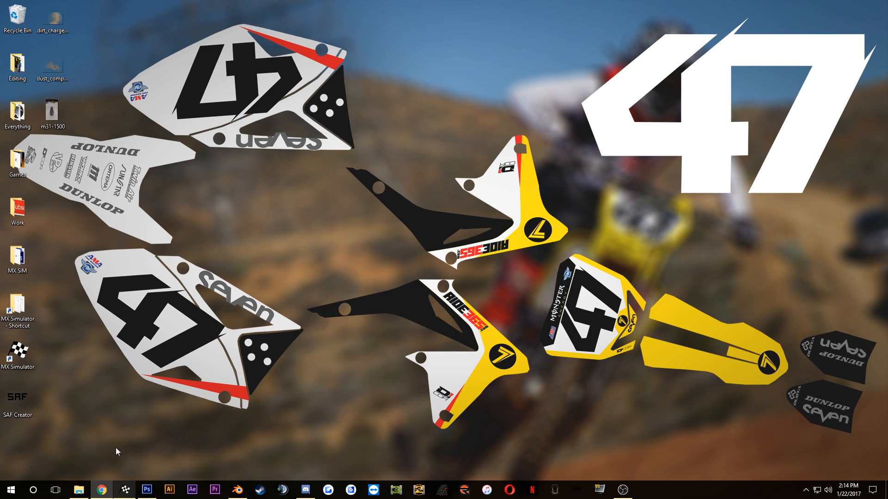
Step: Switch to Photoshop and collapse the Group 1 and Seat layer groups in the 2017 Malcom Stewart Replica document
{"action": "left_click", "coordinate": [147, 489]}
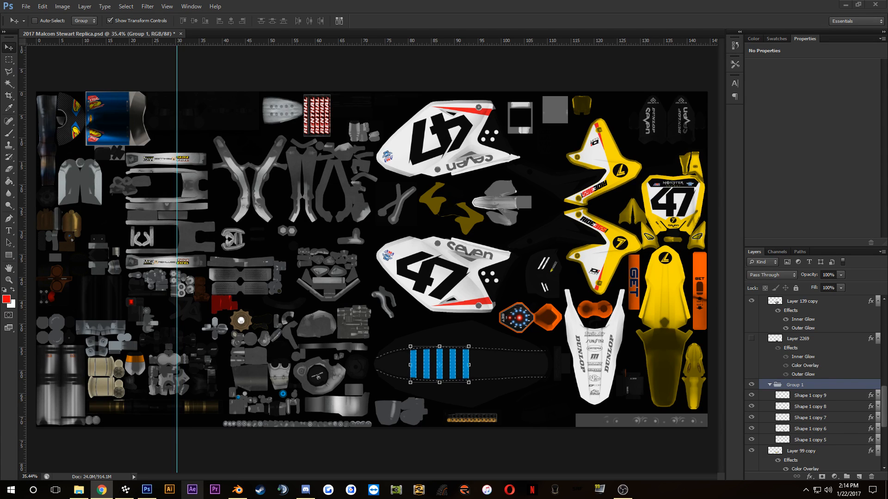
{"action": "left_click", "coordinate": [354, 202]}
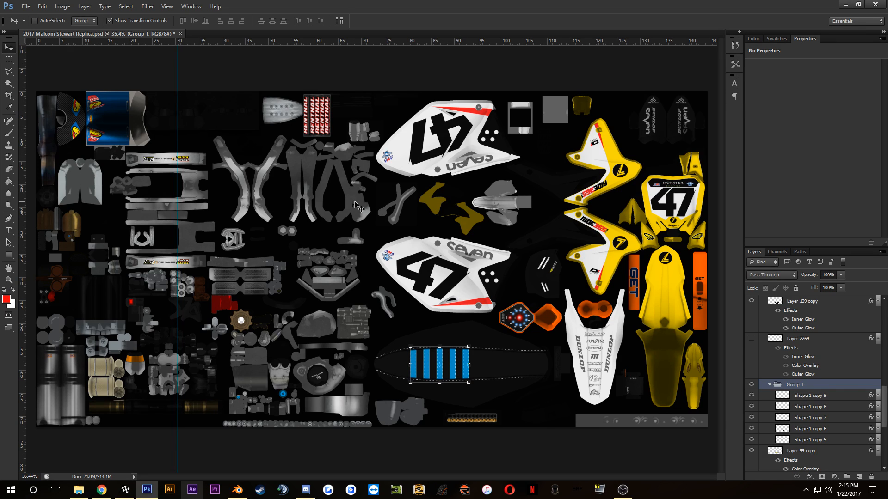
{"action": "left_click", "coordinate": [767, 385]}
{"action": "scroll", "coordinate": [764, 351], "scroll_direction": "up", "scroll_amount": 3}
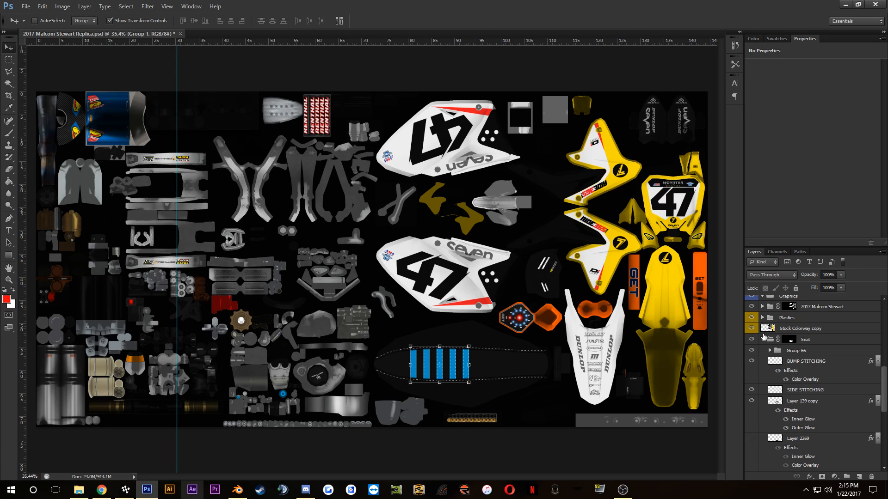
{"action": "left_click", "coordinate": [762, 339]}
{"action": "left_click", "coordinate": [768, 340]}
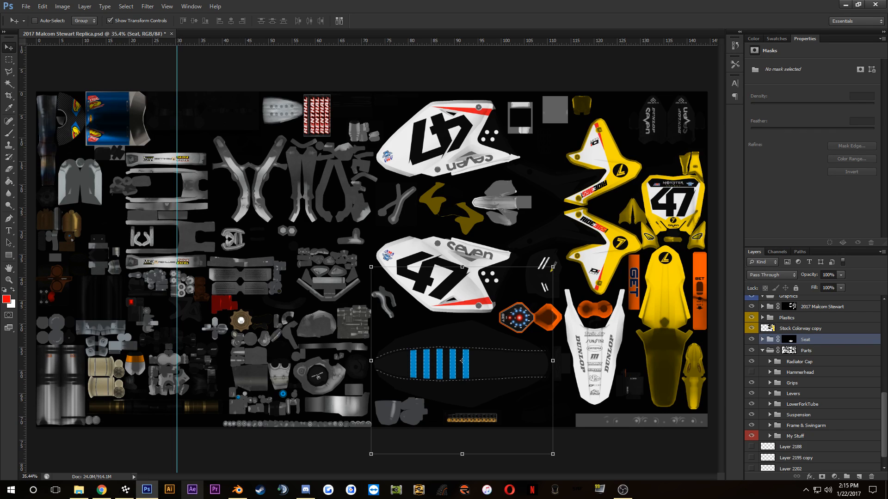
Step: Open the Vital MX Pit Bits Anaheim 2 gallery in a new Chrome window and show its first photo, the full side view of the bike
{"action": "left_click", "coordinate": [102, 490]}
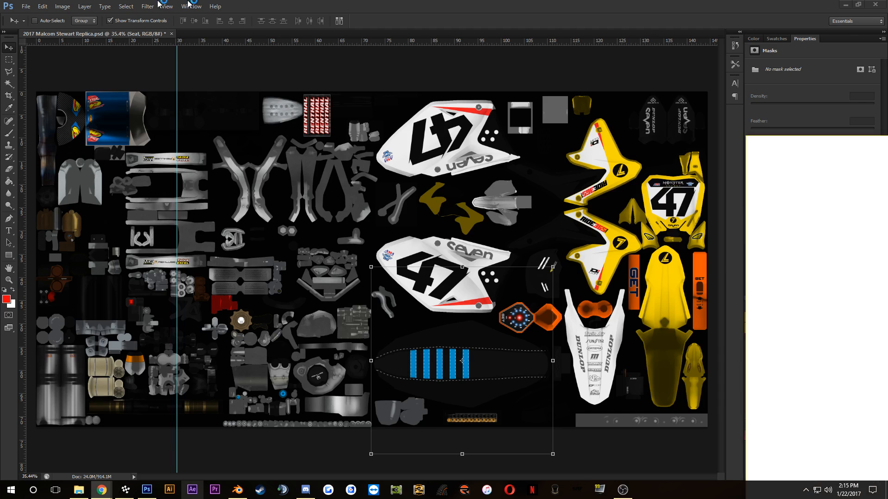
{"action": "type", "text": "m"}
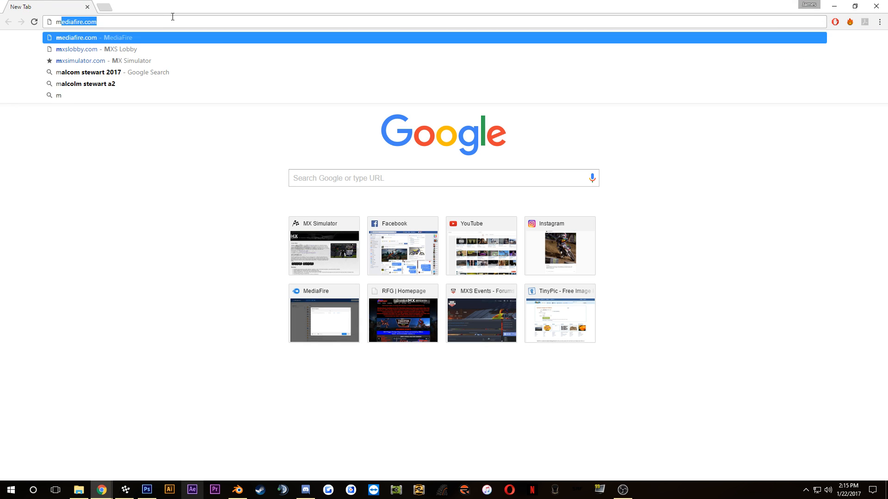
{"action": "key", "text": "BackSpace"}
{"action": "key", "text": "BackSpace"}
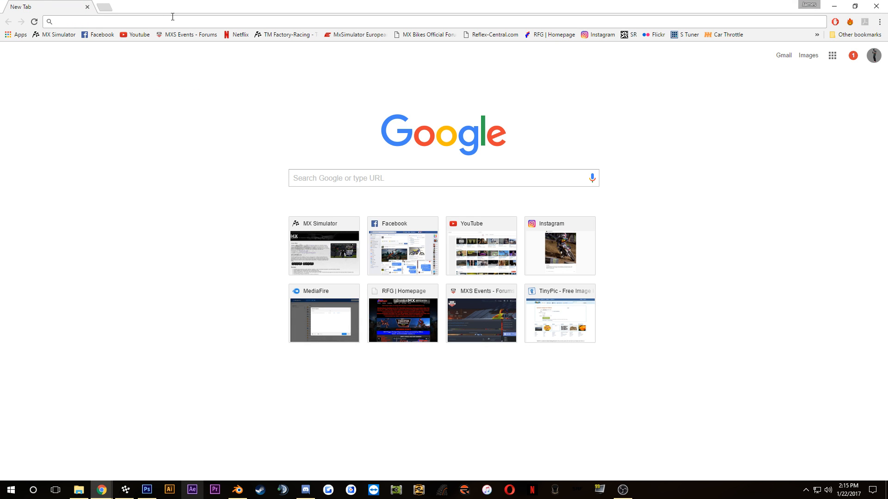
{"action": "type", "text": "vital"}
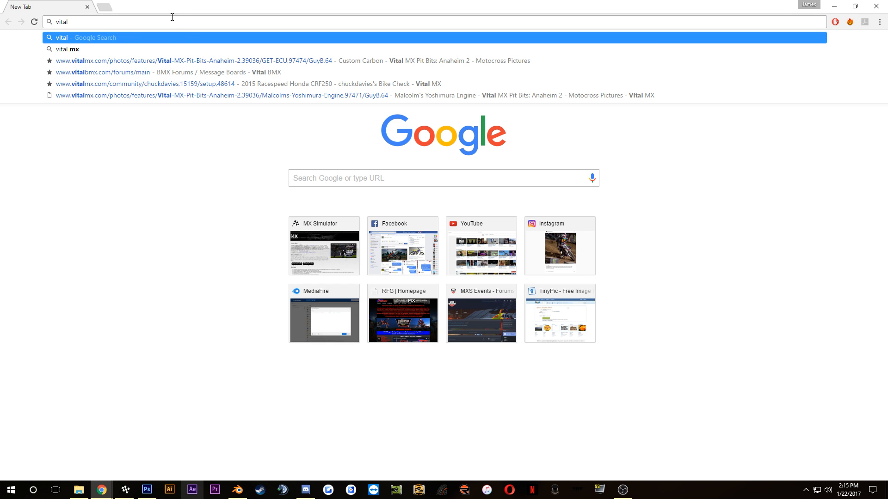
{"action": "left_click", "coordinate": [198, 61]}
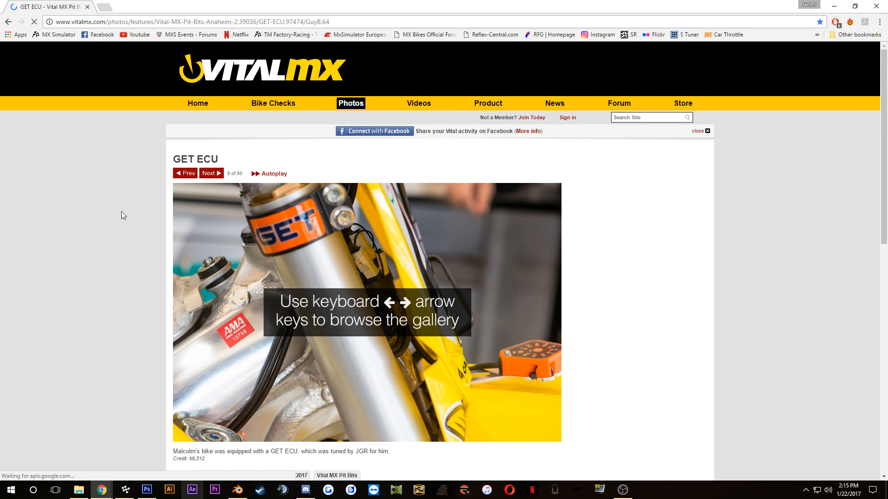
{"action": "scroll", "coordinate": [116, 215], "scroll_direction": "down", "scroll_amount": 3}
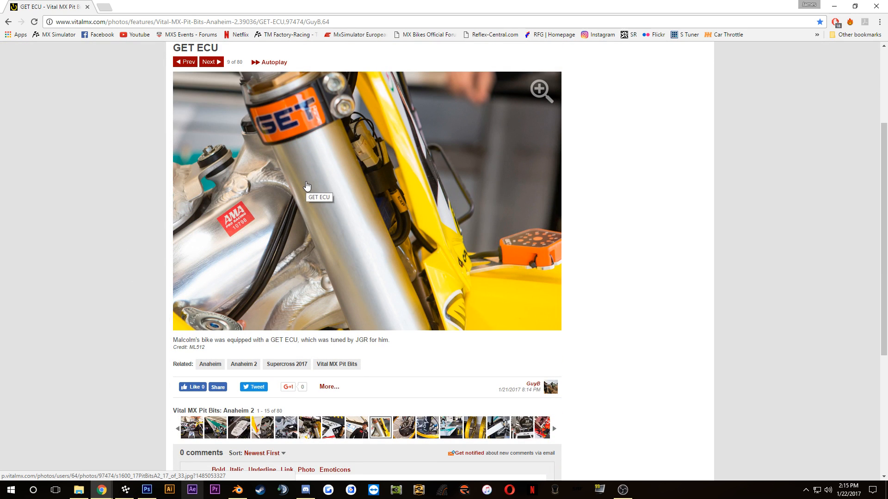
{"action": "left_click", "coordinate": [194, 428]}
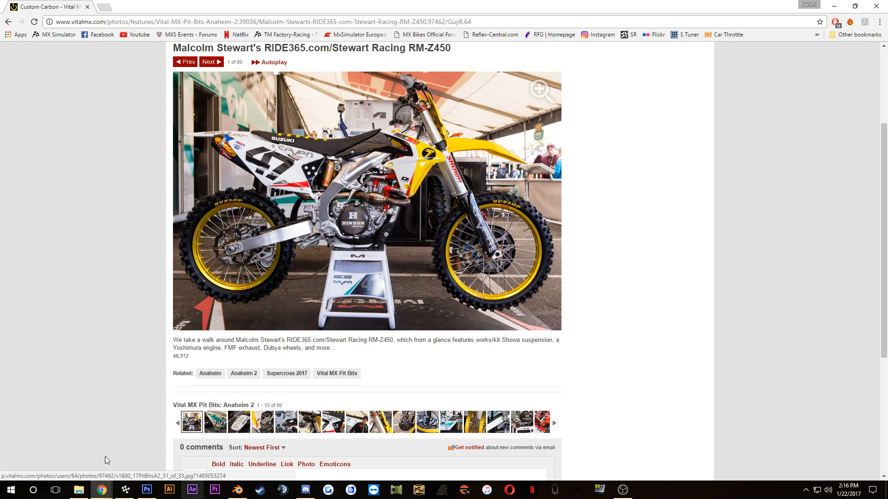
Step: Switch to Photoshop, expand the My Stuff layer group with its Rad Hoses subgroup collapsed, and toggle the group's visibility off and on
{"action": "left_click", "coordinate": [145, 485]}
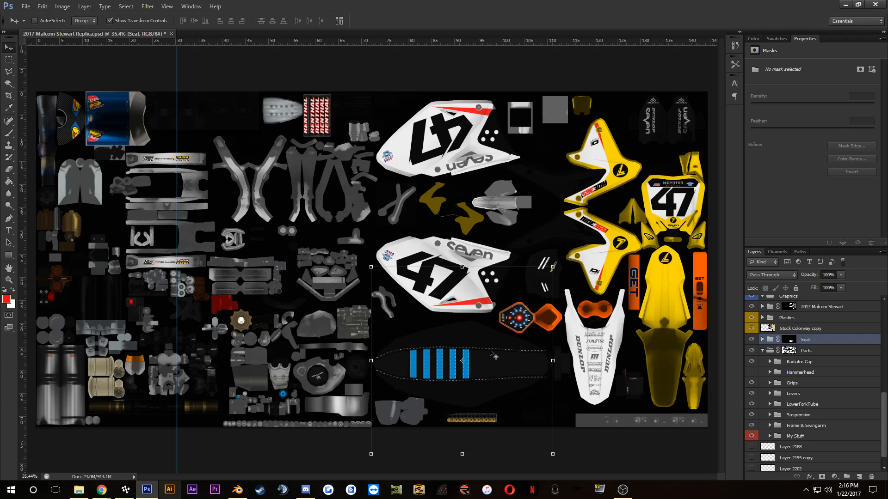
{"action": "scroll", "coordinate": [319, 377], "scroll_direction": "up", "scroll_amount": 5}
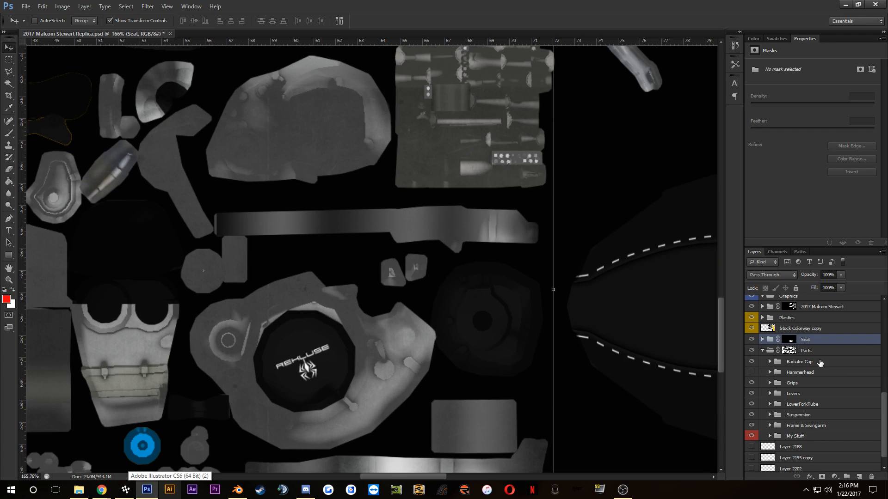
{"action": "scroll", "coordinate": [820, 363], "scroll_direction": "down", "scroll_amount": 1}
{"action": "left_click", "coordinate": [770, 422]}
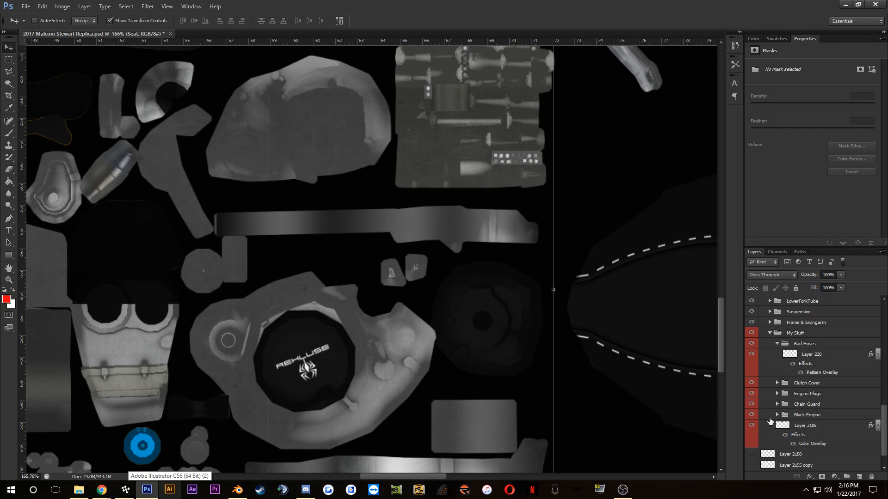
{"action": "left_click", "coordinate": [778, 344]}
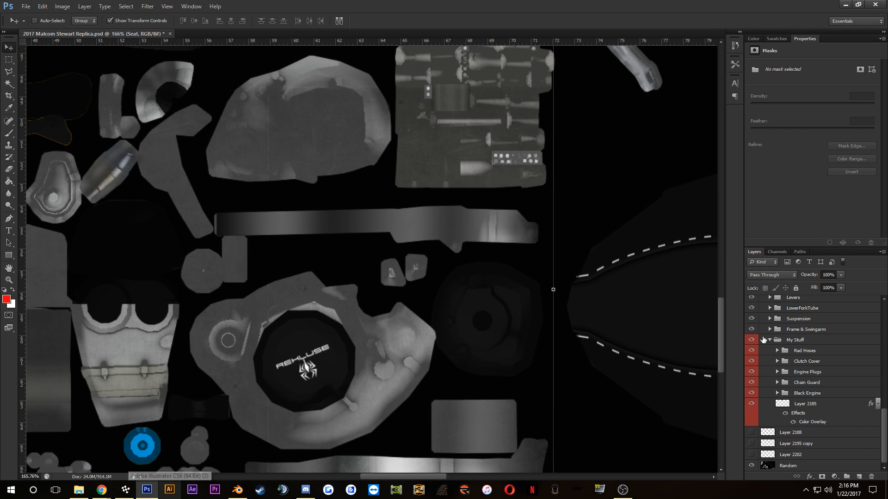
{"action": "left_click", "coordinate": [752, 340]}
{"action": "left_click", "coordinate": [751, 340]}
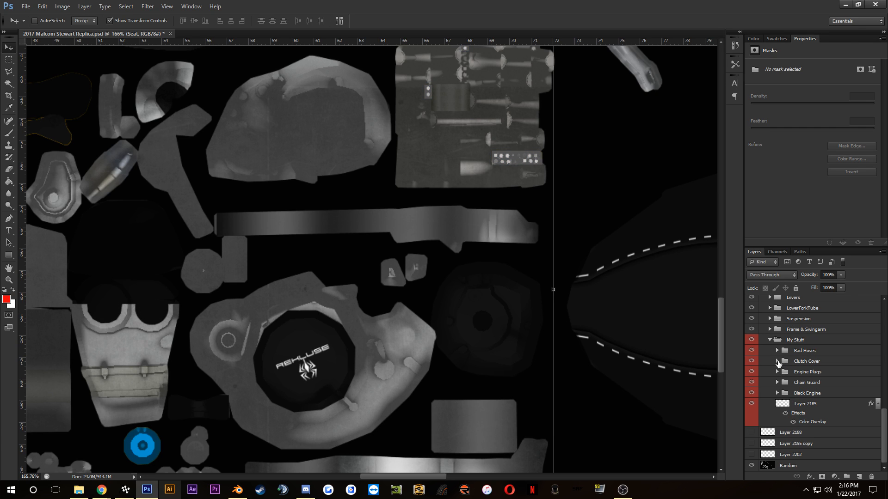
Step: Expand the Clutch Cover group and select Layer 212, the Rekluse logo on the clutch cover
{"action": "left_click", "coordinate": [778, 361]}
{"action": "left_click", "coordinate": [807, 382]}
{"action": "left_click", "coordinate": [808, 373]}
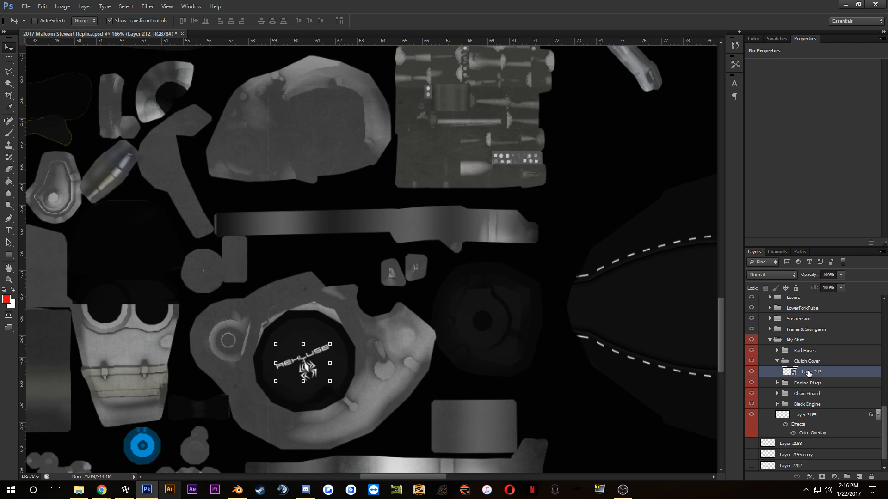
{"action": "scroll", "coordinate": [252, 350], "scroll_direction": "up", "scroll_amount": 7}
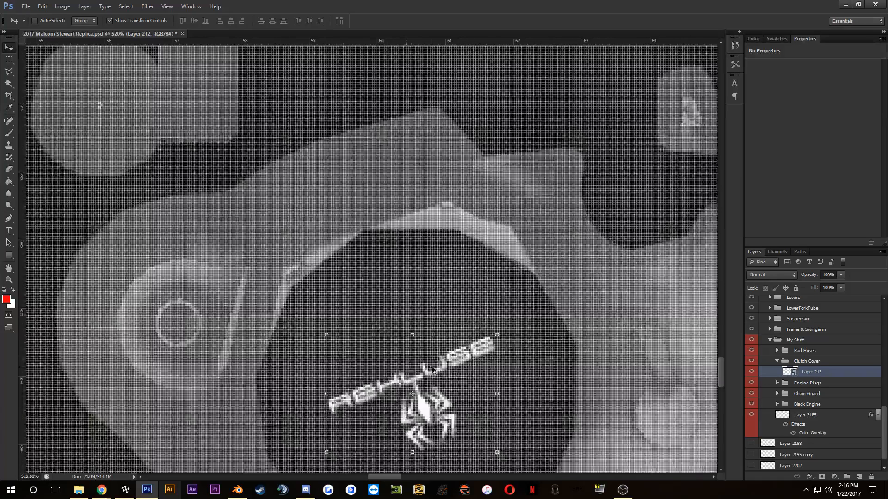
{"action": "scroll", "coordinate": [433, 367], "scroll_direction": "down", "scroll_amount": 3}
{"action": "scroll", "coordinate": [428, 336], "scroll_direction": "down", "scroll_amount": 1}
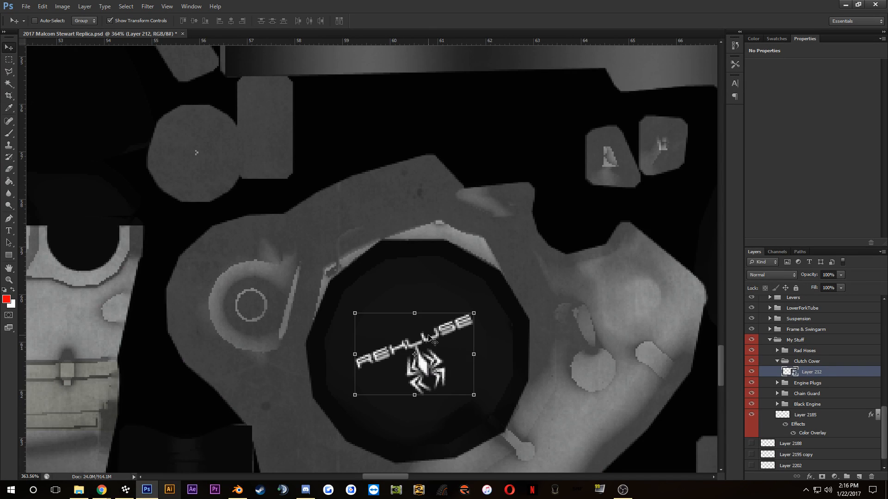
Step: Start opening a file and browse to the IRL-Templates folder inside the Everything folder on the Desktop
{"action": "key", "text": "ctrl+o"}
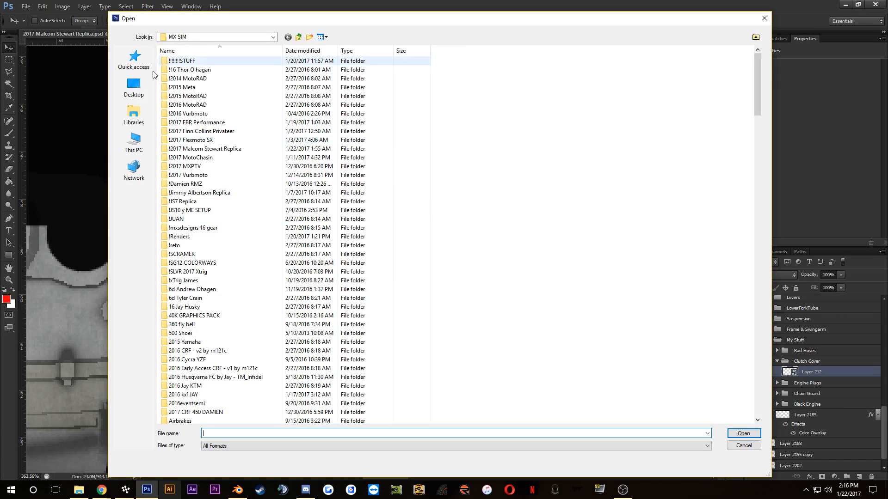
{"action": "left_click", "coordinate": [137, 88]}
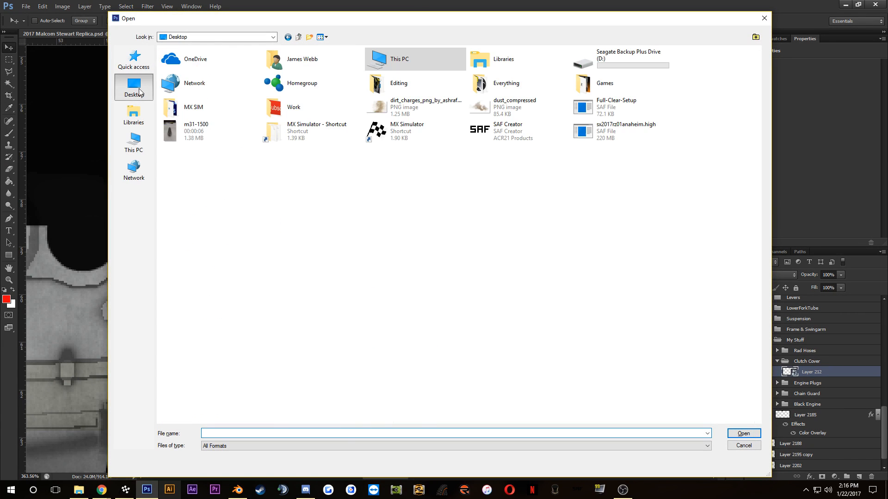
{"action": "double_click", "coordinate": [197, 111]}
{"action": "key", "text": "BackSpace"}
{"action": "double_click", "coordinate": [514, 83]}
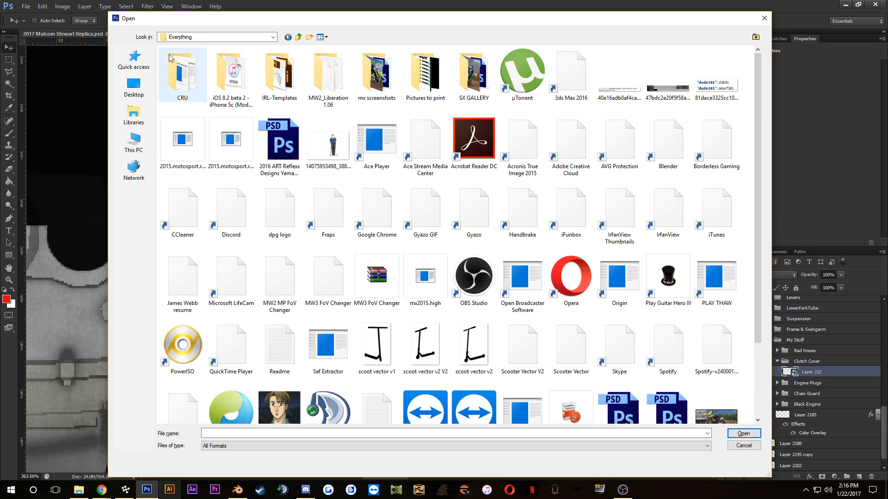
{"action": "double_click", "coordinate": [271, 74]}
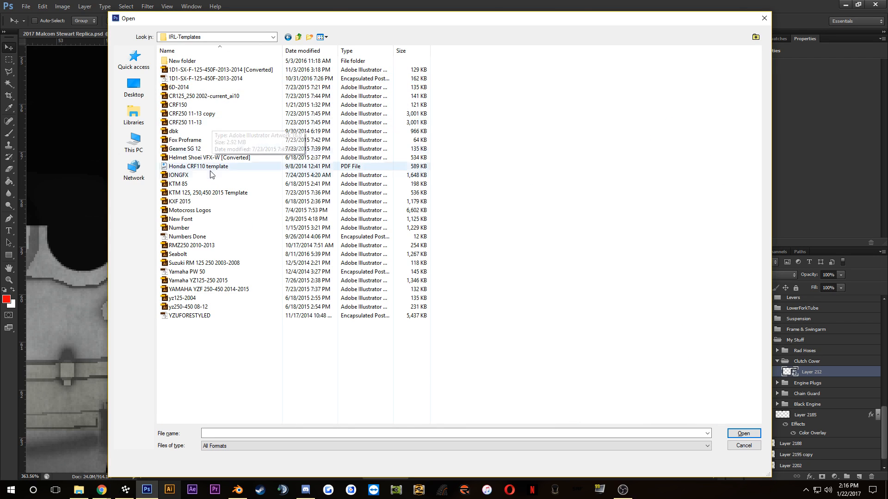
Step: Import the Motocross Logos file at 300 pixels/inch in RGB Color and locate the Hinson logo in it
{"action": "left_click", "coordinate": [212, 211]}
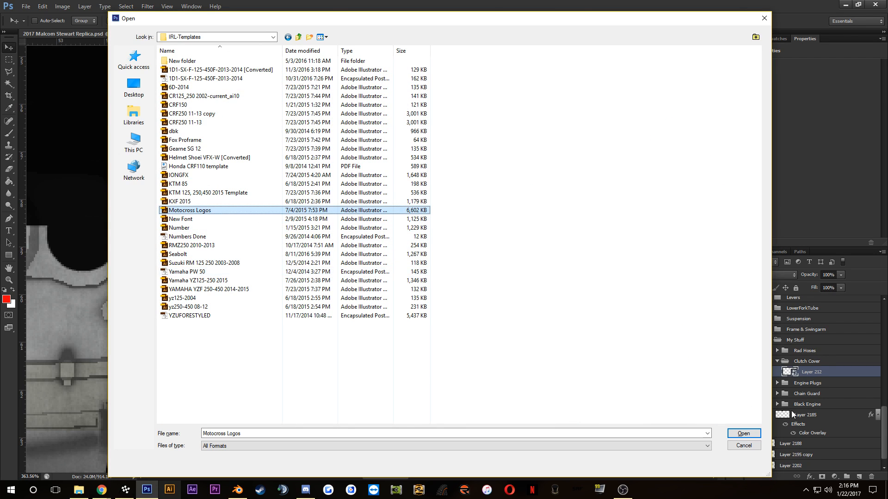
{"action": "left_click", "coordinate": [743, 434]}
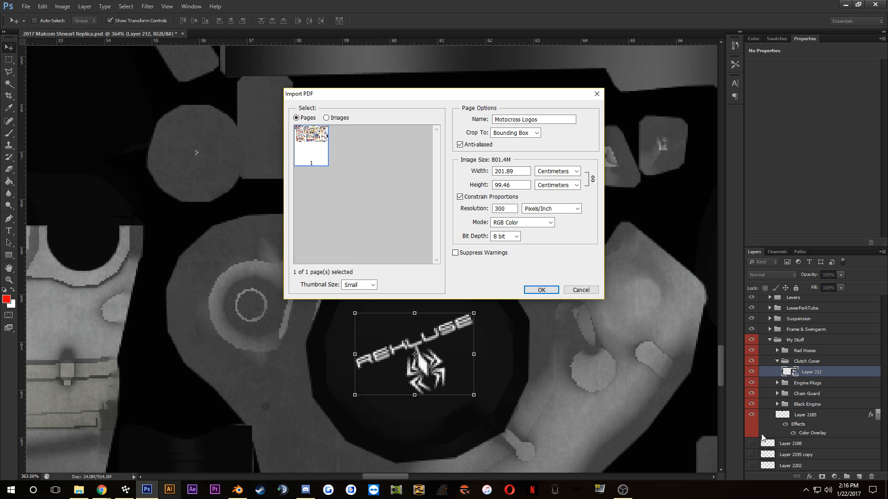
{"action": "left_click", "coordinate": [542, 292]}
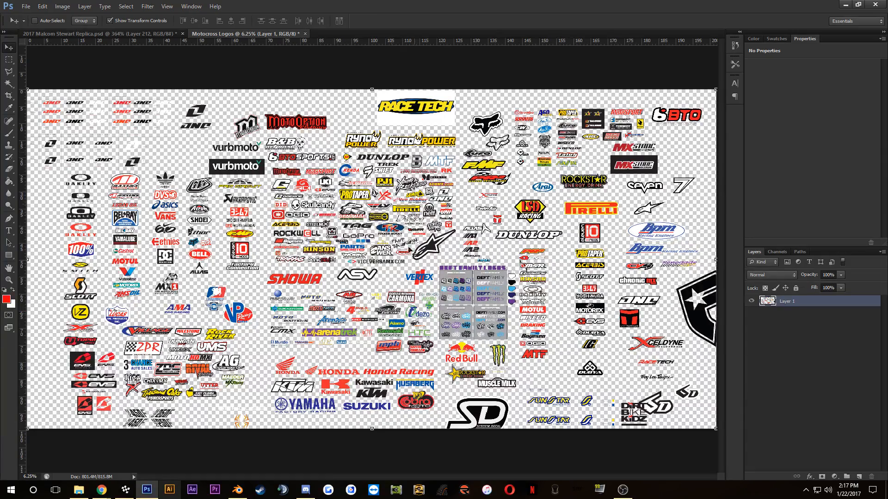
{"action": "scroll", "coordinate": [364, 273], "scroll_direction": "up", "scroll_amount": 2}
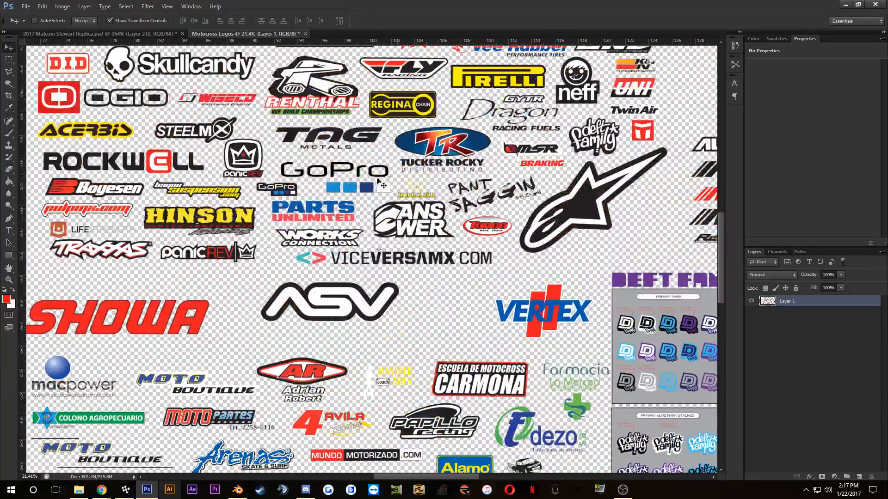
{"action": "scroll", "coordinate": [198, 198], "scroll_direction": "up", "scroll_amount": 3}
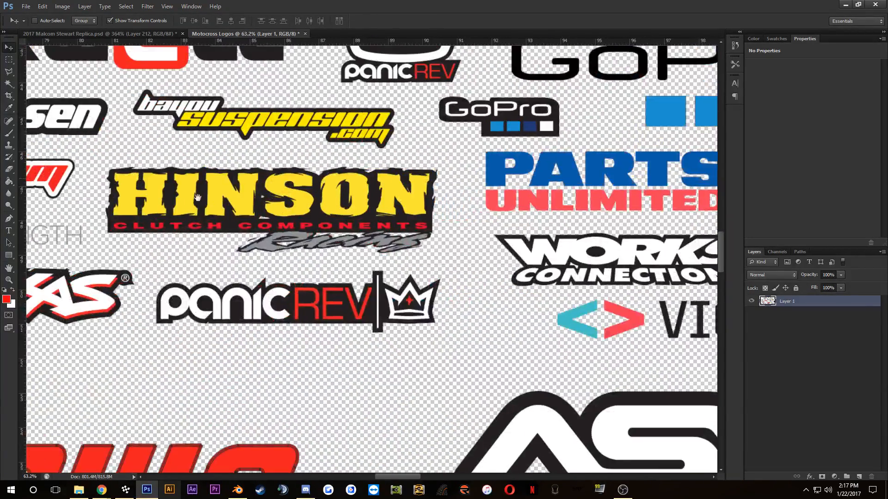
{"action": "left_click_drag", "start_coordinate": [198, 198], "coordinate": [246, 221]}
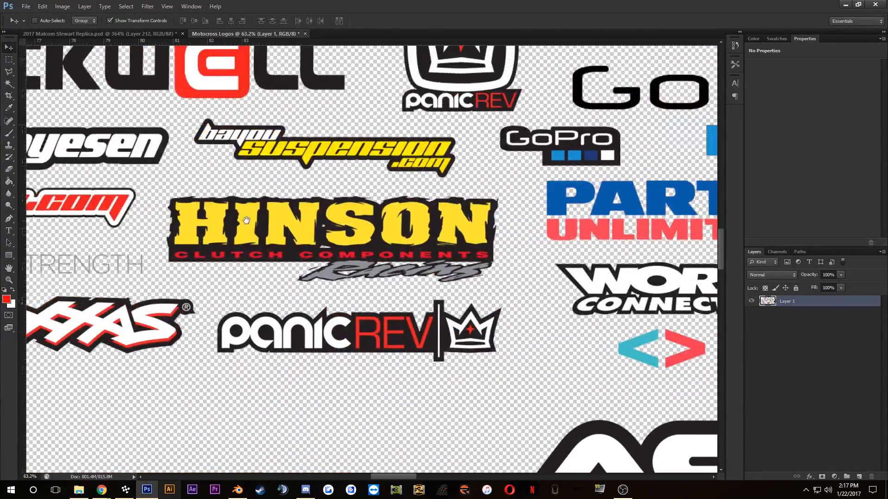
Step: Switch to Chrome, search Google Images for "hinson clutch cover" in a new tab, and preview the Hinson Racing Billetproof clutch cover image
{"action": "mouse_move", "coordinate": [103, 489]}
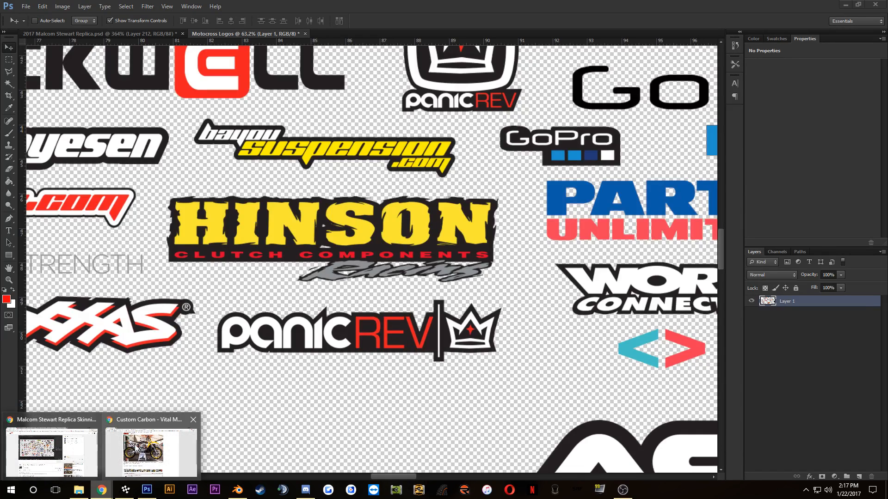
{"action": "left_click", "coordinate": [149, 450]}
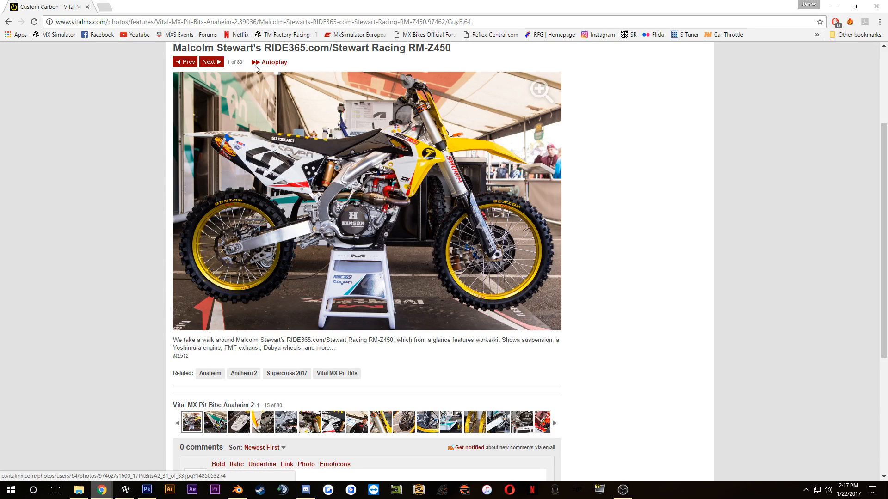
{"action": "left_click", "coordinate": [104, 7]}
{"action": "type", "text": "hi"}
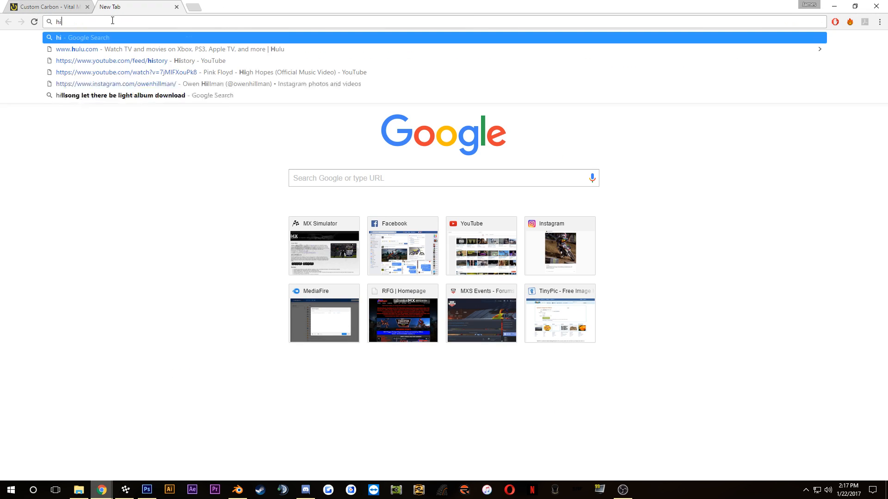
{"action": "type", "text": "nson clutch cover"}
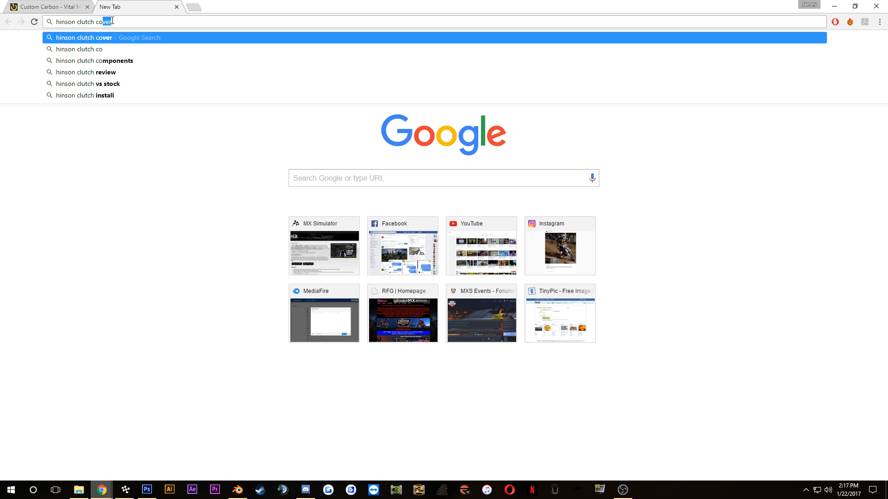
{"action": "key", "text": "Return"}
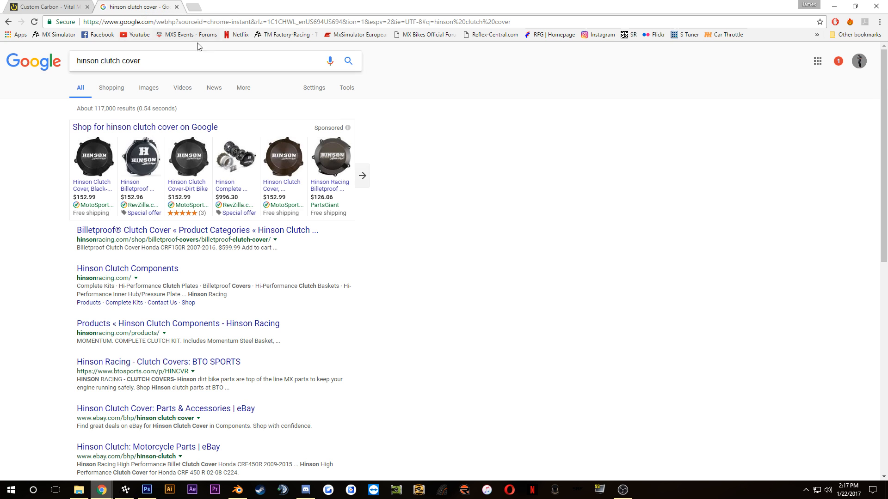
{"action": "left_click", "coordinate": [149, 89]}
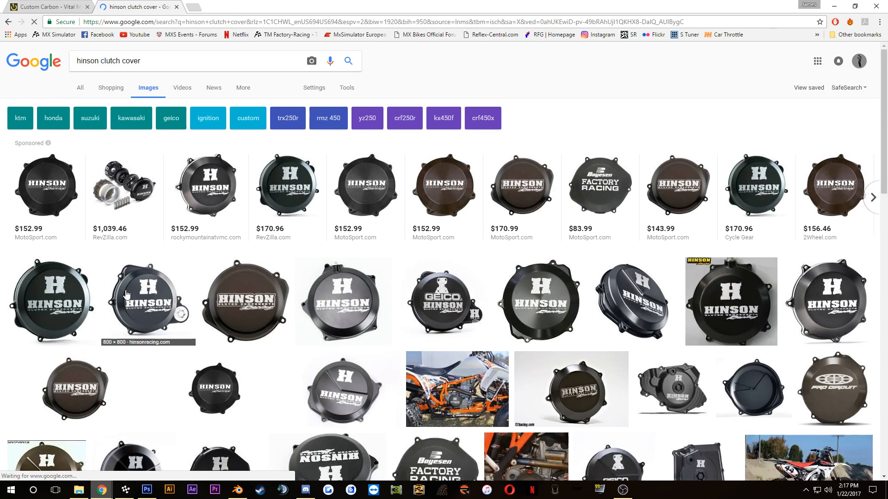
{"action": "left_click", "coordinate": [127, 295]}
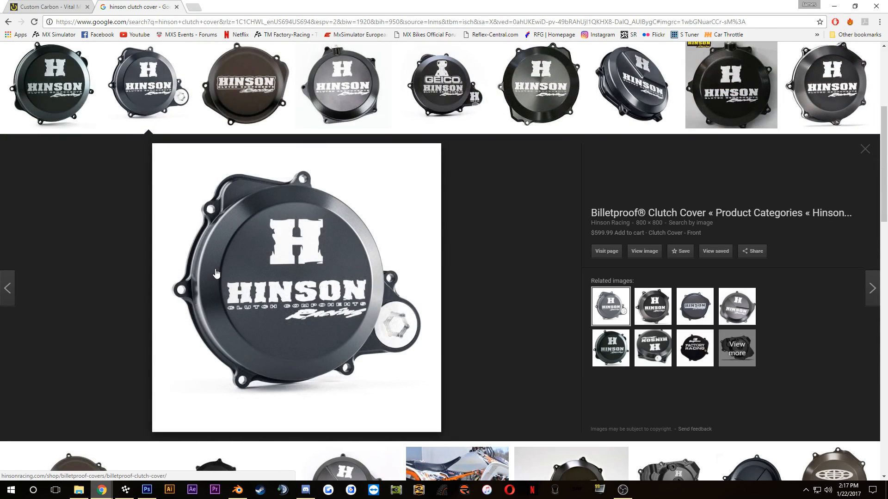
Step: Switch to Photoshop to compare the Motocross Logos Hinson artwork with the clutch cover photo, and return to Chrome
{"action": "mouse_move", "coordinate": [157, 497]}
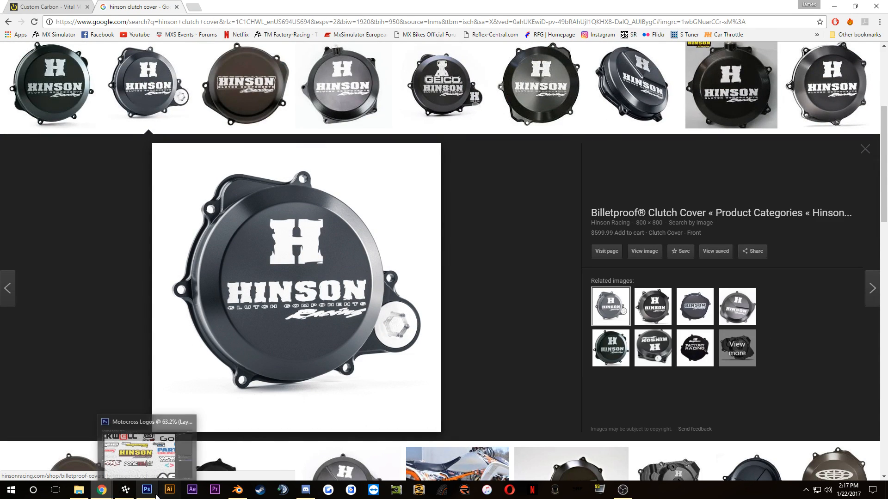
{"action": "right_click", "coordinate": [132, 490]}
{"action": "left_click", "coordinate": [140, 471]}
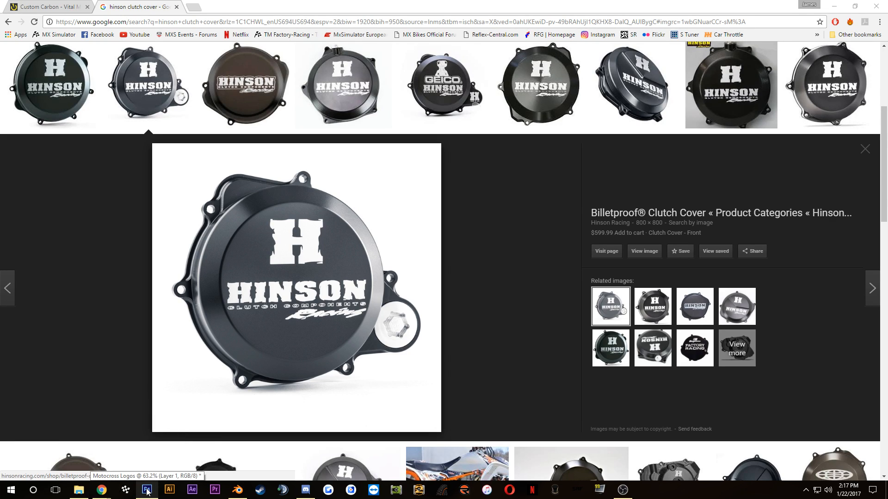
{"action": "left_click", "coordinate": [148, 489]}
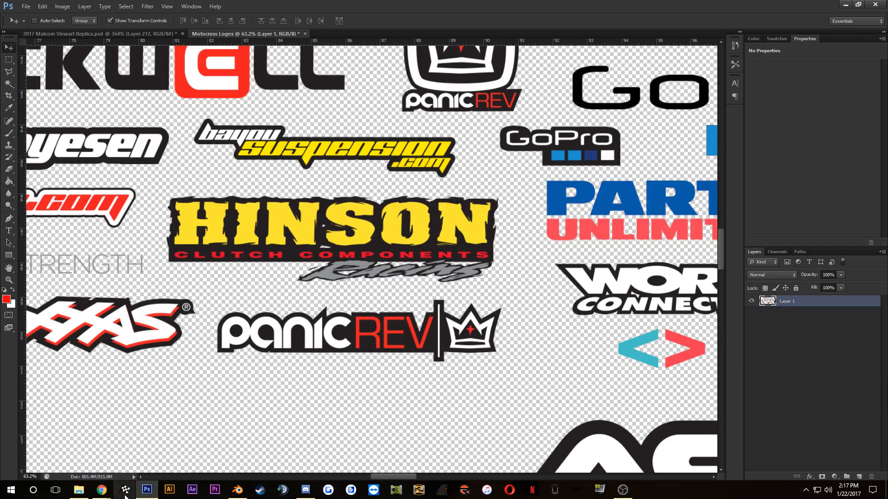
{"action": "mouse_move", "coordinate": [102, 489]}
{"action": "left_click", "coordinate": [118, 472]}
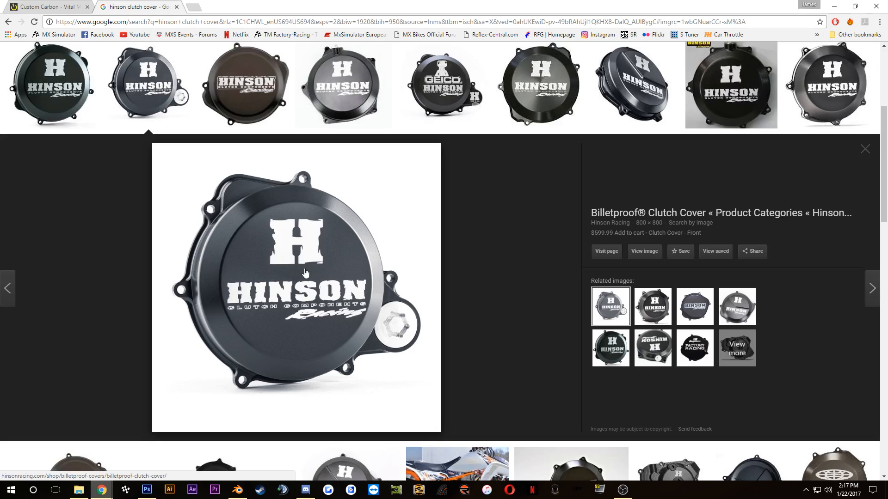
Step: Search Google for "hinson logo" in a new browser tab
{"action": "scroll", "coordinate": [139, 278], "scroll_direction": "up", "scroll_amount": 5}
{"action": "left_click", "coordinate": [155, 64]}
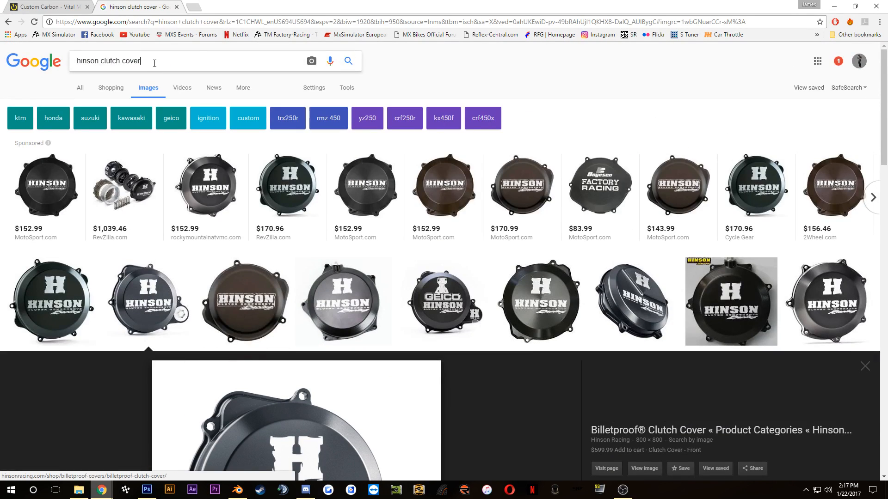
{"action": "left_click", "coordinate": [193, 7]}
{"action": "type", "text": "hinso"}
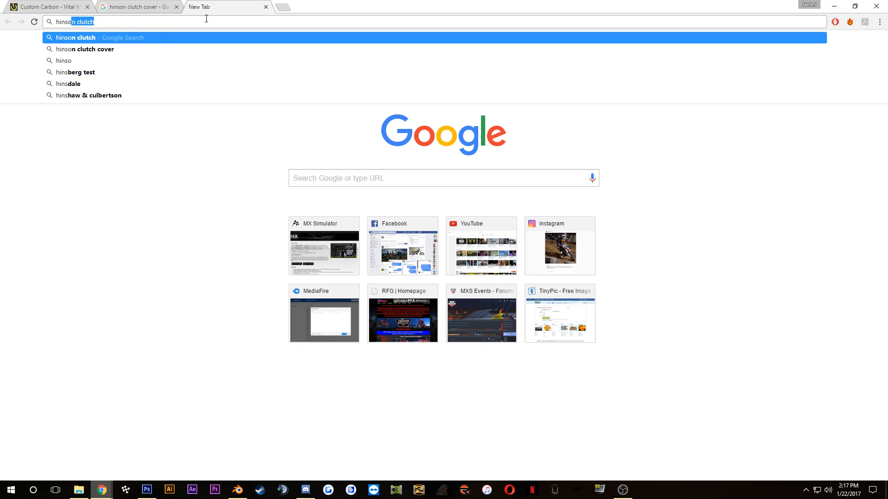
{"action": "type", "text": "n logo"}
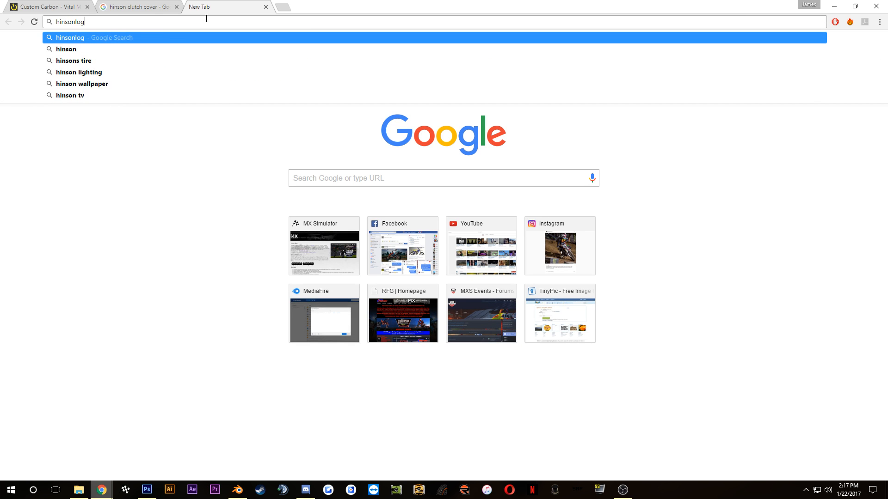
{"action": "key", "text": "BackSpace"}
{"action": "key", "text": "BackSpace"}
{"action": "key", "text": "BackSpace"}
{"action": "key", "text": "BackSpace"}
{"action": "key", "text": "BackSpace"}
{"action": "type", "text": "logo"}
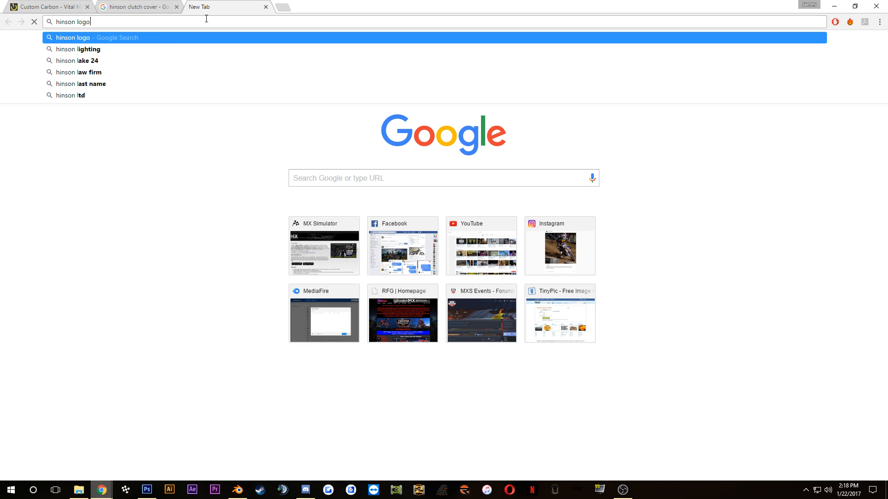
{"action": "key", "text": "Return"}
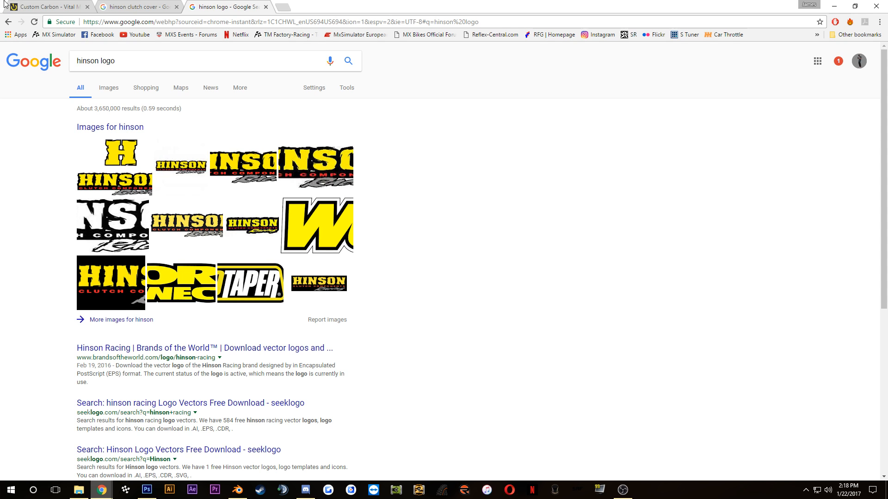
Step: Show the image results and open the Acorn Woods Communications Hinson logo, with the large H above the wordmark, at full size
{"action": "left_click", "coordinate": [102, 89]}
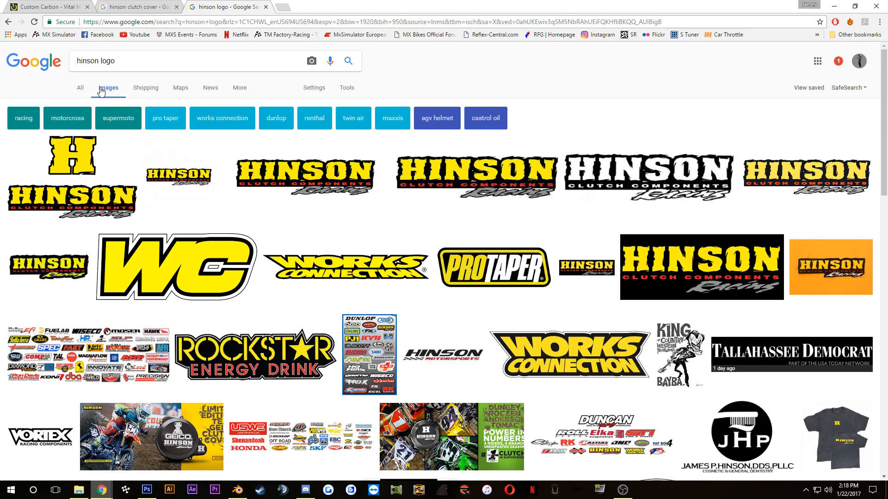
{"action": "left_click", "coordinate": [72, 155]}
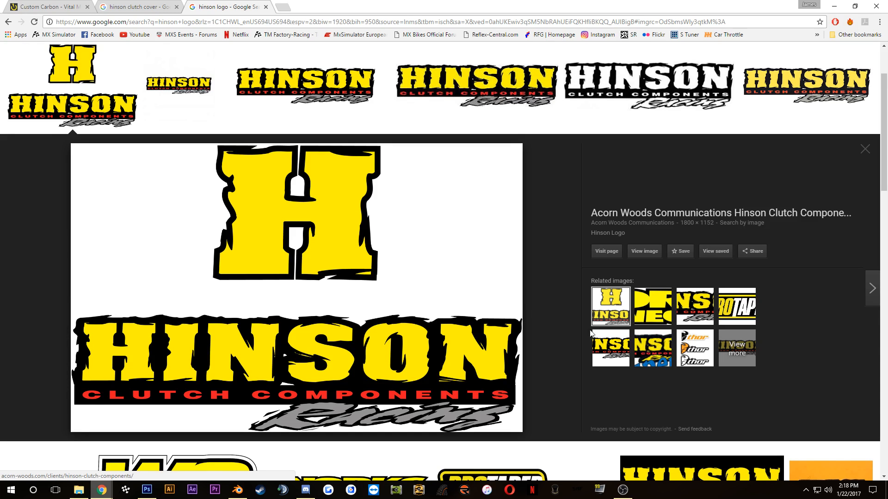
{"action": "left_click", "coordinate": [640, 251]}
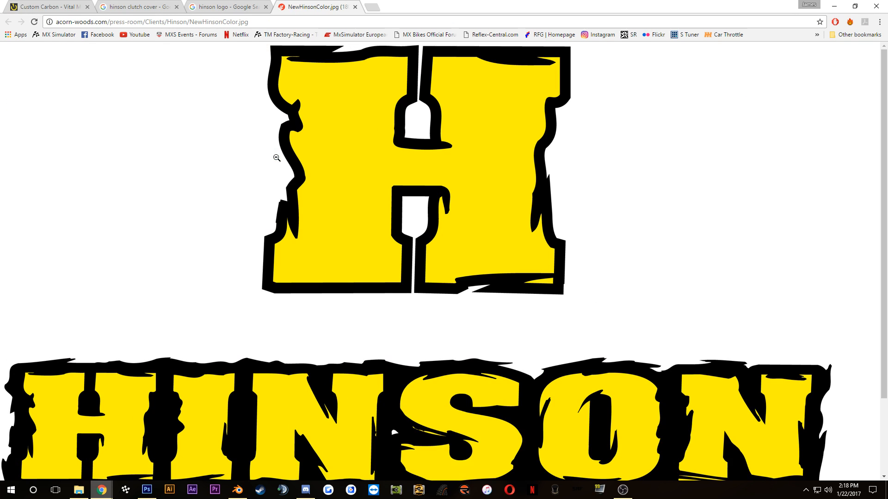
{"action": "scroll", "coordinate": [292, 185], "scroll_direction": "down", "scroll_amount": 2}
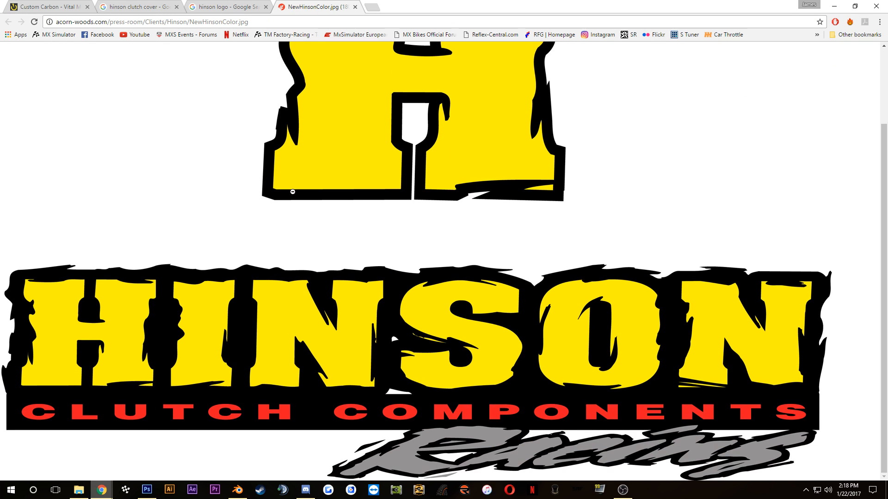
Step: Copy the full-size Hinson logo image, paste it into the Motocross Logos document in Photoshop, and activate the Magic Wand tool
{"action": "right_click", "coordinate": [399, 284]}
{"action": "left_click", "coordinate": [425, 324]}
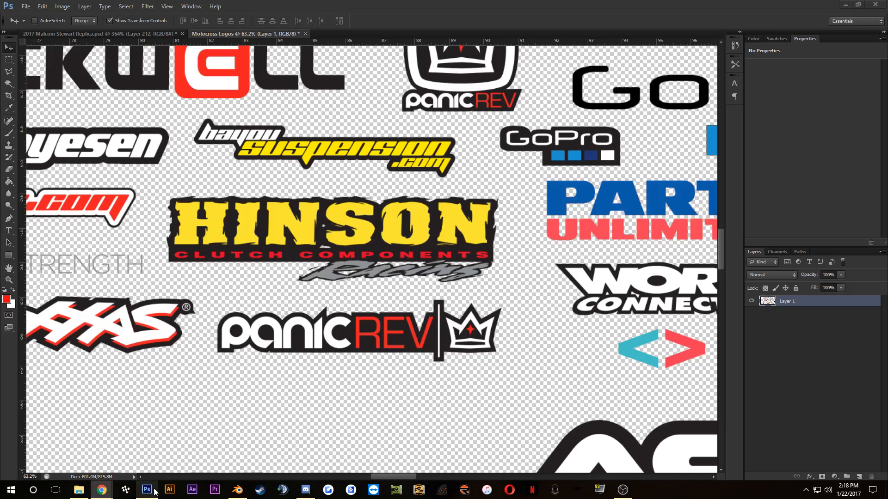
{"action": "left_click", "coordinate": [146, 490]}
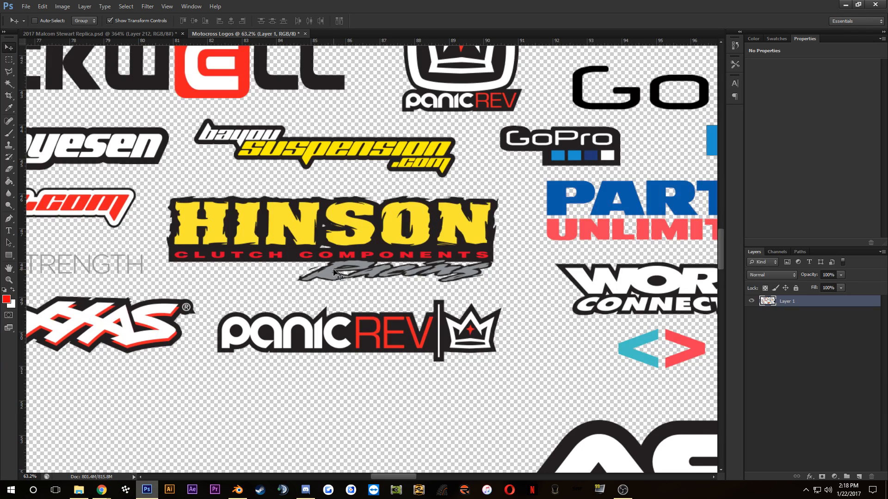
{"action": "key", "text": "ctrl+v"}
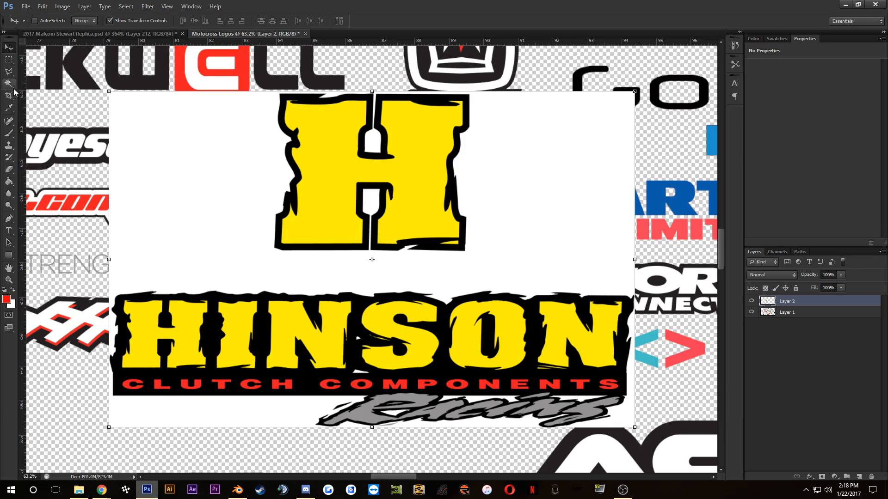
{"action": "left_click", "coordinate": [9, 84]}
Step: Switch to Chrome and examine the logo on the Billetproof clutch cover in the "hinson clutch cover" image results
{"action": "mouse_move", "coordinate": [102, 490]}
{"action": "mouse_move", "coordinate": [68, 445]}
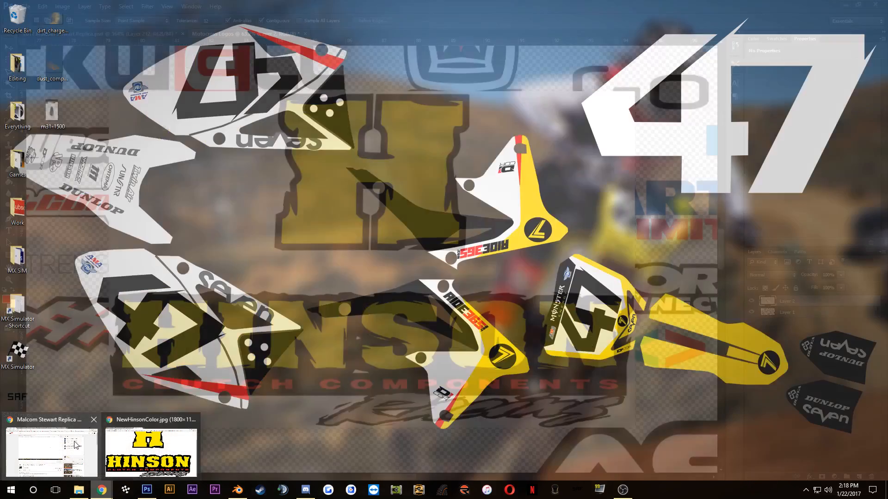
{"action": "left_click", "coordinate": [151, 452]}
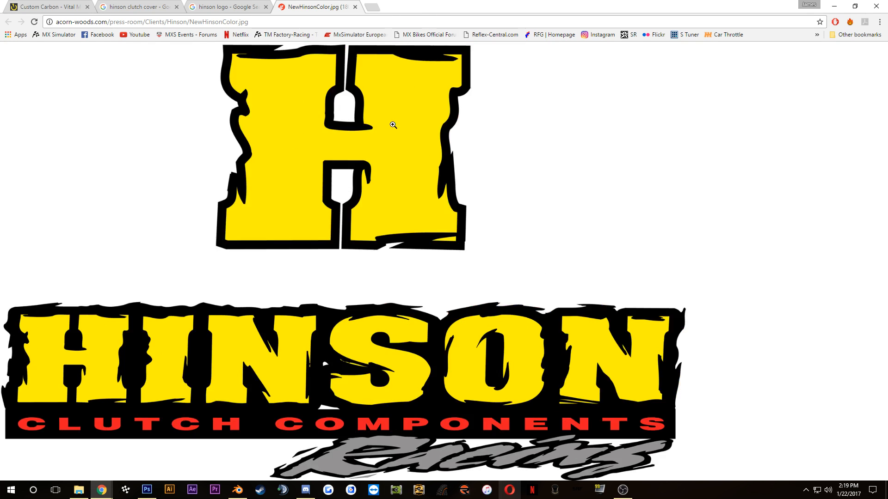
{"action": "left_click", "coordinate": [393, 124]}
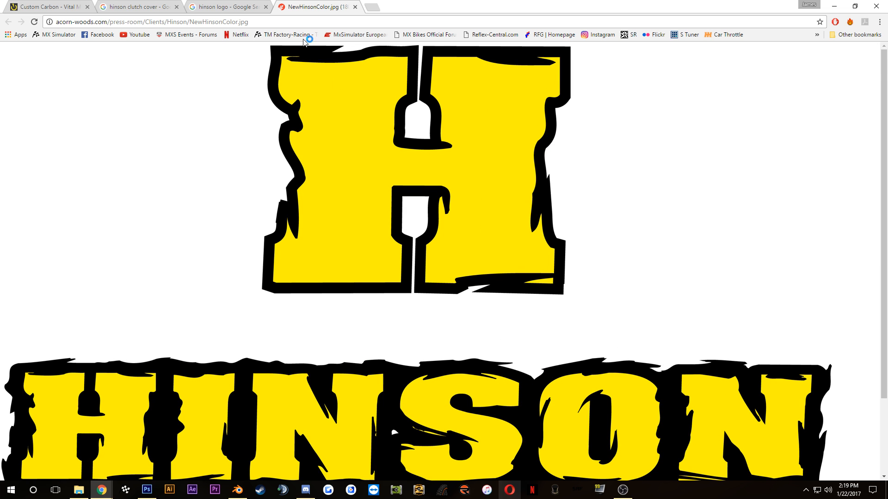
{"action": "left_click", "coordinate": [181, 8]}
{"action": "left_click", "coordinate": [180, 8]}
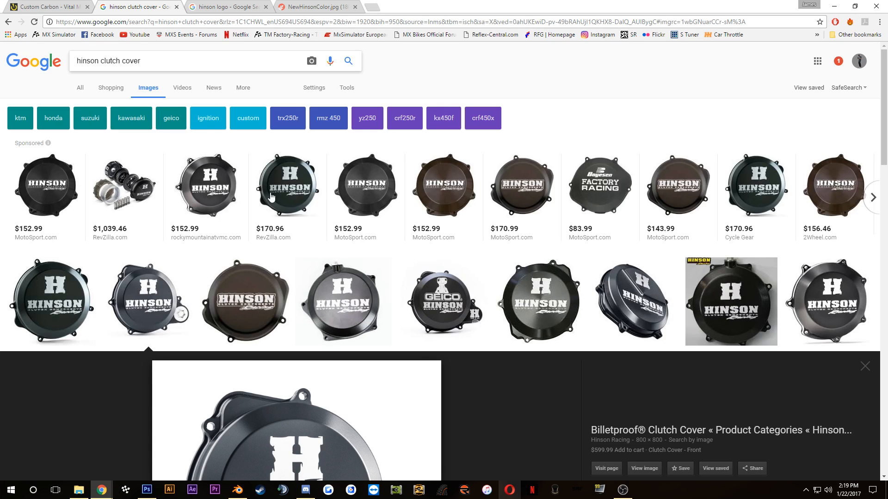
{"action": "scroll", "coordinate": [226, 302], "scroll_direction": "down", "scroll_amount": 5}
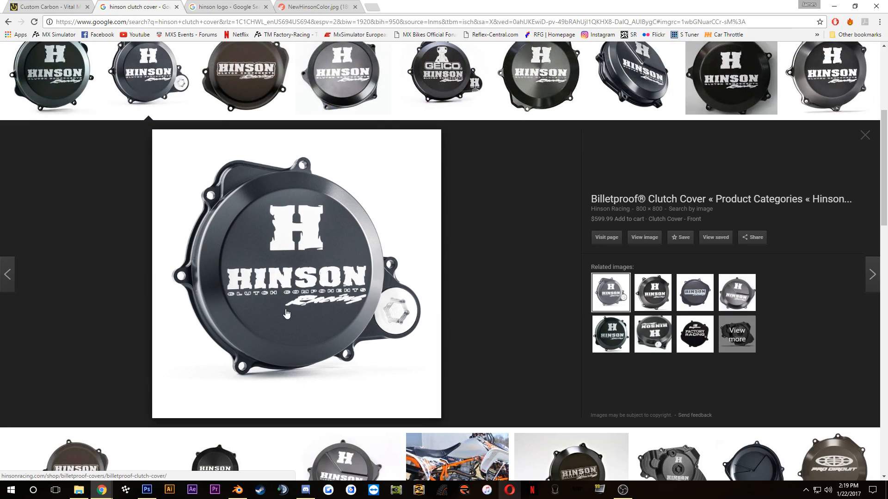
Step: Return to Photoshop and select the yellow fill of the large H with the Magic Wand
{"action": "left_click", "coordinate": [147, 490]}
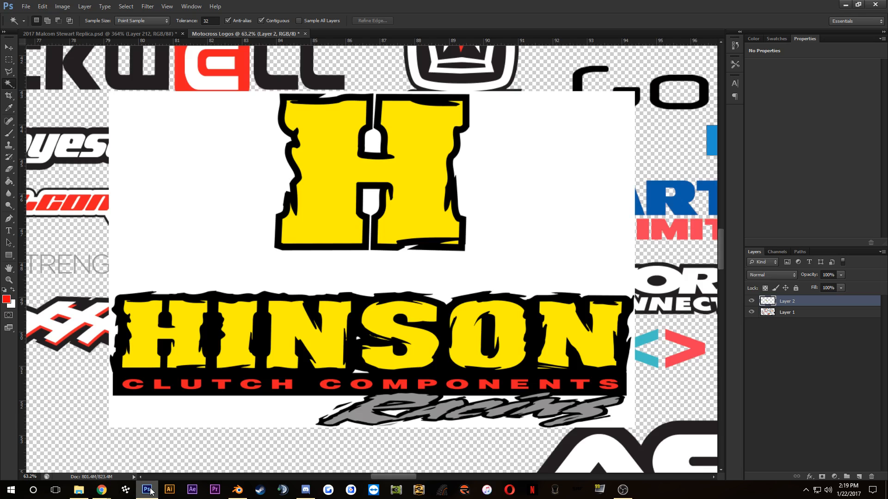
{"action": "left_click", "coordinate": [336, 151]}
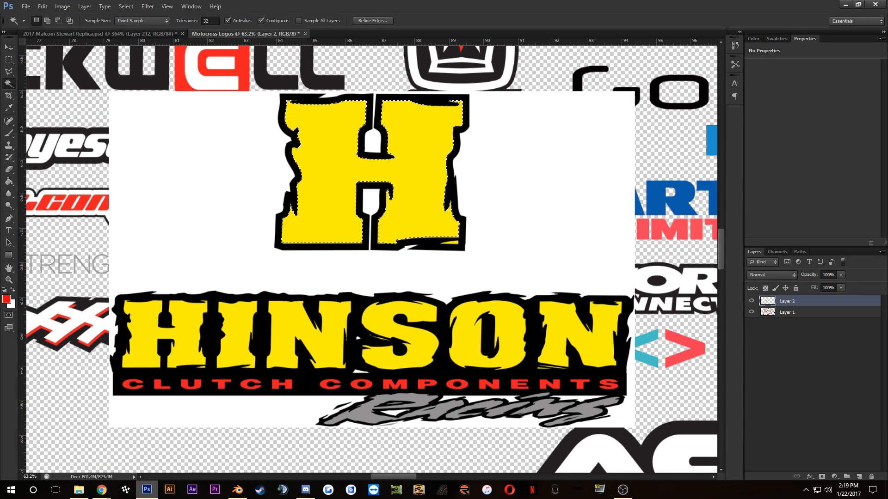
Step: Switch to Opera and bring up its Speed Dial page in a maximized window
{"action": "key", "text": "alt+Tab"}
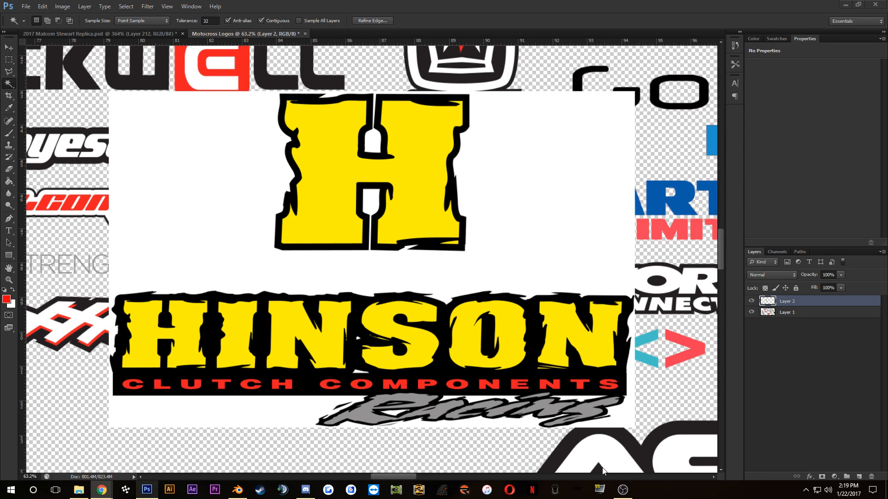
{"action": "left_click", "coordinate": [520, 493]}
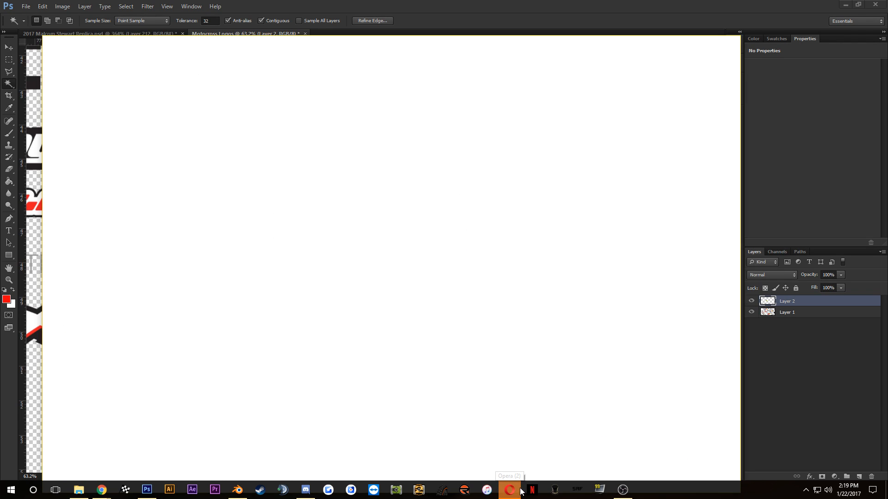
{"action": "left_click_drag", "start_coordinate": [484, 44], "coordinate": [887, 0]}
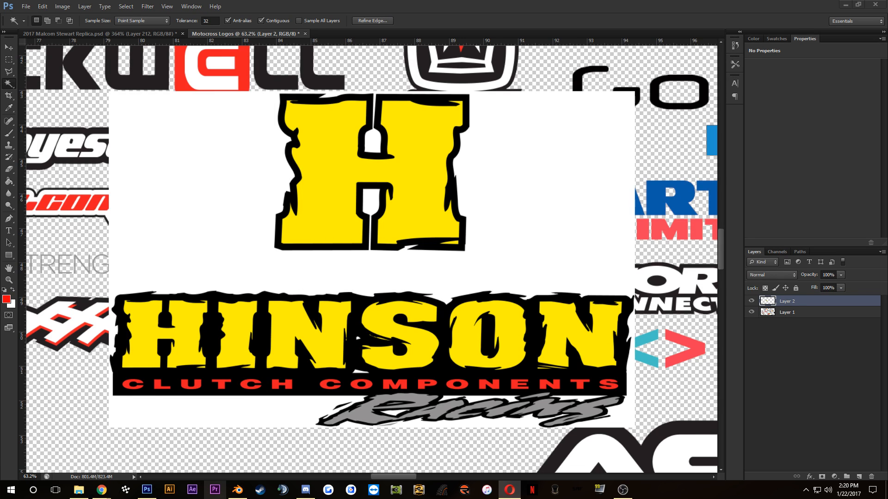
{"action": "left_click_drag", "start_coordinate": [887, 28], "coordinate": [500, 0]}
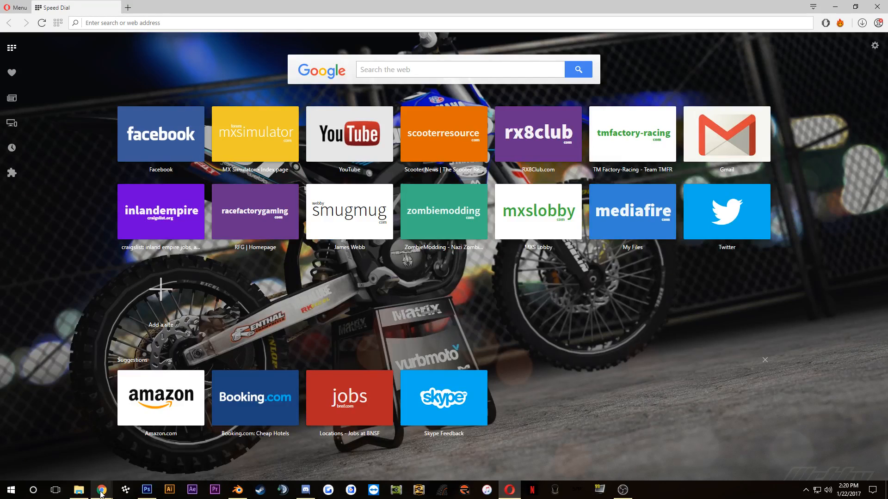
{"action": "mouse_move", "coordinate": [102, 491]}
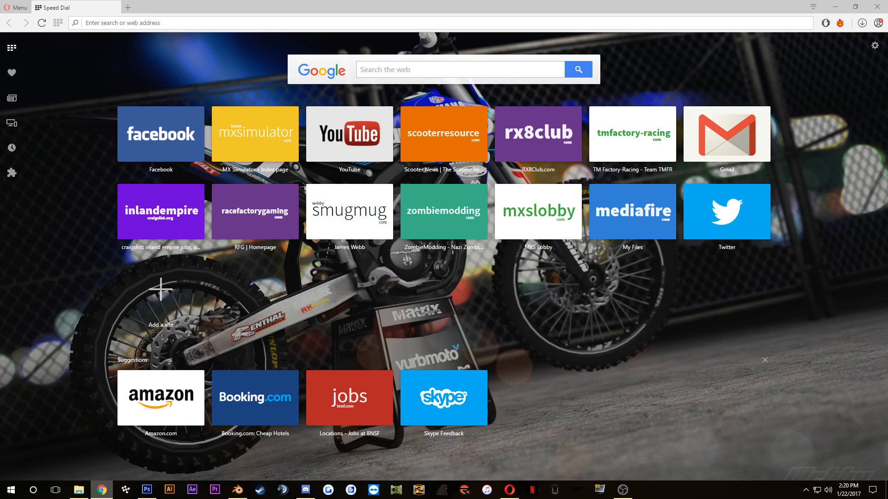
Step: Search Google for "Hinson Clutch cover" in Opera and look through the image results
{"action": "left_click", "coordinate": [158, 22]}
{"action": "type", "text": "Hin"}
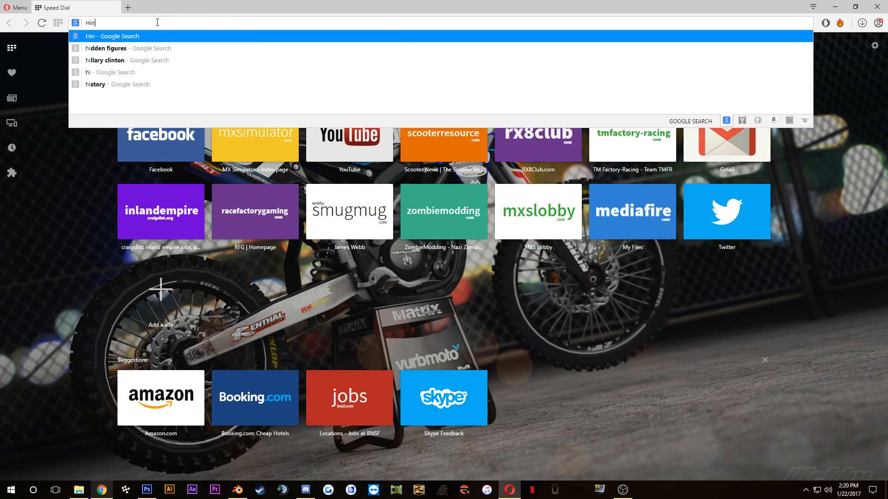
{"action": "type", "text": "son "}
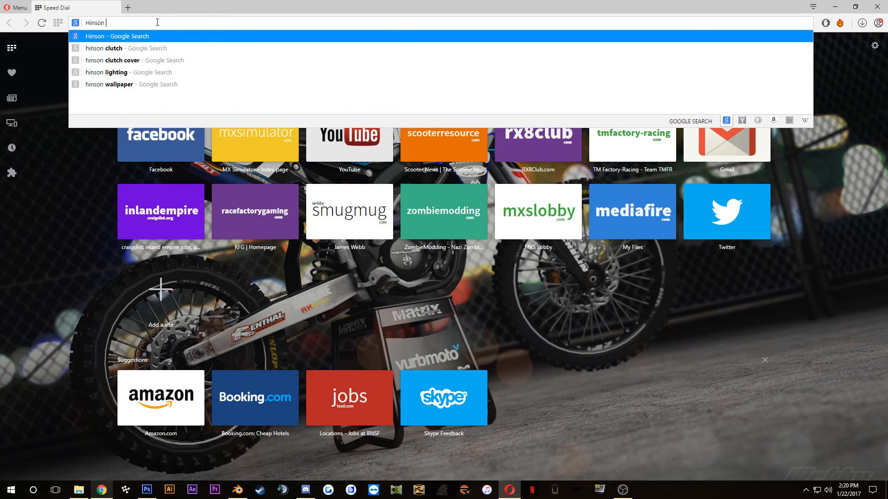
{"action": "type", "text": "Clutch cover"}
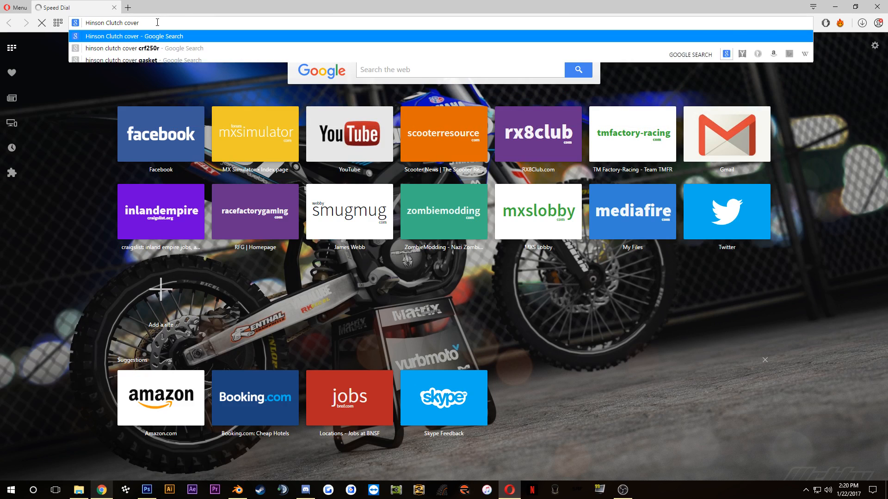
{"action": "key", "text": "Return"}
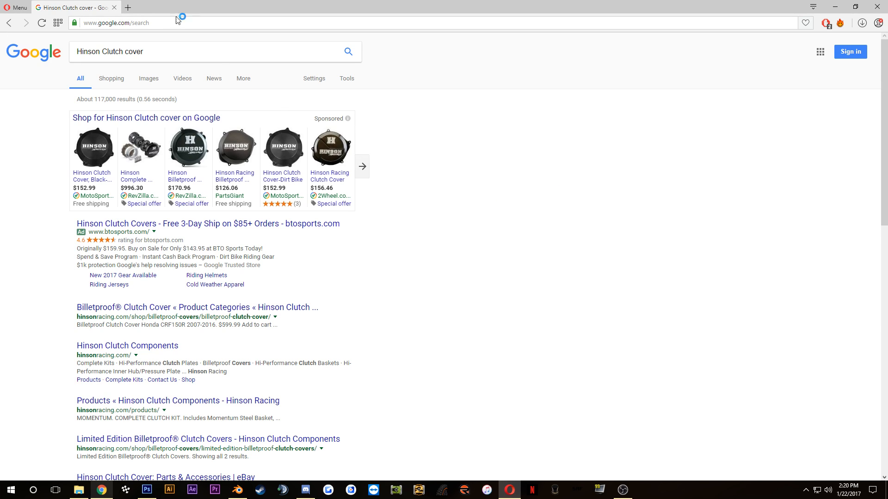
{"action": "left_click", "coordinate": [139, 79]}
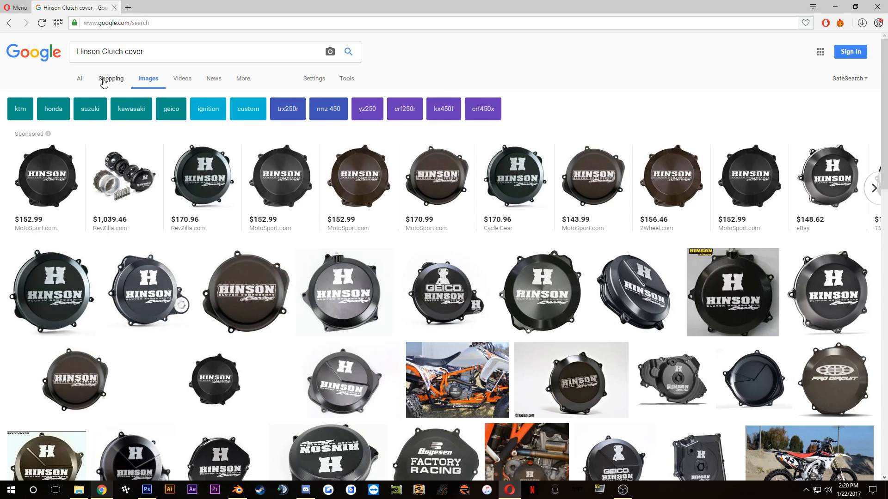
{"action": "left_click", "coordinate": [212, 180]}
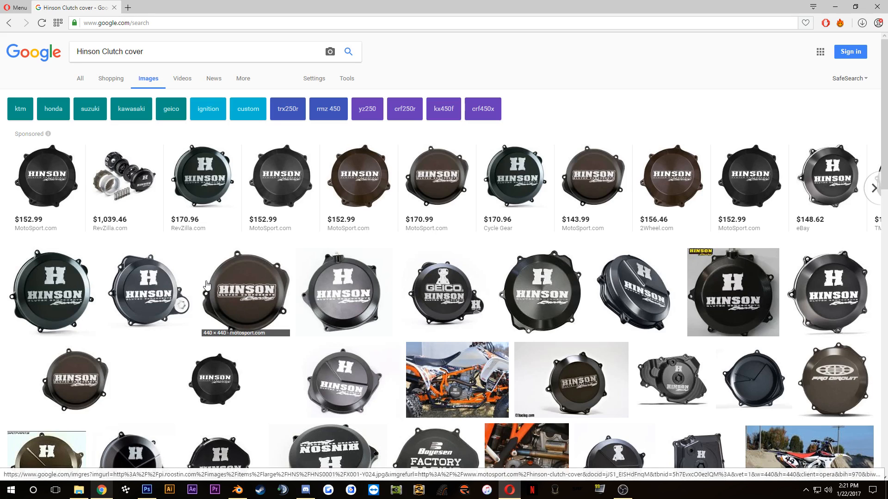
Step: Return to Photoshop and add the remaining yellow letters of the HINSON wordmark to the Magic Wand selection
{"action": "left_click", "coordinate": [142, 494]}
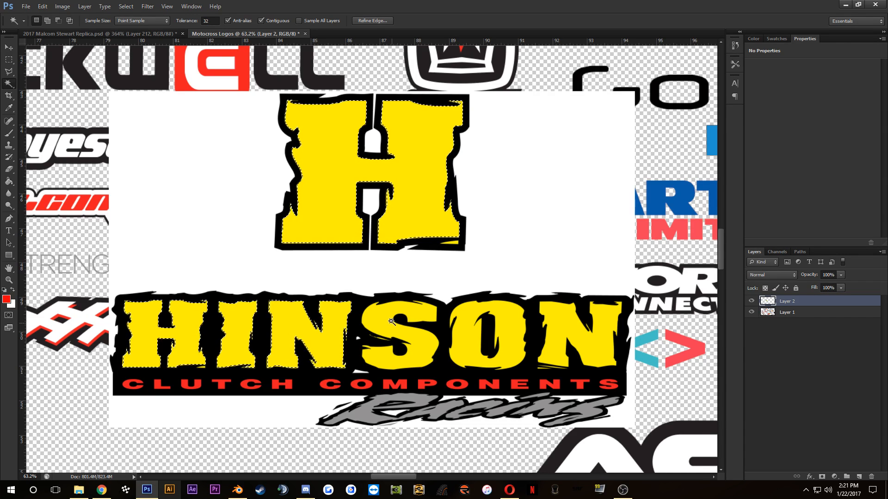
{"action": "scroll", "coordinate": [389, 356], "scroll_direction": "up", "scroll_amount": 5}
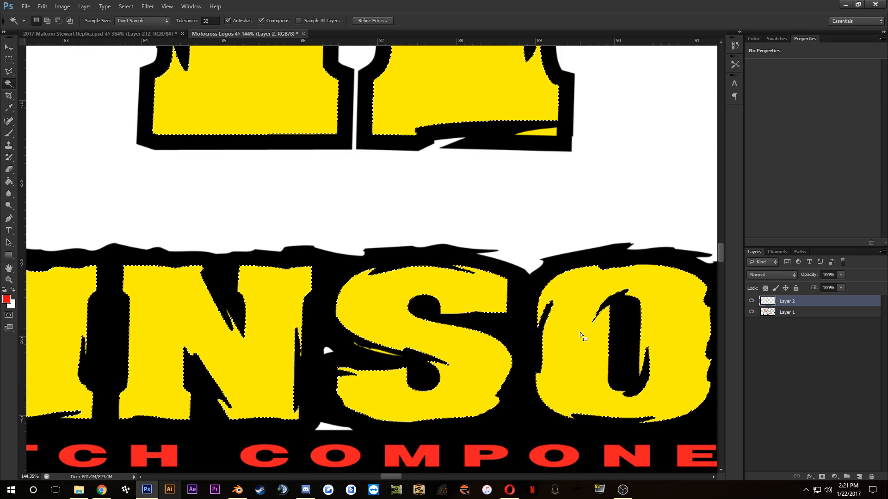
{"action": "scroll", "coordinate": [582, 332], "scroll_direction": "down", "scroll_amount": 2}
{"action": "left_click", "coordinate": [582, 298], "text": "shift"}
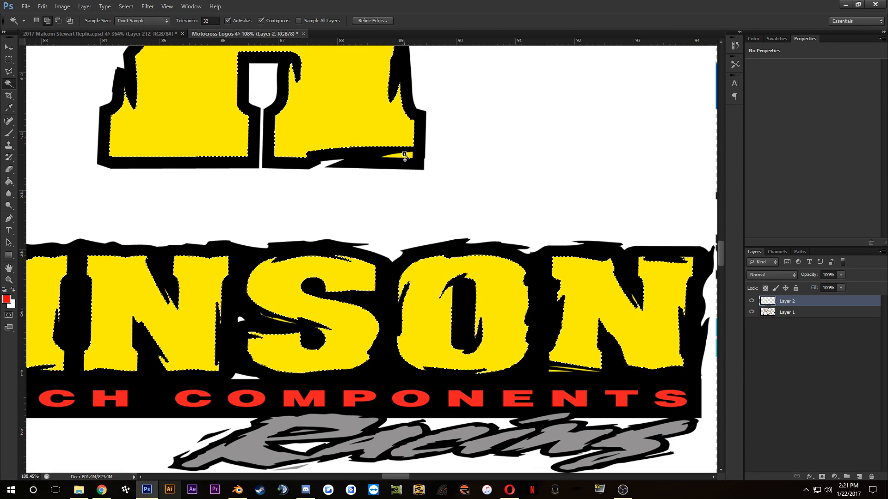
Step: Add the detached yellow slivers at the large H's lower-right and upper-left corners to the selection
{"action": "left_click", "coordinate": [405, 156], "text": "shift"}
{"action": "left_click_drag", "start_coordinate": [317, 151], "coordinate": [370, 346]}
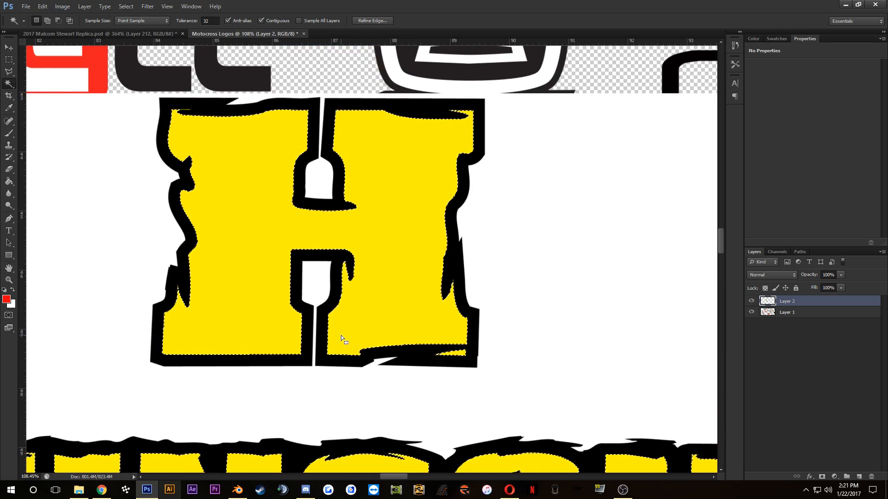
{"action": "scroll", "coordinate": [187, 134], "scroll_direction": "up", "scroll_amount": 3}
{"action": "scroll", "coordinate": [184, 92], "scroll_direction": "up", "scroll_amount": 4}
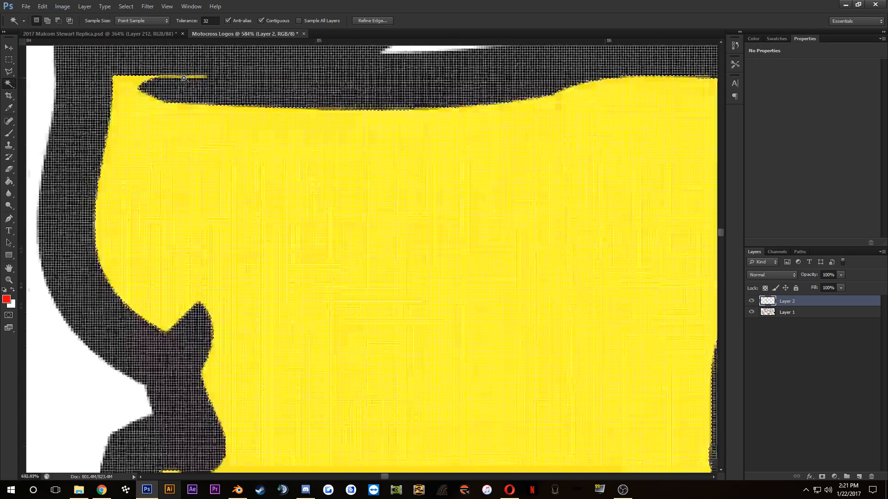
{"action": "left_click", "coordinate": [184, 77], "text": "shift"}
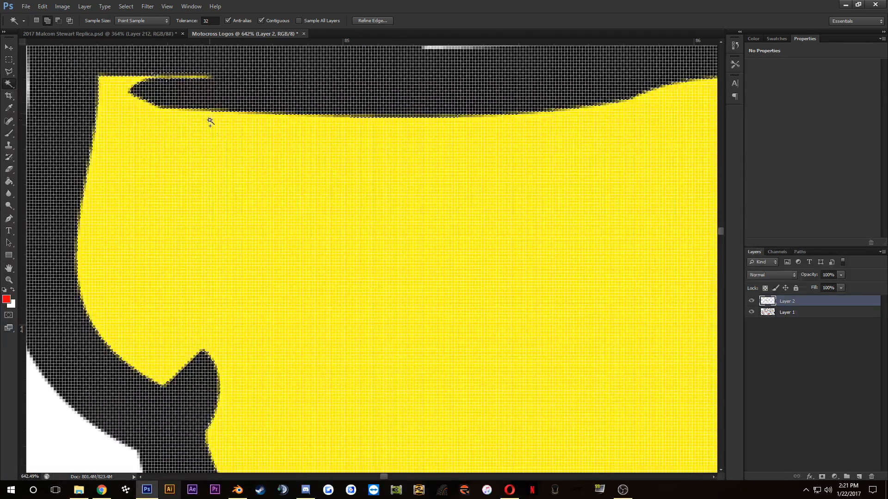
{"action": "scroll", "coordinate": [287, 282], "scroll_direction": "down", "scroll_amount": 4}
{"action": "scroll", "coordinate": [304, 360], "scroll_direction": "down", "scroll_amount": 2}
{"action": "left_click_drag", "start_coordinate": [288, 311], "coordinate": [244, 119]}
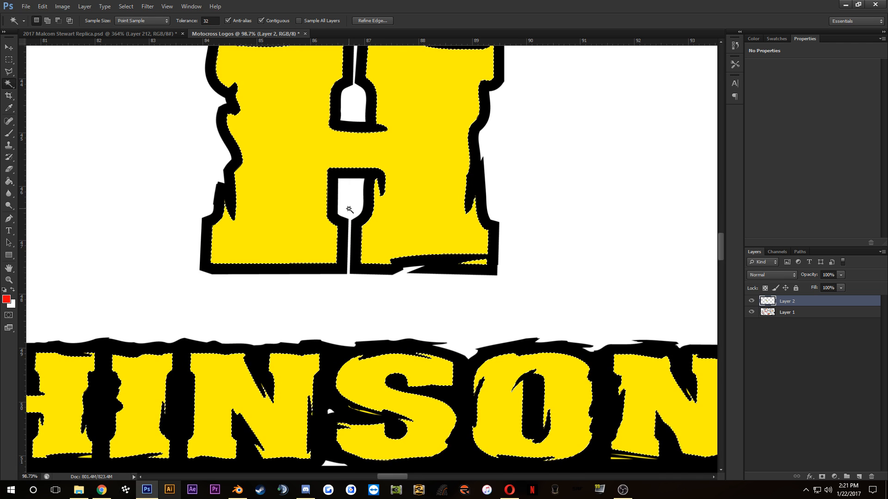
Step: Add the red letters of the word CLUTCH below the wordmark to the selection
{"action": "scroll", "coordinate": [360, 287], "scroll_direction": "down", "scroll_amount": 2}
{"action": "scroll", "coordinate": [359, 286], "scroll_direction": "down", "scroll_amount": 3}
{"action": "left_click_drag", "start_coordinate": [280, 393], "coordinate": [344, 300]}
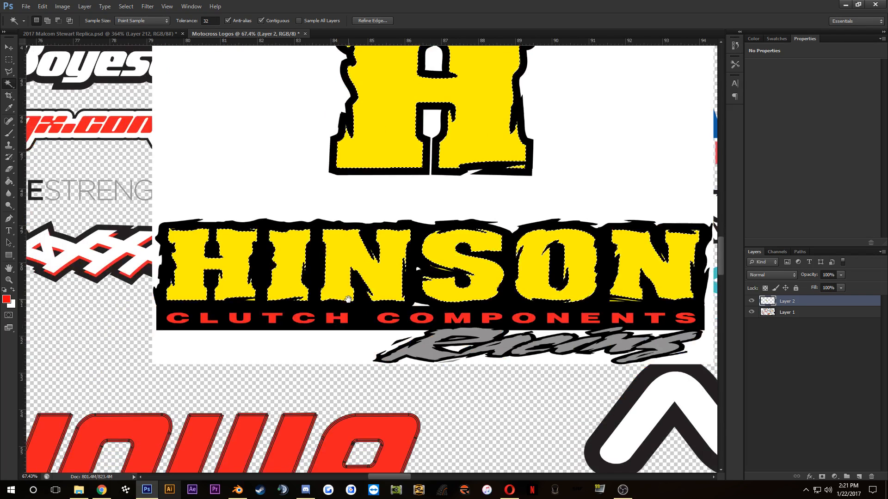
{"action": "scroll", "coordinate": [166, 324], "scroll_direction": "up", "scroll_amount": 8}
{"action": "left_click", "coordinate": [182, 320], "text": "shift"}
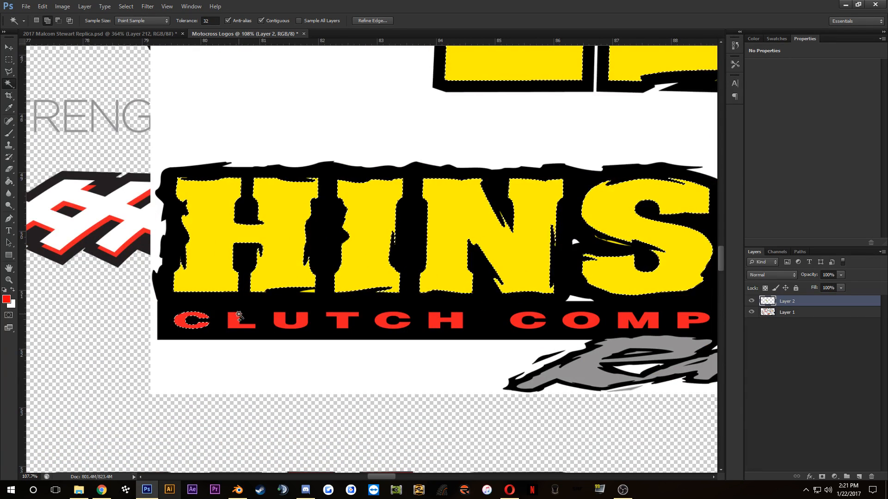
{"action": "left_click", "coordinate": [234, 323], "text": "shift"}
{"action": "left_click", "coordinate": [279, 316], "text": "shift"}
{"action": "left_click", "coordinate": [342, 321], "text": "shift"}
{"action": "left_click", "coordinate": [383, 321], "text": "shift"}
{"action": "left_click", "coordinate": [436, 321], "text": "shift"}
Step: Add the red letters of the word COMPONENTS to the selection
{"action": "left_click", "coordinate": [517, 321], "text": "shift"}
{"action": "left_click", "coordinate": [569, 321], "text": "shift"}
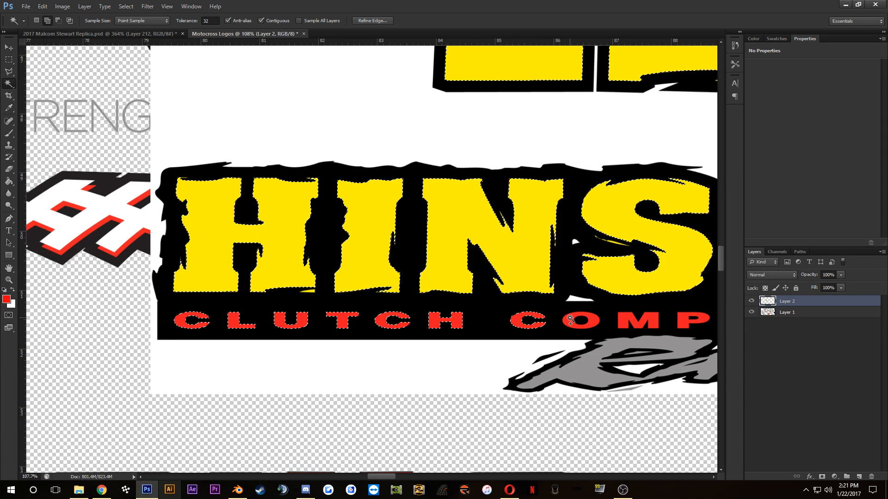
{"action": "left_click", "coordinate": [623, 321], "text": "shift"}
{"action": "left_click", "coordinate": [682, 321], "text": "shift"}
{"action": "left_click_drag", "start_coordinate": [662, 318], "coordinate": [312, 313]}
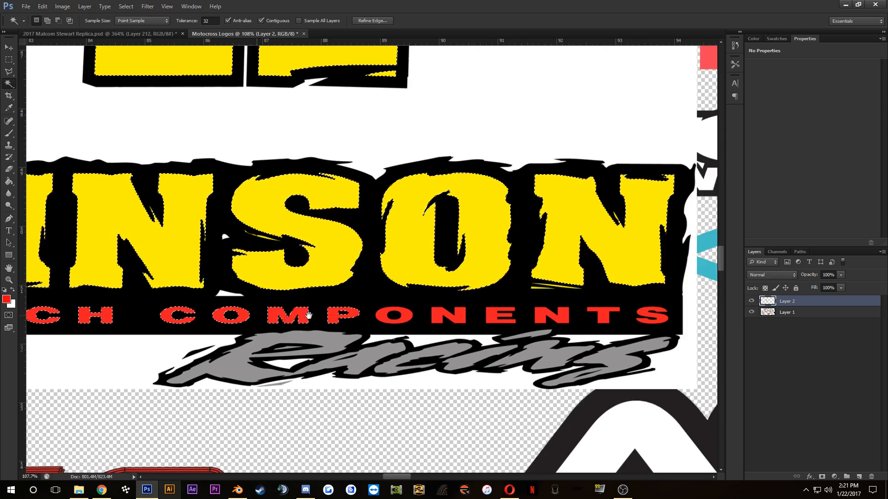
{"action": "left_click", "coordinate": [383, 318], "text": "shift"}
{"action": "left_click", "coordinate": [448, 318], "text": "shift"}
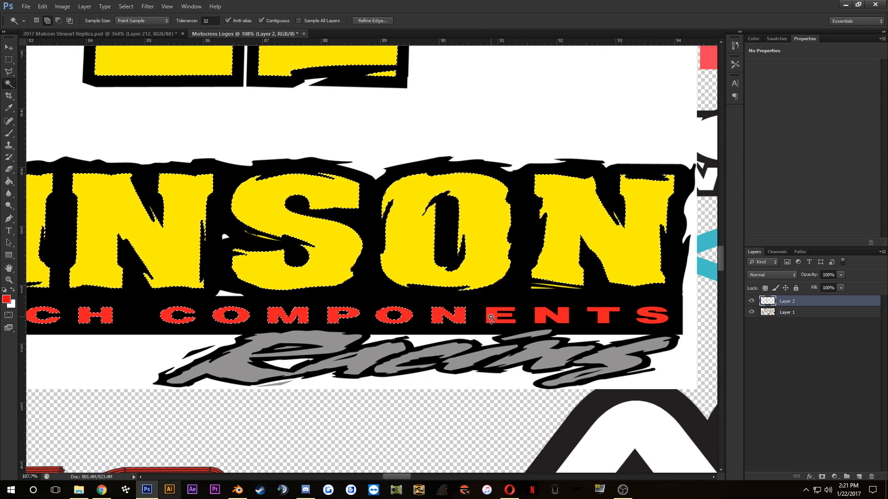
{"action": "left_click", "coordinate": [539, 318], "text": "shift"}
{"action": "left_click", "coordinate": [602, 318], "text": "shift"}
{"action": "left_click", "coordinate": [651, 317], "text": "shift"}
Step: Add the grey fills of the Racing script, including the dot of the i, to the selection
{"action": "left_click", "coordinate": [289, 344], "text": "shift"}
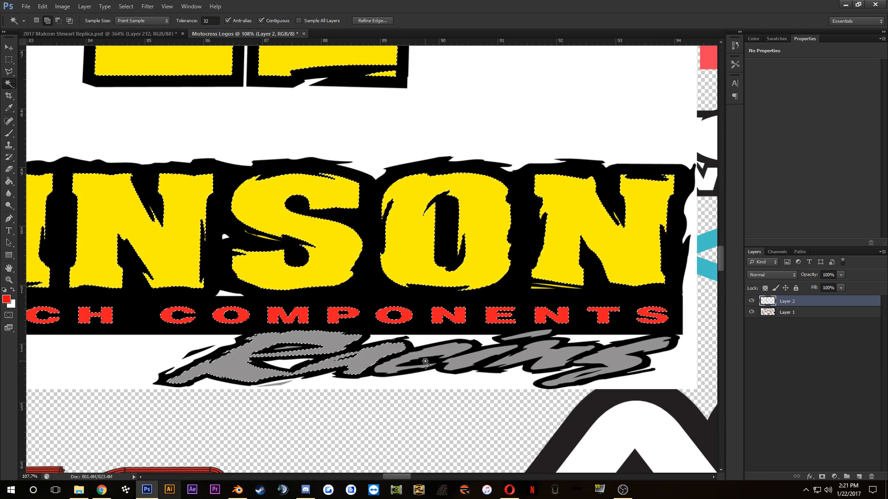
{"action": "left_click", "coordinate": [428, 353], "text": "shift"}
{"action": "left_click", "coordinate": [479, 356], "text": "shift"}
{"action": "left_click", "coordinate": [540, 357], "text": "shift"}
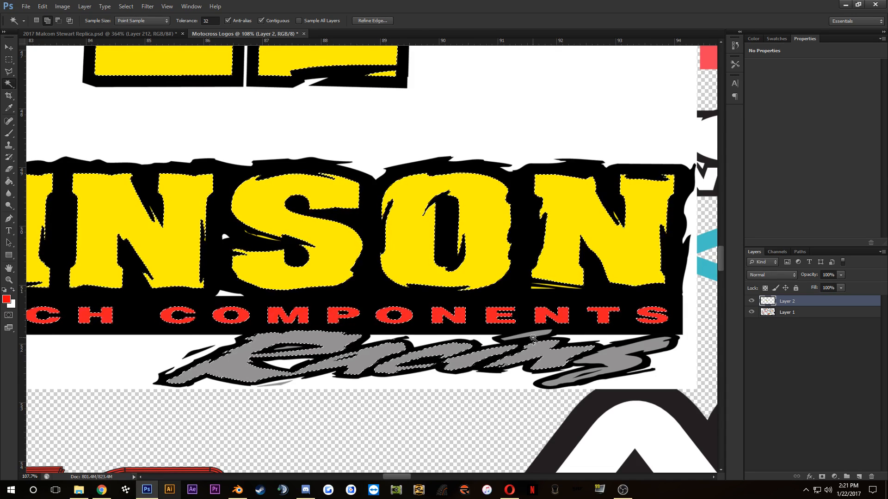
{"action": "left_click", "coordinate": [540, 336], "text": "shift"}
{"action": "left_click", "coordinate": [608, 362], "text": "shift"}
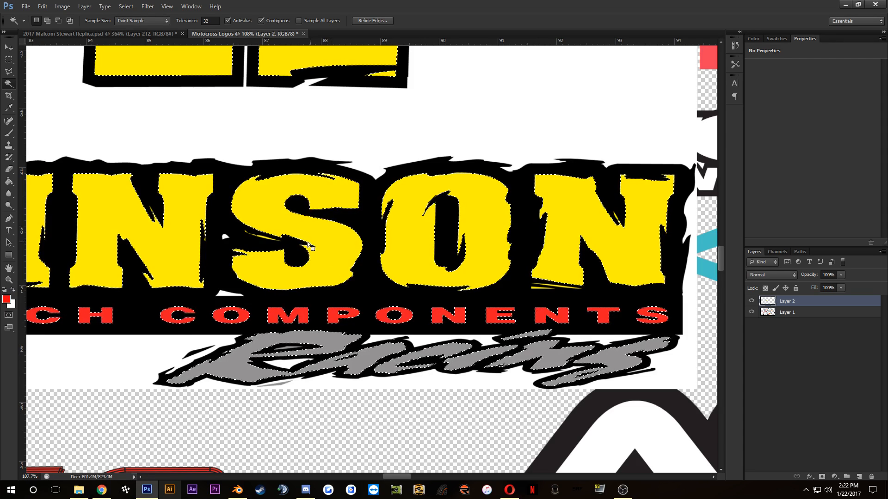
Step: Strip the logo's black outlines and white background from Layer 2, keeping only the selected coloured fills, and clear the selection
{"action": "scroll", "coordinate": [310, 245], "scroll_direction": "up", "scroll_amount": 2}
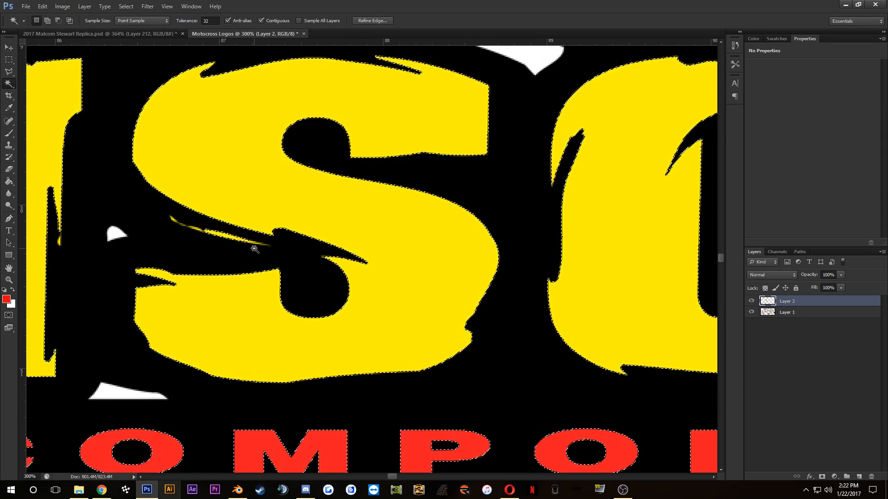
{"action": "scroll", "coordinate": [254, 249], "scroll_direction": "up", "scroll_amount": 1}
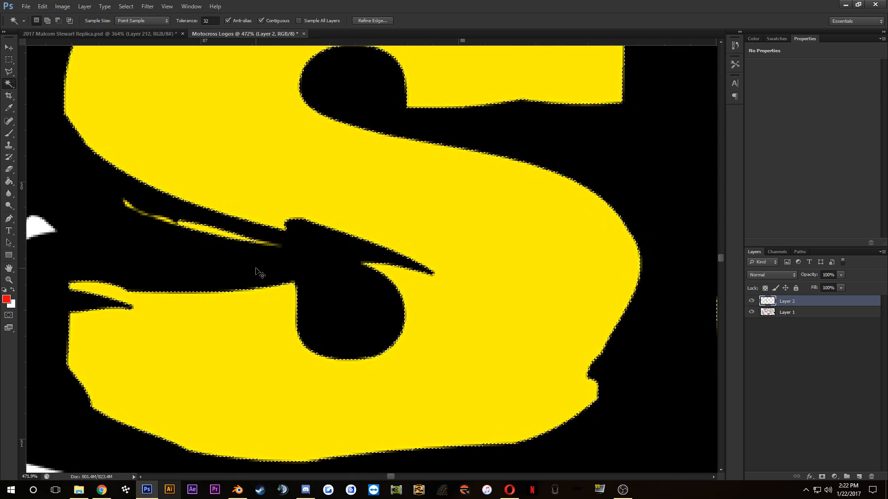
{"action": "scroll", "coordinate": [160, 233], "scroll_direction": "up", "scroll_amount": 2}
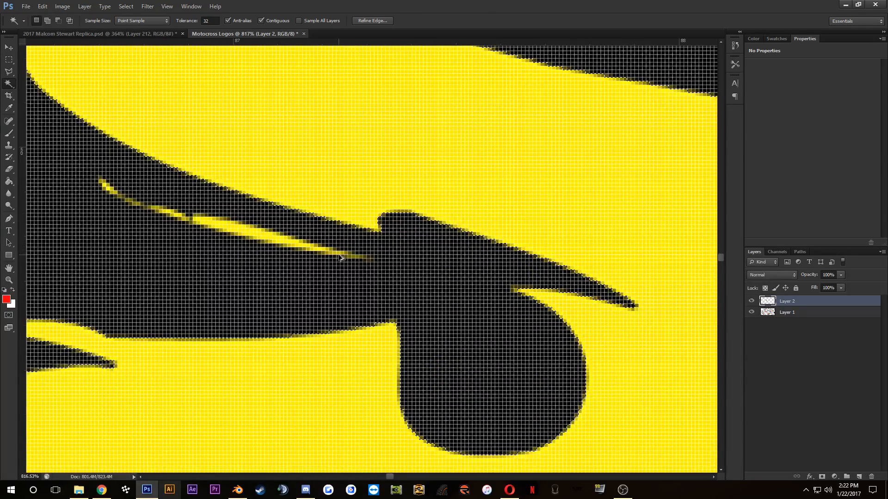
{"action": "scroll", "coordinate": [340, 258], "scroll_direction": "down", "scroll_amount": 6}
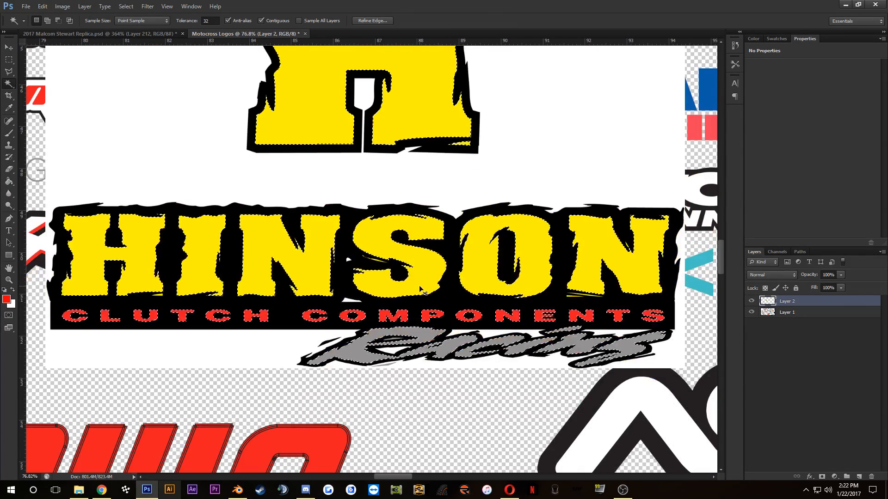
{"action": "key", "text": "ctrl+c"}
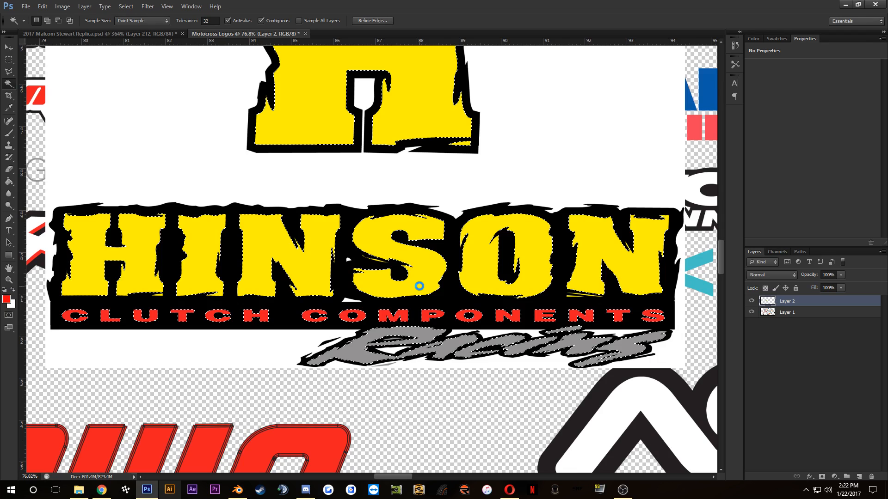
{"action": "key", "text": "Delete"}
{"action": "scroll", "coordinate": [419, 286], "scroll_direction": "down", "scroll_amount": 1}
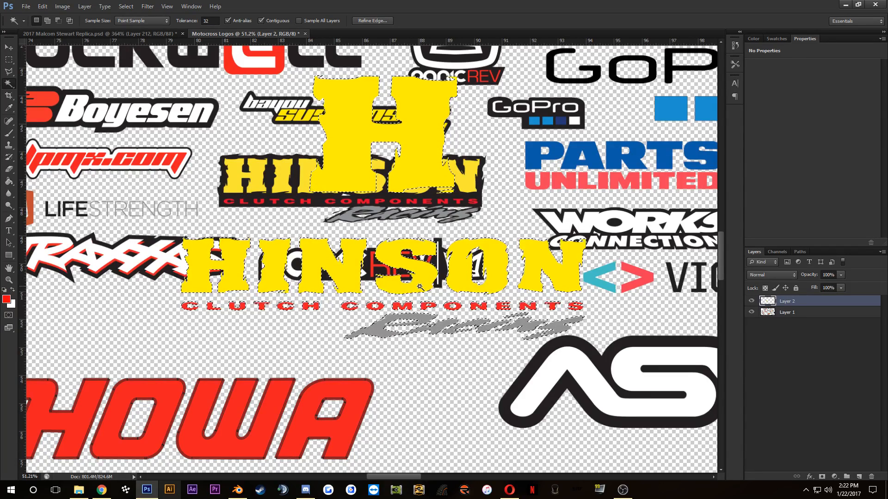
{"action": "key", "text": "ctrl+d"}
Step: Convert Layer 2 with the extracted Hinson logo to a smart object
{"action": "scroll", "coordinate": [425, 251], "scroll_direction": "up", "scroll_amount": 3}
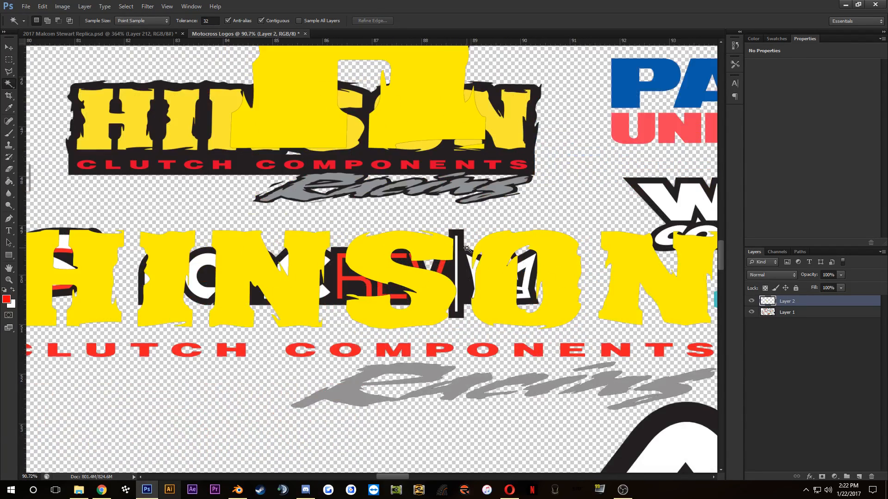
{"action": "scroll", "coordinate": [467, 252], "scroll_direction": "down", "scroll_amount": 3}
{"action": "scroll", "coordinate": [489, 255], "scroll_direction": "down", "scroll_amount": 2}
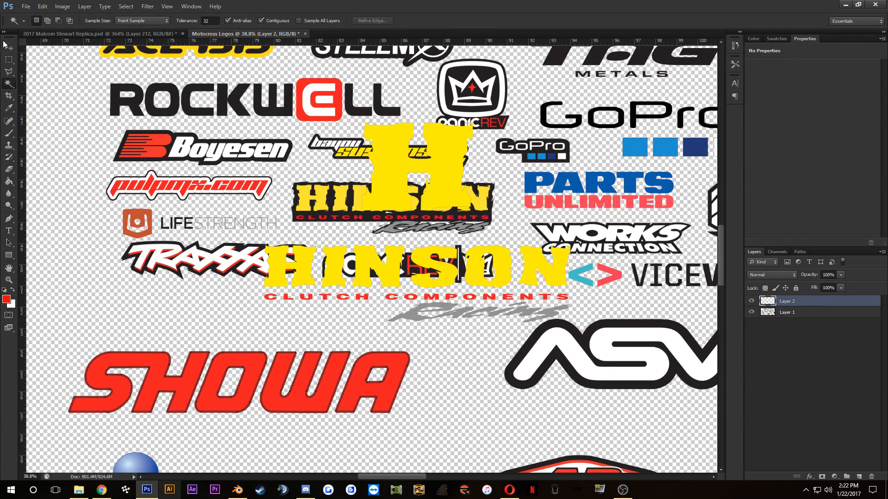
{"action": "key", "text": "v"}
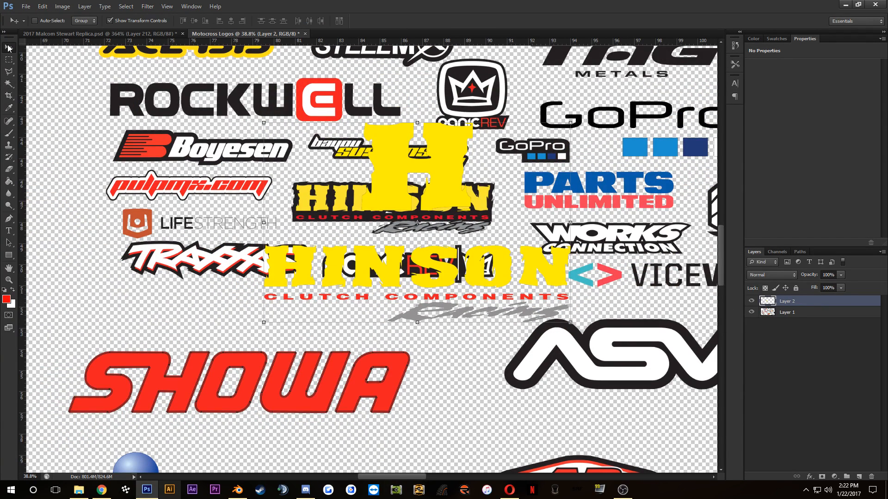
{"action": "right_click", "coordinate": [808, 304]}
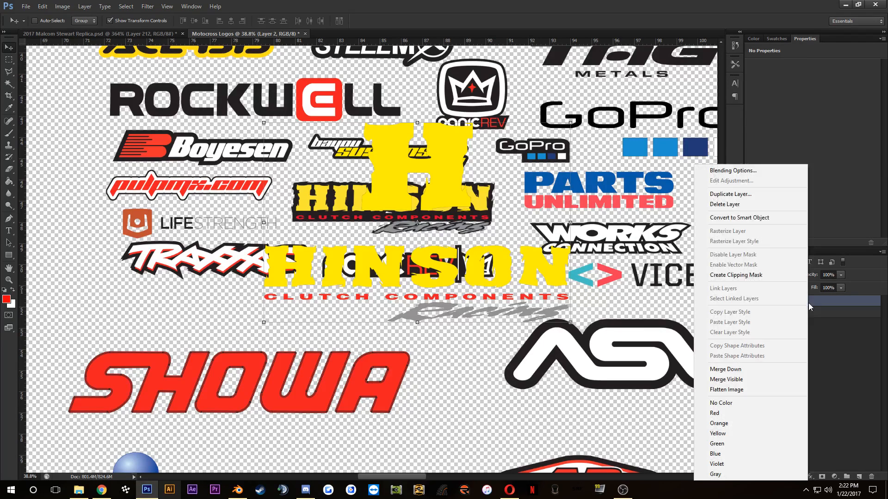
{"action": "left_click", "coordinate": [762, 218]}
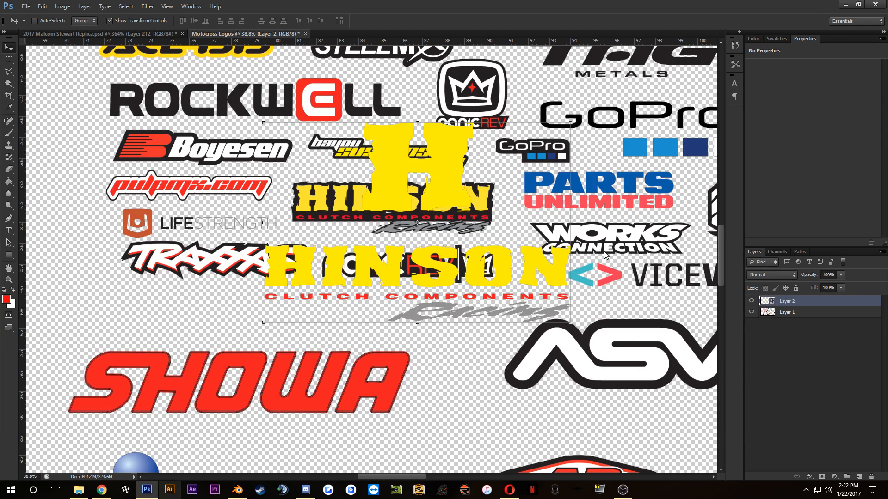
Step: Place the Hinson smart object in the replica document's Clutch Cover group and scale it to about 150% over the clutch cover
{"action": "left_click_drag", "start_coordinate": [432, 179], "coordinate": [380, 313]}
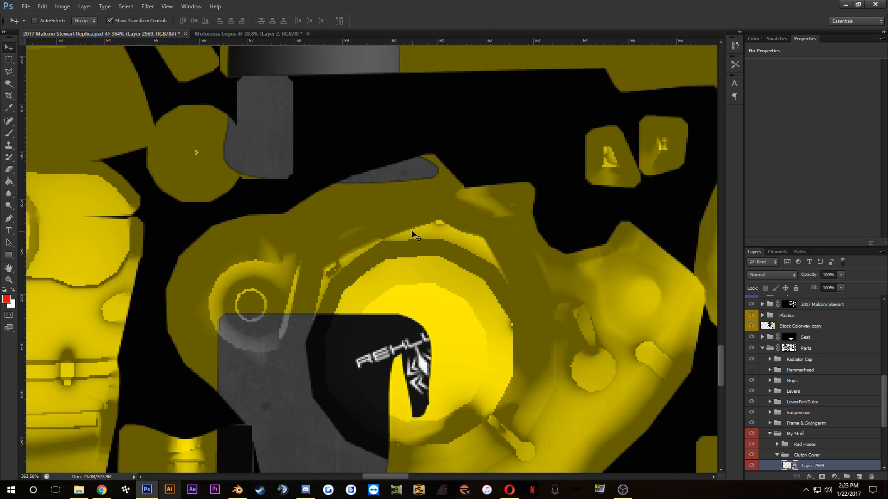
{"action": "scroll", "coordinate": [413, 234], "scroll_direction": "down", "scroll_amount": 10}
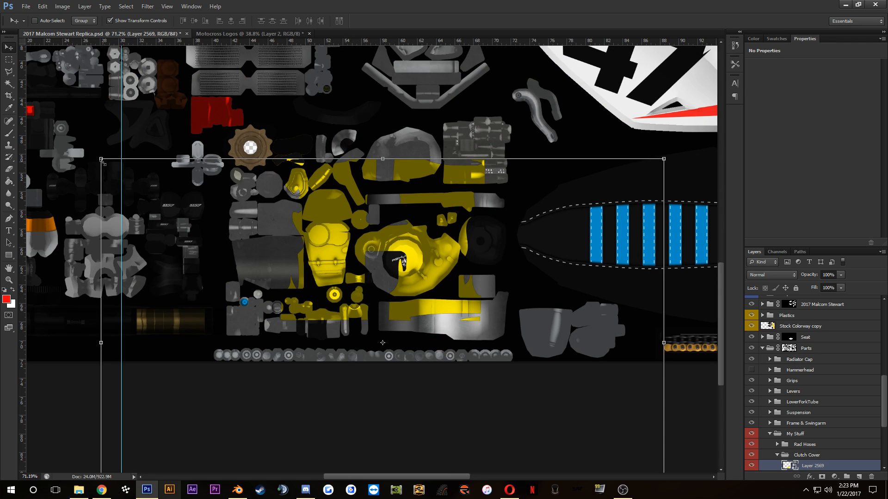
{"action": "left_click_drag", "start_coordinate": [103, 162], "coordinate": [280, 276]}
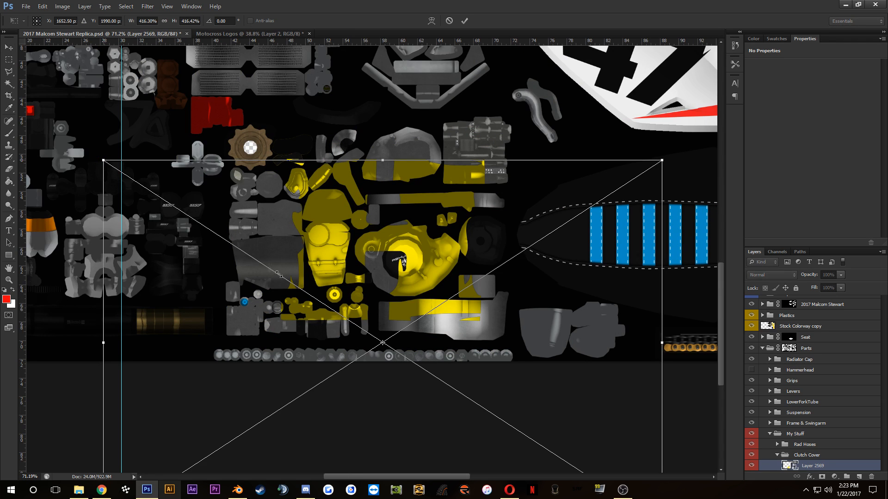
{"action": "left_click_drag", "start_coordinate": [382, 314], "coordinate": [382, 243]}
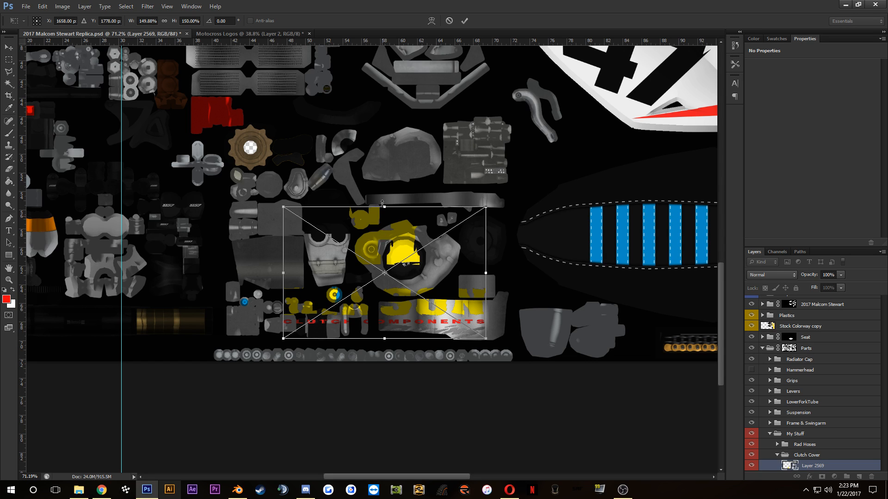
{"action": "left_click", "coordinate": [464, 20]}
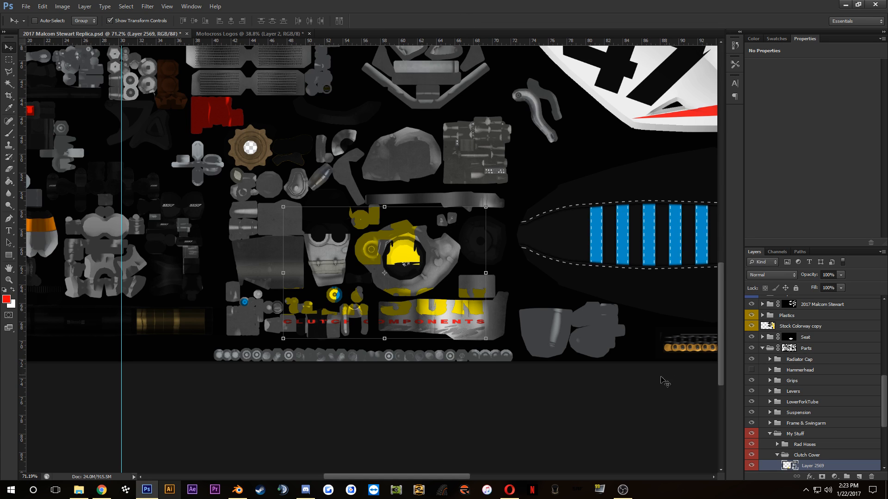
Step: Apply a Color Overlay layer style in near-white #f3f3f3 to the Hinson logo on Layer 2569
{"action": "double_click", "coordinate": [854, 469]}
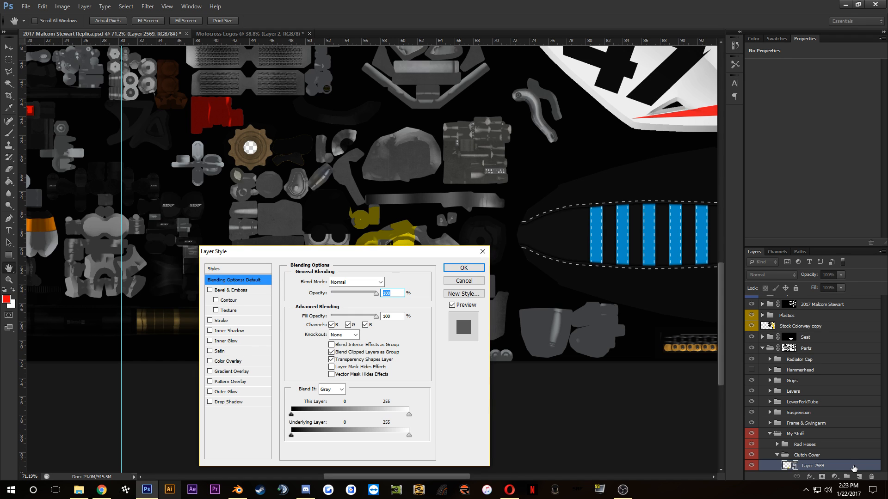
{"action": "left_click", "coordinate": [221, 362]}
{"action": "left_click", "coordinate": [389, 282]}
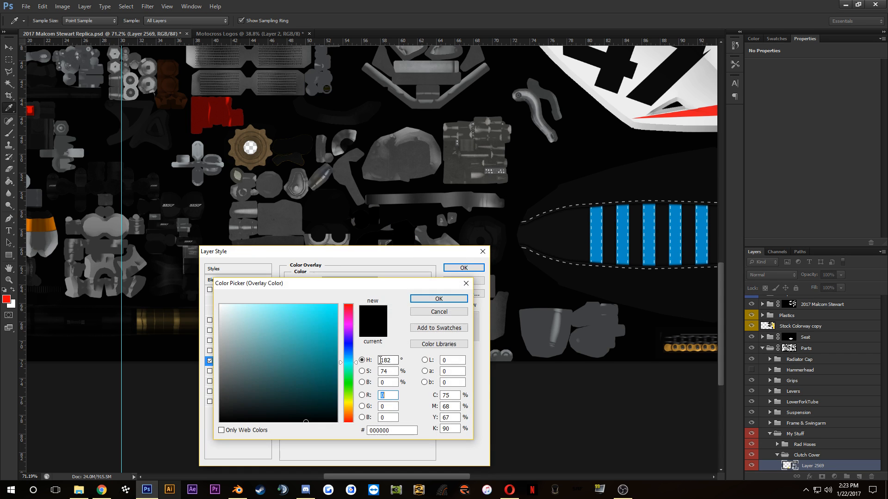
{"action": "left_click_drag", "start_coordinate": [259, 324], "coordinate": [164, 310]}
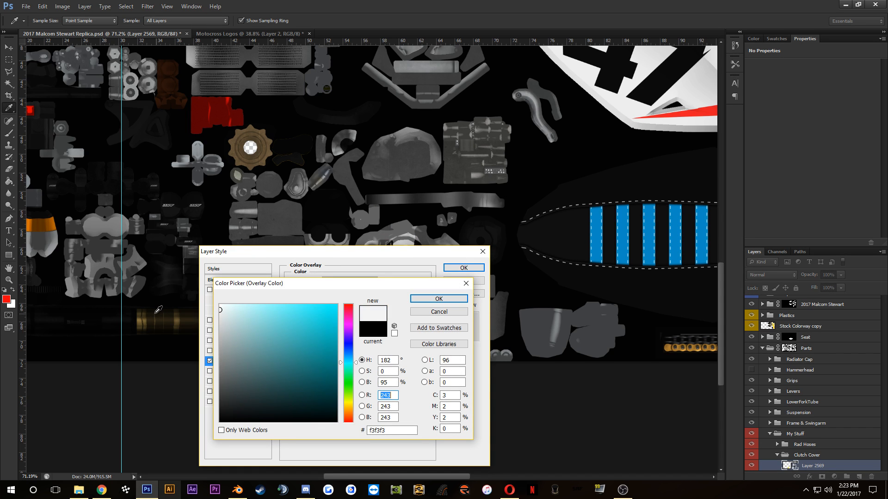
{"action": "left_click", "coordinate": [439, 299]}
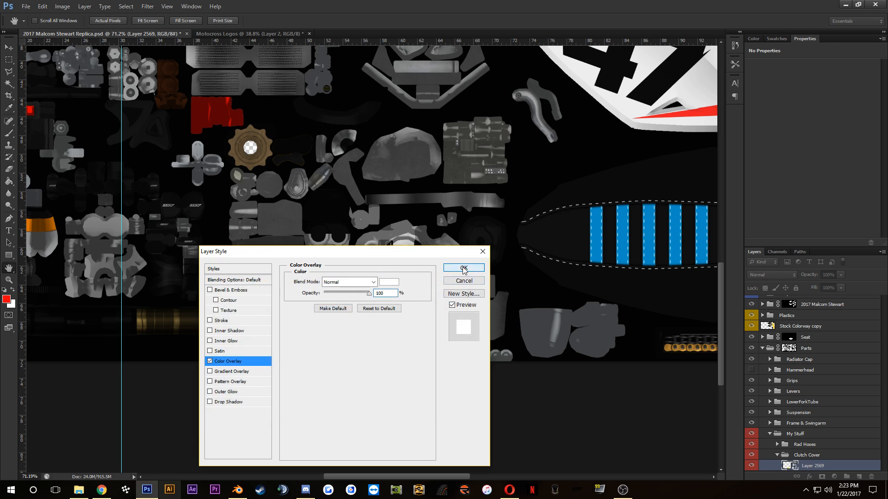
{"action": "left_click", "coordinate": [464, 268]}
{"action": "key", "text": "v"}
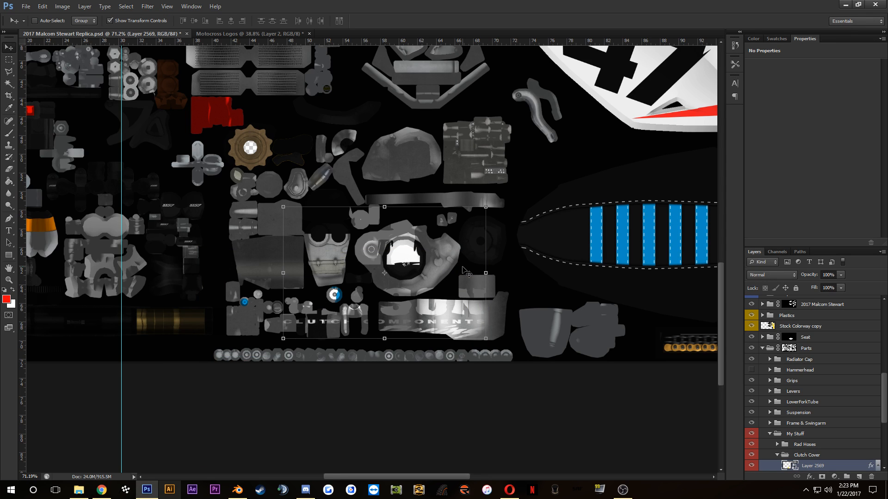
Step: Scale the Hinson logo to about 15.6% and rotate it about -21.8° inside the clutch cover's dark round face
{"action": "key", "text": "ctrl+t"}
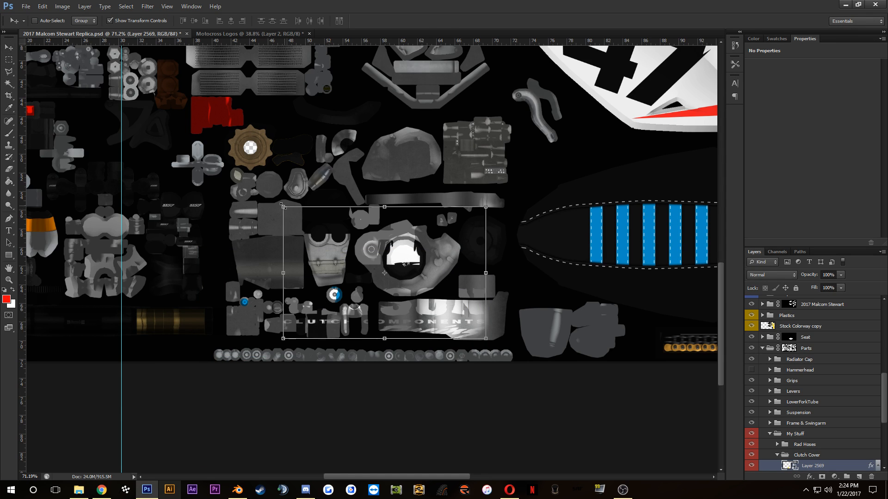
{"action": "left_click_drag", "start_coordinate": [321, 227], "coordinate": [369, 252]}
{"action": "scroll", "coordinate": [424, 258], "scroll_direction": "up", "scroll_amount": 5}
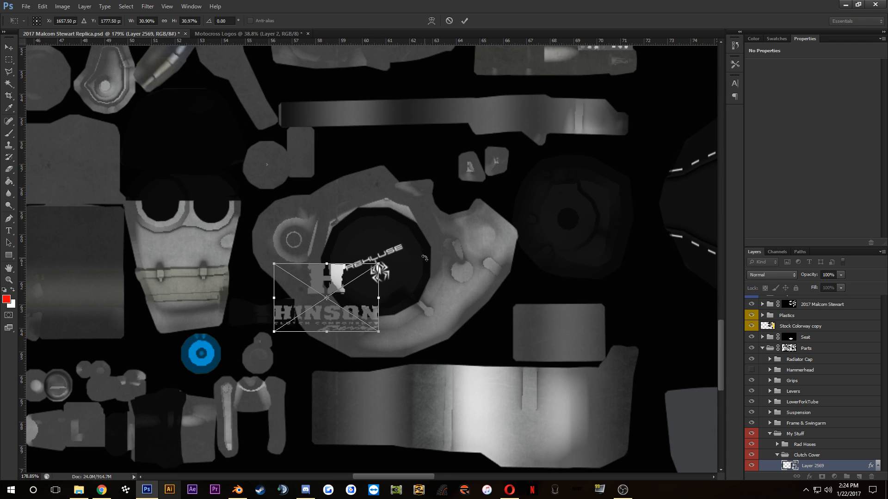
{"action": "scroll", "coordinate": [424, 258], "scroll_direction": "up", "scroll_amount": 4}
{"action": "left_click_drag", "start_coordinate": [288, 311], "coordinate": [377, 235]}
{"action": "left_click_drag", "start_coordinate": [422, 334], "coordinate": [437, 278]}
{"action": "left_click_drag", "start_coordinate": [354, 260], "coordinate": [379, 273]}
{"action": "left_click_drag", "start_coordinate": [446, 301], "coordinate": [447, 319]}
{"action": "left_click_drag", "start_coordinate": [448, 318], "coordinate": [450, 315]}
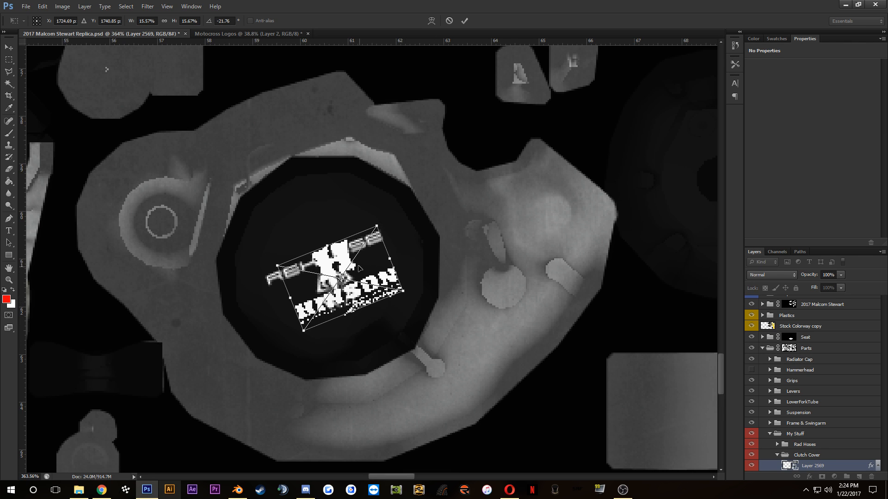
Step: Nudge the rotated Hinson logo to the middle of the clutch cover's round face and apply the transform
{"action": "left_click_drag", "start_coordinate": [359, 270], "coordinate": [350, 259]}
{"action": "scroll", "coordinate": [379, 280], "scroll_direction": "up", "scroll_amount": 3}
{"action": "scroll", "coordinate": [394, 305], "scroll_direction": "down", "scroll_amount": 4}
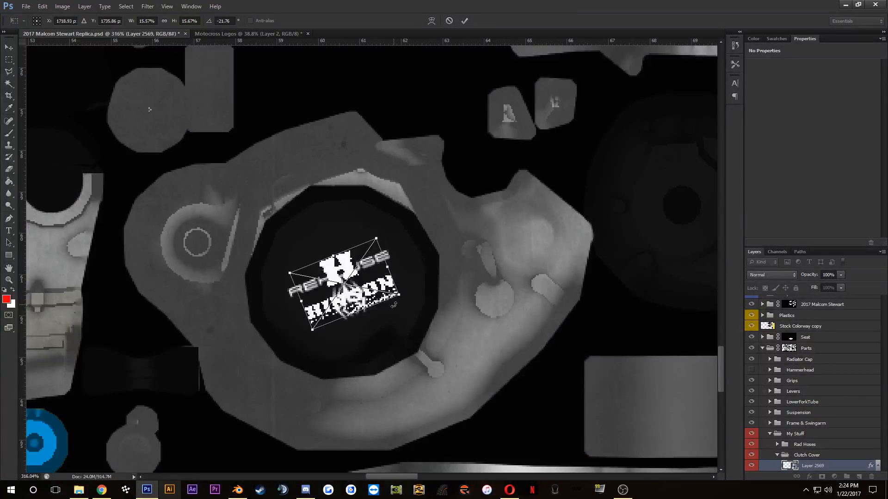
{"action": "key", "text": "Left"}
{"action": "key", "text": "Left"}
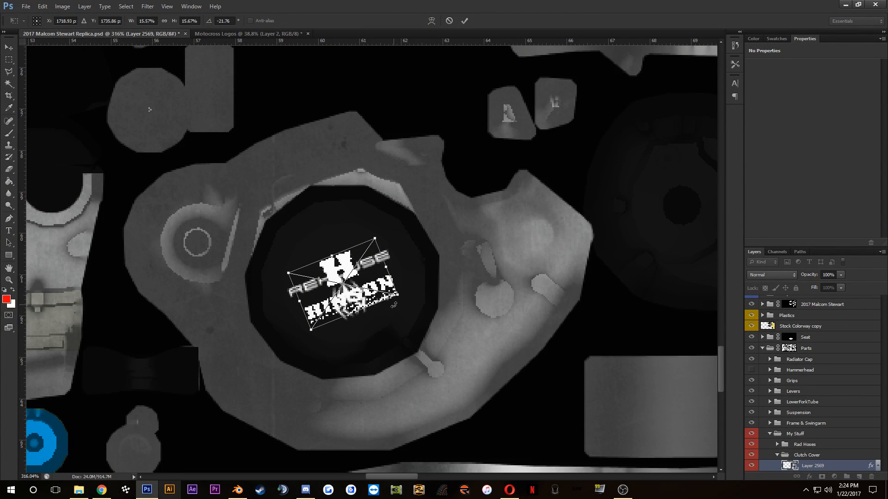
{"action": "key", "text": "Up"}
{"action": "key", "text": "Up"}
{"action": "key", "text": "Up"}
{"action": "key", "text": "Up"}
{"action": "key", "text": "Up"}
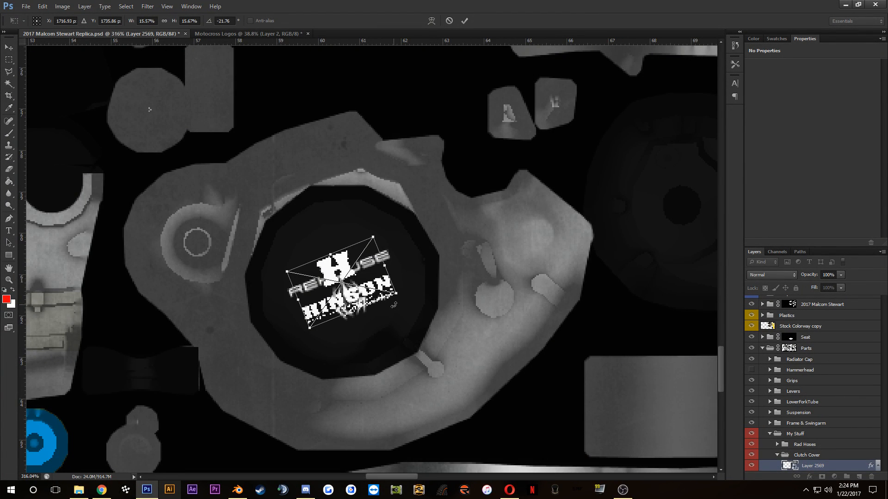
{"action": "key", "text": "Left"}
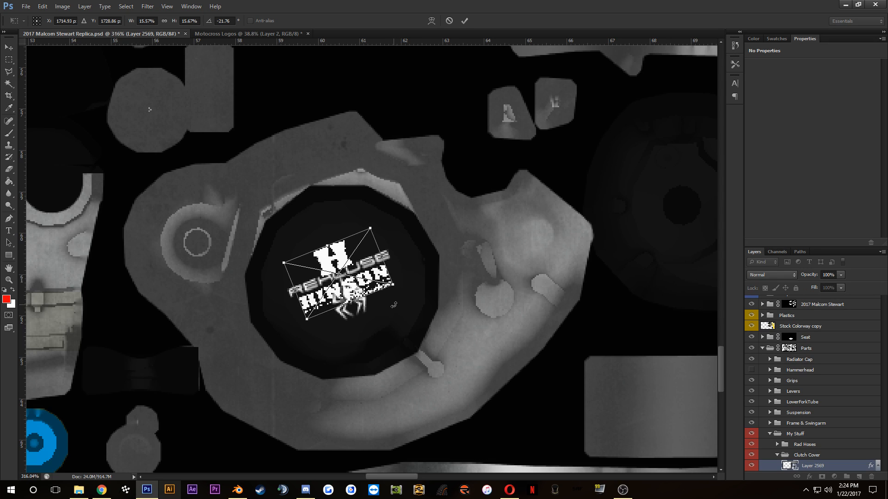
{"action": "key", "text": "Right"}
{"action": "key", "text": "Down"}
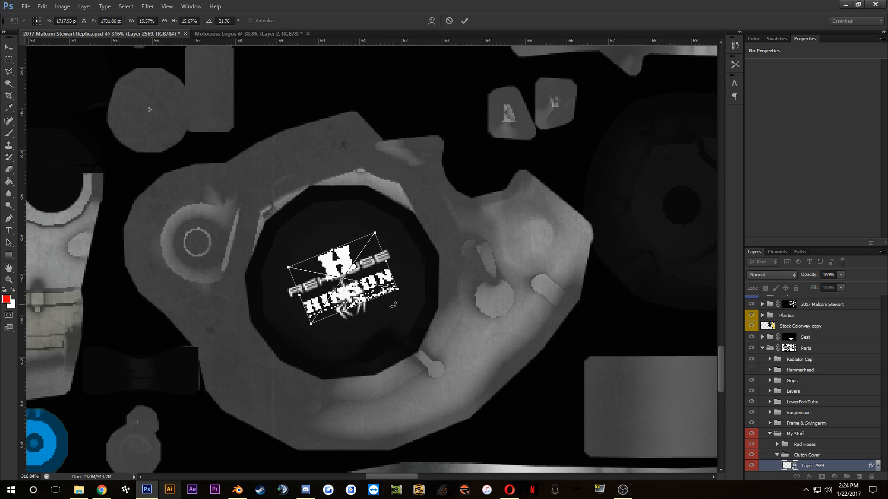
{"action": "key", "text": "Left"}
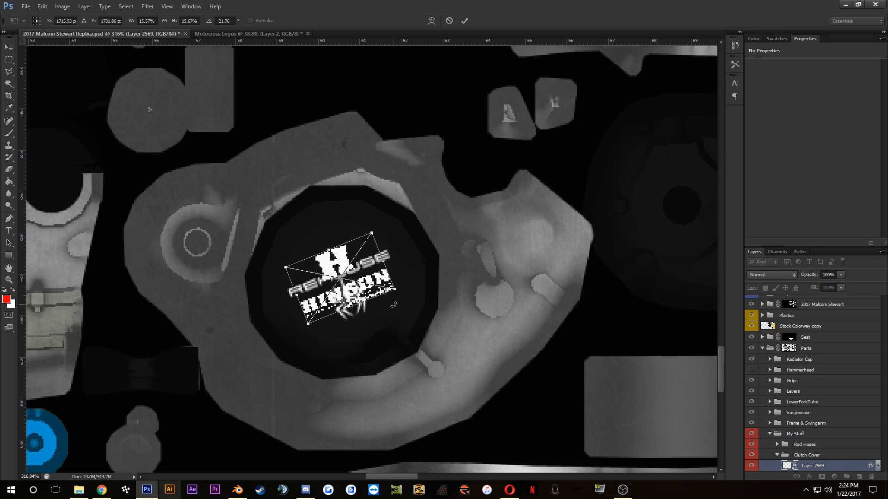
{"action": "left_click", "coordinate": [465, 21]}
Step: Hide Layer 212 with the old Rekluse logo in the Clutch Cover group
{"action": "scroll", "coordinate": [825, 413], "scroll_direction": "down", "scroll_amount": 2}
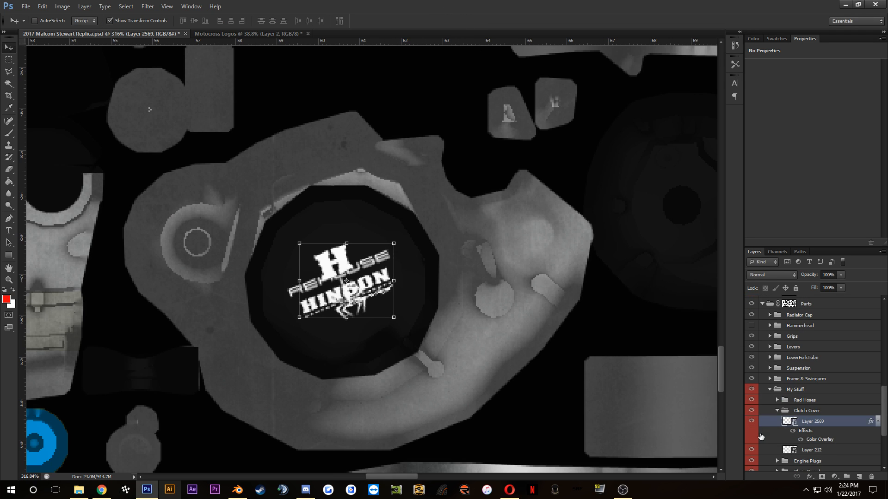
{"action": "left_click", "coordinate": [754, 451]}
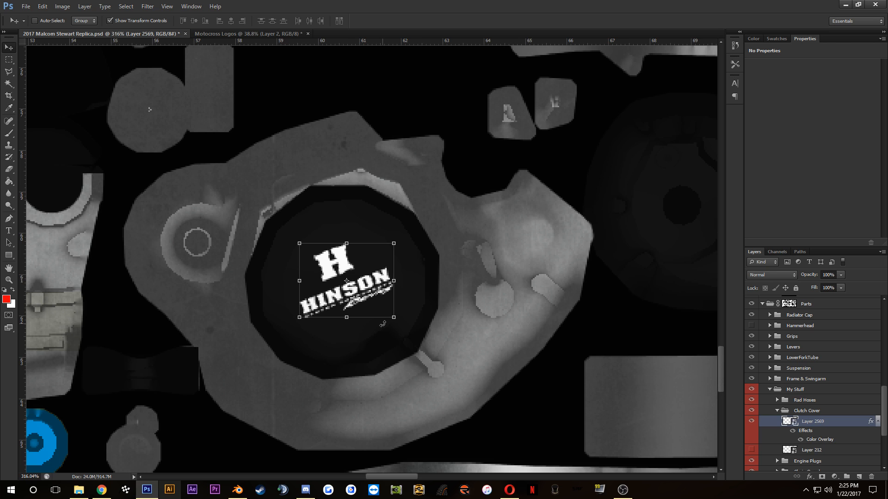
{"action": "scroll", "coordinate": [384, 323], "scroll_direction": "up", "scroll_amount": 3, "text": "alt"}
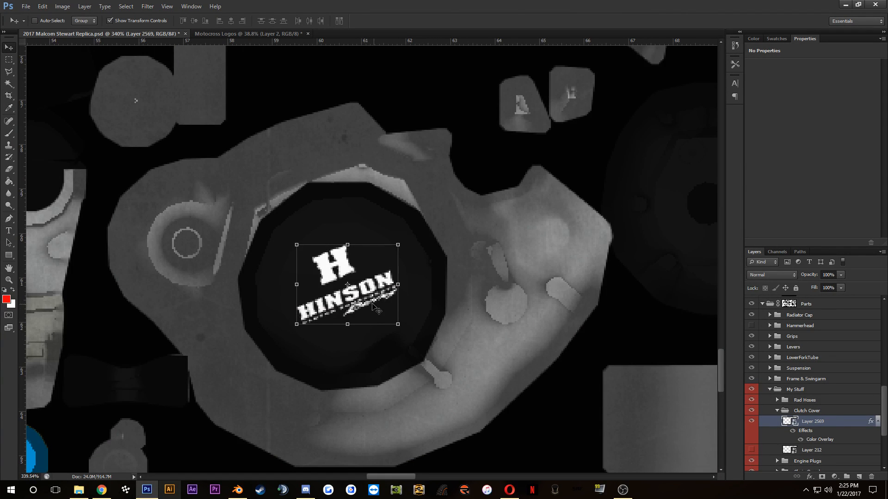
{"action": "scroll", "coordinate": [364, 302], "scroll_direction": "down", "scroll_amount": 4, "text": "alt"}
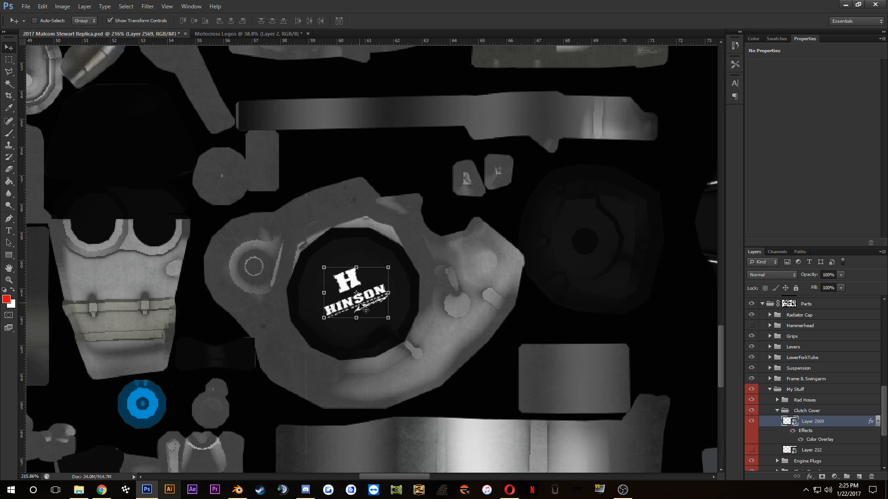
Step: Darken the Hinson logo's Color Overlay slightly to #ececec
{"action": "double_click", "coordinate": [817, 441]}
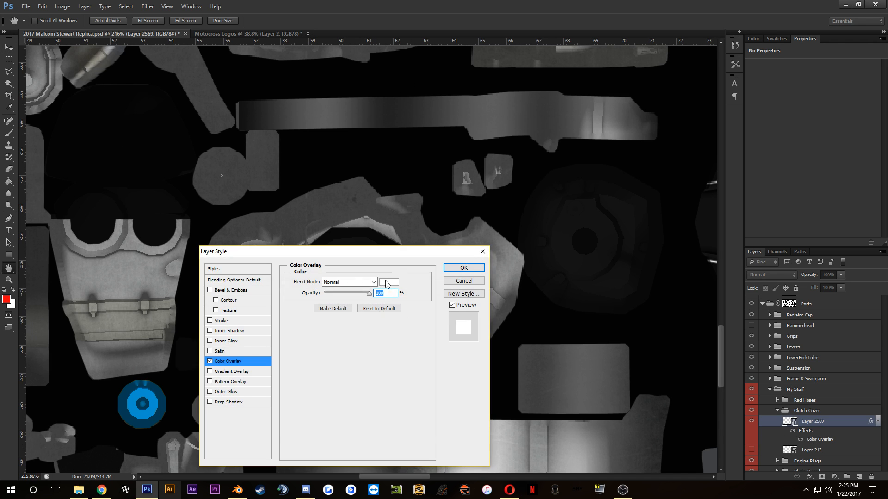
{"action": "left_click", "coordinate": [383, 283]}
{"action": "left_click", "coordinate": [439, 299]}
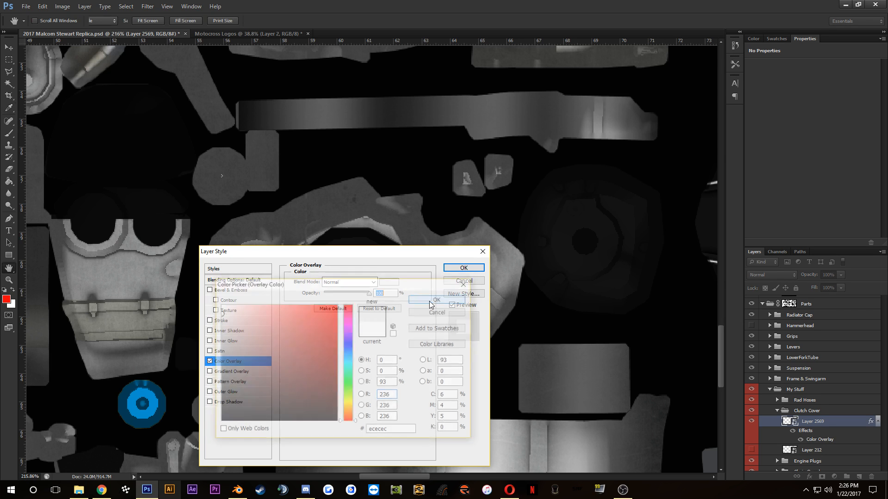
{"action": "left_click", "coordinate": [464, 268]}
{"action": "scroll", "coordinate": [413, 286], "scroll_direction": "down", "scroll_amount": 10}
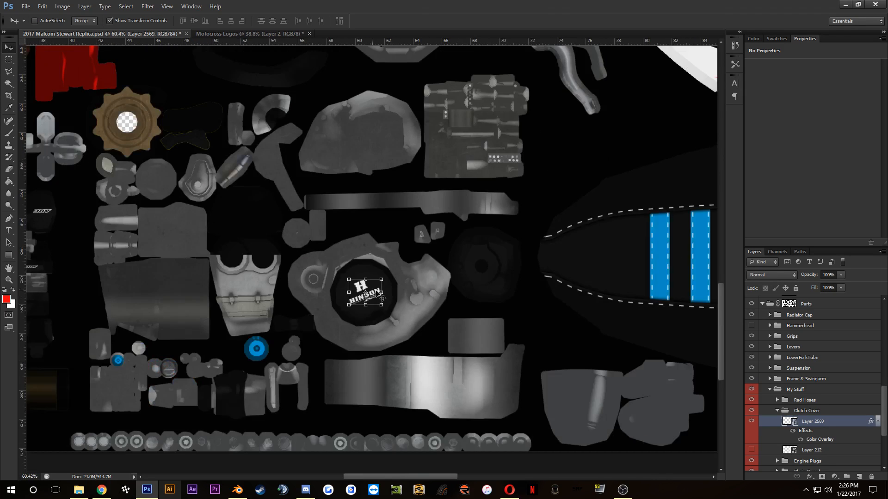
{"action": "scroll", "coordinate": [413, 285], "scroll_direction": "up", "scroll_amount": 6}
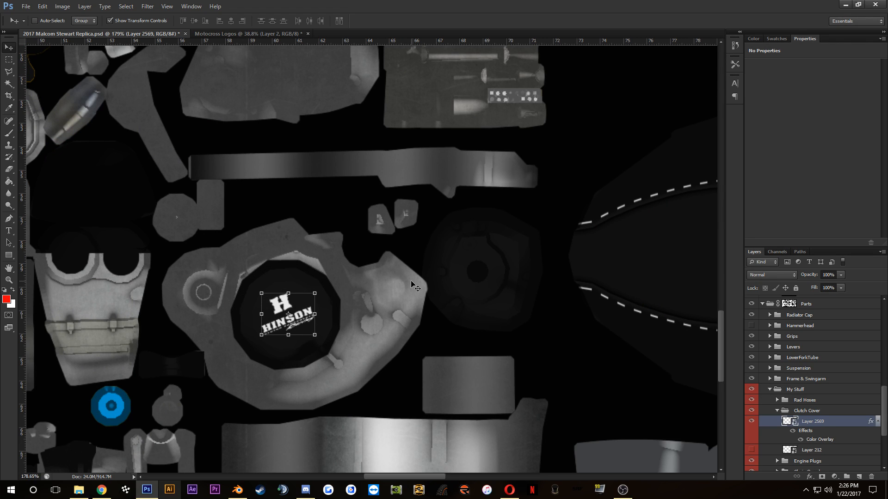
Step: Collapse the Clutch Cover layer group
{"action": "key", "text": "ctrl+o"}
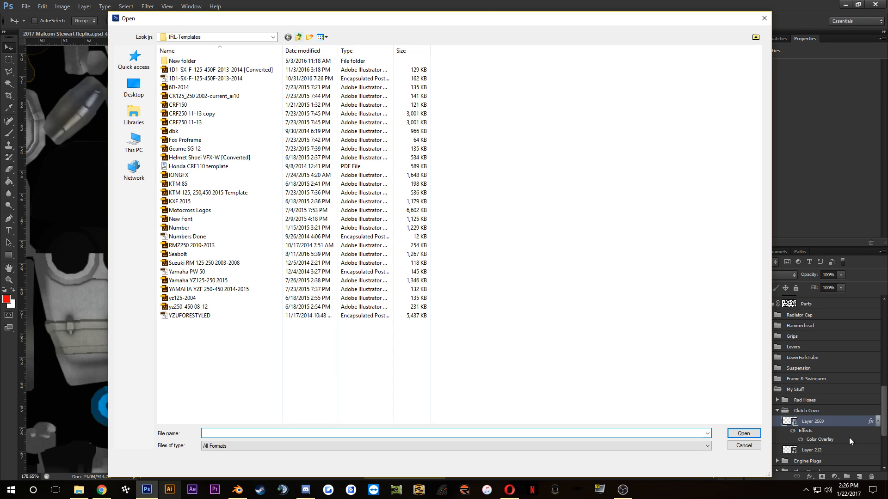
{"action": "left_click", "coordinate": [756, 446]}
{"action": "left_click", "coordinate": [777, 410]}
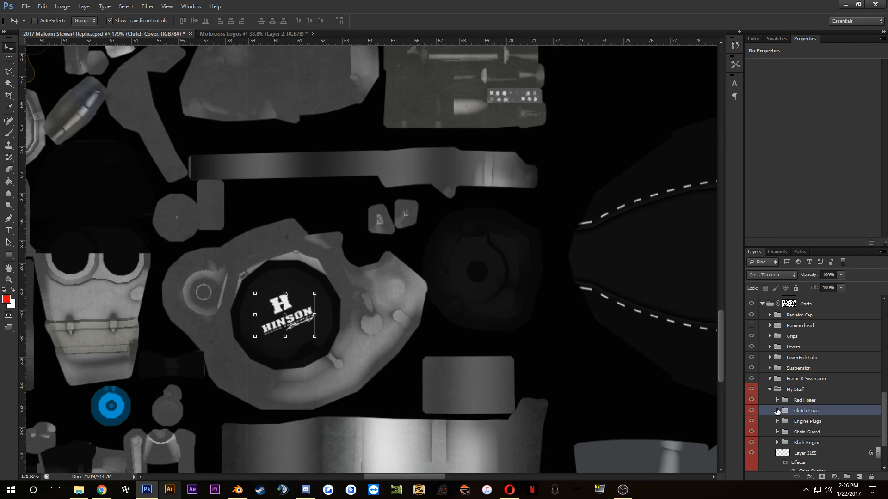
{"action": "scroll", "coordinate": [317, 317], "scroll_direction": "down", "scroll_amount": 14}
{"action": "scroll", "coordinate": [313, 243], "scroll_direction": "up", "scroll_amount": 5}
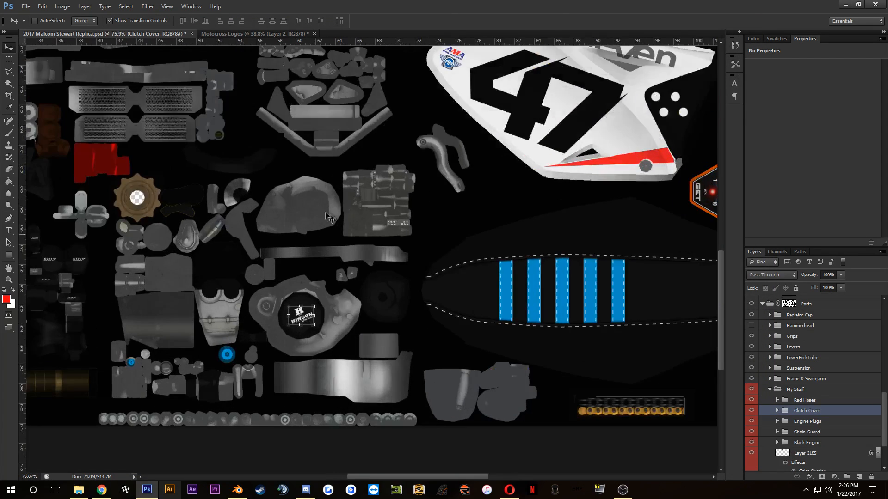
{"action": "left_click_drag", "start_coordinate": [337, 200], "coordinate": [306, 347]}
{"action": "scroll", "coordinate": [265, 321], "scroll_direction": "down", "scroll_amount": 10}
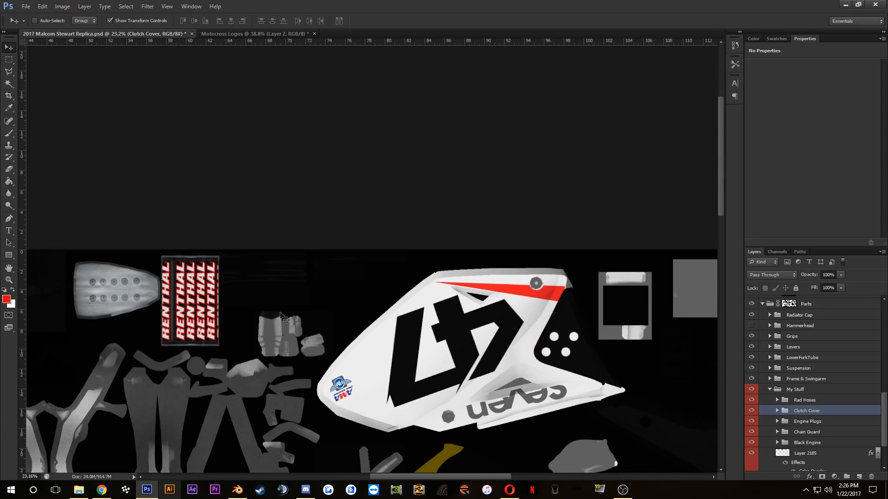
{"action": "scroll", "coordinate": [264, 321], "scroll_direction": "up", "scroll_amount": 7}
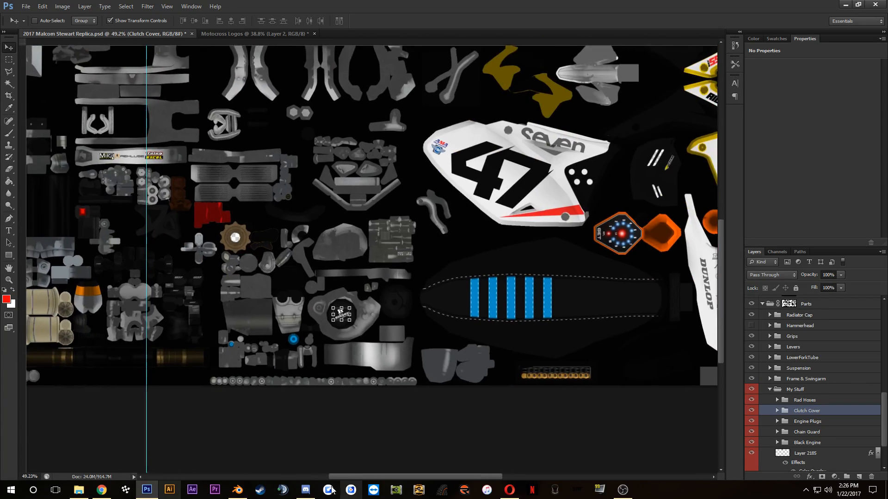
Step: Switch to Blender and examine the engine side covers on the bike model up close
{"action": "left_click", "coordinate": [238, 491]}
{"action": "scroll", "coordinate": [426, 218], "scroll_direction": "down", "scroll_amount": 3}
{"action": "scroll", "coordinate": [370, 194], "scroll_direction": "up", "scroll_amount": 7}
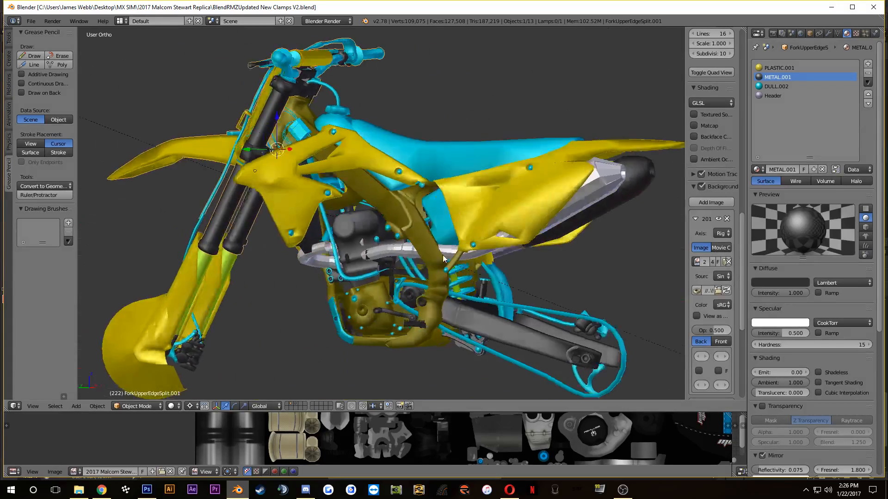
{"action": "scroll", "coordinate": [397, 212], "scroll_direction": "up", "scroll_amount": 6}
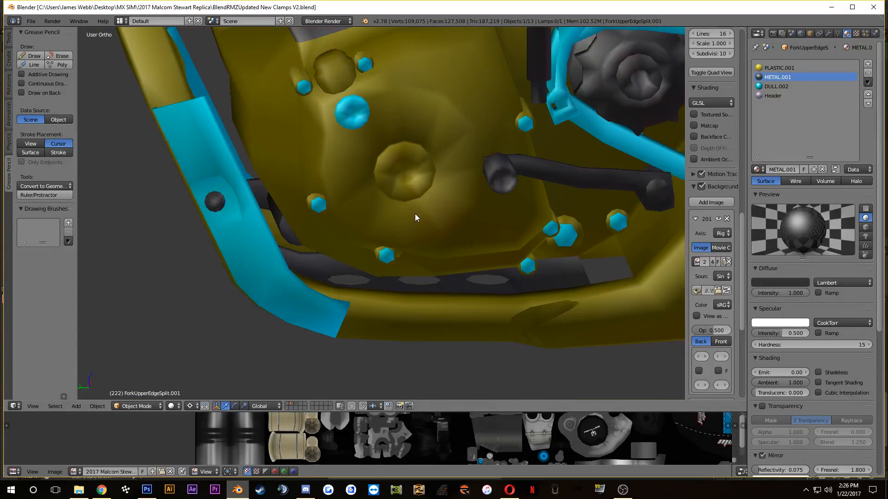
{"action": "scroll", "coordinate": [314, 284], "scroll_direction": "up", "scroll_amount": 2}
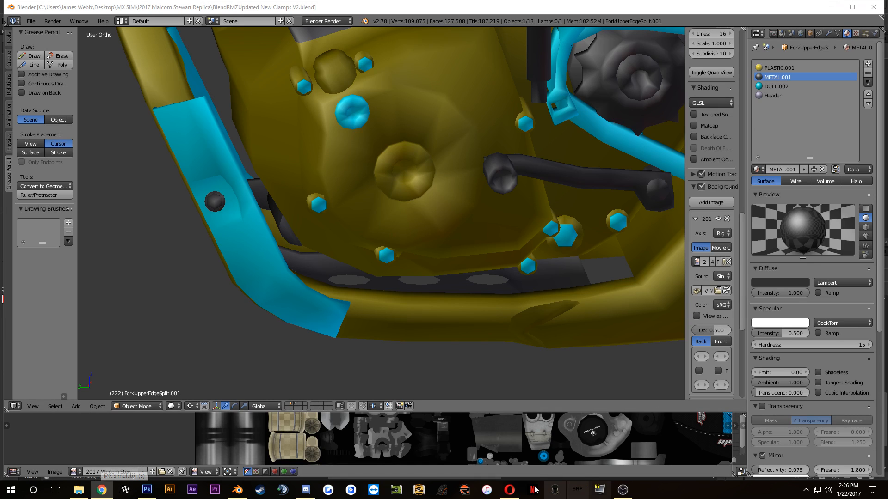
Step: Switch to the Opera browser, load the copied Vital MX Pit Bits: Anaheim 2 photo link and open the gallery's first photo
{"action": "left_click", "coordinate": [511, 491]}
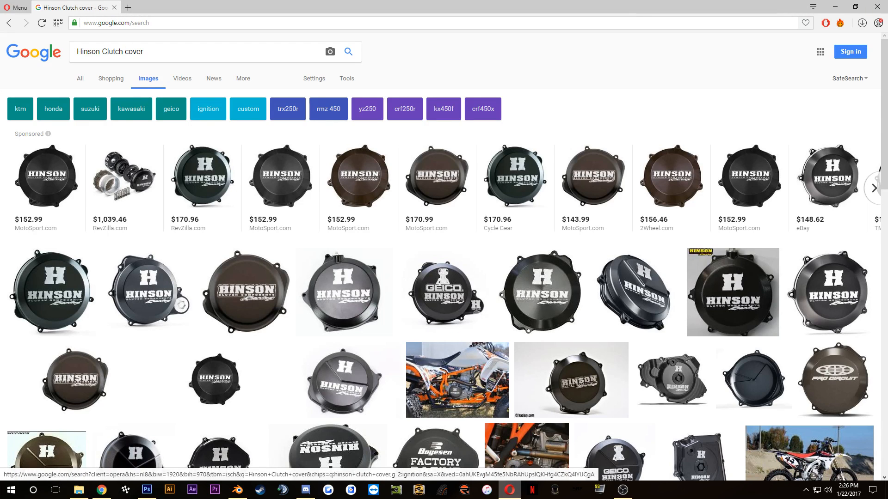
{"action": "key", "text": "alt+Tab"}
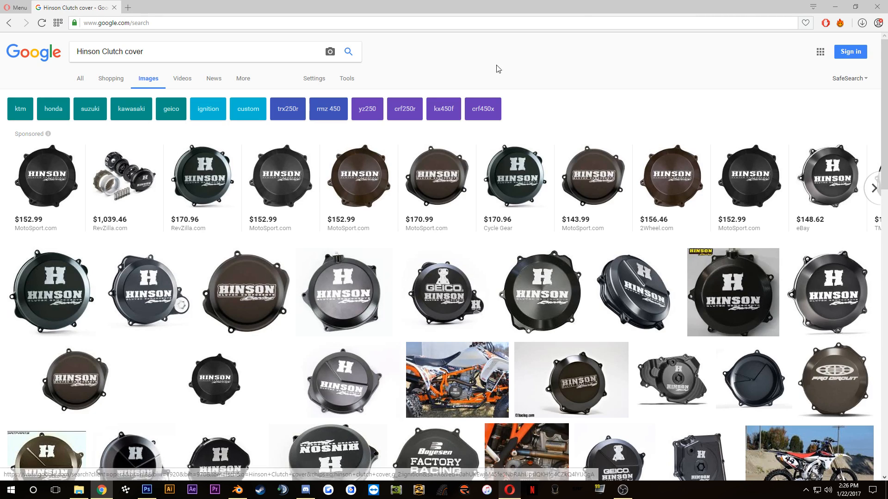
{"action": "left_click", "coordinate": [300, 23]}
{"action": "type", "text": "http://www.vitalmx.com/photos/features/Vital-MX-Pit-Bits-Anaheim-2,39036/GET-ECU,97474/GuyB,64"}
{"action": "key", "text": "Return"}
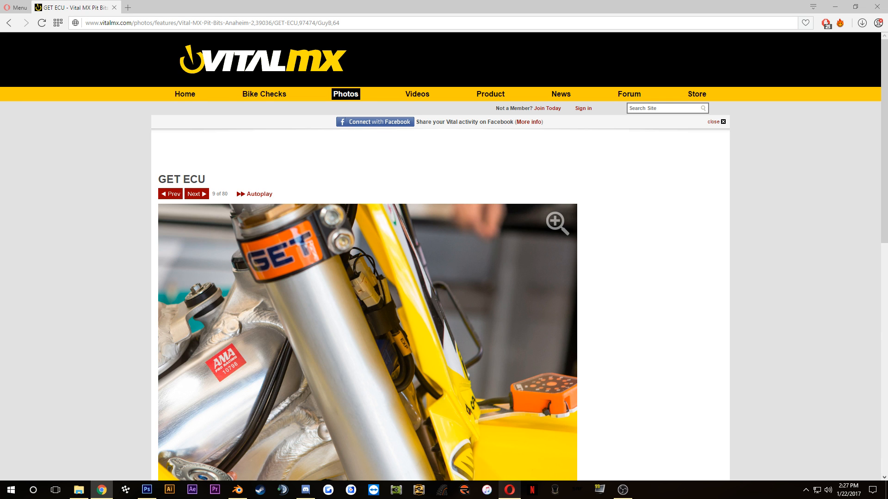
{"action": "scroll", "coordinate": [40, 178], "scroll_direction": "down", "scroll_amount": 7}
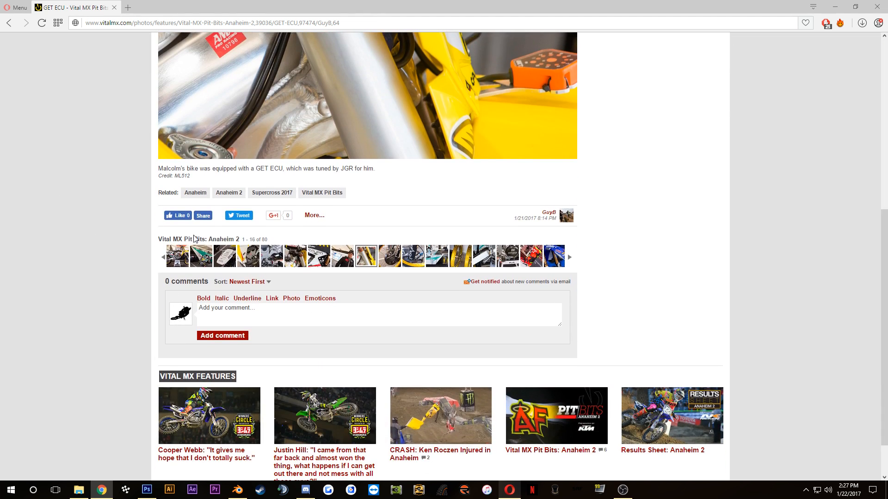
{"action": "left_click", "coordinate": [178, 256]}
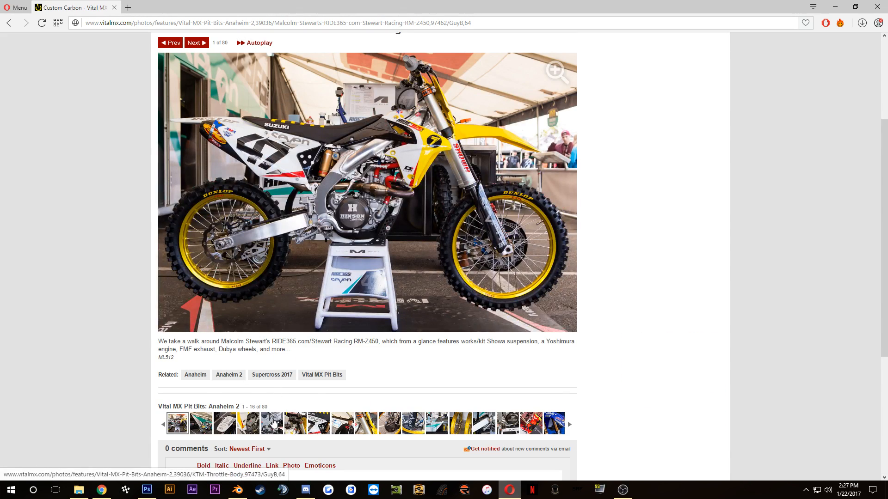
Step: Check the KTM Throttle Body and pit setup photos in the gallery and return to the full side view of Malcolm Stewart's RM-Z450
{"action": "left_click", "coordinate": [274, 422]}
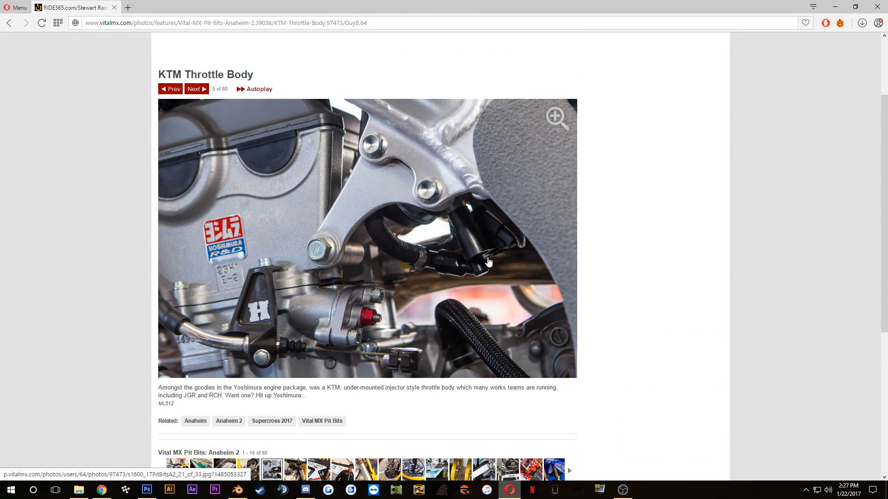
{"action": "scroll", "coordinate": [341, 387], "scroll_direction": "down", "scroll_amount": 3}
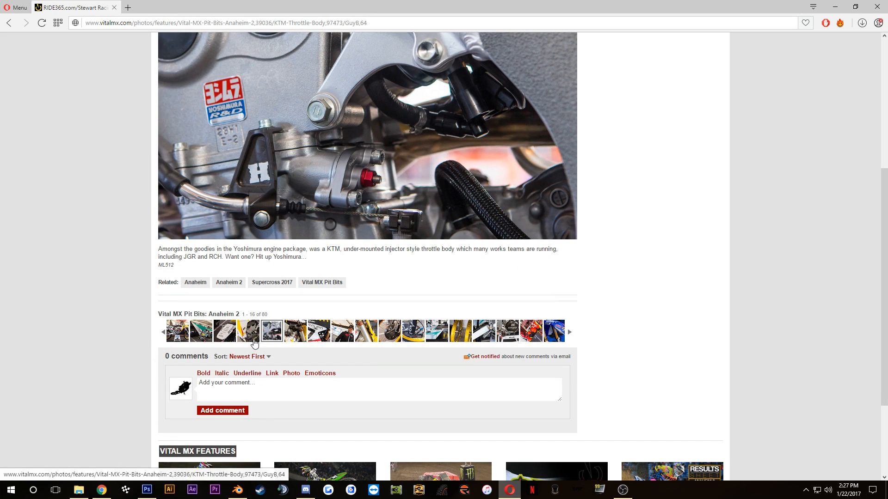
{"action": "left_click", "coordinate": [203, 333]}
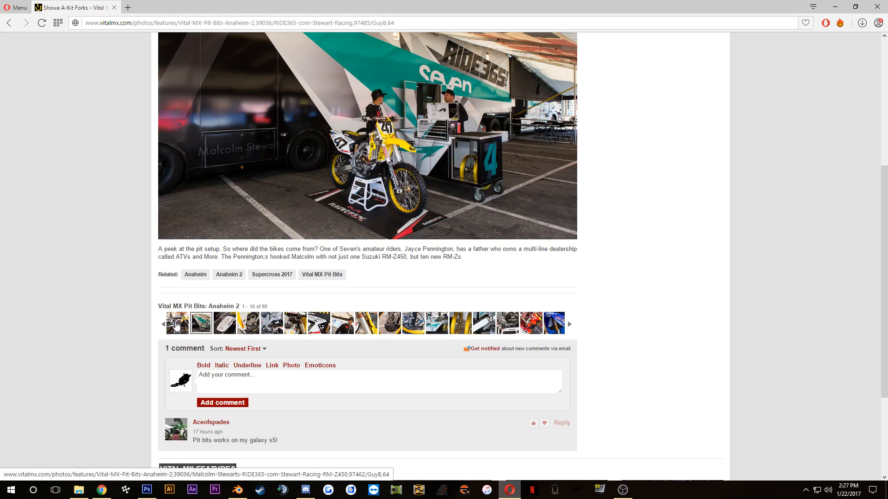
{"action": "left_click", "coordinate": [176, 325]}
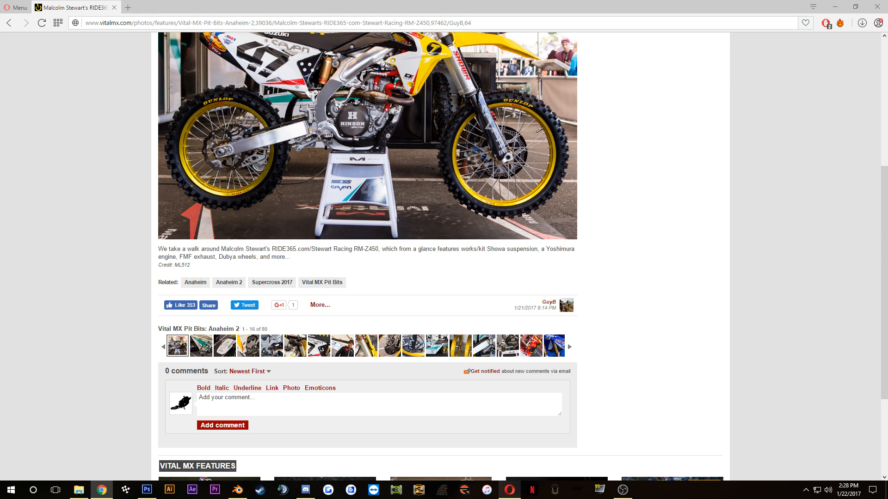
{"action": "left_click", "coordinate": [94, 204]}
{"action": "scroll", "coordinate": [96, 203], "scroll_direction": "up", "scroll_amount": 3}
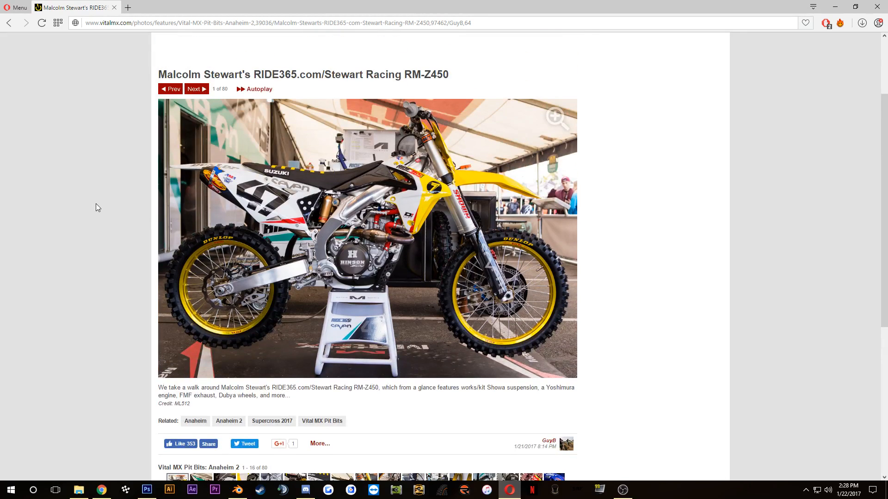
{"action": "scroll", "coordinate": [96, 204], "scroll_direction": "down", "scroll_amount": 3}
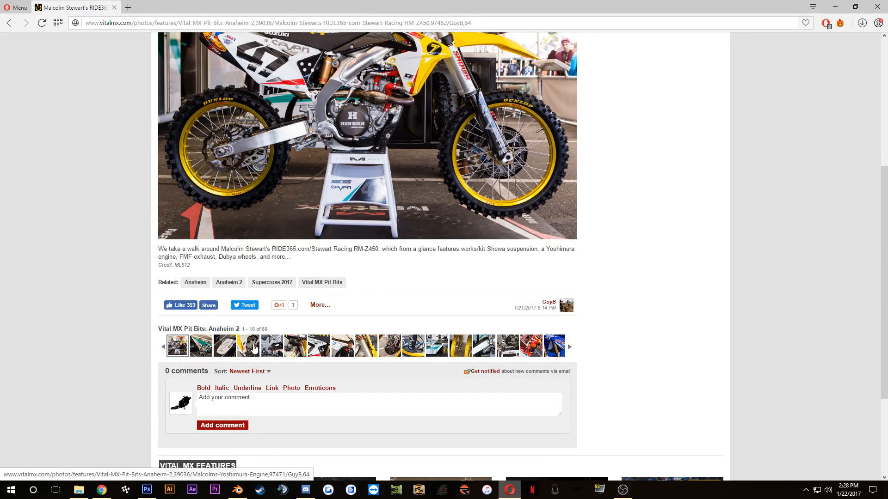
Step: Browse the gallery from the Yoshimura engine photo through the neighbouring photos to the KTM Throttle Body photo
{"action": "left_click", "coordinate": [254, 348]}
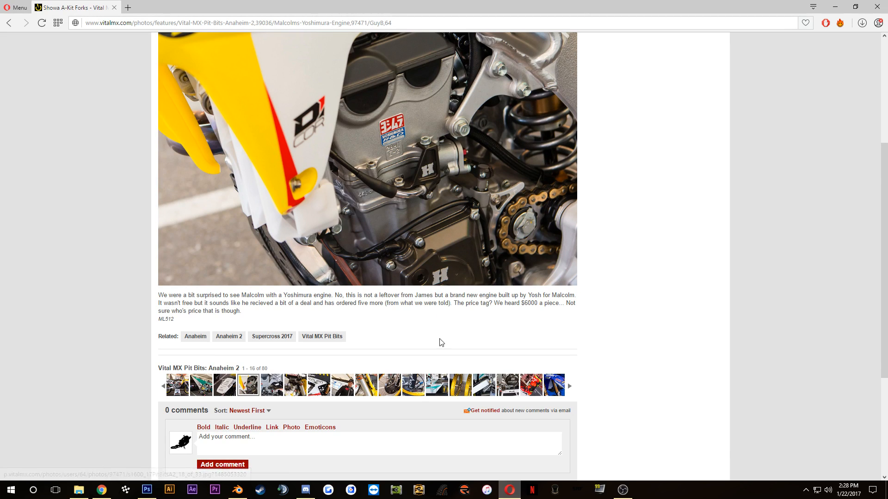
{"action": "left_click", "coordinate": [395, 389]}
{"action": "left_click", "coordinate": [342, 372]}
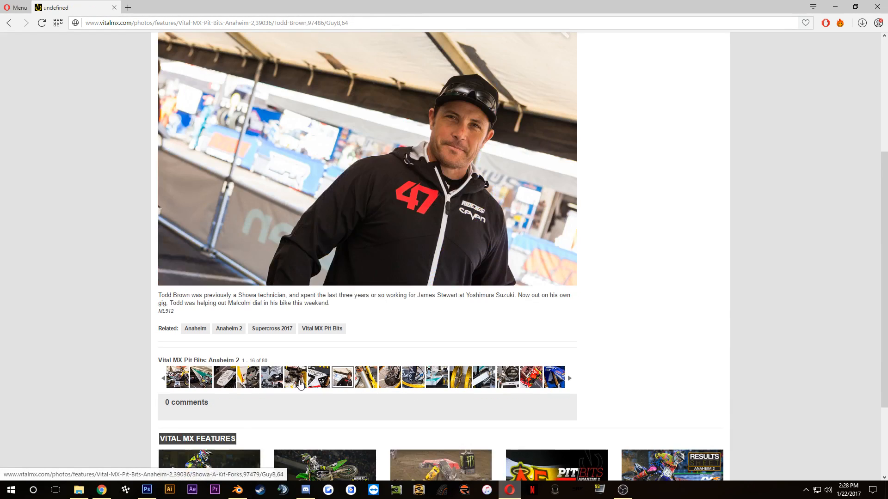
{"action": "left_click", "coordinate": [296, 372]}
{"action": "left_click", "coordinate": [265, 371]}
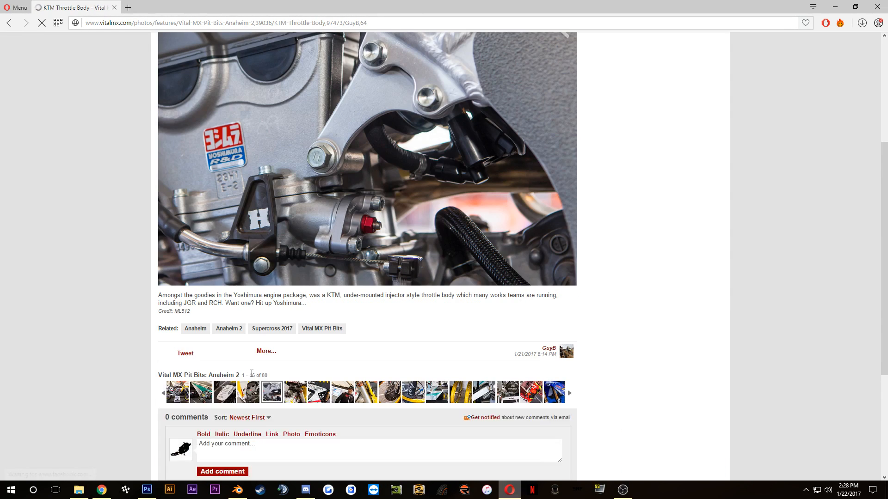
Step: Reopen the photo of Malcolm's Yoshimura engine and examine the Hinson cover low on the engine
{"action": "left_click", "coordinate": [254, 393]}
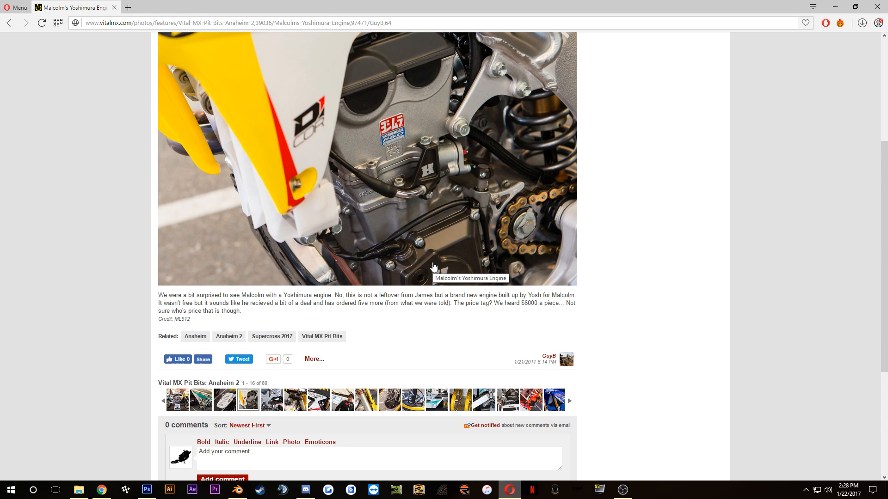
{"action": "scroll", "coordinate": [387, 259], "scroll_direction": "up", "scroll_amount": 4}
{"action": "scroll", "coordinate": [274, 250], "scroll_direction": "down", "scroll_amount": 3}
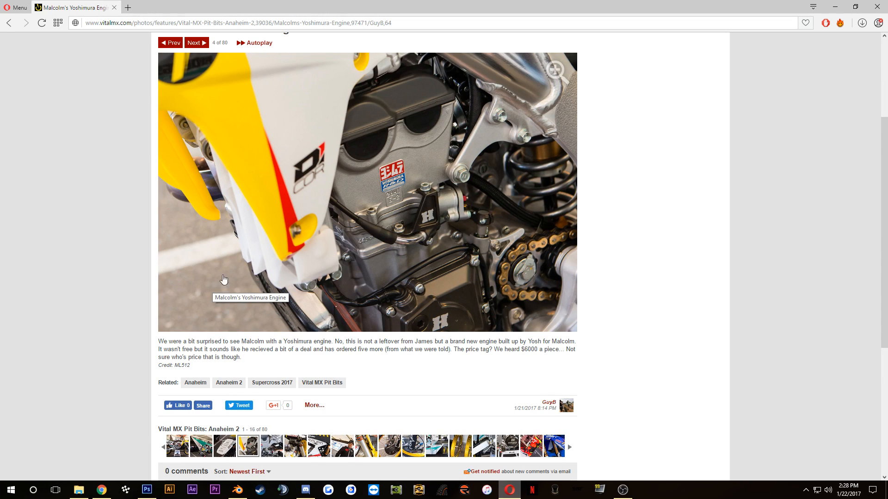
{"action": "scroll", "coordinate": [199, 277], "scroll_direction": "down", "scroll_amount": 3}
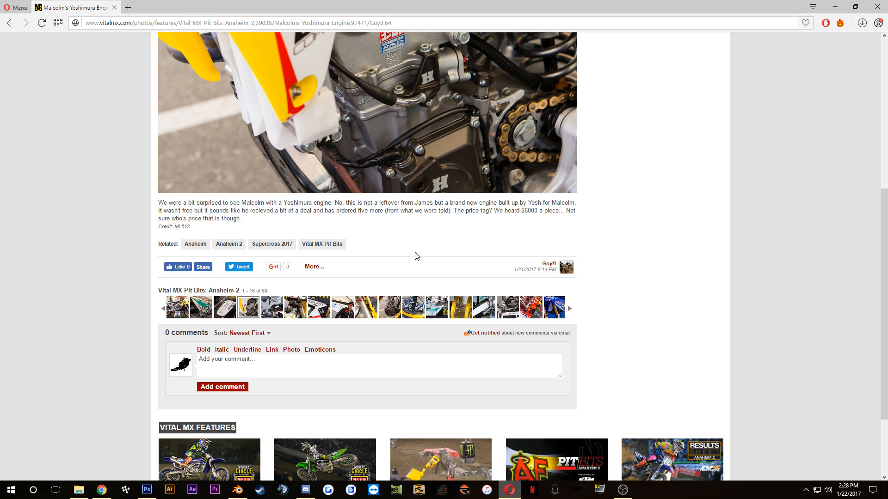
{"action": "scroll", "coordinate": [417, 256], "scroll_direction": "up", "scroll_amount": 3}
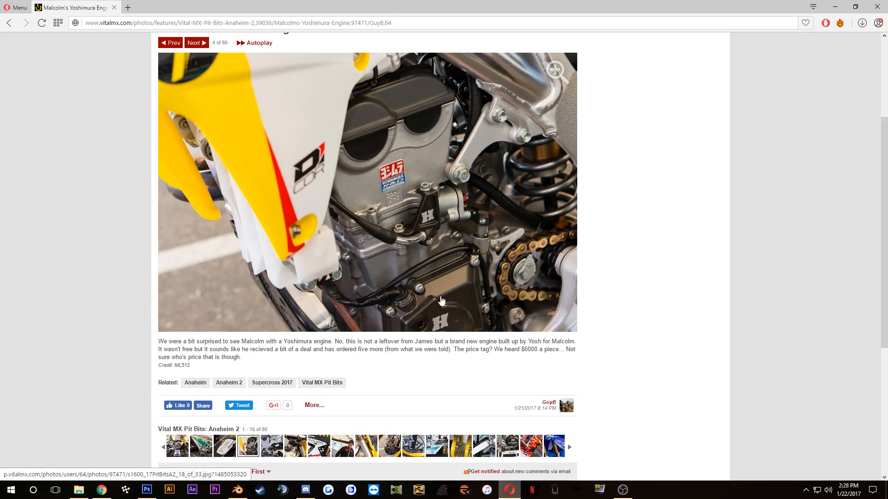
Step: Search the web for "hinson racing" in a new tab and open the Products page of hinsonracing.com
{"action": "left_click", "coordinate": [128, 7]}
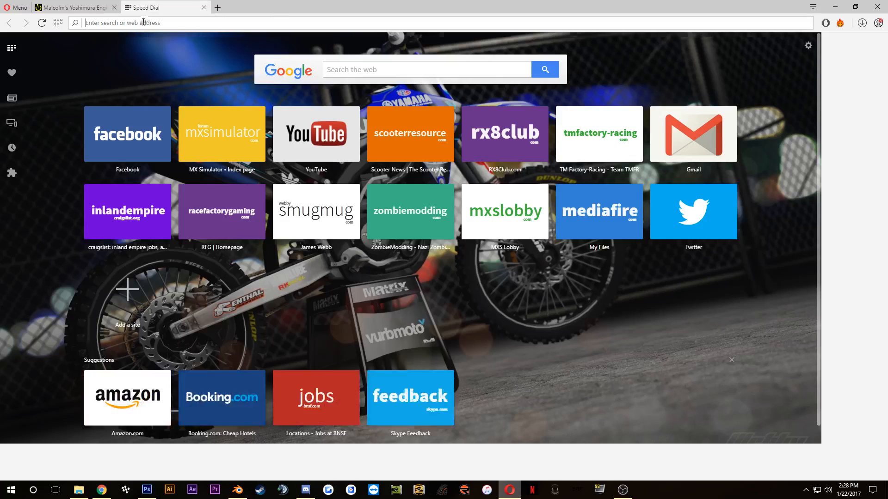
{"action": "type", "text": "hinson"}
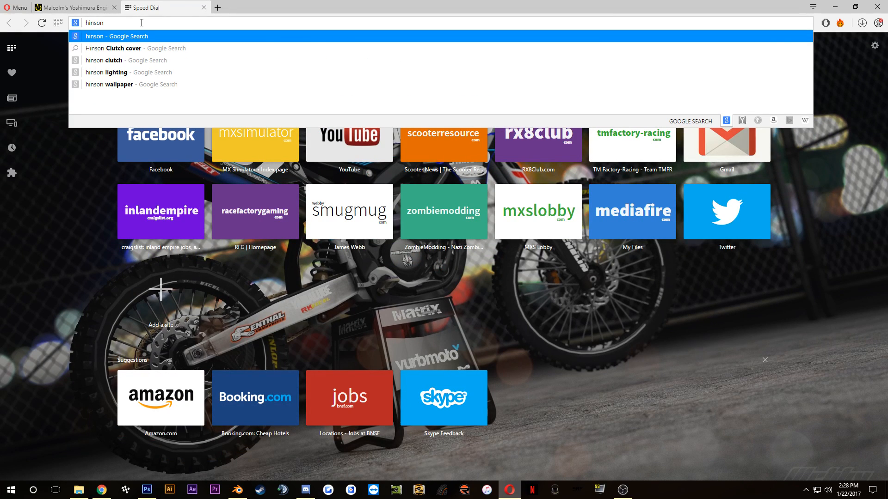
{"action": "type", "text": " racing"}
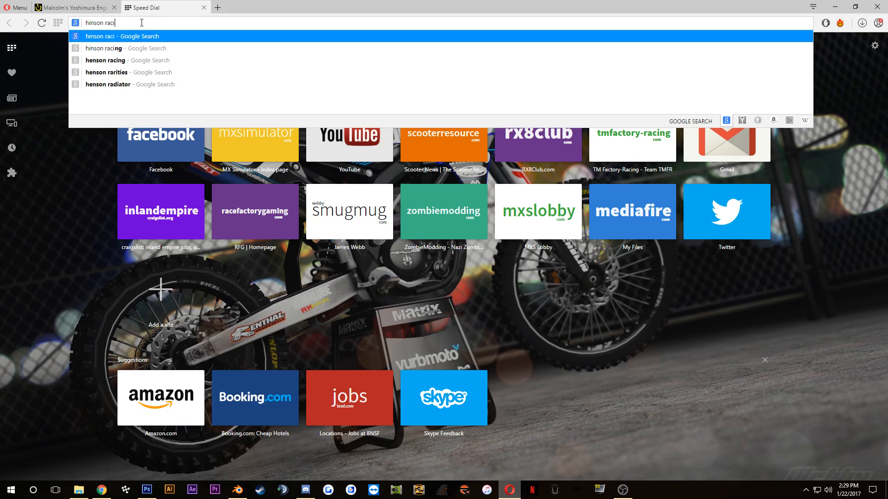
{"action": "key", "text": "Return"}
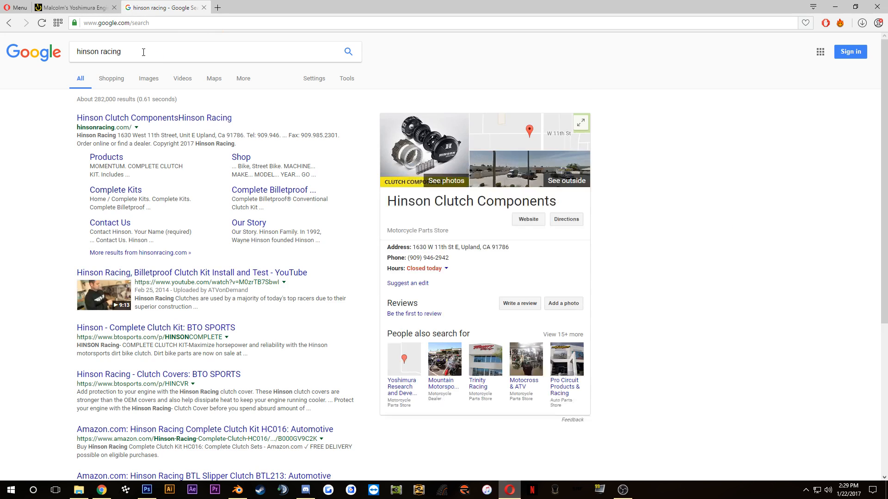
{"action": "left_click", "coordinate": [120, 158]}
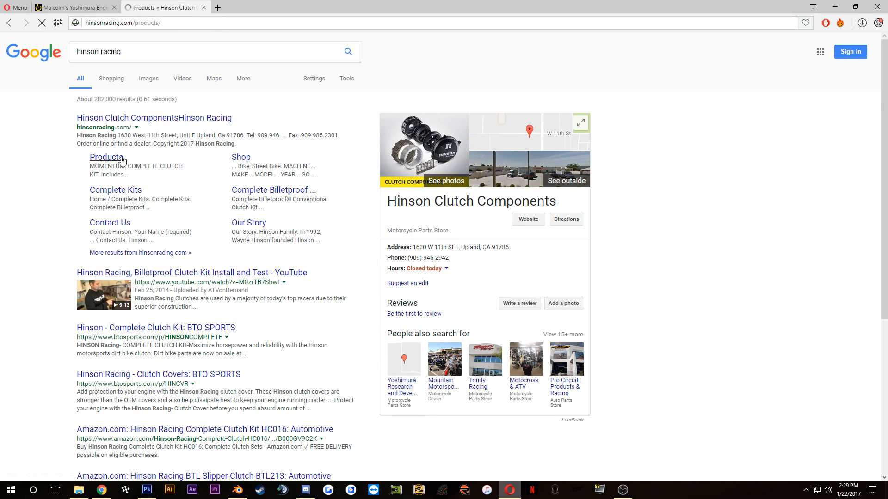
Step: Look through the Hinson products page for a matching engine cover, and reload the products page
{"action": "scroll", "coordinate": [190, 240], "scroll_direction": "down", "scroll_amount": 7}
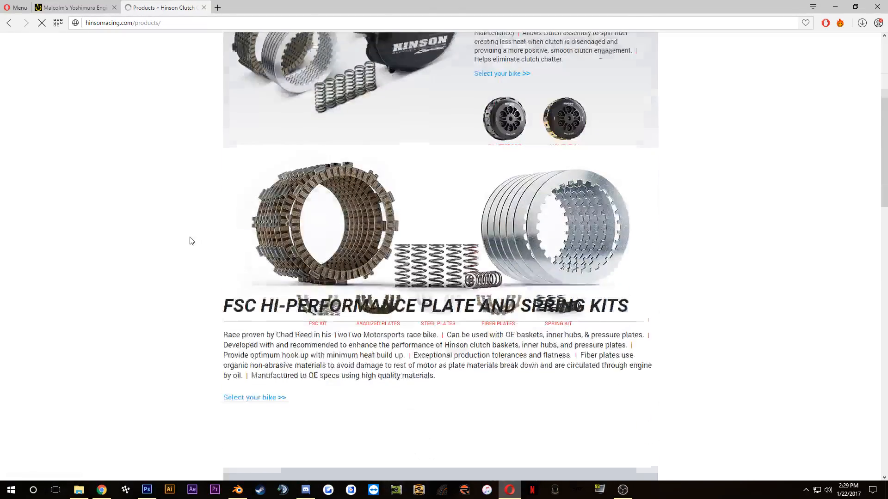
{"action": "scroll", "coordinate": [191, 240], "scroll_direction": "down", "scroll_amount": 15}
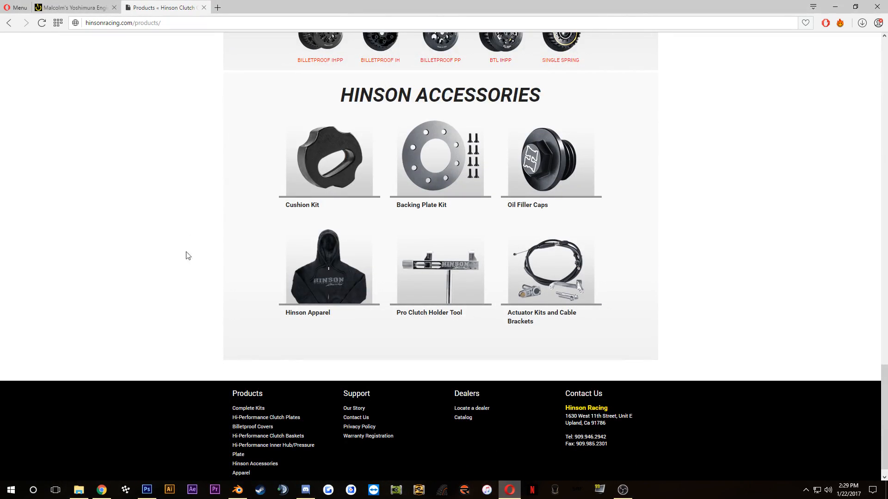
{"action": "scroll", "coordinate": [186, 263], "scroll_direction": "up", "scroll_amount": 6}
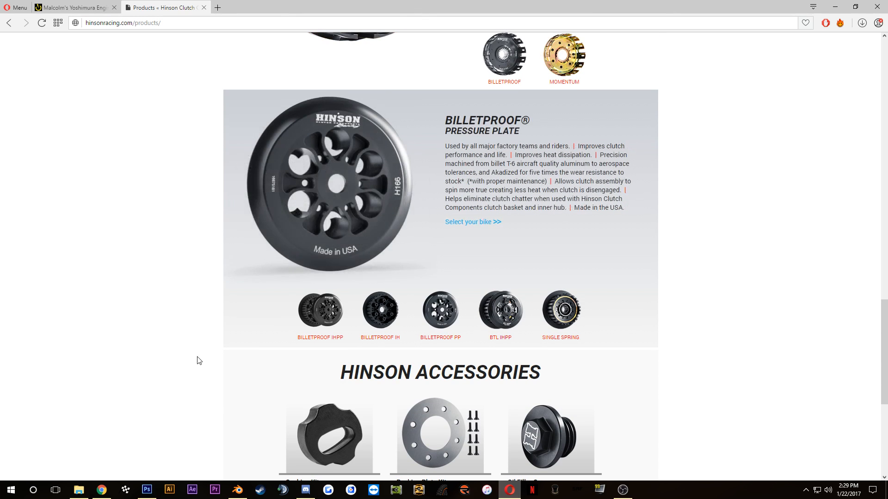
{"action": "scroll", "coordinate": [229, 276], "scroll_direction": "up", "scroll_amount": 5}
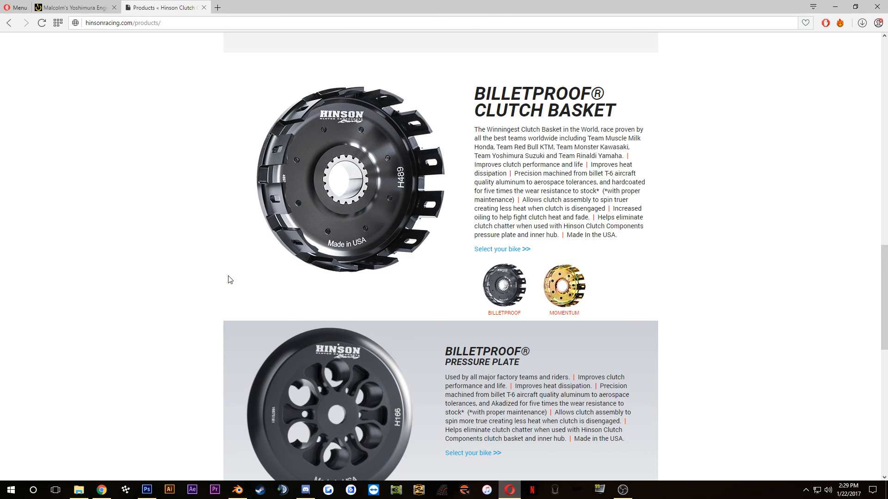
{"action": "scroll", "coordinate": [229, 280], "scroll_direction": "up", "scroll_amount": 20}
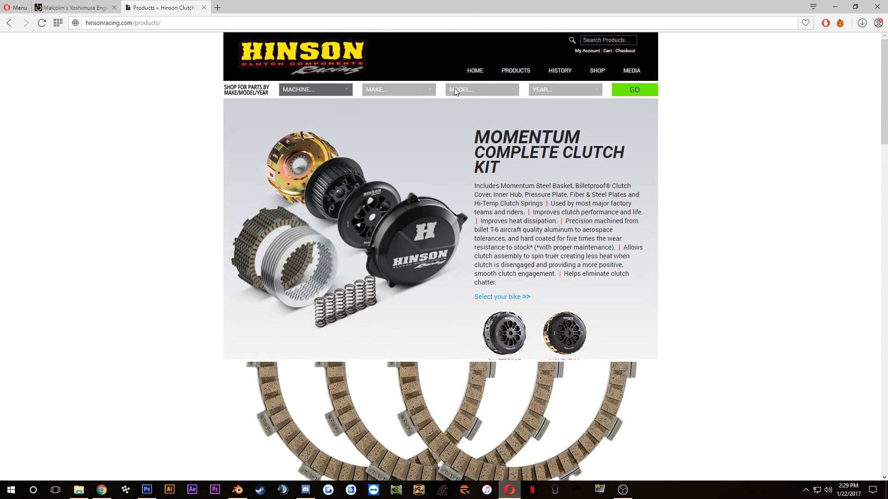
{"action": "left_click", "coordinate": [515, 68]}
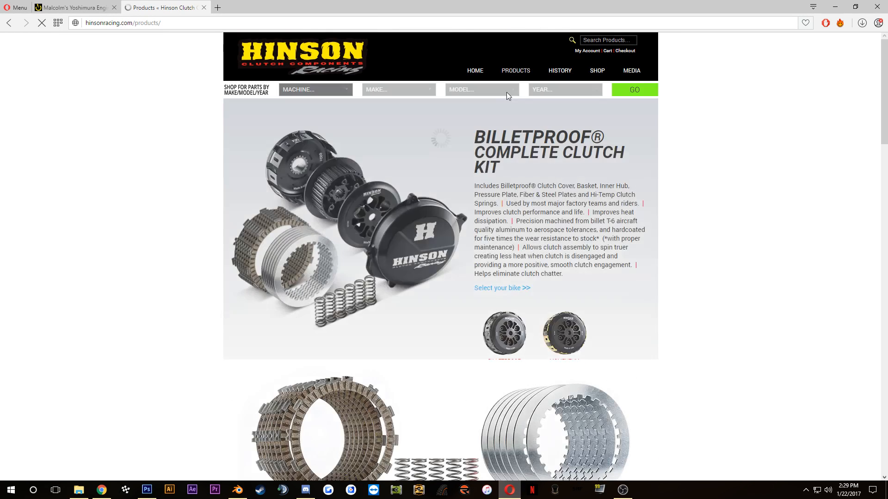
Step: Set the Hinson parts finder to Dirt Bike, Suzuki, RM-Z450 and year 2017
{"action": "left_click", "coordinate": [336, 91]}
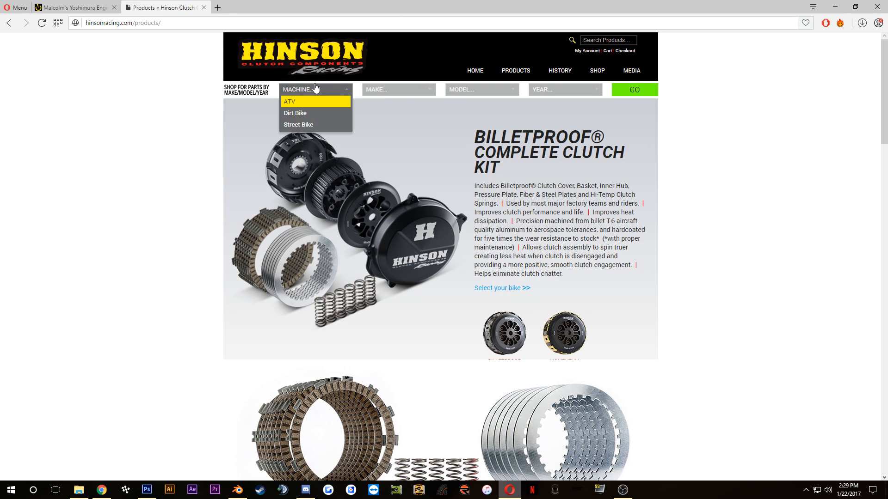
{"action": "left_click", "coordinate": [312, 112]}
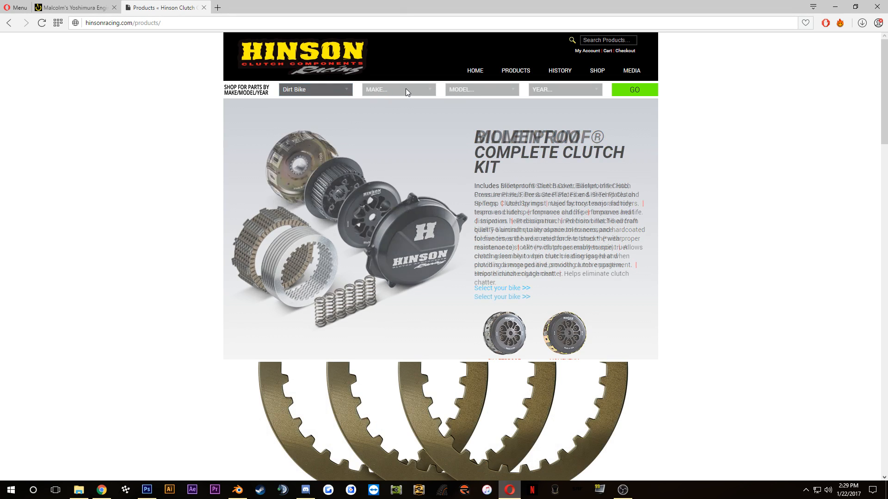
{"action": "left_click", "coordinate": [405, 89]}
{"action": "left_click", "coordinate": [393, 159]}
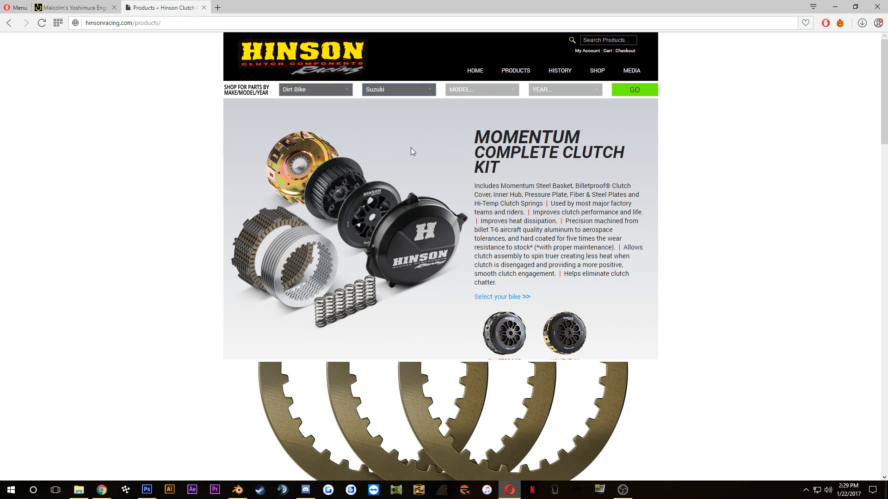
{"action": "left_click", "coordinate": [469, 90]}
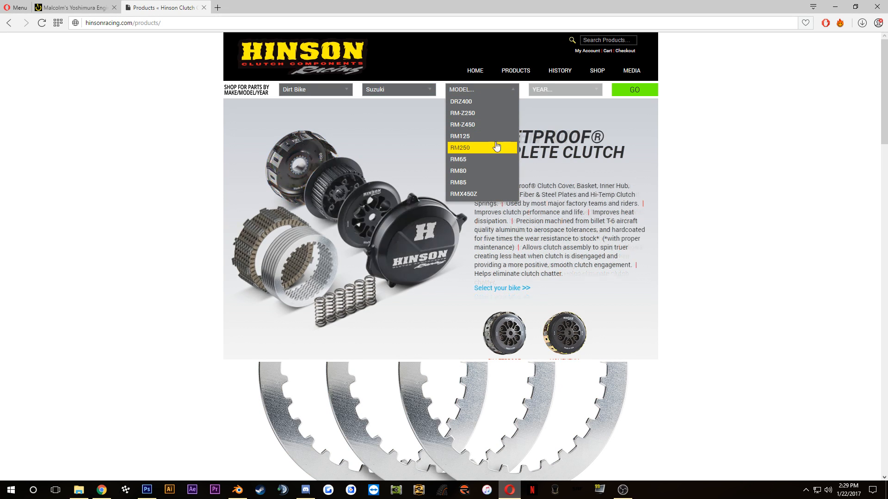
{"action": "left_click", "coordinate": [497, 127]}
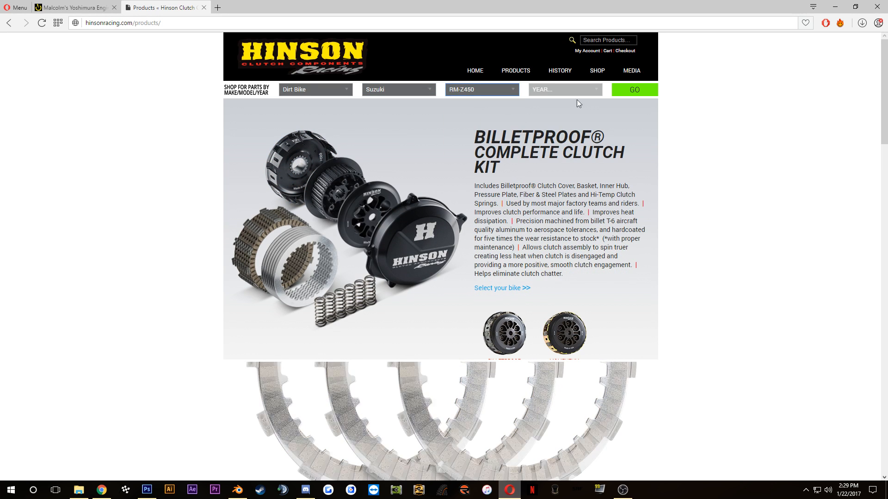
{"action": "left_click", "coordinate": [578, 90]}
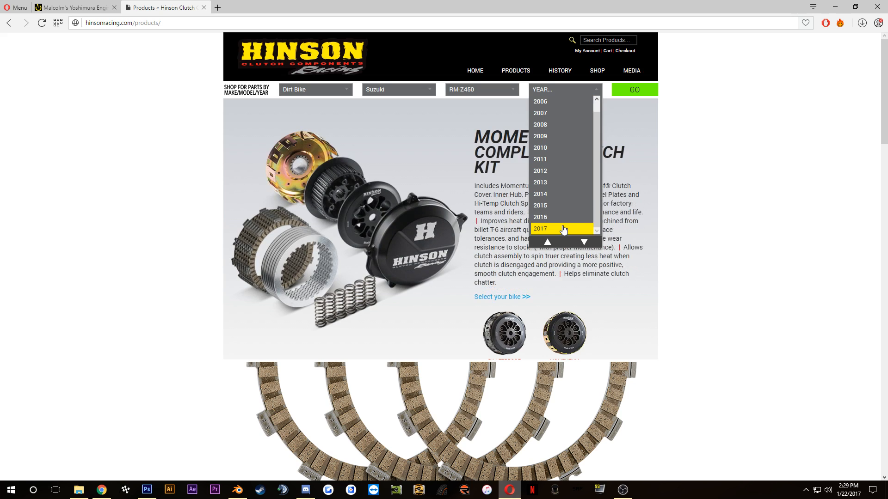
{"action": "left_click", "coordinate": [566, 217]}
{"action": "left_click", "coordinate": [572, 95]}
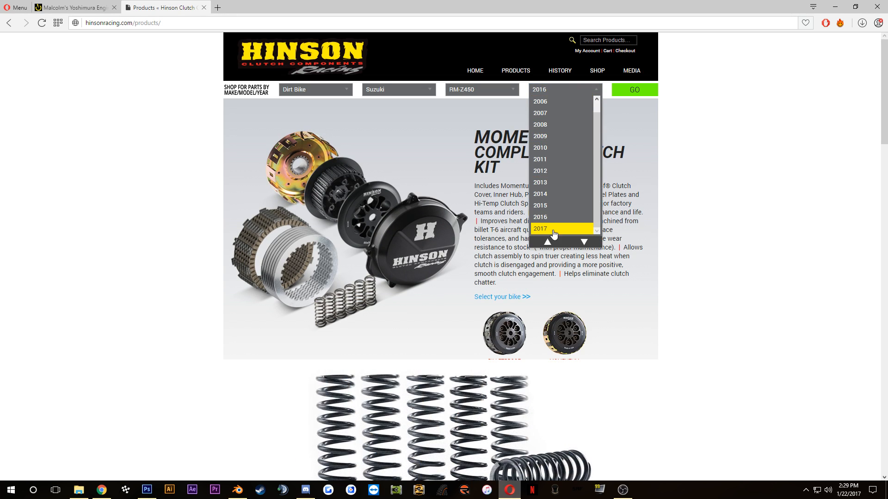
{"action": "left_click", "coordinate": [573, 228]}
{"action": "left_click", "coordinate": [637, 91]}
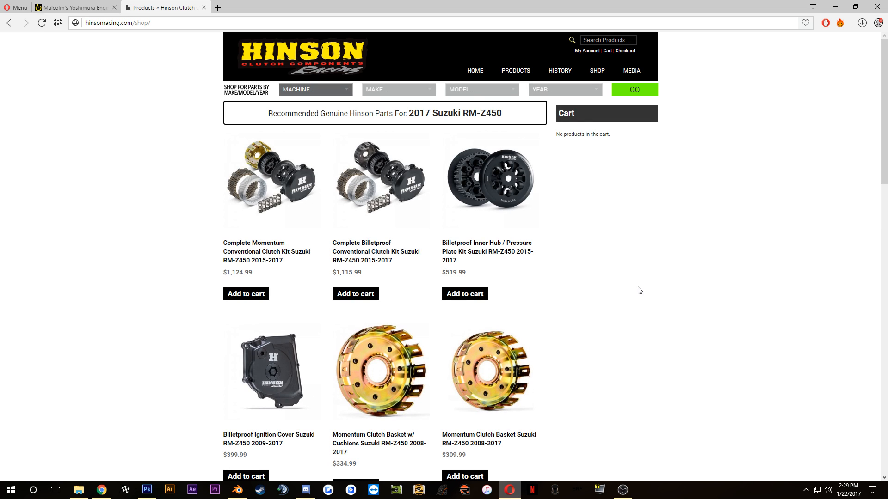
{"action": "scroll", "coordinate": [262, 227], "scroll_direction": "down", "scroll_amount": 3}
{"action": "left_click", "coordinate": [263, 227]}
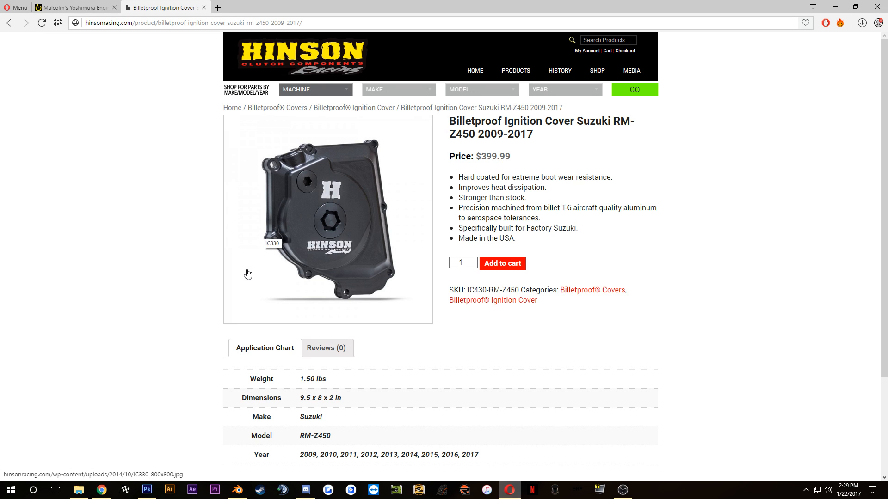
Step: Switch to Blender, select the frame mesh containing the engine side cover and enter Edit Mode on it
{"action": "left_click", "coordinate": [237, 490]}
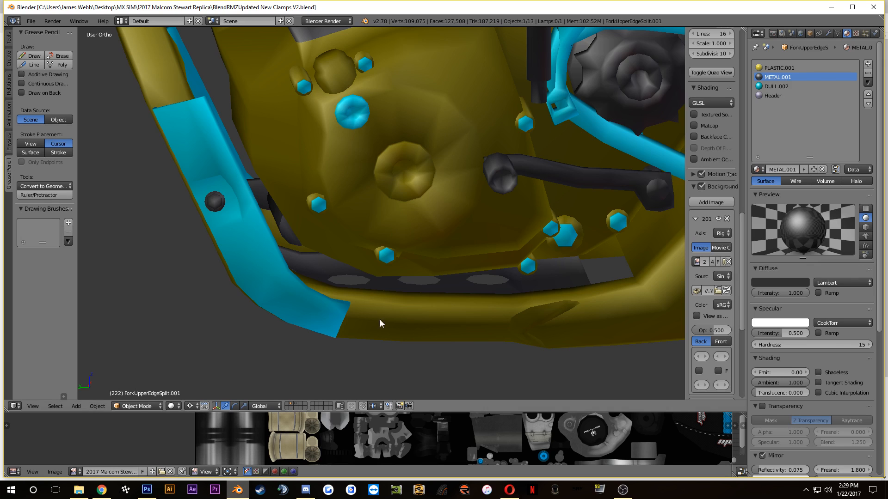
{"action": "right_click", "coordinate": [413, 168]}
{"action": "key", "text": "Tab"}
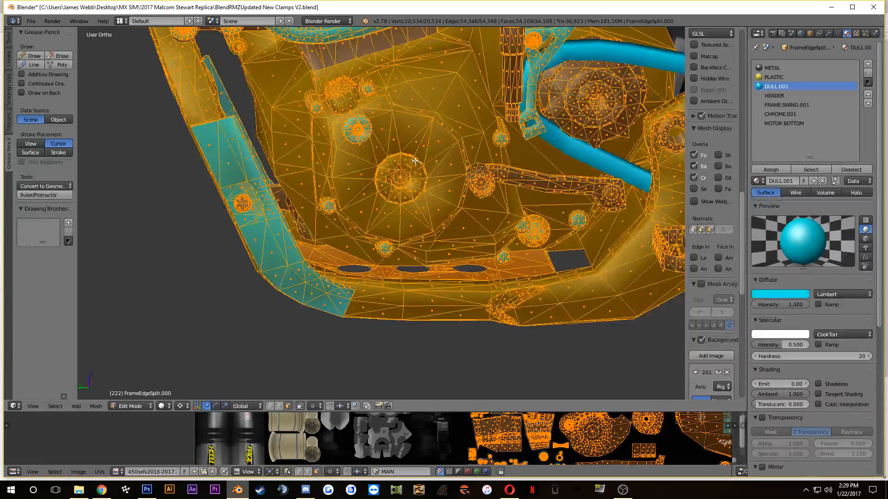
Step: Select only the linked ignition cover mesh and enlarge the UV editor around its UV island
{"action": "key", "text": "a"}
{"action": "key", "text": "l"}
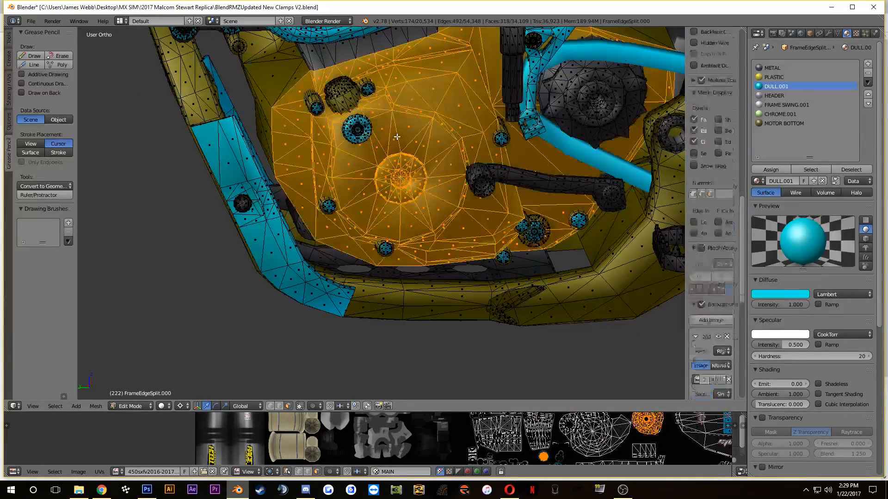
{"action": "left_click_drag", "start_coordinate": [679, 419], "coordinate": [509, 238]}
{"action": "scroll", "coordinate": [447, 388], "scroll_direction": "up", "scroll_amount": 4}
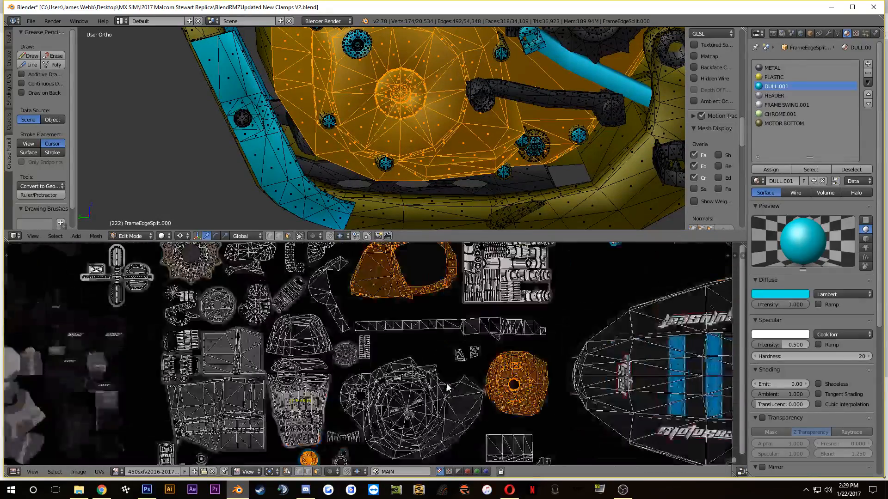
{"action": "scroll", "coordinate": [447, 388], "scroll_direction": "up", "scroll_amount": 4}
{"action": "scroll", "coordinate": [447, 387], "scroll_direction": "right", "scroll_amount": 2}
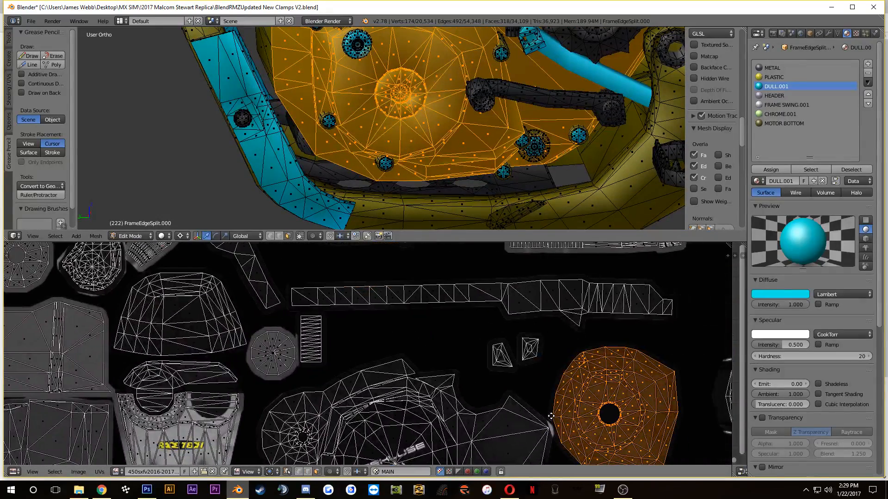
Step: Pick individual faces around the ignition cover's hub to check where they fall on the UV layout
{"action": "right_click", "coordinate": [399, 44]}
{"action": "right_click", "coordinate": [393, 41]}
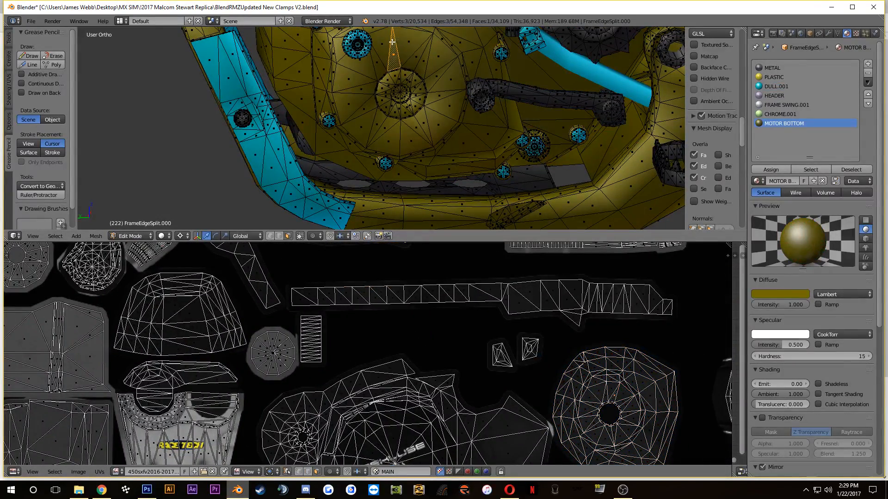
{"action": "right_click", "coordinate": [382, 42]}
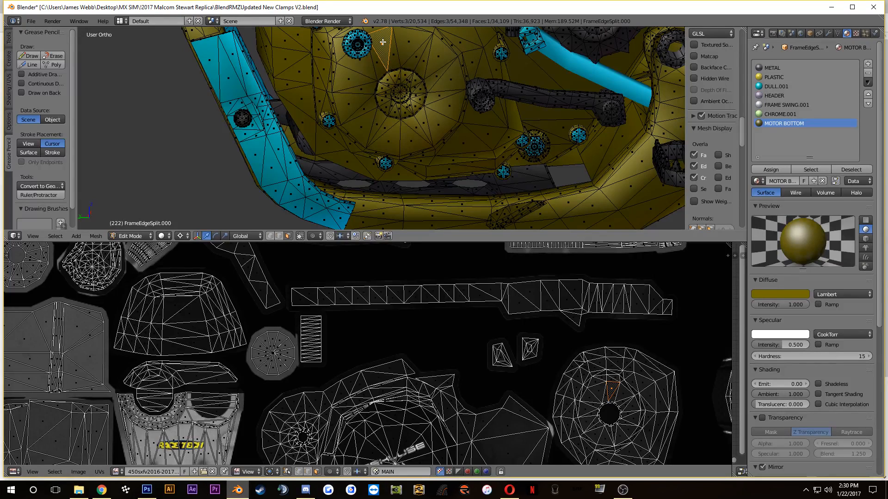
{"action": "right_click", "coordinate": [429, 51]}
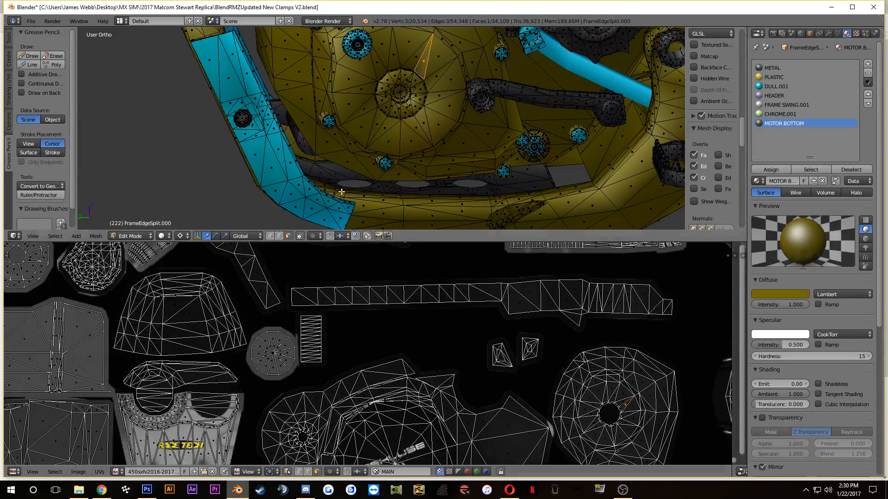
{"action": "right_click", "coordinate": [425, 128]}
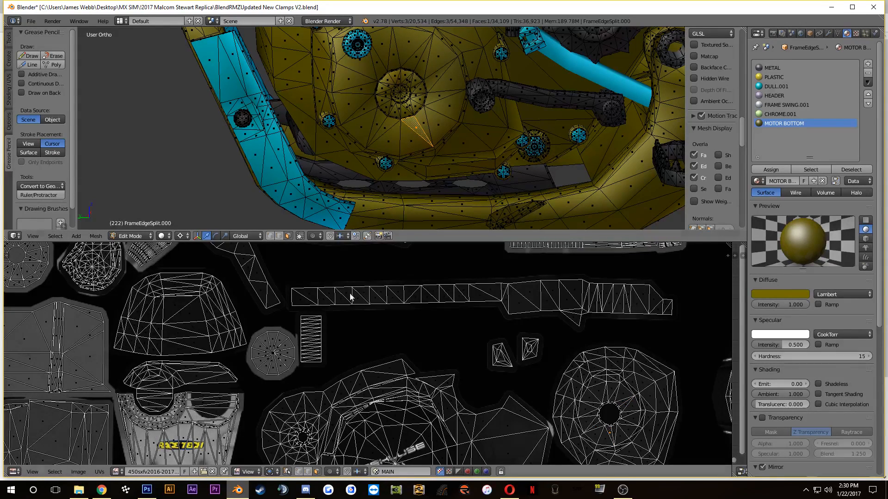
Step: Switch to Photoshop, duplicate the Clutch Cover group's Hinson logo onto the ignition cover texture and scale the copy to about 59%
{"action": "key", "text": "alt+Tab"}
{"action": "scroll", "coordinate": [388, 356], "scroll_direction": "up", "scroll_amount": 6}
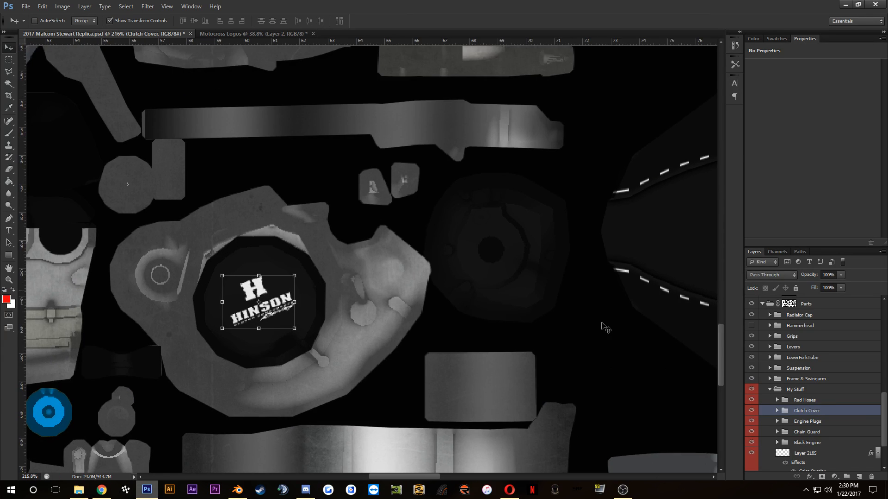
{"action": "scroll", "coordinate": [606, 326], "scroll_direction": "up", "scroll_amount": 1}
{"action": "left_click_drag", "start_coordinate": [194, 286], "coordinate": [476, 234]}
{"action": "scroll", "coordinate": [475, 233], "scroll_direction": "up", "scroll_amount": 4}
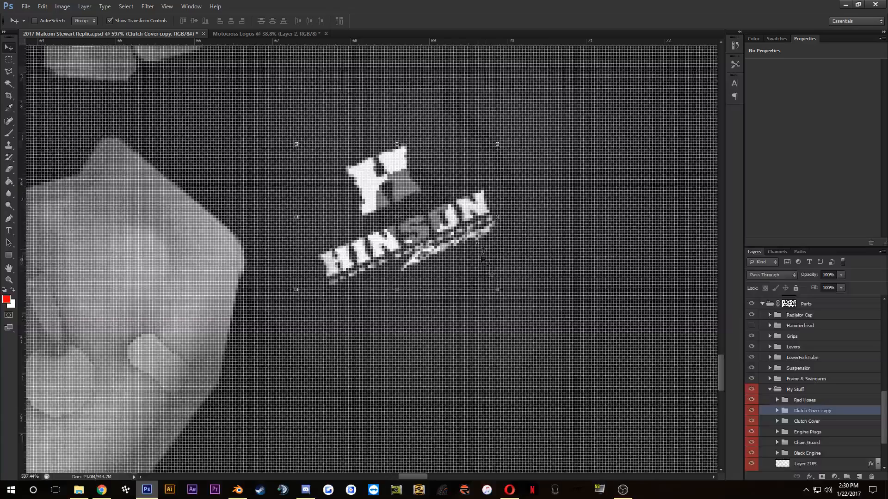
{"action": "scroll", "coordinate": [493, 286], "scroll_direction": "down", "scroll_amount": 1}
{"action": "left_click_drag", "start_coordinate": [499, 285], "coordinate": [452, 262]}
{"action": "left_click_drag", "start_coordinate": [444, 224], "coordinate": [459, 240]}
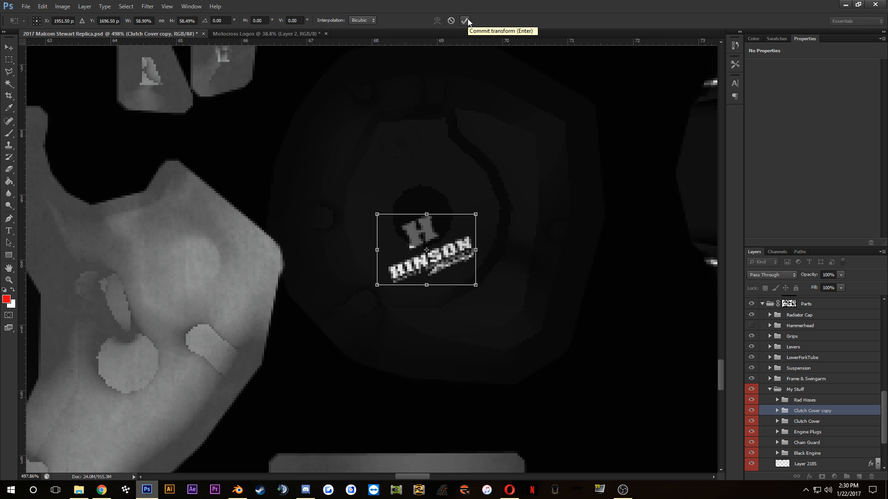
{"action": "left_click", "coordinate": [465, 20]}
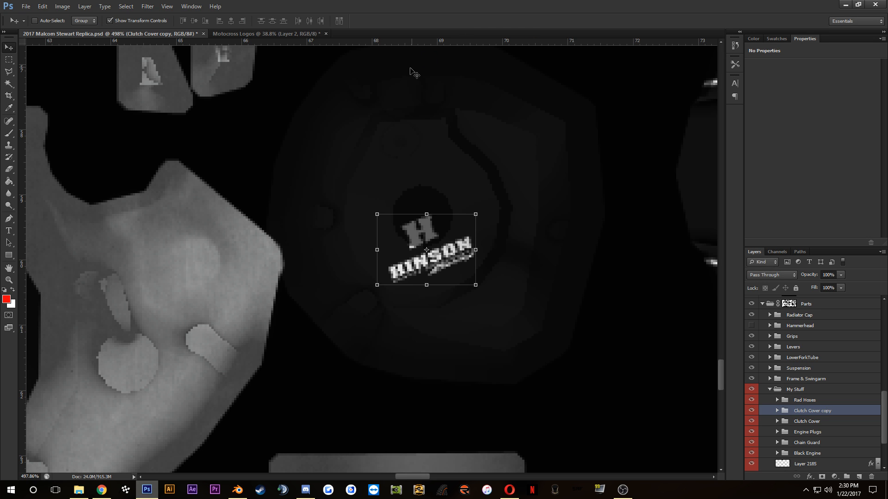
Step: Fine-position the Hinson logo copy just below the hub of the ignition cover, undoing the last upward move
{"action": "scroll", "coordinate": [479, 199], "scroll_direction": "up", "scroll_amount": 1}
{"action": "scroll", "coordinate": [474, 238], "scroll_direction": "down", "scroll_amount": 1}
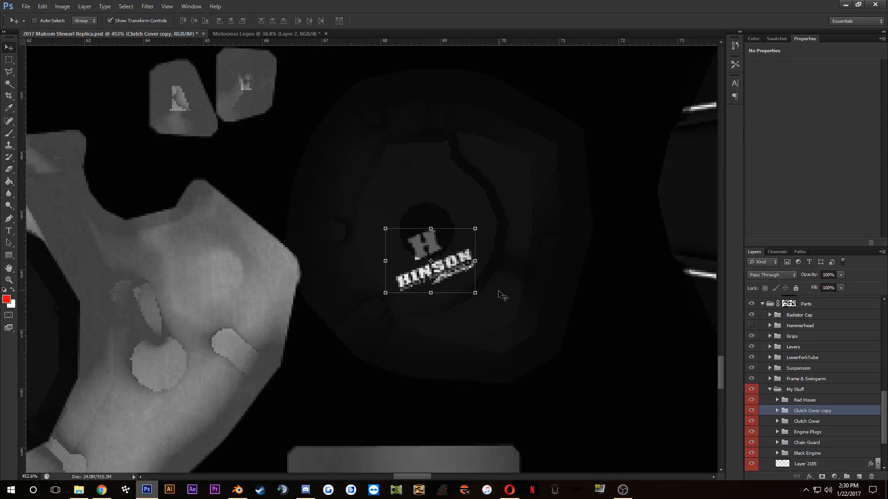
{"action": "left_click_drag", "start_coordinate": [462, 254], "coordinate": [471, 256]}
{"action": "key", "text": "Up"}
{"action": "key", "text": "Up"}
{"action": "key", "text": "Left"}
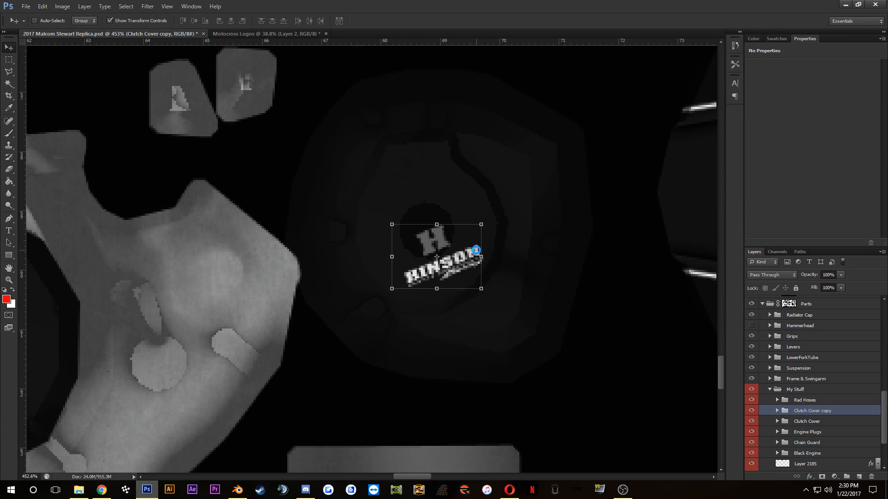
{"action": "key", "text": "Down"}
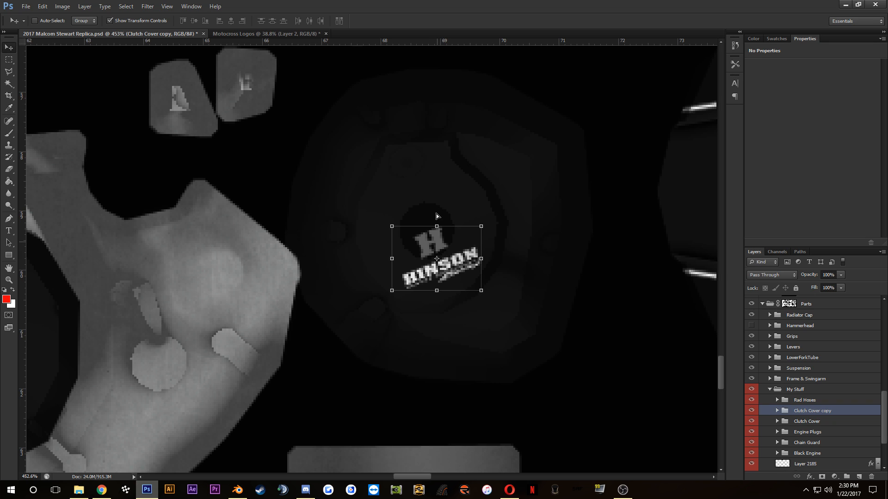
{"action": "left_click_drag", "start_coordinate": [438, 251], "coordinate": [441, 188]}
{"action": "key", "text": "ctrl+z"}
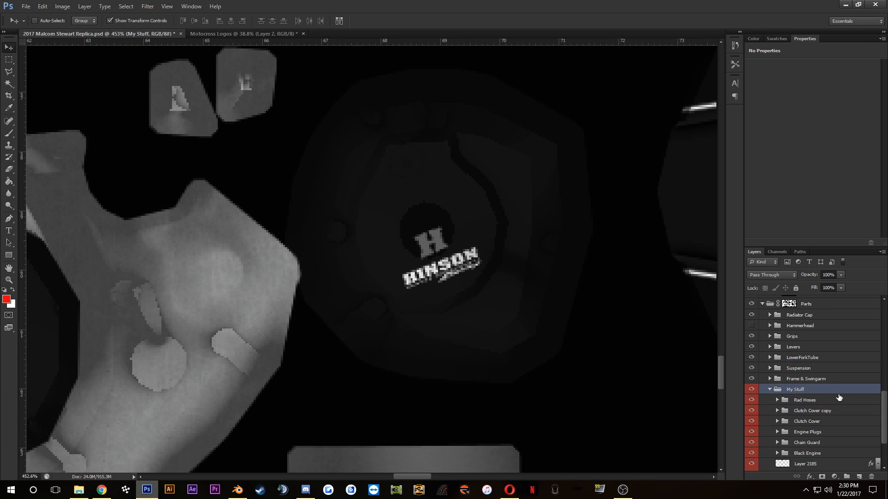
{"action": "scroll", "coordinate": [813, 411], "scroll_direction": "down", "scroll_amount": 3}
Step: Switch to Blender, enlarge the 3D viewport, clear the face selection and leave Edit Mode on the frame mesh
{"action": "left_click", "coordinate": [237, 490]}
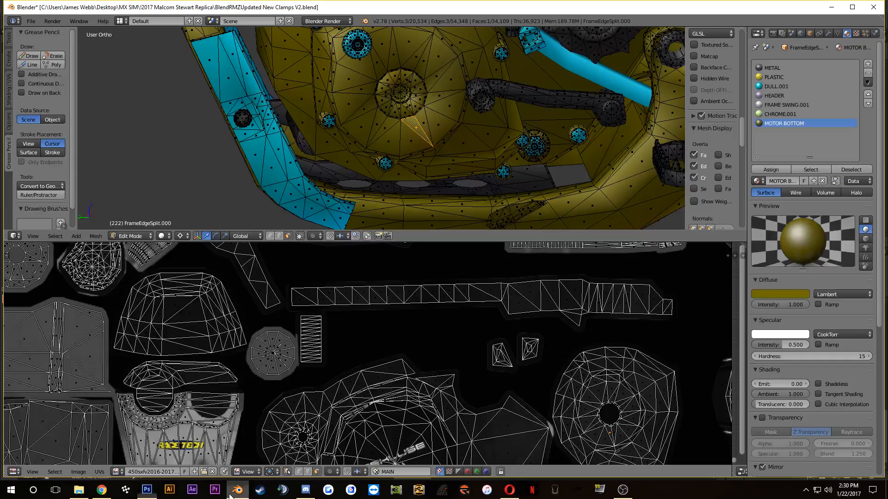
{"action": "scroll", "coordinate": [406, 158], "scroll_direction": "down", "scroll_amount": 6}
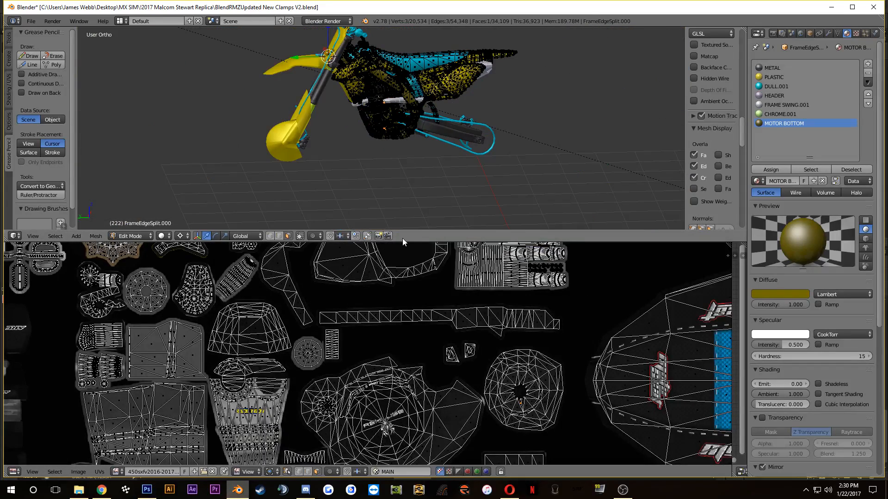
{"action": "left_click_drag", "start_coordinate": [407, 245], "coordinate": [407, 342]}
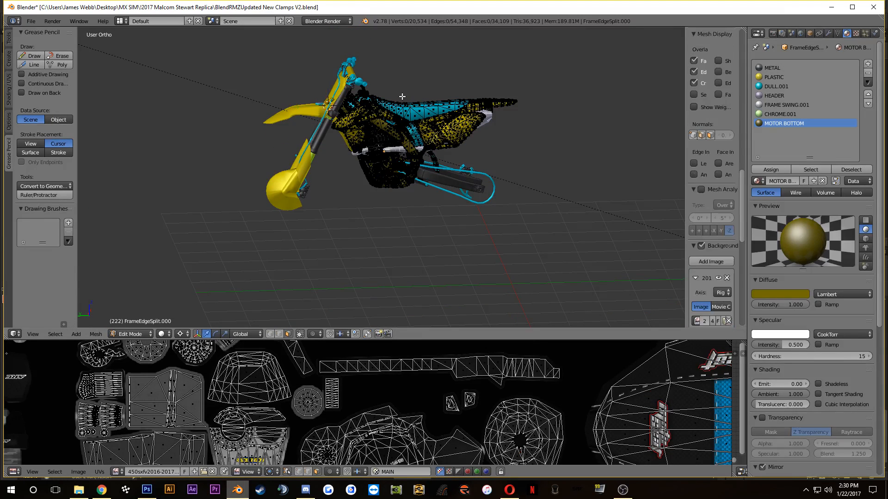
{"action": "key", "text": "a"}
{"action": "key", "text": "a"}
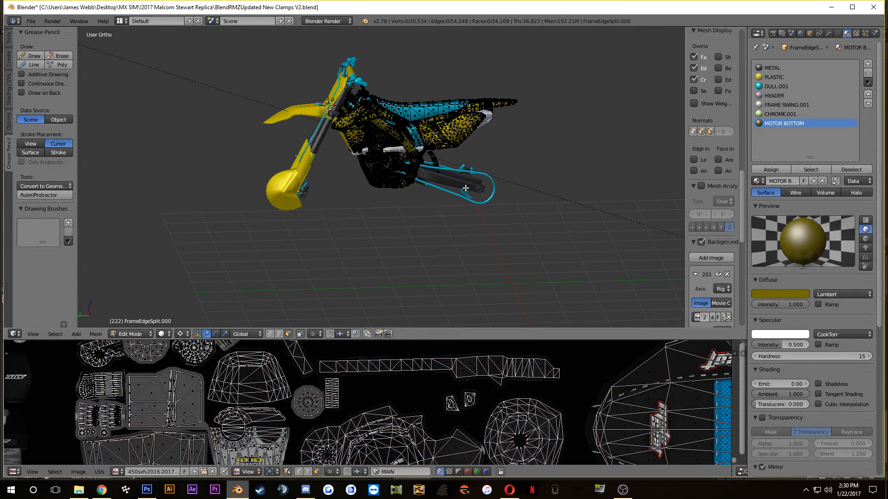
{"action": "key", "text": "Tab"}
Step: Delete the sun lamp from the scene
{"action": "right_click", "coordinate": [229, 95]}
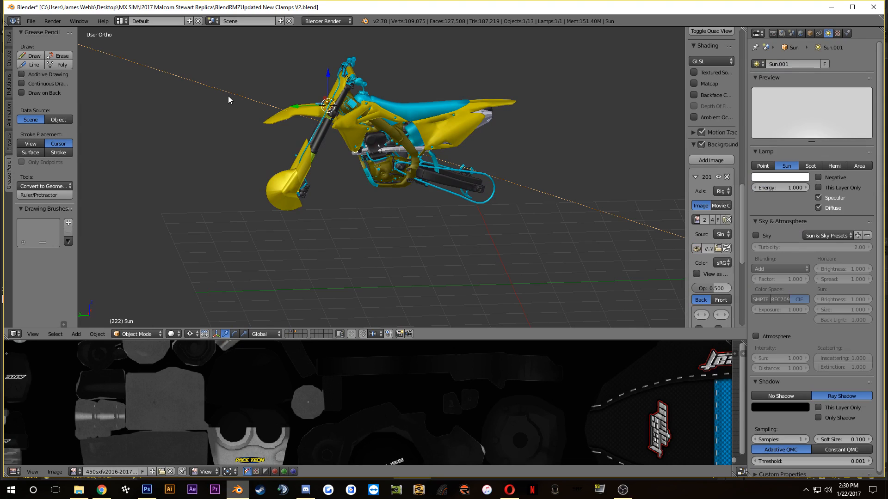
{"action": "key", "text": "x"}
{"action": "left_click", "coordinate": [228, 96]}
Step: Examine the whole bike model from its other side in wireframe and solid shading with its objects selected
{"action": "scroll", "coordinate": [245, 111], "scroll_direction": "down", "scroll_amount": 6}
{"action": "left_click_drag", "start_coordinate": [245, 111], "coordinate": [109, 110]}
{"action": "key", "text": "a"}
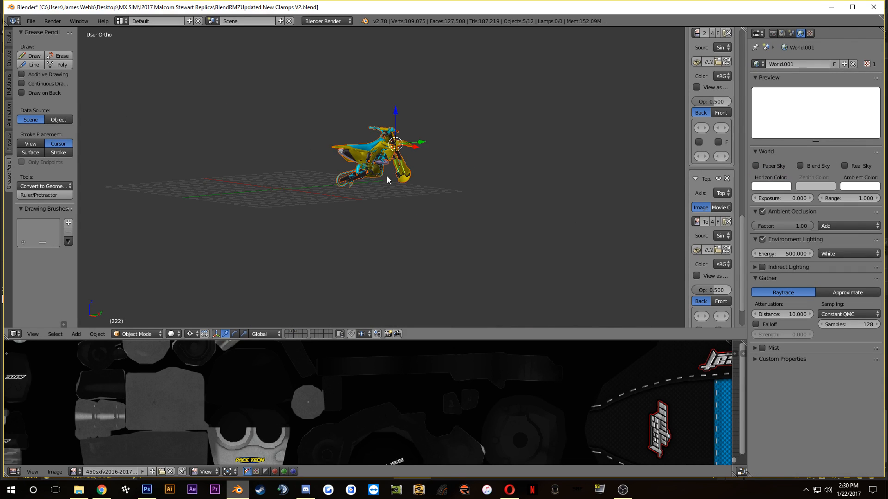
{"action": "scroll", "coordinate": [387, 176], "scroll_direction": "up", "scroll_amount": 3}
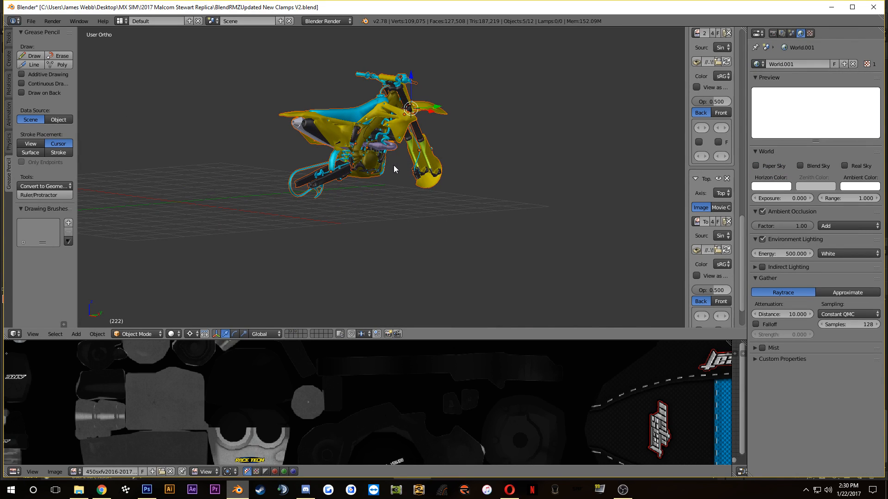
{"action": "scroll", "coordinate": [410, 155], "scroll_direction": "up", "scroll_amount": 3}
{"action": "scroll", "coordinate": [410, 159], "scroll_direction": "down", "scroll_amount": 3}
{"action": "left_click_drag", "start_coordinate": [410, 158], "coordinate": [364, 171]}
{"action": "scroll", "coordinate": [388, 116], "scroll_direction": "up", "scroll_amount": 3}
{"action": "key", "text": "z"}
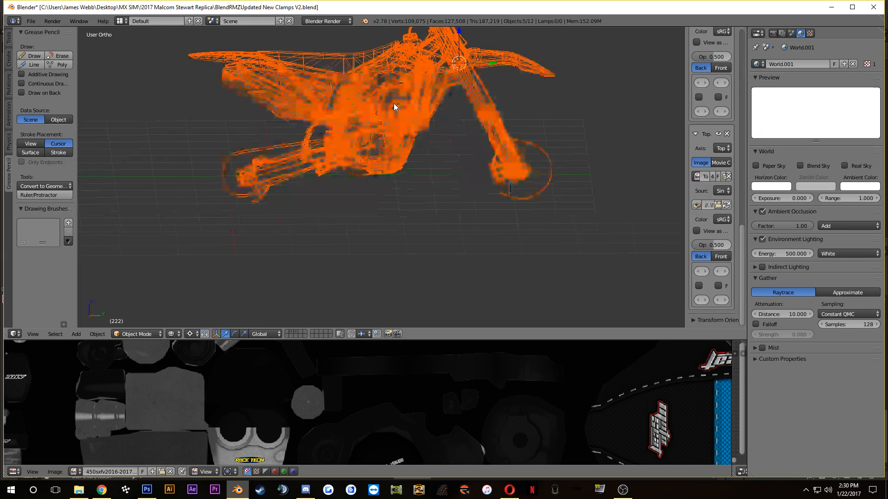
{"action": "left_click_drag", "start_coordinate": [415, 76], "coordinate": [407, 175]}
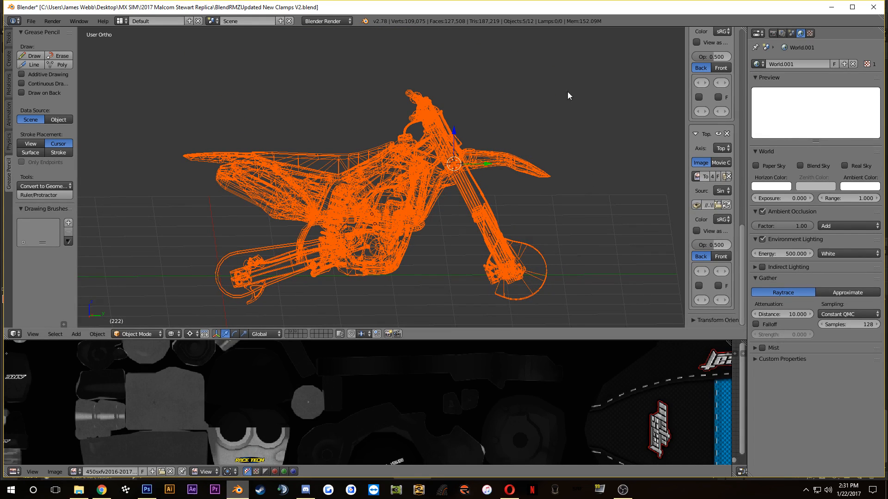
{"action": "scroll", "coordinate": [508, 139], "scroll_direction": "up", "scroll_amount": 4}
{"action": "scroll", "coordinate": [439, 195], "scroll_direction": "down", "scroll_amount": 5}
{"action": "scroll", "coordinate": [438, 195], "scroll_direction": "up", "scroll_amount": 3}
{"action": "key", "text": "z"}
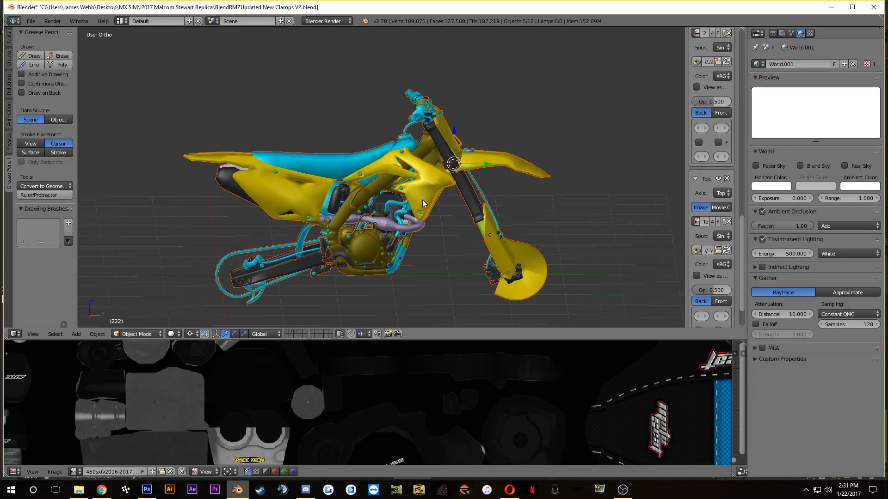
{"action": "scroll", "coordinate": [422, 200], "scroll_direction": "up", "scroll_amount": 1}
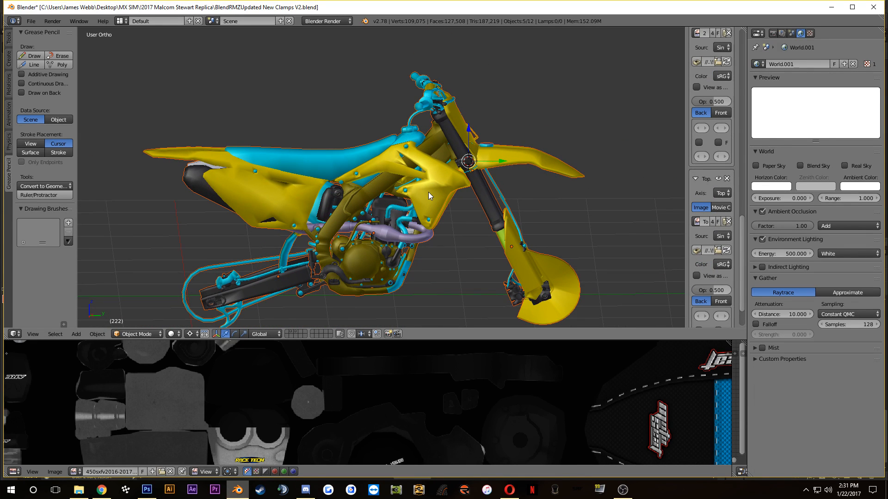
Step: Set the render engine to Cycles Render and select the frame mesh in Object Mode
{"action": "left_click", "coordinate": [326, 21]}
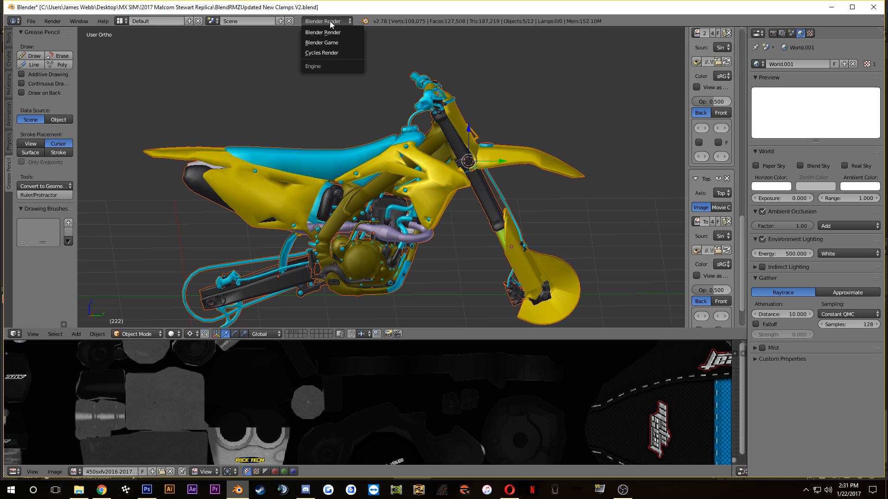
{"action": "left_click", "coordinate": [332, 54]}
{"action": "right_click", "coordinate": [440, 183]}
{"action": "key", "text": "Tab"}
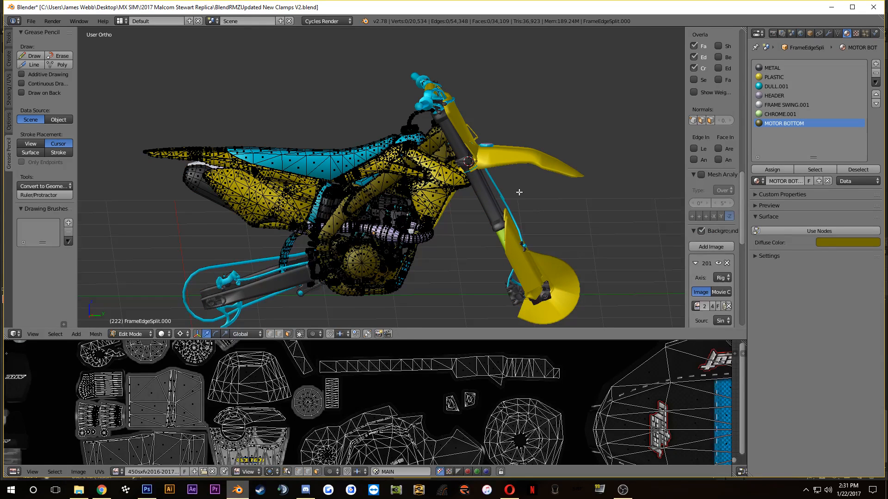
{"action": "key", "text": "Tab"}
Step: Select the bike's mesh parts together, ending with the swingarm, and join them into the swingarm object
{"action": "right_click", "coordinate": [454, 144], "text": "shift"}
{"action": "right_click", "coordinate": [529, 267], "text": "shift"}
{"action": "right_click", "coordinate": [353, 178], "text": "shift"}
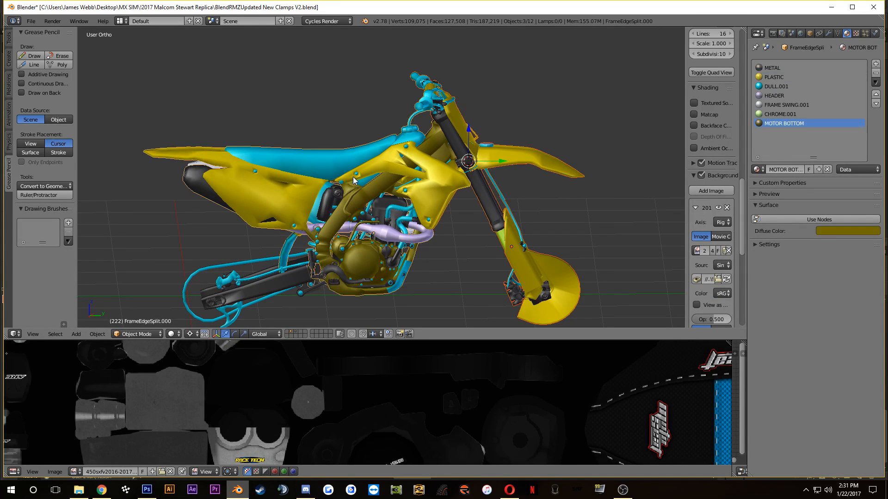
{"action": "right_click", "coordinate": [268, 276], "text": "shift"}
Step: Assign the METAL.003 material to every face of the joined bike mesh and return to Object Mode
{"action": "key", "text": "Tab"}
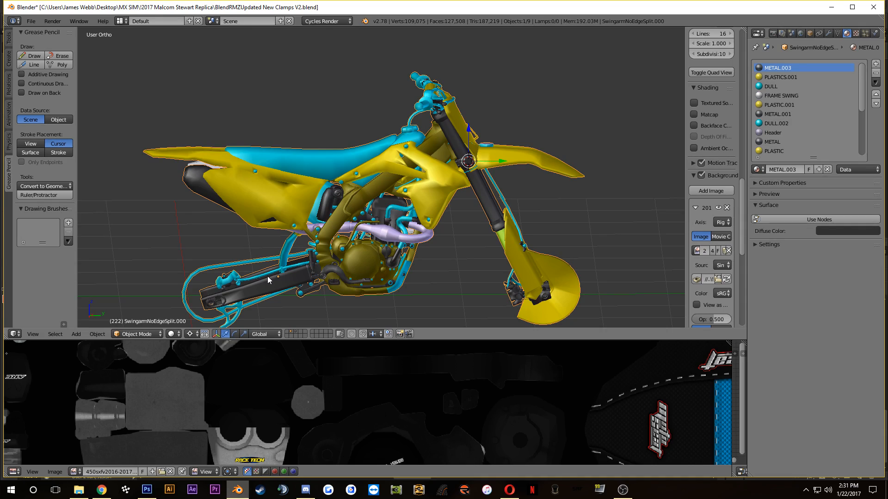
{"action": "key", "text": "a"}
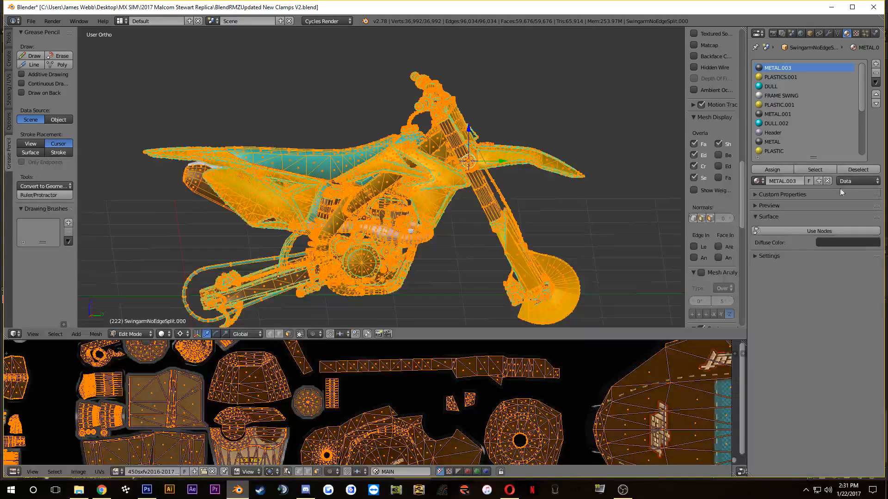
{"action": "left_click", "coordinate": [782, 174]}
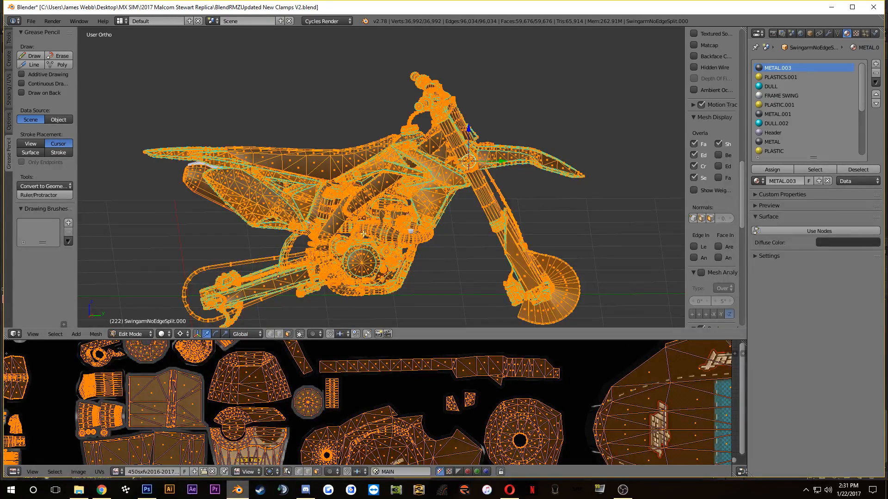
{"action": "key", "text": "Tab"}
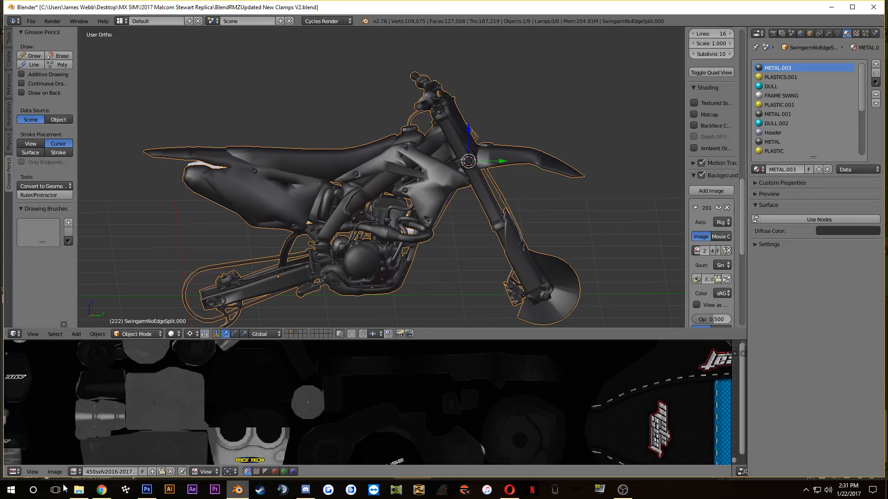
Step: Change the UV/Image Editor area to the Node Editor for the METAL.003 material and call up node adding
{"action": "left_click", "coordinate": [14, 472]}
{"action": "left_click", "coordinate": [39, 369]}
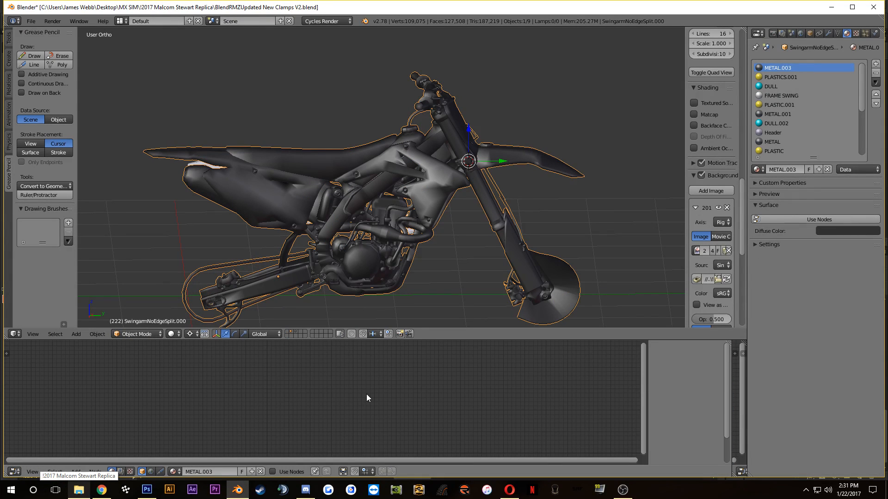
{"action": "key", "text": "shift+a"}
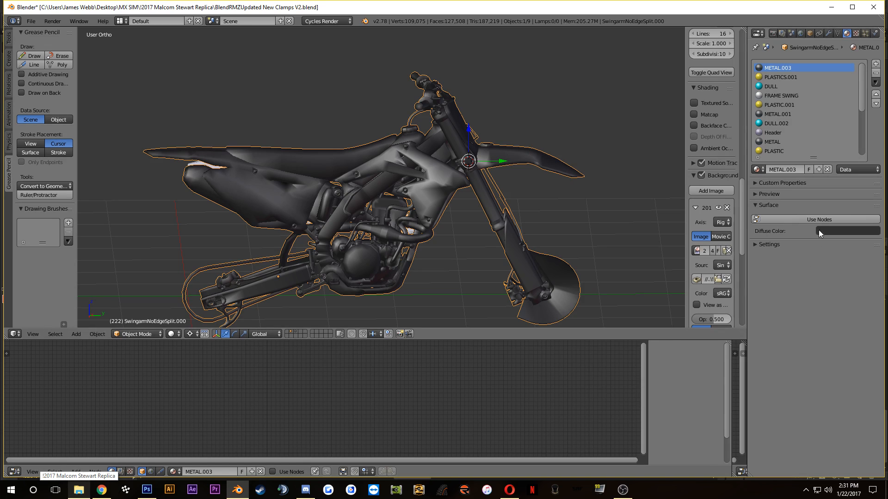
Step: Enable nodes for the METAL.003 material, delete the default nodes and add an Image Texture node
{"action": "left_click", "coordinate": [819, 219]}
{"action": "key", "text": "x"}
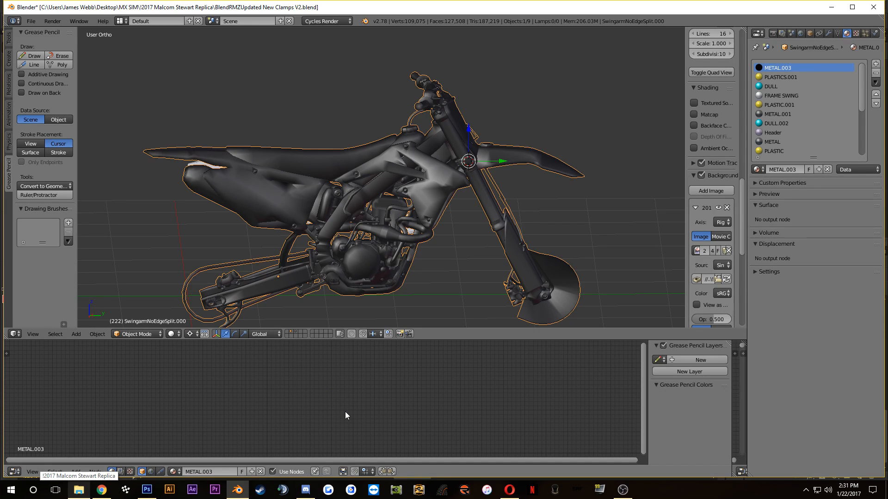
{"action": "key", "text": "shift+a"}
{"action": "mouse_move", "coordinate": [345, 411]}
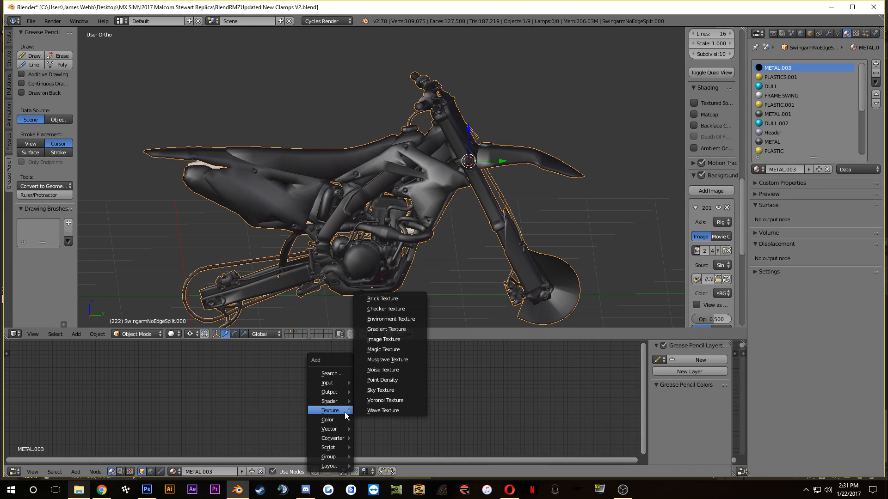
{"action": "left_click", "coordinate": [384, 340]}
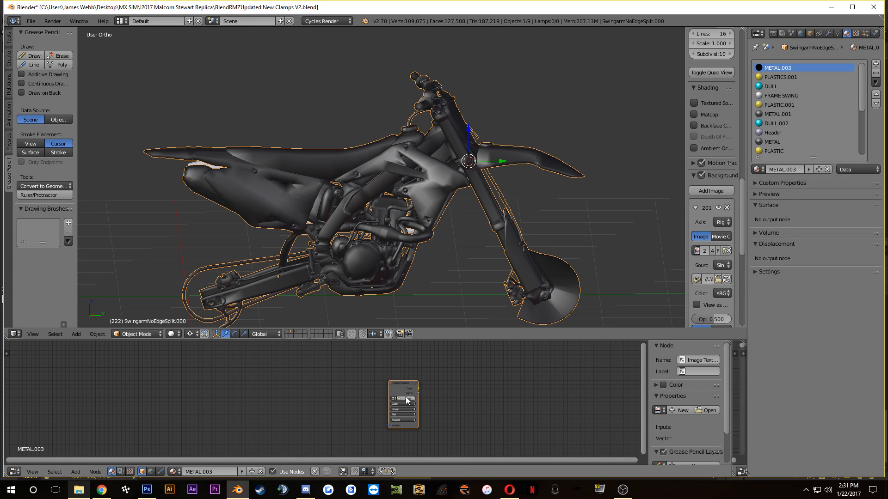
Step: Load 2017 Malcom Stewart Replica.psd into the Image Texture node once Photoshop has finished saving it
{"action": "left_click", "coordinate": [147, 489]}
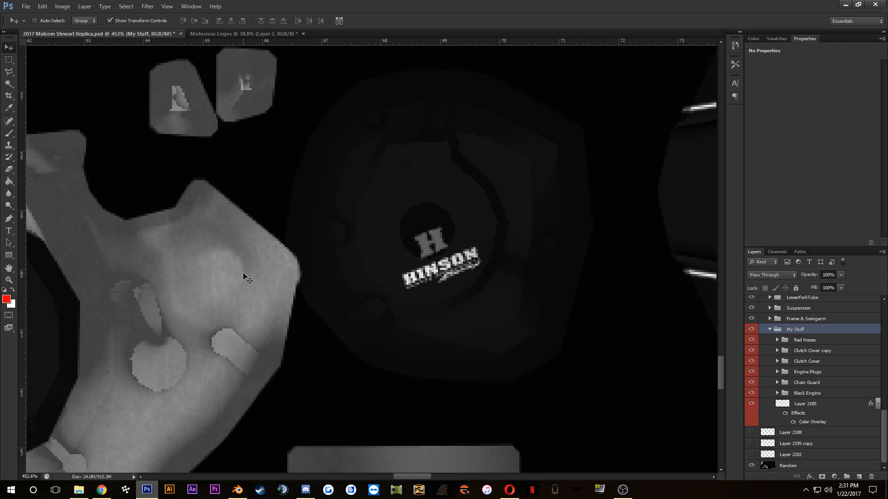
{"action": "left_click", "coordinate": [235, 494]}
{"action": "left_click", "coordinate": [398, 401]}
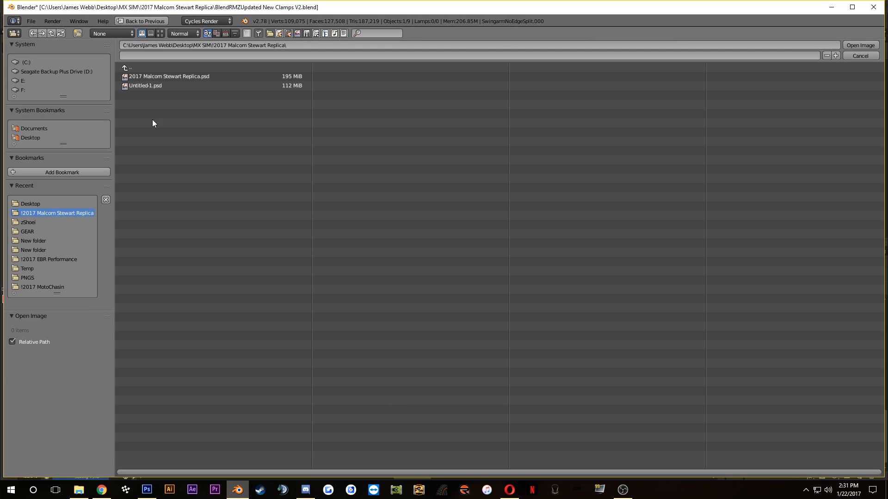
{"action": "left_click", "coordinate": [149, 77]}
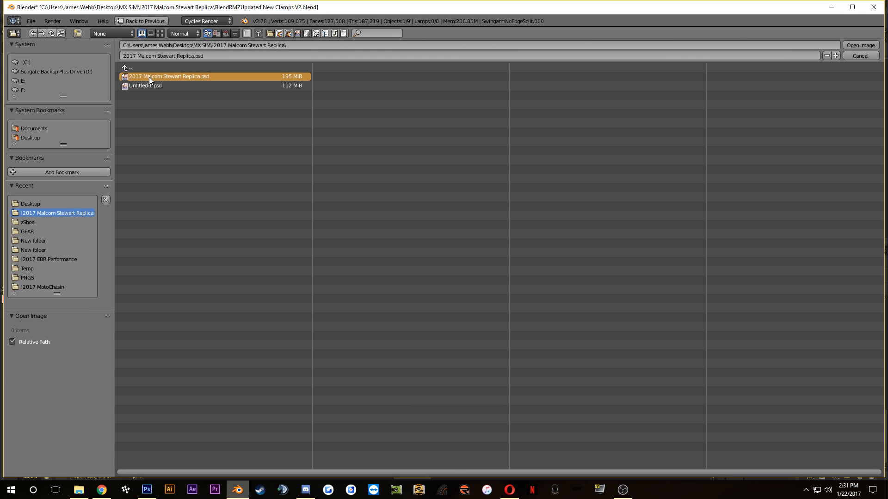
{"action": "left_click", "coordinate": [147, 490]}
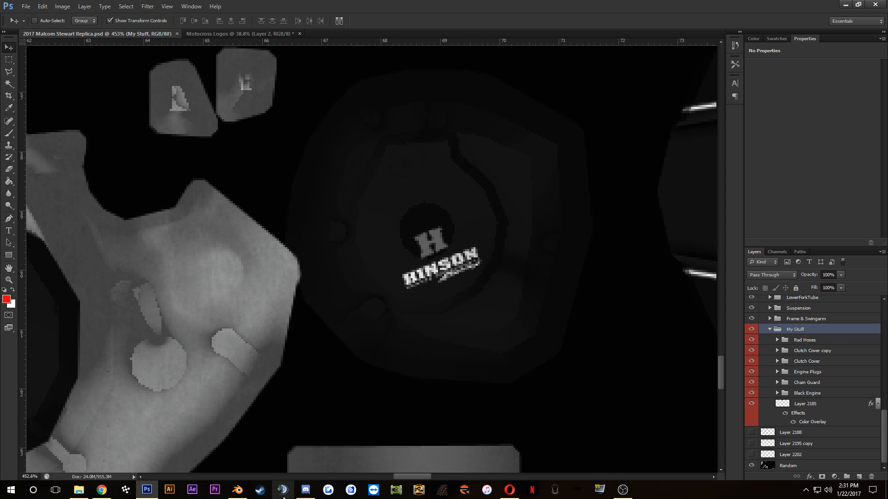
{"action": "left_click", "coordinate": [237, 489]}
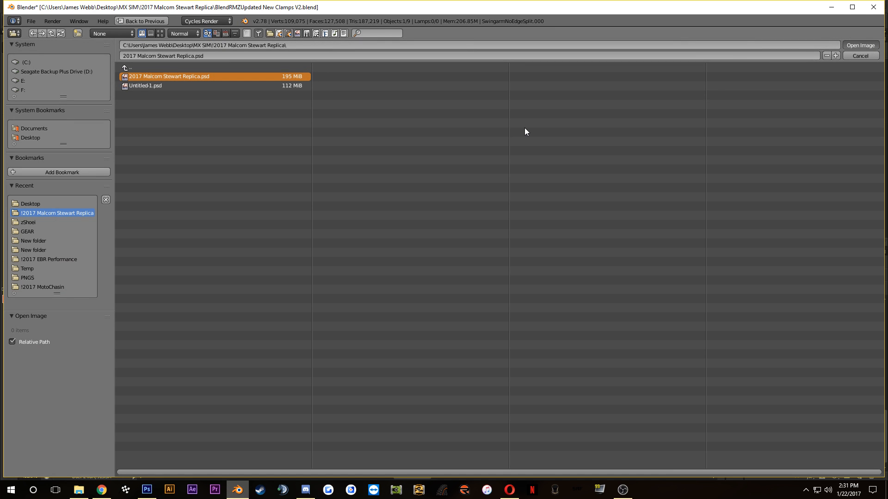
{"action": "key", "text": "Return"}
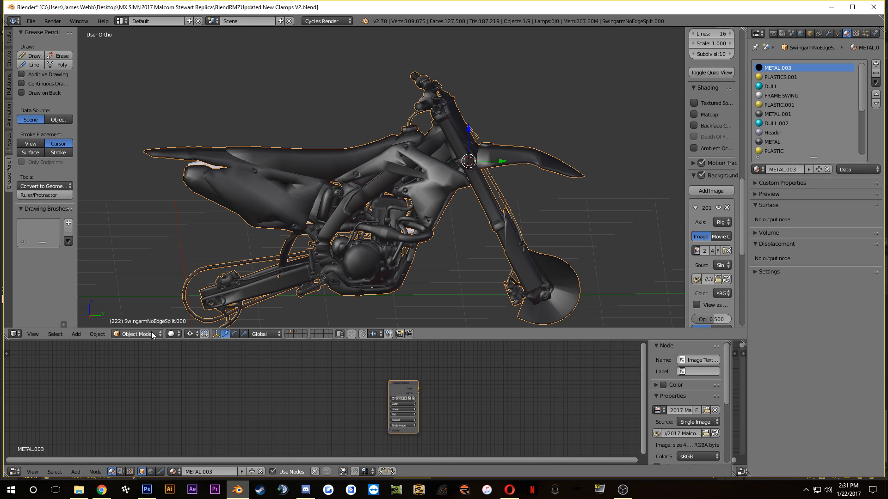
Step: Set the viewport shading to Texture and examine the Hinson logo on the bike's ignition cover up close
{"action": "left_click", "coordinate": [173, 334]}
{"action": "left_click", "coordinate": [187, 293]}
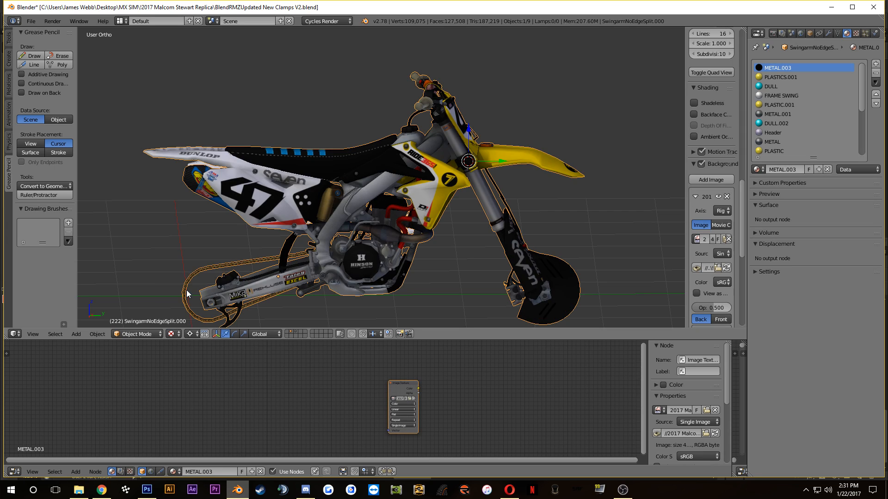
{"action": "scroll", "coordinate": [370, 276], "scroll_direction": "up", "scroll_amount": 2}
{"action": "scroll", "coordinate": [351, 270], "scroll_direction": "down", "scroll_amount": 2}
{"action": "left_click_drag", "start_coordinate": [351, 269], "coordinate": [482, 252]}
{"action": "scroll", "coordinate": [482, 252], "scroll_direction": "up", "scroll_amount": 3}
{"action": "scroll", "coordinate": [483, 252], "scroll_direction": "up", "scroll_amount": 4}
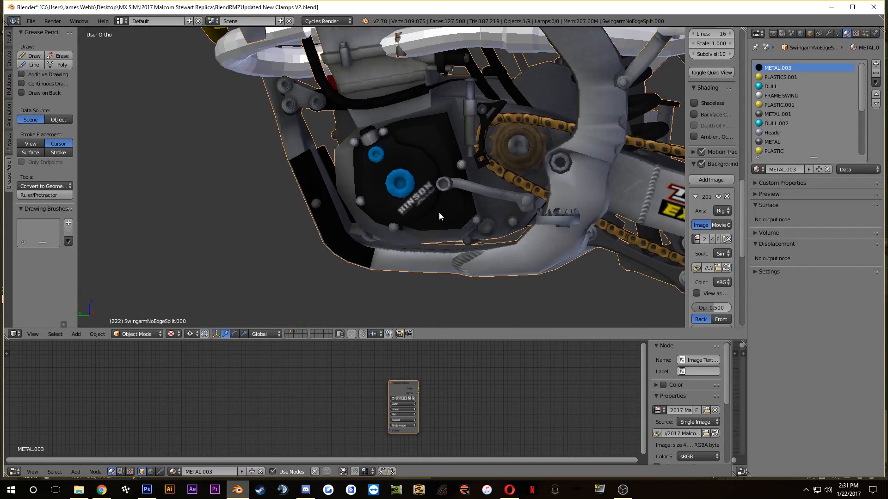
{"action": "scroll", "coordinate": [461, 223], "scroll_direction": "up", "scroll_amount": 1}
{"action": "left_click_drag", "start_coordinate": [460, 222], "coordinate": [396, 211]}
{"action": "scroll", "coordinate": [407, 239], "scroll_direction": "up", "scroll_amount": 4}
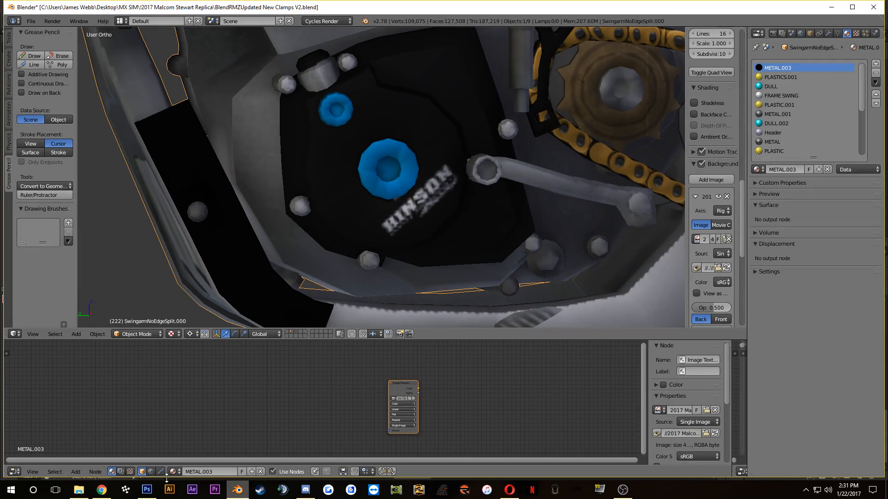
Step: Switch to Photoshop, expand the Clutch Cover group in My Stuff and select its Layer 2569
{"action": "left_click", "coordinate": [122, 495]}
{"action": "left_click", "coordinate": [146, 491]}
{"action": "scroll", "coordinate": [455, 310], "scroll_direction": "up", "scroll_amount": 3}
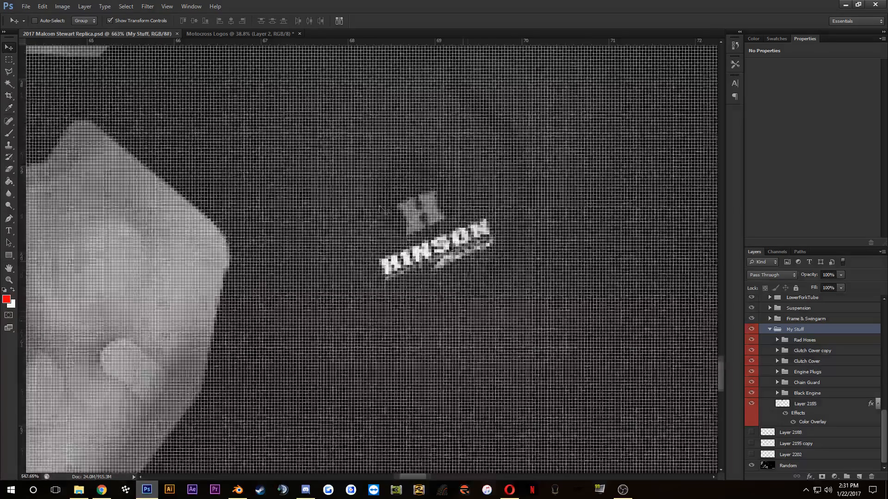
{"action": "scroll", "coordinate": [199, 180], "scroll_direction": "down", "scroll_amount": 2}
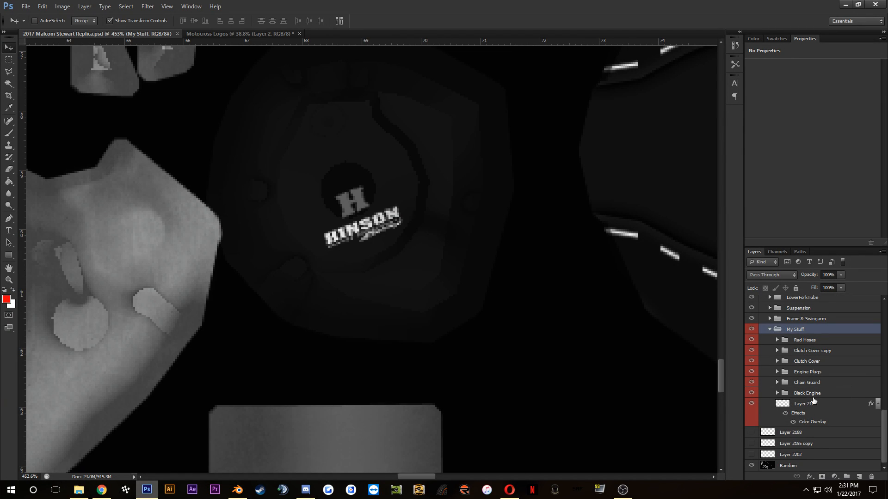
{"action": "left_click", "coordinate": [792, 363]}
{"action": "left_click", "coordinate": [777, 361]}
{"action": "left_click", "coordinate": [813, 372]}
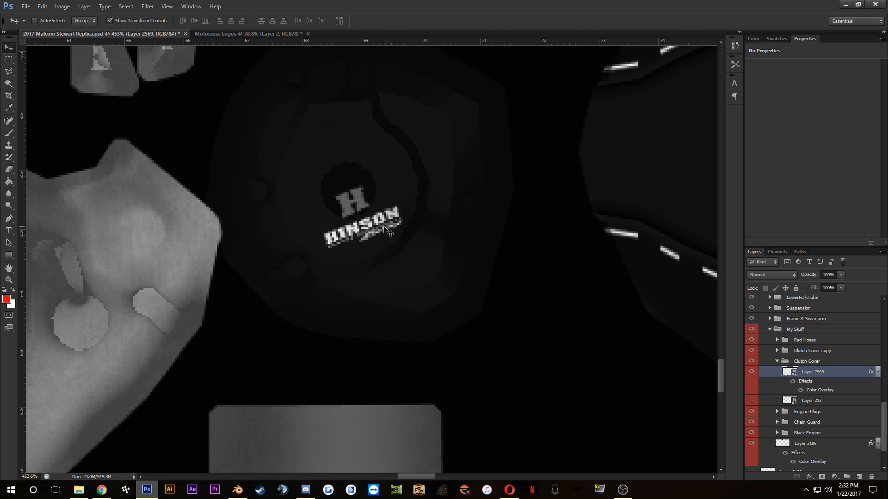
Step: Check the Clutch Cover layers and the visibility of the My Stuff artwork to identify which cover each Hinson logo belongs to
{"action": "scroll", "coordinate": [344, 194], "scroll_direction": "up", "scroll_amount": 2}
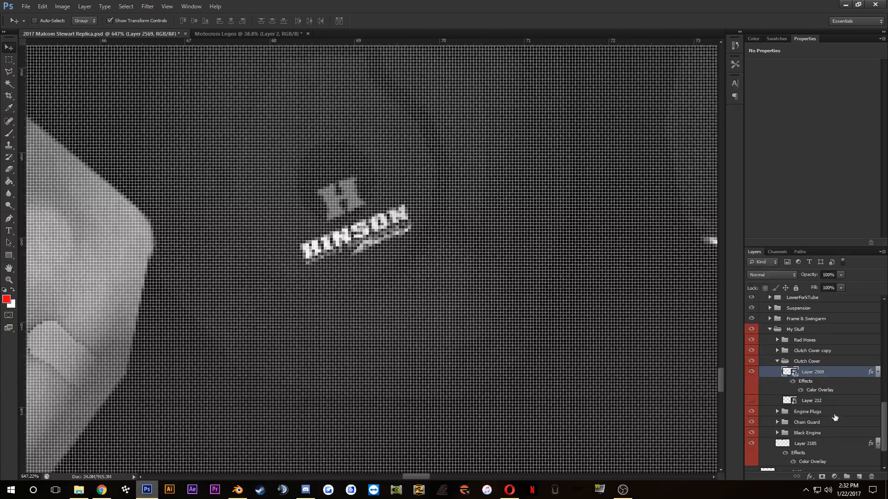
{"action": "left_click", "coordinate": [811, 401]}
{"action": "left_click", "coordinate": [811, 373]}
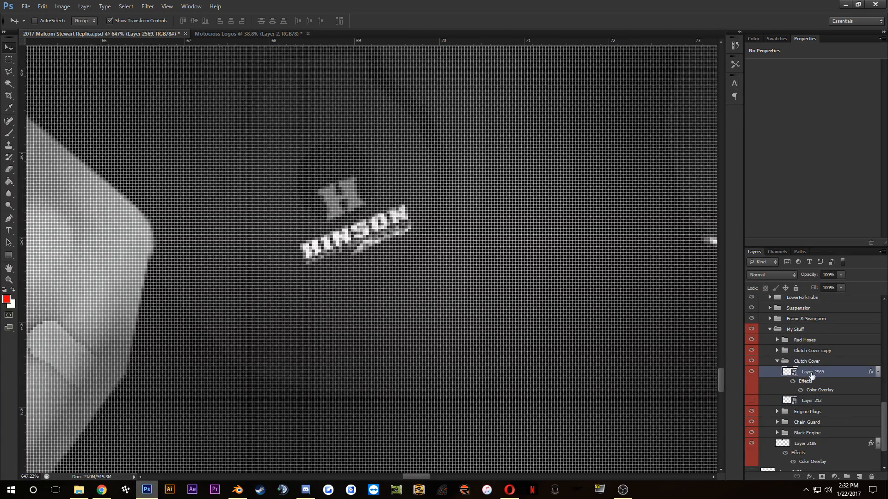
{"action": "left_click", "coordinate": [751, 372]}
{"action": "scroll", "coordinate": [521, 301], "scroll_direction": "down", "scroll_amount": 2}
{"action": "left_click", "coordinate": [808, 412]}
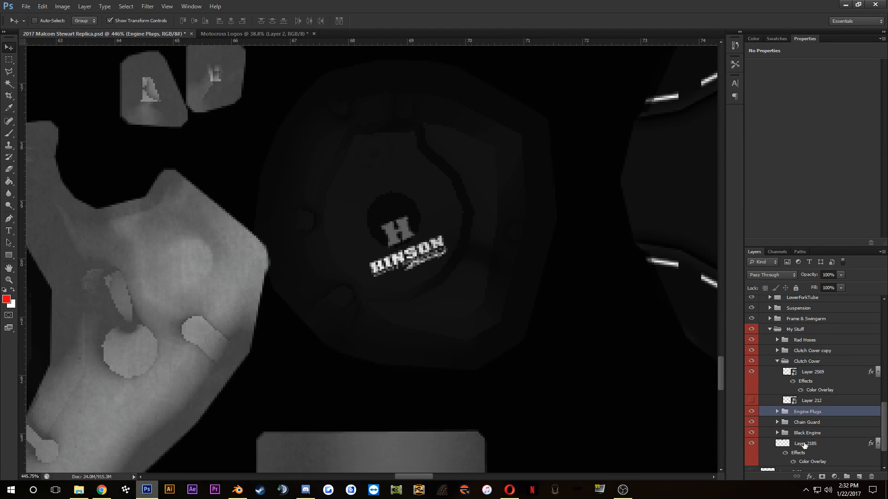
{"action": "left_click", "coordinate": [754, 330]}
{"action": "left_click", "coordinate": [754, 330]}
{"action": "left_click", "coordinate": [811, 403]}
{"action": "left_click", "coordinate": [812, 375]}
{"action": "scroll", "coordinate": [214, 252], "scroll_direction": "down", "scroll_amount": 3}
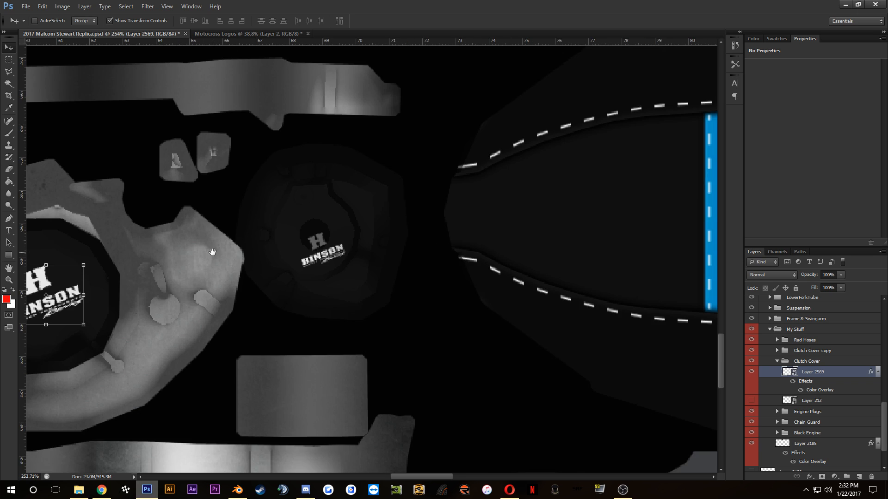
{"action": "left_click_drag", "start_coordinate": [213, 252], "coordinate": [257, 249]}
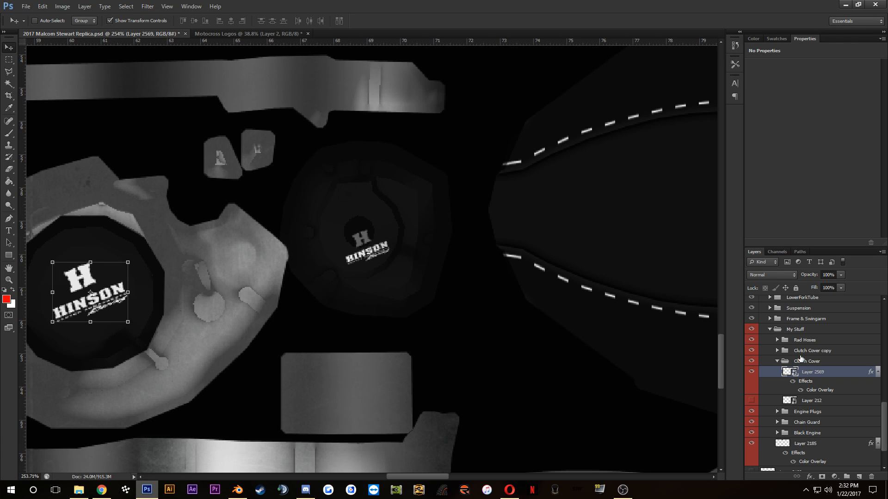
Step: Delete the hidden Layer 212 from the Clutch Cover copy group and rename the group Ignition
{"action": "left_click", "coordinate": [805, 351]}
{"action": "left_click", "coordinate": [777, 350]}
{"action": "left_click", "coordinate": [810, 362]}
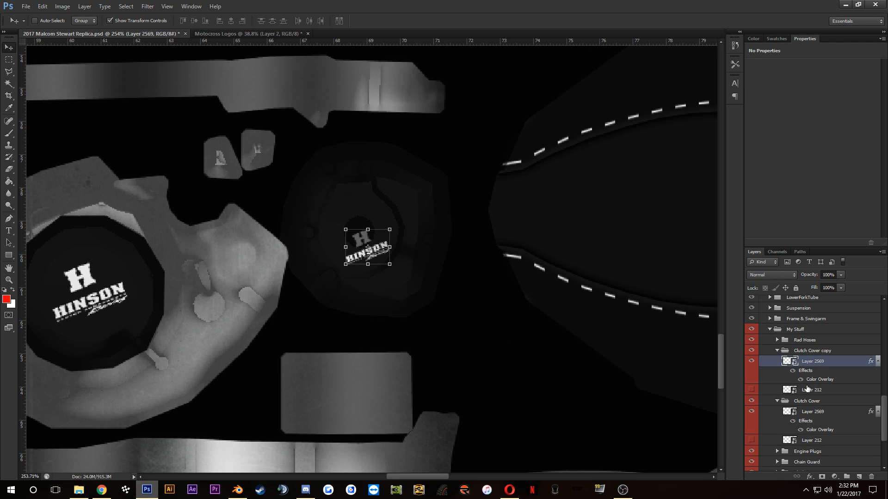
{"action": "left_click", "coordinate": [807, 389]}
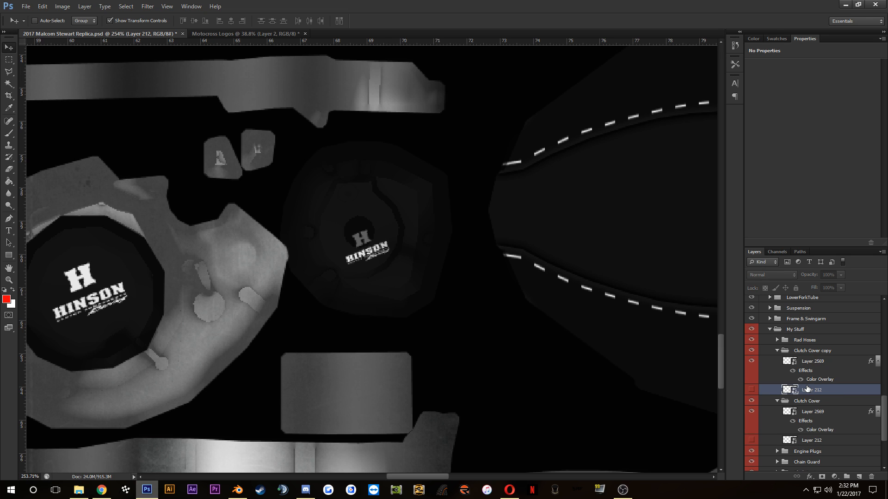
{"action": "key", "text": "Delete"}
{"action": "double_click", "coordinate": [809, 351]}
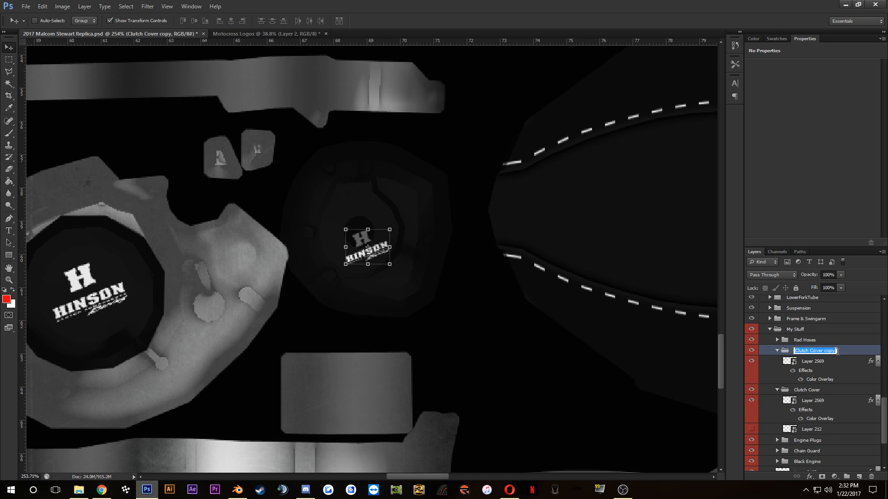
{"action": "type", "text": "G"}
{"action": "key", "text": "Return"}
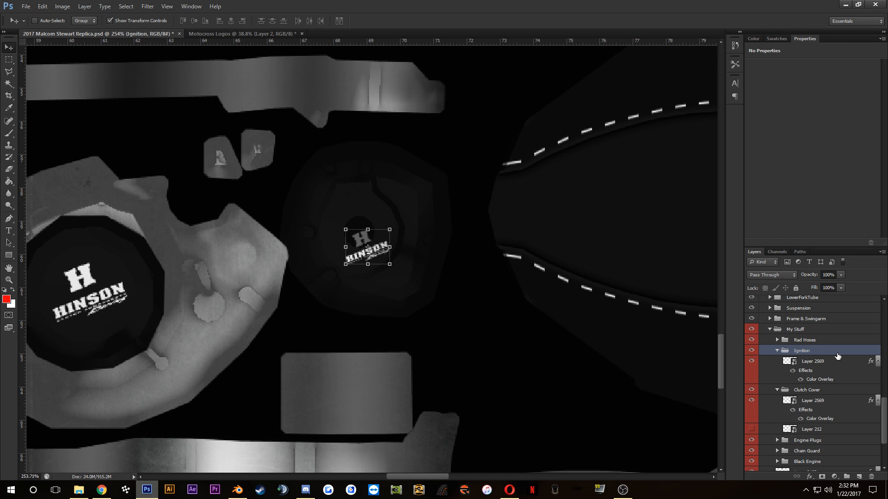
Step: Rotate the Ignition group's Hinson logo clockwise so it slopes down to the right, and nudge it slightly left on the cover
{"action": "scroll", "coordinate": [373, 261], "scroll_direction": "up", "scroll_amount": 3}
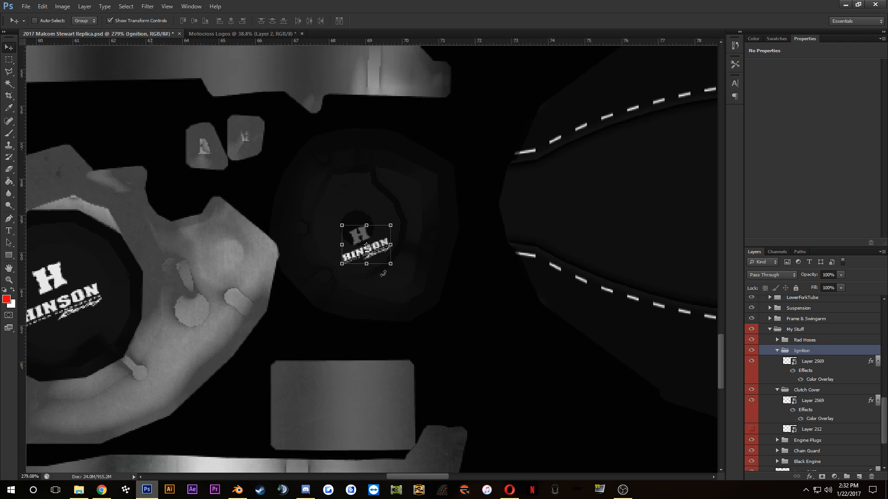
{"action": "left_click_drag", "start_coordinate": [401, 269], "coordinate": [392, 290]}
{"action": "left_click_drag", "start_coordinate": [390, 234], "coordinate": [476, 254]}
{"action": "left_click", "coordinate": [465, 20]}
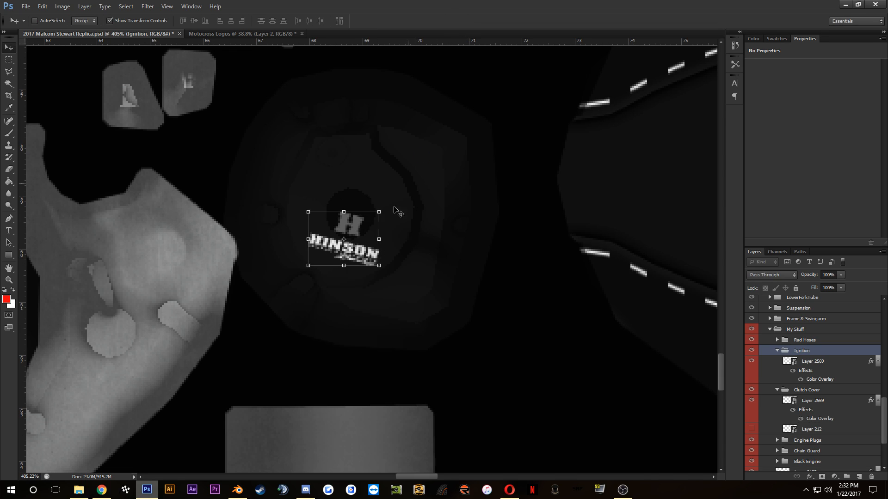
{"action": "scroll", "coordinate": [377, 246], "scroll_direction": "up", "scroll_amount": 2}
{"action": "scroll", "coordinate": [382, 252], "scroll_direction": "down", "scroll_amount": 2}
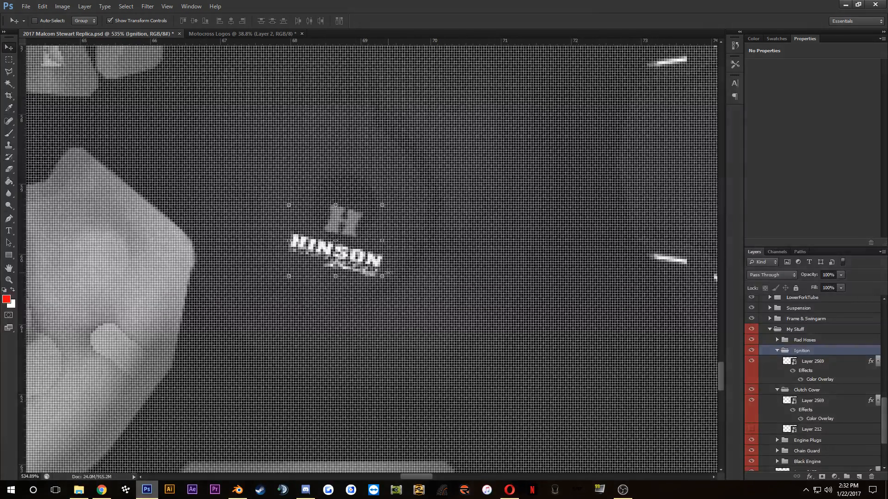
{"action": "key", "text": "Left"}
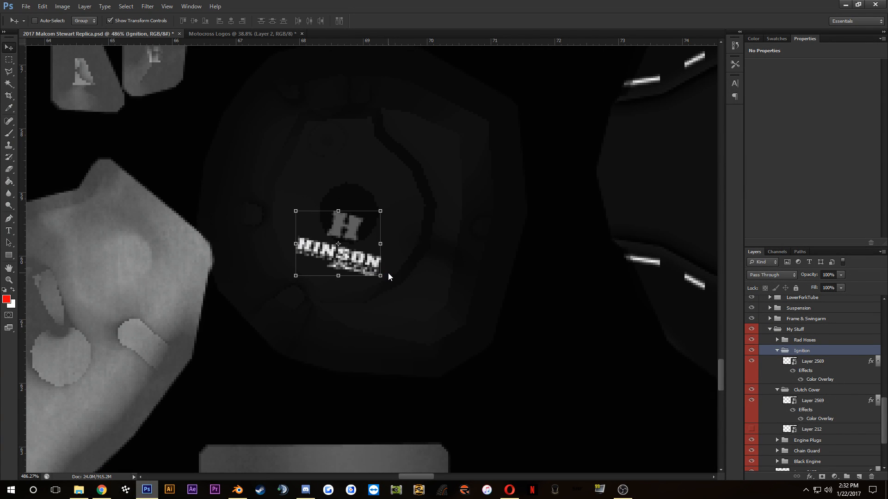
Step: Save the PSD, switch to Blender and reload 2017 Malcom Stewart Replica.psd in the Image Texture node
{"action": "key", "text": "ctrl+s"}
{"action": "left_click", "coordinate": [237, 490]}
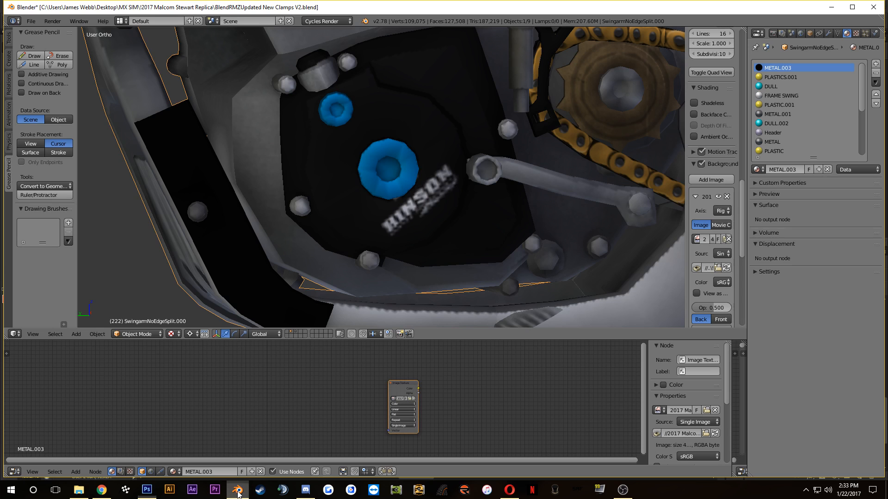
{"action": "left_click", "coordinate": [411, 400]}
{"action": "left_click", "coordinate": [185, 76]}
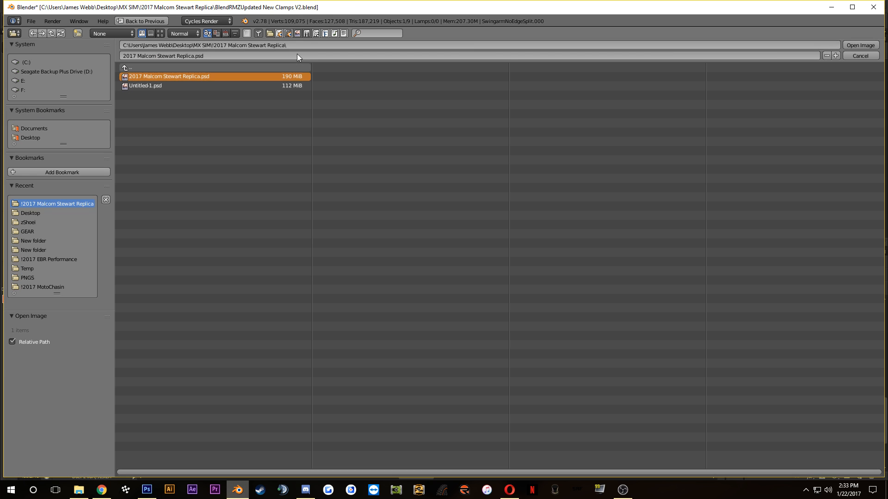
{"action": "left_click", "coordinate": [855, 49]}
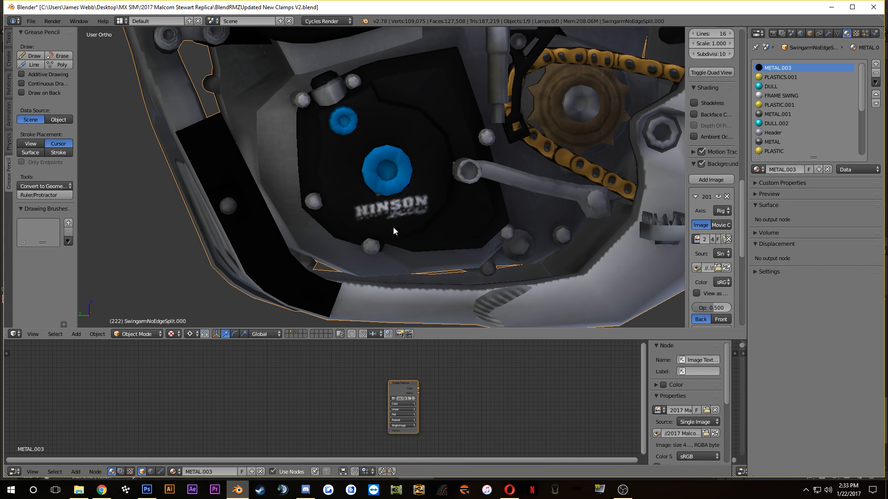
Step: Switch to the Opera browser and check the logo placement on Hinson's Billetproof Ignition Cover product page
{"action": "left_click", "coordinate": [98, 493]}
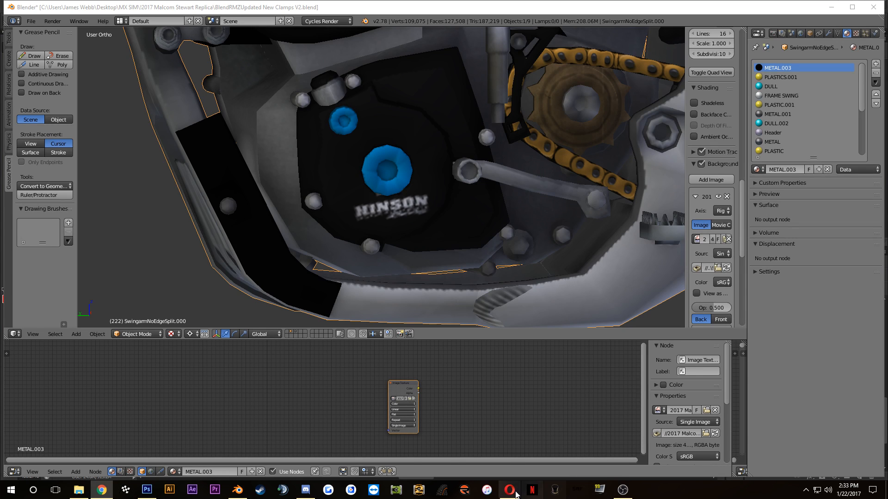
{"action": "left_click_drag", "start_coordinate": [510, 491], "coordinate": [103, 491]}
{"action": "left_click", "coordinate": [102, 491]}
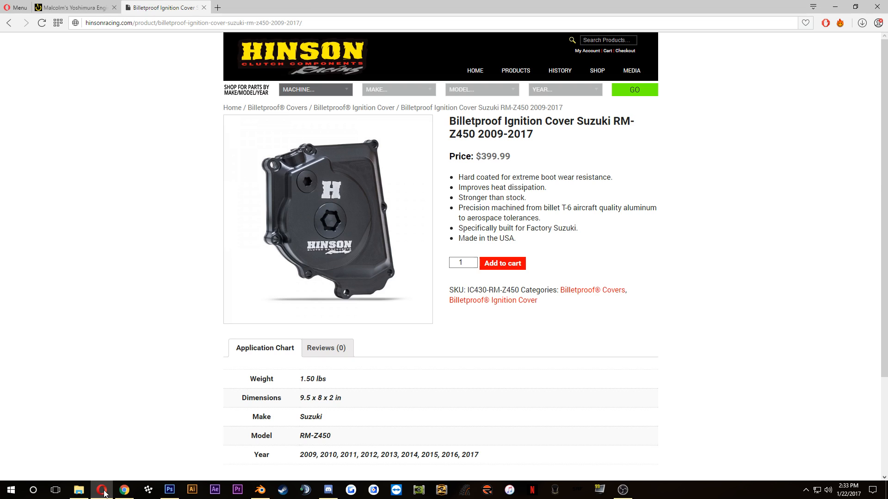
{"action": "left_click", "coordinate": [105, 494]}
{"action": "left_click", "coordinate": [104, 493]}
{"action": "left_click", "coordinate": [104, 493]}
Step: Switch to Photoshop and rotate the Ignition group's Hinson logo a further 4.10 degrees clockwise
{"action": "left_click", "coordinate": [170, 489]}
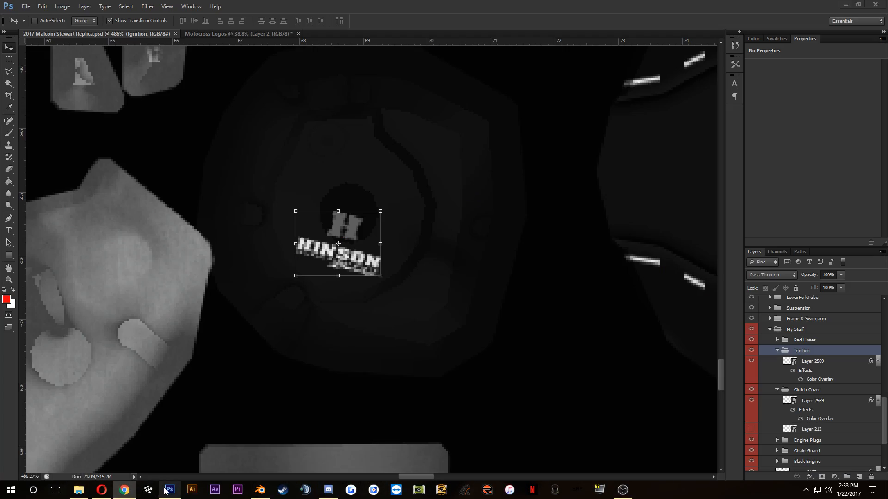
{"action": "scroll", "coordinate": [385, 277], "scroll_direction": "up", "scroll_amount": 2}
{"action": "left_click_drag", "start_coordinate": [405, 280], "coordinate": [406, 294]}
{"action": "scroll", "coordinate": [428, 114], "scroll_direction": "down", "scroll_amount": 2}
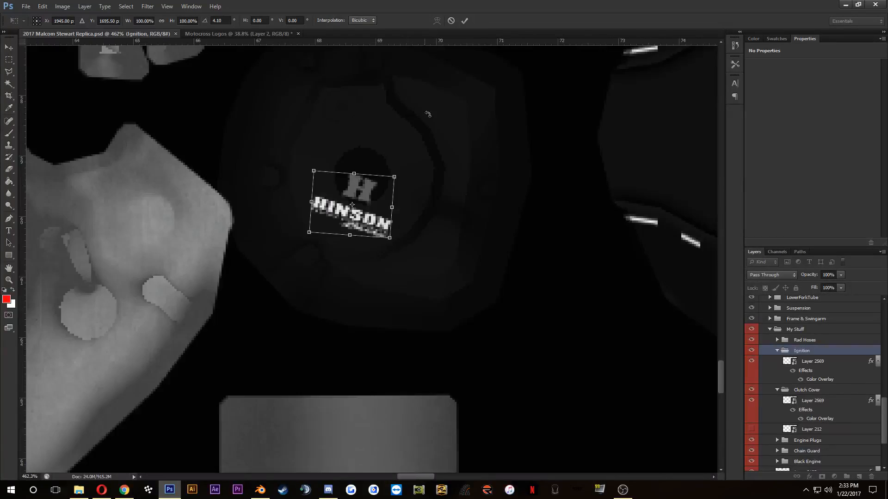
{"action": "left_click", "coordinate": [465, 21]}
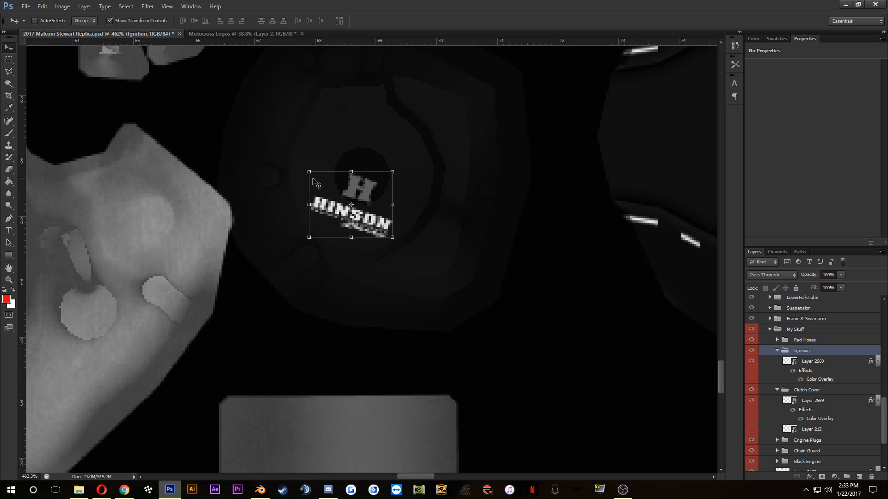
Step: Enlarge the Ignition group's Hinson logo to about 105.13% width and 103.23% height, extending it toward its upper-left corner
{"action": "left_click_drag", "start_coordinate": [309, 172], "coordinate": [305, 170]}
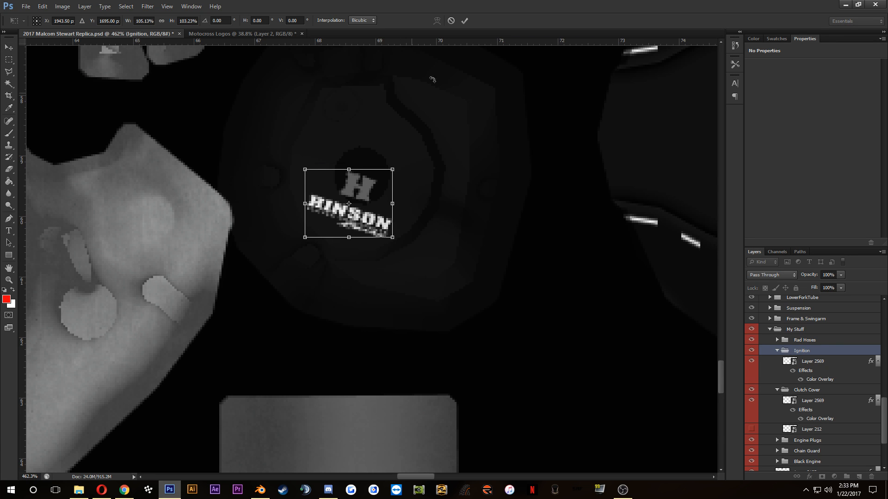
{"action": "left_click", "coordinate": [465, 20]}
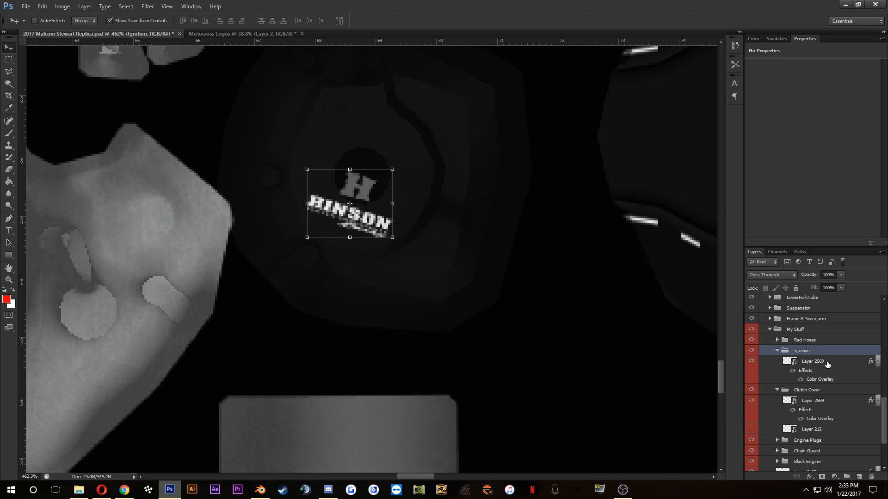
Step: Outline the H on the Ignition group's Layer 2569 with the Polygonal Lasso and hide it with a layer mask, leaving the HINSON wordmark
{"action": "left_click", "coordinate": [756, 361]}
{"action": "left_click", "coordinate": [752, 363]}
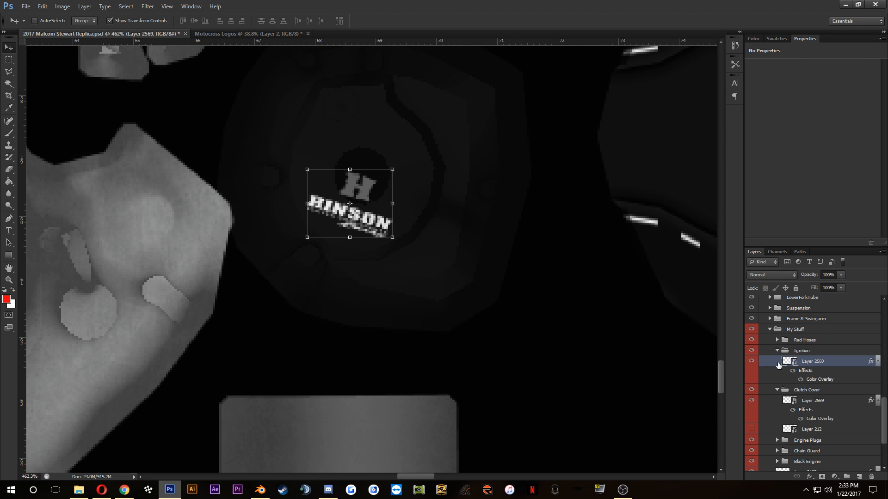
{"action": "key", "text": "ctrl+t"}
{"action": "left_click", "coordinate": [449, 20]}
{"action": "left_click", "coordinate": [9, 72]}
{"action": "scroll", "coordinate": [330, 177], "scroll_direction": "up", "scroll_amount": 1}
{"action": "left_click", "coordinate": [302, 182]}
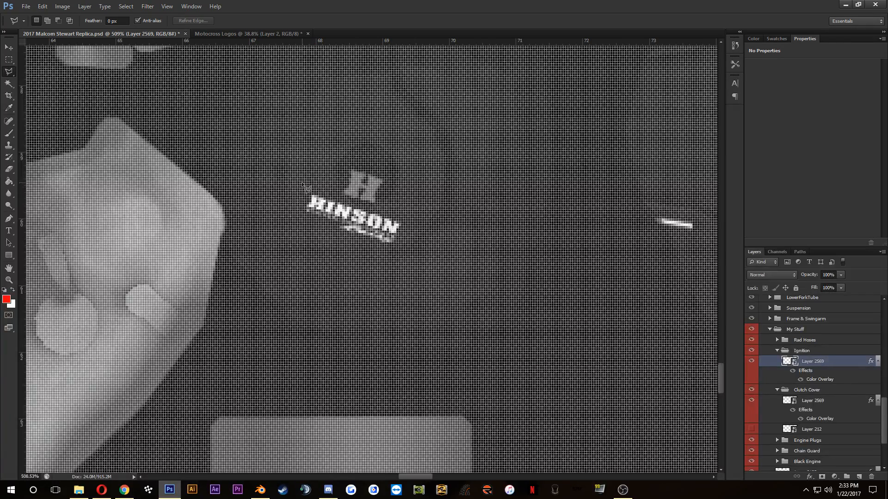
{"action": "left_click", "coordinate": [410, 218]}
{"action": "left_click", "coordinate": [399, 150]}
{"action": "left_click", "coordinate": [326, 149]}
{"action": "left_click", "coordinate": [297, 174]}
{"action": "left_click", "coordinate": [303, 183]}
{"action": "scroll", "coordinate": [306, 185], "scroll_direction": "down", "scroll_amount": 6}
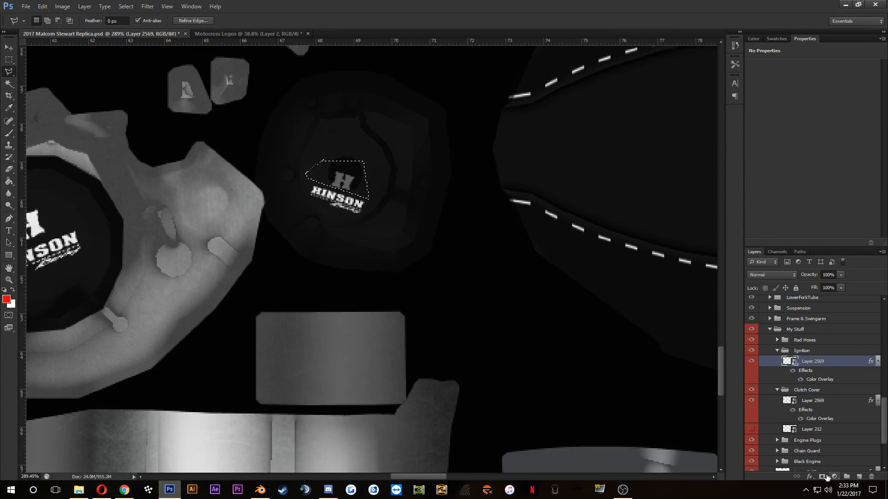
{"action": "left_click", "coordinate": [824, 477]}
{"action": "key", "text": "ctrl+z"}
{"action": "left_click", "coordinate": [824, 477], "text": "alt"}
Step: Duplicate the masked Hinson logo layer slightly up and to the right on the ignition cover, and delete the copy's layer mask
{"action": "left_click", "coordinate": [7, 47]}
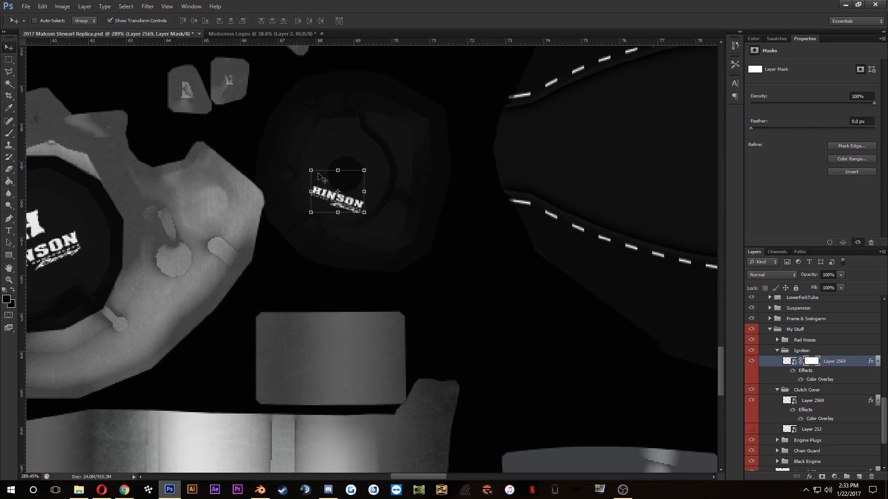
{"action": "left_click_drag", "start_coordinate": [352, 201], "coordinate": [367, 165]}
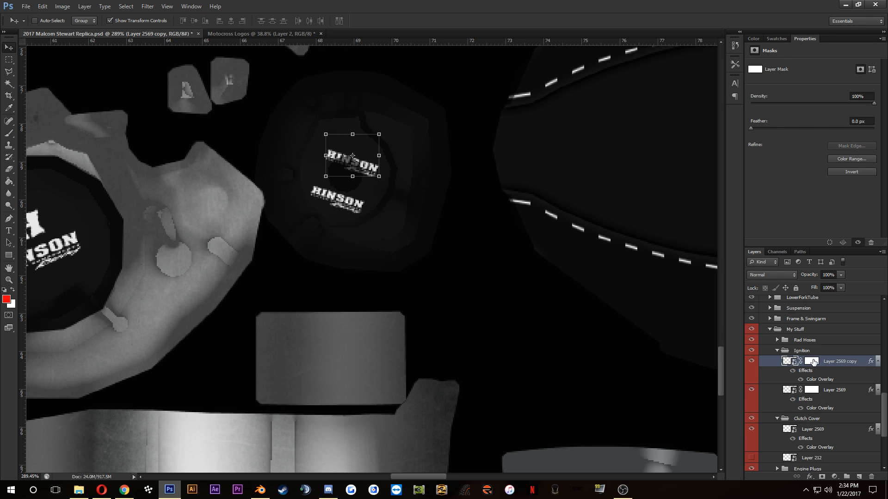
{"action": "right_click", "coordinate": [813, 362]}
{"action": "left_click", "coordinate": [819, 379]}
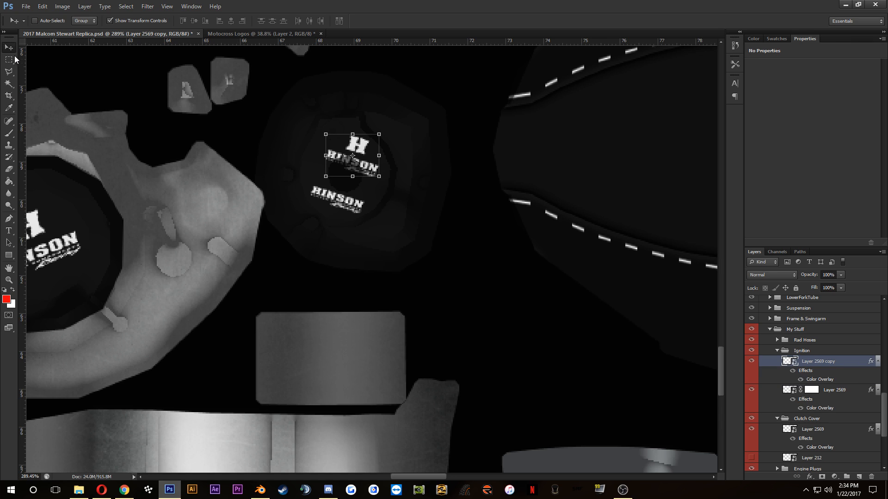
Step: Outline the H on Layer 2569 copy with the Polygonal Lasso and add a layer mask that shows only the H
{"action": "left_click", "coordinate": [8, 71]}
{"action": "left_click", "coordinate": [330, 144]}
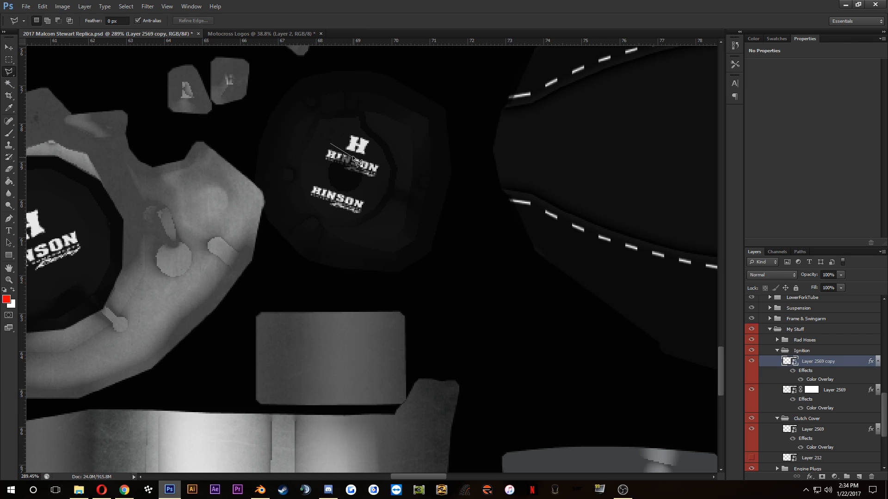
{"action": "left_click", "coordinate": [380, 161]}
{"action": "left_click", "coordinate": [380, 130]}
{"action": "left_click", "coordinate": [351, 127]}
{"action": "left_click", "coordinate": [331, 144]}
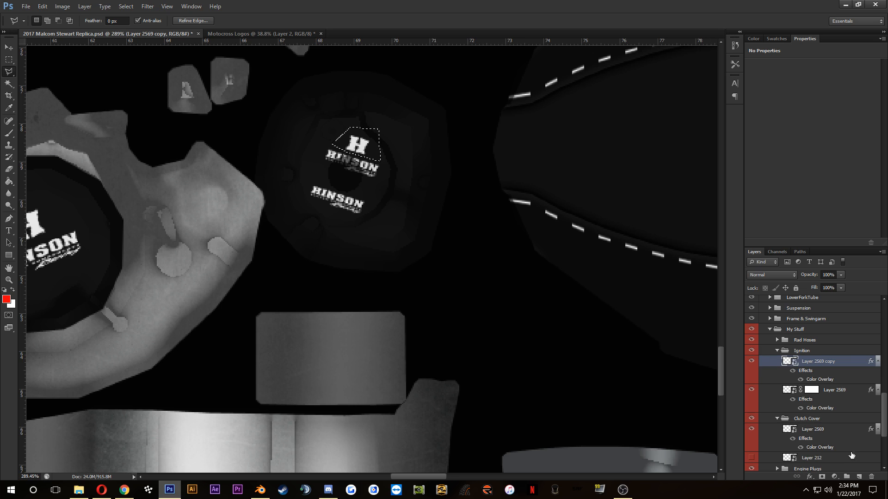
{"action": "left_click", "coordinate": [822, 478]}
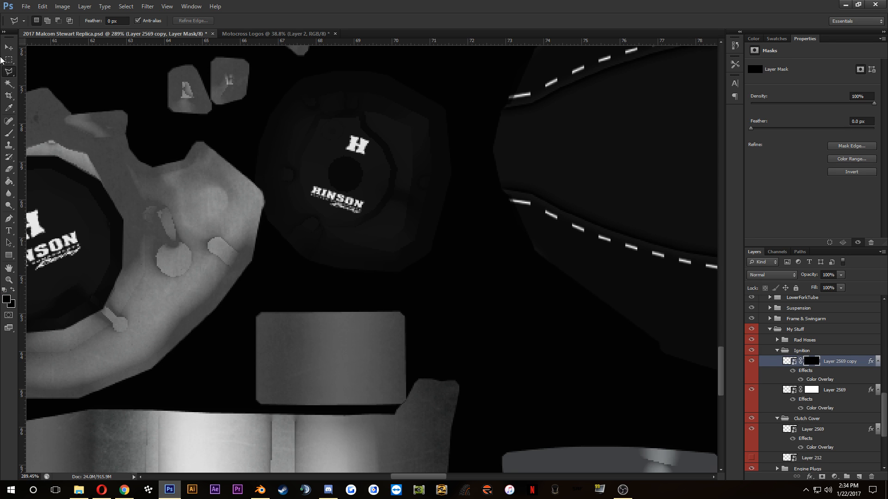
Step: Nudge the separate H into place above the ignition cover's centre circle in small increments, and save the PSD
{"action": "left_click", "coordinate": [8, 47]}
{"action": "scroll", "coordinate": [285, 76], "scroll_direction": "up", "scroll_amount": 3}
{"action": "key", "text": "Down"}
{"action": "key", "text": "Down"}
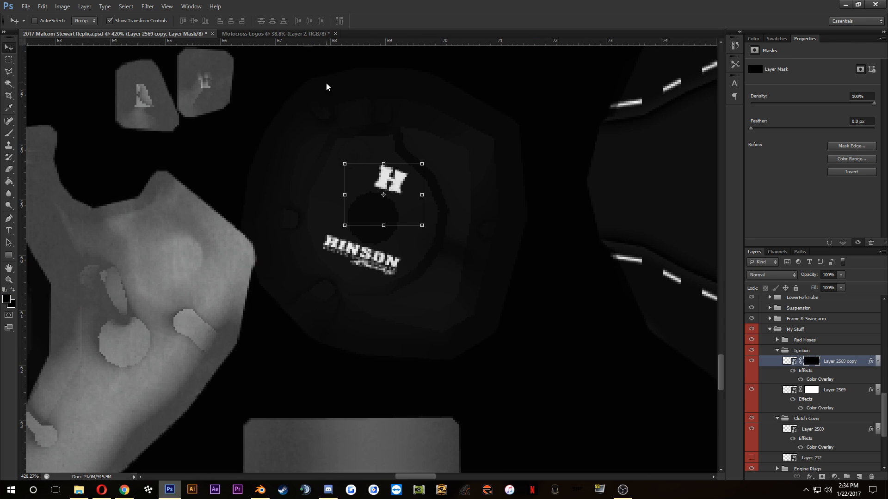
{"action": "key", "text": "Left"}
{"action": "key", "text": "Up"}
{"action": "key", "text": "Down"}
{"action": "key", "text": "Up"}
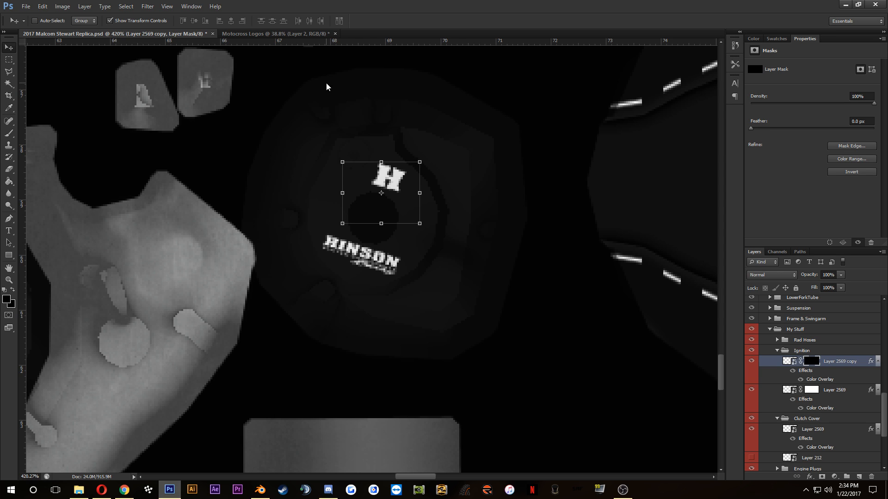
{"action": "key", "text": "ctrl+s"}
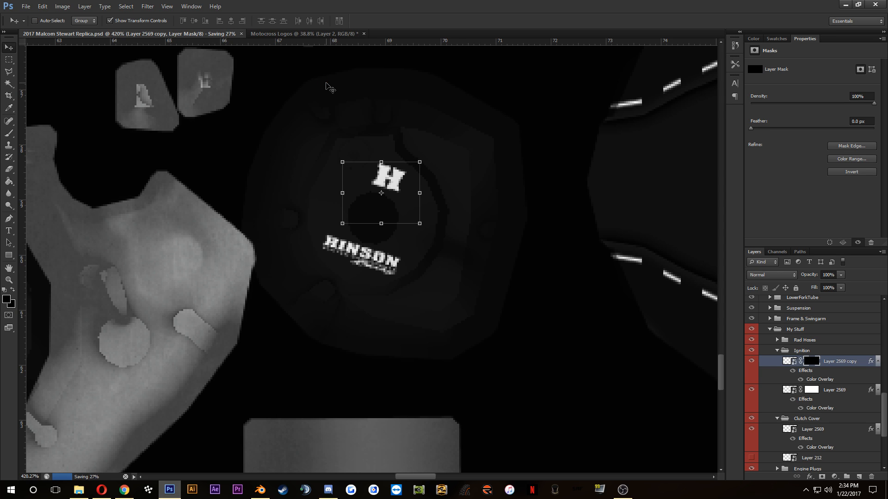
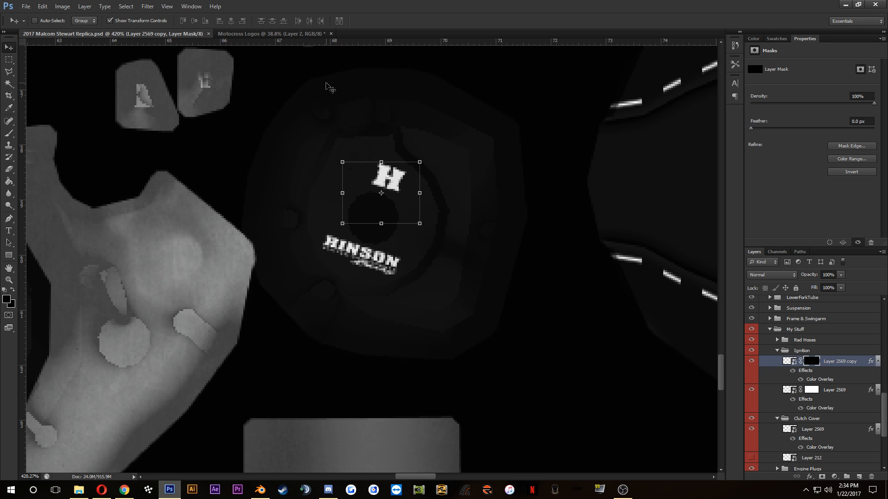
Step: Switch to Blender and reload 2017 Malcom Stewart Replica.psd as the image texture on the METAL.003 material
{"action": "left_click", "coordinate": [260, 490]}
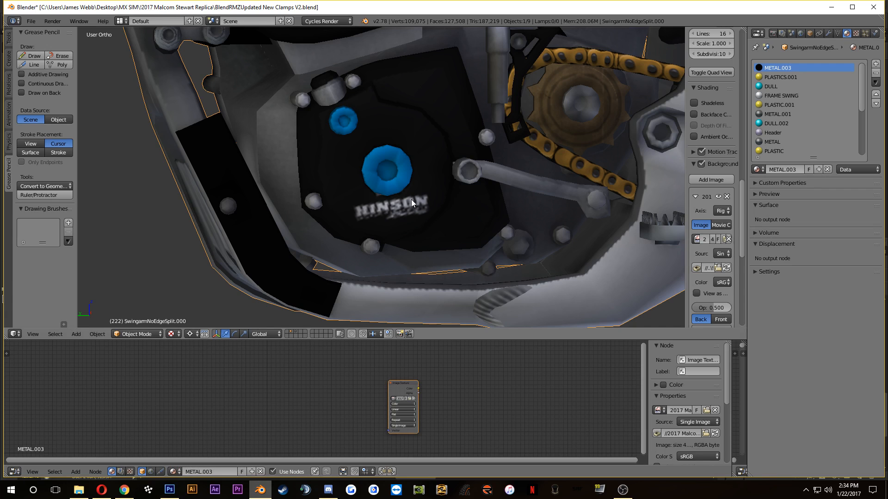
{"action": "left_click", "coordinate": [410, 399]}
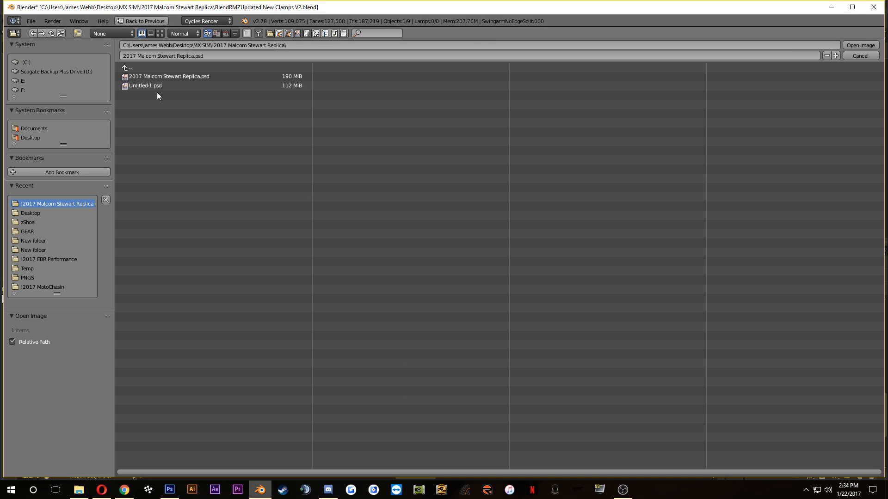
{"action": "left_click", "coordinate": [155, 79]}
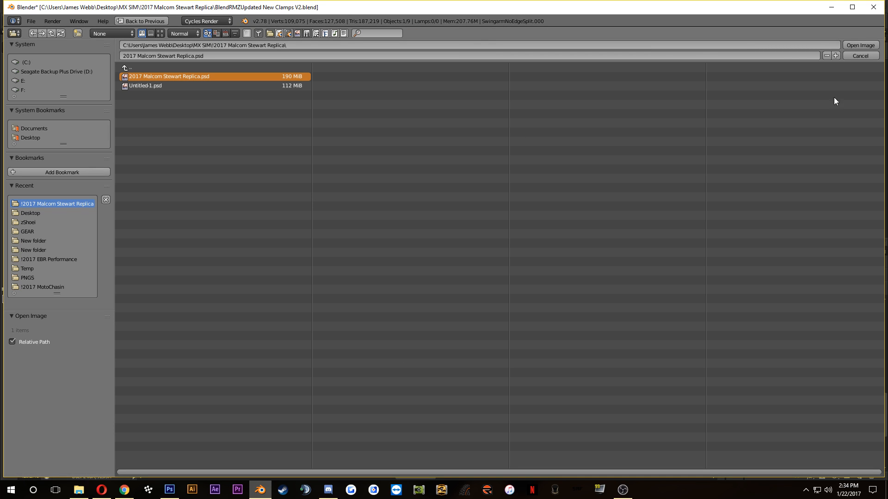
{"action": "left_click", "coordinate": [859, 46]}
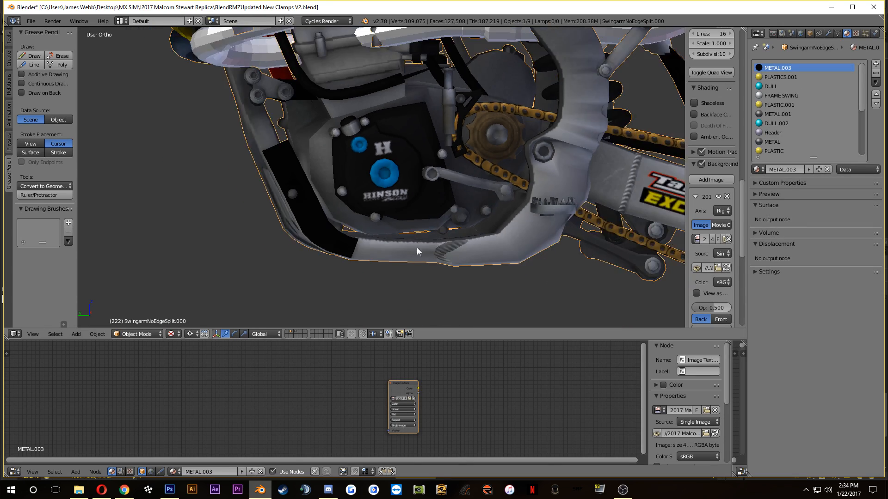
Step: Delete the pipe object that crosses in front of the engine on the bike model
{"action": "scroll", "coordinate": [418, 251], "scroll_direction": "down", "scroll_amount": 8}
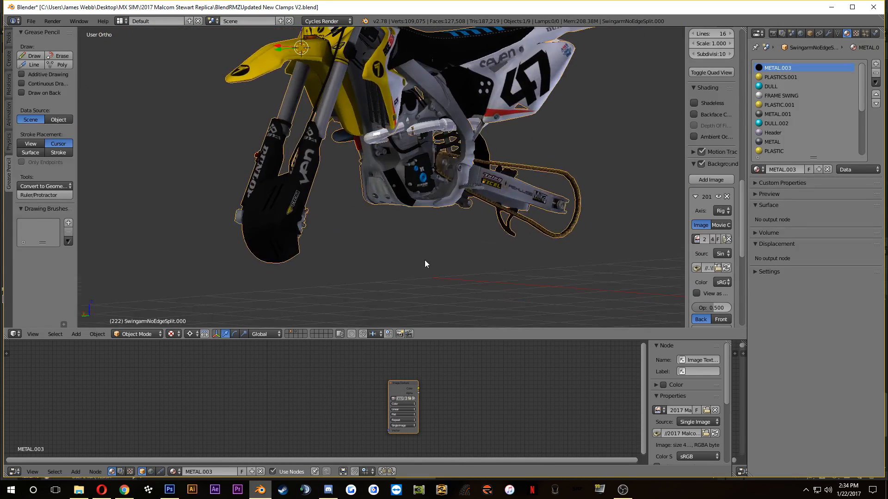
{"action": "left_click_drag", "start_coordinate": [425, 260], "coordinate": [346, 271]}
{"action": "scroll", "coordinate": [393, 247], "scroll_direction": "down", "scroll_amount": 3}
{"action": "left_click_drag", "start_coordinate": [396, 245], "coordinate": [468, 225]}
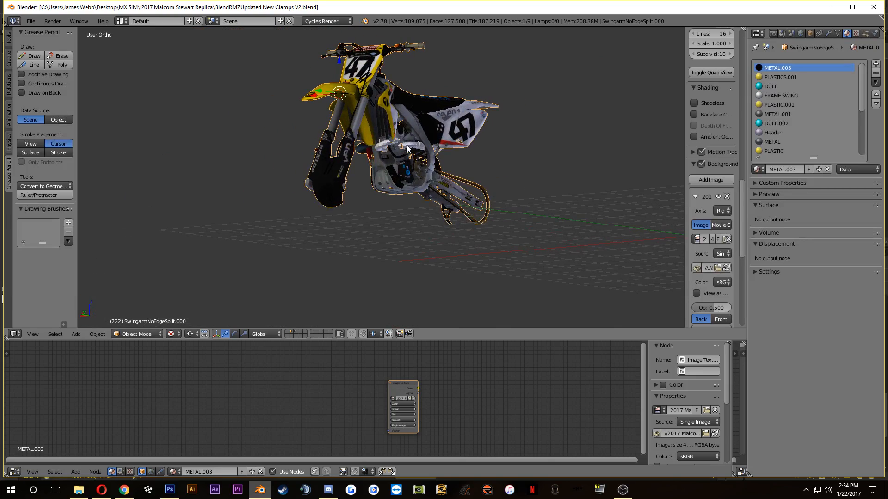
{"action": "right_click", "coordinate": [407, 146]}
{"action": "scroll", "coordinate": [417, 144], "scroll_direction": "up", "scroll_amount": 4}
{"action": "key", "text": "x"}
{"action": "left_click", "coordinate": [417, 145]}
{"action": "scroll", "coordinate": [418, 145], "scroll_direction": "down", "scroll_amount": 3}
{"action": "left_click_drag", "start_coordinate": [417, 145], "coordinate": [346, 168]}
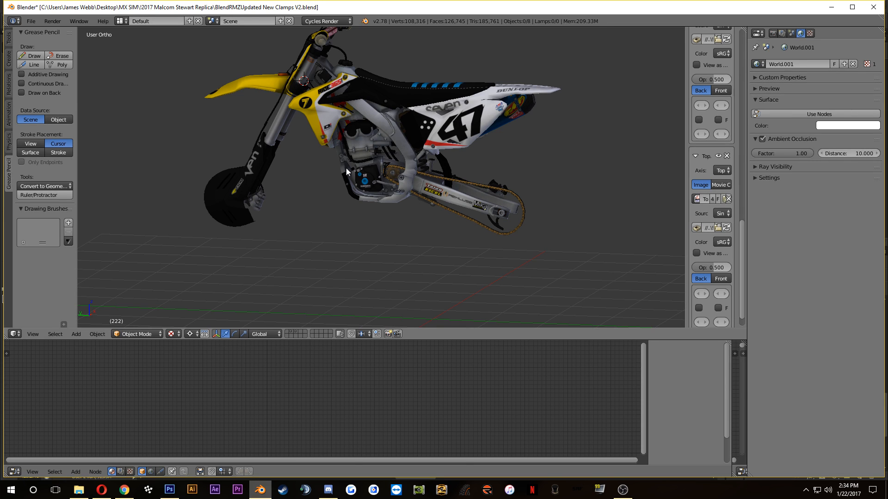
Step: Check the Hinson logo on the model's ignition cover, switch to Photoshop, nudge the H 3 pixels left, and save the PSD
{"action": "scroll", "coordinate": [442, 141], "scroll_direction": "up", "scroll_amount": 4}
{"action": "left_click_drag", "start_coordinate": [443, 141], "coordinate": [371, 208]}
{"action": "scroll", "coordinate": [444, 245], "scroll_direction": "down", "scroll_amount": 3}
{"action": "scroll", "coordinate": [442, 232], "scroll_direction": "up", "scroll_amount": 4}
{"action": "scroll", "coordinate": [357, 252], "scroll_direction": "up", "scroll_amount": 5}
{"action": "left_click_drag", "start_coordinate": [350, 305], "coordinate": [415, 170]}
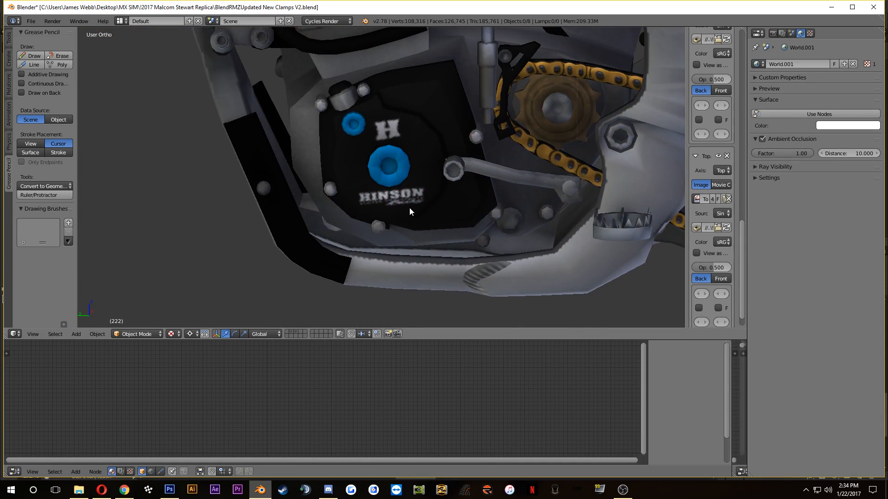
{"action": "left_click", "coordinate": [169, 490]}
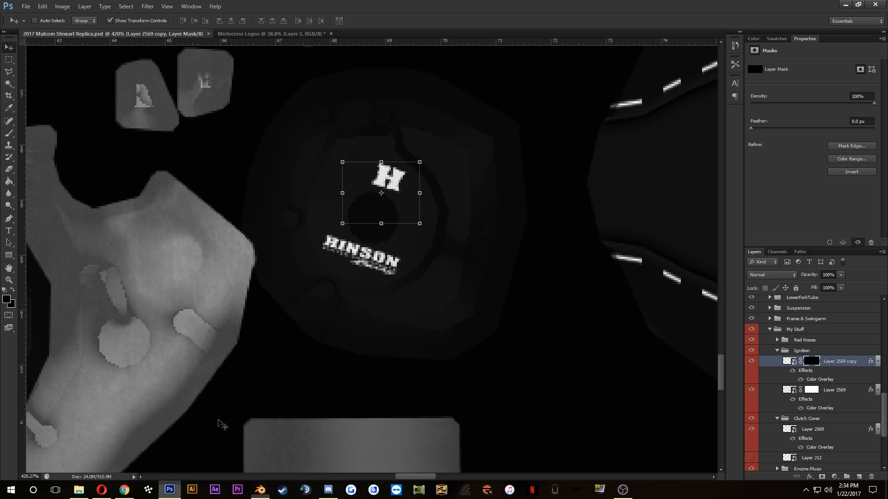
{"action": "key", "text": "Left"}
{"action": "key", "text": "Left"}
{"action": "key", "text": "Left"}
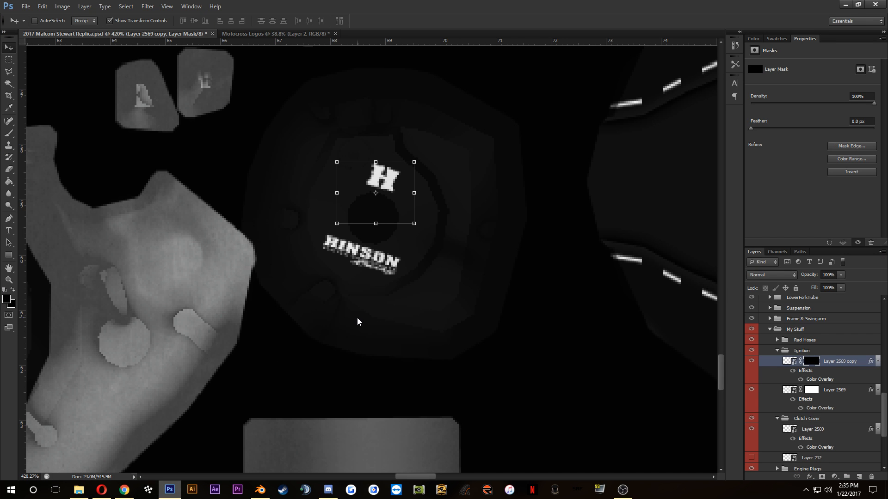
{"action": "key", "text": "ctrl+s"}
{"action": "scroll", "coordinate": [356, 319], "scroll_direction": "down", "scroll_amount": 5}
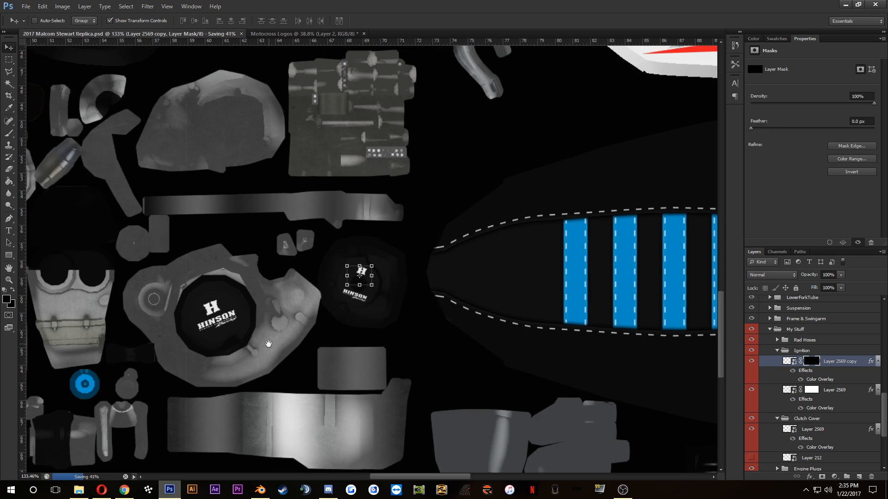
{"action": "left_click_drag", "start_coordinate": [268, 343], "coordinate": [462, 219]}
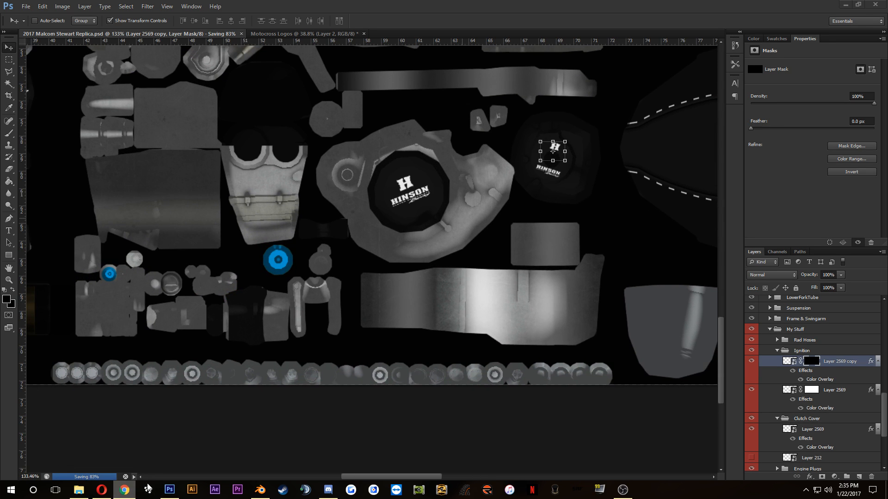
Step: Switch to Opera and examine the Hinson ignition cover page and the Vital MX photos of the bike and its engine
{"action": "left_click", "coordinate": [101, 489]}
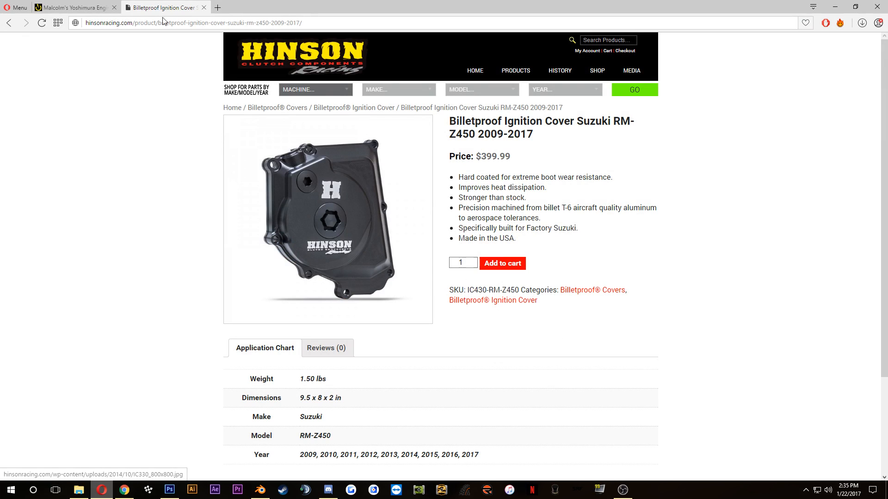
{"action": "left_click", "coordinate": [88, 8]}
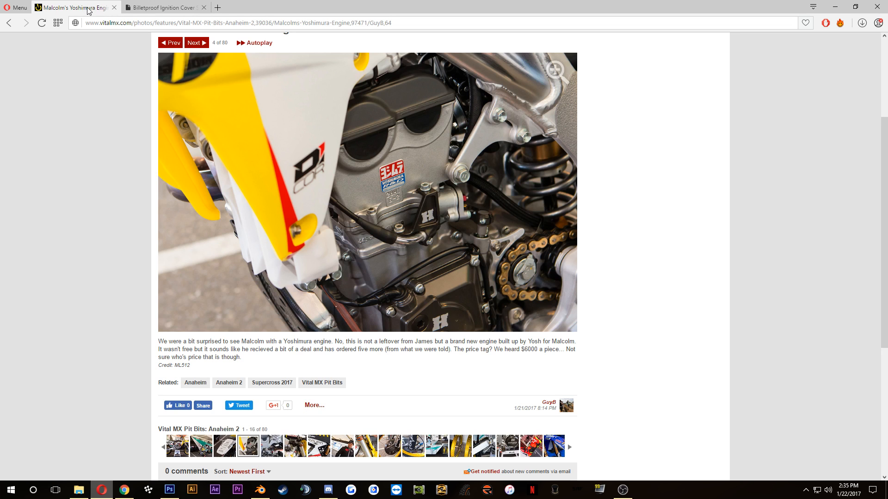
{"action": "scroll", "coordinate": [254, 315], "scroll_direction": "down", "scroll_amount": 3}
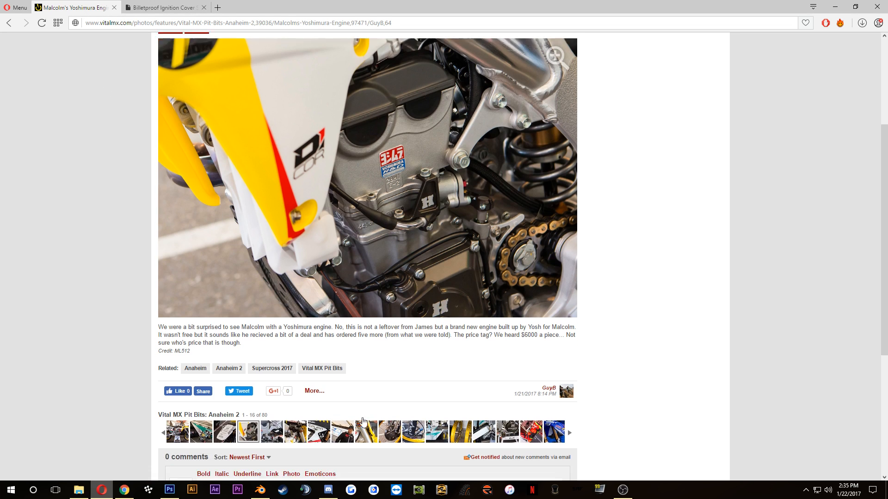
{"action": "left_click", "coordinate": [178, 308]}
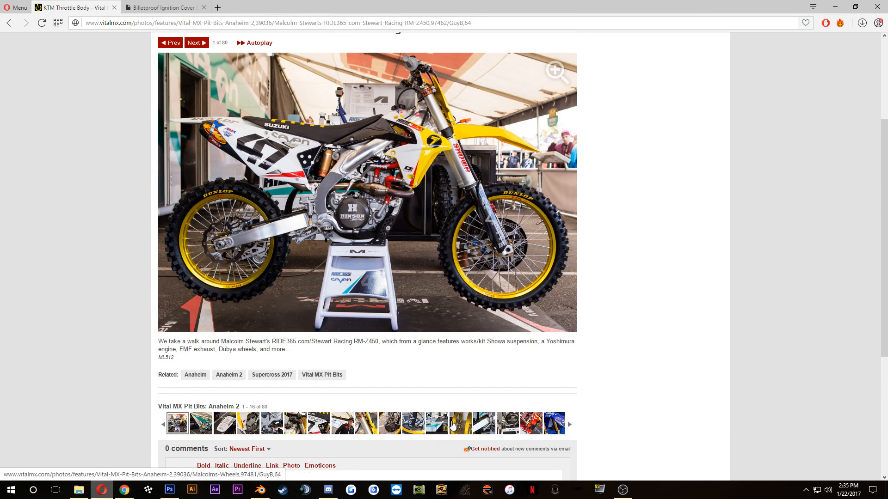
{"action": "left_click", "coordinate": [320, 426]}
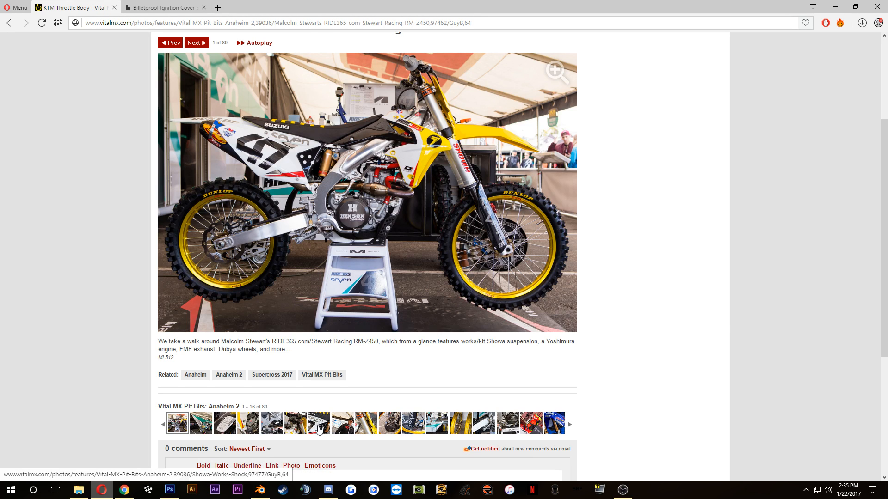
{"action": "left_click", "coordinate": [295, 417]}
{"action": "left_click", "coordinate": [272, 417]}
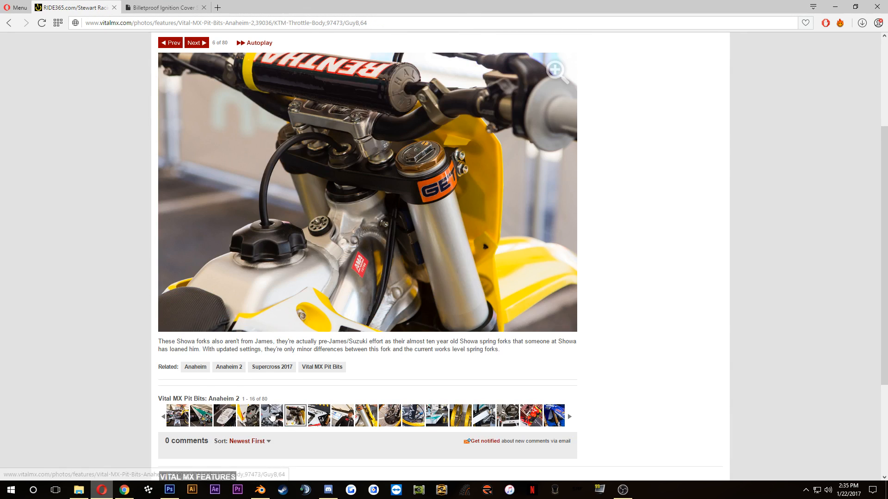
{"action": "key", "text": "Left"}
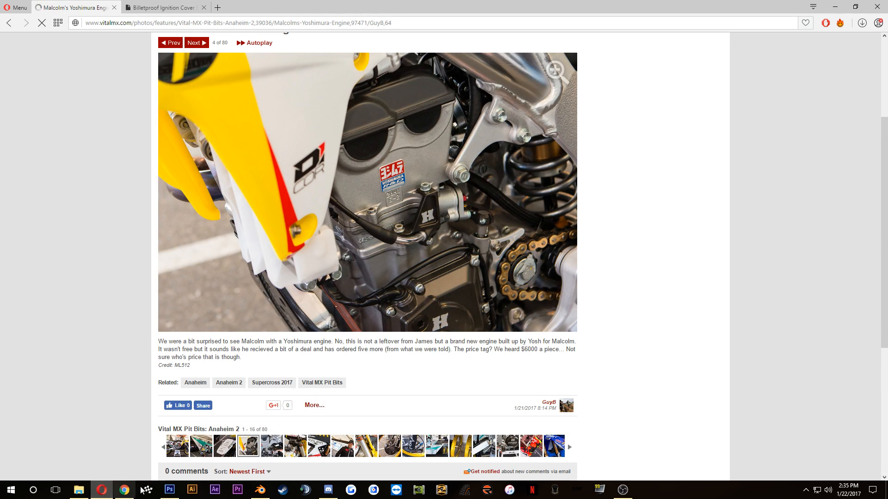
Step: Switch to Photoshop, collapse the Ignition and Clutch Cover groups, and toggle the visibility of Black Engine and My Stuff to check their contents
{"action": "left_click", "coordinate": [169, 490]}
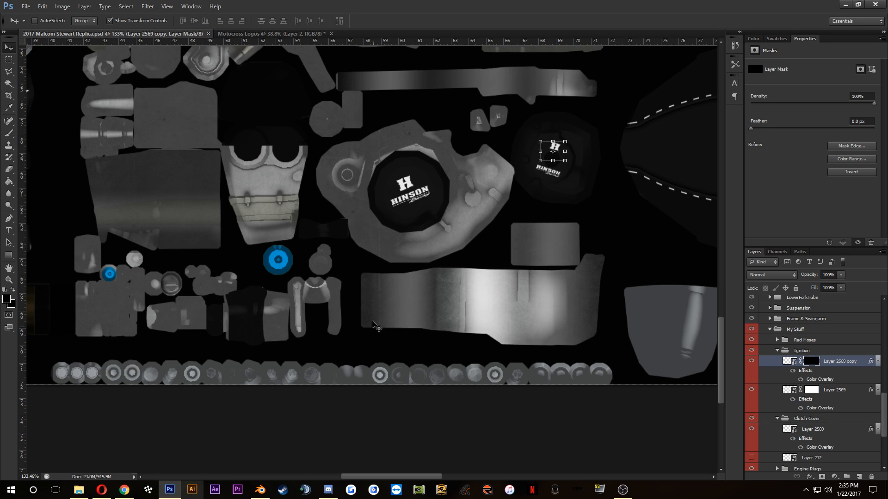
{"action": "left_click", "coordinate": [778, 350]}
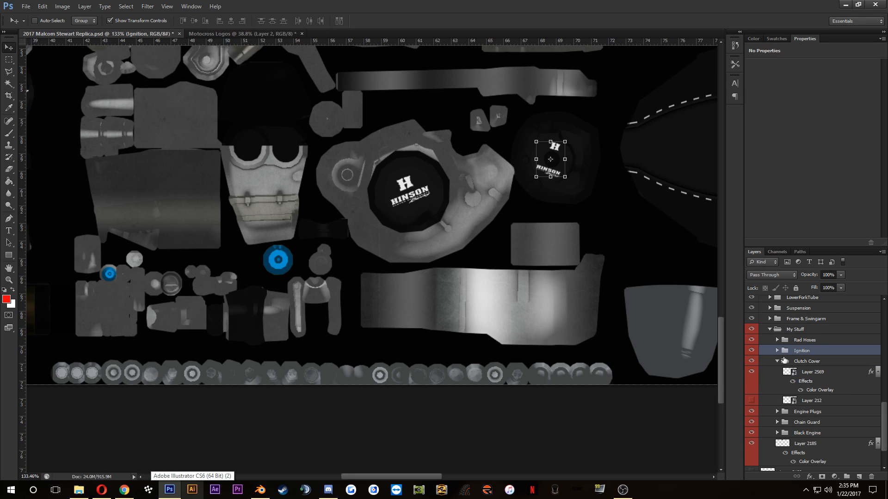
{"action": "left_click", "coordinate": [777, 362]}
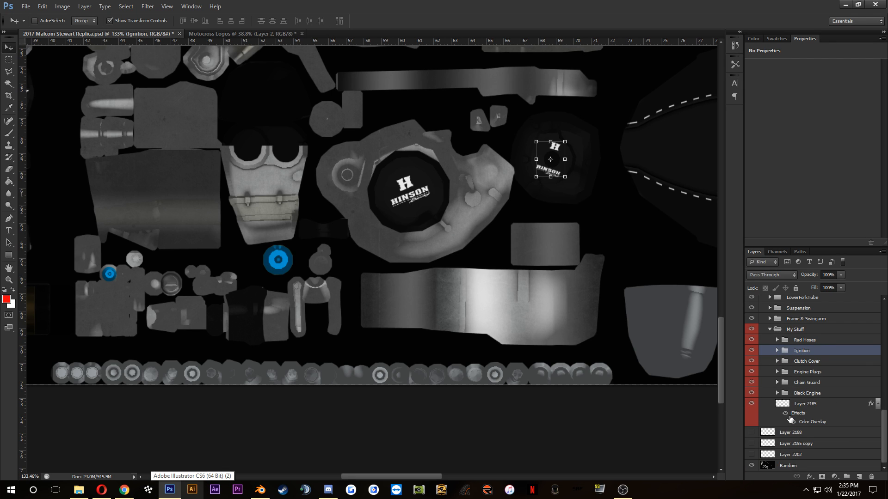
{"action": "left_click", "coordinate": [800, 407]}
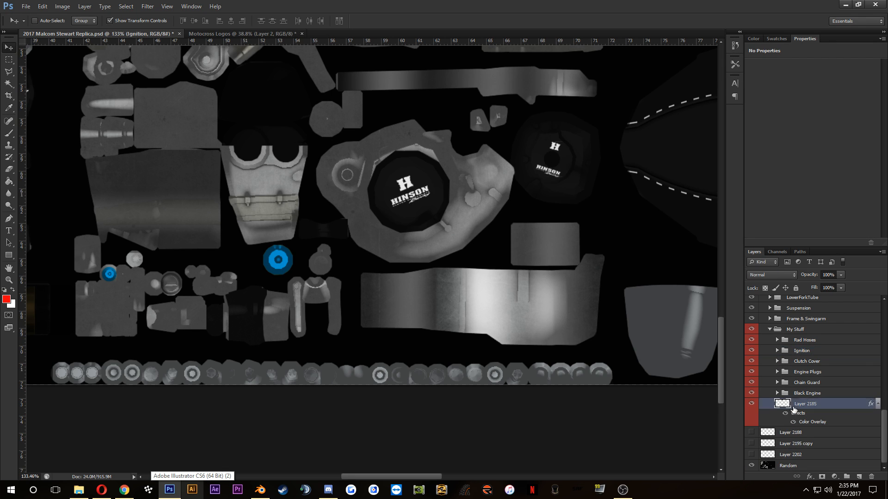
{"action": "left_click", "coordinate": [751, 393]}
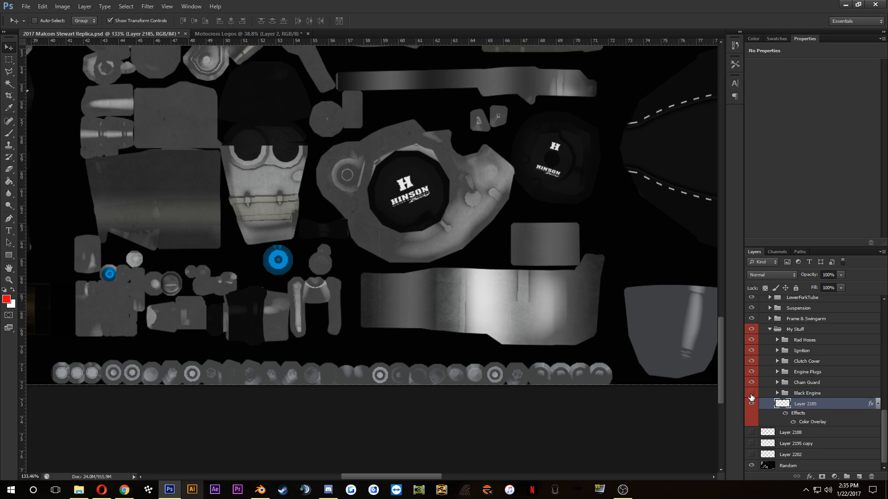
{"action": "left_click", "coordinate": [751, 394]}
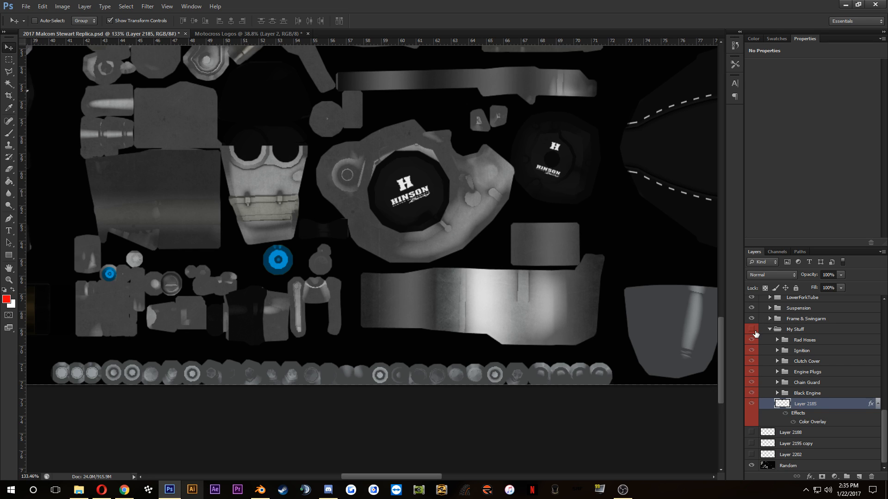
{"action": "left_click", "coordinate": [751, 329]}
Step: Give Layer 214 in the Engine Plugs group a Color Overlay of 131313 sampled from the clutch cover, and save the PSD
{"action": "left_click", "coordinate": [817, 375]}
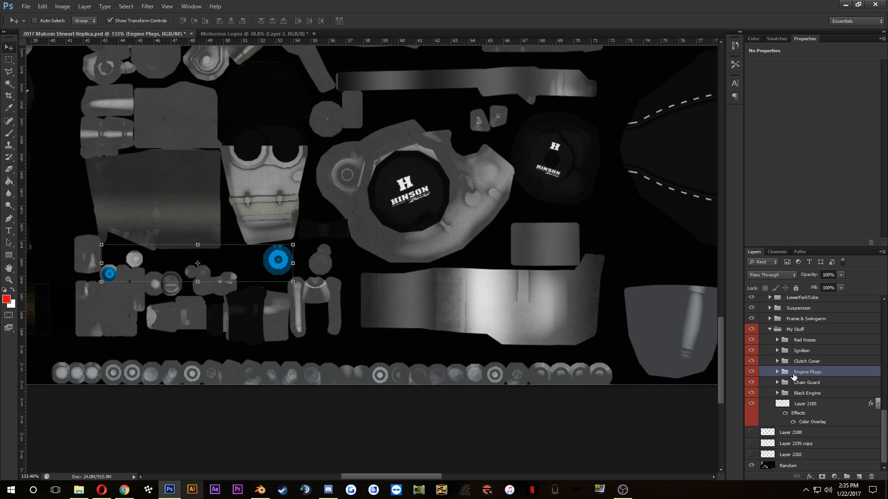
{"action": "left_click", "coordinate": [777, 372]}
{"action": "left_click", "coordinate": [778, 385]}
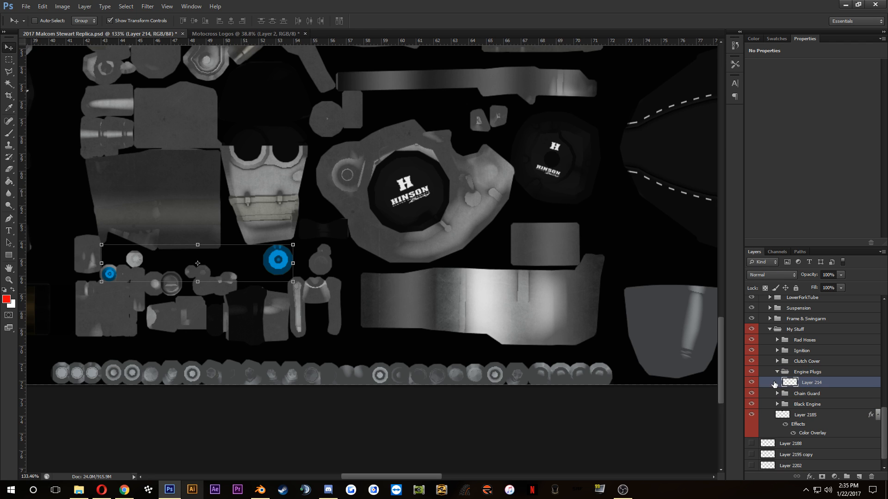
{"action": "left_click", "coordinate": [239, 361]}
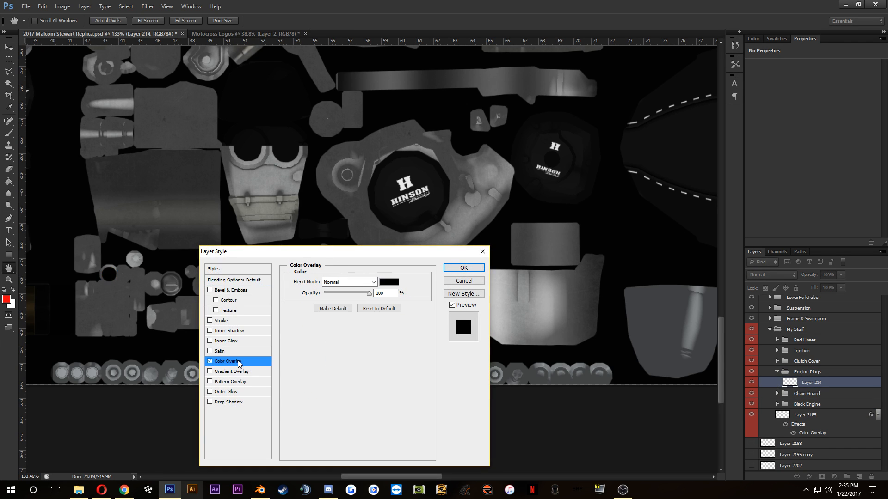
{"action": "left_click", "coordinate": [389, 282]}
{"action": "left_click", "coordinate": [417, 208]}
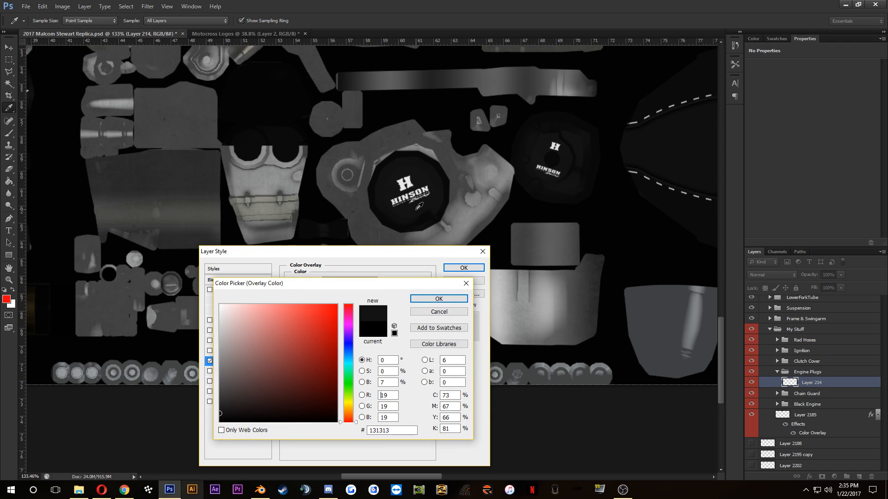
{"action": "left_click", "coordinate": [436, 298]}
{"action": "left_click", "coordinate": [462, 267]}
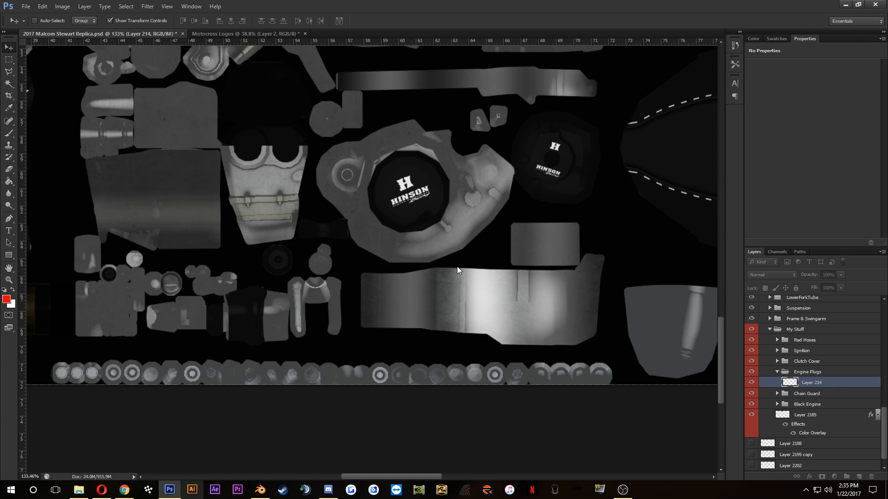
{"action": "key", "text": "ctrl+s"}
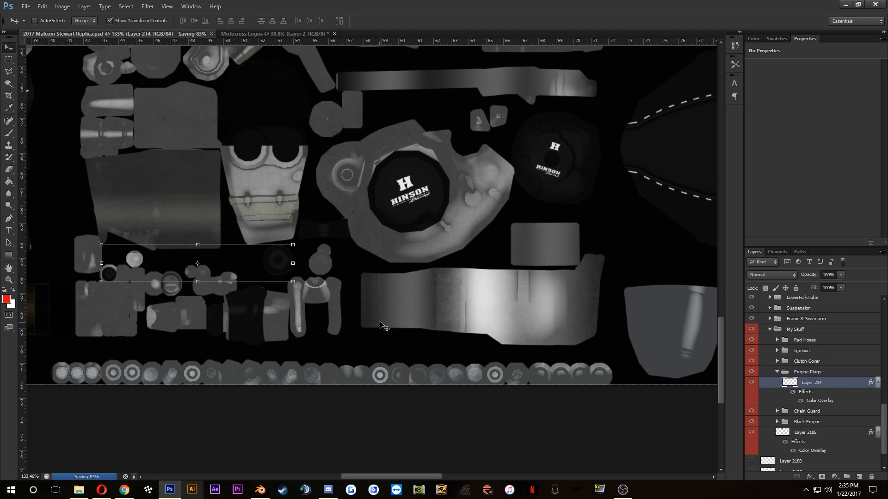
Step: Compare the engine area above the ignition cover in Blender with the Yoshimura engine reference photo in Opera
{"action": "left_click", "coordinate": [260, 489]}
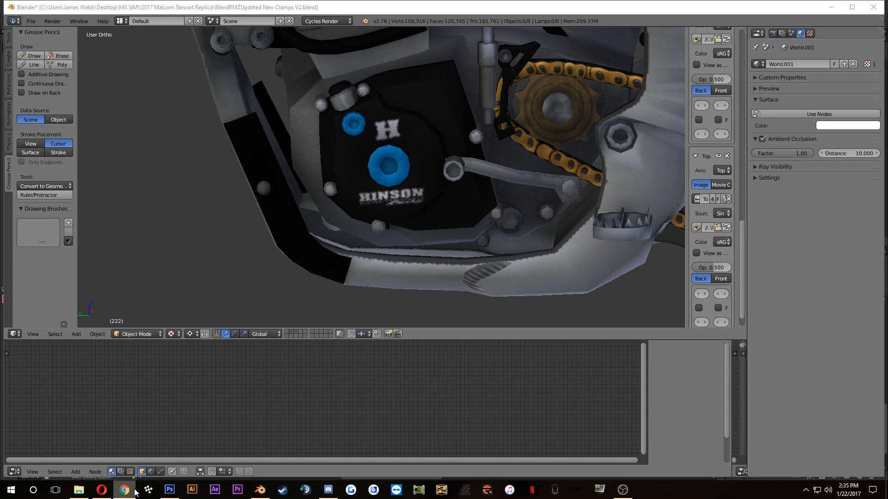
{"action": "left_click", "coordinate": [101, 490]}
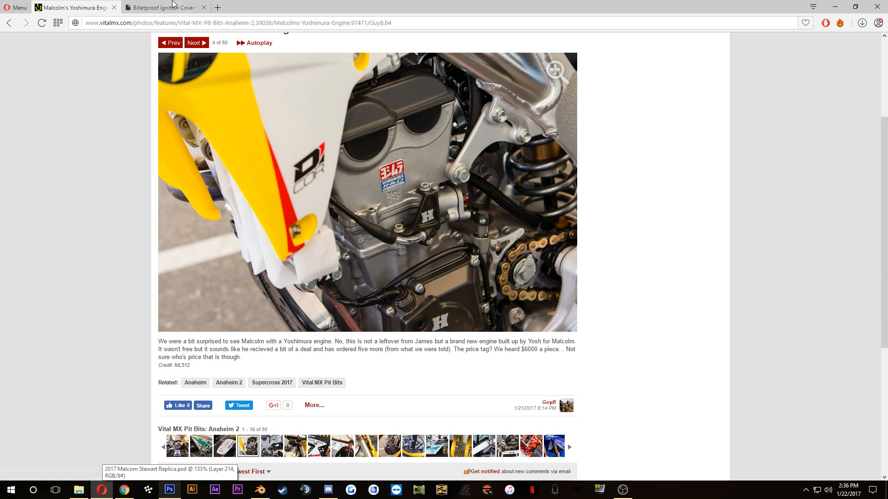
{"action": "left_click", "coordinate": [260, 490]}
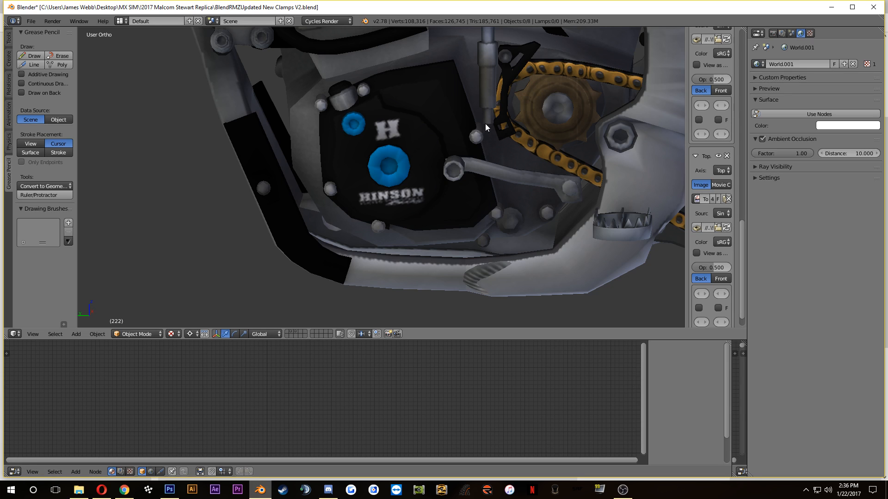
{"action": "left_click_drag", "start_coordinate": [485, 123], "coordinate": [448, 298]}
{"action": "left_click_drag", "start_coordinate": [433, 238], "coordinate": [357, 232]}
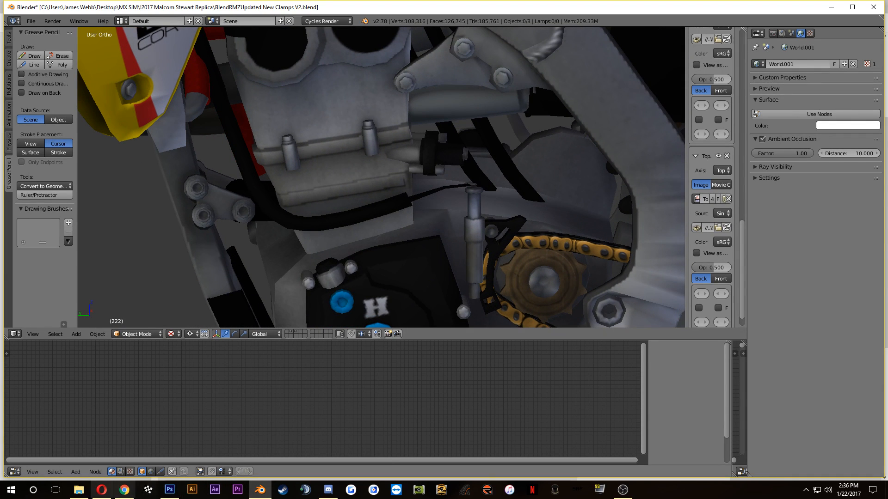
Step: Check the cylinder and engine head area in Blender against the Yoshimura engine photo in Opera
{"action": "left_click", "coordinate": [103, 491]}
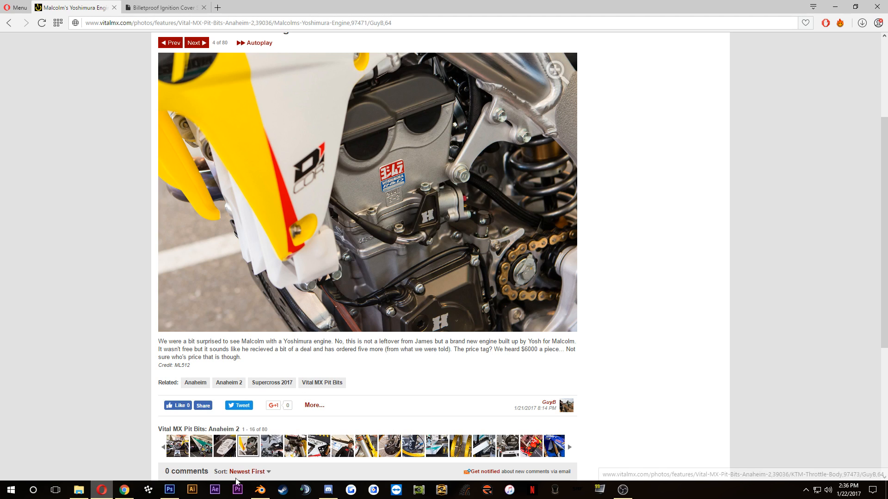
{"action": "left_click", "coordinate": [253, 494]}
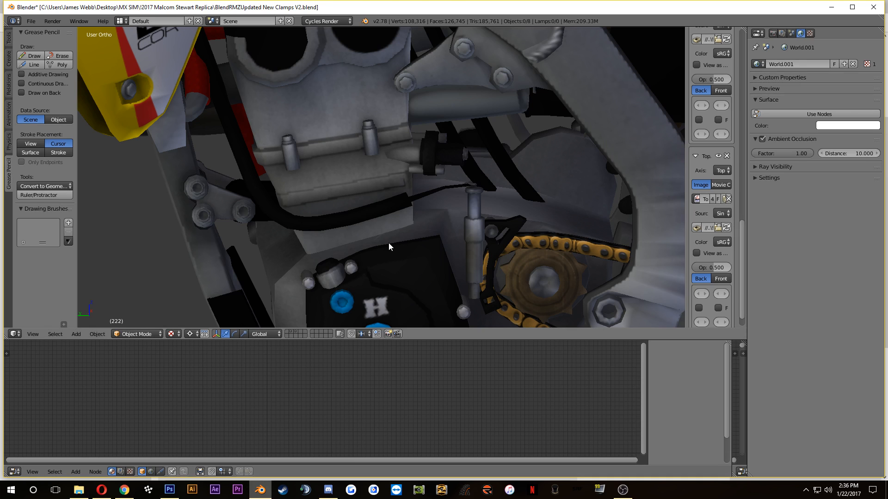
{"action": "left_click_drag", "start_coordinate": [367, 134], "coordinate": [387, 167]}
{"action": "left_click", "coordinate": [122, 493]}
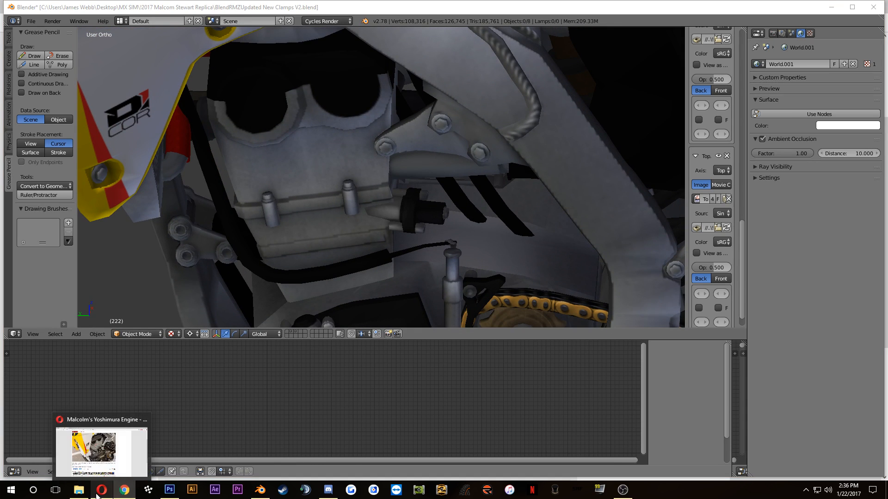
Step: Switch to Opera and search Google Images for "yoshimura r and d" in a new tab
{"action": "left_click", "coordinate": [102, 490]}
{"action": "left_click", "coordinate": [217, 8]}
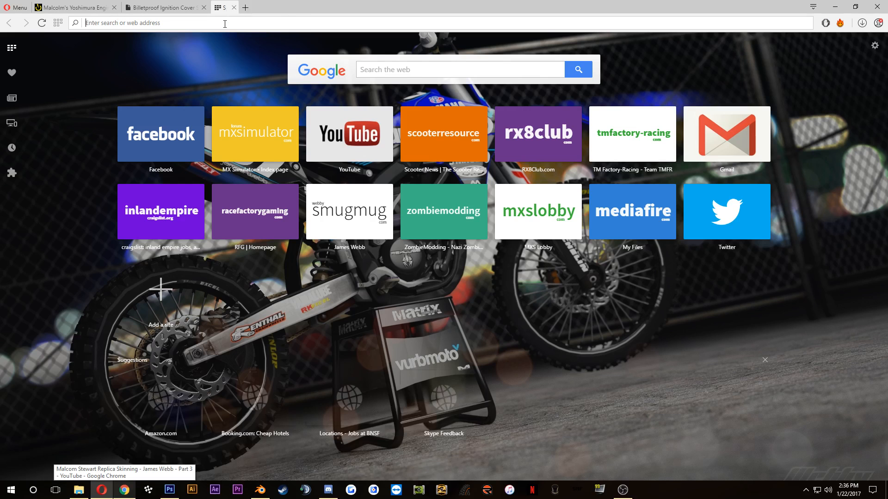
{"action": "type", "text": "yoshi"}
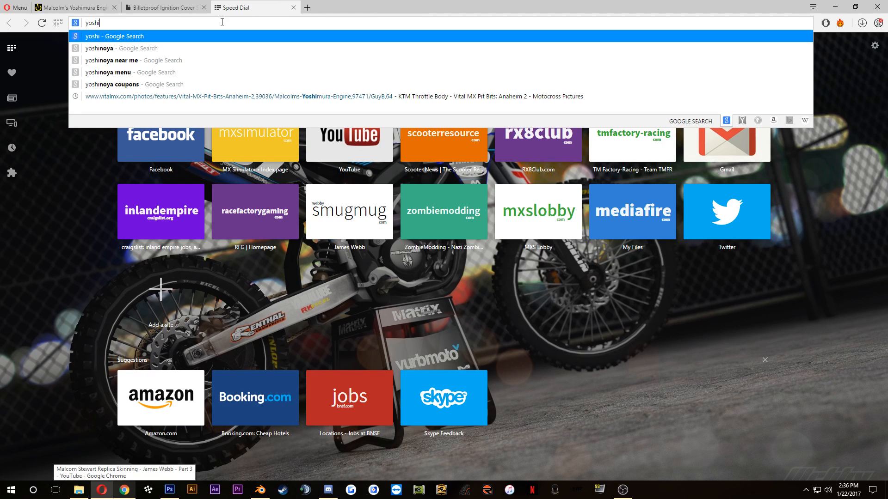
{"action": "type", "text": "mura "}
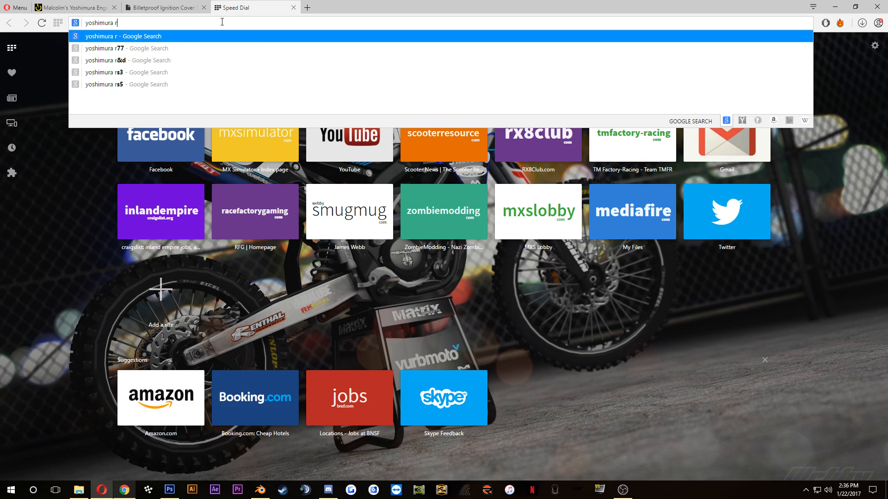
{"action": "type", "text": "r"}
{"action": "type", "text": " and d"}
{"action": "key", "text": "Return"}
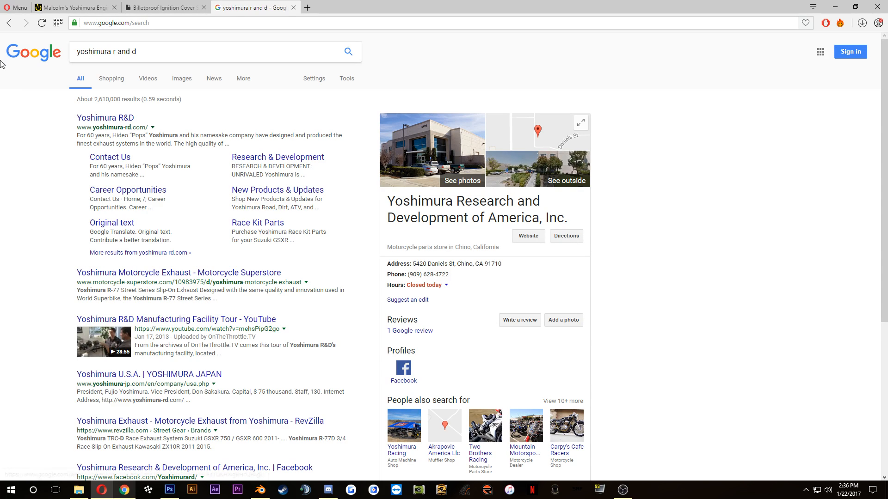
{"action": "left_click", "coordinate": [185, 78]}
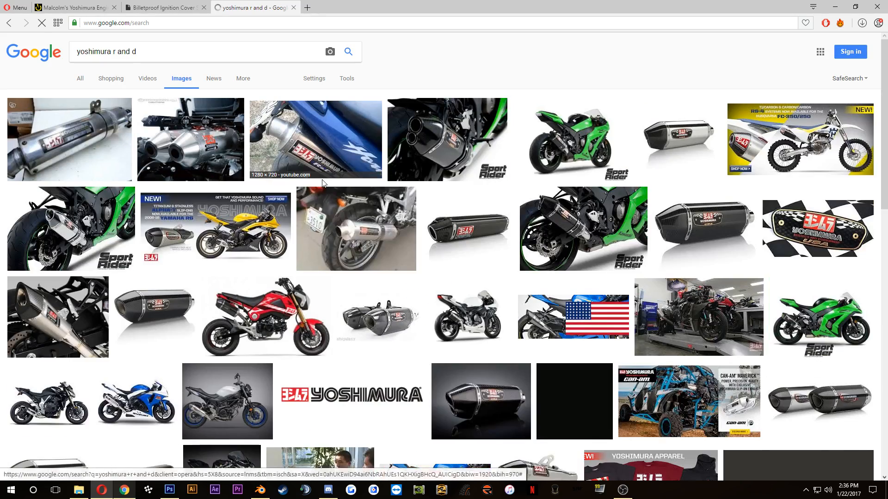
Step: Look through the image results and refine the search to "yoshimura r and d logo"
{"action": "scroll", "coordinate": [296, 185], "scroll_direction": "down", "scroll_amount": 3}
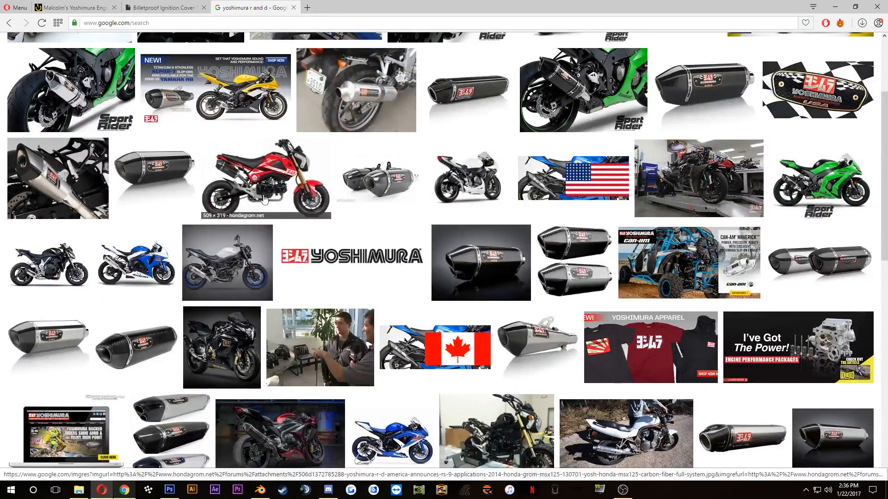
{"action": "scroll", "coordinate": [302, 190], "scroll_direction": "down", "scroll_amount": 5}
{"action": "scroll", "coordinate": [314, 215], "scroll_direction": "down", "scroll_amount": 7}
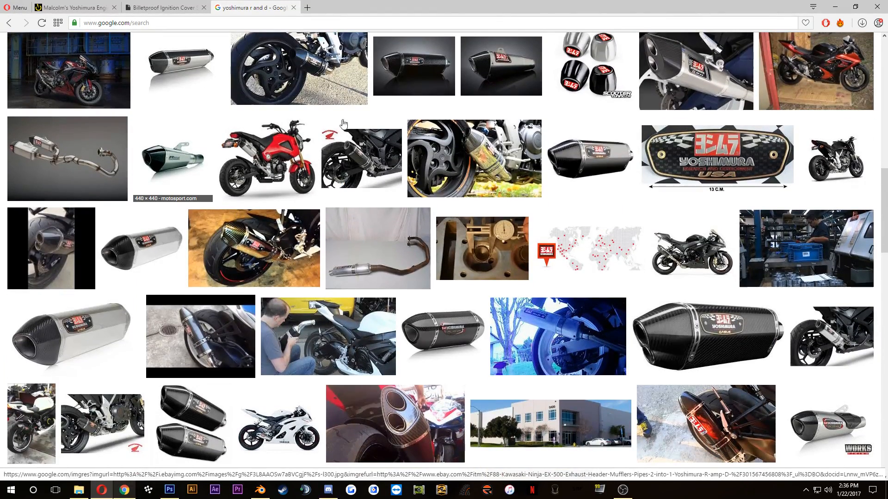
{"action": "scroll", "coordinate": [304, 115], "scroll_direction": "up", "scroll_amount": 15}
{"action": "left_click", "coordinate": [160, 51]}
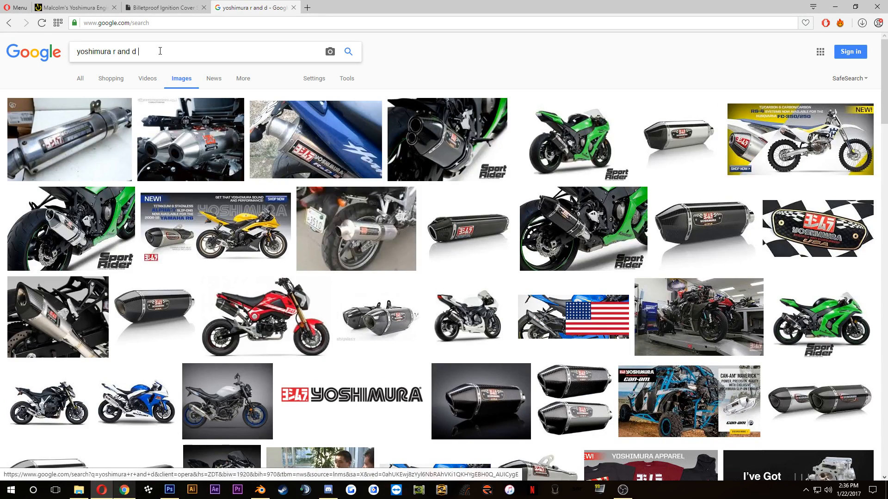
{"action": "key", "text": "Return"}
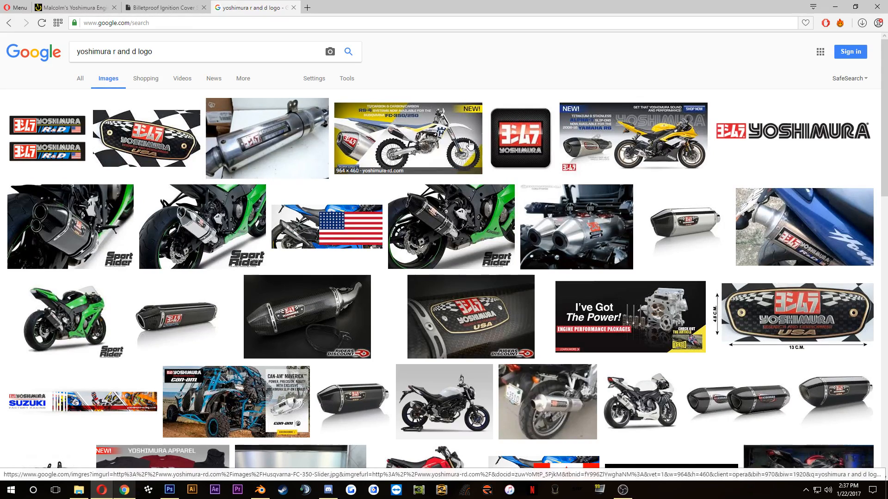
Step: Browse the logo results and open the preview of the eBay pair of YOSHIMURA R&D stickers
{"action": "scroll", "coordinate": [443, 159], "scroll_direction": "down", "scroll_amount": 3}
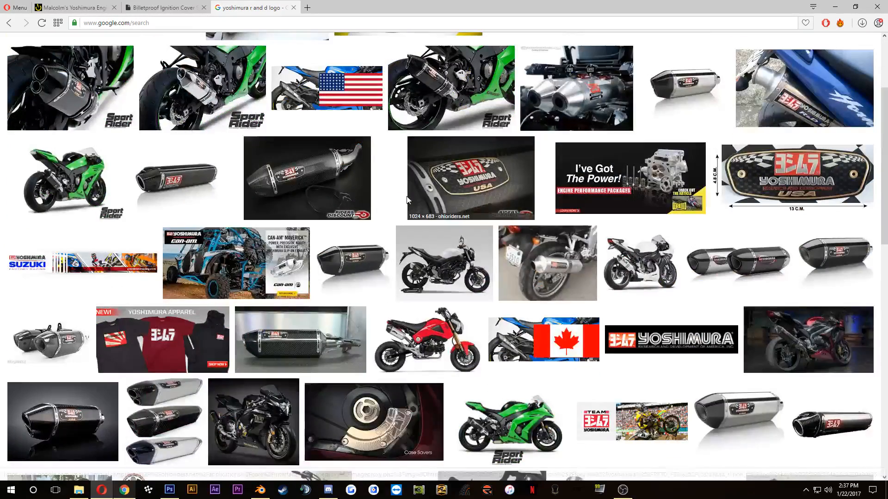
{"action": "scroll", "coordinate": [105, 133], "scroll_direction": "up", "scroll_amount": 3}
{"action": "left_click", "coordinate": [55, 135]}
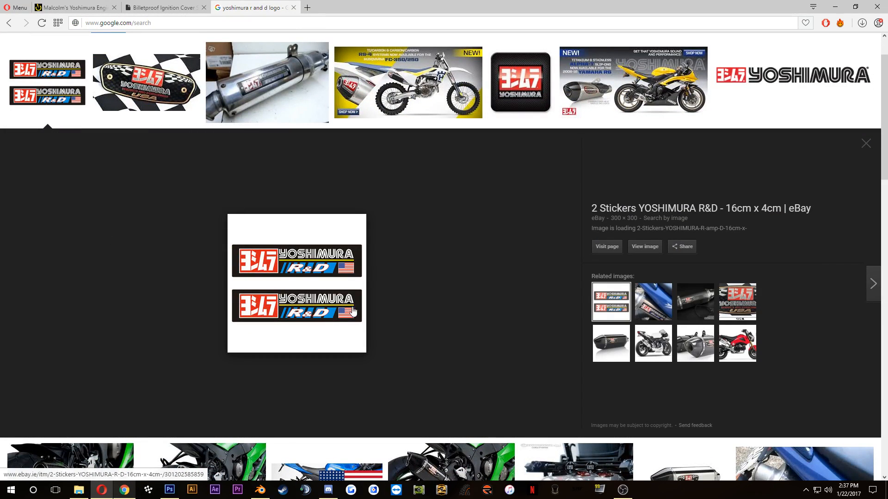
Step: Compare the R&D sticker preview with the sticker in the Vital MX engine photo, closing the Billetproof Ignition Cover page
{"action": "left_click", "coordinate": [100, 4]}
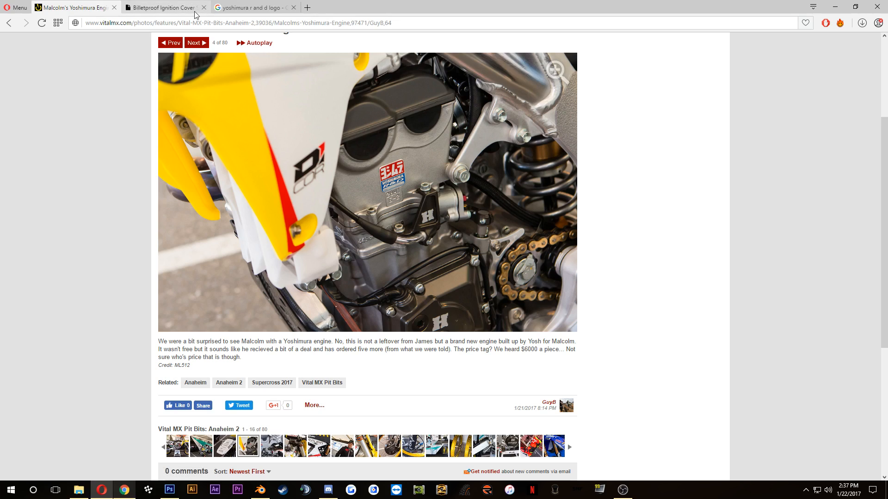
{"action": "left_click", "coordinate": [204, 8]}
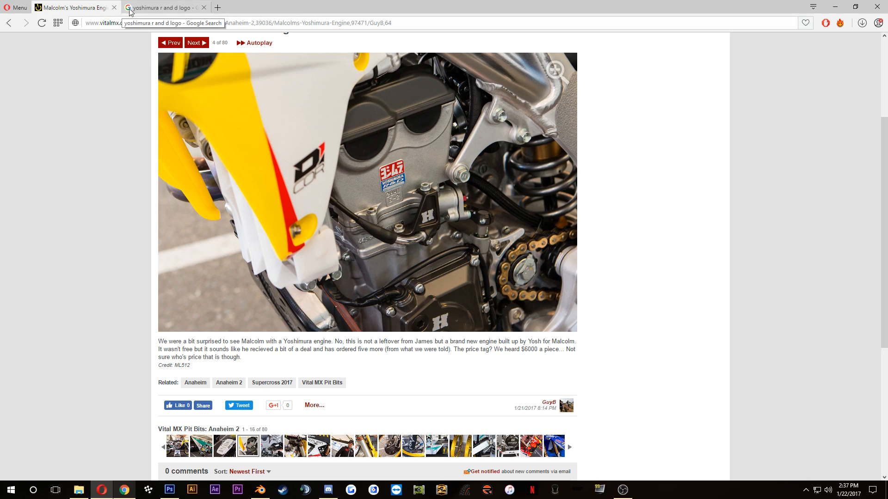
{"action": "left_click", "coordinate": [163, 6]}
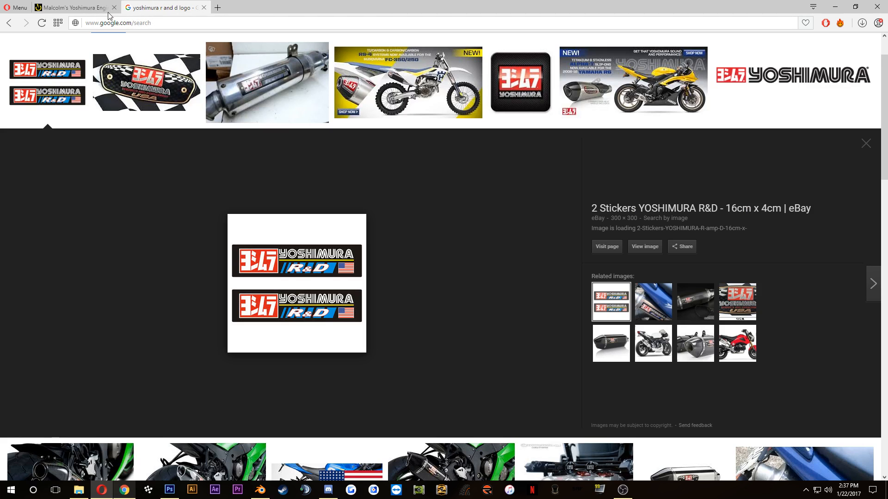
{"action": "left_click", "coordinate": [44, 10]}
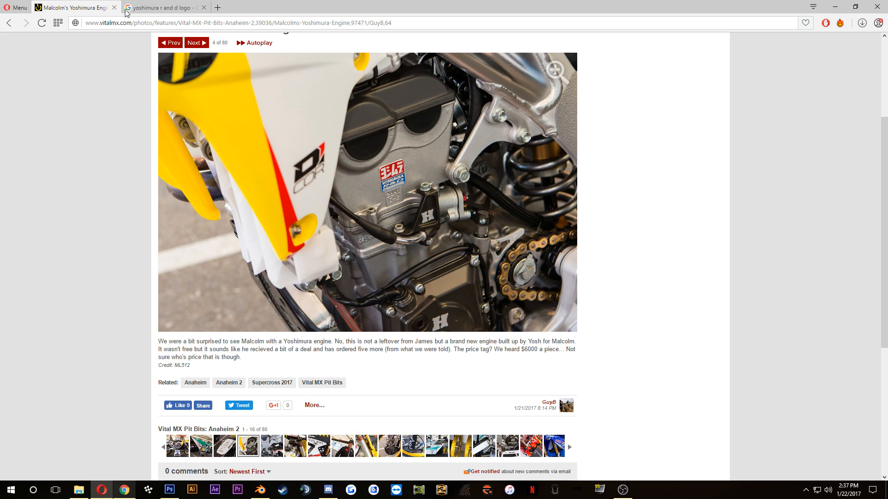
{"action": "left_click", "coordinate": [152, 7]}
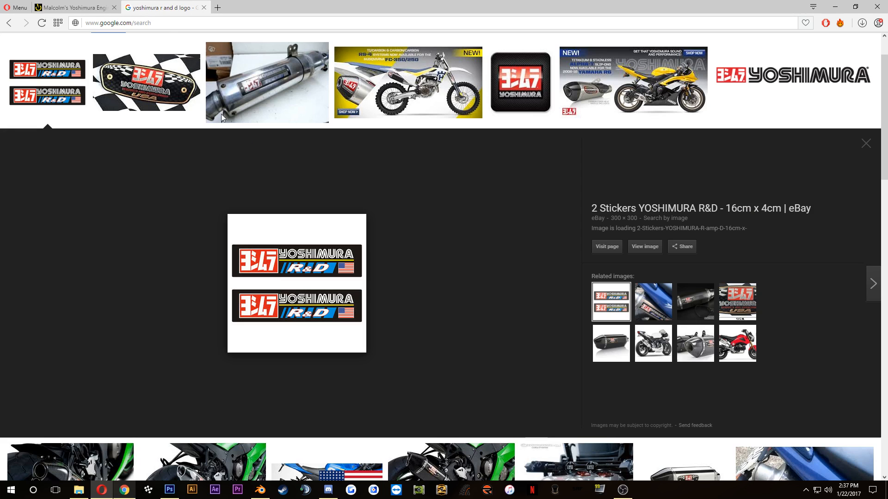
Step: Change the image search to "yoshimura logo"
{"action": "scroll", "coordinate": [193, 101], "scroll_direction": "up", "scroll_amount": 2}
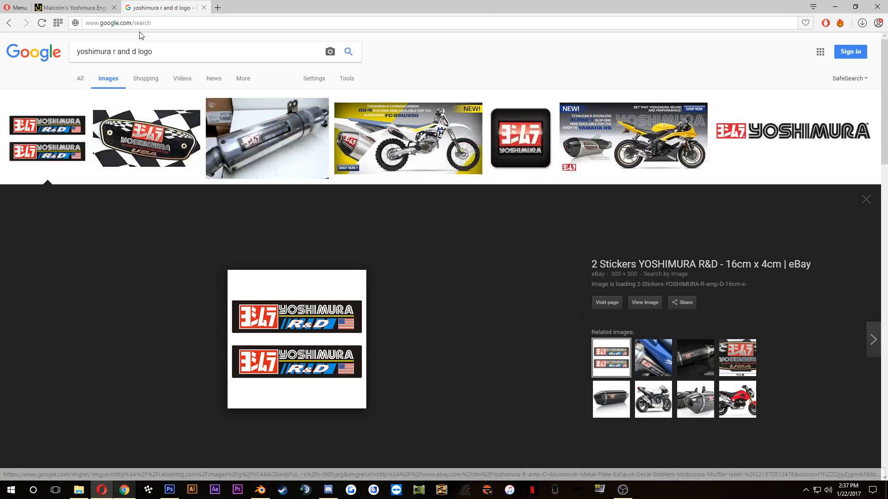
{"action": "left_click_drag", "start_coordinate": [162, 54], "coordinate": [102, 55]}
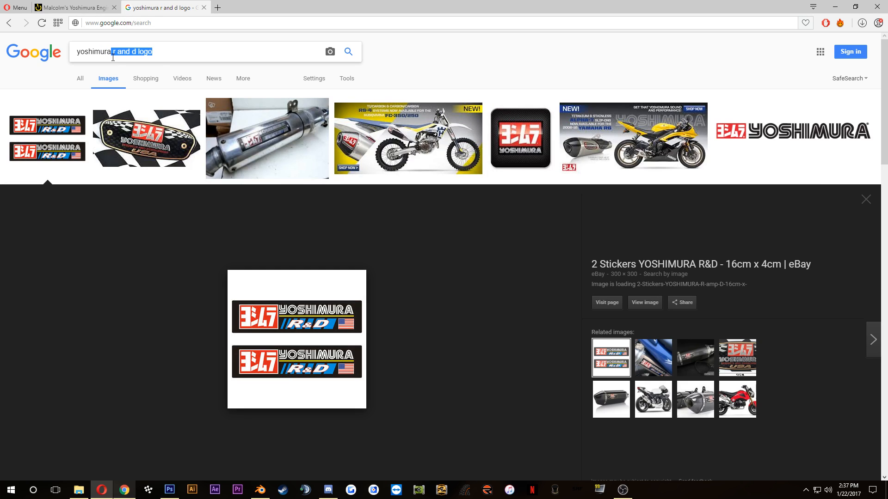
{"action": "type", "text": "logo"}
{"action": "key", "text": "Return"}
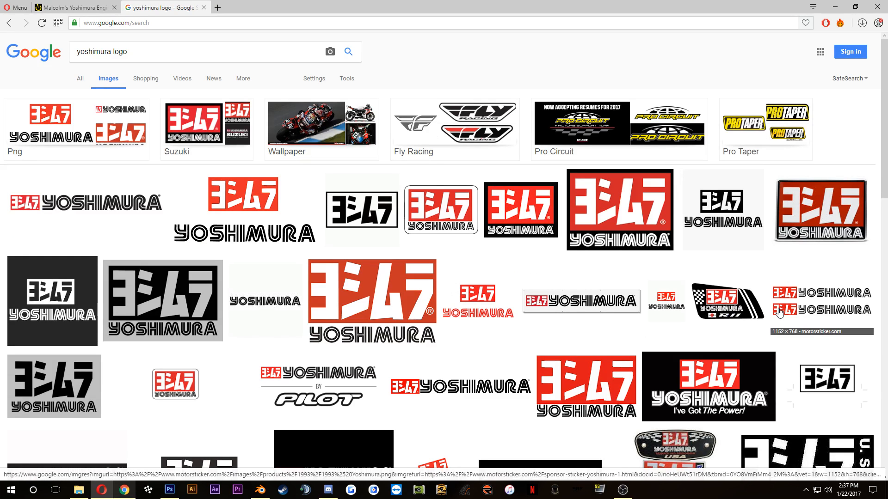
Step: Examine the Yoshimura logo image results for a version matching the sticker on the engine cylinder
{"action": "scroll", "coordinate": [830, 332], "scroll_direction": "down", "scroll_amount": 1}
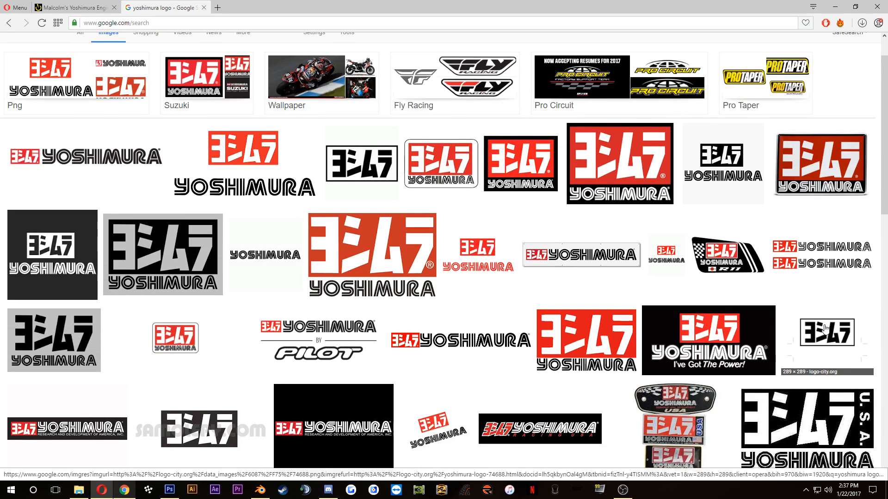
{"action": "scroll", "coordinate": [491, 191], "scroll_direction": "down", "scroll_amount": 3}
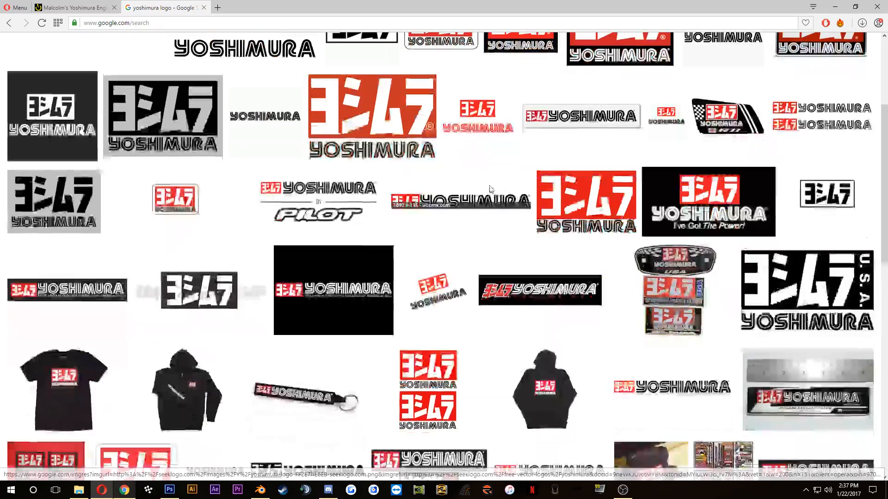
{"action": "scroll", "coordinate": [715, 329], "scroll_direction": "down", "scroll_amount": 2}
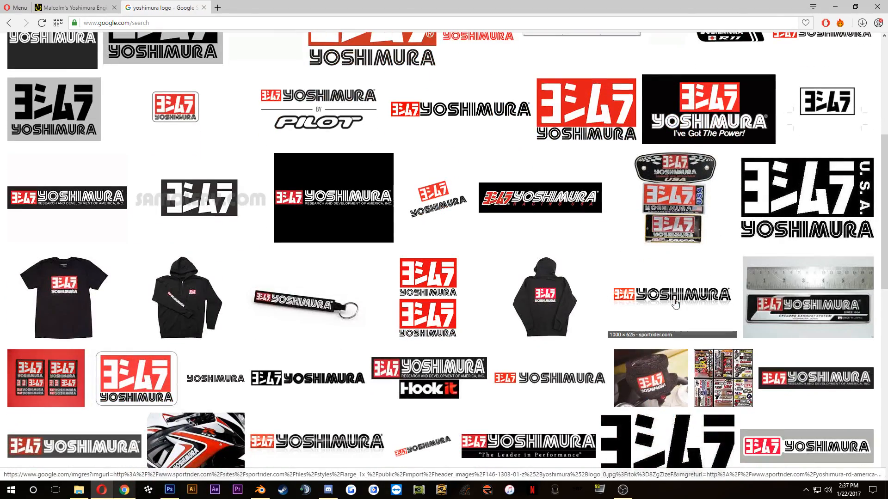
{"action": "scroll", "coordinate": [675, 303], "scroll_direction": "down", "scroll_amount": 3}
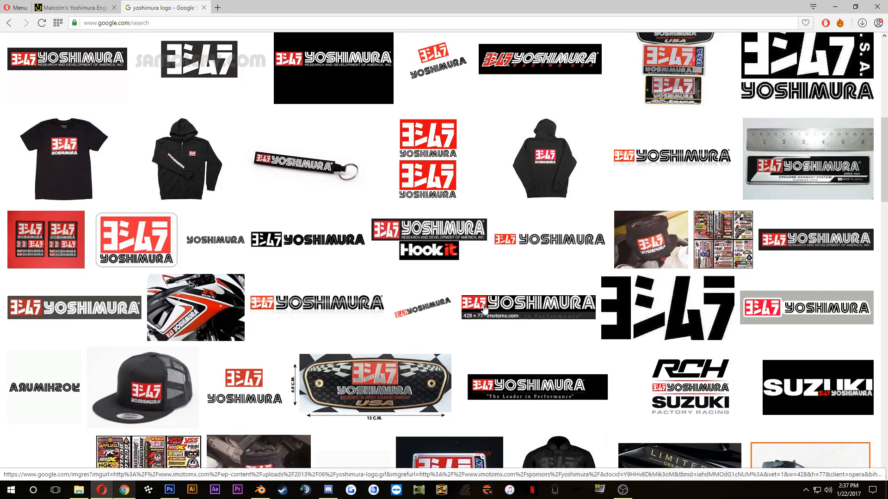
{"action": "scroll", "coordinate": [484, 309], "scroll_direction": "down", "scroll_amount": 1}
{"action": "scroll", "coordinate": [484, 309], "scroll_direction": "down", "scroll_amount": 1}
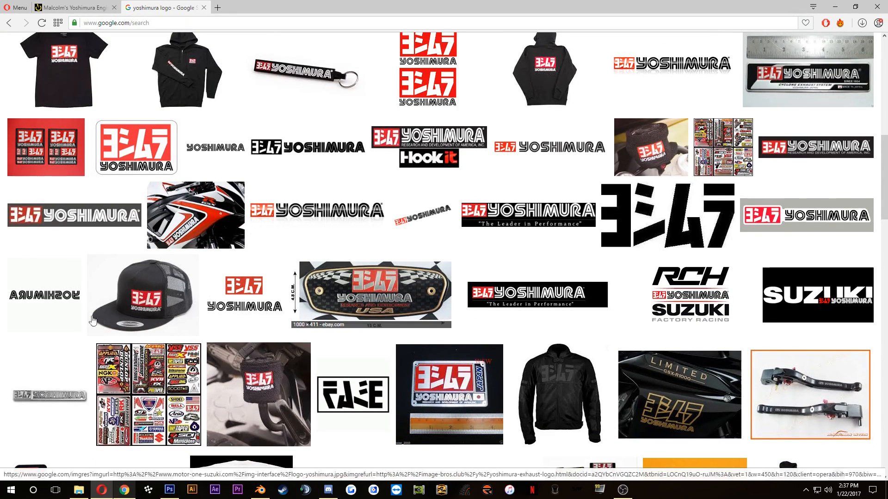
{"action": "scroll", "coordinate": [92, 320], "scroll_direction": "down", "scroll_amount": 6}
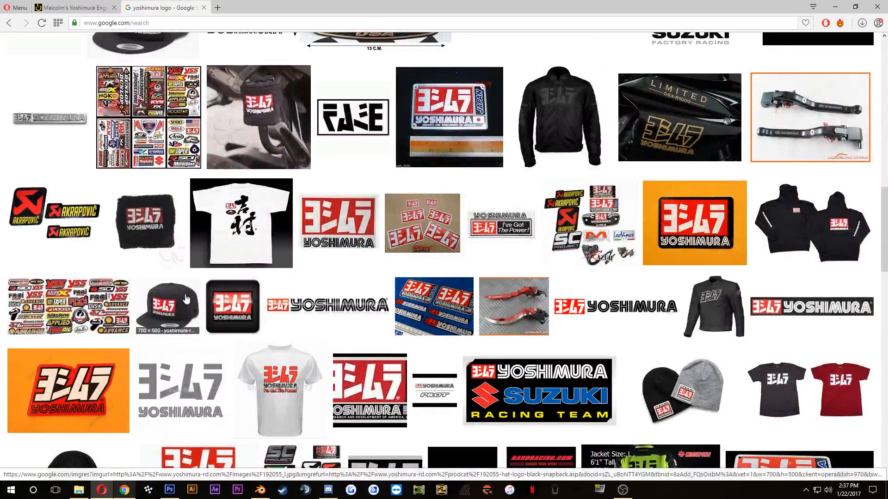
{"action": "scroll", "coordinate": [187, 299], "scroll_direction": "down", "scroll_amount": 1}
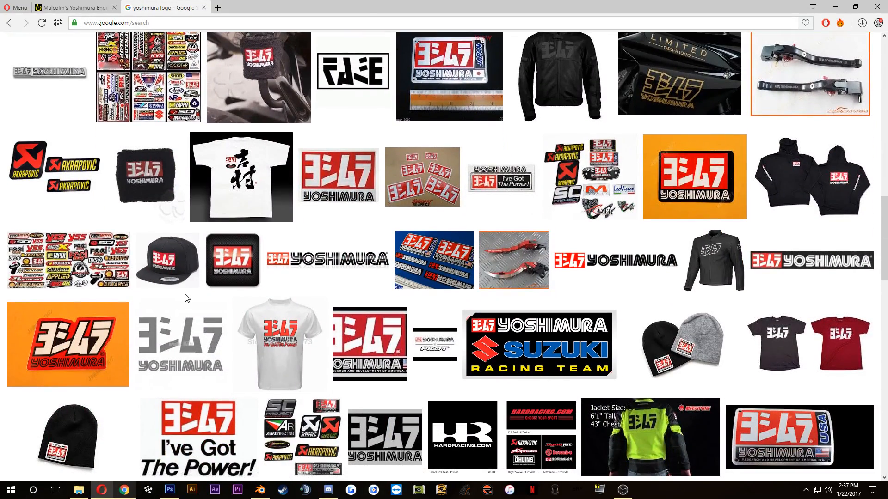
{"action": "scroll", "coordinate": [187, 300], "scroll_direction": "down", "scroll_amount": 5}
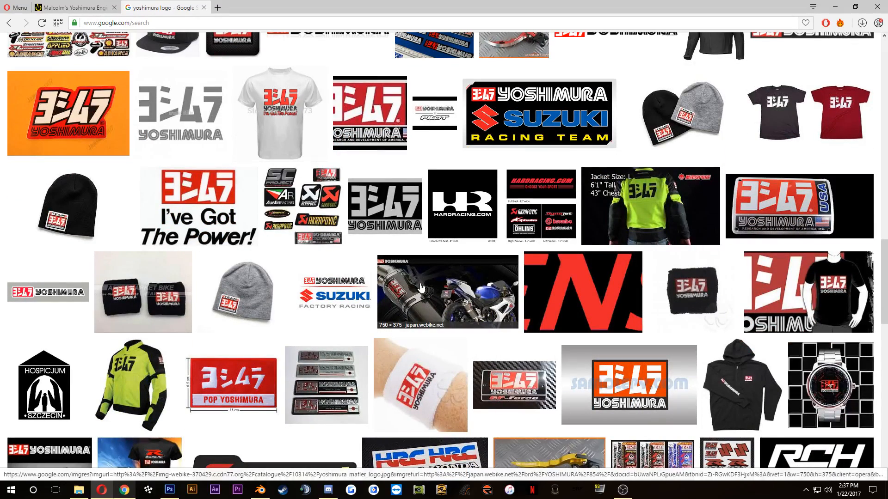
{"action": "scroll", "coordinate": [421, 287], "scroll_direction": "down", "scroll_amount": 1}
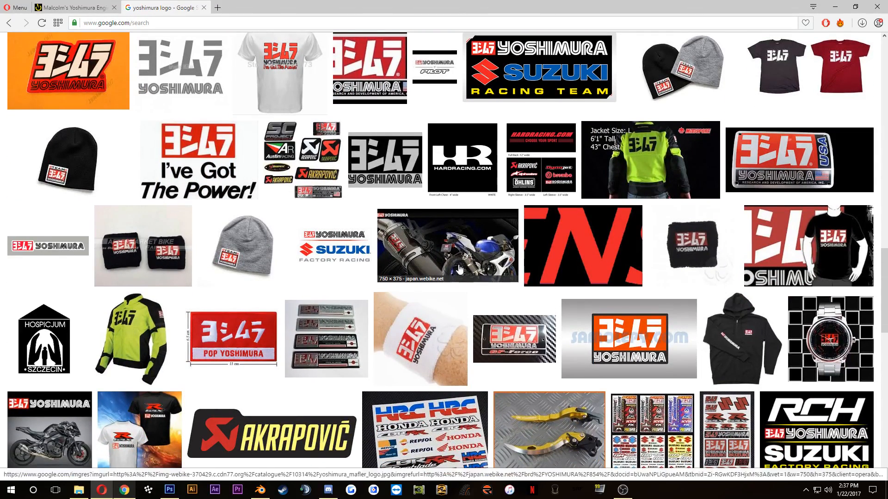
{"action": "scroll", "coordinate": [459, 269], "scroll_direction": "down", "scroll_amount": 3}
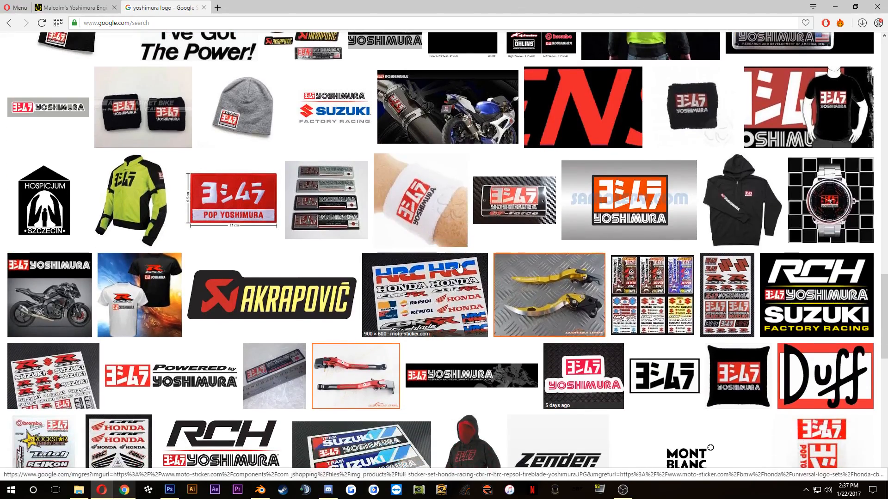
{"action": "scroll", "coordinate": [460, 267], "scroll_direction": "down", "scroll_amount": 1}
{"action": "scroll", "coordinate": [346, 250], "scroll_direction": "down", "scroll_amount": 4}
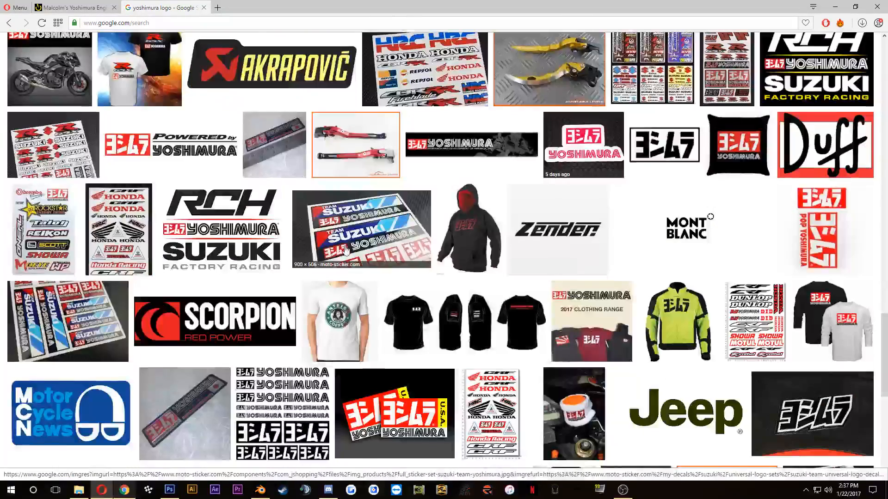
Step: Change the image search to "yoshimura engine sticker"
{"action": "scroll", "coordinate": [346, 250], "scroll_direction": "up", "scroll_amount": 15}
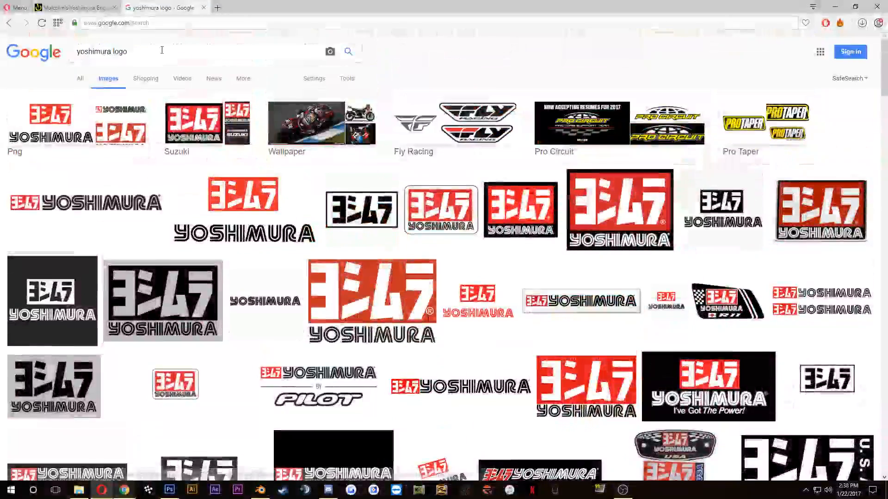
{"action": "left_click_drag", "start_coordinate": [161, 50], "coordinate": [112, 53]}
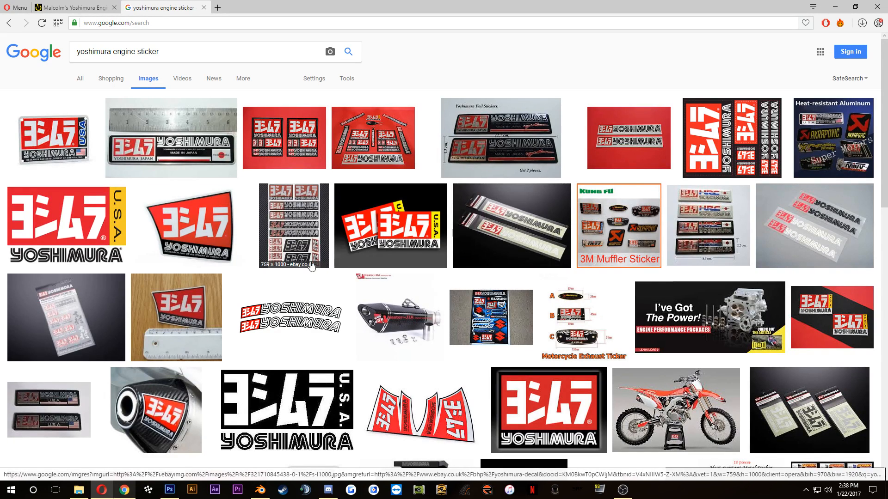
Step: Examine the image results for a Yoshimura engine sticker that matches the one on the reference engine
{"action": "scroll", "coordinate": [312, 260], "scroll_direction": "down", "scroll_amount": 2}
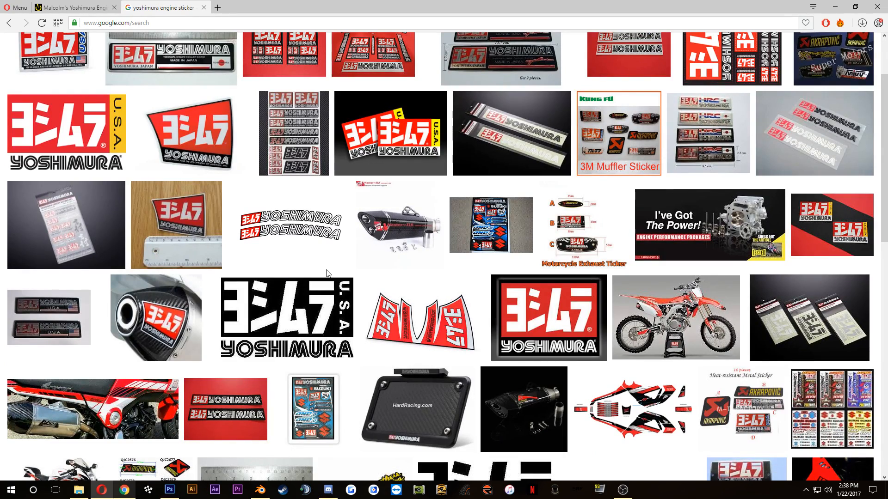
{"action": "scroll", "coordinate": [326, 273], "scroll_direction": "down", "scroll_amount": 3}
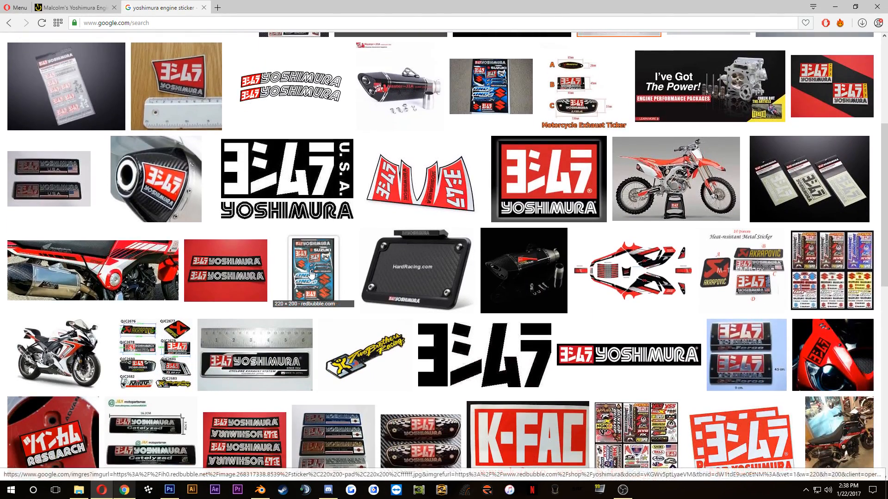
{"action": "scroll", "coordinate": [306, 275], "scroll_direction": "down", "scroll_amount": 2}
{"action": "scroll", "coordinate": [306, 275], "scroll_direction": "down", "scroll_amount": 2}
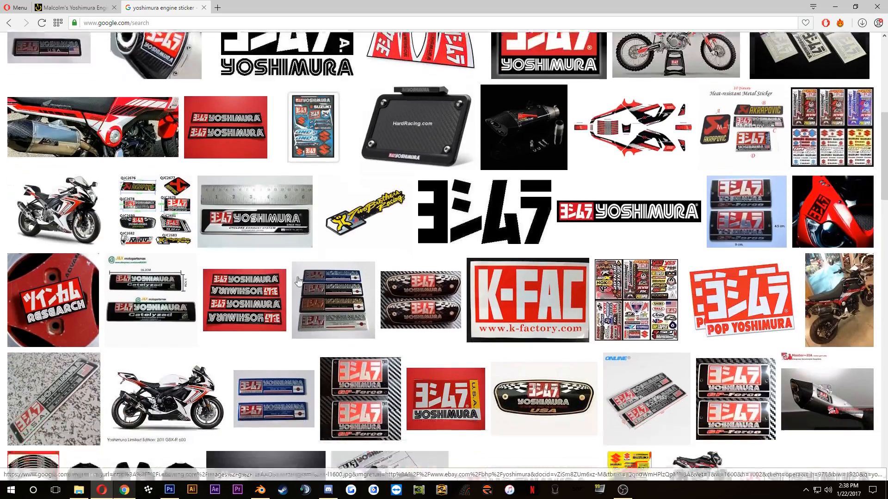
{"action": "scroll", "coordinate": [297, 280], "scroll_direction": "down", "scroll_amount": 1}
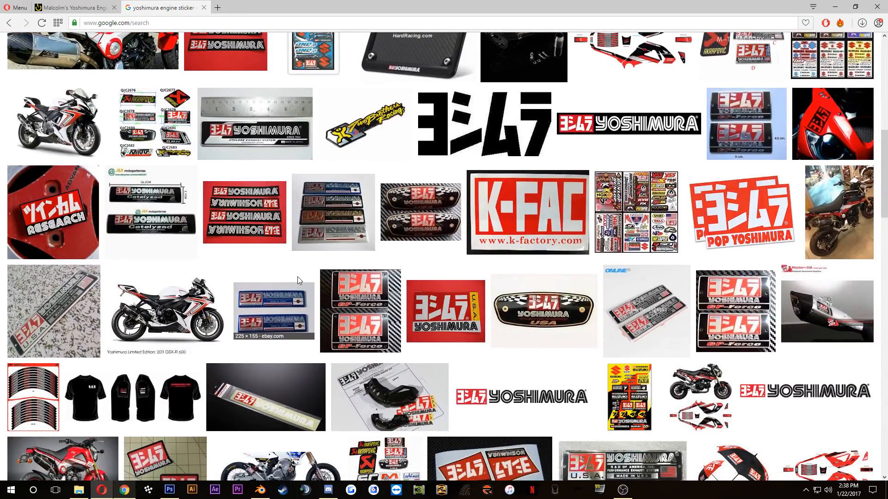
{"action": "scroll", "coordinate": [298, 277], "scroll_direction": "down", "scroll_amount": 1}
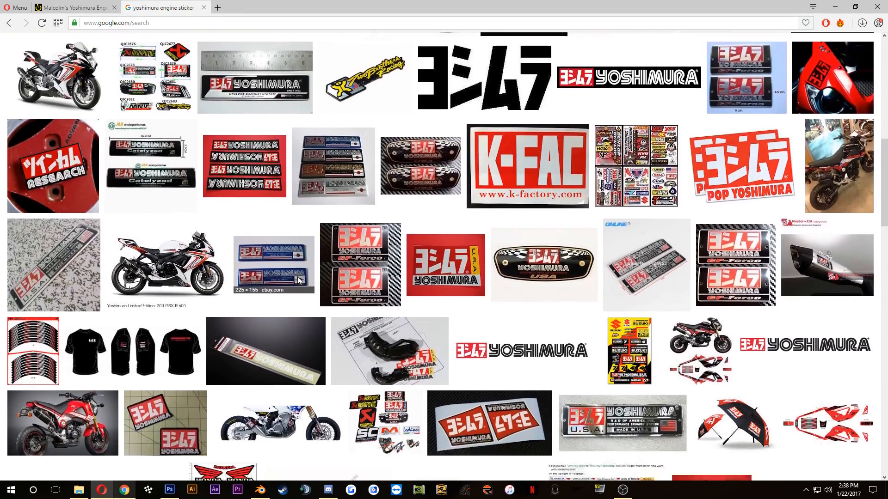
{"action": "scroll", "coordinate": [298, 281], "scroll_direction": "down", "scroll_amount": 2}
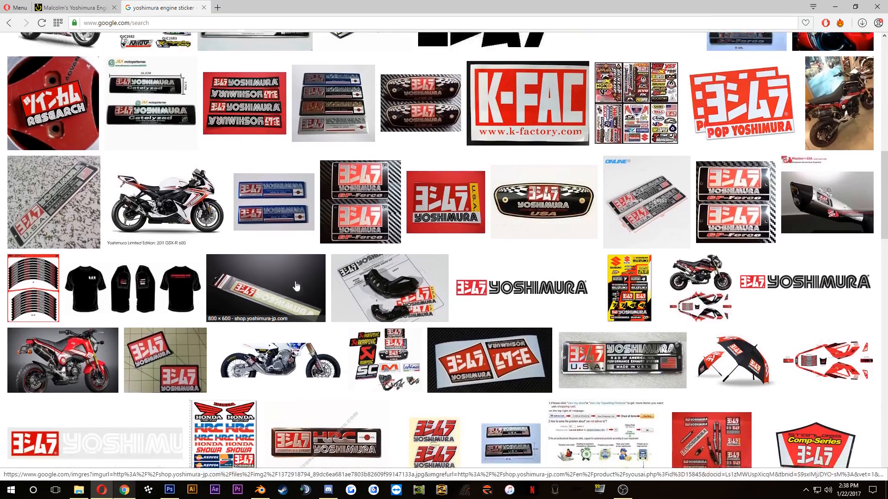
{"action": "scroll", "coordinate": [355, 271], "scroll_direction": "down", "scroll_amount": 2}
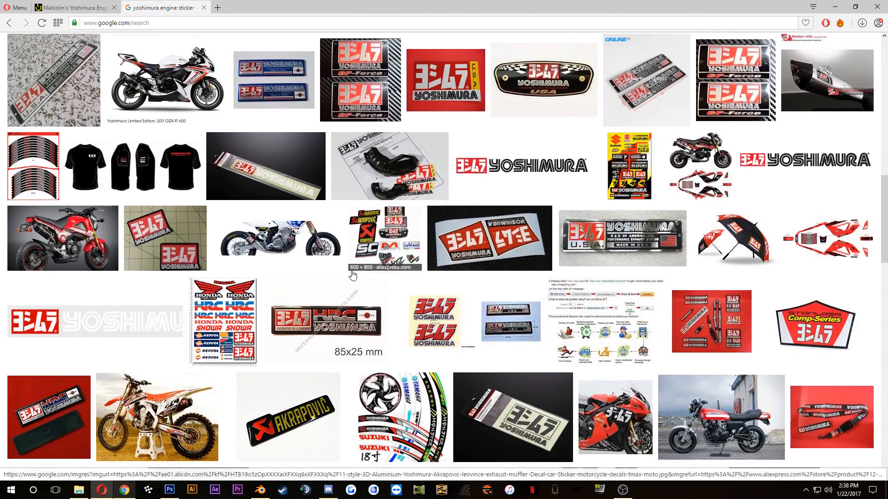
{"action": "scroll", "coordinate": [266, 326], "scroll_direction": "down", "scroll_amount": 1}
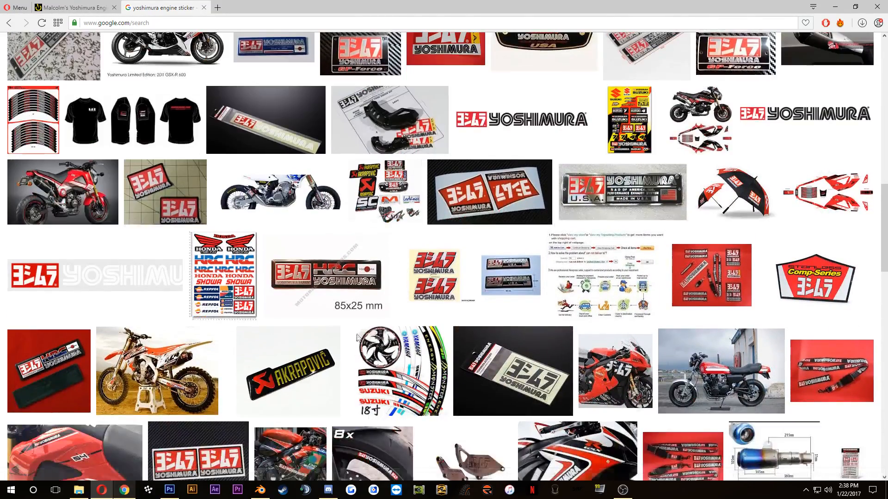
{"action": "scroll", "coordinate": [442, 329], "scroll_direction": "down", "scroll_amount": 4}
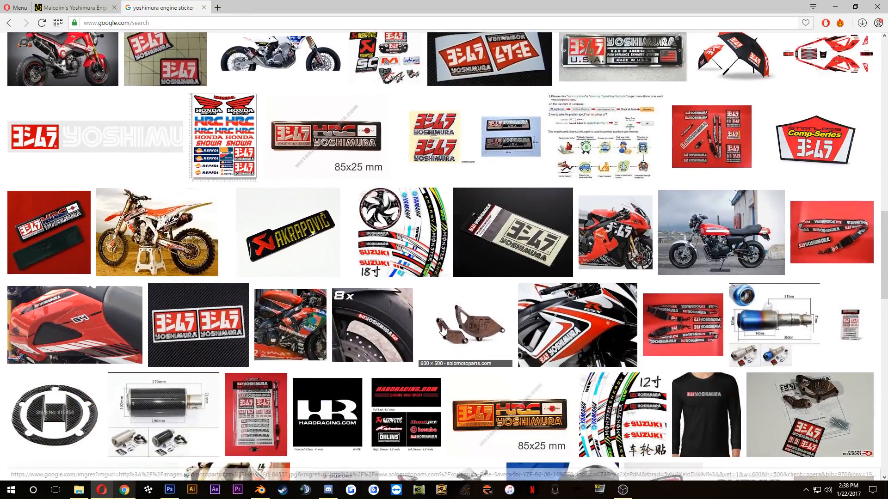
{"action": "scroll", "coordinate": [442, 329], "scroll_direction": "down", "scroll_amount": 1}
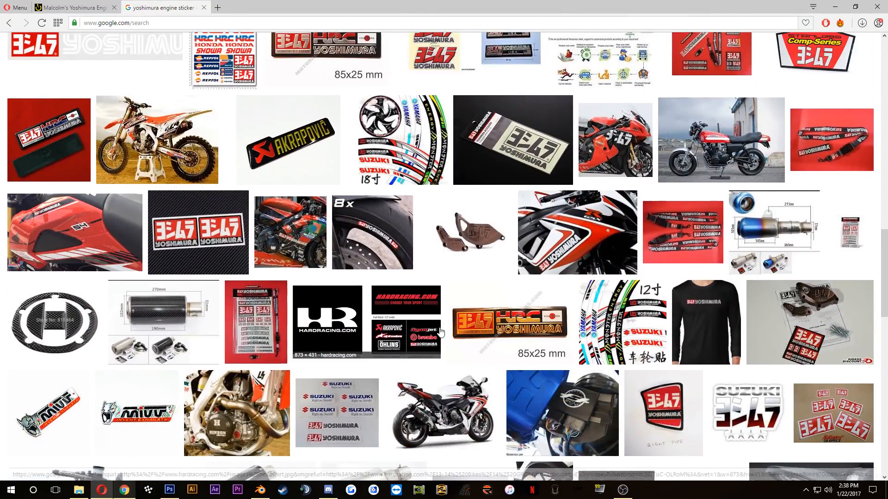
{"action": "scroll", "coordinate": [441, 332], "scroll_direction": "down", "scroll_amount": 5}
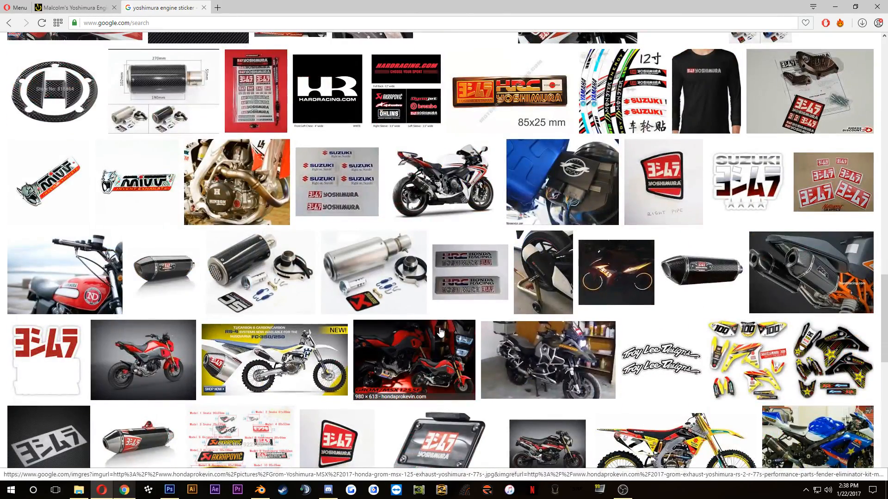
{"action": "scroll", "coordinate": [440, 332], "scroll_direction": "down", "scroll_amount": 8}
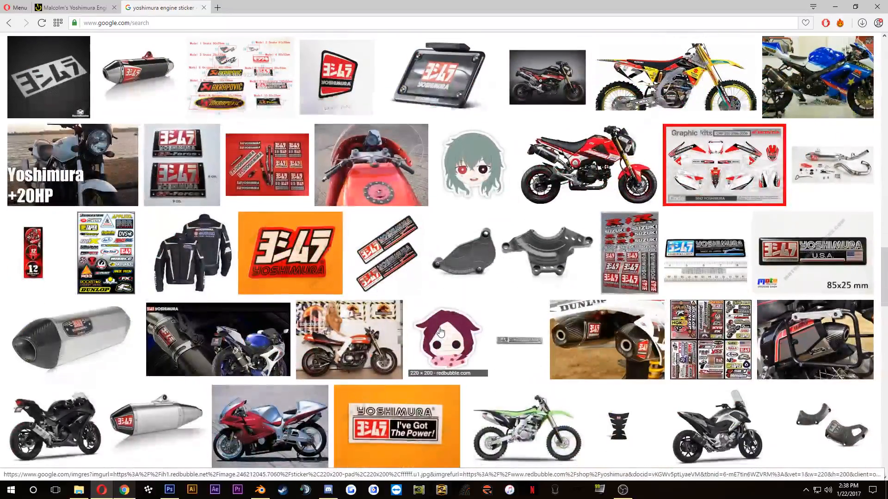
{"action": "scroll", "coordinate": [435, 343], "scroll_direction": "down", "scroll_amount": 4}
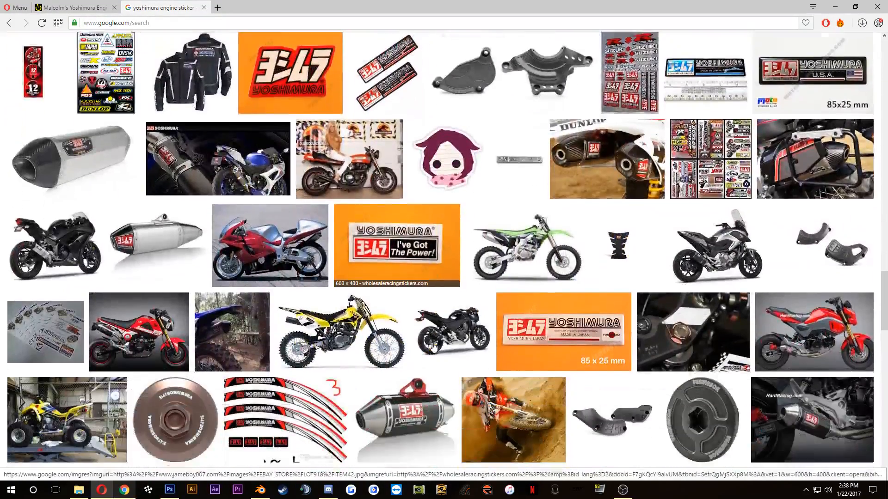
{"action": "scroll", "coordinate": [433, 346], "scroll_direction": "down", "scroll_amount": 2}
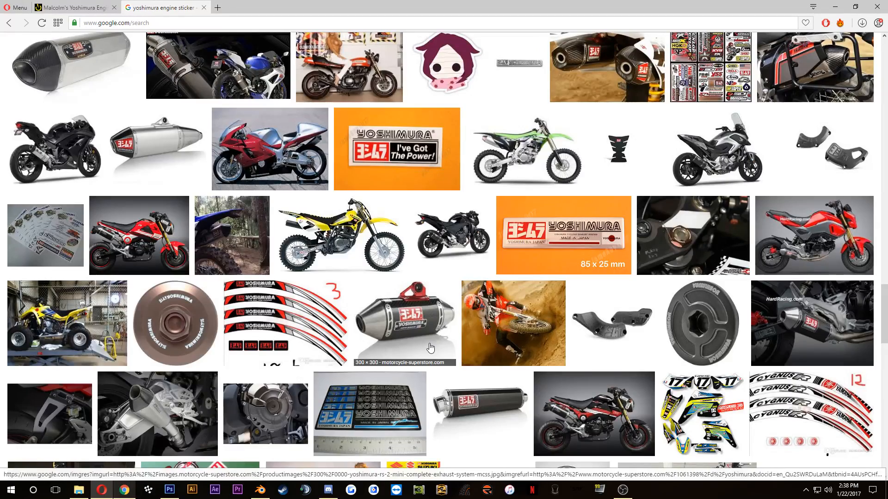
{"action": "scroll", "coordinate": [431, 348], "scroll_direction": "down", "scroll_amount": 2}
{"action": "scroll", "coordinate": [430, 348], "scroll_direction": "up", "scroll_amount": 17}
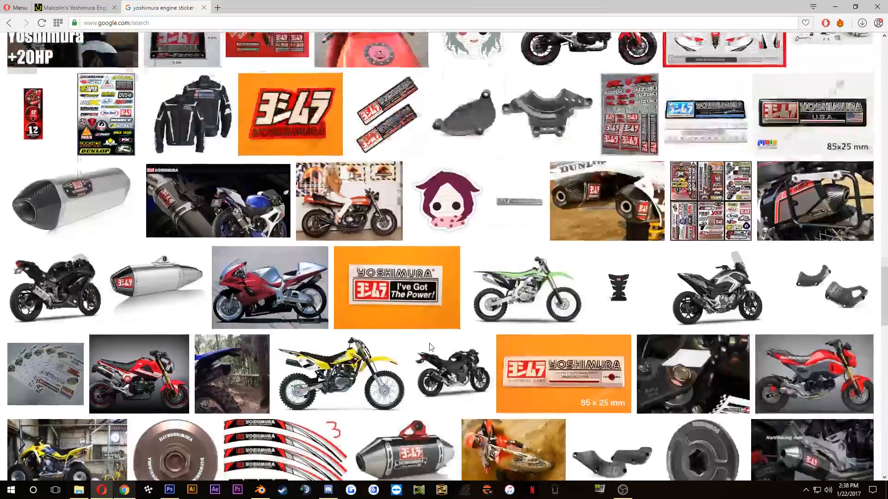
{"action": "scroll", "coordinate": [430, 347], "scroll_direction": "up", "scroll_amount": 15}
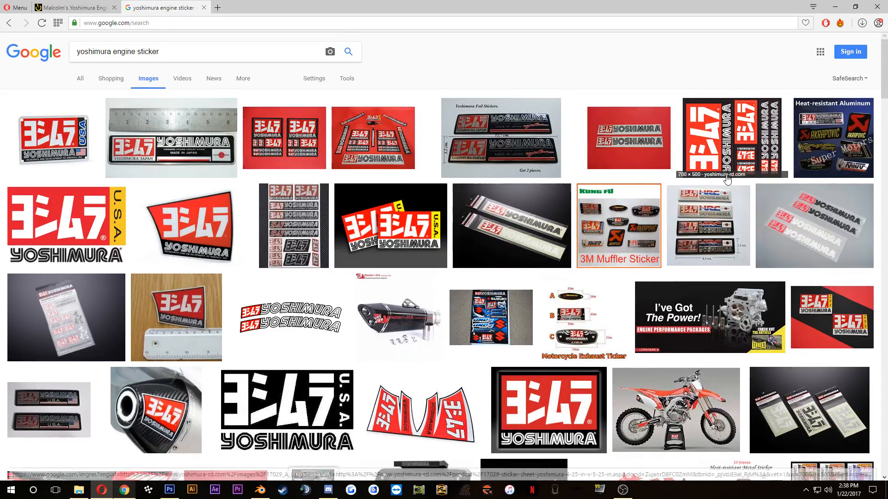
Step: Recheck the sticker in the Vital MX engine photo and change the image search to "yoshimura logo"
{"action": "left_click", "coordinate": [72, 5]}
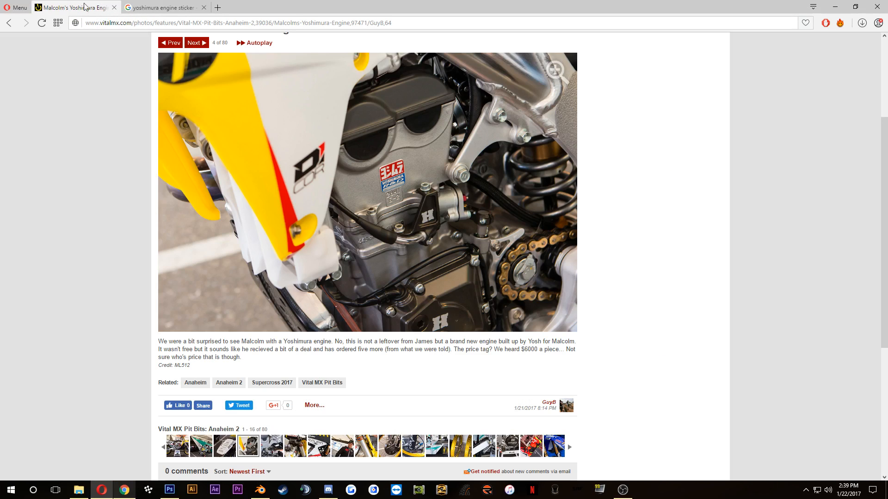
{"action": "left_click", "coordinate": [150, 8]}
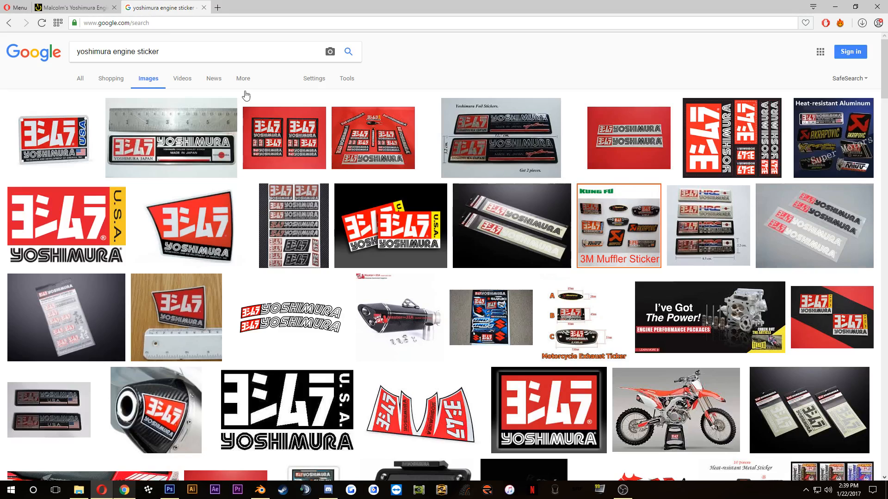
{"action": "left_click_drag", "start_coordinate": [159, 52], "coordinate": [114, 54]}
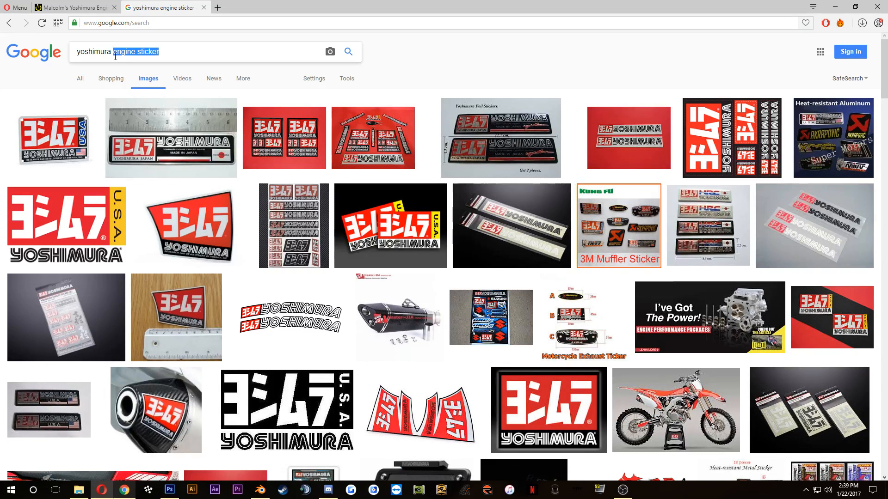
{"action": "type", "text": "logo"}
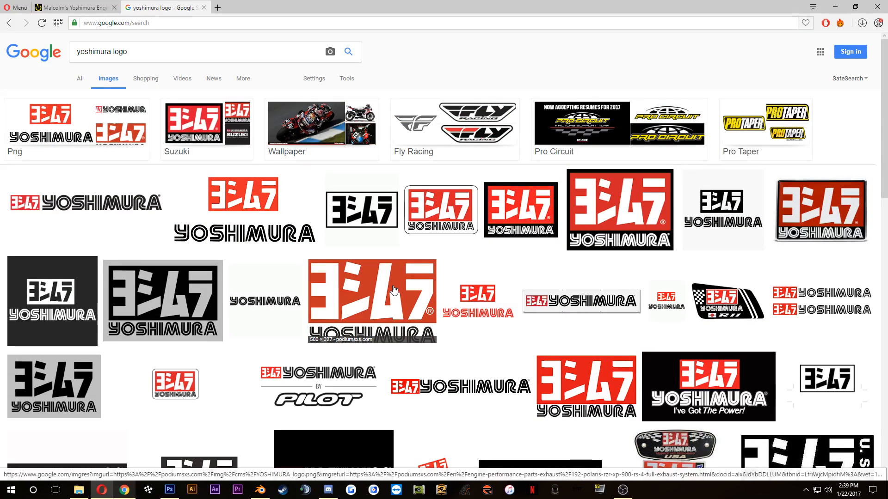
Step: Open the orange-red Yoshimura logo from PodiumSxS.com at full size and copy the image
{"action": "left_click", "coordinate": [393, 290]}
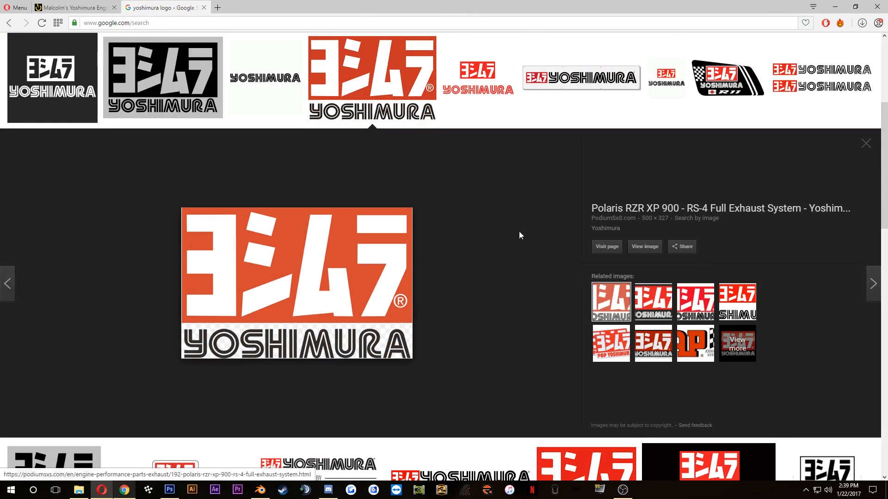
{"action": "left_click", "coordinate": [647, 247]}
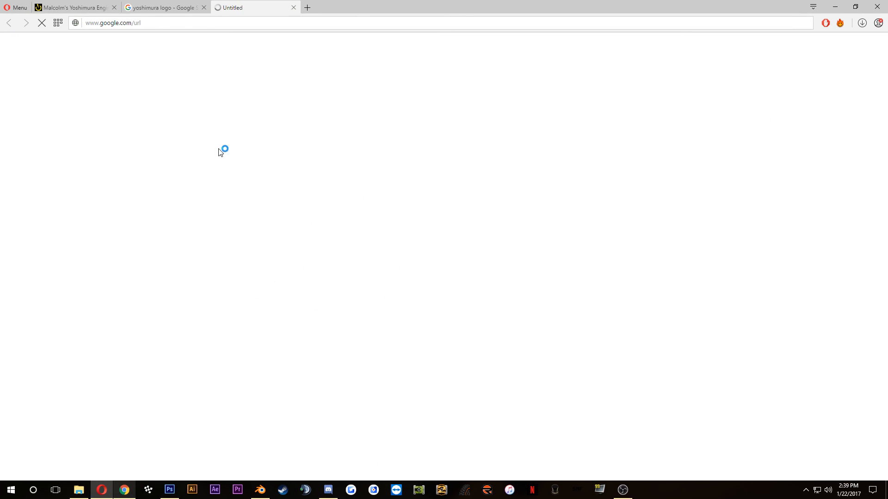
{"action": "right_click", "coordinate": [440, 220]}
{"action": "left_click", "coordinate": [481, 247]}
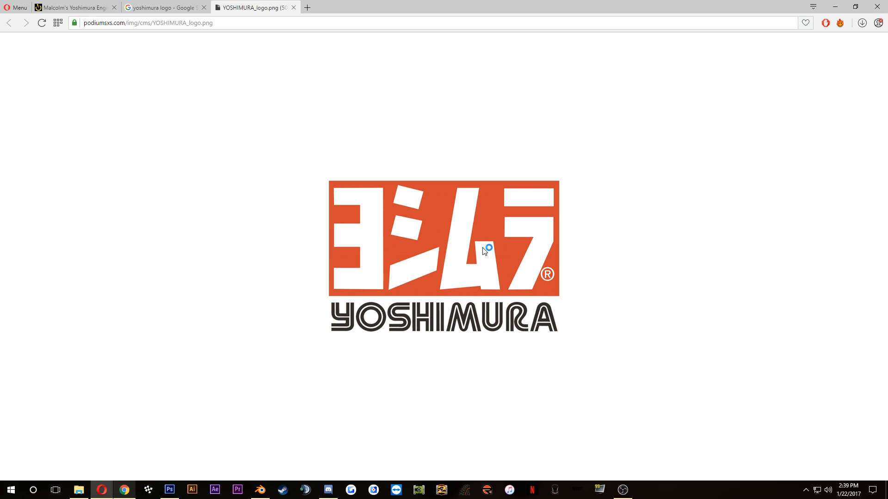
{"action": "right_click", "coordinate": [470, 240]}
{"action": "left_click", "coordinate": [502, 258]}
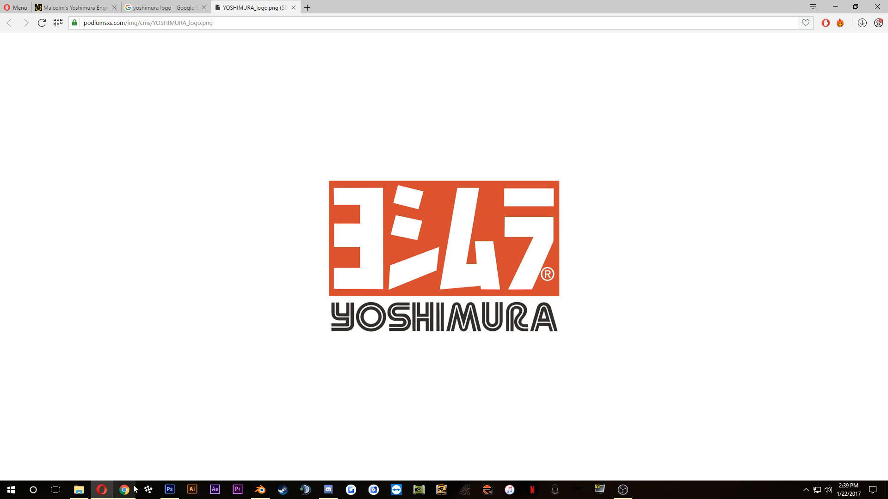
Step: Switch to Photoshop, paste the Yoshimura logo into the Engine Plugs group and reposition it over the engine parts
{"action": "left_click", "coordinate": [170, 490]}
{"action": "key", "text": "ctrl+v"}
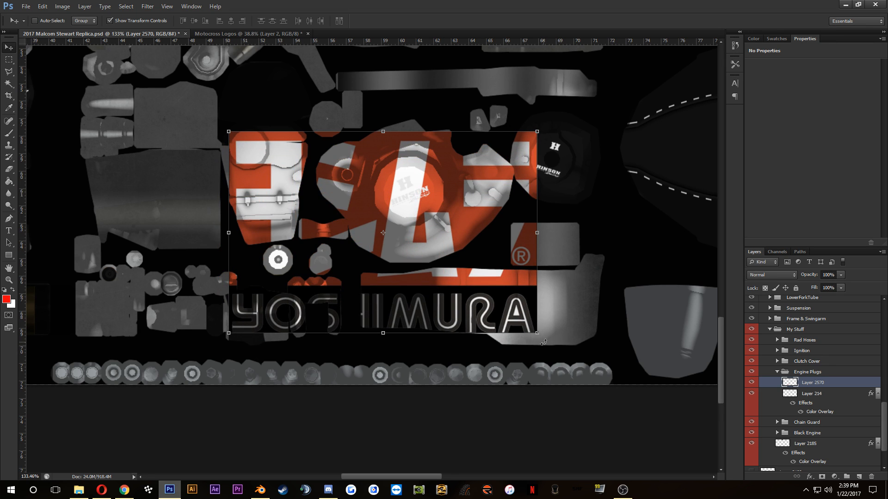
{"action": "left_click_drag", "start_coordinate": [474, 256], "coordinate": [507, 253]}
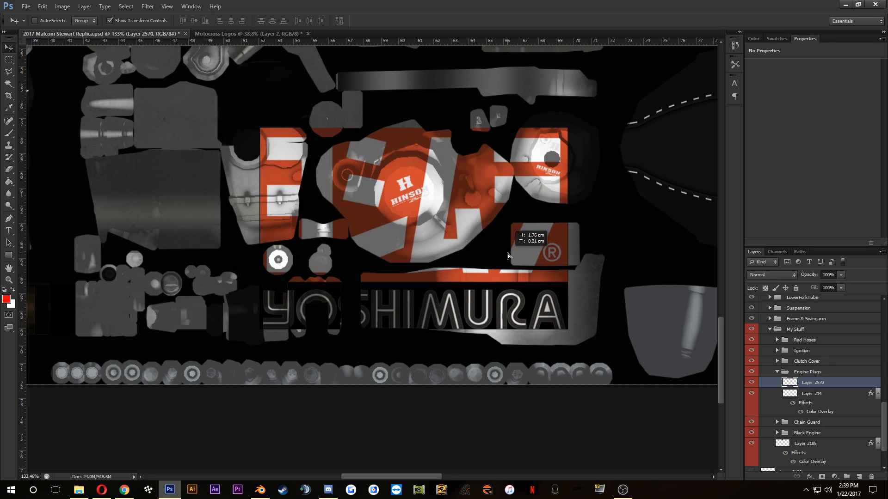
Step: Compare the pasted logo with the sticker in the Vital MX engine photo in the browser and return to Photoshop
{"action": "left_click", "coordinate": [110, 492]}
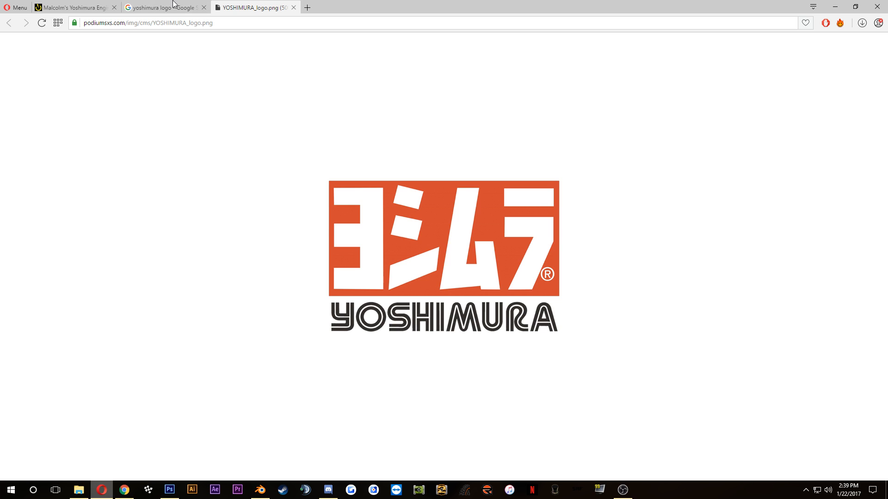
{"action": "left_click", "coordinate": [74, 7]}
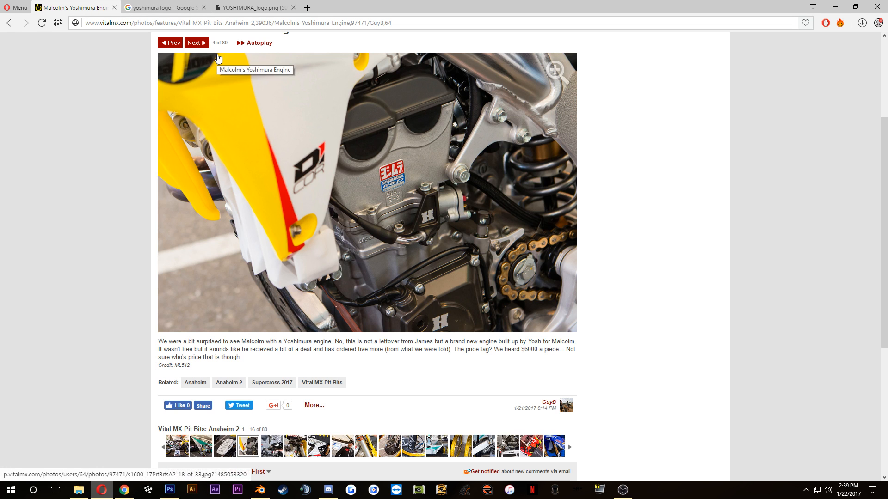
{"action": "left_click", "coordinate": [169, 490]}
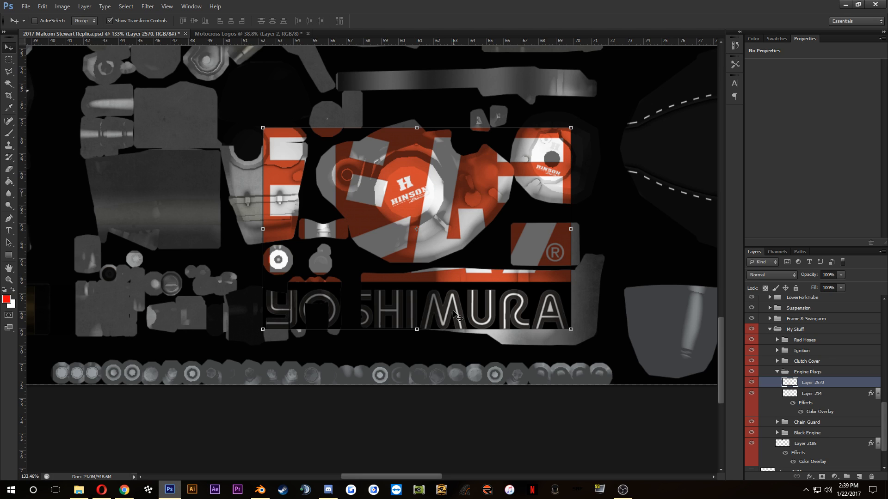
Step: Select the white character shapes inside the pasted logo's red block with the Magic Wand at tolerance 32
{"action": "left_click", "coordinate": [9, 85]}
{"action": "scroll", "coordinate": [375, 200], "scroll_direction": "up", "scroll_amount": 2}
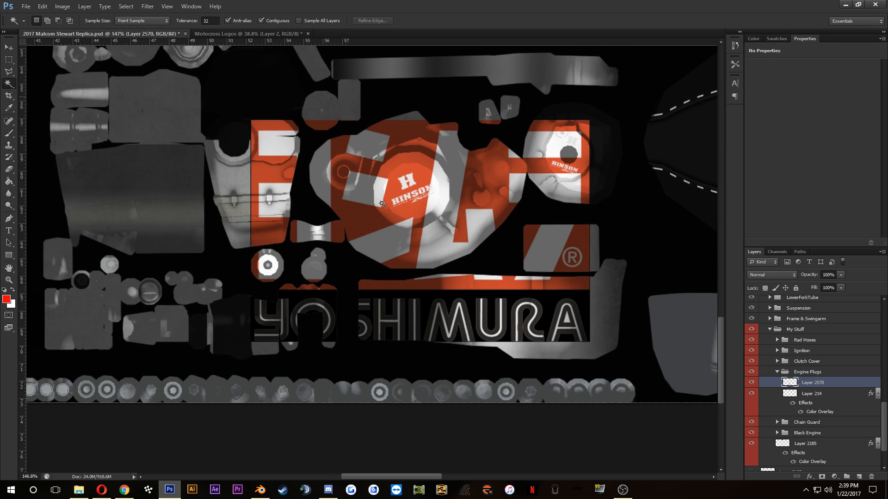
{"action": "left_click", "coordinate": [302, 176]}
{"action": "left_click", "coordinate": [382, 198]}
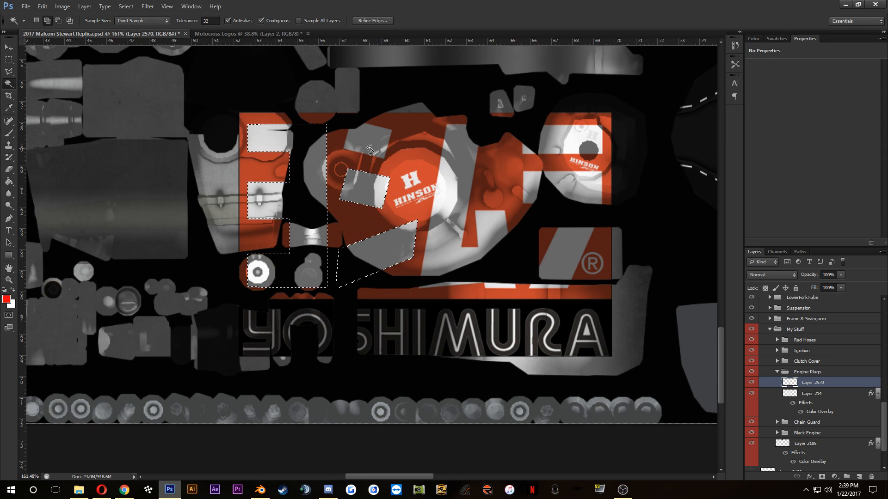
{"action": "left_click", "coordinate": [446, 178]}
{"action": "left_click", "coordinate": [558, 185]}
Step: Try to add the dark YOSHIMURA letters to the selection, starting with the Y, and undo the last addition
{"action": "scroll", "coordinate": [499, 356], "scroll_direction": "up", "scroll_amount": 5}
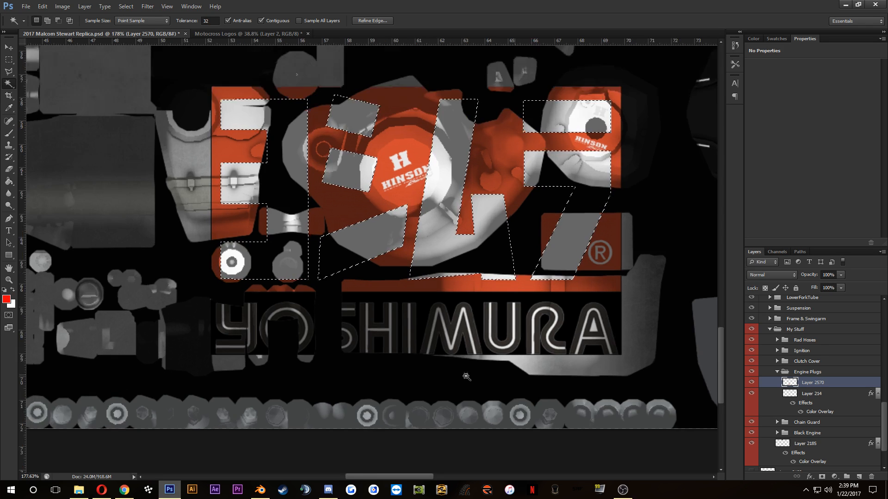
{"action": "left_click", "coordinate": [98, 300], "text": "shift"}
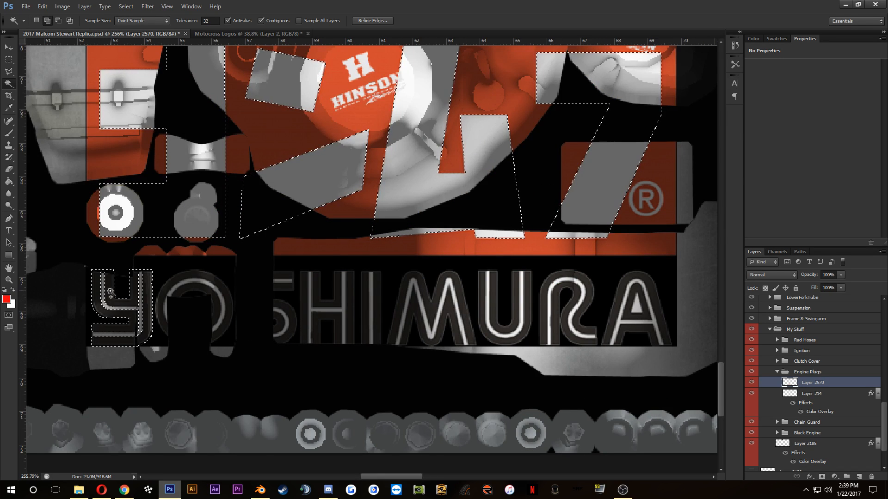
{"action": "left_click", "coordinate": [219, 319], "text": "shift"}
{"action": "key", "text": "ctrl+z"}
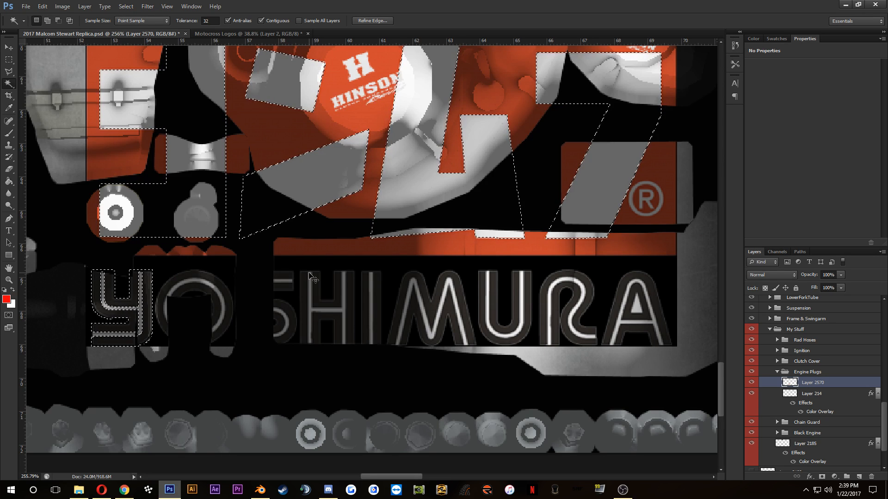
Step: Clear the selection, delete the pasted Yoshimura logo layer and save the document
{"action": "key", "text": "ctrl+d"}
{"action": "key", "text": "ctrl+s"}
{"action": "key", "text": "Delete"}
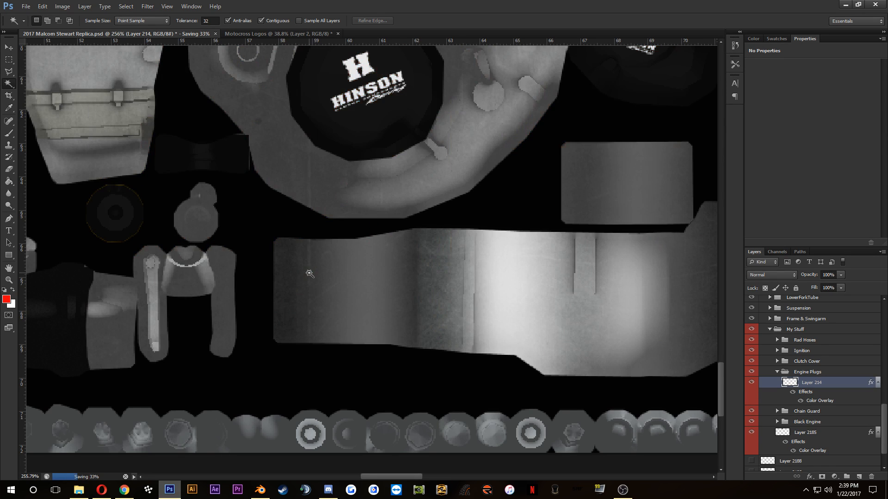
Step: Switch to the Motocross Logos document and select the large red Yoshimura character block with a rectangular marquee
{"action": "left_click", "coordinate": [259, 34]}
{"action": "scroll", "coordinate": [432, 236], "scroll_direction": "down", "scroll_amount": 5}
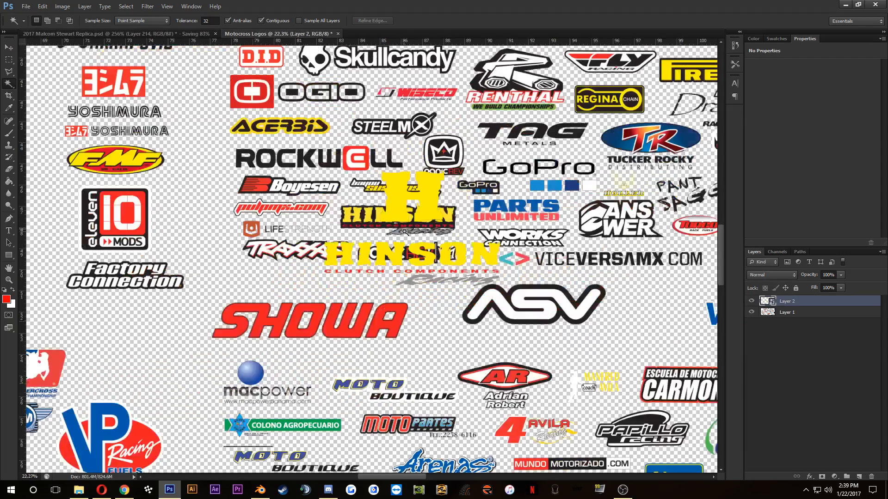
{"action": "scroll", "coordinate": [405, 244], "scroll_direction": "up", "scroll_amount": 4}
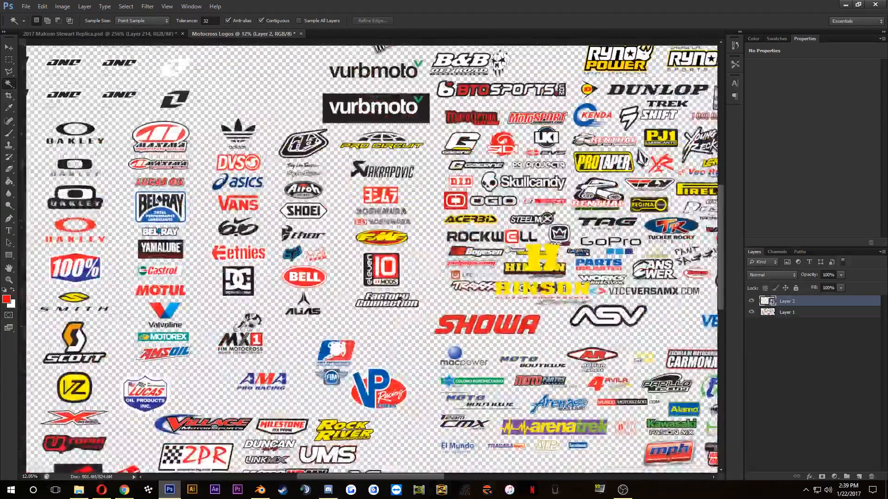
{"action": "scroll", "coordinate": [422, 191], "scroll_direction": "up", "scroll_amount": 8}
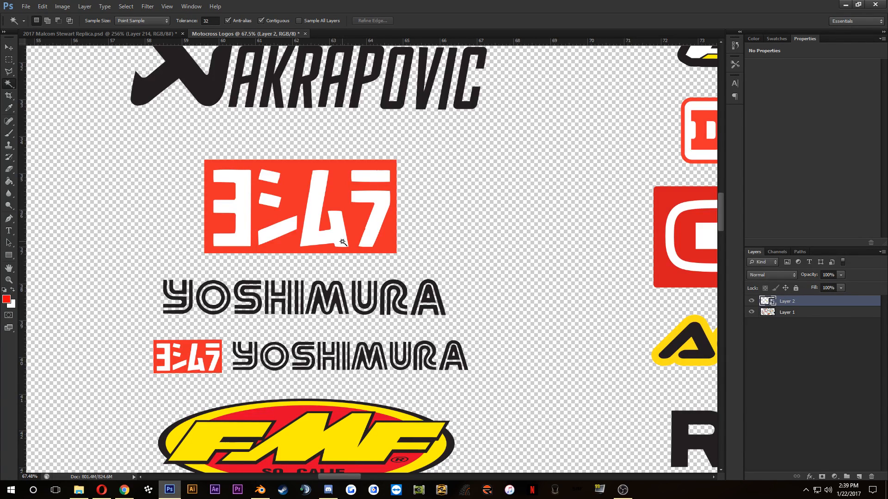
{"action": "left_click", "coordinate": [9, 59]}
{"action": "scroll", "coordinate": [228, 213], "scroll_direction": "up", "scroll_amount": 4}
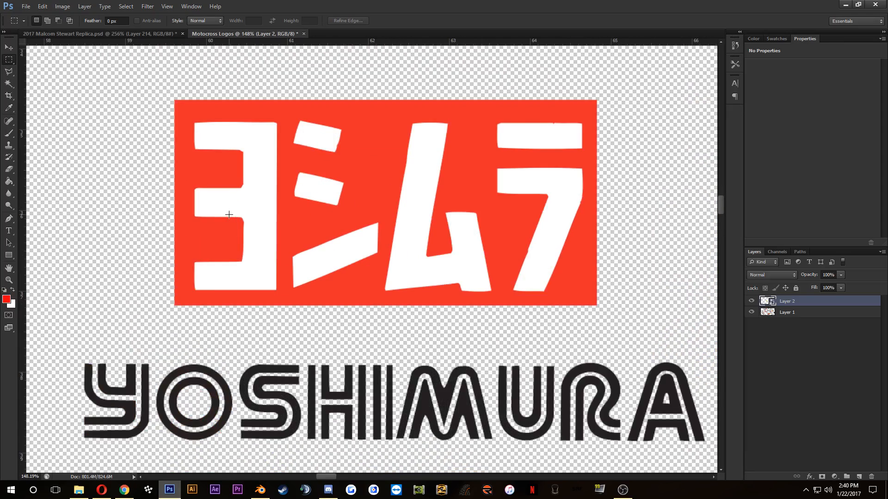
{"action": "scroll", "coordinate": [229, 214], "scroll_direction": "up", "scroll_amount": 1}
{"action": "scroll", "coordinate": [229, 215], "scroll_direction": "down", "scroll_amount": 3}
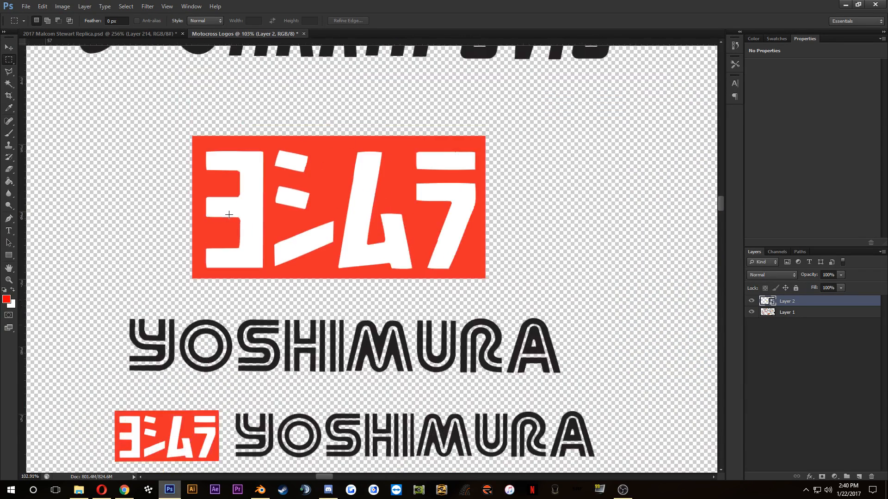
{"action": "left_click_drag", "start_coordinate": [174, 129], "coordinate": [492, 281]}
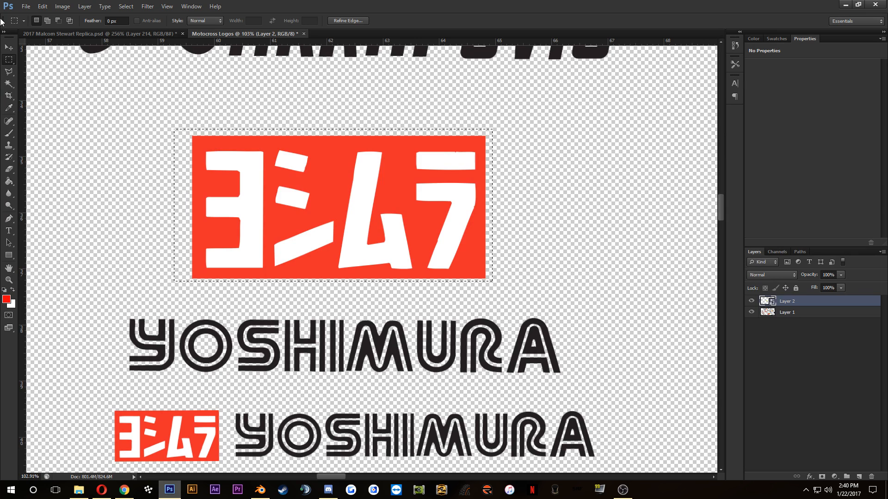
Step: Try to move the selected Yoshimura block with the Move tool and make Layer 1 the active layer
{"action": "left_click", "coordinate": [8, 46]}
{"action": "mouse_move", "coordinate": [391, 210]}
{"action": "left_mouse_down"}
{"action": "mouse_move", "coordinate": [168, 87]}
{"action": "mouse_move", "coordinate": [407, 217]}
{"action": "mouse_move", "coordinate": [403, 209]}
{"action": "left_mouse_up"}
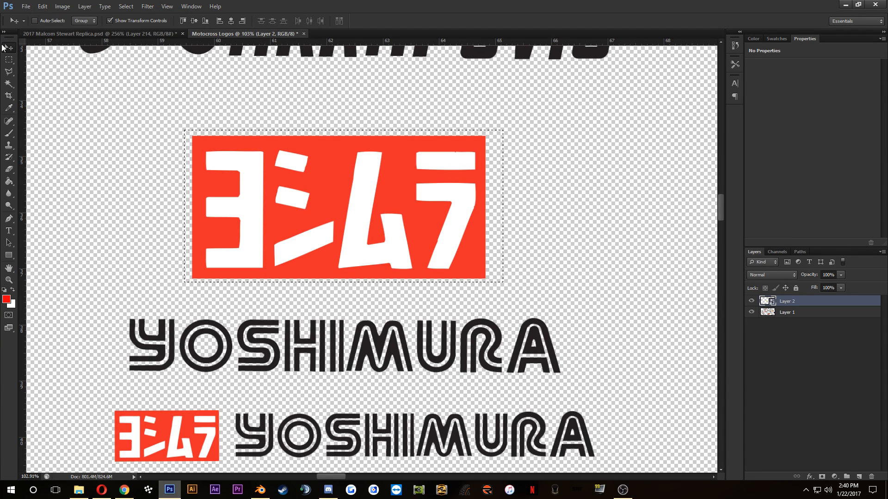
{"action": "left_click", "coordinate": [810, 315]}
{"action": "key", "text": "ctrl+t"}
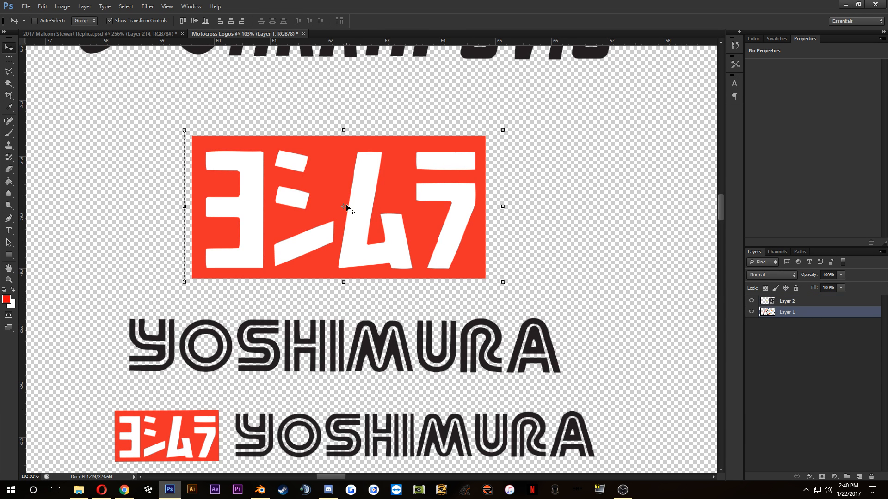
{"action": "scroll", "coordinate": [373, 269], "scroll_direction": "up", "scroll_amount": 3}
{"action": "left_click_drag", "start_coordinate": [373, 269], "coordinate": [364, 265]}
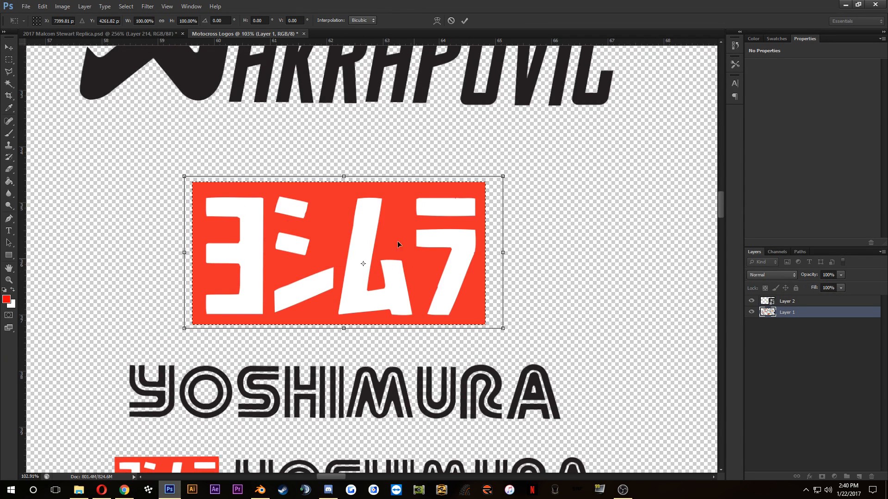
{"action": "left_click_drag", "start_coordinate": [411, 236], "coordinate": [411, 349]}
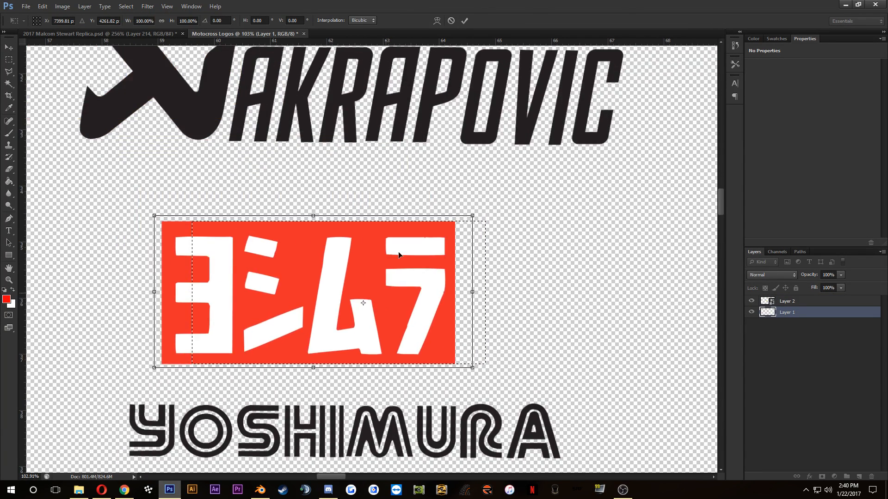
{"action": "left_click", "coordinate": [451, 21]}
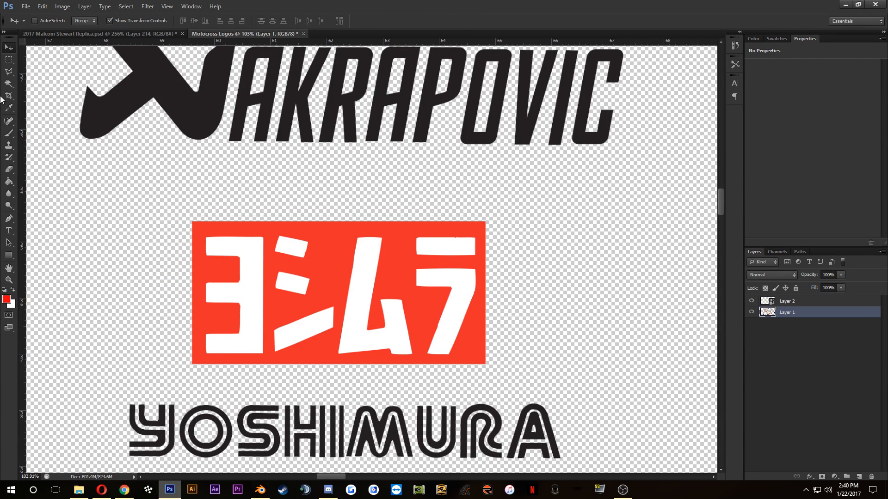
Step: Marquee-select the red Yoshimura block on Layer 1 and move it into the 2017 Malcom Stewart Replica document
{"action": "left_click", "coordinate": [9, 60]}
{"action": "left_click_drag", "start_coordinate": [149, 193], "coordinate": [602, 377]}
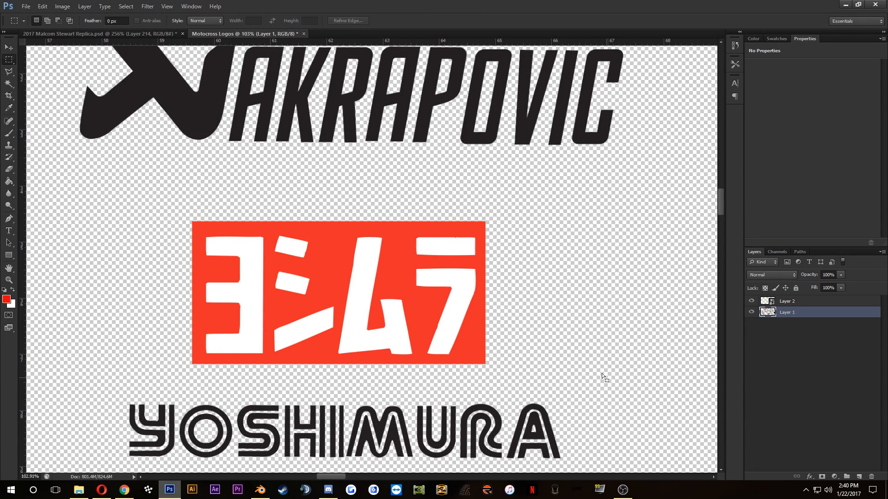
{"action": "left_click", "coordinate": [8, 47]}
{"action": "left_click_drag", "start_coordinate": [266, 261], "coordinate": [432, 259]}
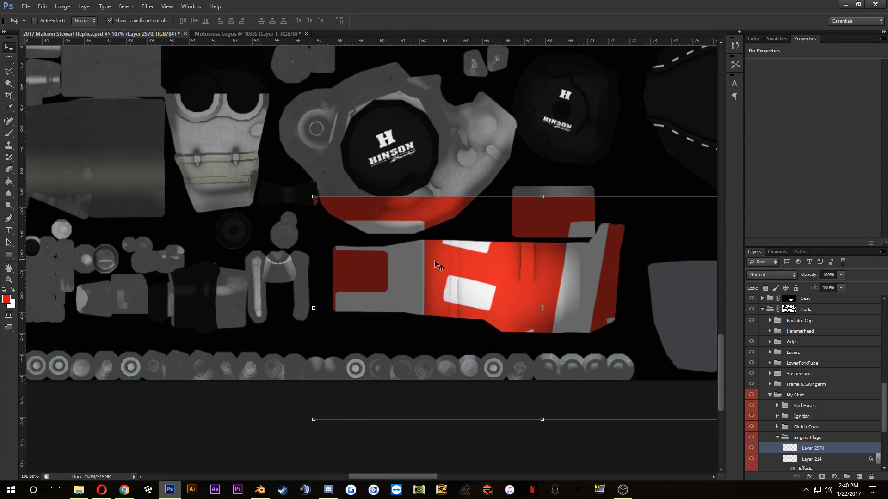
Step: Convert the Yoshimura block layer to a smart object and move it up and left over the engine parts
{"action": "scroll", "coordinate": [434, 260], "scroll_direction": "down", "scroll_amount": 2}
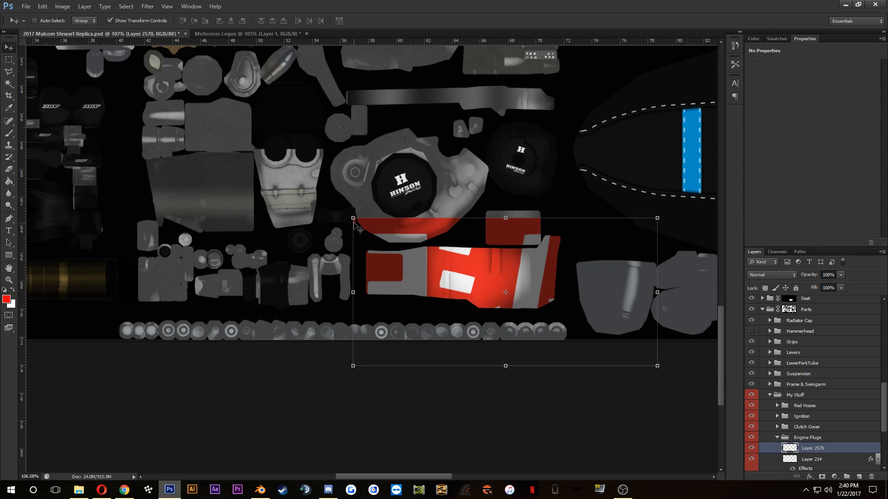
{"action": "right_click", "coordinate": [812, 448]}
{"action": "left_click", "coordinate": [825, 181]}
{"action": "left_click_drag", "start_coordinate": [560, 281], "coordinate": [378, 193]}
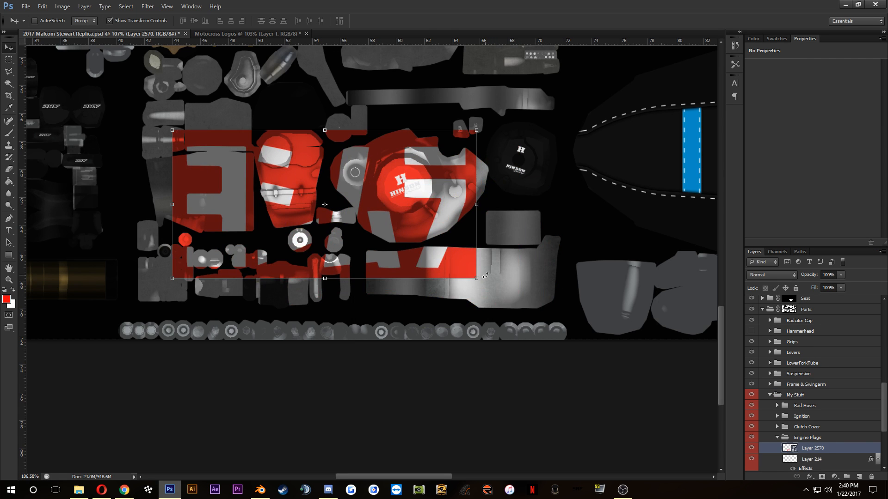
Step: Scale the Yoshimura logo to about 5% and place it on the light grey engine part, above the two clips
{"action": "key", "text": "ctrl+t"}
{"action": "left_click_drag", "start_coordinate": [478, 276], "coordinate": [330, 210]}
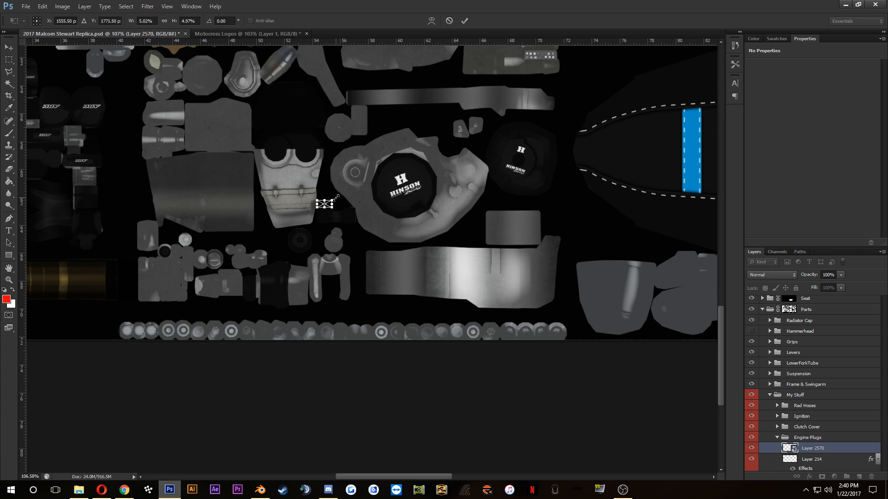
{"action": "scroll", "coordinate": [337, 198], "scroll_direction": "up", "scroll_amount": 8}
{"action": "left_click_drag", "start_coordinate": [352, 264], "coordinate": [165, 107]}
{"action": "scroll", "coordinate": [176, 104], "scroll_direction": "down", "scroll_amount": 2}
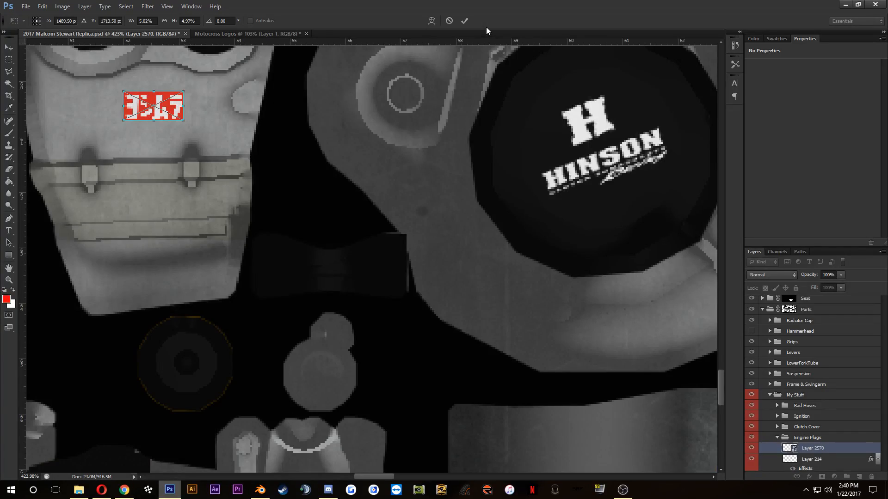
{"action": "left_click", "coordinate": [464, 21]}
Step: Nudge the Yoshimura logo slightly up and to the right on the light grey engine part
{"action": "scroll", "coordinate": [287, 182], "scroll_direction": "down", "scroll_amount": 2}
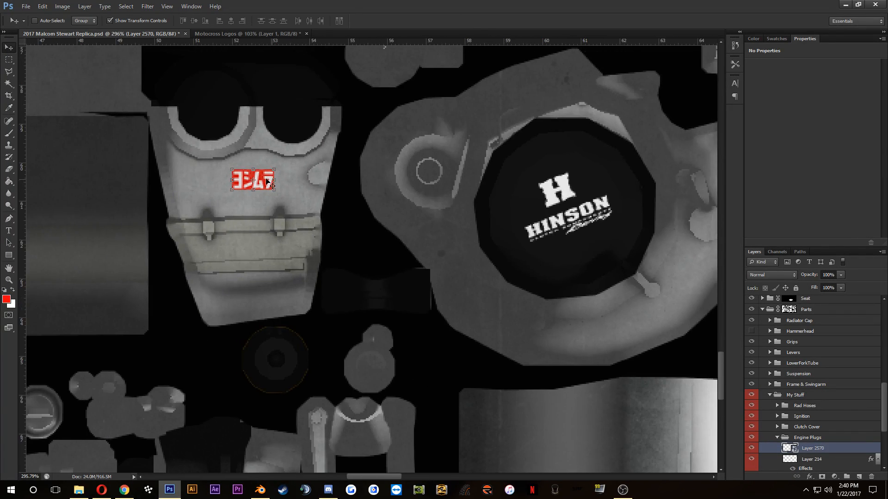
{"action": "scroll", "coordinate": [261, 181], "scroll_direction": "up", "scroll_amount": 2}
{"action": "scroll", "coordinate": [260, 181], "scroll_direction": "up", "scroll_amount": 2}
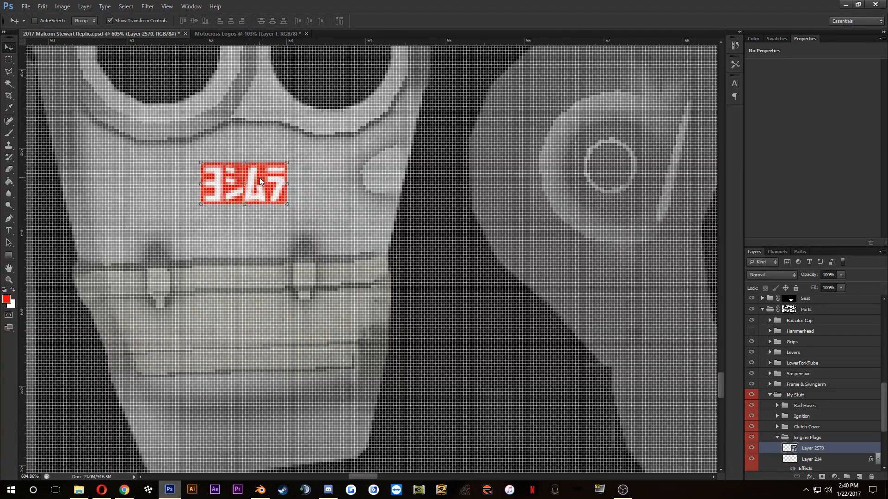
{"action": "key", "text": "Up"}
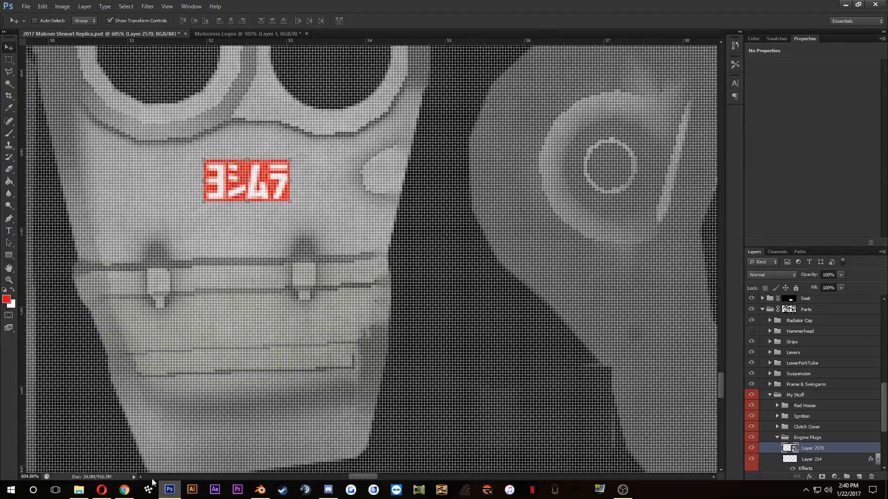
Step: Examine the Yoshimura R&D sticker in the Vital MX engine and KTM Throttle Body photos in the browser and return to Photoshop
{"action": "left_click", "coordinate": [101, 490]}
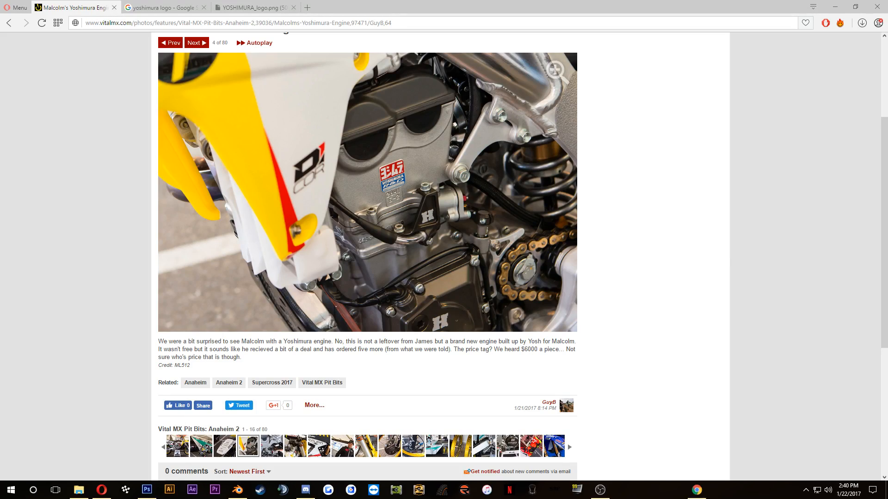
{"action": "mouse_move", "coordinate": [105, 492]}
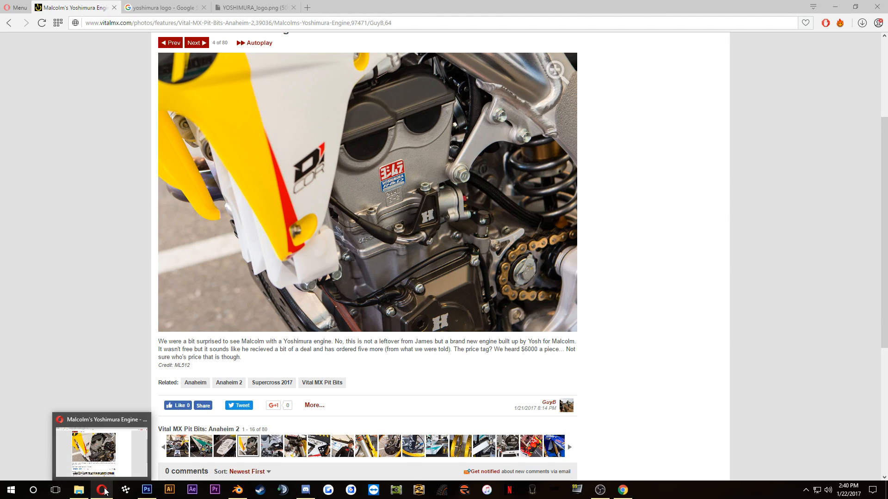
{"action": "left_click", "coordinate": [265, 452]}
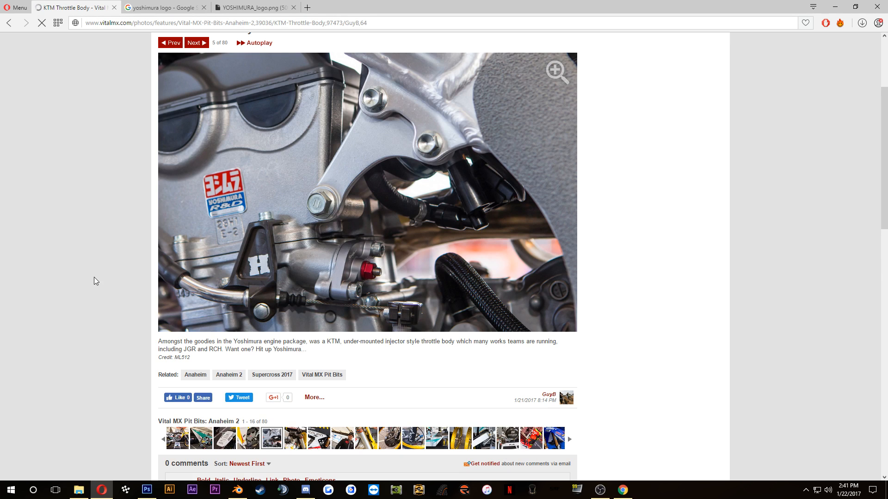
{"action": "left_click", "coordinate": [146, 490]}
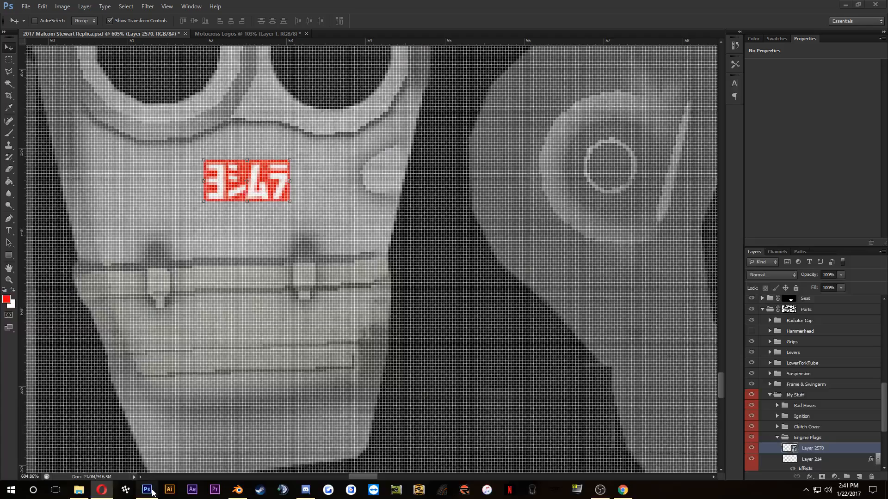
{"action": "left_click", "coordinate": [102, 490]}
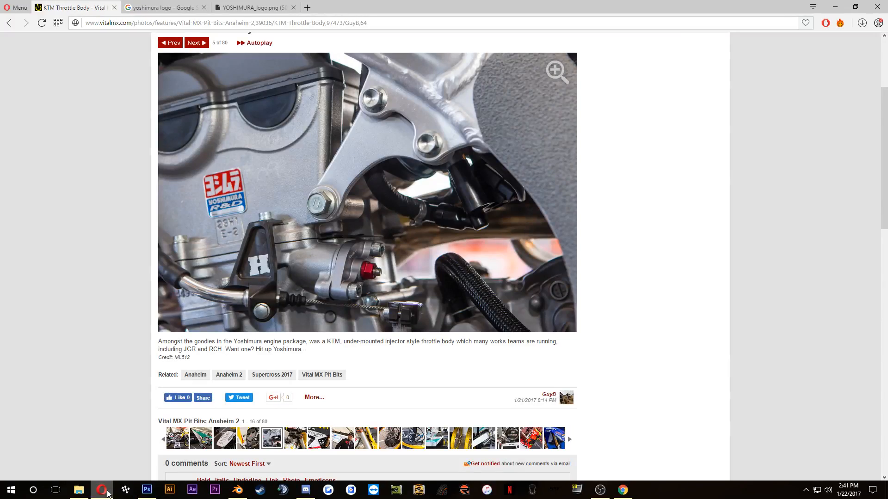
{"action": "left_click", "coordinate": [108, 494]}
{"action": "left_click", "coordinate": [108, 494]}
{"action": "left_click", "coordinate": [108, 494]}
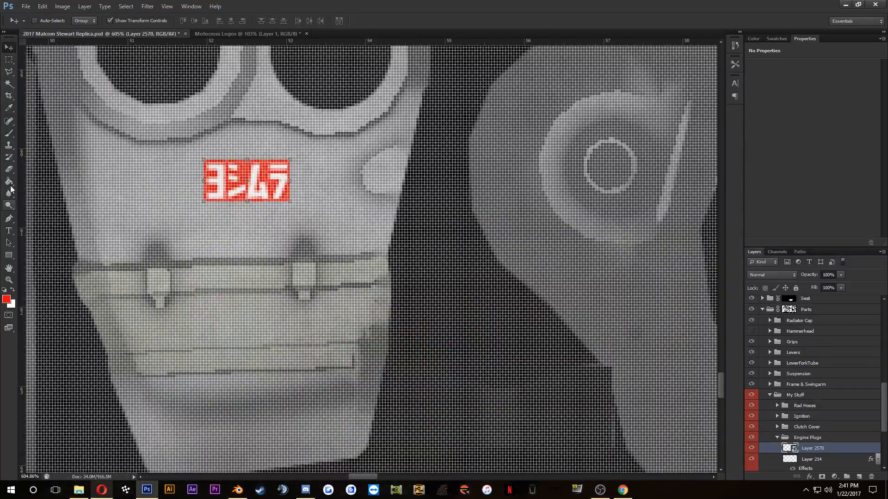
Step: Marquee-select a rectangle directly below the red Yoshimura logo, about as wide as the logo
{"action": "left_click", "coordinate": [9, 60]}
{"action": "scroll", "coordinate": [204, 203], "scroll_direction": "up", "scroll_amount": 5}
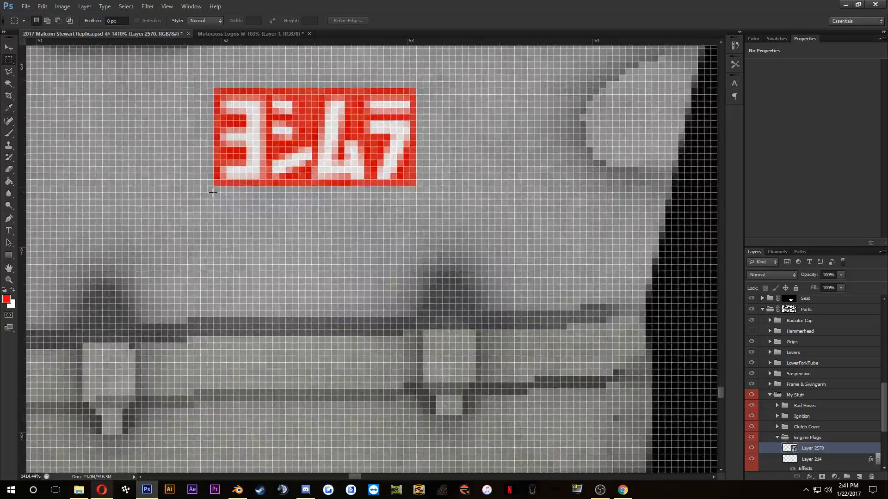
{"action": "left_click_drag", "start_coordinate": [208, 187], "coordinate": [415, 257]}
Step: Set the foreground colour to the blue 0046c6
{"action": "left_click", "coordinate": [6, 299]}
{"action": "mouse_move", "coordinate": [348, 378]}
{"action": "left_mouse_down"}
{"action": "mouse_move", "coordinate": [349, 345]}
{"action": "mouse_move", "coordinate": [356, 354]}
{"action": "left_mouse_up"}
{"action": "left_click", "coordinate": [342, 321]}
{"action": "left_click", "coordinate": [337, 330]}
{"action": "left_click", "coordinate": [439, 299]}
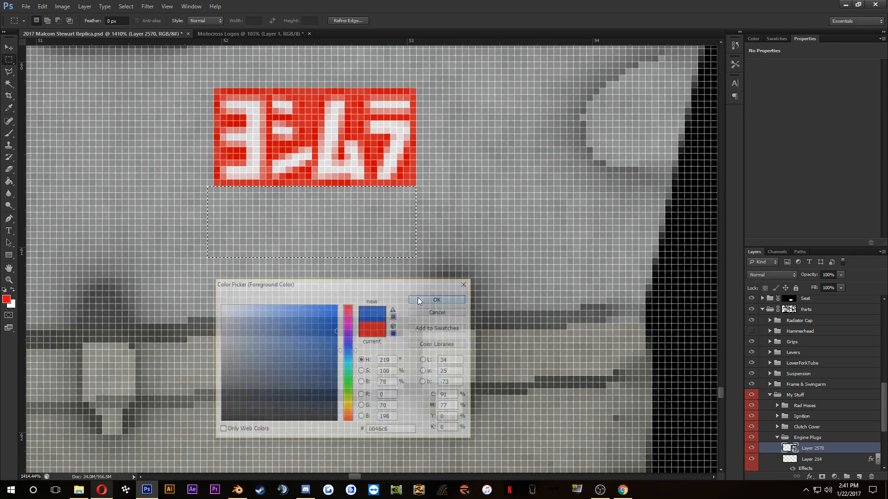
Step: Group the Yoshimura logo layer as "Engine Sticker" and move the group out of Engine Plugs to just above it
{"action": "scroll", "coordinate": [832, 440], "scroll_direction": "down", "scroll_amount": 3}
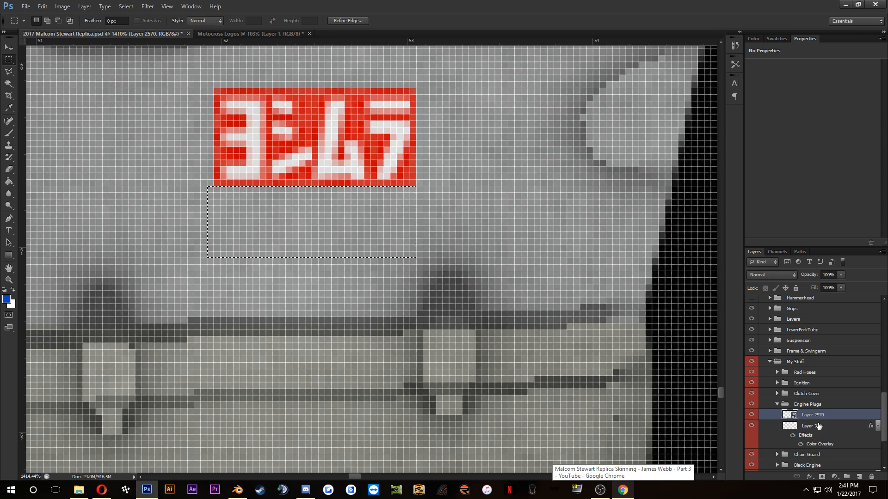
{"action": "key", "text": "ctrl+g"}
{"action": "double_click", "coordinate": [807, 416]}
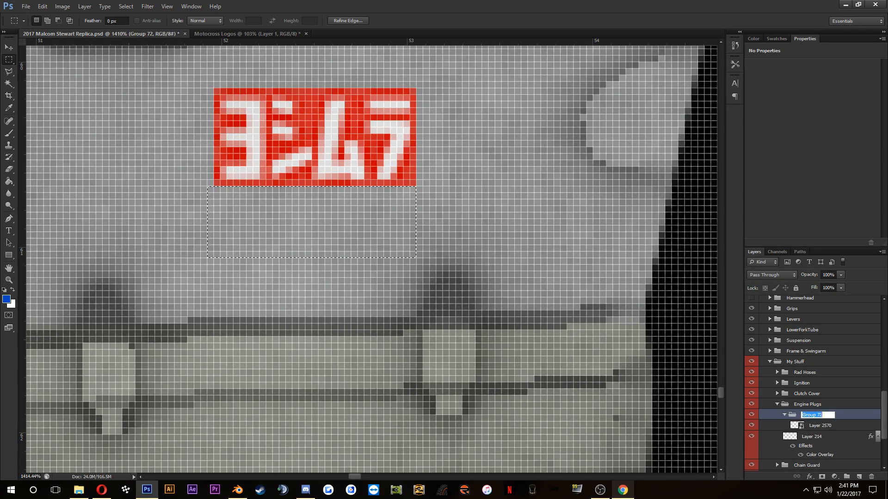
{"action": "type", "text": "Engine Sticker"}
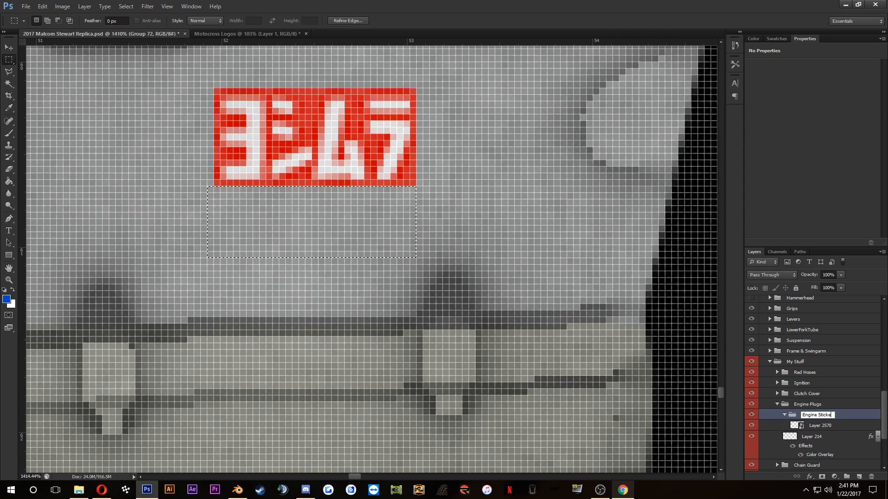
{"action": "key", "text": "Return"}
{"action": "left_click_drag", "start_coordinate": [818, 418], "coordinate": [816, 401]}
Step: Add a new layer above the logo in the Engine Sticker group, fill the selected rectangle with blue and deselect
{"action": "left_click", "coordinate": [813, 415]}
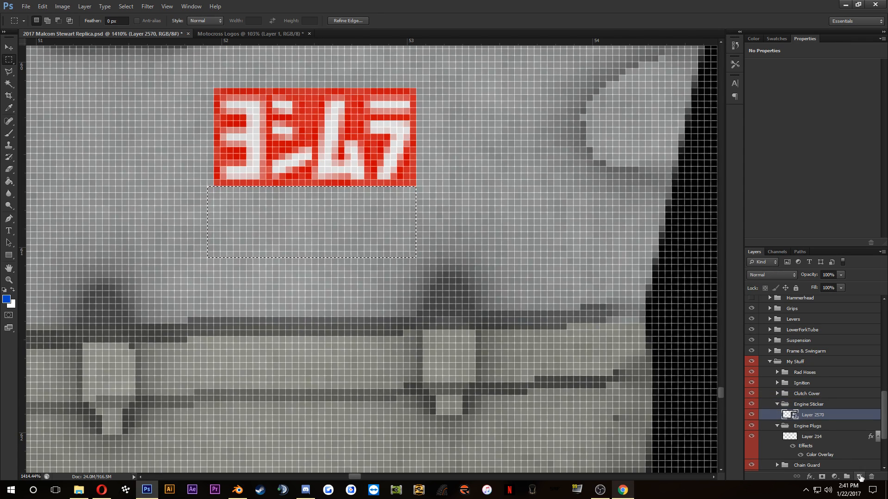
{"action": "left_click", "coordinate": [859, 477]}
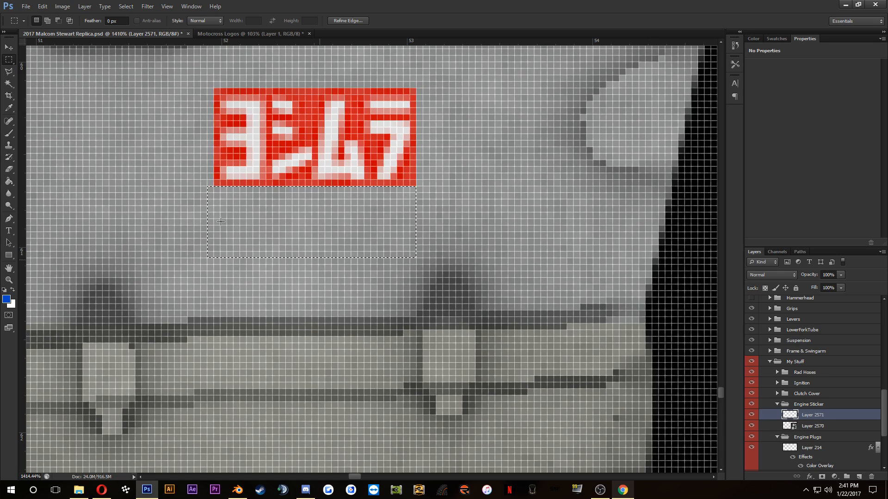
{"action": "left_click", "coordinate": [8, 182]}
{"action": "left_click", "coordinate": [369, 238]}
{"action": "key", "text": "ctrl+d"}
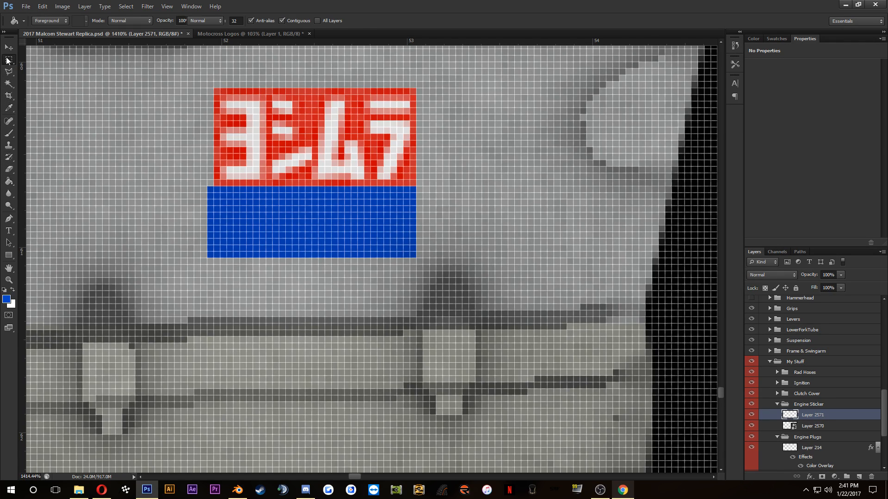
{"action": "left_click", "coordinate": [9, 60]}
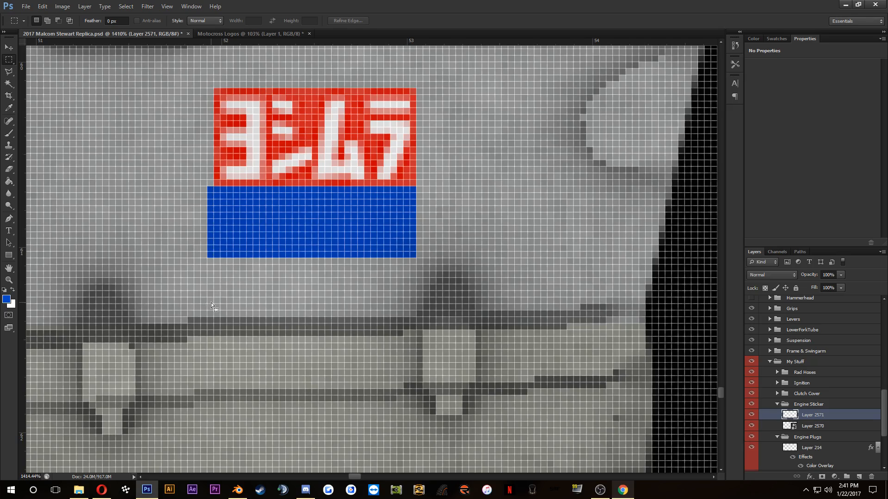
Step: Delete the blue strip that overhangs the red logo's edge, deselect, and check the sticker in the reference photo
{"action": "key", "text": "Delete"}
{"action": "key", "text": "ctrl+d"}
{"action": "left_click", "coordinate": [101, 496]}
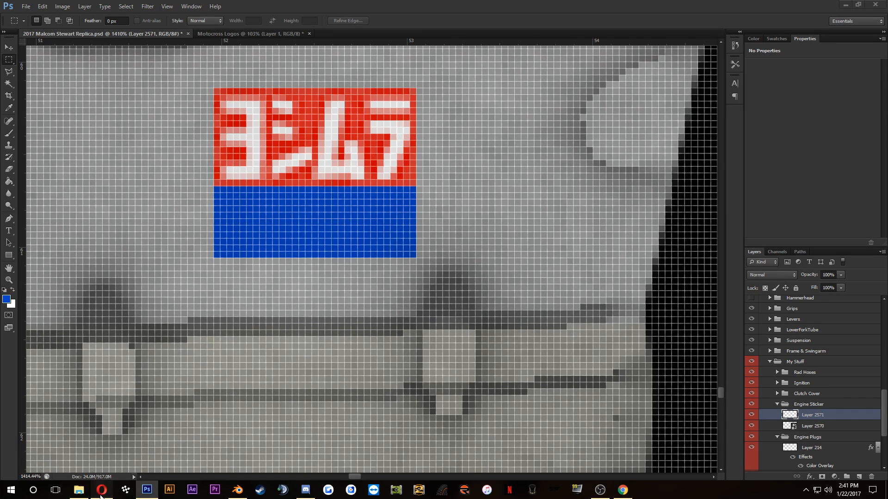
{"action": "left_click", "coordinate": [101, 495]}
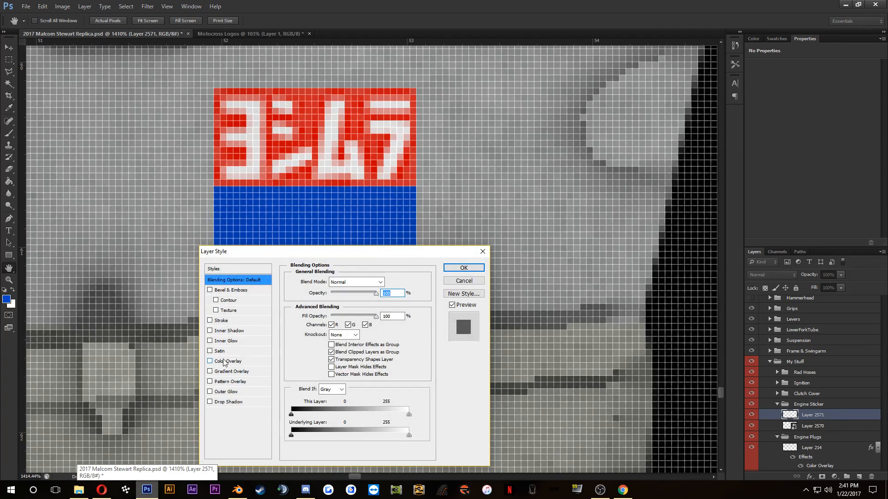
Step: Add a Color Overlay in blue 0051ac to the blue rectangle layer
{"action": "left_click", "coordinate": [224, 363]}
{"action": "left_click", "coordinate": [388, 282]}
{"action": "left_click", "coordinate": [382, 238]}
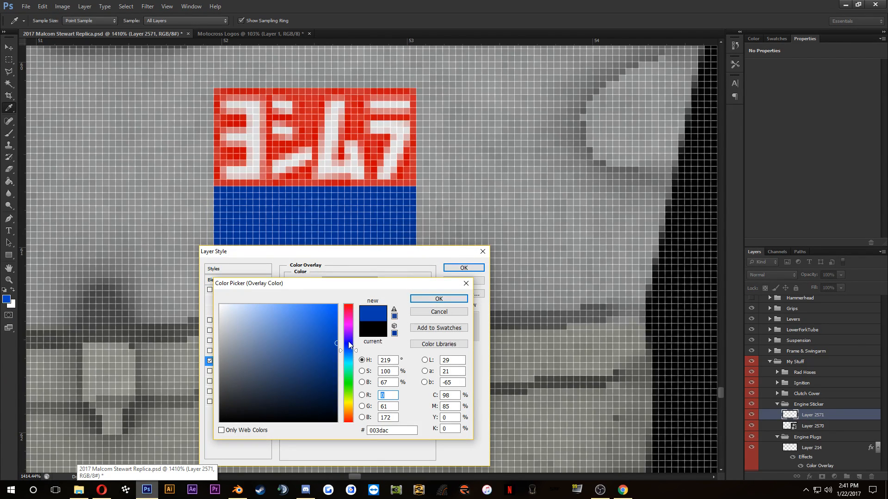
{"action": "left_click", "coordinate": [356, 353]}
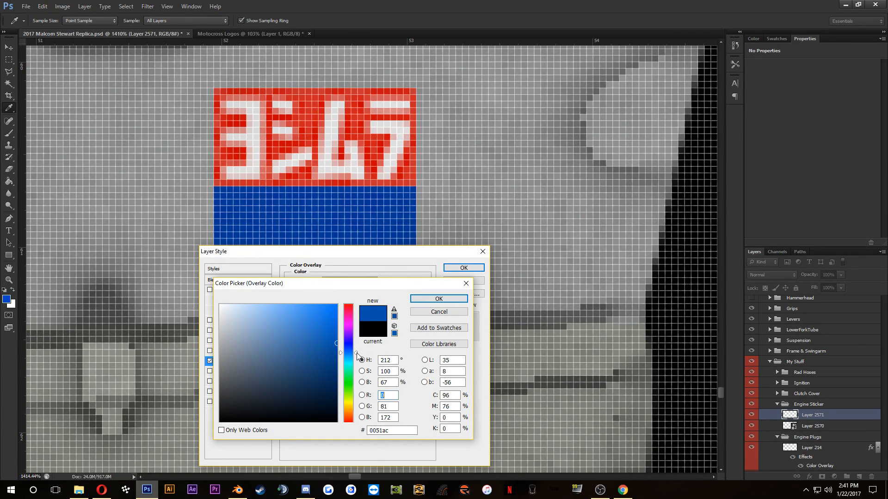
{"action": "left_click", "coordinate": [448, 301]}
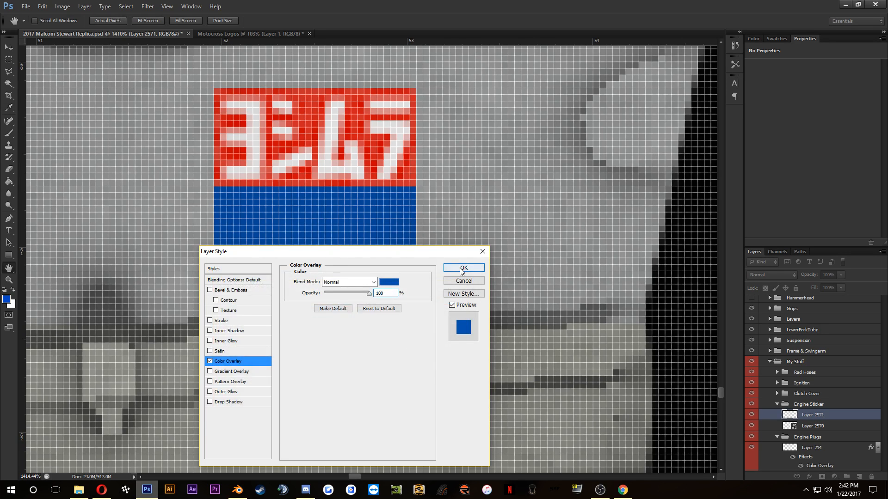
{"action": "left_click", "coordinate": [464, 267]}
Step: Copy the black YOSHIMURA wordmark below the red logo in the Motocross Logos document into the Malcom Stewart Replica document
{"action": "left_click", "coordinate": [222, 32]}
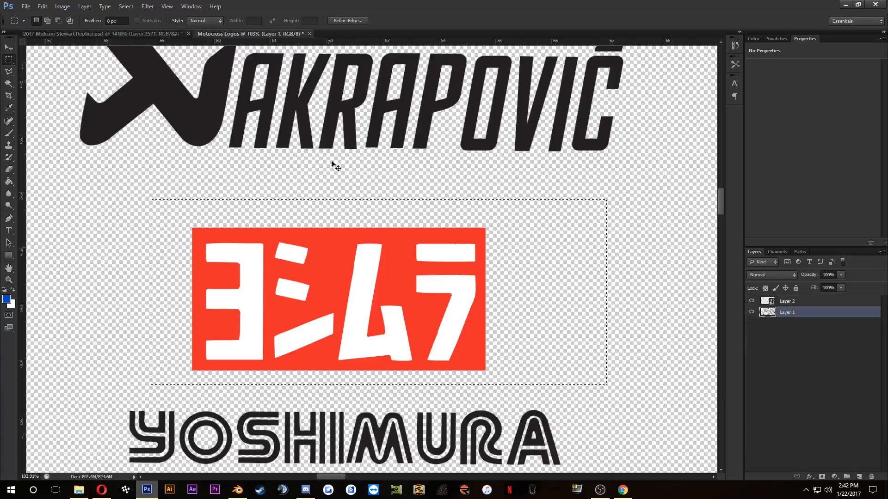
{"action": "left_click_drag", "start_coordinate": [298, 351], "coordinate": [304, 277]}
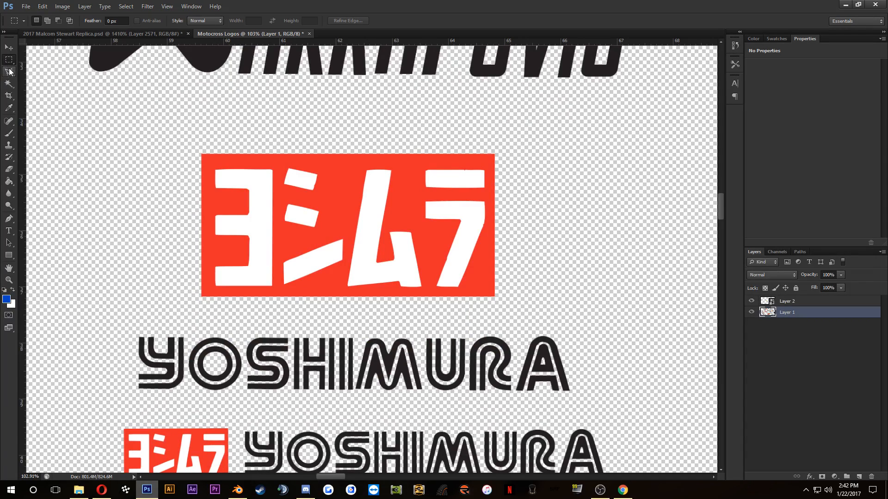
{"action": "left_click_drag", "start_coordinate": [106, 315], "coordinate": [615, 405]}
{"action": "left_click", "coordinate": [8, 47]}
{"action": "scroll", "coordinate": [181, 350], "scroll_direction": "up", "scroll_amount": 1}
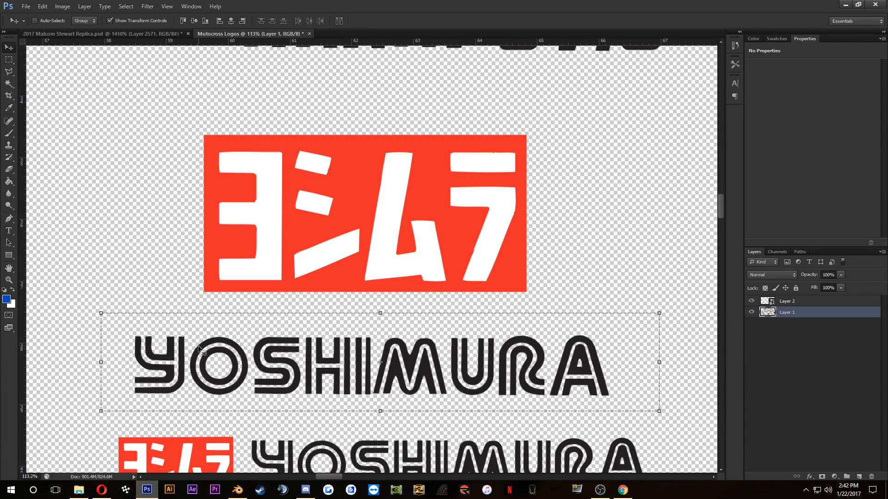
{"action": "left_click_drag", "start_coordinate": [199, 350], "coordinate": [102, 34]}
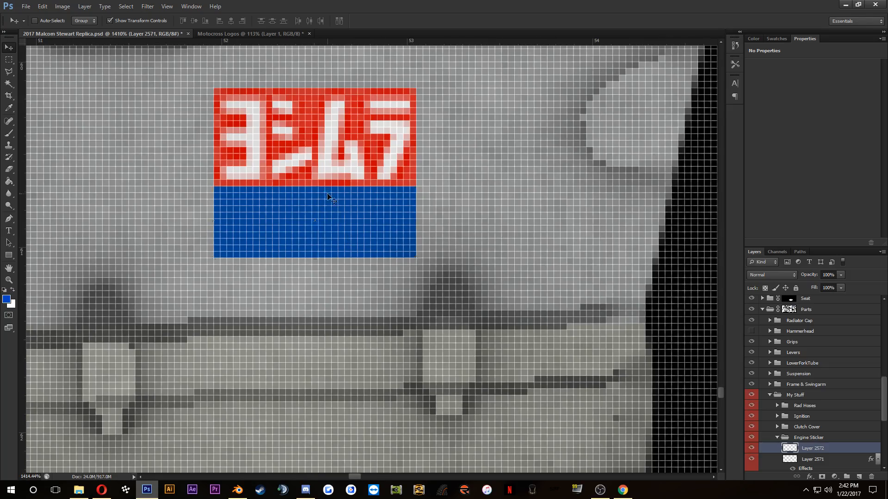
Step: Convert the pasted YOSHIMURA wordmark layer to a smart object
{"action": "scroll", "coordinate": [343, 193], "scroll_direction": "down", "scroll_amount": 11}
{"action": "right_click", "coordinate": [823, 453]}
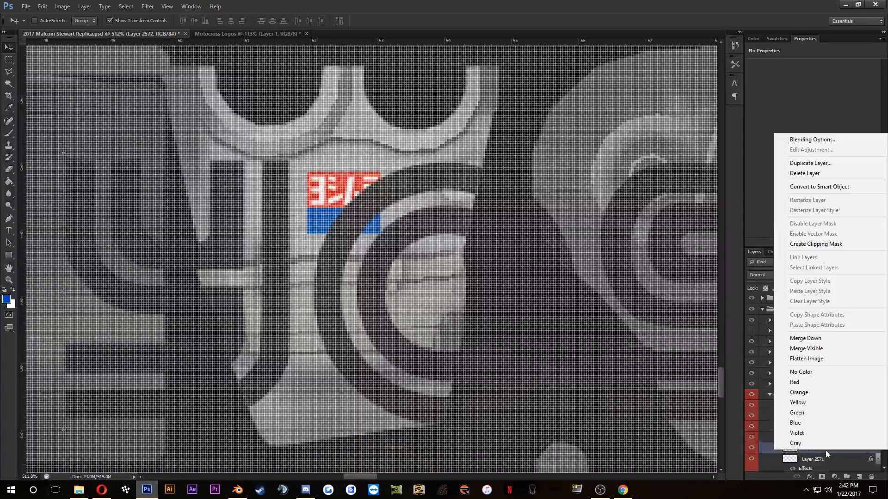
{"action": "left_click", "coordinate": [828, 188]}
Step: Scale the YOSHIMURA wordmark down proportionally to 3.42%, about as wide as the blue rectangle, and place it beside the sticker
{"action": "scroll", "coordinate": [123, 206], "scroll_direction": "down", "scroll_amount": 1}
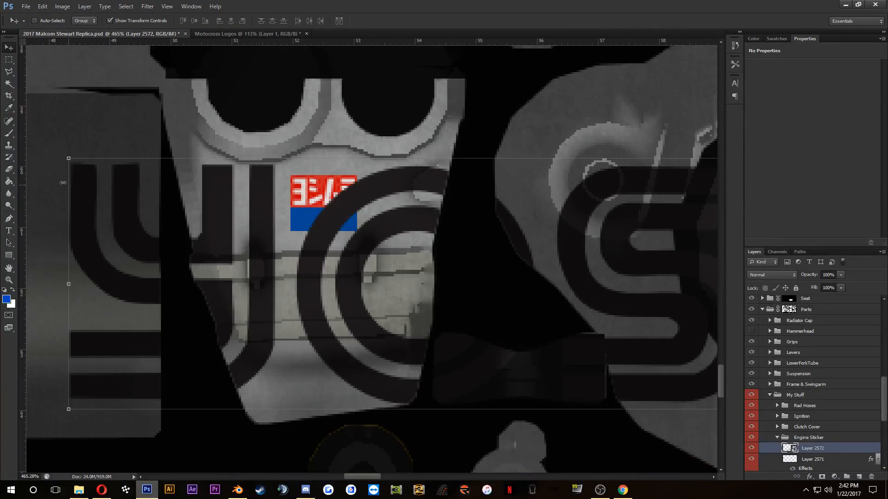
{"action": "left_click_drag", "start_coordinate": [69, 158], "coordinate": [627, 314]}
{"action": "left_click_drag", "start_coordinate": [693, 286], "coordinate": [154, 208]}
{"action": "scroll", "coordinate": [154, 209], "scroll_direction": "down", "scroll_amount": 4}
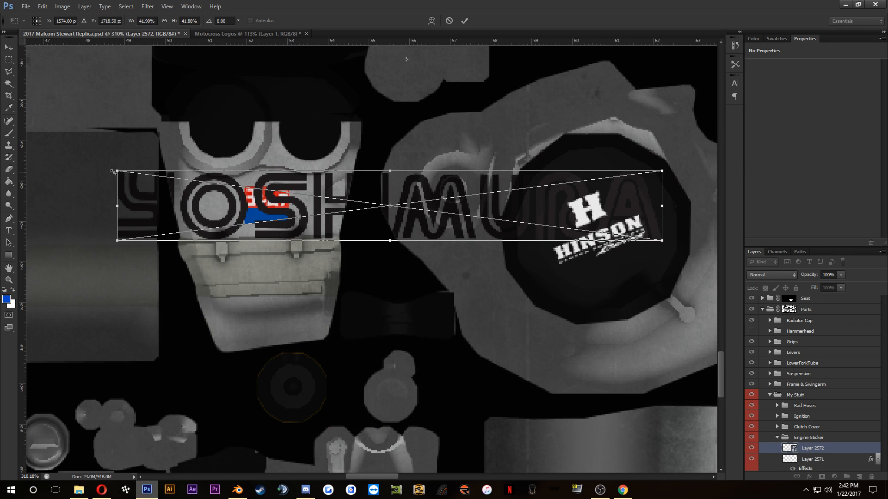
{"action": "left_click_drag", "start_coordinate": [123, 170], "coordinate": [366, 220]}
{"action": "scroll", "coordinate": [366, 220], "scroll_direction": "up", "scroll_amount": 5}
{"action": "left_click_drag", "start_coordinate": [441, 210], "coordinate": [275, 240]}
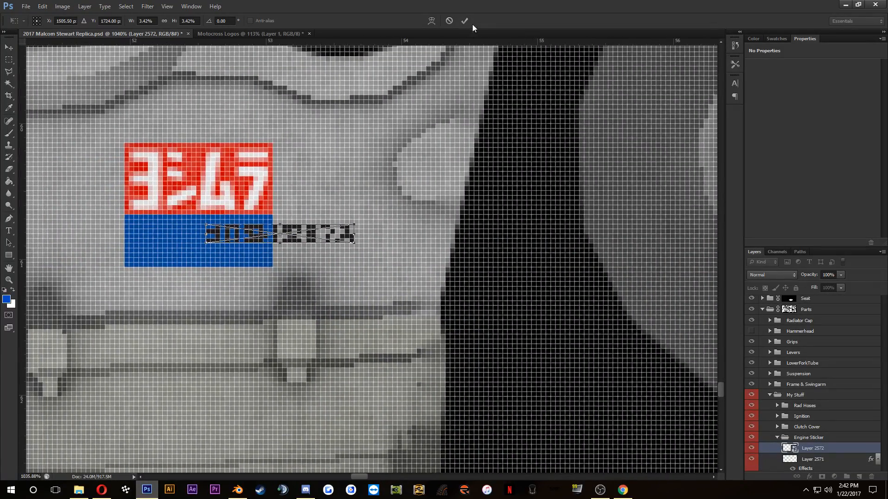
{"action": "left_click", "coordinate": [465, 21]}
Step: Check the sticker layout in the reference photo and move the wordmark onto the upper edge of the blue rectangle
{"action": "left_click", "coordinate": [102, 491]}
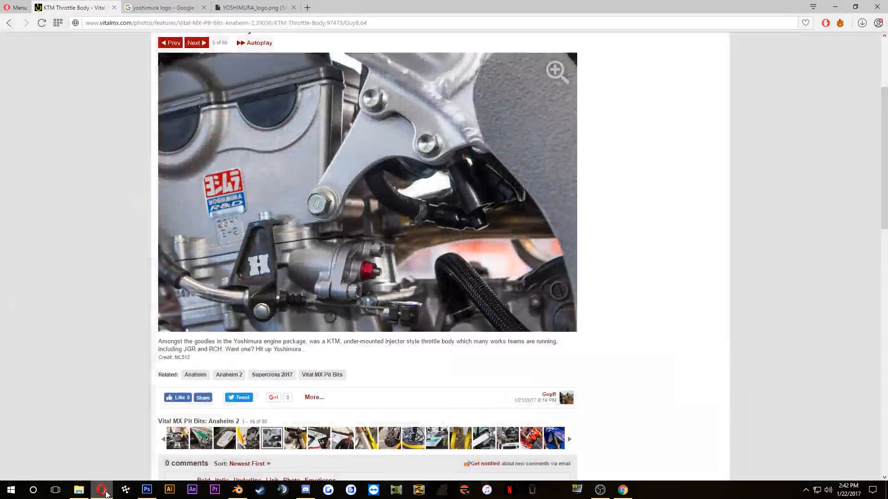
{"action": "left_click", "coordinate": [106, 491]}
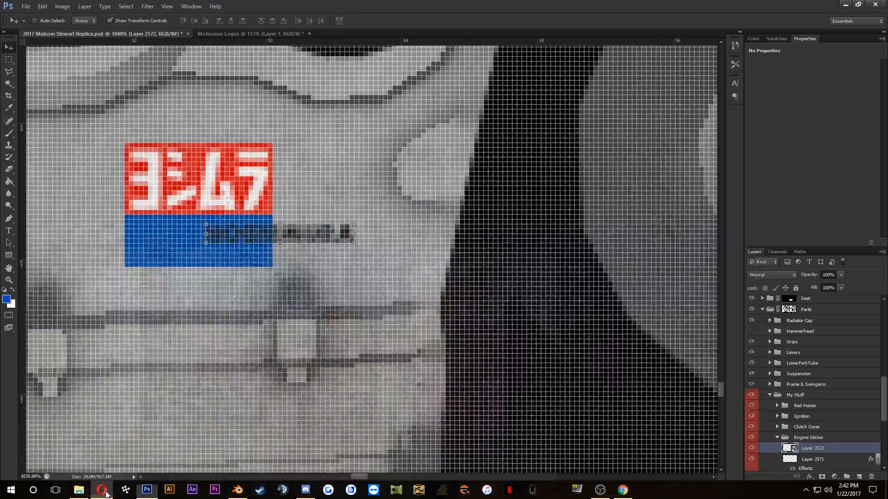
{"action": "scroll", "coordinate": [324, 241], "scroll_direction": "up", "scroll_amount": 1}
{"action": "left_click_drag", "start_coordinate": [328, 228], "coordinate": [220, 215]}
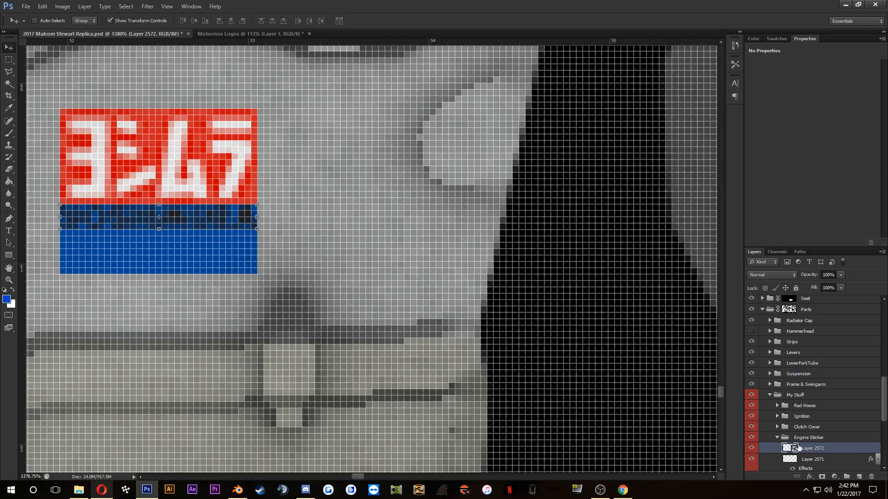
Step: Add a white ffffff Color Overlay to the YOSHIMURA wordmark
{"action": "double_click", "coordinate": [859, 450]}
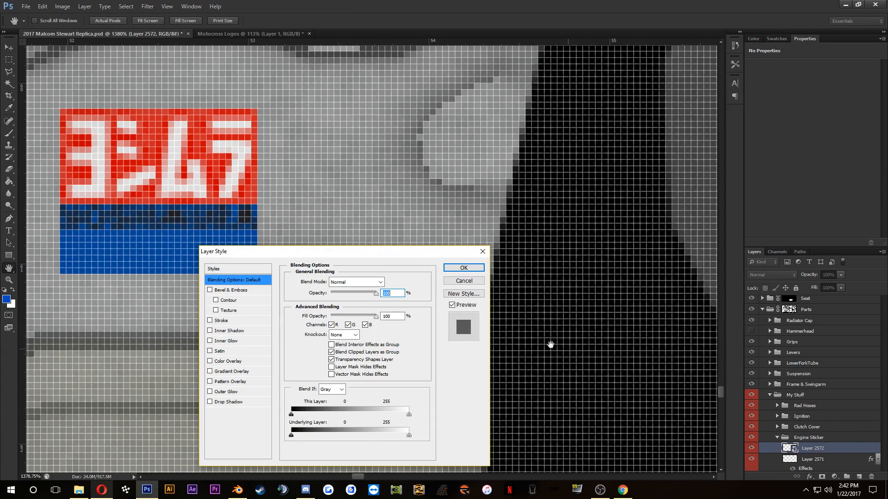
{"action": "left_click", "coordinate": [229, 361]}
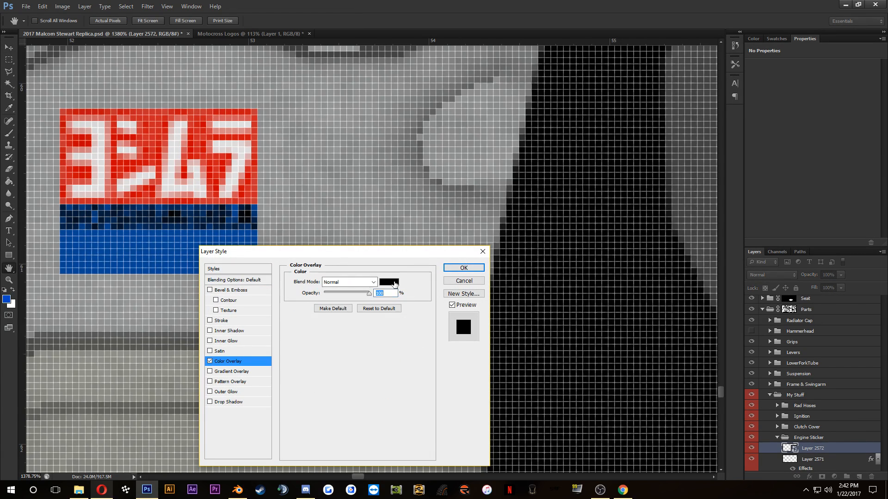
{"action": "left_click", "coordinate": [397, 282]}
{"action": "left_click", "coordinate": [457, 109]}
{"action": "left_click", "coordinate": [220, 305]}
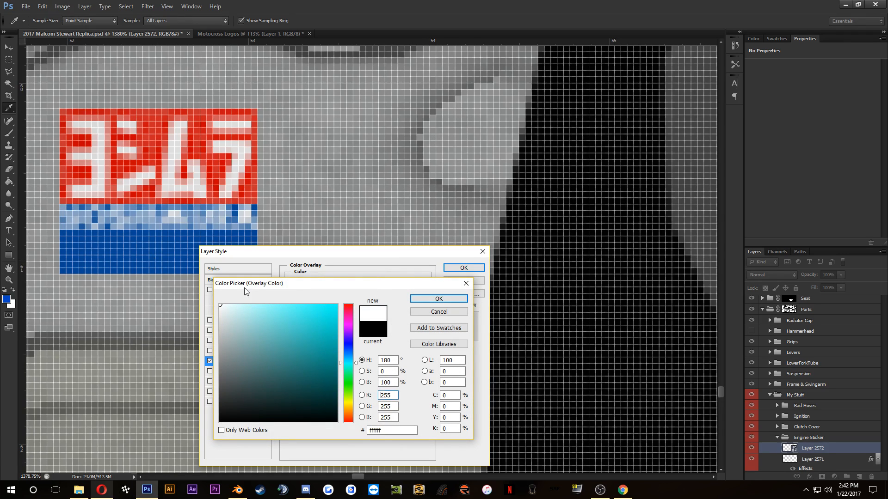
{"action": "left_click", "coordinate": [430, 298]}
{"action": "left_click", "coordinate": [463, 268]}
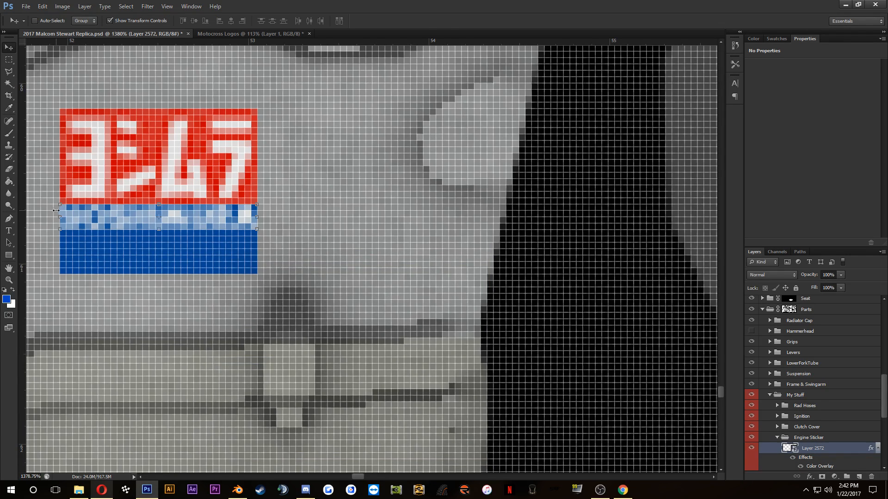
Step: Narrow the wordmark to 3.20% width about its centre and shift it one pixel down inside the blue rectangle
{"action": "key", "text": "ctrl+t"}
{"action": "left_click_drag", "start_coordinate": [59, 203], "coordinate": [66, 204]}
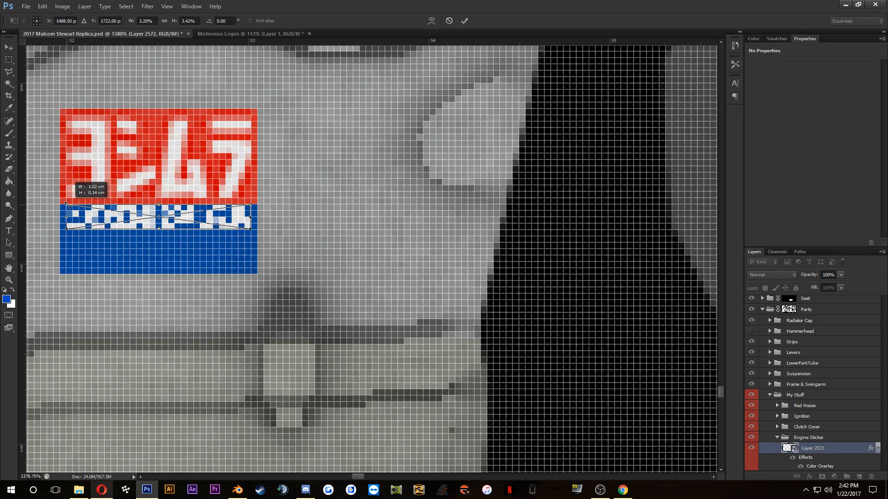
{"action": "left_click", "coordinate": [464, 21]}
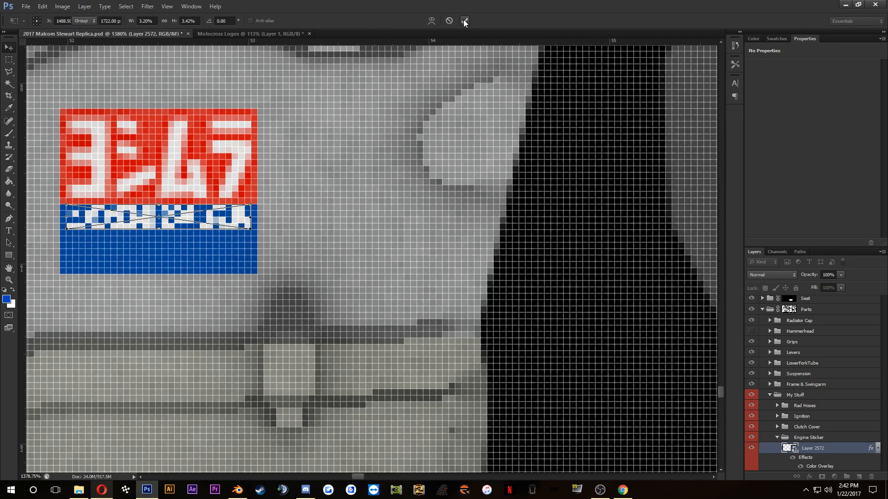
Step: Compare with the reference photo, select the wordmark and blue rectangle layers together, and nudge them one pixel down from the red logo
{"action": "left_click", "coordinate": [105, 491]}
{"action": "left_click", "coordinate": [106, 491]}
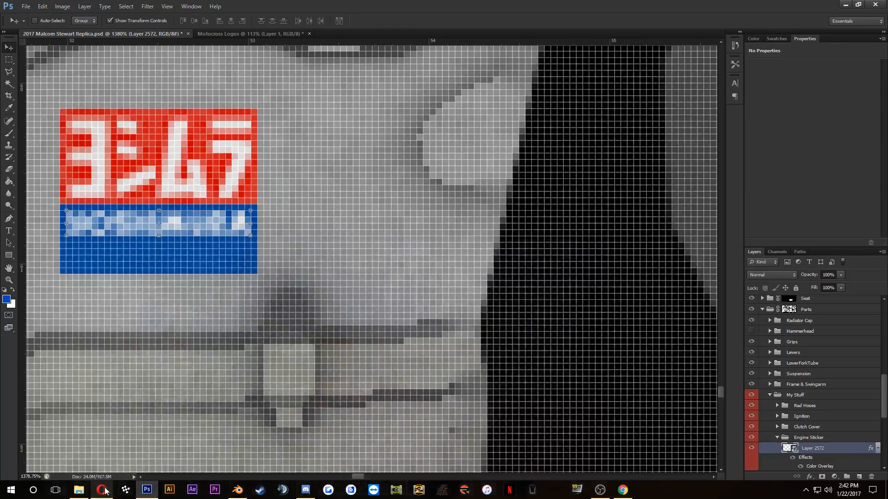
{"action": "scroll", "coordinate": [796, 449], "scroll_direction": "down", "scroll_amount": 3}
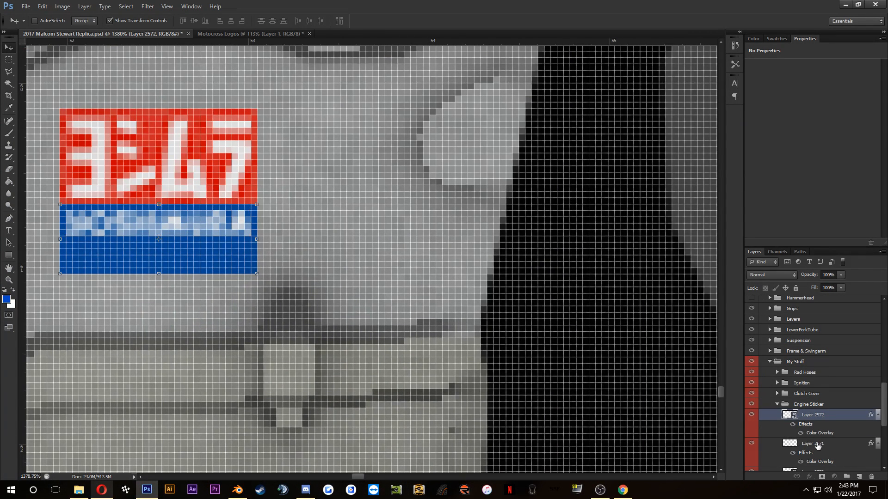
{"action": "left_click", "coordinate": [817, 445]}
{"action": "left_click", "coordinate": [808, 416], "text": "shift"}
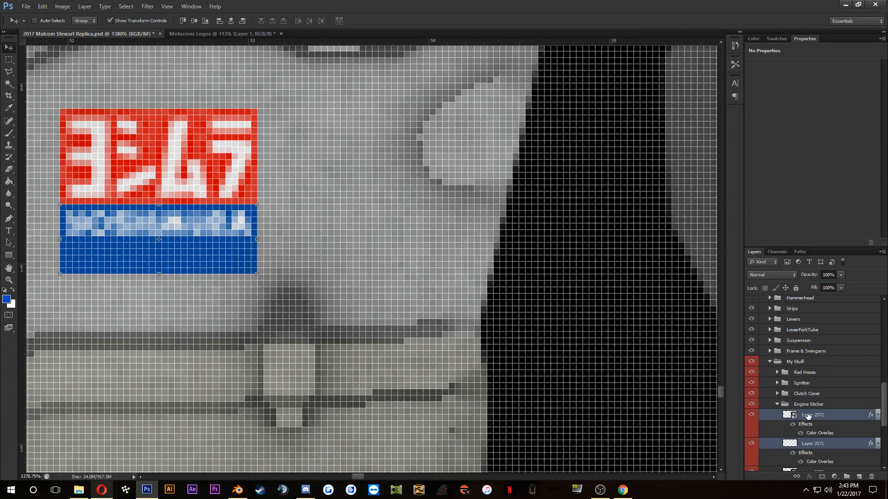
{"action": "key", "text": "Down"}
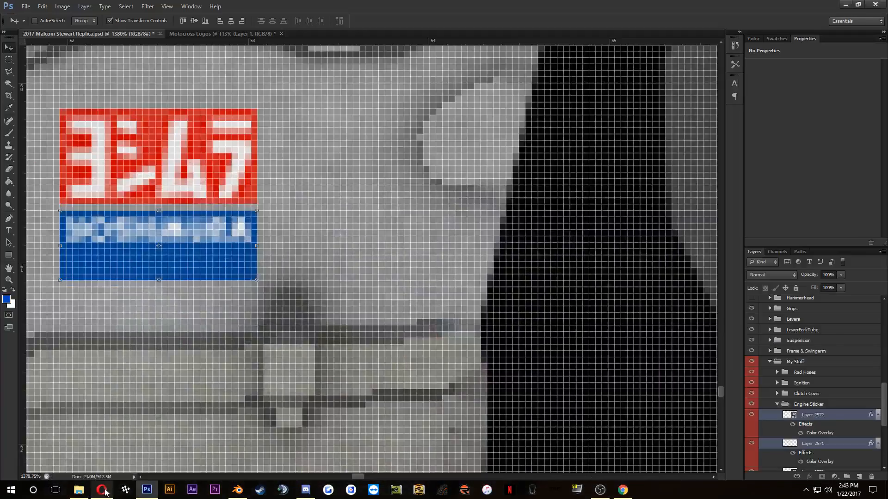
Step: Check the reference photo again and stretch the blue rectangle downward to 136.36% of its height
{"action": "left_click", "coordinate": [102, 490]}
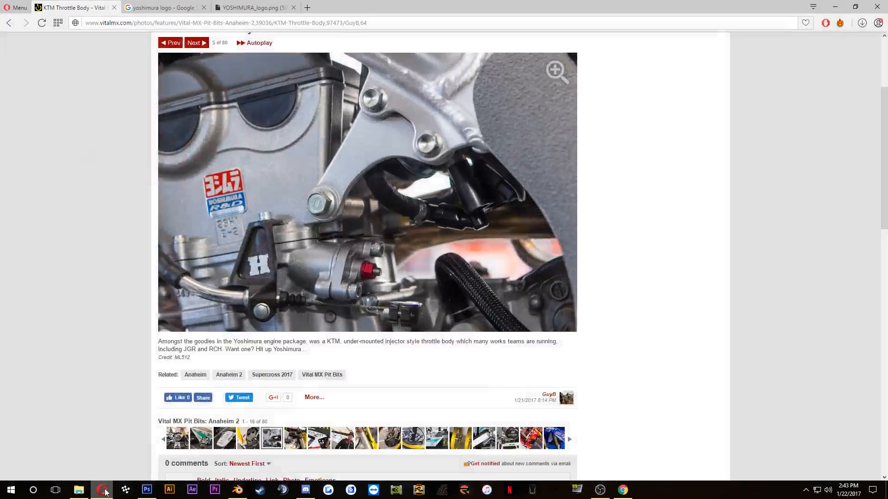
{"action": "left_click", "coordinate": [102, 490]}
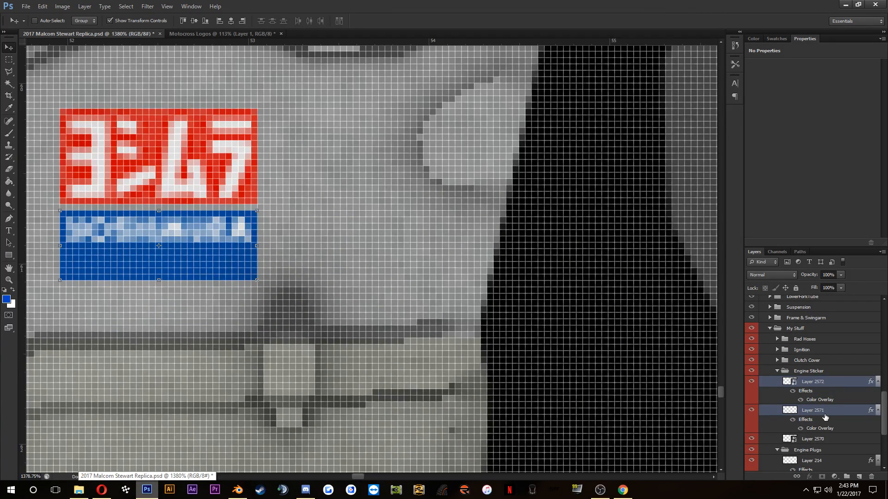
{"action": "left_click", "coordinate": [825, 413]}
{"action": "left_click", "coordinate": [157, 281]}
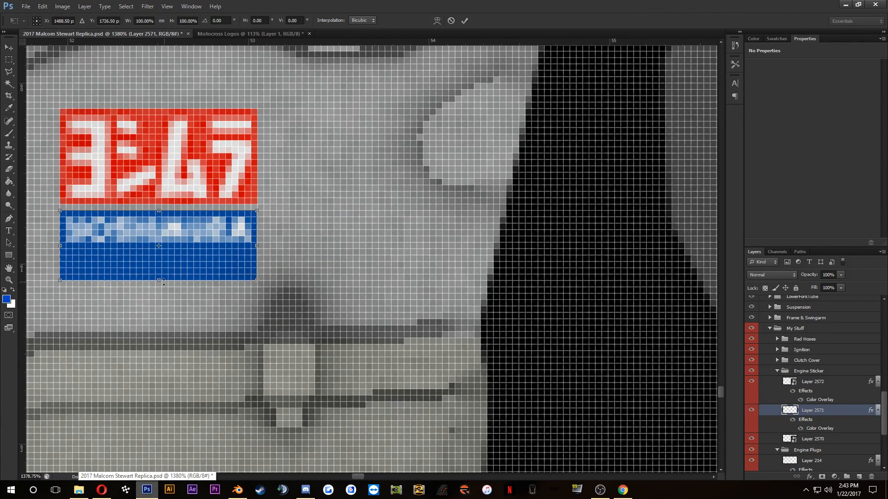
{"action": "left_click_drag", "start_coordinate": [158, 281], "coordinate": [161, 312]}
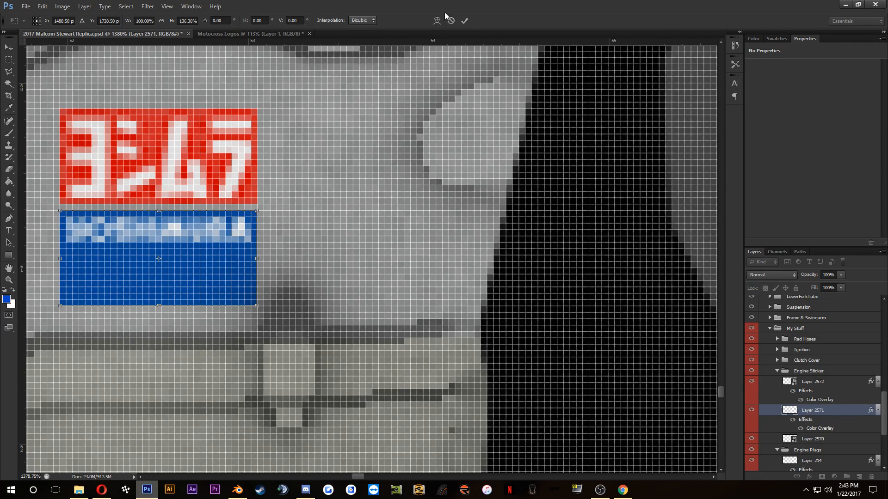
{"action": "left_click", "coordinate": [465, 21]}
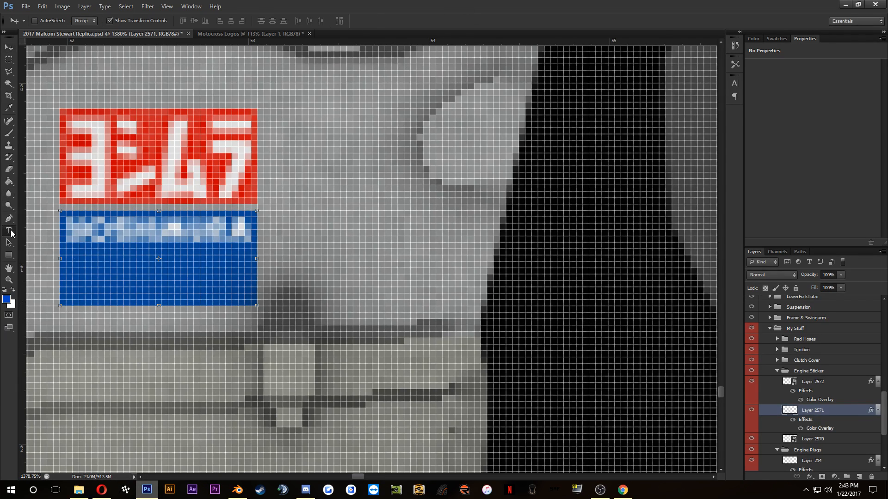
Step: Add the text "r&d" on the lower part of the blue rectangle at 20 pt
{"action": "left_click", "coordinate": [100, 274]}
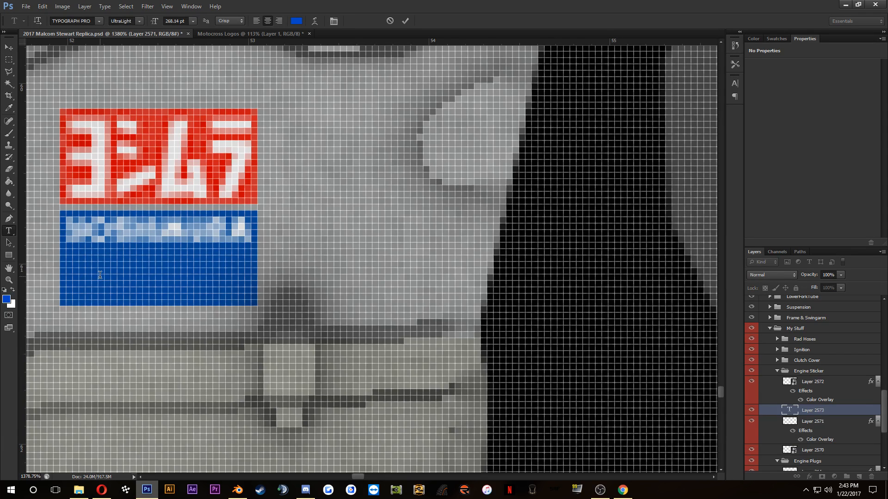
{"action": "double_click", "coordinate": [183, 19]}
{"action": "type", "text": "20"}
{"action": "key", "text": "Return"}
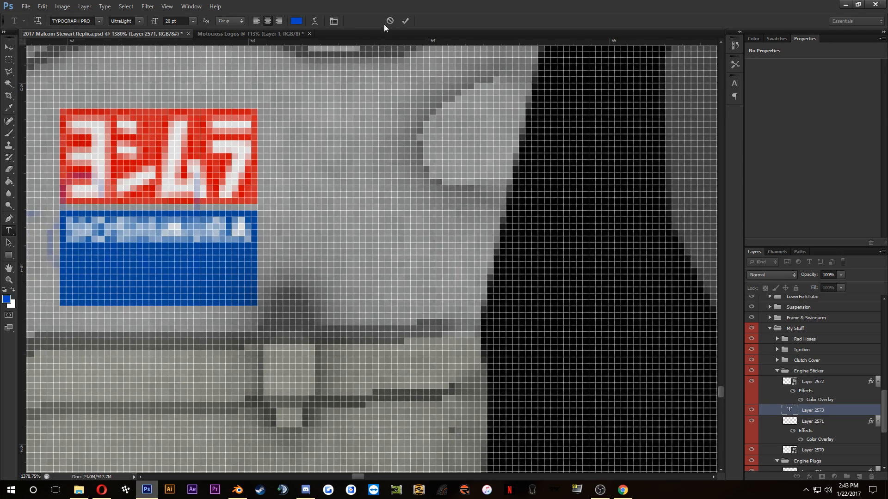
{"action": "left_click", "coordinate": [405, 21]}
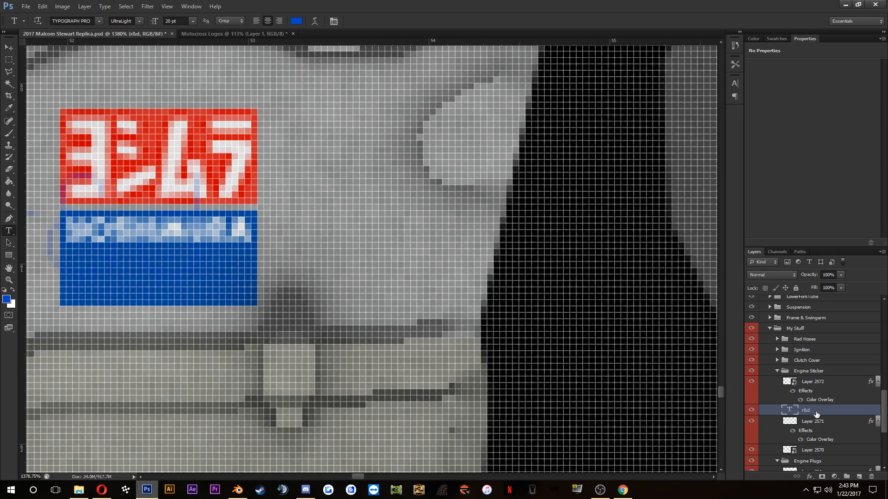
Step: Change the "r&d" text's font to Compacta Bd BT and move the text over the lower part of the blue rectangle
{"action": "double_click", "coordinate": [786, 410]}
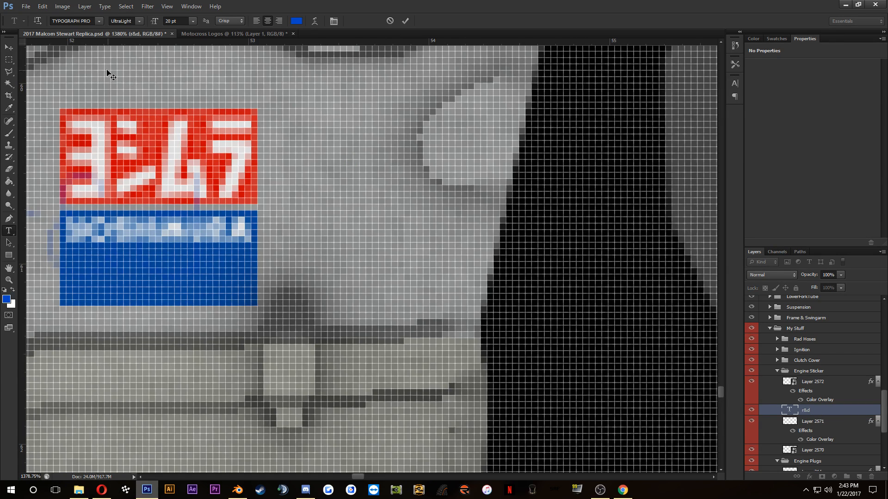
{"action": "left_click", "coordinate": [100, 21]}
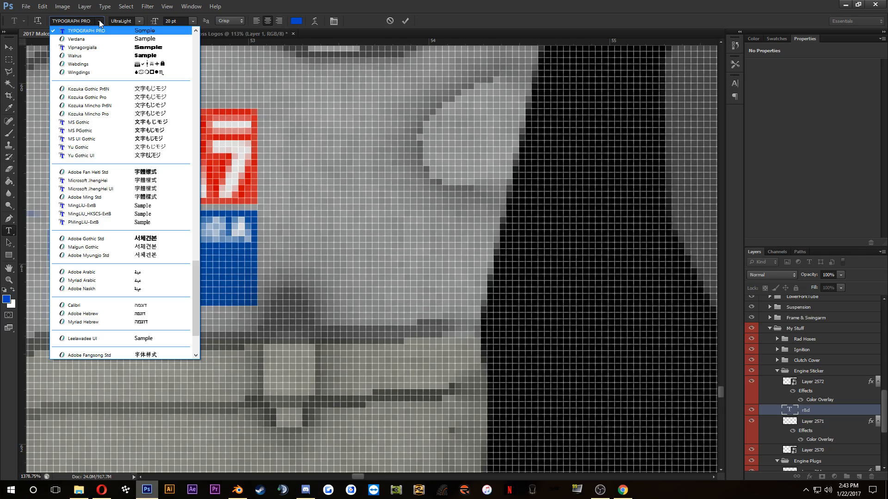
{"action": "scroll", "coordinate": [112, 96], "scroll_direction": "up", "scroll_amount": 7}
{"action": "scroll", "coordinate": [115, 102], "scroll_direction": "up", "scroll_amount": 10}
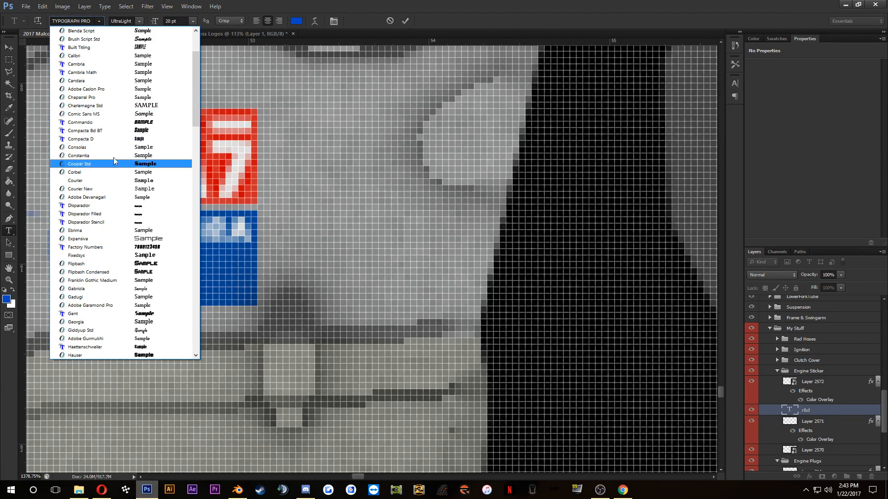
{"action": "left_click", "coordinate": [111, 131]}
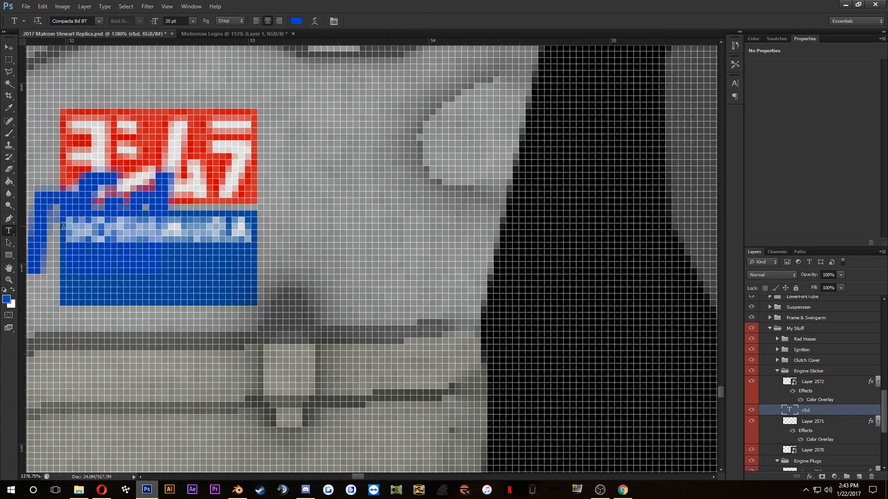
{"action": "left_click", "coordinate": [9, 47]}
{"action": "left_click_drag", "start_coordinate": [129, 209], "coordinate": [218, 257]}
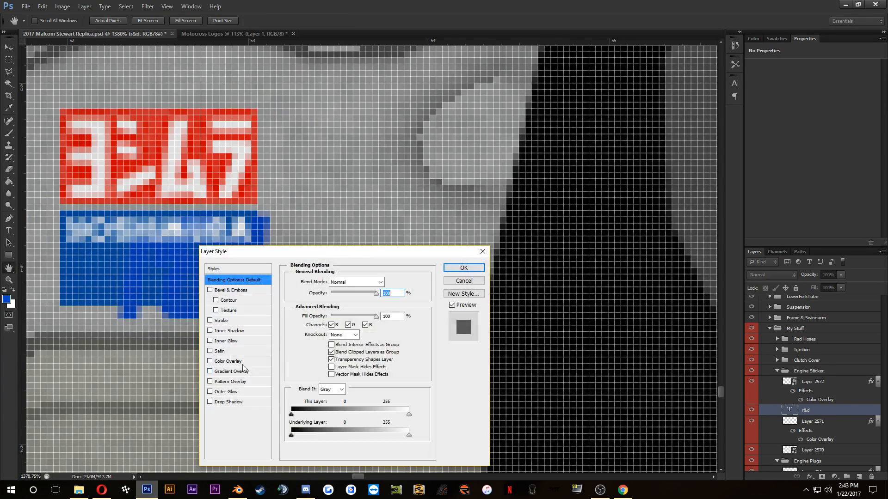
Step: Give the "r&d" text layer a white Color Overlay in Normal blend mode at 100% opacity
{"action": "left_click", "coordinate": [237, 363]}
{"action": "left_click", "coordinate": [389, 284]}
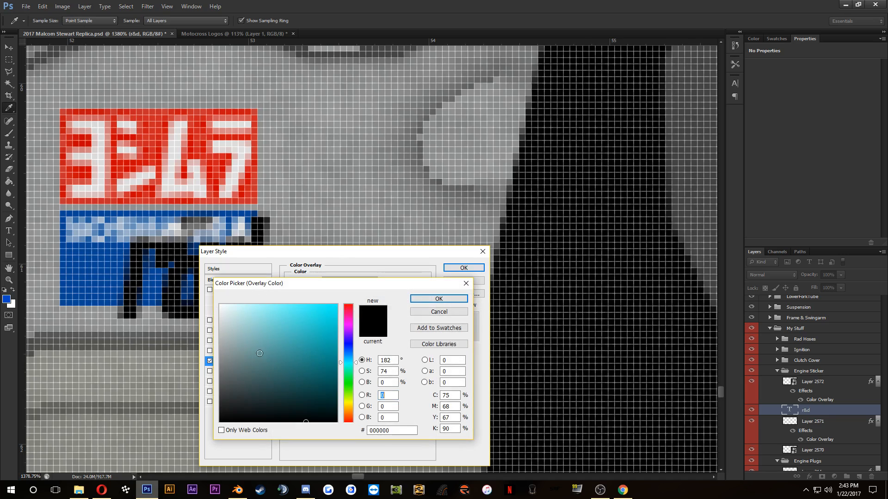
{"action": "left_click", "coordinate": [213, 305]}
{"action": "left_click", "coordinate": [438, 299]}
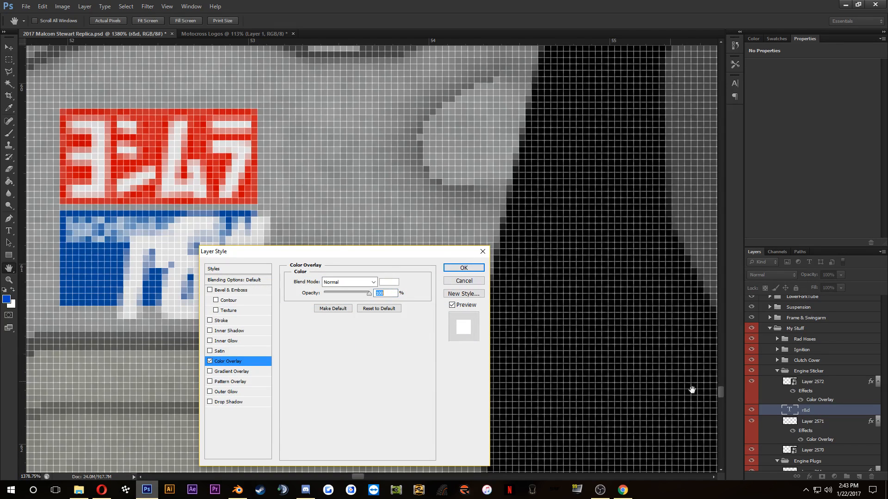
{"action": "left_click", "coordinate": [464, 268]}
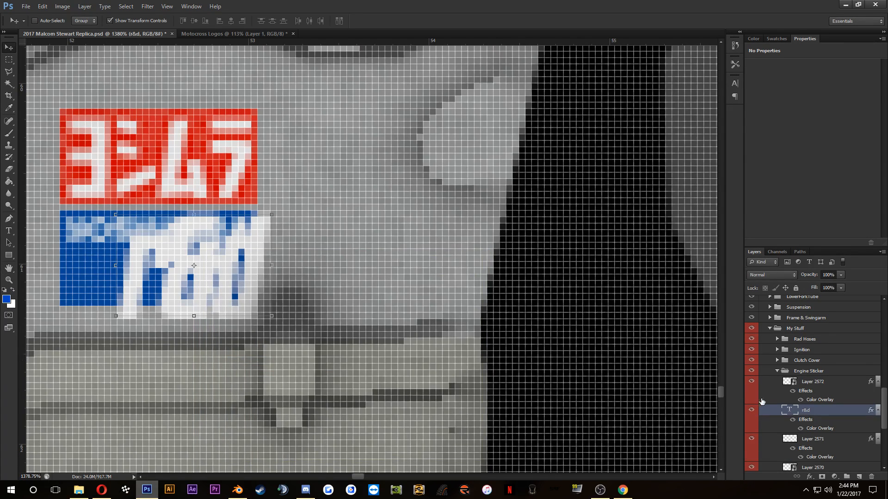
Step: Replace the lowercase text with the capitals "R&D"
{"action": "double_click", "coordinate": [788, 411]}
{"action": "type", "text": "R"}
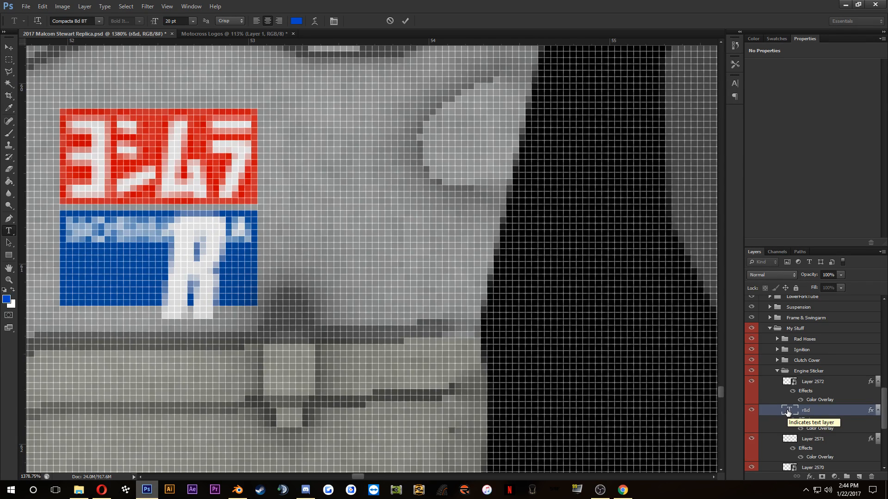
{"action": "type", "text": "&D"}
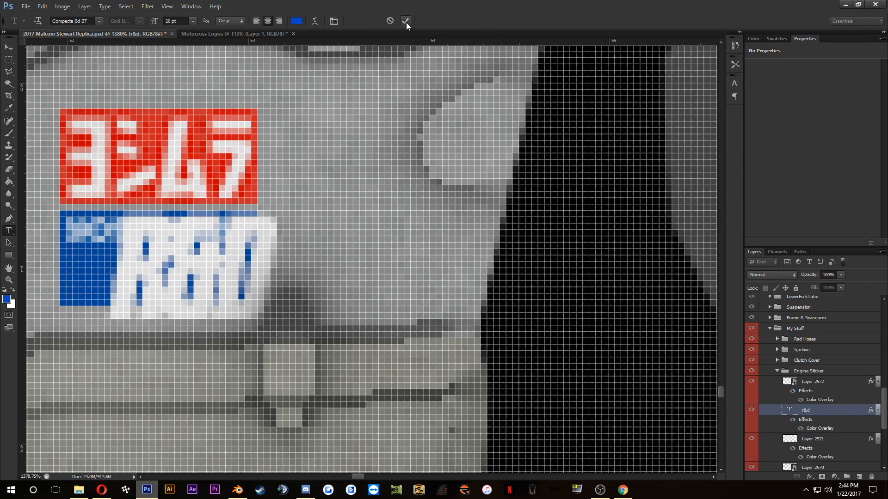
{"action": "left_click", "coordinate": [406, 21]}
Step: Scale the "R&D" text to 45.86% width and 43.78% height and centre it under the wordmark in the blue rectangle
{"action": "left_click_drag", "start_coordinate": [116, 214], "coordinate": [165, 231]}
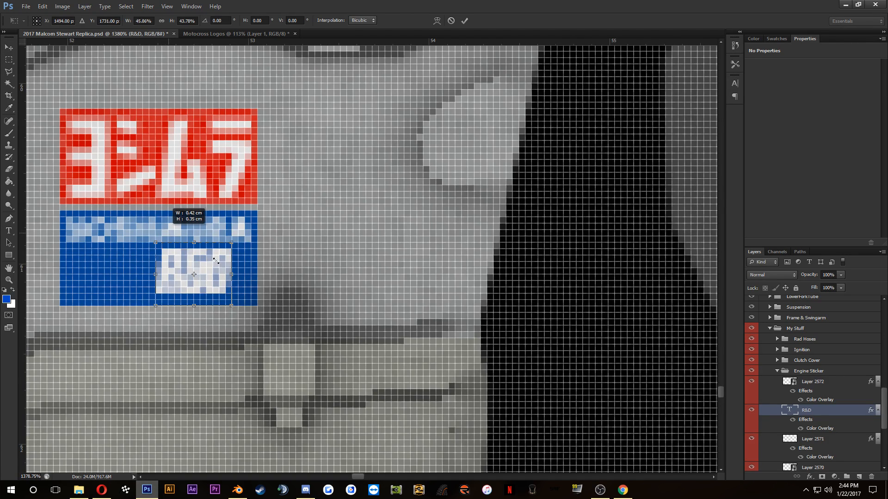
{"action": "left_click_drag", "start_coordinate": [216, 261], "coordinate": [195, 263]}
{"action": "left_click", "coordinate": [464, 20]}
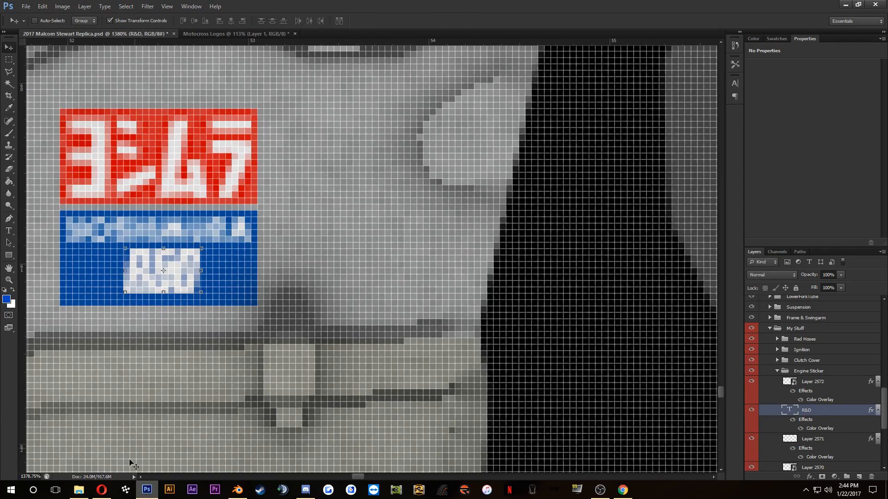
Step: Check the reference photo in the browser and widen the "R&D" text on both sides, keeping its height, to nearly fill the blue rectangle
{"action": "left_click", "coordinate": [108, 495]}
{"action": "left_click", "coordinate": [109, 496]}
{"action": "left_click", "coordinate": [109, 496]}
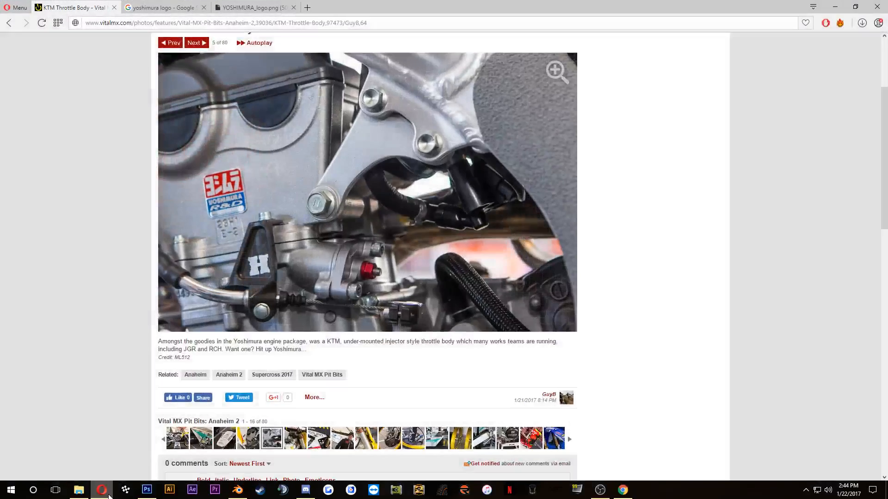
{"action": "left_click", "coordinate": [108, 497]}
{"action": "left_click_drag", "start_coordinate": [126, 271], "coordinate": [95, 274]}
{"action": "left_click_drag", "start_coordinate": [82, 275], "coordinate": [73, 269]}
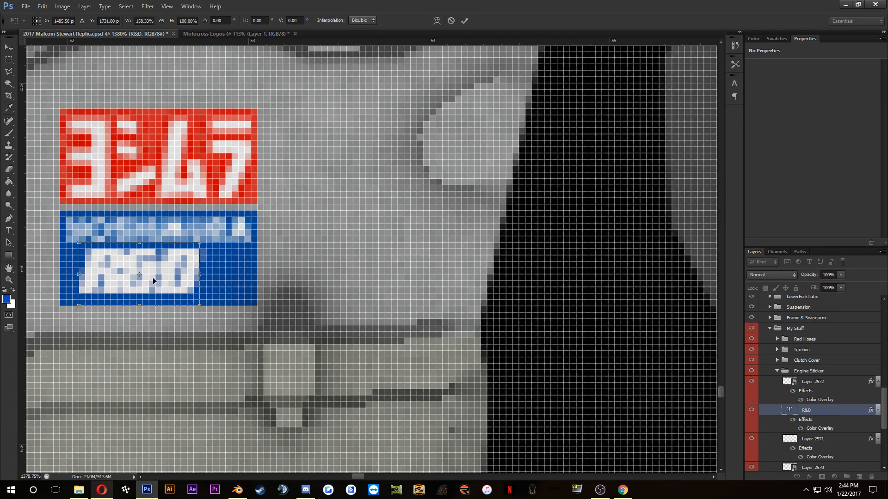
{"action": "left_click_drag", "start_coordinate": [202, 275], "coordinate": [235, 274]}
{"action": "left_click", "coordinate": [465, 20]}
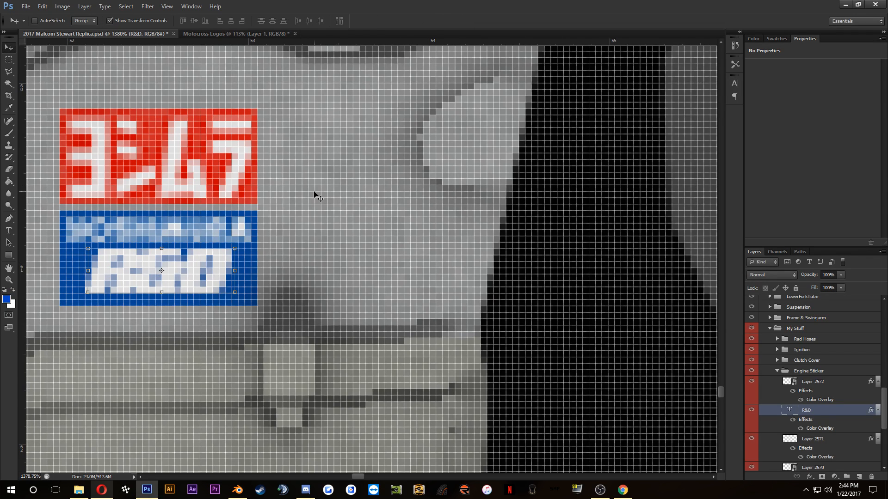
Step: Compare with the reference photo again and stretch the blue rectangle downward to 120% of its height, about 0.63 cm
{"action": "left_click", "coordinate": [102, 490]}
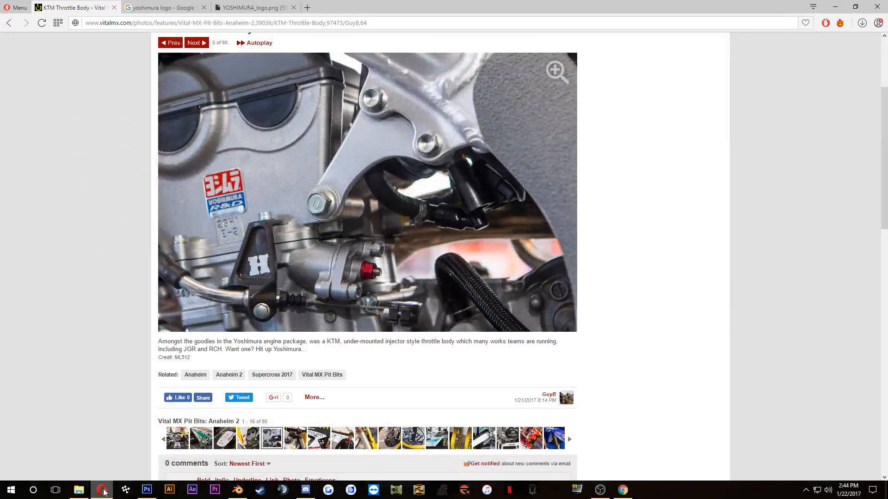
{"action": "left_click", "coordinate": [103, 490]}
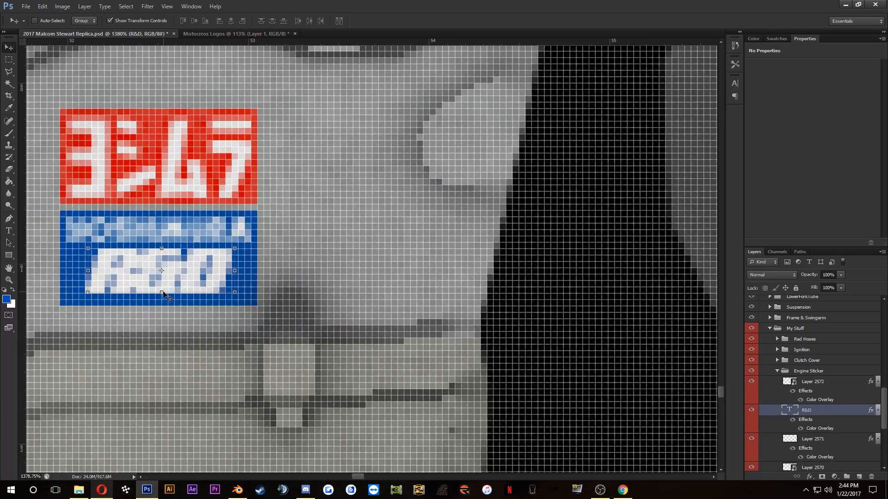
{"action": "left_click", "coordinate": [832, 439]}
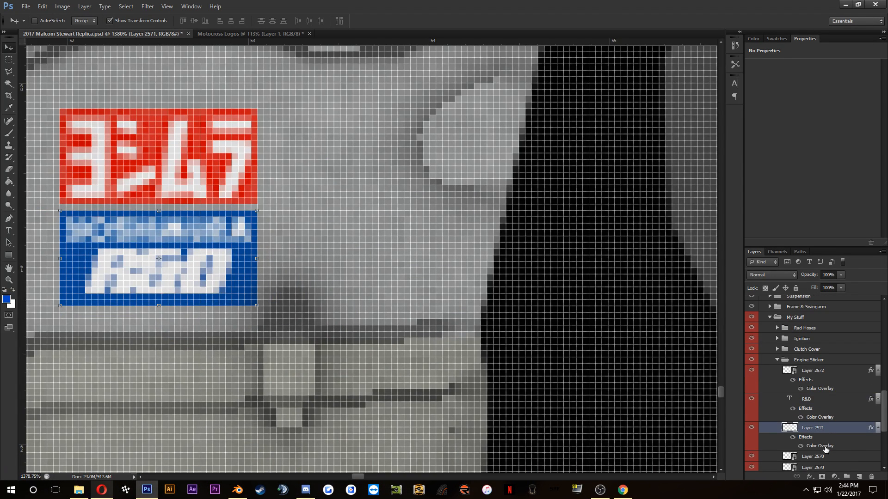
{"action": "left_click", "coordinate": [160, 308]}
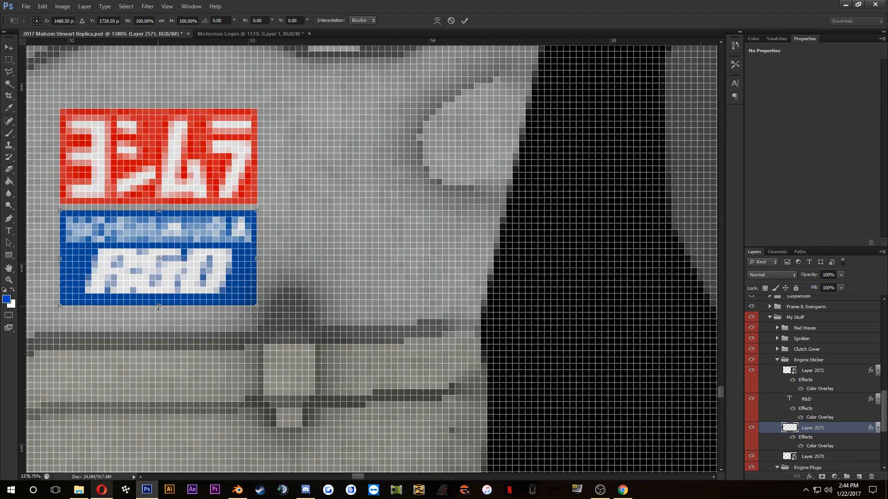
{"action": "left_click_drag", "start_coordinate": [158, 307], "coordinate": [158, 329]}
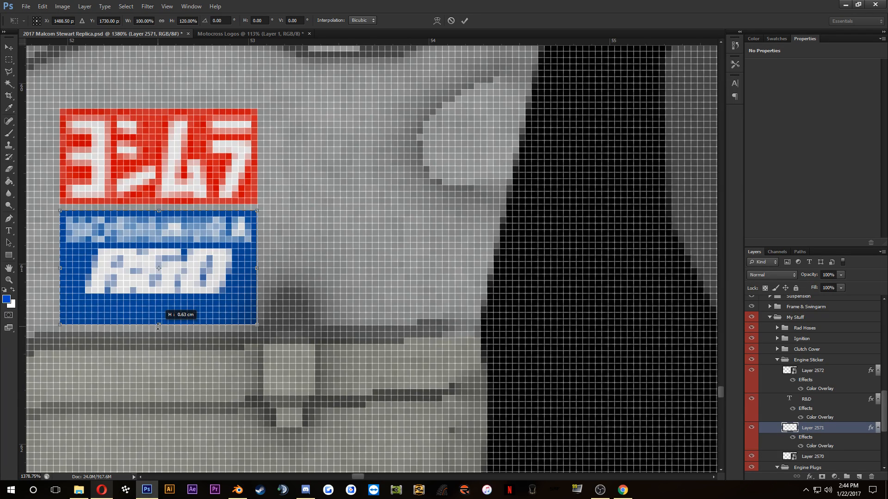
{"action": "left_click", "coordinate": [464, 21]}
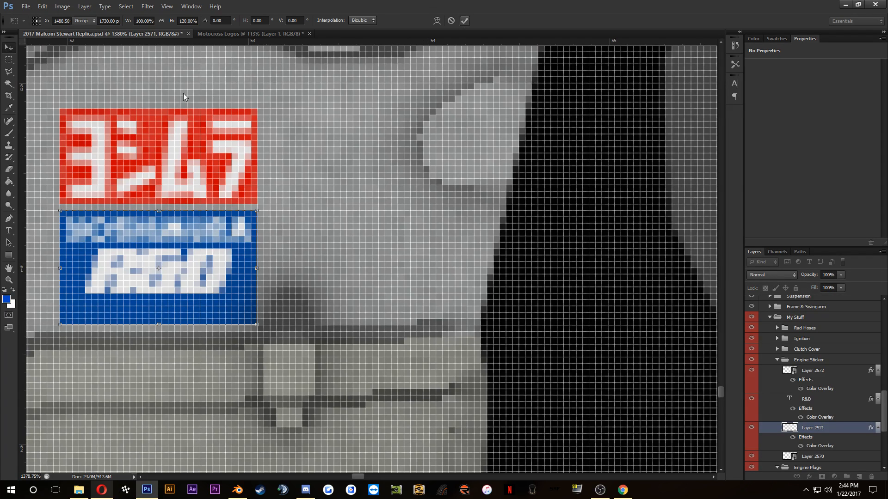
Step: Add a white bar on a new layer across the blue strip below "R&D", leaving a thin blue border around it
{"action": "left_click", "coordinate": [9, 59]}
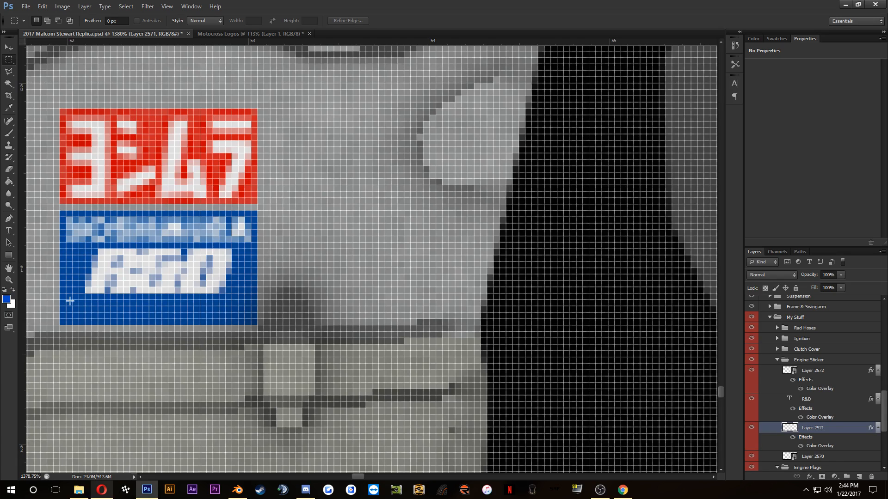
{"action": "left_click_drag", "start_coordinate": [69, 302], "coordinate": [246, 318]}
{"action": "left_click", "coordinate": [6, 299]}
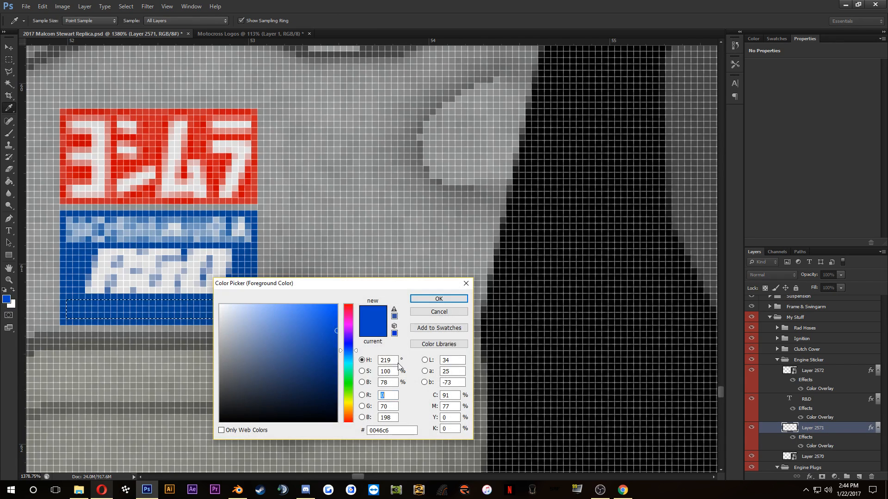
{"action": "left_click_drag", "start_coordinate": [264, 362], "coordinate": [217, 302]}
{"action": "left_click", "coordinate": [457, 301]}
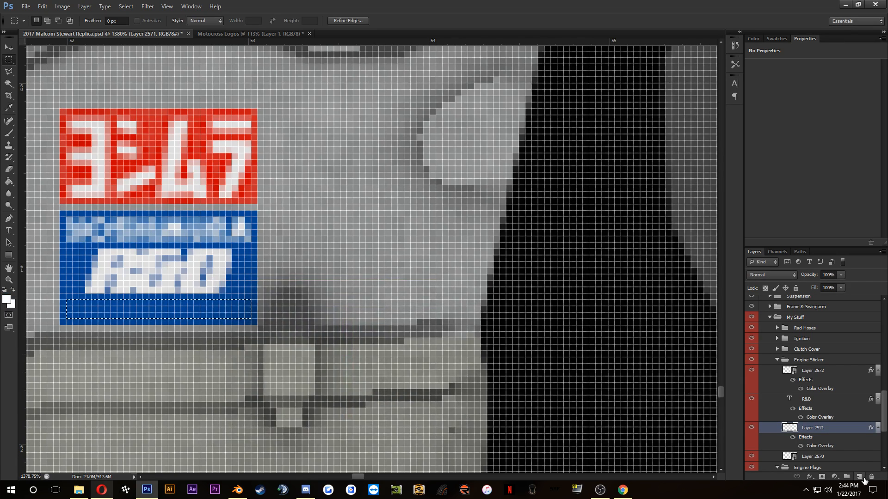
{"action": "left_click", "coordinate": [860, 477]}
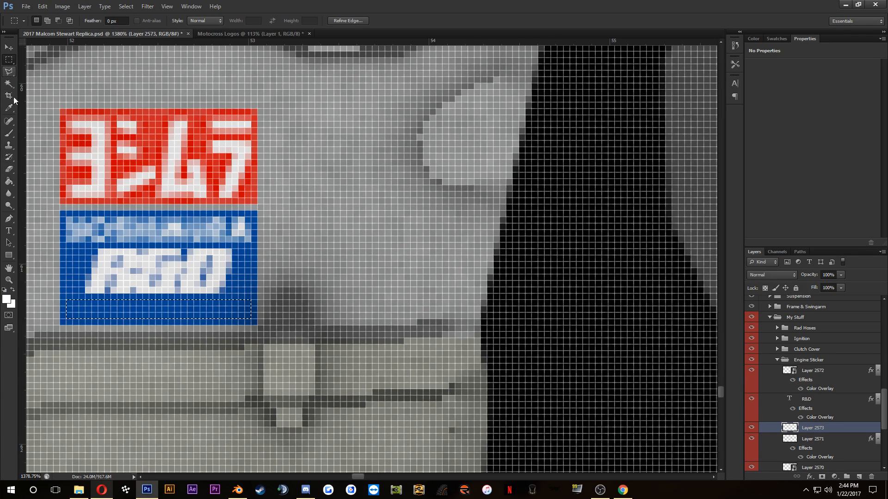
{"action": "left_click", "coordinate": [8, 181]}
{"action": "left_click", "coordinate": [193, 312]}
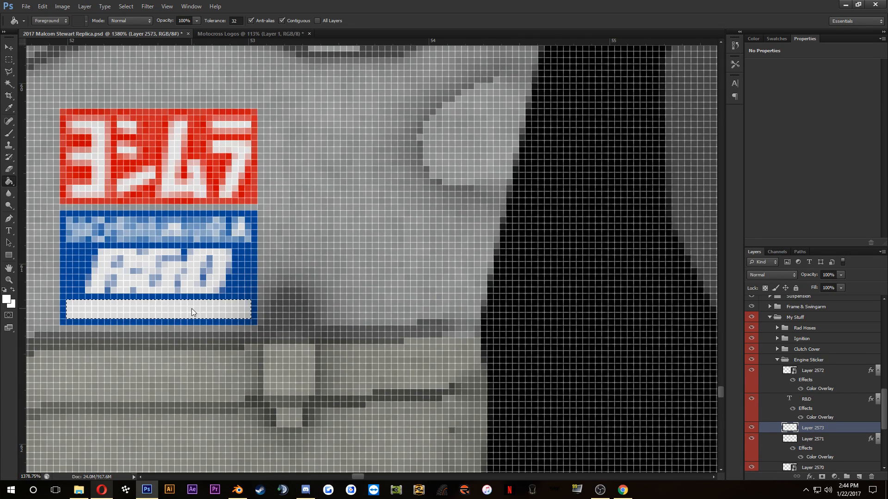
{"action": "key", "text": "ctrl+d"}
Step: Select the wordmark, "R&D", white bar and blue rectangle layers together, squash them to 83.33% height, and compare with the reference photo
{"action": "scroll", "coordinate": [194, 310], "scroll_direction": "down", "scroll_amount": 3}
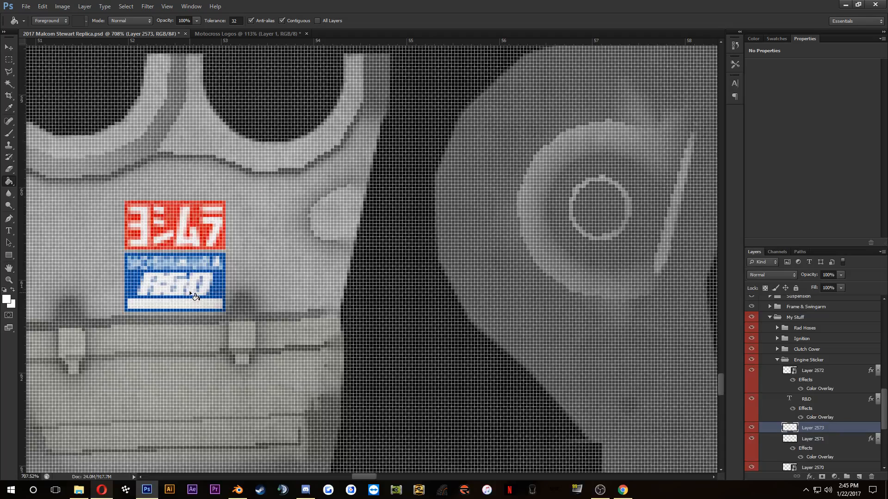
{"action": "left_click", "coordinate": [9, 60]}
{"action": "left_click", "coordinate": [110, 489]}
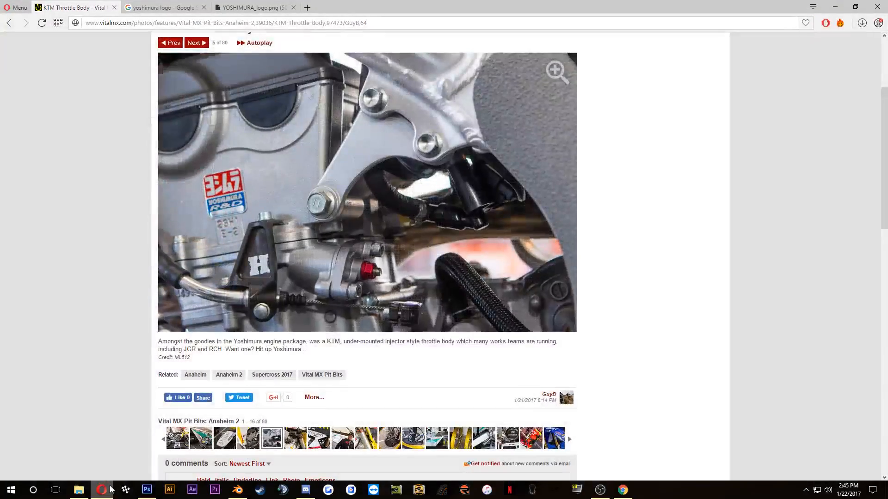
{"action": "left_click", "coordinate": [110, 489]}
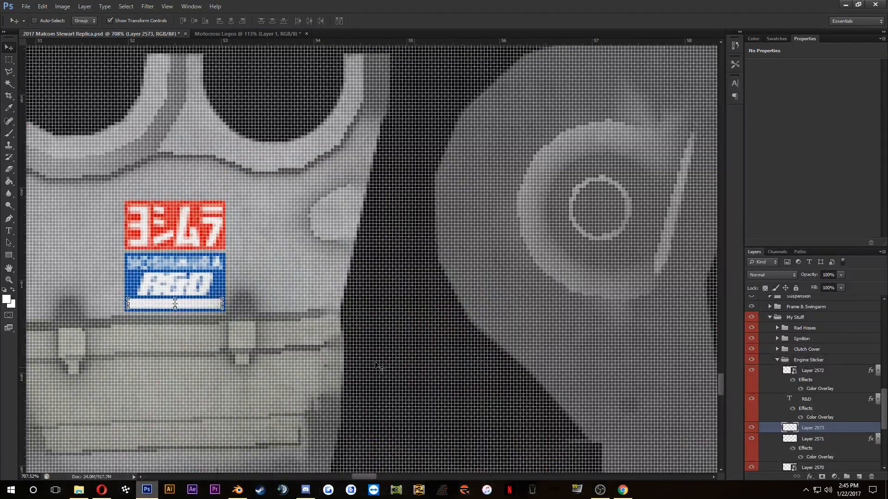
{"action": "left_click", "coordinate": [825, 443], "text": "shift"}
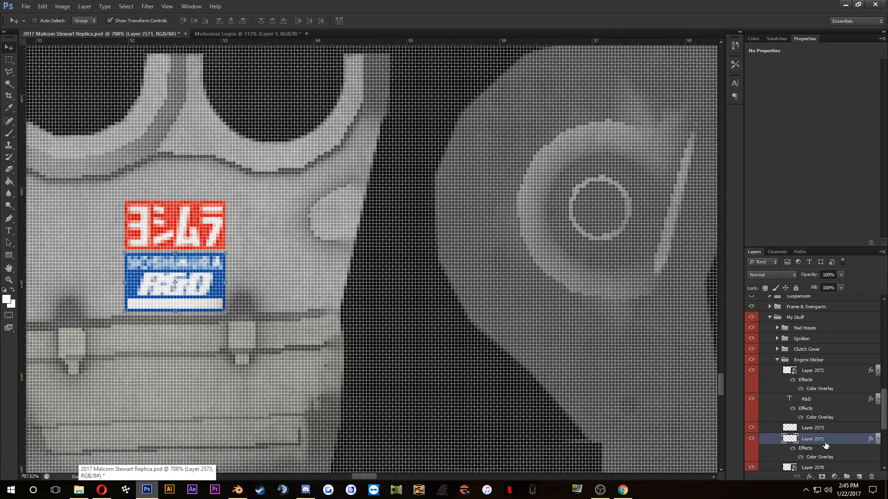
{"action": "left_click", "coordinate": [814, 372], "text": "shift"}
{"action": "scroll", "coordinate": [182, 306], "scroll_direction": "up", "scroll_amount": 1}
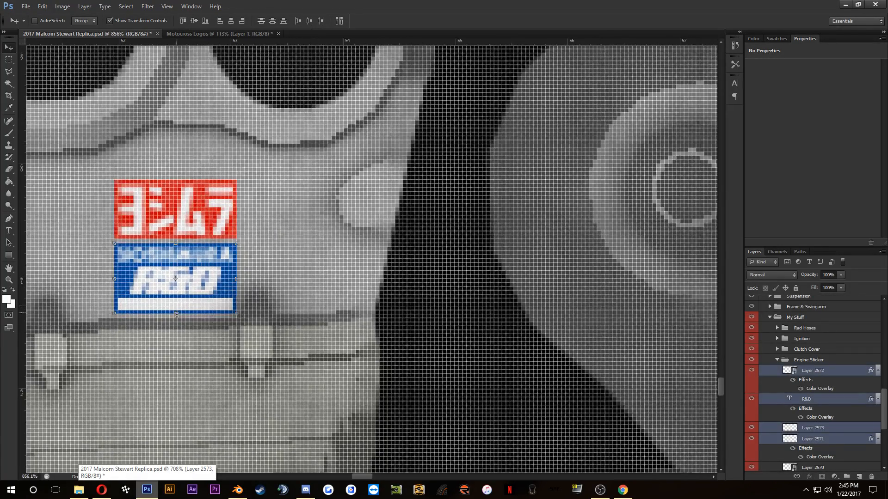
{"action": "key", "text": "ctrl+t"}
{"action": "left_click_drag", "start_coordinate": [178, 314], "coordinate": [185, 302]}
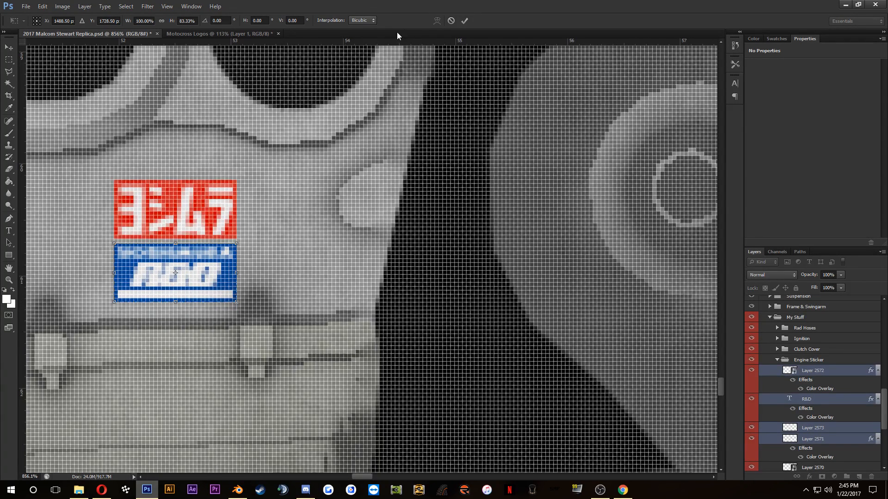
{"action": "left_click", "coordinate": [463, 21]}
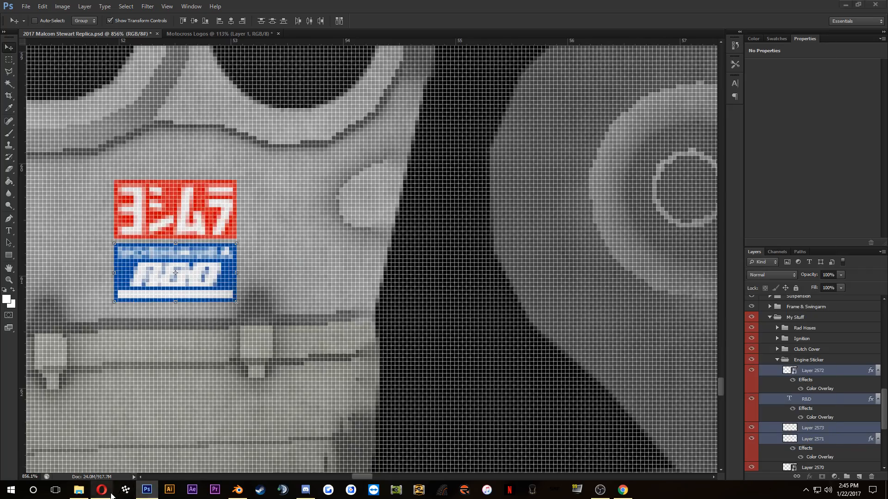
{"action": "left_click", "coordinate": [111, 496]}
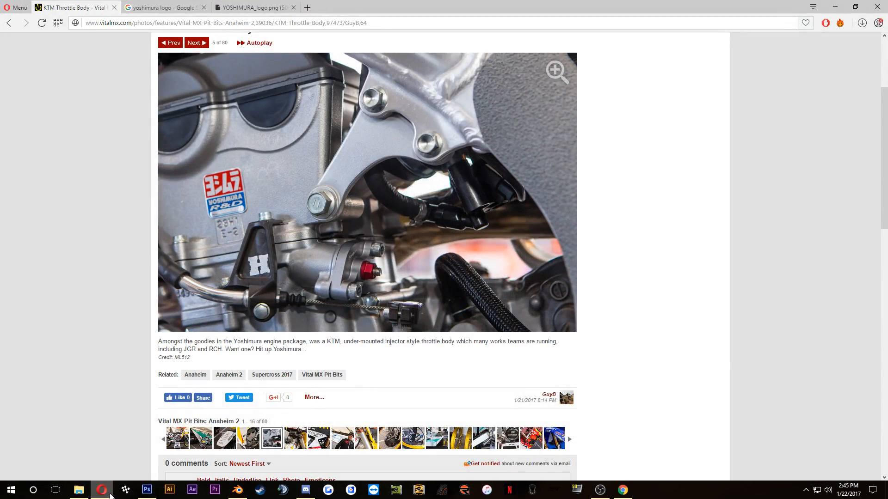
{"action": "left_click", "coordinate": [111, 496]}
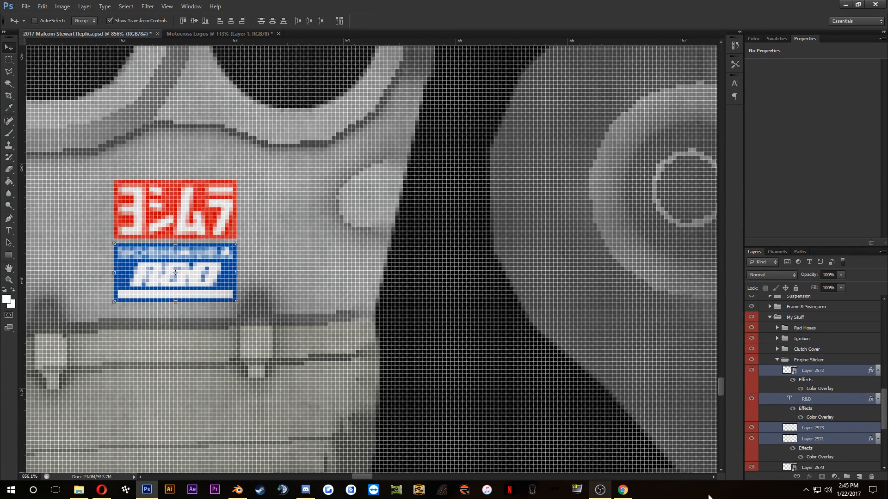
Step: Scale the whole Engine Sticker group down to roughly three quarters of its size, shift it slightly upward, and save the document
{"action": "left_click", "coordinate": [812, 361]}
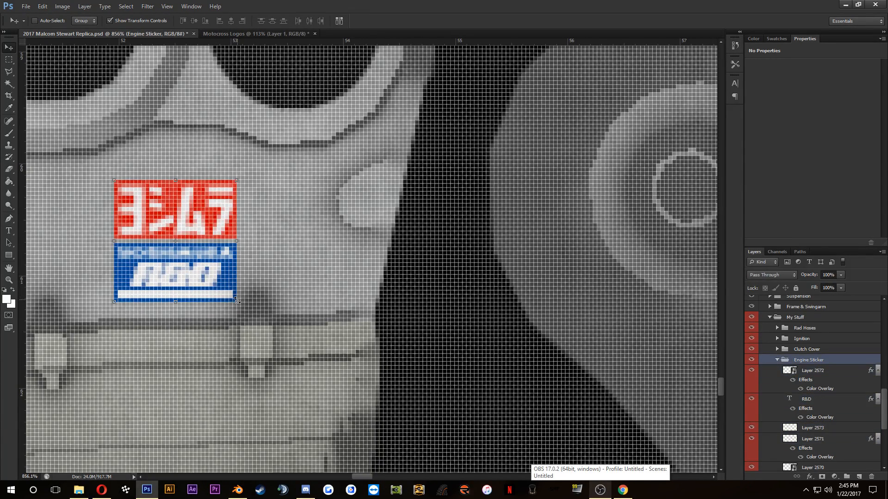
{"action": "key", "text": "ctrl+t"}
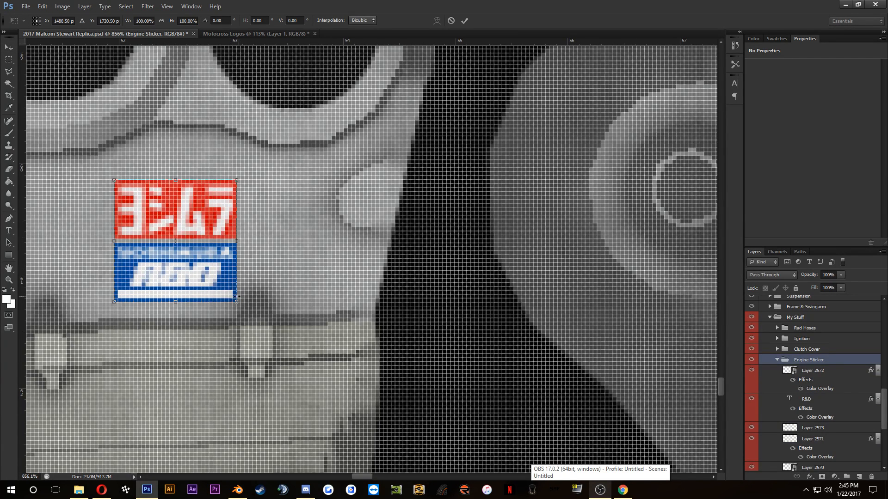
{"action": "left_click_drag", "start_coordinate": [236, 301], "coordinate": [224, 290]}
{"action": "left_click", "coordinate": [466, 20]}
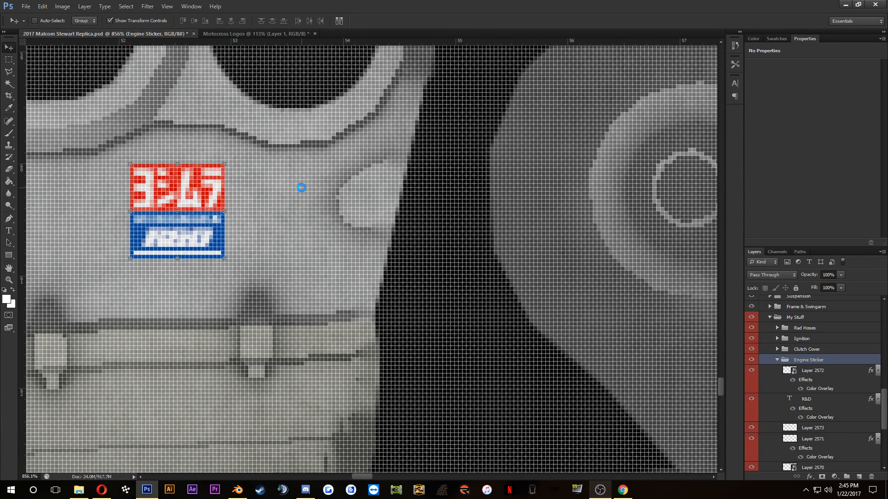
{"action": "key", "text": "ctrl+s"}
Step: Switch to Blender, select the bike mesh and reload 2017 Malcom Stewart Replica.psd in its image texture node
{"action": "scroll", "coordinate": [278, 178], "scroll_direction": "down", "scroll_amount": 5}
{"action": "scroll", "coordinate": [295, 176], "scroll_direction": "down", "scroll_amount": 5}
{"action": "scroll", "coordinate": [382, 170], "scroll_direction": "up", "scroll_amount": 3}
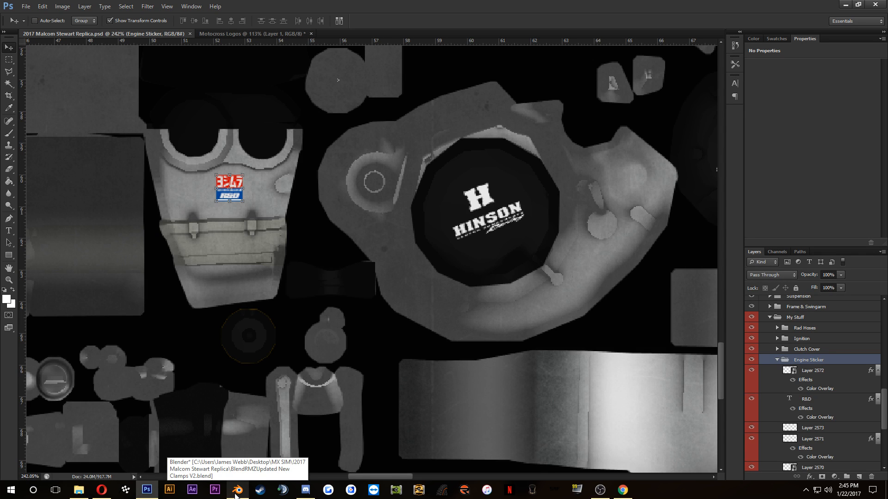
{"action": "left_click", "coordinate": [236, 491]}
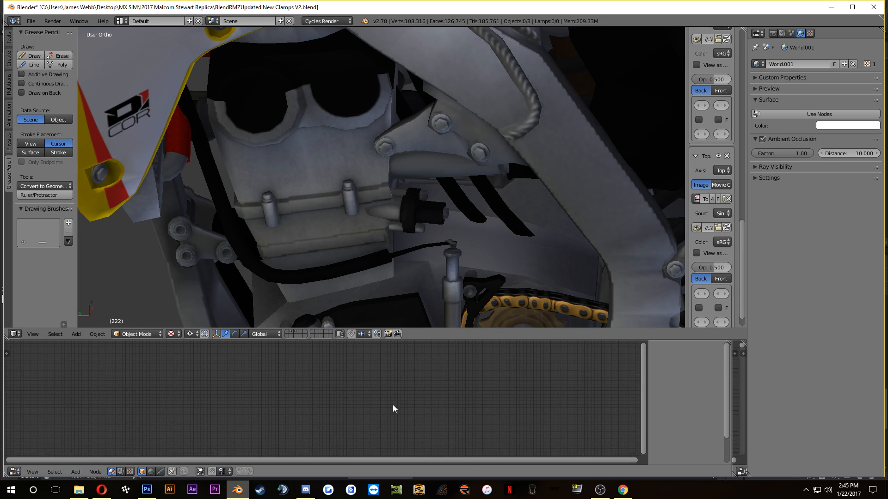
{"action": "right_click", "coordinate": [438, 135]}
{"action": "scroll", "coordinate": [396, 391], "scroll_direction": "up", "scroll_amount": 2}
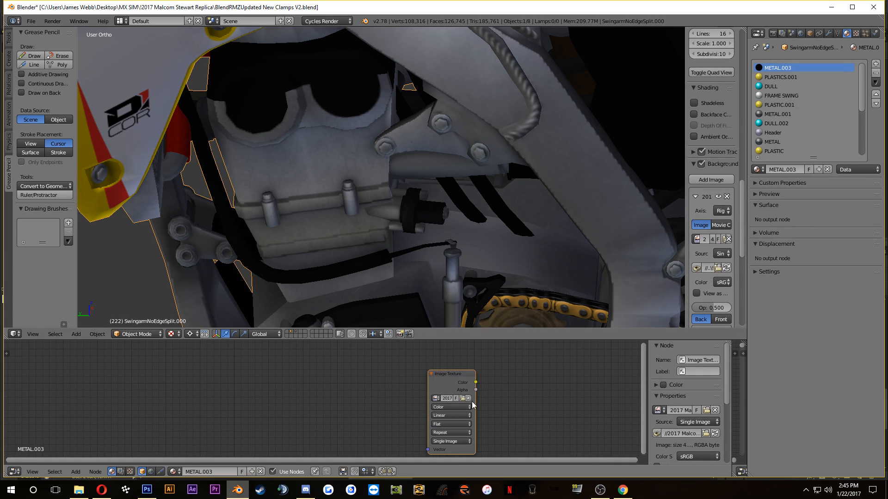
{"action": "left_click", "coordinate": [462, 398]}
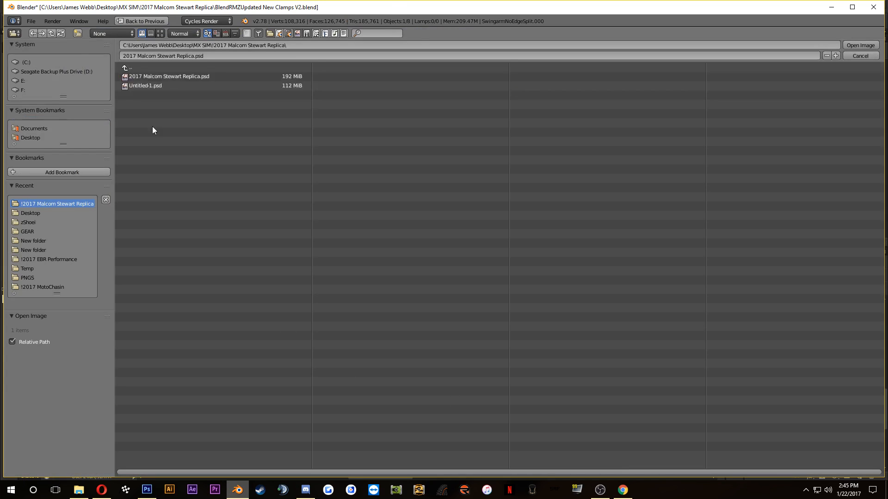
{"action": "left_click", "coordinate": [183, 76]}
{"action": "left_click", "coordinate": [868, 48]}
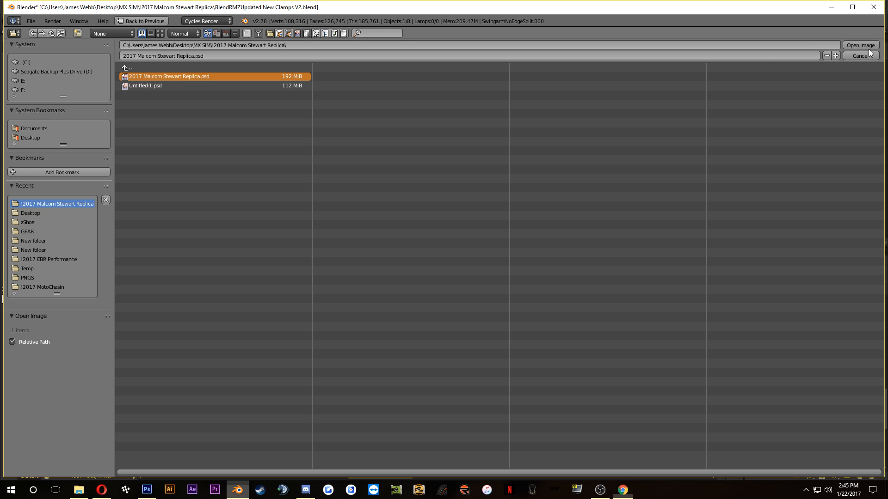
{"action": "left_click", "coordinate": [868, 45]}
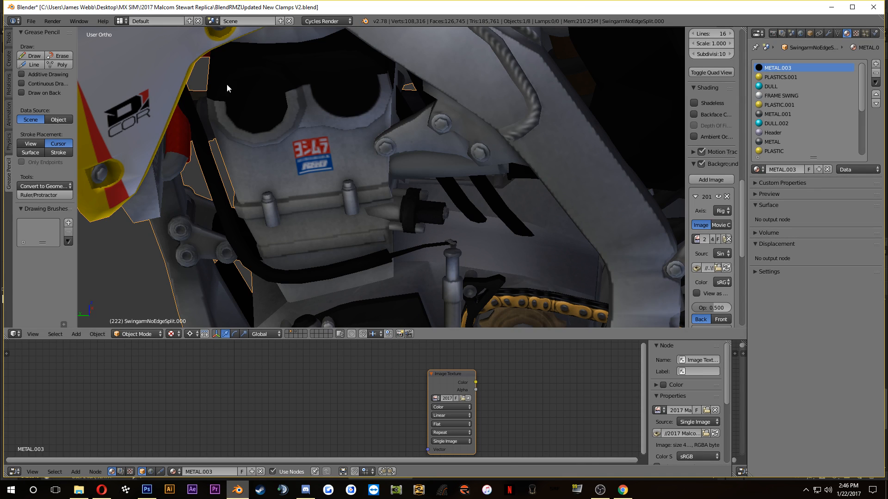
Step: Examine the new Yoshimura sticker on the engine, and view the whole bike from the front and the clutch side
{"action": "scroll", "coordinate": [340, 187], "scroll_direction": "down", "scroll_amount": 2}
{"action": "left_click_drag", "start_coordinate": [339, 187], "coordinate": [312, 170]}
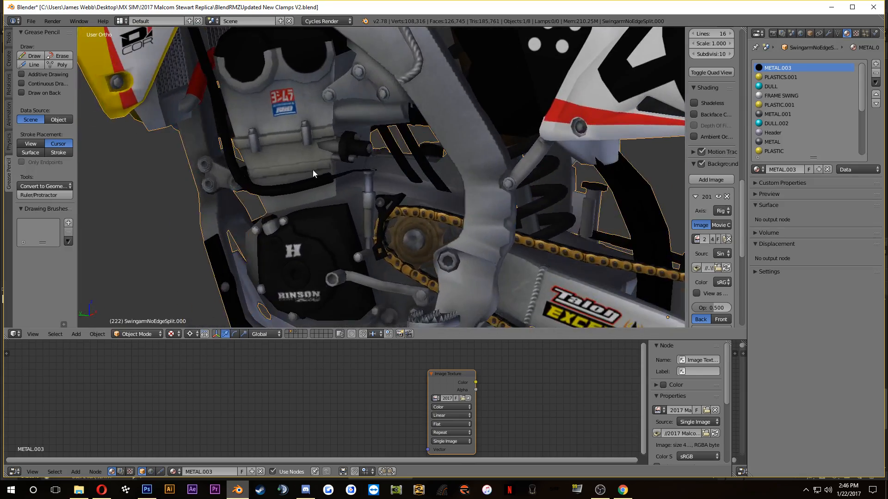
{"action": "scroll", "coordinate": [323, 202], "scroll_direction": "down", "scroll_amount": 3}
{"action": "scroll", "coordinate": [323, 202], "scroll_direction": "down", "scroll_amount": 3}
{"action": "left_click_drag", "start_coordinate": [354, 228], "coordinate": [268, 184]}
{"action": "scroll", "coordinate": [379, 210], "scroll_direction": "down", "scroll_amount": 3}
{"action": "left_click_drag", "start_coordinate": [405, 217], "coordinate": [455, 277]}
{"action": "scroll", "coordinate": [480, 239], "scroll_direction": "down", "scroll_amount": 1}
{"action": "left_click_drag", "start_coordinate": [393, 256], "coordinate": [542, 270]}
{"action": "scroll", "coordinate": [424, 220], "scroll_direction": "up", "scroll_amount": 3}
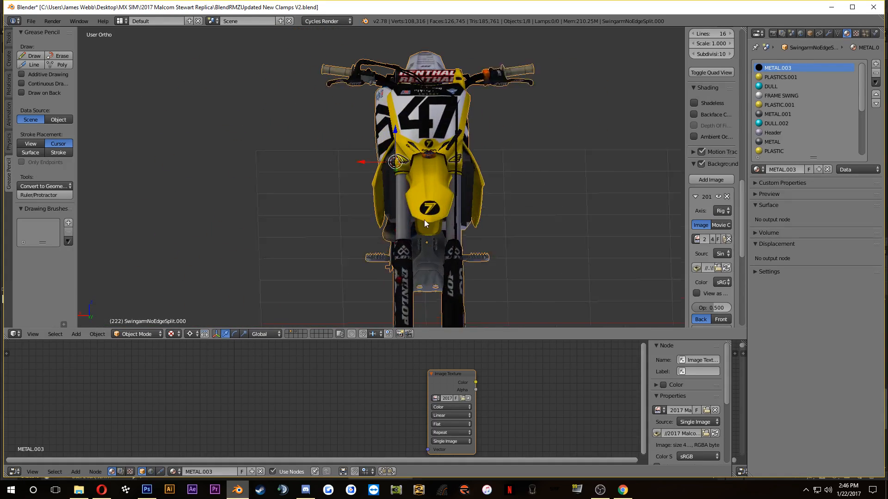
{"action": "left_click_drag", "start_coordinate": [423, 220], "coordinate": [446, 201]}
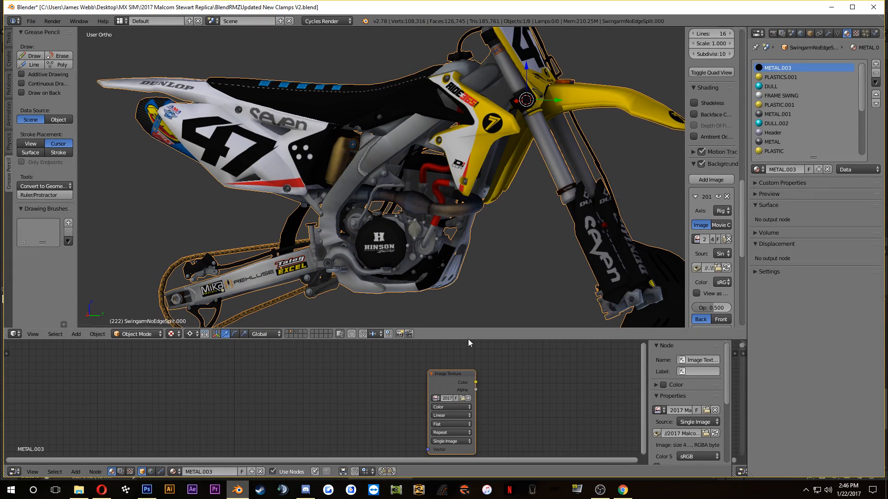
Step: Enlarge the 3D view by shrinking the node editor and properties areas, and deselect the bike mesh
{"action": "left_click_drag", "start_coordinate": [474, 342], "coordinate": [474, 409]}
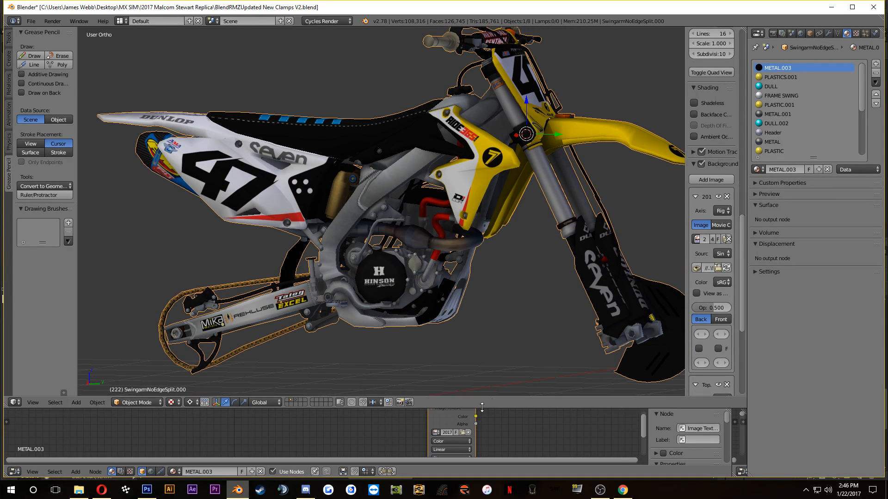
{"action": "left_click_drag", "start_coordinate": [746, 213], "coordinate": [856, 222]}
{"action": "scroll", "coordinate": [605, 242], "scroll_direction": "down", "scroll_amount": 2}
{"action": "left_click_drag", "start_coordinate": [549, 239], "coordinate": [516, 263]}
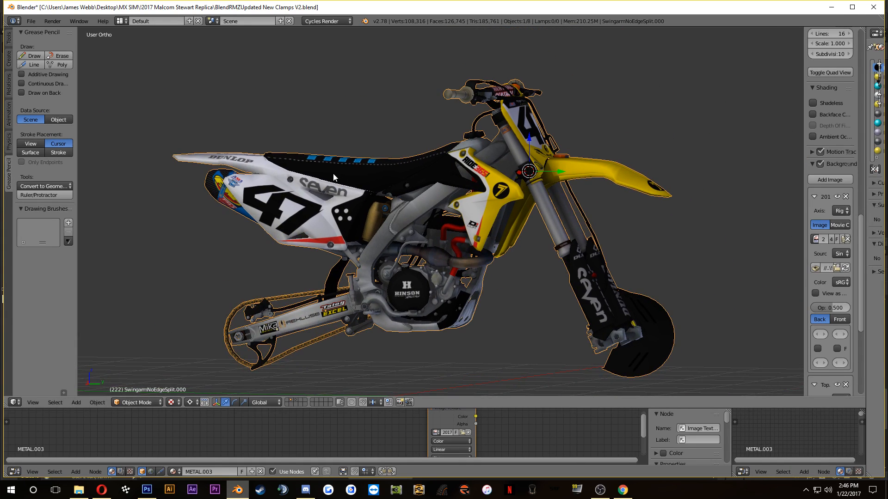
{"action": "key", "text": "a"}
Step: Examine the bike's rear, handlebars, Renthal bar pad, clamps and fork tubes up close for missing details
{"action": "left_click_drag", "start_coordinate": [283, 204], "coordinate": [546, 240]}
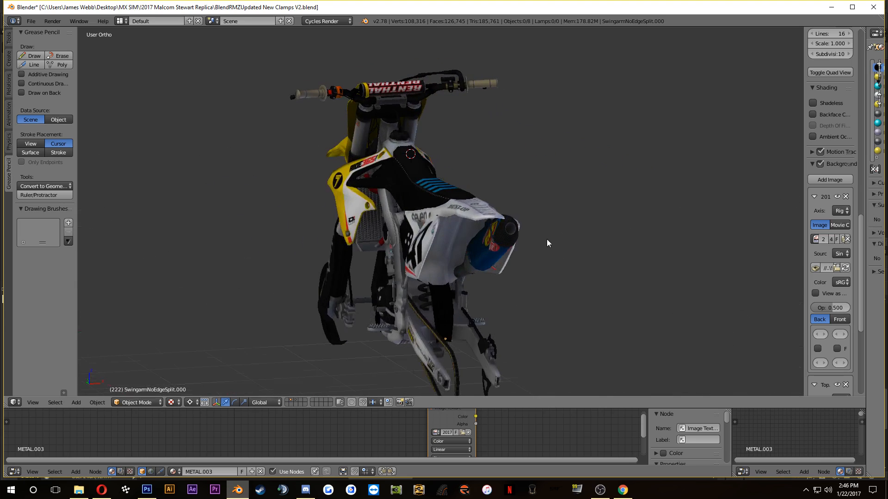
{"action": "left_click_drag", "start_coordinate": [425, 176], "coordinate": [467, 263]}
{"action": "scroll", "coordinate": [468, 263], "scroll_direction": "up", "scroll_amount": 4}
{"action": "left_click_drag", "start_coordinate": [549, 197], "coordinate": [458, 276]}
{"action": "scroll", "coordinate": [459, 277], "scroll_direction": "up", "scroll_amount": 9}
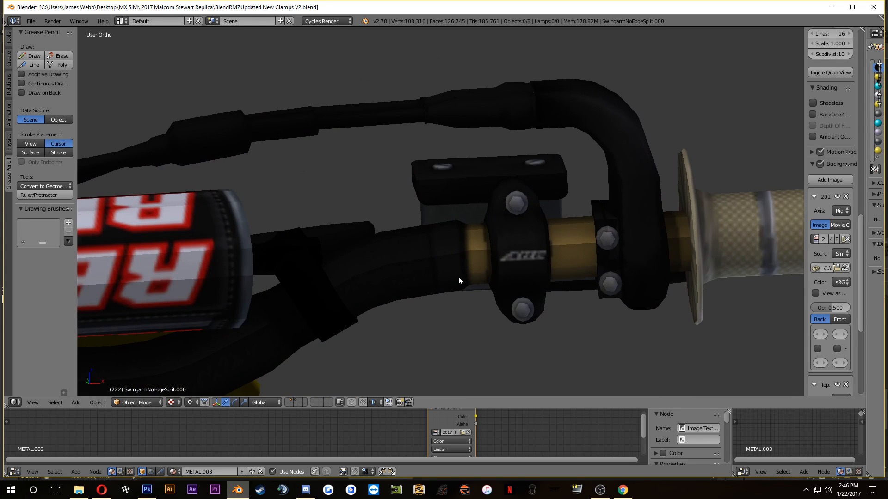
{"action": "scroll", "coordinate": [426, 286], "scroll_direction": "down", "scroll_amount": 7}
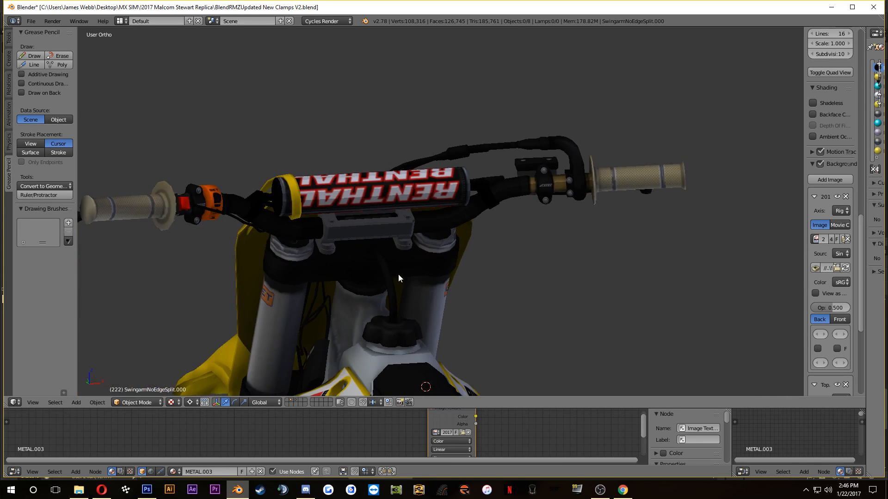
{"action": "left_click_drag", "start_coordinate": [398, 274], "coordinate": [500, 247]}
{"action": "scroll", "coordinate": [332, 299], "scroll_direction": "up", "scroll_amount": 4}
{"action": "scroll", "coordinate": [332, 299], "scroll_direction": "up", "scroll_amount": 3}
{"action": "scroll", "coordinate": [328, 299], "scroll_direction": "down", "scroll_amount": 4}
{"action": "scroll", "coordinate": [544, 169], "scroll_direction": "up", "scroll_amount": 3}
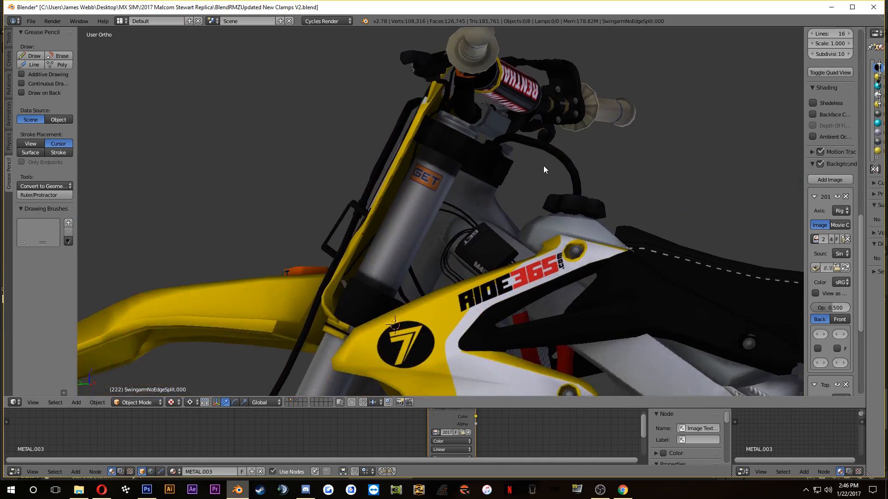
{"action": "left_click_drag", "start_coordinate": [544, 167], "coordinate": [515, 204]}
{"action": "scroll", "coordinate": [567, 201], "scroll_direction": "down", "scroll_amount": 3}
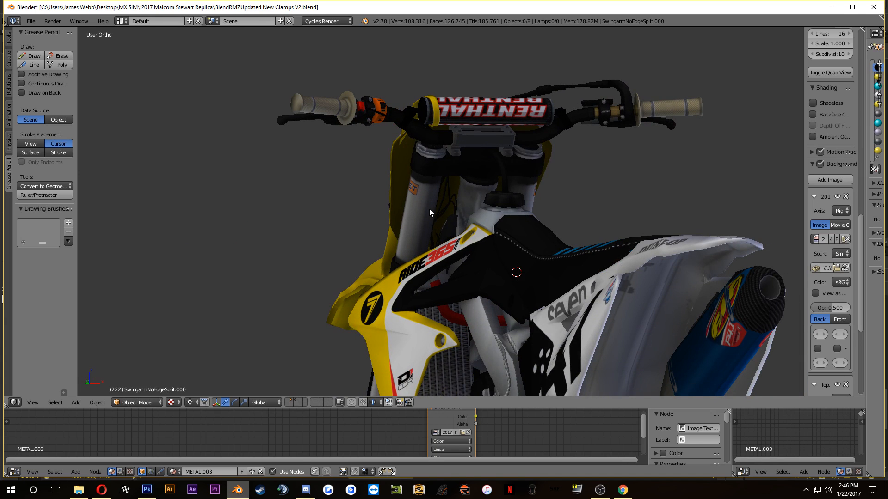
{"action": "left_click_drag", "start_coordinate": [417, 124], "coordinate": [335, 259]}
{"action": "scroll", "coordinate": [425, 179], "scroll_direction": "up", "scroll_amount": 4}
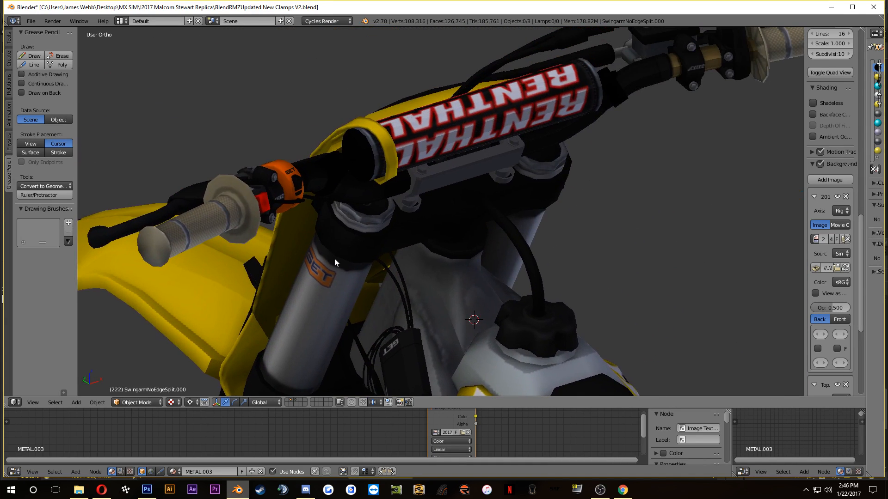
Step: Select the bike mesh, check its wireframe in Edit Mode, and inspect the front fender, fork area and overall bike
{"action": "right_click", "coordinate": [359, 154]}
{"action": "key", "text": "Tab"}
{"action": "key", "text": "Tab"}
{"action": "left_click_drag", "start_coordinate": [364, 178], "coordinate": [392, 144]}
{"action": "scroll", "coordinate": [343, 213], "scroll_direction": "down", "scroll_amount": 4}
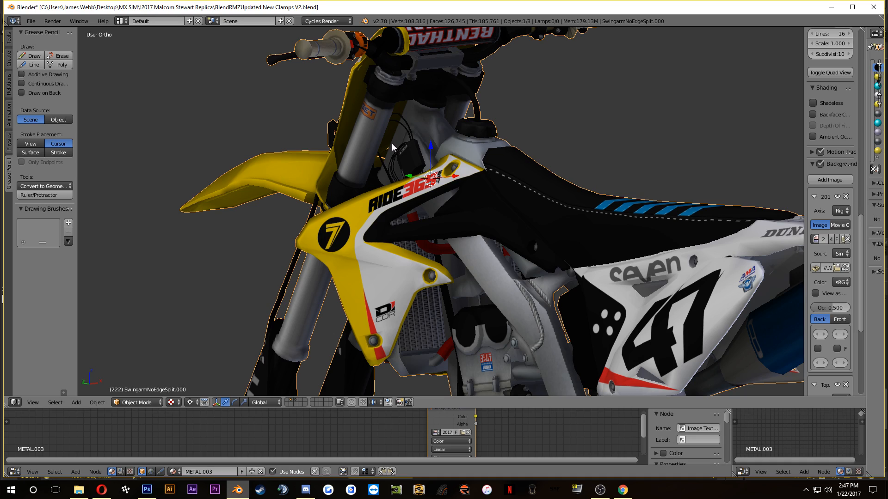
{"action": "left_click_drag", "start_coordinate": [276, 203], "coordinate": [594, 317]}
{"action": "scroll", "coordinate": [492, 203], "scroll_direction": "up", "scroll_amount": 4}
{"action": "left_click_drag", "start_coordinate": [636, 262], "coordinate": [451, 268]}
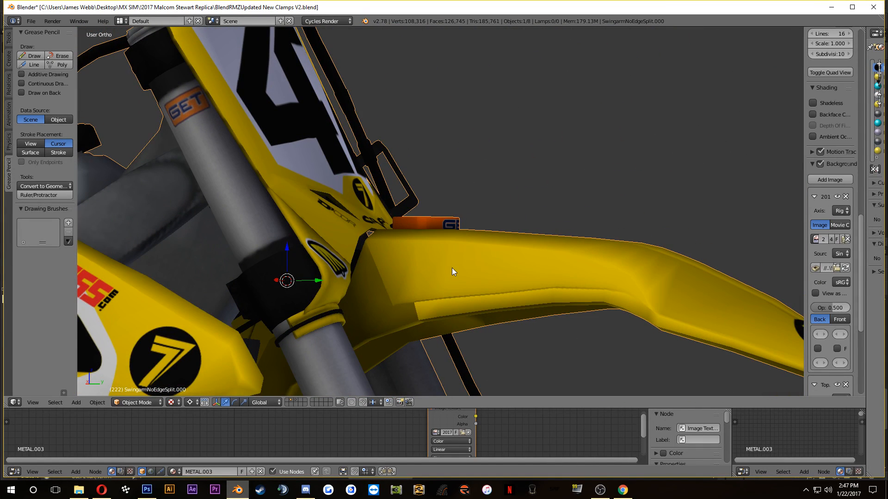
{"action": "scroll", "coordinate": [451, 268], "scroll_direction": "down", "scroll_amount": 2}
{"action": "key", "text": "Tab"}
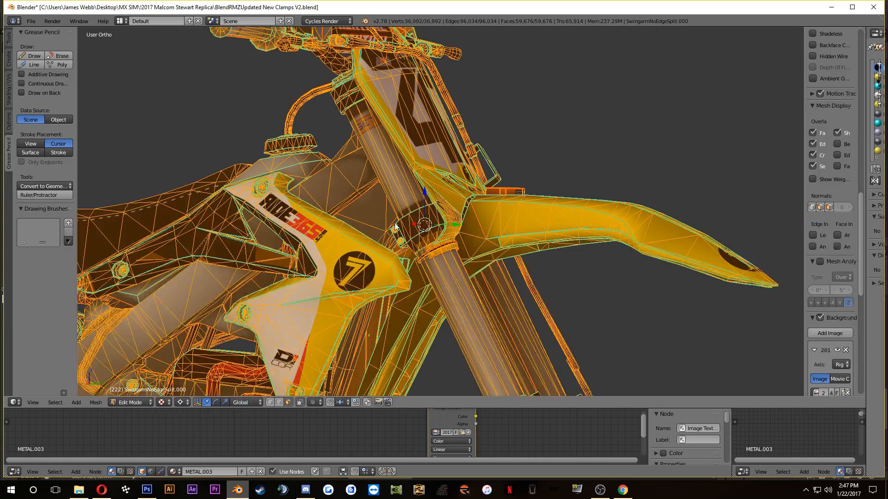
{"action": "key", "text": "Tab"}
{"action": "left_click_drag", "start_coordinate": [397, 227], "coordinate": [541, 184]}
{"action": "scroll", "coordinate": [541, 184], "scroll_direction": "down", "scroll_amount": 4}
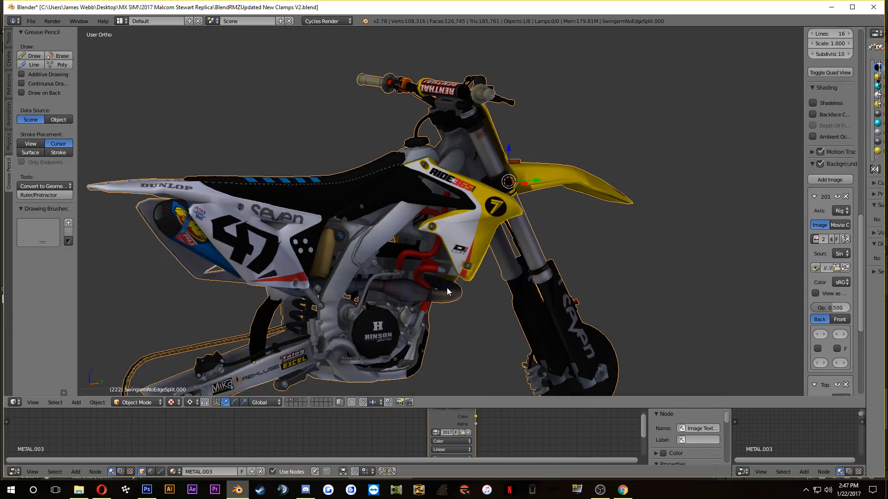
{"action": "left_click_drag", "start_coordinate": [451, 288], "coordinate": [552, 240]}
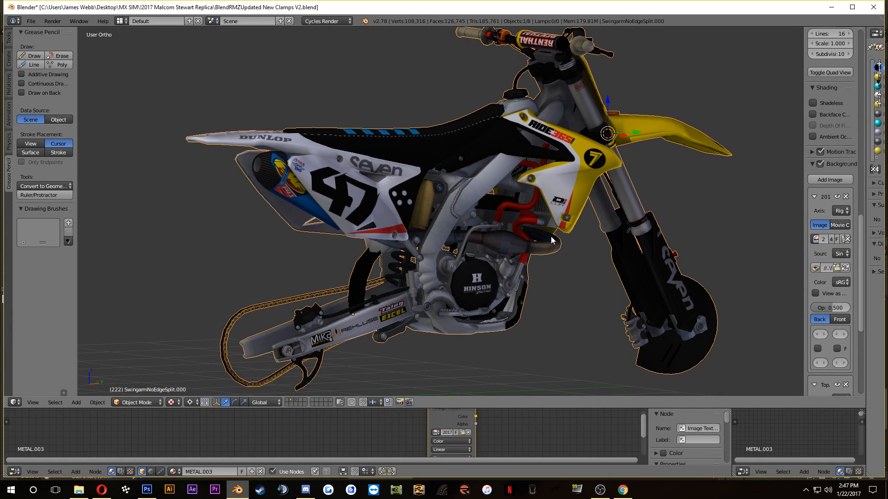
{"action": "left_click_drag", "start_coordinate": [497, 221], "coordinate": [409, 247]}
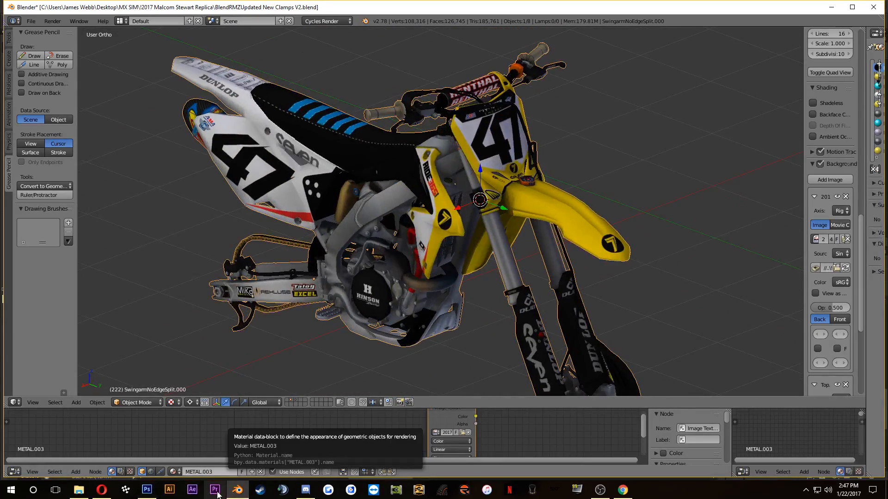
Step: Glance at the texture in Photoshop, return to Blender and examine the GET decal on the upper fork tube up close
{"action": "left_click", "coordinate": [235, 492]}
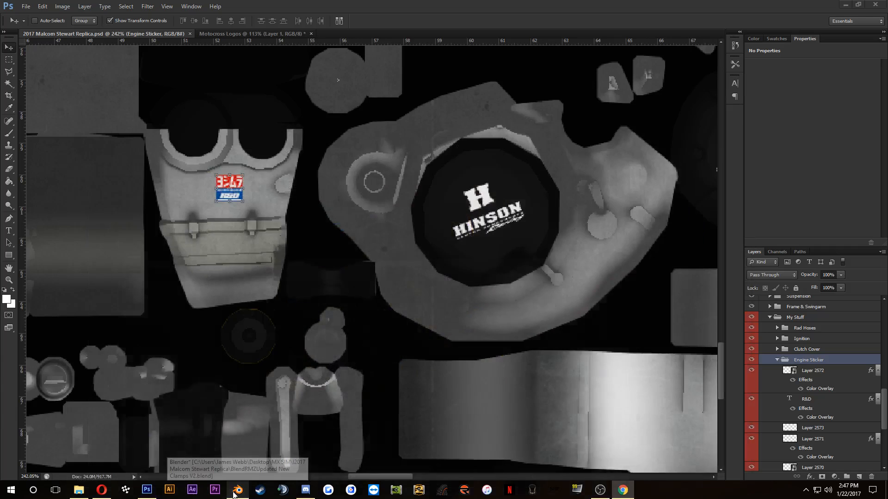
{"action": "scroll", "coordinate": [336, 285], "scroll_direction": "down", "scroll_amount": 1}
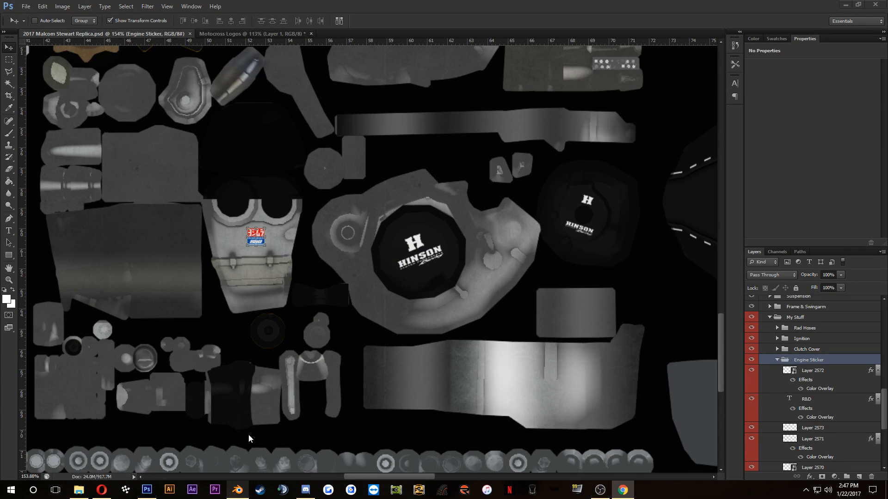
{"action": "left_click_drag", "start_coordinate": [384, 284], "coordinate": [440, 253]}
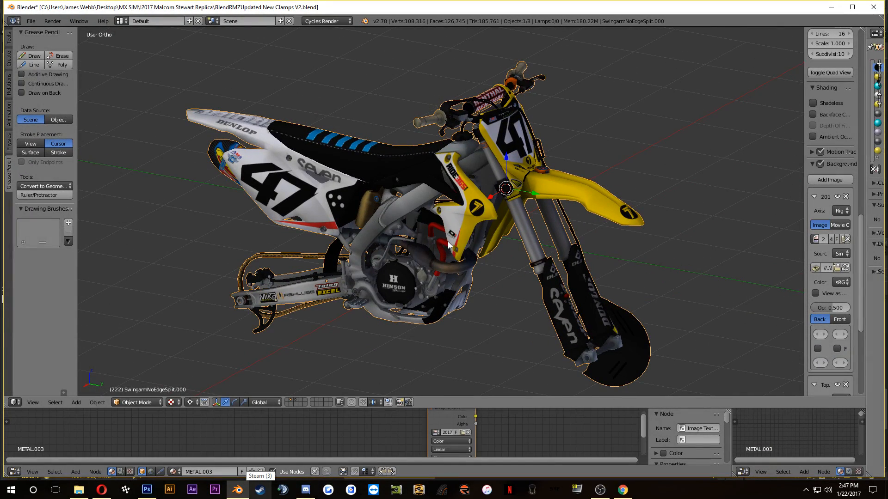
{"action": "left_click_drag", "start_coordinate": [490, 212], "coordinate": [383, 326]}
{"action": "scroll", "coordinate": [384, 326], "scroll_direction": "up", "scroll_amount": 6}
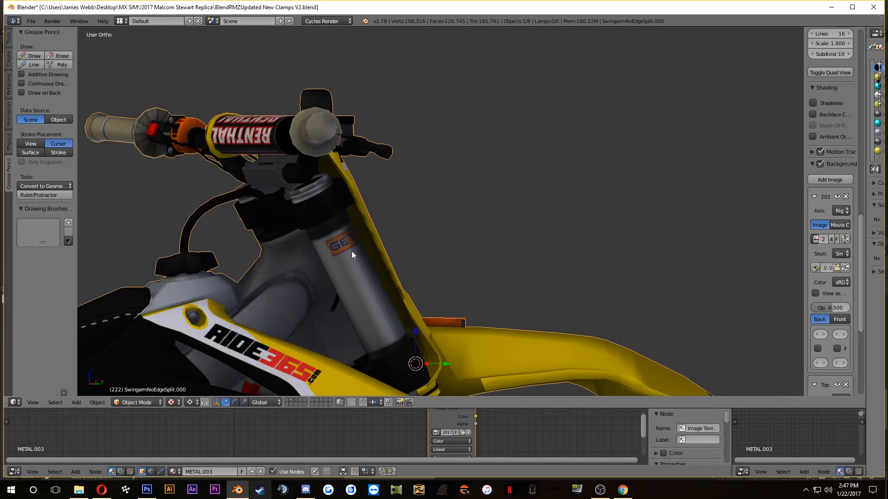
{"action": "scroll", "coordinate": [352, 252], "scroll_direction": "up", "scroll_amount": 5}
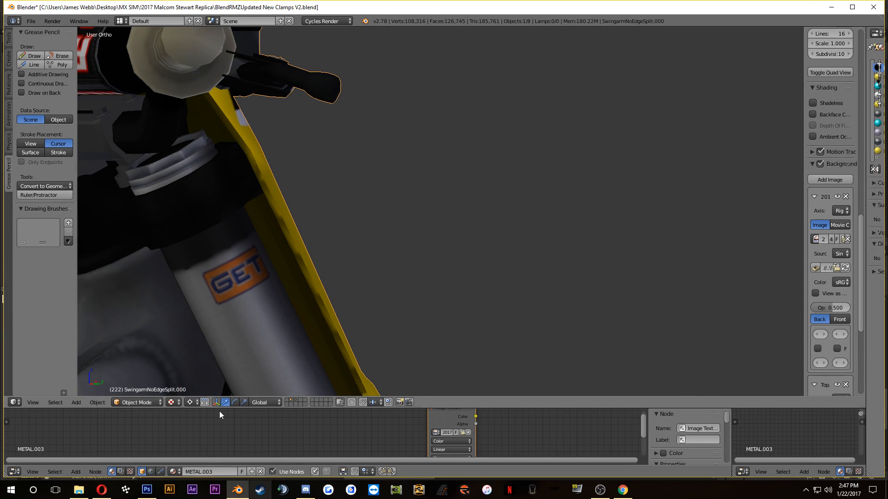
Step: Switch to Photoshop, bring the fork tubes of the texture sheet into view, and collapse the Engine Sticker and Engine Plugs layer groups
{"action": "left_click", "coordinate": [146, 490]}
{"action": "scroll", "coordinate": [376, 253], "scroll_direction": "down", "scroll_amount": 2}
{"action": "scroll", "coordinate": [376, 253], "scroll_direction": "down", "scroll_amount": 3}
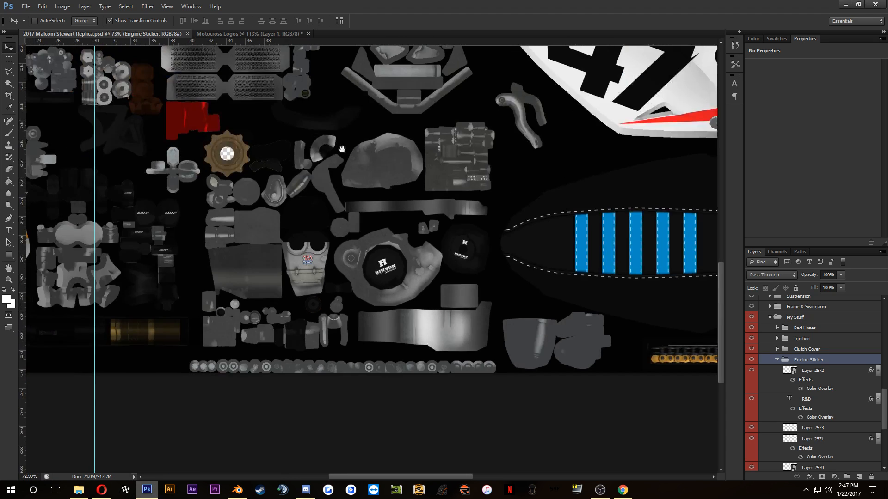
{"action": "left_click_drag", "start_coordinate": [291, 120], "coordinate": [629, 187]}
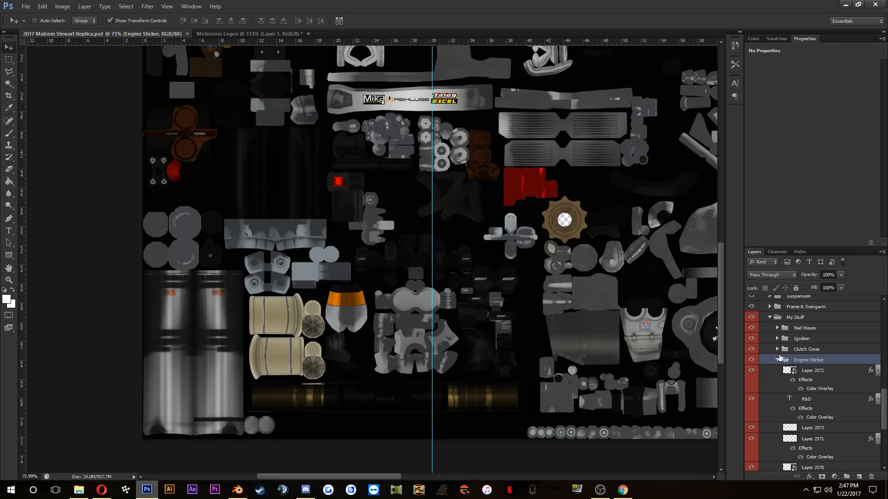
{"action": "left_click", "coordinate": [777, 360]}
{"action": "left_click", "coordinate": [778, 370]}
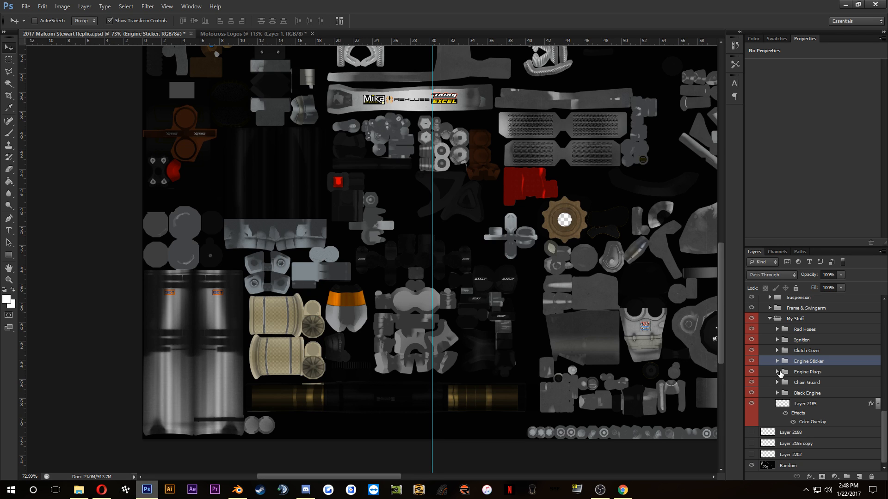
Step: Expand the Suspension layer group, identify its Shading by toggling visibility, and delete the GET decal layer Vector Smart Object copy 3
{"action": "scroll", "coordinate": [800, 394], "scroll_direction": "up", "scroll_amount": 3}
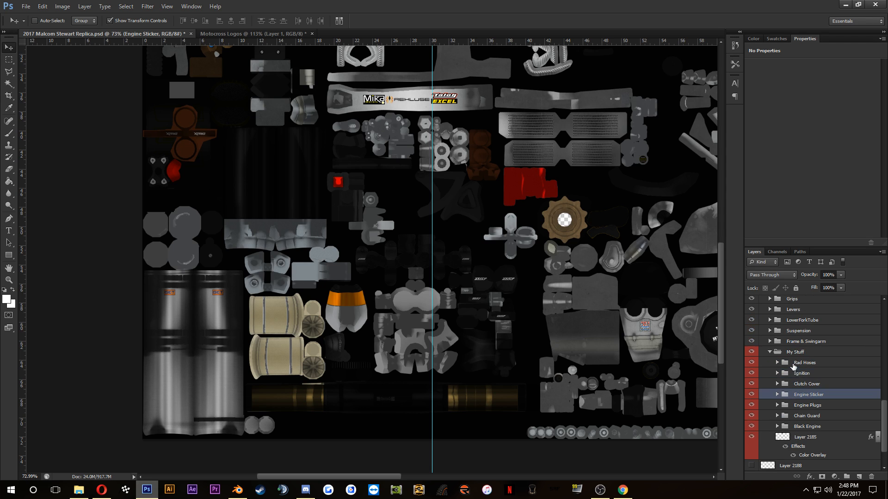
{"action": "left_click", "coordinate": [768, 331]}
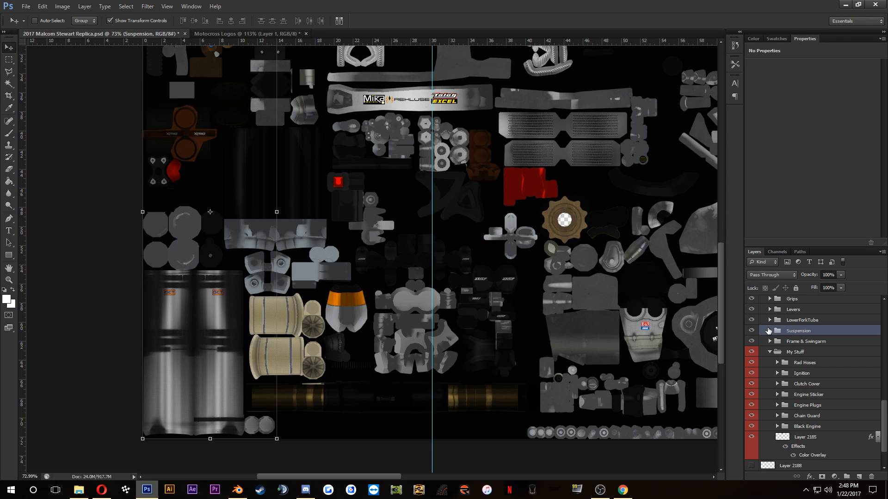
{"action": "left_click", "coordinate": [770, 331]}
{"action": "left_click", "coordinate": [751, 342]}
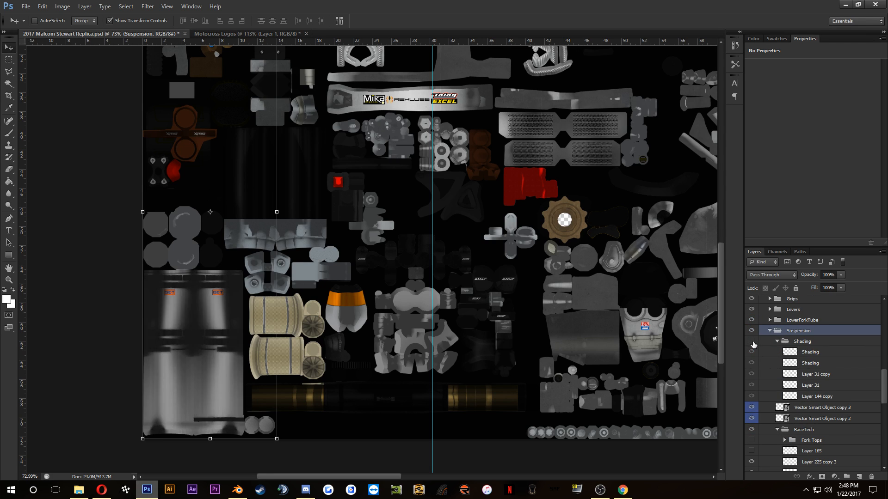
{"action": "left_click", "coordinate": [751, 343]}
{"action": "scroll", "coordinate": [768, 356], "scroll_direction": "up", "scroll_amount": 2}
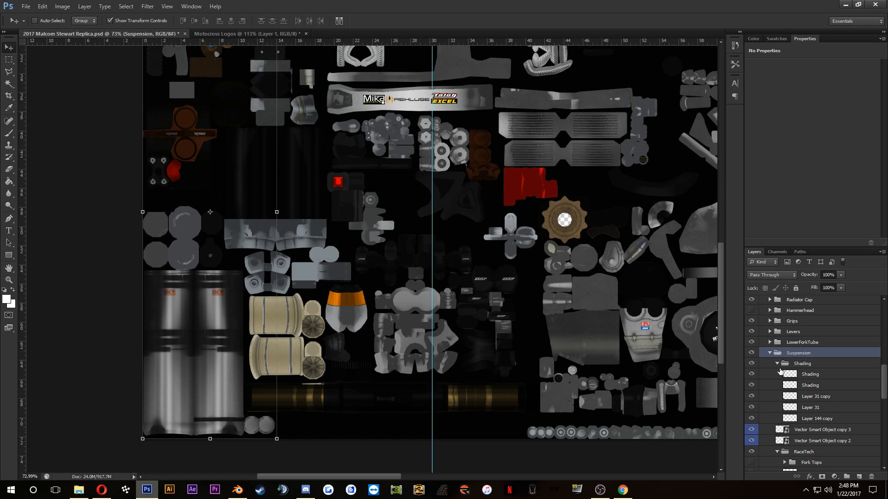
{"action": "left_click", "coordinate": [823, 433]}
{"action": "key", "text": "Delete"}
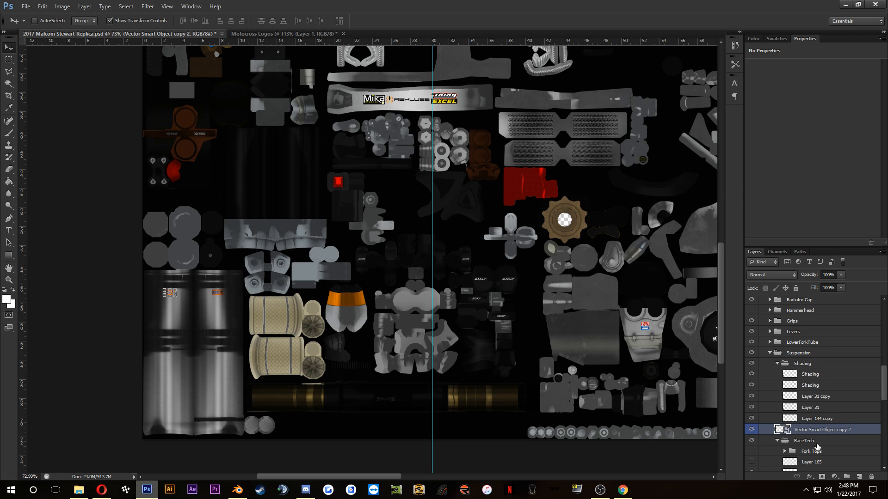
Step: Move the remaining GET decal from the fork tube texture to the dark triple clamp section beside the blue exhaust texture
{"action": "scroll", "coordinate": [185, 319], "scroll_direction": "up", "scroll_amount": 5}
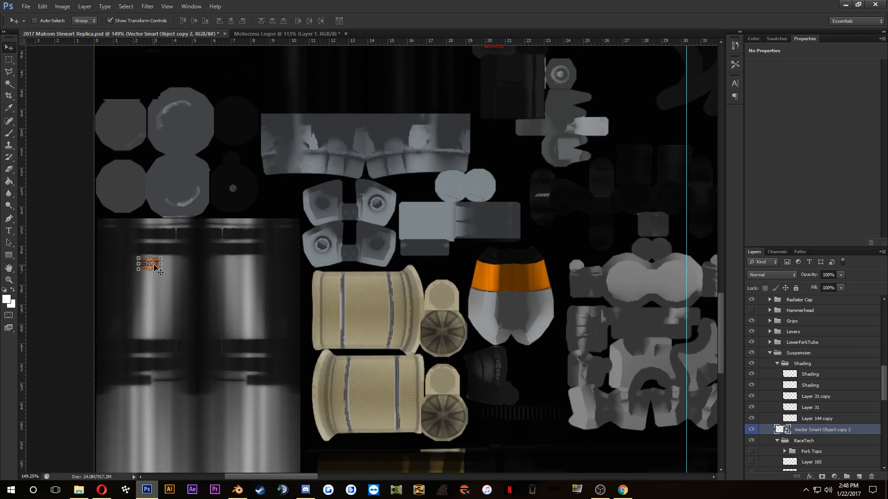
{"action": "left_click_drag", "start_coordinate": [161, 272], "coordinate": [391, 111]}
{"action": "left_click_drag", "start_coordinate": [372, 295], "coordinate": [316, 415]}
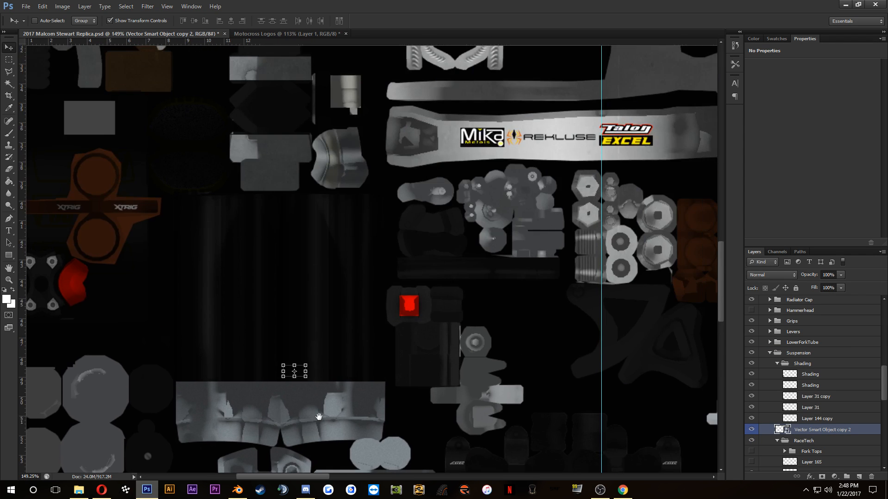
{"action": "left_click_drag", "start_coordinate": [301, 371], "coordinate": [365, 98]}
{"action": "left_click_drag", "start_coordinate": [369, 139], "coordinate": [376, 460]}
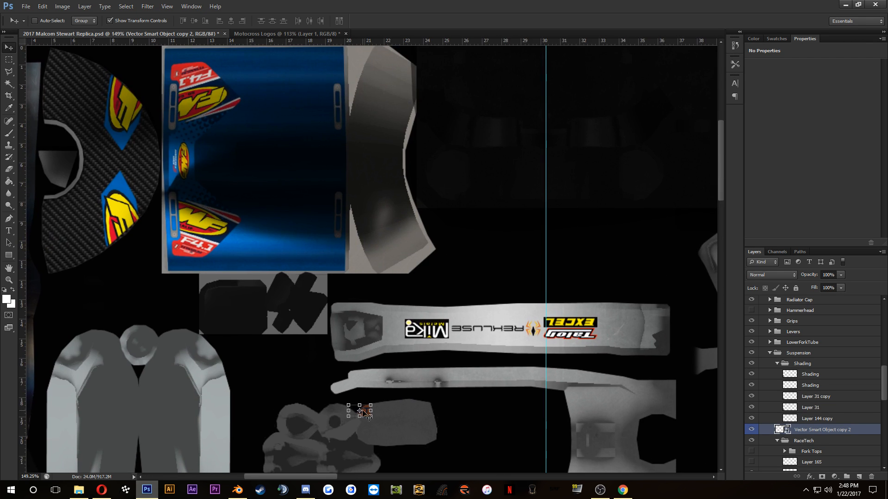
{"action": "left_click_drag", "start_coordinate": [363, 411], "coordinate": [495, 138]}
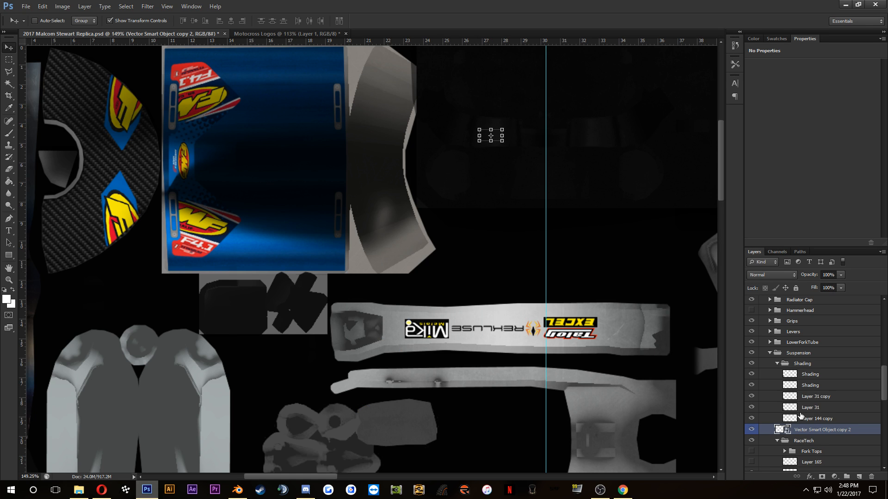
Step: Restack the GET decal layer beneath AO Map in the Triple Clamps group, nudge it about 0.14 cm into place, and save the texture
{"action": "left_click_drag", "start_coordinate": [818, 431], "coordinate": [810, 338]}
{"action": "left_click", "coordinate": [762, 323]}
{"action": "scroll", "coordinate": [516, 149], "scroll_direction": "up", "scroll_amount": 9}
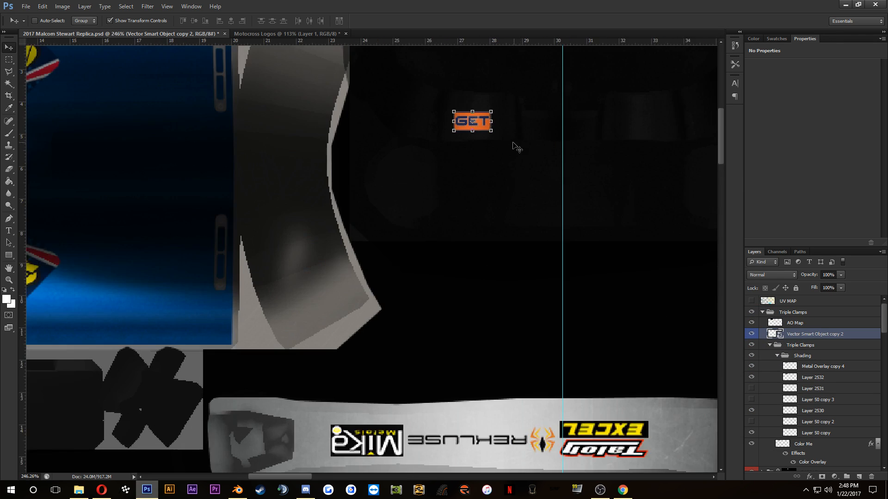
{"action": "left_click_drag", "start_coordinate": [464, 110], "coordinate": [472, 103]}
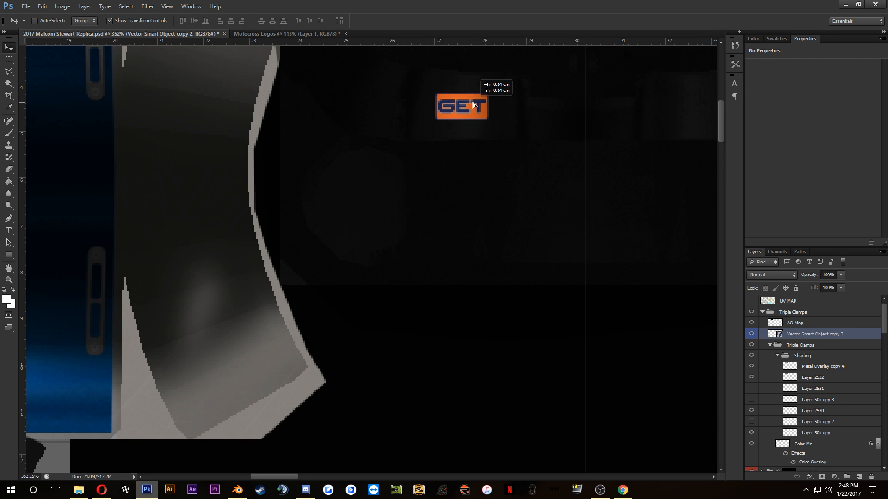
{"action": "scroll", "coordinate": [470, 171], "scroll_direction": "down", "scroll_amount": 8}
{"action": "key", "text": "ctrl+s"}
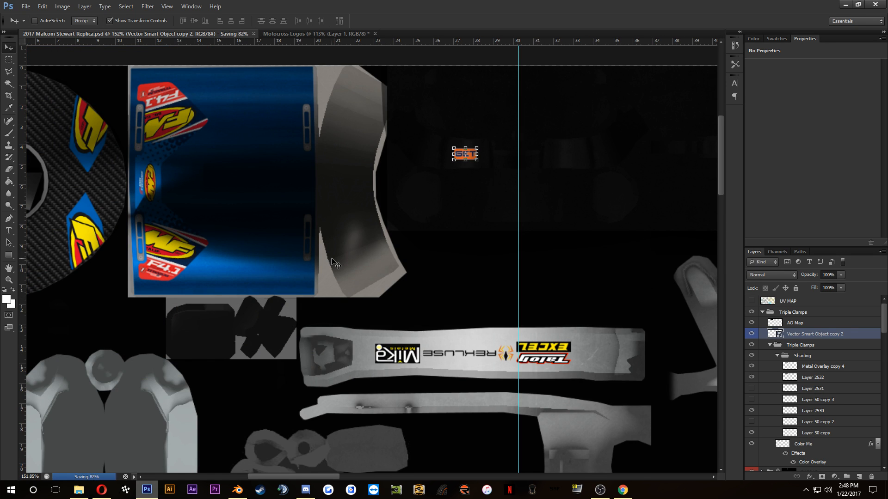
Step: Switch to Blender, reload 2017 Malcom Stewart Replica.psd as the image texture, and check where the GET decal lands on the clamps
{"action": "left_click", "coordinate": [237, 489]}
{"action": "left_click", "coordinate": [463, 433]}
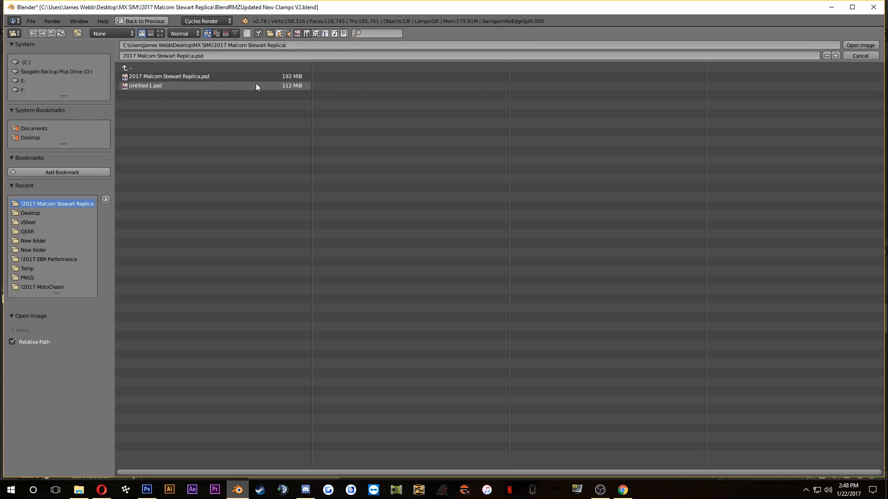
{"action": "left_click", "coordinate": [198, 78]}
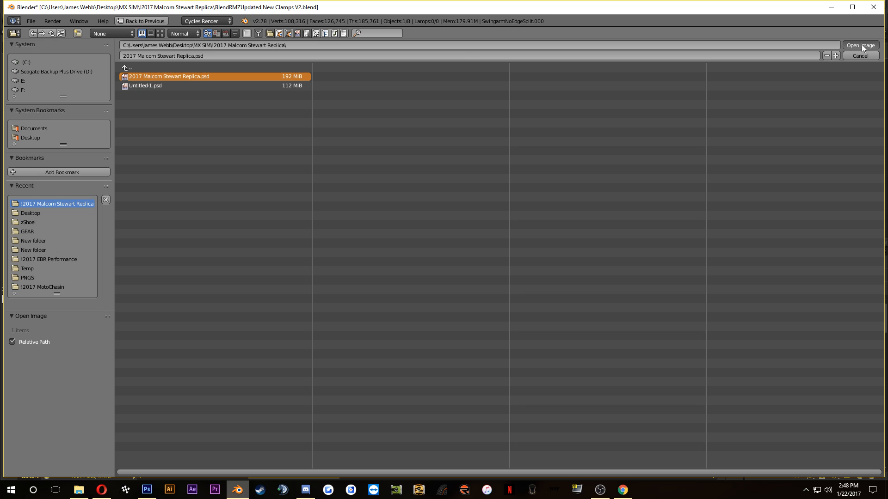
{"action": "scroll", "coordinate": [337, 188], "scroll_direction": "down", "scroll_amount": 4}
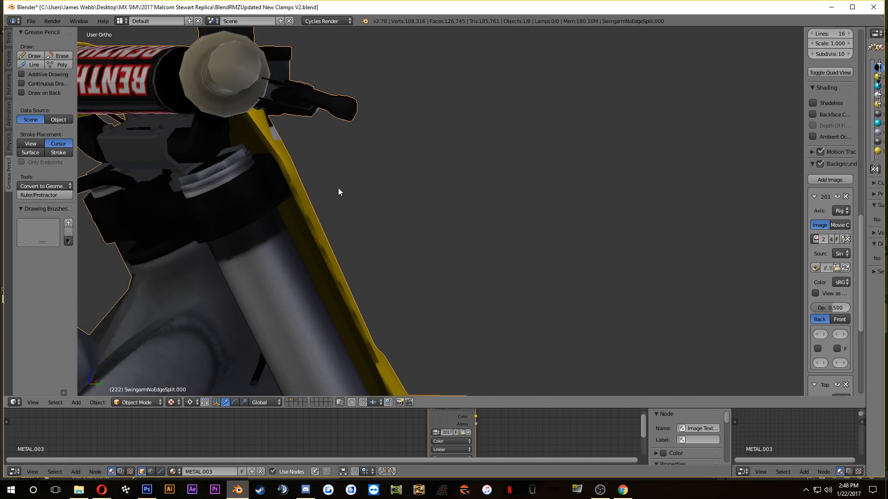
{"action": "left_click_drag", "start_coordinate": [284, 254], "coordinate": [588, 249]}
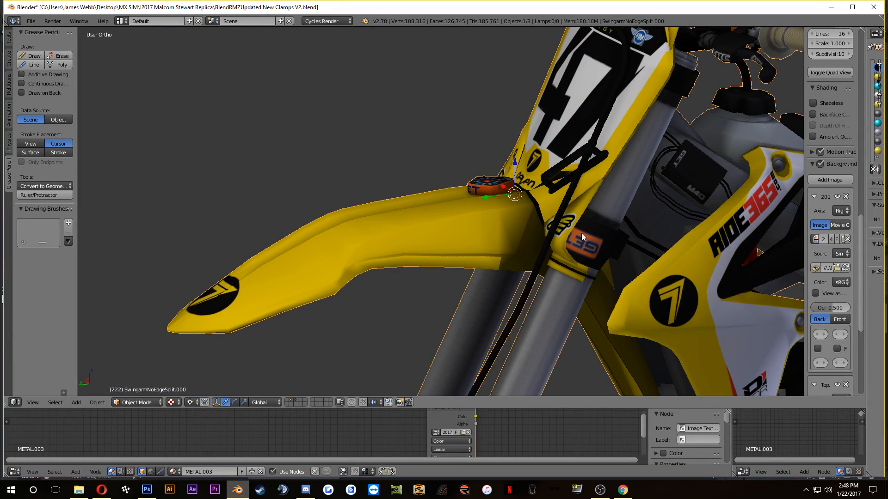
Step: Enter Edit Mode on the bike mesh, clear the selection, and box-select the upper clamp's faces around the fork tube
{"action": "left_click_drag", "start_coordinate": [505, 228], "coordinate": [377, 177]}
{"action": "key", "text": "Tab"}
{"action": "scroll", "coordinate": [382, 110], "scroll_direction": "up", "scroll_amount": 3}
{"action": "key", "text": "a"}
{"action": "scroll", "coordinate": [366, 148], "scroll_direction": "up", "scroll_amount": 3}
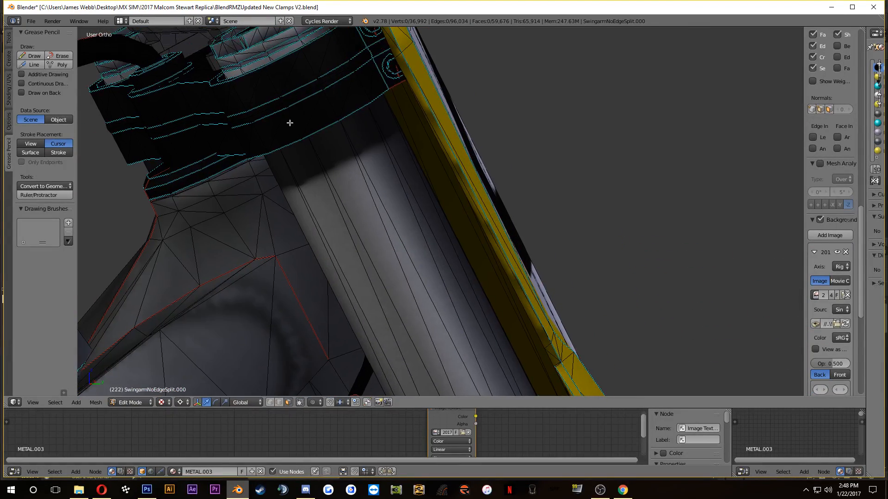
{"action": "key", "text": "b"}
{"action": "left_click_drag", "start_coordinate": [249, 78], "coordinate": [352, 108]}
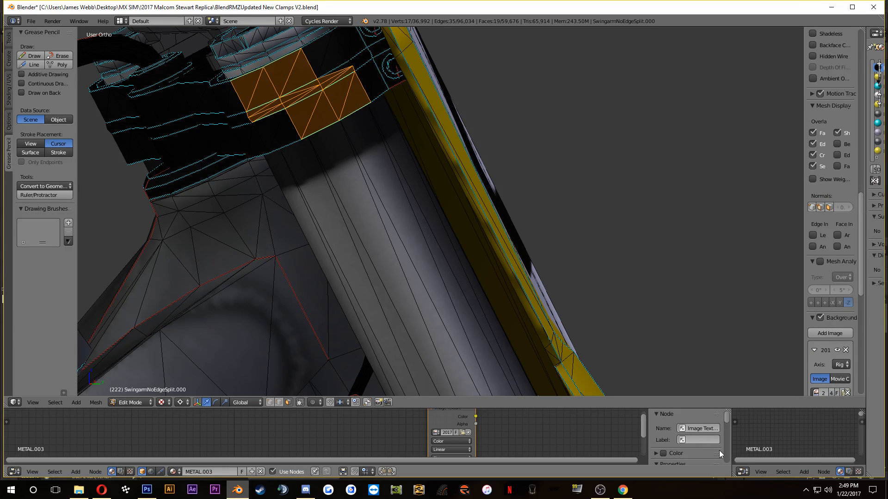
Step: Change the small second node editor to a UV/Image Editor, hide the main node editor's sidebar, and enlarge the UV area
{"action": "left_click", "coordinate": [745, 471]}
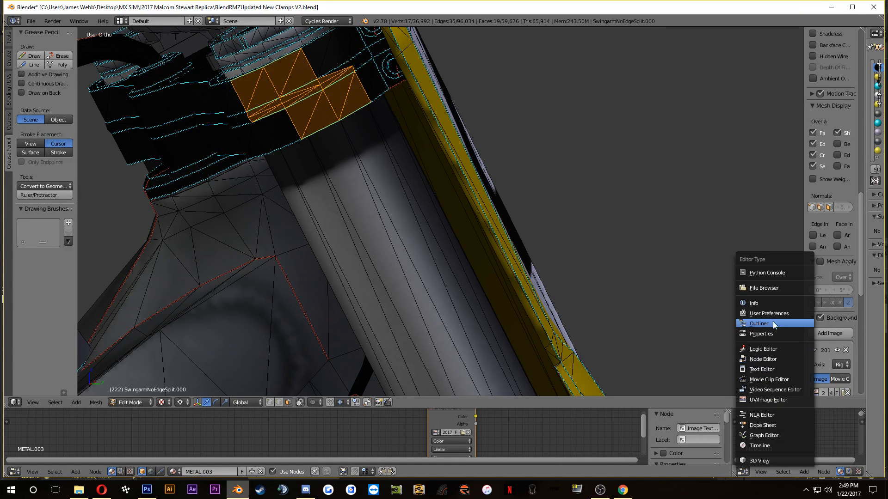
{"action": "left_click", "coordinate": [767, 400]}
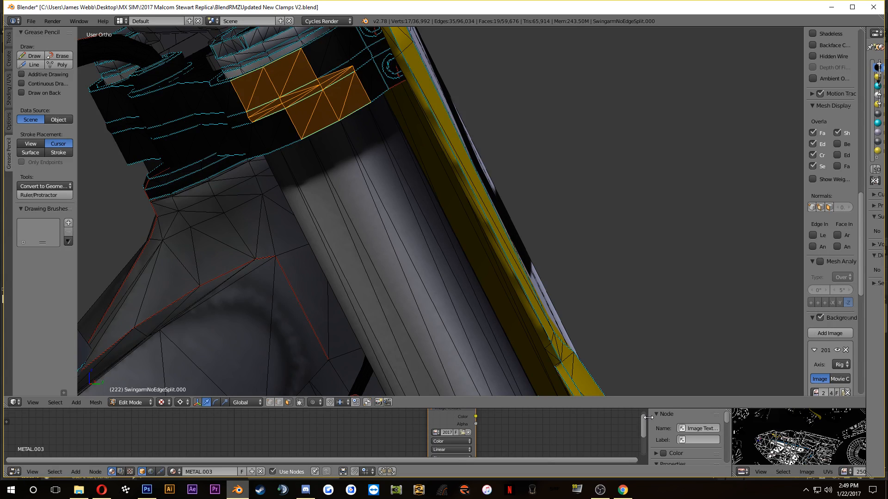
{"action": "key", "text": "n"}
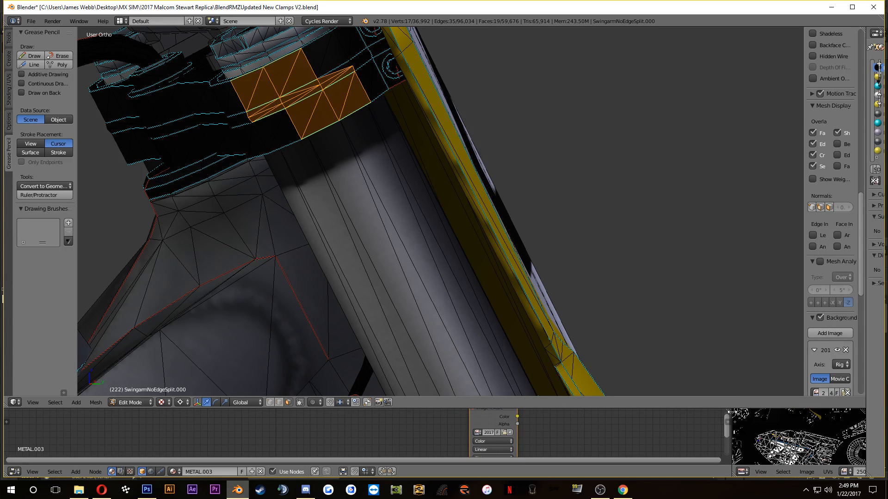
{"action": "left_click_drag", "start_coordinate": [729, 433], "coordinate": [528, 240]}
{"action": "scroll", "coordinate": [605, 305], "scroll_direction": "up", "scroll_amount": 5}
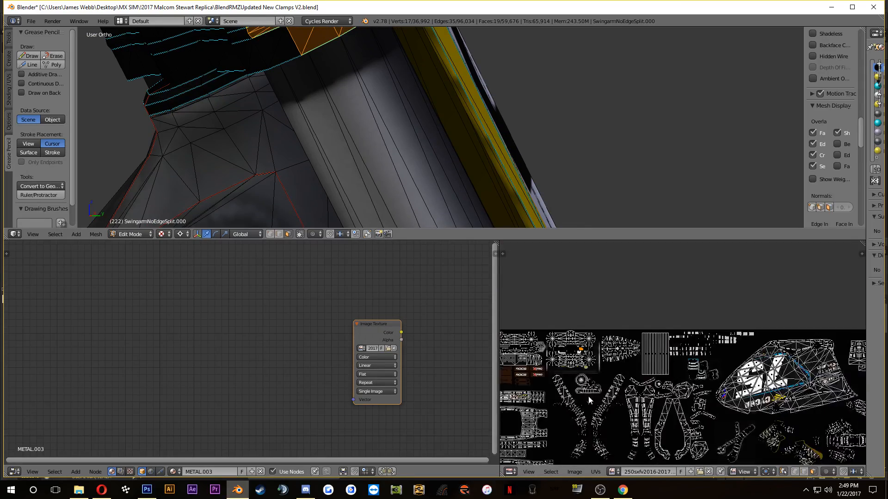
Step: Locate the upper clamp's highlighted faces in the UV layout and box-select the block of UV faces around them
{"action": "scroll", "coordinate": [650, 380], "scroll_direction": "up", "scroll_amount": 4}
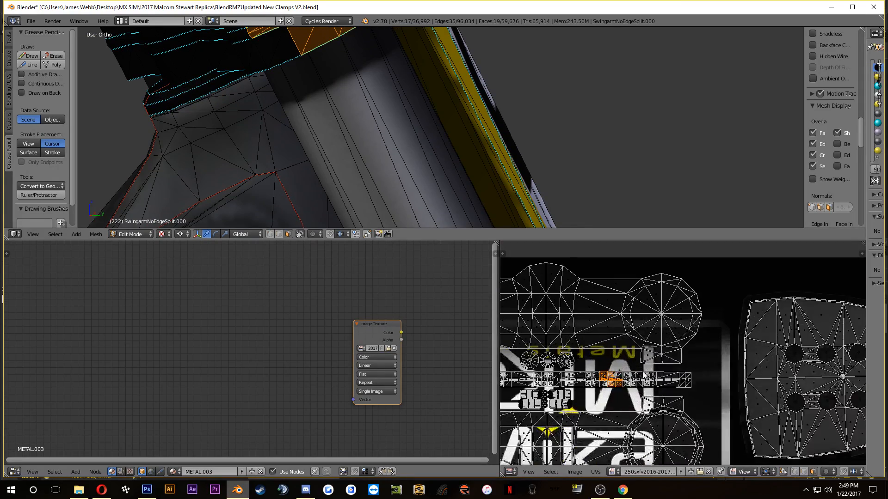
{"action": "scroll", "coordinate": [618, 350], "scroll_direction": "down", "scroll_amount": 3}
{"action": "left_click_drag", "start_coordinate": [616, 352], "coordinate": [808, 324]}
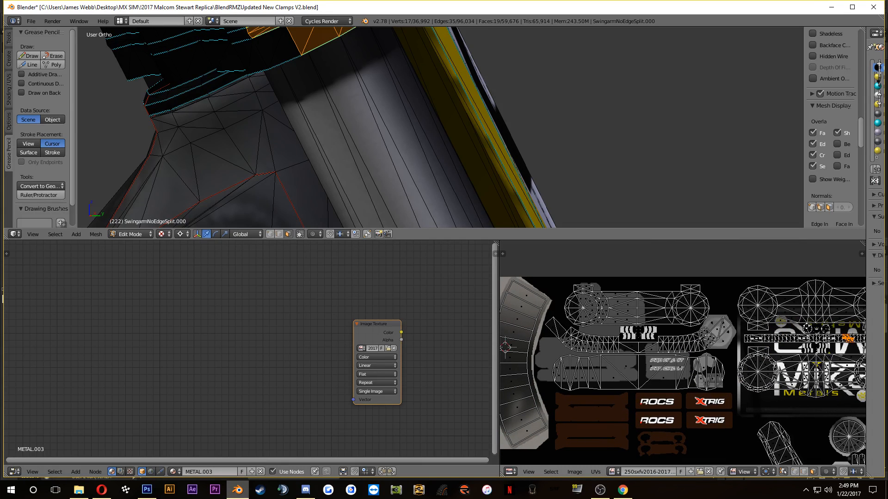
{"action": "scroll", "coordinate": [351, 116], "scroll_direction": "down", "scroll_amount": 2}
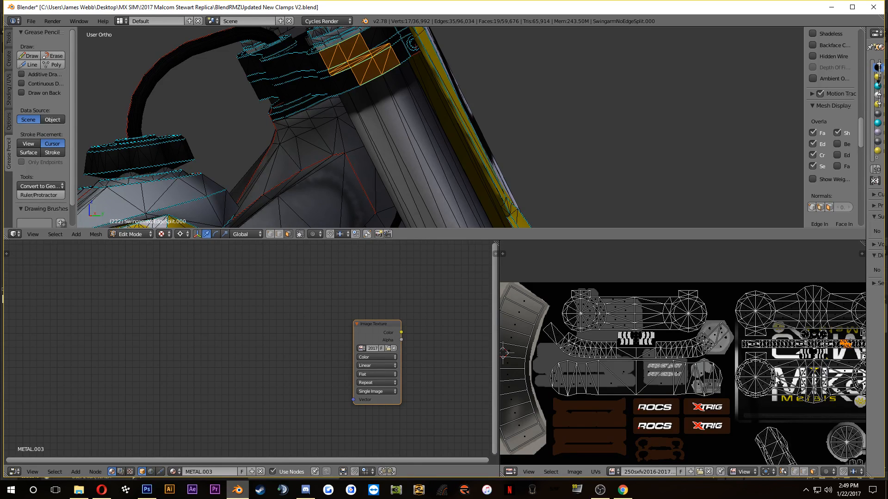
{"action": "scroll", "coordinate": [681, 384], "scroll_direction": "up", "scroll_amount": 6}
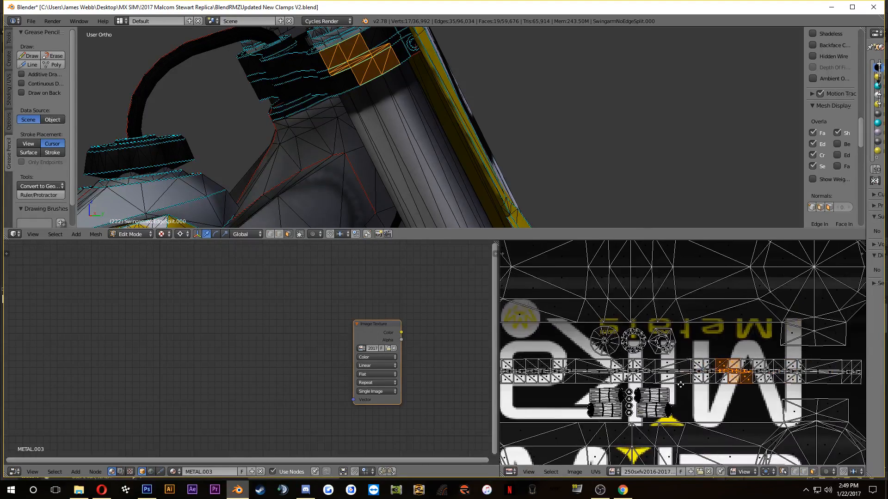
{"action": "key", "text": "b"}
{"action": "left_click_drag", "start_coordinate": [699, 347], "coordinate": [763, 398]}
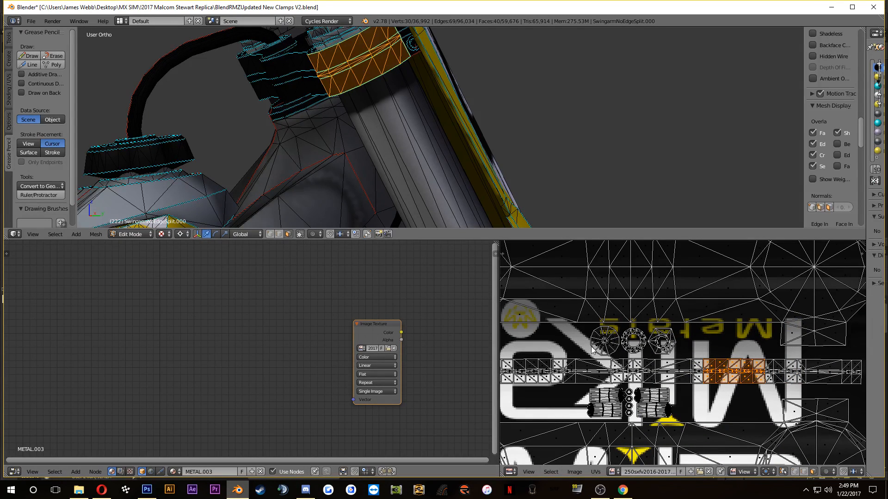
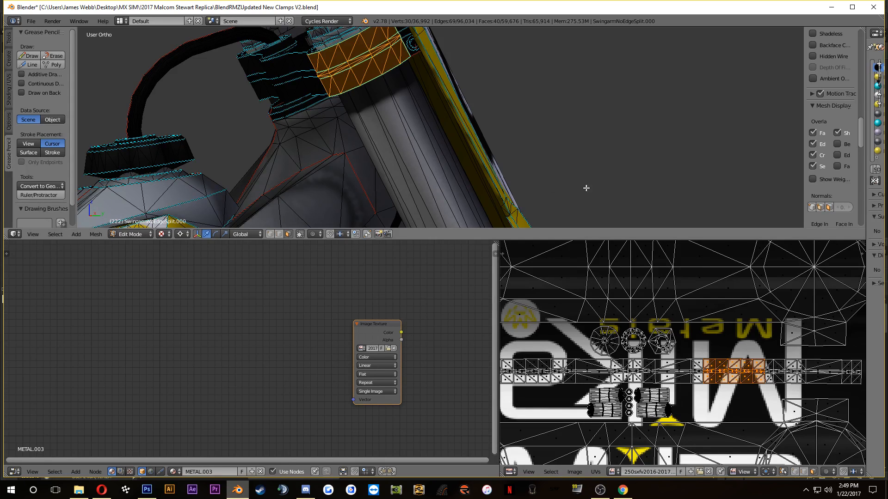
Step: Switch to Photoshop, move the GET decal onto the upper clamp's area of the texture, nudge it down slightly, and save the file
{"action": "left_click", "coordinate": [146, 490]}
{"action": "scroll", "coordinate": [587, 222], "scroll_direction": "up", "scroll_amount": 3}
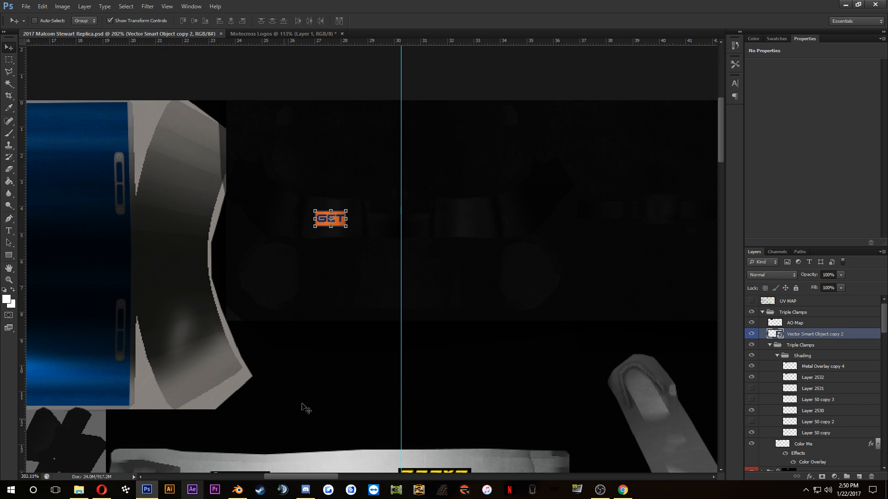
{"action": "left_click_drag", "start_coordinate": [647, 273], "coordinate": [432, 304]}
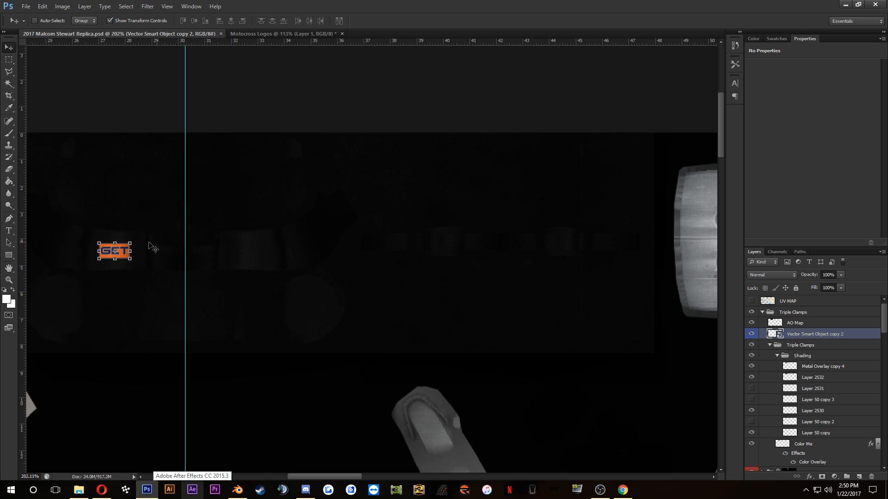
{"action": "left_click_drag", "start_coordinate": [129, 255], "coordinate": [574, 262]}
{"action": "scroll", "coordinate": [573, 242], "scroll_direction": "up", "scroll_amount": 5}
{"action": "scroll", "coordinate": [573, 267], "scroll_direction": "down", "scroll_amount": 2}
{"action": "left_click", "coordinate": [465, 20]}
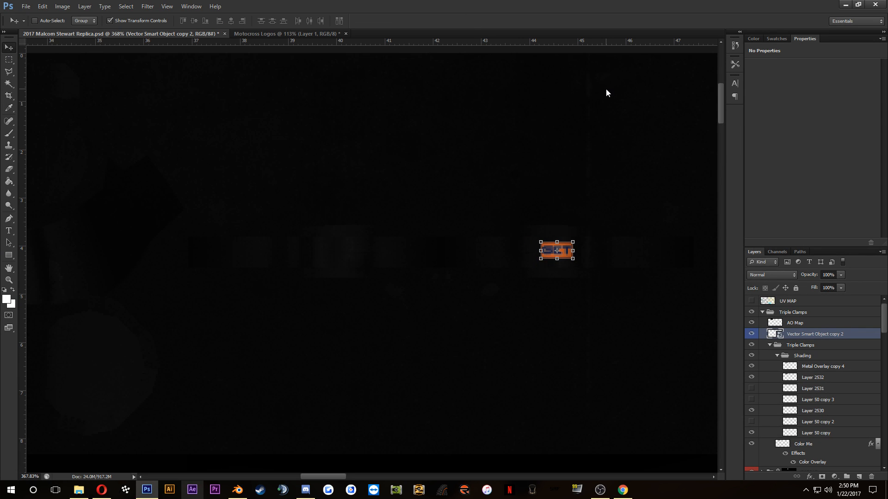
{"action": "key", "text": "Down"}
{"action": "key", "text": "ctrl+s"}
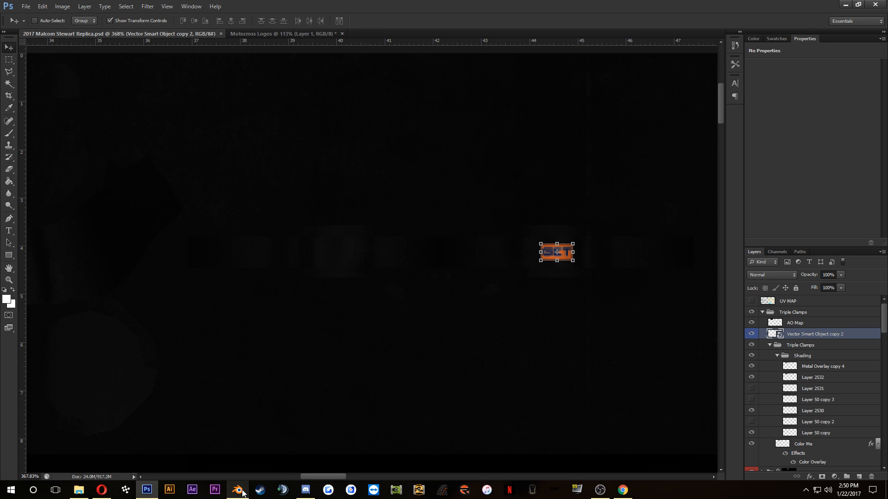
Step: Switch to Blender, reload 2017 Malcom Stewart Replica.psd as the image texture, and check the GET decal on the upper clamp
{"action": "left_click", "coordinate": [238, 490]}
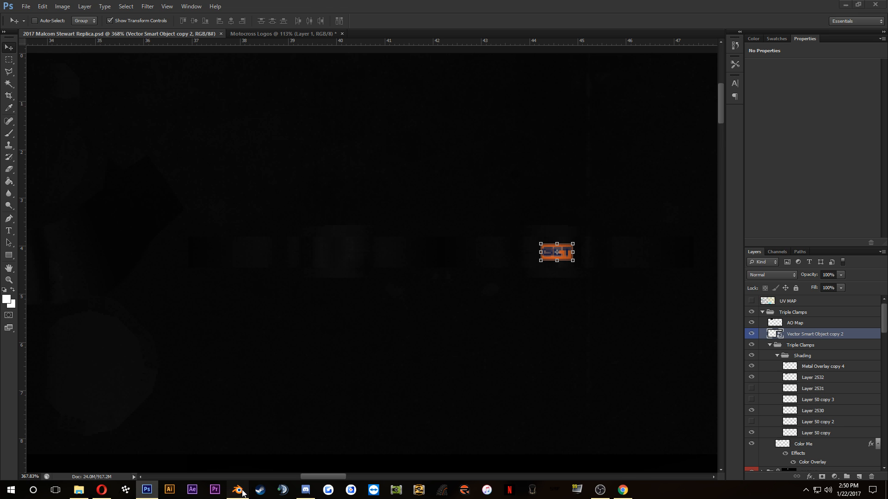
{"action": "left_click", "coordinate": [388, 348]}
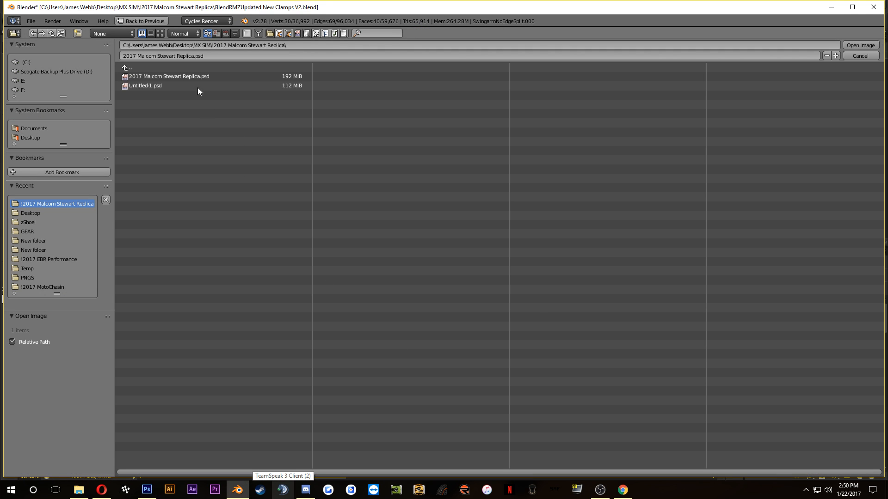
{"action": "left_click", "coordinate": [201, 78]}
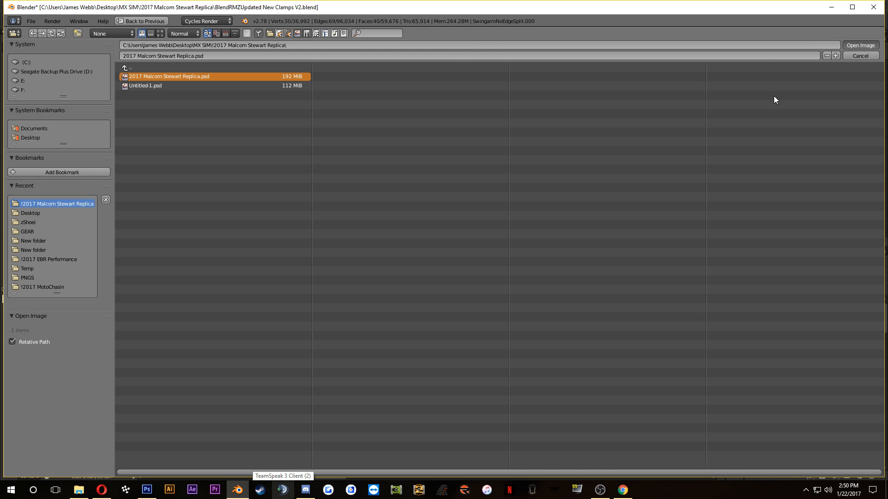
{"action": "key", "text": "Return"}
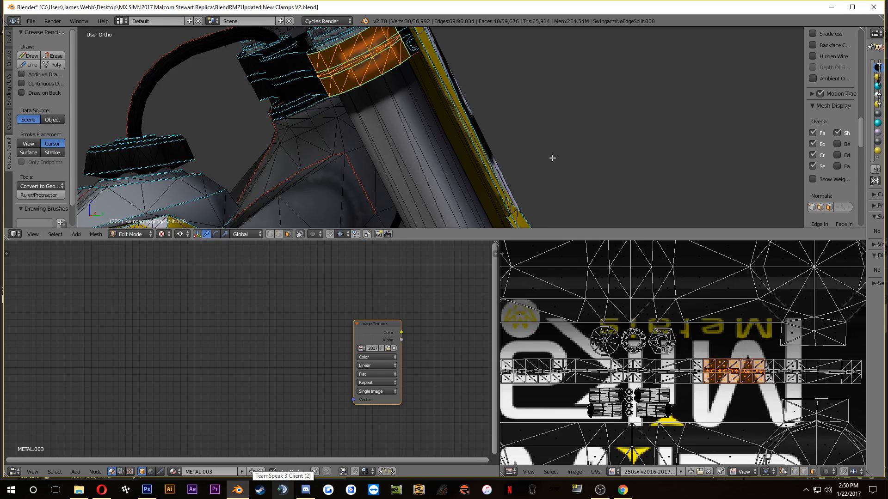
{"action": "left_click_drag", "start_coordinate": [406, 138], "coordinate": [402, 172]}
{"action": "scroll", "coordinate": [375, 147], "scroll_direction": "down", "scroll_amount": 4}
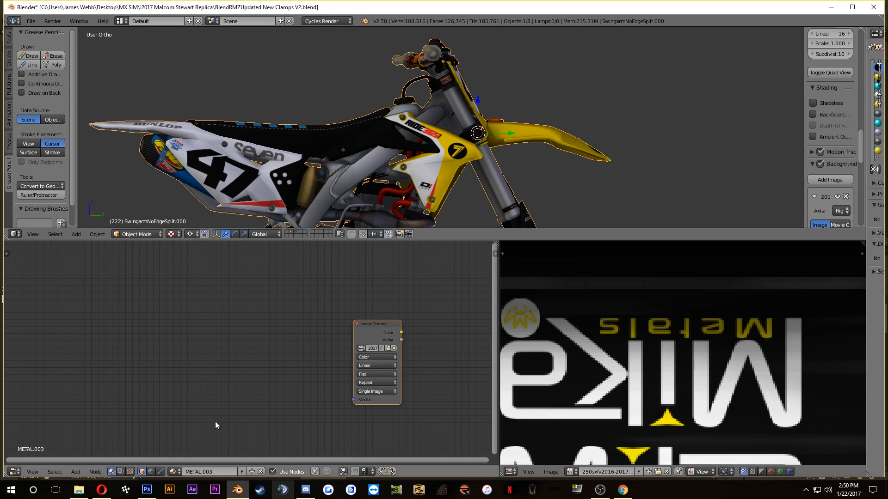
Step: Fit the whole texture in view in Photoshop, and switch to Opera to examine the full-bike photo of Malcolm Stewart's RM-Z450
{"action": "left_click", "coordinate": [147, 490]}
{"action": "key", "text": "ctrl+0"}
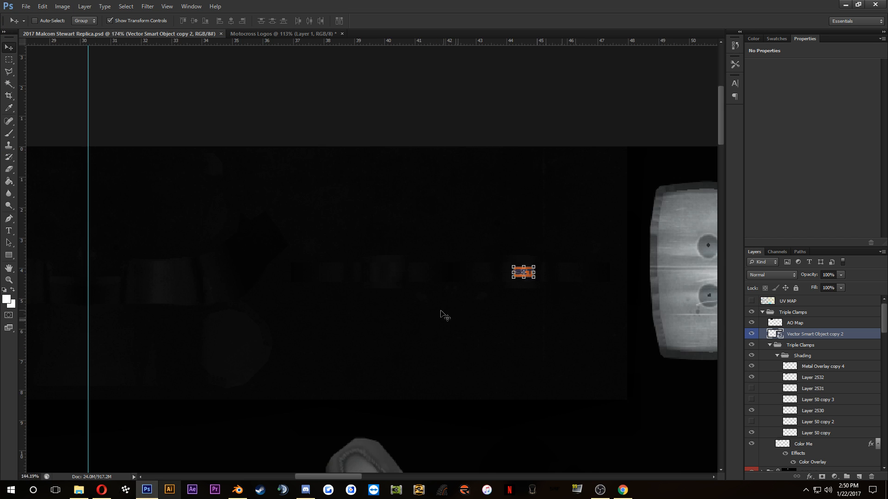
{"action": "scroll", "coordinate": [276, 371], "scroll_direction": "up", "scroll_amount": 1}
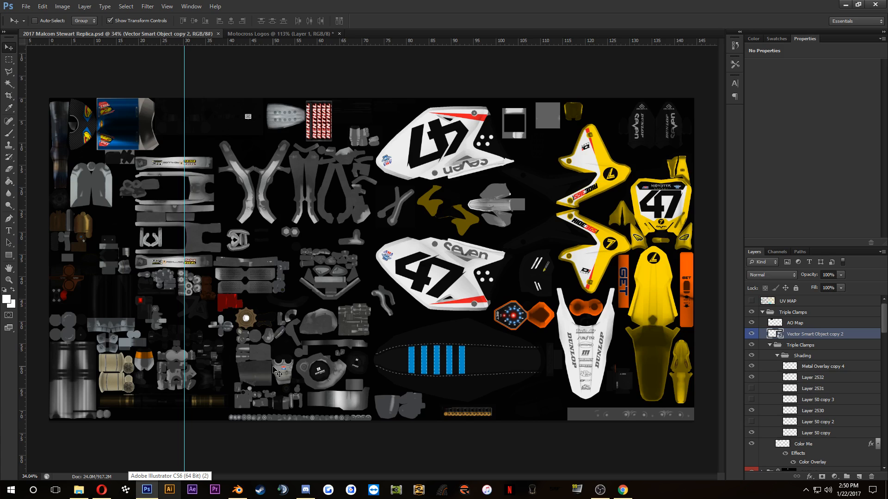
{"action": "left_click", "coordinate": [103, 493]}
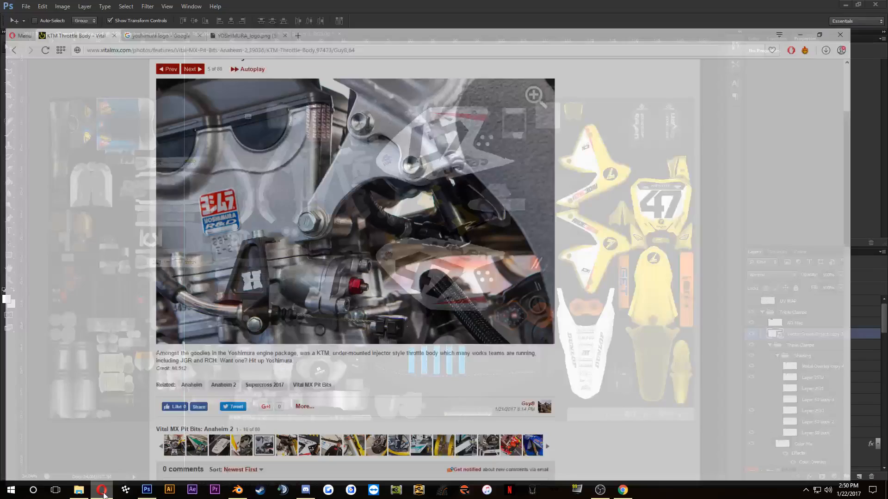
{"action": "left_click", "coordinate": [180, 443]}
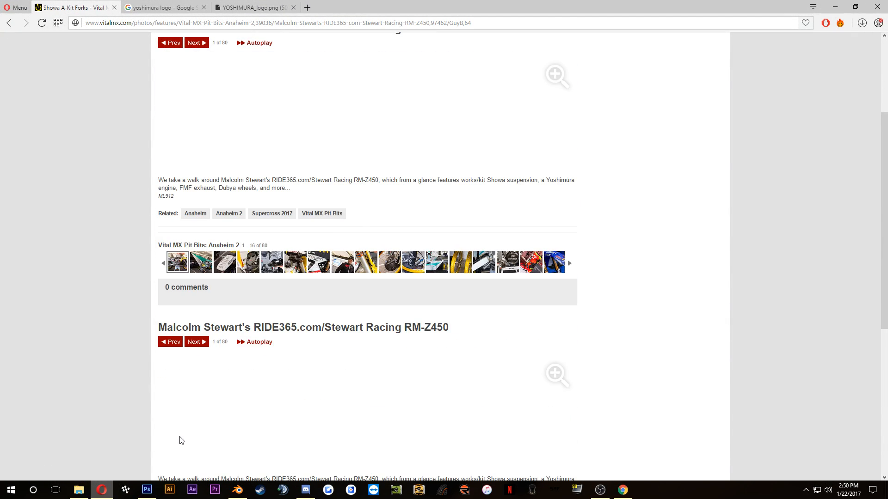
{"action": "scroll", "coordinate": [117, 279], "scroll_direction": "up", "scroll_amount": 2}
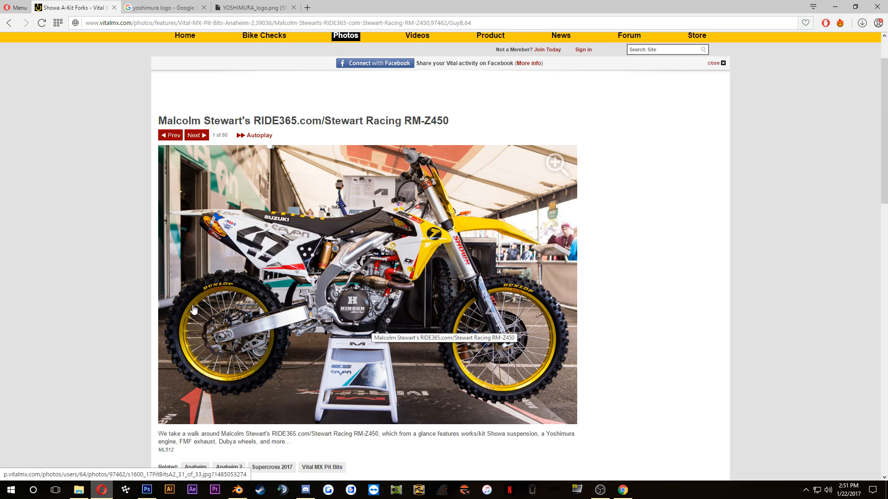
Step: Switch back to Photoshop and hide the Swingarm logo group within New Parts
{"action": "left_click", "coordinate": [146, 491]}
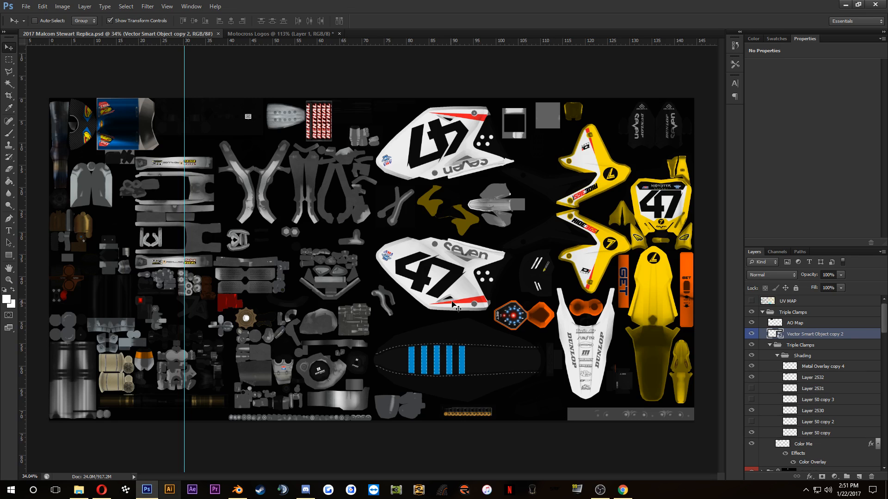
{"action": "scroll", "coordinate": [789, 363], "scroll_direction": "down", "scroll_amount": 5}
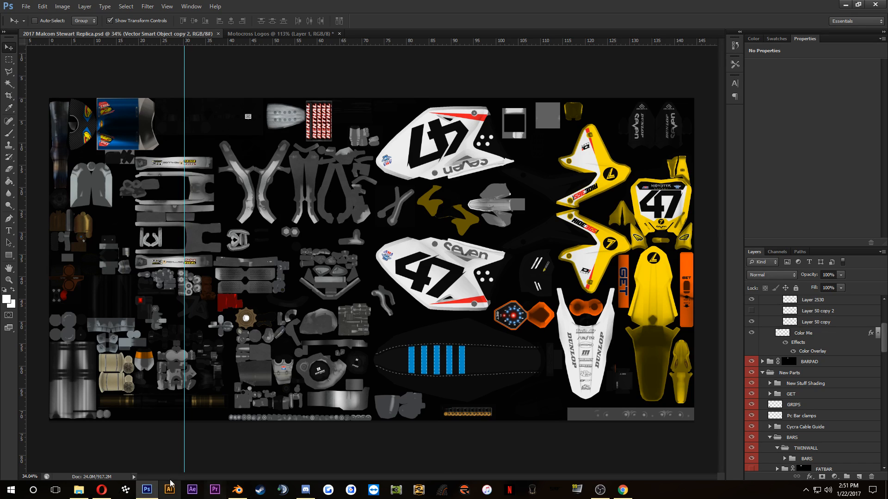
{"action": "scroll", "coordinate": [796, 397], "scroll_direction": "down", "scroll_amount": 3}
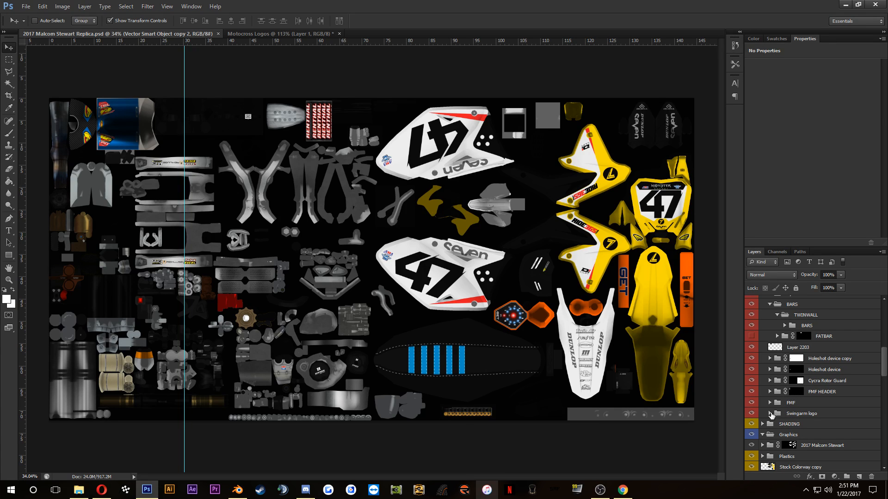
{"action": "left_click", "coordinate": [751, 413]}
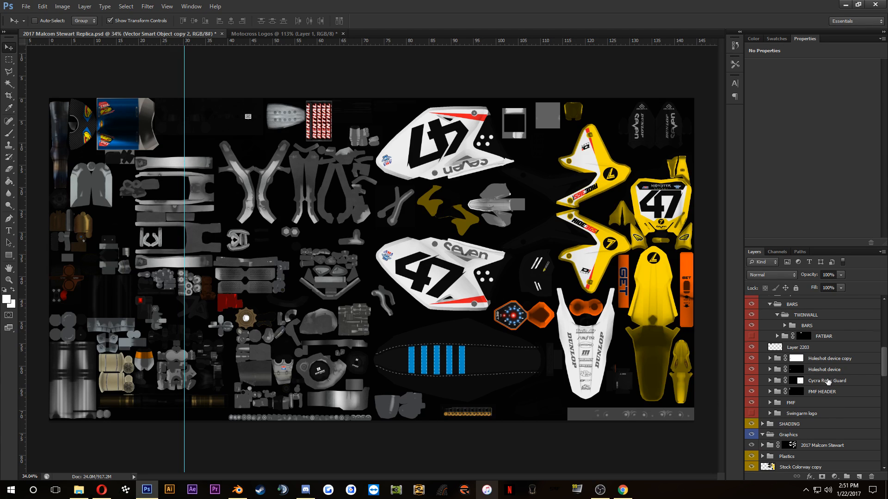
Step: Expand the New Stuff Shading group and toggle the GET and BARS layers' visibility to check which parts they affect
{"action": "scroll", "coordinate": [789, 391], "scroll_direction": "up", "scroll_amount": 2}
{"action": "scroll", "coordinate": [789, 391], "scroll_direction": "up", "scroll_amount": 1}
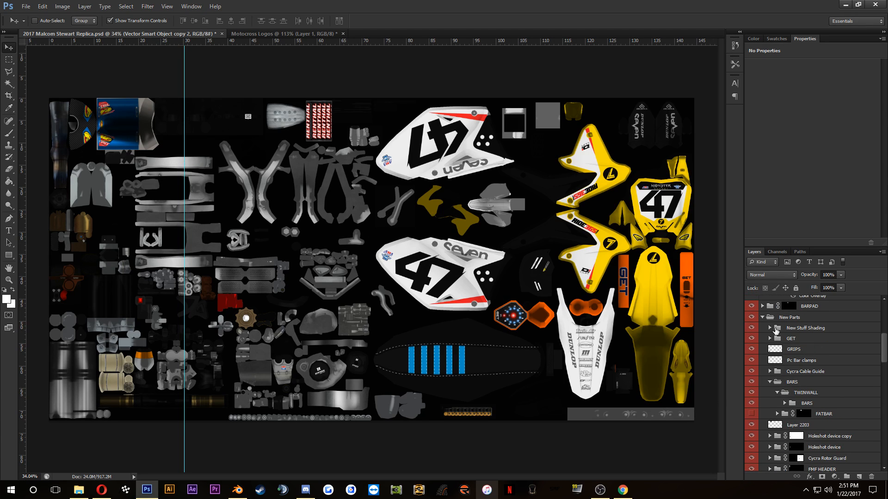
{"action": "left_click", "coordinate": [772, 329]}
{"action": "left_click", "coordinate": [760, 351]}
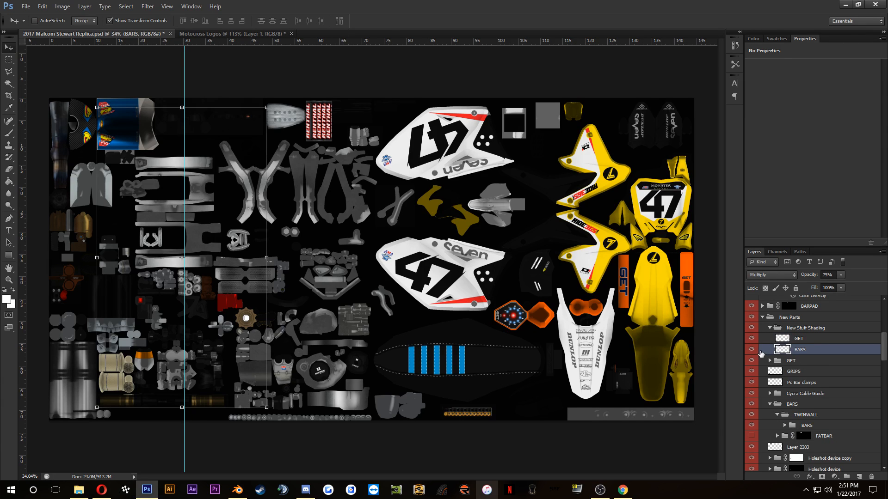
{"action": "left_click", "coordinate": [806, 384]}
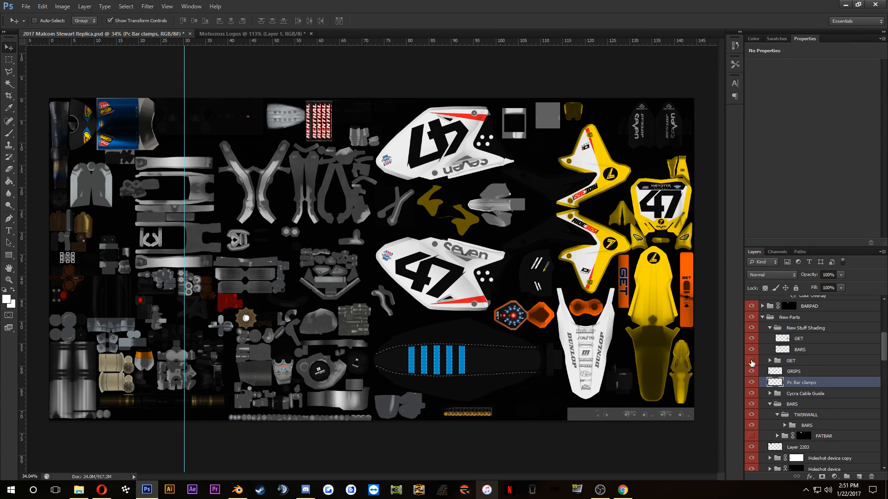
{"action": "left_click", "coordinate": [751, 360]}
{"action": "left_click", "coordinate": [752, 361]}
{"action": "left_click", "coordinate": [752, 339]}
{"action": "left_click", "coordinate": [752, 339]}
{"action": "left_click", "coordinate": [751, 351]}
{"action": "left_click", "coordinate": [749, 330]}
{"action": "scroll", "coordinate": [790, 360], "scroll_direction": "up", "scroll_amount": 3}
{"action": "scroll", "coordinate": [820, 389], "scroll_direction": "down", "scroll_amount": 5}
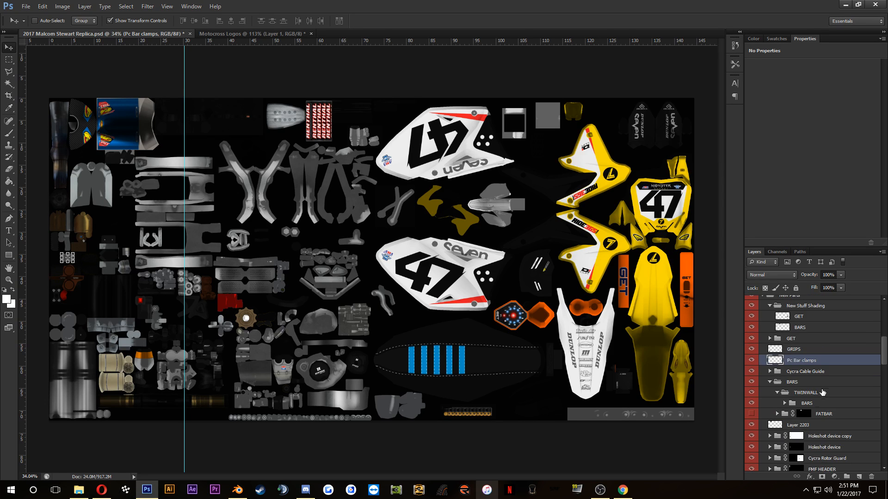
Step: Expand the NEW STUFF group inside SHADING, hide its Forks shading layer, and check the fork tubes on the texture
{"action": "scroll", "coordinate": [789, 416], "scroll_direction": "down", "scroll_amount": 6}
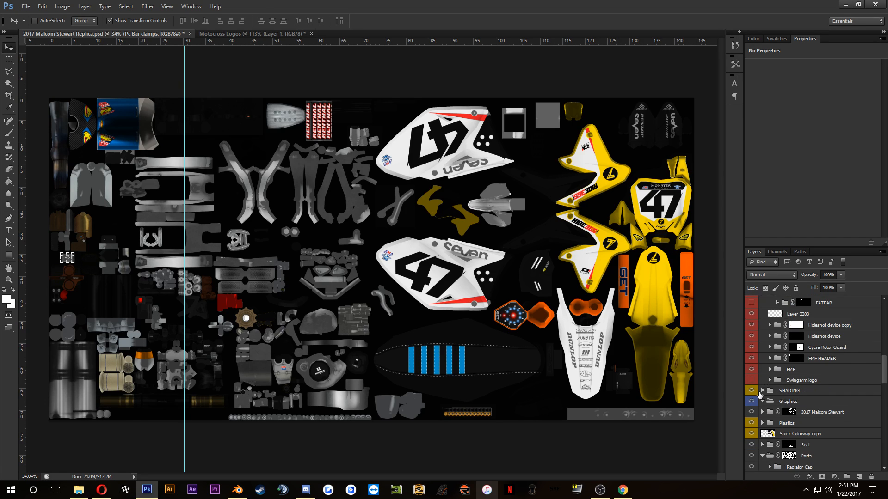
{"action": "left_click", "coordinate": [752, 391]}
{"action": "left_click", "coordinate": [752, 392]}
{"action": "left_click", "coordinate": [762, 391]}
{"action": "left_click", "coordinate": [807, 401]}
{"action": "left_click", "coordinate": [769, 402]}
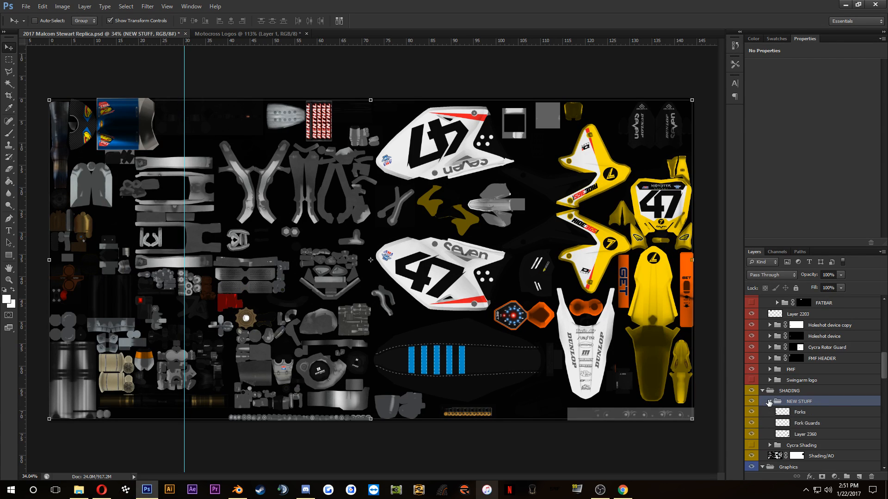
{"action": "left_click", "coordinate": [805, 422]}
{"action": "left_click", "coordinate": [751, 412]}
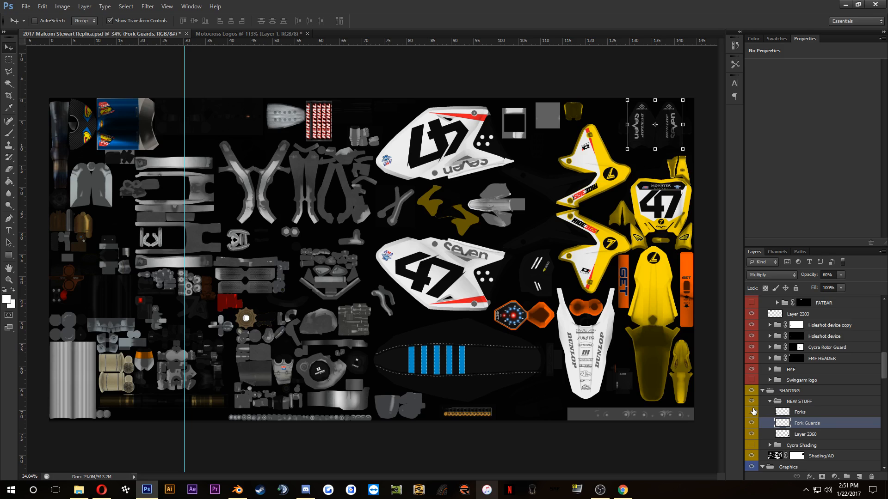
{"action": "left_click", "coordinate": [752, 412]}
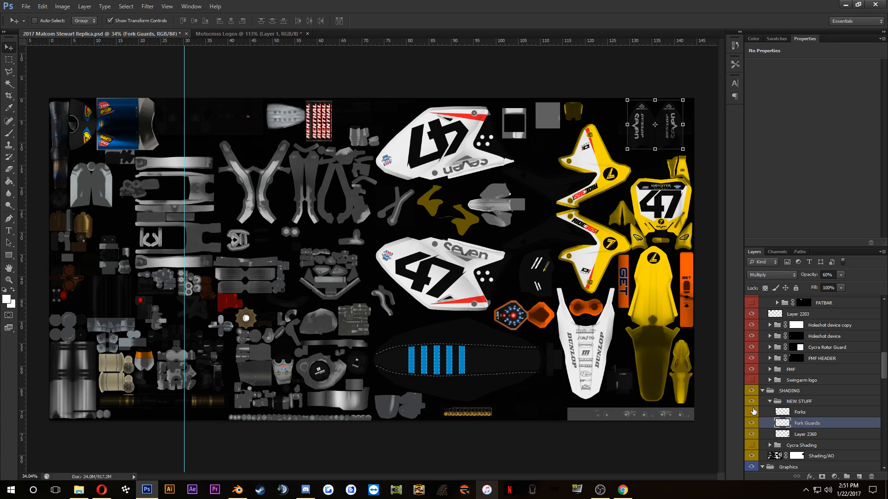
{"action": "left_click", "coordinate": [752, 412]}
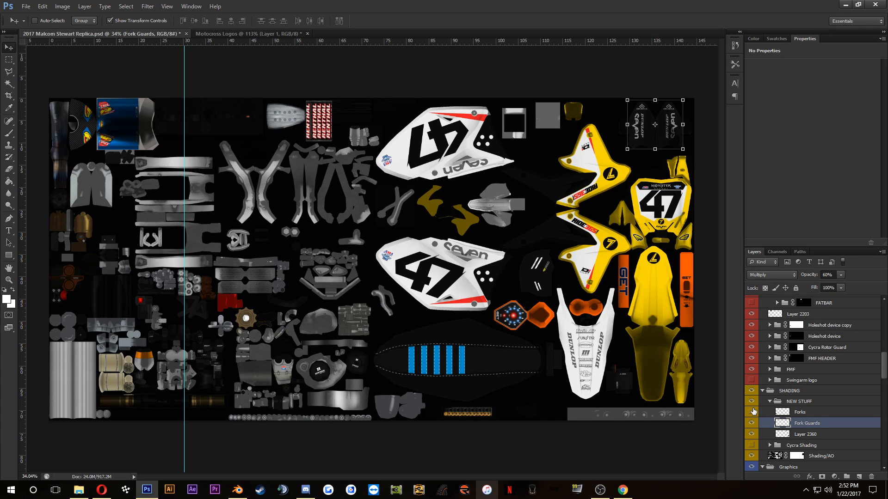
{"action": "left_click", "coordinate": [753, 412]}
{"action": "scroll", "coordinate": [132, 347], "scroll_direction": "up", "scroll_amount": 2}
{"action": "left_click_drag", "start_coordinate": [132, 347], "coordinate": [240, 344]}
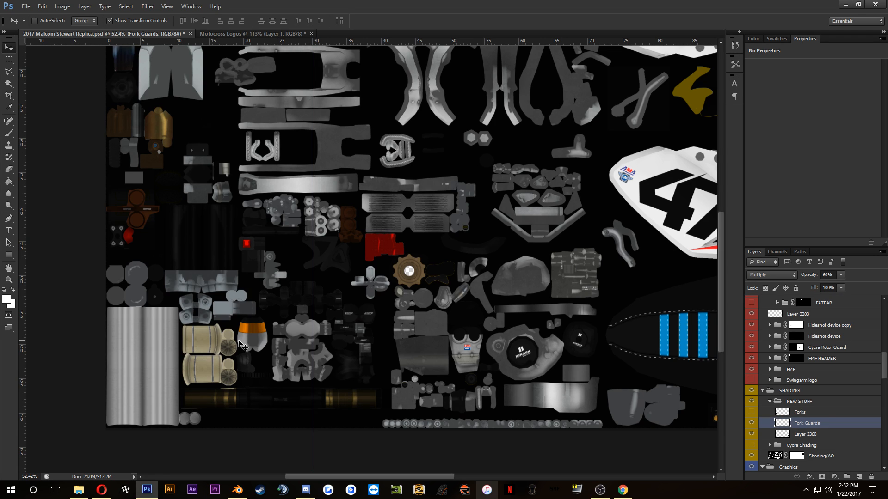
{"action": "scroll", "coordinate": [157, 246], "scroll_direction": "up", "scroll_amount": 1}
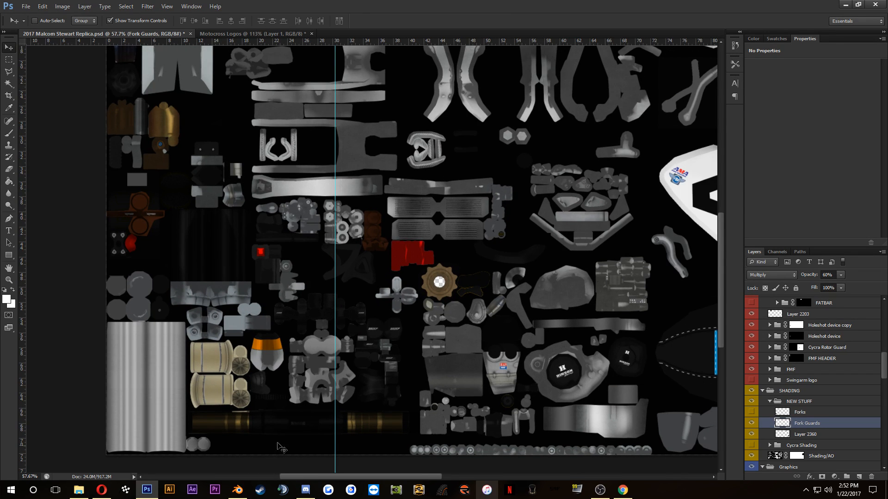
Step: Switch to Blender and examine the textured bike from the front and both sides
{"action": "left_click", "coordinate": [238, 490]}
{"action": "scroll", "coordinate": [360, 180], "scroll_direction": "down", "scroll_amount": 2}
{"action": "left_click_drag", "start_coordinate": [359, 181], "coordinate": [304, 172]}
{"action": "left_click_drag", "start_coordinate": [393, 163], "coordinate": [335, 198]}
{"action": "scroll", "coordinate": [448, 148], "scroll_direction": "down", "scroll_amount": 2}
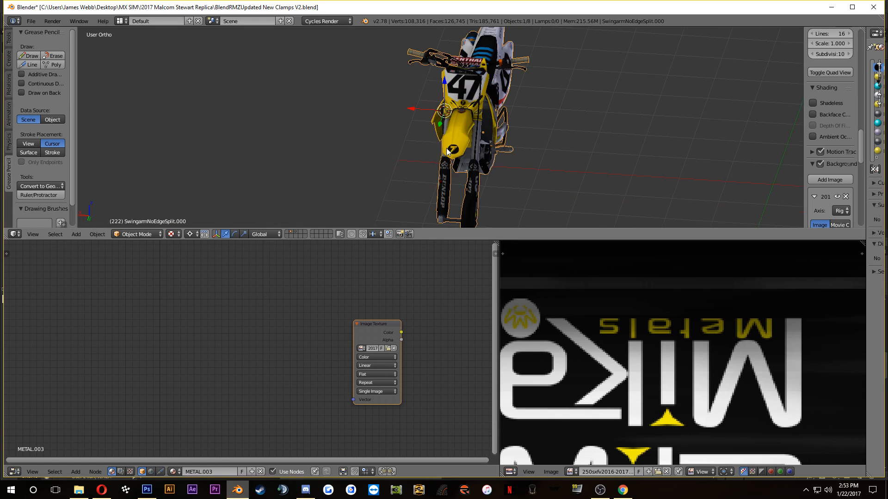
{"action": "left_click_drag", "start_coordinate": [448, 148], "coordinate": [313, 189]}
{"action": "left_click_drag", "start_coordinate": [362, 158], "coordinate": [346, 132]}
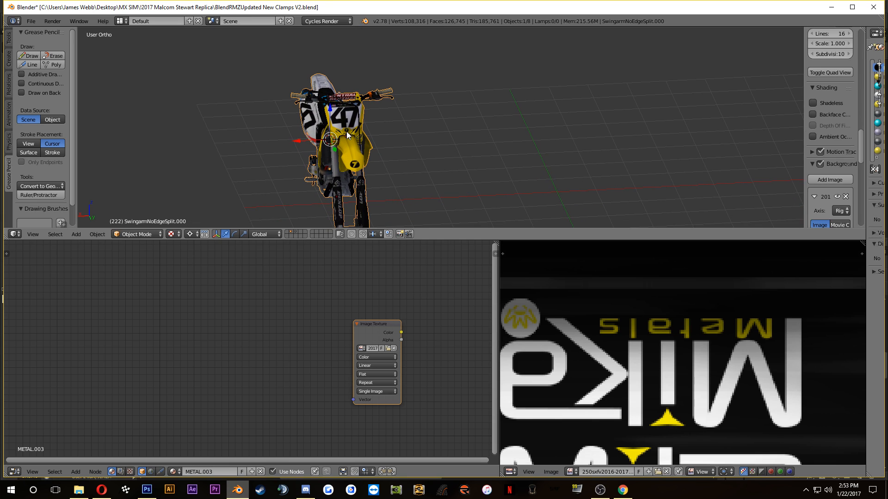
Step: Save the textured bike scene as Full PNG SETUP.blend in the !2017 Malcom Stewart Replica folder
{"action": "left_click", "coordinate": [78, 490]}
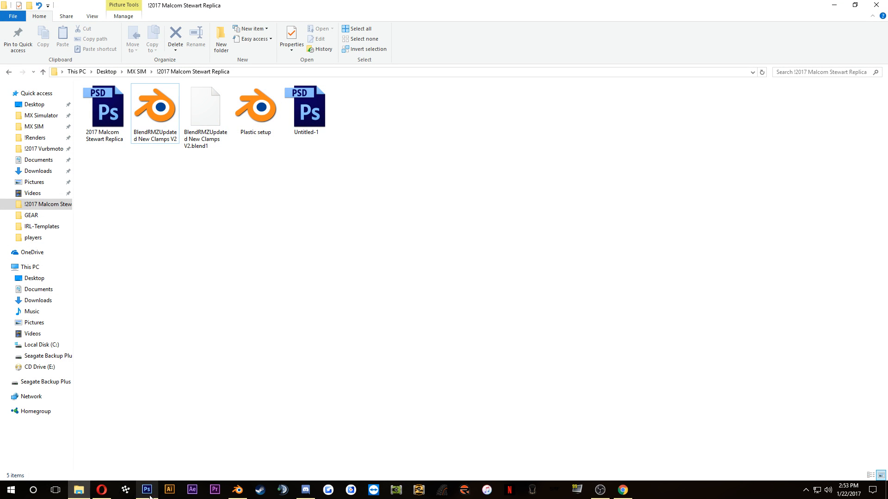
{"action": "left_click", "coordinate": [238, 489]}
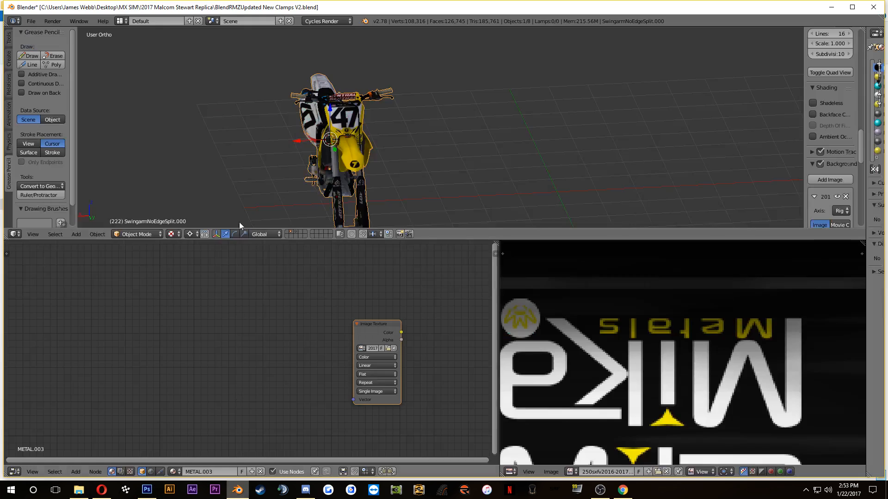
{"action": "left_click", "coordinate": [31, 21]}
{"action": "left_click", "coordinate": [60, 110]}
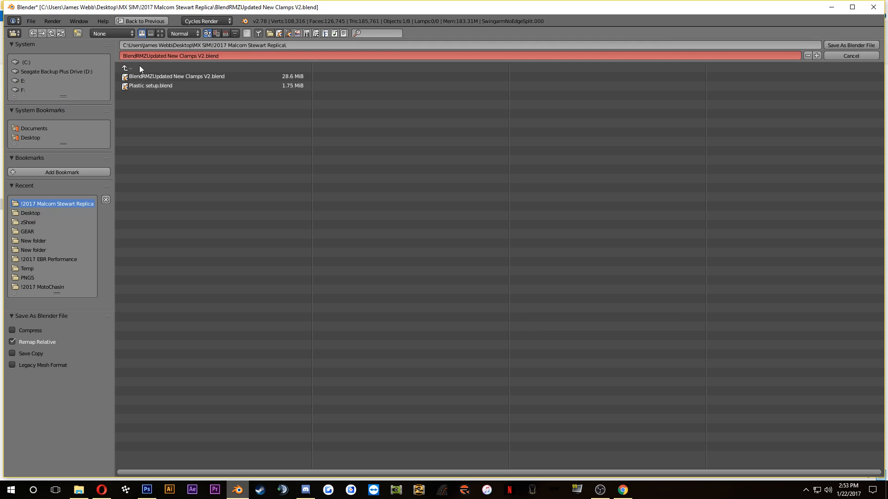
{"action": "type", "text": "Full"}
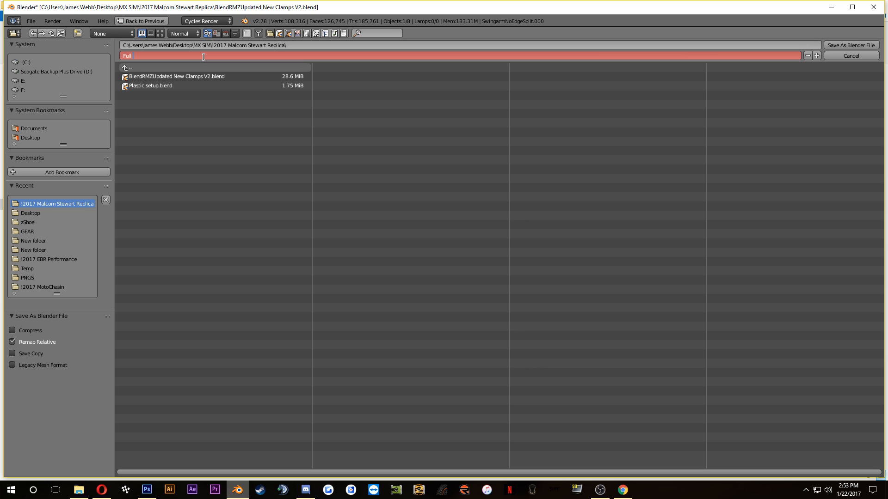
{"action": "type", "text": " PNG SETUP"}
{"action": "key", "text": "Return"}
{"action": "left_click", "coordinate": [853, 46]}
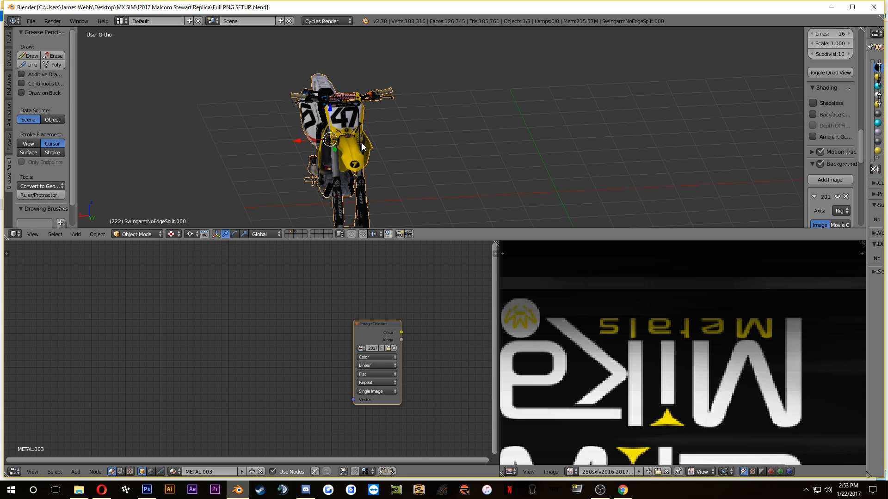
Step: Open the BlendRMZUpdated New Clamps V2 file from the project folder
{"action": "left_click_drag", "start_coordinate": [361, 143], "coordinate": [510, 143]}
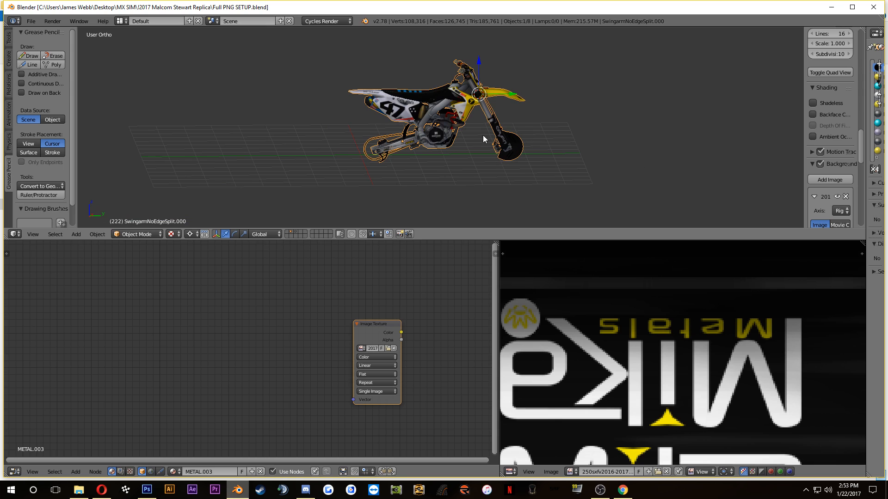
{"action": "left_click", "coordinate": [78, 490]}
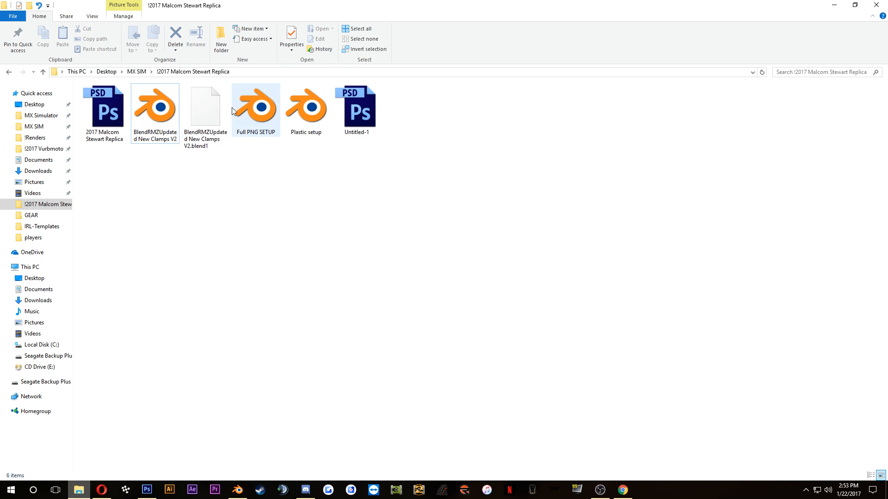
{"action": "double_click", "coordinate": [141, 115]}
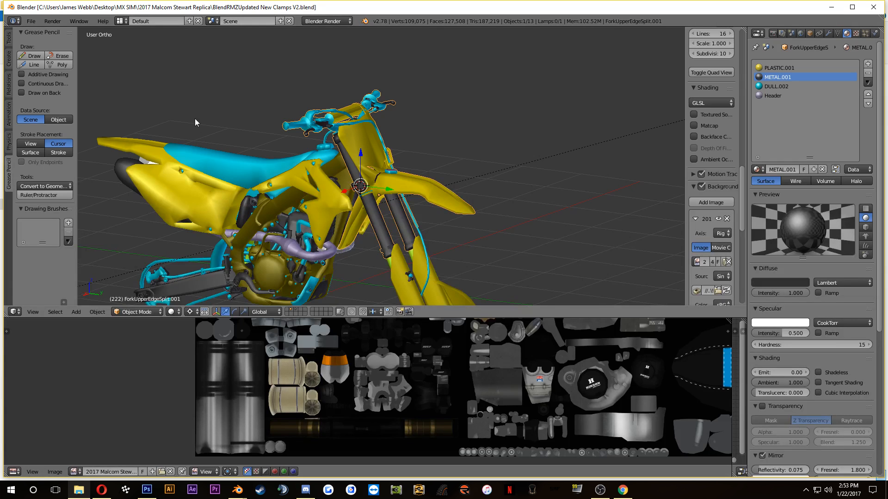
Step: In Edit Mode, clear the selection and select only the linked geometry of both upper fork tubes
{"action": "scroll", "coordinate": [391, 149], "scroll_direction": "up", "scroll_amount": 2}
{"action": "key", "text": "Tab"}
{"action": "scroll", "coordinate": [378, 219], "scroll_direction": "up", "scroll_amount": 5}
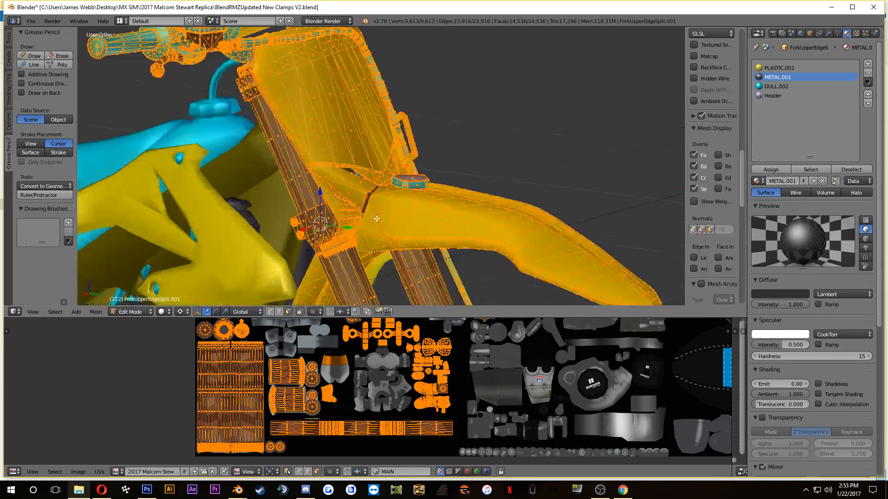
{"action": "key", "text": "a"}
{"action": "left_click_drag", "start_coordinate": [333, 268], "coordinate": [361, 189]}
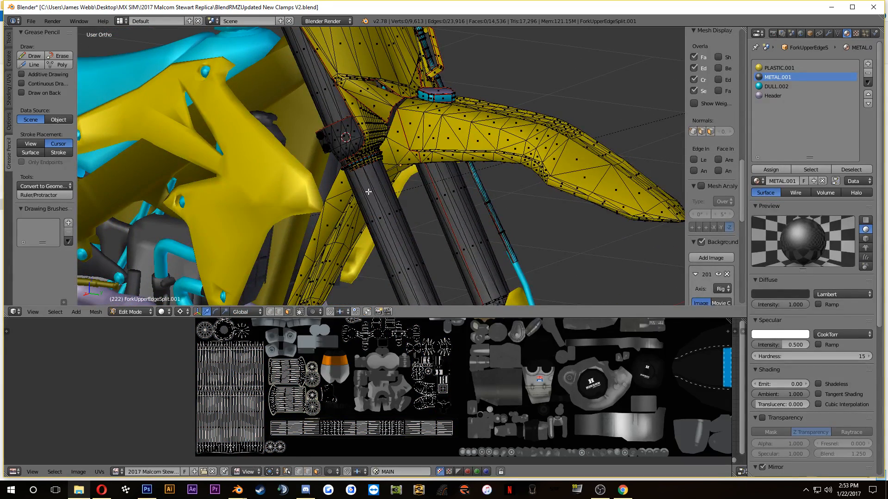
{"action": "key", "text": "l"}
{"action": "key", "text": "l"}
{"action": "scroll", "coordinate": [454, 217], "scroll_direction": "down", "scroll_amount": 4}
{"action": "scroll", "coordinate": [430, 227], "scroll_direction": "up", "scroll_amount": 2}
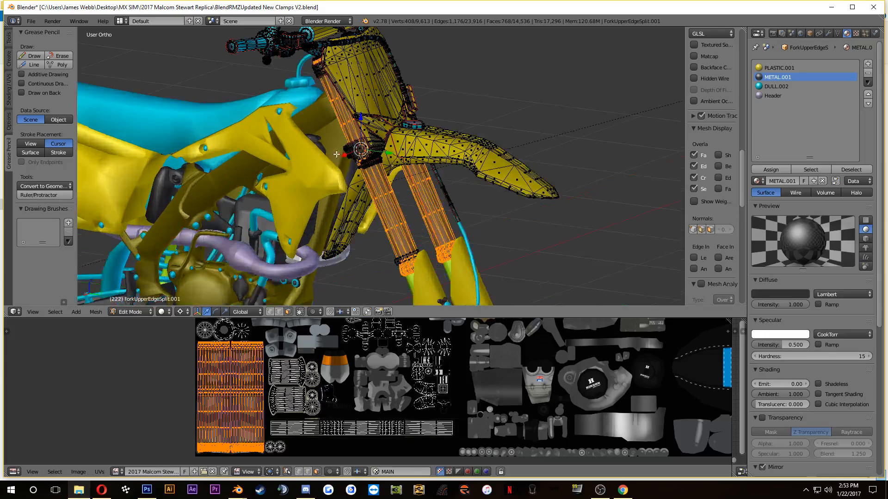
Step: Separate the selected fork tubes into their own object, return to Object Mode and show the render and bake settings
{"action": "scroll", "coordinate": [253, 407], "scroll_direction": "up", "scroll_amount": 2}
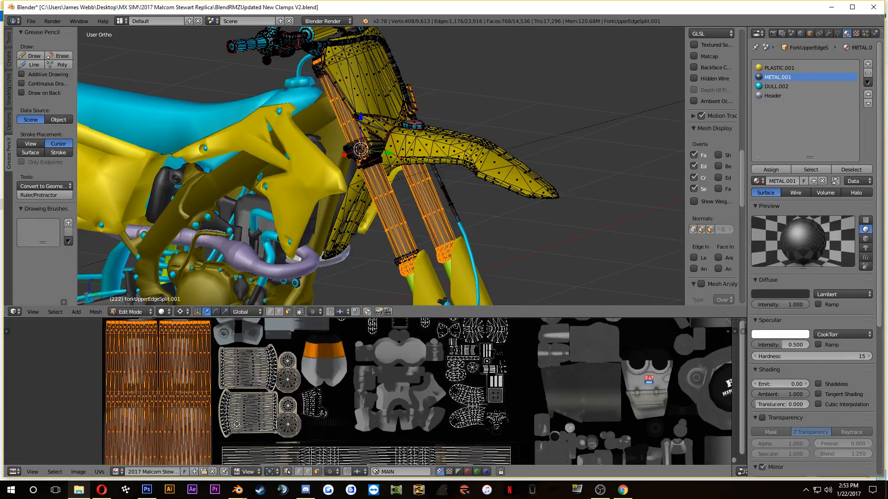
{"action": "left_click_drag", "start_coordinate": [236, 424], "coordinate": [254, 402]}
{"action": "key", "text": "p"}
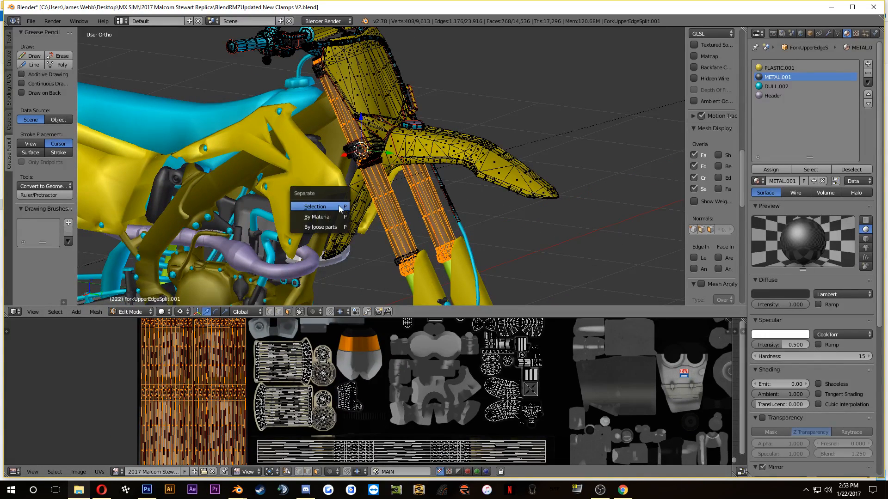
{"action": "left_click", "coordinate": [339, 206]}
{"action": "key", "text": "Tab"}
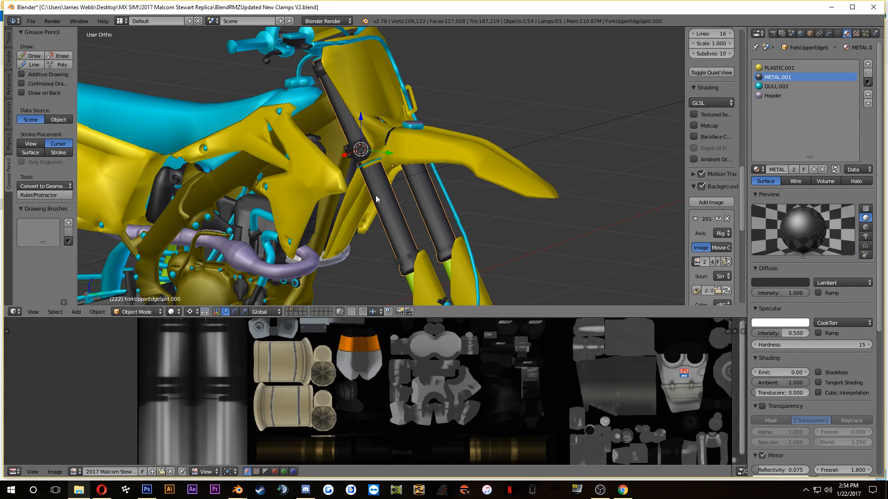
{"action": "left_click", "coordinate": [773, 34]}
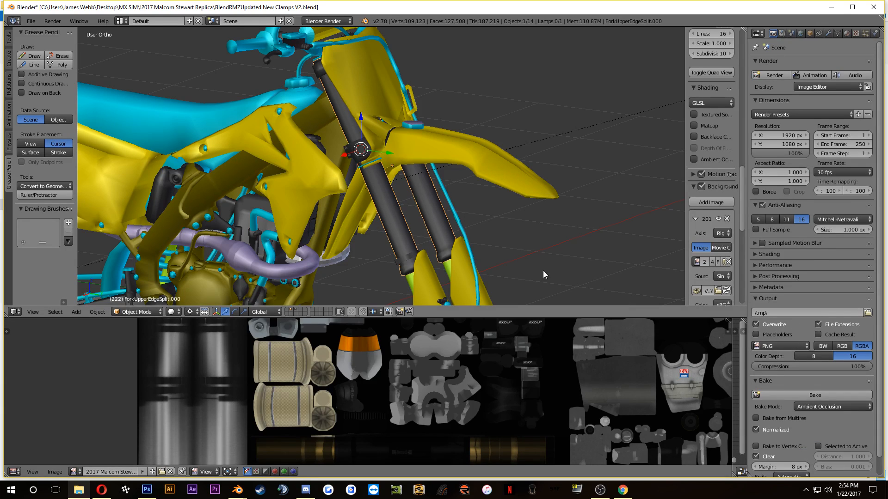
Step: Test-move the separated fork tubes to check that they are detached from the bike, and cancel the move
{"action": "key", "text": "g"}
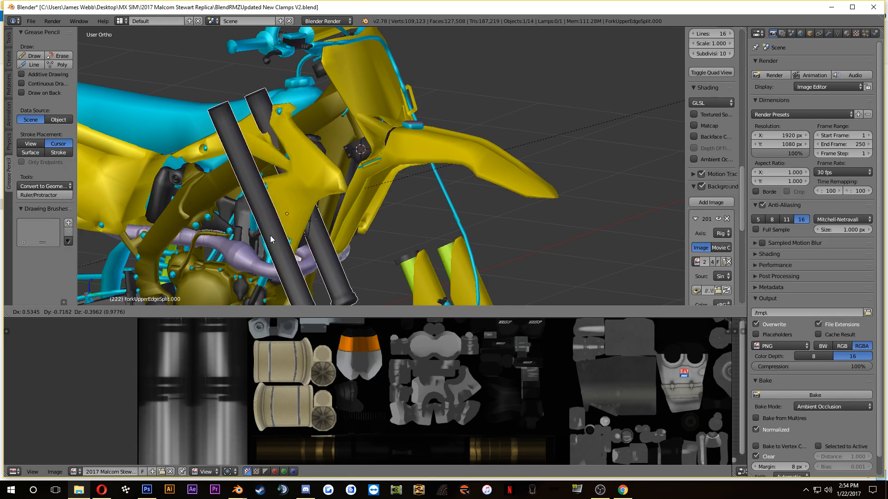
{"action": "right_click", "coordinate": [277, 201]}
{"action": "key", "text": "g"}
{"action": "right_click", "coordinate": [307, 194]}
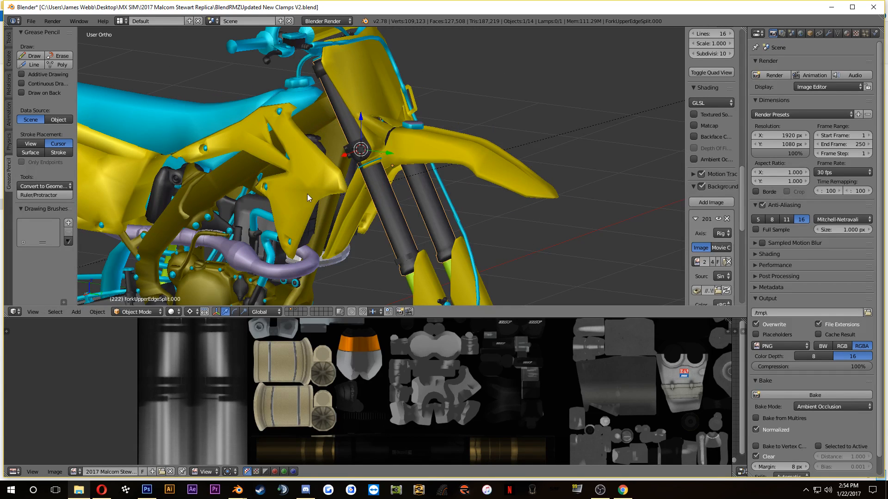
Step: Select the entire mesh of the separated fork tubes in Edit Mode and return to Object Mode
{"action": "key", "text": "Tab"}
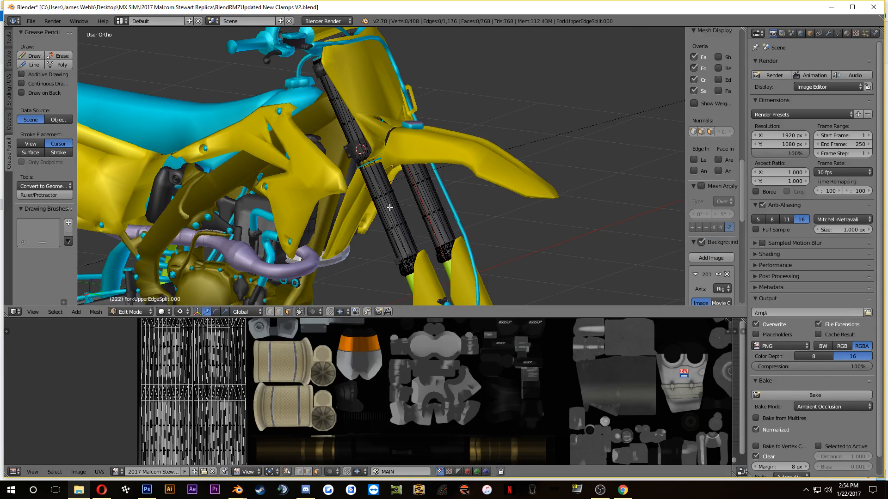
{"action": "key", "text": "a"}
{"action": "key", "text": "Tab"}
Step: Start a new blank image with a width of 4096 px and a height of 2048 px
{"action": "scroll", "coordinate": [821, 399], "scroll_direction": "down", "scroll_amount": 1}
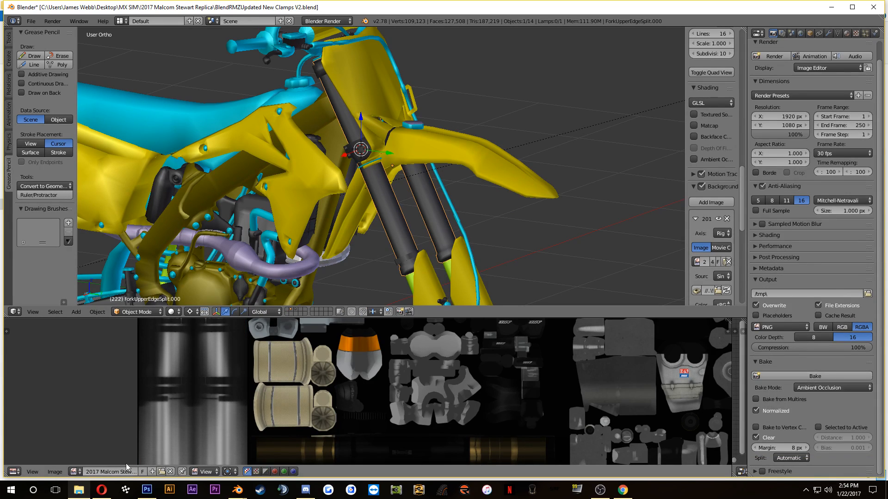
{"action": "left_click", "coordinate": [54, 472]}
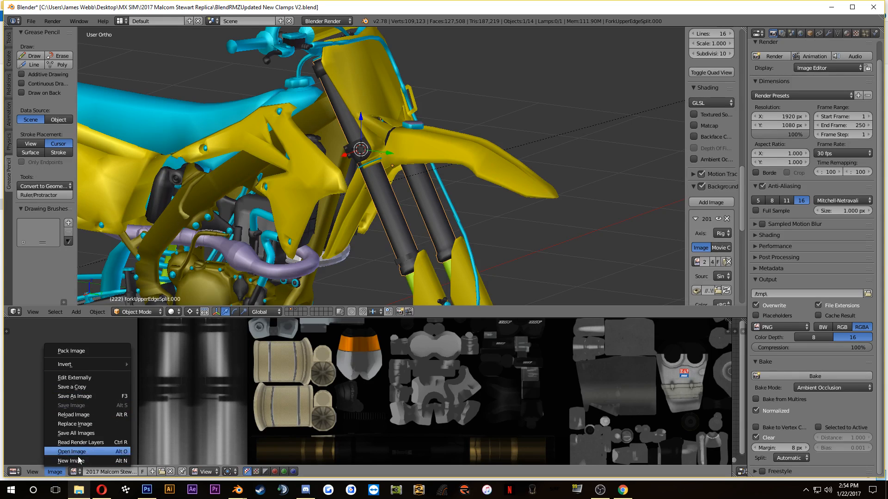
{"action": "left_click", "coordinate": [70, 460]}
{"action": "left_click", "coordinate": [116, 405]}
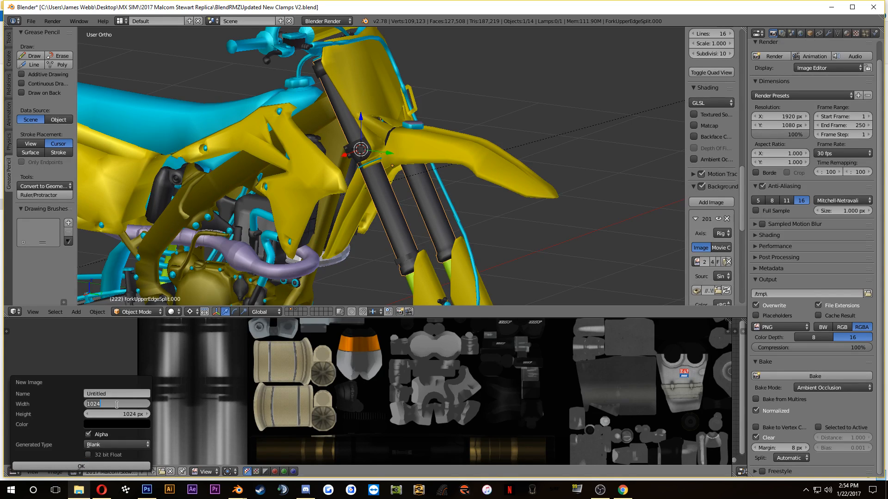
{"action": "type", "text": "4096"}
{"action": "left_click", "coordinate": [120, 414]}
{"action": "type", "text": "20"}
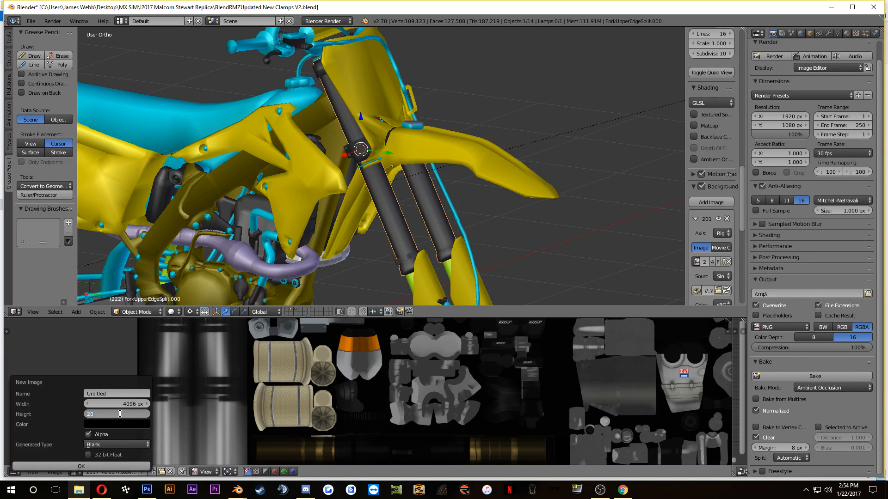
{"action": "type", "text": "48"}
Step: Name the new image "Forks stock clamps ao" and create it
{"action": "left_click", "coordinate": [125, 394]}
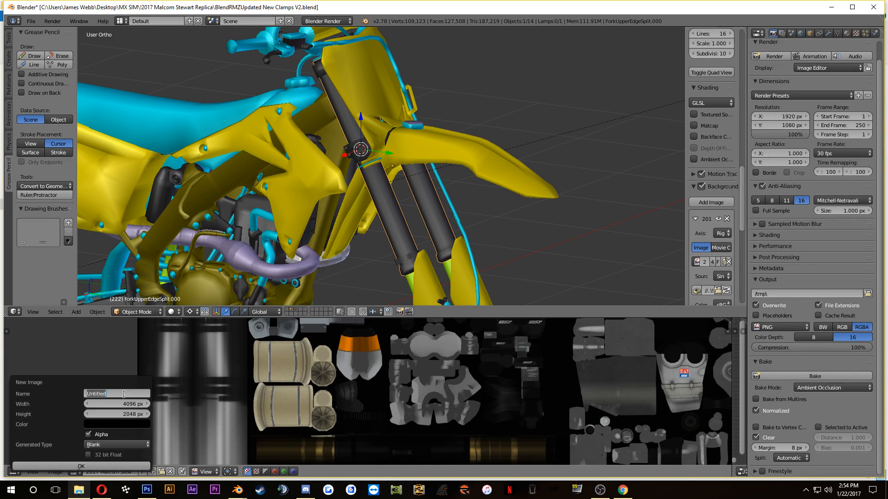
{"action": "type", "text": "Forkn"}
{"action": "key", "text": "BackSpace"}
{"action": "type", "text": "s stock clamps ao"}
{"action": "left_click", "coordinate": [107, 467]}
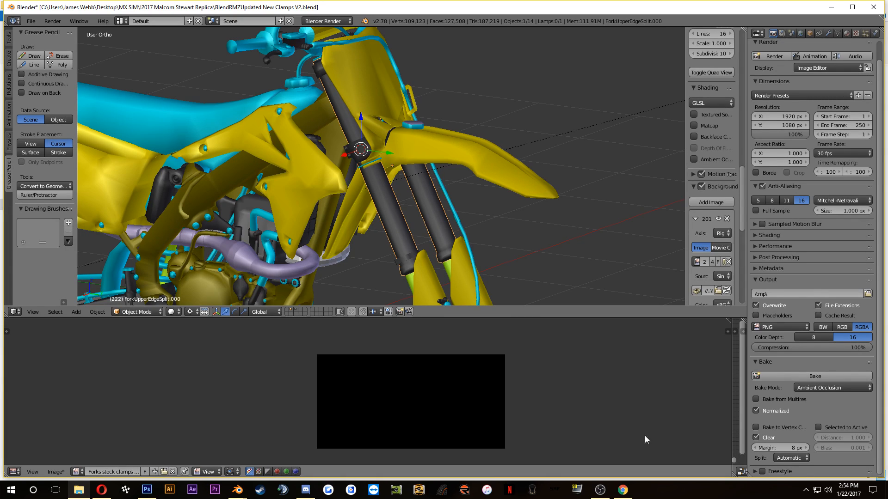
Step: Bake the ambient occlusion of the separated upper fork tubes
{"action": "left_click", "coordinate": [810, 377]}
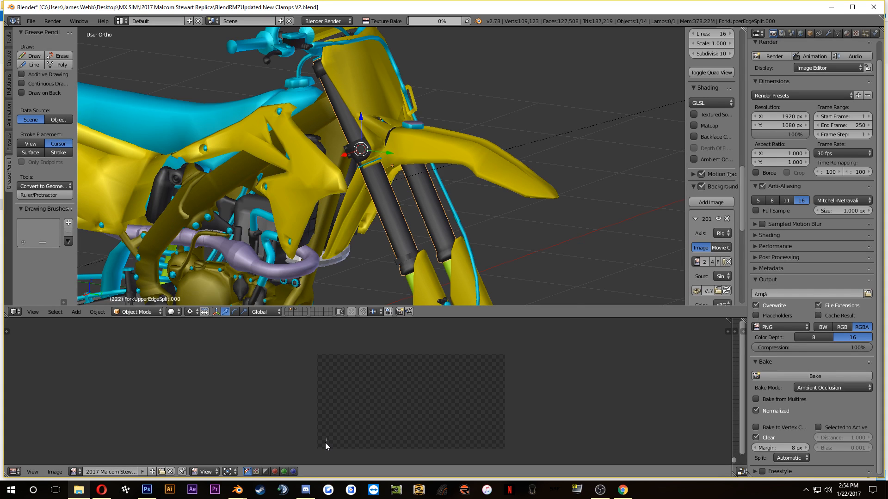
{"action": "scroll", "coordinate": [326, 443], "scroll_direction": "up", "scroll_amount": 1}
{"action": "left_click", "coordinate": [601, 495]}
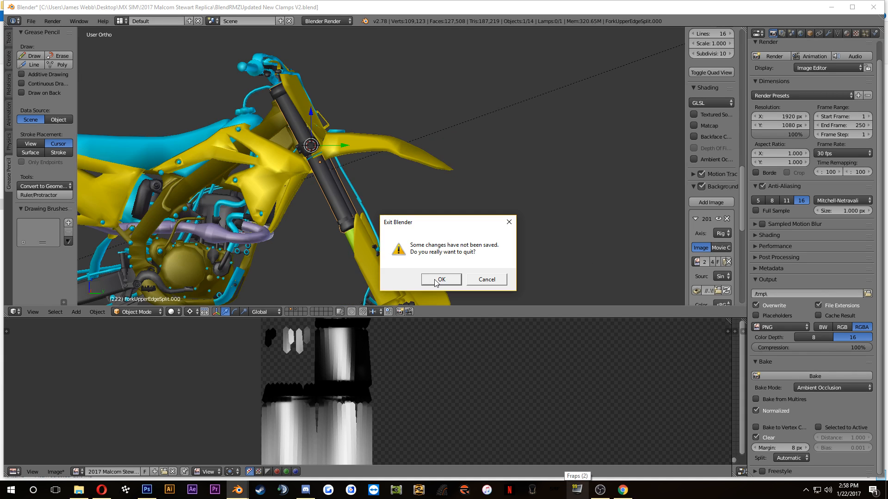
Step: Quit Blender without saving the scene changes and switch to the replica texture in Photoshop
{"action": "left_click", "coordinate": [439, 279]}
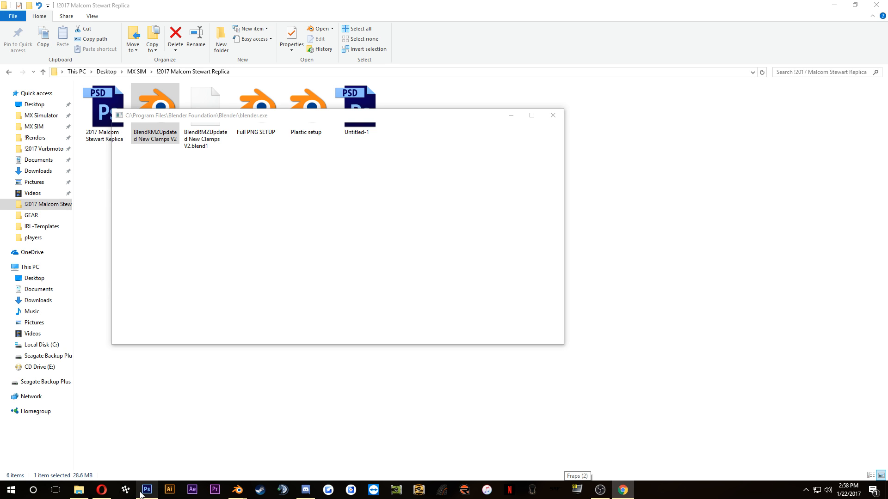
{"action": "left_click", "coordinate": [144, 491]}
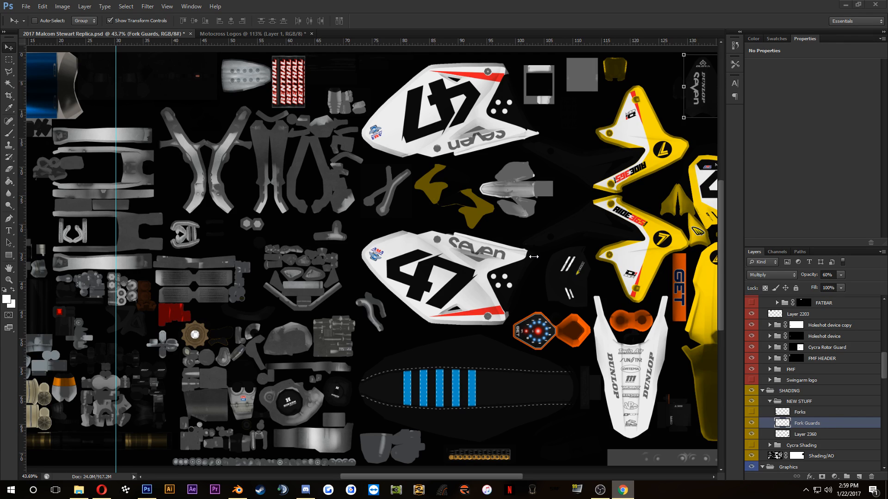
{"action": "scroll", "coordinate": [491, 249], "scroll_direction": "down", "scroll_amount": 2}
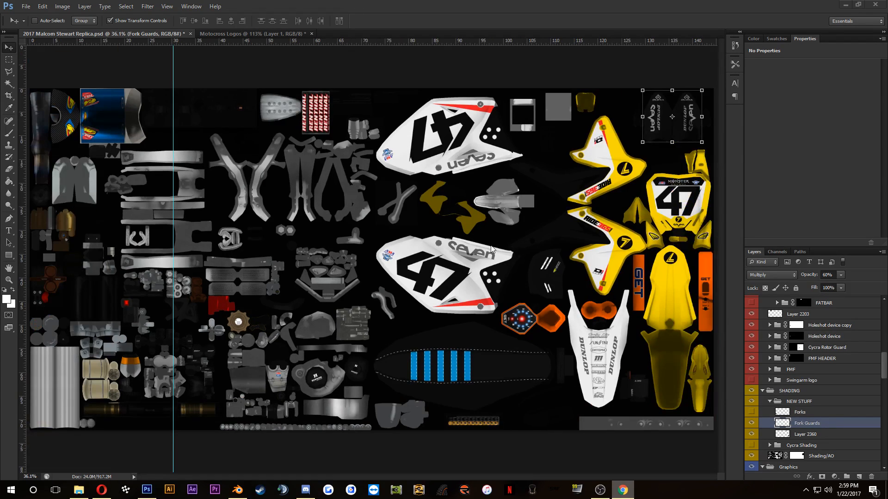
{"action": "scroll", "coordinate": [491, 249], "scroll_direction": "up", "scroll_amount": 1}
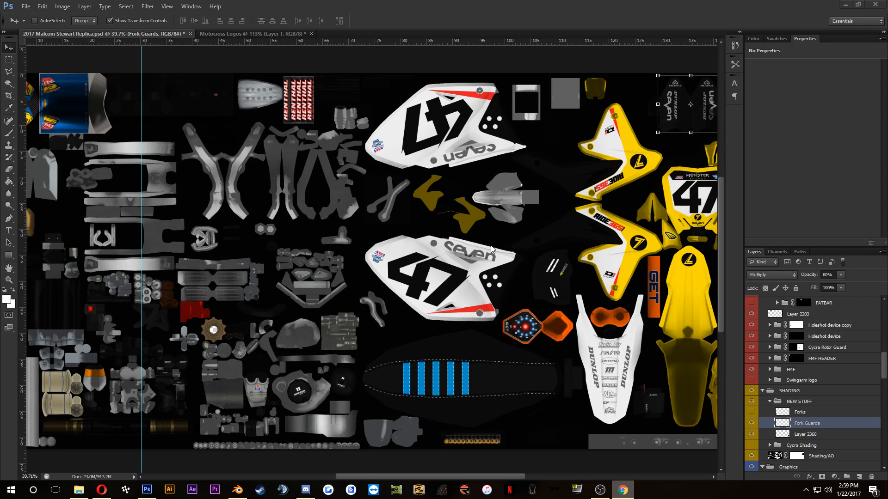
{"action": "scroll", "coordinate": [491, 248], "scroll_direction": "down", "scroll_amount": 1}
{"action": "scroll", "coordinate": [491, 249], "scroll_direction": "up", "scroll_amount": 1}
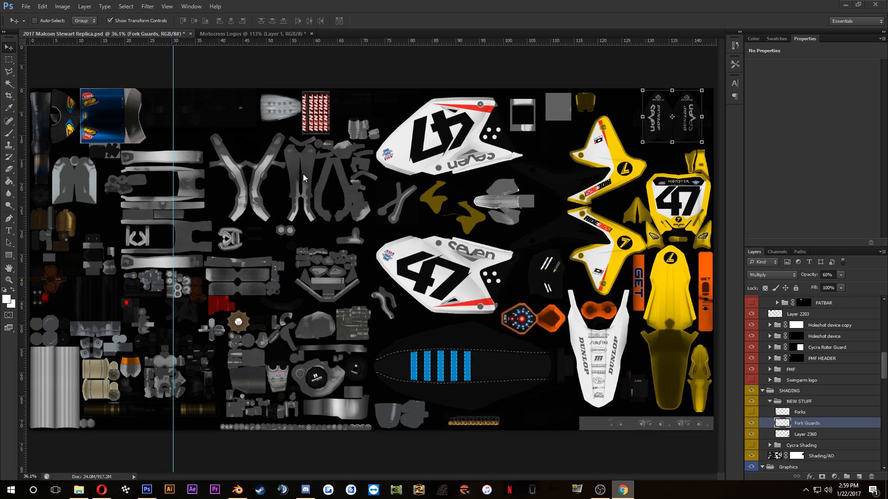
{"action": "scroll", "coordinate": [301, 170], "scroll_direction": "down", "scroll_amount": 1}
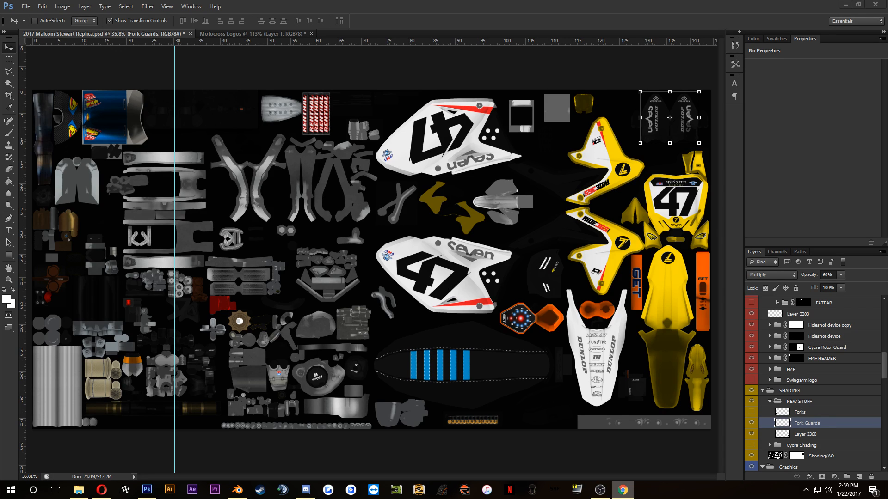
{"action": "scroll", "coordinate": [295, 217], "scroll_direction": "up", "scroll_amount": 2}
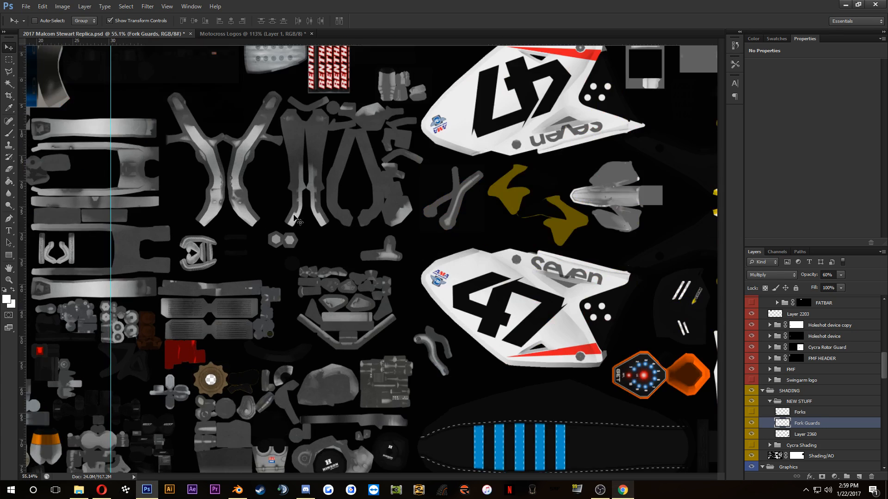
{"action": "scroll", "coordinate": [294, 217], "scroll_direction": "down", "scroll_amount": 3}
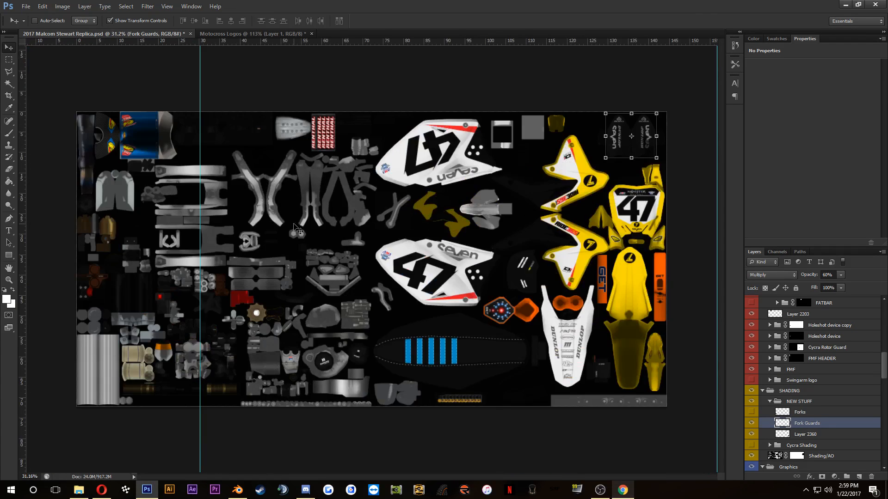
{"action": "scroll", "coordinate": [296, 230], "scroll_direction": "up", "scroll_amount": 1}
{"action": "scroll", "coordinate": [296, 230], "scroll_direction": "down", "scroll_amount": 1}
{"action": "scroll", "coordinate": [296, 230], "scroll_direction": "up", "scroll_amount": 1}
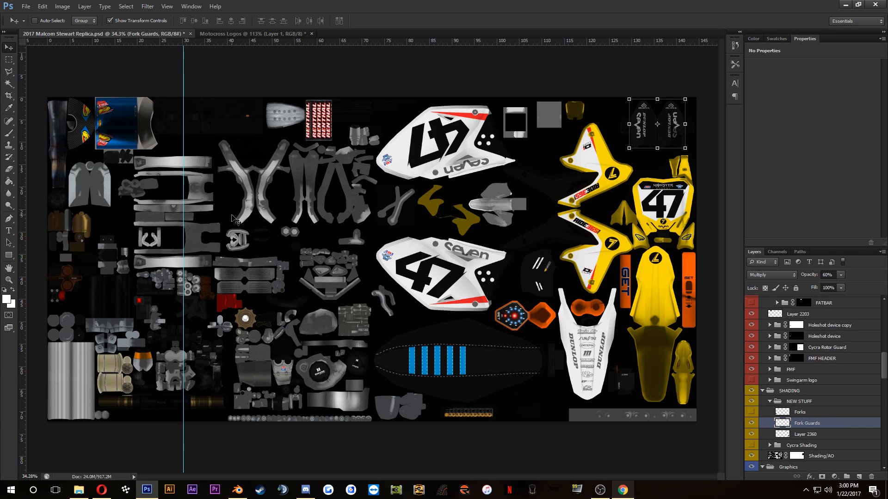
{"action": "scroll", "coordinate": [309, 241], "scroll_direction": "down", "scroll_amount": 1}
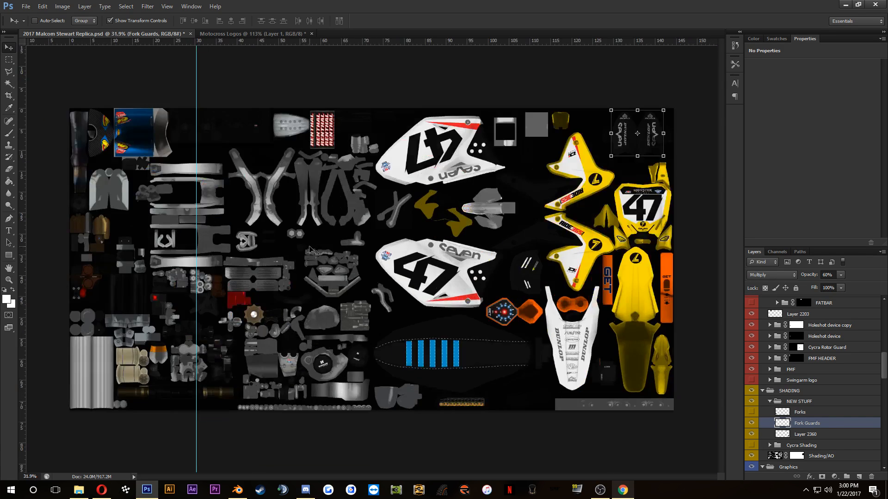
{"action": "scroll", "coordinate": [310, 247], "scroll_direction": "up", "scroll_amount": 1}
{"action": "scroll", "coordinate": [310, 249], "scroll_direction": "up", "scroll_amount": 2}
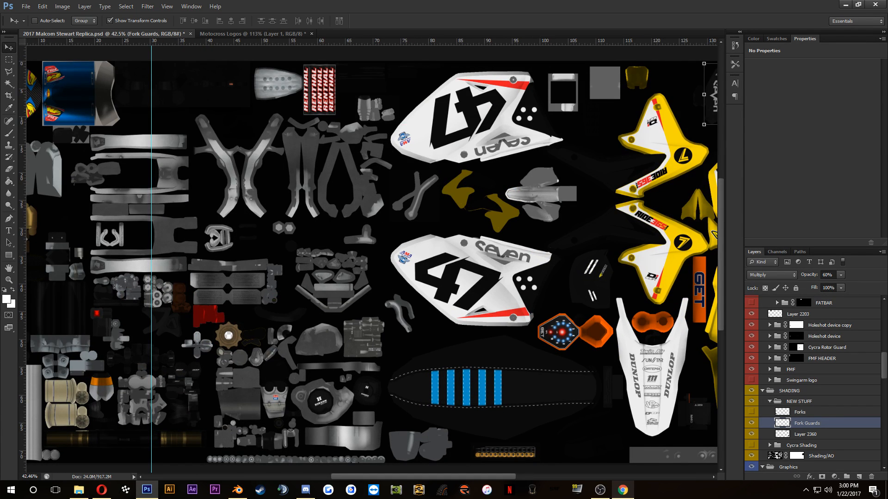
{"action": "key", "text": "alt+Tab"}
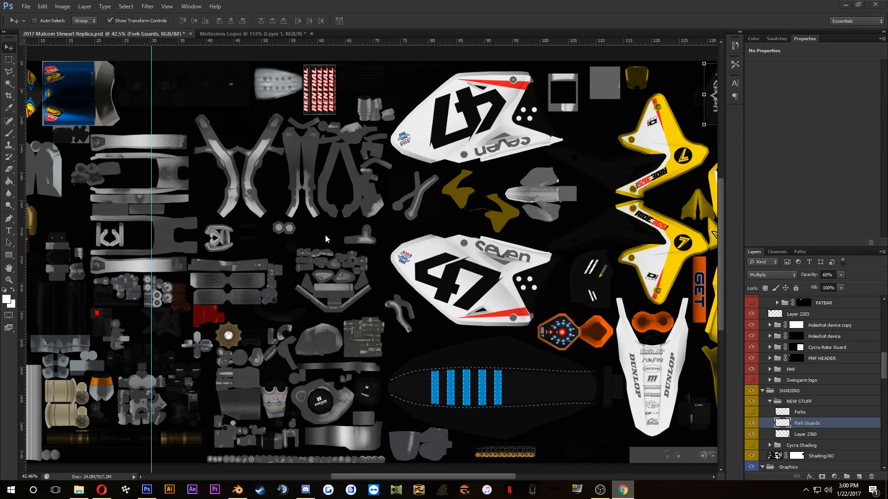
{"action": "scroll", "coordinate": [326, 234], "scroll_direction": "down", "scroll_amount": 2}
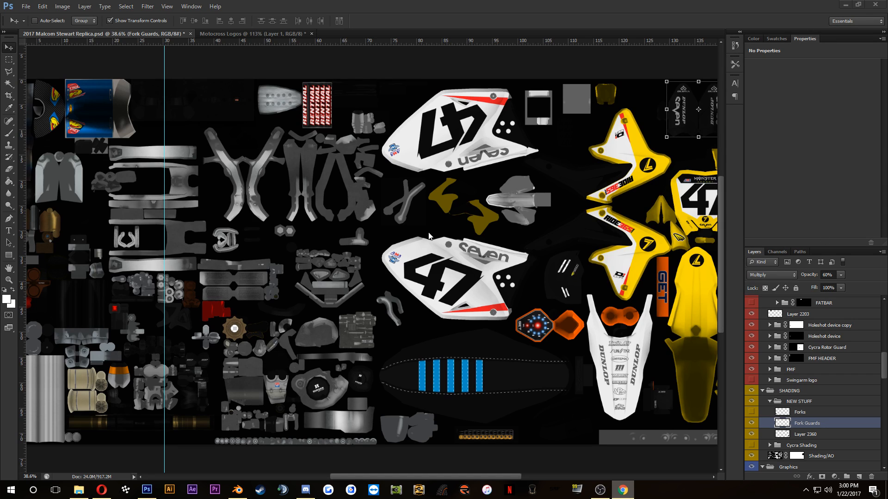
{"action": "left_click", "coordinate": [317, 210]}
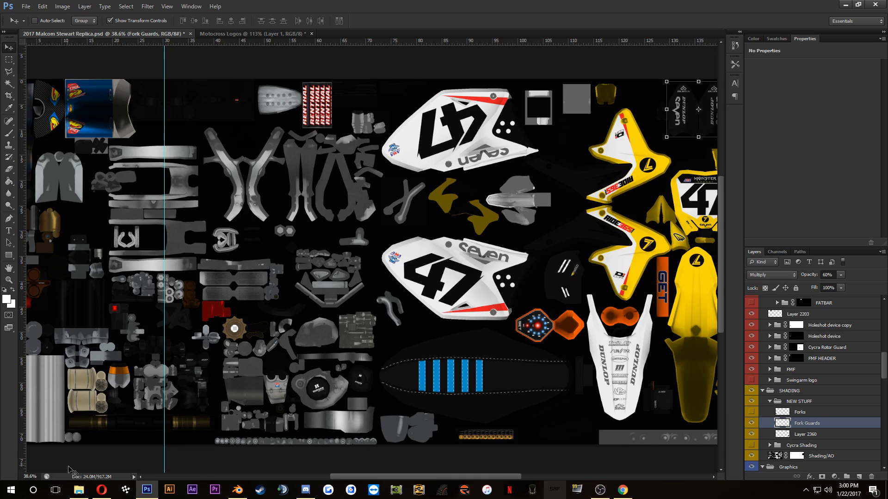
Step: Switch to the Opera browser and look through the Vital MX gallery photos of Malcolm Stewart's RM-Z450 for reference
{"action": "left_click", "coordinate": [98, 492]}
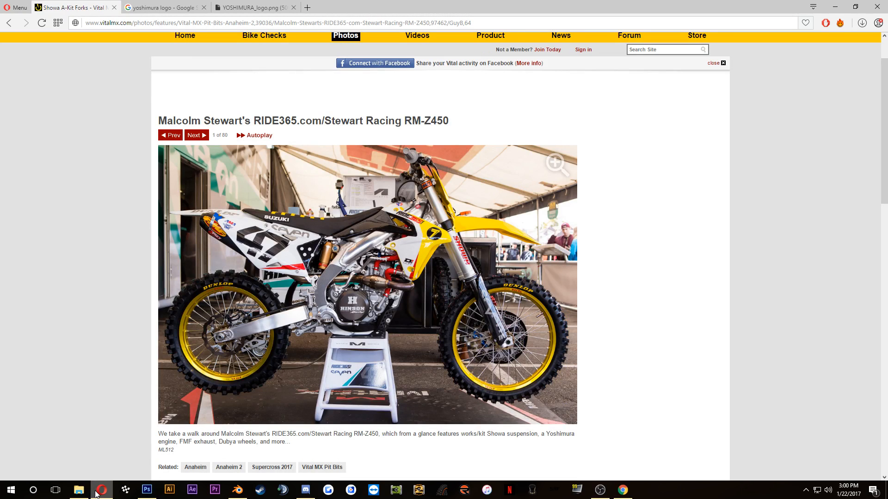
{"action": "scroll", "coordinate": [627, 437], "scroll_direction": "down", "scroll_amount": 5}
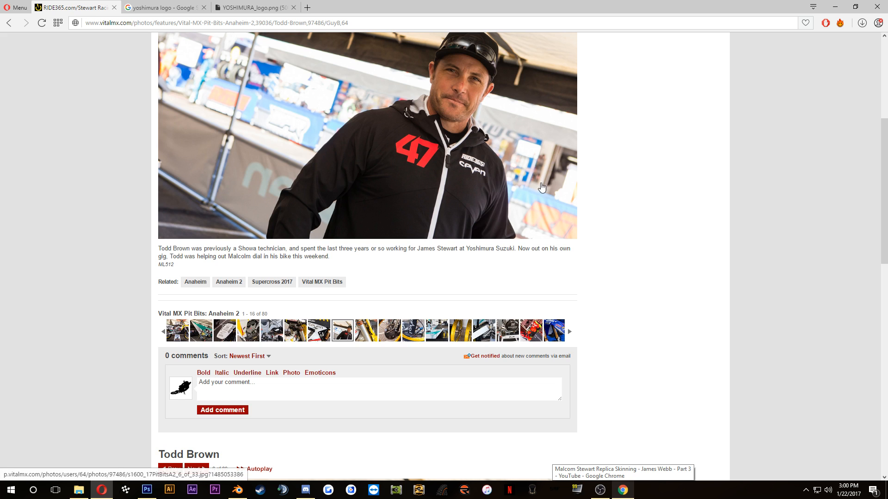
{"action": "scroll", "coordinate": [710, 211], "scroll_direction": "down", "scroll_amount": 3}
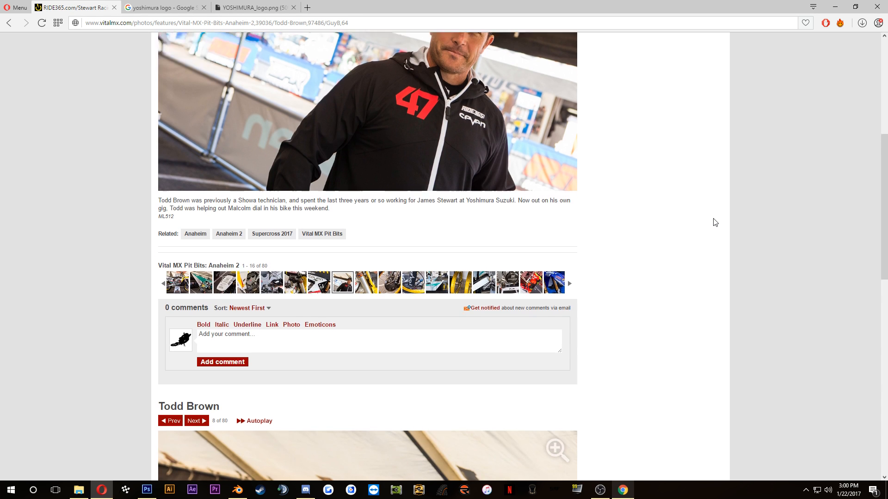
{"action": "scroll", "coordinate": [638, 226], "scroll_direction": "down", "scroll_amount": 3}
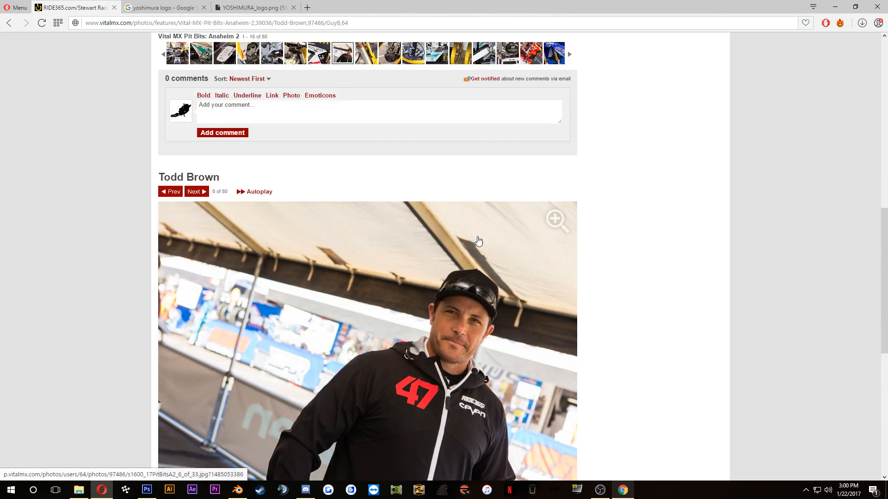
{"action": "scroll", "coordinate": [490, 255], "scroll_direction": "down", "scroll_amount": 8}
{"action": "scroll", "coordinate": [567, 296], "scroll_direction": "up", "scroll_amount": 5}
{"action": "scroll", "coordinate": [578, 297], "scroll_direction": "down", "scroll_amount": 5}
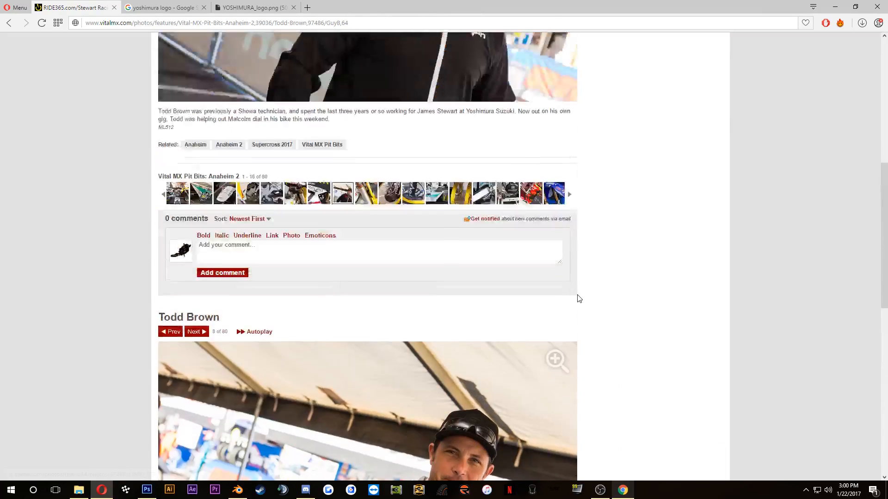
{"action": "scroll", "coordinate": [577, 298], "scroll_direction": "up", "scroll_amount": 8}
{"action": "scroll", "coordinate": [575, 299], "scroll_direction": "down", "scroll_amount": 10}
{"action": "scroll", "coordinate": [569, 303], "scroll_direction": "down", "scroll_amount": 4}
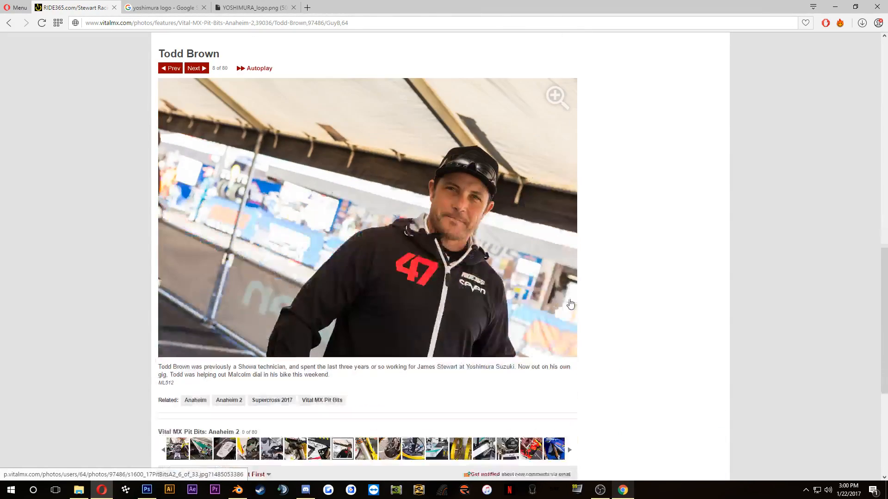
{"action": "scroll", "coordinate": [568, 301], "scroll_direction": "up", "scroll_amount": 8}
Step: Go through the gallery's rear fender and Yoshimura engine photos to the Showa A-Kit forks photo and examine the fork tubes
{"action": "left_click", "coordinate": [227, 284]}
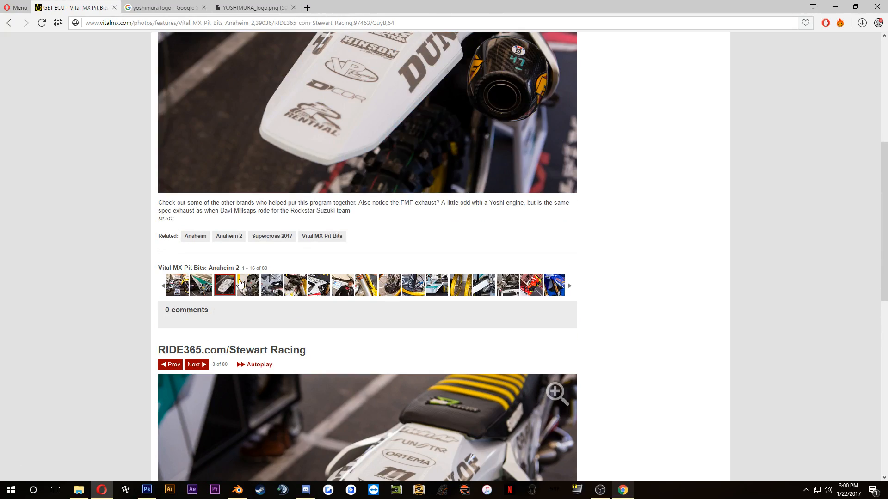
{"action": "left_click", "coordinate": [241, 285]}
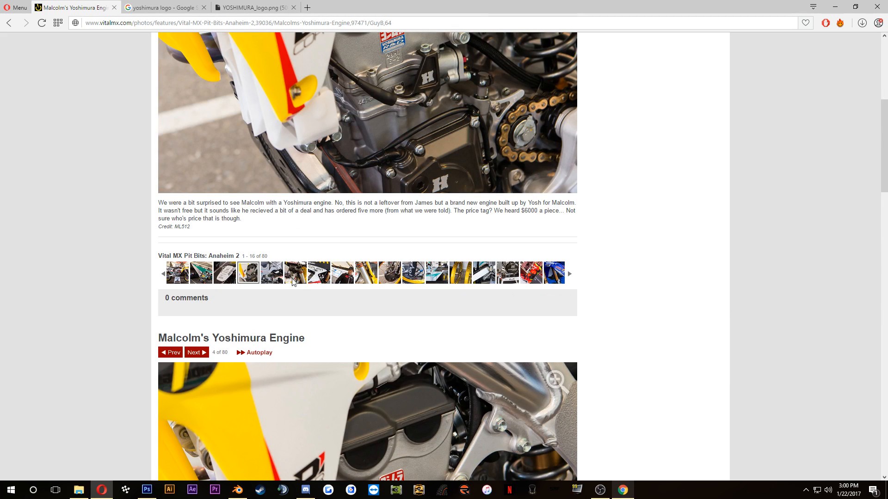
{"action": "left_click", "coordinate": [293, 282]}
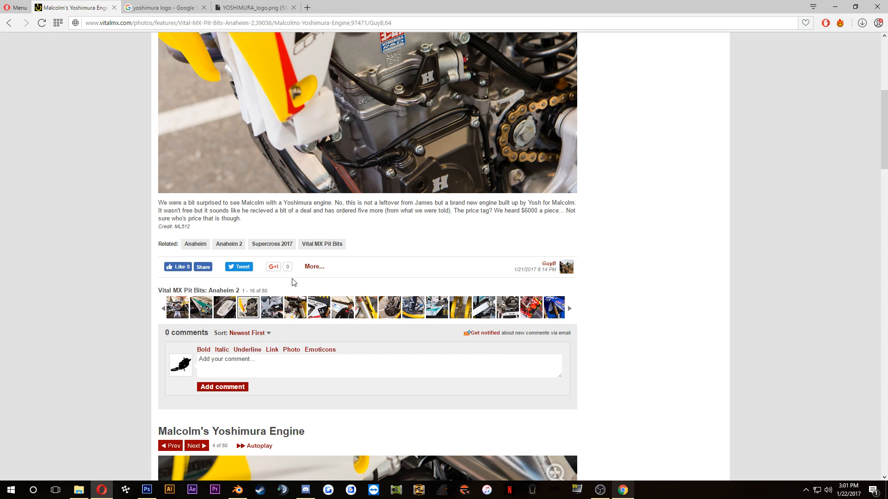
{"action": "scroll", "coordinate": [328, 295], "scroll_direction": "up", "scroll_amount": 3}
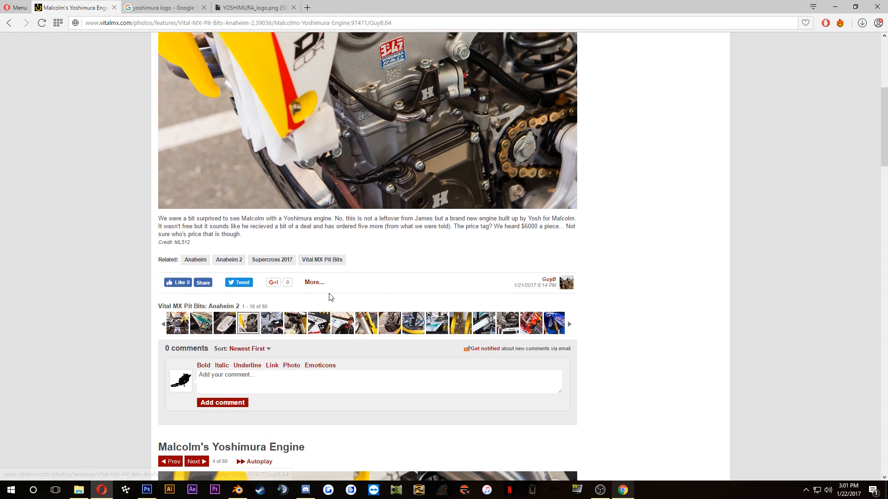
{"action": "left_click", "coordinate": [300, 448]}
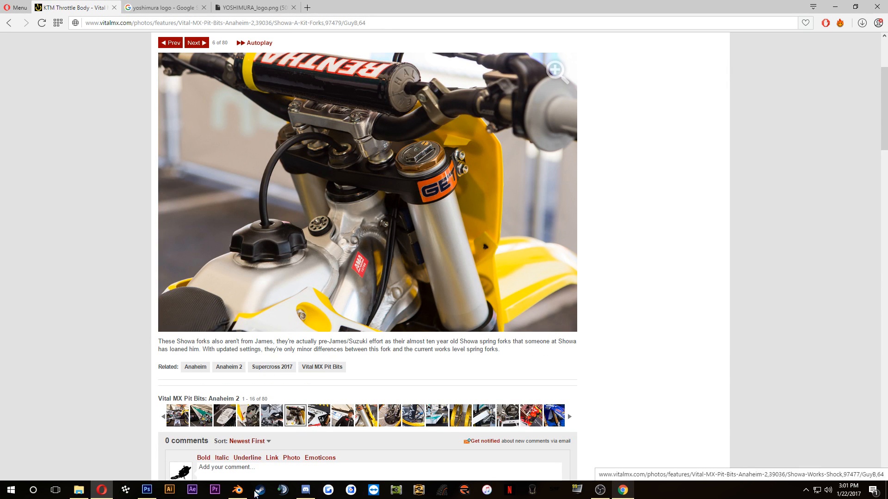
Step: Switch to Blender, put the bike mesh in Edit Mode and widen the UV editor to show its full UV layout
{"action": "left_click", "coordinate": [147, 490]}
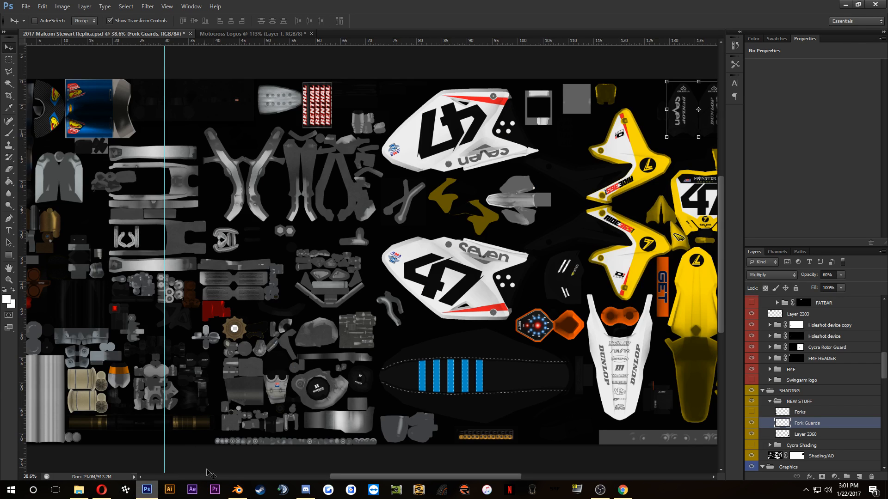
{"action": "left_click", "coordinate": [237, 489]}
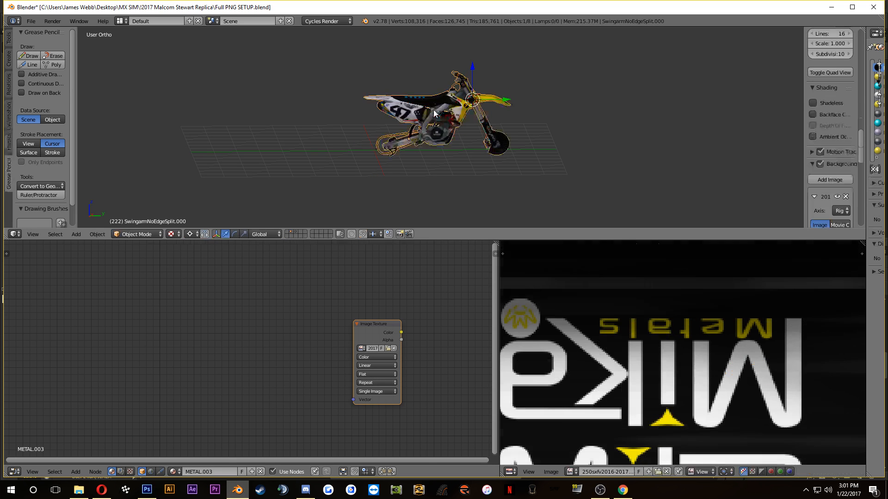
{"action": "key", "text": "Tab"}
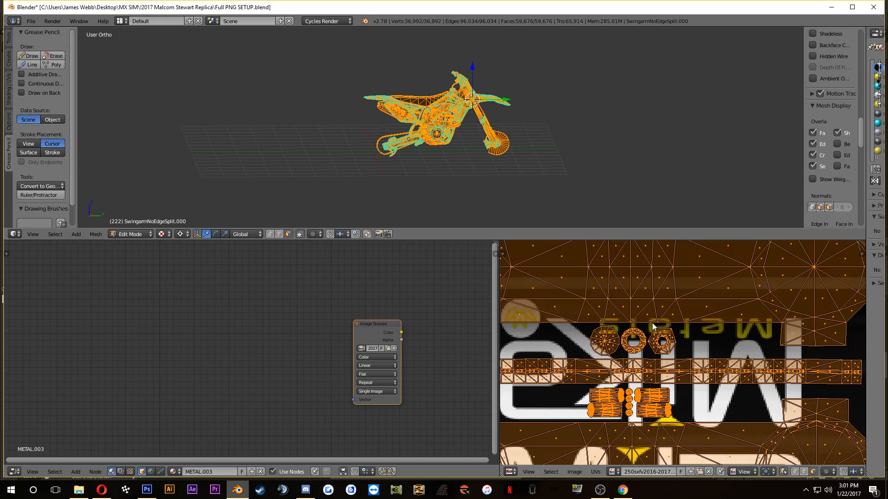
{"action": "scroll", "coordinate": [501, 275], "scroll_direction": "down", "scroll_amount": 4}
{"action": "left_click_drag", "start_coordinate": [499, 274], "coordinate": [362, 274]}
{"action": "scroll", "coordinate": [514, 370], "scroll_direction": "down", "scroll_amount": 3}
{"action": "scroll", "coordinate": [514, 370], "scroll_direction": "down", "scroll_amount": 2}
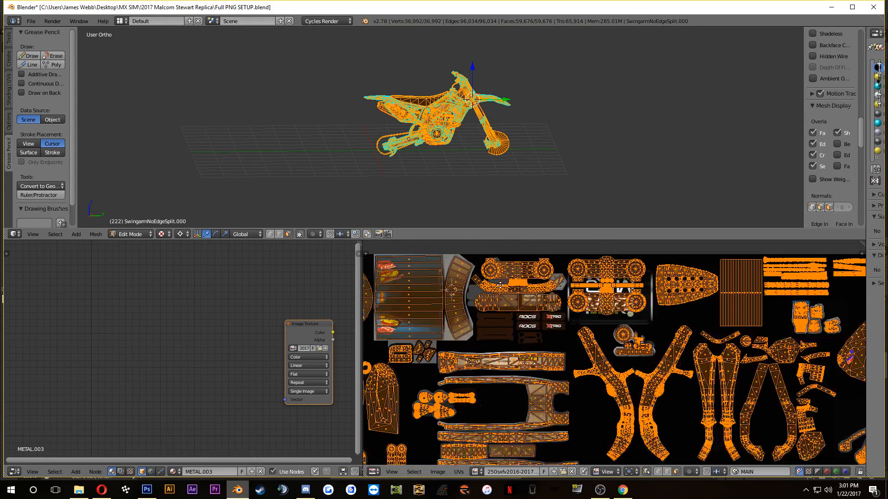
Step: Export the bike's UV layout as a PNG named "Malcom Stewart Bike UV" in the replica project folder
{"action": "left_click", "coordinate": [458, 472]}
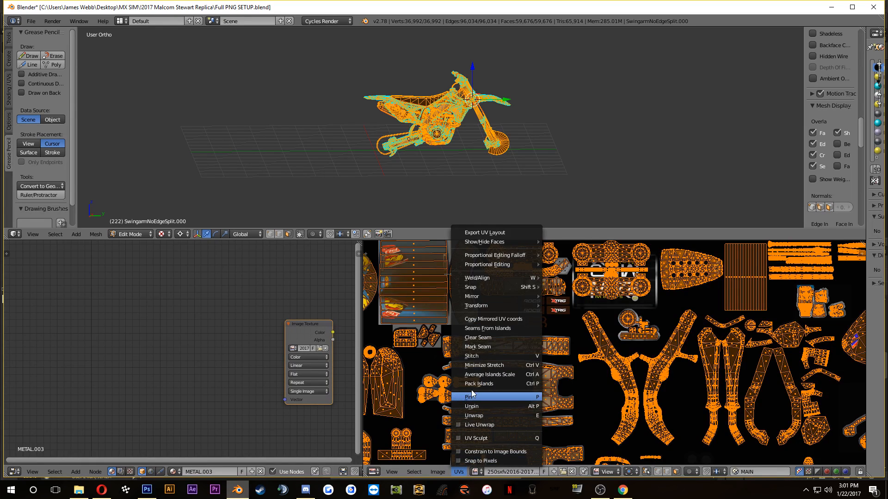
{"action": "left_click", "coordinate": [481, 233]}
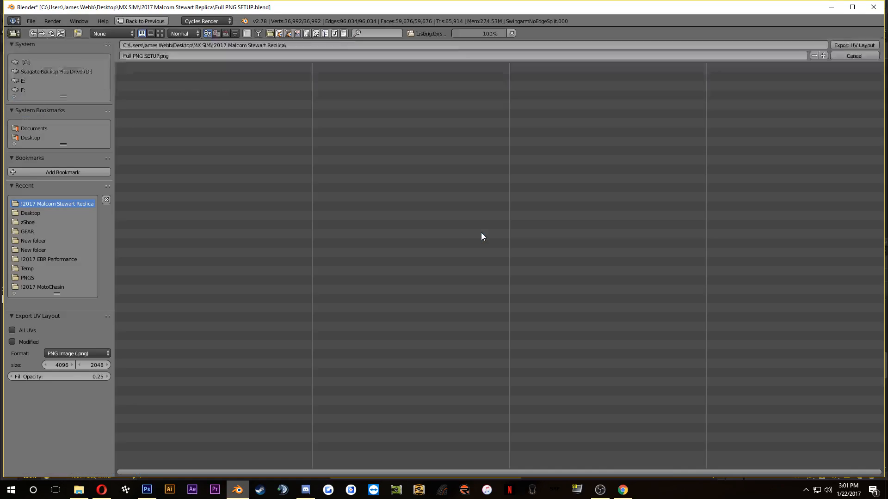
{"action": "left_click", "coordinate": [183, 56]}
{"action": "type", "text": "Ma"}
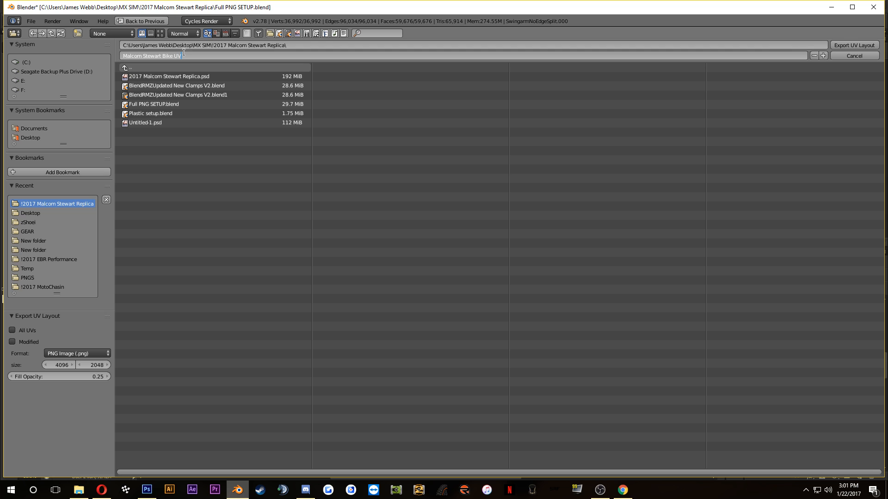
{"action": "type", "text": "lcom Stewart Bike UV"}
{"action": "key", "text": "Return"}
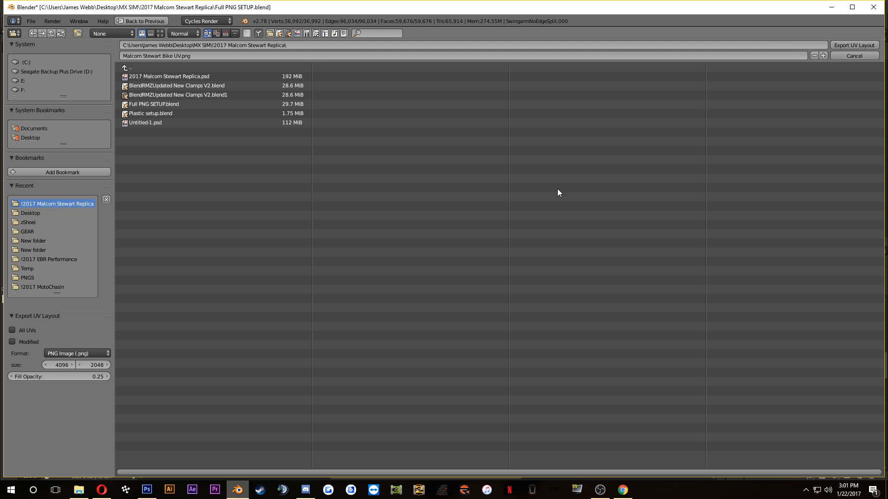
{"action": "left_click", "coordinate": [847, 46]}
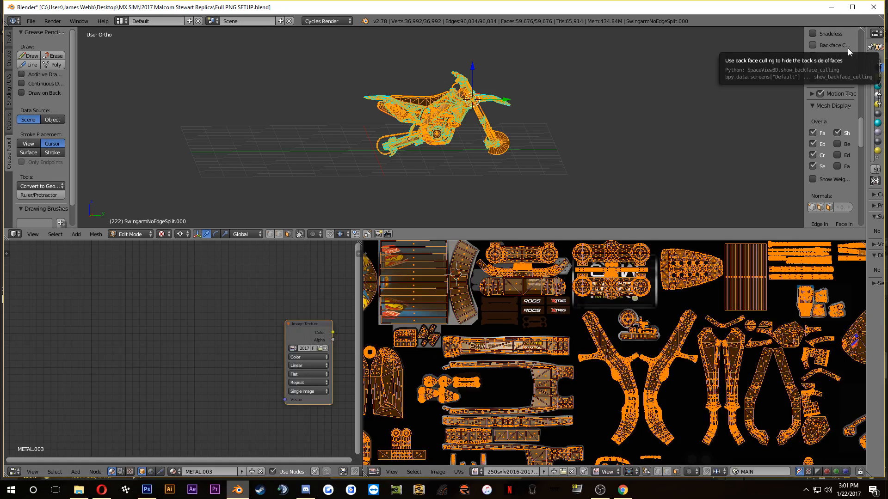
Step: Switch to Photoshop and open Malcom Stewart Bike UV.png from the !2017 Malcom Stewart Replica folder in MX SIM
{"action": "left_click", "coordinate": [147, 490]}
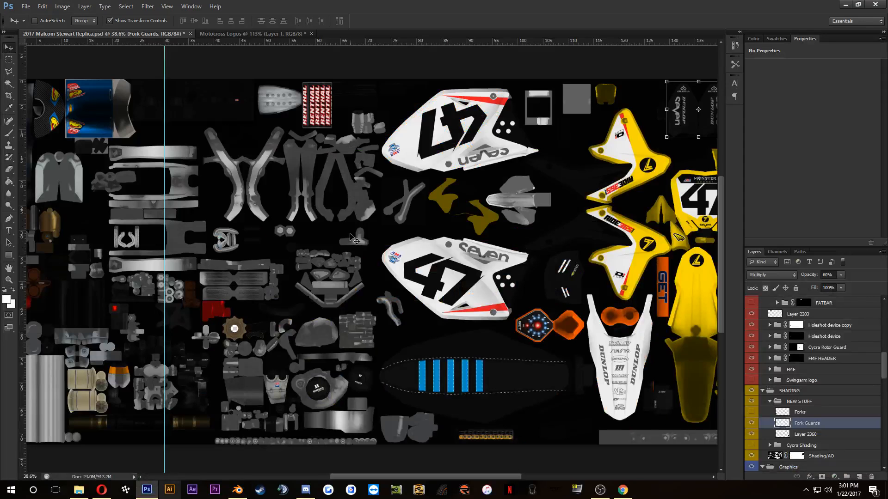
{"action": "key", "text": "ctrl+o"}
{"action": "left_click", "coordinate": [134, 87]}
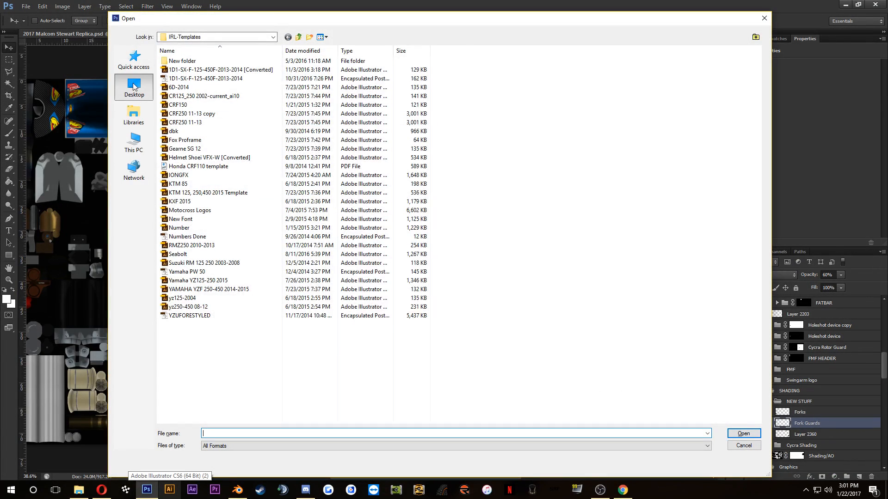
{"action": "double_click", "coordinate": [208, 109]}
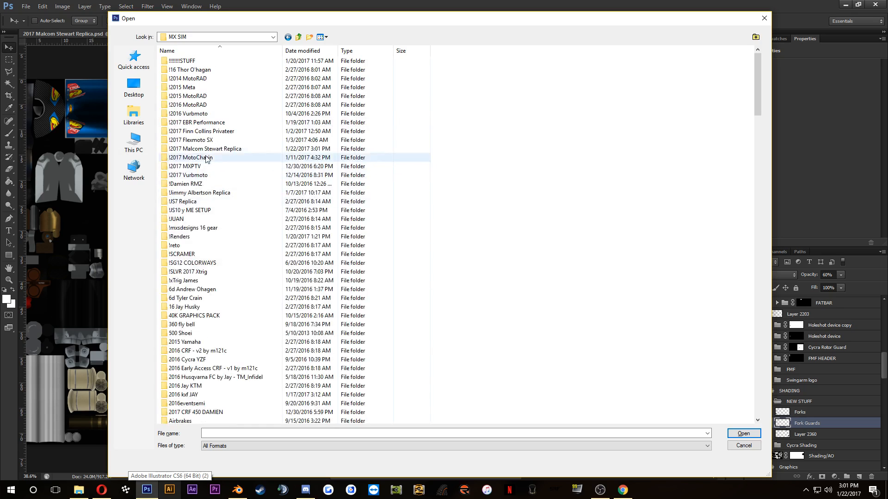
{"action": "left_click", "coordinate": [207, 150]}
{"action": "double_click", "coordinate": [207, 151]}
{"action": "double_click", "coordinate": [384, 83]}
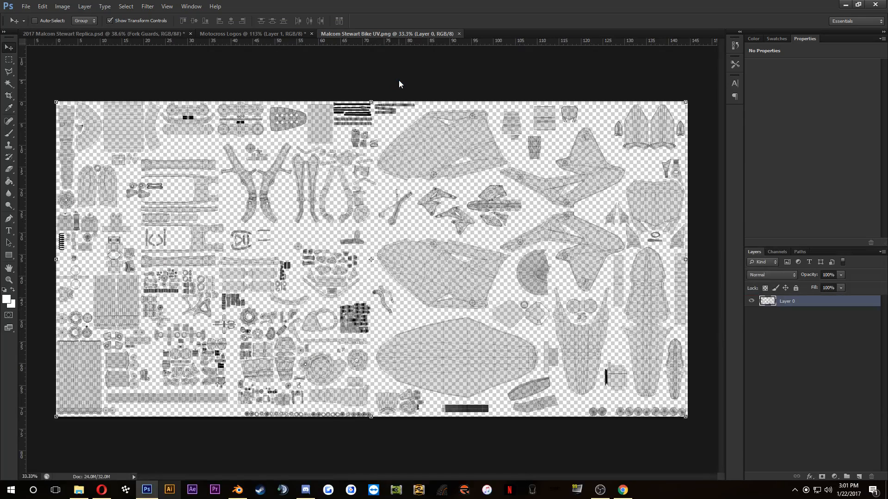
Step: Duplicate the UV layout layer into the document 2017 Malcom Stewart Replica.psd
{"action": "right_click", "coordinate": [802, 303]}
{"action": "left_click", "coordinate": [754, 191]}
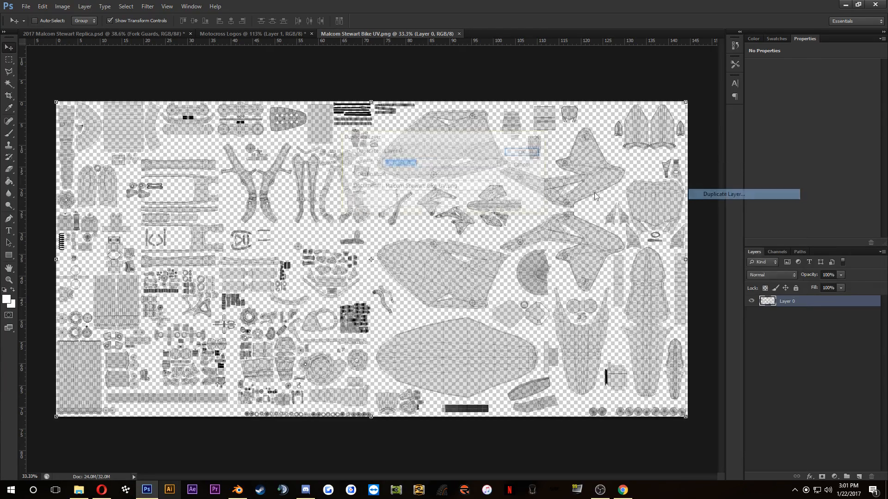
{"action": "left_click", "coordinate": [424, 187]}
{"action": "left_click", "coordinate": [416, 196]}
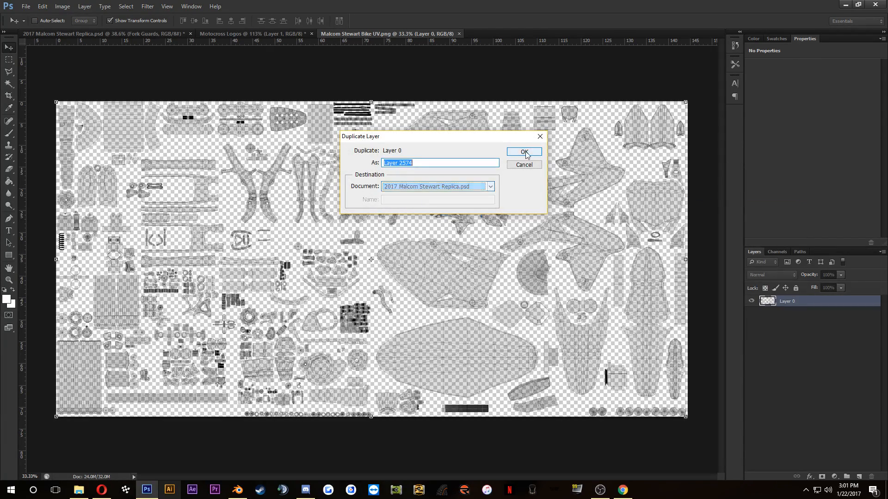
{"action": "left_click", "coordinate": [524, 152]}
Step: In the replica document, move the duplicated UV layer to the top of the layer stack and delete the old UV MAP layer
{"action": "left_click", "coordinate": [142, 34]}
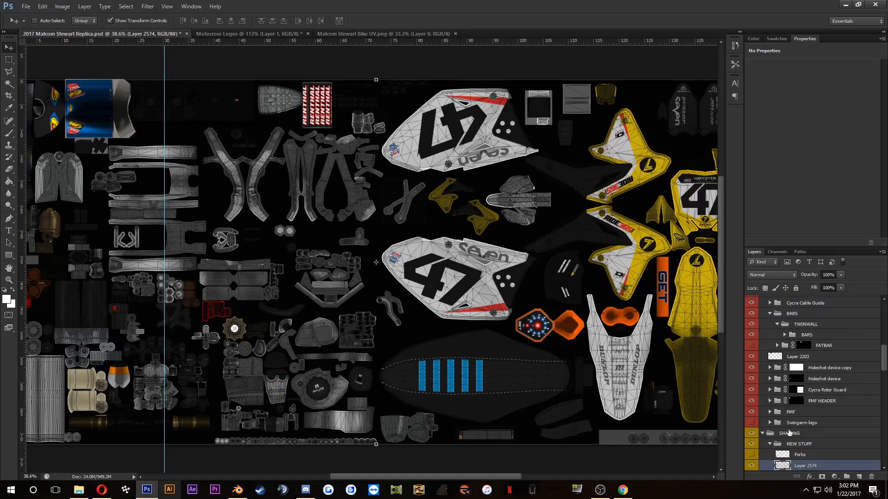
{"action": "left_click_drag", "start_coordinate": [802, 467], "coordinate": [773, 308]}
{"action": "left_click", "coordinate": [789, 315]}
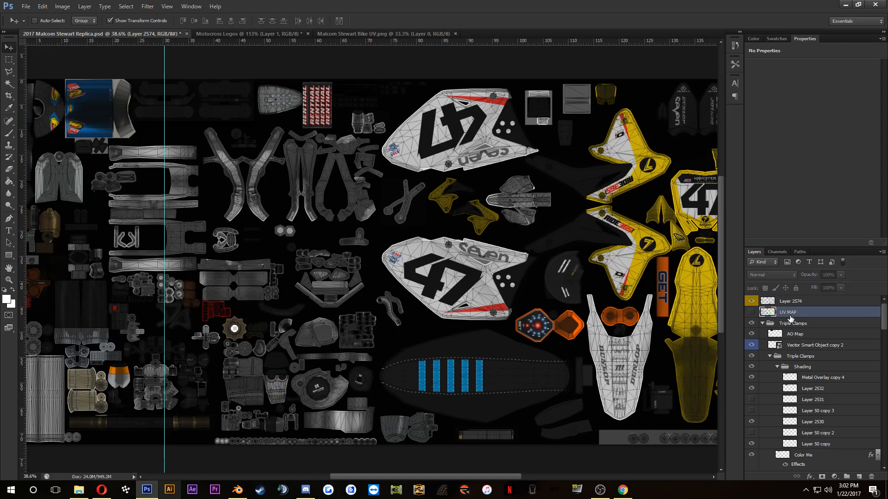
{"action": "key", "text": "Delete"}
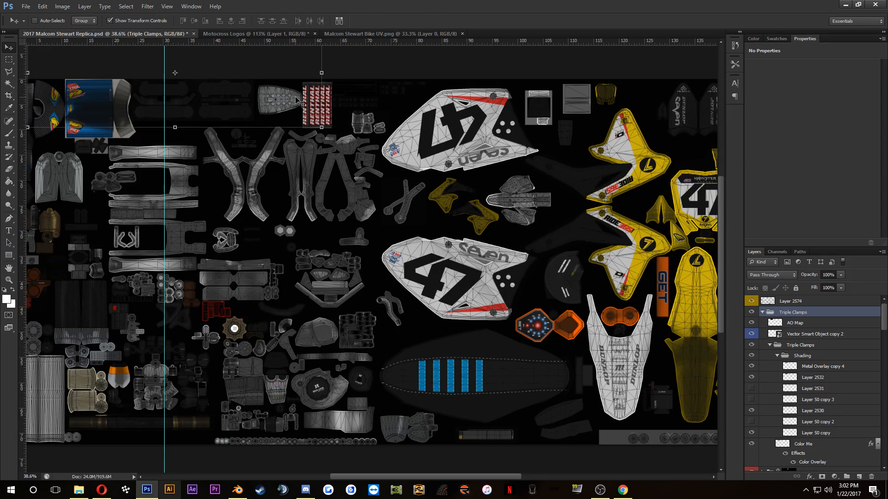
{"action": "scroll", "coordinate": [235, 139], "scroll_direction": "up", "scroll_amount": 2}
{"action": "scroll", "coordinate": [241, 119], "scroll_direction": "up", "scroll_amount": 4}
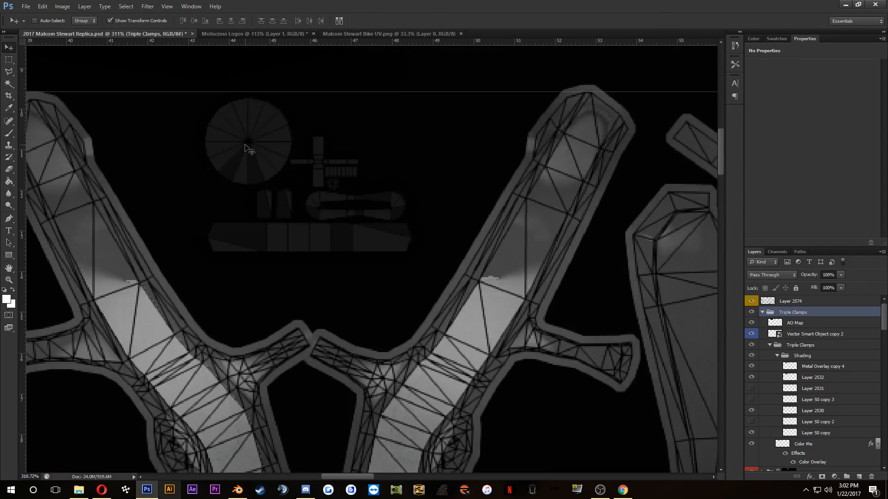
Step: Try deleting the BARPAD group's layer mask, and undo the deletion
{"action": "scroll", "coordinate": [791, 353], "scroll_direction": "down", "scroll_amount": 2}
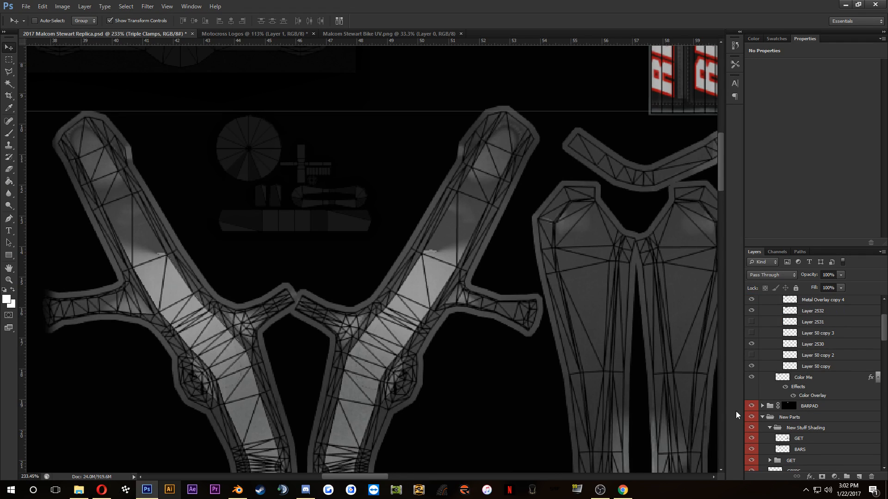
{"action": "right_click", "coordinate": [790, 406]}
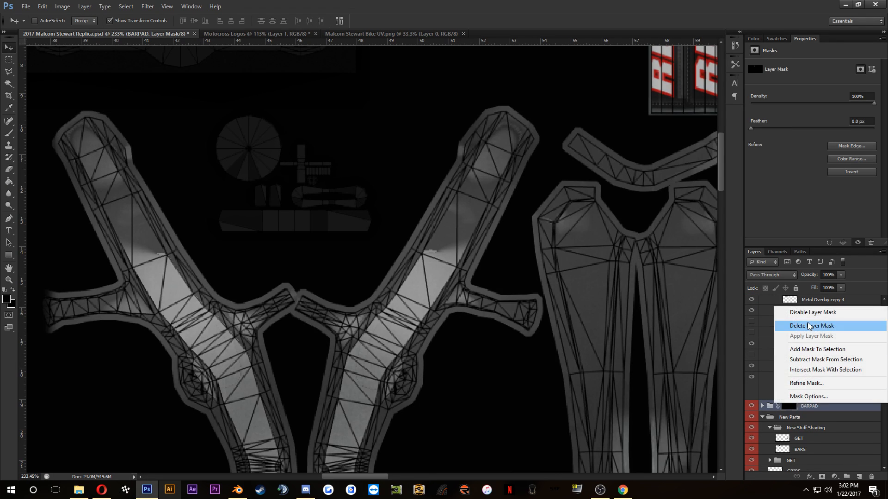
{"action": "left_click", "coordinate": [814, 327]}
{"action": "key", "text": "ctrl+z"}
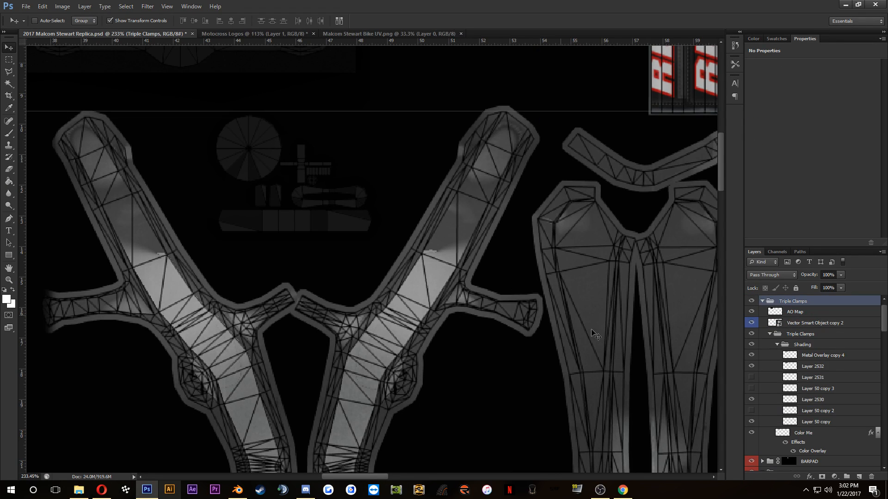
Step: Inspect the nested layers of the TWINWALL group inside BARS, and collapse the BARS group again
{"action": "scroll", "coordinate": [805, 379], "scroll_direction": "down", "scroll_amount": 6}
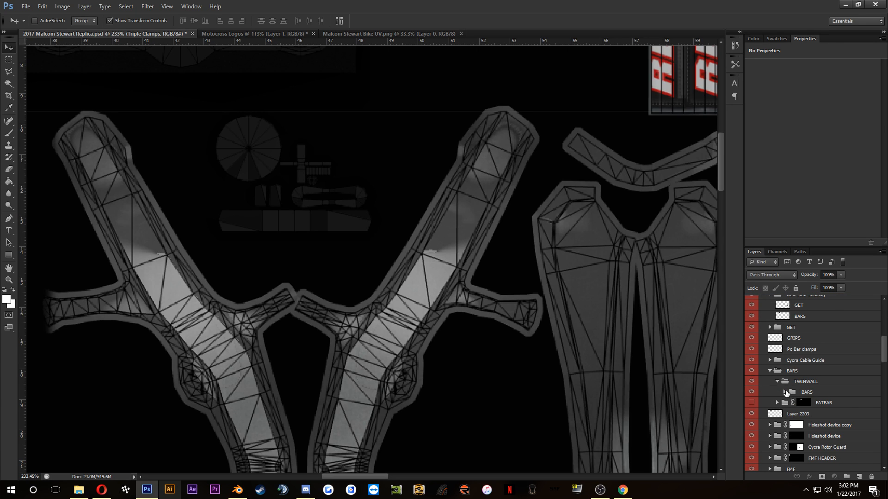
{"action": "left_click", "coordinate": [785, 392]}
{"action": "left_click", "coordinate": [785, 392]}
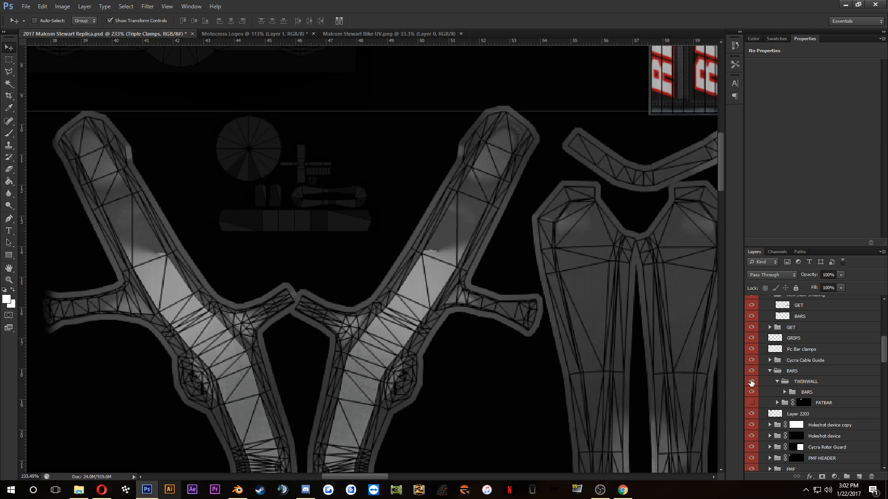
{"action": "left_click", "coordinate": [784, 392]}
{"action": "scroll", "coordinate": [786, 394], "scroll_direction": "down", "scroll_amount": 2}
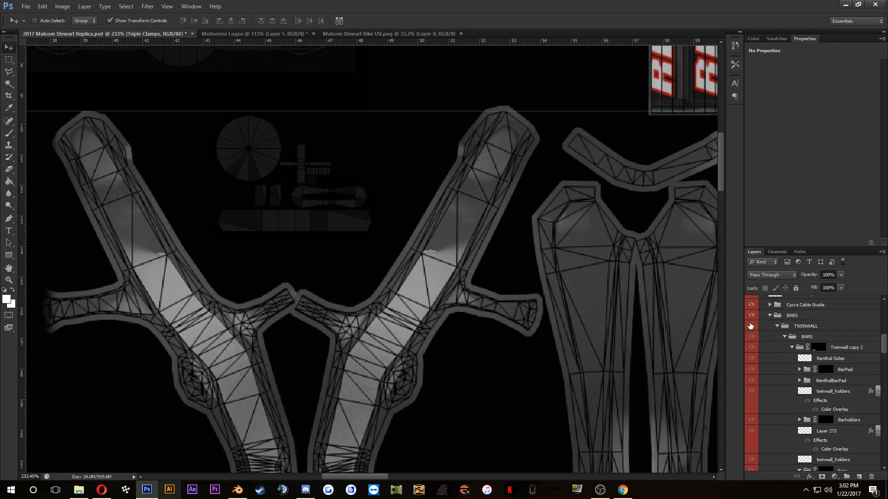
{"action": "scroll", "coordinate": [813, 397], "scroll_direction": "down", "scroll_amount": 2}
{"action": "left_click", "coordinate": [834, 438]}
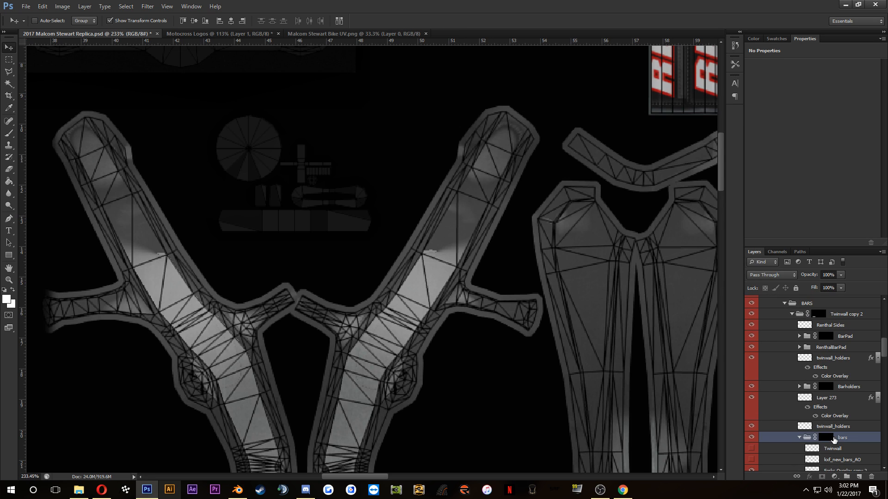
{"action": "scroll", "coordinate": [798, 409], "scroll_direction": "up", "scroll_amount": 2}
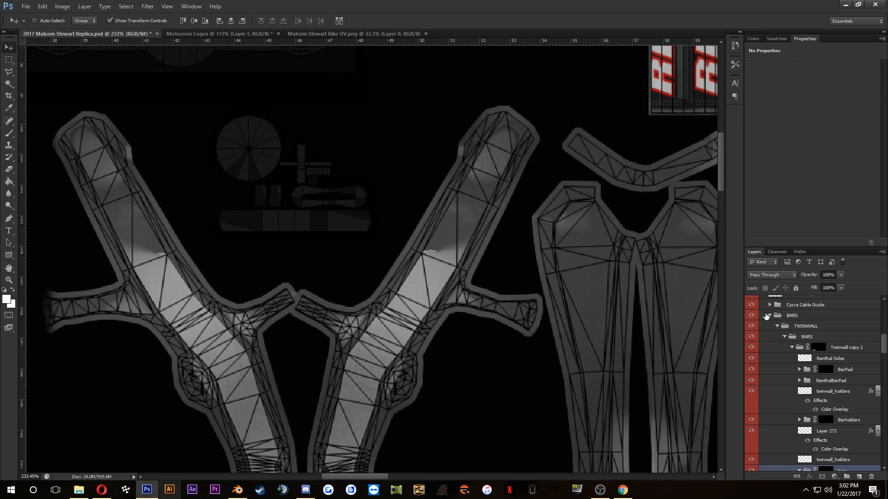
{"action": "left_click", "coordinate": [767, 315]}
{"action": "left_click", "coordinate": [769, 315]}
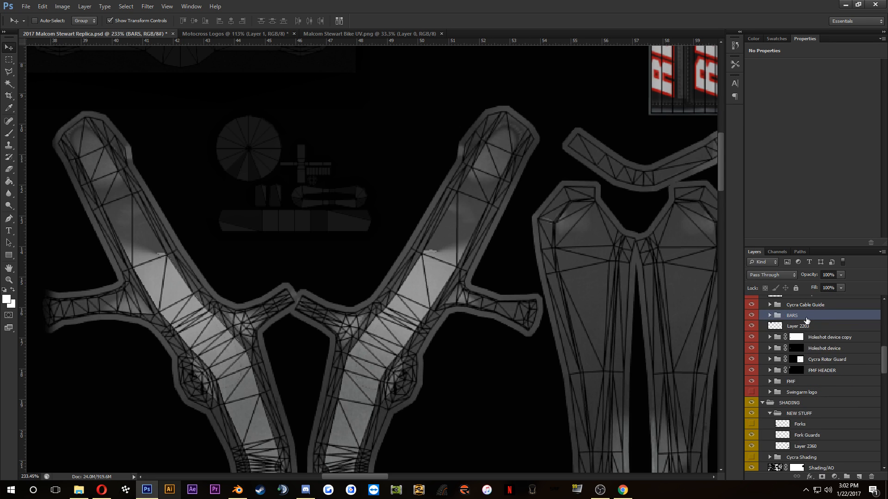
Step: Toggle the BARS group's visibility against the full texture to check which parts it covers
{"action": "scroll", "coordinate": [806, 320], "scroll_direction": "up", "scroll_amount": 2}
{"action": "scroll", "coordinate": [396, 216], "scroll_direction": "down", "scroll_amount": 5}
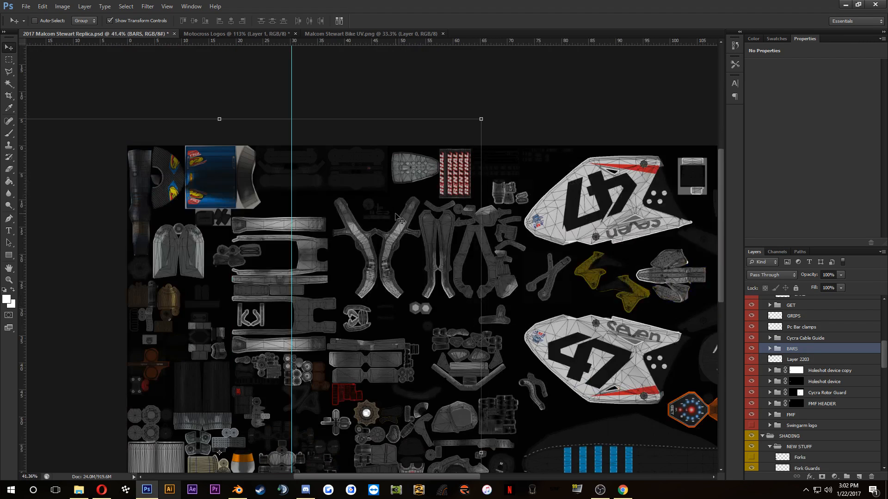
{"action": "scroll", "coordinate": [400, 220], "scroll_direction": "down", "scroll_amount": 2}
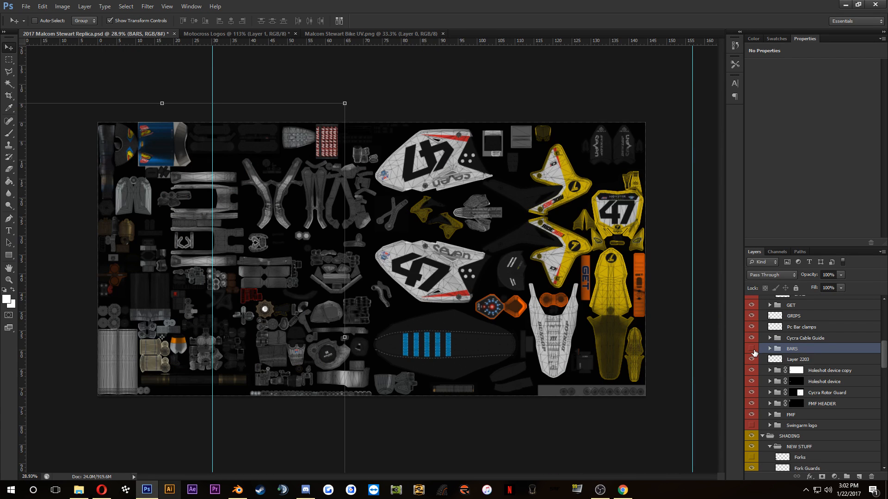
{"action": "left_click", "coordinate": [752, 350]}
{"action": "left_click", "coordinate": [753, 350]}
{"action": "left_click", "coordinate": [752, 350]}
{"action": "left_click", "coordinate": [752, 350]}
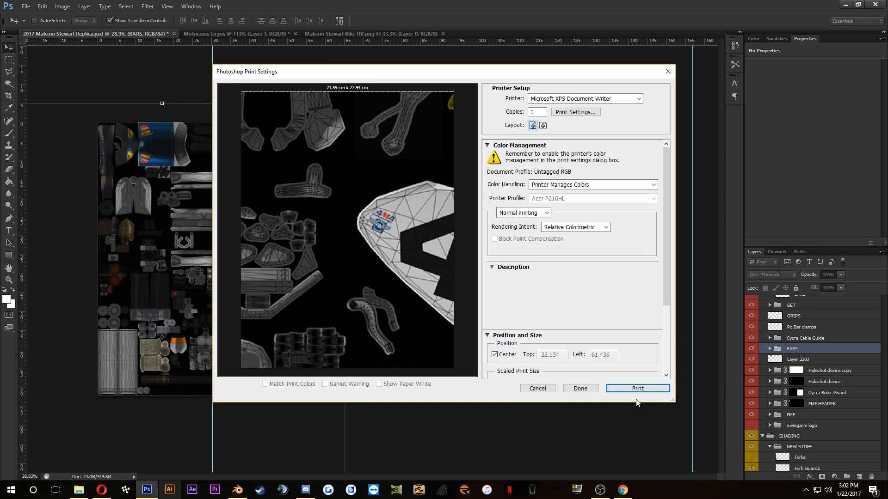
{"action": "left_click", "coordinate": [550, 390]}
Step: Open 2017 Vurbmoto SX Bike.psd from the !Suzuki bikes folder under !2017 Vurbmoto > SX, accepting the missing fonts
{"action": "key", "text": "ctrl+o"}
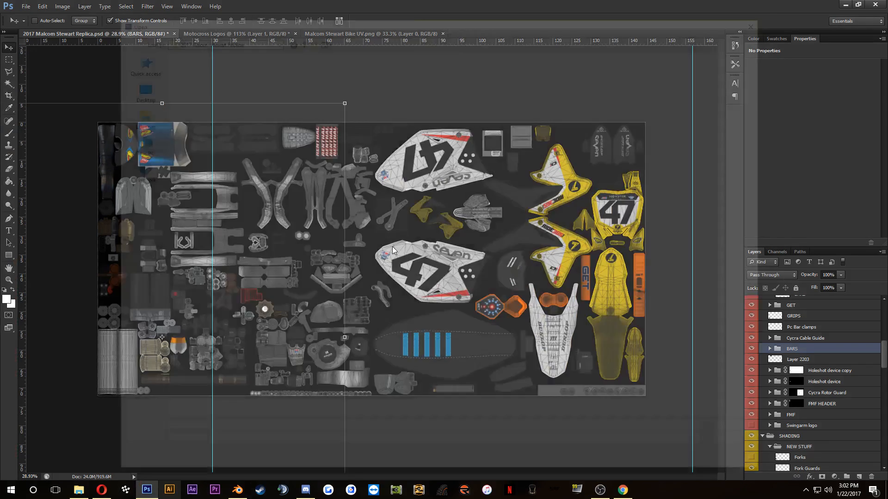
{"action": "left_click", "coordinate": [298, 37]}
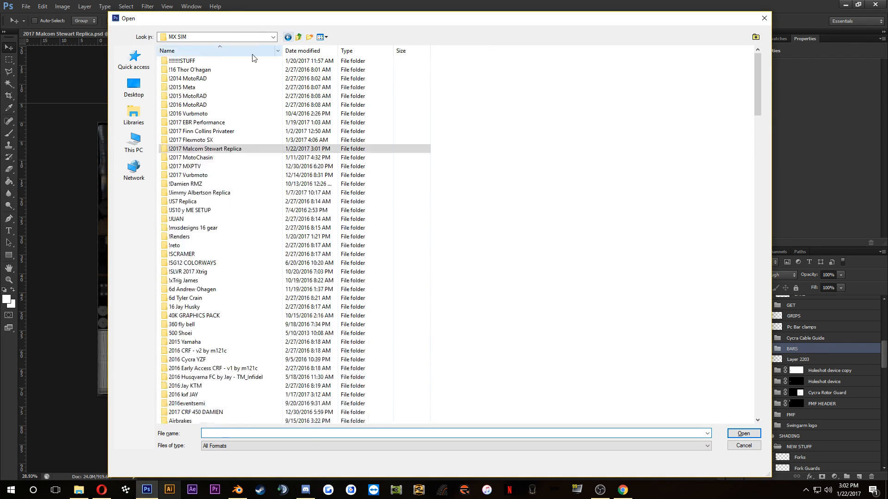
{"action": "double_click", "coordinate": [194, 175]}
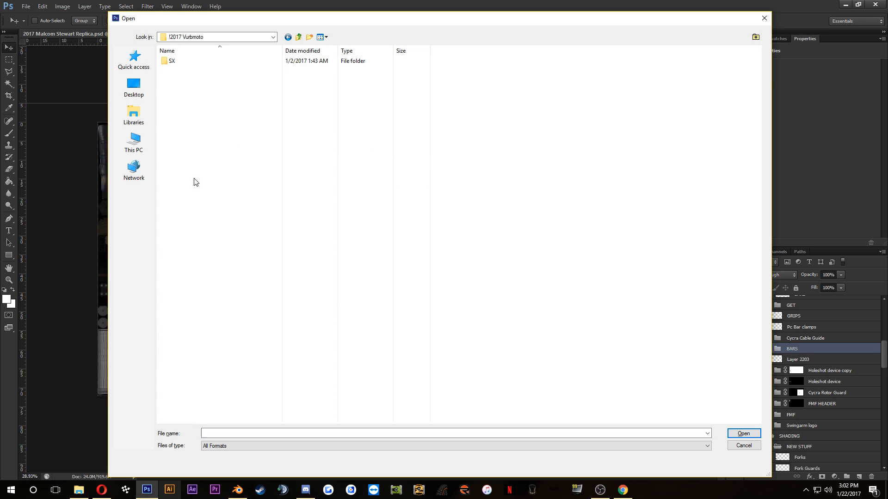
{"action": "double_click", "coordinate": [182, 62]}
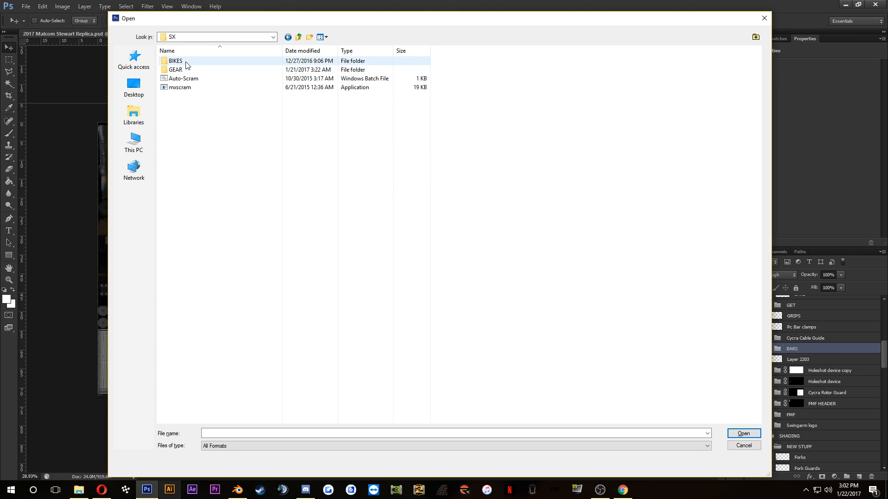
{"action": "double_click", "coordinate": [189, 69]}
{"action": "double_click", "coordinate": [189, 65]}
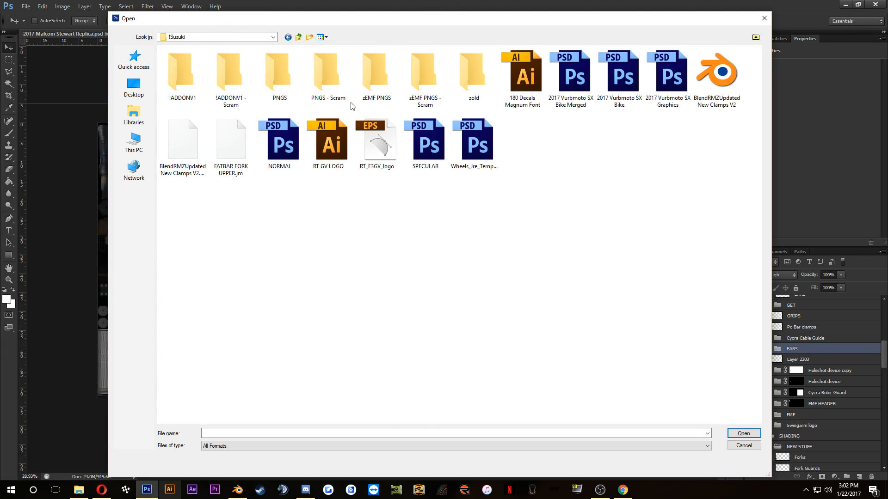
{"action": "left_click", "coordinate": [619, 74]}
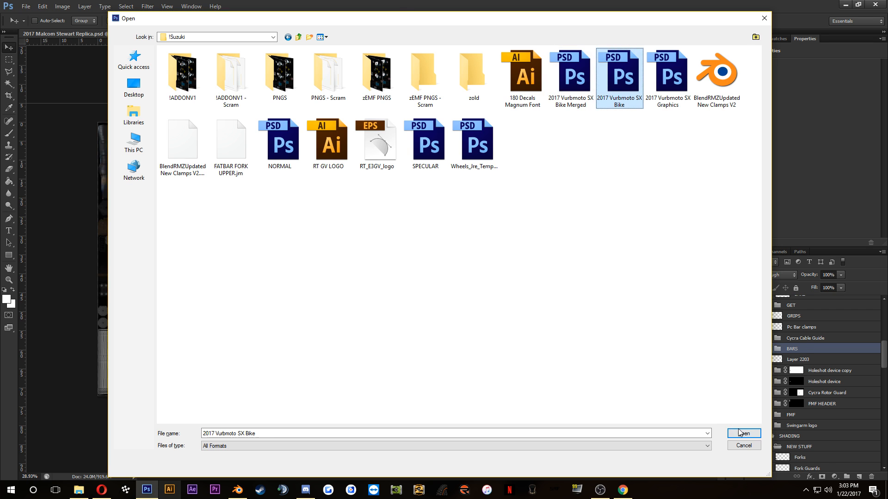
{"action": "left_click", "coordinate": [739, 432]}
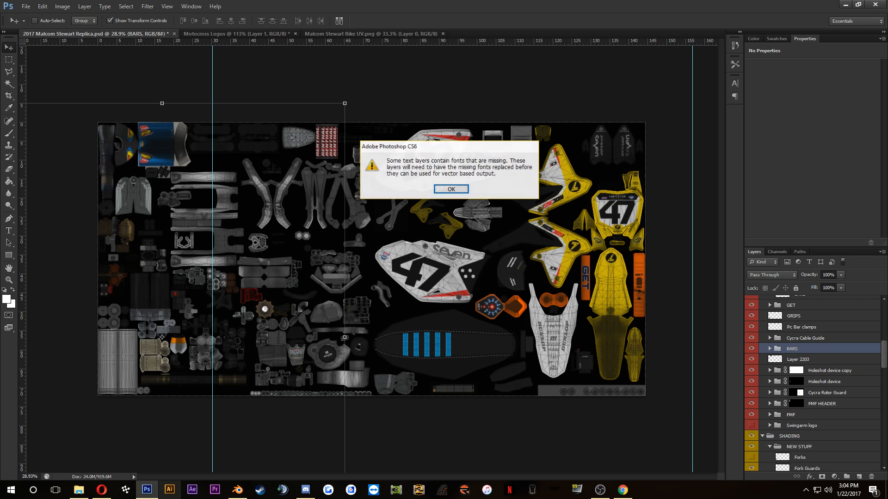
{"action": "left_click", "coordinate": [451, 189]}
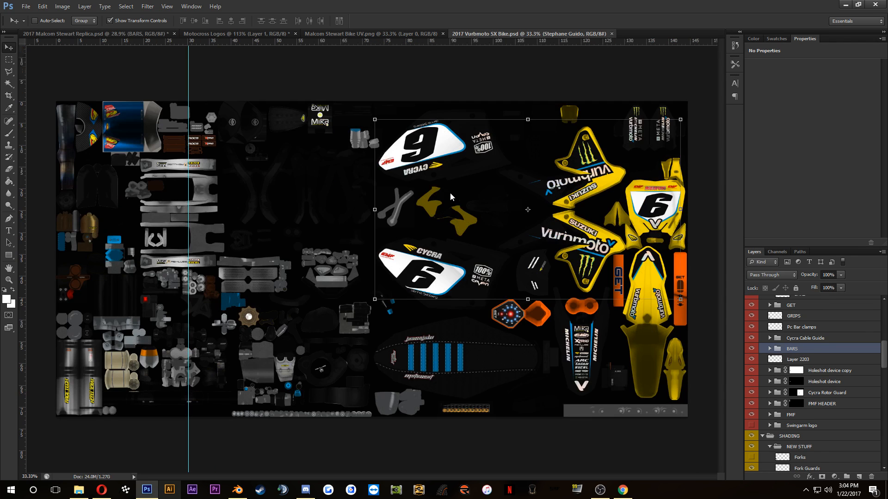
Step: In the Vurbmoto bike document, expand the New Parts group and its BARS group, and make BARS visible
{"action": "key", "text": "alt+Tab"}
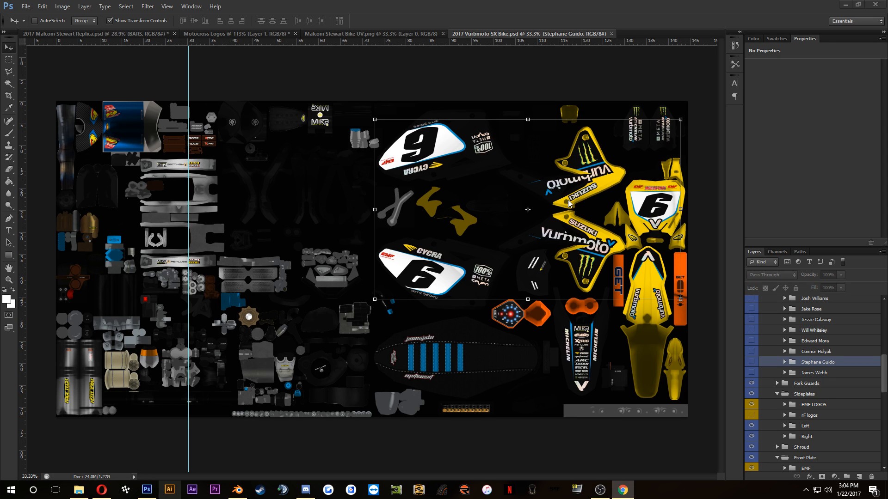
{"action": "scroll", "coordinate": [795, 340], "scroll_direction": "down", "scroll_amount": 5}
{"action": "scroll", "coordinate": [795, 340], "scroll_direction": "down", "scroll_amount": 10}
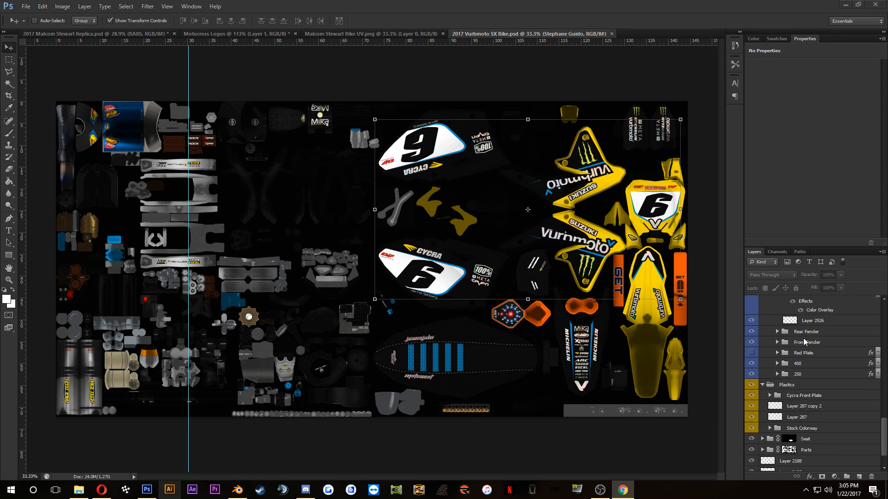
{"action": "scroll", "coordinate": [817, 394], "scroll_direction": "up", "scroll_amount": 10}
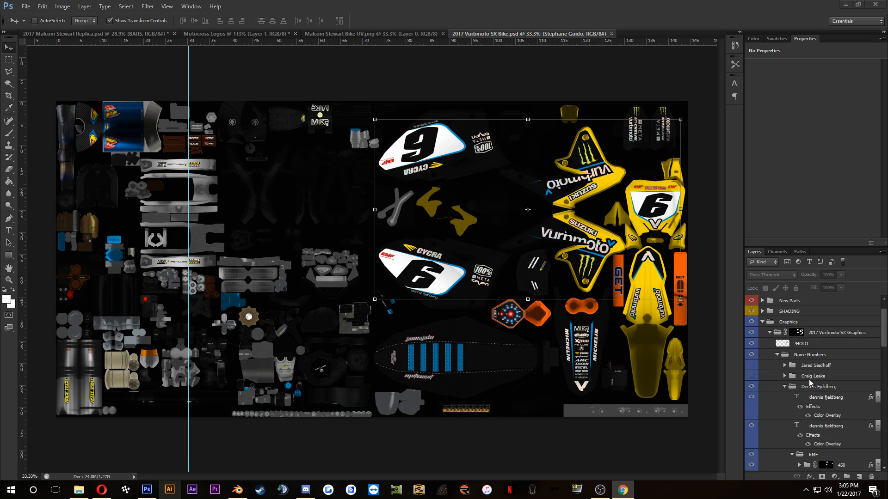
{"action": "left_click", "coordinate": [803, 387]}
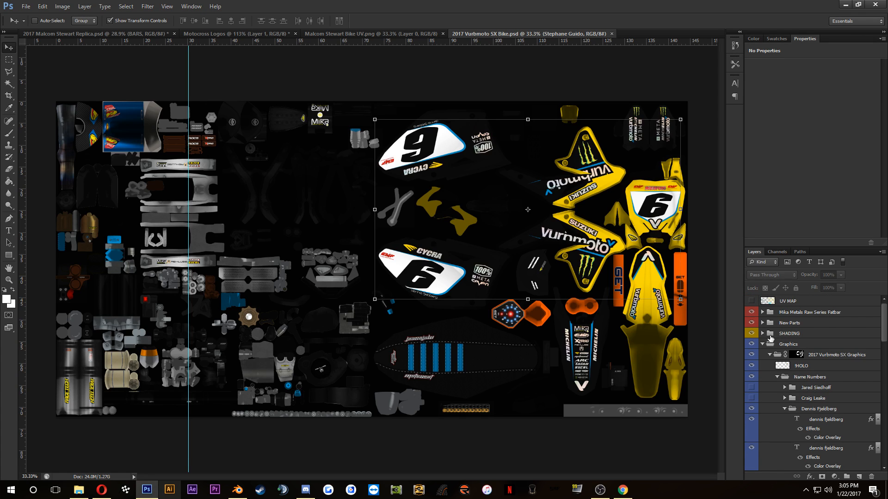
{"action": "left_click", "coordinate": [763, 322]}
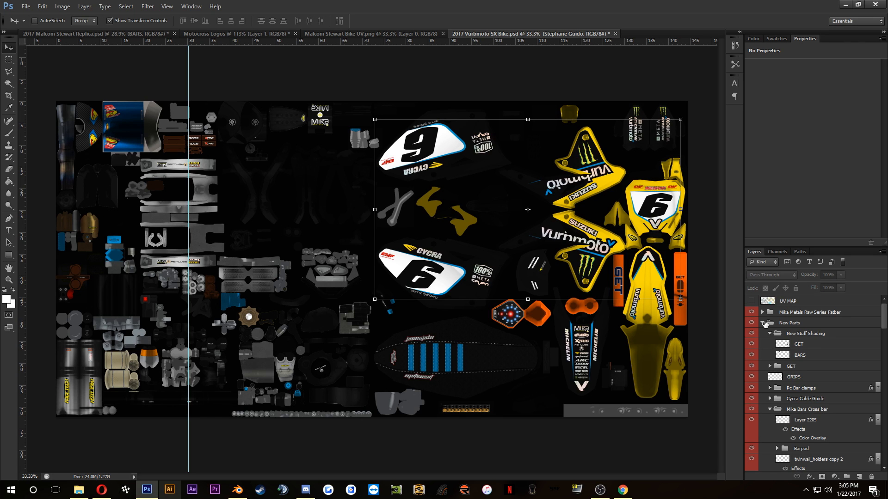
{"action": "scroll", "coordinate": [818, 351], "scroll_direction": "down", "scroll_amount": 5}
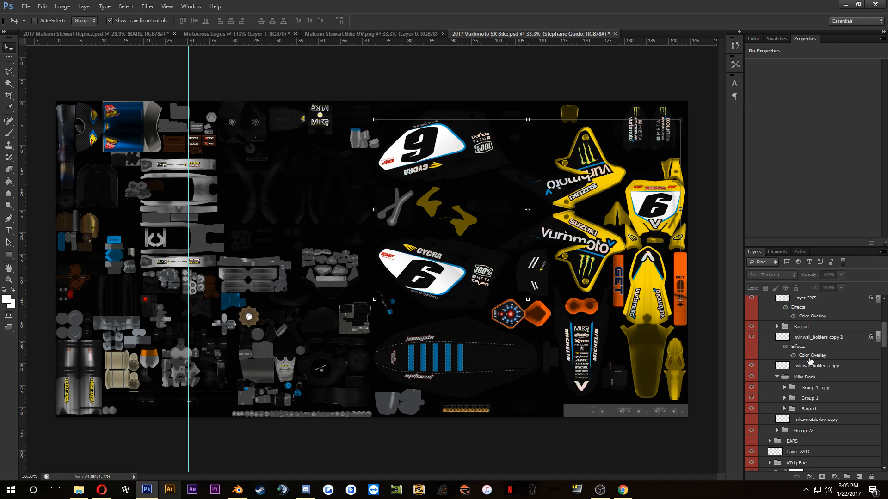
{"action": "scroll", "coordinate": [811, 400], "scroll_direction": "down", "scroll_amount": 2}
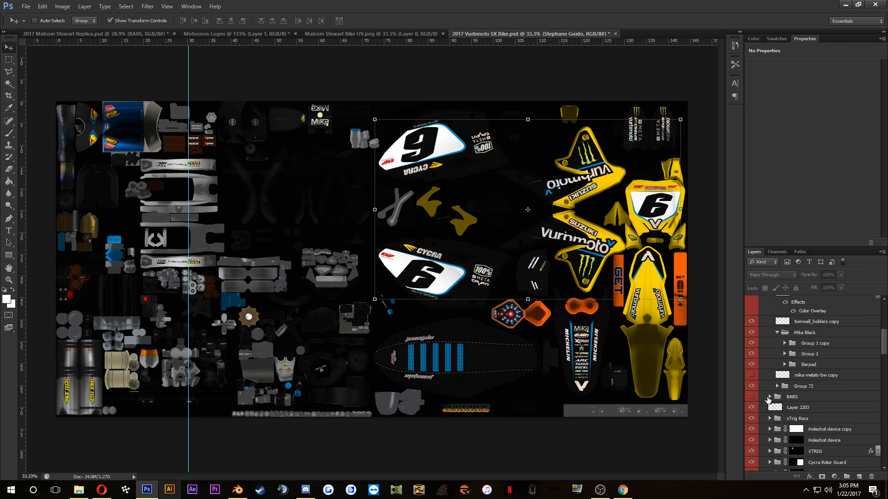
{"action": "left_click", "coordinate": [772, 398]}
{"action": "left_click", "coordinate": [770, 397]}
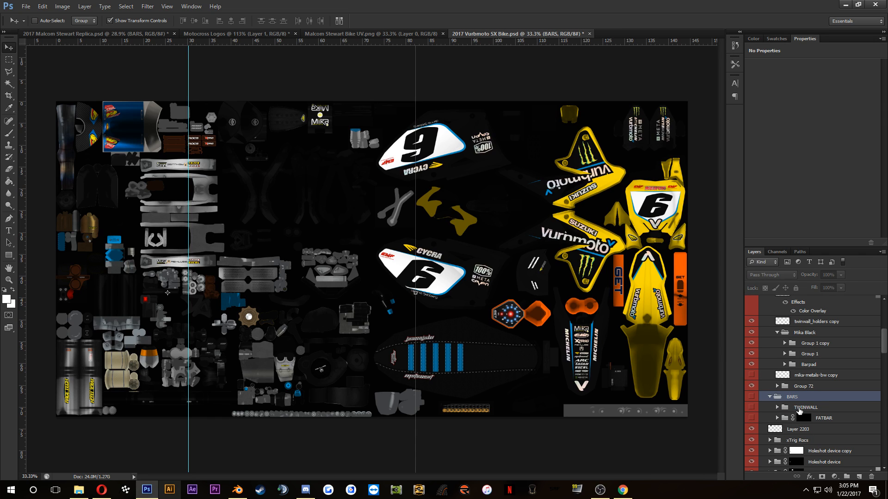
{"action": "left_click", "coordinate": [751, 397]}
Step: Expand TWINWALL, hide its BARS subgroup, and toggle the collapsed BARPAD group's visibility to check its artwork
{"action": "scroll", "coordinate": [319, 134], "scroll_direction": "up", "scroll_amount": 8}
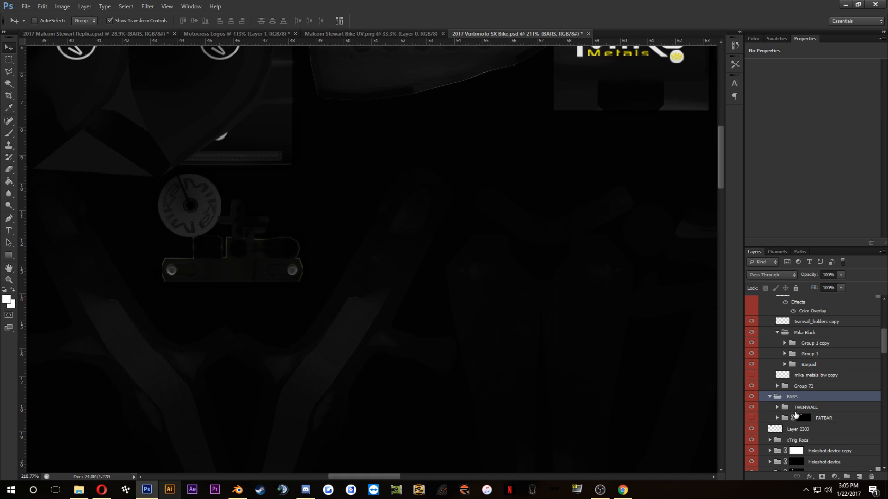
{"action": "left_click", "coordinate": [777, 407]}
{"action": "left_click", "coordinate": [809, 420]}
{"action": "left_click", "coordinate": [751, 418]}
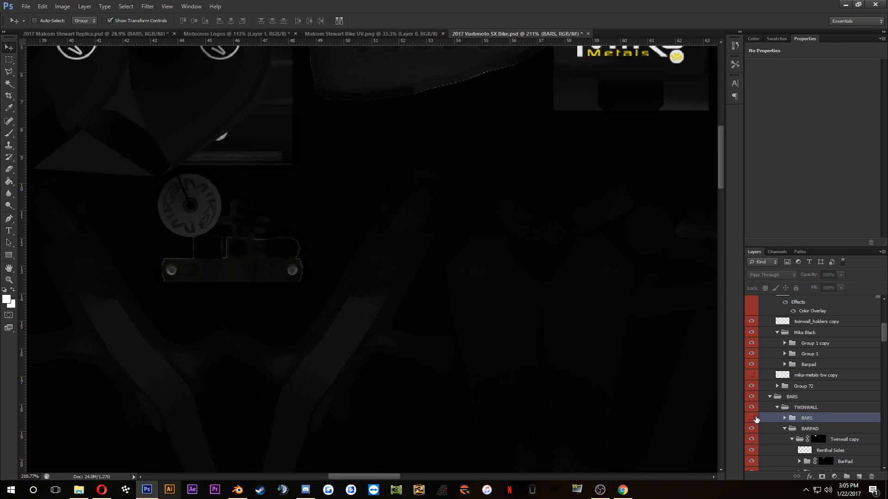
{"action": "left_click", "coordinate": [794, 430]}
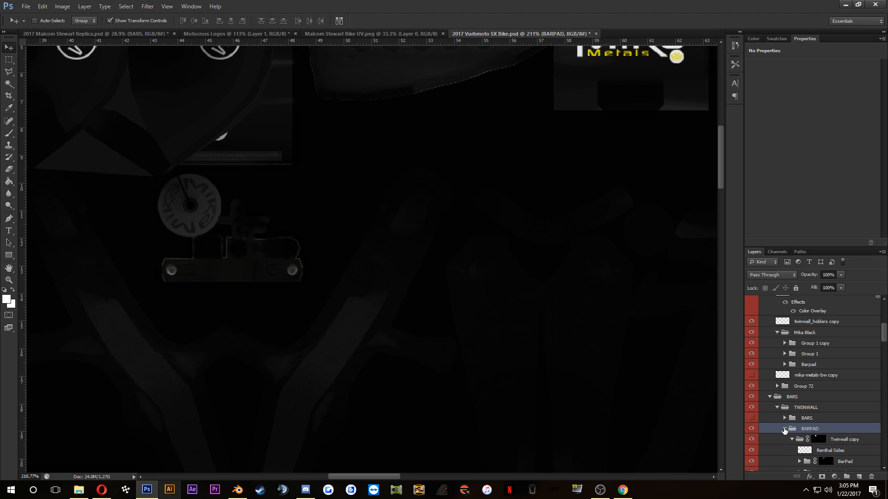
{"action": "left_click", "coordinate": [785, 429]}
{"action": "left_click", "coordinate": [751, 429]}
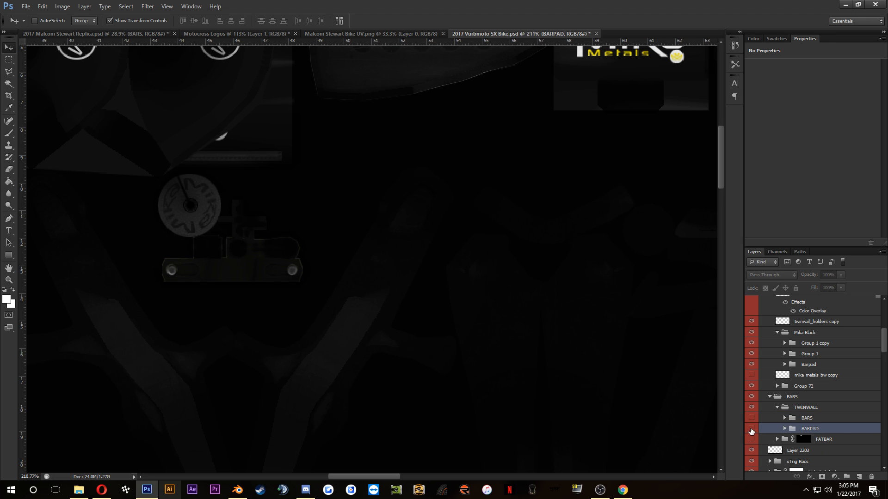
{"action": "left_click", "coordinate": [752, 429]}
Step: Duplicate the BARPAD group into 2017 Malcom Stewart Replica.psd under the same name, and return to that document
{"action": "right_click", "coordinate": [822, 431]}
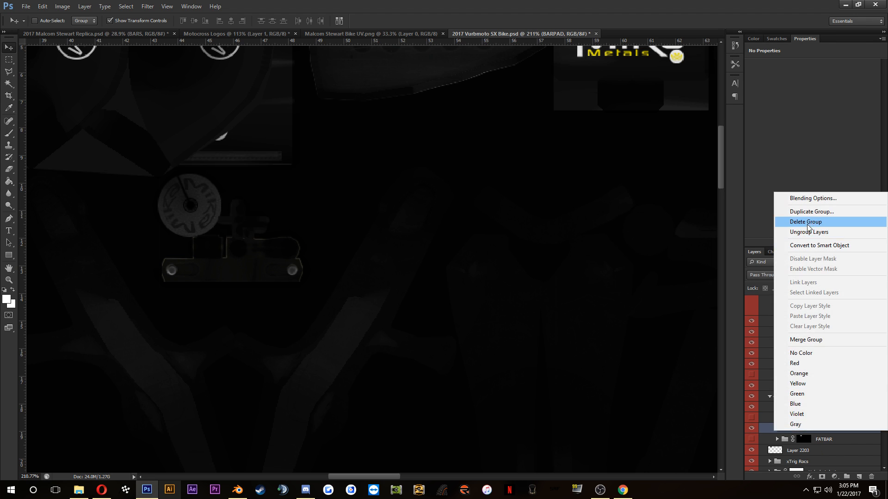
{"action": "left_click", "coordinate": [796, 212]}
{"action": "left_click", "coordinate": [435, 186]}
{"action": "left_click", "coordinate": [424, 211]}
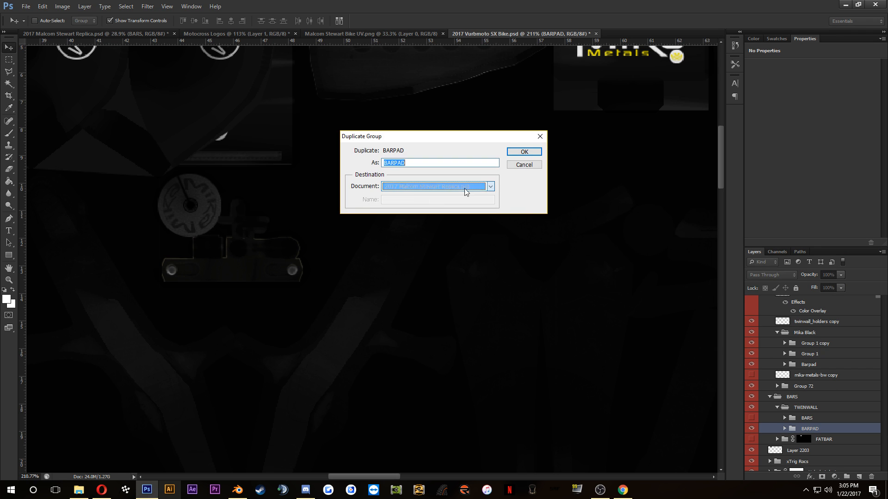
{"action": "key", "text": "Return"}
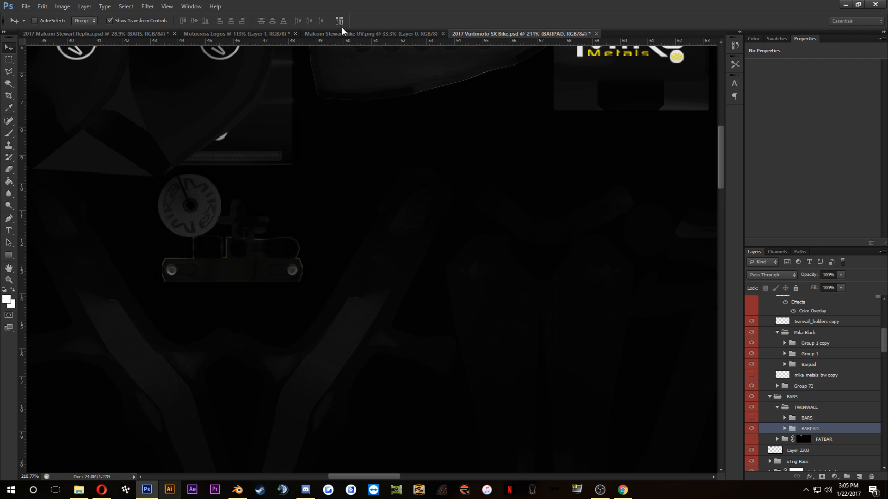
{"action": "left_click", "coordinate": [98, 33]}
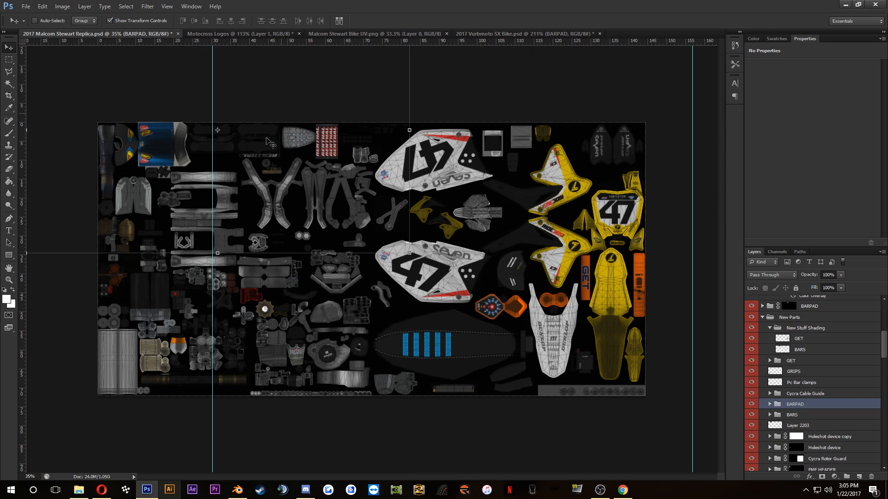
Step: Move the duplicated BARPAD group out of the New Parts group and place it directly above it
{"action": "scroll", "coordinate": [267, 140], "scroll_direction": "up", "scroll_amount": 10}
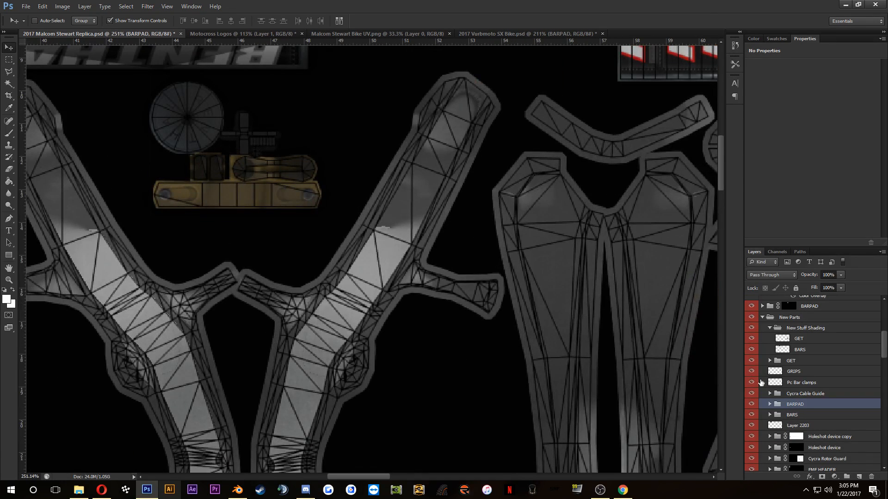
{"action": "left_click_drag", "start_coordinate": [788, 404], "coordinate": [813, 450]}
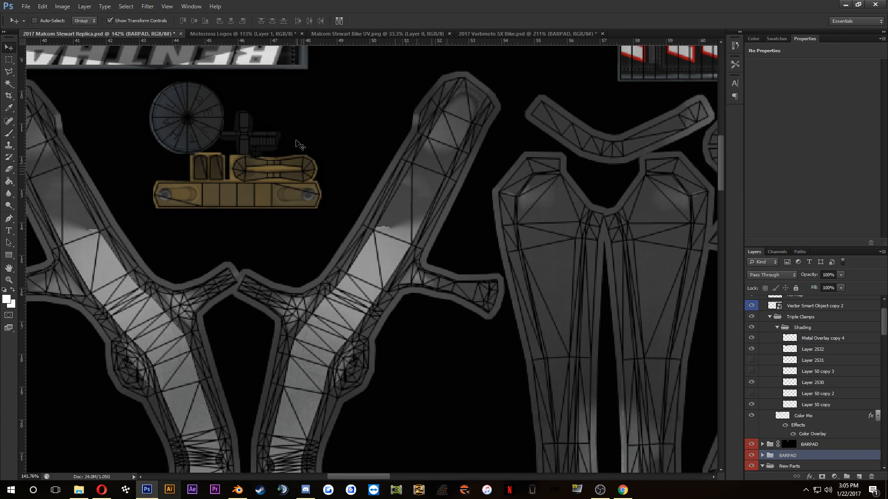
{"action": "scroll", "coordinate": [297, 142], "scroll_direction": "down", "scroll_amount": 5}
{"action": "left_click_drag", "start_coordinate": [228, 166], "coordinate": [240, 191]}
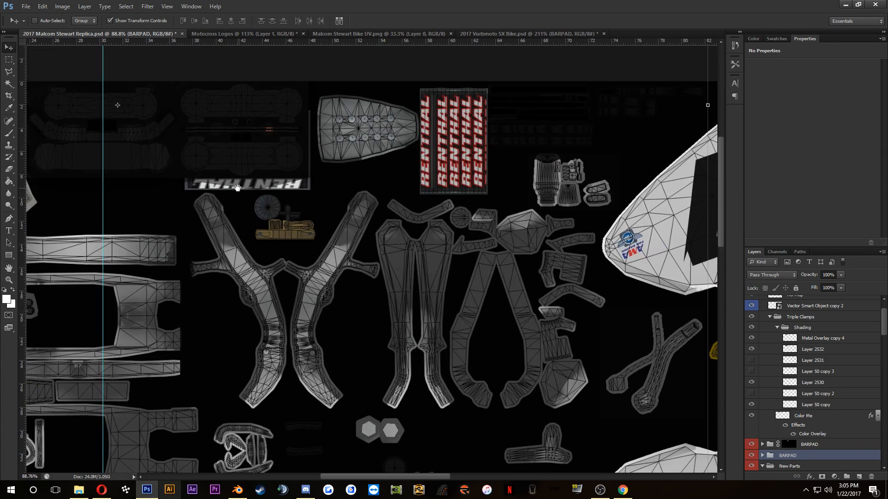
Step: Expand the relocated BARPAD group and delete its Twinwall copy subgroup
{"action": "left_click", "coordinate": [762, 455]}
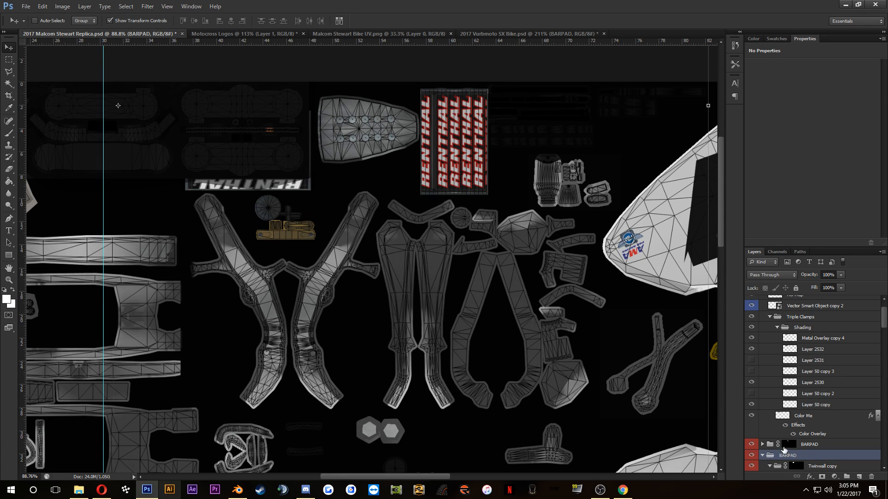
{"action": "scroll", "coordinate": [765, 460], "scroll_direction": "down", "scroll_amount": 3}
{"action": "left_click", "coordinate": [770, 388]}
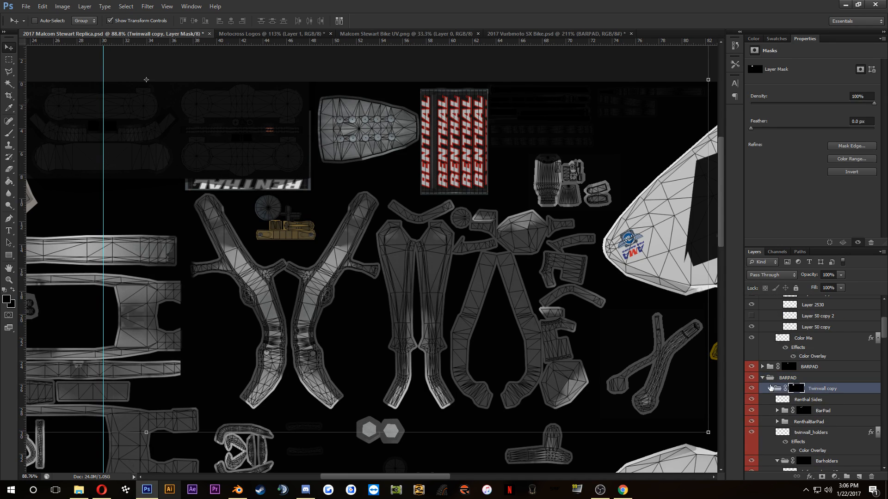
{"action": "left_click", "coordinate": [770, 389]}
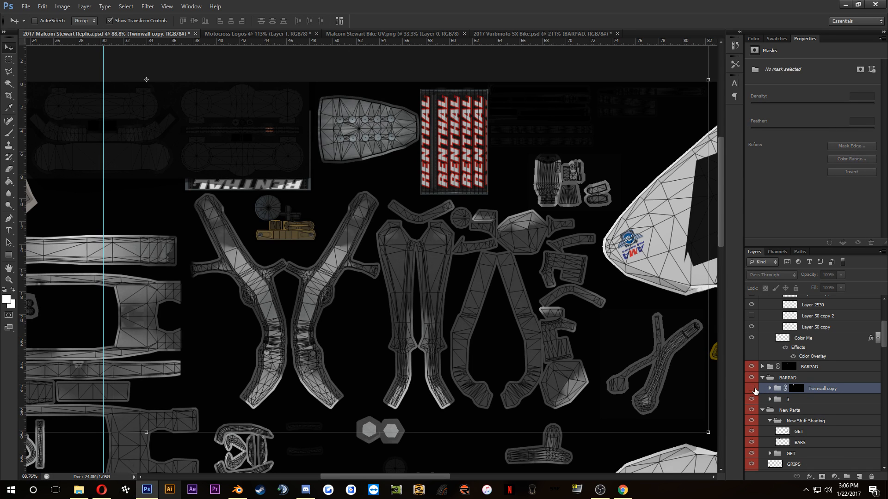
{"action": "left_click", "coordinate": [753, 389]}
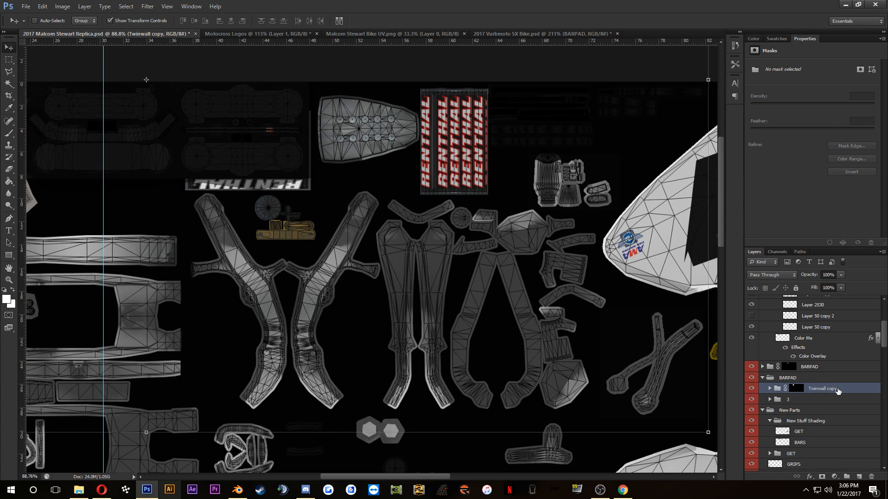
{"action": "key", "text": "Delete"}
{"action": "scroll", "coordinate": [832, 379], "scroll_direction": "up", "scroll_amount": 4}
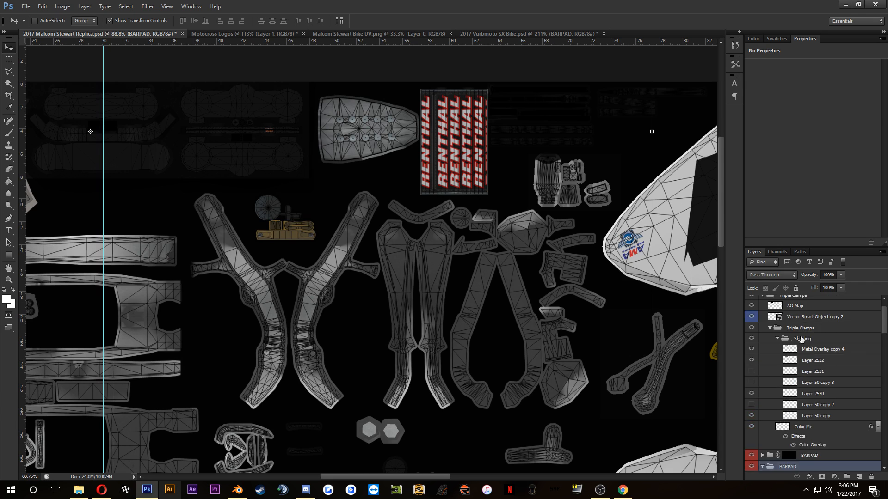
Step: Hide the wireframe overlay on Layer 2574 and save the replica document
{"action": "left_click", "coordinate": [750, 301]}
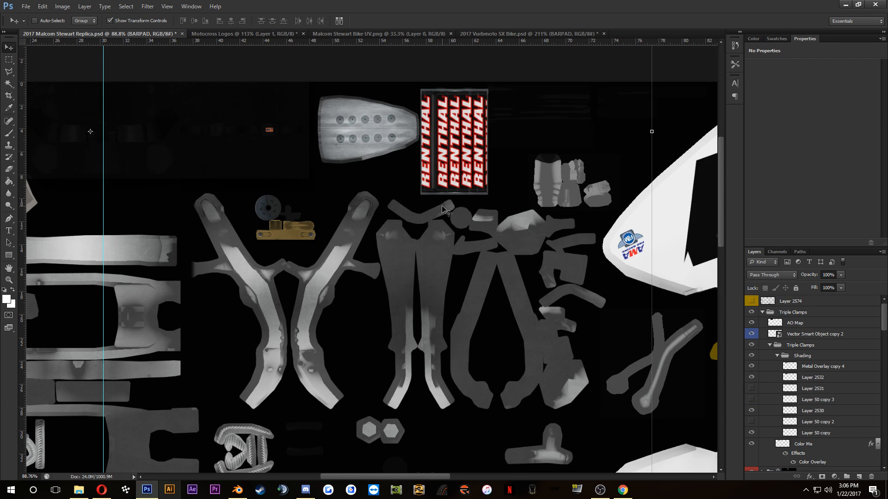
{"action": "key", "text": "ctrl+s"}
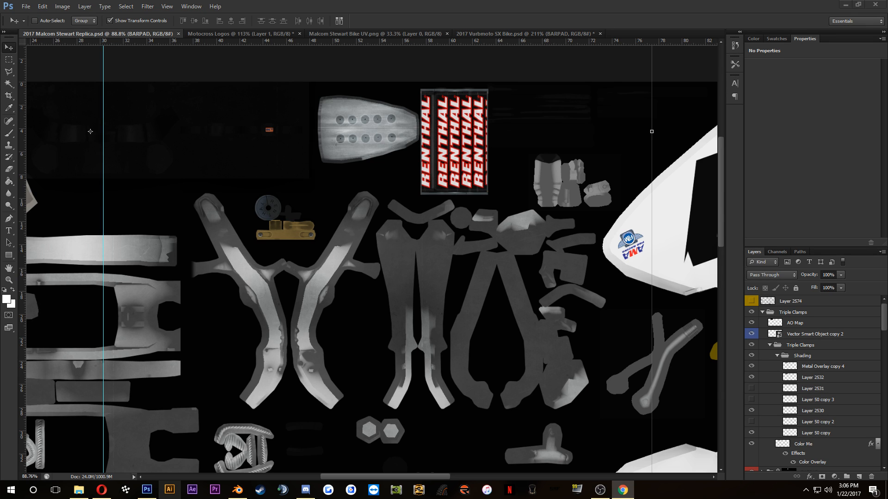
Step: Switch to Opera and view the first photo in the Vital MX Pit Bits: Anaheim 2 gallery
{"action": "left_click", "coordinate": [100, 486]}
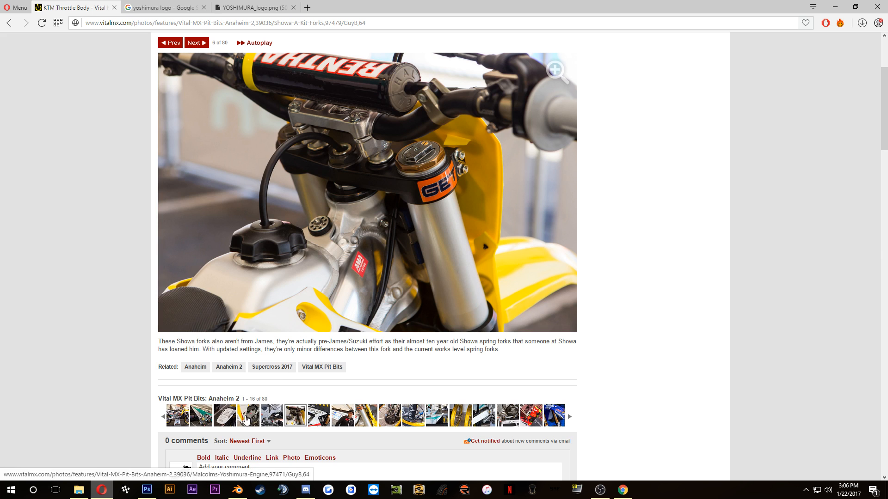
{"action": "left_click", "coordinate": [177, 418]}
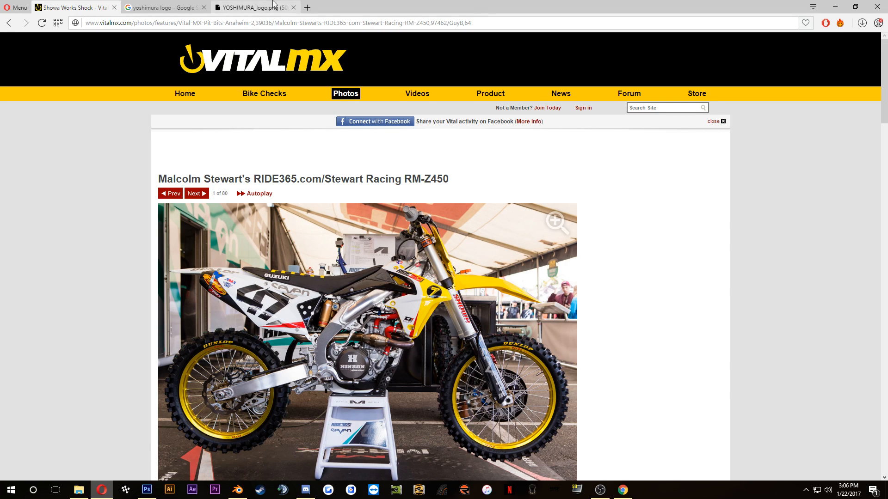
Step: Search the web for "showa suspension sticker" in a new tab and open the Factory Effex 2015 Generic sticker result from MotoSport
{"action": "left_click", "coordinate": [307, 8]}
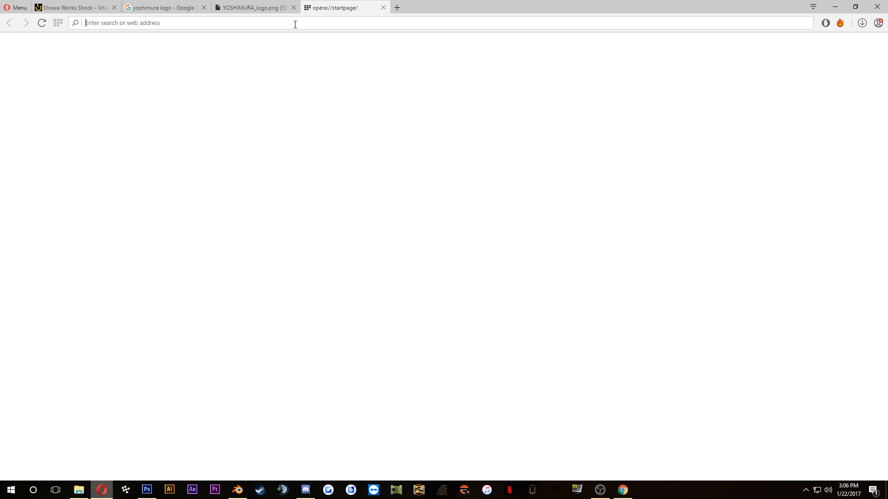
{"action": "type", "text": "showa s"}
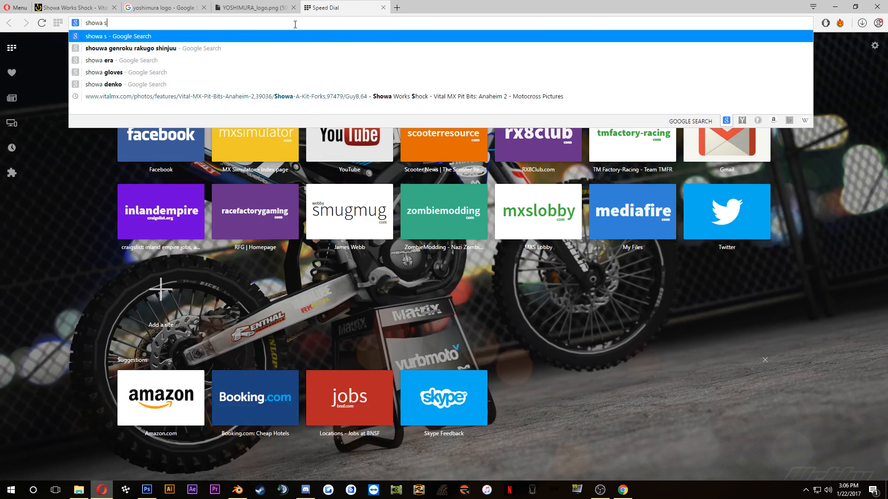
{"action": "type", "text": "uspes"}
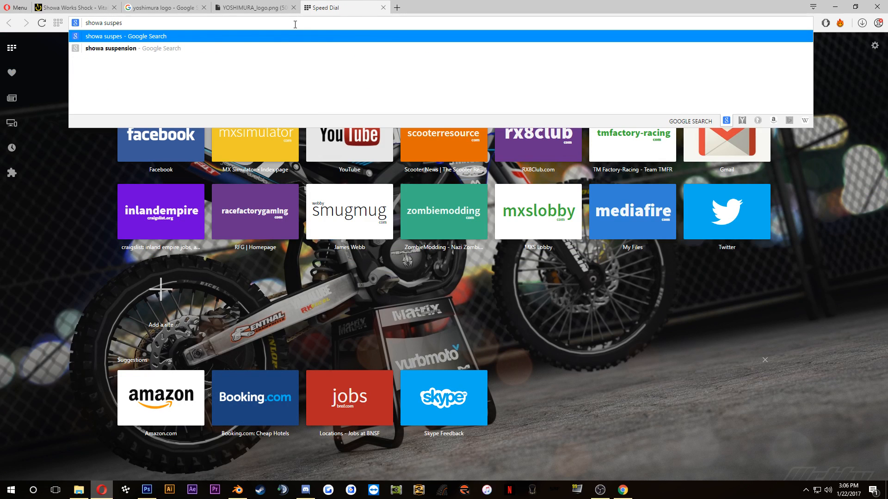
{"action": "key", "text": "BackSpace"}
{"action": "type", "text": "nsio"}
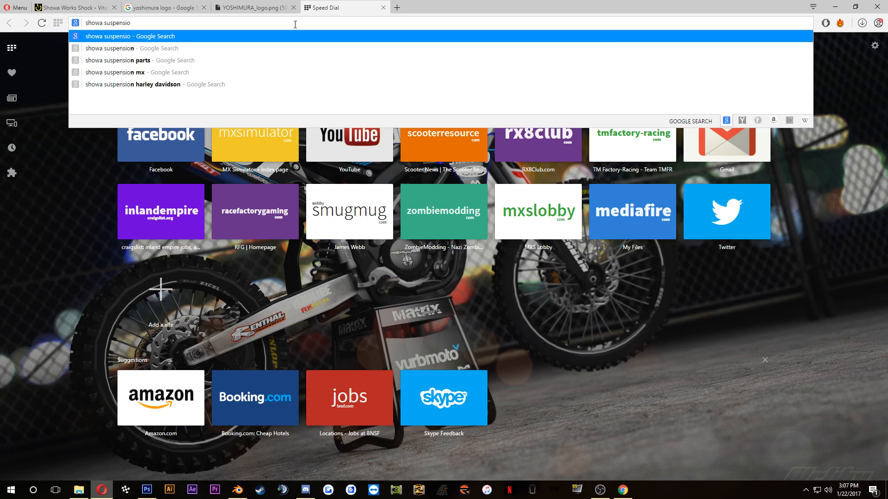
{"action": "type", "text": "n sticker"}
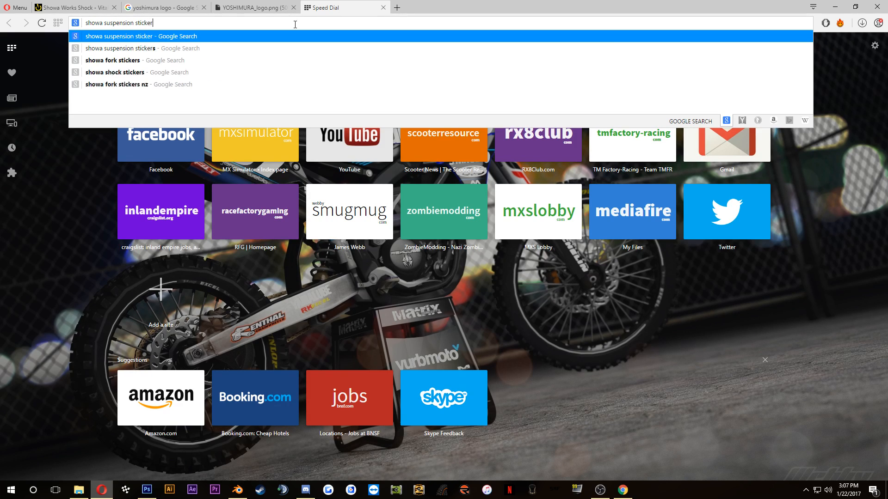
{"action": "key", "text": "Return"}
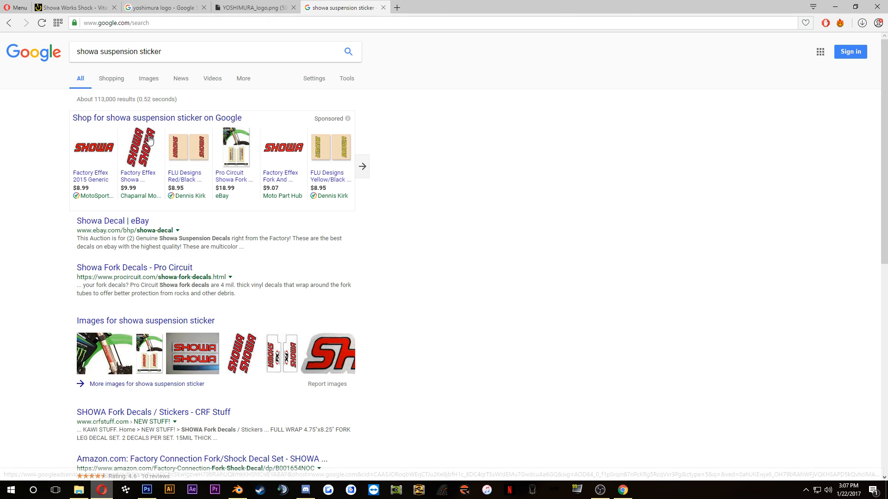
{"action": "mouse_move", "coordinate": [87, 155]}
{"action": "left_click", "coordinate": [100, 182]}
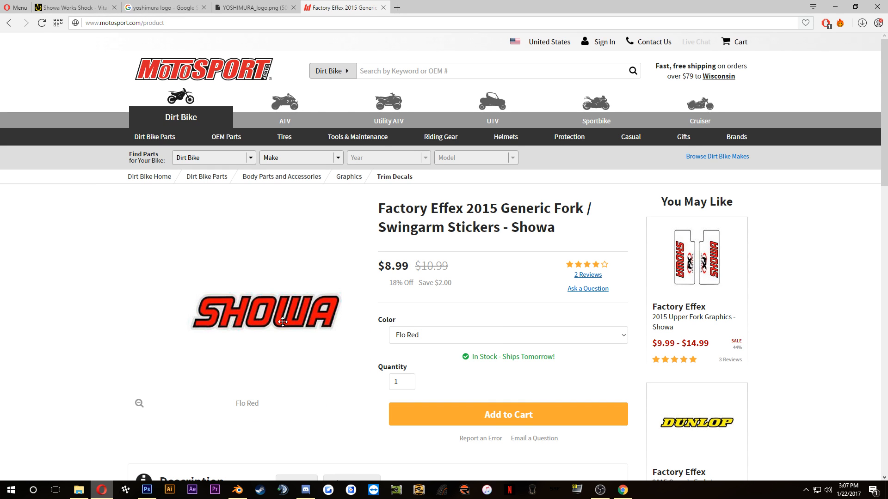
{"action": "left_click", "coordinate": [300, 8]}
{"action": "left_click", "coordinate": [336, 8]}
Step: Search for "showa logo", check the image results, and open the Brands of the World page for Showa
{"action": "left_click", "coordinate": [343, 23]}
{"action": "type", "text": "showa l"}
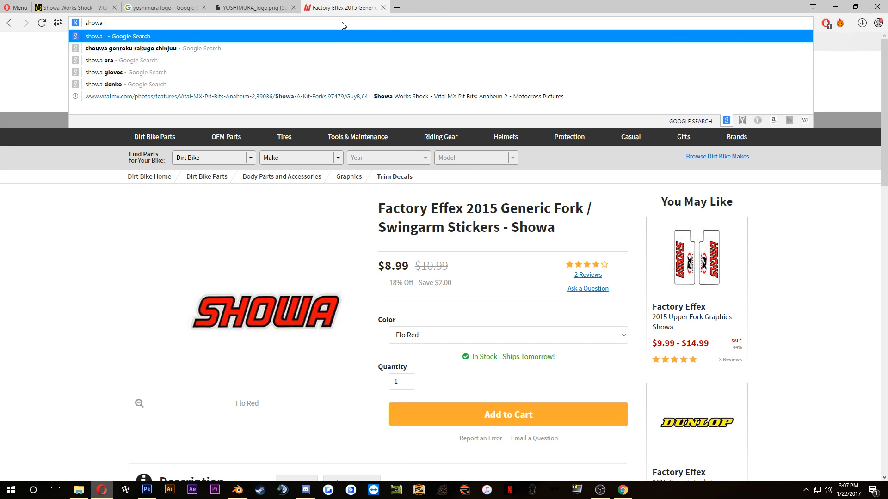
{"action": "type", "text": "ogo"}
{"action": "key", "text": "Return"}
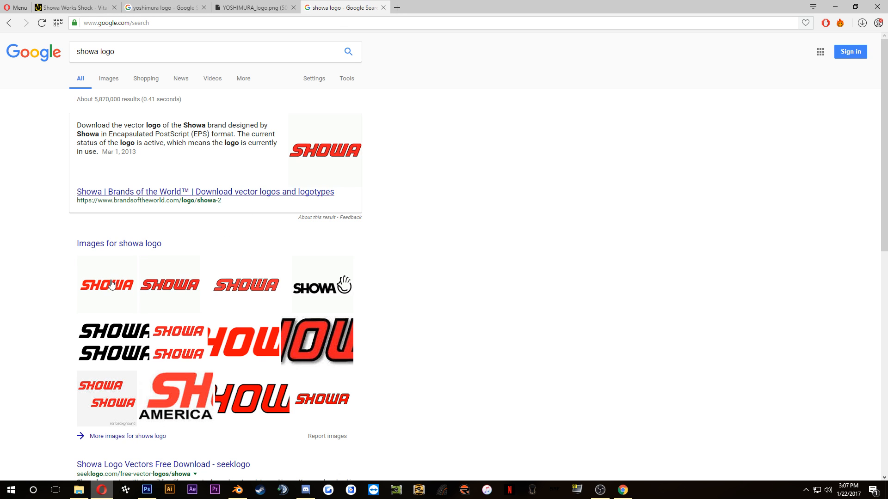
{"action": "left_click", "coordinate": [117, 79]}
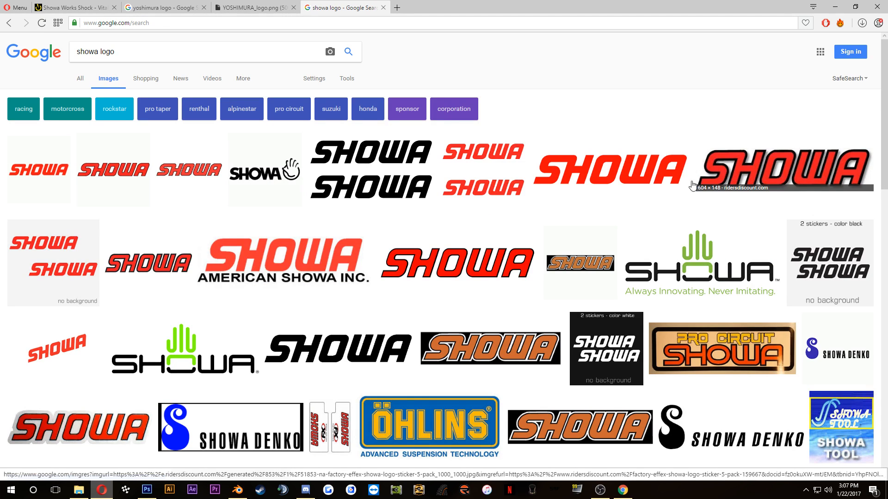
{"action": "key", "text": "alt+Left"}
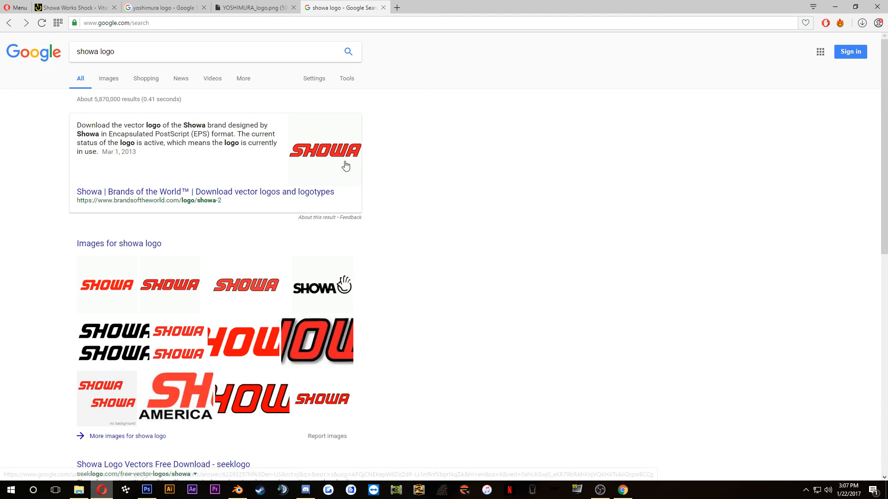
{"action": "left_click", "coordinate": [168, 193]}
Step: Switch to Photoshop and delete Layer 2 from the Motocross Logos document
{"action": "left_click", "coordinate": [147, 492]}
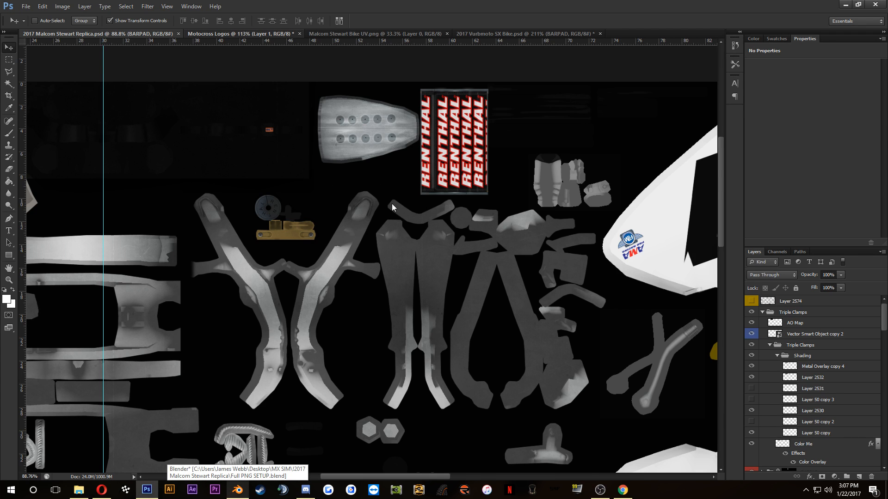
{"action": "key", "text": "ctrl+Tab"}
{"action": "scroll", "coordinate": [477, 365], "scroll_direction": "down", "scroll_amount": 2}
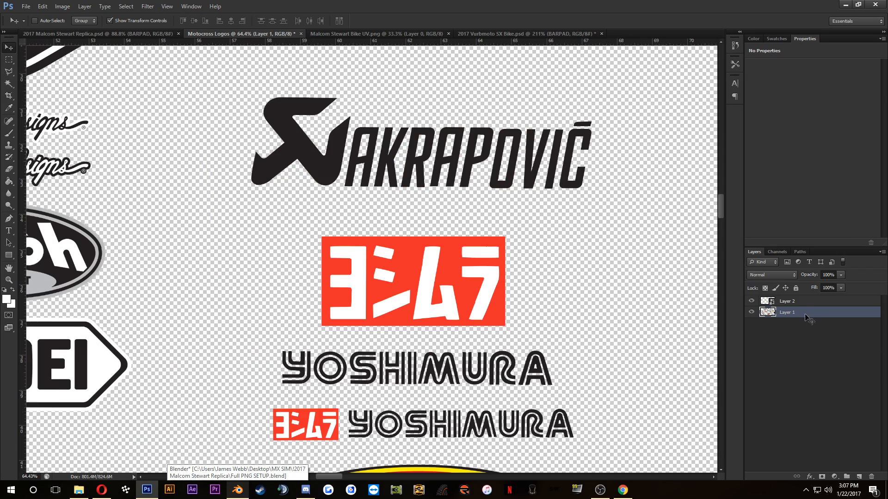
{"action": "left_click", "coordinate": [801, 302]}
{"action": "key", "text": "Delete"}
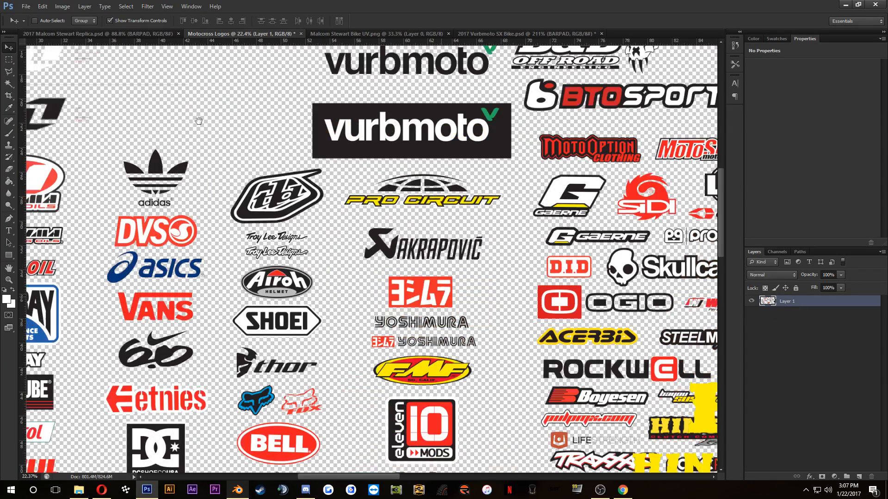
Step: Locate the SHOWA logo in the Motocross Logos document and examine its outline quality up close
{"action": "scroll", "coordinate": [404, 272], "scroll_direction": "down", "scroll_amount": 3}
{"action": "left_click_drag", "start_coordinate": [376, 212], "coordinate": [252, 108]}
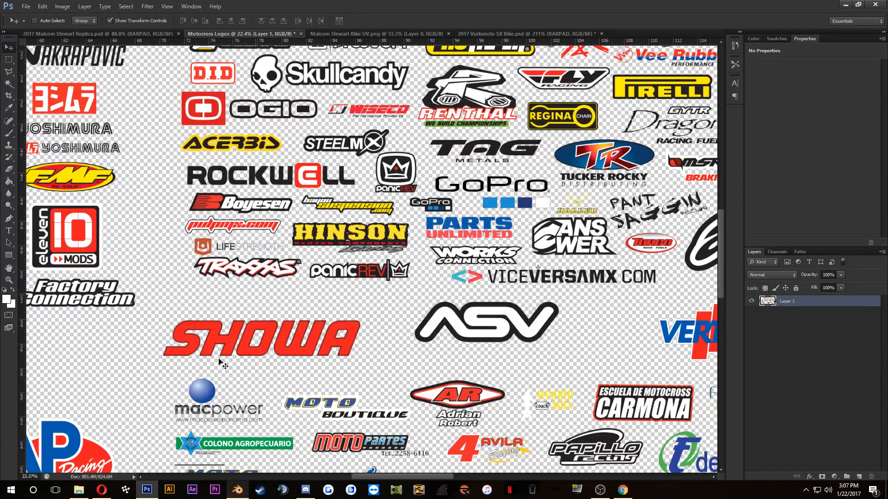
{"action": "scroll", "coordinate": [219, 360], "scroll_direction": "up", "scroll_amount": 5}
{"action": "scroll", "coordinate": [324, 259], "scroll_direction": "up", "scroll_amount": 3}
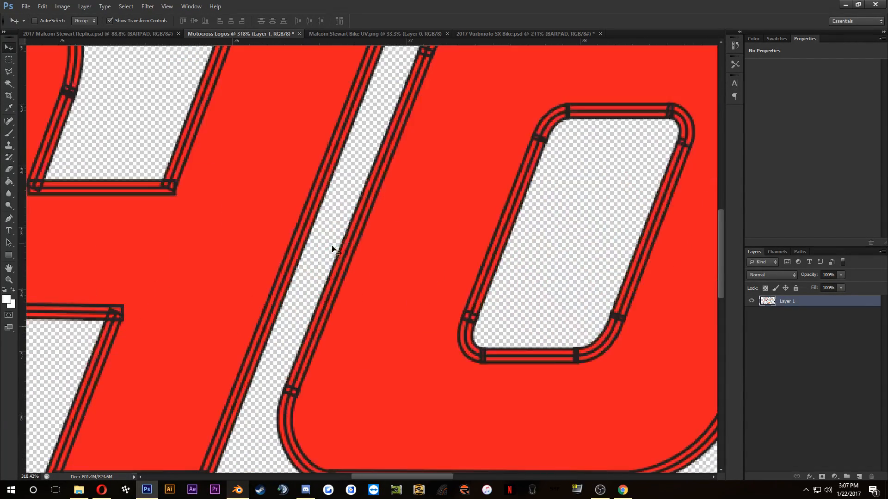
{"action": "scroll", "coordinate": [329, 231], "scroll_direction": "down", "scroll_amount": 5}
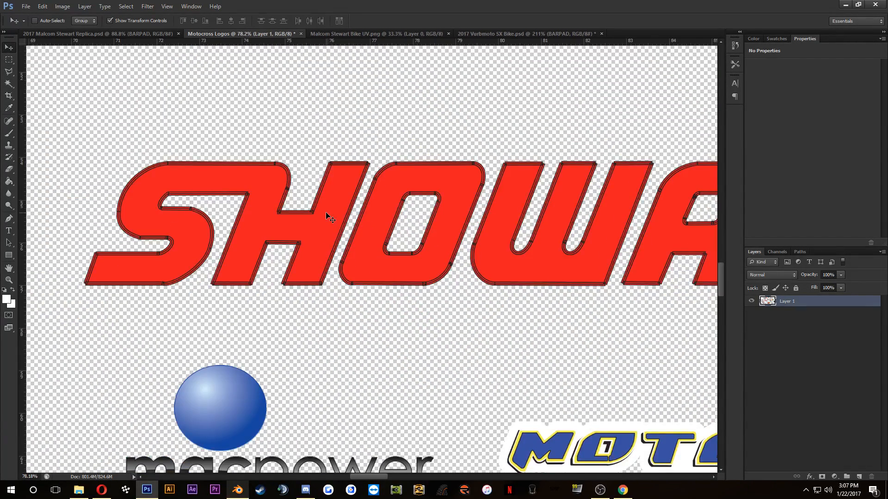
{"action": "scroll", "coordinate": [325, 212], "scroll_direction": "down", "scroll_amount": 3}
Step: Switch to Opera, accept the artwork terms on the Brands of the World Showa page, and try to download the logo
{"action": "left_click", "coordinate": [101, 490]}
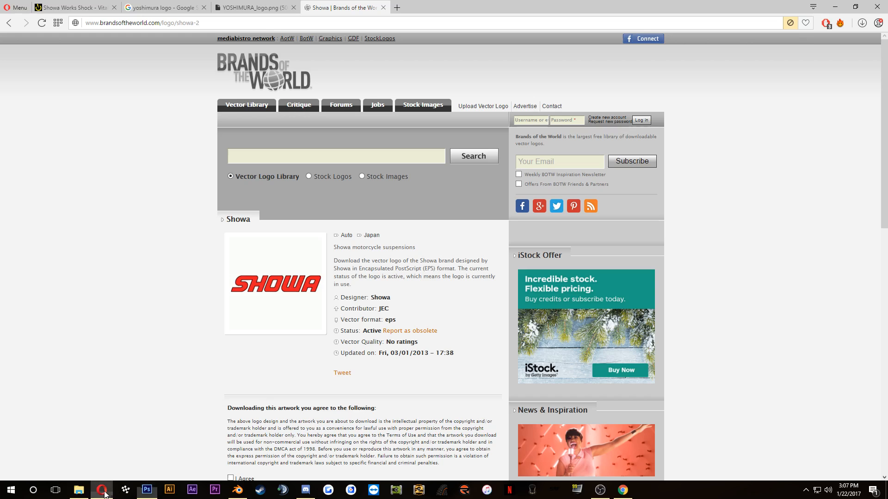
{"action": "scroll", "coordinate": [282, 388], "scroll_direction": "down", "scroll_amount": 4}
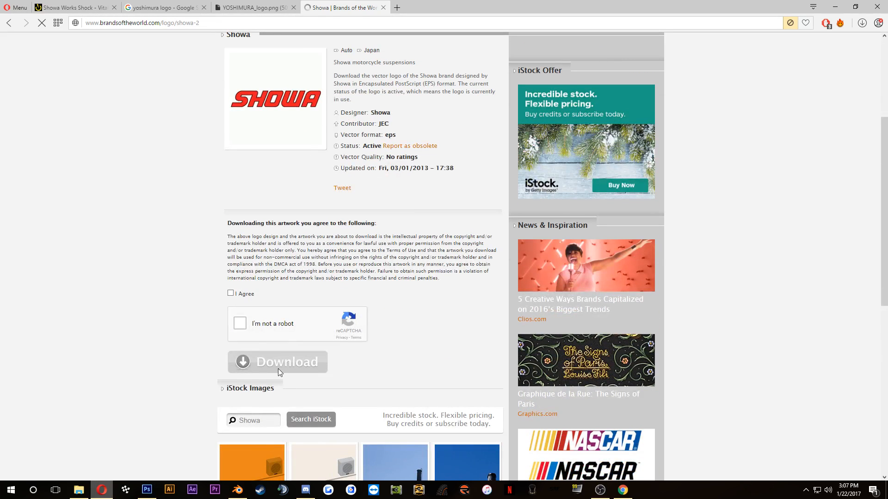
{"action": "left_click", "coordinate": [230, 293]}
{"action": "left_click", "coordinate": [240, 323]}
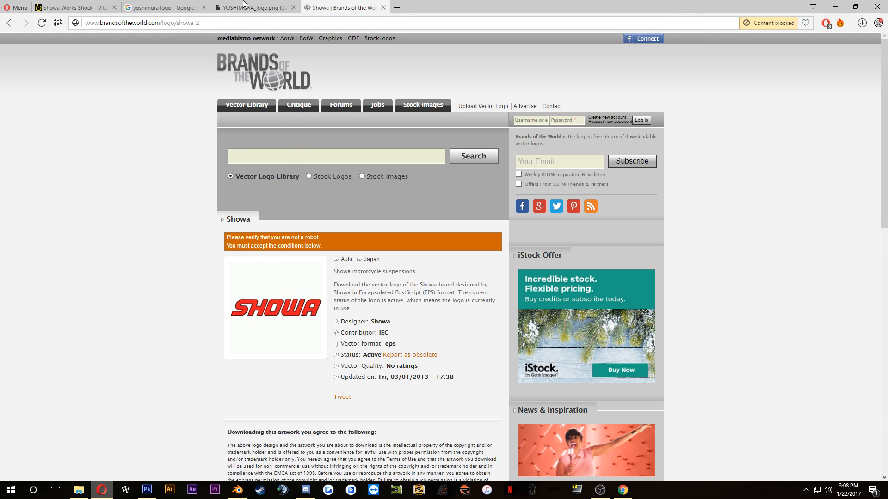
{"action": "scroll", "coordinate": [281, 301], "scroll_direction": "down", "scroll_amount": 7}
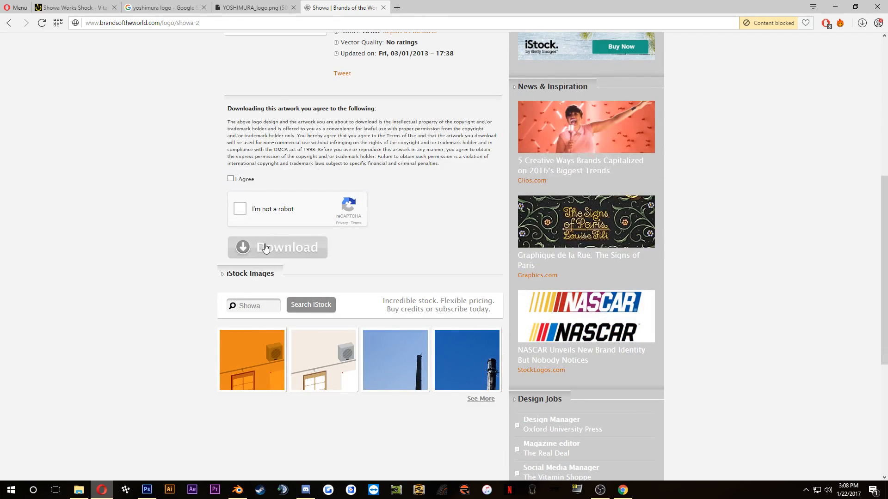
{"action": "left_click", "coordinate": [230, 179]}
{"action": "left_click", "coordinate": [231, 179]}
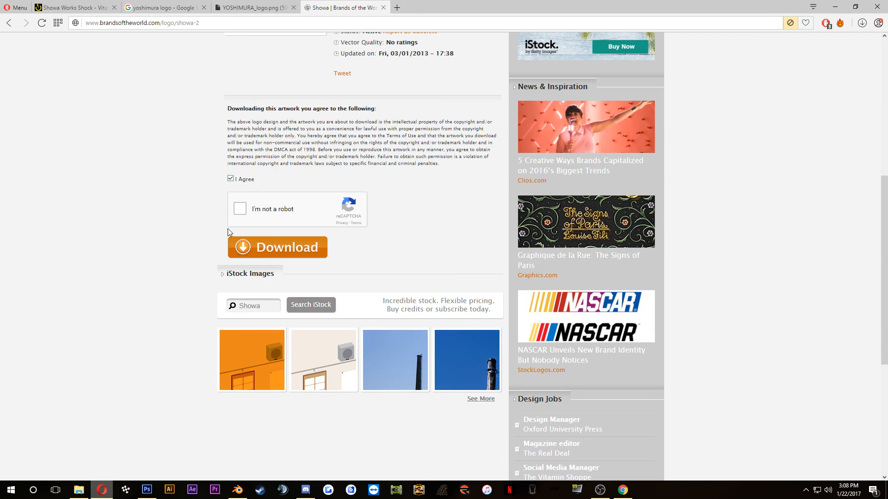
{"action": "left_click", "coordinate": [258, 248]}
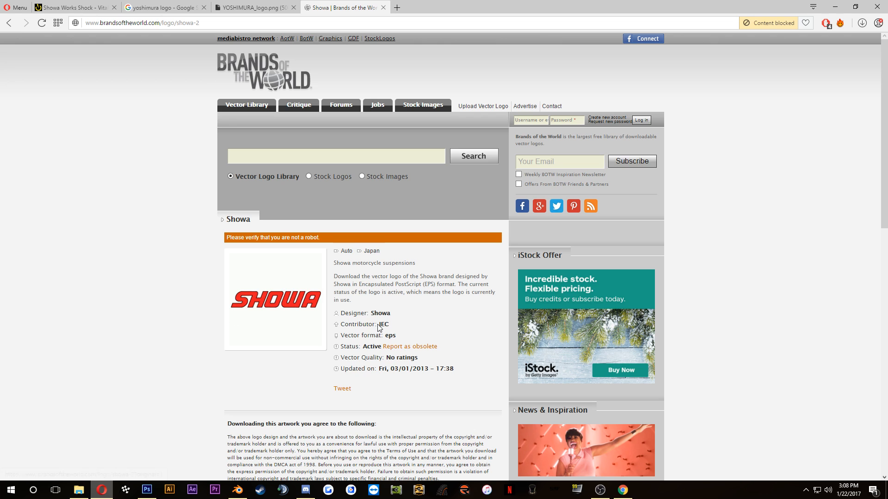
Step: Complete the "I'm not a robot" street-sign check and request the Showa vector logo download
{"action": "scroll", "coordinate": [323, 398], "scroll_direction": "down", "scroll_amount": 10}
{"action": "scroll", "coordinate": [200, 331], "scroll_direction": "up", "scroll_amount": 4}
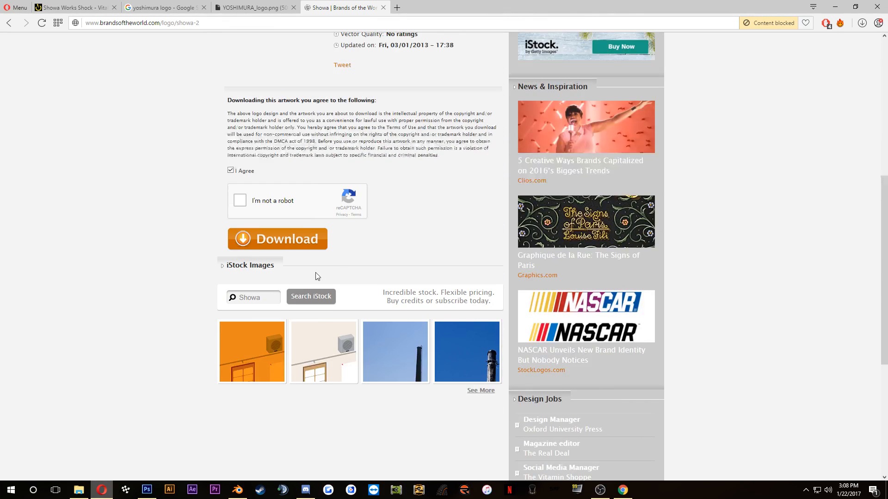
{"action": "scroll", "coordinate": [370, 337], "scroll_direction": "down", "scroll_amount": 5}
{"action": "scroll", "coordinate": [312, 337], "scroll_direction": "up", "scroll_amount": 9}
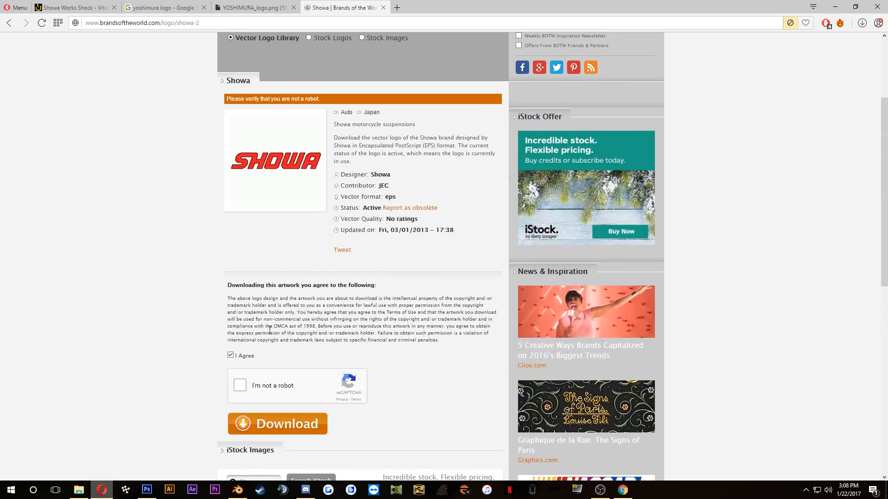
{"action": "scroll", "coordinate": [226, 319], "scroll_direction": "down", "scroll_amount": 1}
{"action": "left_click", "coordinate": [242, 341]}
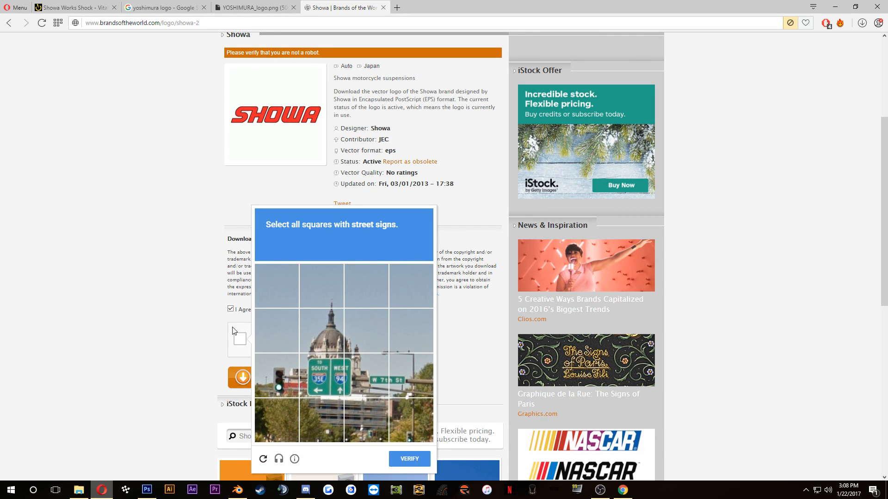
{"action": "left_click", "coordinate": [319, 386]}
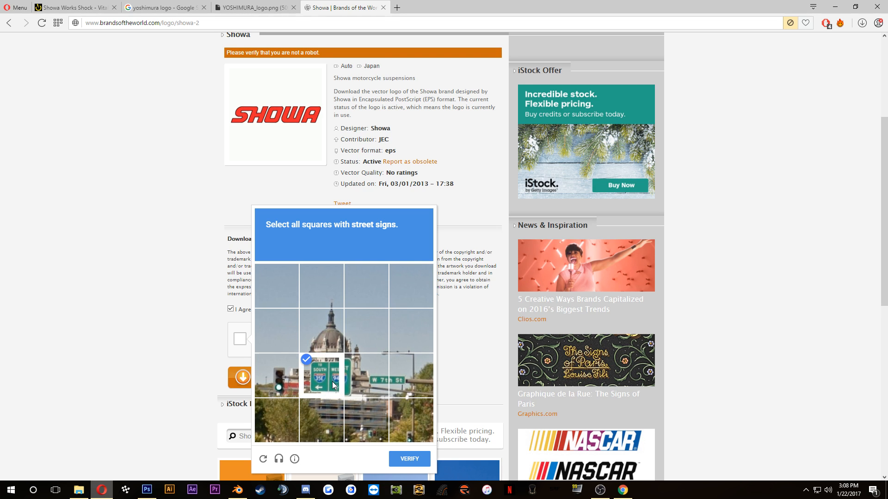
{"action": "left_click", "coordinate": [410, 376]}
{"action": "left_click", "coordinate": [409, 459]}
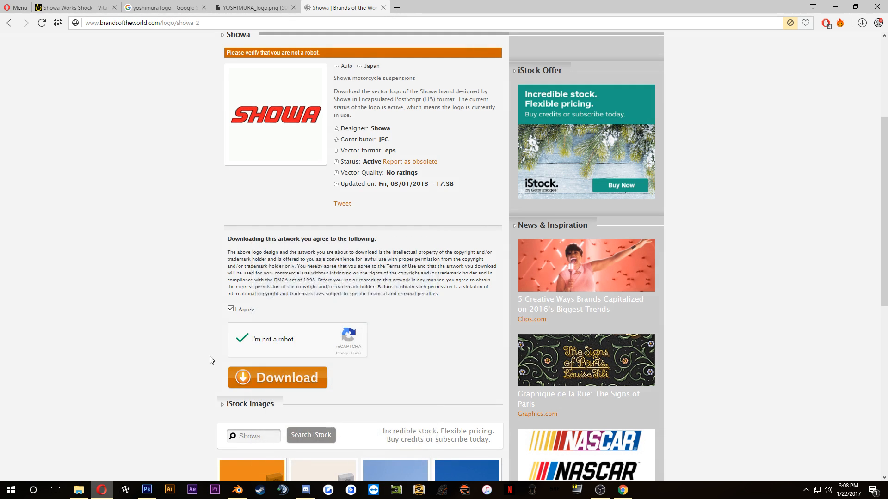
{"action": "left_click", "coordinate": [278, 377]}
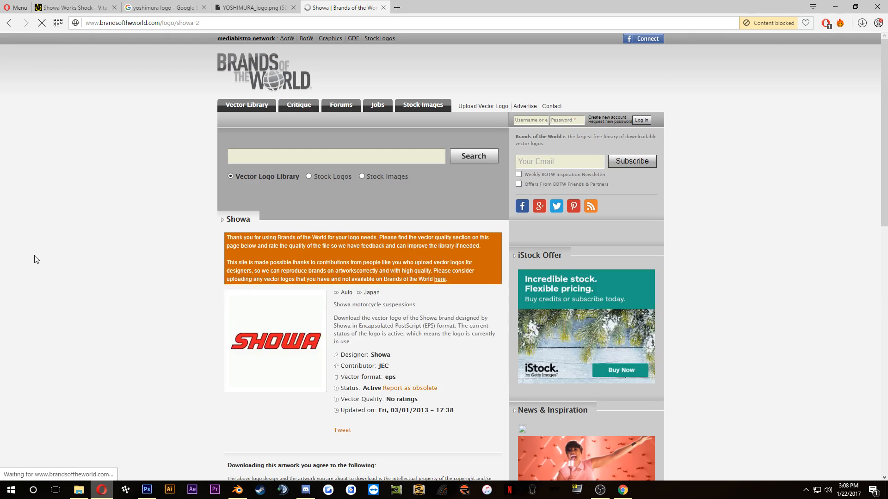
{"action": "scroll", "coordinate": [37, 259], "scroll_direction": "down", "scroll_amount": 8}
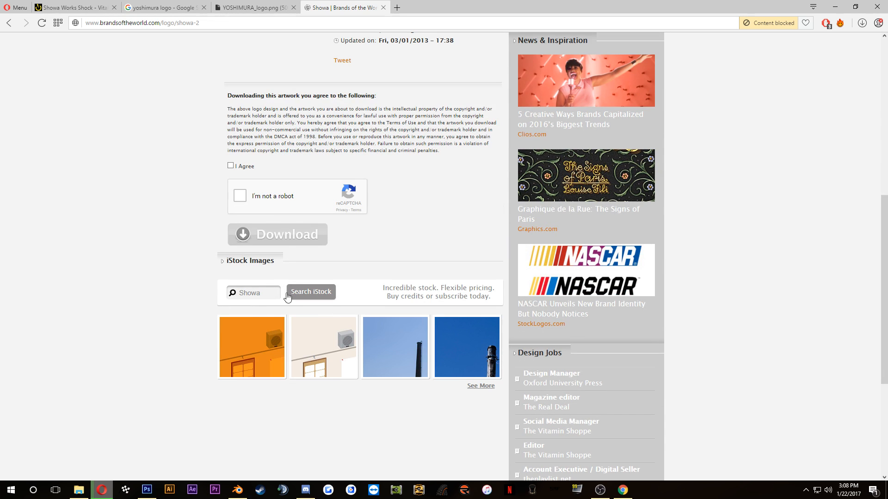
{"action": "scroll", "coordinate": [167, 283], "scroll_direction": "up", "scroll_amount": 8}
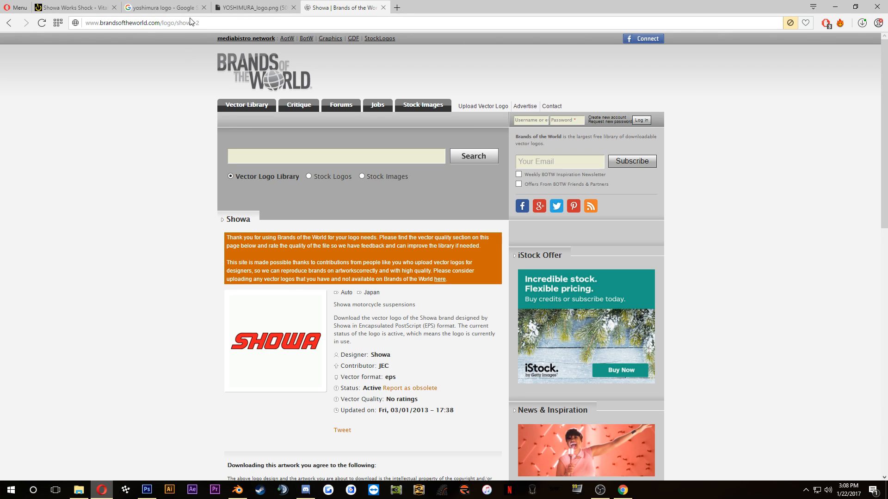
Step: Search for "showa logo" in place of the Yoshimura logo image and close the Brands of the World page
{"action": "left_click", "coordinate": [234, 14]}
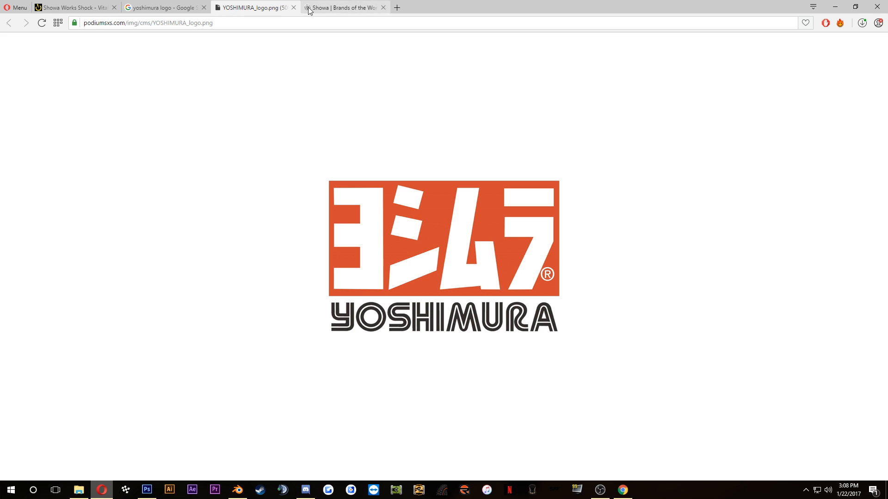
{"action": "left_click", "coordinate": [279, 22]}
{"action": "type", "text": "showa"}
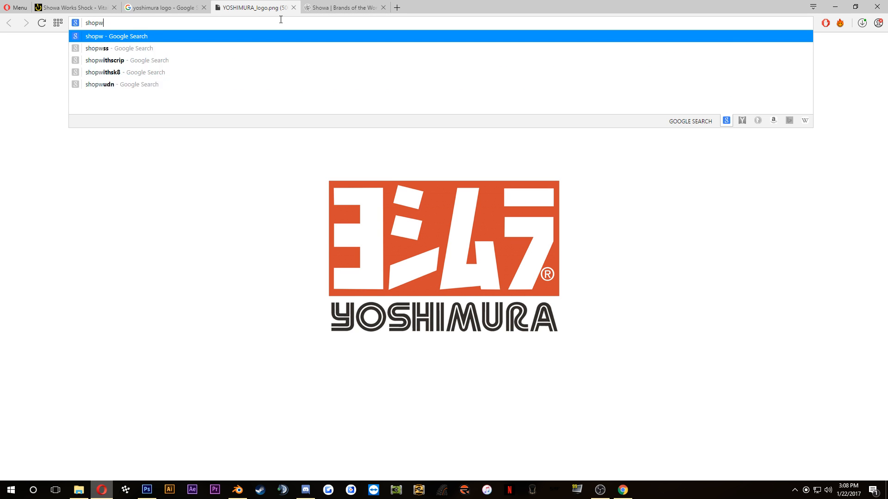
{"action": "type", "text": " logo"}
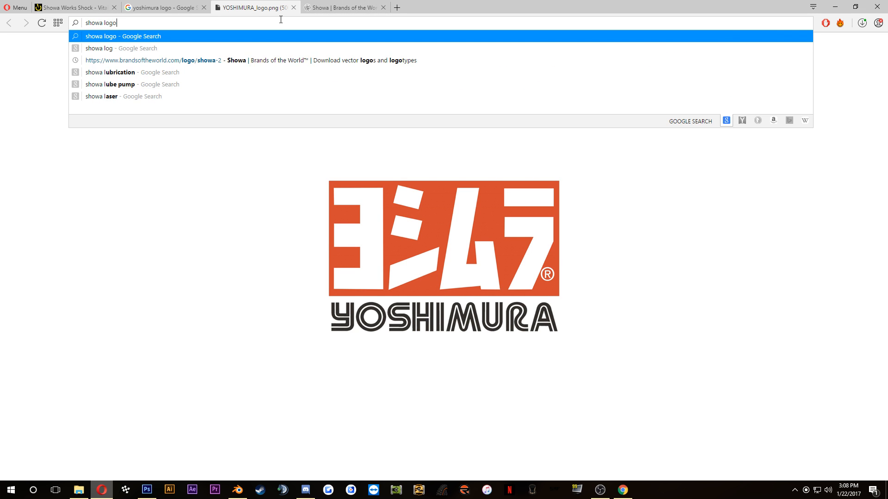
{"action": "key", "text": "Return"}
{"action": "left_click", "coordinate": [383, 7]}
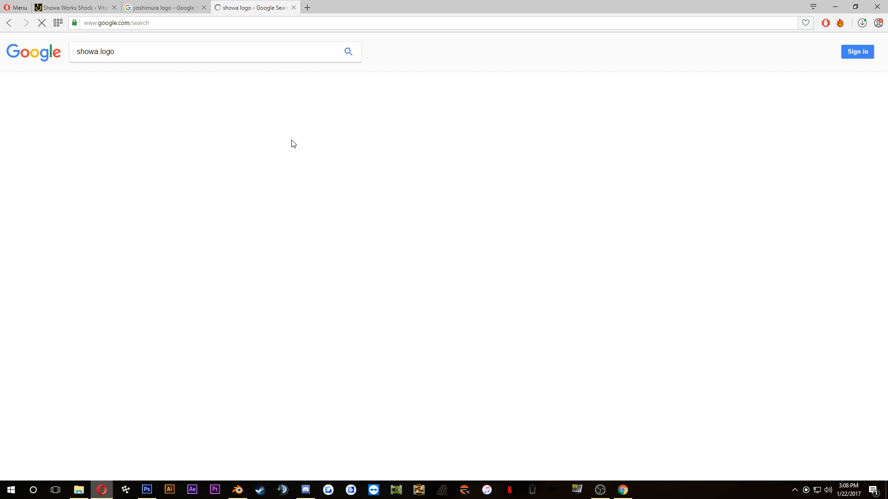
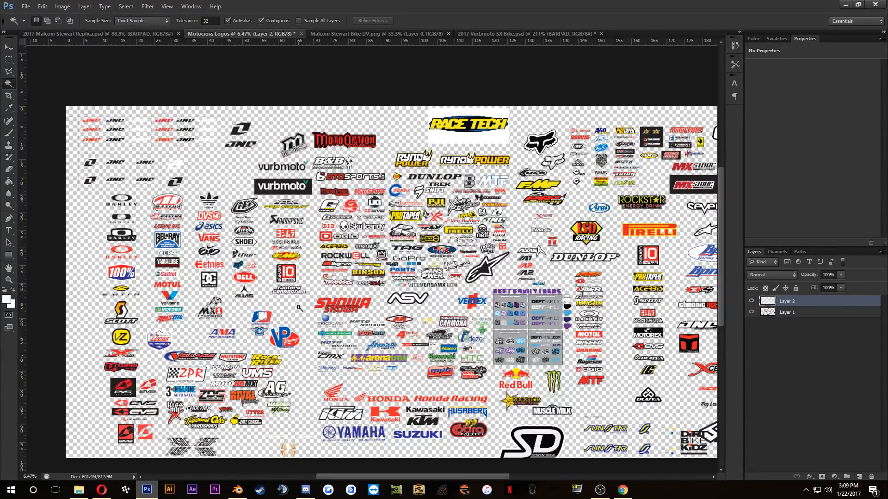
Step: Add an inside stroke to the SHOWA logo's Layer 2, sampling the logo's dark outline colour, 221e1f
{"action": "scroll", "coordinate": [344, 308], "scroll_direction": "up", "scroll_amount": 10}
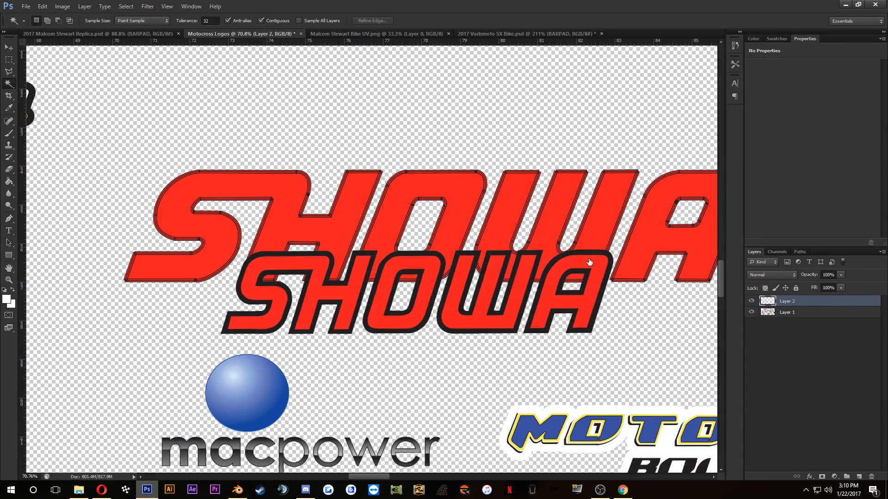
{"action": "left_click", "coordinate": [221, 321]}
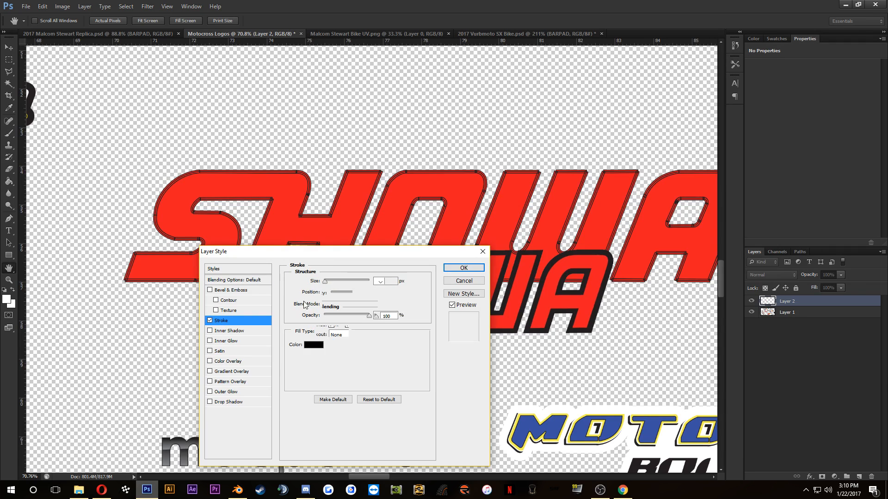
{"action": "mouse_move", "coordinate": [387, 252]}
{"action": "left_mouse_down"}
{"action": "mouse_move", "coordinate": [357, 293]}
{"action": "mouse_move", "coordinate": [353, 341]}
{"action": "left_mouse_up"}
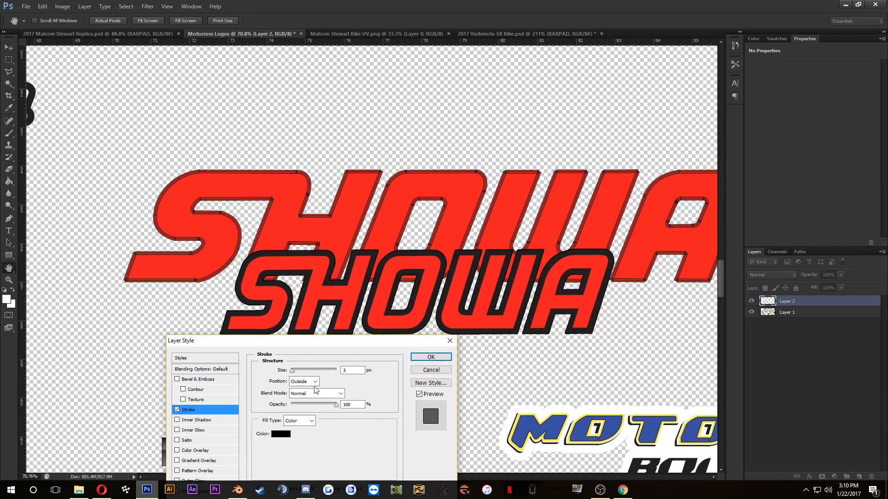
{"action": "left_click", "coordinate": [277, 434]}
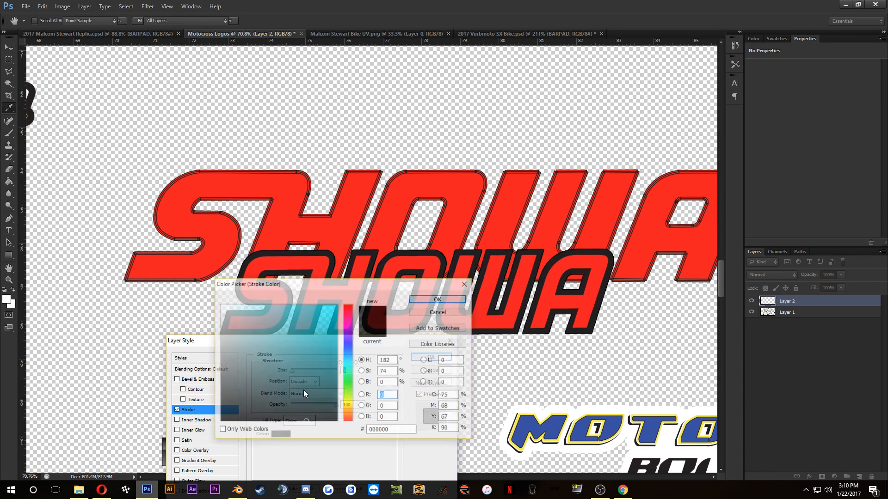
{"action": "left_click", "coordinate": [467, 247]}
{"action": "left_click", "coordinate": [439, 299]}
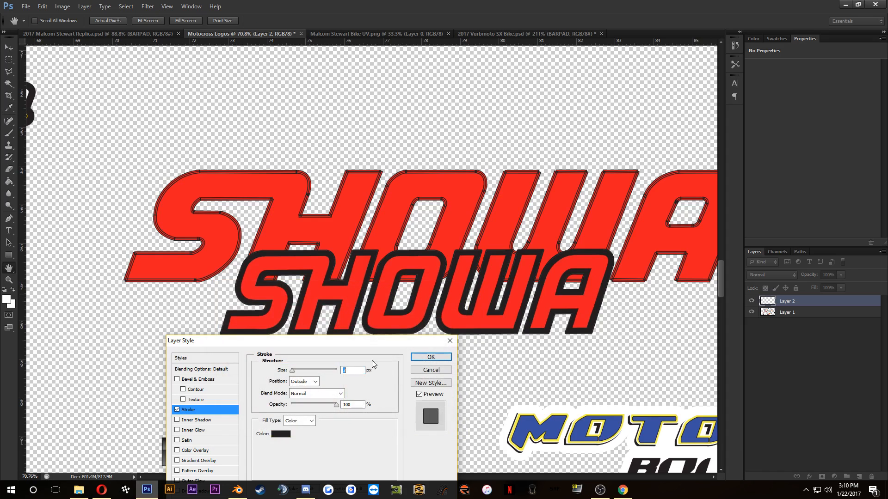
{"action": "left_click", "coordinate": [304, 381]}
{"action": "left_click", "coordinate": [301, 393]}
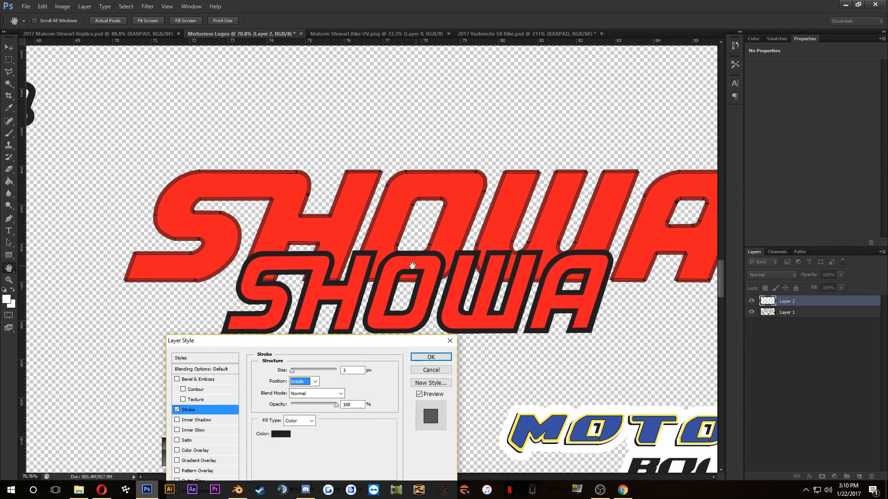
{"action": "left_click", "coordinate": [431, 357]}
Step: Increase the stroke size on the SHOWA logo layer to thicken its dark outline
{"action": "key", "text": "w"}
{"action": "scroll", "coordinate": [402, 334], "scroll_direction": "up", "scroll_amount": 8}
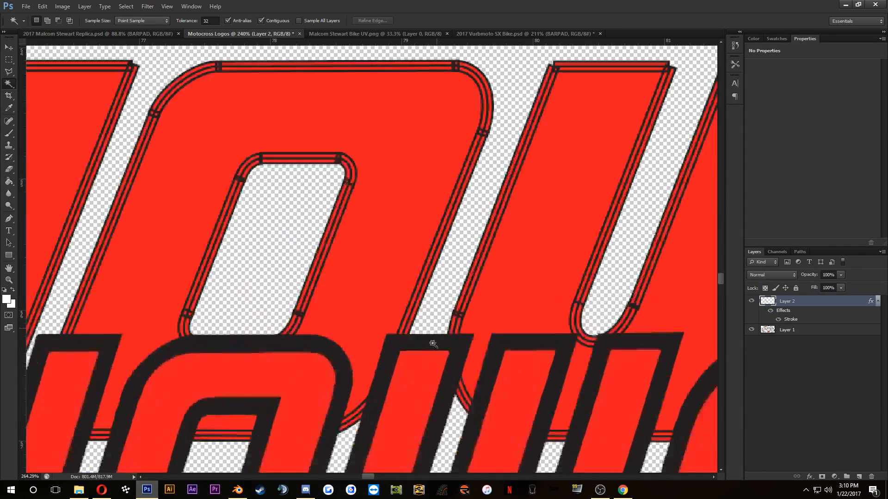
{"action": "scroll", "coordinate": [401, 333], "scroll_direction": "down", "scroll_amount": 2}
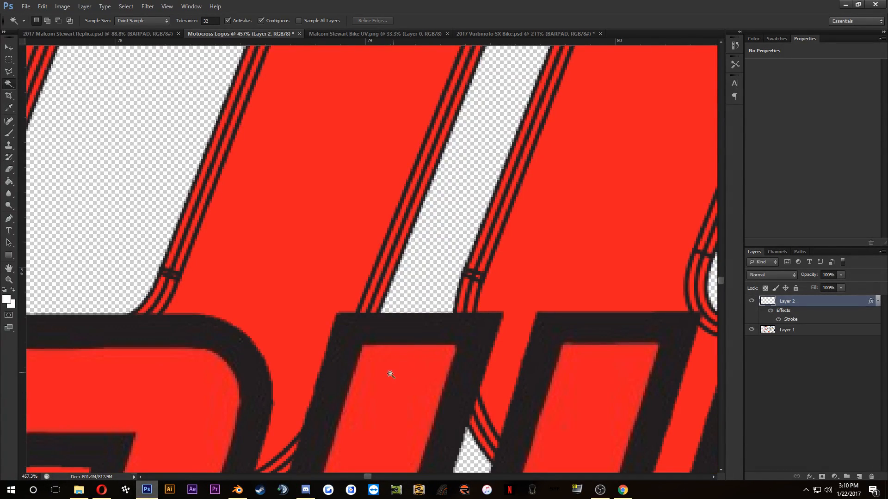
{"action": "double_click", "coordinate": [793, 322]}
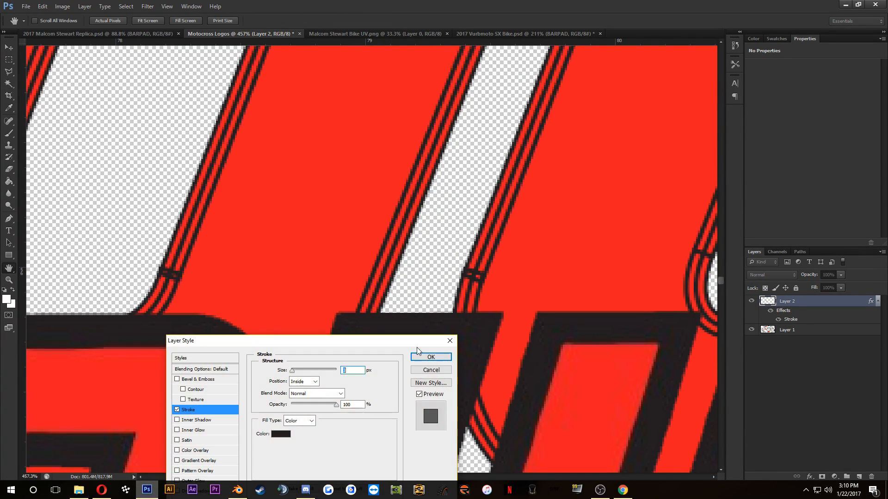
{"action": "left_click_drag", "start_coordinate": [332, 369], "coordinate": [296, 373]}
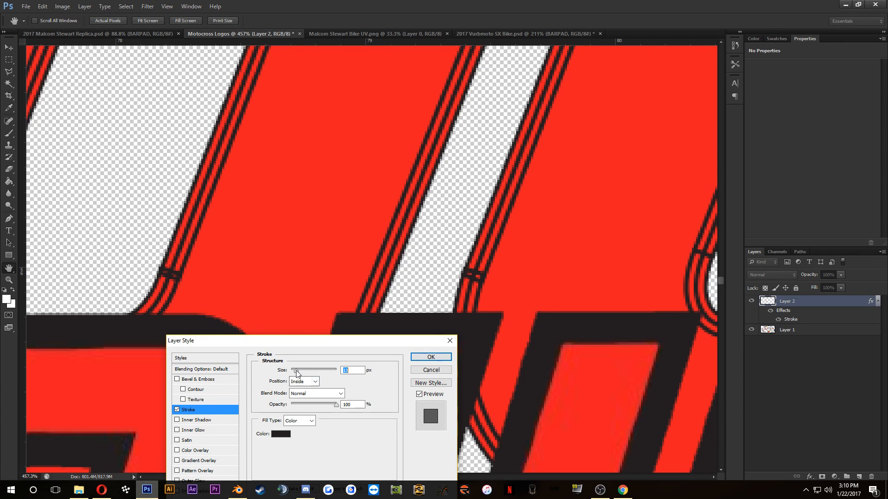
{"action": "left_click", "coordinate": [423, 358]}
{"action": "scroll", "coordinate": [471, 230], "scroll_direction": "down", "scroll_amount": 10}
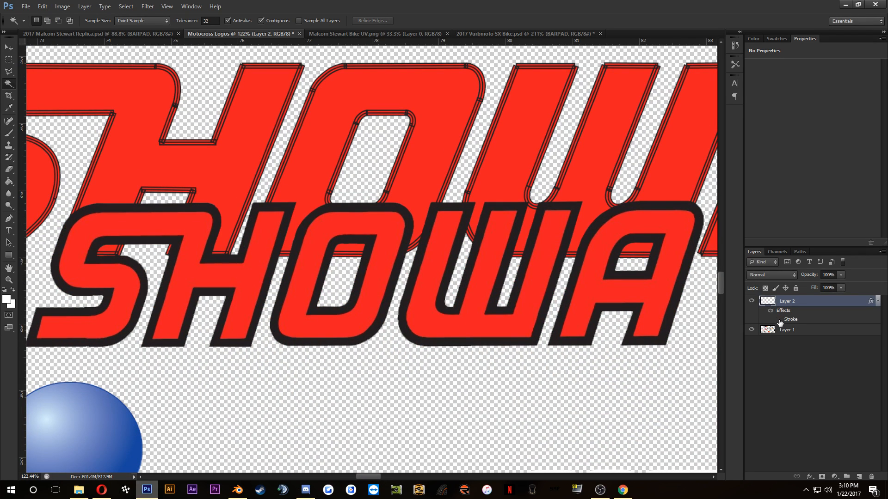
{"action": "right_click", "coordinate": [809, 305]}
{"action": "left_click", "coordinate": [749, 215]}
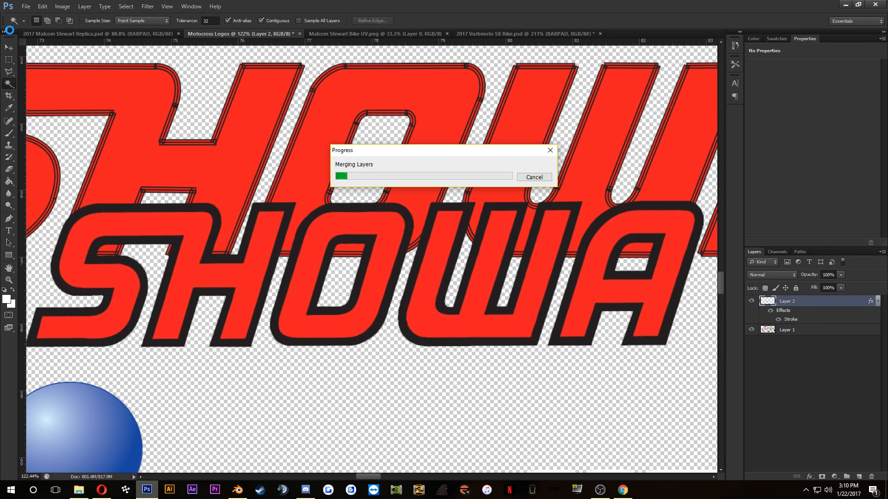
{"action": "left_click", "coordinate": [541, 179]}
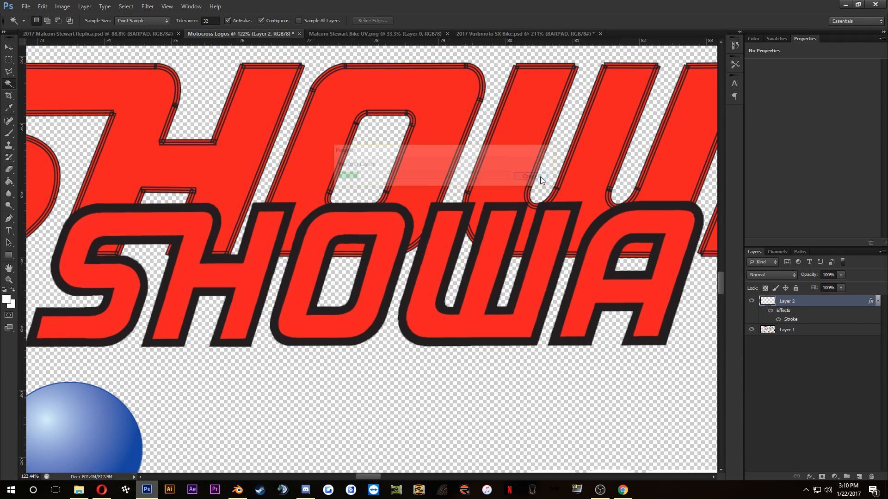
Step: Bring the SHOWA logo layer from Motocross Logos into the BARPAD group of 2017 Malcom Stewart Replica.psd
{"action": "left_click", "coordinate": [7, 48]}
{"action": "left_click_drag", "start_coordinate": [174, 223], "coordinate": [163, 181]}
{"action": "left_click_drag", "start_coordinate": [377, 268], "coordinate": [838, 454]}
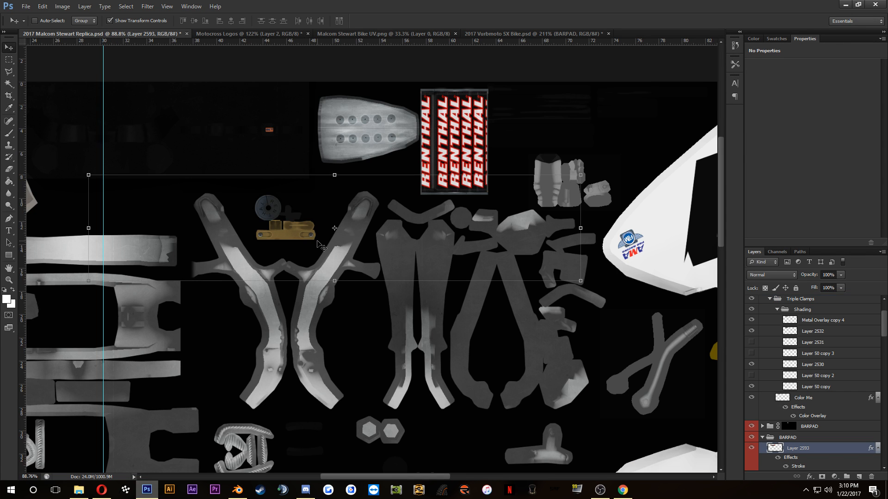
Step: Convert the SHOWA logo layer in the BARPAD group to a smart object
{"action": "right_click", "coordinate": [832, 452]}
{"action": "left_click", "coordinate": [820, 175]}
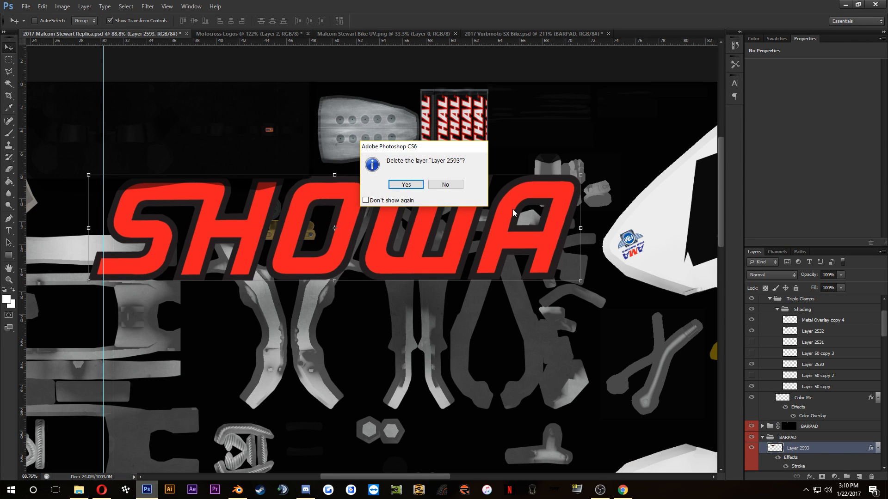
{"action": "left_click", "coordinate": [440, 185]}
{"action": "right_click", "coordinate": [822, 453]}
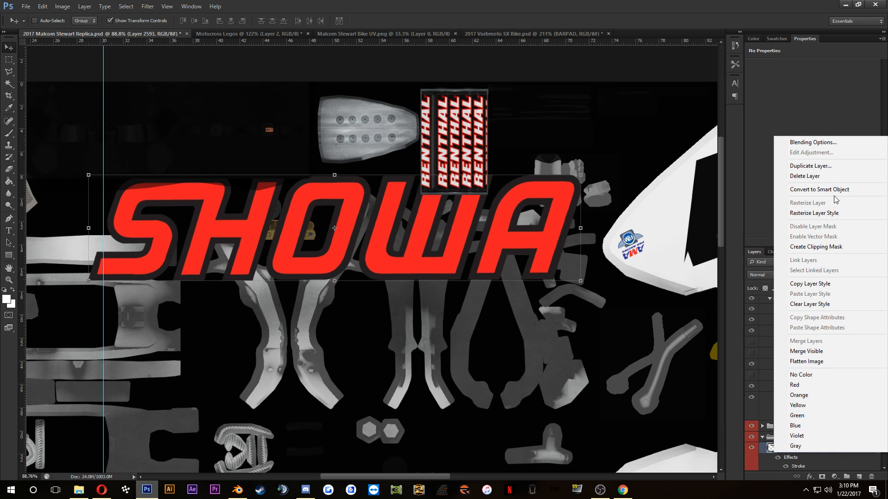
{"action": "left_click", "coordinate": [819, 189]}
Step: Reposition the whole SHOWA logo over the small grey parts beside the lower 47 shroud and rasterize its layer
{"action": "scroll", "coordinate": [388, 292], "scroll_direction": "down", "scroll_amount": 5}
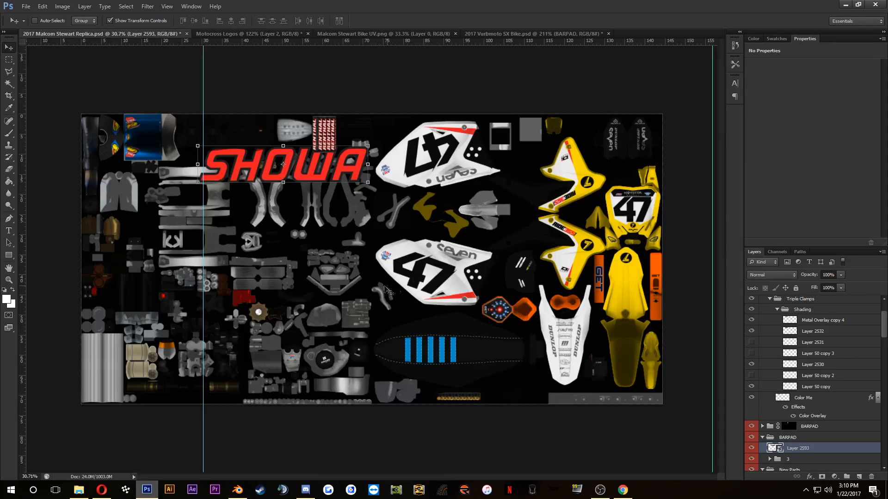
{"action": "left_click_drag", "start_coordinate": [204, 292], "coordinate": [50, 494]}
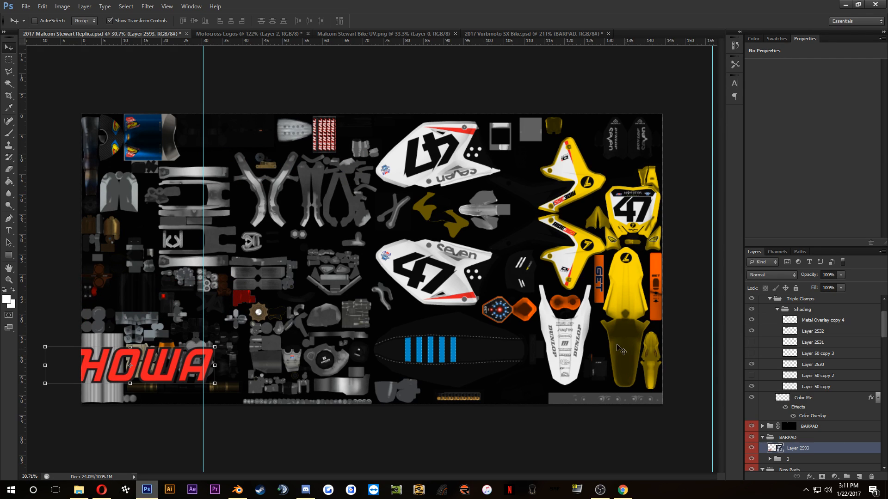
{"action": "left_click_drag", "start_coordinate": [179, 359], "coordinate": [339, 289]}
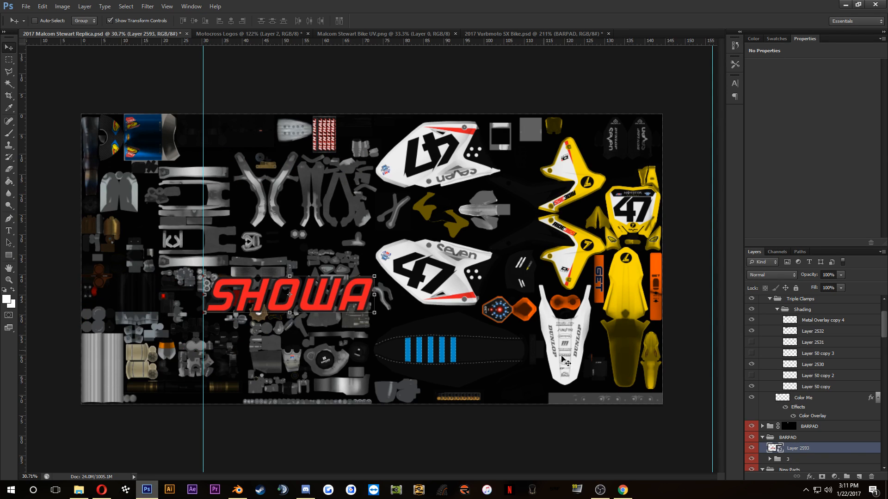
{"action": "right_click", "coordinate": [824, 447]}
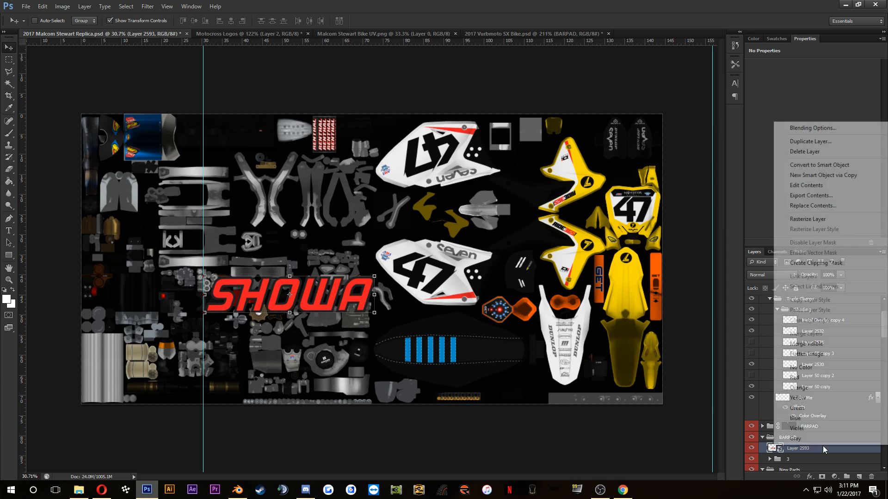
{"action": "left_click", "coordinate": [818, 220]}
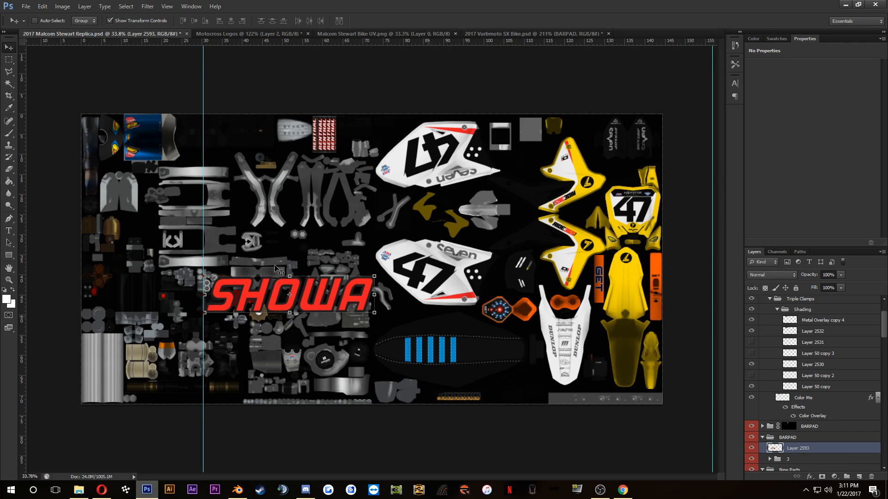
Step: Select the dark outline around all the SHOWA letters with the Magic Wand, adding each separate piece to the selection
{"action": "left_click", "coordinate": [9, 73]}
{"action": "left_click", "coordinate": [10, 83]}
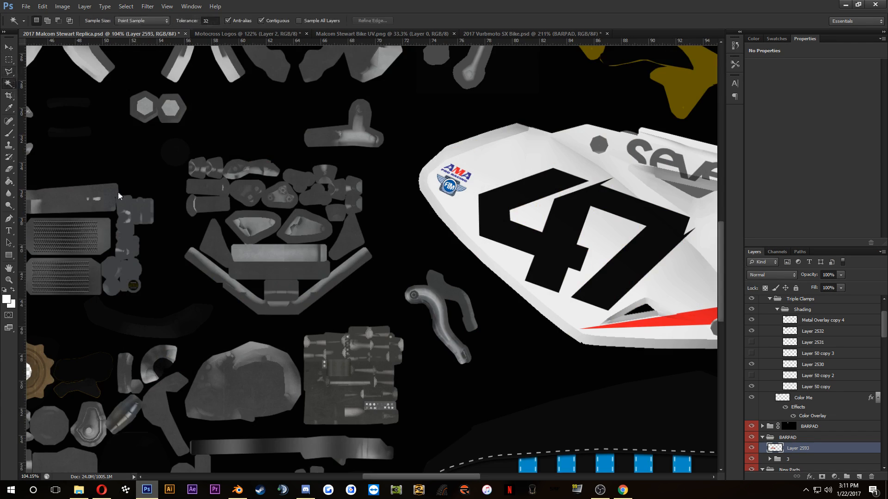
{"action": "scroll", "coordinate": [180, 259], "scroll_direction": "down", "scroll_amount": 3}
{"action": "left_click_drag", "start_coordinate": [179, 259], "coordinate": [373, 244]}
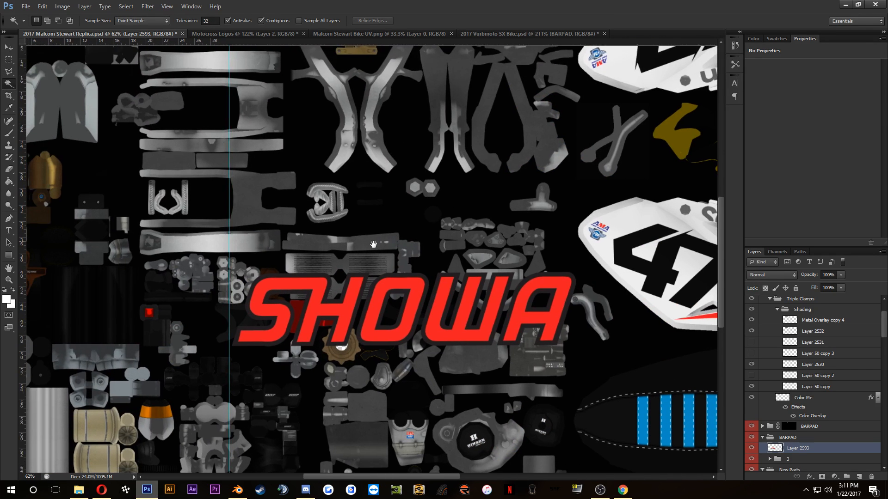
{"action": "mouse_move", "coordinate": [334, 267]}
{"action": "left_mouse_down"}
{"action": "mouse_move", "coordinate": [393, 233]}
{"action": "mouse_move", "coordinate": [329, 257]}
{"action": "left_mouse_up"}
{"action": "scroll", "coordinate": [329, 256], "scroll_direction": "up", "scroll_amount": 5}
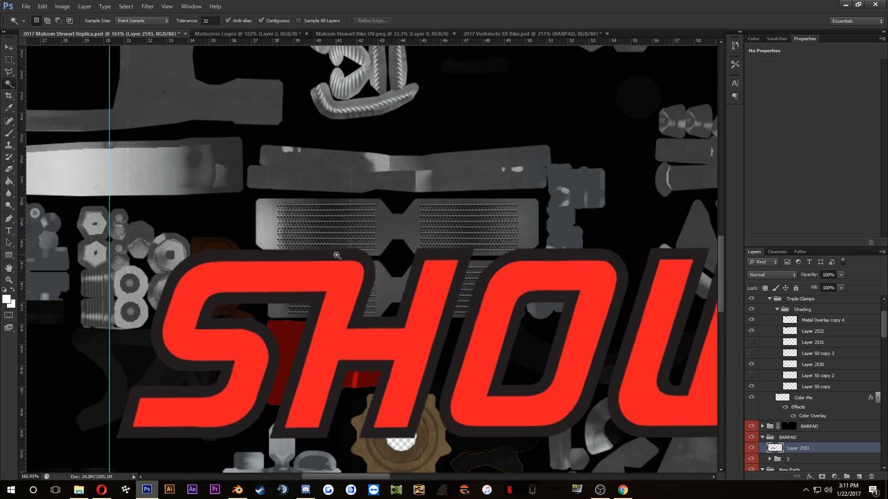
{"action": "left_click", "coordinate": [418, 388]}
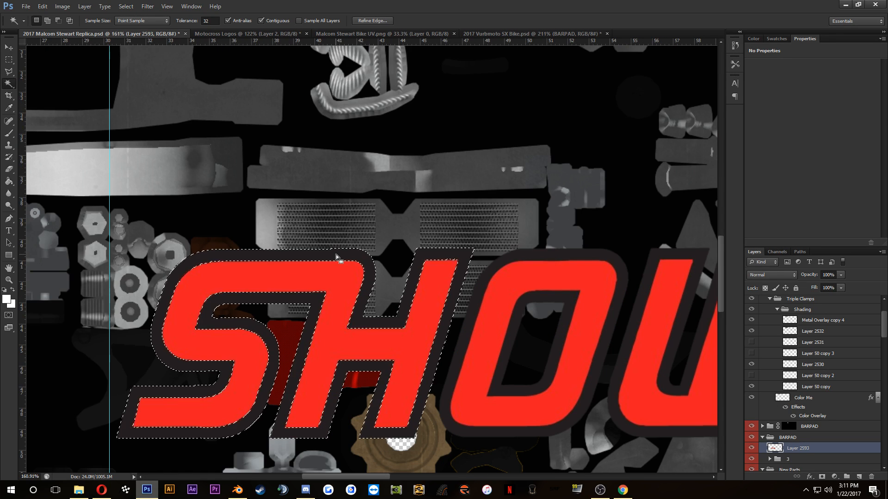
{"action": "left_click", "coordinate": [484, 287], "text": "shift"}
{"action": "left_click_drag", "start_coordinate": [485, 287], "coordinate": [366, 290]}
{"action": "left_click", "coordinate": [430, 288], "text": "shift"}
{"action": "left_click", "coordinate": [660, 261], "text": "shift"}
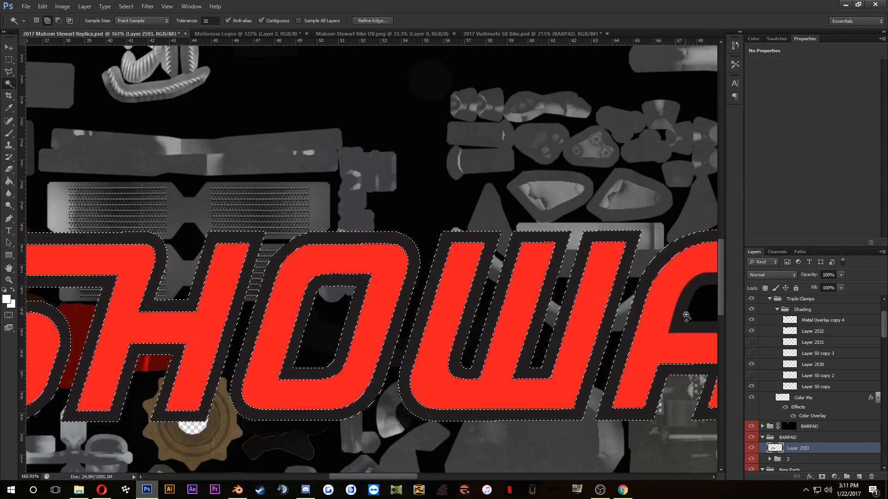
{"action": "left_click", "coordinate": [687, 317], "text": "shift"}
Step: Set the foreground colour to near-black 0a0a0a, sampled from the artwork beside the lower 47 shroud
{"action": "left_click_drag", "start_coordinate": [649, 326], "coordinate": [432, 334]}
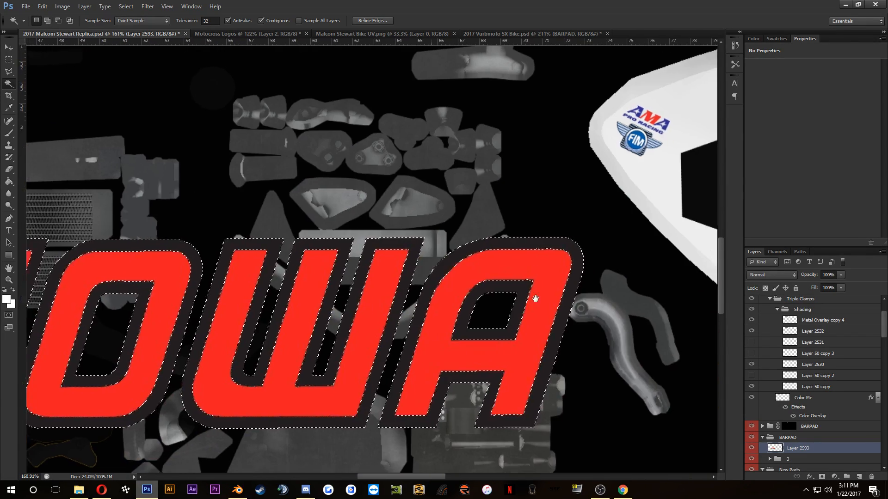
{"action": "left_click_drag", "start_coordinate": [535, 299], "coordinate": [724, 241]}
{"action": "left_click_drag", "start_coordinate": [305, 307], "coordinate": [69, 326]}
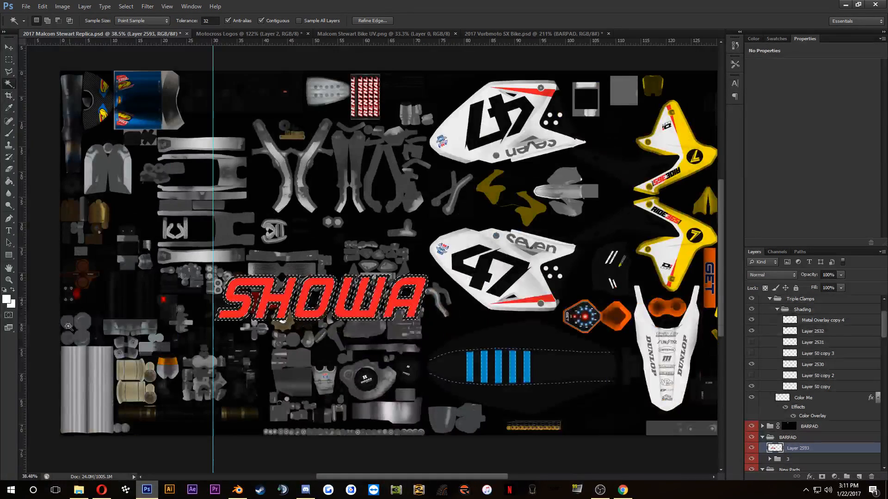
{"action": "left_click", "coordinate": [7, 299]}
{"action": "left_click", "coordinate": [560, 282]}
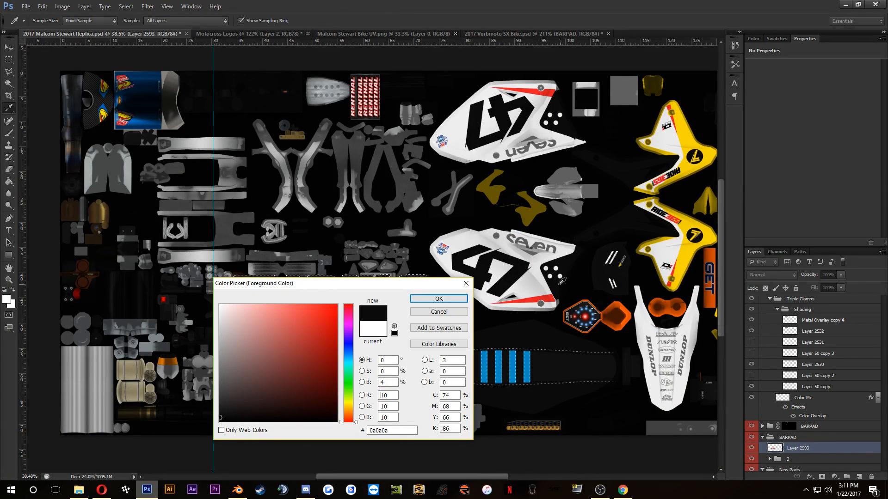
{"action": "left_click", "coordinate": [439, 299]}
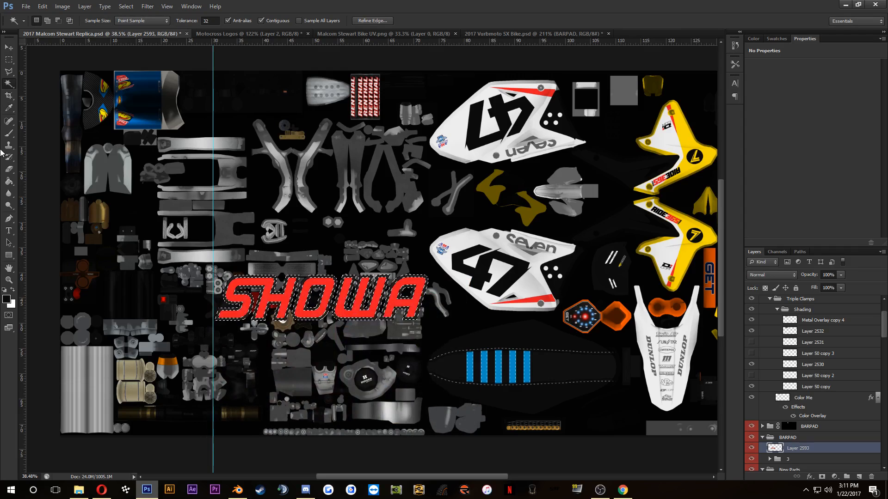
Step: Paint the selected SHOWA outline with a 5000 px hard brush, deselect it, and reduce the brush size to 23 px
{"action": "key", "text": "b"}
{"action": "right_click", "coordinate": [362, 304]}
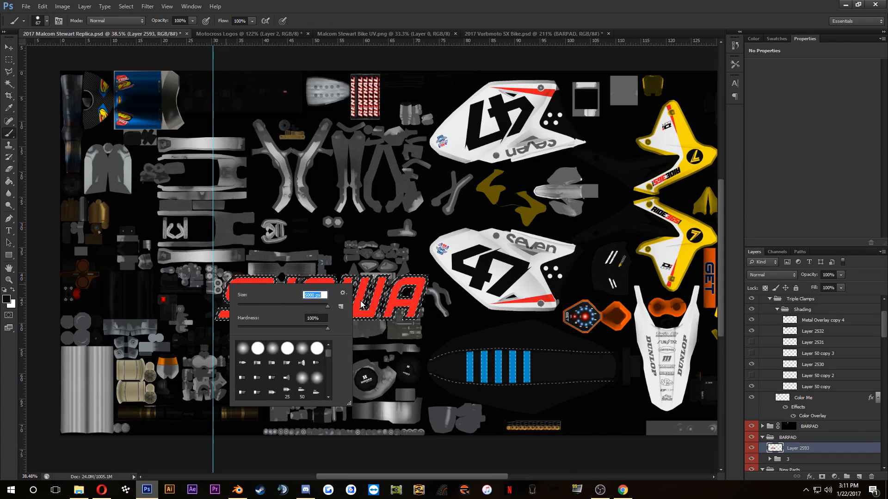
{"action": "key", "text": "Return"}
{"action": "key", "text": "ctrl+d"}
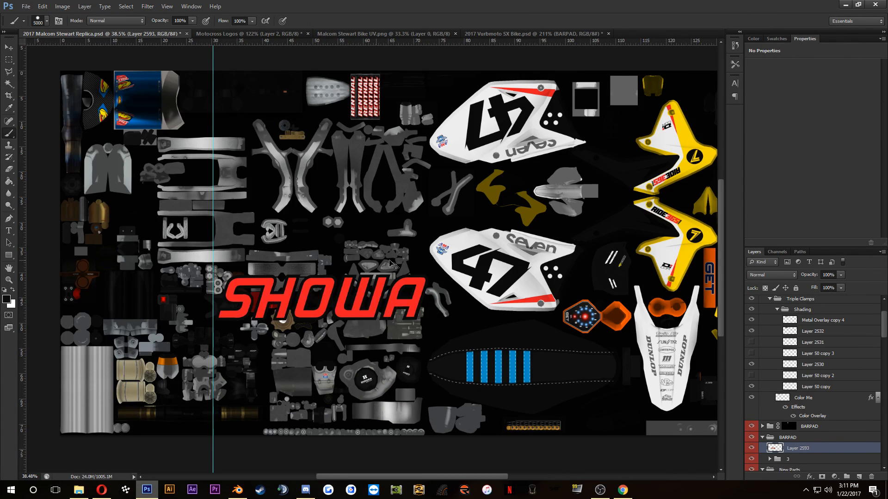
{"action": "right_click", "coordinate": [284, 275]}
{"action": "left_click", "coordinate": [305, 295]}
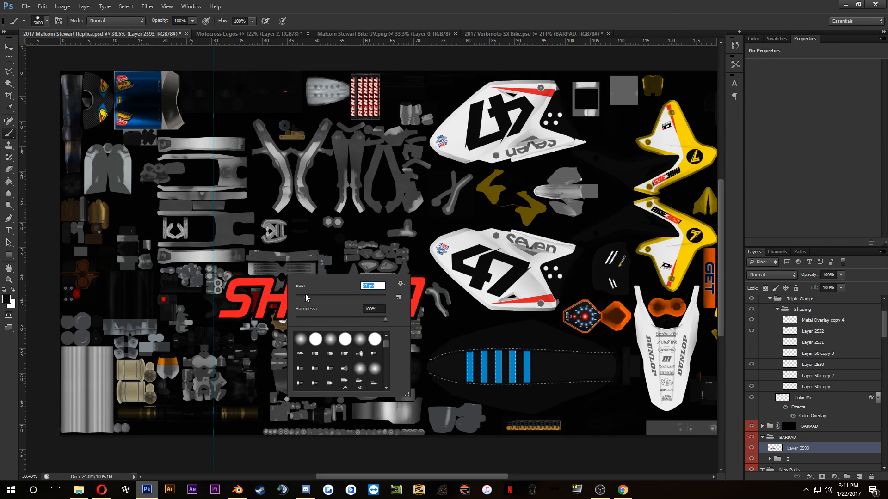
Step: Convert the recoloured SHOWA layer to a smart object and move it into the Suspension group above RaceTech
{"action": "left_click", "coordinate": [806, 450]}
{"action": "right_click", "coordinate": [806, 450]}
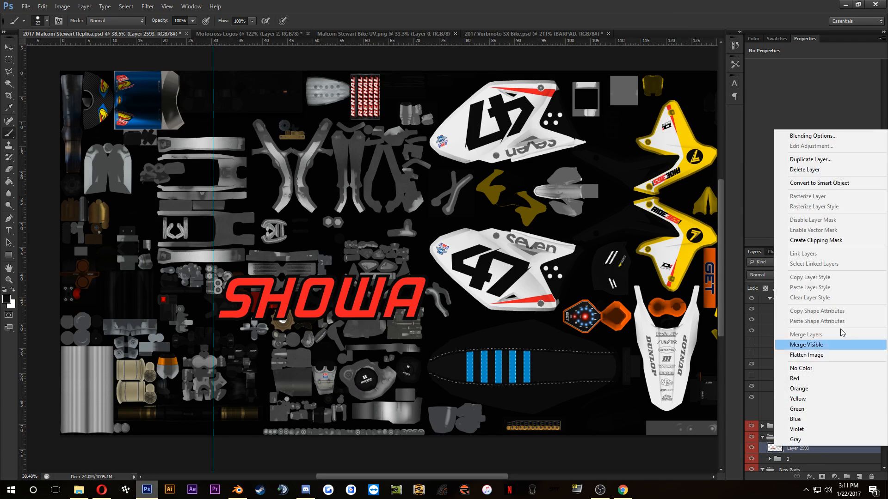
{"action": "left_click", "coordinate": [819, 183]}
{"action": "mouse_move", "coordinate": [797, 450]}
{"action": "left_mouse_down"}
{"action": "mouse_move", "coordinate": [797, 498]}
{"action": "mouse_move", "coordinate": [757, 488]}
{"action": "mouse_move", "coordinate": [795, 360]}
{"action": "mouse_move", "coordinate": [816, 374]}
{"action": "mouse_move", "coordinate": [811, 432]}
{"action": "left_mouse_up"}
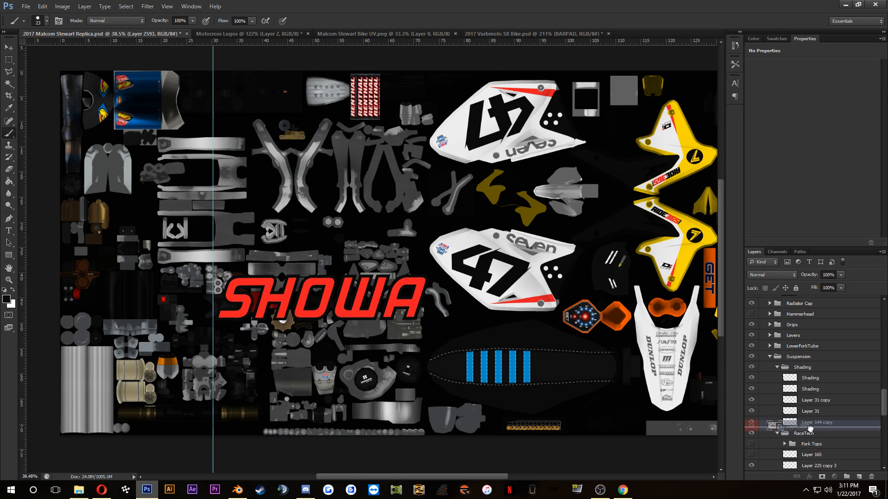
Step: Switch to the Opera browser and look through the Vital MX photos of Malcolm Stewart's RM-Z450 for its Showa fork graphics
{"action": "left_click", "coordinate": [101, 489]}
{"action": "left_click", "coordinate": [87, 6]}
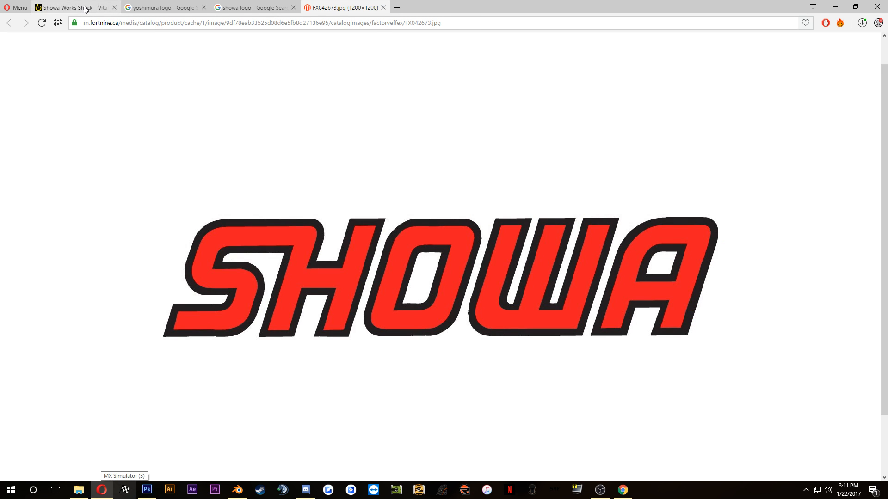
{"action": "left_click", "coordinate": [472, 319]}
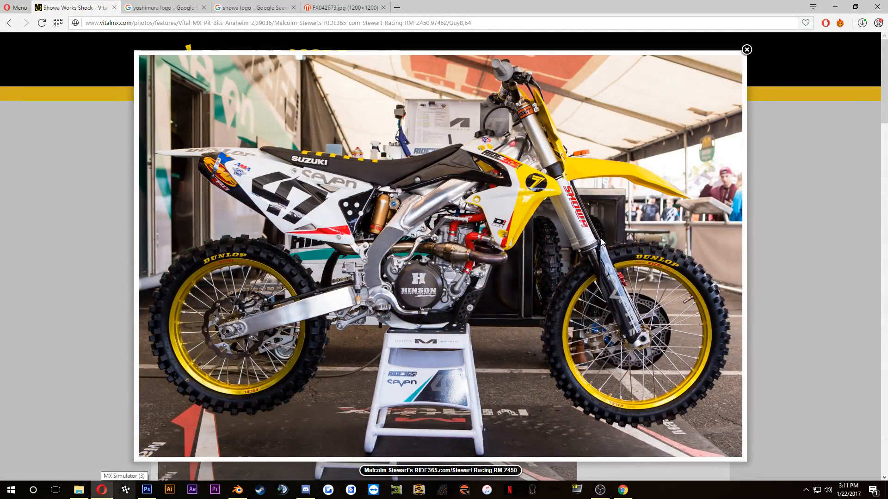
{"action": "left_click", "coordinate": [781, 190]}
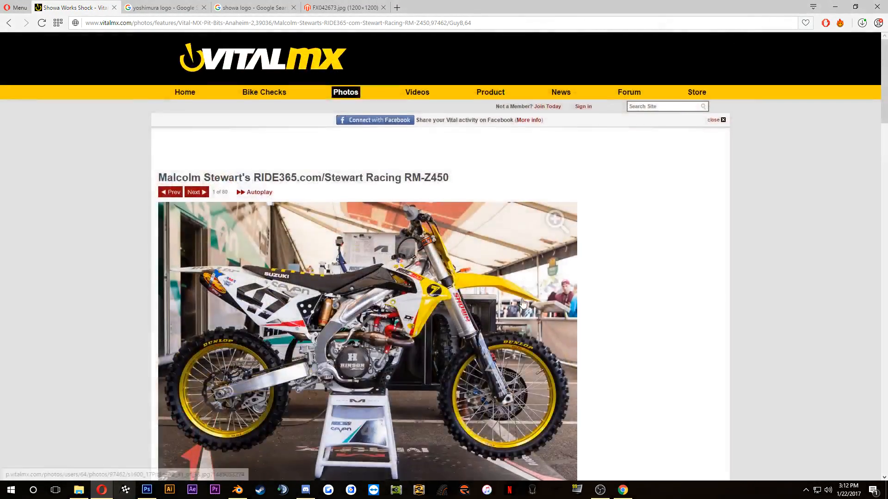
{"action": "scroll", "coordinate": [337, 361], "scroll_direction": "down", "scroll_amount": 4}
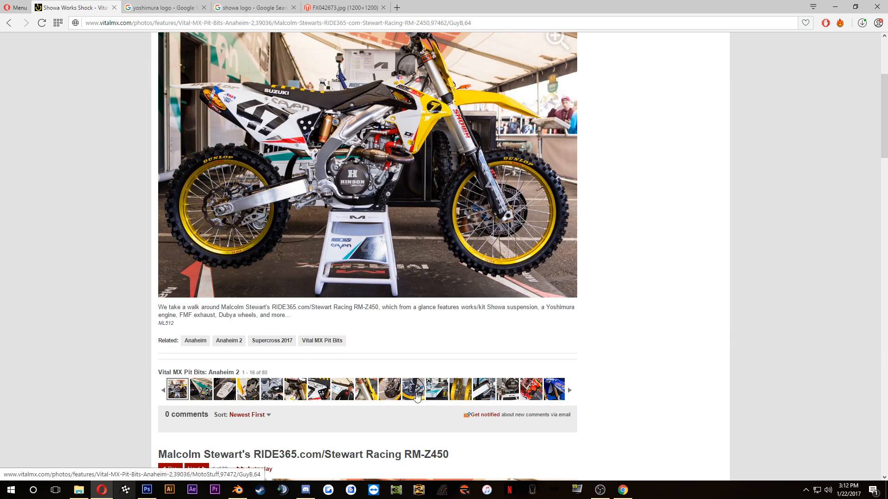
{"action": "left_click", "coordinate": [296, 396]}
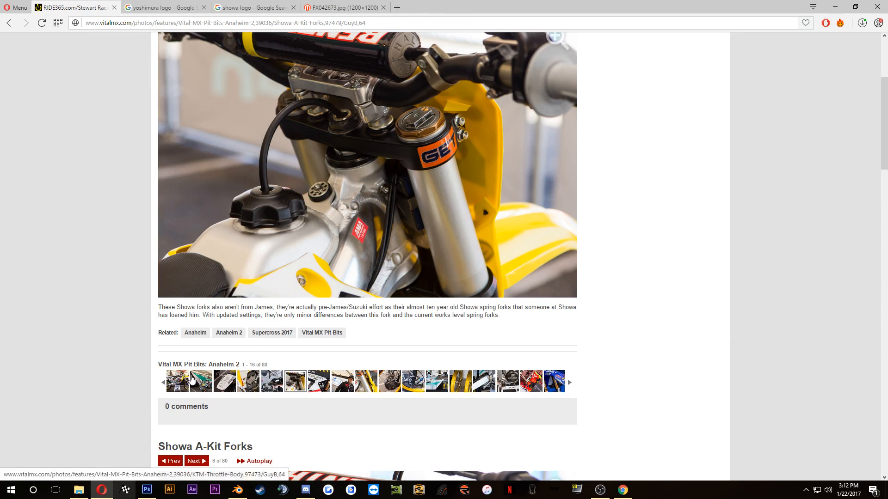
{"action": "left_click", "coordinate": [202, 384]}
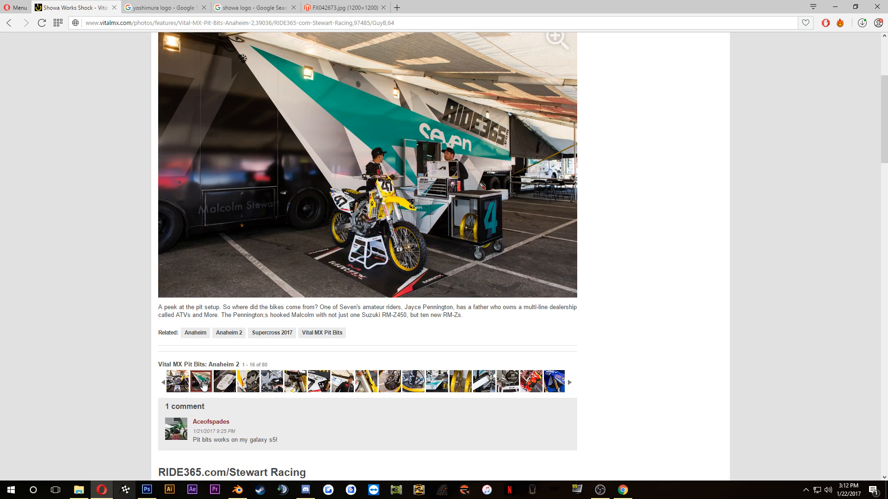
Step: Search the web for "malcom stewart instagram" in place of the Yoshimura logo results and open his Instagram profile
{"action": "left_click", "coordinate": [175, 7]}
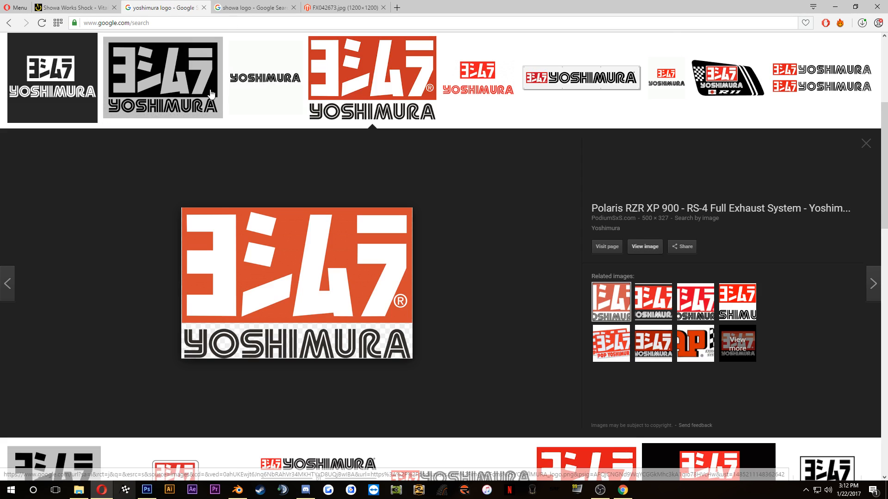
{"action": "scroll", "coordinate": [180, 139], "scroll_direction": "up", "scroll_amount": 5}
{"action": "left_click", "coordinate": [180, 23]}
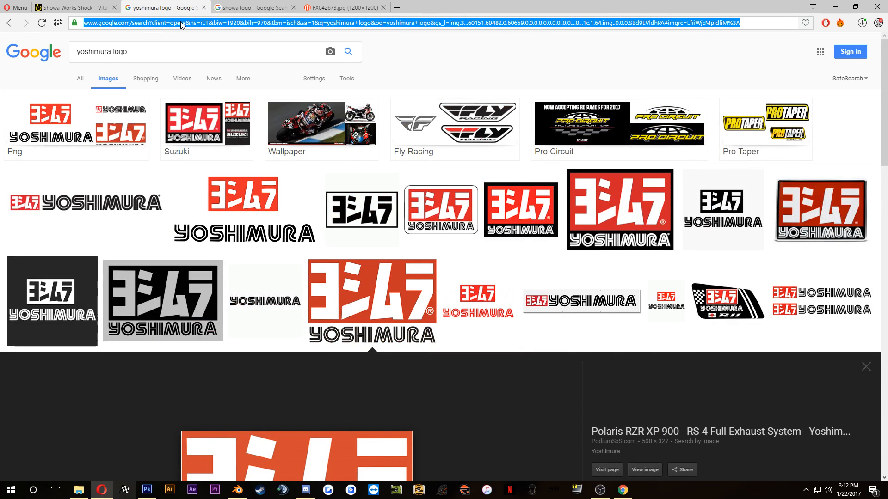
{"action": "type", "text": "ins"}
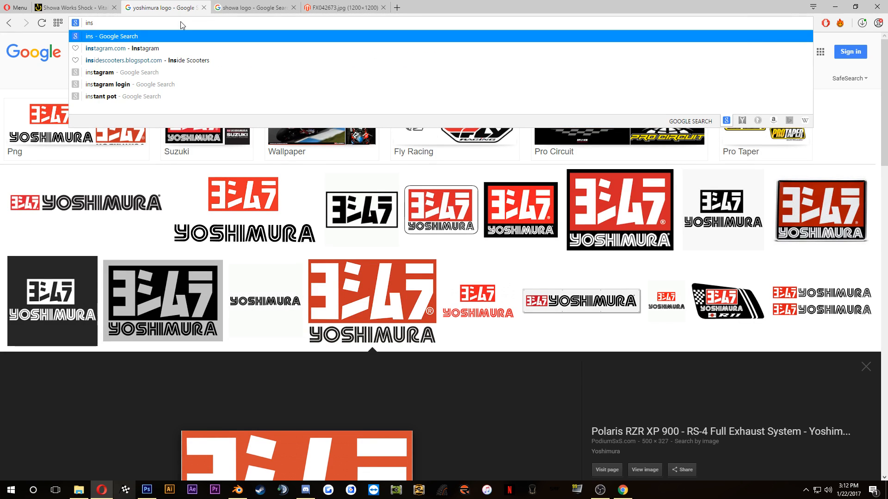
{"action": "left_click", "coordinate": [184, 49]}
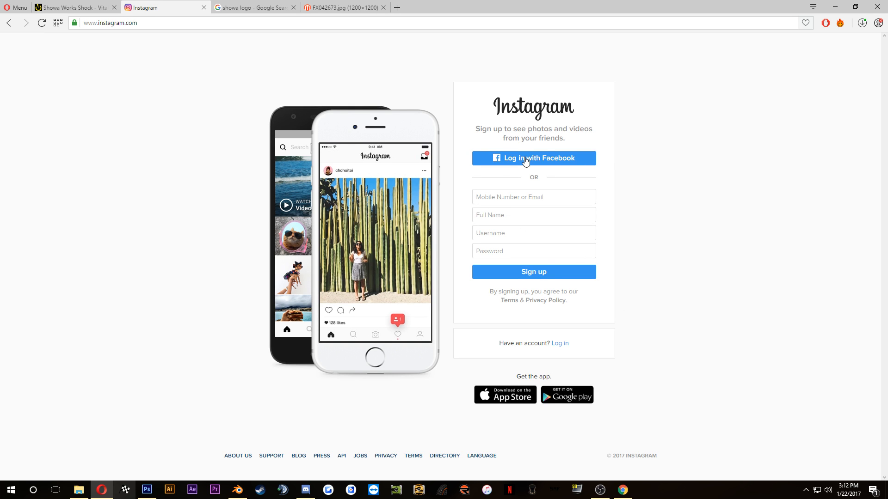
{"action": "left_click", "coordinate": [153, 25]}
{"action": "type", "text": "ma"}
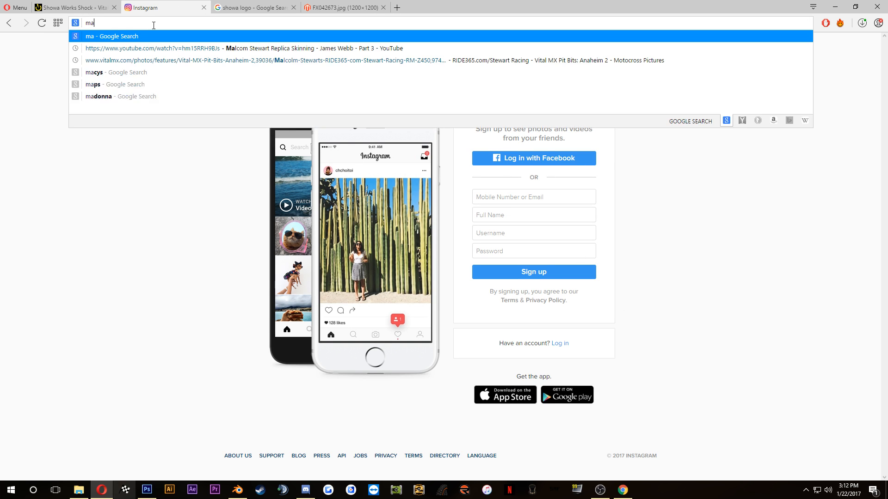
{"action": "type", "text": "lcom stew"}
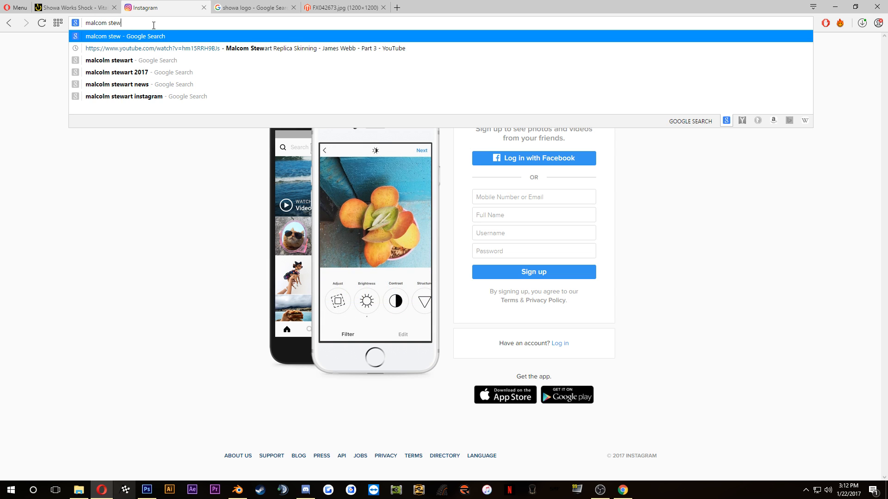
{"action": "type", "text": "art instagram"}
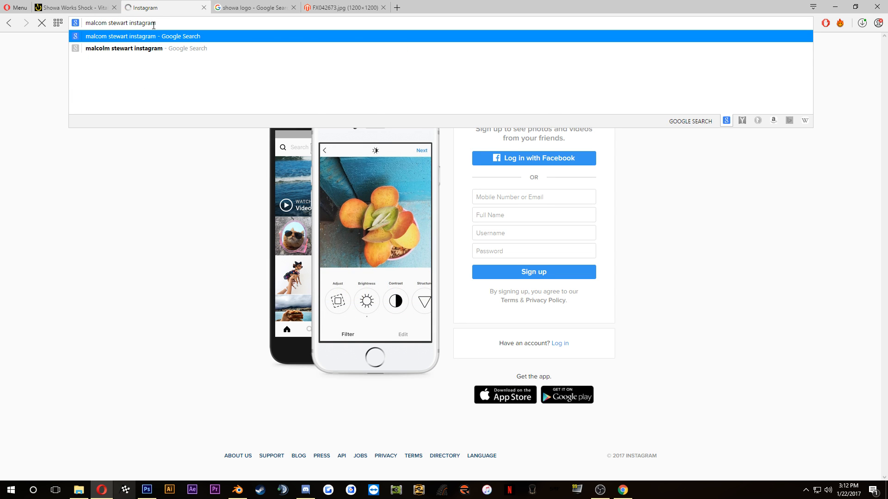
{"action": "key", "text": "Return"}
{"action": "left_click", "coordinate": [162, 151]}
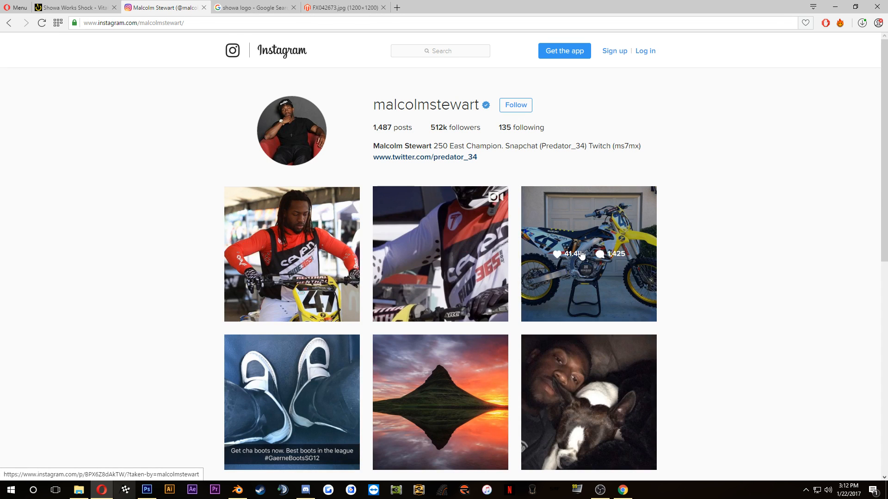
Step: Open the Instagram photo of the bike in front of the garage door and examine the fork's Showa logo enlarged
{"action": "left_click", "coordinate": [584, 255]}
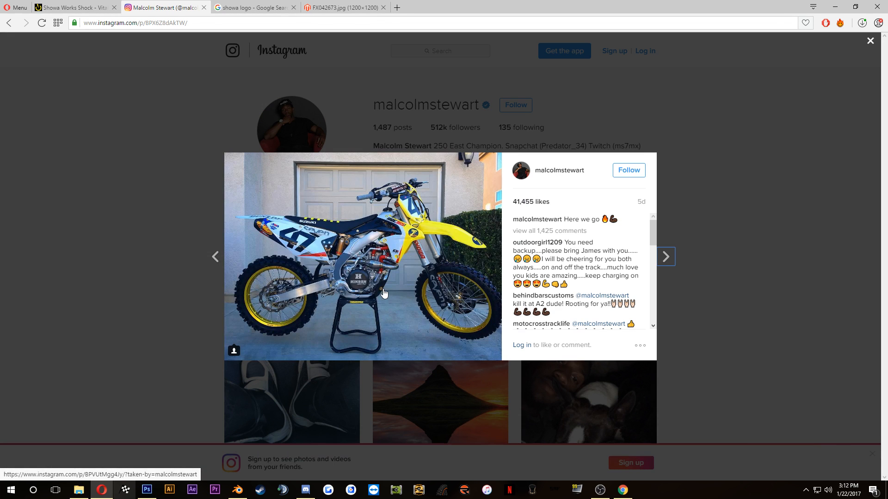
{"action": "left_click", "coordinate": [397, 252]}
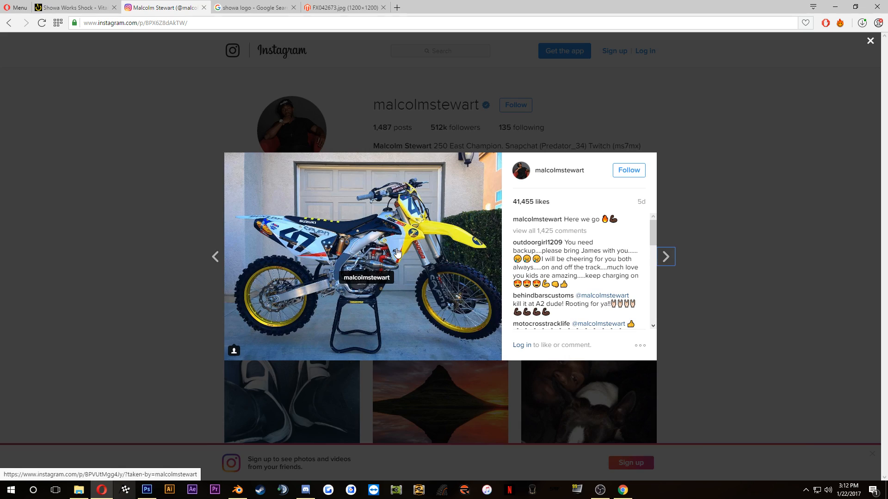
{"action": "scroll", "coordinate": [397, 252], "scroll_direction": "up", "scroll_amount": 4, "text": "ctrl"}
{"action": "scroll", "coordinate": [397, 252], "scroll_direction": "up", "scroll_amount": 4, "text": "ctrl"}
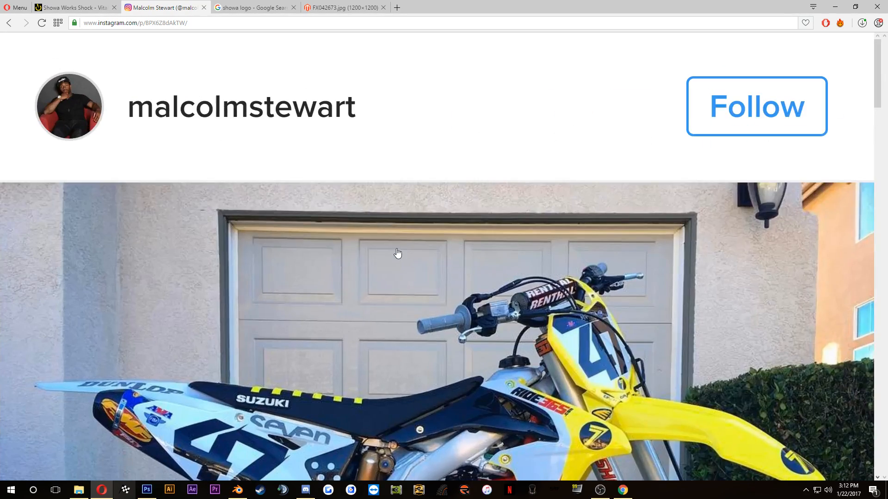
{"action": "left_click", "coordinate": [463, 254]}
{"action": "scroll", "coordinate": [463, 254], "scroll_direction": "down", "scroll_amount": 5}
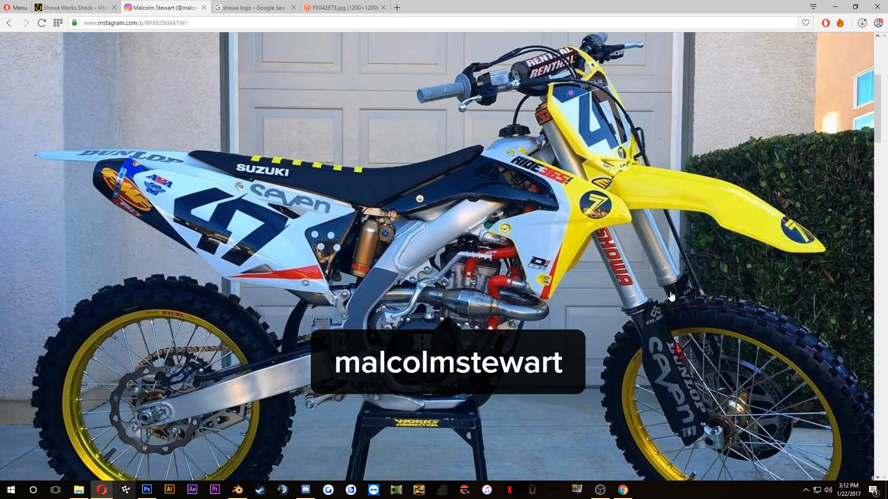
{"action": "scroll", "coordinate": [672, 296], "scroll_direction": "down", "scroll_amount": 6, "text": "ctrl"}
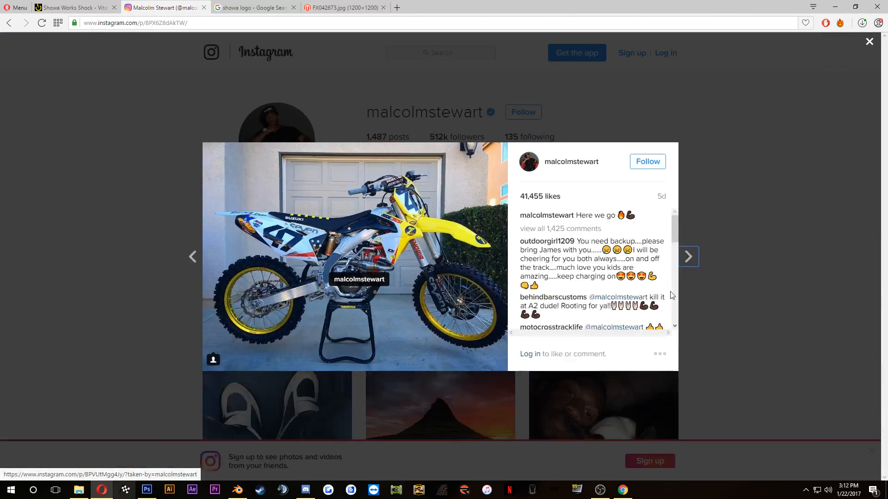
{"action": "scroll", "coordinate": [671, 295], "scroll_direction": "down", "scroll_amount": 2, "text": "ctrl"}
{"action": "scroll", "coordinate": [671, 293], "scroll_direction": "up", "scroll_amount": 1, "text": "ctrl"}
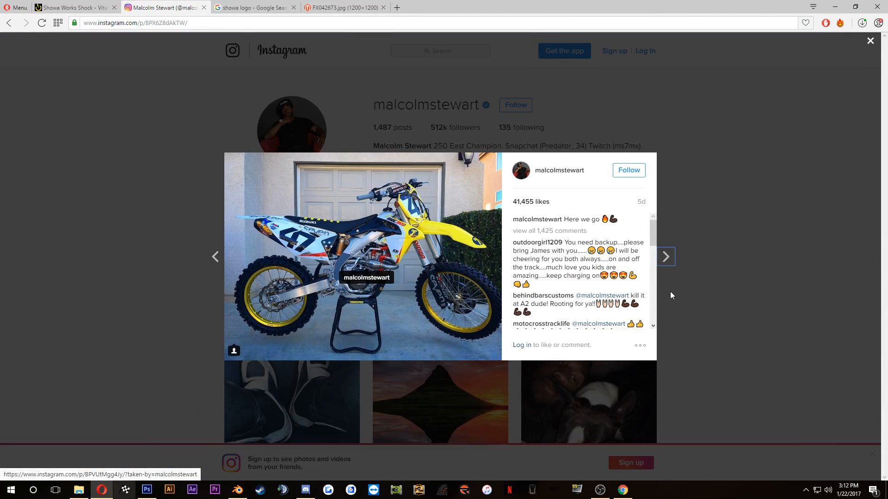
Step: Return to Photoshop, move the SHOWA logo down beside the silver fork tube texture, and scale it to about 33%
{"action": "left_click", "coordinate": [144, 491]}
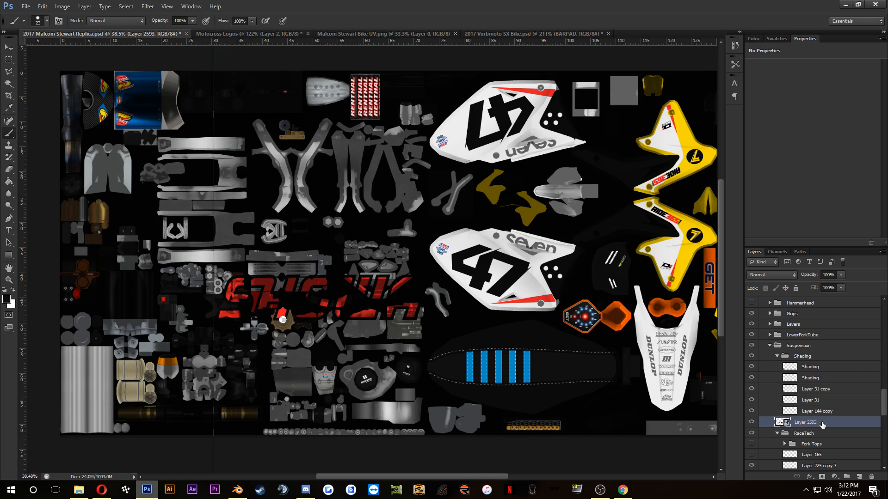
{"action": "left_click", "coordinate": [8, 48]}
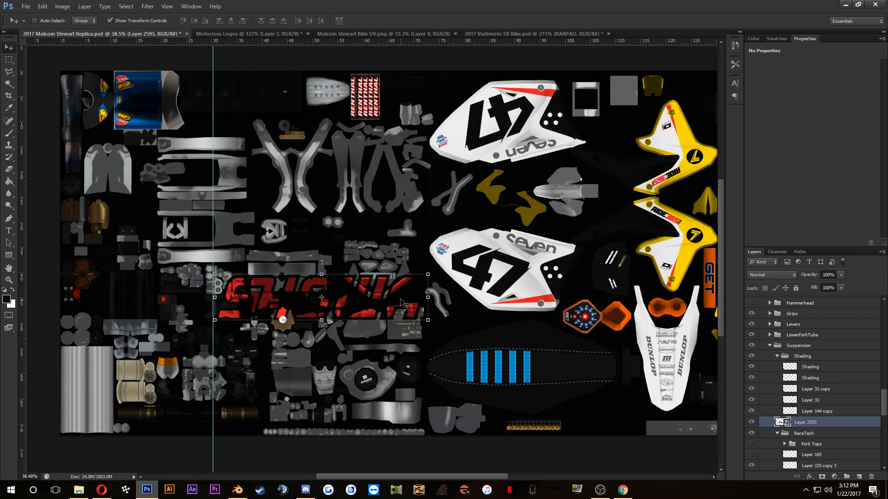
{"action": "left_click_drag", "start_coordinate": [381, 304], "coordinate": [226, 393]}
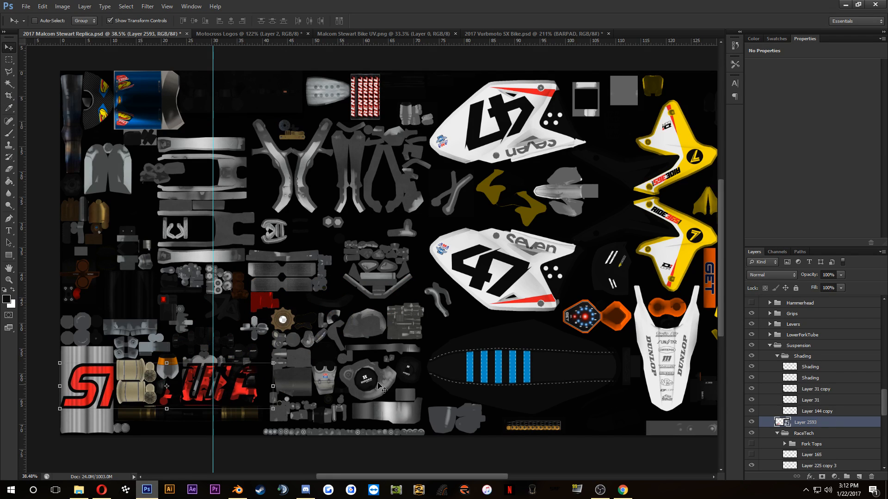
{"action": "scroll", "coordinate": [766, 448], "scroll_direction": "down", "scroll_amount": 3}
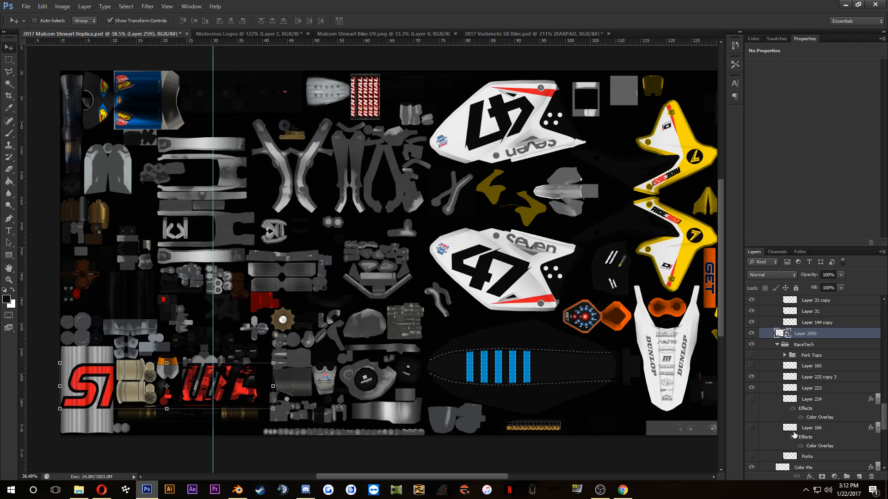
{"action": "left_click", "coordinate": [273, 408]}
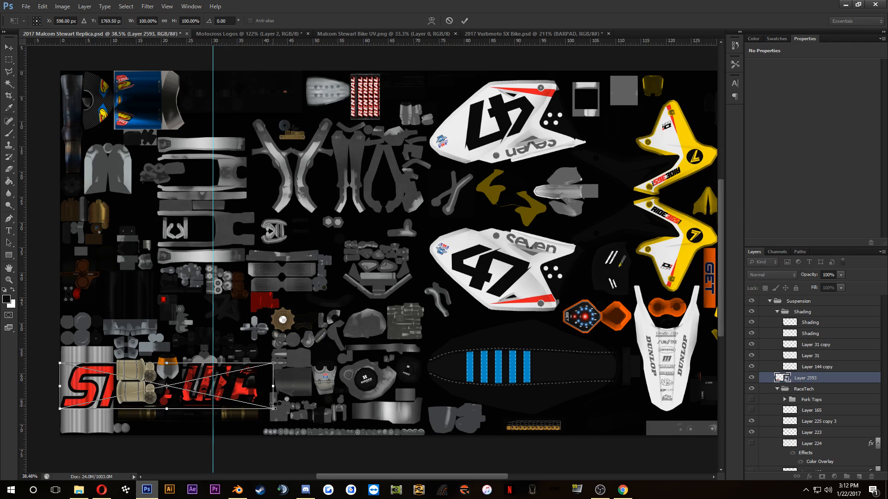
{"action": "left_click_drag", "start_coordinate": [273, 407], "coordinate": [202, 380]}
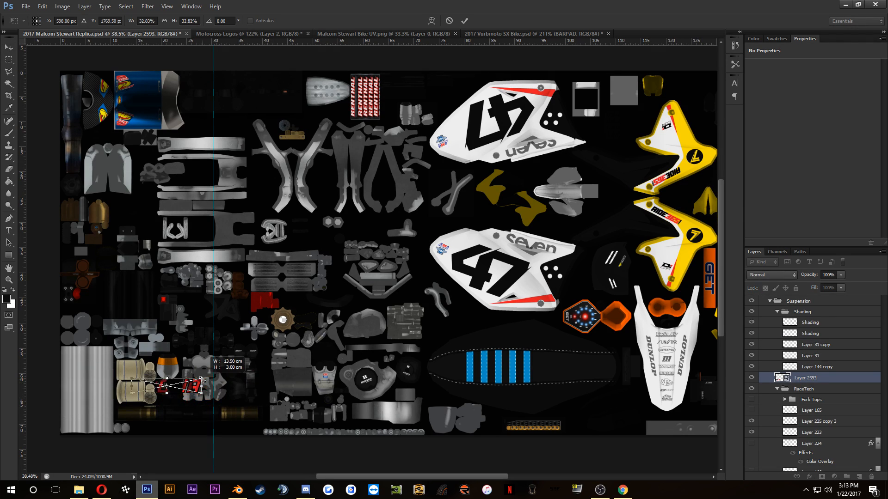
Step: Place the reduced SHOWA logo over the silver fork tube texture and apply the transformation
{"action": "scroll", "coordinate": [110, 381], "scroll_direction": "up", "scroll_amount": 6}
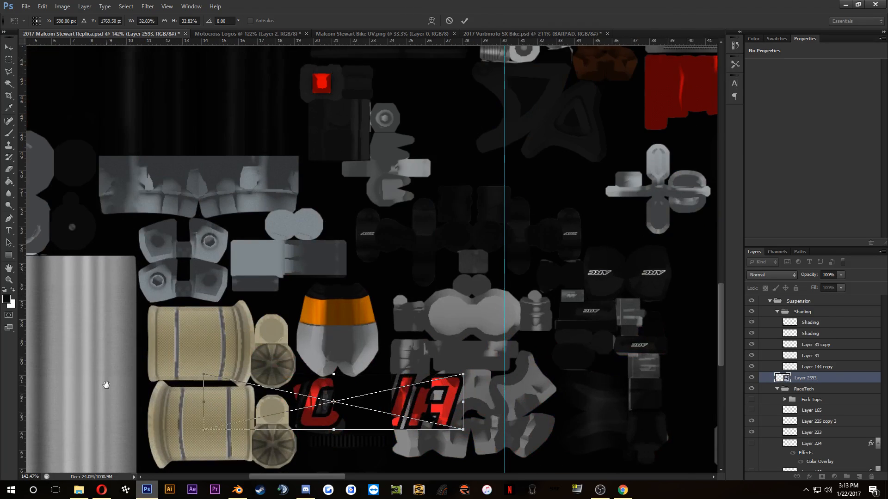
{"action": "left_click_drag", "start_coordinate": [113, 378], "coordinate": [232, 306]}
{"action": "left_click_drag", "start_coordinate": [400, 311], "coordinate": [192, 327]}
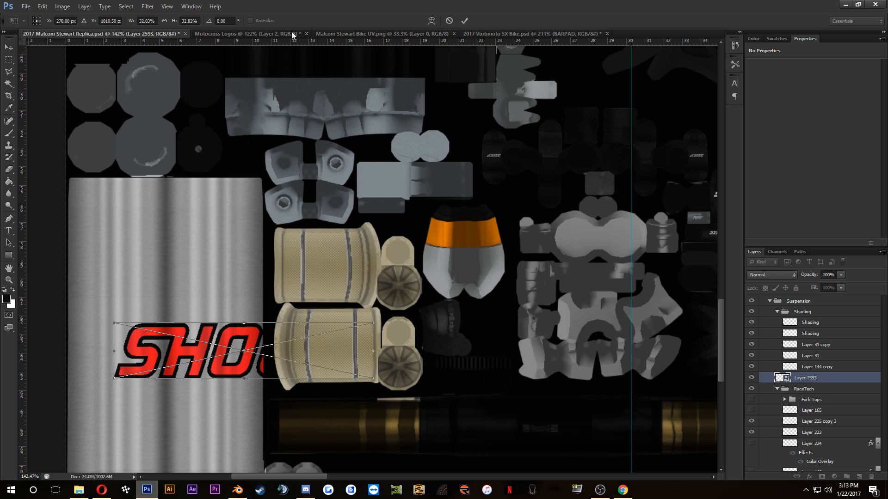
{"action": "left_click", "coordinate": [466, 21]}
Step: Show the Forks shading layer in the NEW STUFF group and shift the SHOWA logo about 1.8 cm left and 2.4 cm down
{"action": "scroll", "coordinate": [775, 392], "scroll_direction": "up", "scroll_amount": 10}
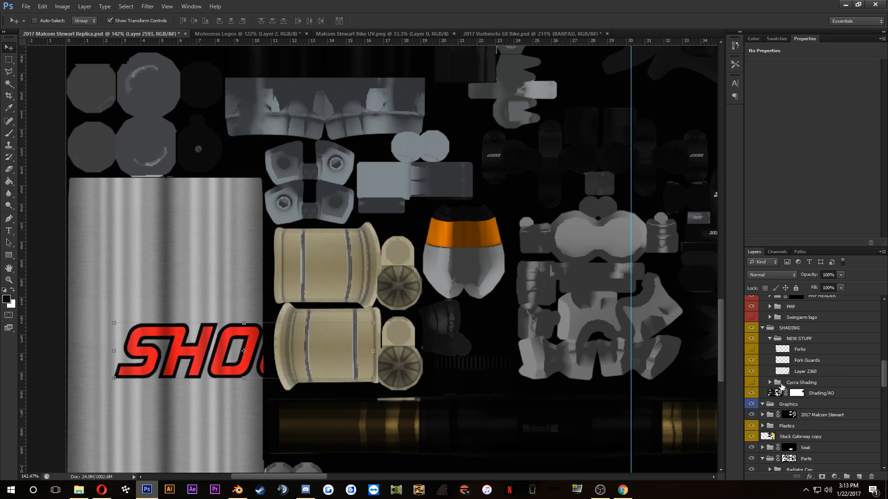
{"action": "left_click", "coordinate": [751, 414]}
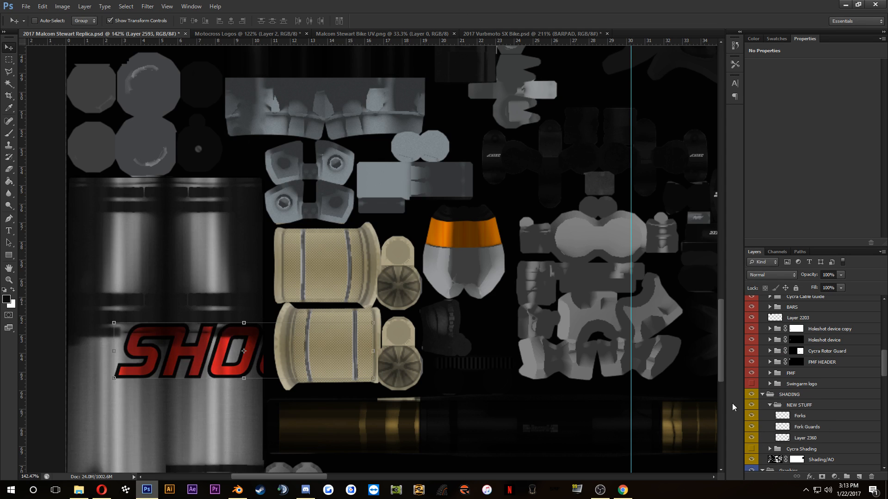
{"action": "scroll", "coordinate": [363, 260], "scroll_direction": "down", "scroll_amount": 2}
{"action": "left_click_drag", "start_coordinate": [298, 337], "coordinate": [274, 370]}
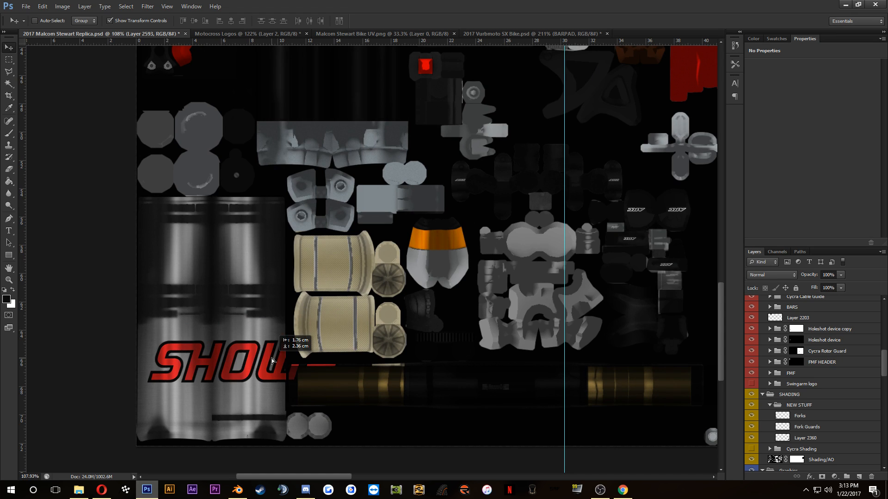
{"action": "left_click_drag", "start_coordinate": [396, 327], "coordinate": [330, 245]}
{"action": "left_click", "coordinate": [449, 20]}
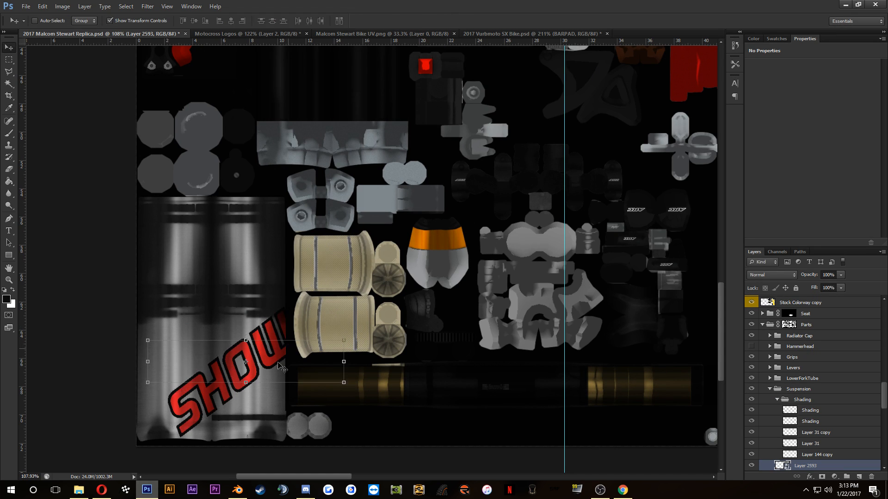
Step: In File Explorer, go to MX SIM's !2017 Vurbmoto folder and open SX > BIKES > !Suzuki > PNGS
{"action": "left_click", "coordinate": [78, 491]}
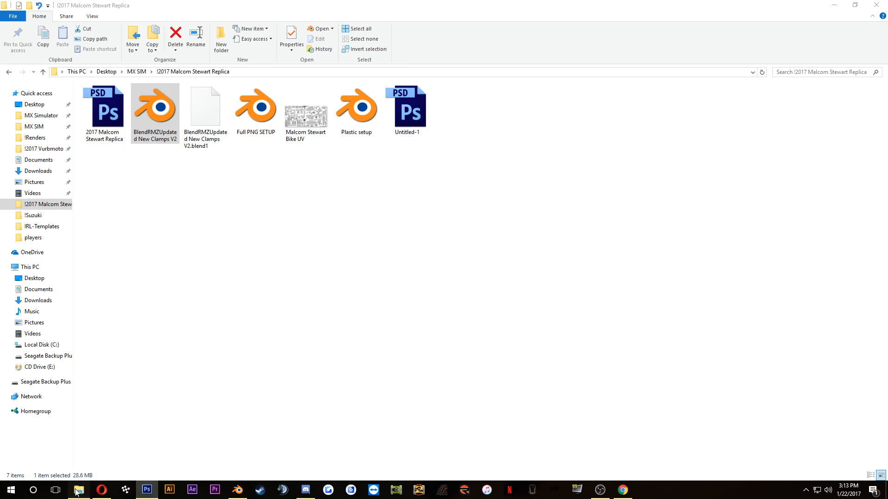
{"action": "left_click", "coordinate": [35, 126]}
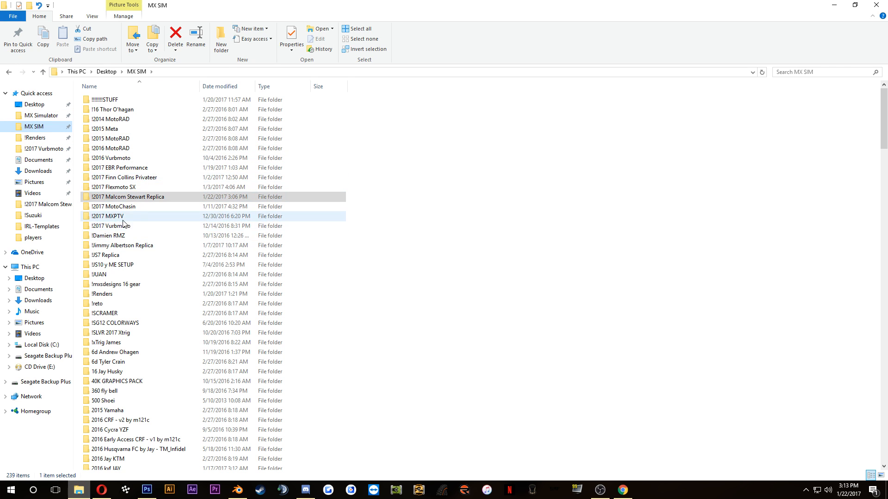
{"action": "double_click", "coordinate": [125, 226]}
{"action": "double_click", "coordinate": [97, 100]}
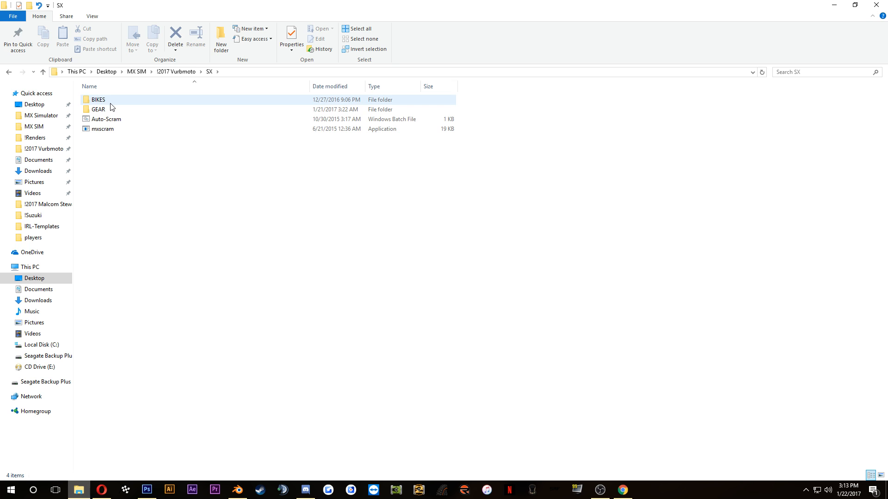
{"action": "double_click", "coordinate": [111, 104]}
{"action": "double_click", "coordinate": [113, 103]}
{"action": "left_click", "coordinate": [207, 111]}
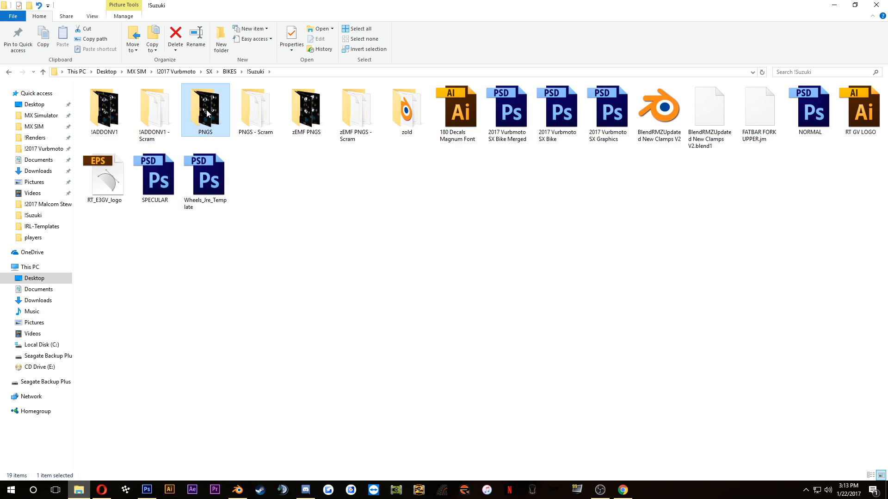
{"action": "double_click", "coordinate": [206, 111]}
Step: Open the first 250sxfv2016 Vurbmoto SX rider skin and examine the logo placement on its fork tubes, then close it
{"action": "left_click", "coordinate": [429, 115]}
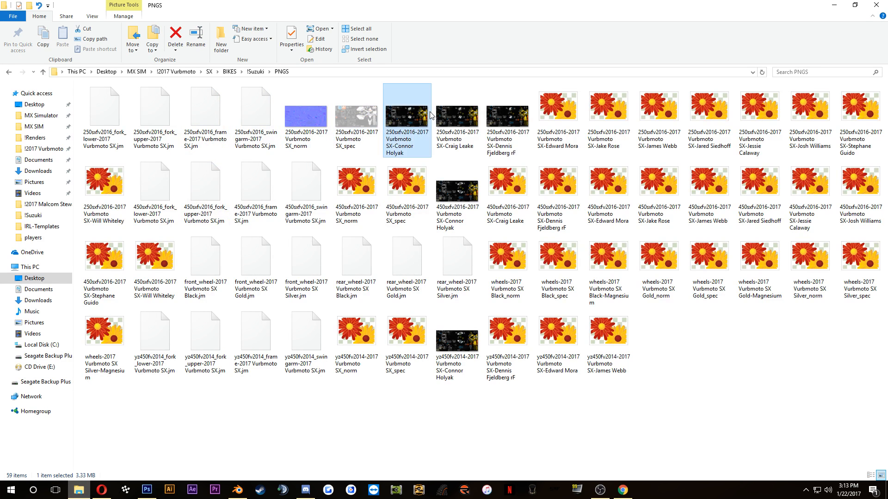
{"action": "double_click", "coordinate": [430, 115]}
{"action": "scroll", "coordinate": [55, 415], "scroll_direction": "up", "scroll_amount": 2}
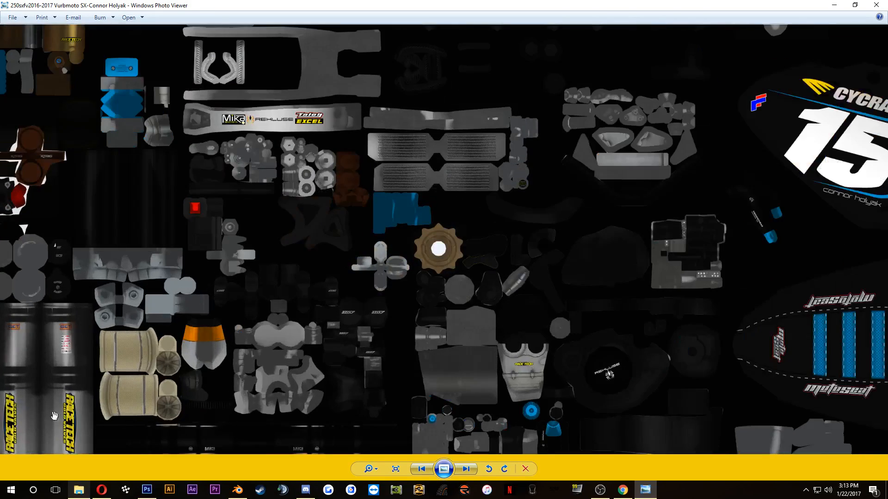
{"action": "left_click", "coordinate": [875, 5]}
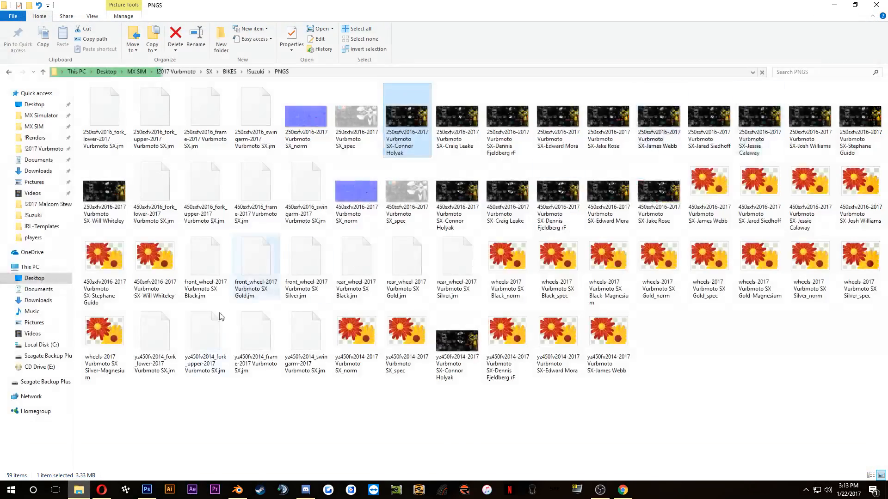
Step: Switch back to Photoshop and rotate the SHOWA logo to 90 degrees so it runs along the fork tube, then apply it
{"action": "left_click", "coordinate": [147, 490]}
{"action": "left_click_drag", "start_coordinate": [151, 337], "coordinate": [185, 283]}
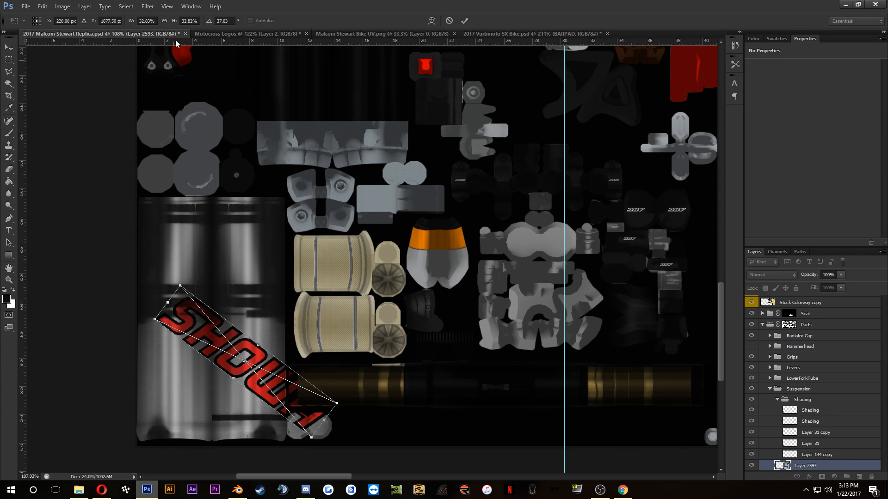
{"action": "left_click", "coordinate": [231, 20]}
{"action": "type", "text": "90"}
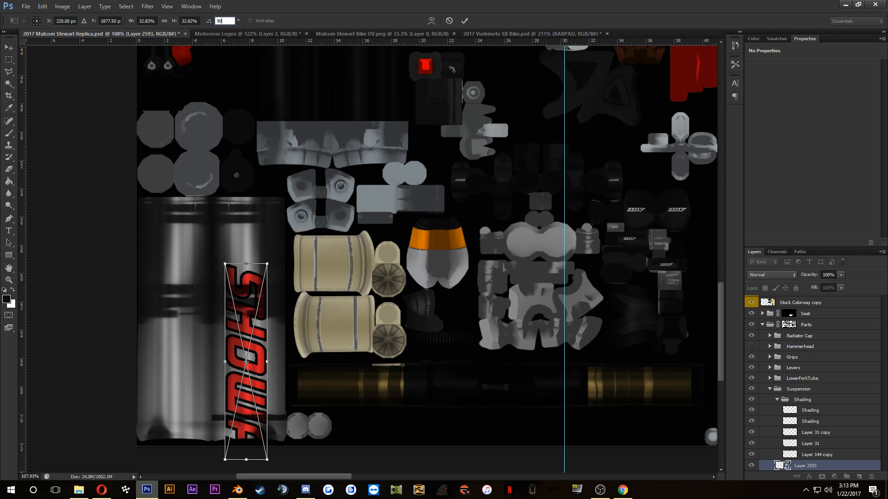
{"action": "left_click", "coordinate": [464, 21]}
Step: Scale the upright SHOWA logo down to about 14% so it fits within the second silver fork tube, and apply the transformation
{"action": "left_click_drag", "start_coordinate": [226, 264], "coordinate": [246, 330]}
{"action": "scroll", "coordinate": [245, 340], "scroll_direction": "up", "scroll_amount": 3}
{"action": "scroll", "coordinate": [287, 275], "scroll_direction": "up", "scroll_amount": 2}
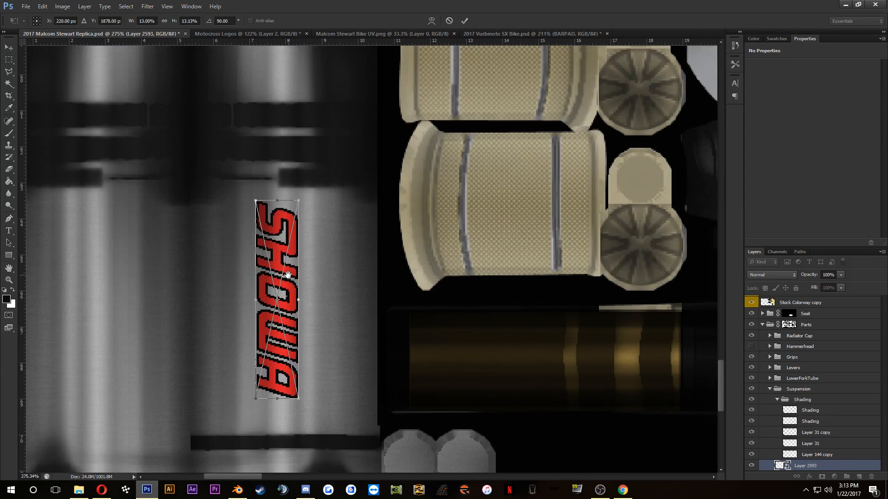
{"action": "left_click_drag", "start_coordinate": [299, 399], "coordinate": [304, 416]}
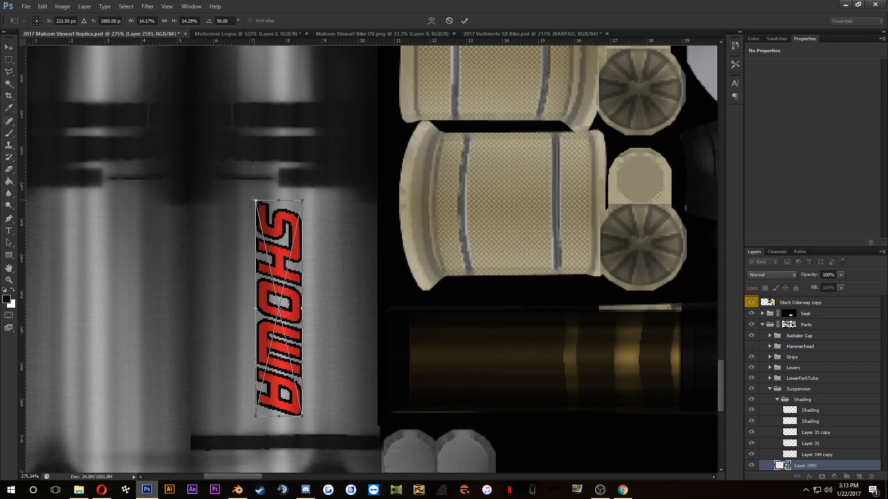
{"action": "left_click_drag", "start_coordinate": [253, 200], "coordinate": [254, 202]}
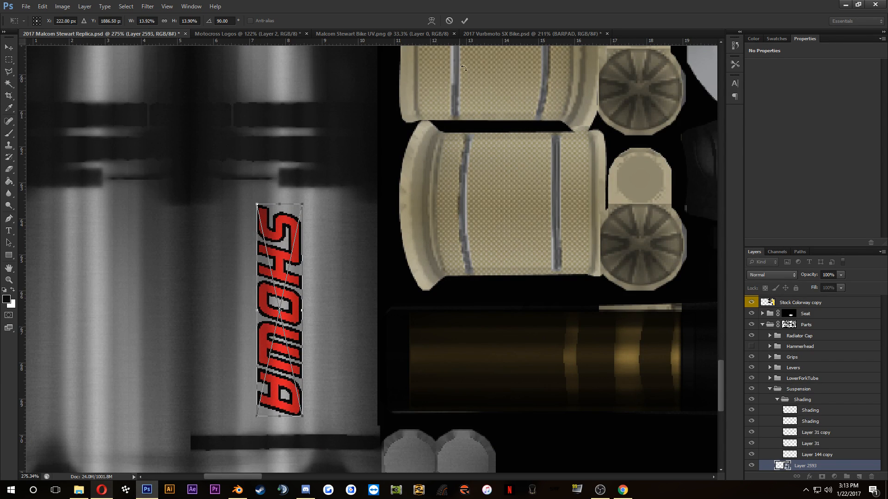
{"action": "left_click", "coordinate": [464, 20]}
Step: Compare the fork logo placement with the Instagram bike photo and the Vital MX pit photo in the browser
{"action": "left_click", "coordinate": [104, 492]}
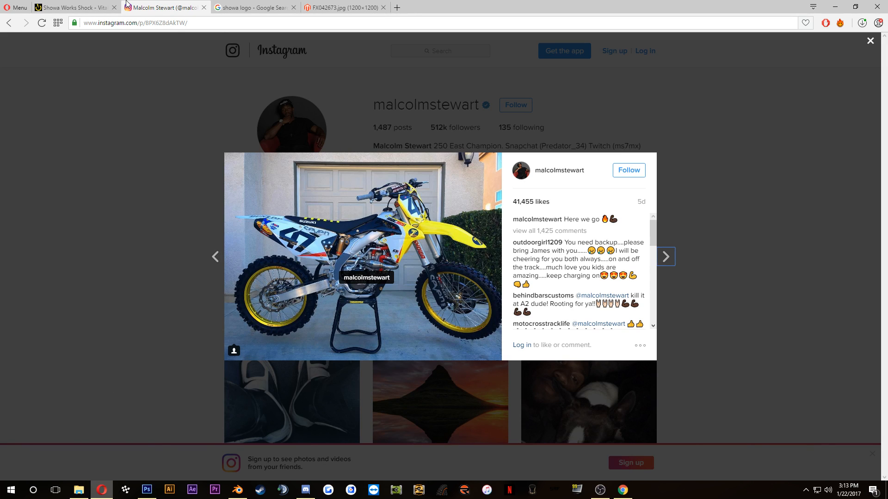
{"action": "left_click", "coordinate": [85, 4]}
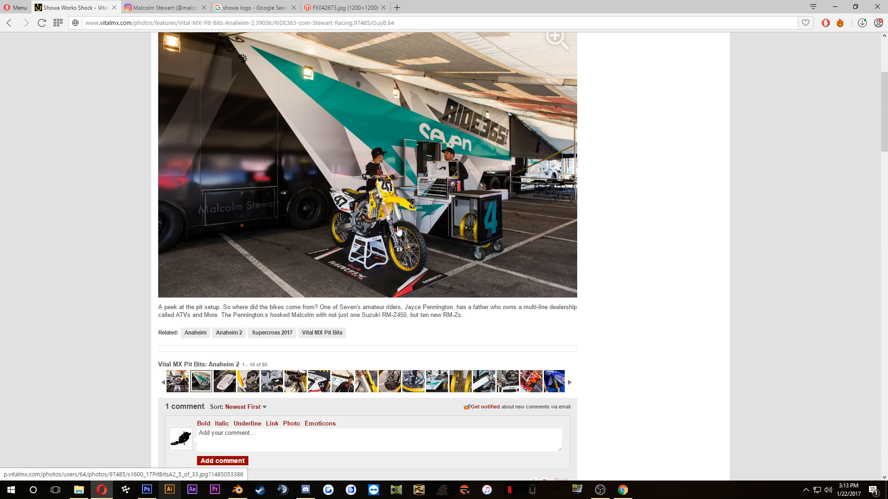
{"action": "left_click", "coordinate": [147, 490]}
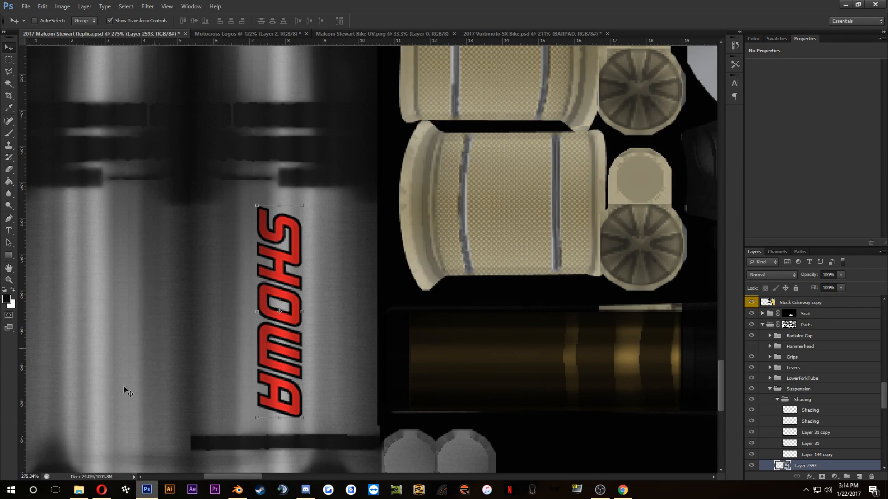
{"action": "left_click", "coordinate": [101, 490]}
{"action": "left_click", "coordinate": [100, 491]}
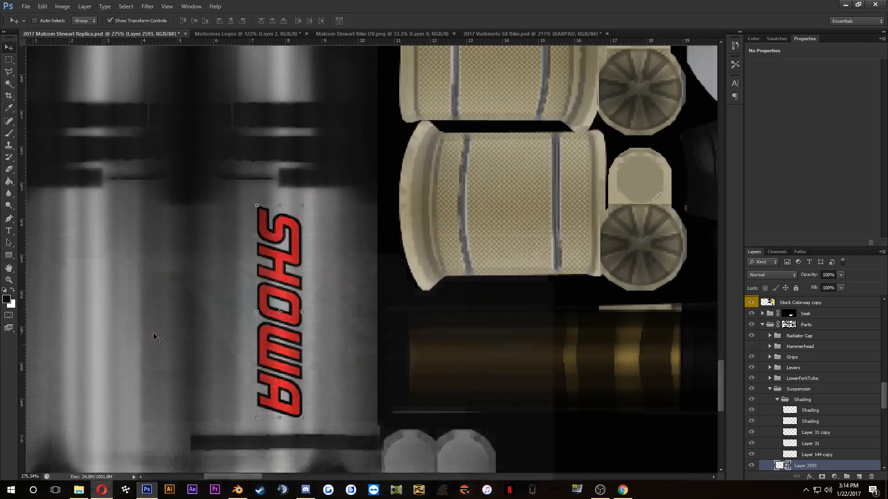
Step: Save the replica document and reload 2017 Malcom Stewart Replica.psd into the METAL.003 image texture node in Blender
{"action": "scroll", "coordinate": [157, 325], "scroll_direction": "down", "scroll_amount": 4}
{"action": "scroll", "coordinate": [169, 379], "scroll_direction": "up", "scroll_amount": 1}
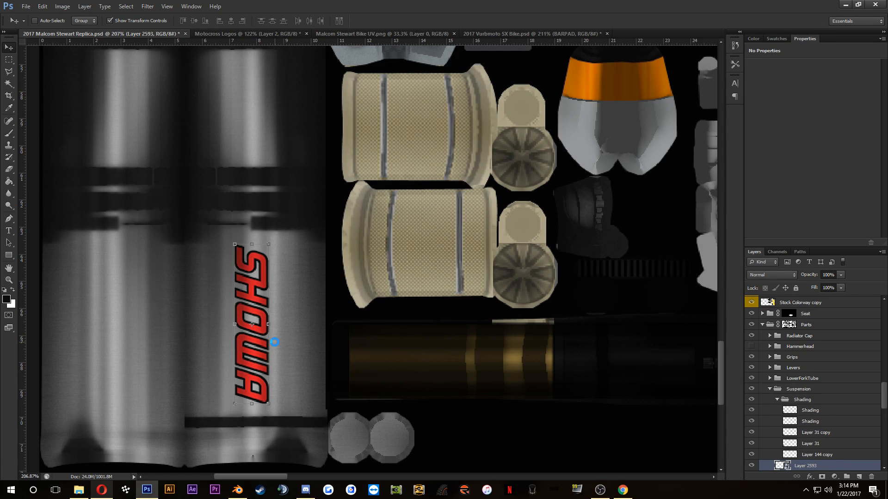
{"action": "key", "text": "ctrl+s"}
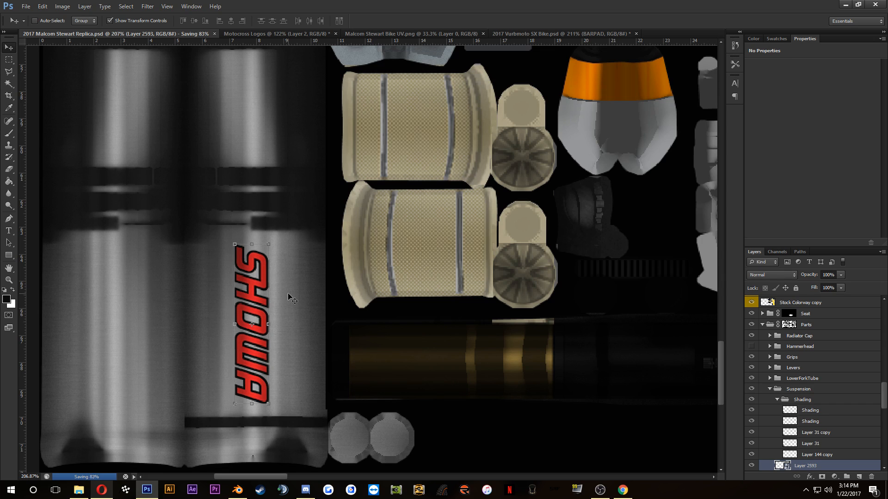
{"action": "left_click", "coordinate": [237, 490]}
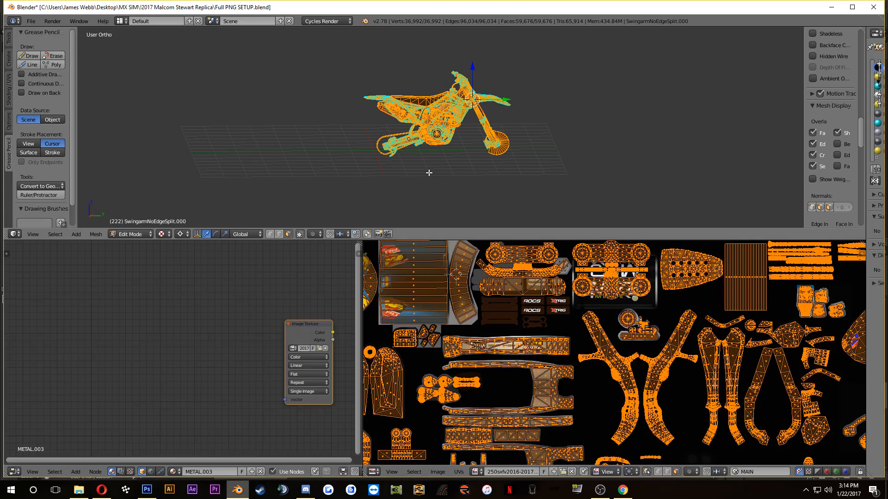
{"action": "key", "text": "Tab"}
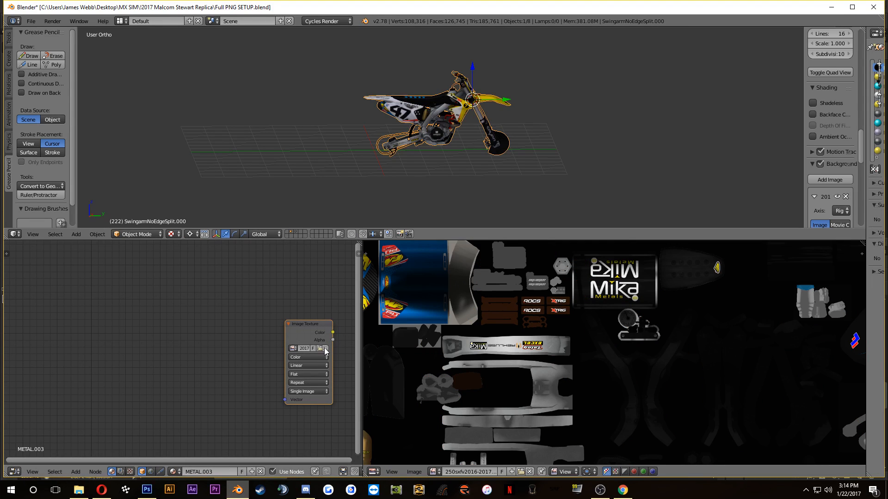
{"action": "left_click", "coordinate": [322, 349]}
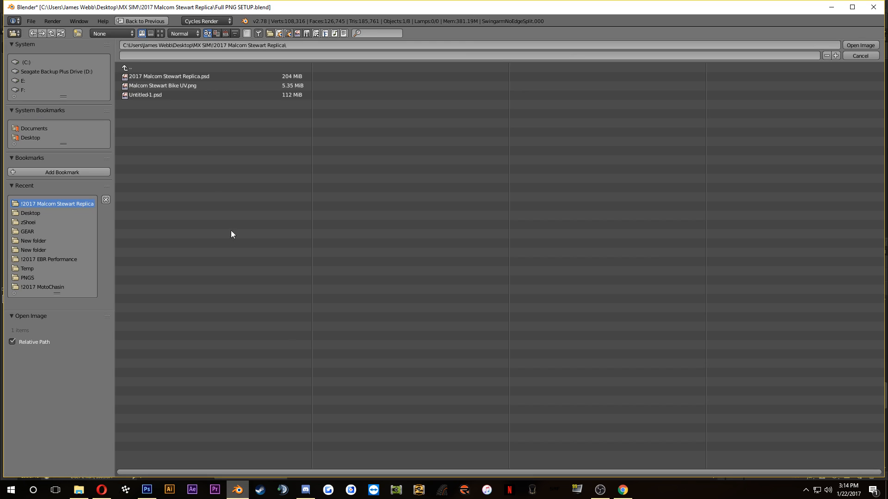
{"action": "left_click", "coordinate": [179, 76]}
{"action": "left_click", "coordinate": [853, 44]}
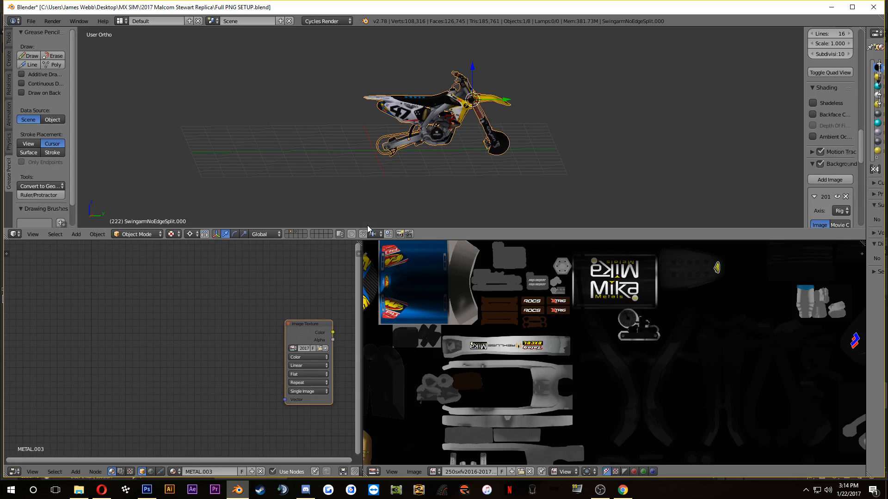
Step: Enlarge the 3D viewport and examine the SHOWA logo on the bike model's fork from the side and the front
{"action": "scroll", "coordinate": [447, 154], "scroll_direction": "up", "scroll_amount": 4}
{"action": "left_click_drag", "start_coordinate": [447, 151], "coordinate": [391, 146]}
{"action": "scroll", "coordinate": [332, 145], "scroll_direction": "up", "scroll_amount": 4}
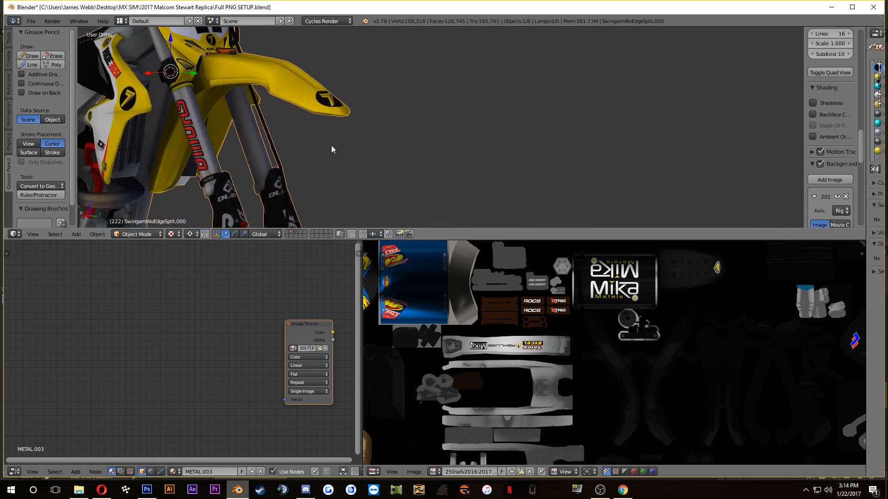
{"action": "left_click_drag", "start_coordinate": [332, 146], "coordinate": [411, 161]}
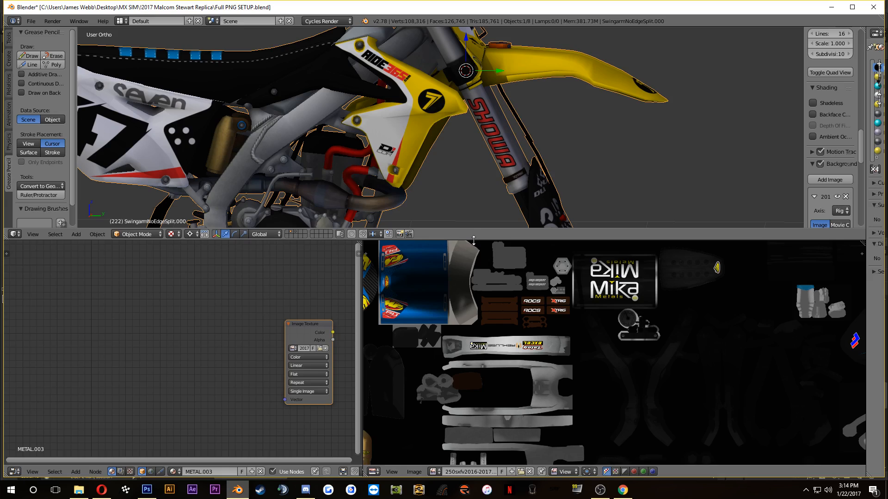
{"action": "left_click_drag", "start_coordinate": [472, 241], "coordinate": [467, 415]}
{"action": "scroll", "coordinate": [456, 305], "scroll_direction": "down", "scroll_amount": 3}
{"action": "left_click_drag", "start_coordinate": [438, 239], "coordinate": [394, 242]}
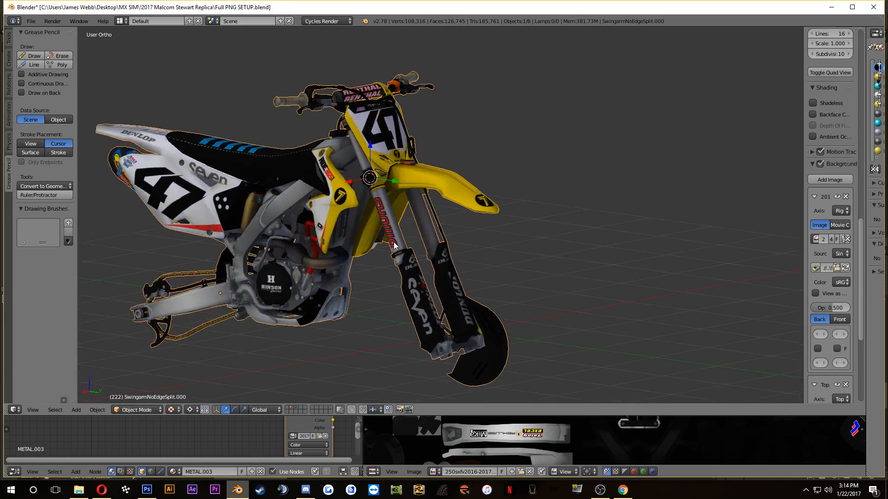
Step: Compare the model's fork with the bike in the Vital MX pit photo
{"action": "left_click", "coordinate": [98, 493]}
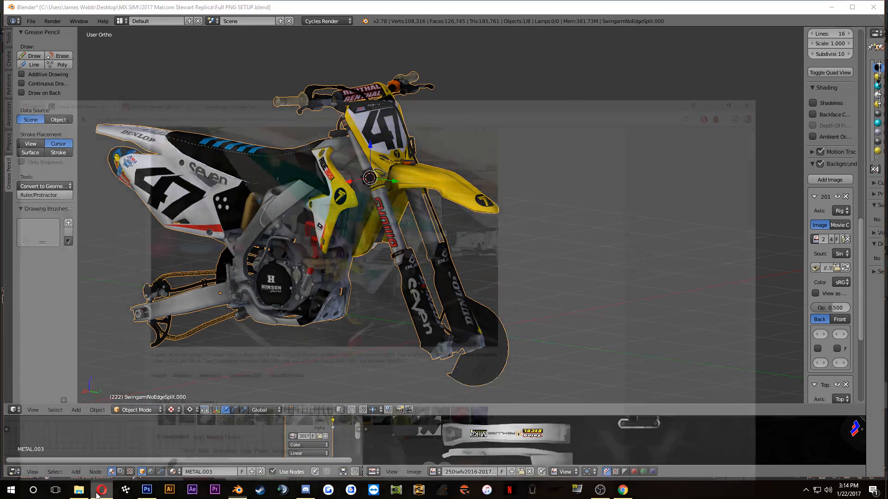
{"action": "left_click", "coordinate": [98, 493]}
{"action": "left_click", "coordinate": [99, 493]}
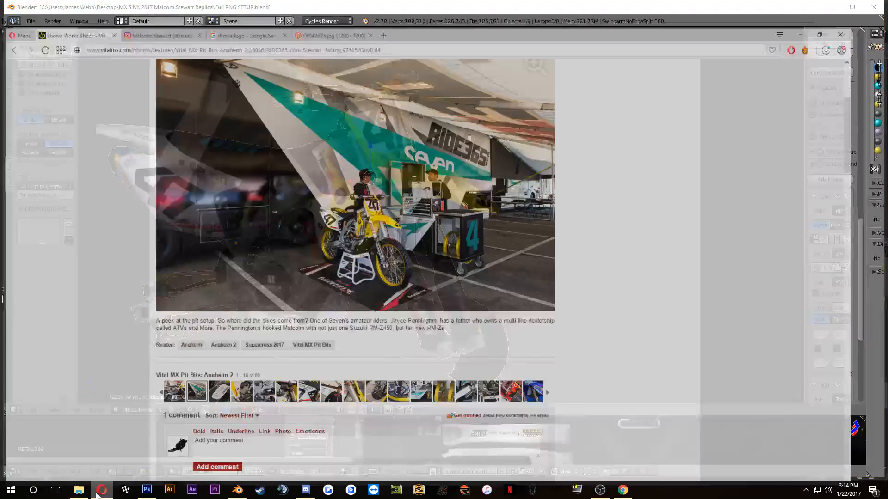
{"action": "left_click", "coordinate": [98, 493]}
Step: In Photoshop, shrink the SHOWA logo from its lower end, apply it, and shift it 30 px right on the fork tube
{"action": "left_click", "coordinate": [147, 490]}
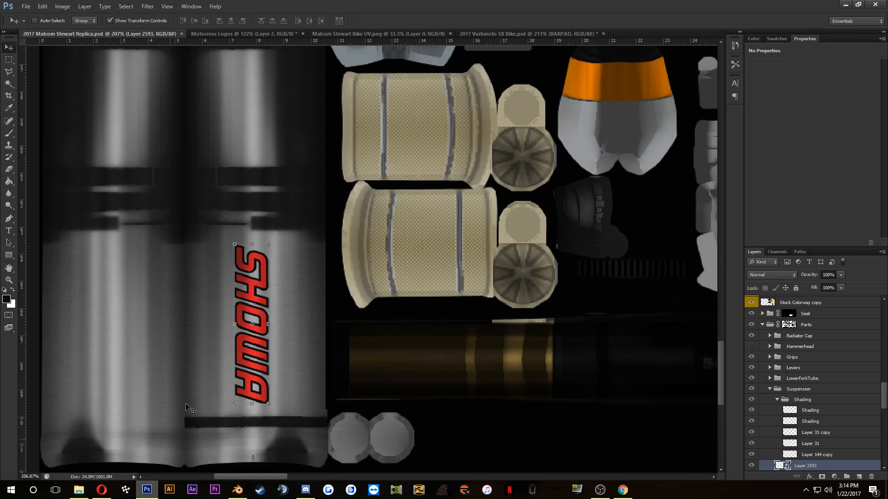
{"action": "left_click_drag", "start_coordinate": [271, 403], "coordinate": [264, 381]}
{"action": "left_click", "coordinate": [465, 20]}
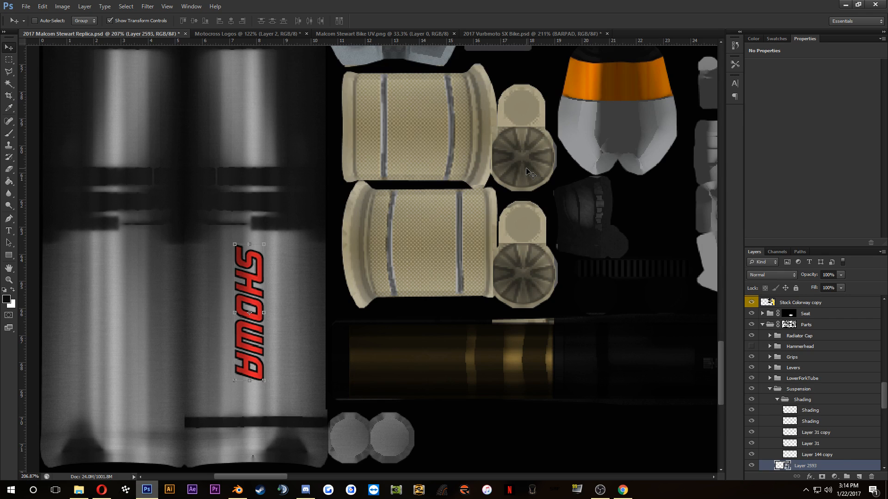
{"action": "key", "text": "shift+Right"}
{"action": "key", "text": "shift+Right"}
{"action": "key", "text": "shift+Right"}
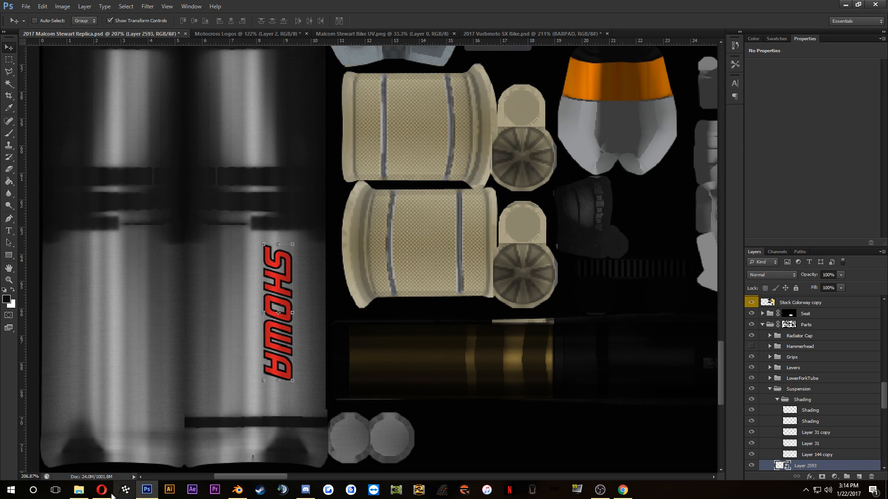
Step: Check the Vital MX pit photo once more and nudge the SHOWA logo slightly left on the fork tube
{"action": "left_click", "coordinate": [107, 493]}
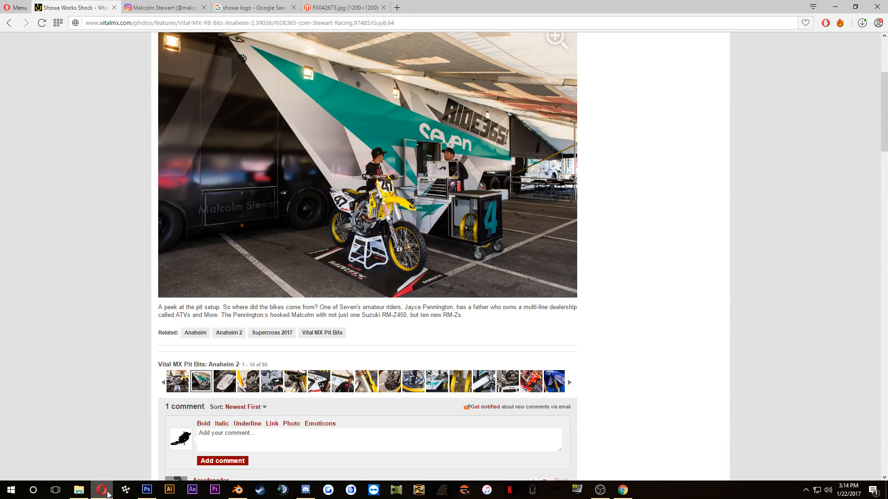
{"action": "mouse_move", "coordinate": [146, 490]}
{"action": "left_click", "coordinate": [286, 443]}
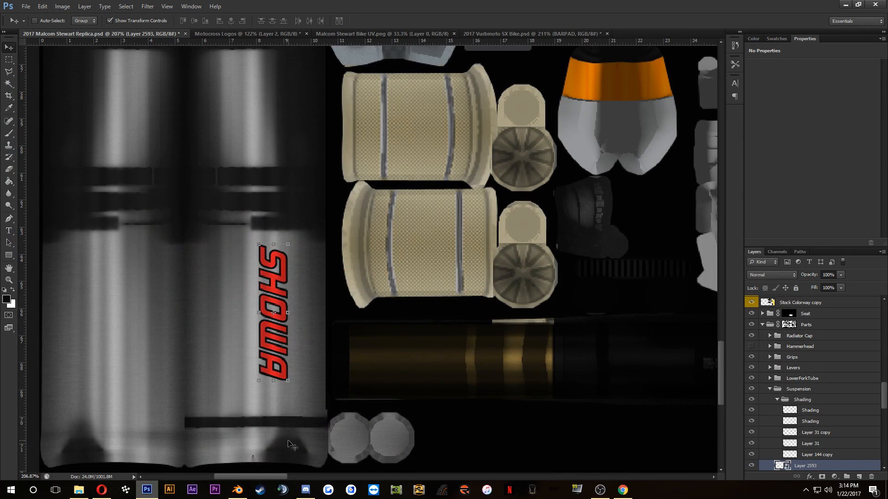
{"action": "key", "text": "Left"}
{"action": "key", "text": "Left"}
Step: Save the skin file, reload 2017 Malcom Stewart Replica.psd as the texture in Blender, and check the SHOWA logo on the fork
{"action": "key", "text": "ctrl+s"}
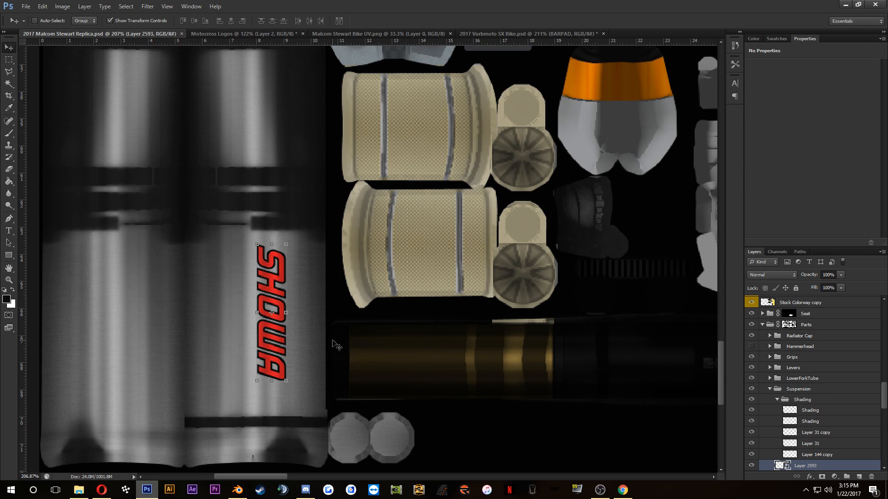
{"action": "left_click", "coordinate": [242, 493]}
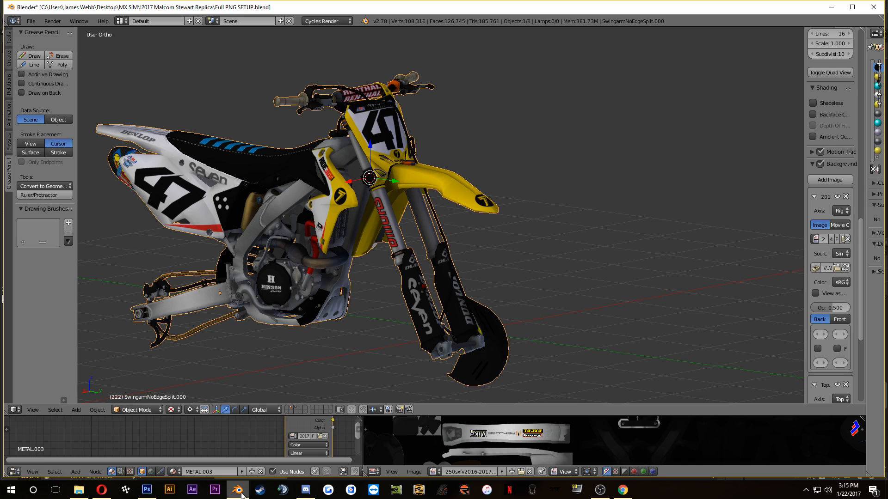
{"action": "left_click", "coordinate": [318, 436]}
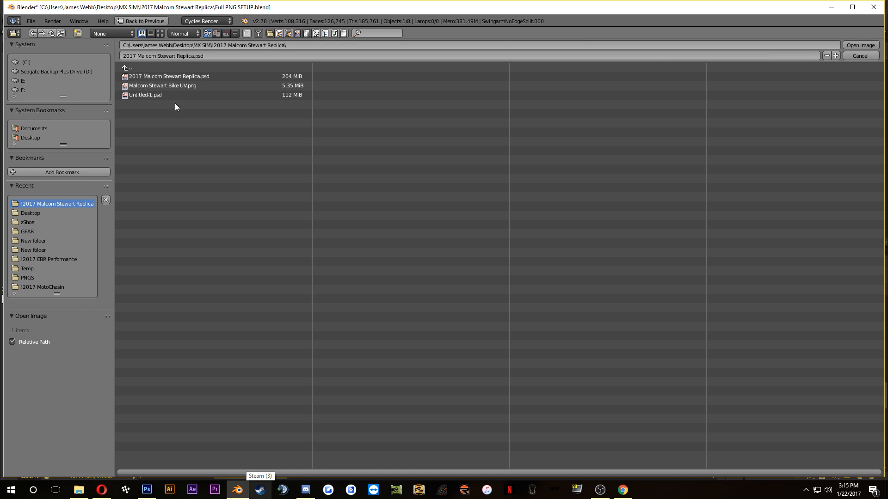
{"action": "left_click", "coordinate": [181, 78]}
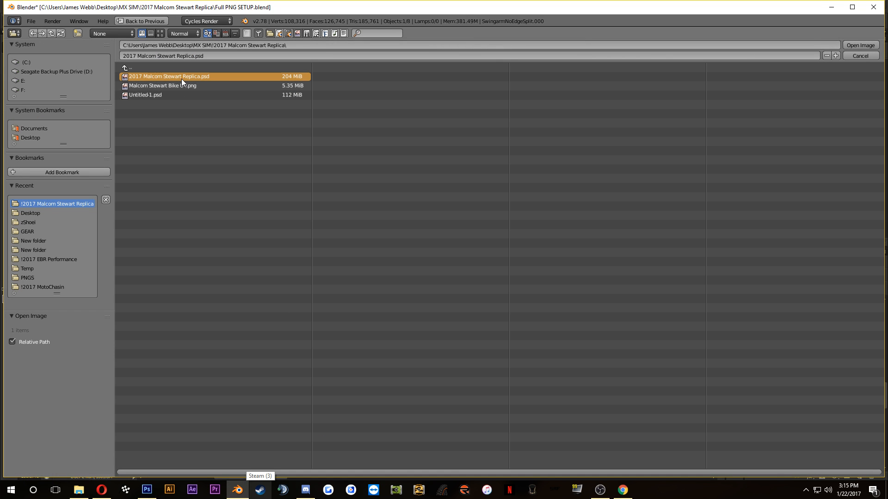
{"action": "left_click", "coordinate": [871, 47]}
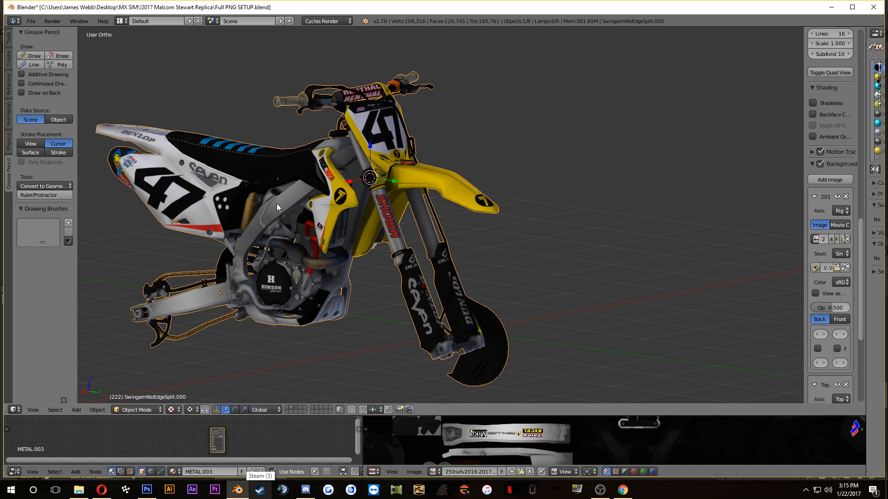
{"action": "left_click_drag", "start_coordinate": [426, 224], "coordinate": [336, 277]}
{"action": "scroll", "coordinate": [407, 233], "scroll_direction": "up", "scroll_amount": 6}
{"action": "scroll", "coordinate": [387, 222], "scroll_direction": "down", "scroll_amount": 2}
{"action": "scroll", "coordinate": [333, 282], "scroll_direction": "down", "scroll_amount": 4}
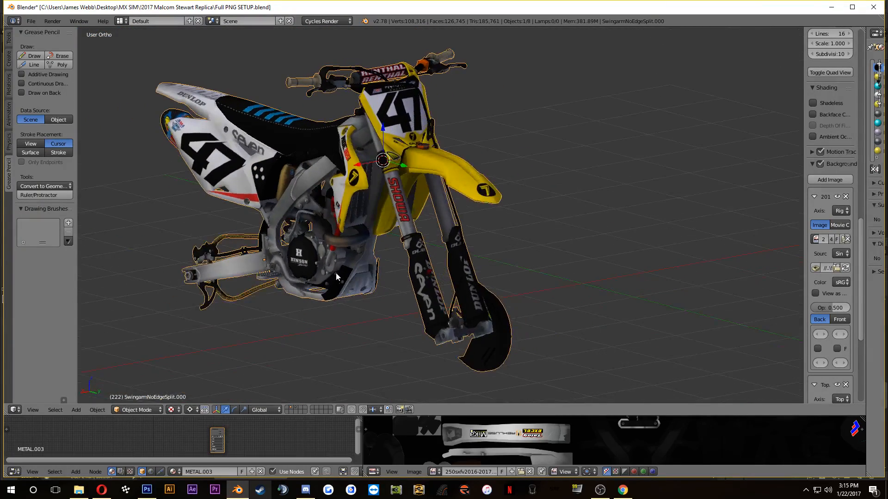
Step: In Photoshop, enlarge the SHOWA logo on the fork tube to 12.58% width and 12.74% height and apply it
{"action": "left_click", "coordinate": [146, 490]}
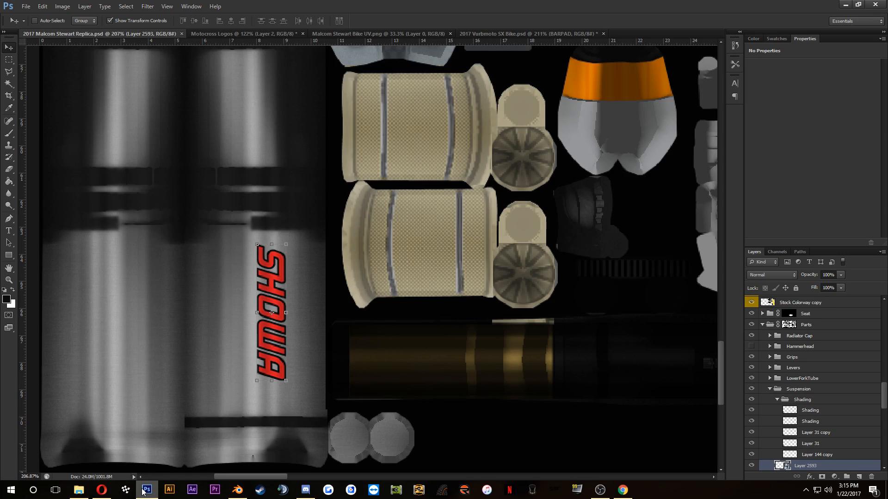
{"action": "left_click_drag", "start_coordinate": [257, 380], "coordinate": [254, 389]}
{"action": "left_click", "coordinate": [466, 21]}
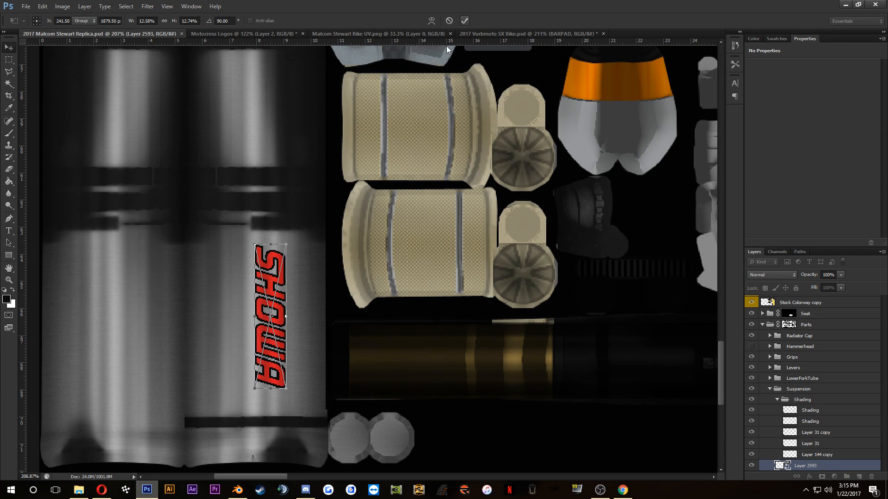
Step: Compare with the Vital MX pit photo and the Blender model, and nudge the SHOWA logo left on the fork tube in Photoshop
{"action": "left_click", "coordinate": [103, 491]}
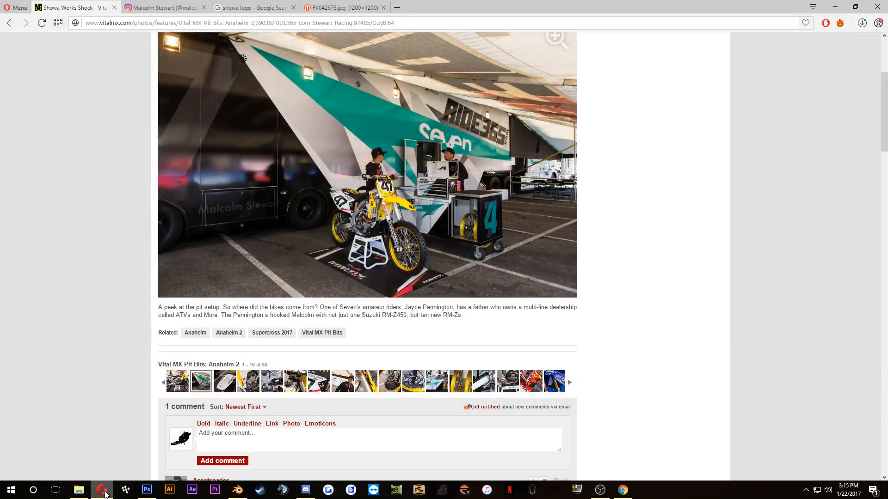
{"action": "left_click", "coordinate": [105, 492]}
{"action": "left_click", "coordinate": [233, 492]}
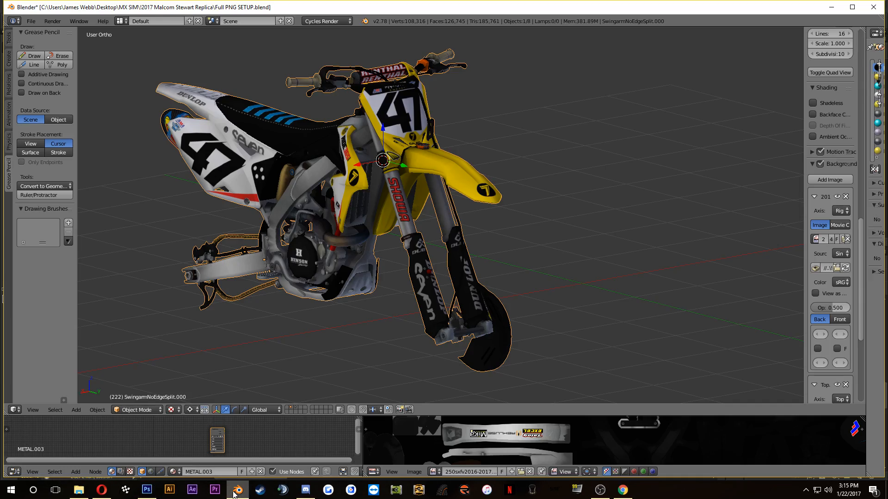
{"action": "left_click", "coordinate": [234, 492]}
{"action": "left_click", "coordinate": [147, 491]}
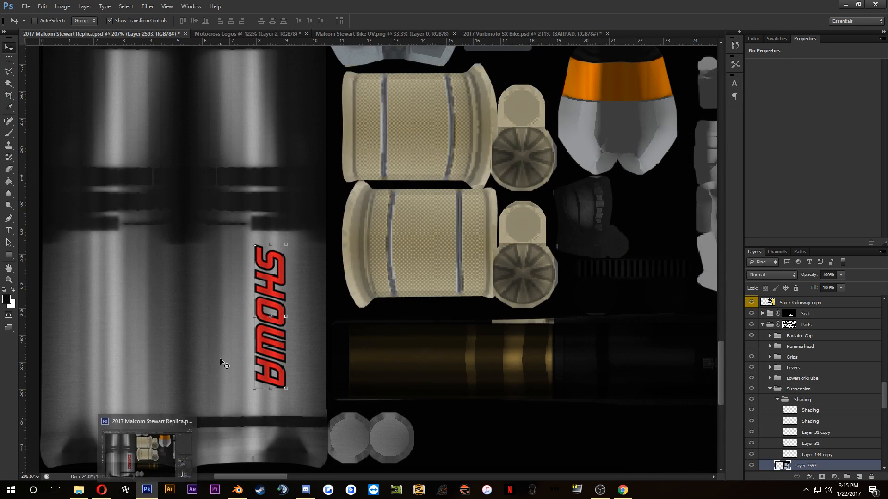
{"action": "key", "text": "Left"}
{"action": "key", "text": "Left"}
{"action": "key", "text": "Left"}
{"action": "key", "text": "Left"}
{"action": "key", "text": "Left"}
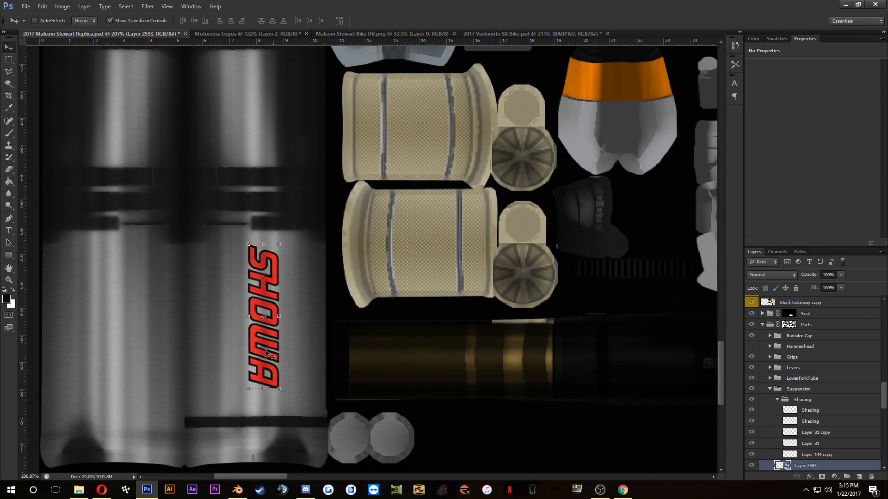
Step: Duplicate the SHOWA logo onto the other fork tube and rotate the copy to -90°
{"action": "left_click_drag", "start_coordinate": [264, 347], "coordinate": [136, 345]}
{"action": "key", "text": "ctrl+t"}
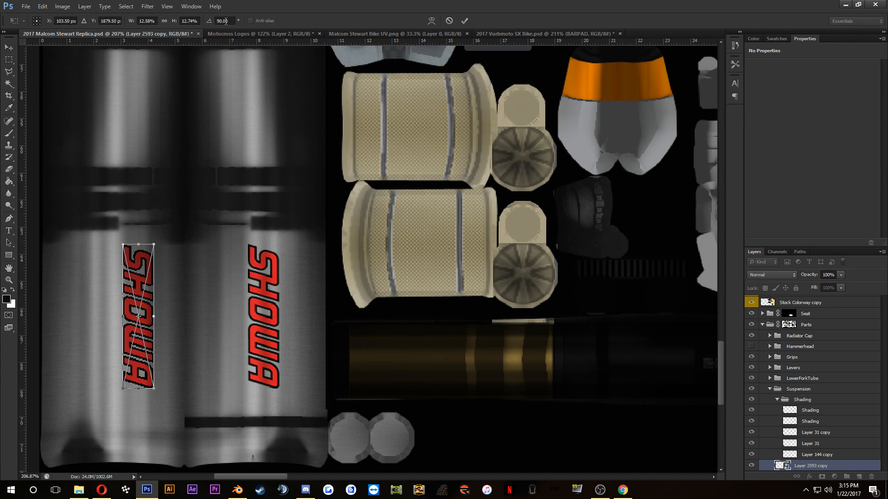
{"action": "left_click", "coordinate": [216, 20]}
{"action": "type", "text": "-"}
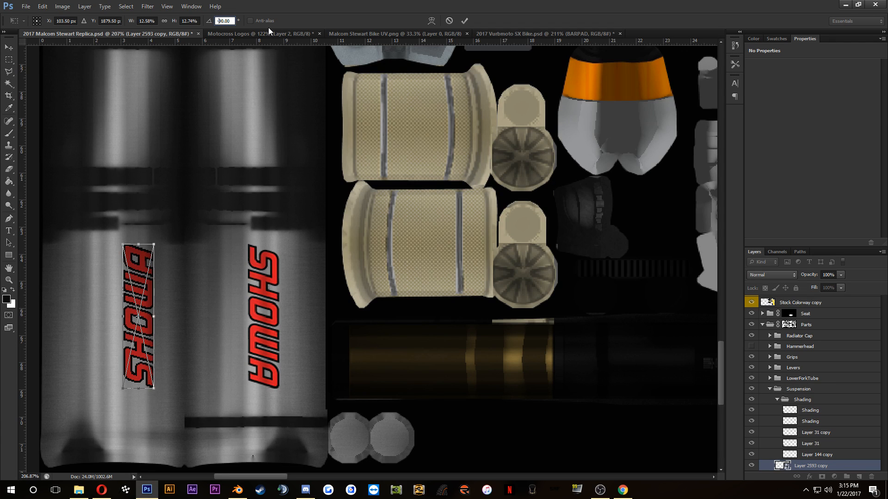
{"action": "left_click", "coordinate": [465, 21]}
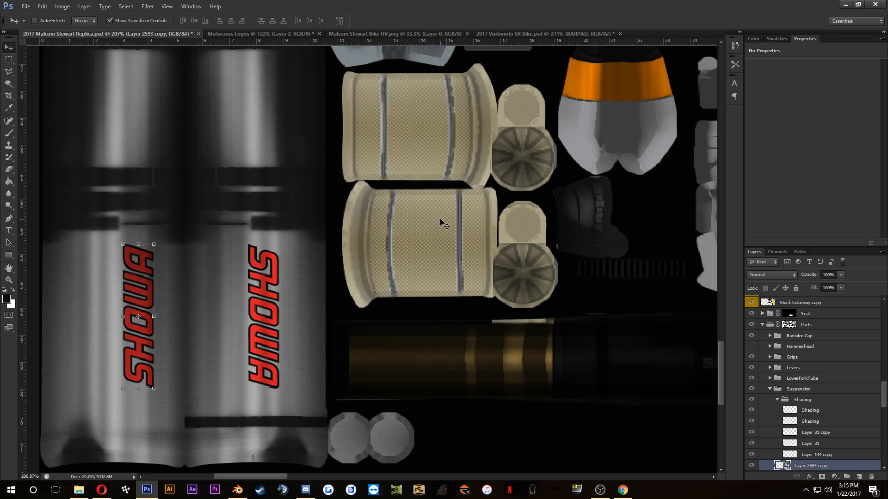
Step: Shift the copied SHOWA logo left on its fork tube and fine-tune its position with small nudges to the right
{"action": "key", "text": "shift+Left"}
{"action": "key", "text": "shift+Left"}
{"action": "key", "text": "shift+Left"}
{"action": "key", "text": "shift+Left"}
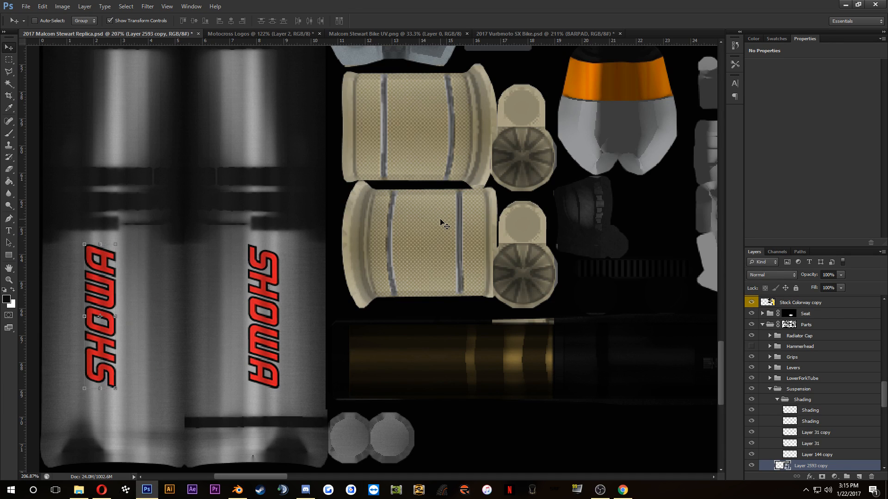
{"action": "key", "text": "Right"}
{"action": "key", "text": "Right"}
{"action": "key", "text": "Right"}
{"action": "key", "text": "Right"}
{"action": "key", "text": "Right"}
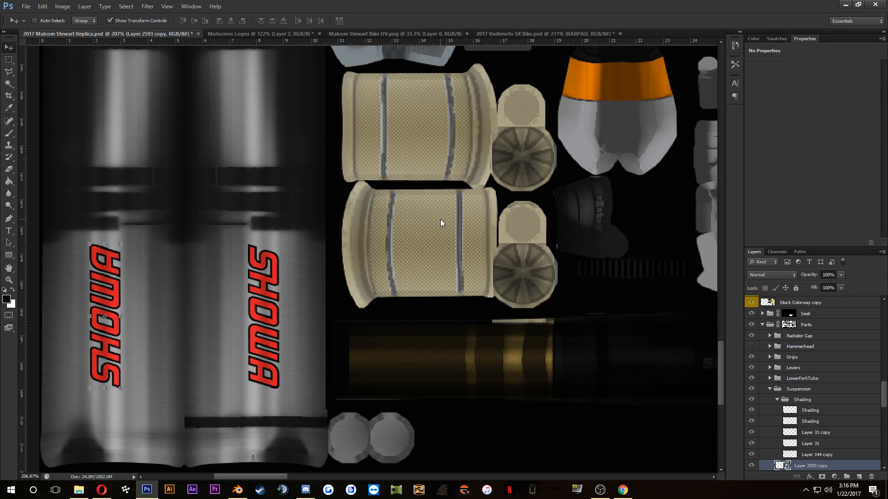
{"action": "key", "text": "Right"}
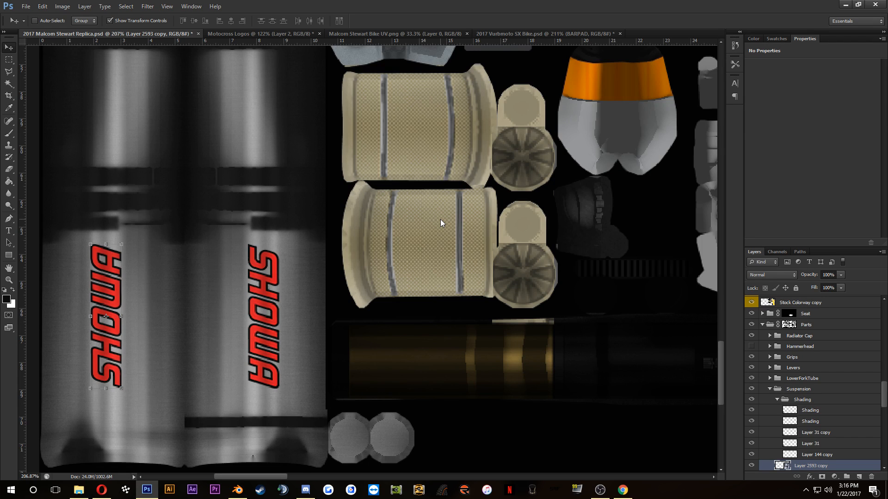
Step: Save the skin file and reload 2017 Malcom Stewart Replica.psd as the bike texture in Blender
{"action": "key", "text": "ctrl+s"}
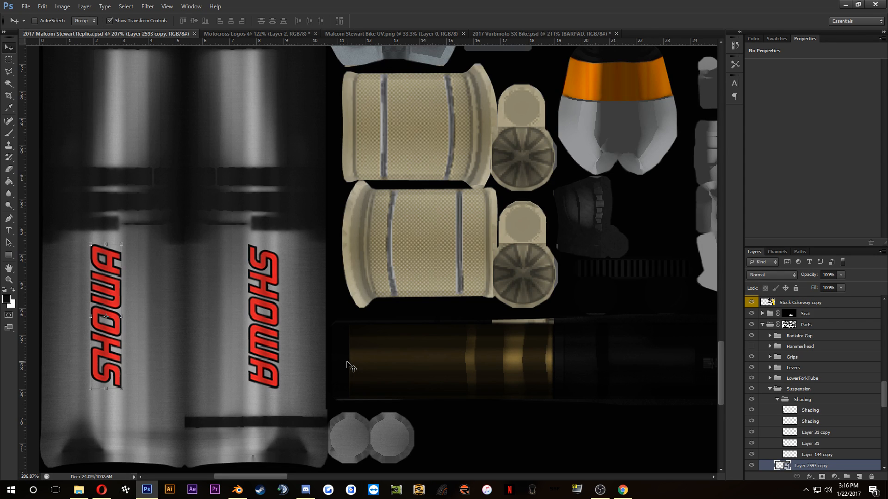
{"action": "left_click", "coordinate": [238, 490]}
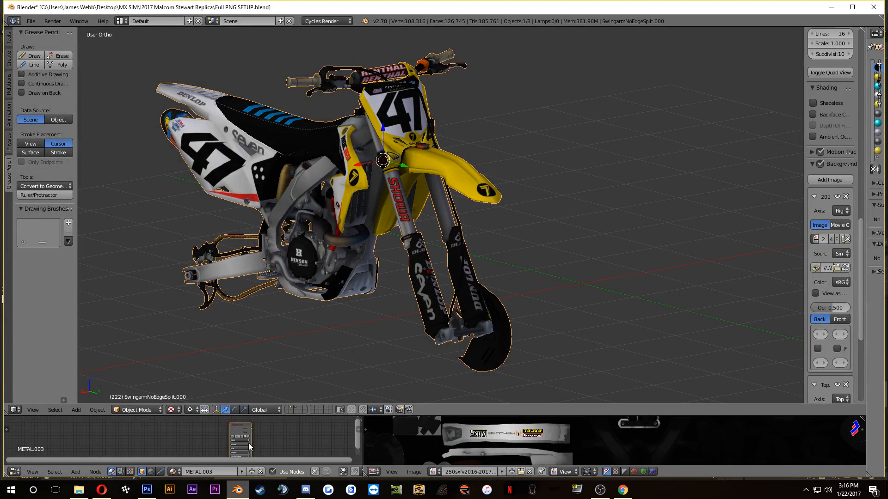
{"action": "scroll", "coordinate": [249, 443], "scroll_direction": "up", "scroll_amount": 10}
{"action": "left_click_drag", "start_coordinate": [332, 442], "coordinate": [279, 449]}
{"action": "left_click", "coordinate": [307, 438]}
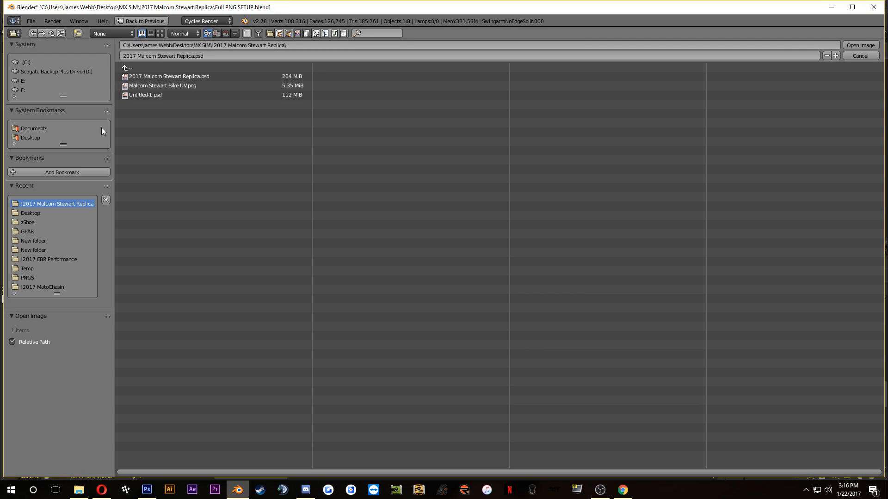
{"action": "left_click", "coordinate": [185, 76]}
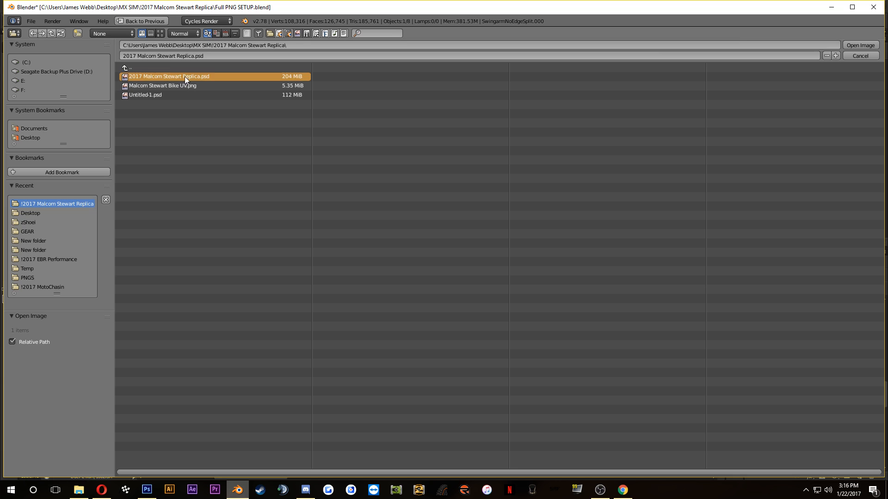
{"action": "left_click", "coordinate": [858, 45]}
Step: Examine the SHOWA logos on the fork tubes of the bike model from the front and the side
{"action": "left_click_drag", "start_coordinate": [521, 100], "coordinate": [447, 144]}
{"action": "scroll", "coordinate": [447, 145], "scroll_direction": "up", "scroll_amount": 5}
{"action": "left_click_drag", "start_coordinate": [465, 210], "coordinate": [371, 262]}
{"action": "left_click_drag", "start_coordinate": [451, 241], "coordinate": [374, 235]}
{"action": "scroll", "coordinate": [535, 347], "scroll_direction": "up", "scroll_amount": 9}
{"action": "scroll", "coordinate": [539, 345], "scroll_direction": "down", "scroll_amount": 6}
{"action": "scroll", "coordinate": [375, 235], "scroll_direction": "down", "scroll_amount": 3}
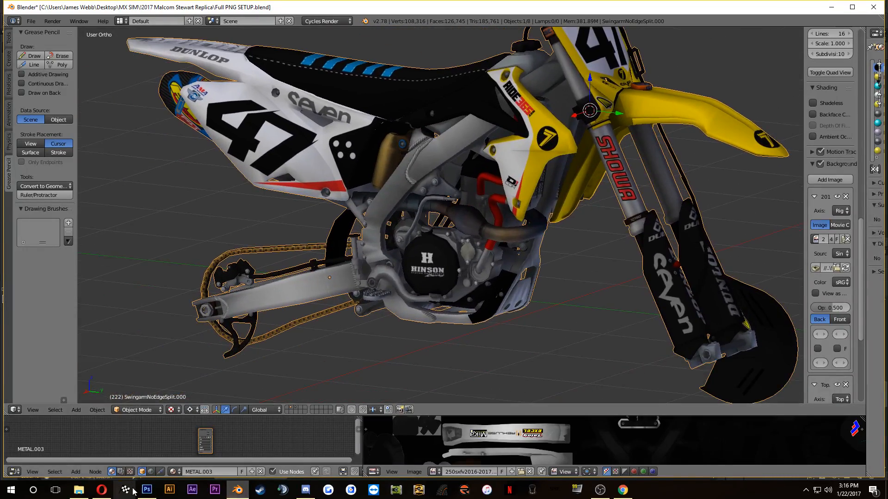
Step: In Photoshop, duplicate the SHOWA logo again and move the copy onto the gold shock part of the UV layout
{"action": "left_click", "coordinate": [147, 490]}
{"action": "scroll", "coordinate": [246, 335], "scroll_direction": "down", "scroll_amount": 5}
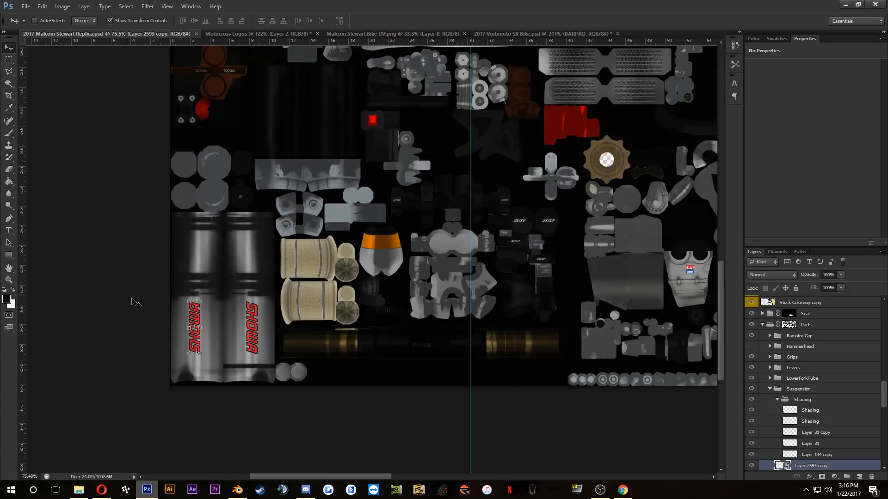
{"action": "left_click_drag", "start_coordinate": [192, 316], "coordinate": [297, 337], "text": "alt"}
{"action": "left_click_drag", "start_coordinate": [309, 298], "coordinate": [309, 147]}
{"action": "scroll", "coordinate": [310, 182], "scroll_direction": "up", "scroll_amount": 4}
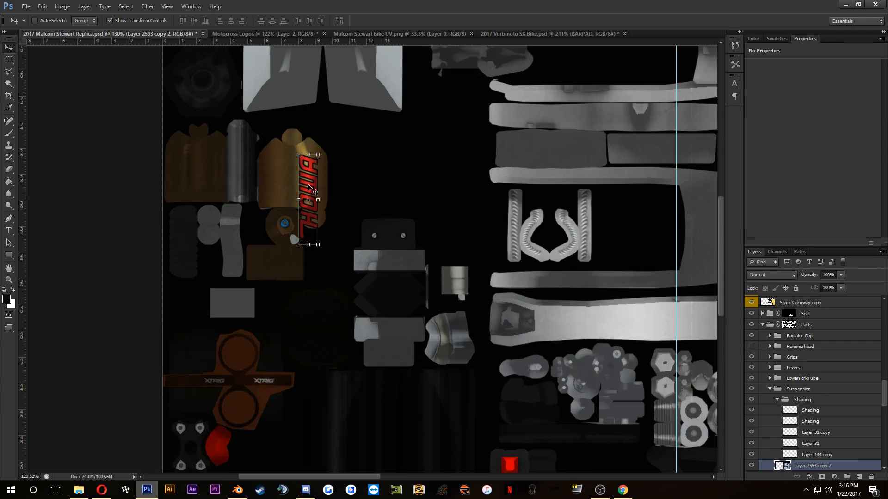
Step: Rotate the SHOWA copy on the gold shock part to 0° so it lies horizontally, and apply the transform
{"action": "key", "text": "ctrl+t"}
{"action": "left_click", "coordinate": [225, 21]}
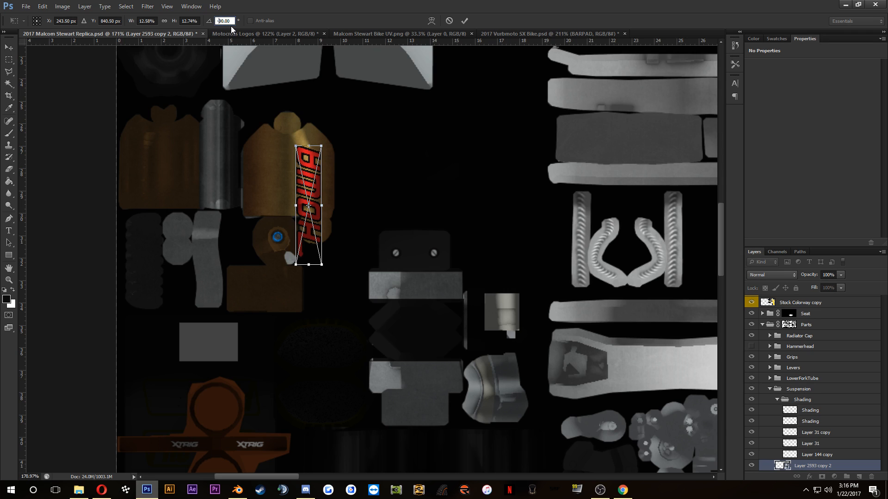
{"action": "type", "text": "90"}
{"action": "key", "text": "Return"}
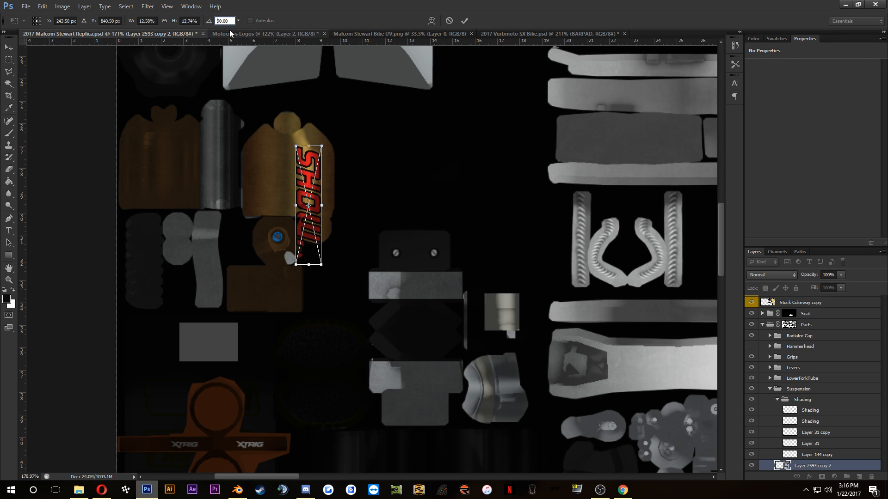
{"action": "type", "text": "0"}
{"action": "key", "text": "Return"}
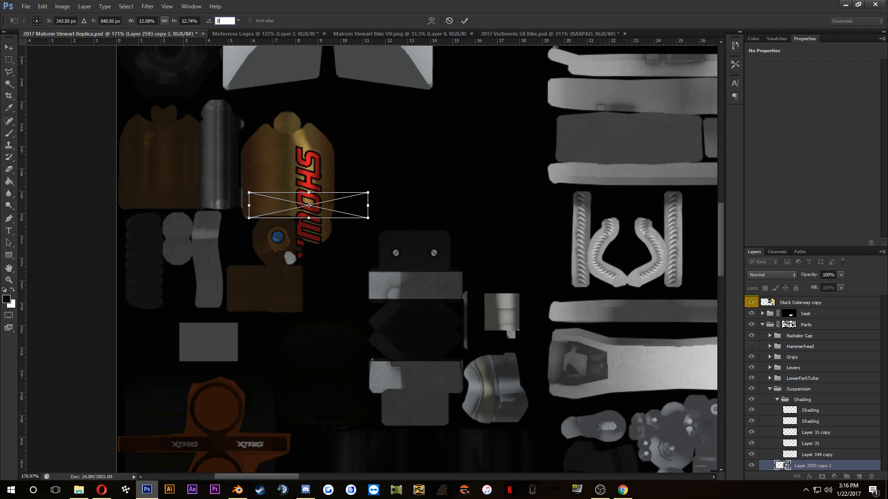
{"action": "left_click", "coordinate": [464, 20]}
{"action": "scroll", "coordinate": [276, 190], "scroll_direction": "up", "scroll_amount": 2}
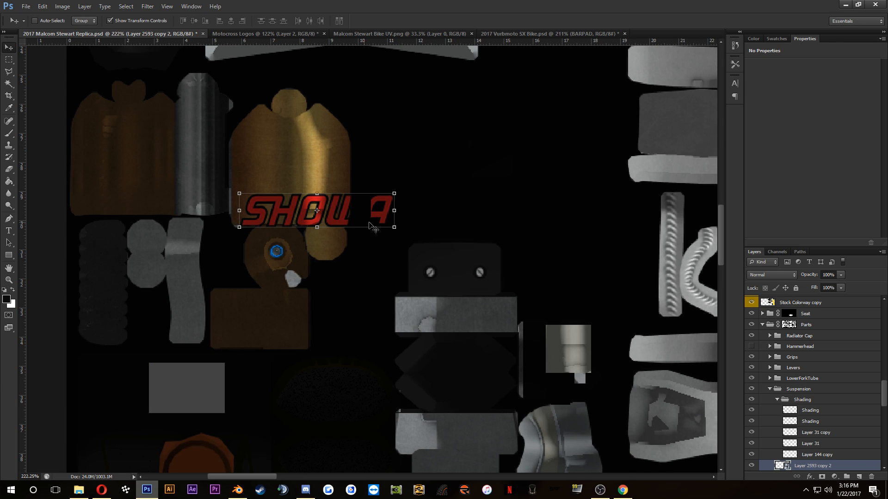
Step: Scale the SHOWA logo on the gold shock part down to 4.67% width and 4.63% height near the part's lower edge
{"action": "key", "text": "ctrl+t"}
{"action": "left_click_drag", "start_coordinate": [394, 226], "coordinate": [316, 212]}
{"action": "scroll", "coordinate": [343, 209], "scroll_direction": "up", "scroll_amount": 2}
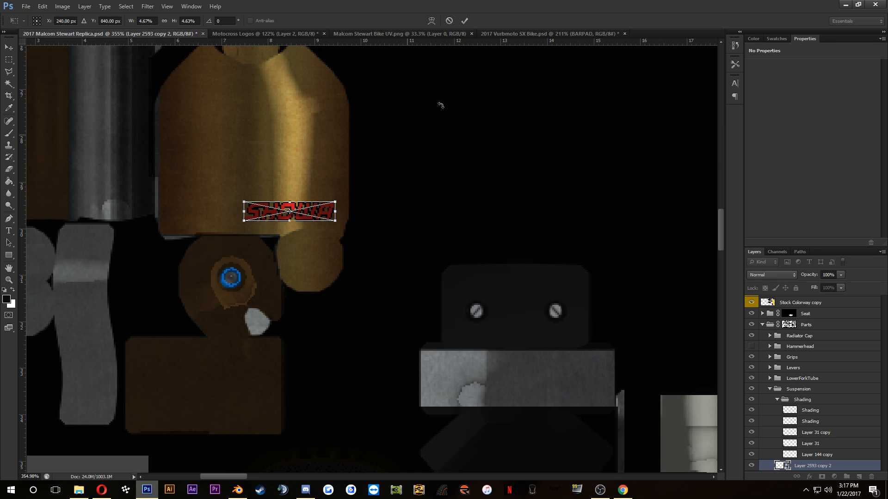
{"action": "left_click", "coordinate": [464, 20]}
Step: Save the skin file and reload 2017 Malcom Stewart Replica.psd in Blender to bring the shock logo onto the bike
{"action": "key", "text": "ctrl+s"}
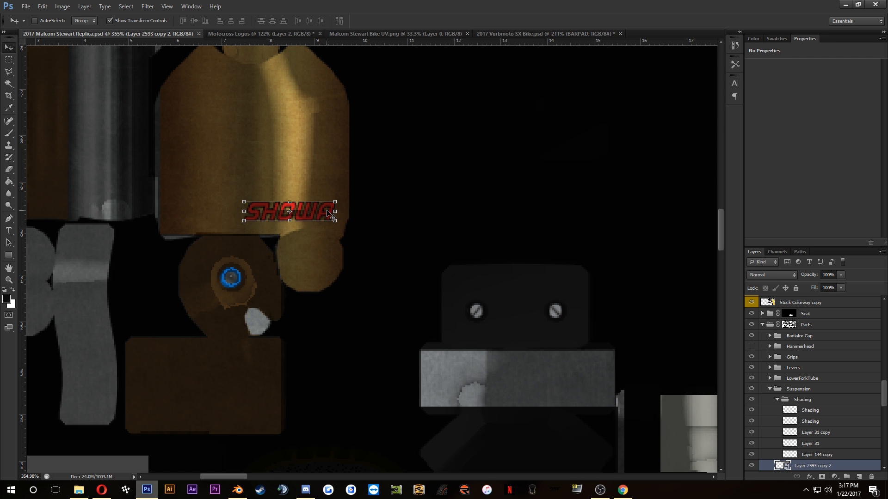
{"action": "left_click", "coordinate": [245, 485]}
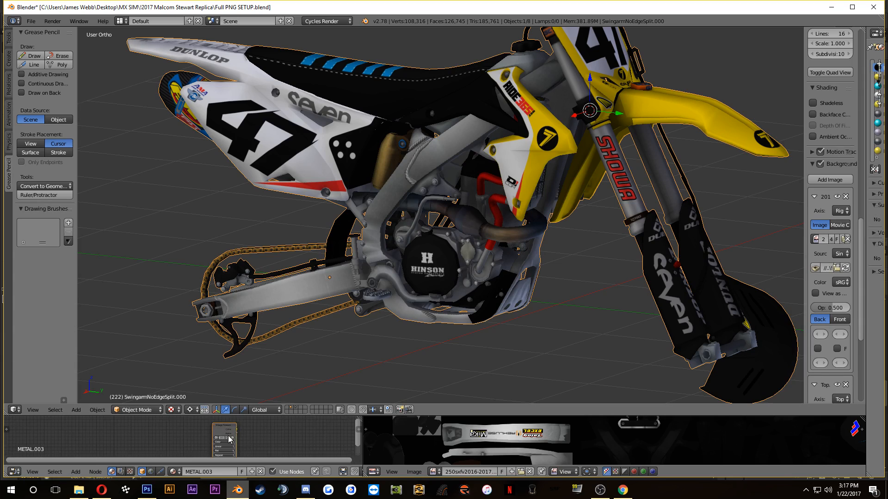
{"action": "scroll", "coordinate": [229, 438], "scroll_direction": "up", "scroll_amount": 12}
{"action": "left_click", "coordinate": [329, 442]}
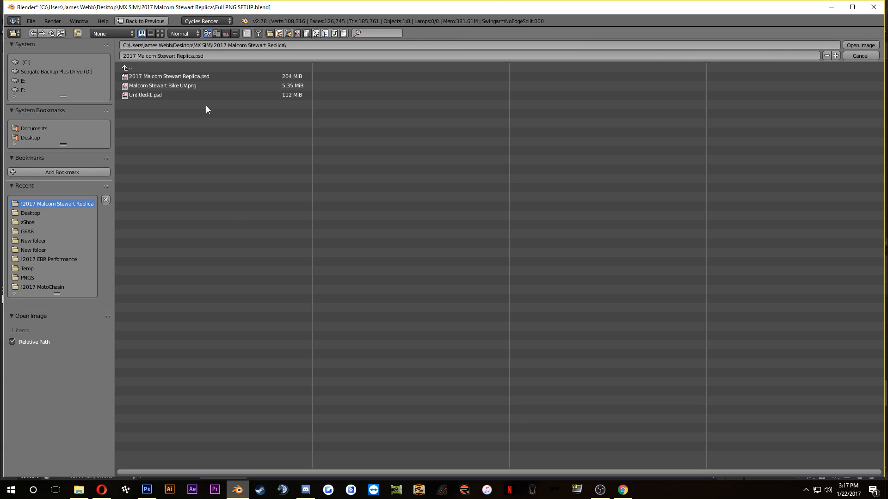
{"action": "left_click", "coordinate": [195, 77]}
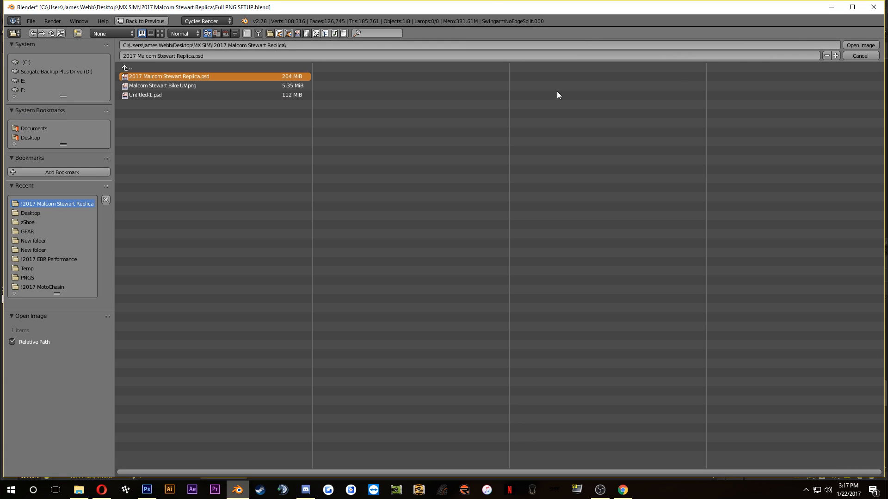
{"action": "left_click", "coordinate": [860, 46]}
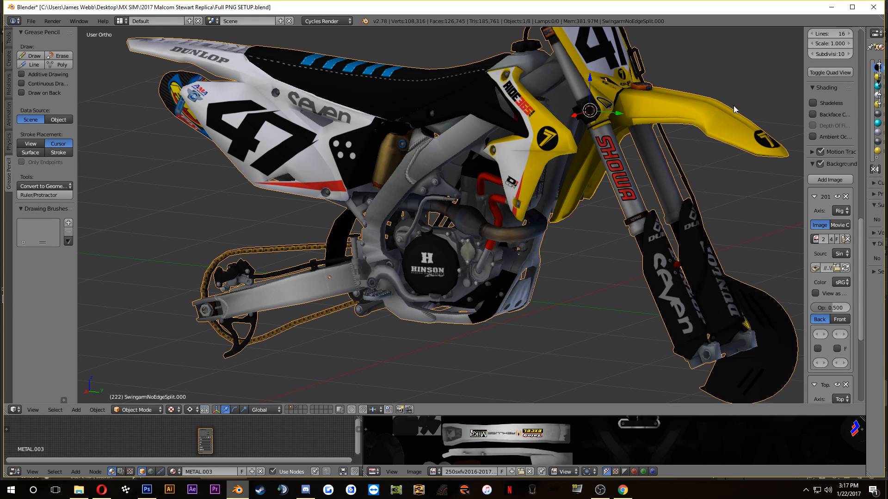
Step: Inspect the shock logo on the bike, and in Photoshop nudge the SHOWA logo up from the gold shock part's lower edge
{"action": "scroll", "coordinate": [440, 201], "scroll_direction": "up", "scroll_amount": 4}
{"action": "scroll", "coordinate": [425, 220], "scroll_direction": "up", "scroll_amount": 3}
{"action": "scroll", "coordinate": [399, 211], "scroll_direction": "down", "scroll_amount": 3}
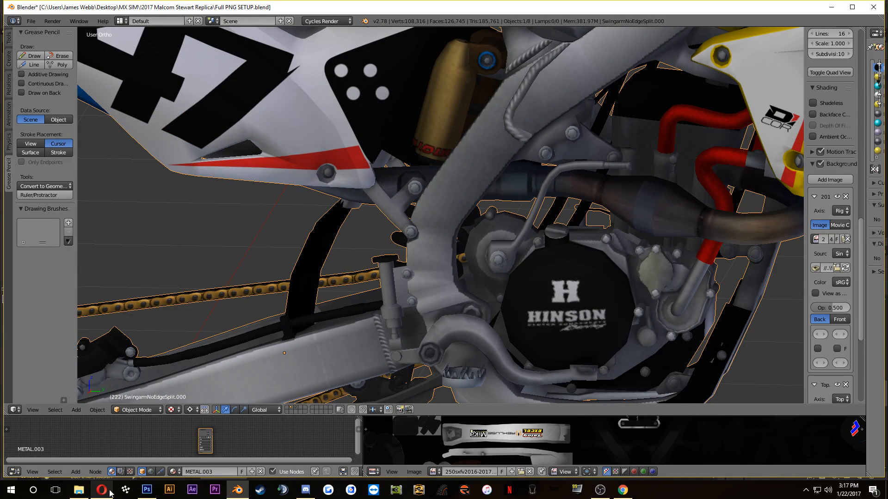
{"action": "left_click", "coordinate": [147, 490]}
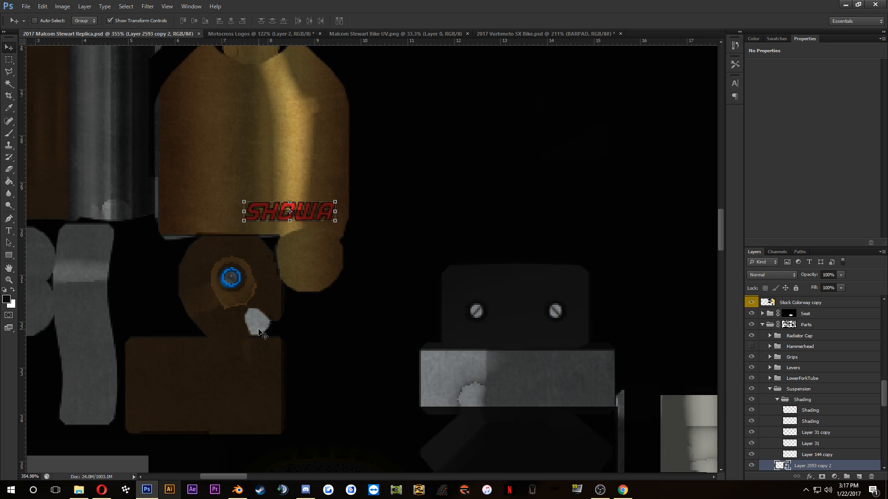
{"action": "key", "text": "shift+Up"}
{"action": "key", "text": "shift+Up"}
{"action": "key", "text": "shift+Up"}
{"action": "key", "text": "shift+Down"}
{"action": "key", "text": "shift+Down"}
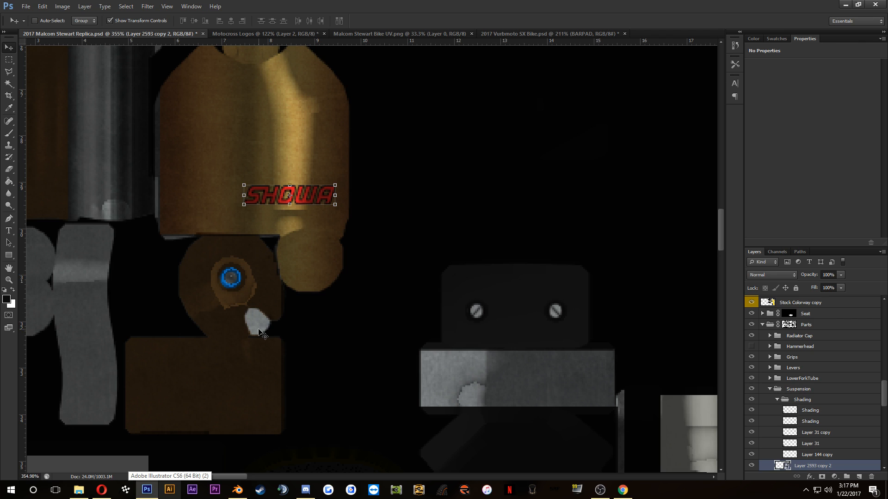
{"action": "key", "text": "Up"}
{"action": "key", "text": "Up"}
{"action": "key", "text": "Down"}
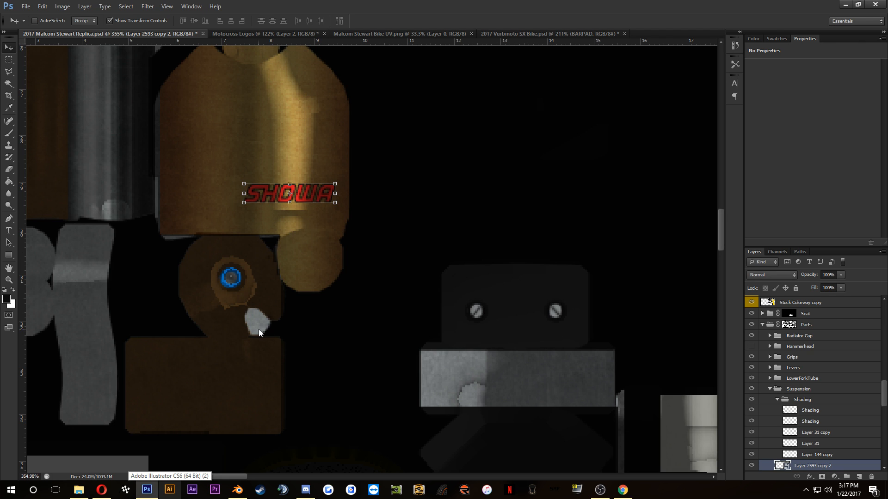
Step: Save the skin file and reload 2017 Malcom Stewart Replica.psd in Blender to update the raised shock logo
{"action": "key", "text": "ctrl+s"}
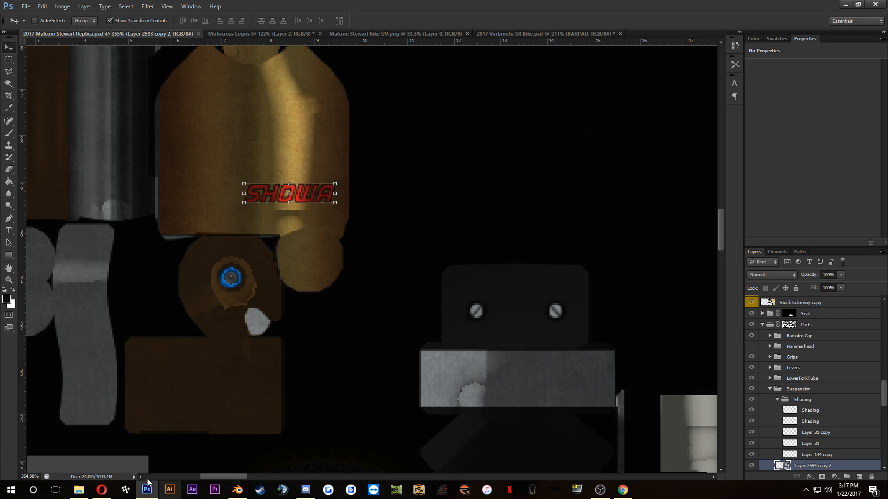
{"action": "left_click", "coordinate": [237, 489]}
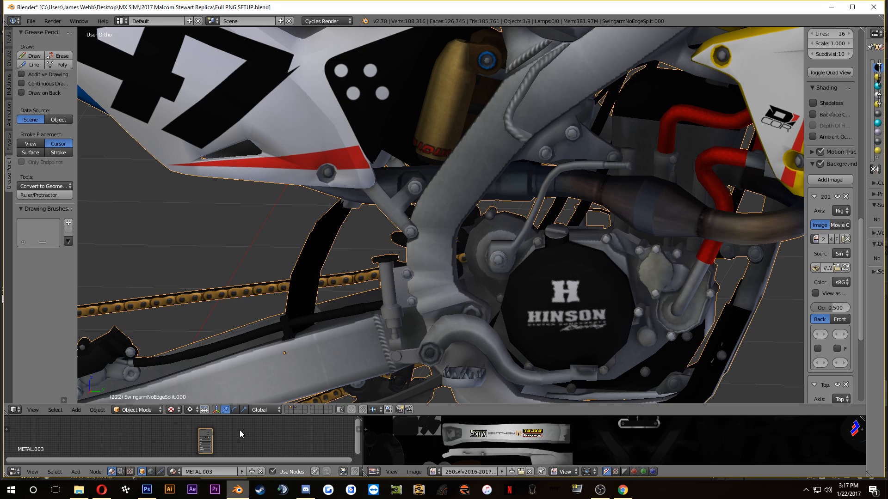
{"action": "scroll", "coordinate": [244, 441], "scroll_direction": "up", "scroll_amount": 10}
{"action": "left_click", "coordinate": [310, 437]}
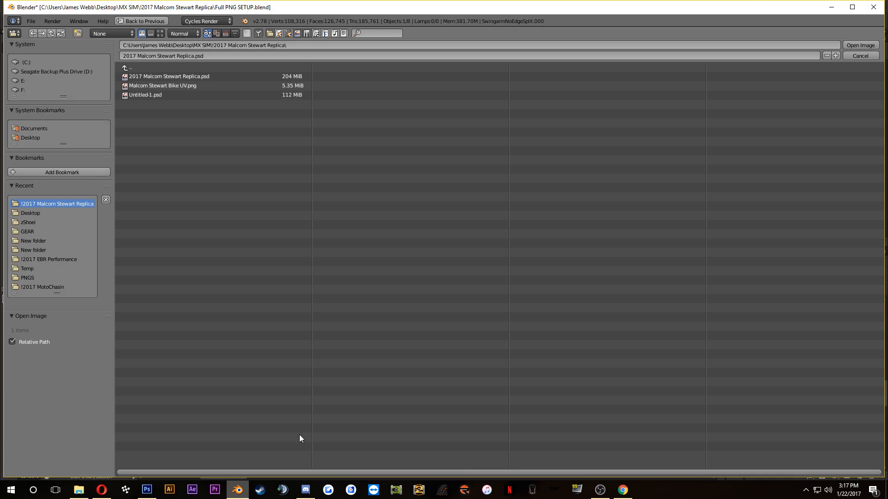
{"action": "left_click", "coordinate": [187, 77]}
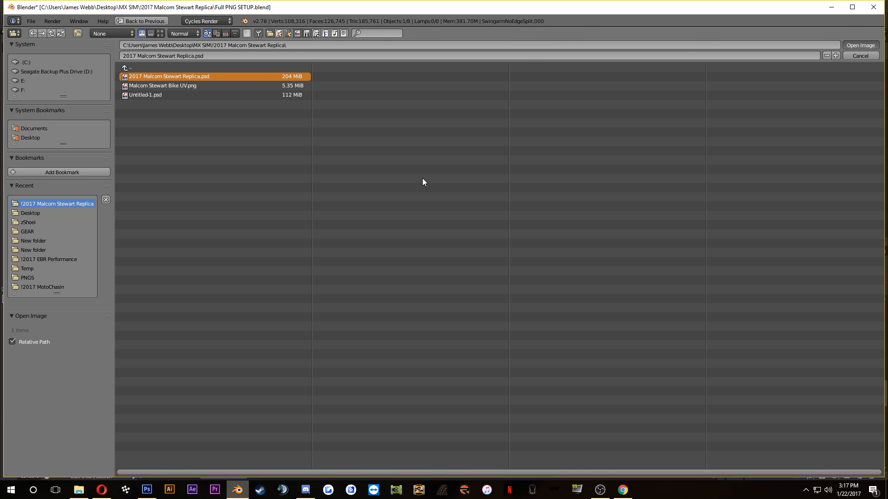
{"action": "key", "text": "Return"}
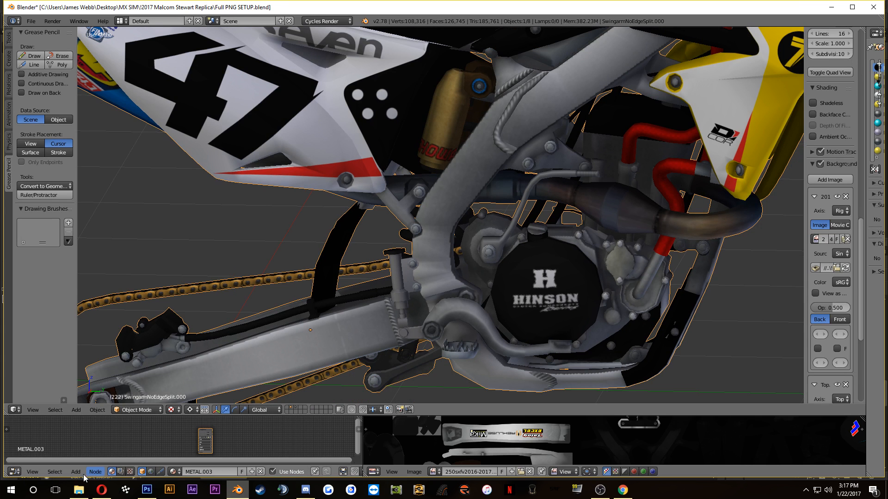
Step: Open the full side-view reference photo in the browser, and in Blender examine the bike model from the side and front
{"action": "left_click", "coordinate": [101, 490]}
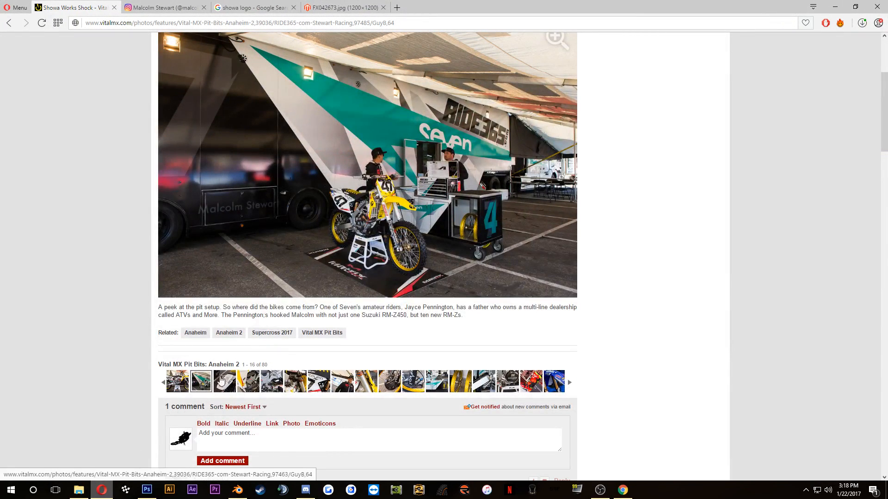
{"action": "left_click", "coordinate": [181, 380]}
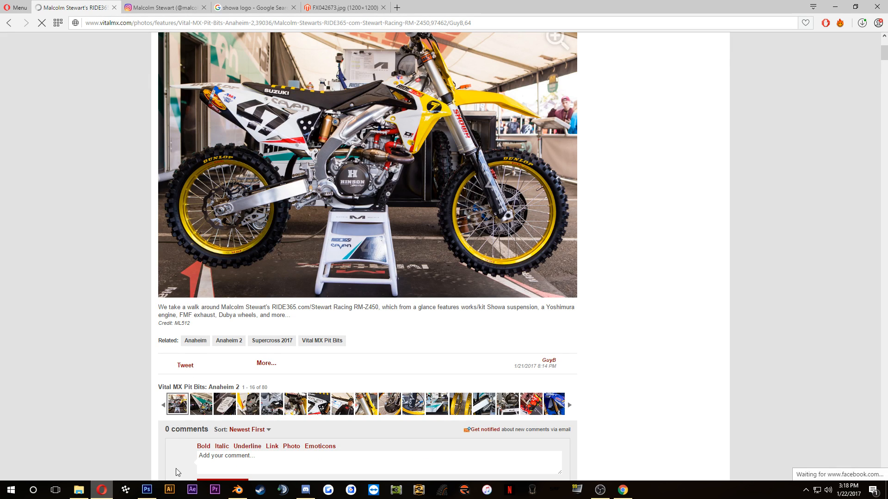
{"action": "left_click", "coordinate": [243, 485]}
{"action": "scroll", "coordinate": [452, 171], "scroll_direction": "down", "scroll_amount": 5}
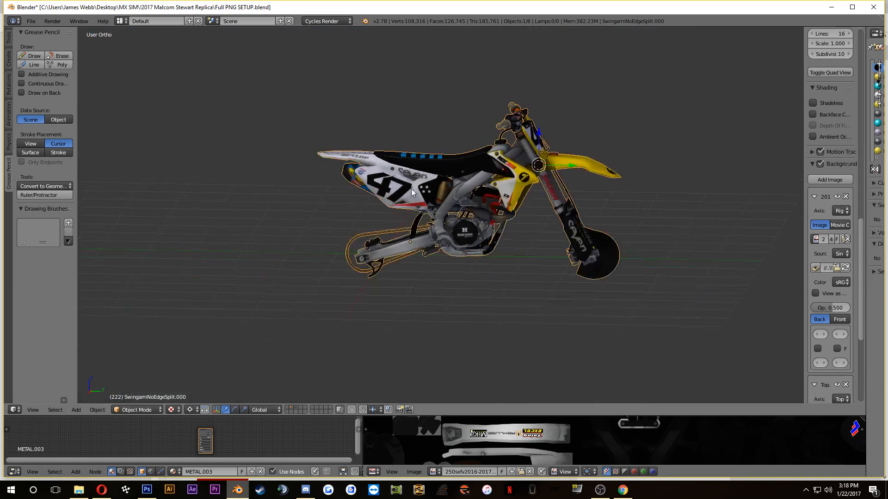
{"action": "scroll", "coordinate": [452, 171], "scroll_direction": "up", "scroll_amount": 5}
{"action": "left_click_drag", "start_coordinate": [472, 230], "coordinate": [386, 348]}
{"action": "left_click_drag", "start_coordinate": [356, 301], "coordinate": [568, 250]}
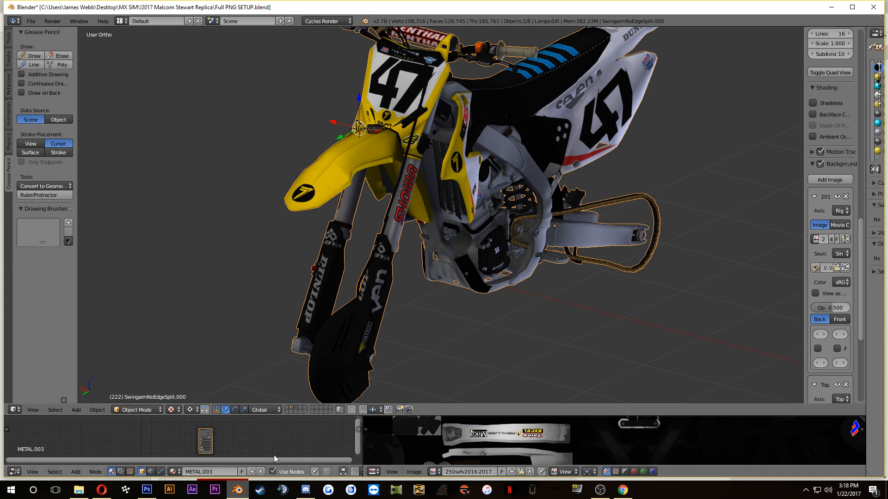
Step: In the browser, view the Vital MX reference photos of the carbon disc guard, the pit setup and the rear fender with seat
{"action": "left_click", "coordinate": [101, 489]}
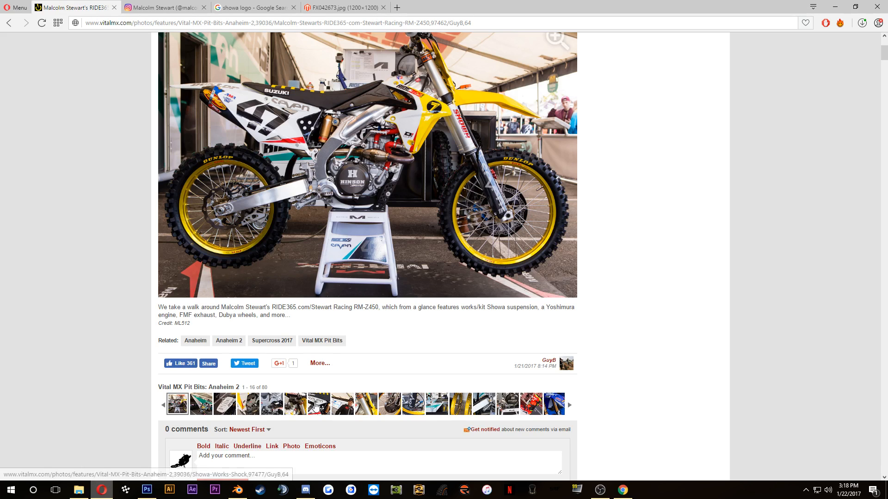
{"action": "left_click", "coordinate": [391, 406]}
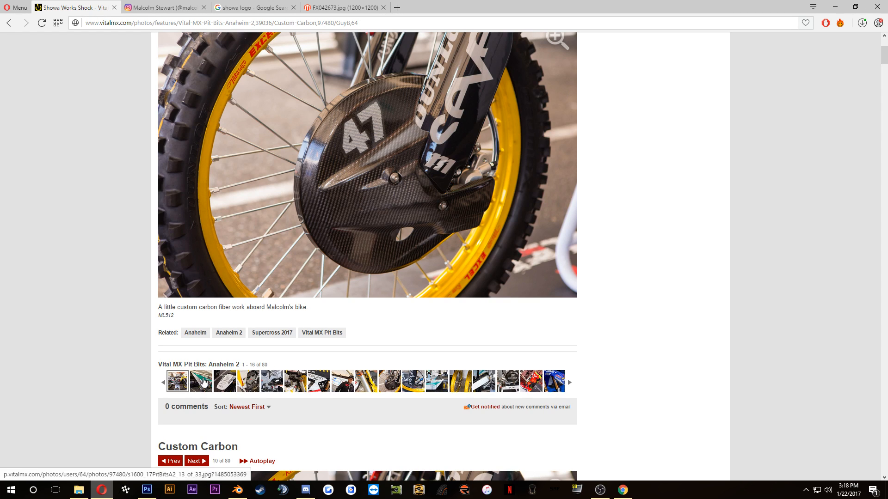
{"action": "left_click", "coordinate": [204, 382]}
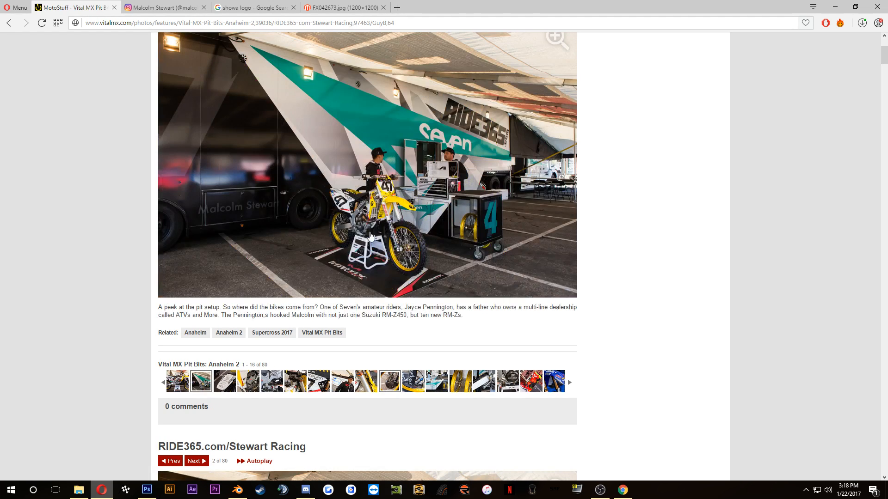
{"action": "left_click", "coordinate": [227, 380]}
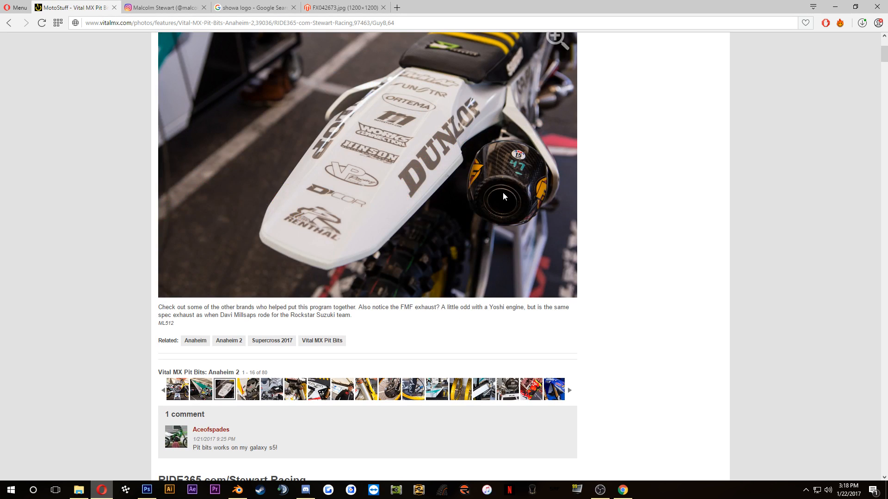
Step: In Photoshop, expand Group 1 inside the Seat group and select the Shape 1 copy 9 layer of the rightmost blue seat stripe
{"action": "left_click", "coordinate": [141, 490]}
{"action": "scroll", "coordinate": [476, 296], "scroll_direction": "down", "scroll_amount": 4}
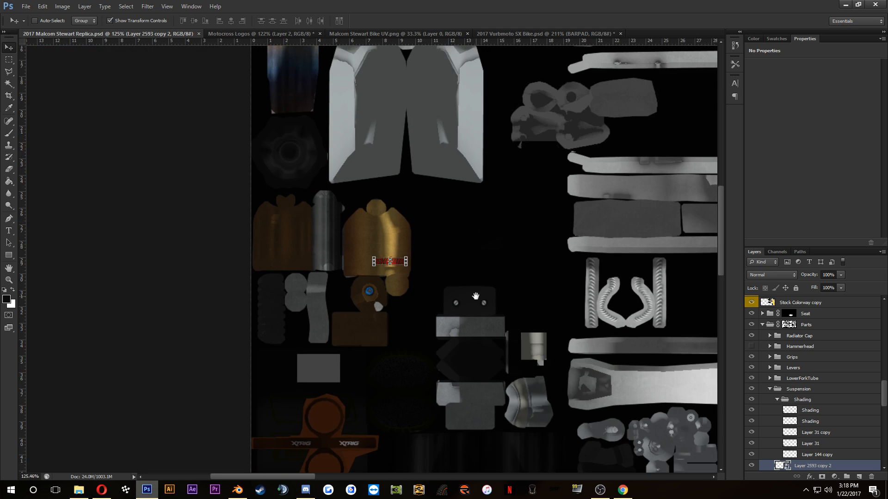
{"action": "left_click_drag", "start_coordinate": [475, 296], "coordinate": [2, 60]}
{"action": "left_click_drag", "start_coordinate": [257, 162], "coordinate": [132, 76]}
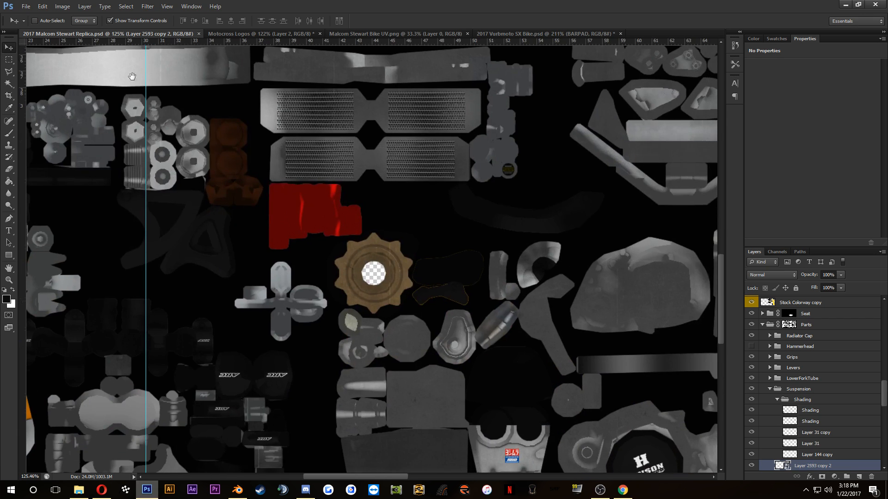
{"action": "left_click_drag", "start_coordinate": [544, 163], "coordinate": [194, 93]}
{"action": "left_click_drag", "start_coordinate": [351, 145], "coordinate": [125, 28]}
{"action": "left_click_drag", "start_coordinate": [462, 342], "coordinate": [279, 300]}
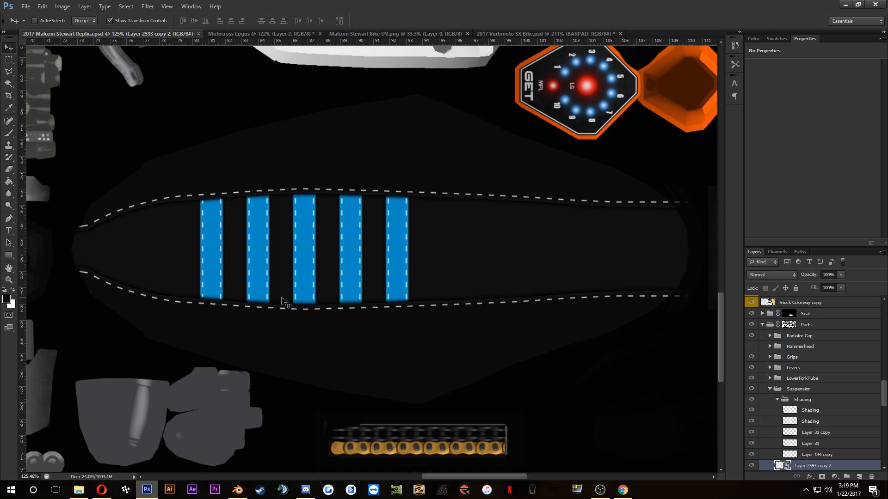
{"action": "scroll", "coordinate": [516, 300], "scroll_direction": "down", "scroll_amount": 5}
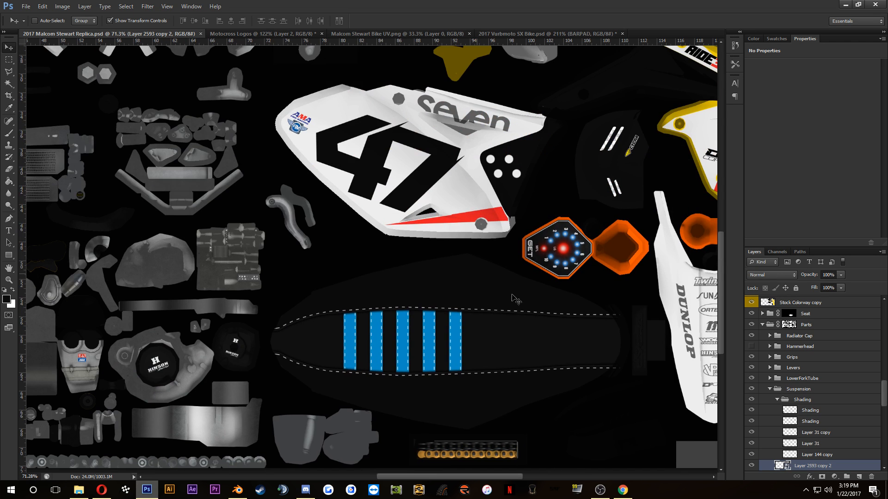
{"action": "left_click", "coordinate": [768, 391]}
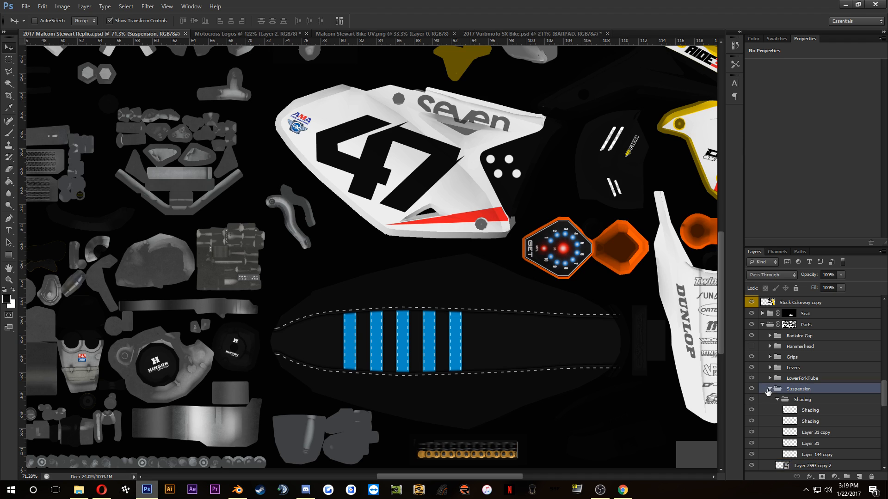
{"action": "left_click", "coordinate": [762, 314]}
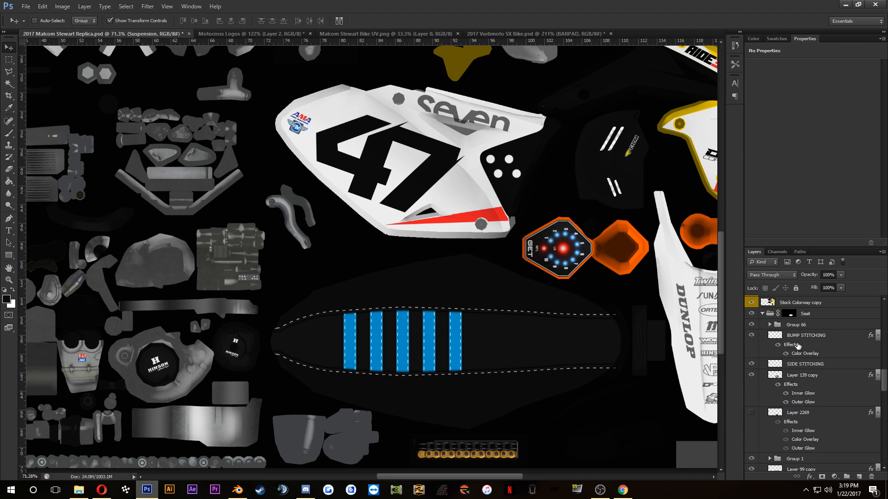
{"action": "scroll", "coordinate": [796, 347], "scroll_direction": "down", "scroll_amount": 2}
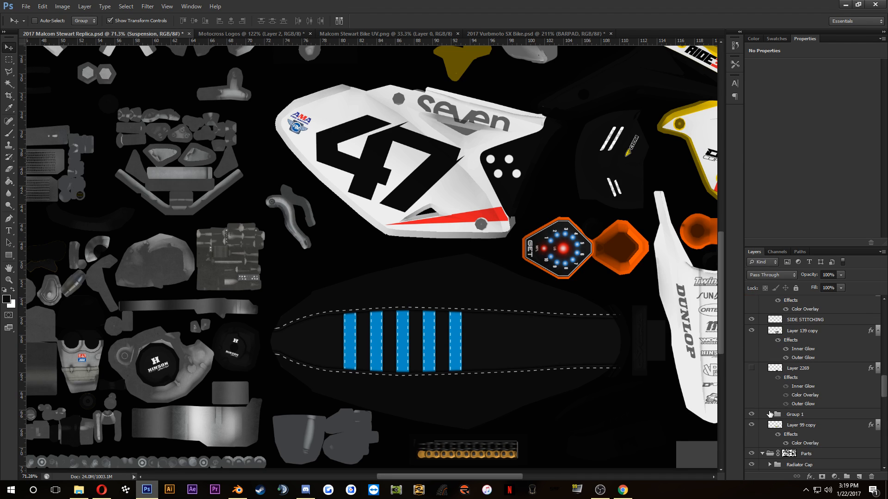
{"action": "left_click", "coordinate": [769, 414]}
{"action": "scroll", "coordinate": [770, 414], "scroll_direction": "down", "scroll_amount": 2}
{"action": "left_click", "coordinate": [765, 370]}
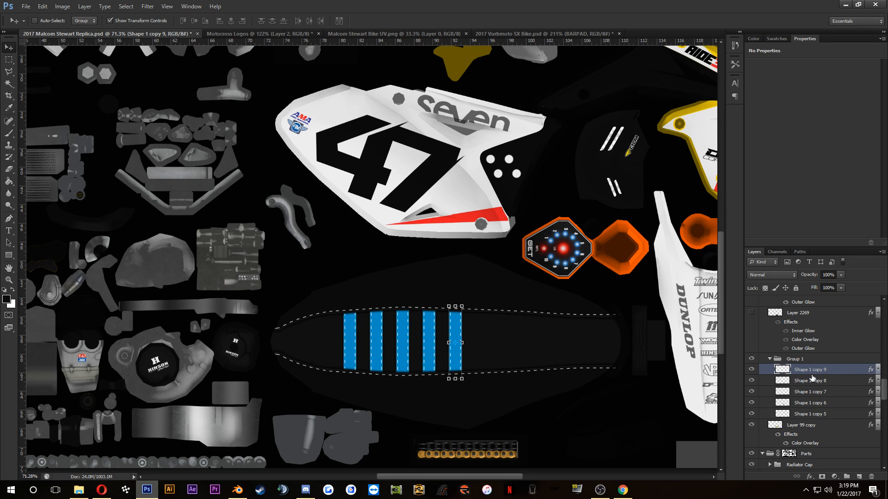
{"action": "scroll", "coordinate": [453, 343], "scroll_direction": "up", "scroll_amount": 5}
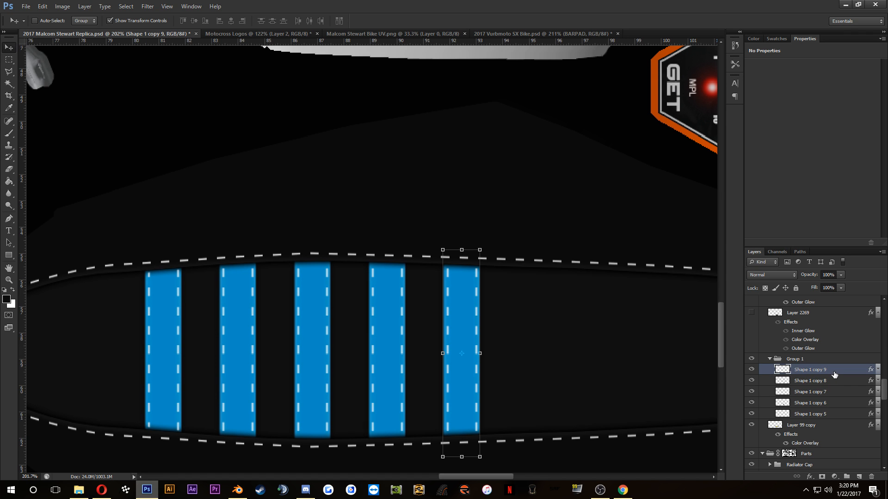
{"action": "double_click", "coordinate": [835, 375]}
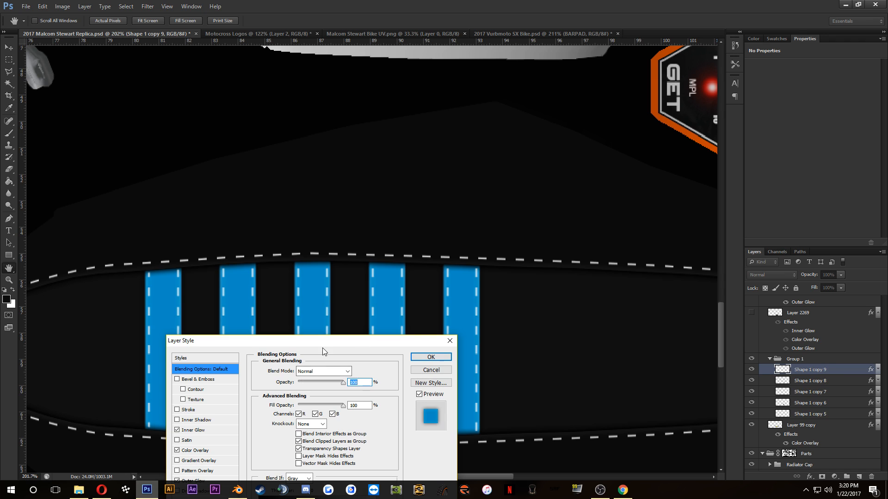
{"action": "left_click_drag", "start_coordinate": [324, 349], "coordinate": [657, 238]}
{"action": "left_click", "coordinate": [510, 320]}
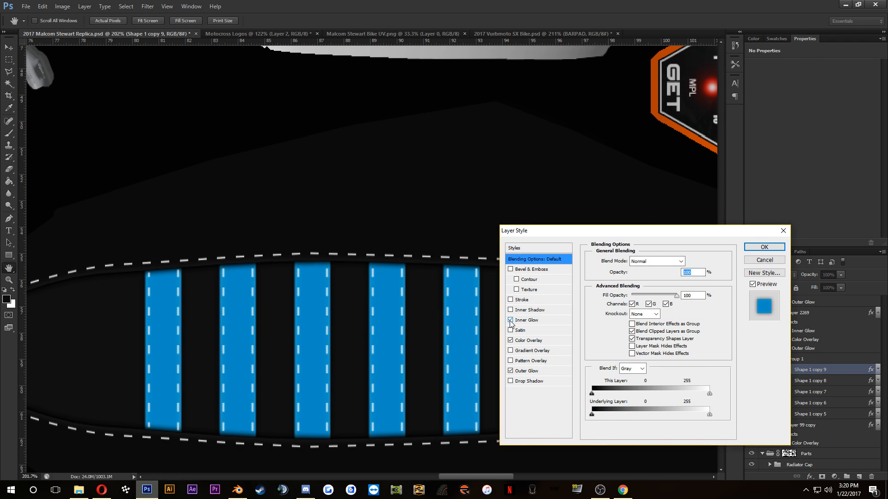
{"action": "left_click", "coordinate": [510, 320]}
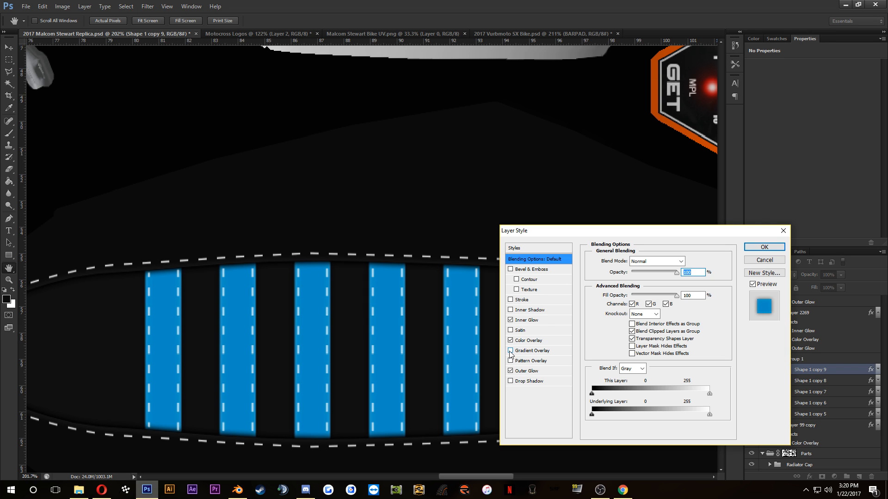
{"action": "left_click", "coordinate": [510, 340]}
{"action": "left_click", "coordinate": [511, 361]}
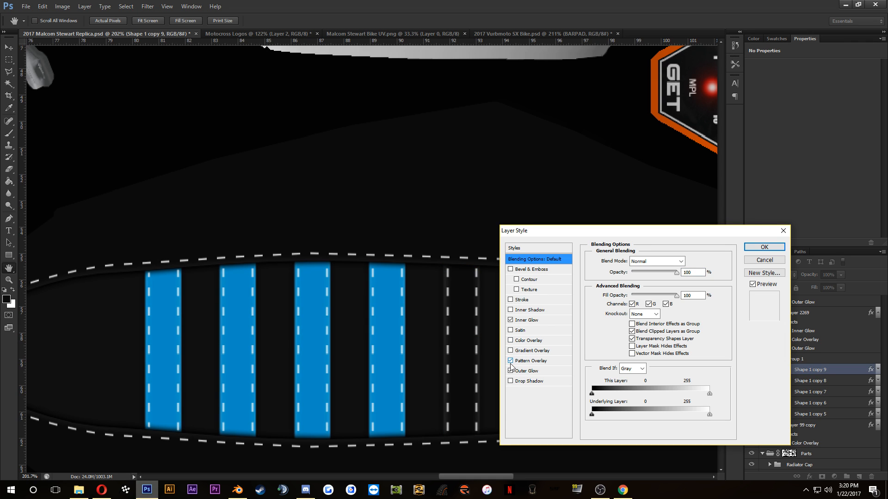
{"action": "left_click", "coordinate": [534, 364]}
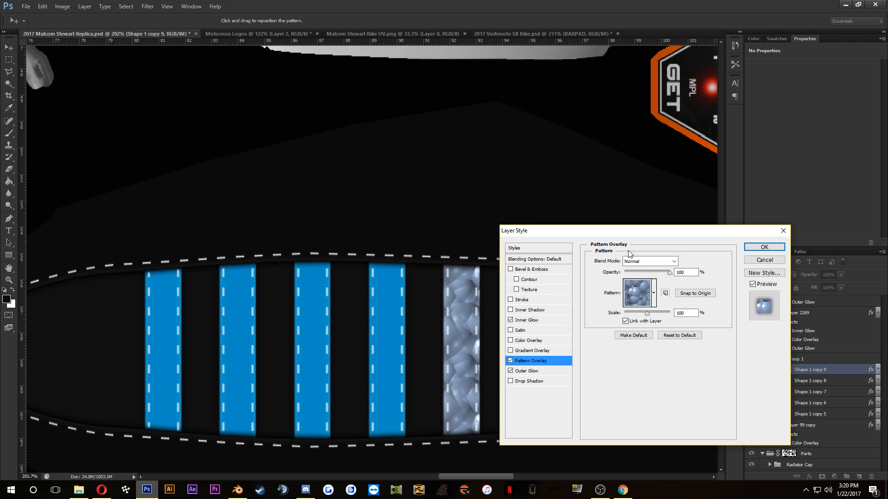
{"action": "left_click", "coordinate": [764, 260]}
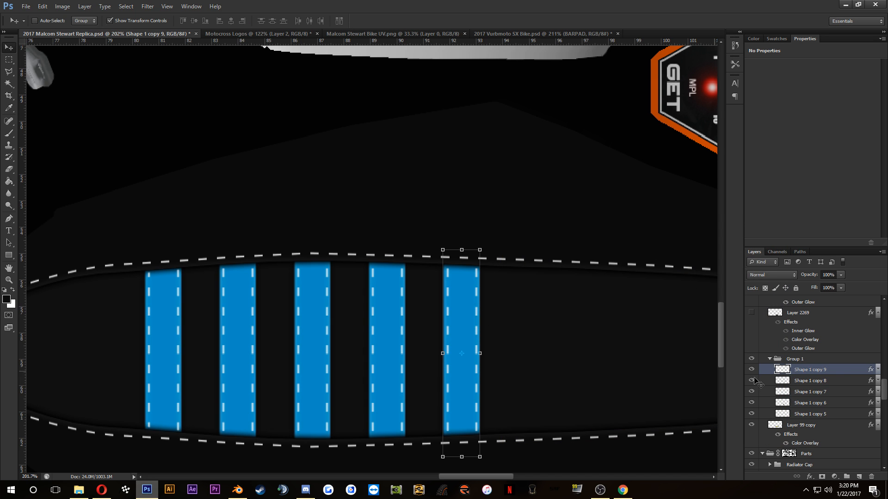
Step: Turn off the Color Overlay on the Shape 1 copy 9 seat stripe, and expand the effects of Shape 1 copy 8
{"action": "double_click", "coordinate": [841, 374]}
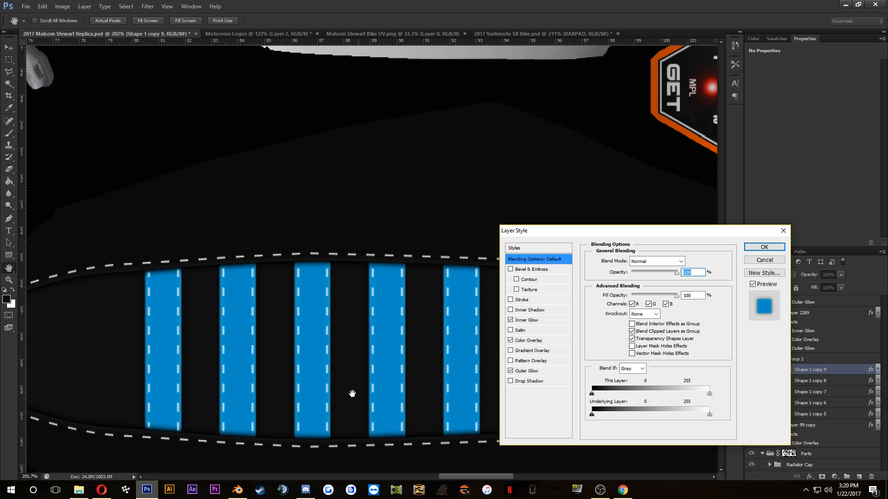
{"action": "left_click", "coordinate": [510, 342]}
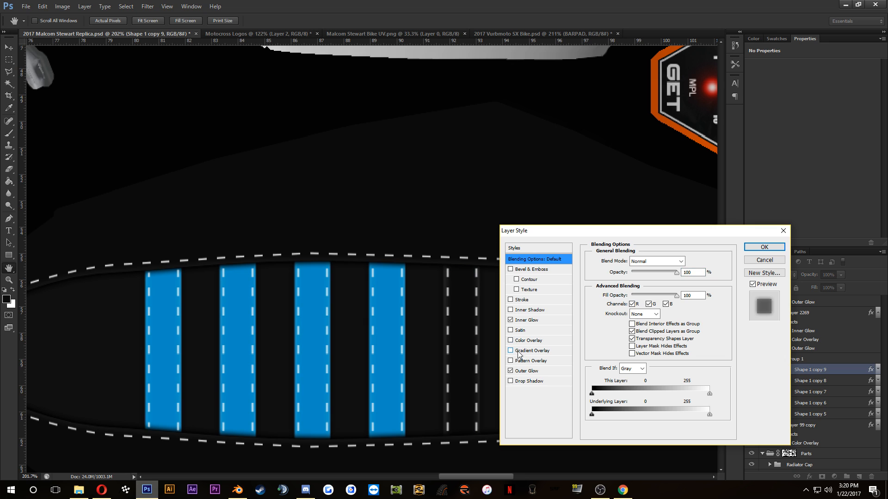
{"action": "left_click", "coordinate": [765, 246]}
{"action": "left_click", "coordinate": [877, 381]}
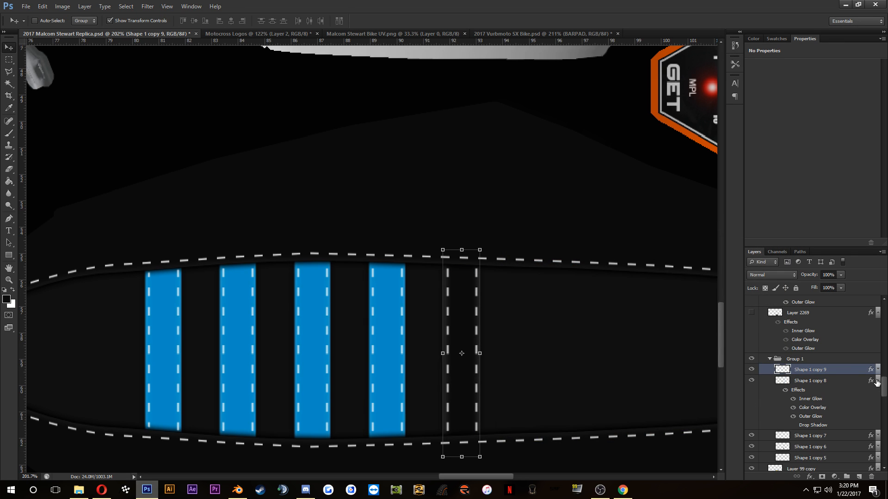
Step: Turn off the Color Overlay on the seat stripe layers Shape 1 copy 8, copy 7, copy 6 and copy 5
{"action": "left_click", "coordinate": [793, 408]}
{"action": "left_click", "coordinate": [877, 380]}
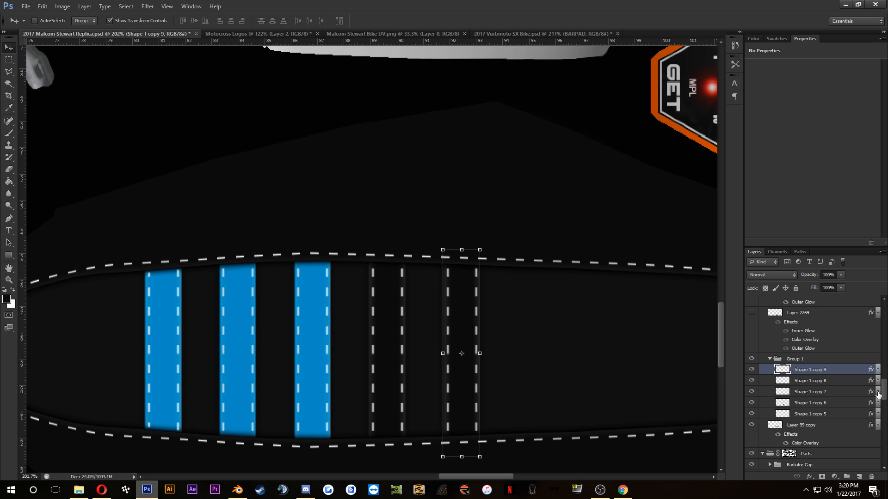
{"action": "left_click", "coordinate": [878, 392]}
{"action": "left_click", "coordinate": [794, 418]}
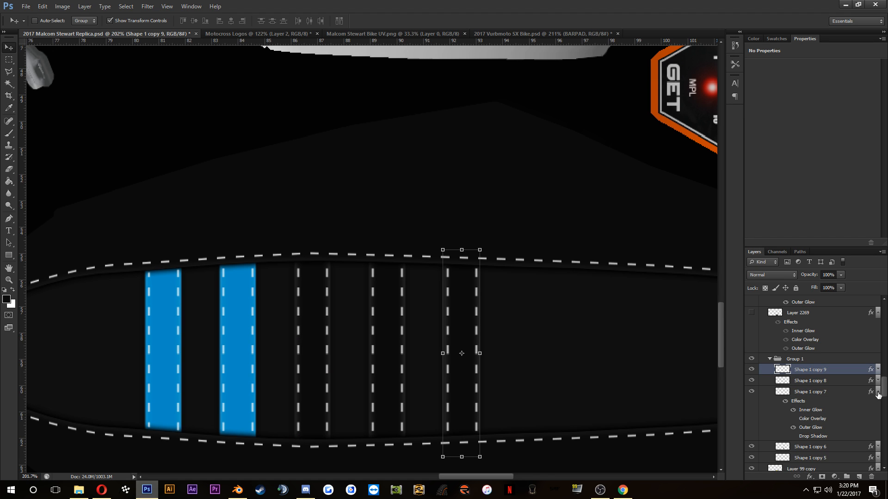
{"action": "left_click", "coordinate": [878, 392]}
{"action": "left_click", "coordinate": [877, 403]}
{"action": "left_click", "coordinate": [857, 405]}
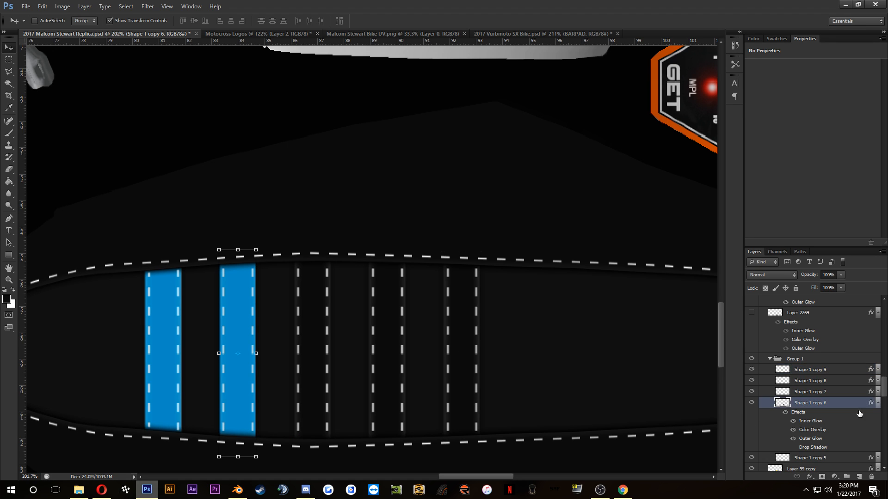
{"action": "left_click", "coordinate": [877, 403]}
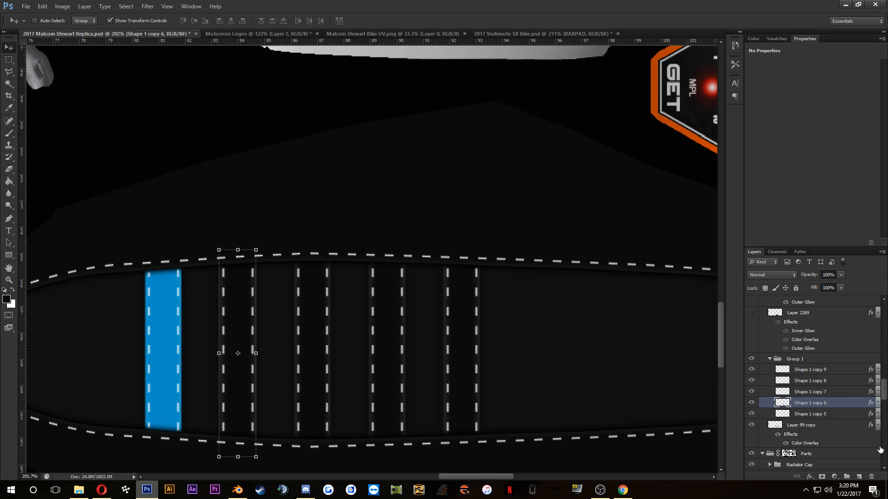
{"action": "left_click", "coordinate": [877, 415]}
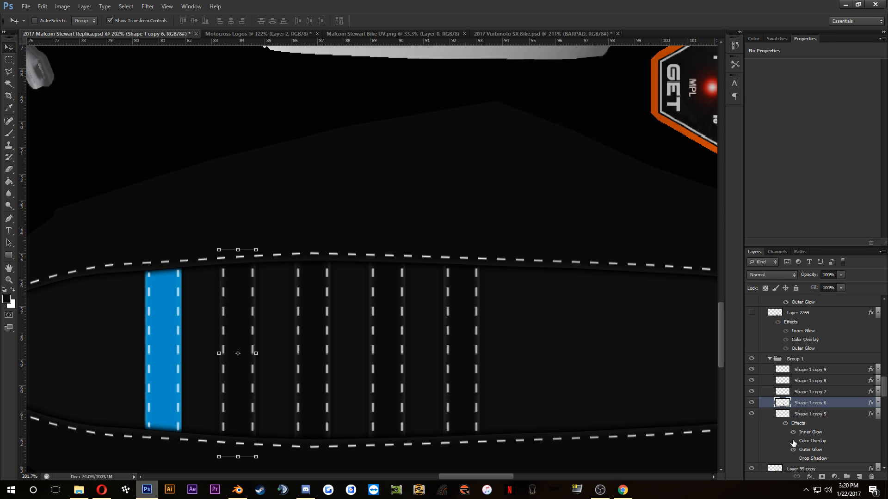
{"action": "left_click", "coordinate": [793, 441]}
Step: Set the foreground colour to yellow d5ba00 by sampling the yellow edge of the RIDE365.com plastic
{"action": "left_click", "coordinate": [8, 301]}
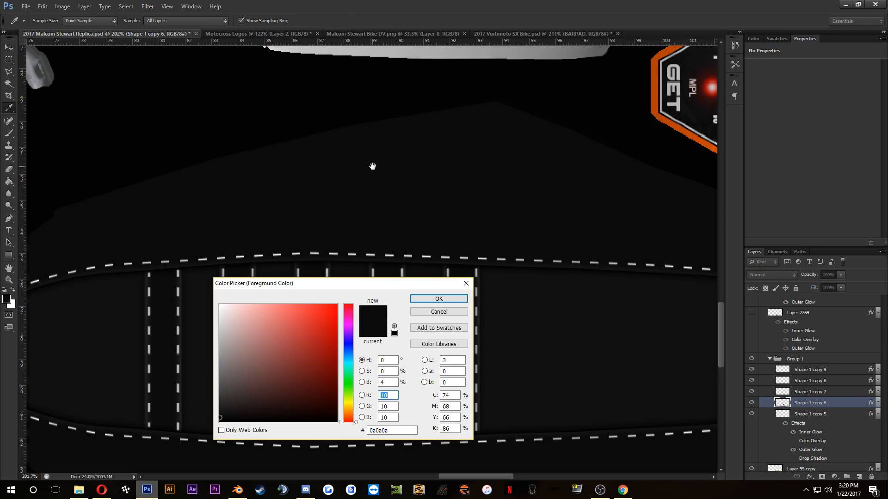
{"action": "left_click_drag", "start_coordinate": [387, 152], "coordinate": [332, 357]}
{"action": "left_click_drag", "start_coordinate": [414, 148], "coordinate": [1, 243]}
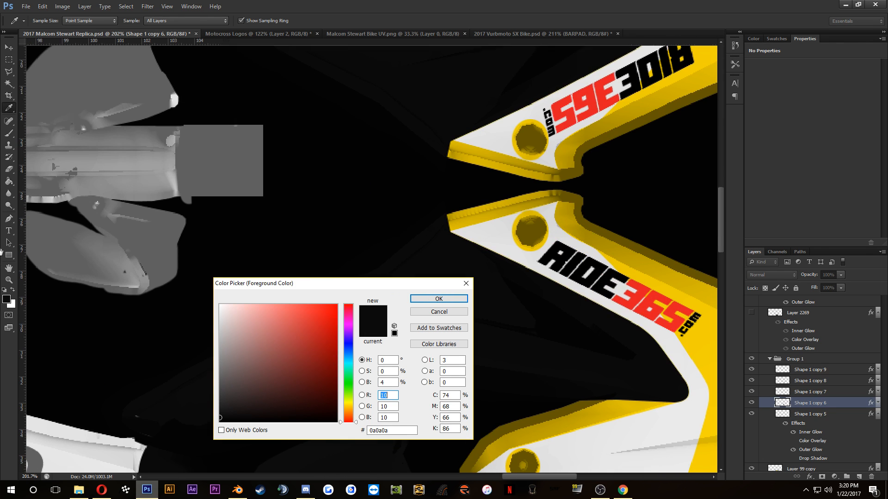
{"action": "left_click", "coordinate": [457, 225]}
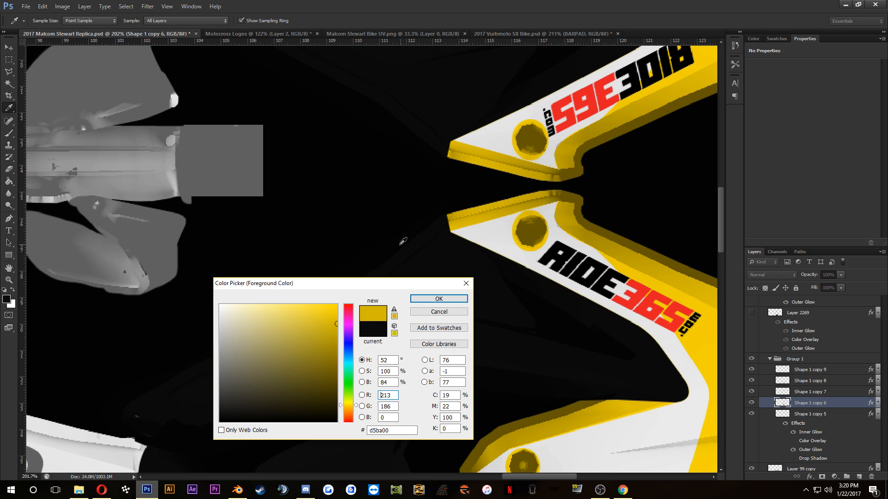
{"action": "left_click_drag", "start_coordinate": [399, 245], "coordinate": [509, 53]}
{"action": "left_click_drag", "start_coordinate": [500, 369], "coordinate": [547, 272]}
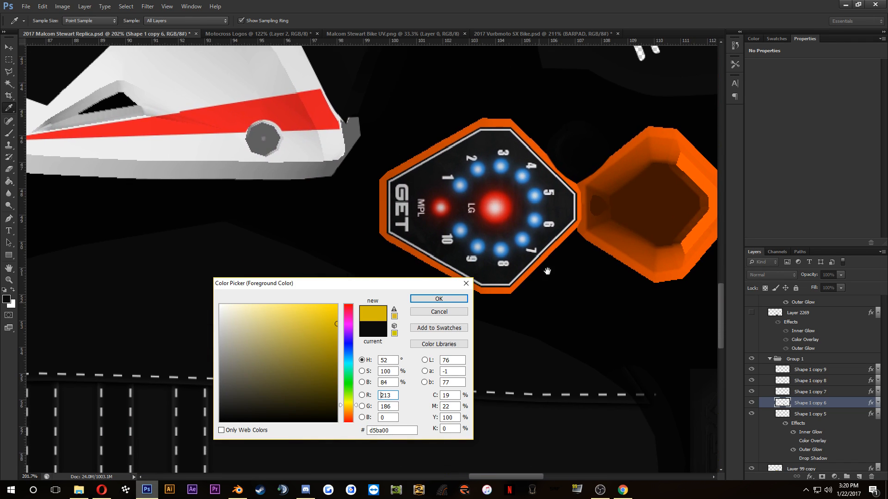
{"action": "left_click_drag", "start_coordinate": [571, 444], "coordinate": [504, 53]}
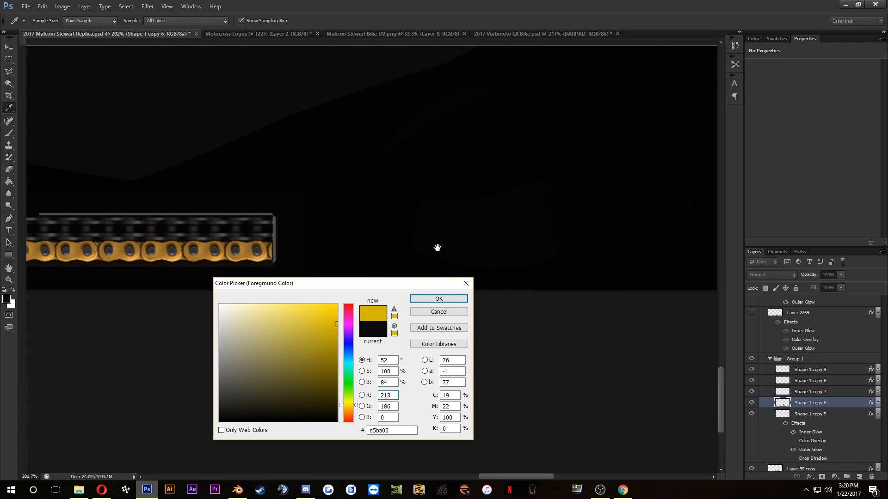
{"action": "left_click_drag", "start_coordinate": [361, 190], "coordinate": [576, 334]}
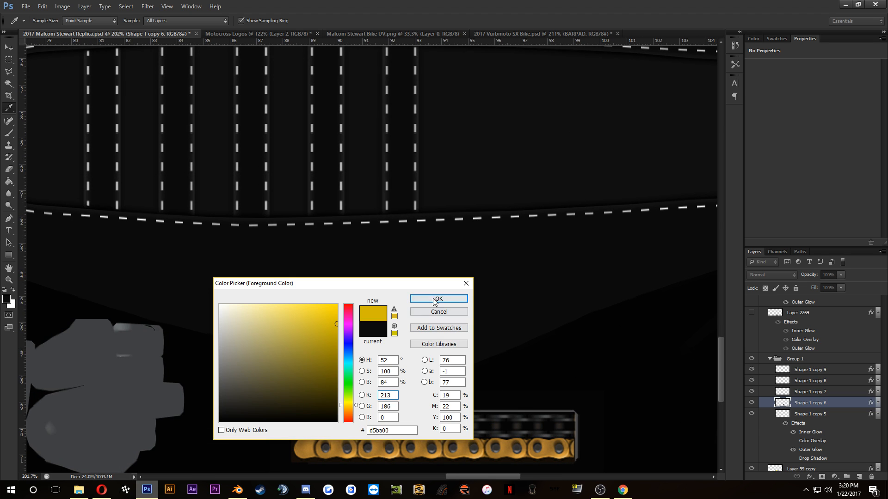
{"action": "left_click", "coordinate": [438, 298]}
Step: Load the outline of the leftmost seat stripe, Shape 1 copy 5, as a selection and activate the Paint Bucket tool
{"action": "key", "text": "v"}
{"action": "left_click", "coordinate": [784, 414], "text": "ctrl"}
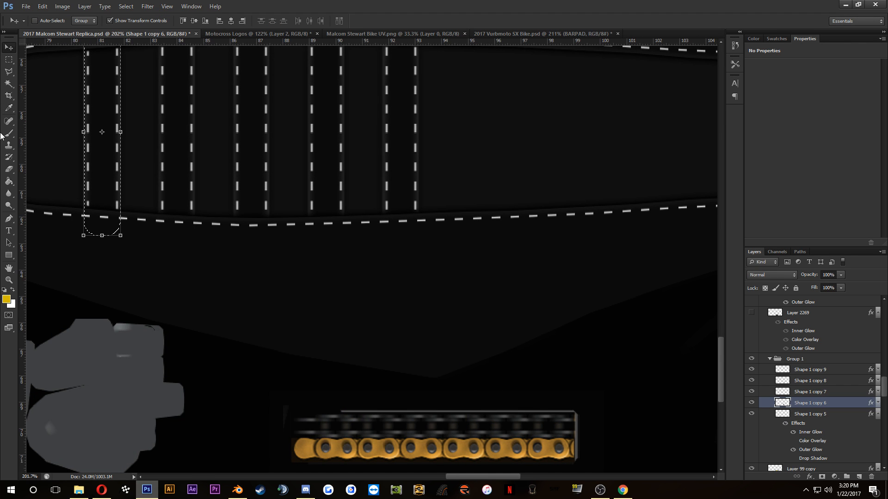
{"action": "left_click_drag", "start_coordinate": [235, 185], "coordinate": [313, 271]}
{"action": "left_click", "coordinate": [8, 181]}
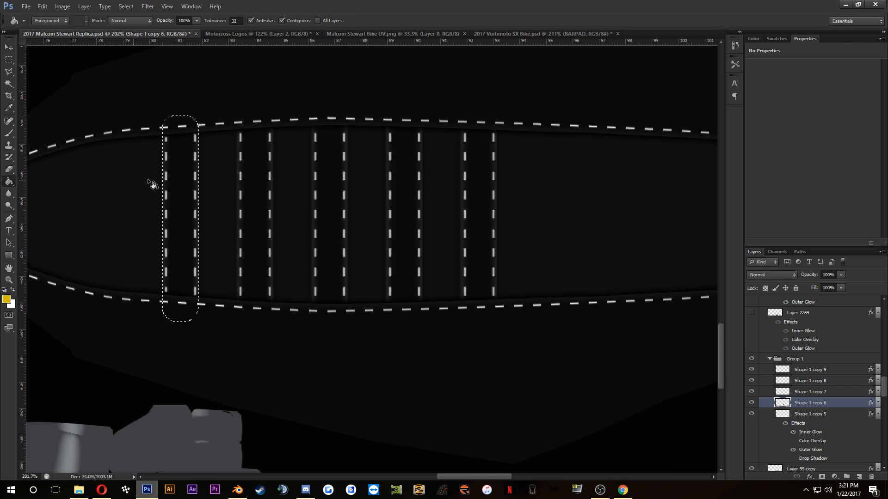
Step: Try to fill the first, third, fourth and fifth seat stripes with the yellow foreground colour
{"action": "left_click", "coordinate": [188, 168]}
{"action": "key", "text": "ctrl+d"}
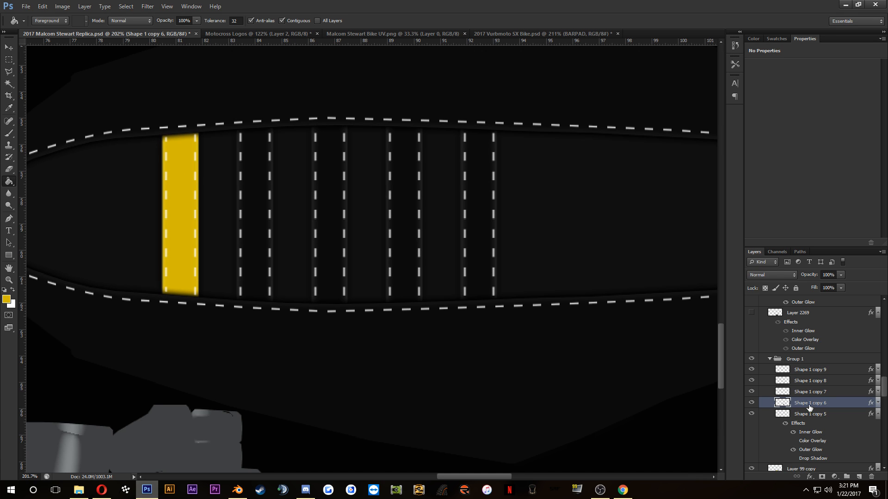
{"action": "left_click", "coordinate": [787, 393], "text": "ctrl"}
{"action": "left_click", "coordinate": [768, 394]}
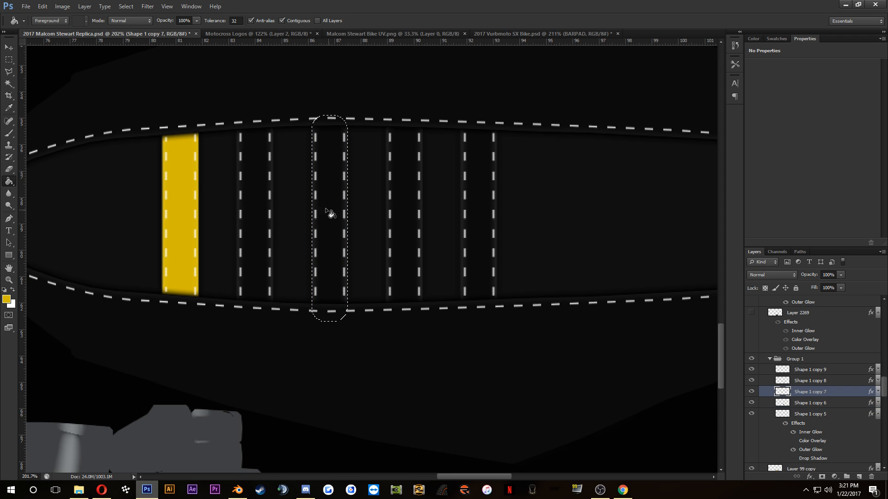
{"action": "left_click", "coordinate": [324, 209]}
{"action": "left_click", "coordinate": [782, 381], "text": "ctrl"}
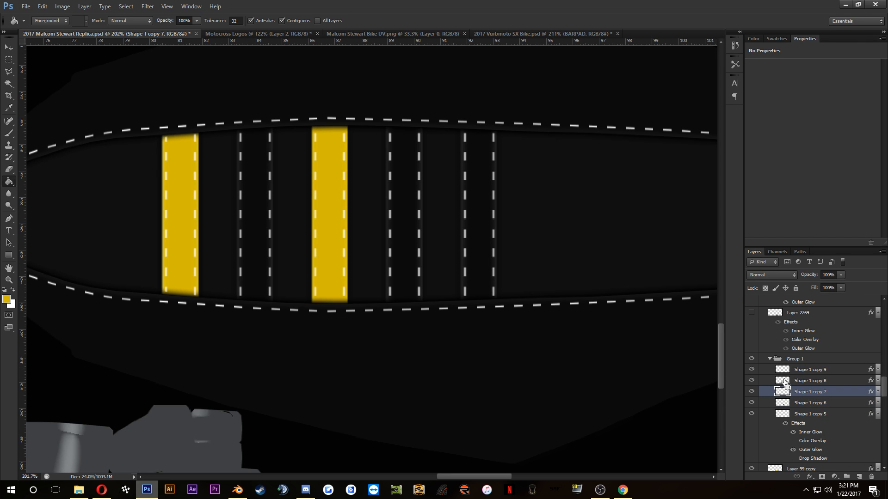
{"action": "left_click", "coordinate": [805, 382]}
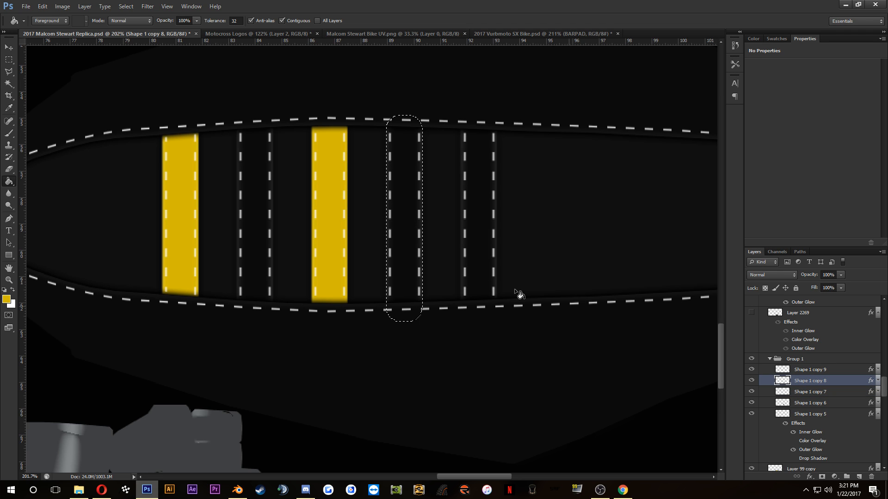
{"action": "left_click", "coordinate": [421, 239]}
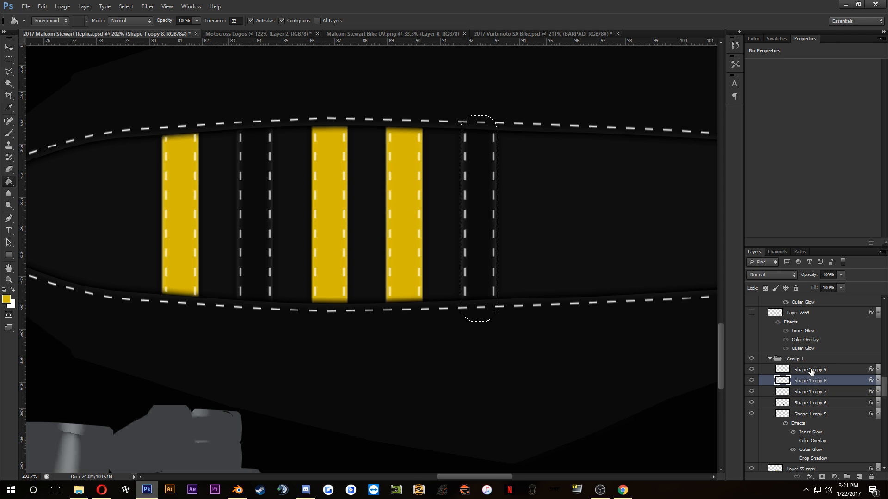
{"action": "left_click", "coordinate": [782, 369], "text": "ctrl"}
{"action": "left_click", "coordinate": [805, 369]}
{"action": "left_click", "coordinate": [479, 231]}
{"action": "key", "text": "ctrl+d"}
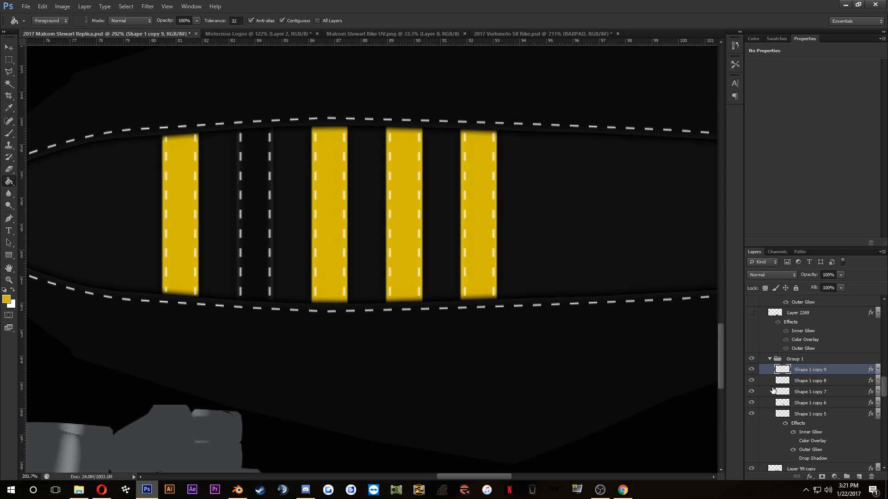
{"action": "left_click", "coordinate": [783, 404], "text": "ctrl"}
Step: Undo the yellow stripe fills back to the loaded selection of the leftmost stripe
{"action": "key", "text": "ctrl+alt+z"}
{"action": "key", "text": "ctrl+alt+z"}
{"action": "key", "text": "ctrl+alt+z"}
{"action": "key", "text": "ctrl+alt+z"}
{"action": "key", "text": "ctrl+alt+z"}
{"action": "key", "text": "ctrl+alt+z"}
{"action": "key", "text": "ctrl+alt+z"}
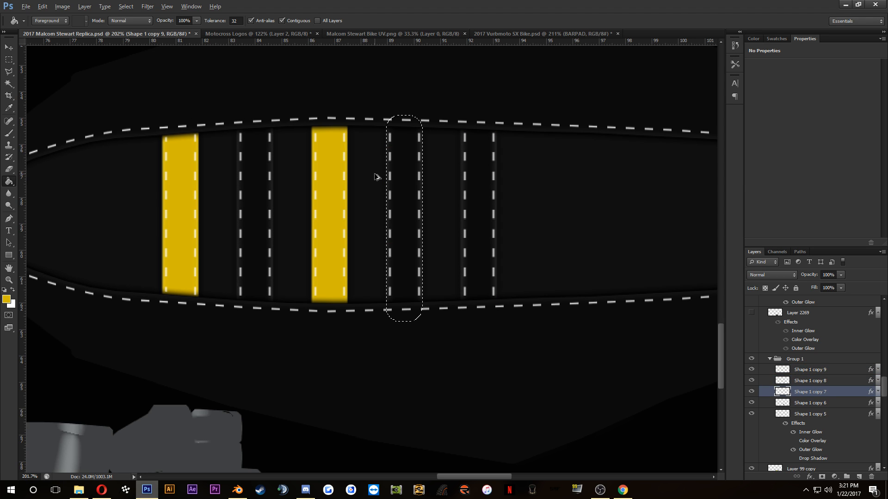
{"action": "key", "text": "ctrl+alt+z"}
{"action": "key", "text": "ctrl+alt+z"}
{"action": "key", "text": "ctrl+alt+z"}
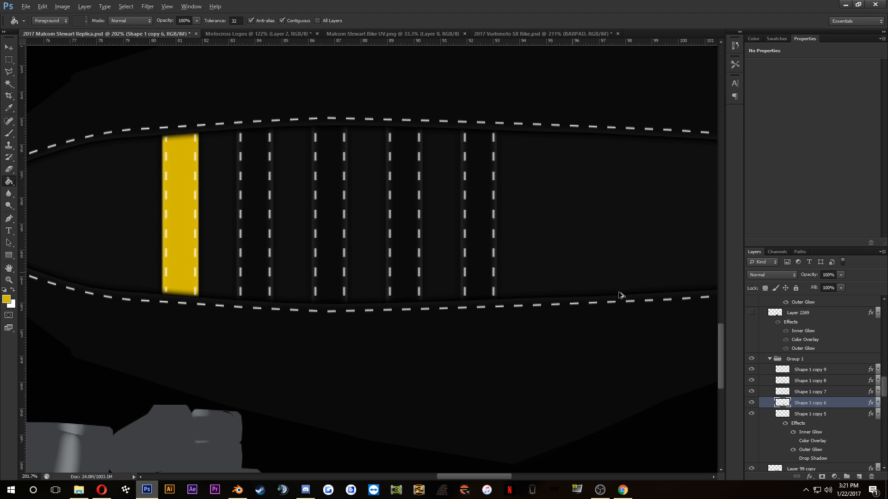
{"action": "key", "text": "ctrl+alt+z"}
{"action": "key", "text": "ctrl+alt+z"}
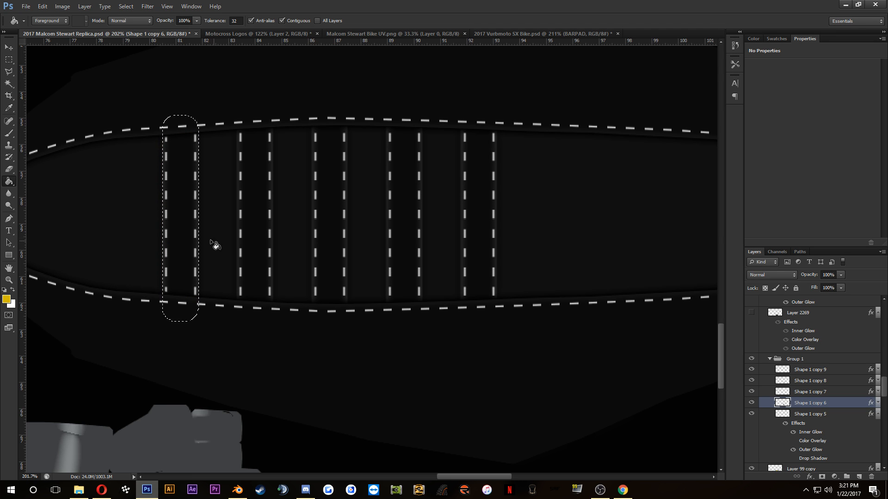
Step: Fill the two leftmost seat stripes with yellow on their own layers, Shape 1 copy 5 and Shape 1 copy 6, and deselect
{"action": "left_click", "coordinate": [803, 415]}
{"action": "left_click", "coordinate": [169, 184]}
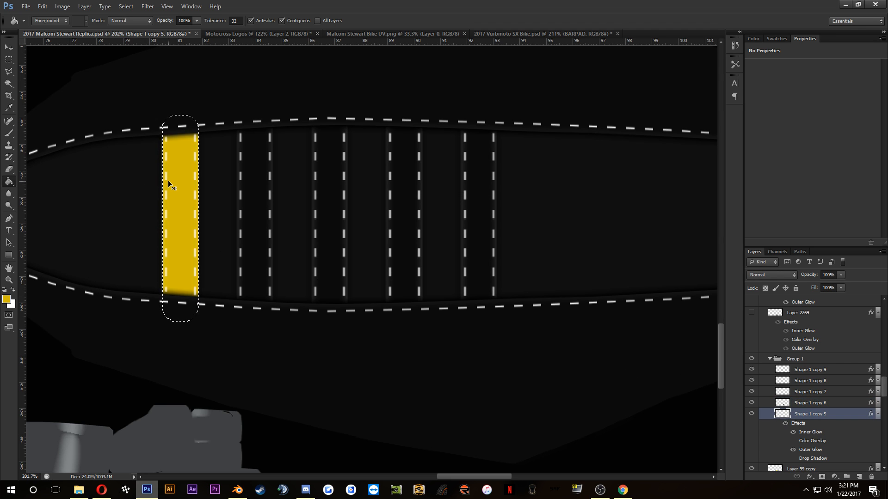
{"action": "key", "text": "ctrl+d"}
{"action": "left_click", "coordinate": [779, 404], "text": "ctrl"}
{"action": "left_click", "coordinate": [805, 403]}
{"action": "left_click", "coordinate": [250, 191]}
{"action": "key", "text": "ctrl+d"}
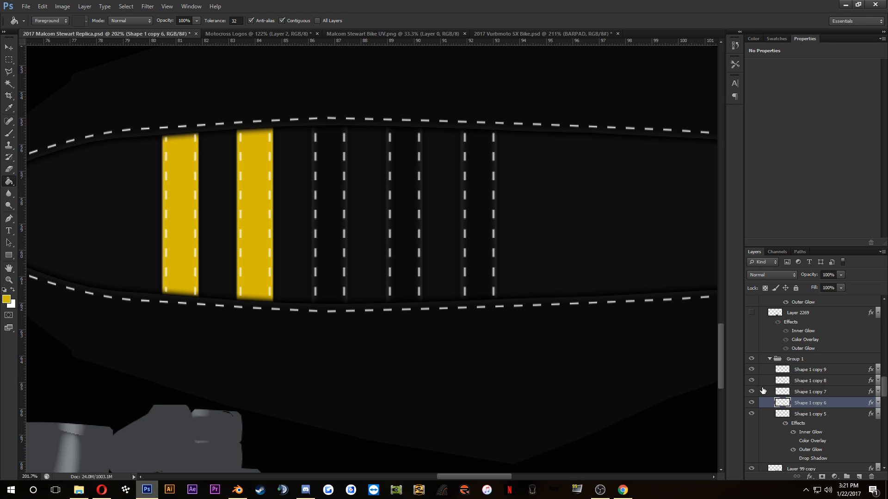
Step: Fill the third and fourth seat stripes with yellow on the layers Shape 1 copy 7 and Shape 1 copy 8, and deselect
{"action": "left_click", "coordinate": [781, 393], "text": "ctrl"}
{"action": "left_click", "coordinate": [807, 391]}
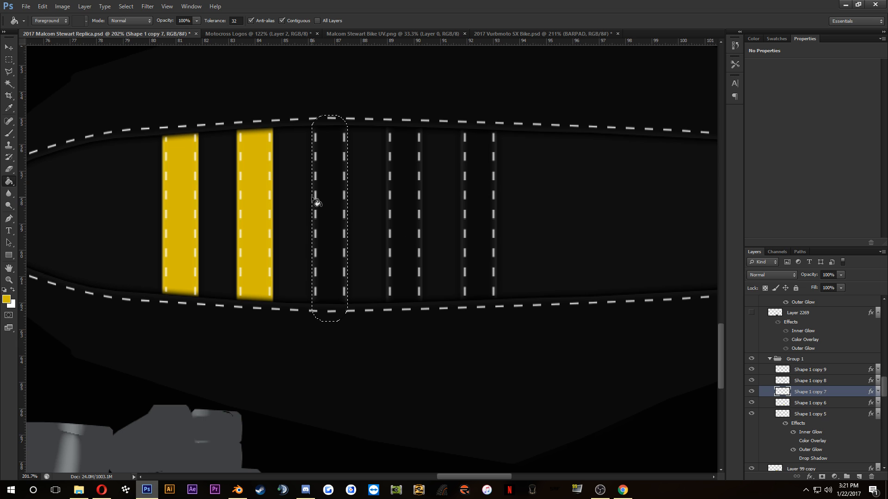
{"action": "left_click", "coordinate": [313, 199]}
{"action": "key", "text": "ctrl+d"}
{"action": "left_click", "coordinate": [782, 381], "text": "ctrl"}
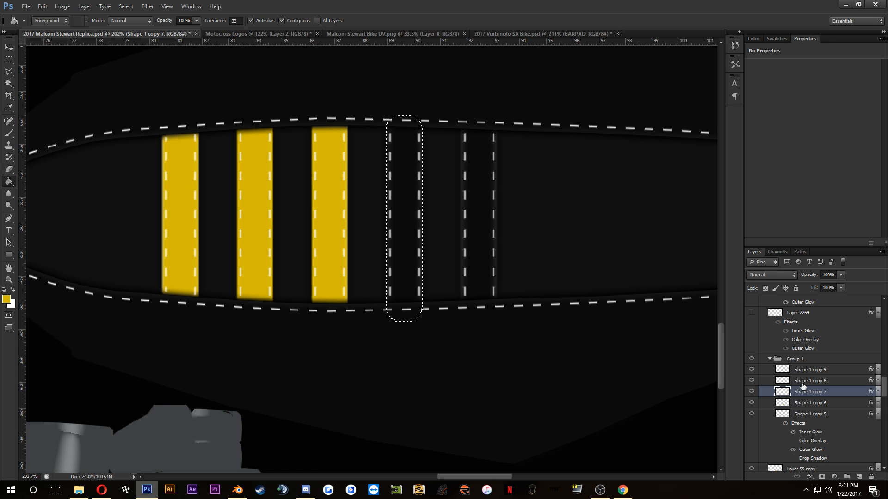
{"action": "left_click", "coordinate": [807, 381]}
{"action": "left_click", "coordinate": [405, 196]}
{"action": "key", "text": "ctrl+d"}
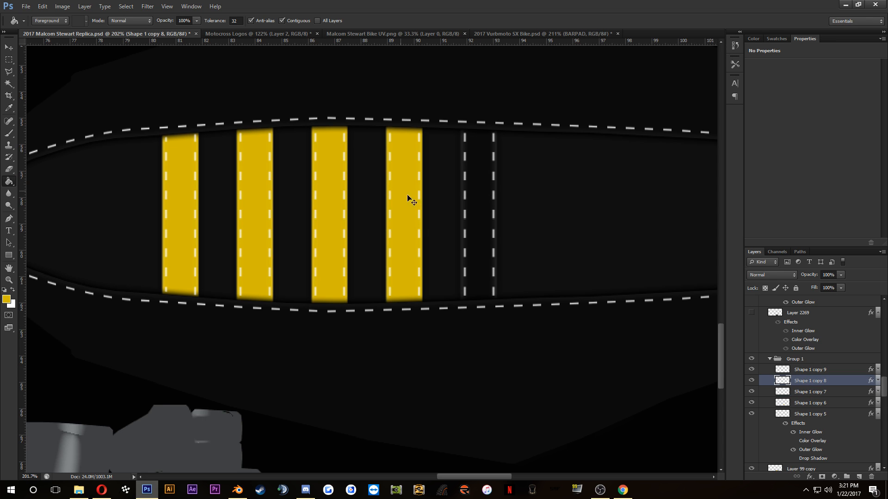
Step: Fill the rightmost seat stripe with yellow on the Shape 1 copy 9 layer and clear the selection
{"action": "left_click", "coordinate": [782, 370], "text": "ctrl"}
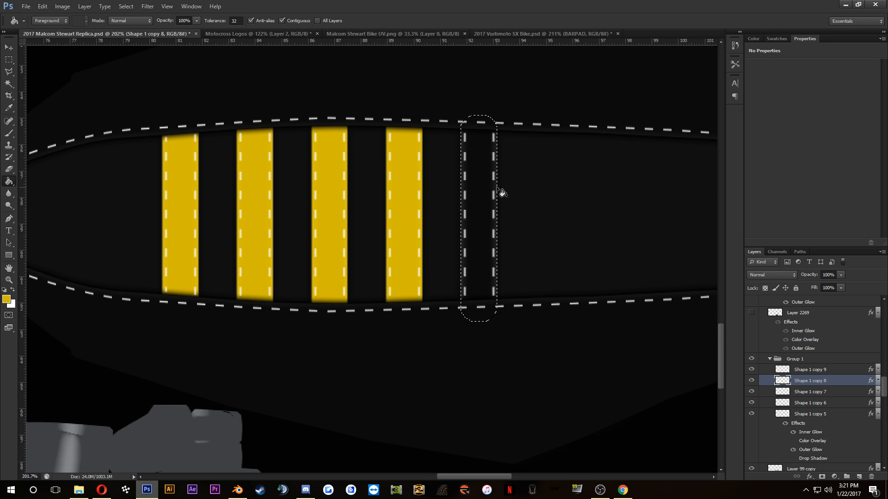
{"action": "left_click", "coordinate": [807, 372]}
{"action": "left_click", "coordinate": [472, 230]}
{"action": "key", "text": "ctrl+d"}
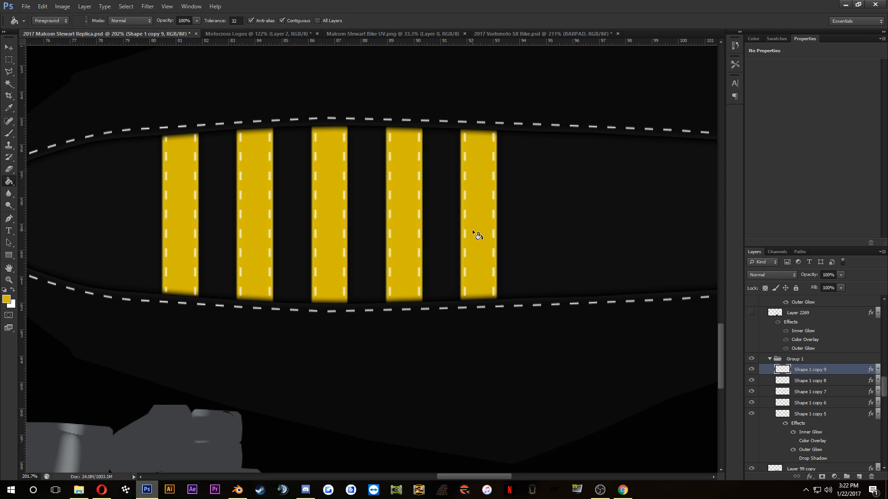
Step: Add a Pattern Overlay to Shape 1 copy 9 using the black-and-white star-like gradient pattern at 4% scale
{"action": "double_click", "coordinate": [850, 372]}
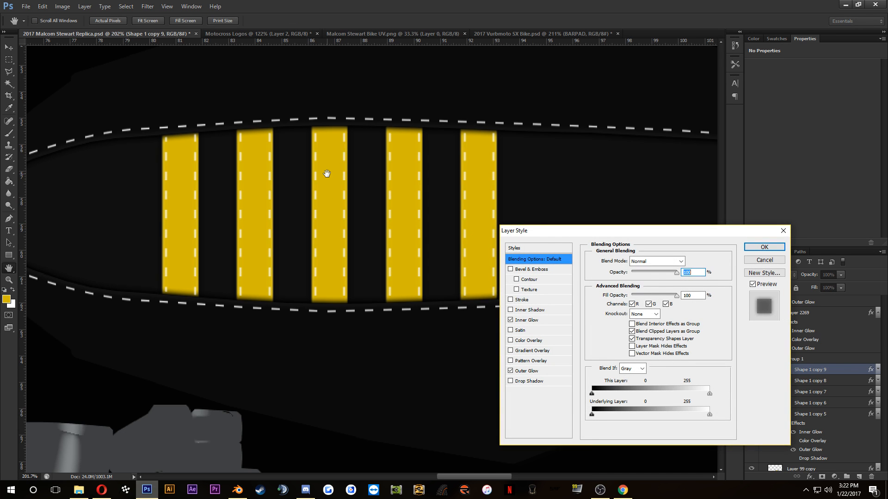
{"action": "left_click", "coordinate": [511, 361]}
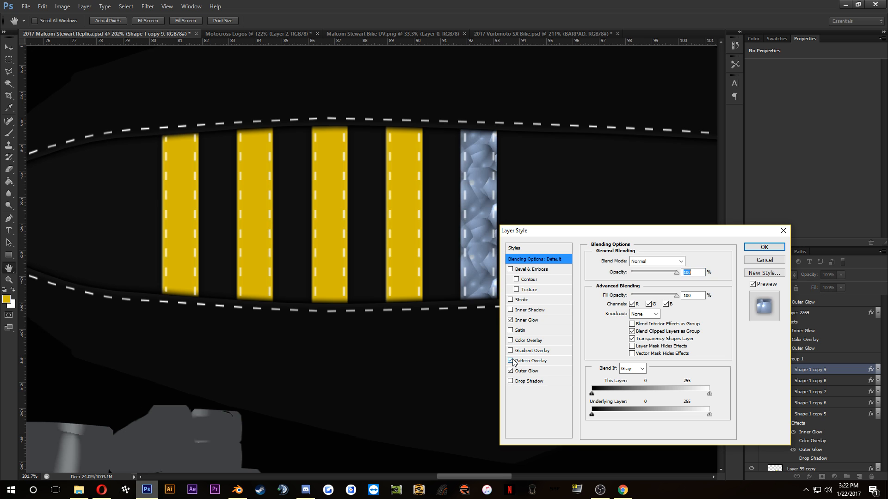
{"action": "left_click", "coordinate": [529, 361]}
{"action": "left_click", "coordinate": [632, 262]}
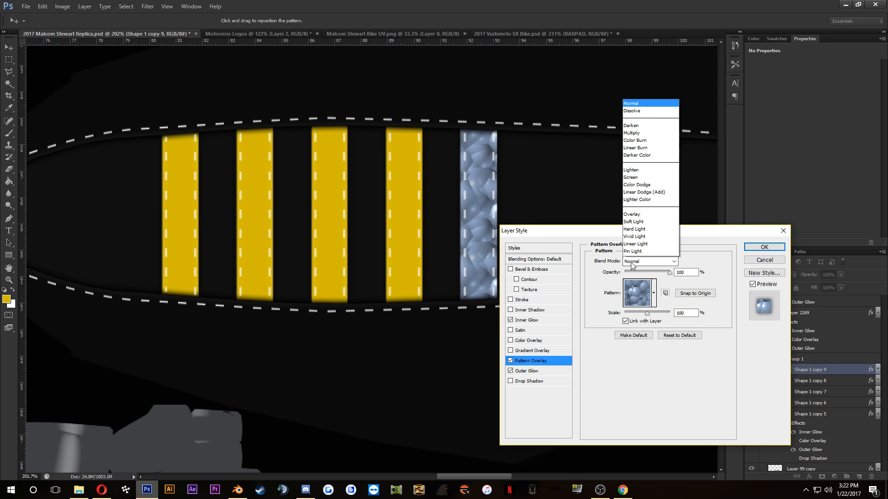
{"action": "left_click", "coordinate": [632, 264]}
{"action": "left_click", "coordinate": [654, 294]}
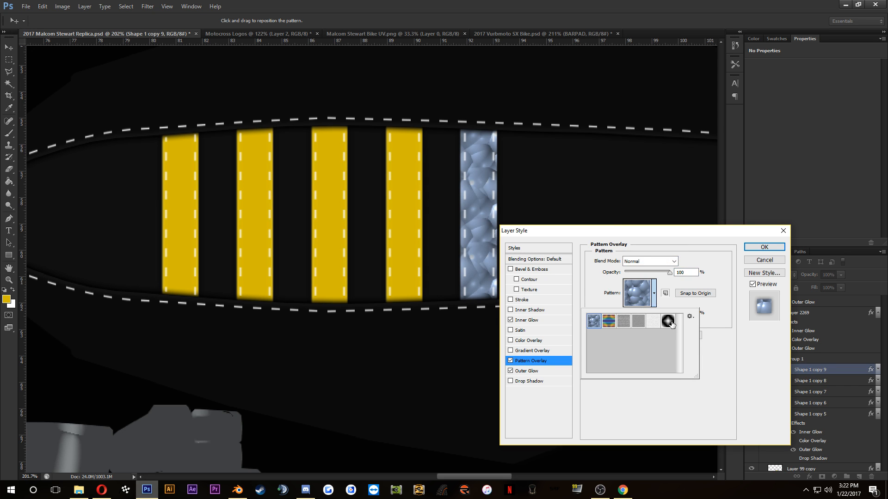
{"action": "left_click", "coordinate": [669, 321]}
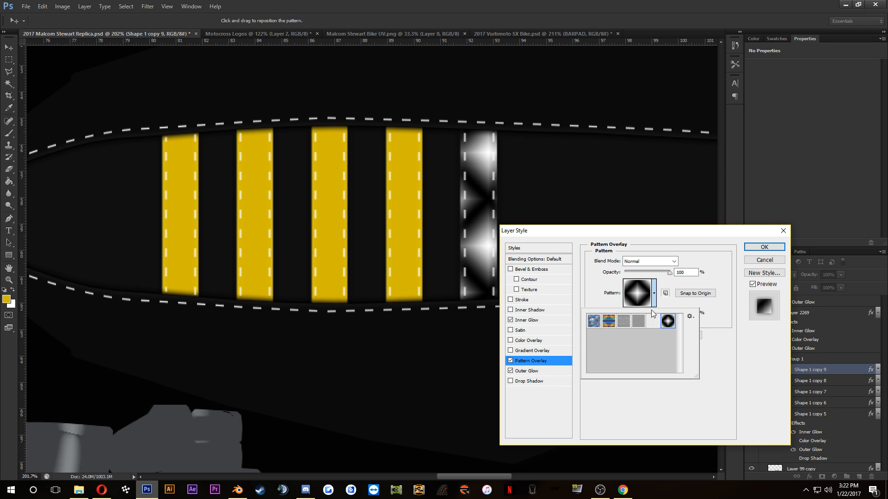
{"action": "left_click", "coordinate": [729, 361]}
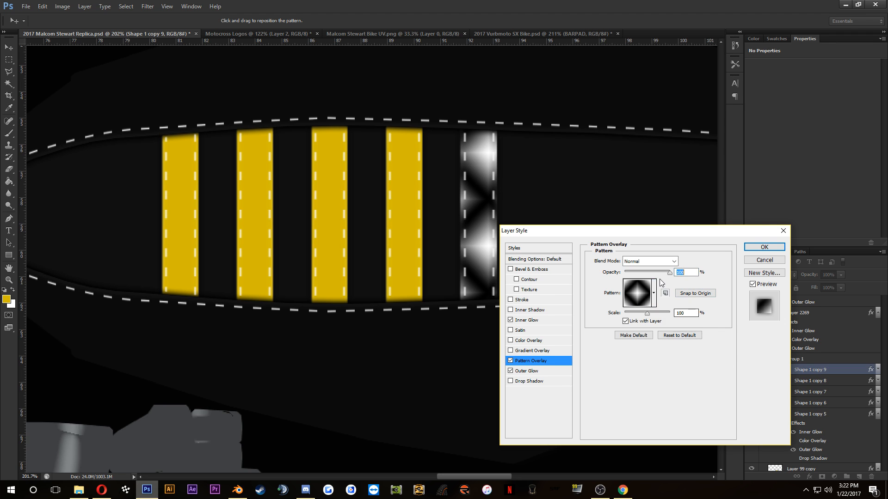
{"action": "left_click_drag", "start_coordinate": [630, 318], "coordinate": [625, 317]}
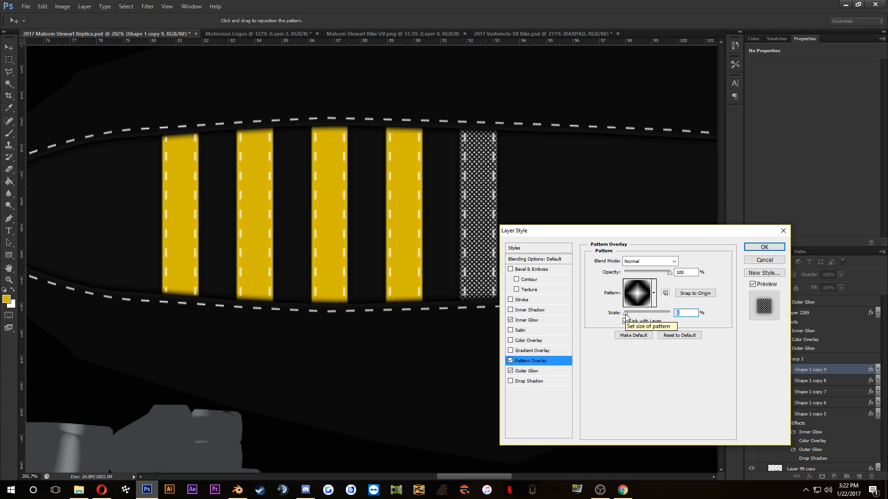
{"action": "type", "text": "4"}
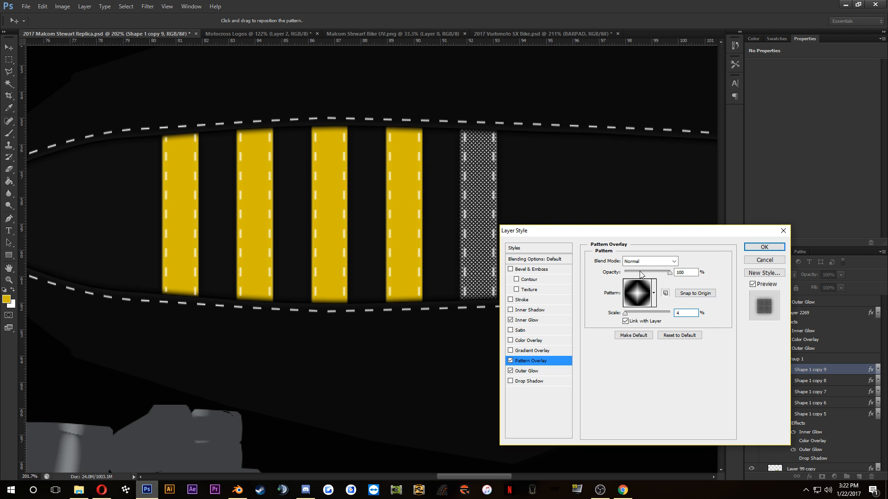
Step: Set the rightmost stripe's Pattern Overlay to Multiply at 15% opacity and apply the layer style
{"action": "left_click_drag", "start_coordinate": [640, 271], "coordinate": [673, 274]}
{"action": "left_click", "coordinate": [643, 263]}
{"action": "left_click", "coordinate": [647, 59]}
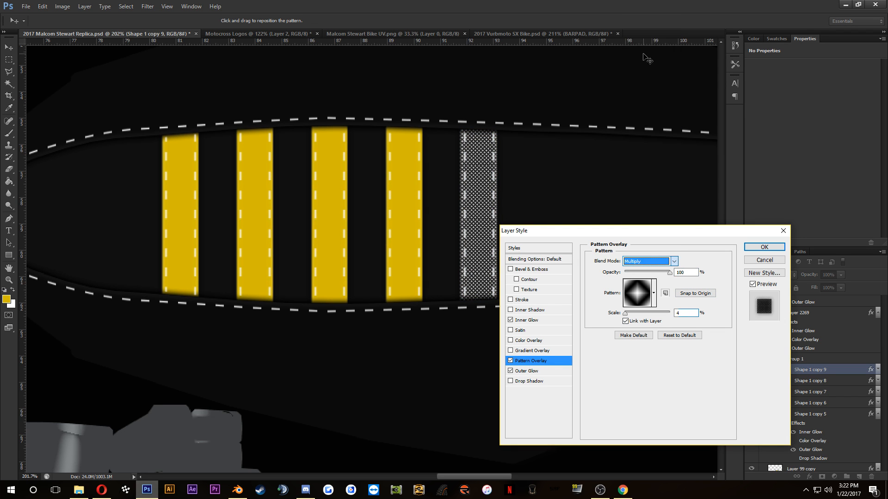
{"action": "left_click_drag", "start_coordinate": [639, 273], "coordinate": [632, 272]}
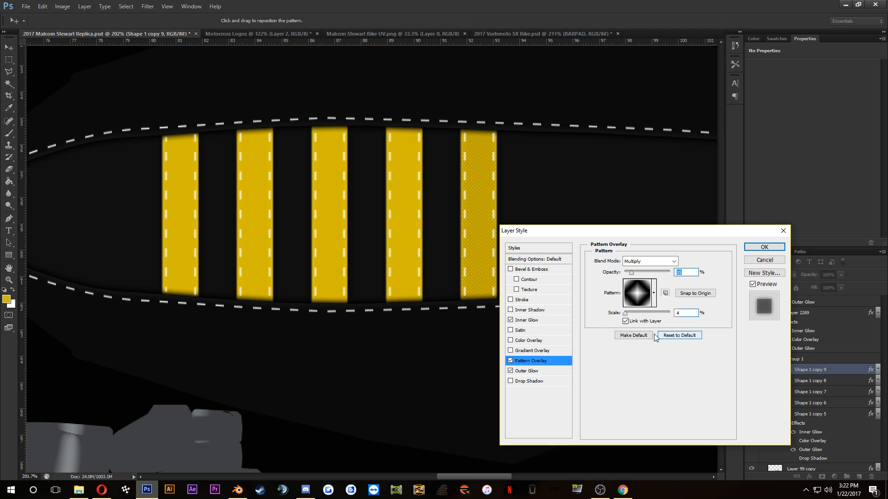
{"action": "left_click", "coordinate": [764, 248]}
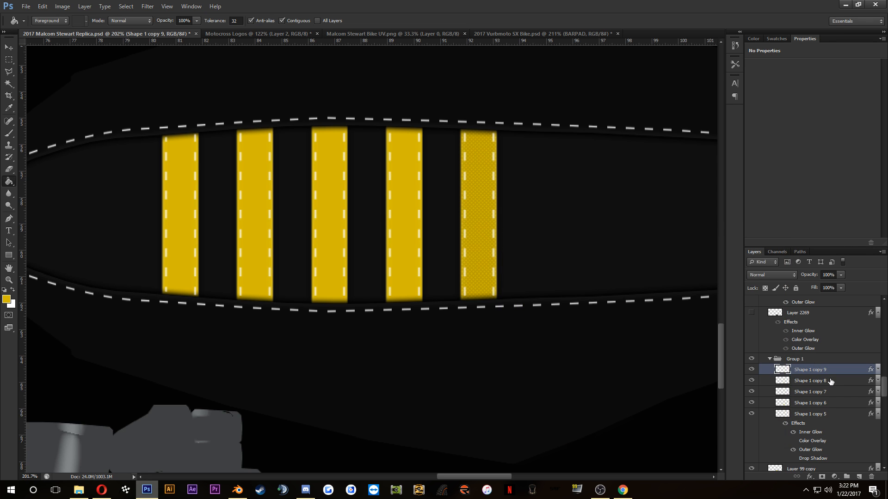
Step: Apply the same Multiply Pattern Overlay, 15% opacity and 4% scale, to Shape 1 copy 8 and Shape 1 copy 7
{"action": "double_click", "coordinate": [831, 382]}
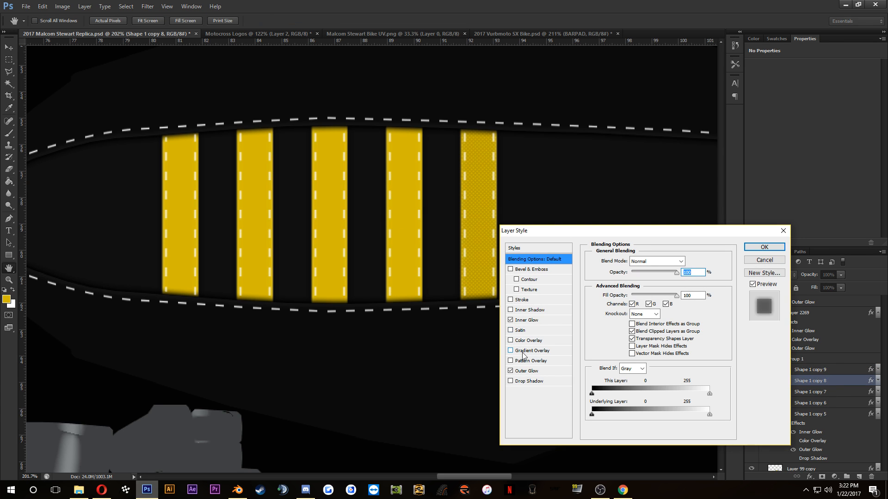
{"action": "left_click", "coordinate": [524, 361]}
{"action": "left_click", "coordinate": [764, 247]}
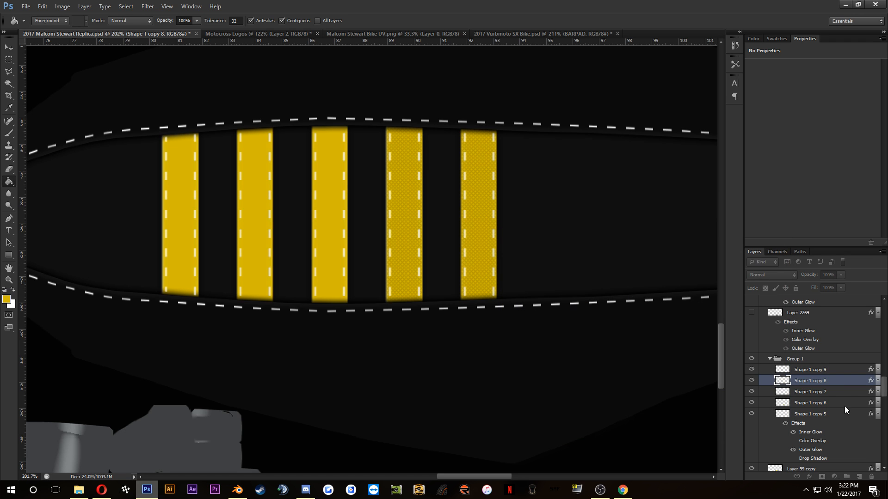
{"action": "double_click", "coordinate": [845, 393]}
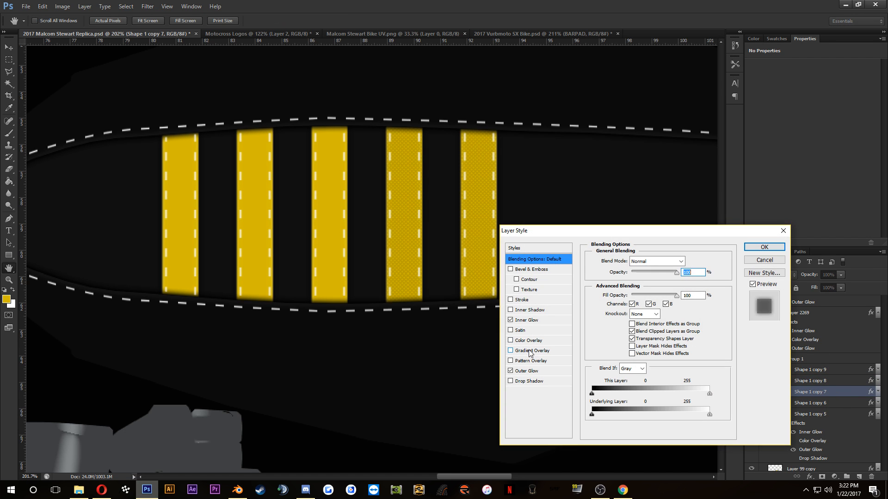
{"action": "left_click", "coordinate": [530, 360]}
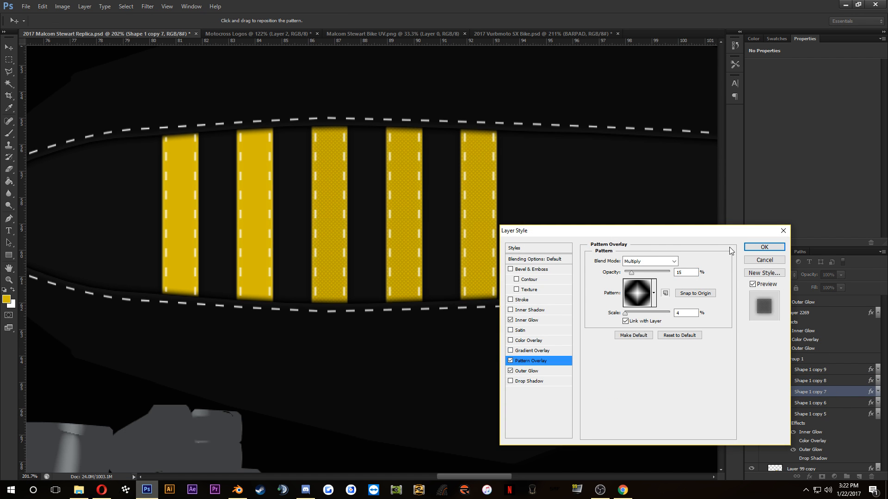
{"action": "left_click", "coordinate": [764, 249]}
Step: Apply the matching Pattern Overlay to the two leftmost stripes, Shape 1 copy 6 and Shape 1 copy 5
{"action": "left_click", "coordinate": [839, 407]}
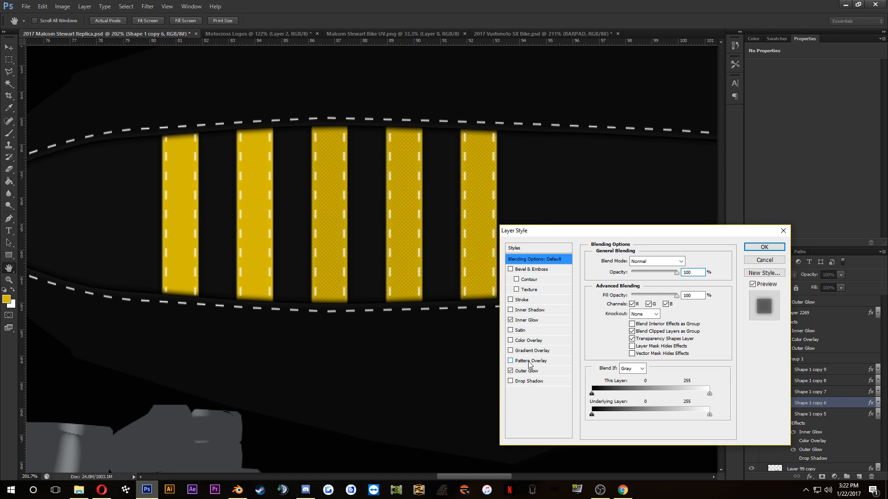
{"action": "left_click", "coordinate": [529, 363]}
{"action": "left_click", "coordinate": [754, 249]}
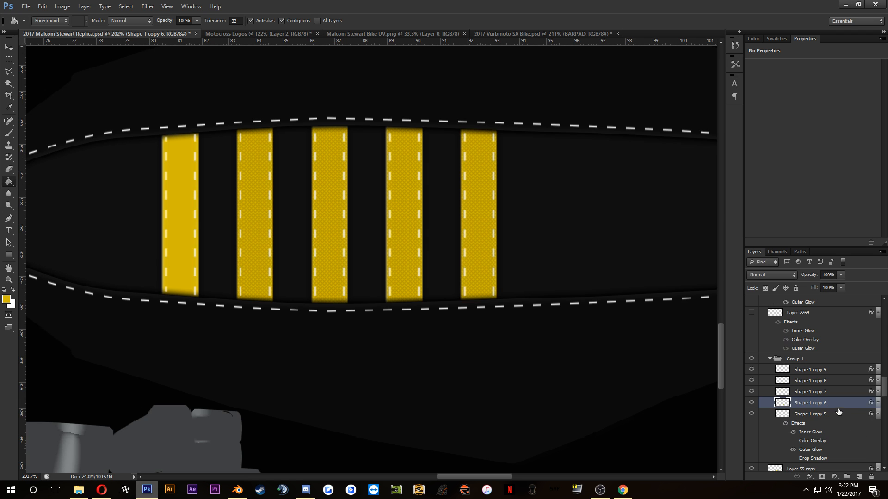
{"action": "left_click", "coordinate": [855, 415]}
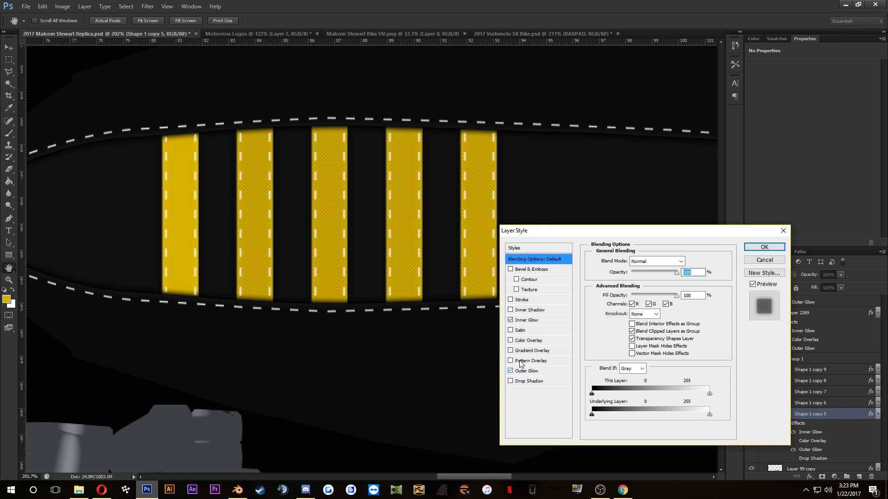
{"action": "left_click", "coordinate": [530, 361]}
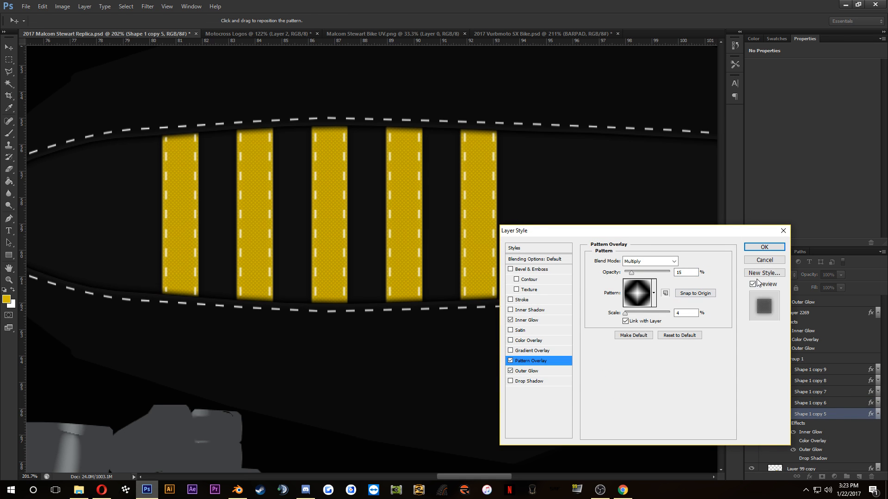
{"action": "left_click", "coordinate": [764, 248]}
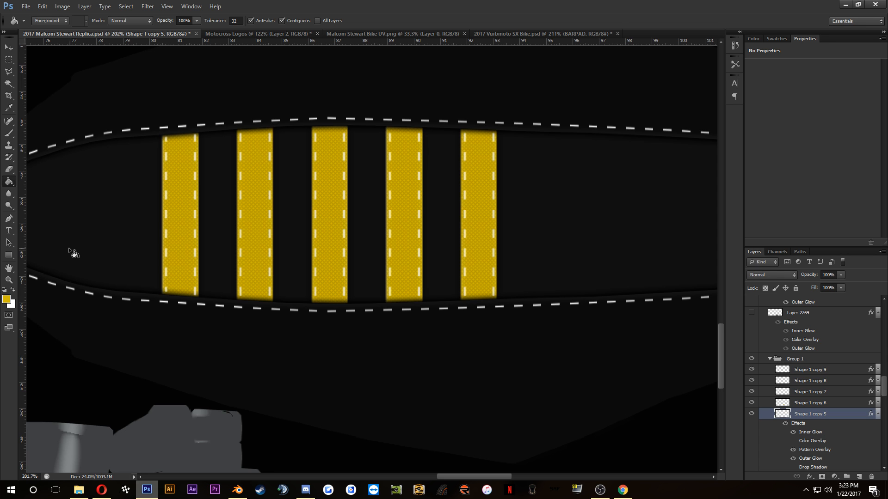
Step: Examine the textured yellow seat stripes up close and against the surrounding bike skin parts
{"action": "scroll", "coordinate": [84, 264], "scroll_direction": "down", "scroll_amount": 5}
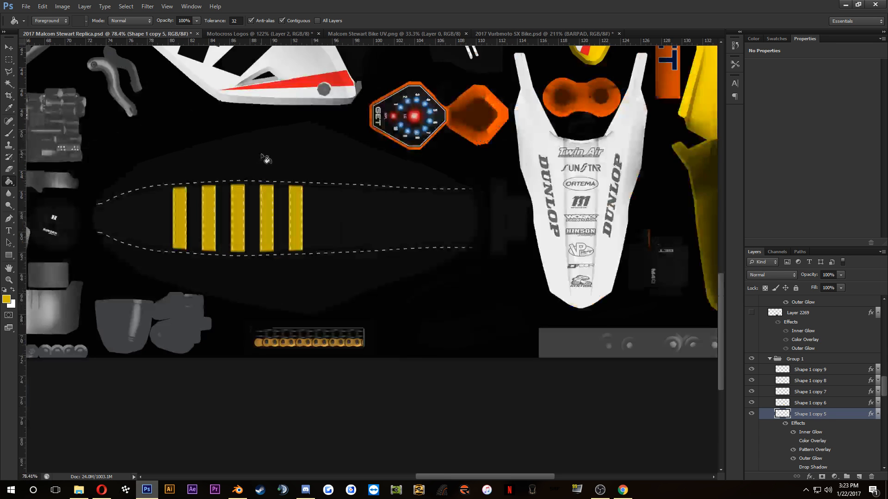
{"action": "scroll", "coordinate": [238, 154], "scroll_direction": "up", "scroll_amount": 3}
{"action": "scroll", "coordinate": [238, 155], "scroll_direction": "down", "scroll_amount": 5}
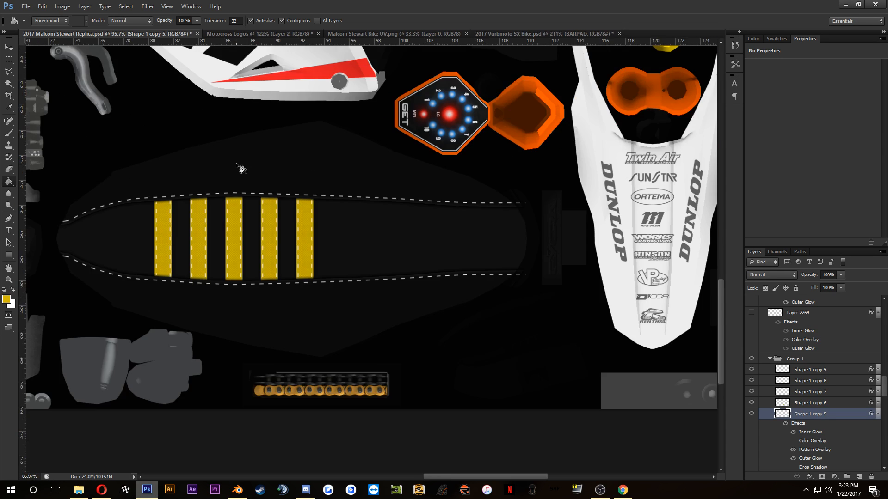
{"action": "left_click_drag", "start_coordinate": [246, 173], "coordinate": [406, 301]}
{"action": "scroll", "coordinate": [406, 301], "scroll_direction": "up", "scroll_amount": 1}
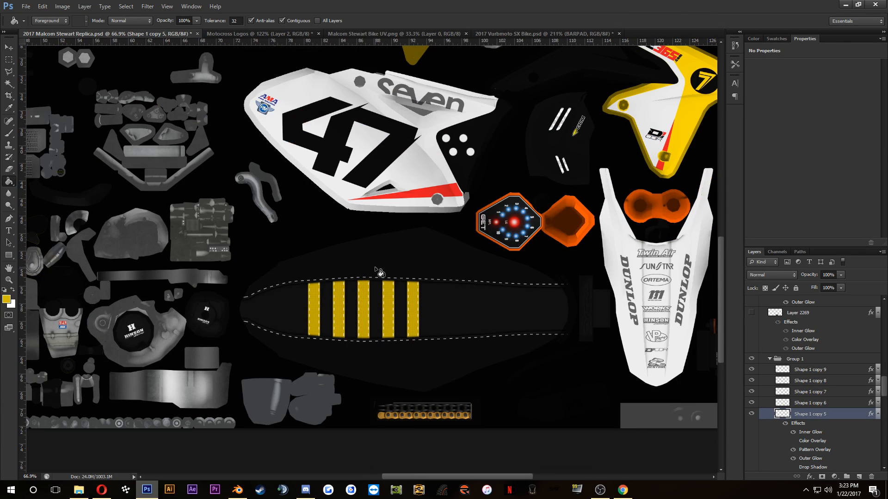
{"action": "scroll", "coordinate": [426, 289], "scroll_direction": "down", "scroll_amount": 2}
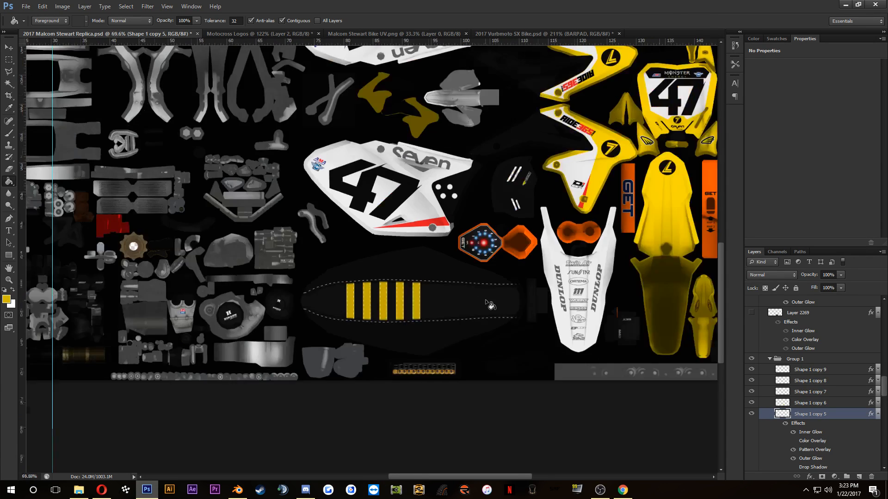
{"action": "scroll", "coordinate": [418, 308], "scroll_direction": "up", "scroll_amount": 4}
{"action": "scroll", "coordinate": [386, 300], "scroll_direction": "down", "scroll_amount": 2}
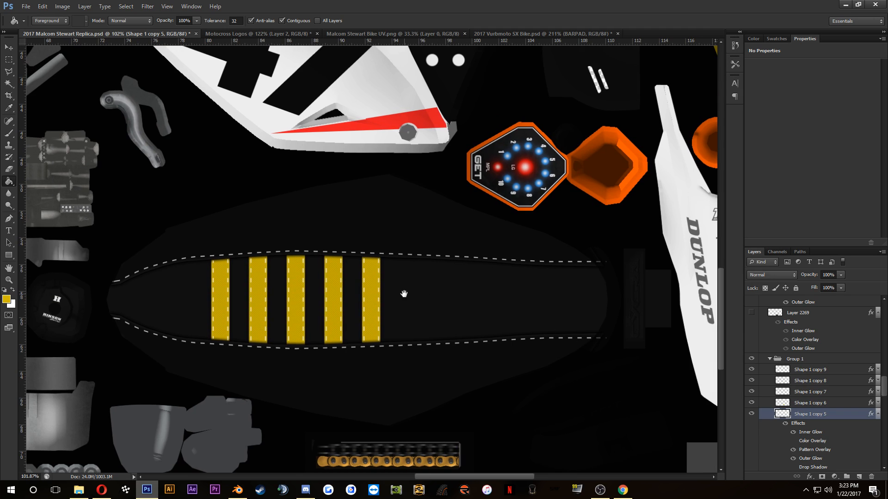
Step: Open the Seat Patterns Photoshop file from the MX SIM folder
{"action": "key", "text": "ctrl+o"}
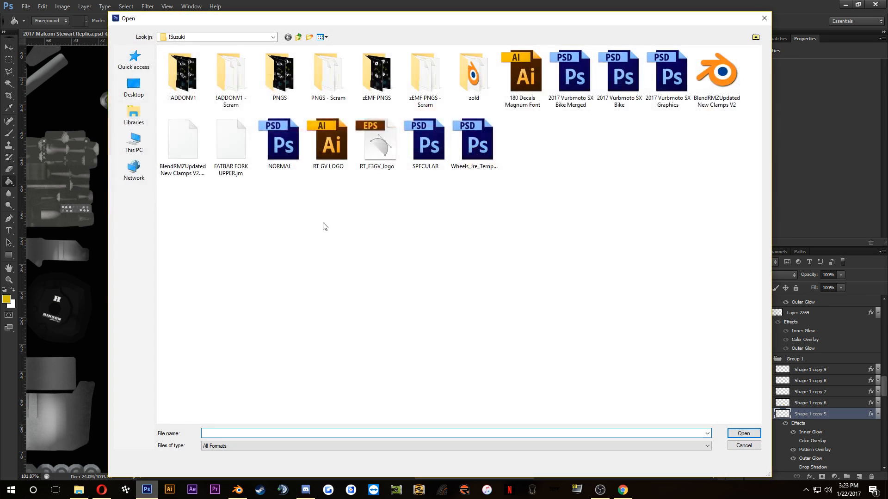
{"action": "left_click", "coordinate": [300, 37]}
{"action": "left_click", "coordinate": [300, 37]}
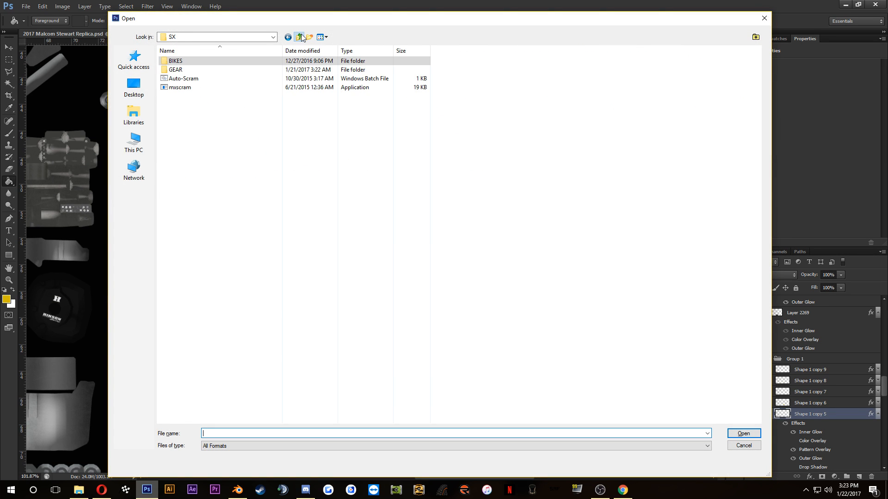
{"action": "left_click", "coordinate": [300, 37]}
{"action": "left_click", "coordinate": [299, 37]}
{"action": "scroll", "coordinate": [252, 283], "scroll_direction": "down", "scroll_amount": 20}
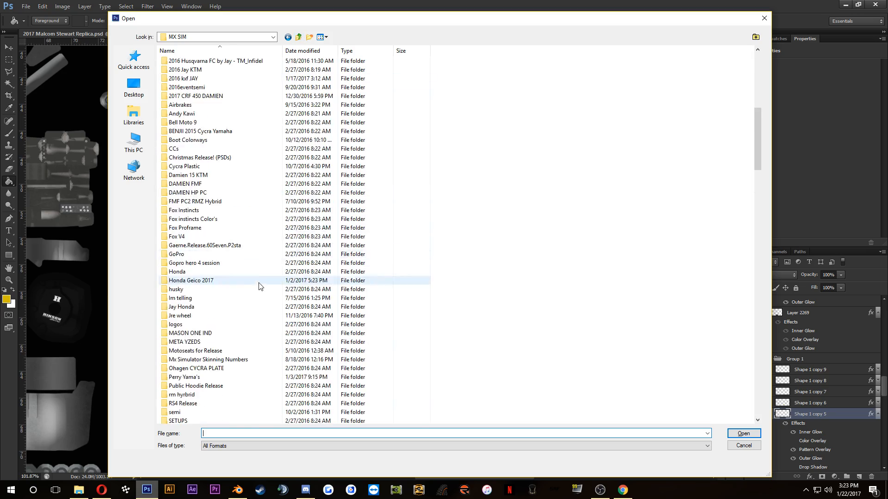
{"action": "scroll", "coordinate": [259, 305], "scroll_direction": "up", "scroll_amount": 6}
{"action": "scroll", "coordinate": [256, 315], "scroll_direction": "down", "scroll_amount": 20}
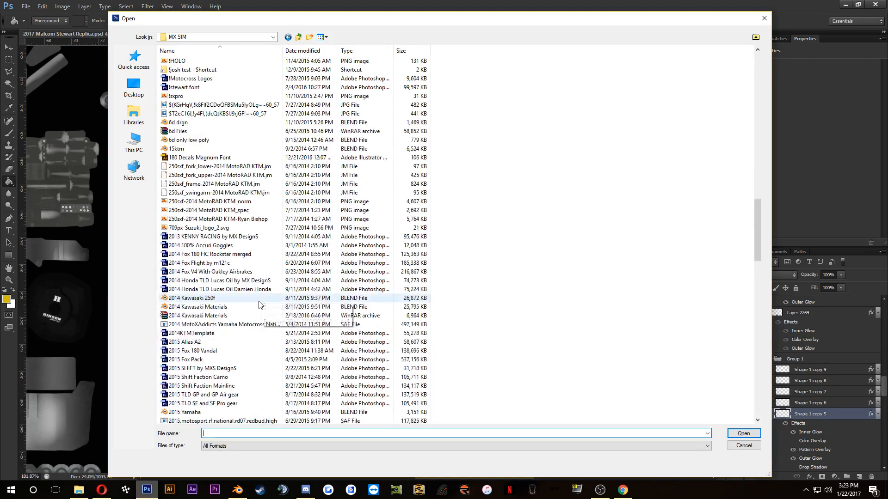
{"action": "scroll", "coordinate": [253, 320], "scroll_direction": "down", "scroll_amount": 13}
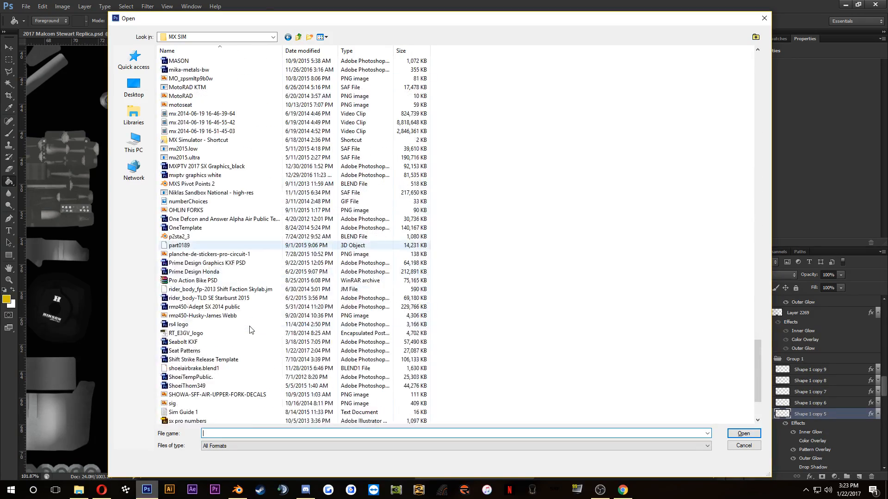
{"action": "left_click", "coordinate": [188, 351]}
{"action": "double_click", "coordinate": [187, 351]}
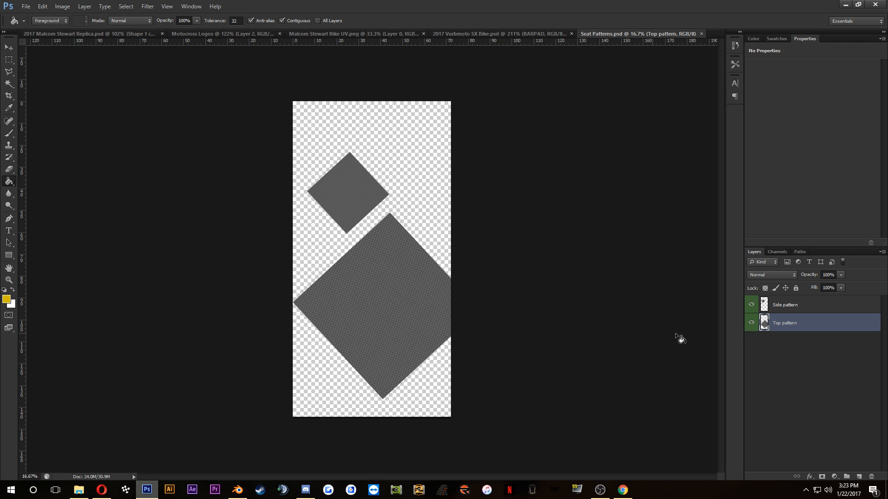
Step: Bring the Top pattern layer into the Malcom Stewart Replica document over the seat, placing it below Group 1 and above Layer 99 copy
{"action": "left_click", "coordinate": [9, 47]}
{"action": "left_click_drag", "start_coordinate": [406, 263], "coordinate": [463, 228]}
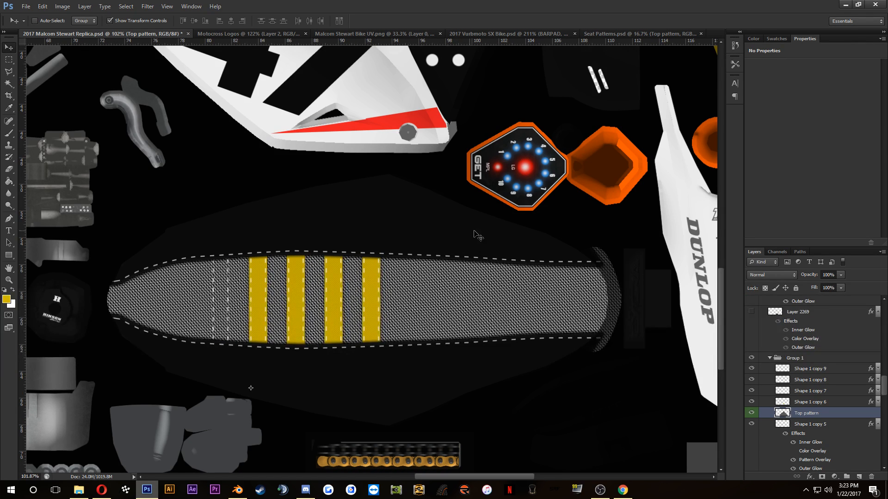
{"action": "mouse_move", "coordinate": [815, 414]}
{"action": "left_mouse_down"}
{"action": "mouse_move", "coordinate": [826, 347]}
{"action": "mouse_move", "coordinate": [820, 468]}
{"action": "mouse_move", "coordinate": [821, 406]}
{"action": "left_mouse_up"}
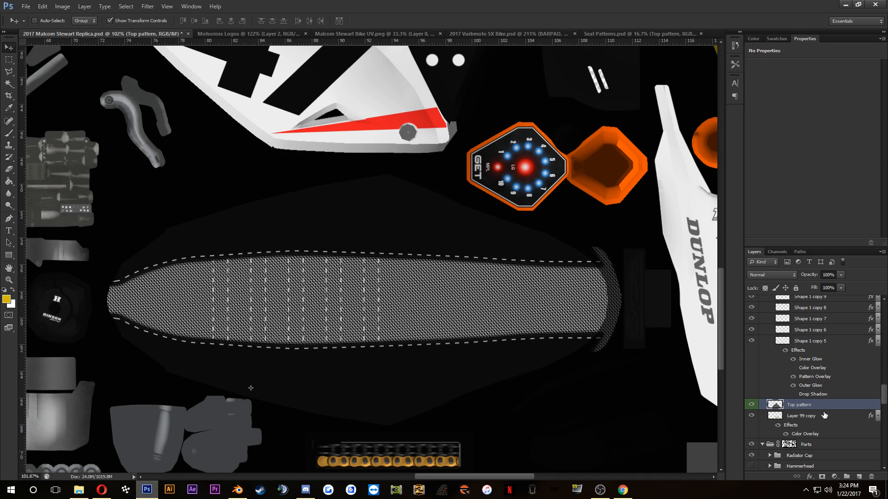
Step: Set the Top pattern layer's blend mode to Multiply
{"action": "left_click", "coordinate": [771, 275]}
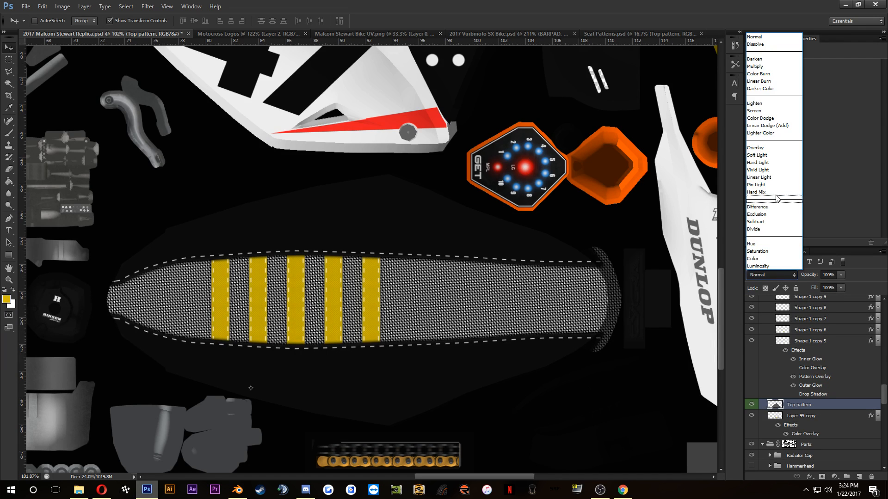
{"action": "left_click", "coordinate": [761, 66]}
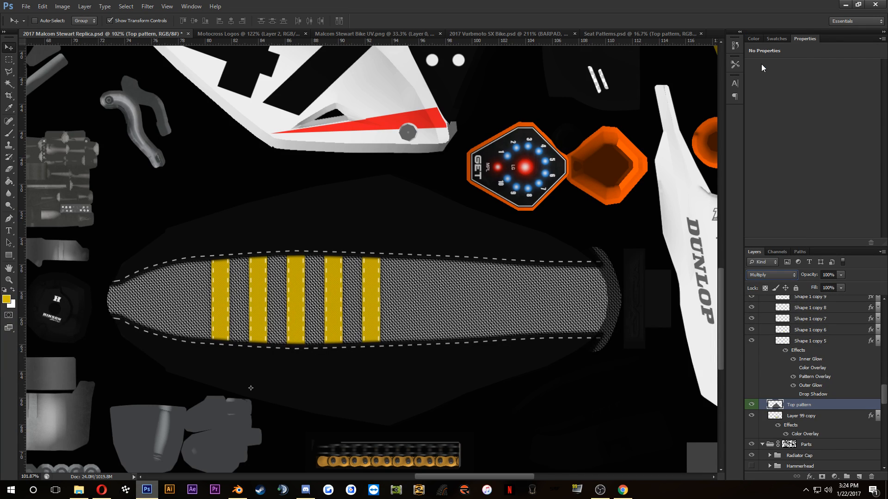
Step: Set the Color Overlay of Layer 99 copy, the seat top base, to dark grey #202020
{"action": "left_click", "coordinate": [840, 275]}
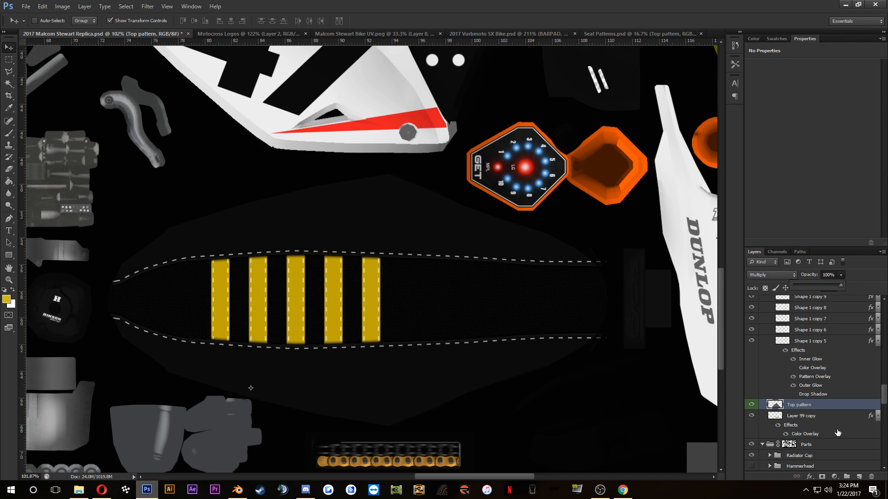
{"action": "left_click", "coordinate": [819, 419]}
{"action": "scroll", "coordinate": [552, 298], "scroll_direction": "up", "scroll_amount": 4}
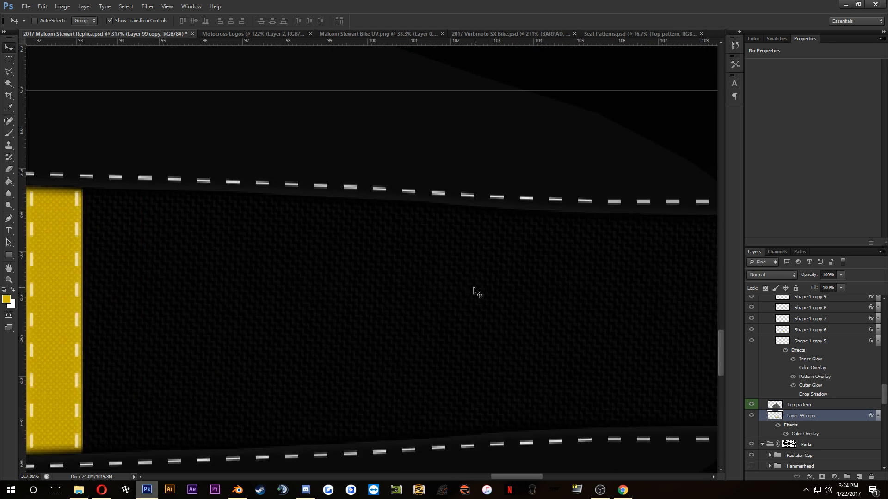
{"action": "scroll", "coordinate": [476, 292], "scroll_direction": "down", "scroll_amount": 4}
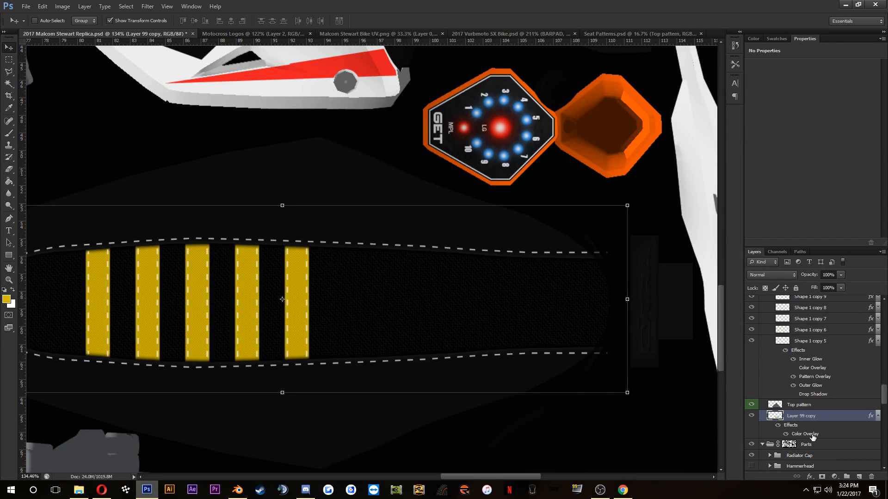
{"action": "double_click", "coordinate": [805, 434]}
{"action": "left_click", "coordinate": [689, 261]}
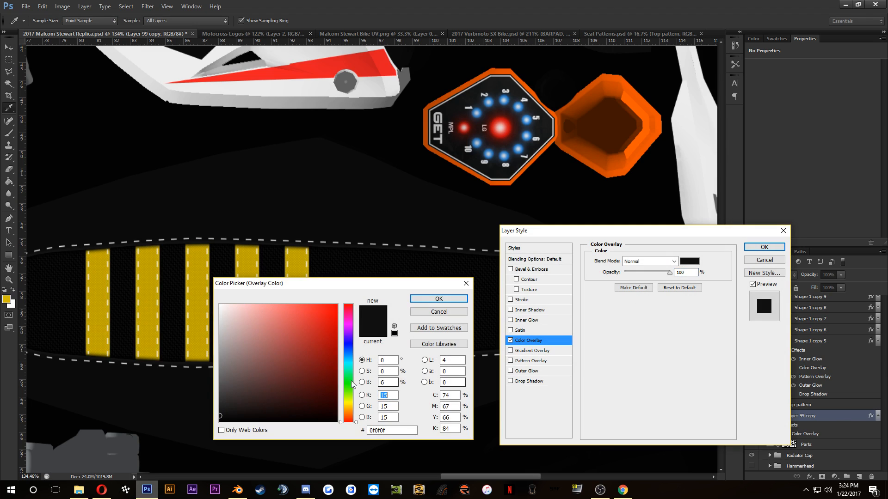
{"action": "mouse_move", "coordinate": [220, 407]}
{"action": "left_mouse_down"}
{"action": "mouse_move", "coordinate": [166, 404]}
{"action": "mouse_move", "coordinate": [219, 401]}
{"action": "mouse_move", "coordinate": [202, 407]}
{"action": "left_mouse_up"}
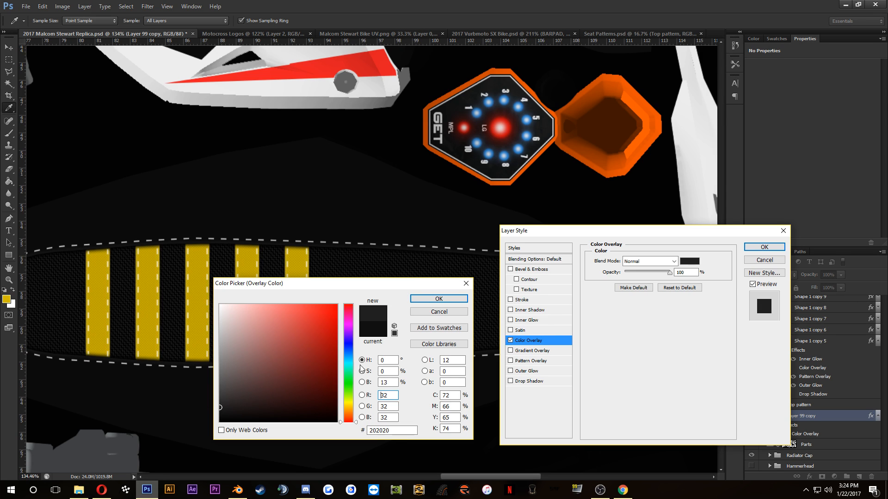
{"action": "left_click", "coordinate": [383, 431]}
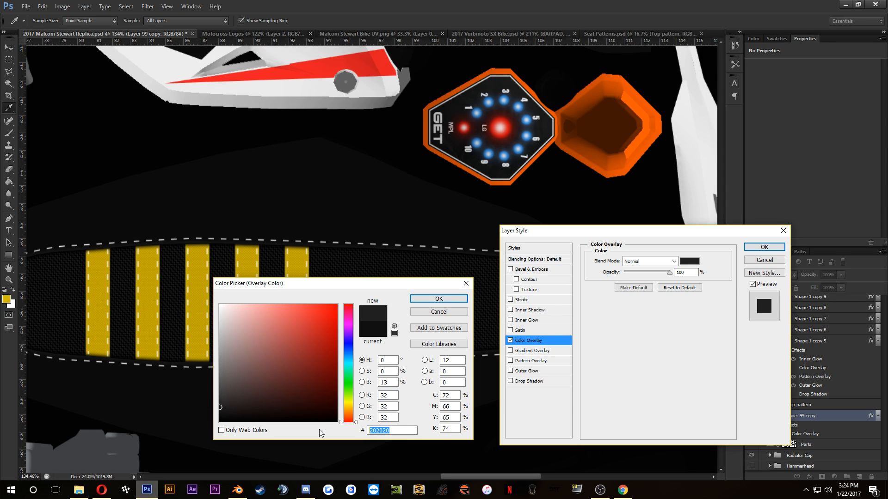
{"action": "left_click", "coordinate": [439, 298]}
{"action": "left_click", "coordinate": [764, 247]}
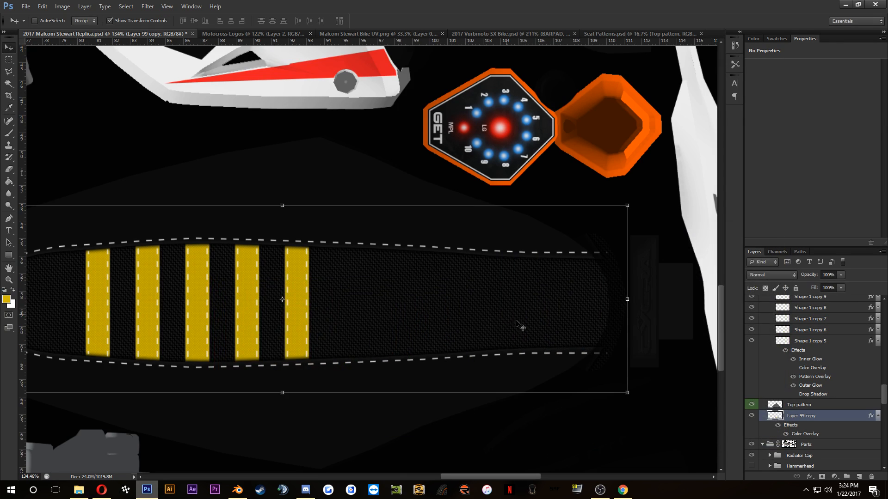
Step: Duplicate the Top pattern layer directly above Layer 139 copy and clear the copy's seat-top area so it covers only the seat sides
{"action": "left_click", "coordinate": [812, 406]}
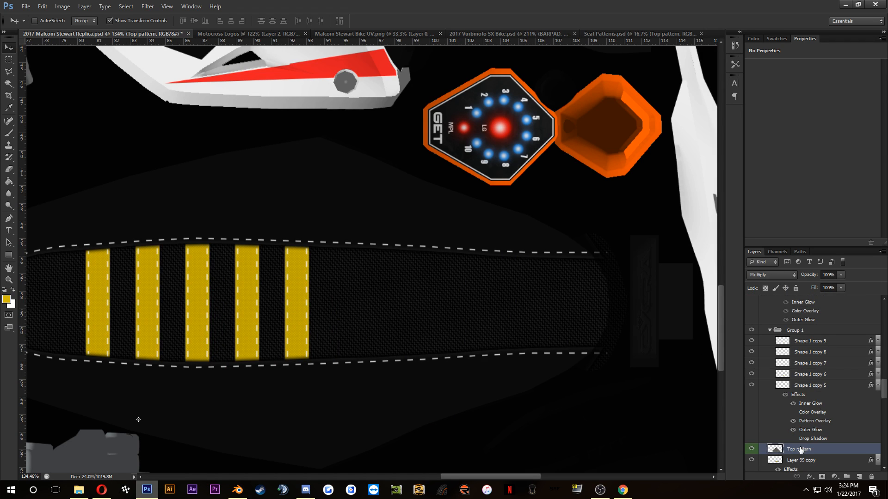
{"action": "left_click_drag", "start_coordinate": [801, 449], "coordinate": [817, 340]}
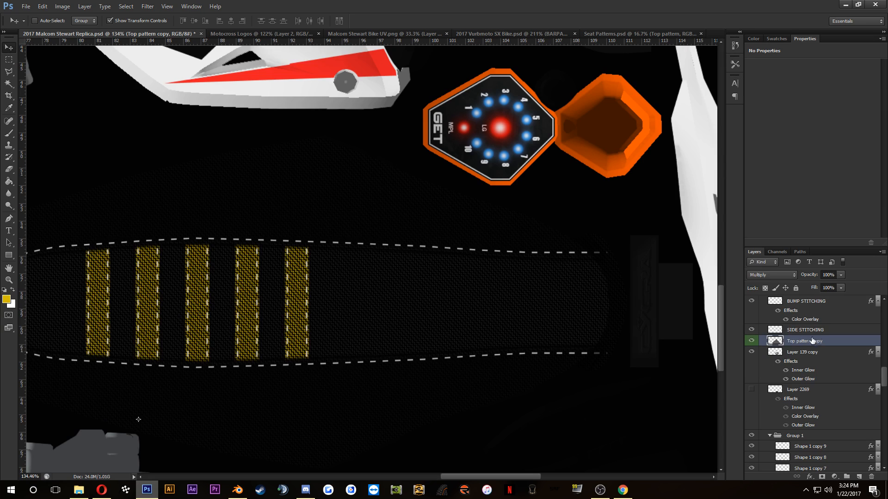
{"action": "left_click", "coordinate": [785, 343], "text": "ctrl"}
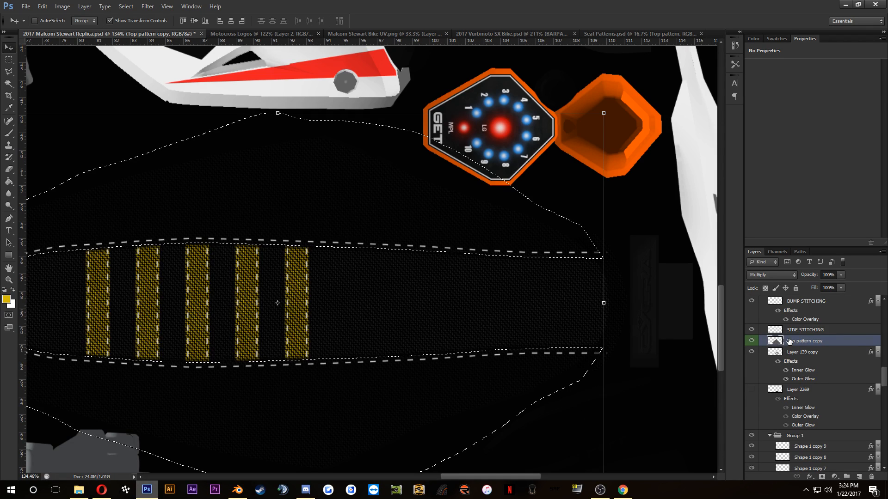
{"action": "key", "text": "Delete"}
{"action": "key", "text": "ctrl+d"}
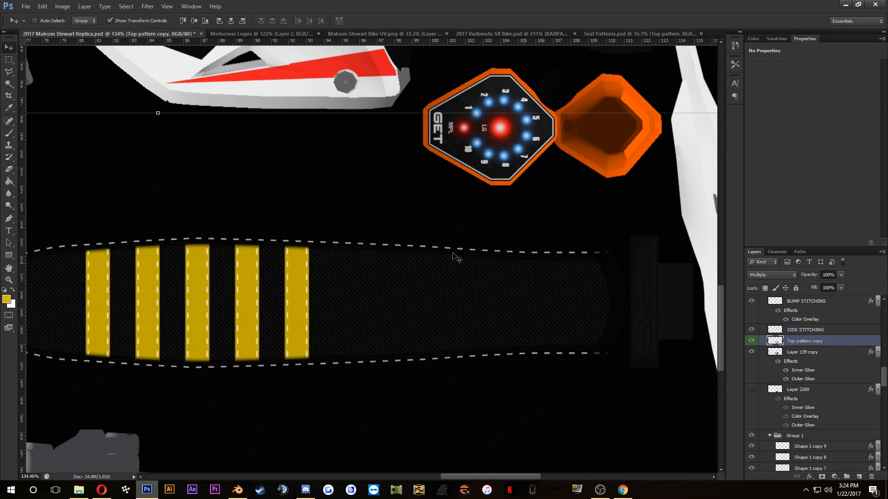
Step: Load the outline of Layer 139 copy as a selection and set the foreground colour to #111111
{"action": "scroll", "coordinate": [485, 331], "scroll_direction": "up", "scroll_amount": 3}
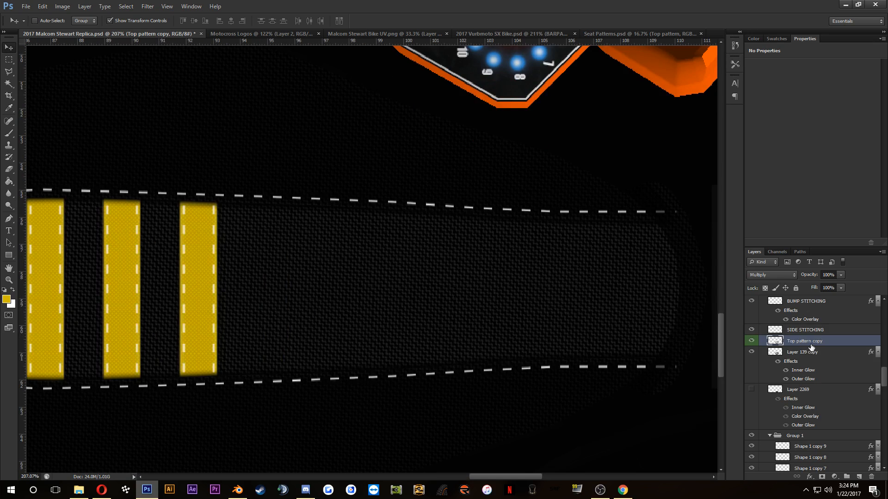
{"action": "left_click", "coordinate": [754, 279]}
{"action": "left_click", "coordinate": [807, 368]}
{"action": "left_click", "coordinate": [808, 352]}
{"action": "left_click", "coordinate": [775, 353], "text": "ctrl"}
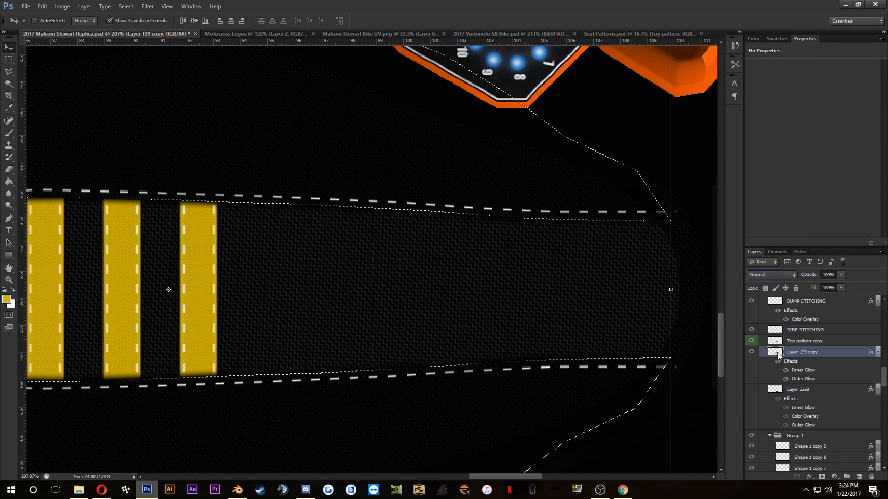
{"action": "left_click", "coordinate": [7, 300]}
{"action": "left_click", "coordinate": [126, 406]}
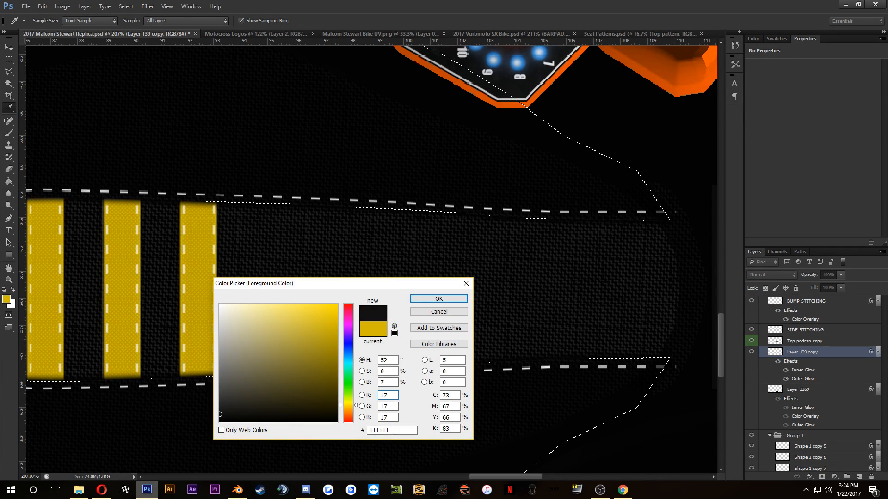
{"action": "left_click_drag", "start_coordinate": [393, 430], "coordinate": [319, 431]}
{"action": "left_click_drag", "start_coordinate": [245, 404], "coordinate": [209, 414]}
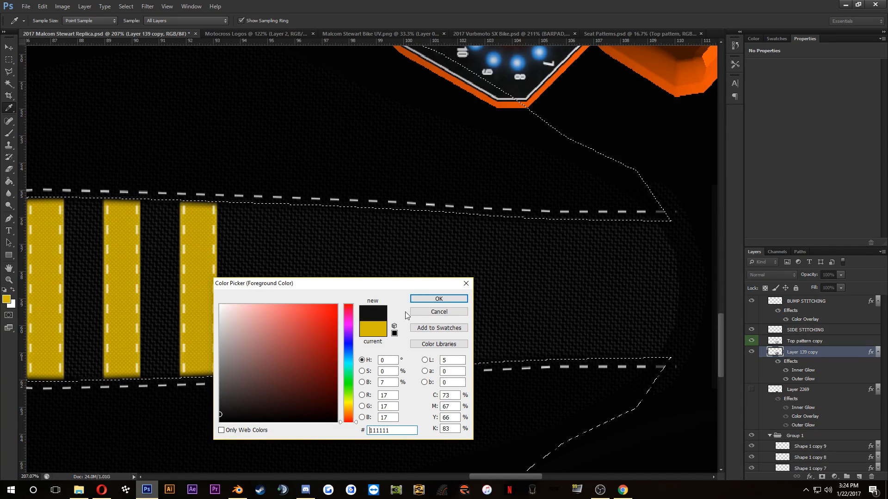
{"action": "left_click", "coordinate": [438, 299]}
Step: Paint the selected seat sides on Layer 139 copy with a 473 px brush, drop the selection and check the shade
{"action": "scroll", "coordinate": [342, 268], "scroll_direction": "down", "scroll_amount": 6}
{"action": "left_click", "coordinate": [8, 133]}
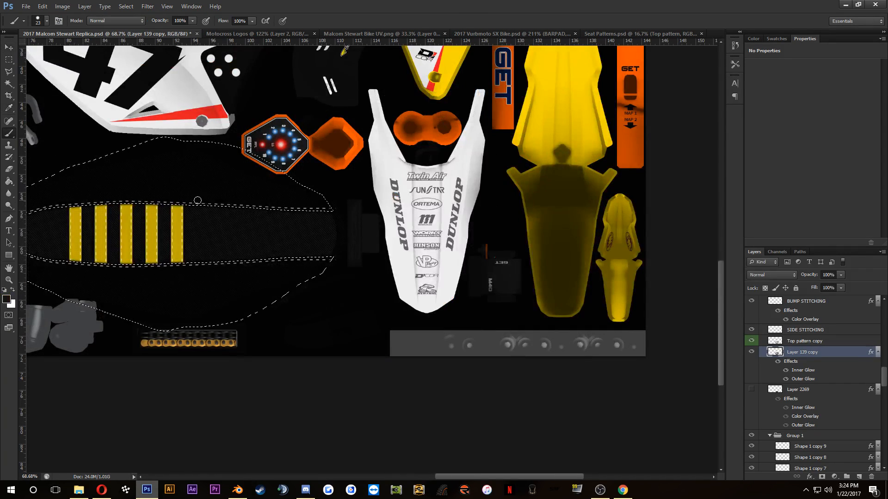
{"action": "left_click_drag", "start_coordinate": [198, 200], "coordinate": [316, 202]}
{"action": "right_click", "coordinate": [323, 212]}
{"action": "double_click", "coordinate": [411, 223]}
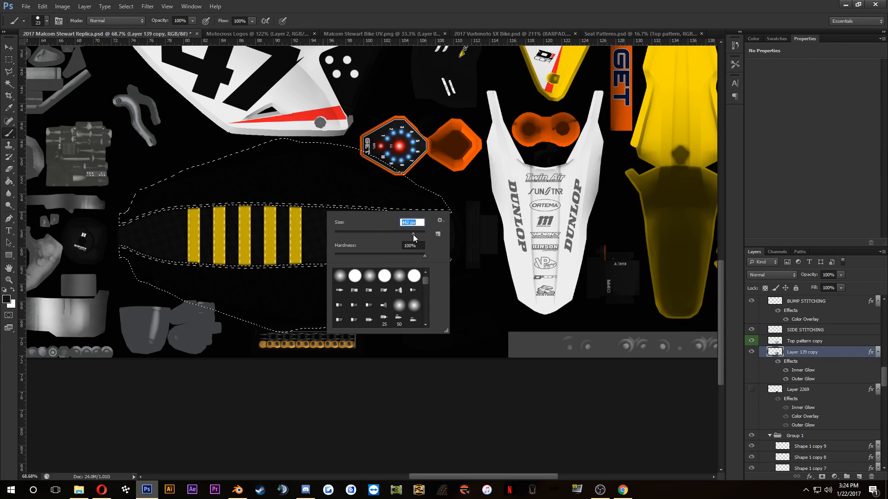
{"action": "type", "text": "473"}
{"action": "key", "text": "Return"}
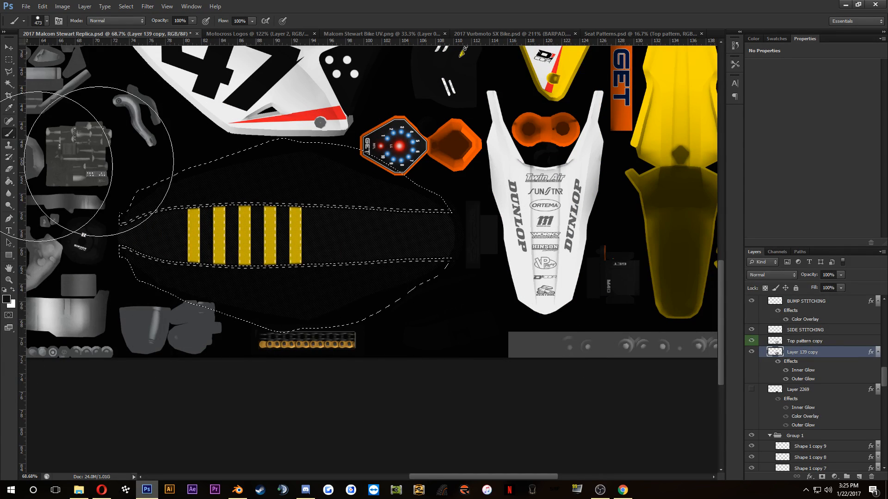
{"action": "scroll", "coordinate": [402, 199], "scroll_direction": "up", "scroll_amount": 5}
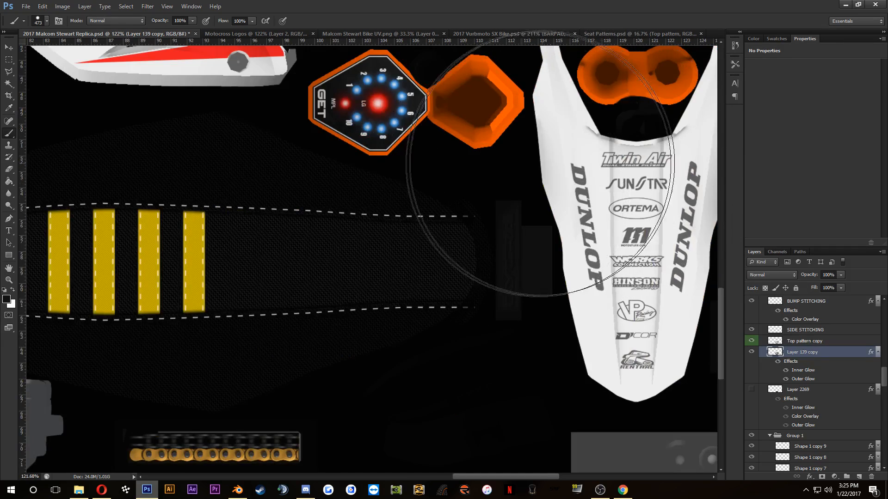
{"action": "scroll", "coordinate": [470, 158], "scroll_direction": "down", "scroll_amount": 1}
{"action": "left_click_drag", "start_coordinate": [302, 176], "coordinate": [462, 254]}
{"action": "scroll", "coordinate": [436, 278], "scroll_direction": "up", "scroll_amount": 4}
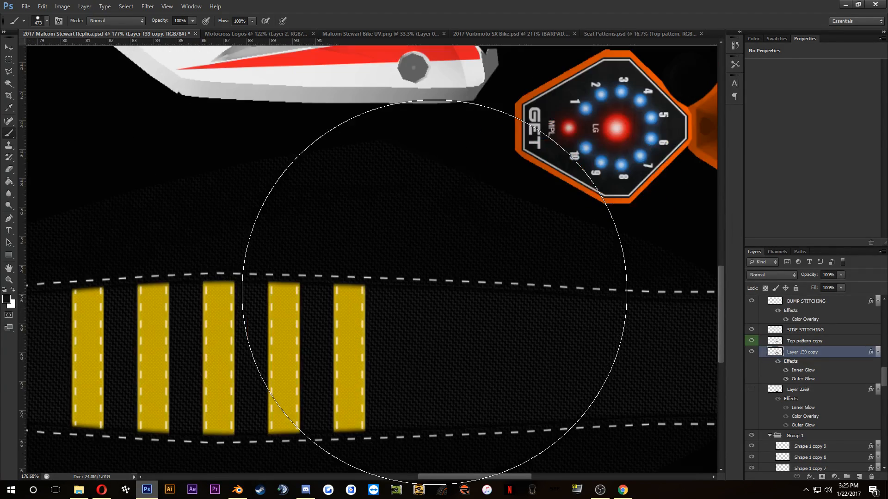
{"action": "scroll", "coordinate": [432, 301], "scroll_direction": "down", "scroll_amount": 3}
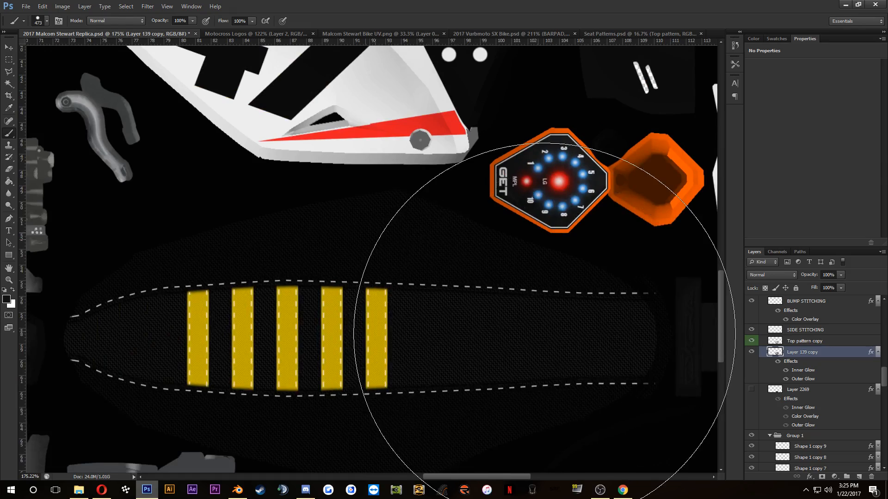
{"action": "scroll", "coordinate": [505, 318], "scroll_direction": "up", "scroll_amount": 3}
{"action": "scroll", "coordinate": [476, 297], "scroll_direction": "down", "scroll_amount": 4}
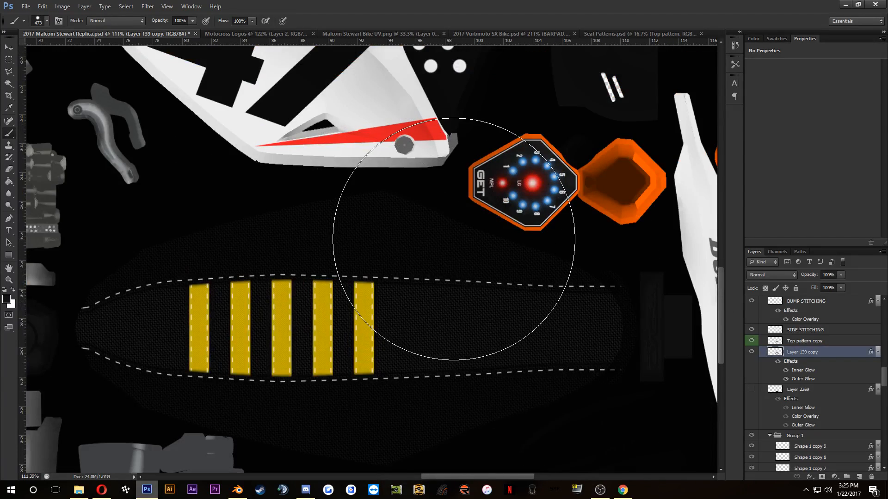
Step: Restore the seat-side selection, repaint the sides on Layer 139 copy in lighter #171717, and deselect
{"action": "key", "text": "ctrl+z"}
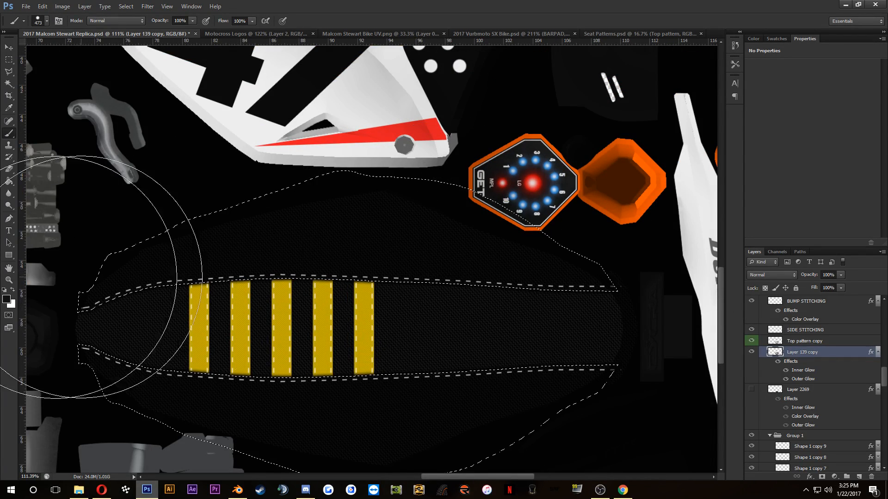
{"action": "left_click", "coordinate": [8, 300]}
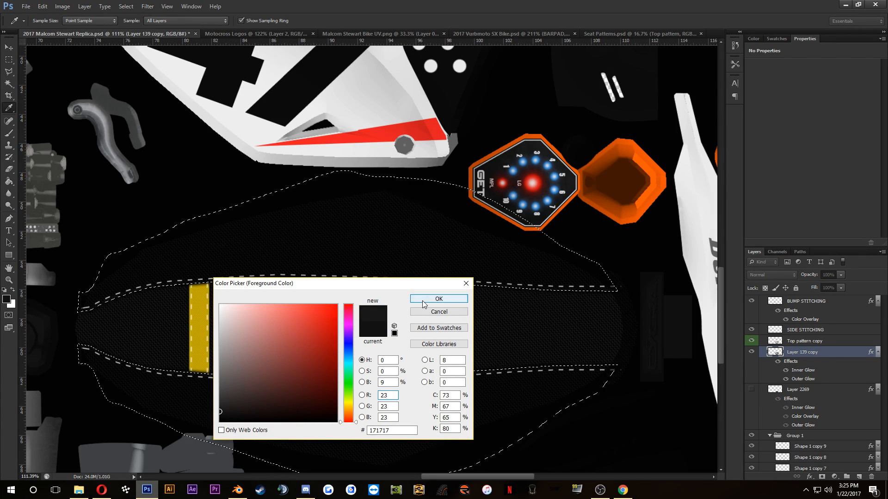
{"action": "left_click", "coordinate": [439, 298]}
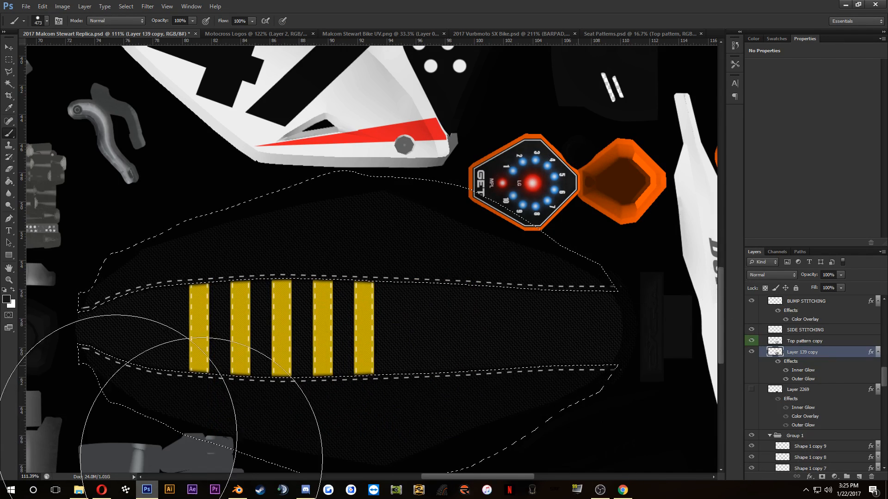
{"action": "key", "text": "ctrl+d"}
{"action": "scroll", "coordinate": [503, 308], "scroll_direction": "up", "scroll_amount": 4}
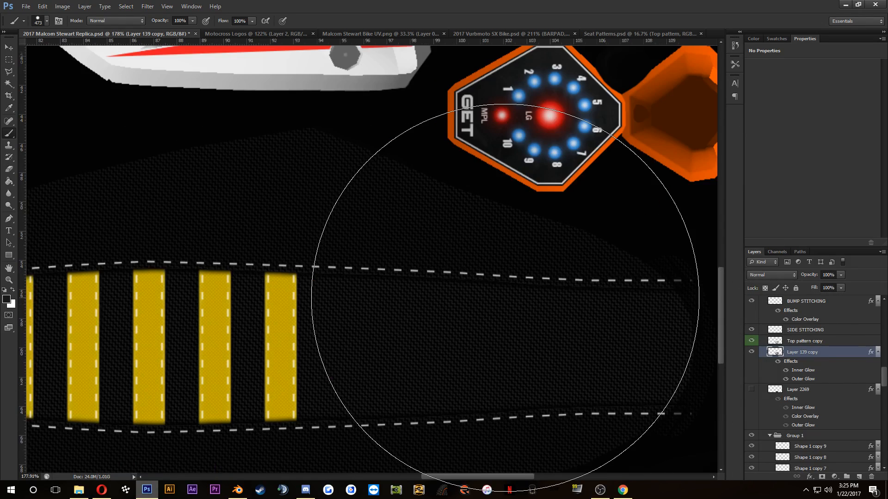
{"action": "scroll", "coordinate": [505, 298], "scroll_direction": "down", "scroll_amount": 4}
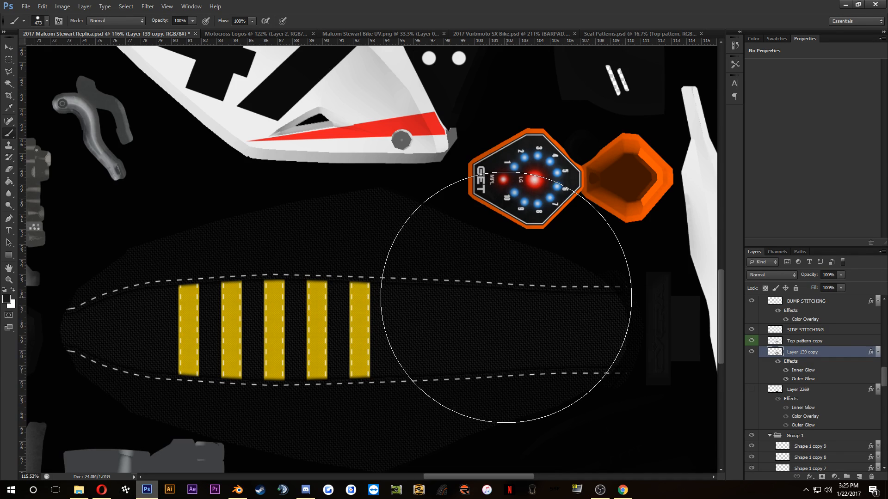
Step: Switch to Opera to check the seat in the Stewart Racing reference photo on Vital MX, and return to Photoshop
{"action": "scroll", "coordinate": [402, 194], "scroll_direction": "down", "scroll_amount": 3}
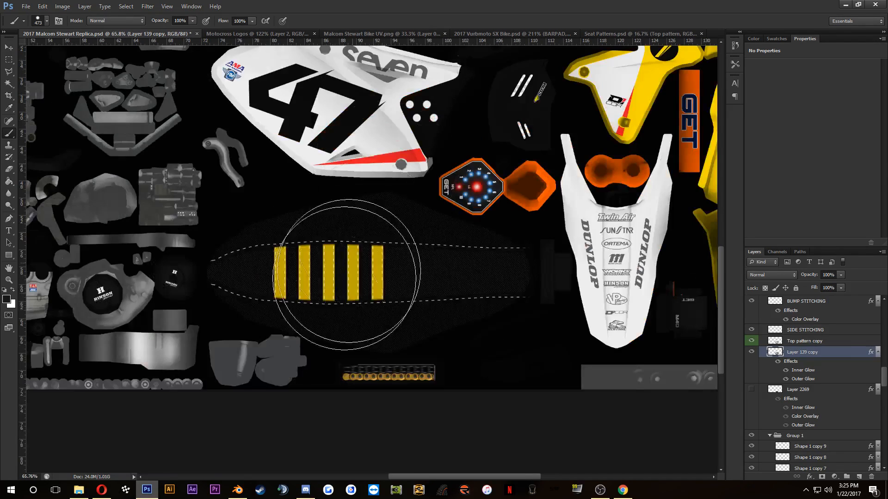
{"action": "left_click", "coordinate": [102, 490]}
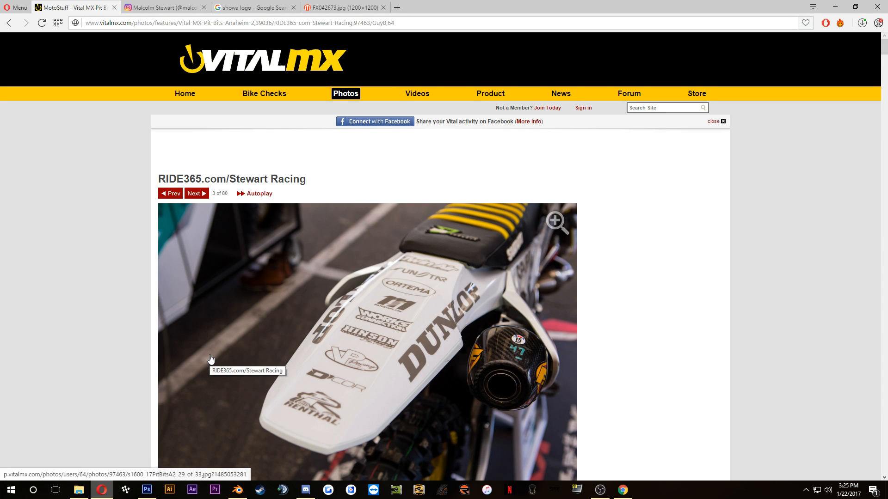
{"action": "left_click", "coordinate": [147, 490]}
{"action": "scroll", "coordinate": [321, 344], "scroll_direction": "up", "scroll_amount": 3}
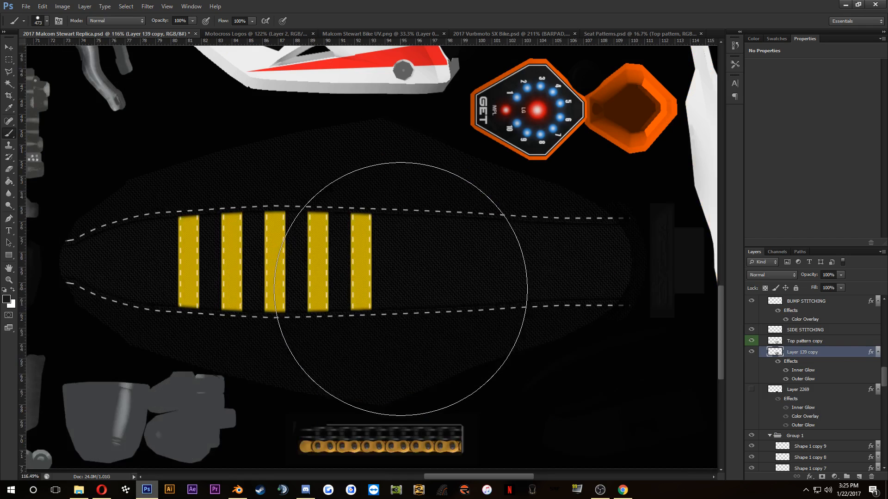
Step: Add a dark grey #1e1e1e Color Overlay to the SIDE STITCHING layer
{"action": "left_click", "coordinate": [814, 331]}
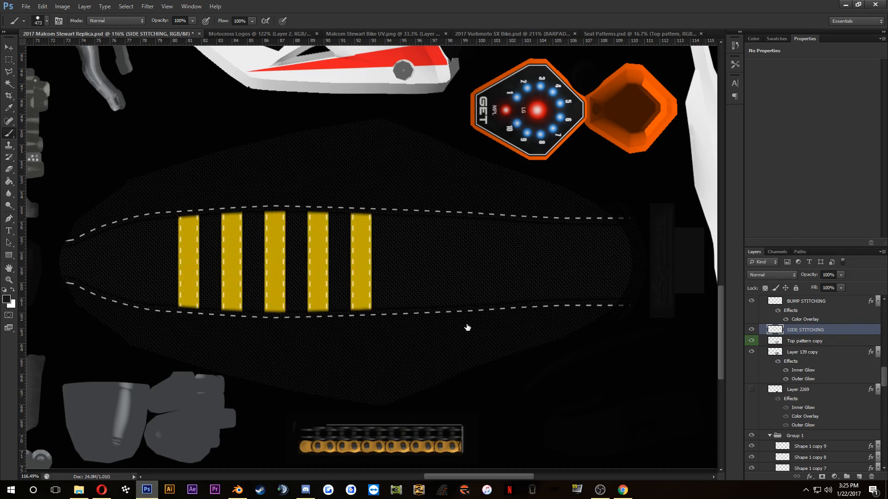
{"action": "left_click", "coordinate": [535, 341]}
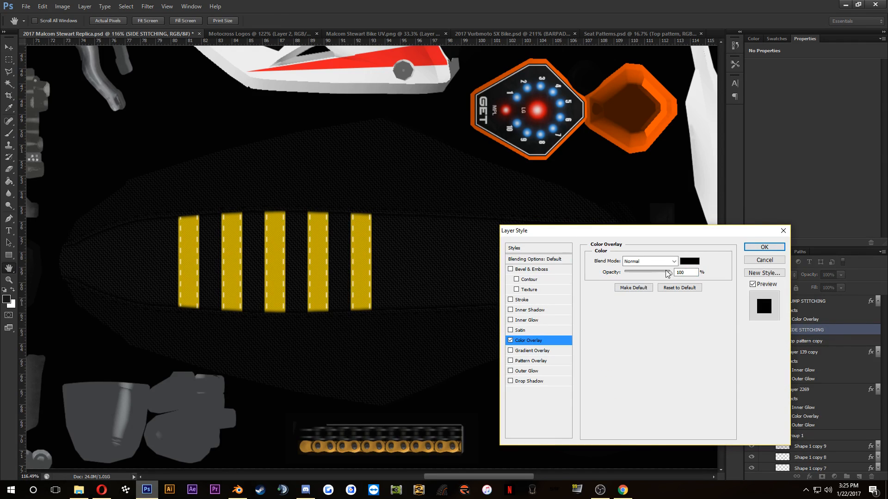
{"action": "left_click", "coordinate": [689, 262]}
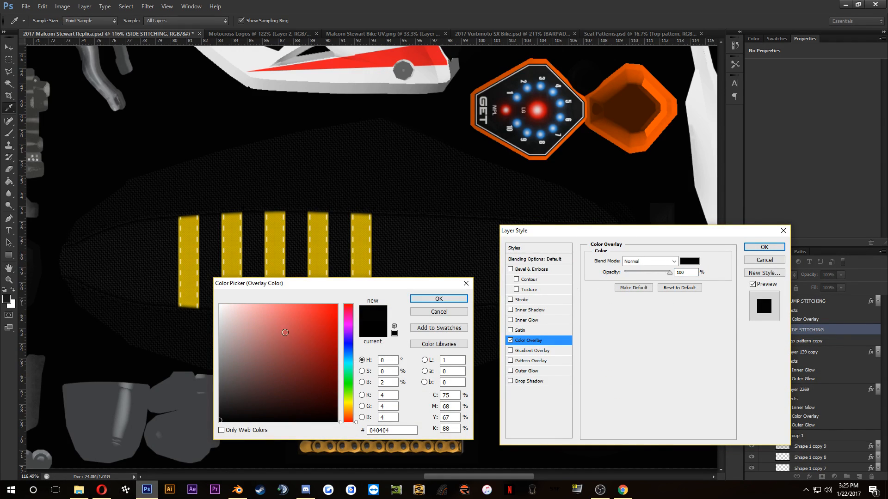
{"action": "left_click", "coordinate": [220, 408]}
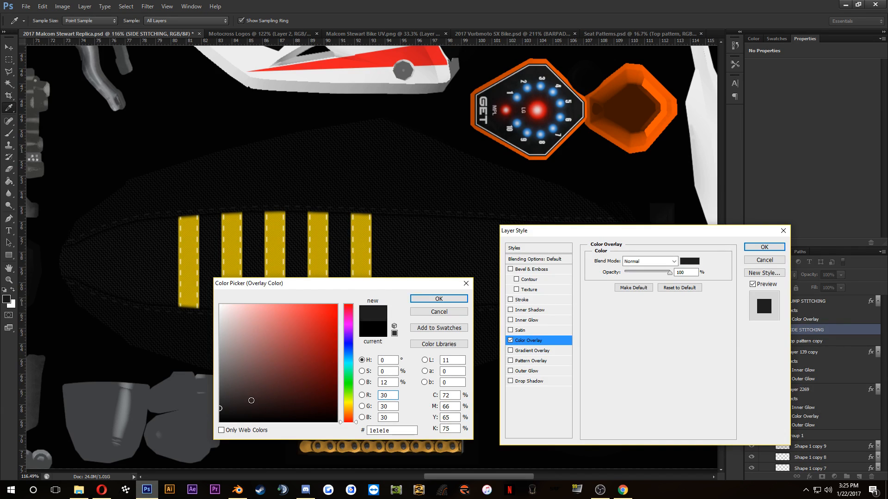
{"action": "left_click", "coordinate": [438, 299]}
{"action": "left_click", "coordinate": [764, 247]}
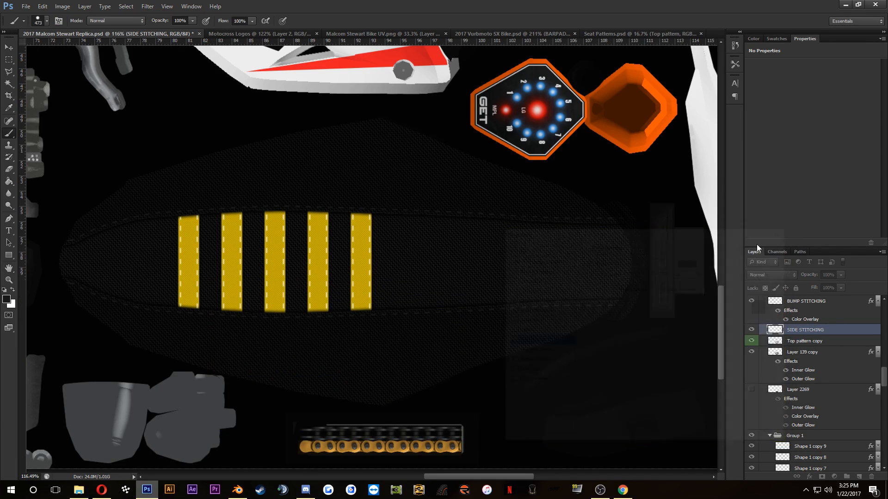
Step: Recolour the BUMP STITCHING layer's Color Overlay with the gold sampled from the seat stripes, darkened to #998600
{"action": "double_click", "coordinate": [816, 318]}
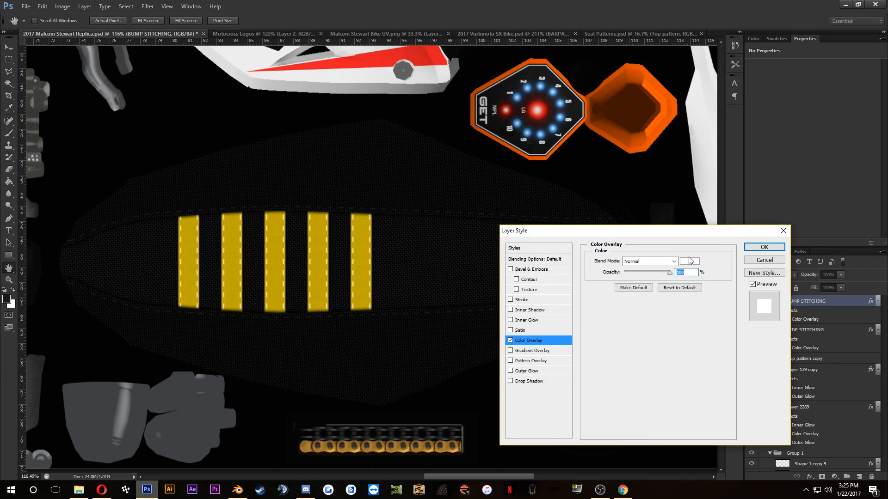
{"action": "left_click", "coordinate": [688, 262]}
{"action": "left_click", "coordinate": [375, 230]}
{"action": "left_click", "coordinate": [362, 252]}
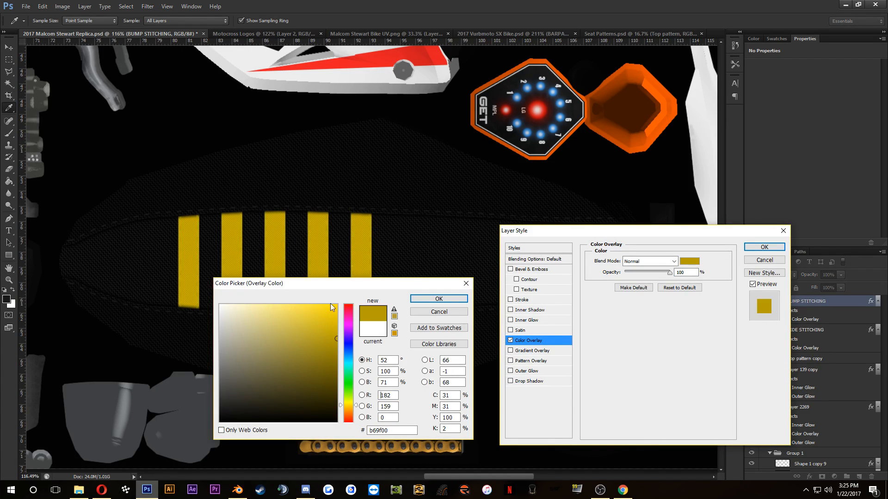
{"action": "left_click", "coordinate": [337, 351]}
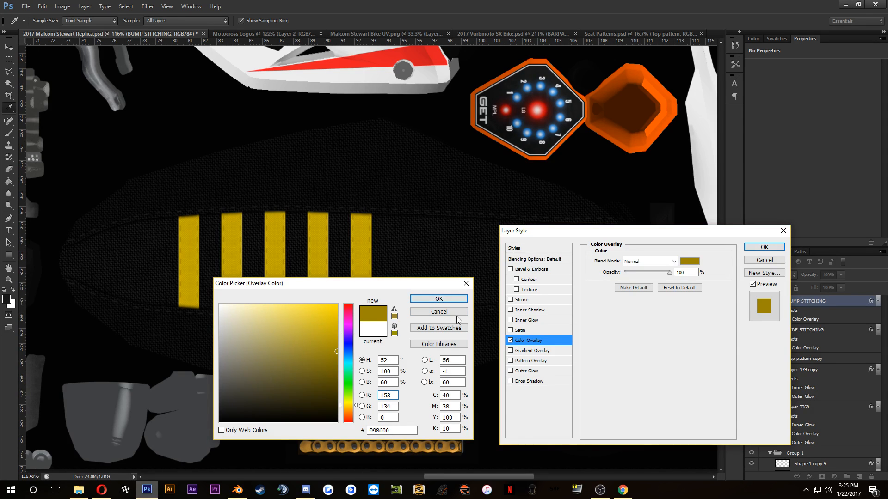
{"action": "left_click", "coordinate": [440, 300]}
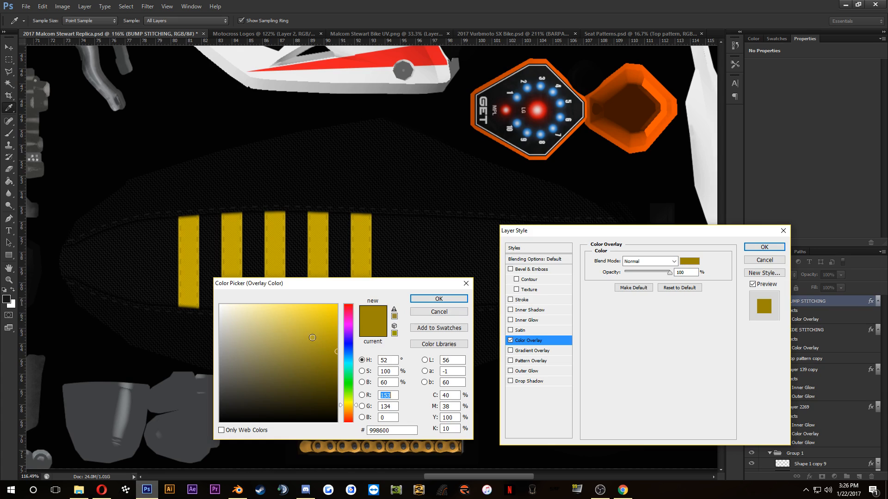
Step: Brighten the BUMP STITCHING Color Overlay to yellow #ffdf00 and apply the layer style
{"action": "left_click_drag", "start_coordinate": [311, 337], "coordinate": [338, 303]}
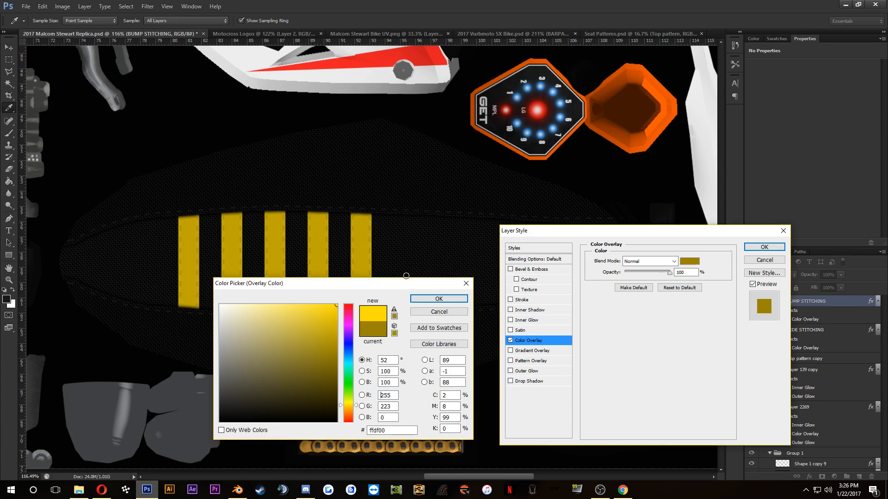
{"action": "left_click", "coordinate": [438, 299]}
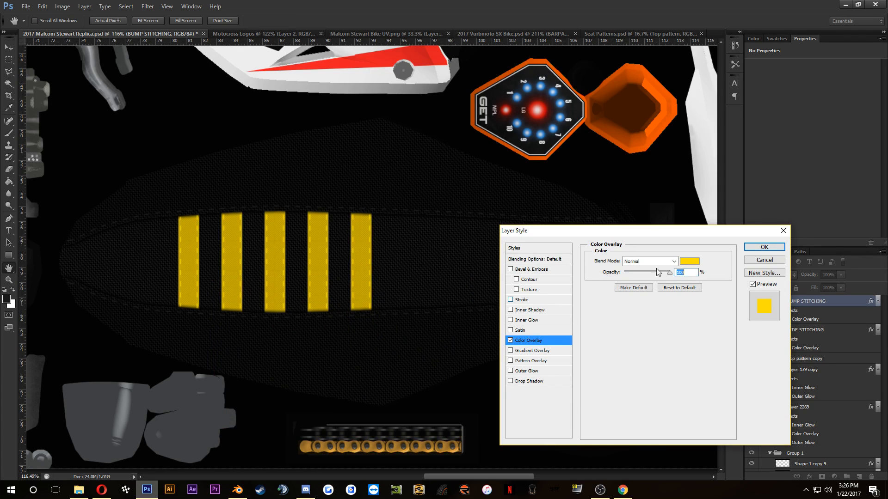
{"action": "left_click", "coordinate": [752, 247]}
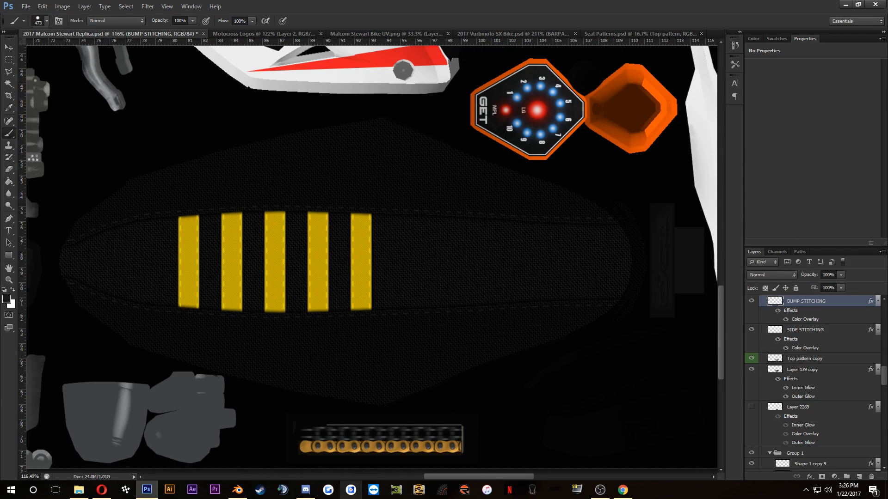
Step: Switch to Discord
{"action": "left_click", "coordinate": [305, 489]}
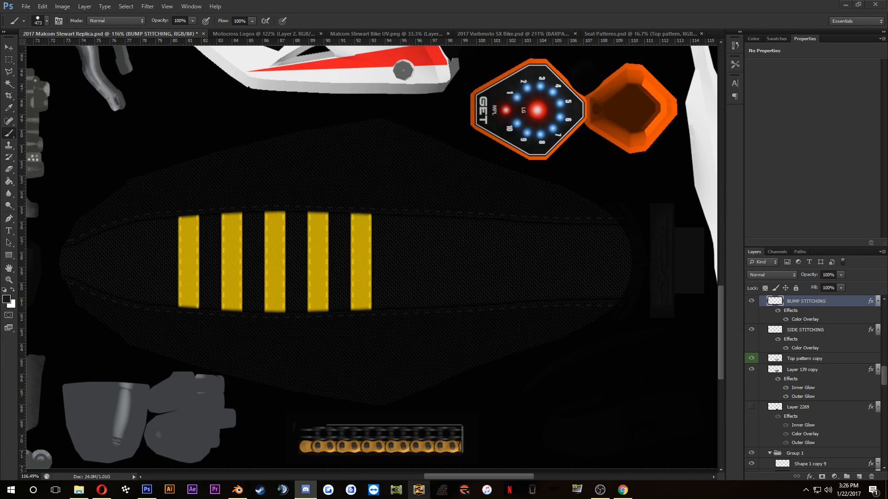
Step: Switch to the Opera browser and examine the side-view reference photo of the Suzuki RM-Z450 in the Vital MX gallery
{"action": "left_click", "coordinate": [102, 492]}
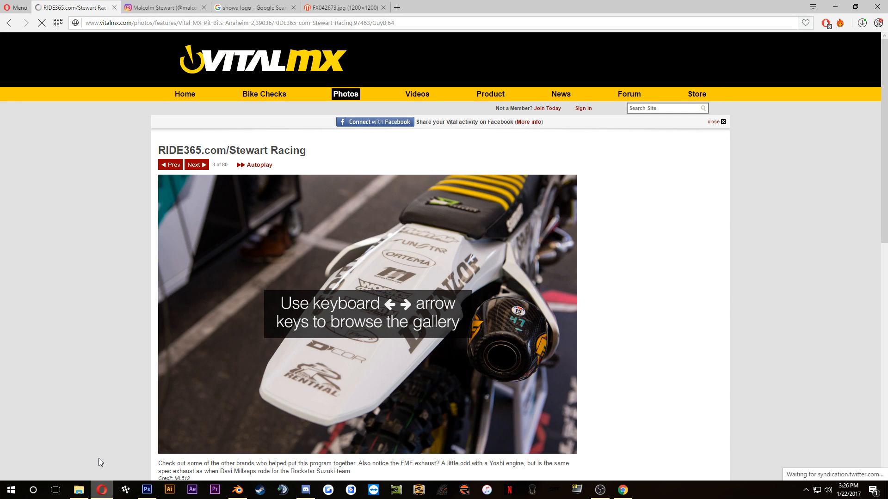
{"action": "left_click", "coordinate": [143, 493]}
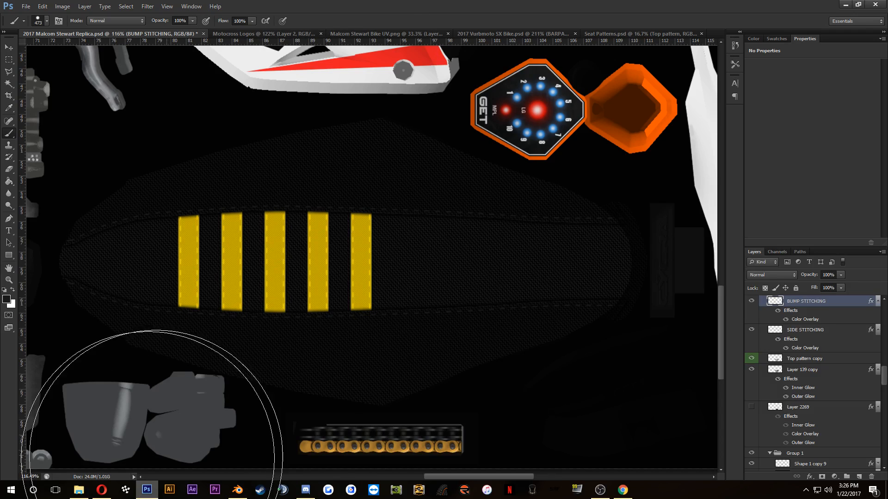
{"action": "left_click", "coordinate": [623, 490]}
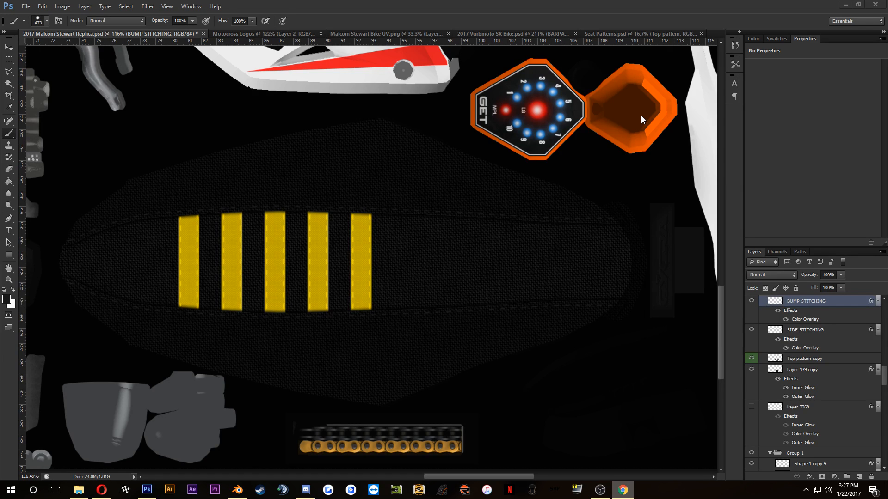
{"action": "left_click", "coordinate": [102, 490]}
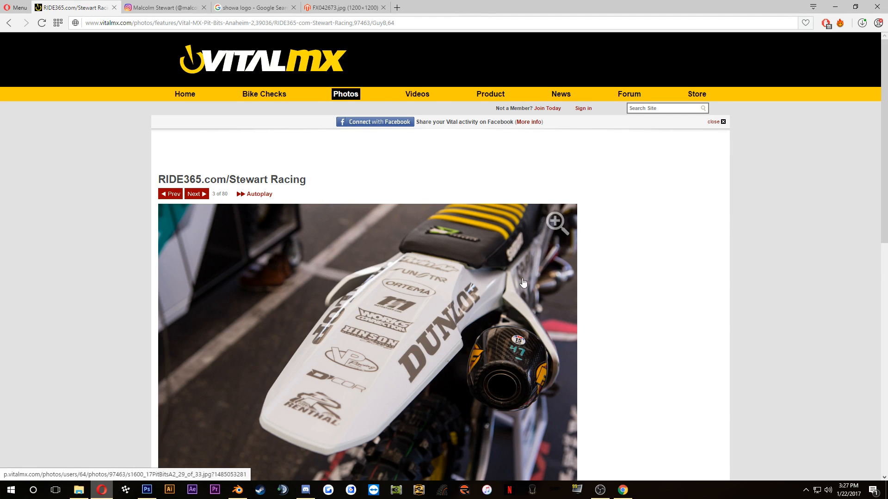
{"action": "scroll", "coordinate": [523, 283], "scroll_direction": "down", "scroll_amount": 4}
{"action": "left_click", "coordinate": [177, 384]}
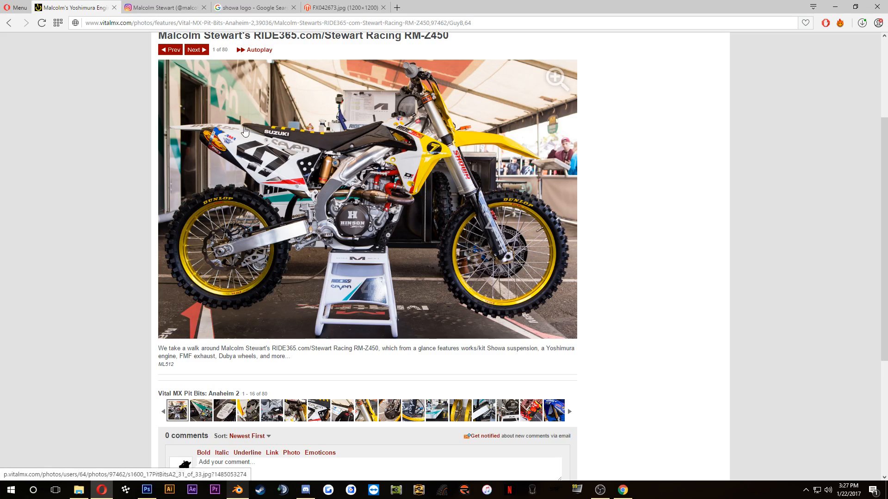
{"action": "left_click", "coordinate": [146, 491]}
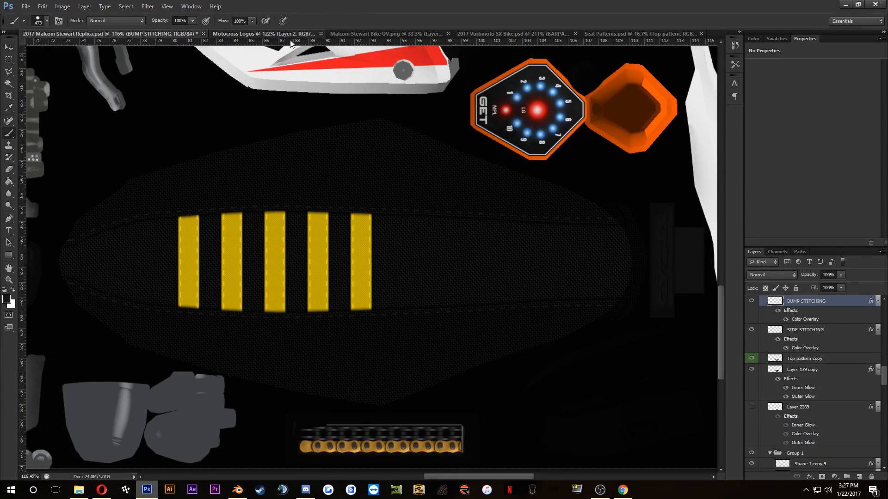
Step: Delete Layer 2, the overlapping duplicate Showa logo, from the Motocross Logos document
{"action": "left_click", "coordinate": [277, 33]}
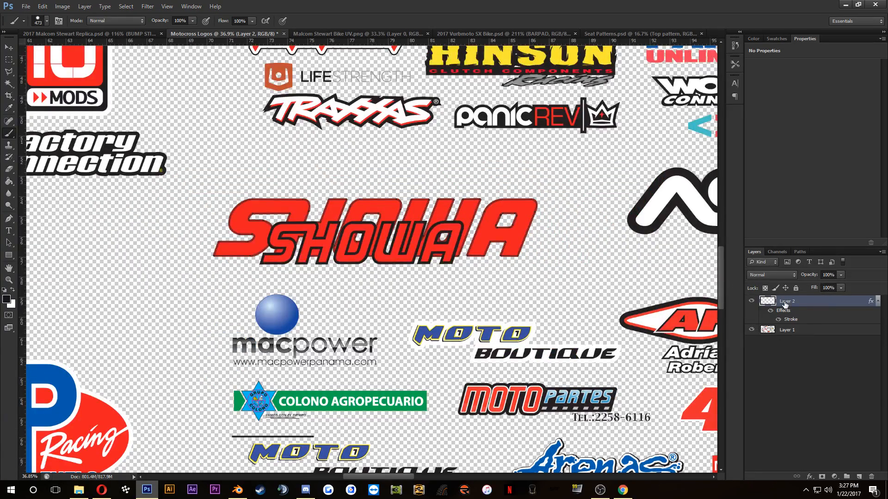
{"action": "key", "text": "Delete"}
{"action": "scroll", "coordinate": [298, 231], "scroll_direction": "down", "scroll_amount": 1}
Step: Select the blue SUZUKI logo on the Motocross Logos sheet with a rectangular marquee and copy it into the 2017 Malcom Stewart Replica document
{"action": "key", "text": "m"}
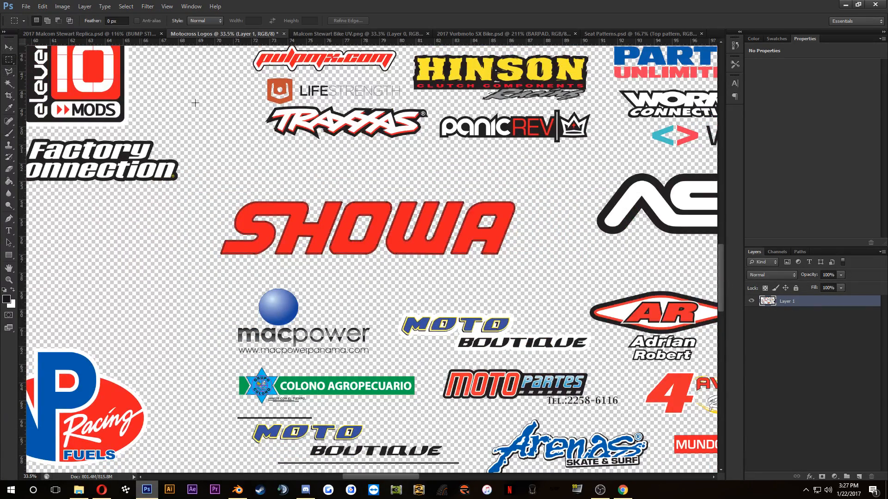
{"action": "scroll", "coordinate": [455, 227], "scroll_direction": "down", "scroll_amount": 4}
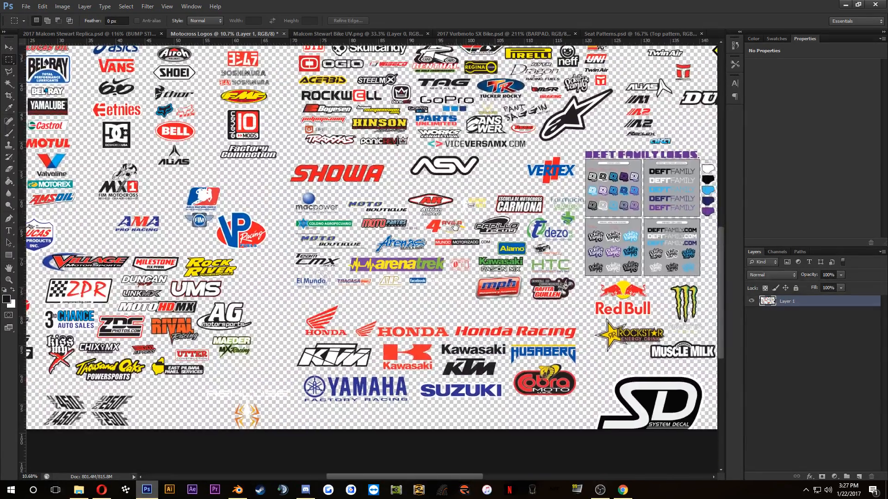
{"action": "left_click_drag", "start_coordinate": [456, 226], "coordinate": [423, 139]}
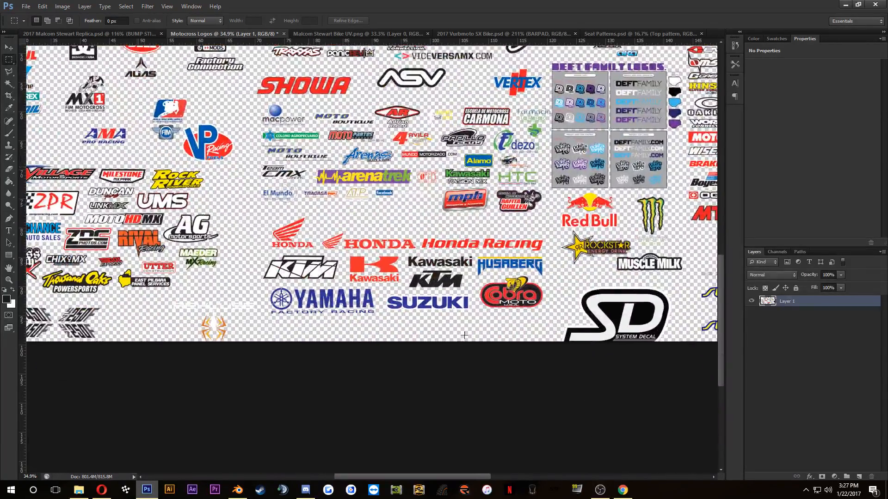
{"action": "scroll", "coordinate": [465, 336], "scroll_direction": "up", "scroll_amount": 8}
{"action": "scroll", "coordinate": [337, 233], "scroll_direction": "down", "scroll_amount": 5}
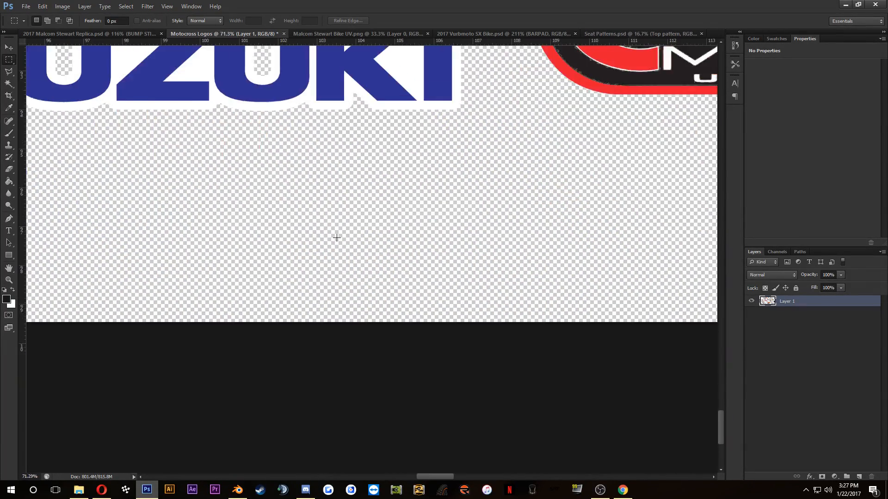
{"action": "scroll", "coordinate": [337, 238], "scroll_direction": "down", "scroll_amount": 3}
{"action": "left_click", "coordinate": [106, 494]}
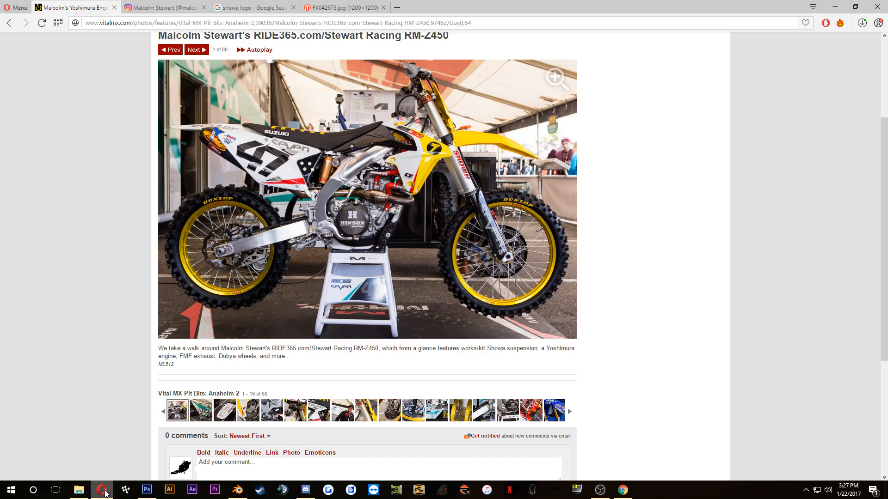
{"action": "left_click", "coordinate": [106, 493]}
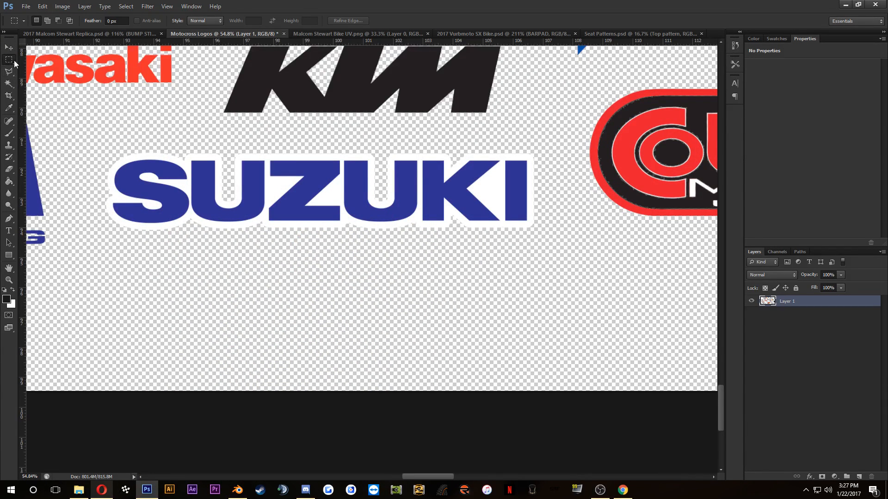
{"action": "left_click_drag", "start_coordinate": [87, 148], "coordinate": [561, 249]}
{"action": "left_click", "coordinate": [9, 46]}
{"action": "left_click_drag", "start_coordinate": [169, 192], "coordinate": [266, 215]}
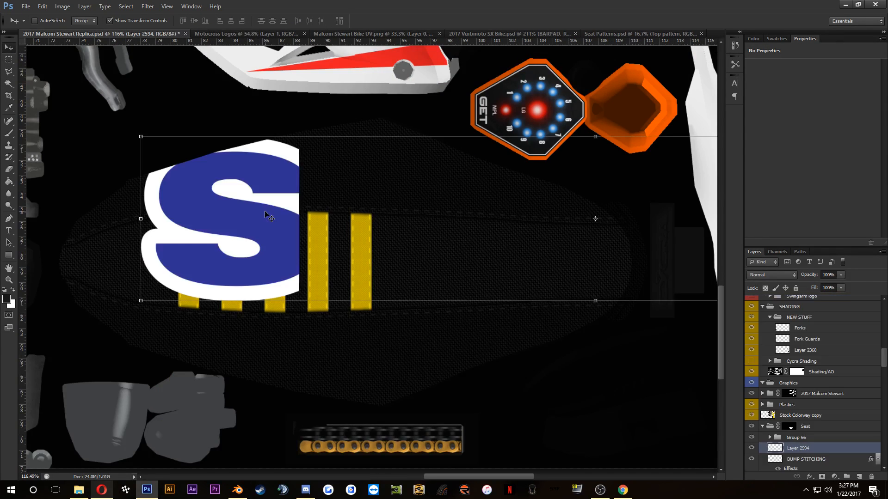
Step: Move the SUZUKI logo layer out of the Seat group above Stock Colorway copy, and scale the logo down to just over half size
{"action": "scroll", "coordinate": [467, 273], "scroll_direction": "down", "scroll_amount": 3}
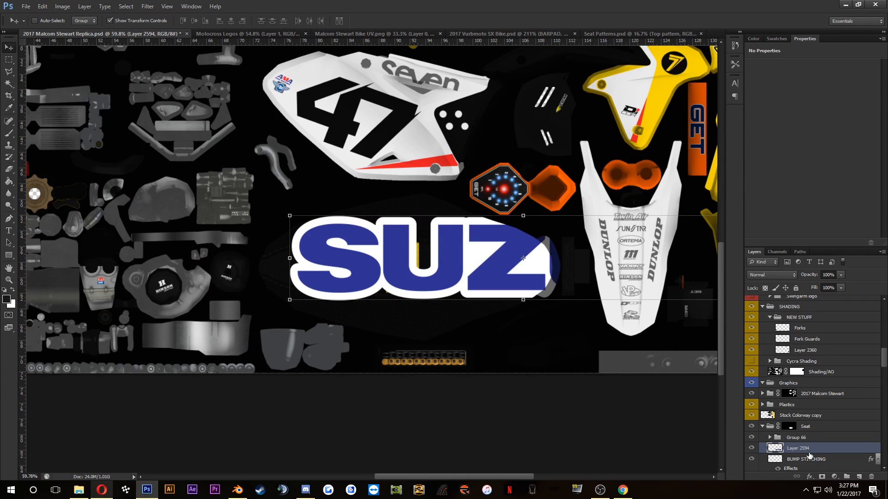
{"action": "left_click_drag", "start_coordinate": [809, 455], "coordinate": [809, 414]}
{"action": "left_click_drag", "start_coordinate": [510, 253], "coordinate": [363, 254]}
{"action": "left_click_drag", "start_coordinate": [609, 301], "coordinate": [514, 275]}
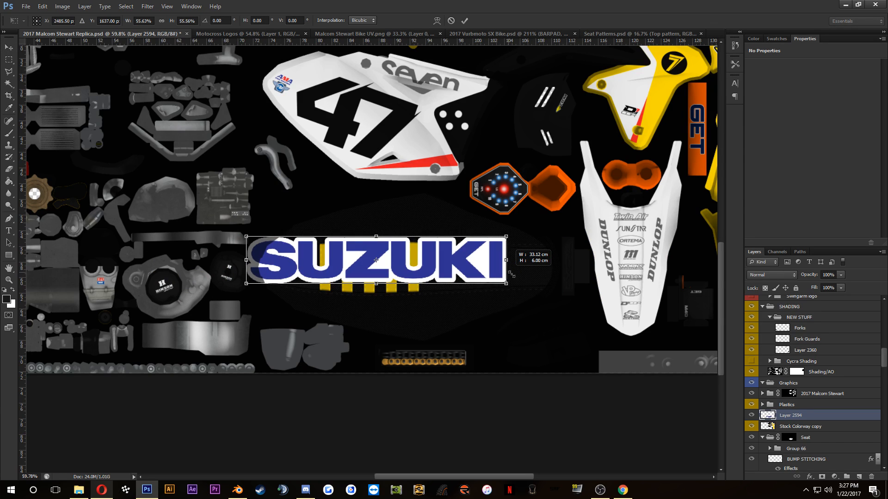
{"action": "left_click", "coordinate": [465, 21]}
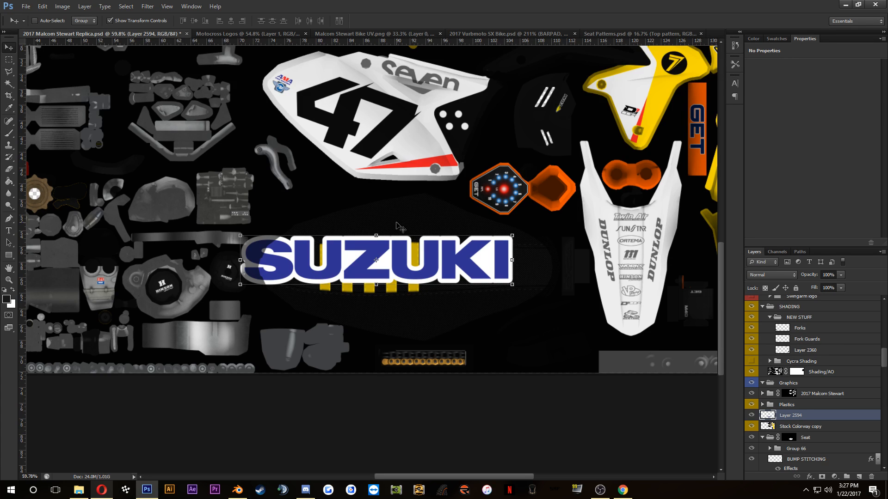
Step: Invert the SUZUKI logo's colours and, with Hue/Saturation, set its Yellows to saturation -100 and lightness +100
{"action": "scroll", "coordinate": [376, 250], "scroll_direction": "up", "scroll_amount": 5}
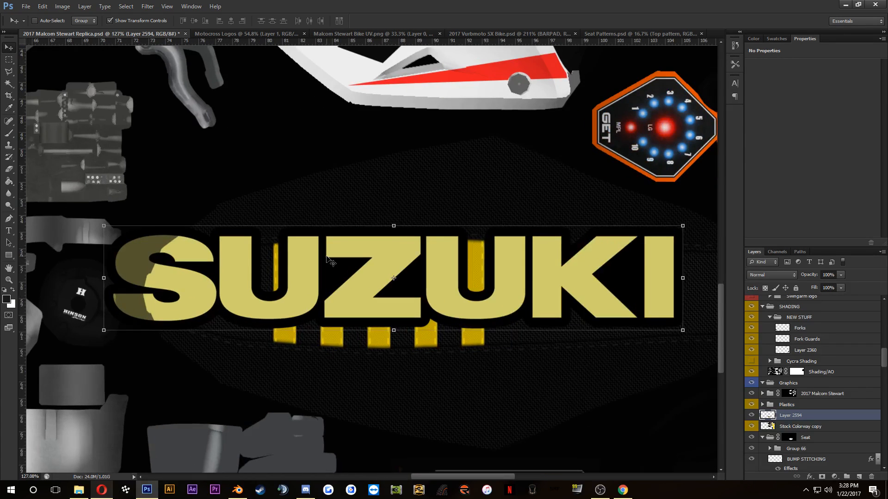
{"action": "left_click", "coordinate": [8, 84]}
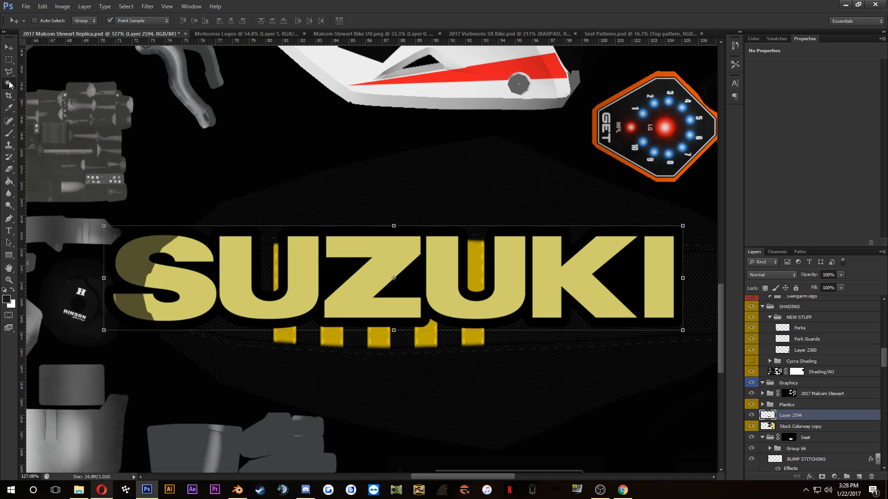
{"action": "left_click", "coordinate": [72, 10]}
{"action": "mouse_move", "coordinate": [148, 29]}
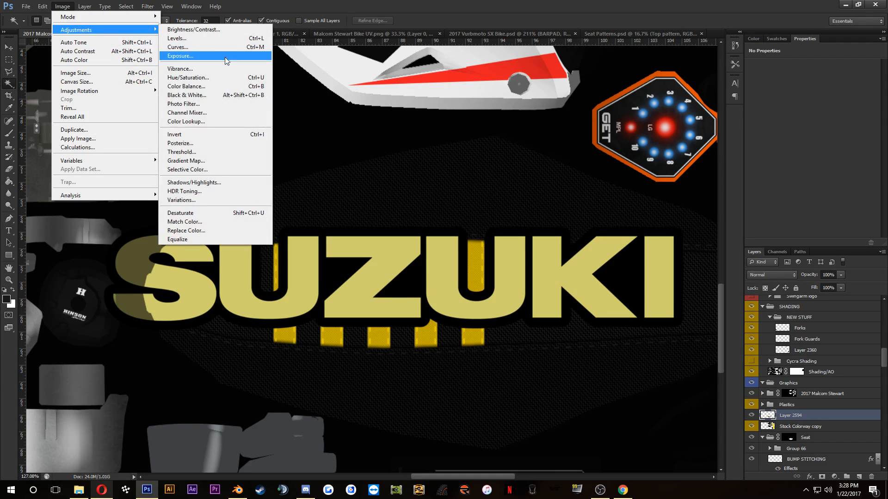
{"action": "left_click", "coordinate": [224, 77]}
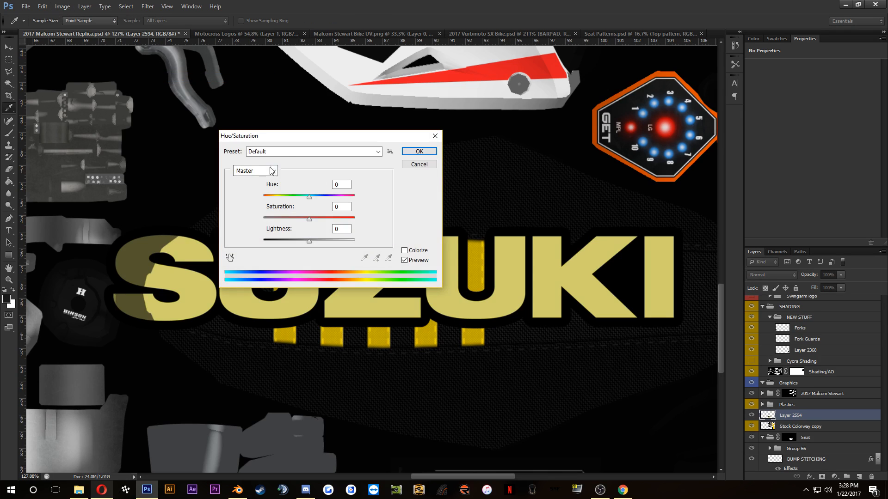
{"action": "left_click", "coordinate": [284, 152]}
{"action": "left_click", "coordinate": [284, 154]}
{"action": "left_click", "coordinate": [257, 171]}
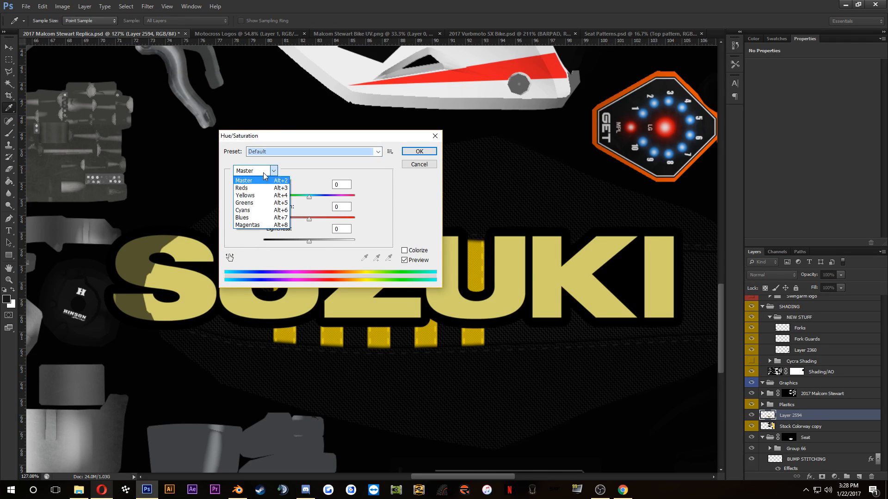
{"action": "left_click", "coordinate": [249, 195]}
{"action": "left_click_drag", "start_coordinate": [301, 240], "coordinate": [355, 220]}
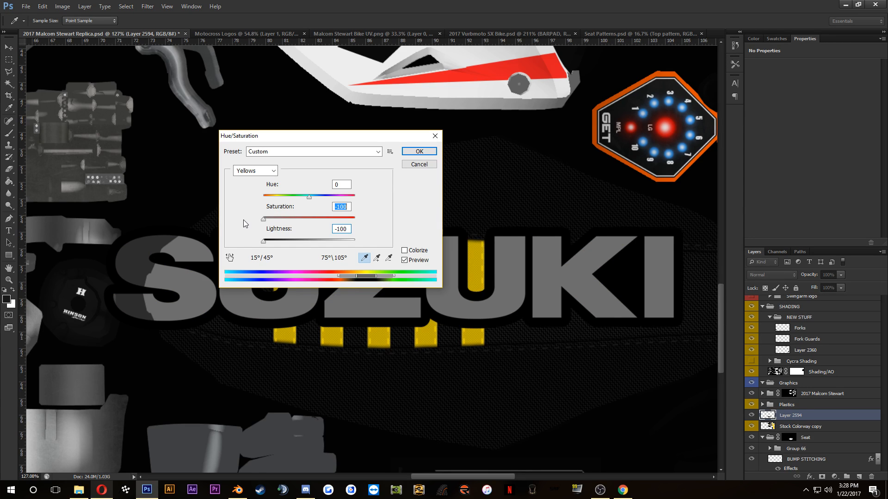
{"action": "left_click_drag", "start_coordinate": [304, 242], "coordinate": [498, 230]}
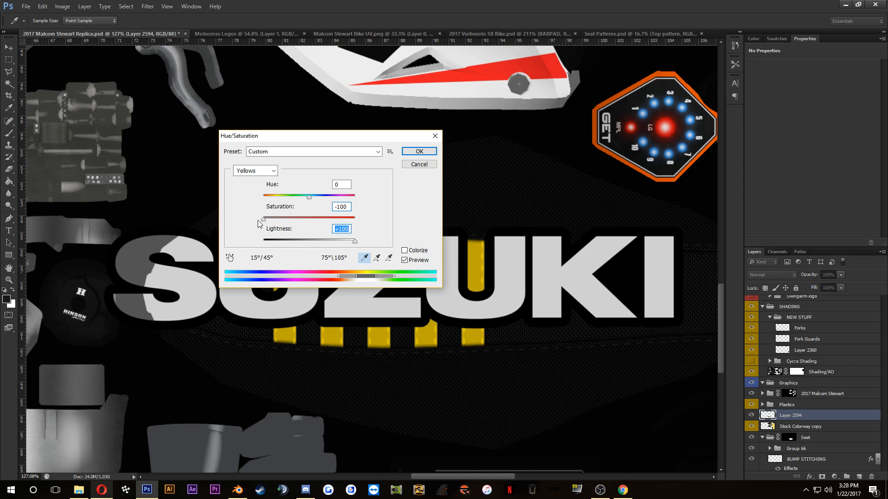
{"action": "left_click_drag", "start_coordinate": [259, 223], "coordinate": [259, 207]}
{"action": "left_click", "coordinate": [418, 151]}
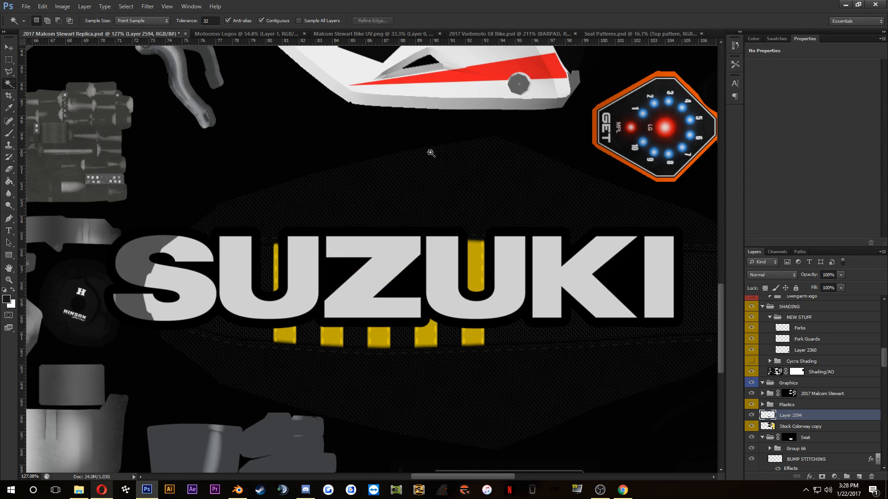
Step: Apply an Exposure adjustment with an offset of +0.0014 to the SUZUKI logo layer
{"action": "scroll", "coordinate": [442, 212], "scroll_direction": "up", "scroll_amount": 4}
{"action": "scroll", "coordinate": [406, 281], "scroll_direction": "down", "scroll_amount": 2}
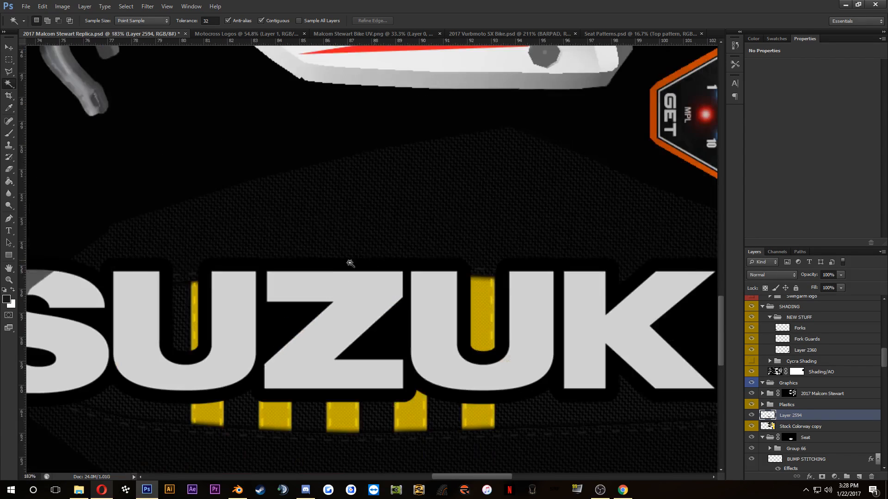
{"action": "left_click", "coordinate": [55, 6]}
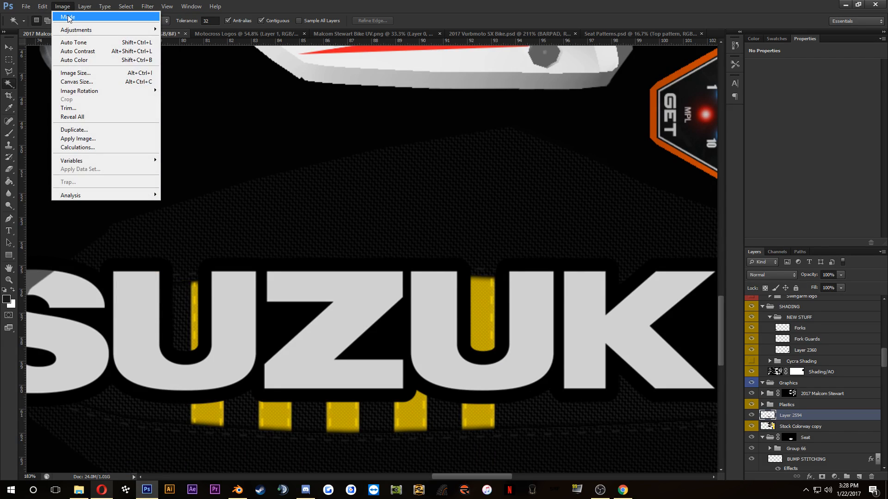
{"action": "mouse_move", "coordinate": [139, 29]}
{"action": "left_click", "coordinate": [199, 59]}
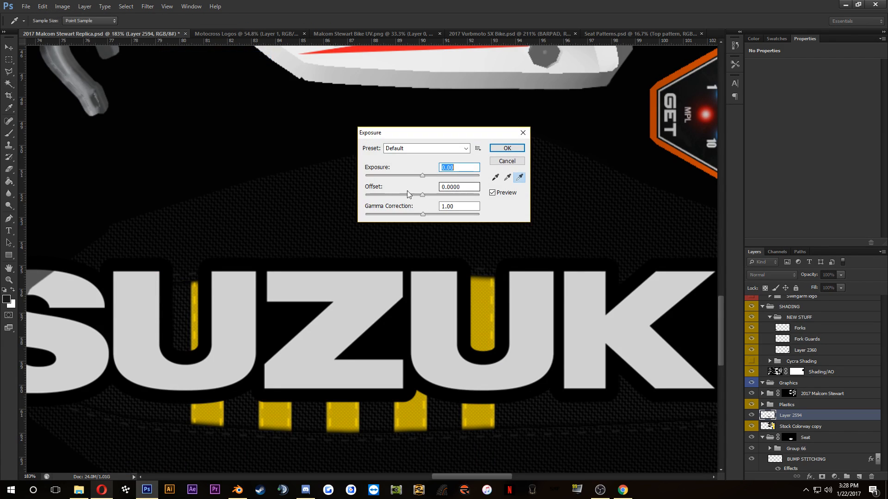
{"action": "left_click_drag", "start_coordinate": [374, 190], "coordinate": [383, 191]}
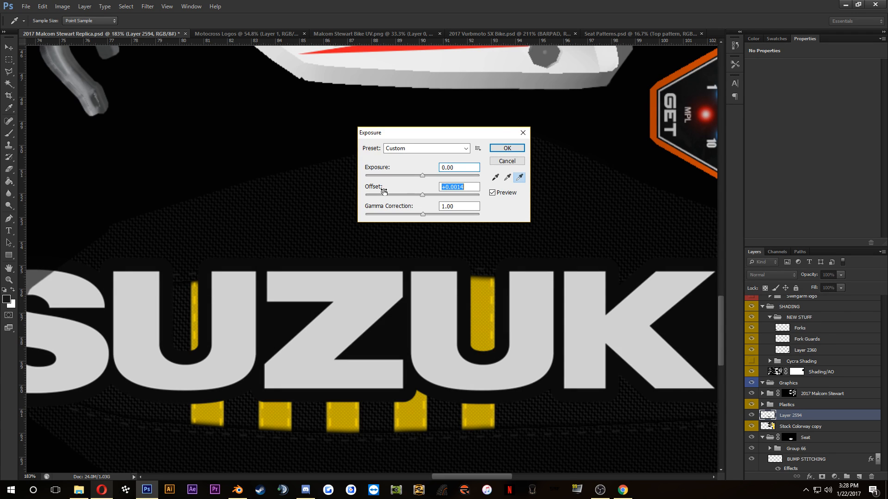
{"action": "left_click", "coordinate": [513, 150]}
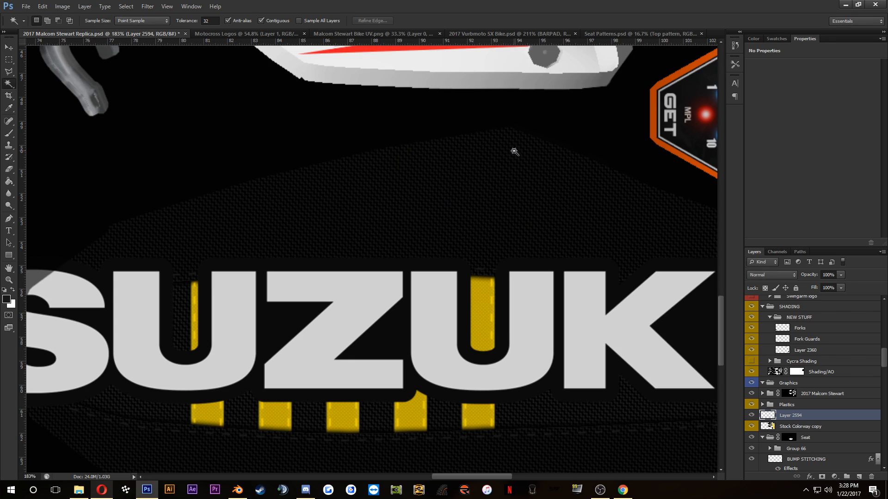
Step: Convert the SUZUKI logo layer to a smart object and place it at the top of the Seat group
{"action": "scroll", "coordinate": [514, 151], "scroll_direction": "down", "scroll_amount": 5}
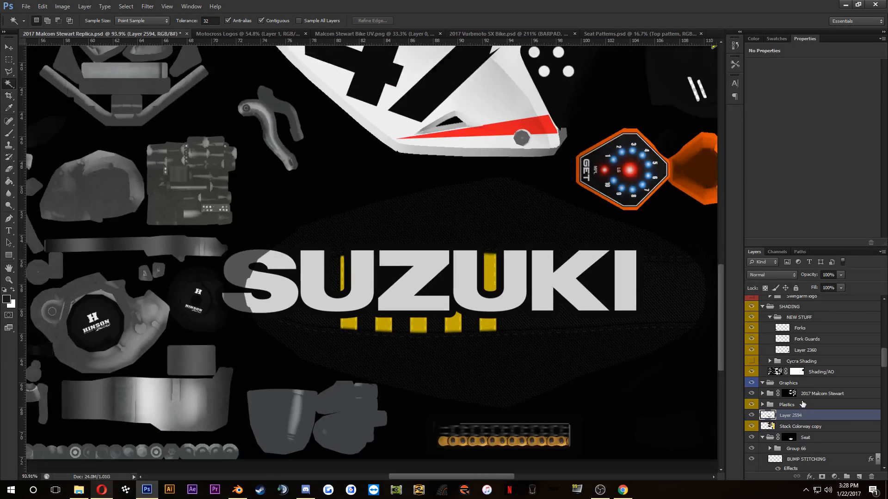
{"action": "right_click", "coordinate": [815, 419]}
{"action": "left_click", "coordinate": [823, 149]}
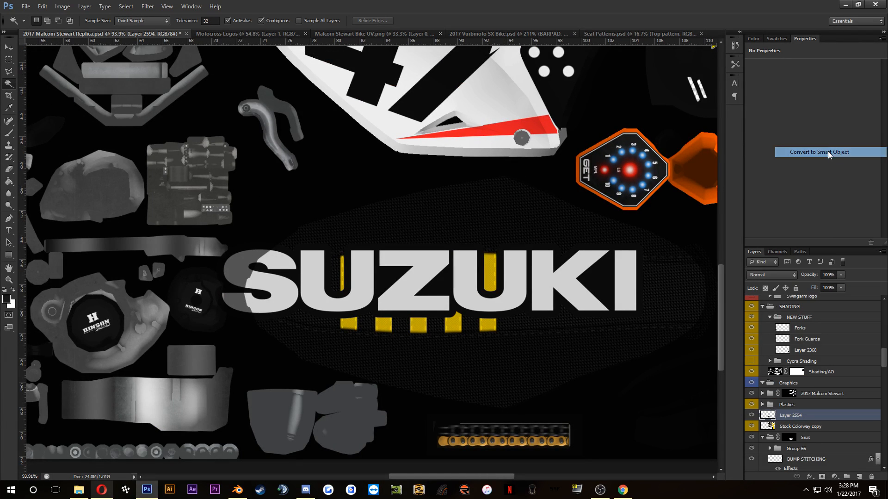
{"action": "scroll", "coordinate": [794, 450], "scroll_direction": "down", "scroll_amount": 1}
{"action": "left_click_drag", "start_coordinate": [805, 384], "coordinate": [817, 410]}
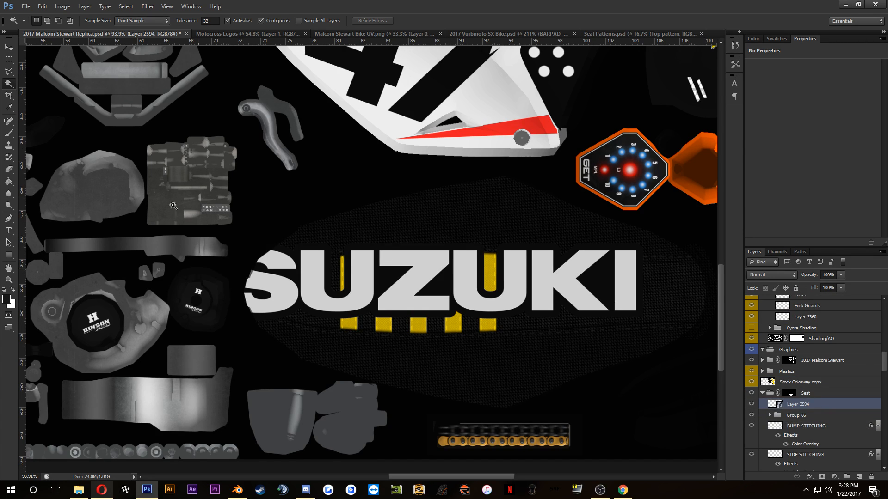
Step: Try scaling the SUZUKI logo to about 24% and placing it on the seat's side below the yellow stripes, then undo it
{"action": "left_click", "coordinate": [9, 48]}
{"action": "left_click", "coordinate": [215, 243]}
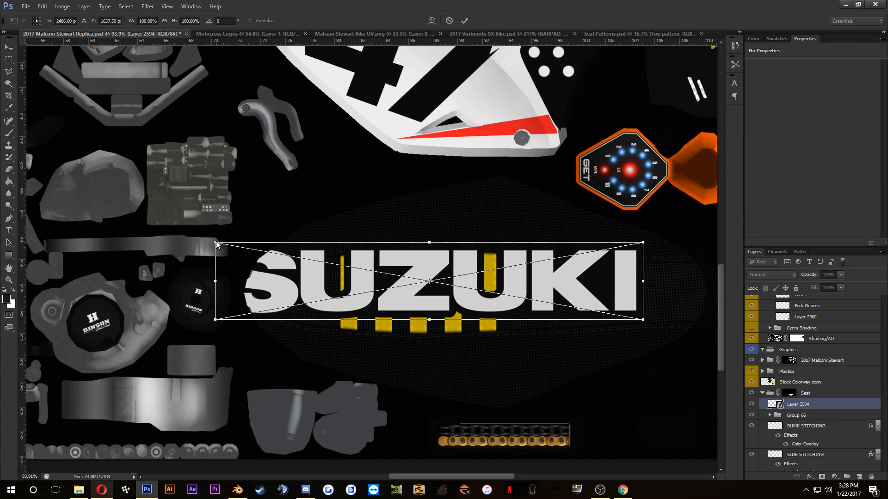
{"action": "left_click_drag", "start_coordinate": [215, 242], "coordinate": [378, 273]}
{"action": "scroll", "coordinate": [397, 281], "scroll_direction": "up", "scroll_amount": 3}
{"action": "scroll", "coordinate": [407, 307], "scroll_direction": "up", "scroll_amount": 1}
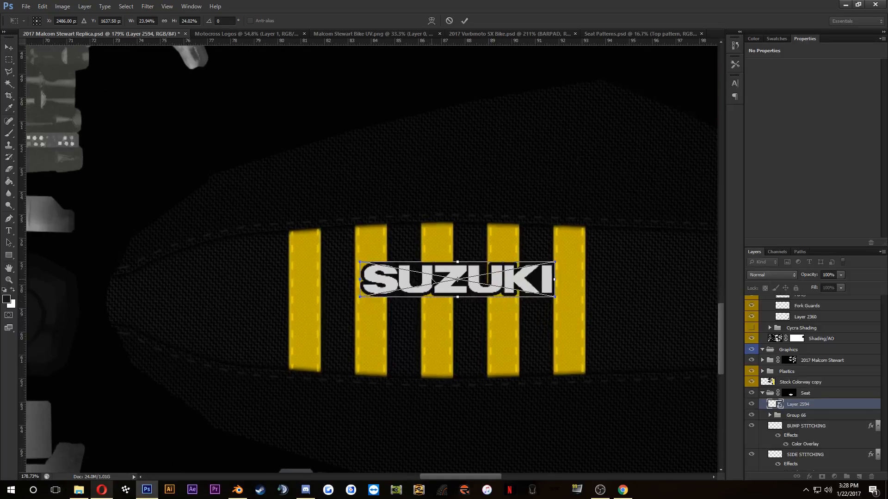
{"action": "left_click_drag", "start_coordinate": [432, 284], "coordinate": [341, 408]}
{"action": "left_click_drag", "start_coordinate": [434, 379], "coordinate": [440, 338]}
{"action": "scroll", "coordinate": [451, 372], "scroll_direction": "up", "scroll_amount": 2}
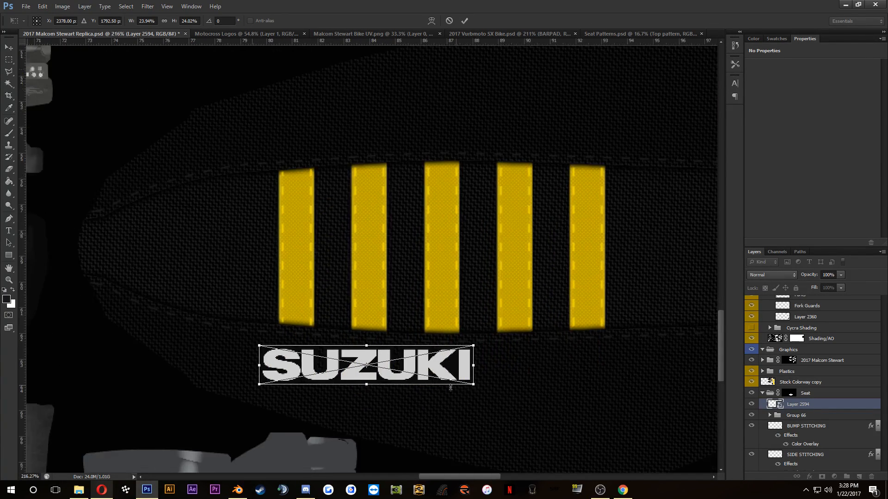
{"action": "left_click_drag", "start_coordinate": [468, 383], "coordinate": [509, 397]}
{"action": "left_click", "coordinate": [465, 21]}
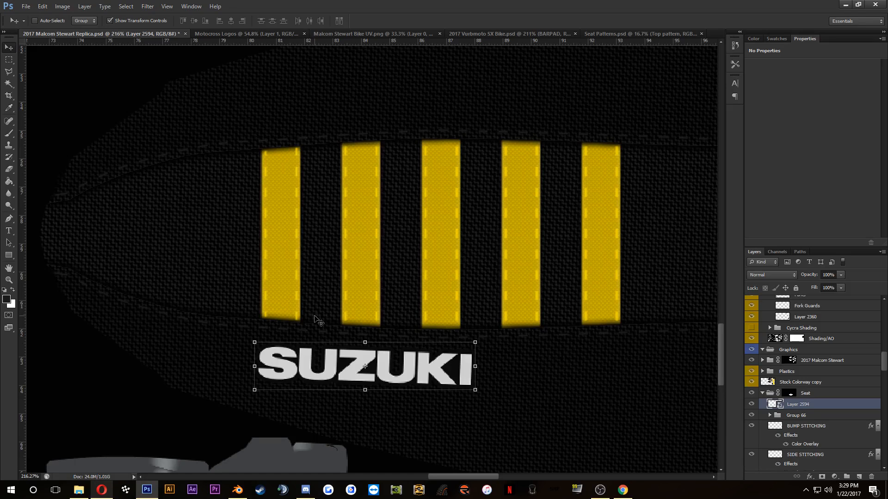
{"action": "scroll", "coordinate": [315, 318], "scroll_direction": "down", "scroll_amount": 1}
{"action": "key", "text": "ctrl+z"}
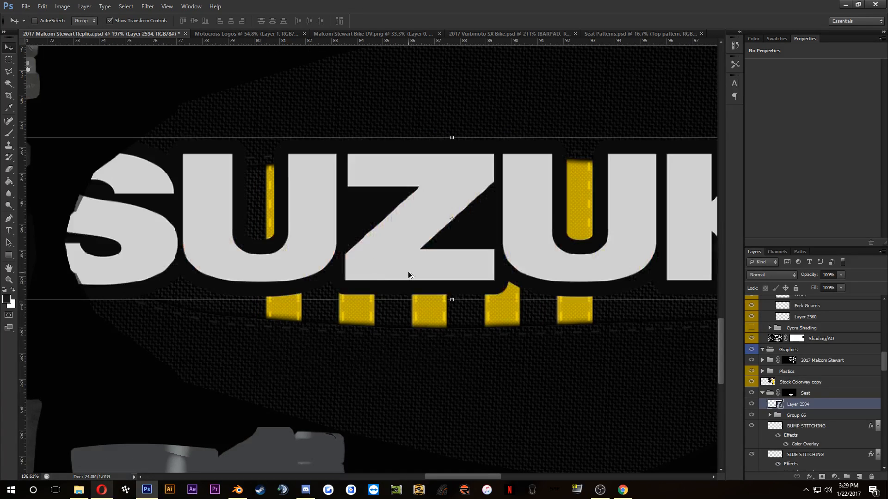
Step: Duplicate the SUZUKI logo layer into a new document
{"action": "scroll", "coordinate": [414, 263], "scroll_direction": "down", "scroll_amount": 9}
{"action": "left_click_drag", "start_coordinate": [504, 245], "coordinate": [534, 244]}
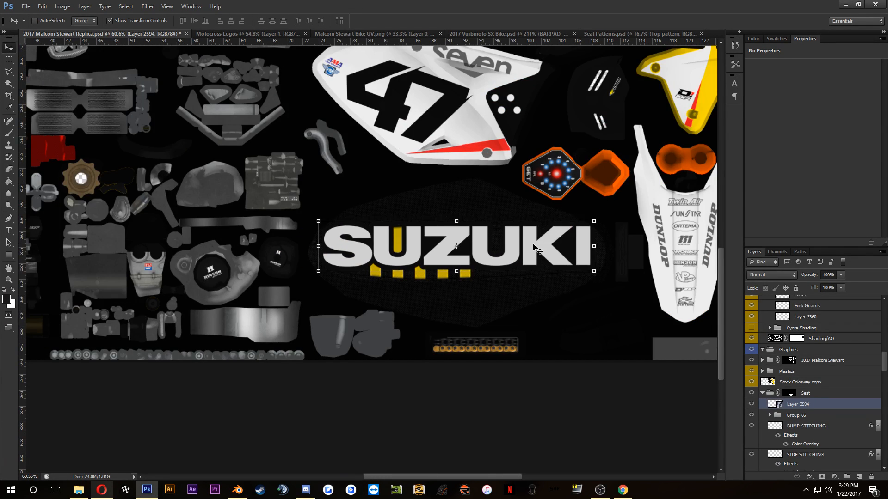
{"action": "right_click", "coordinate": [810, 408]}
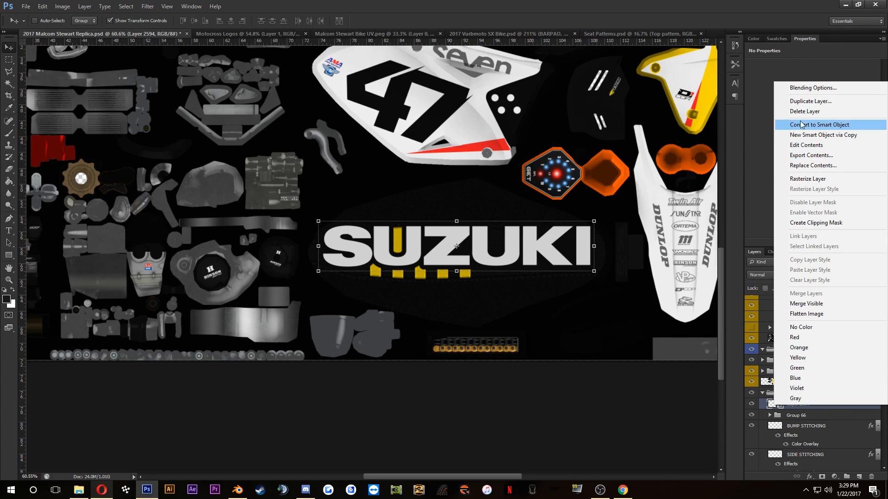
{"action": "left_click", "coordinate": [800, 101]}
{"action": "left_click", "coordinate": [433, 186]}
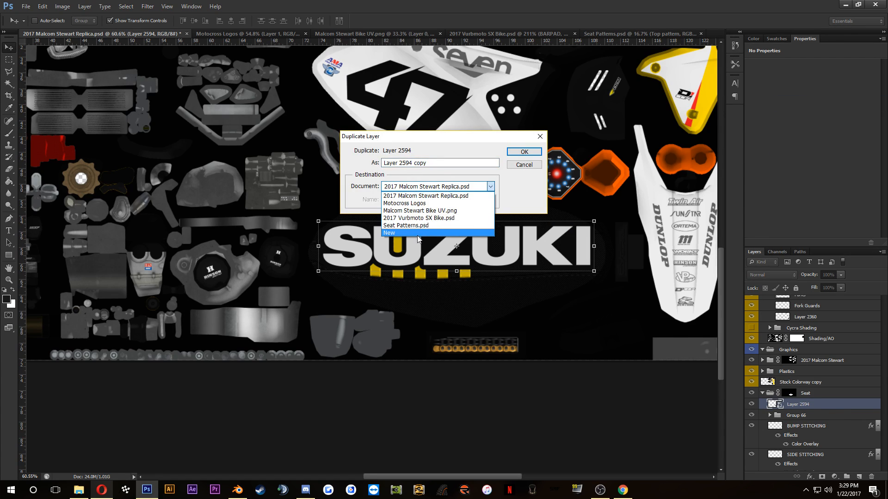
{"action": "left_click", "coordinate": [420, 238]}
{"action": "left_click", "coordinate": [534, 153]}
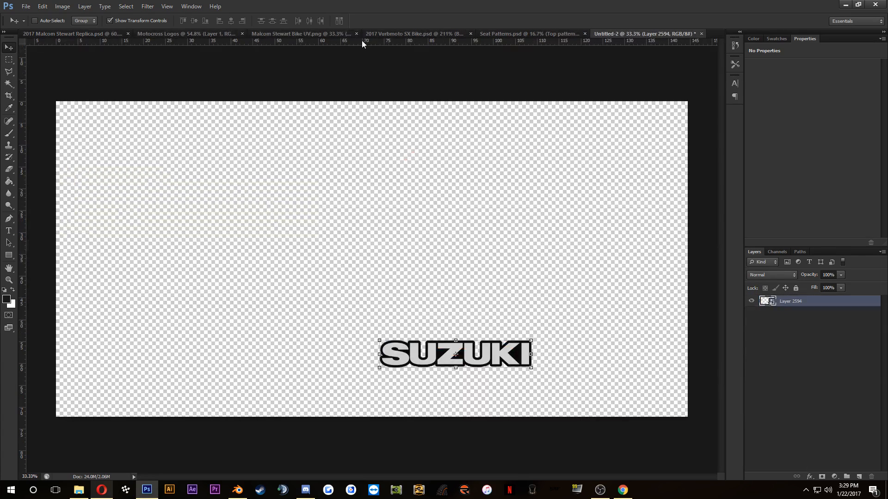
Step: Close Malcom Stewart Bike UV.png, 2017 Vurbmoto SX Bike.psd without saving its changes, and Seat Patterns.psd
{"action": "left_click", "coordinate": [313, 30]}
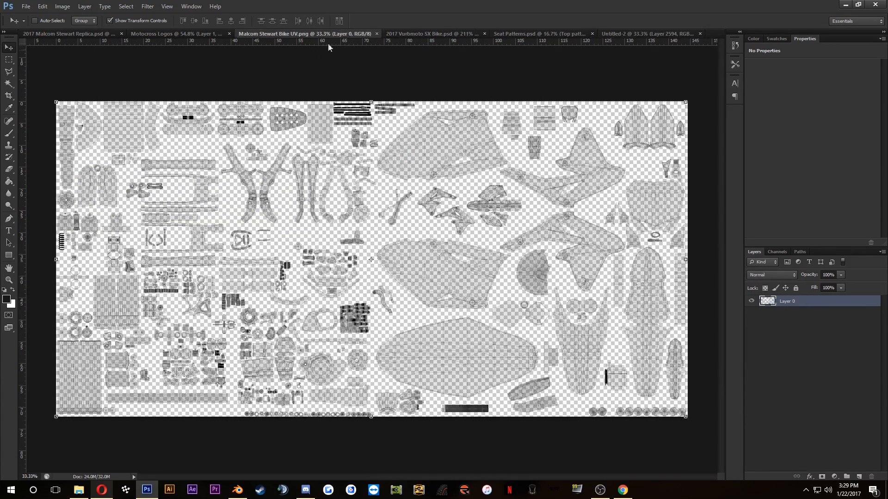
{"action": "left_click", "coordinate": [376, 34]}
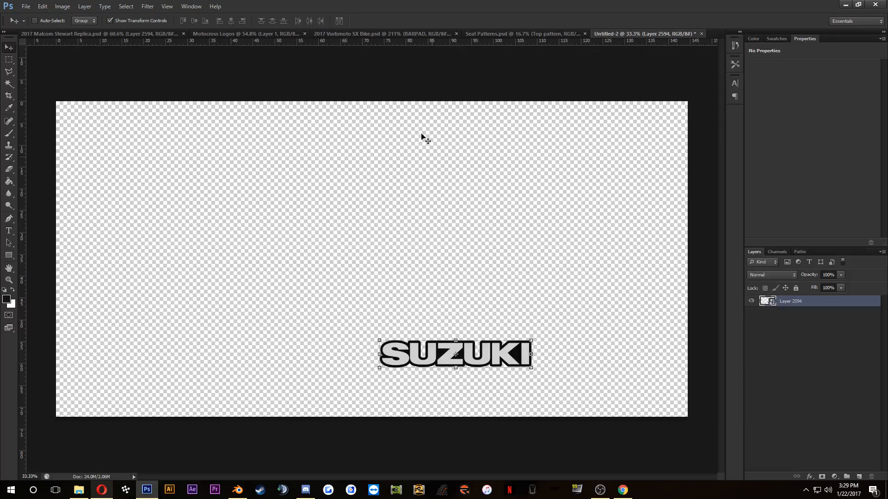
{"action": "left_click", "coordinate": [401, 35]}
{"action": "left_click", "coordinate": [460, 34]}
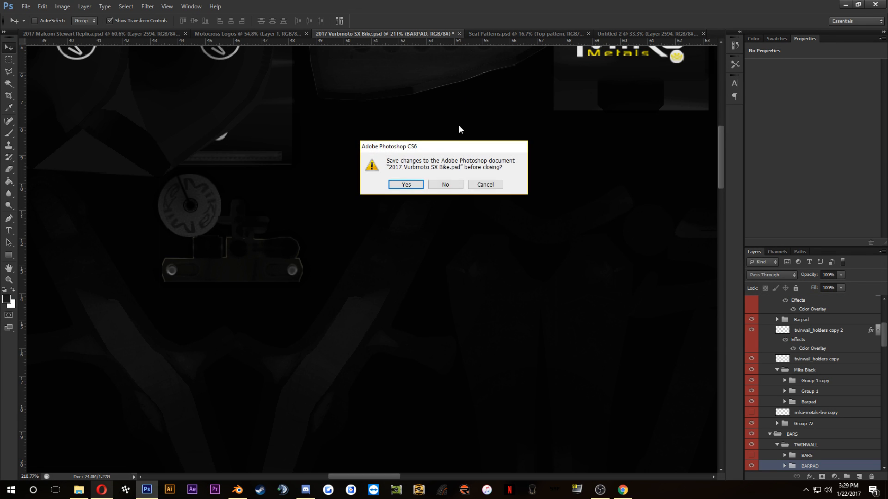
{"action": "left_click", "coordinate": [450, 185]}
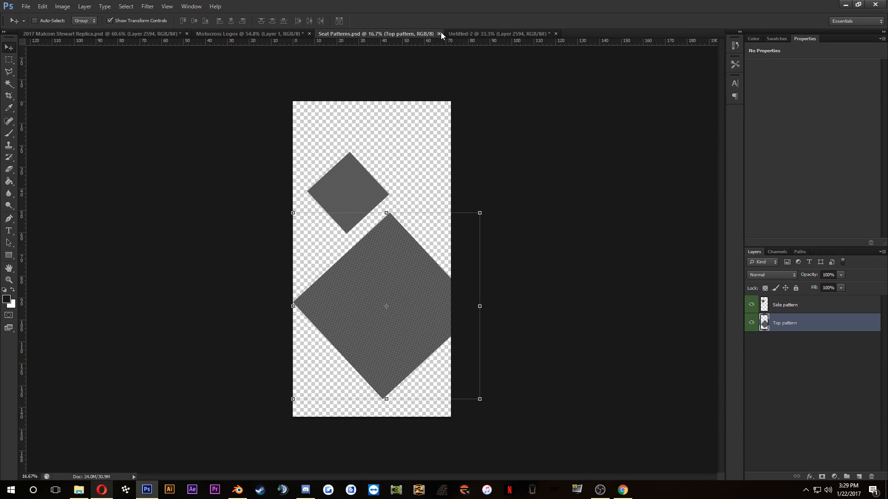
{"action": "left_click", "coordinate": [439, 34]}
Step: Return to the 2017 Malcom Stewart Replica document and undo back to before the SUZUKI logo was added
{"action": "left_click", "coordinate": [230, 37]}
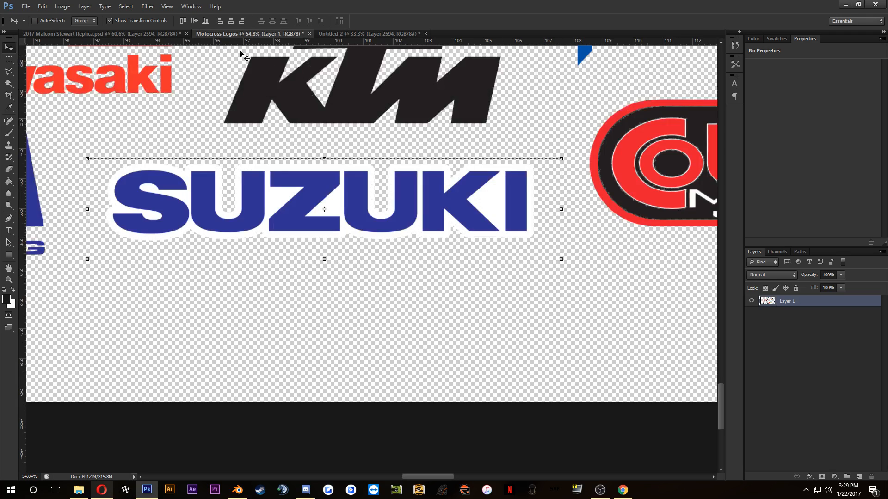
{"action": "left_click", "coordinate": [149, 32]}
{"action": "key", "text": "ctrl+z"}
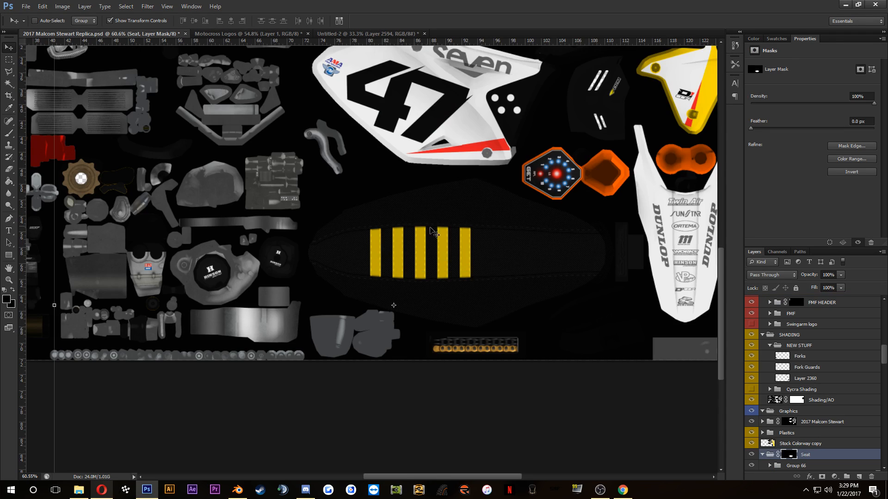
Step: In the Untitled-2 document, marquee-select a strip along the logo's upper edge from the middle of the S to the final I
{"action": "left_click", "coordinate": [357, 33]}
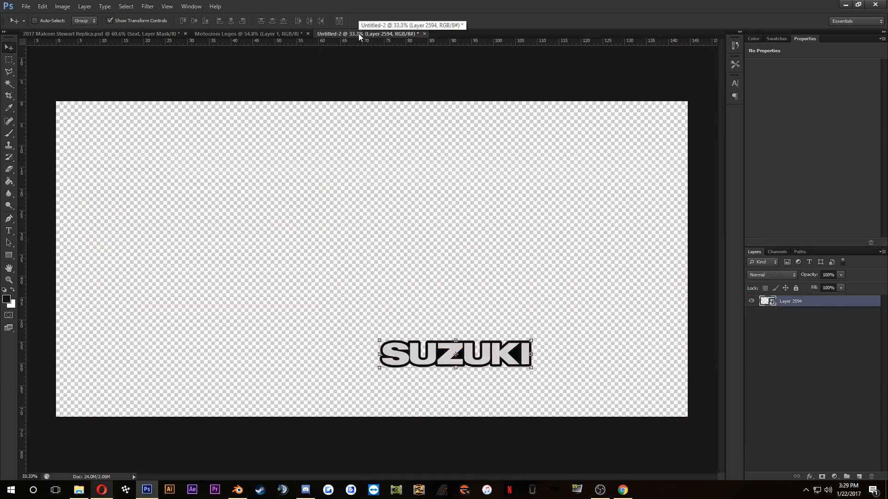
{"action": "scroll", "coordinate": [418, 360], "scroll_direction": "up", "scroll_amount": 6}
{"action": "left_click_drag", "start_coordinate": [522, 335], "coordinate": [362, 245]}
{"action": "key", "text": "m"}
{"action": "scroll", "coordinate": [199, 208], "scroll_direction": "up", "scroll_amount": 5}
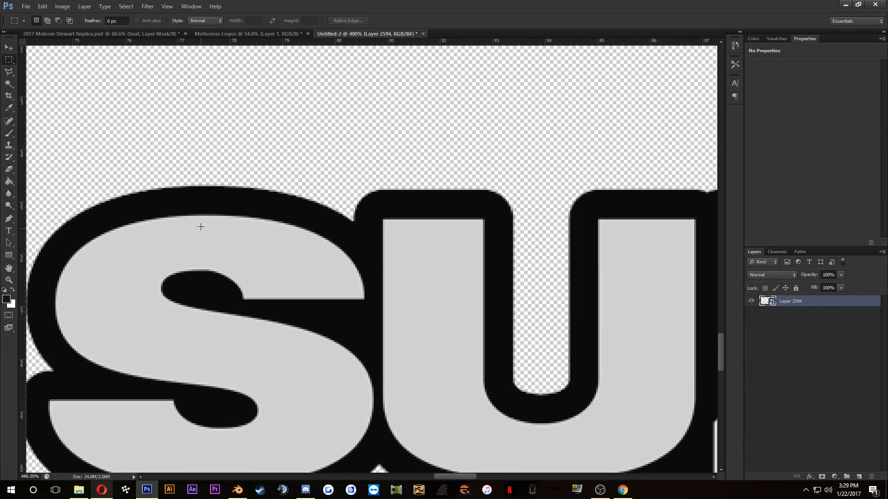
{"action": "left_click_drag", "start_coordinate": [201, 178], "coordinate": [445, 296]}
{"action": "scroll", "coordinate": [416, 294], "scroll_direction": "down", "scroll_amount": 5}
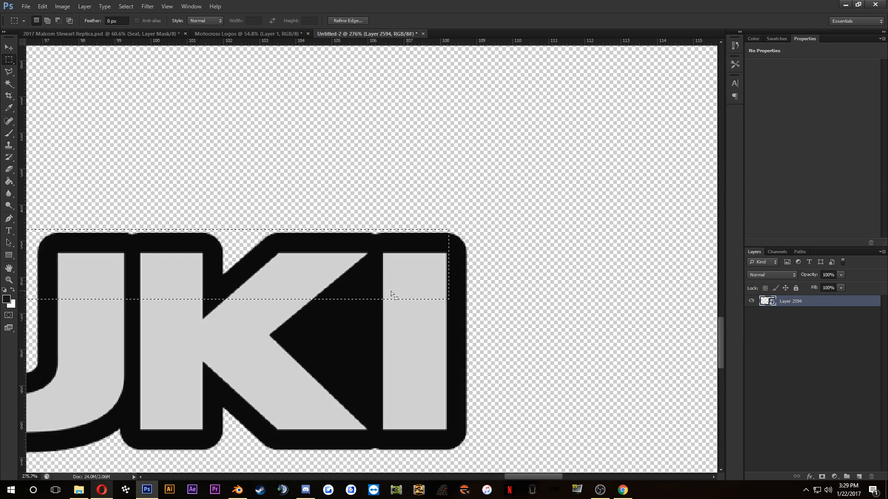
{"action": "left_click_drag", "start_coordinate": [213, 255], "coordinate": [395, 236]}
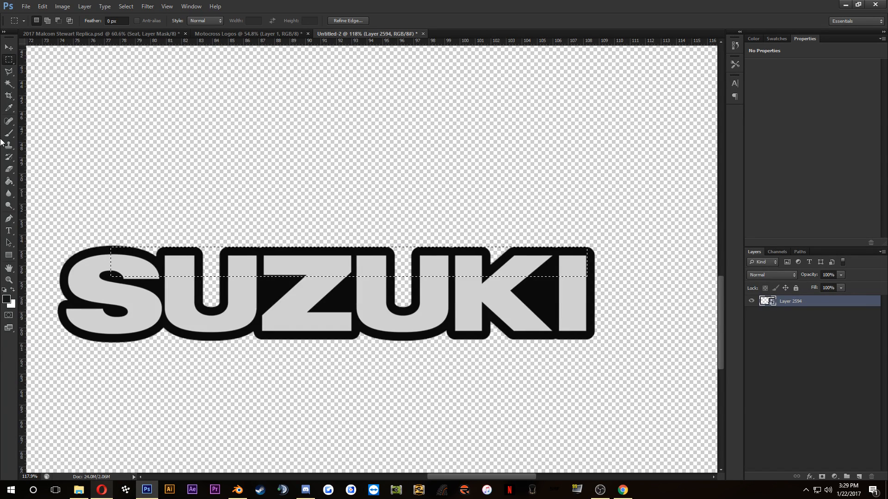
Step: Set the foreground colour to 0b0b0b by sampling the logo's black outline
{"action": "left_click", "coordinate": [6, 300]}
{"action": "left_click", "coordinate": [183, 250]}
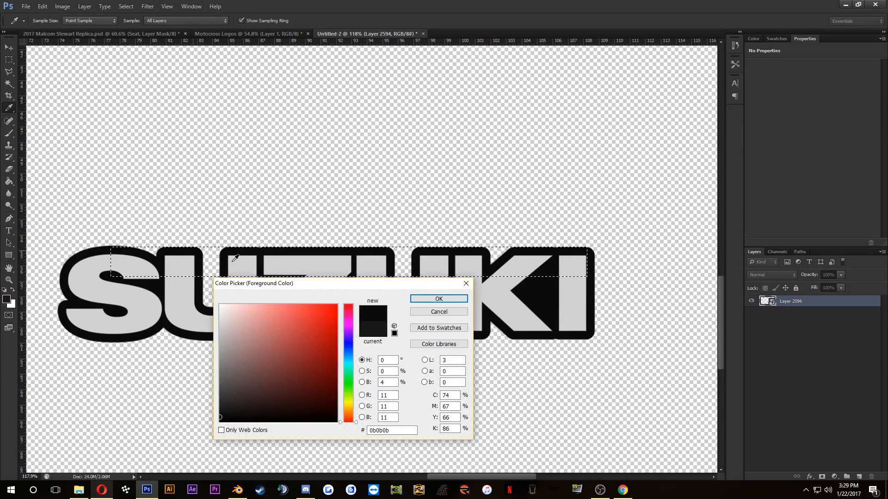
{"action": "left_click", "coordinate": [439, 299]}
{"action": "key", "text": "m"}
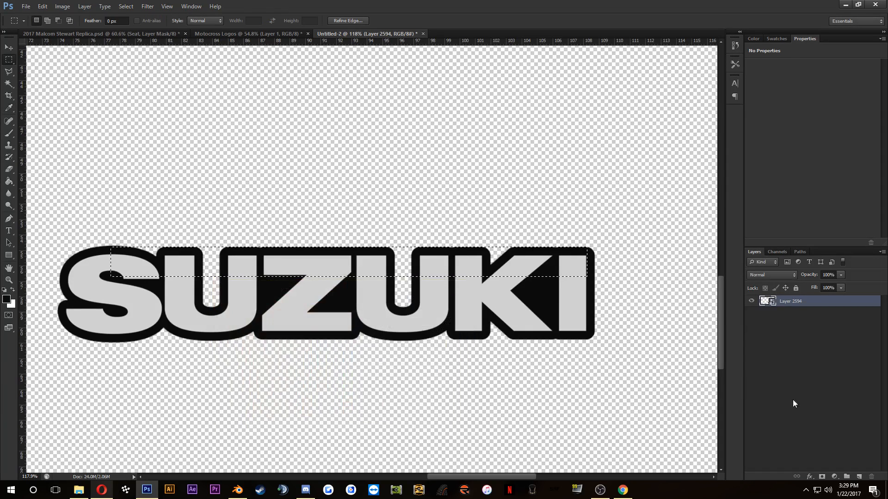
Step: Add a new layer beneath the logo, brush the selected upper strip with the sampled black, and deselect
{"action": "left_click", "coordinate": [860, 476]}
{"action": "left_click_drag", "start_coordinate": [814, 301], "coordinate": [818, 341]}
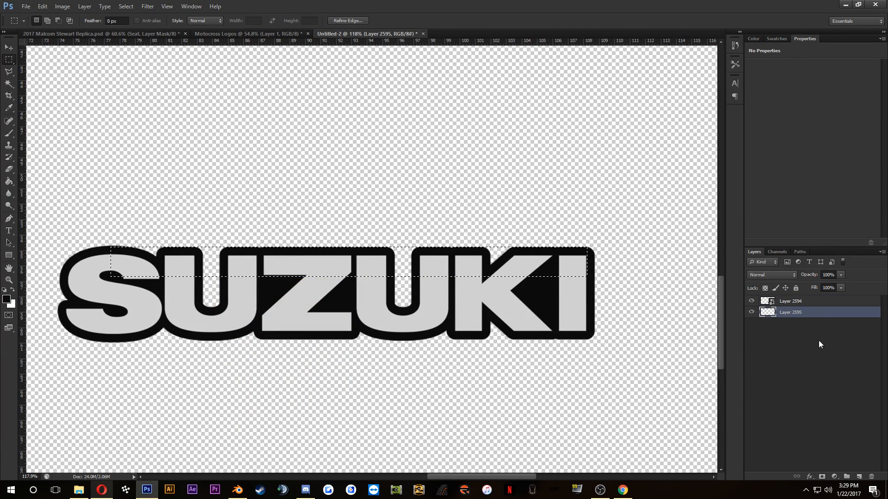
{"action": "left_click", "coordinate": [8, 133]}
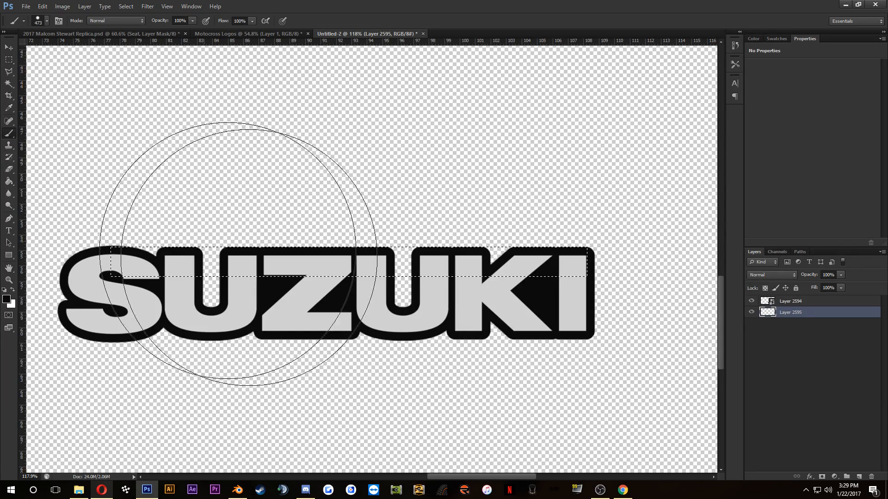
{"action": "key", "text": "ctrl+d"}
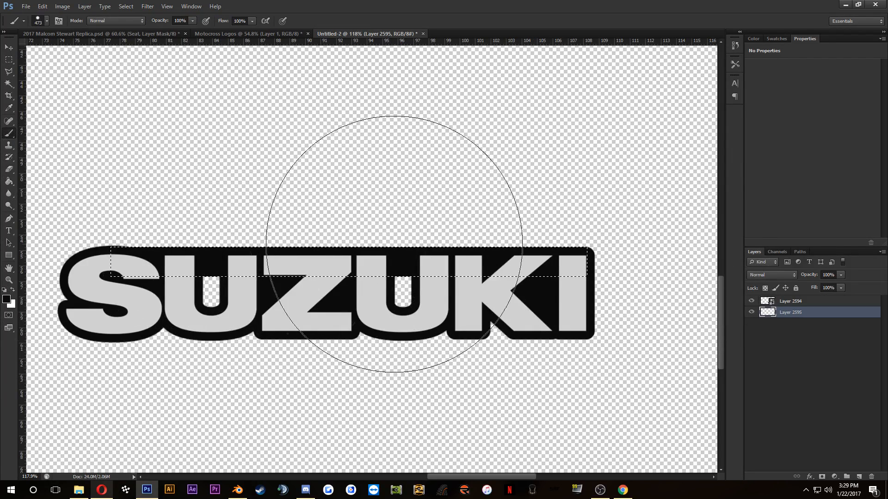
Step: Marquee-select a strip along the logo's lower edge from the S to the final I and nudge it to line up with the outline
{"action": "left_click", "coordinate": [9, 59]}
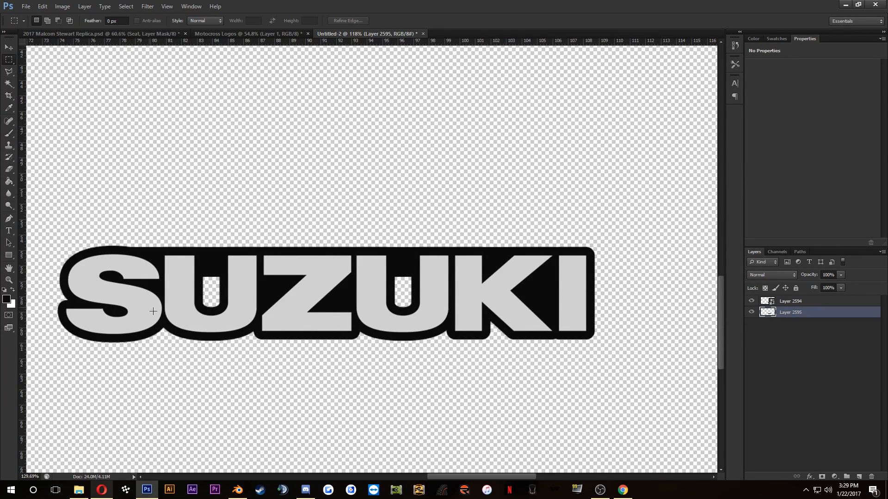
{"action": "scroll", "coordinate": [88, 357], "scroll_direction": "up", "scroll_amount": 8}
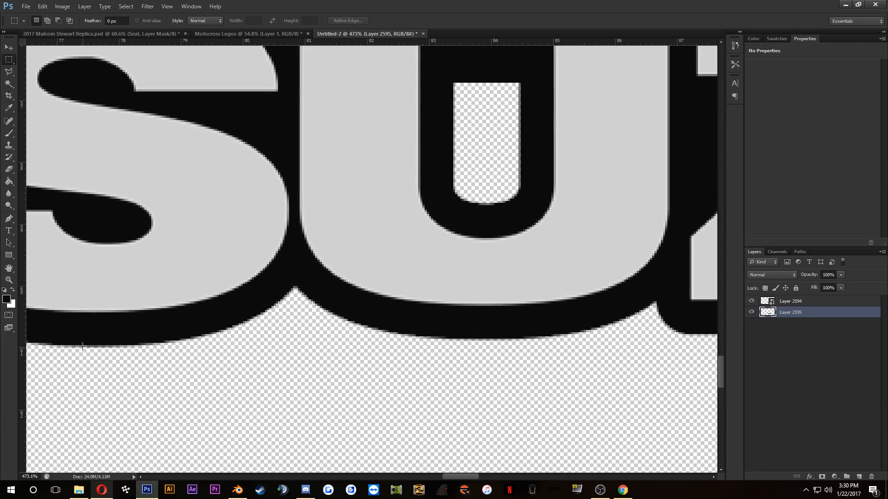
{"action": "left_click_drag", "start_coordinate": [65, 346], "coordinate": [489, 349]}
{"action": "key", "text": "Up"}
{"action": "key", "text": "Up"}
{"action": "key", "text": "Up"}
{"action": "key", "text": "Up"}
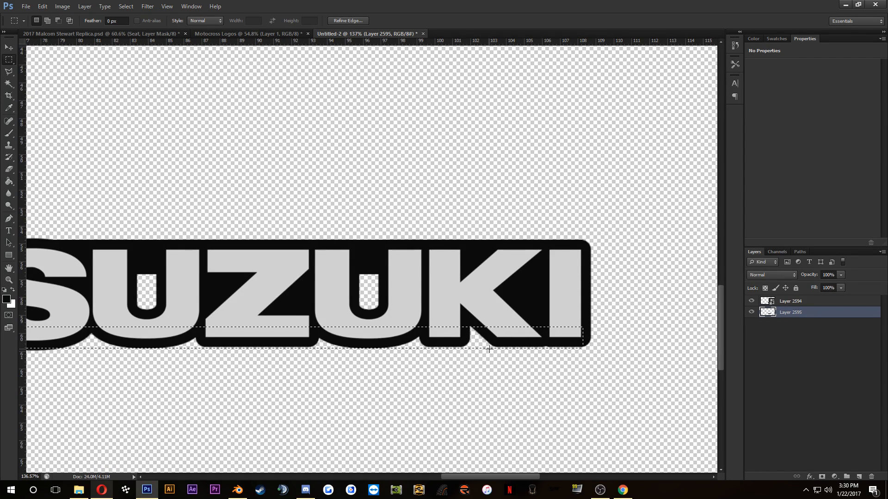
{"action": "key", "text": "Up"}
{"action": "key", "text": "Up"}
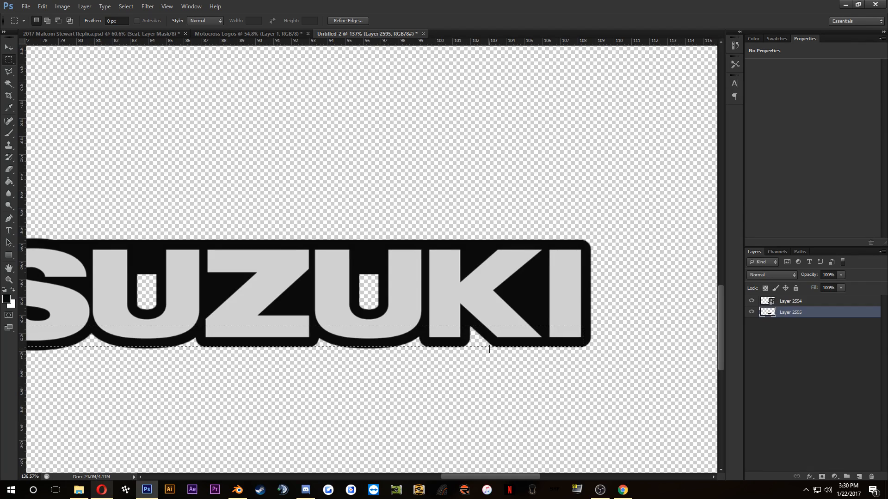
{"action": "scroll", "coordinate": [442, 349], "scroll_direction": "up", "scroll_amount": 2}
{"action": "key", "text": "Down"}
{"action": "key", "text": "Down"}
{"action": "key", "text": "Down"}
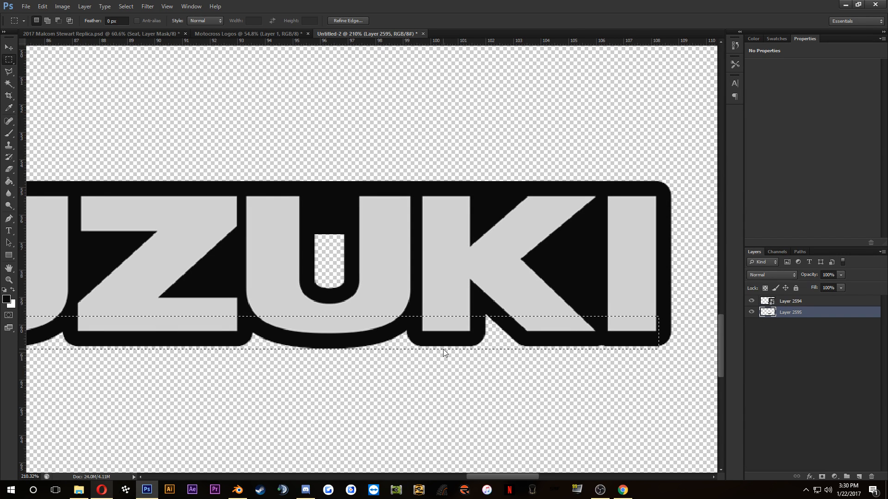
{"action": "scroll", "coordinate": [418, 329], "scroll_direction": "down", "scroll_amount": 2}
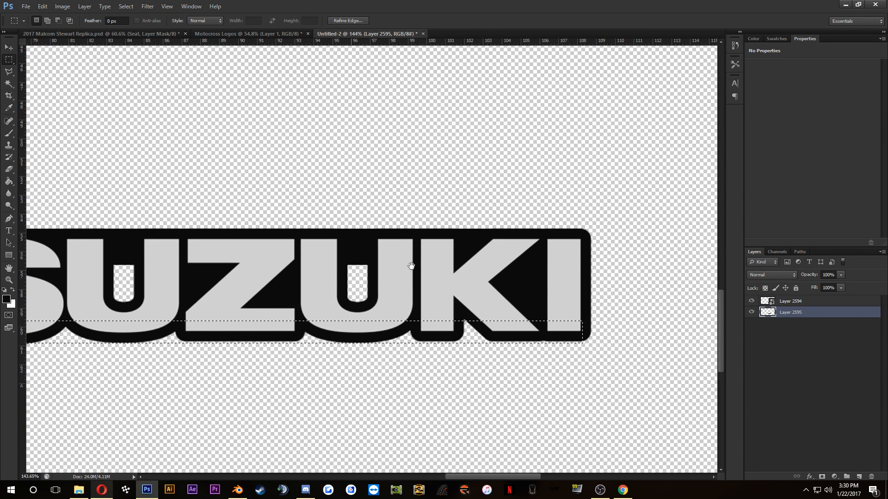
{"action": "left_click_drag", "start_coordinate": [411, 265], "coordinate": [435, 259]}
{"action": "key", "text": "Up"}
{"action": "key", "text": "Up"}
{"action": "key", "text": "Up"}
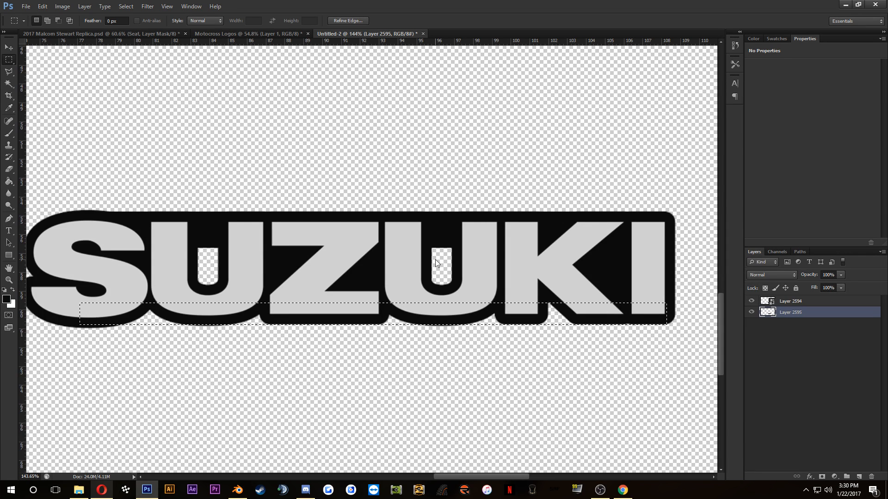
Step: Brush the selected lower strip with the same black on the layer beneath the logo, and deselect
{"action": "left_click", "coordinate": [9, 133]}
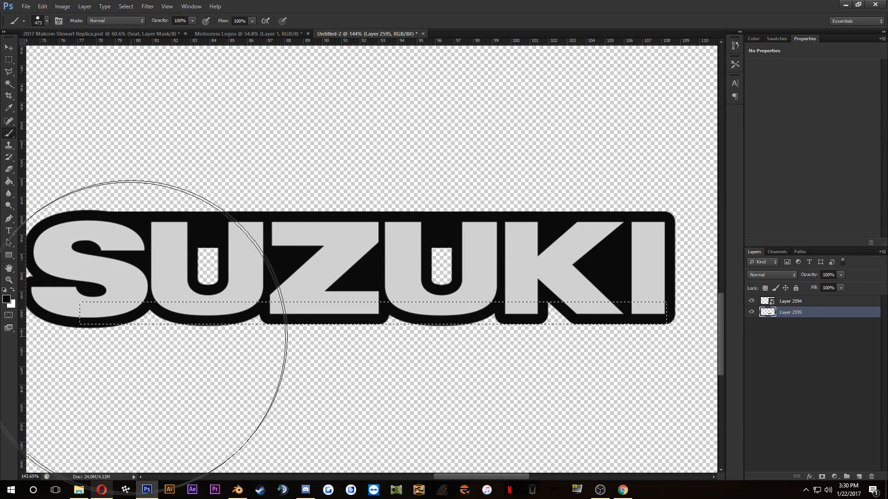
{"action": "key", "text": "ctrl+d"}
{"action": "scroll", "coordinate": [374, 183], "scroll_direction": "down", "scroll_amount": 3}
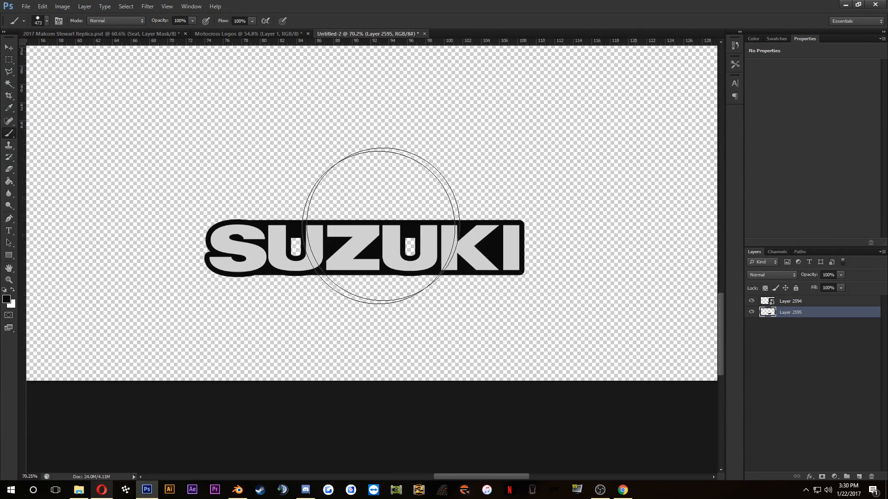
Step: Reduce the brush size and paint the remaining transparent gaps inside both U letters black
{"action": "scroll", "coordinate": [426, 258], "scroll_direction": "up", "scroll_amount": 2}
{"action": "right_click", "coordinate": [473, 231]}
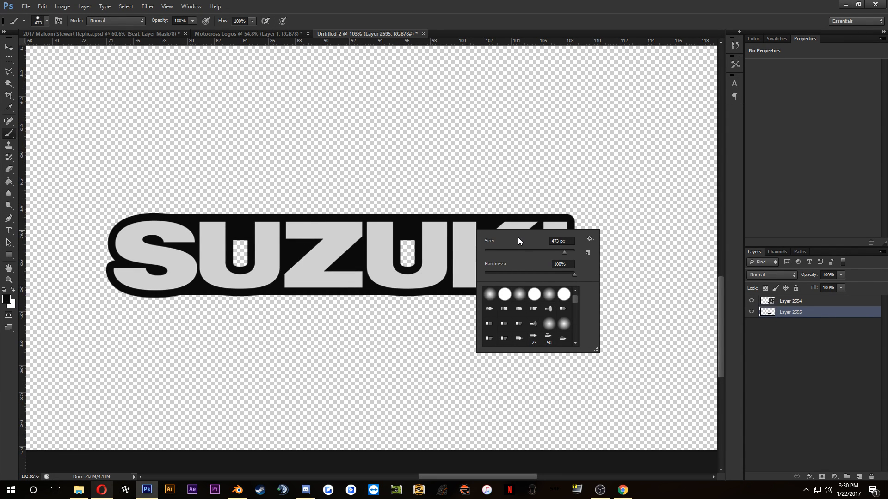
{"action": "left_click", "coordinate": [506, 251]}
{"action": "mouse_move", "coordinate": [411, 239]}
{"action": "left_mouse_down"}
{"action": "mouse_move", "coordinate": [392, 253]}
{"action": "mouse_move", "coordinate": [415, 263]}
{"action": "mouse_move", "coordinate": [396, 259]}
{"action": "left_mouse_up"}
{"action": "left_click_drag", "start_coordinate": [249, 245], "coordinate": [233, 267]}
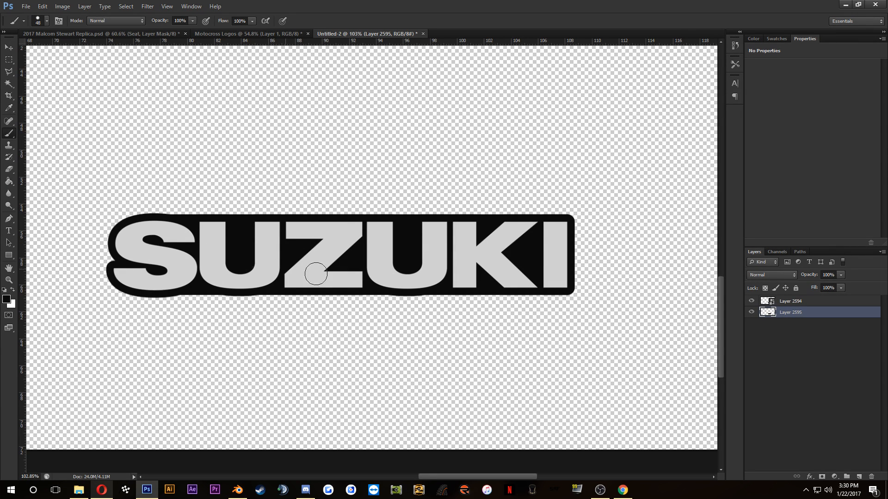
Step: Convert the SUZUKI logo and its black backing layer into one smart object and place it on the seat in 2017 Malcom Stewart Replica.psd
{"action": "left_click", "coordinate": [810, 304], "text": "shift"}
{"action": "right_click", "coordinate": [810, 305]}
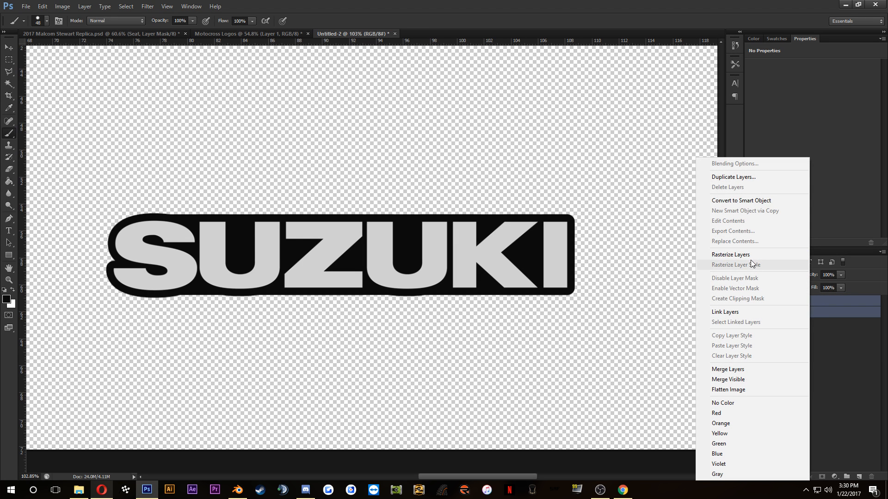
{"action": "left_click", "coordinate": [735, 200]}
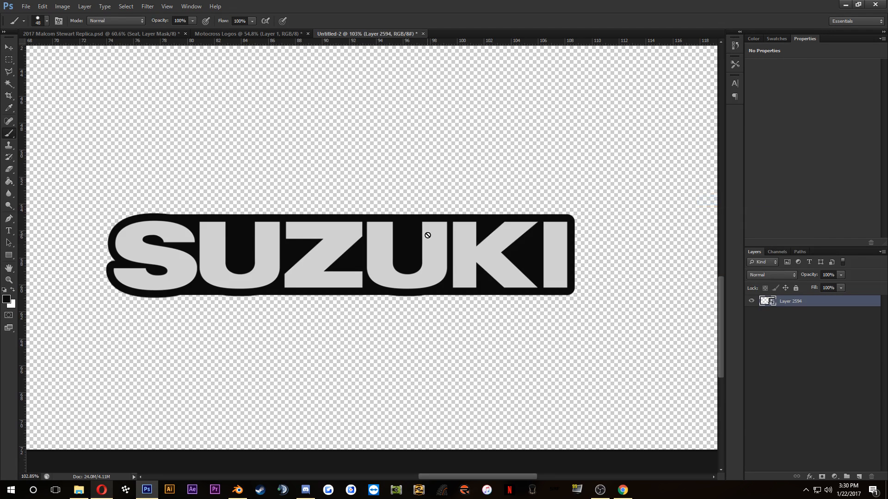
{"action": "left_click", "coordinate": [9, 46]}
{"action": "left_click_drag", "start_coordinate": [328, 248], "coordinate": [277, 284]}
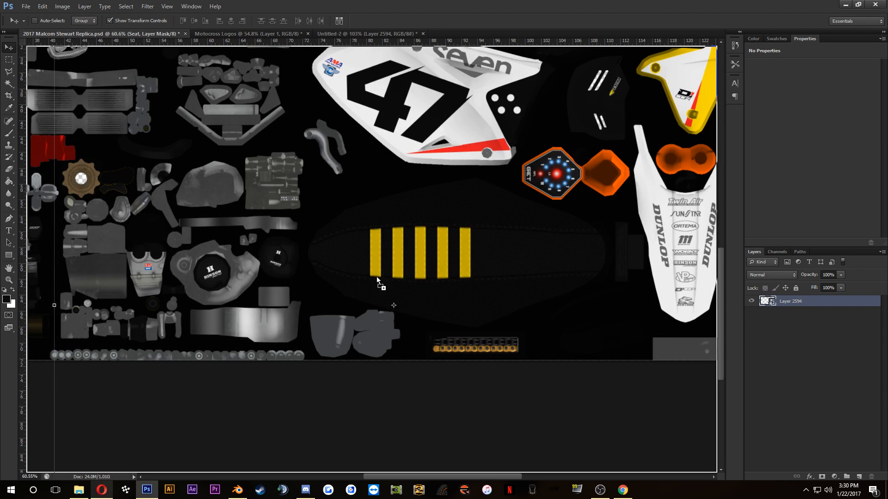
{"action": "left_click_drag", "start_coordinate": [377, 280], "coordinate": [378, 281]}
Step: Scale the SUZUKI logo to about 21%, rotate it about 2.8° and position it just below the seat's yellow stripes
{"action": "key", "text": "ctrl+t"}
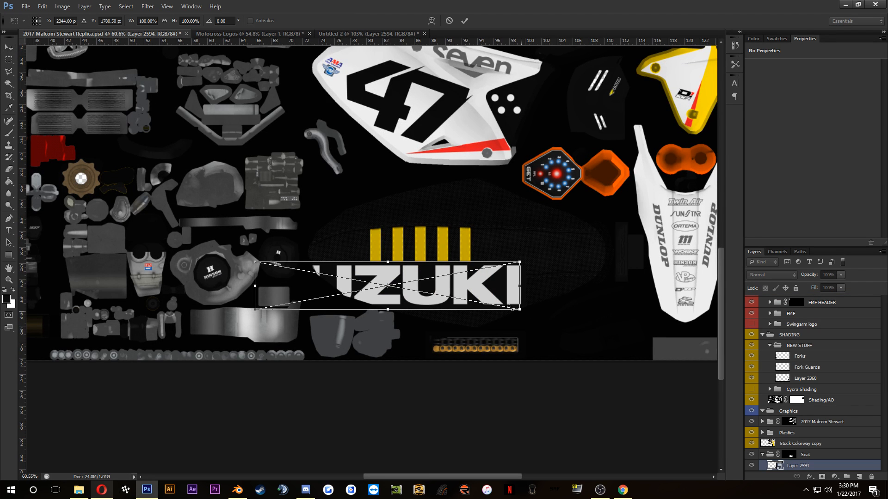
{"action": "left_click_drag", "start_coordinate": [512, 308], "coordinate": [411, 298]}
{"action": "scroll", "coordinate": [412, 289], "scroll_direction": "up", "scroll_amount": 5}
{"action": "left_click_drag", "start_coordinate": [562, 359], "coordinate": [559, 374]}
{"action": "mouse_move", "coordinate": [451, 325]}
{"action": "left_mouse_down"}
{"action": "mouse_move", "coordinate": [396, 294]}
{"action": "mouse_move", "coordinate": [458, 336]}
{"action": "left_mouse_up"}
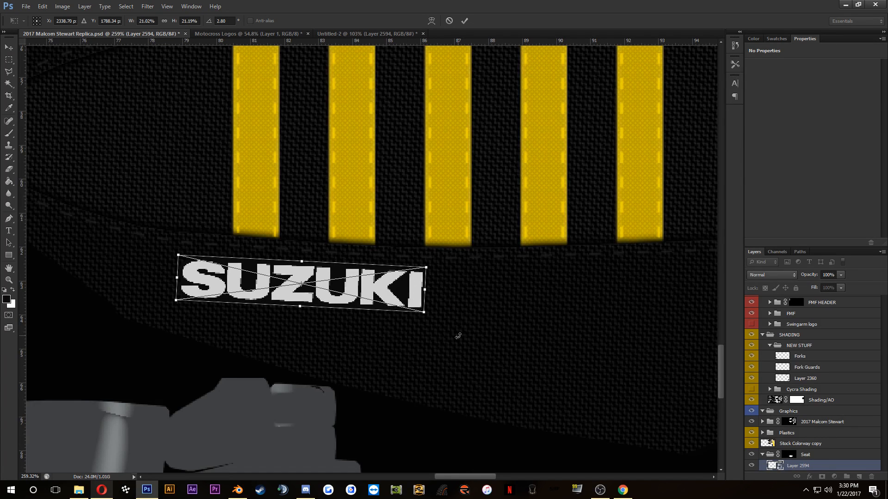
{"action": "left_click", "coordinate": [464, 20]}
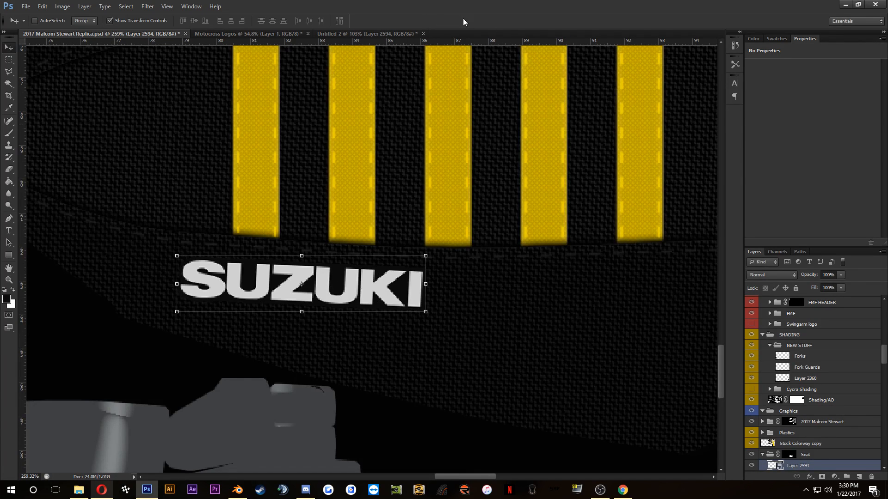
Step: Save the texture document, switch to Blender and load 2017 Malcom Stewart Replica.psd into the METAL.003 image node
{"action": "scroll", "coordinate": [423, 220], "scroll_direction": "down", "scroll_amount": 3}
{"action": "scroll", "coordinate": [415, 245], "scroll_direction": "down", "scroll_amount": 2}
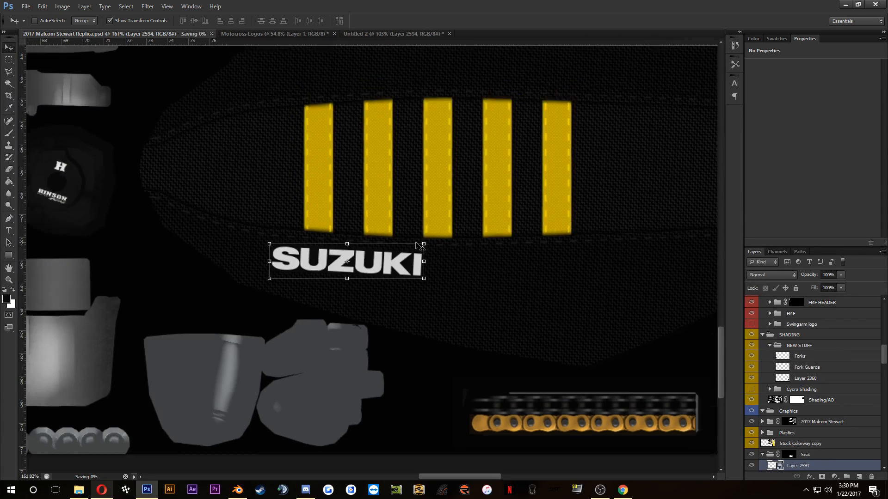
{"action": "key", "text": "ctrl+s"}
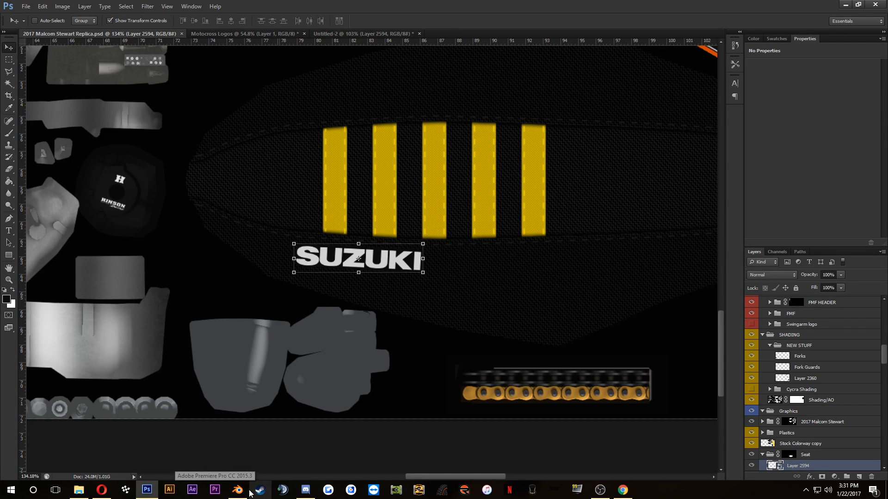
{"action": "left_click", "coordinate": [237, 489]}
{"action": "left_click_drag", "start_coordinate": [386, 261], "coordinate": [546, 236]}
{"action": "left_click_drag", "start_coordinate": [328, 296], "coordinate": [347, 191]}
{"action": "scroll", "coordinate": [226, 440], "scroll_direction": "up", "scroll_amount": 1}
{"action": "left_click_drag", "start_coordinate": [259, 427], "coordinate": [159, 450]}
{"action": "scroll", "coordinate": [290, 430], "scroll_direction": "up", "scroll_amount": 4}
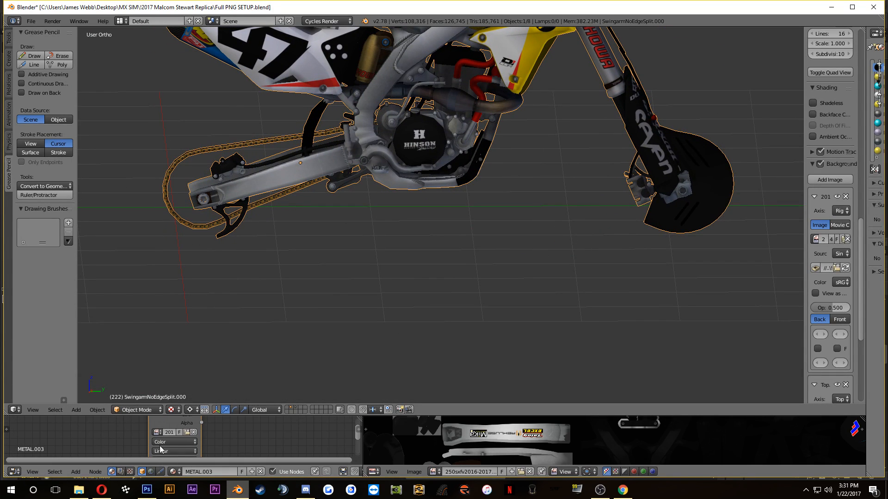
{"action": "left_click", "coordinate": [188, 431]}
{"action": "left_click", "coordinate": [190, 76]}
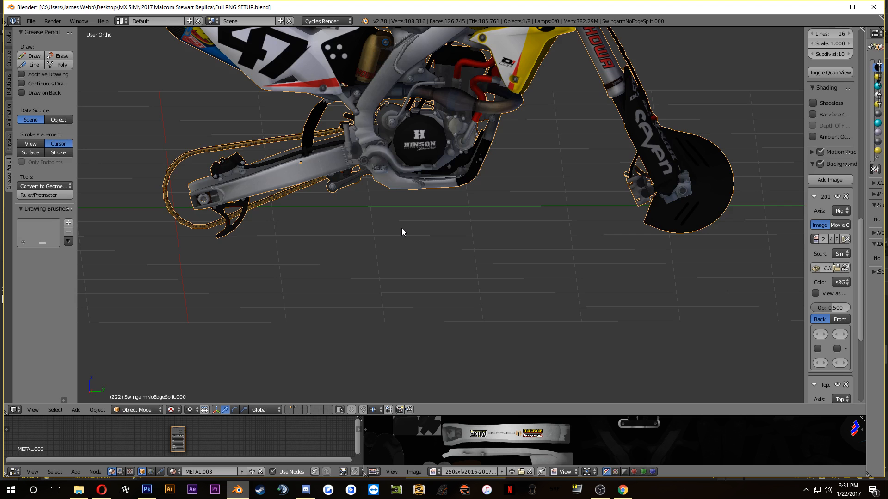
Step: Inspect the SUZUKI logo and yellow stripes on the 3D bike's seat from the side and front
{"action": "scroll", "coordinate": [401, 232], "scroll_direction": "down", "scroll_amount": 2}
{"action": "left_click_drag", "start_coordinate": [344, 169], "coordinate": [369, 239]}
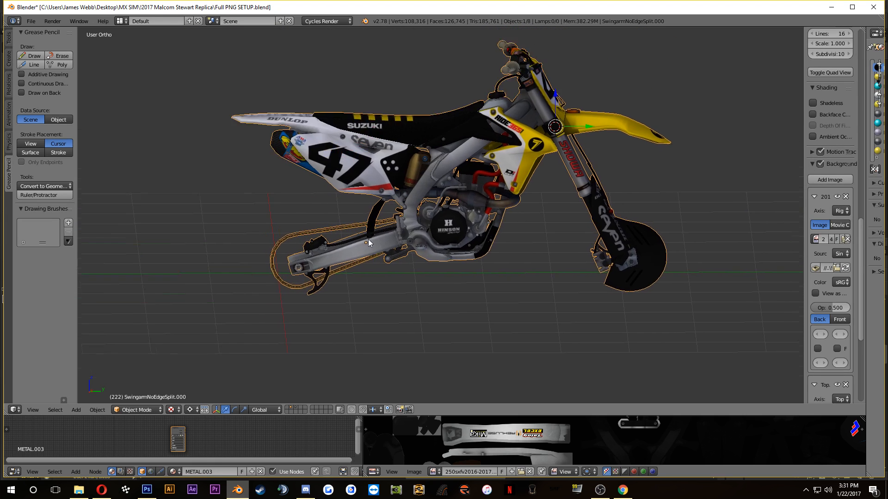
{"action": "scroll", "coordinate": [369, 242], "scroll_direction": "up", "scroll_amount": 10}
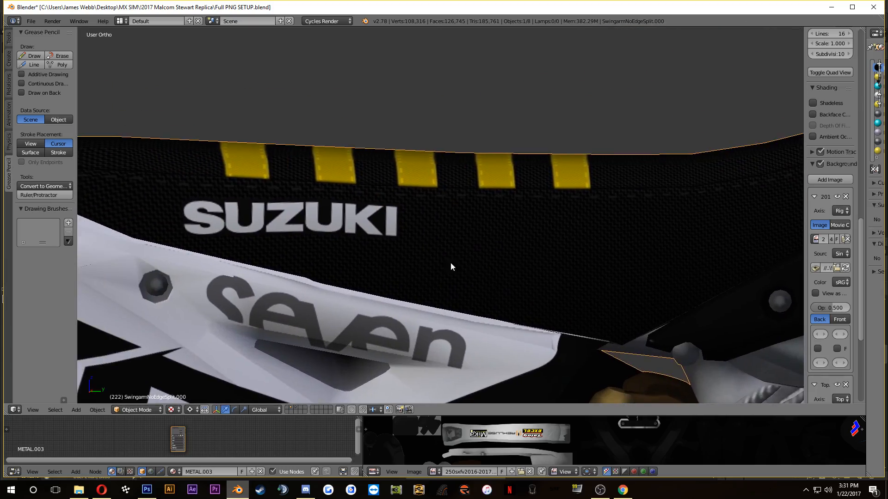
{"action": "scroll", "coordinate": [361, 258], "scroll_direction": "down", "scroll_amount": 8}
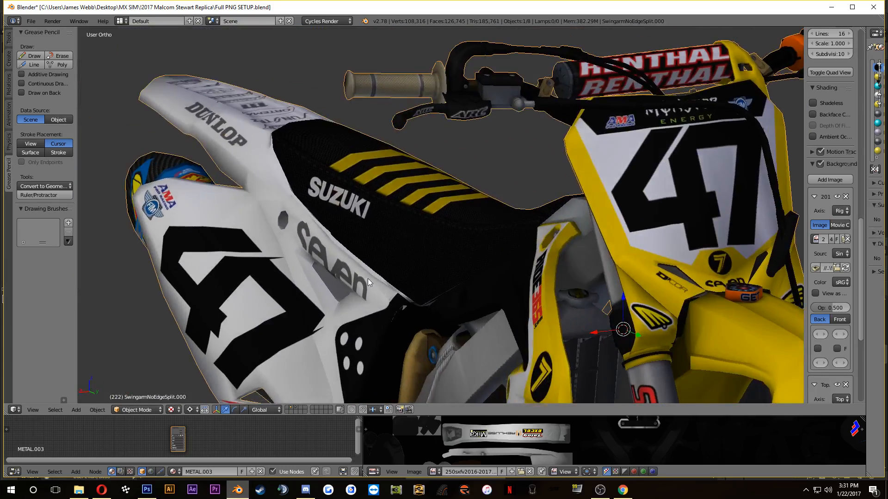
{"action": "scroll", "coordinate": [368, 278], "scroll_direction": "up", "scroll_amount": 5}
{"action": "scroll", "coordinate": [443, 286], "scroll_direction": "down", "scroll_amount": 6}
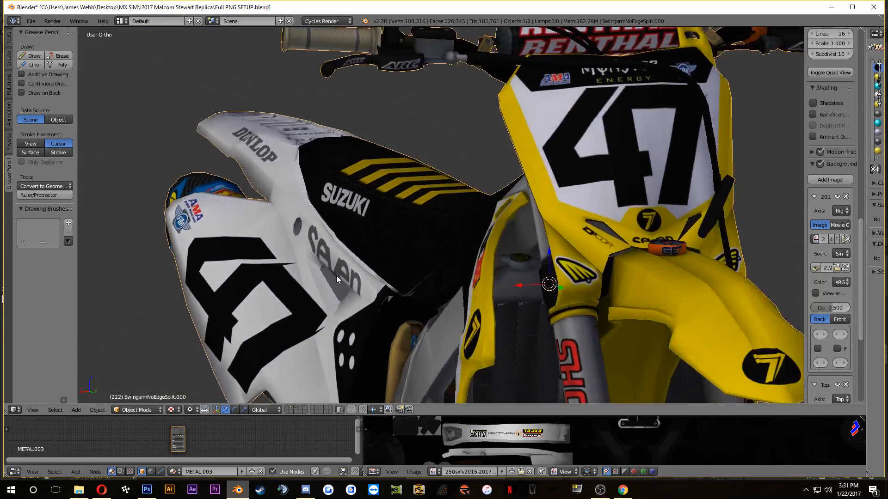
{"action": "scroll", "coordinate": [351, 280], "scroll_direction": "down", "scroll_amount": 3}
Step: Compare the model's seat logo and stripes with the RM-Z450 reference photo in the Opera browser
{"action": "left_click", "coordinate": [103, 491]}
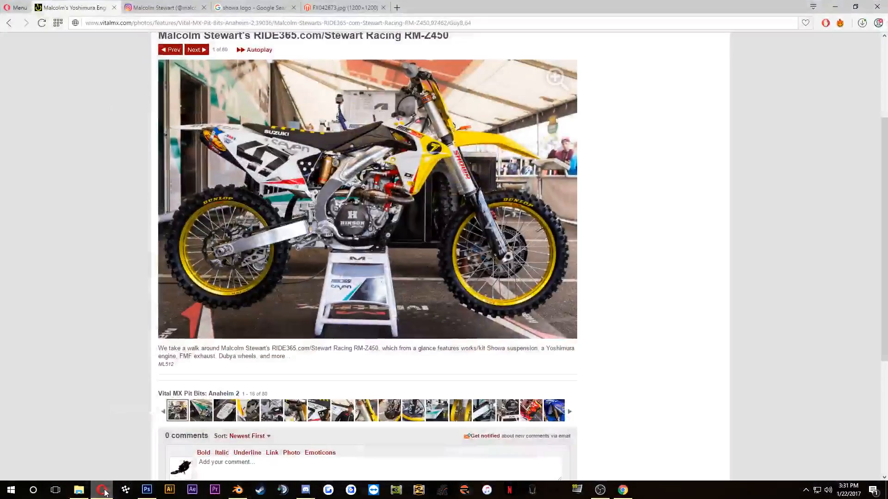
{"action": "left_click", "coordinate": [103, 492]}
{"action": "left_click", "coordinate": [103, 492]}
{"action": "left_click", "coordinate": [104, 491]}
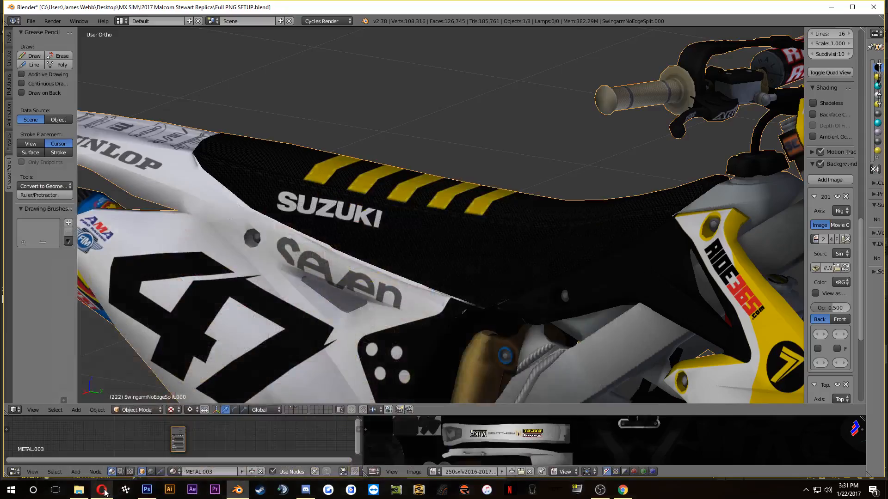
{"action": "left_click", "coordinate": [103, 491]}
{"action": "left_click", "coordinate": [104, 491]}
{"action": "left_click", "coordinate": [103, 492]}
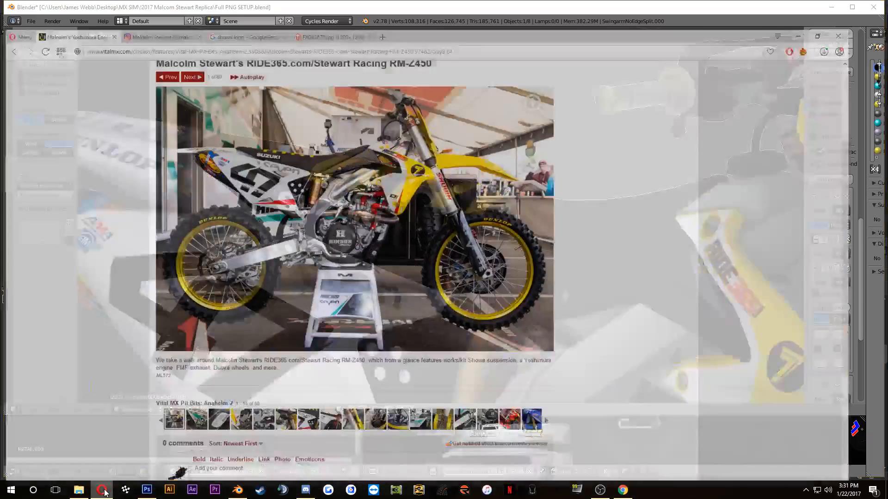
{"action": "left_click", "coordinate": [104, 491]}
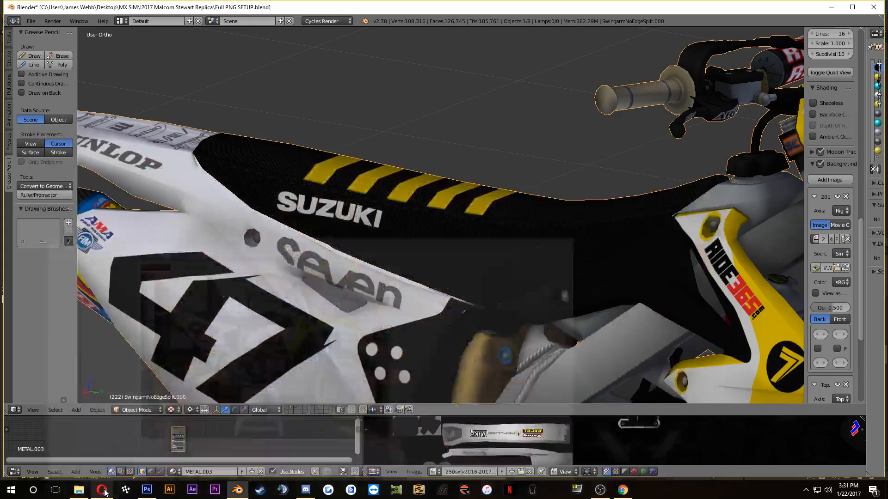
{"action": "left_click", "coordinate": [103, 491]}
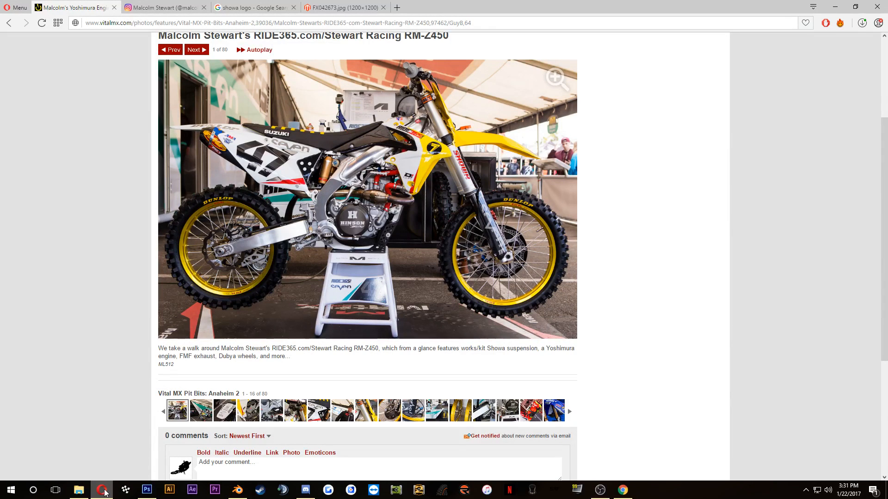
Step: Switch to Photoshop and rotate the SUZUKI logo on the seat to about 4°
{"action": "left_click", "coordinate": [147, 491]}
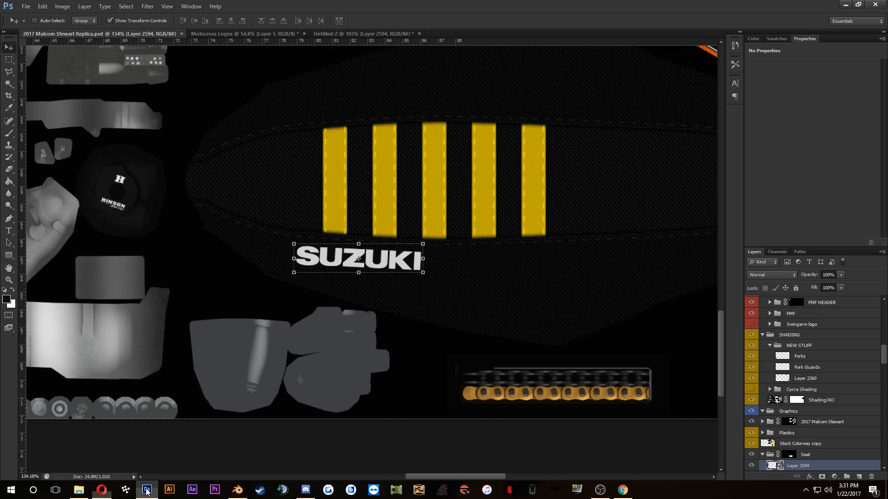
{"action": "scroll", "coordinate": [427, 277], "scroll_direction": "up", "scroll_amount": 2}
{"action": "left_click_drag", "start_coordinate": [426, 276], "coordinate": [457, 297]}
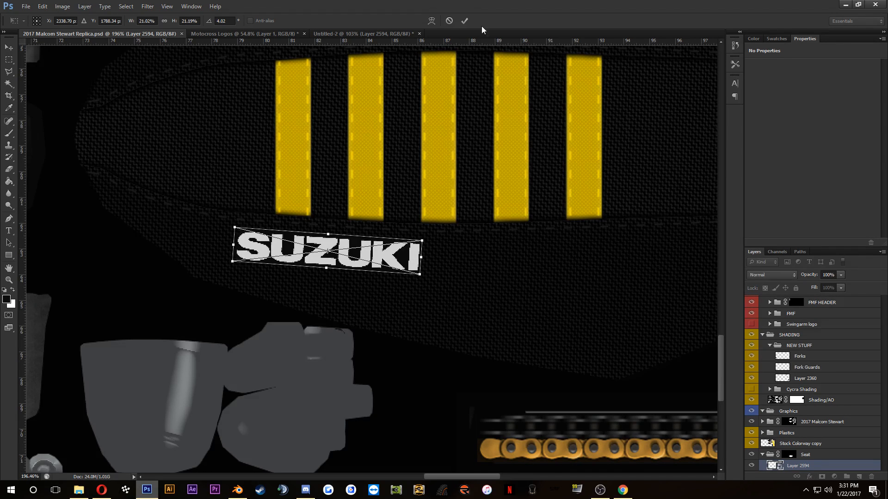
{"action": "left_click", "coordinate": [464, 21]}
Step: Delete the four yellow stripe layers Shape 1 copy 9 to Shape 1 copy 6 from Group 1 of the seat
{"action": "scroll", "coordinate": [777, 407], "scroll_direction": "down", "scroll_amount": 3}
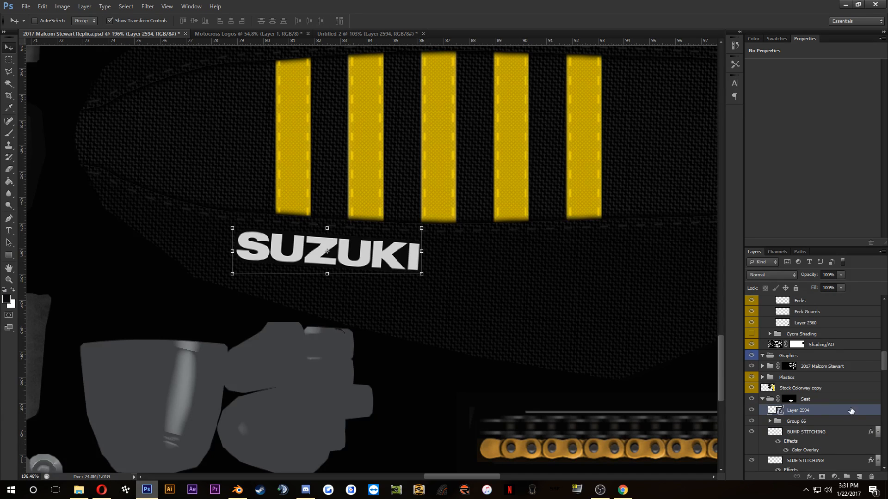
{"action": "scroll", "coordinate": [807, 407], "scroll_direction": "down", "scroll_amount": 1}
{"action": "scroll", "coordinate": [807, 420], "scroll_direction": "down", "scroll_amount": 7}
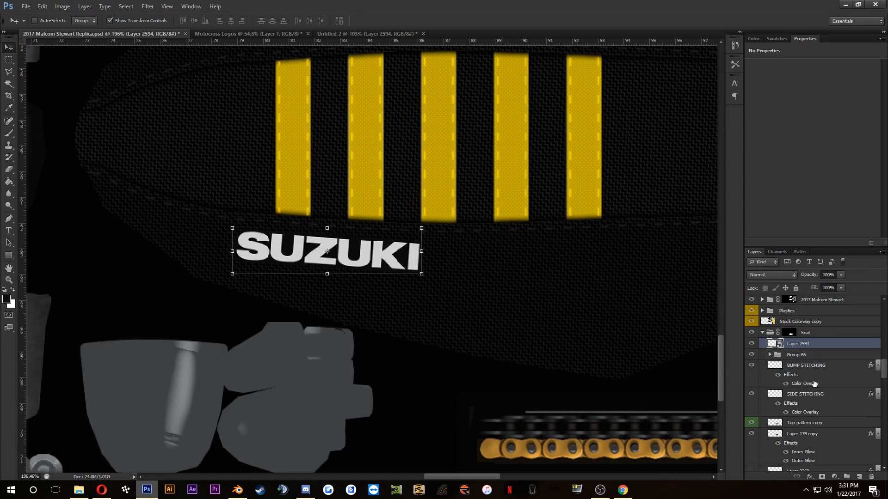
{"action": "left_click", "coordinate": [806, 417]}
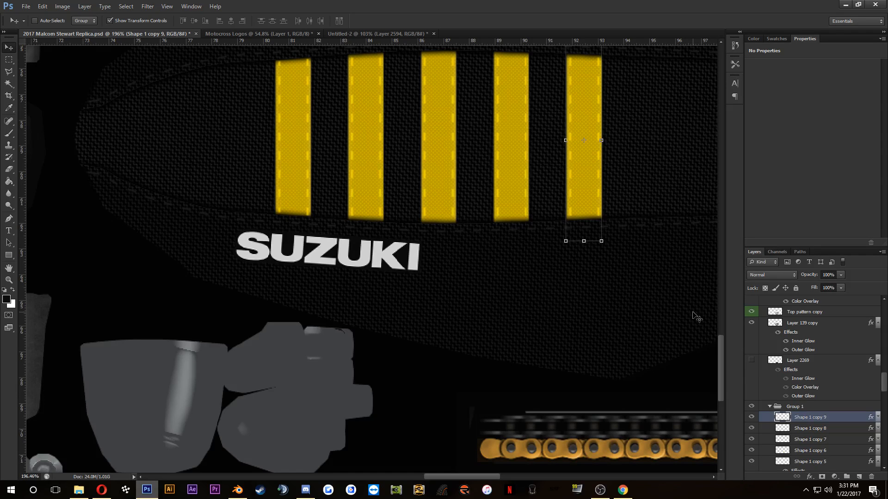
{"action": "key", "text": "Delete"}
{"action": "key", "text": "Delete"}
{"action": "key", "text": "Delete"}
{"action": "key", "text": "Delete"}
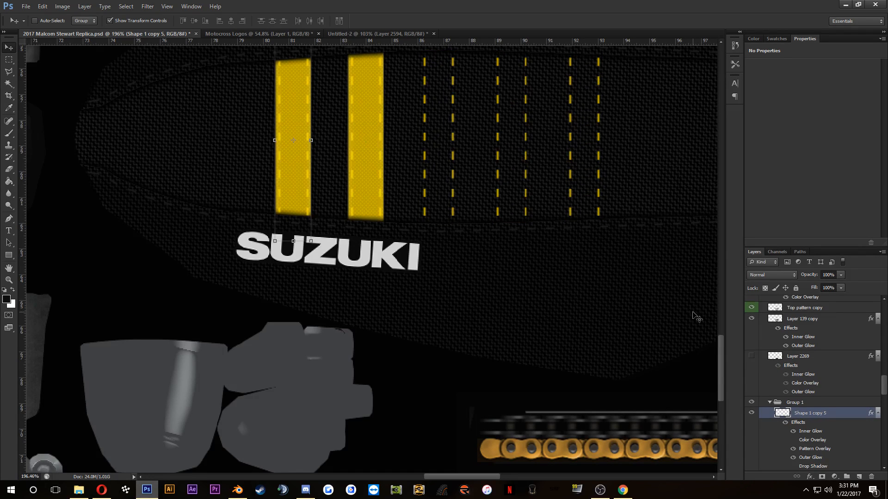
Step: Narrow the remaining yellow seat stripe to 80% width, keeping its rear edge in place
{"action": "scroll", "coordinate": [332, 142], "scroll_direction": "up", "scroll_amount": 2}
{"action": "left_click", "coordinate": [308, 144]}
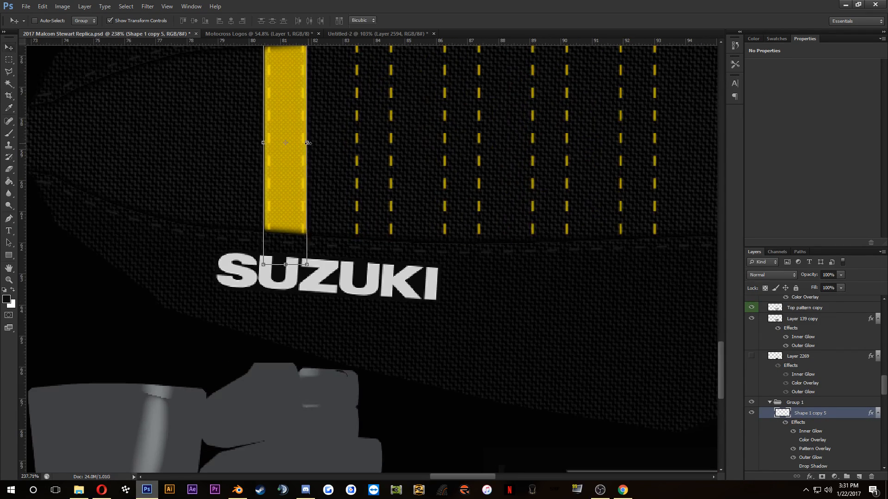
{"action": "left_click_drag", "start_coordinate": [308, 143], "coordinate": [297, 143]}
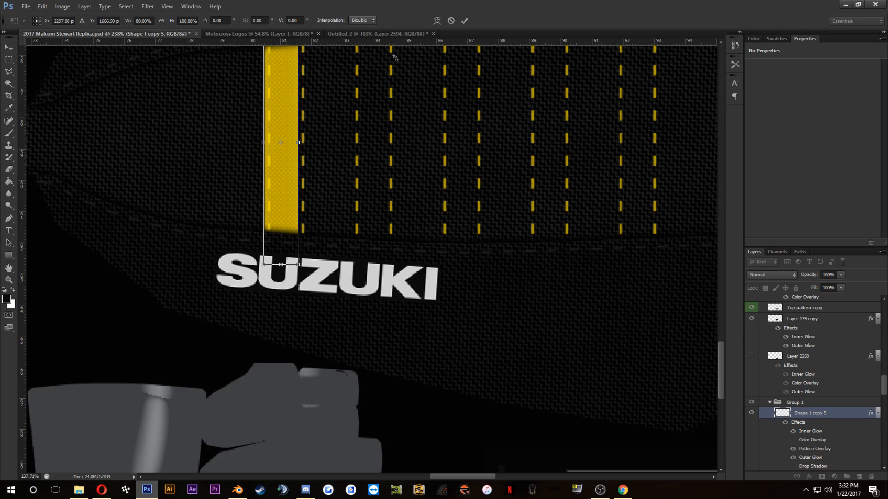
{"action": "left_click", "coordinate": [465, 21]}
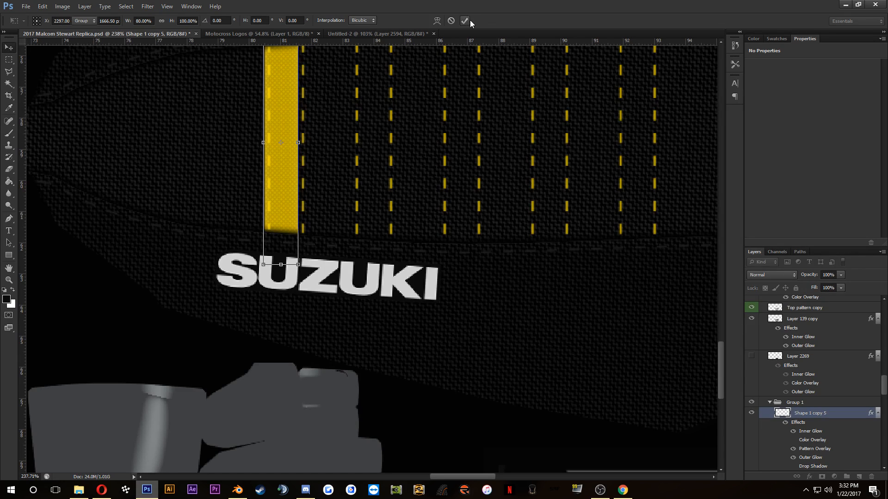
Step: Check the reference photo and try shifting the remaining yellow stripe along the seat
{"action": "left_click", "coordinate": [101, 490]}
{"action": "left_click", "coordinate": [102, 491]}
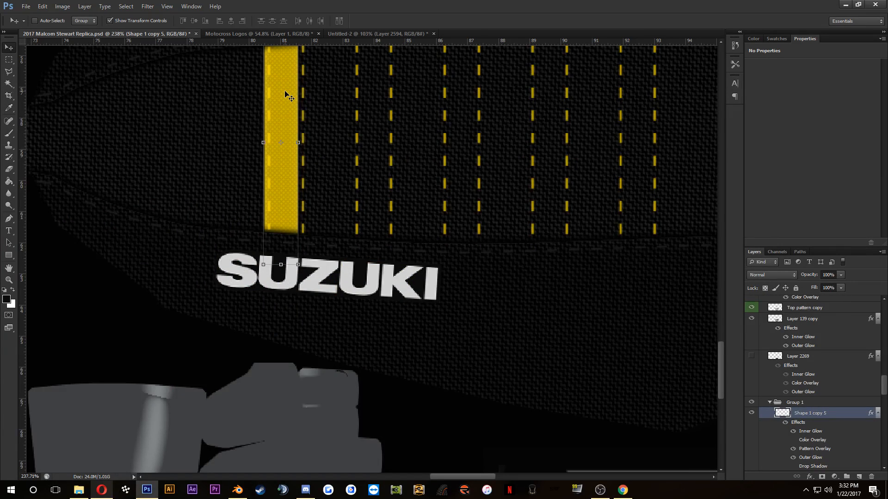
{"action": "left_click_drag", "start_coordinate": [285, 97], "coordinate": [286, 99]}
{"action": "scroll", "coordinate": [328, 124], "scroll_direction": "down", "scroll_amount": 3}
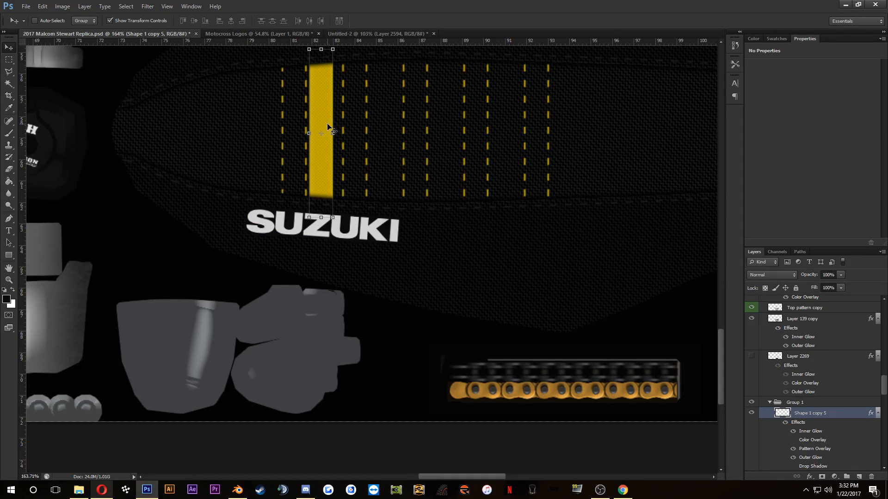
{"action": "key", "text": "shift+Left"}
{"action": "key", "text": "shift+Left"}
{"action": "key", "text": "shift+Left"}
Step: Duplicate the narrowed yellow stripe and nudge the copy forward along the seat, leaving a gap of about one stripe width
{"action": "scroll", "coordinate": [845, 419], "scroll_direction": "down", "scroll_amount": 2}
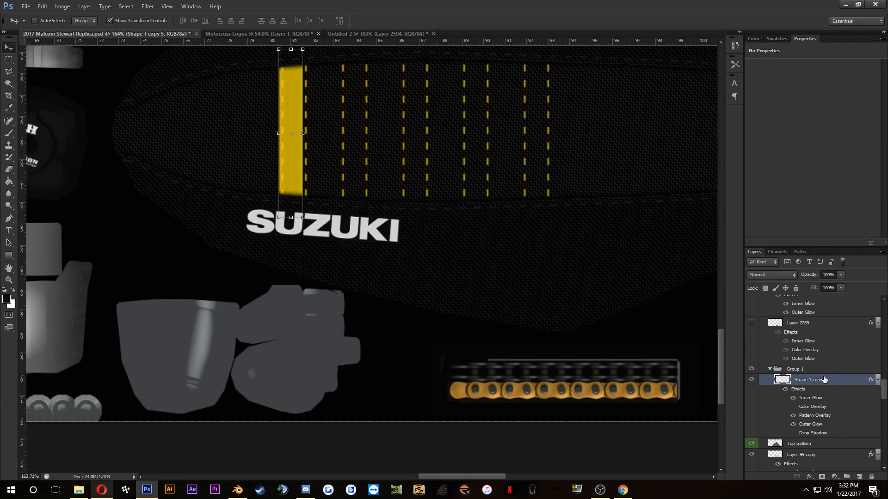
{"action": "left_click_drag", "start_coordinate": [822, 383], "coordinate": [821, 374]}
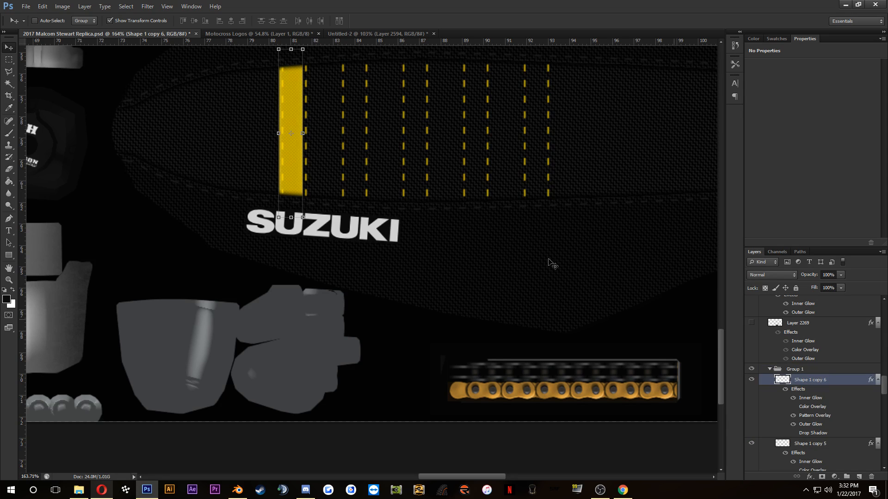
{"action": "key", "text": "shift+Right"}
{"action": "key", "text": "shift+Right"}
{"action": "key", "text": "shift+Right"}
{"action": "key", "text": "shift+Right"}
{"action": "key", "text": "shift+Right"}
{"action": "key", "text": "shift+Right"}
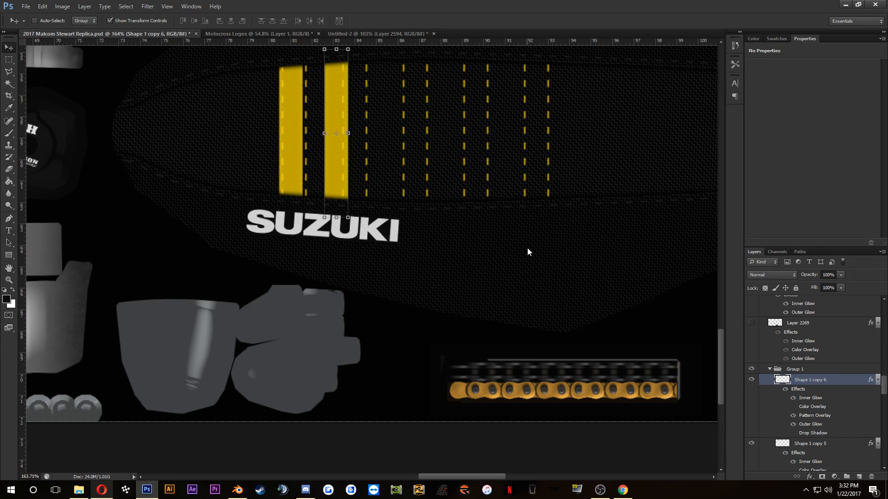
{"action": "key", "text": "shift+Left"}
{"action": "key", "text": "shift+Left"}
{"action": "key", "text": "shift+Left"}
{"action": "key", "text": "shift+Left"}
{"action": "key", "text": "shift+Left"}
{"action": "key", "text": "shift+Left"}
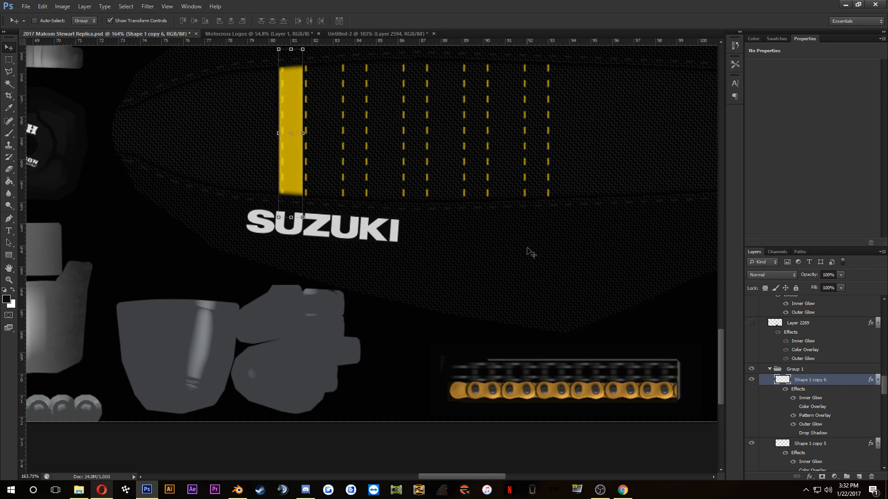
{"action": "key", "text": "shift+Right"}
{"action": "key", "text": "shift+Right"}
{"action": "key", "text": "shift+Right"}
{"action": "key", "text": "shift+Right"}
{"action": "key", "text": "shift+Right"}
{"action": "key", "text": "shift+Right"}
{"action": "key", "text": "shift+Right"}
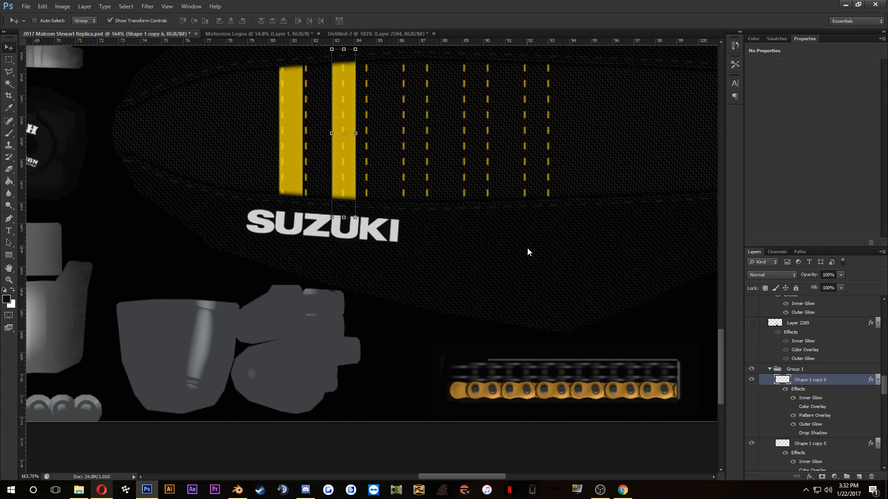
{"action": "key", "text": "shift+Left"}
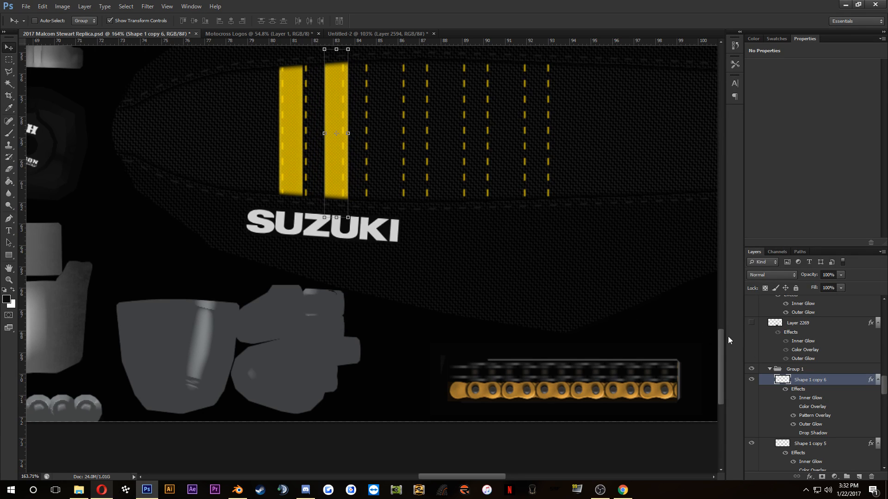
Step: Duplicate the narrowed yellow stripe twice and nudge each copy forward along the seat to make evenly spaced third and fourth stripes
{"action": "left_click_drag", "start_coordinate": [812, 383], "coordinate": [812, 375]}
{"action": "scroll", "coordinate": [835, 410], "scroll_direction": "down", "scroll_amount": 2}
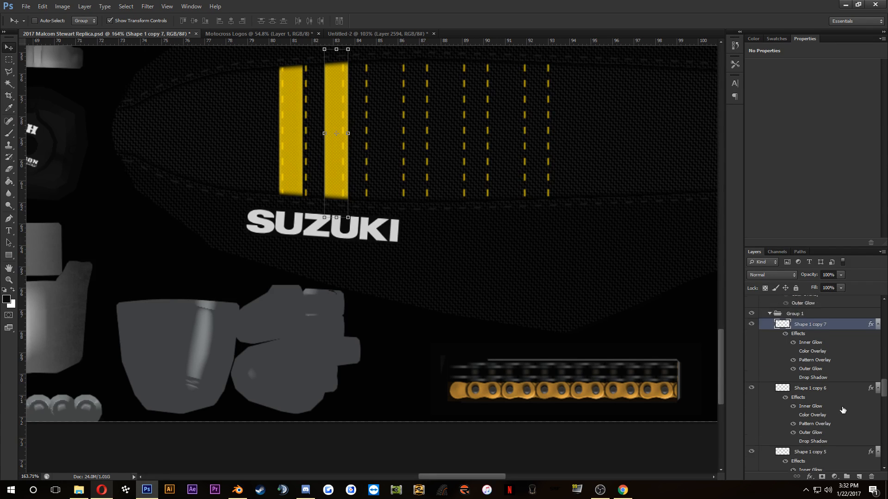
{"action": "key", "text": "shift+Right"}
{"action": "key", "text": "shift+Right"}
{"action": "key", "text": "shift+Right"}
{"action": "key", "text": "shift+Right"}
{"action": "key", "text": "shift+Right"}
{"action": "key", "text": "shift+Right"}
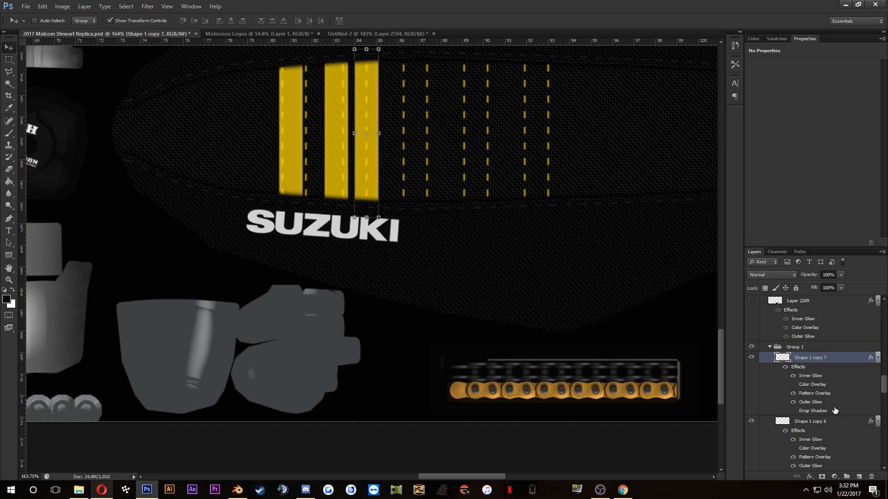
{"action": "left_click_drag", "start_coordinate": [807, 359], "coordinate": [813, 350]}
{"action": "key", "text": "shift+Right"}
{"action": "key", "text": "shift+Right"}
{"action": "key", "text": "shift+Right"}
{"action": "key", "text": "shift+Right"}
{"action": "key", "text": "shift+Right"}
{"action": "key", "text": "shift+Right"}
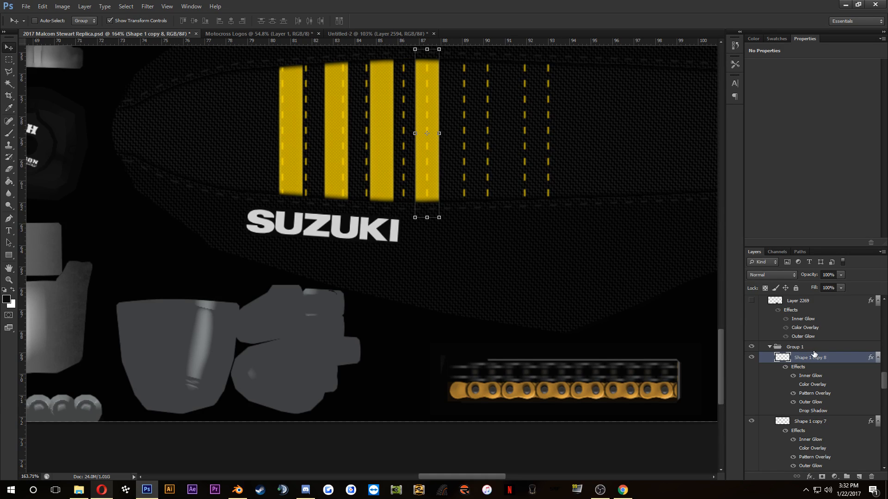
Step: Add fifth and sixth yellow seat stripes by duplicating the foremost stripe and nudging each copy forward with the same gap
{"action": "left_click_drag", "start_coordinate": [813, 352], "coordinate": [816, 353]}
{"action": "key", "text": "shift+Right"}
{"action": "key", "text": "shift+Right"}
{"action": "key", "text": "shift+Right"}
{"action": "key", "text": "shift+Right"}
{"action": "key", "text": "shift+Right"}
{"action": "key", "text": "shift+Right"}
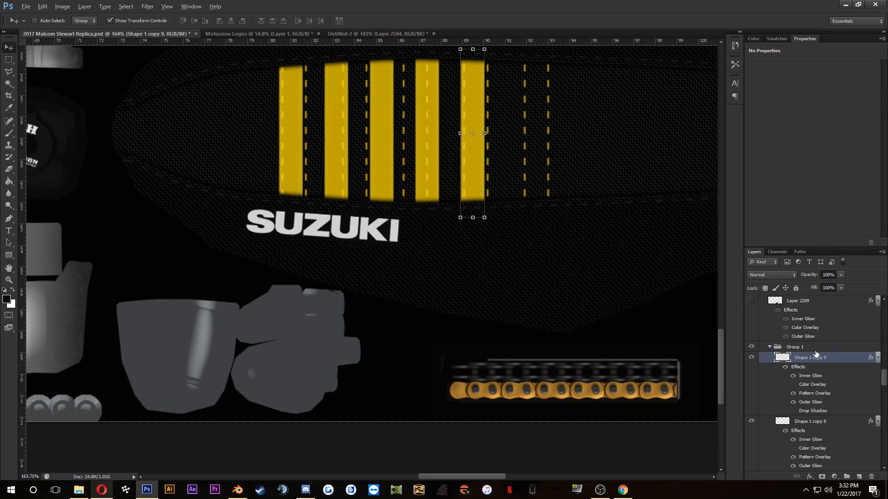
{"action": "left_click_drag", "start_coordinate": [823, 357], "coordinate": [824, 352]}
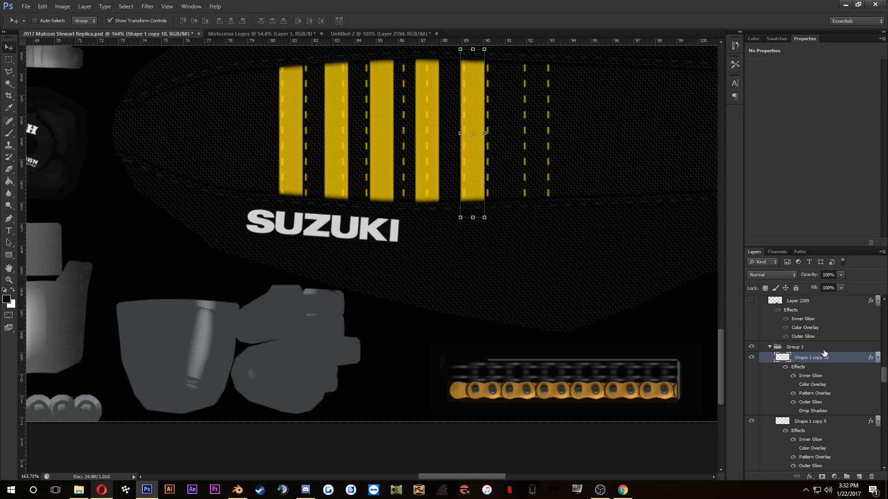
{"action": "key", "text": "shift+Right"}
{"action": "key", "text": "shift+Right"}
{"action": "key", "text": "shift+Right"}
{"action": "key", "text": "shift+Right"}
{"action": "key", "text": "shift+Right"}
{"action": "key", "text": "shift+Right"}
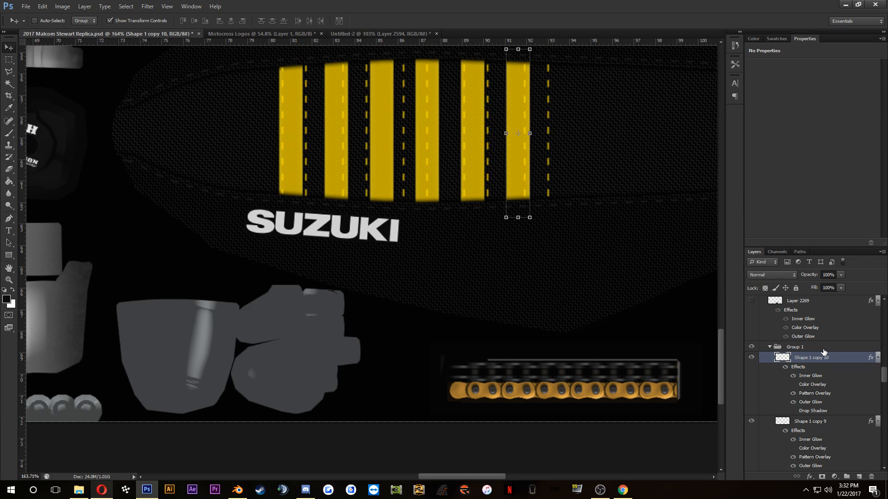
Step: On the BUMP STITCHING layer, delete all yellow stitching lines except the rearmost one on the first stripe
{"action": "scroll", "coordinate": [484, 113], "scroll_direction": "down", "scroll_amount": 5}
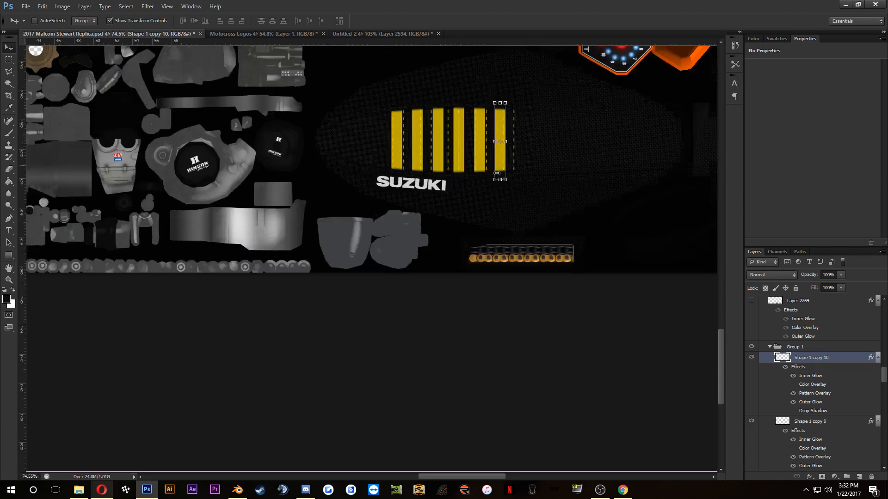
{"action": "scroll", "coordinate": [509, 148], "scroll_direction": "up", "scroll_amount": 5}
{"action": "scroll", "coordinate": [803, 316], "scroll_direction": "up", "scroll_amount": 2}
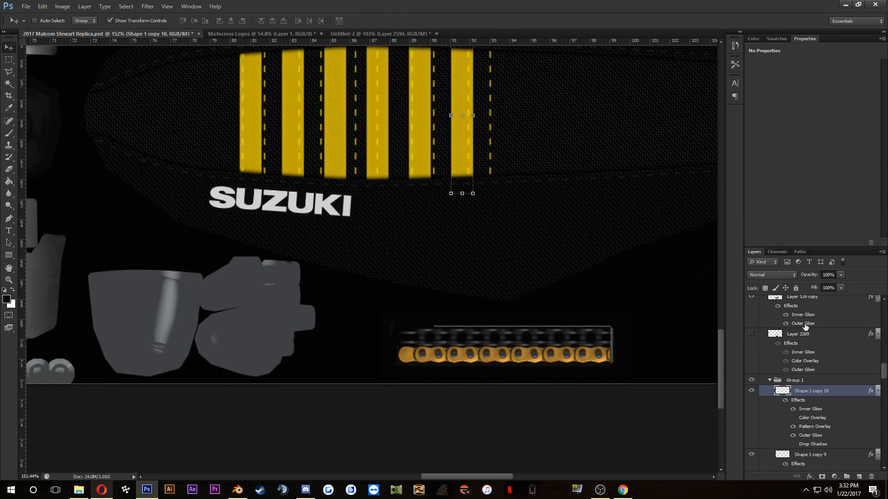
{"action": "scroll", "coordinate": [805, 332], "scroll_direction": "up", "scroll_amount": 3}
{"action": "scroll", "coordinate": [808, 355], "scroll_direction": "up", "scroll_amount": 2}
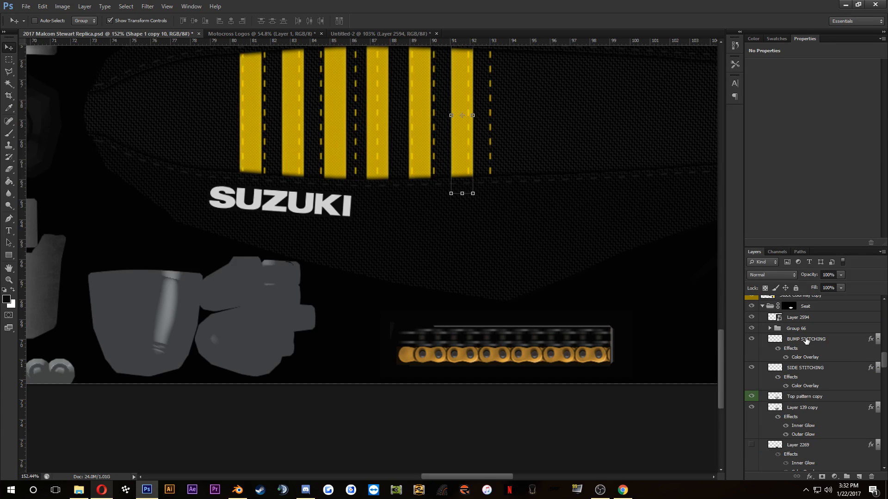
{"action": "left_click", "coordinate": [807, 339]}
{"action": "left_click_drag", "start_coordinate": [313, 101], "coordinate": [317, 163]}
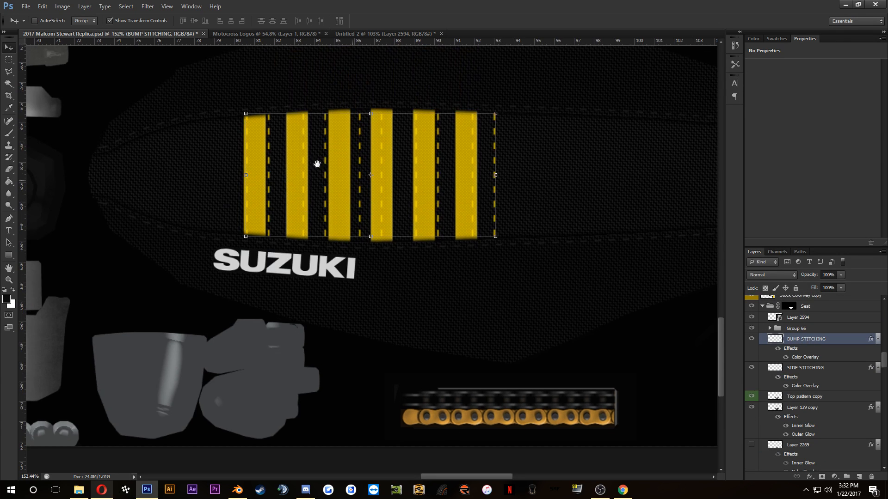
{"action": "left_click", "coordinate": [8, 59]}
{"action": "left_click_drag", "start_coordinate": [256, 92], "coordinate": [578, 258]}
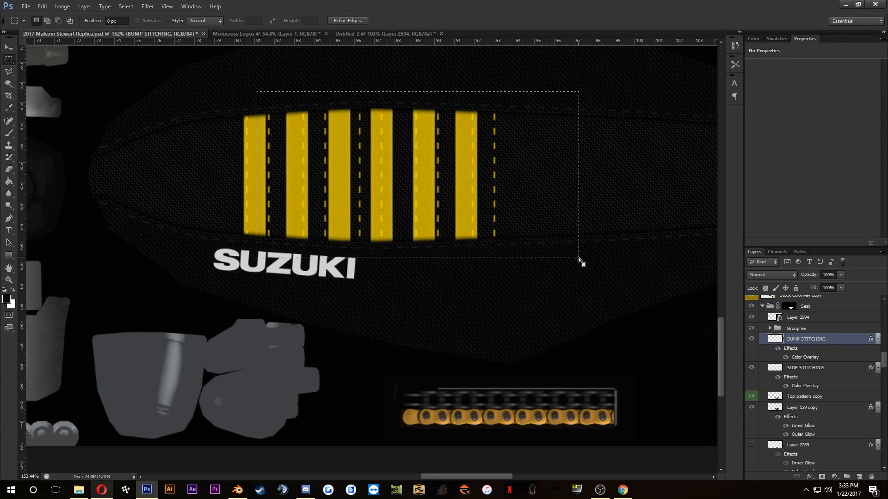
{"action": "key", "text": "Delete"}
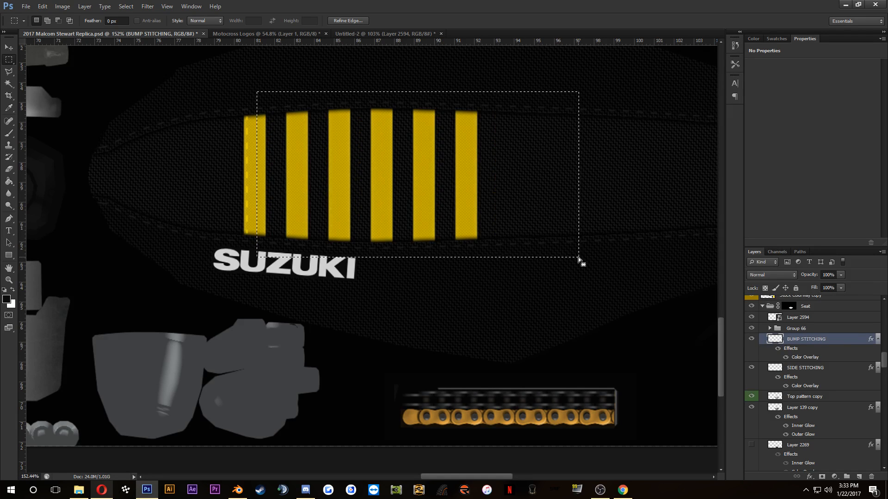
{"action": "key", "text": "ctrl+d"}
Step: Nudge the remaining stitching line closer to the first stripe's rear edge and duplicate it so a matching line runs along the front edge
{"action": "left_click", "coordinate": [6, 48]}
{"action": "scroll", "coordinate": [212, 115], "scroll_direction": "up", "scroll_amount": 5}
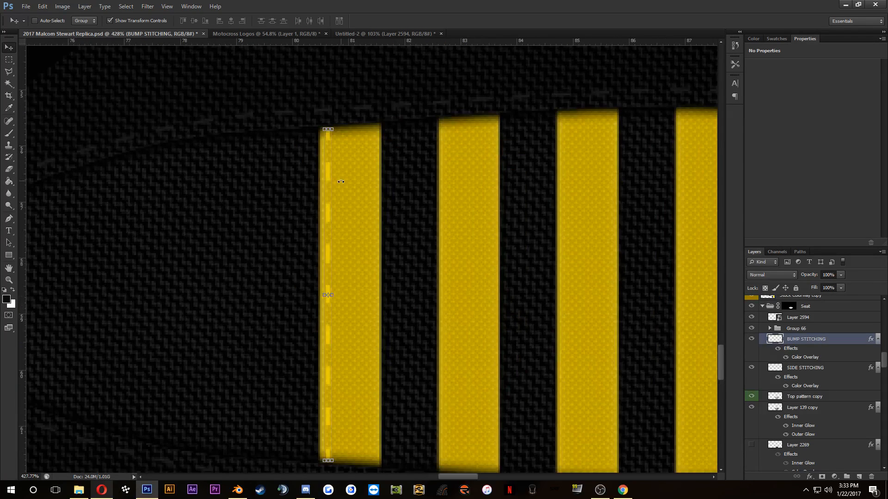
{"action": "key", "text": "Left"}
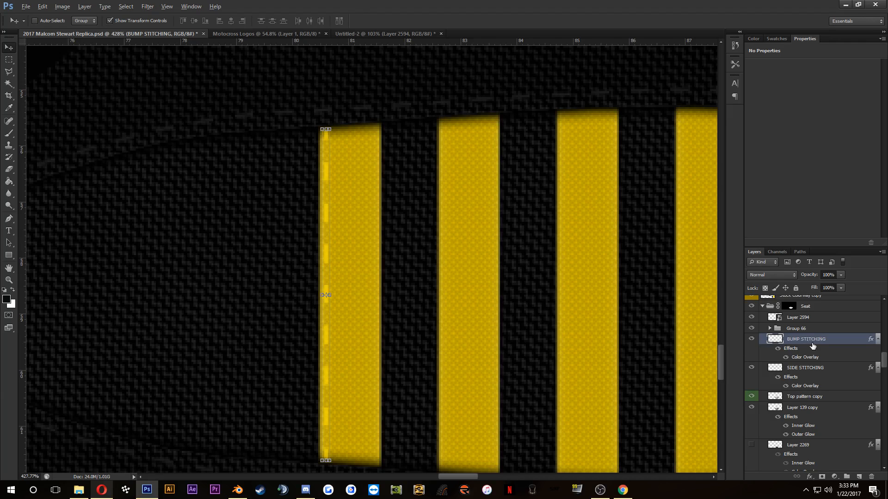
{"action": "left_click", "coordinate": [805, 328]}
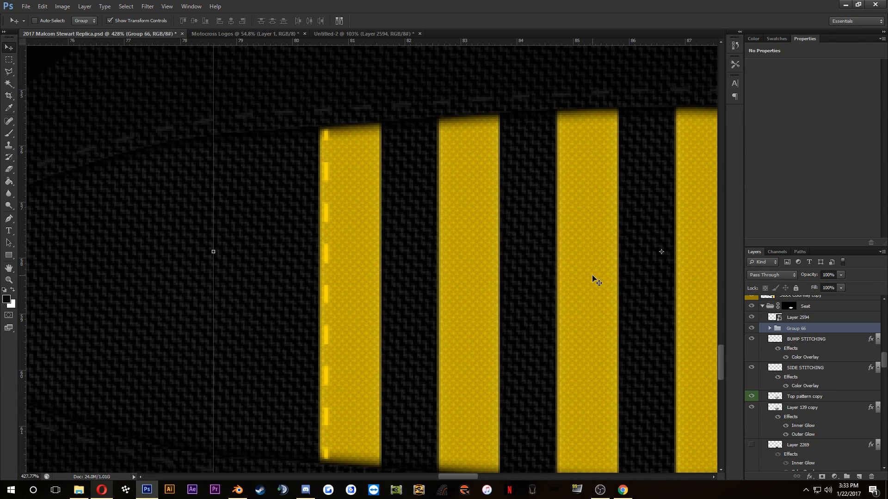
{"action": "left_click", "coordinate": [795, 342]}
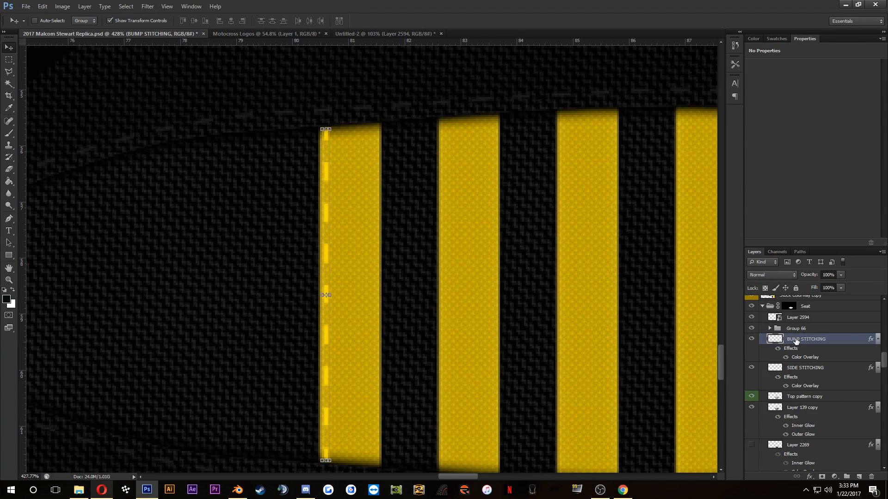
{"action": "key", "text": "shift+Right"}
{"action": "key", "text": "shift+Right"}
{"action": "key", "text": "Right"}
{"action": "key", "text": "Right"}
{"action": "key", "text": "Right"}
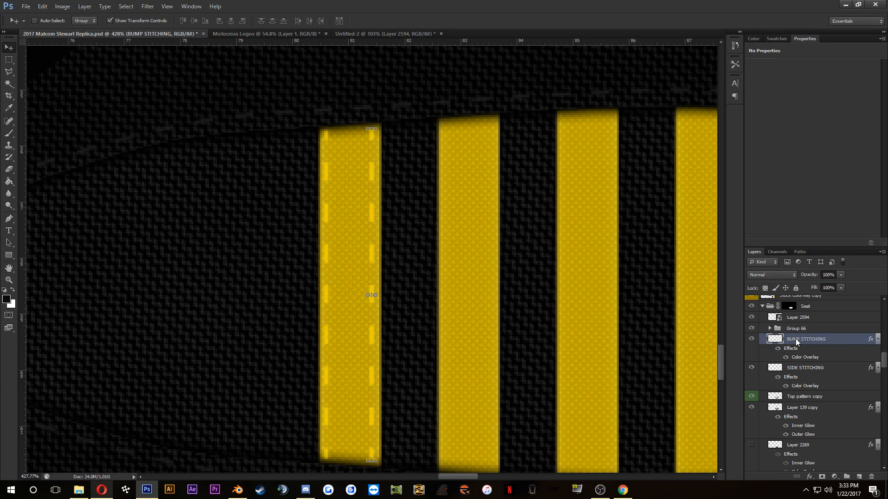
{"action": "key", "text": "Right"}
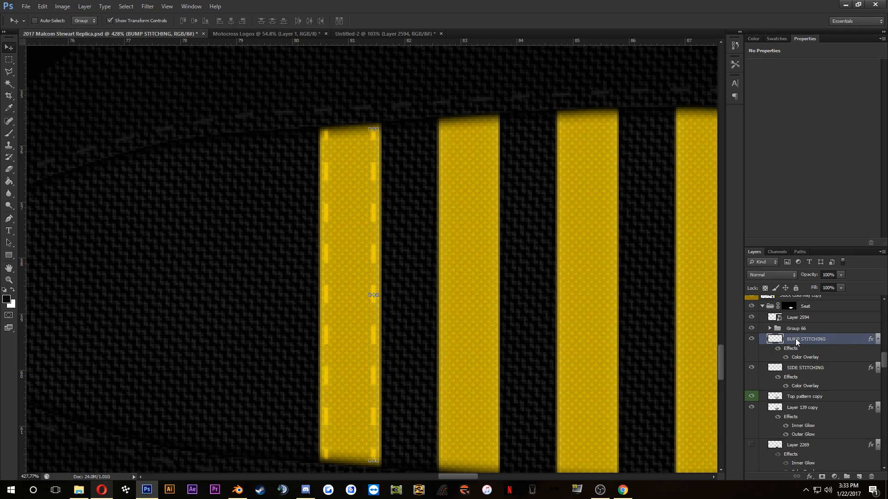
Step: Move the BUMP STITCHING copy layer out of Group 66 and merge it with the BUMP STITCHING layer
{"action": "left_click", "coordinate": [801, 371], "text": "shift"}
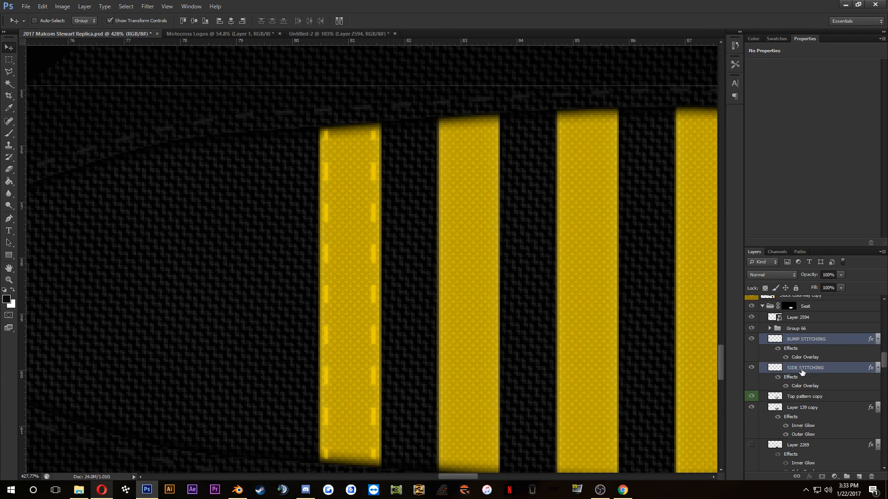
{"action": "left_click", "coordinate": [802, 346]}
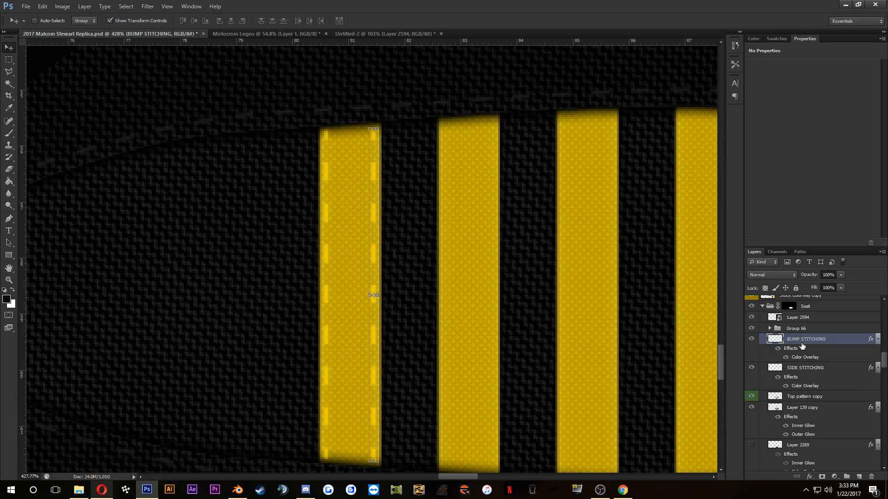
{"action": "left_click", "coordinate": [753, 339]}
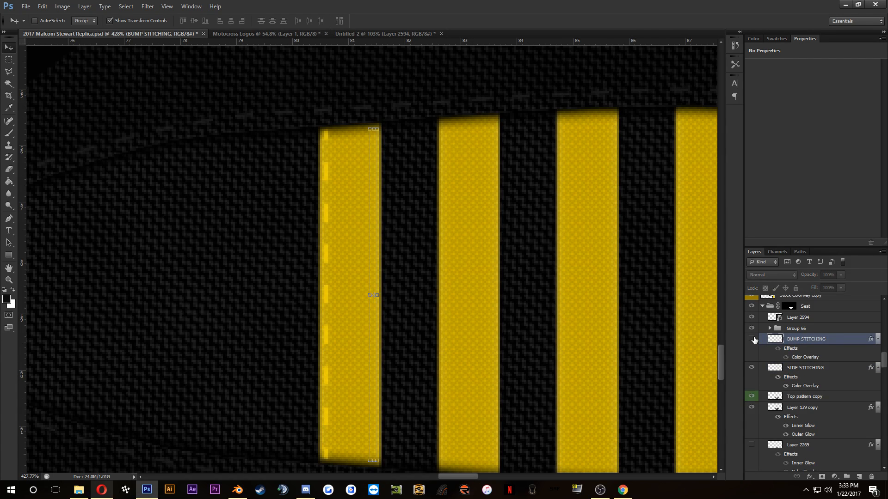
{"action": "left_click", "coordinate": [753, 338]}
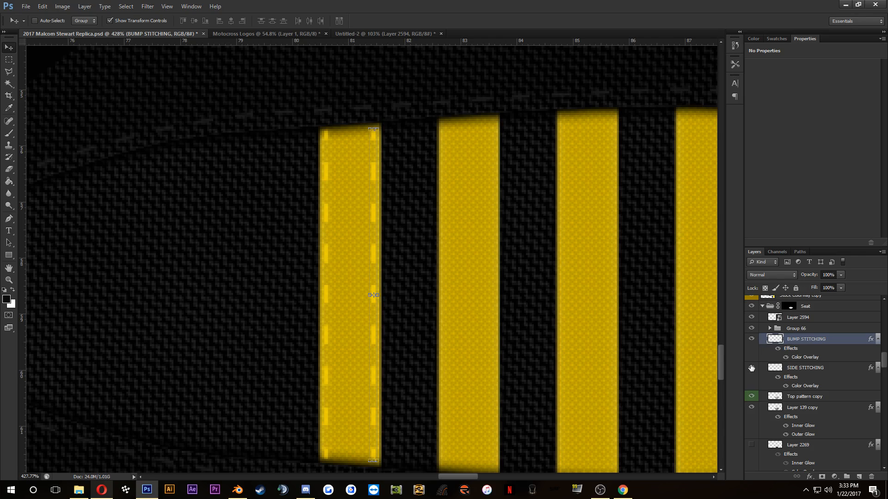
{"action": "left_click", "coordinate": [752, 328]}
{"action": "left_click", "coordinate": [752, 328]}
{"action": "left_click", "coordinate": [770, 329]}
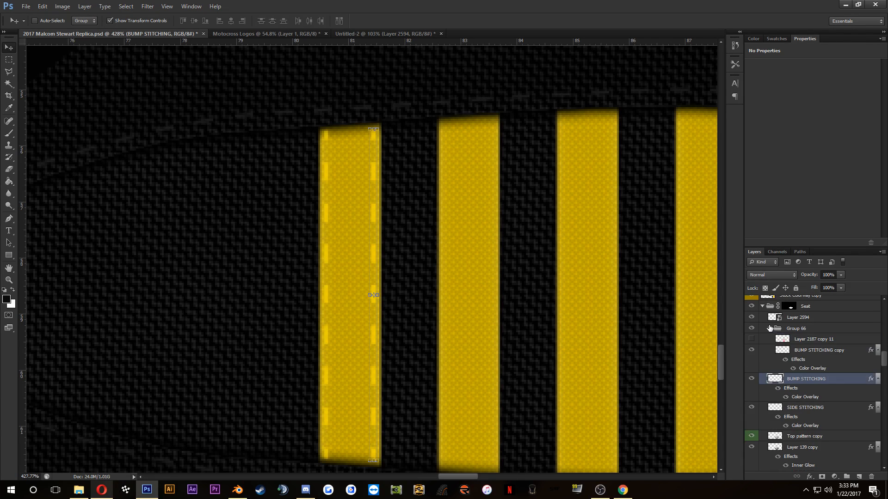
{"action": "left_click_drag", "start_coordinate": [796, 350], "coordinate": [807, 366]}
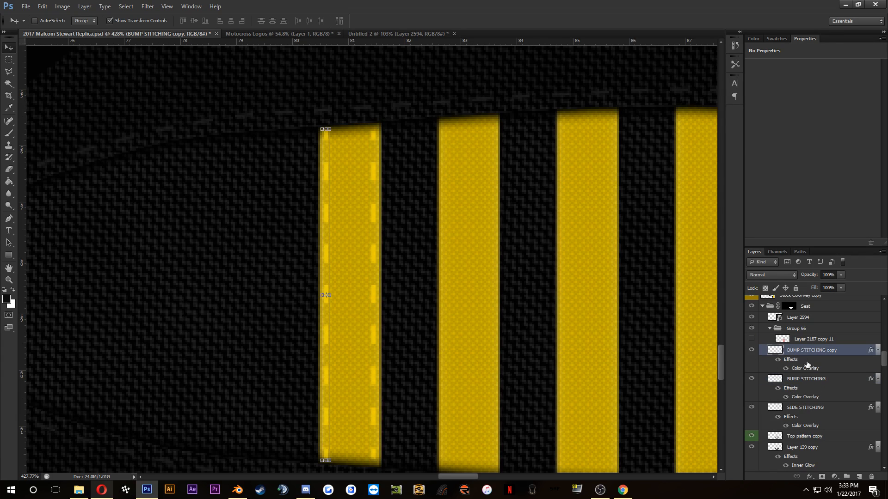
{"action": "left_click", "coordinate": [805, 379], "text": "ctrl"}
{"action": "right_click", "coordinate": [805, 378]}
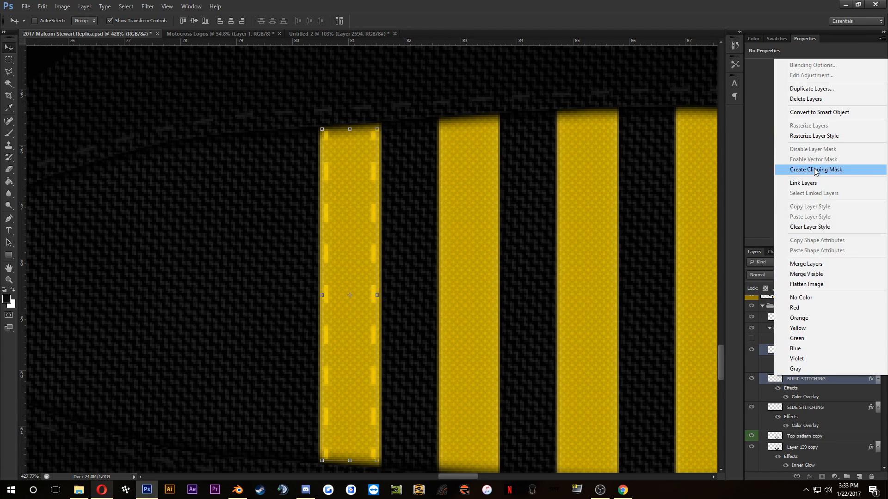
{"action": "left_click", "coordinate": [806, 264]}
Step: Duplicate the merged stitching layer, move the copy out of Group 66, and nudge it forward onto the second yellow stripe
{"action": "scroll", "coordinate": [464, 212], "scroll_direction": "down", "scroll_amount": 3}
{"action": "left_click_drag", "start_coordinate": [539, 214], "coordinate": [422, 225]}
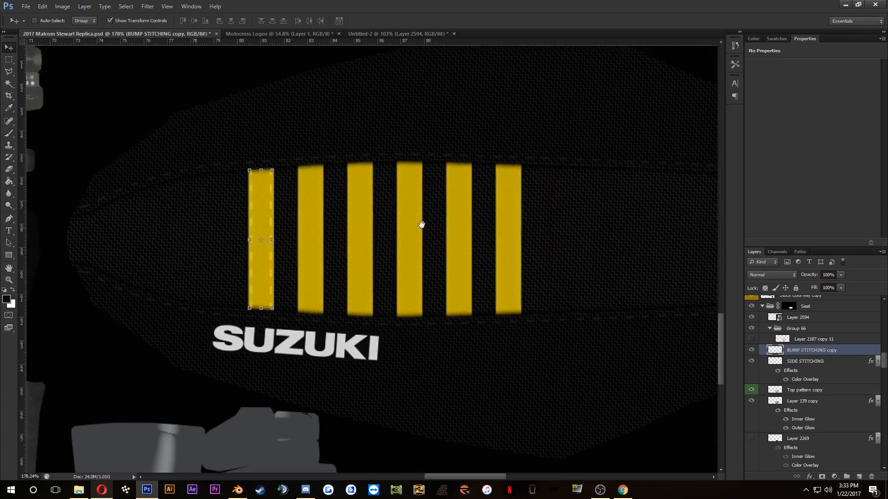
{"action": "key", "text": "ctrl+j"}
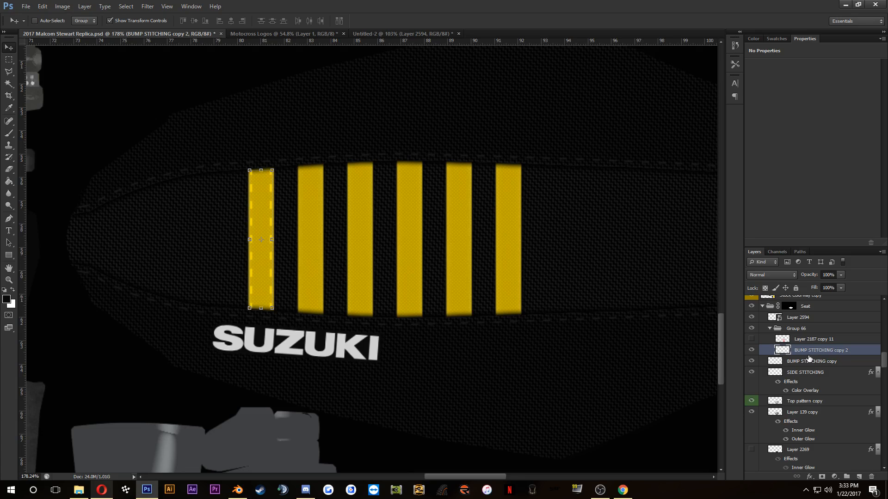
{"action": "left_click_drag", "start_coordinate": [810, 354], "coordinate": [814, 363]}
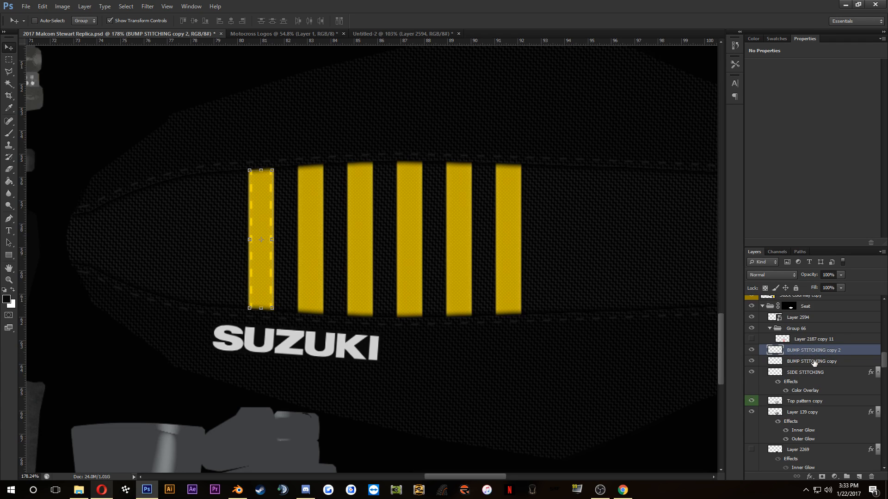
{"action": "left_click", "coordinate": [774, 327]}
{"action": "left_click", "coordinate": [770, 328]}
{"action": "key", "text": "shift+Right"}
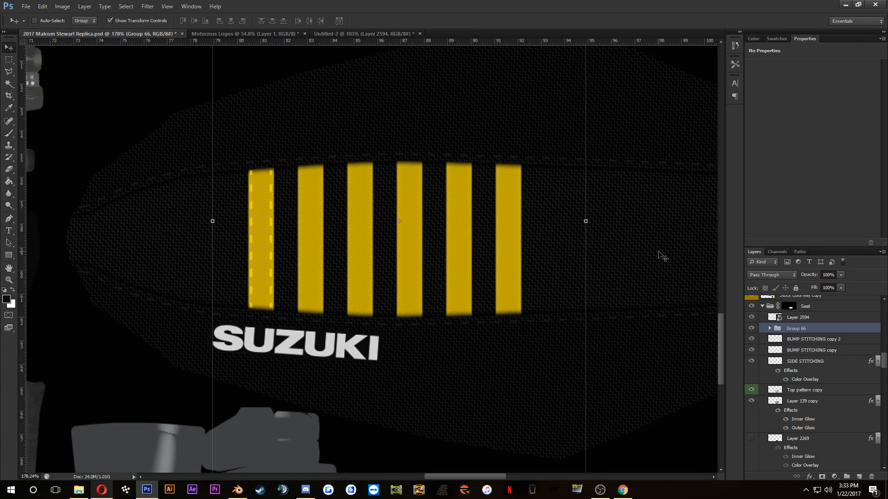
{"action": "left_click", "coordinate": [796, 339]}
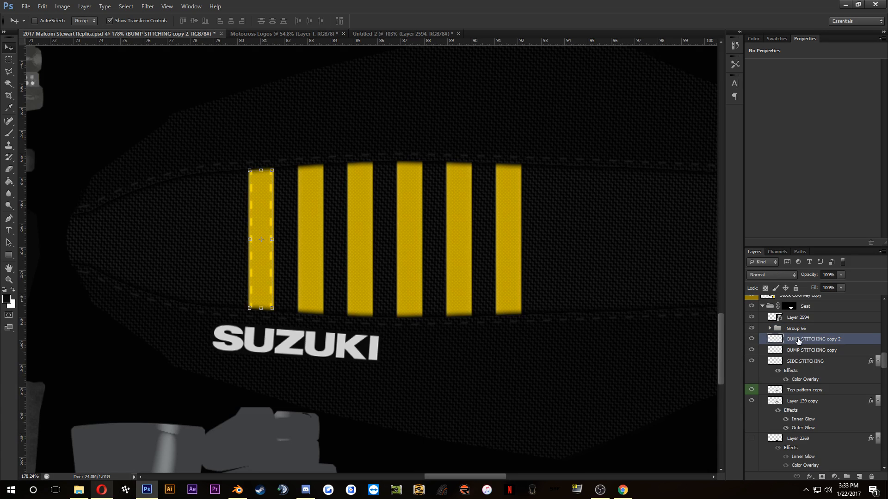
{"action": "key", "text": "shift+Right"}
{"action": "key", "text": "shift+Right"}
{"action": "key", "text": "shift+Right"}
{"action": "key", "text": "shift+Right"}
{"action": "key", "text": "shift+Right"}
{"action": "key", "text": "shift+Right"}
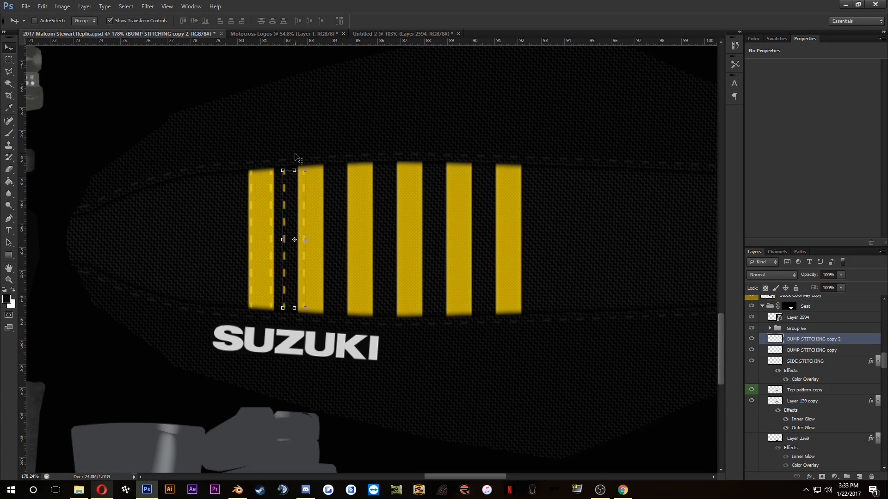
{"action": "scroll", "coordinate": [340, 229], "scroll_direction": "up", "scroll_amount": 7}
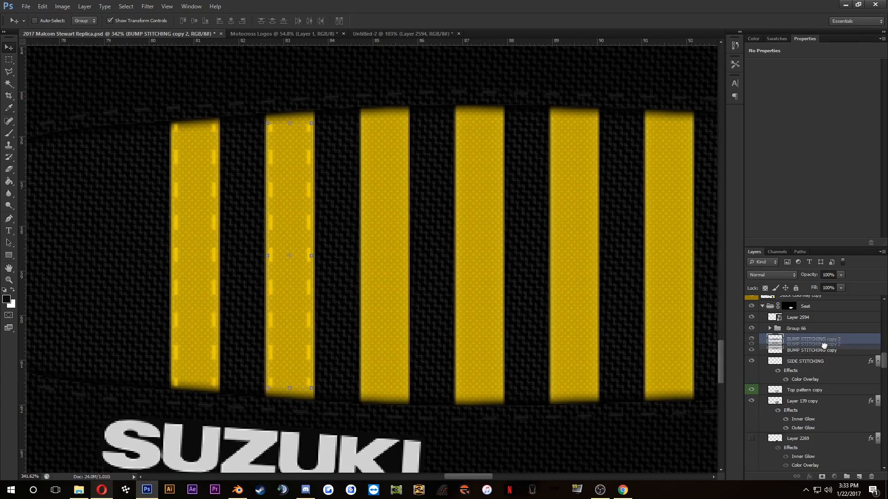
{"action": "key", "text": "shift+Right"}
{"action": "key", "text": "shift+Right"}
{"action": "key", "text": "shift+Right"}
{"action": "key", "text": "shift+Right"}
{"action": "key", "text": "shift+Right"}
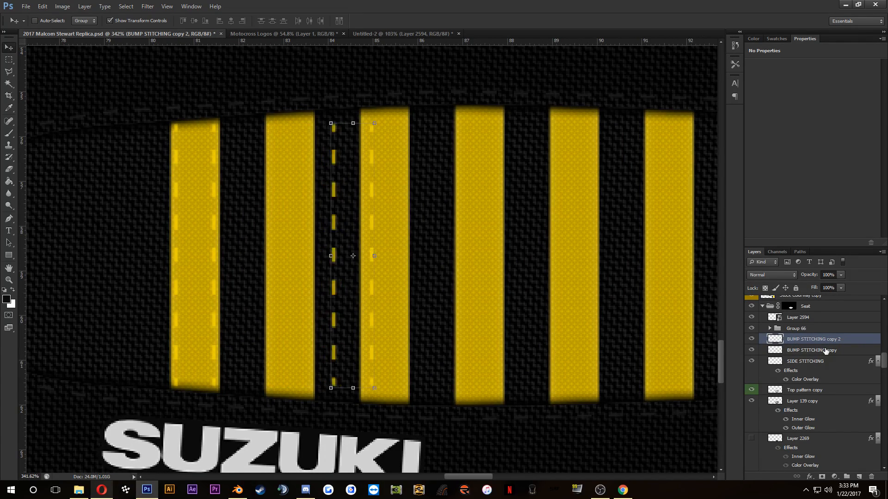
{"action": "key", "text": "ctrl+z"}
Step: Duplicate the second stripe's stitching, nudge the copy onto the third stripe, and merge it down through BUMP STITCHING copy into SIDE STITCHING
{"action": "left_click_drag", "start_coordinate": [834, 341], "coordinate": [835, 350]}
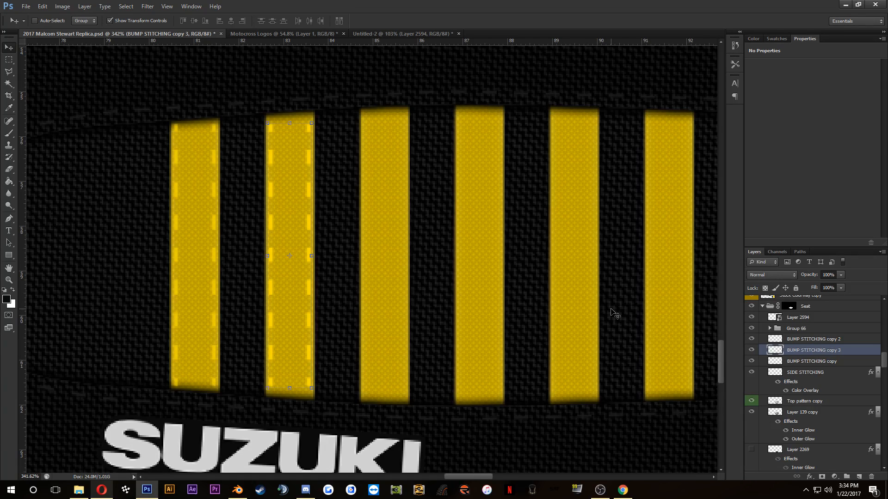
{"action": "key", "text": "shift+Right"}
{"action": "key", "text": "shift+Right"}
{"action": "key", "text": "shift+Right"}
{"action": "key", "text": "shift+Right"}
{"action": "key", "text": "shift+Right"}
{"action": "key", "text": "shift+Right"}
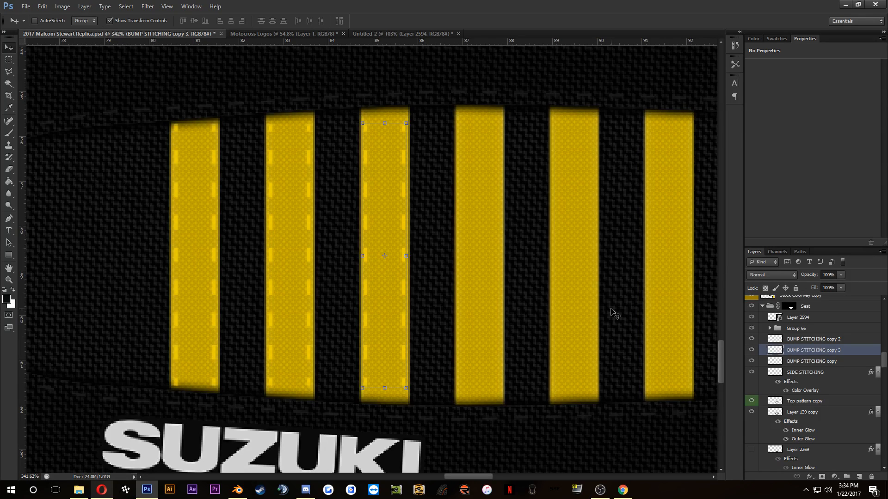
{"action": "key", "text": "ctrl+e"}
{"action": "key", "text": "ctrl+e"}
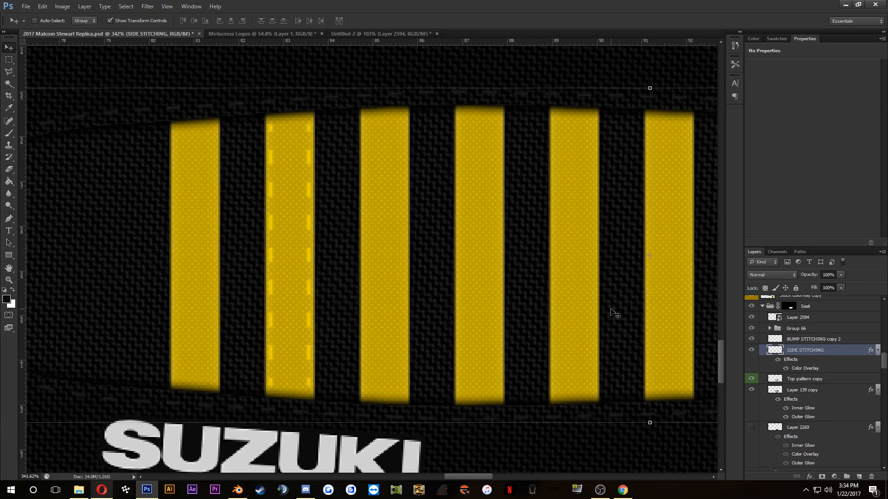
Step: Undo the merging and duplicating of the stitching across the stripes, back to a single line on the first stripe
{"action": "key", "text": "ctrl+alt+z"}
{"action": "key", "text": "ctrl+alt+z"}
{"action": "key", "text": "ctrl+alt+z"}
{"action": "key", "text": "ctrl+alt+z"}
{"action": "key", "text": "ctrl+alt+z"}
{"action": "key", "text": "ctrl+alt+z"}
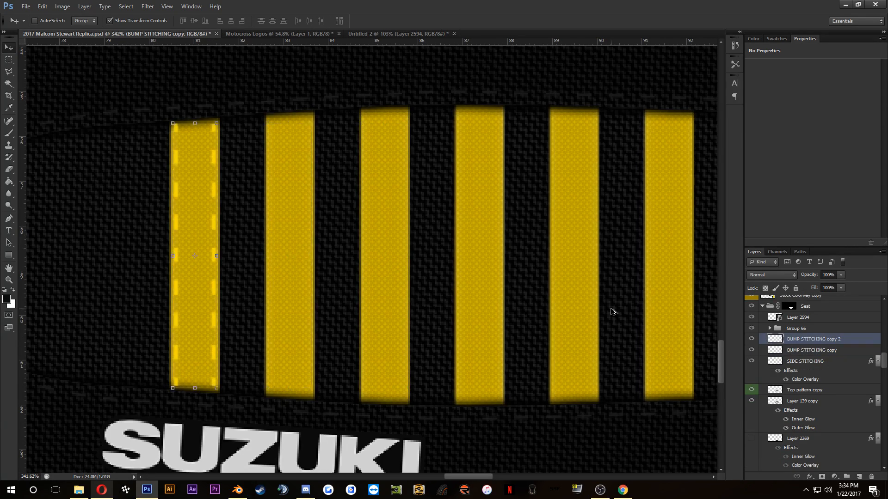
Step: Undo the removal of the other stitching lines and the addition of the sixth yellow stripe
{"action": "key", "text": "ctrl+alt+z"}
{"action": "key", "text": "ctrl+alt+z"}
{"action": "key", "text": "ctrl+alt+z"}
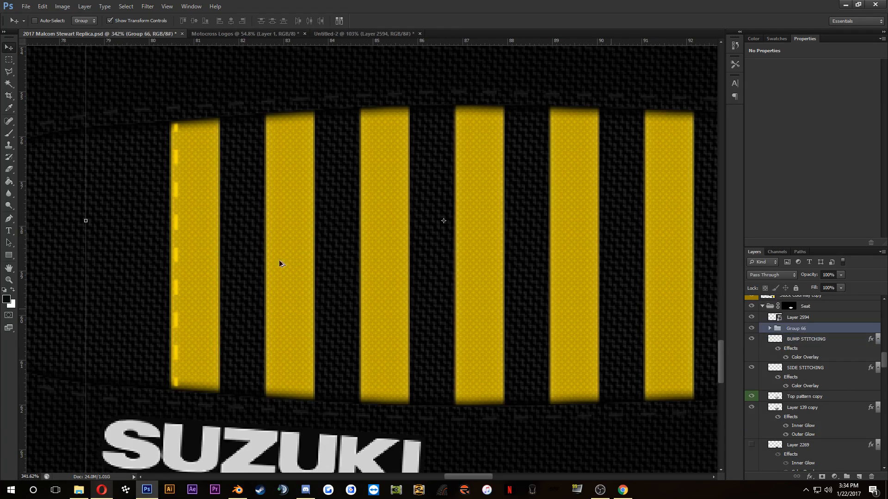
{"action": "key", "text": "ctrl+alt+z"}
{"action": "key", "text": "ctrl+alt+z"}
{"action": "key", "text": "ctrl+alt+z"}
{"action": "key", "text": "ctrl+alt+z"}
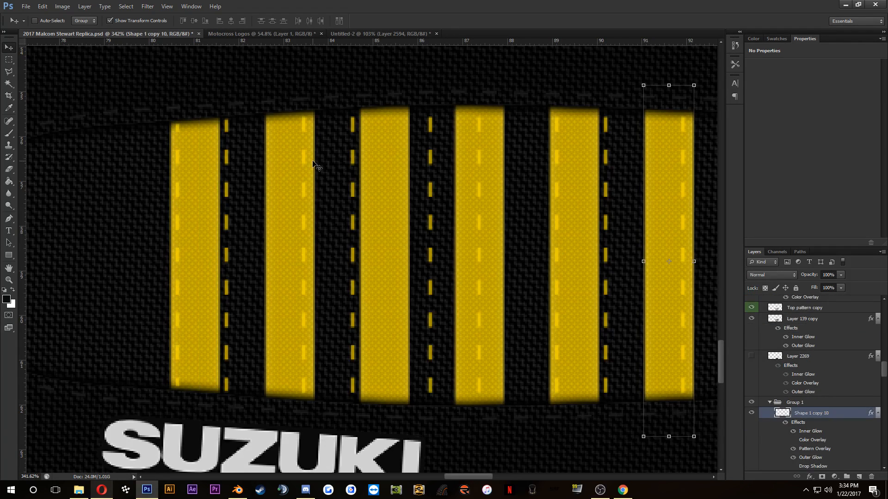
{"action": "key", "text": "ctrl+alt+z"}
{"action": "key", "text": "ctrl+alt+z"}
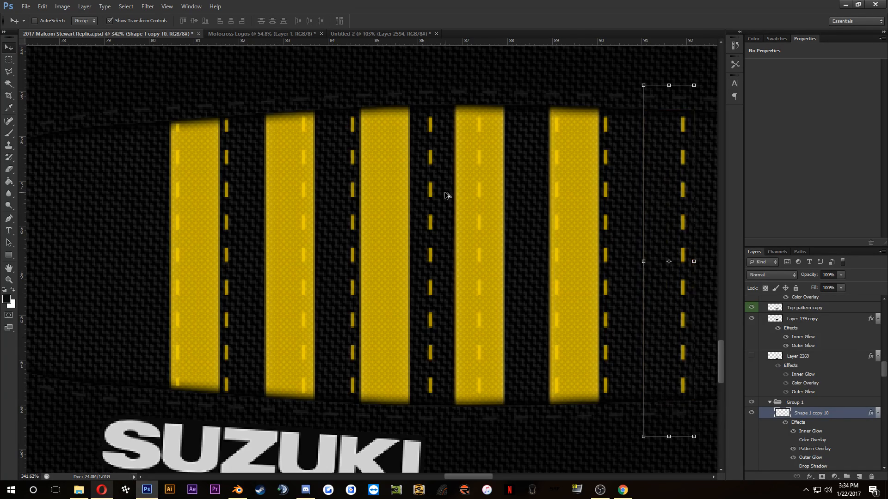
{"action": "key", "text": "ctrl+alt+z"}
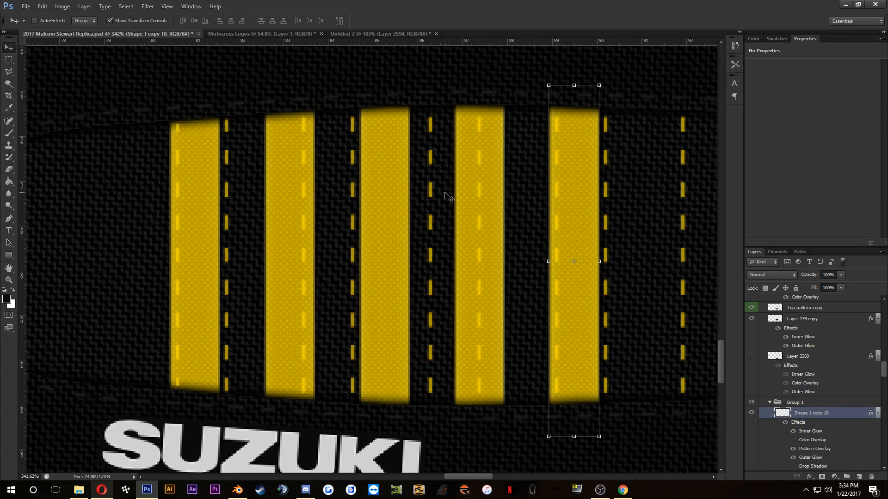
{"action": "key", "text": "alt+BackSpace"}
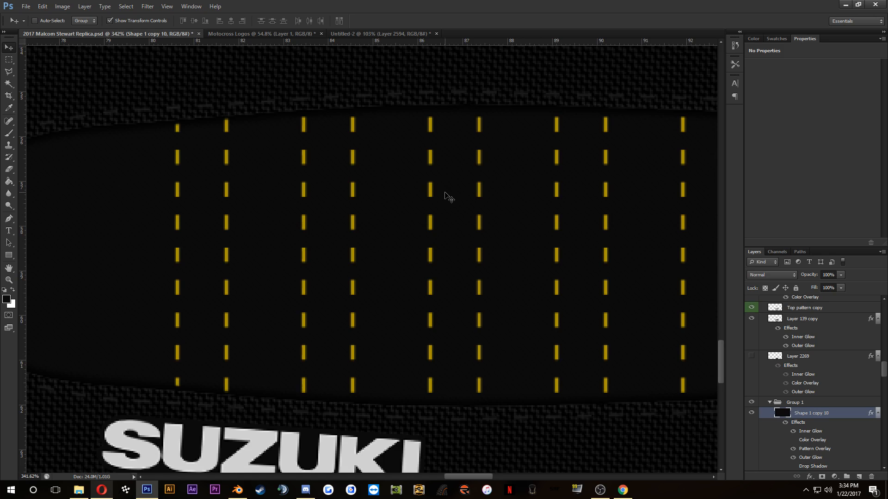
{"action": "key", "text": "ctrl+BackSpace"}
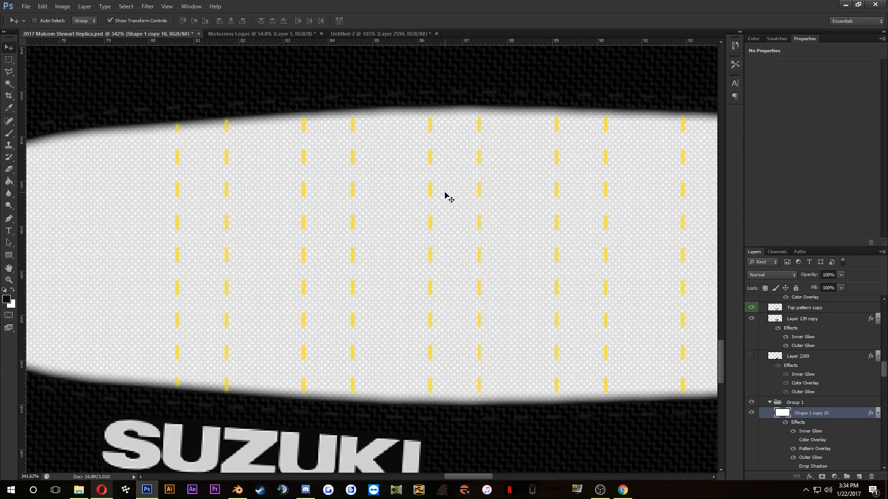
{"action": "key", "text": "ctrl+alt+z"}
{"action": "key", "text": "ctrl+alt+z"}
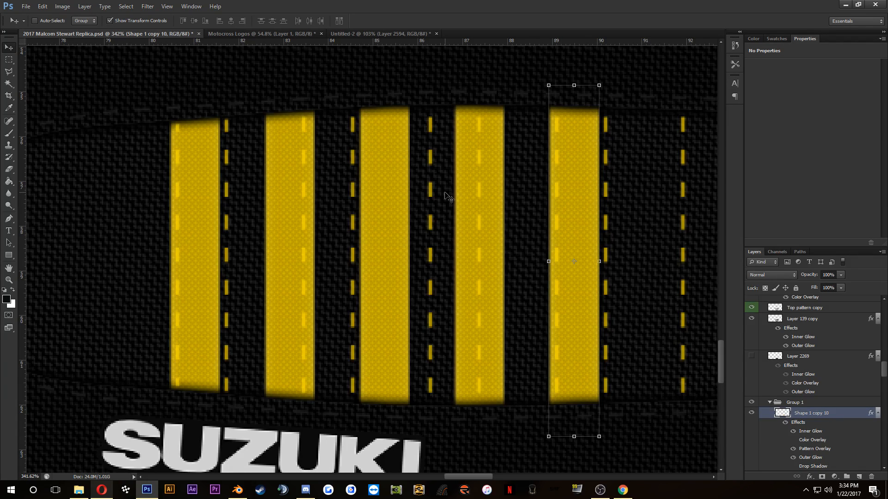
Step: Nudge the whole BUMP STITCHING layer slightly left so its first line hugs the first yellow stripe's left edge
{"action": "scroll", "coordinate": [333, 199], "scroll_direction": "down", "scroll_amount": 3}
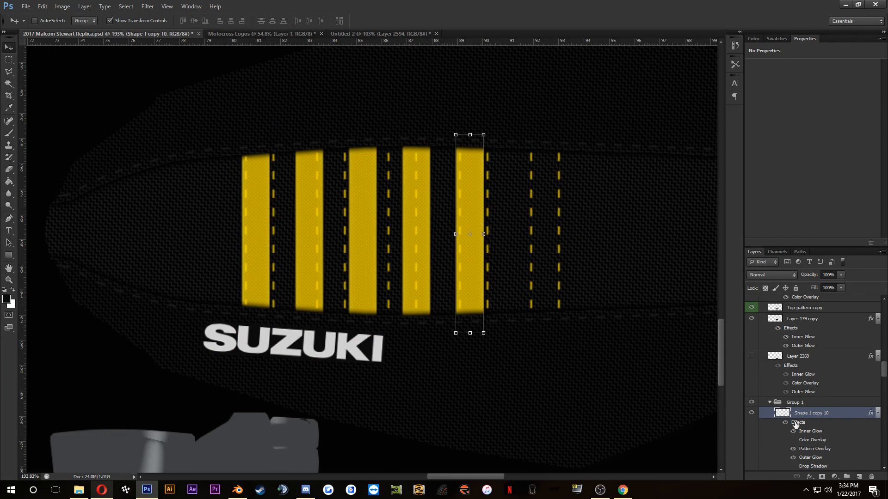
{"action": "scroll", "coordinate": [815, 393], "scroll_direction": "up", "scroll_amount": 3}
{"action": "scroll", "coordinate": [817, 351], "scroll_direction": "up", "scroll_amount": 2}
{"action": "left_click", "coordinate": [819, 343]}
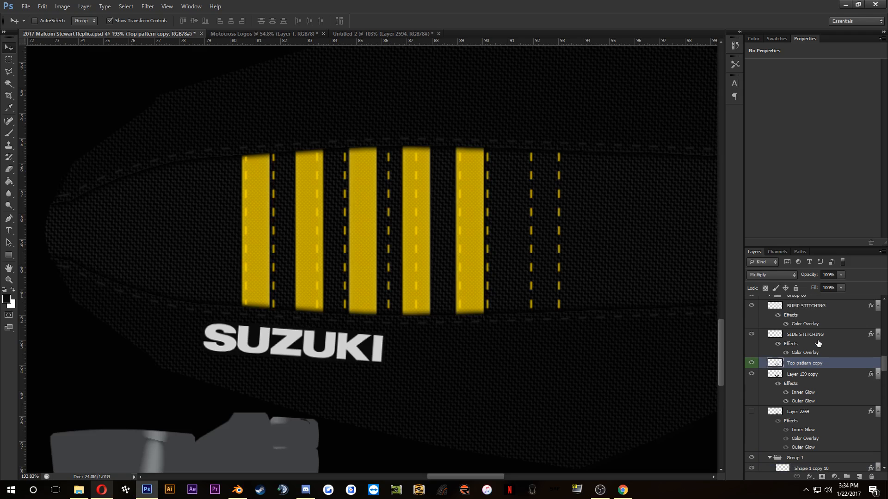
{"action": "scroll", "coordinate": [807, 326], "scroll_direction": "up", "scroll_amount": 1}
{"action": "left_click", "coordinate": [794, 341]}
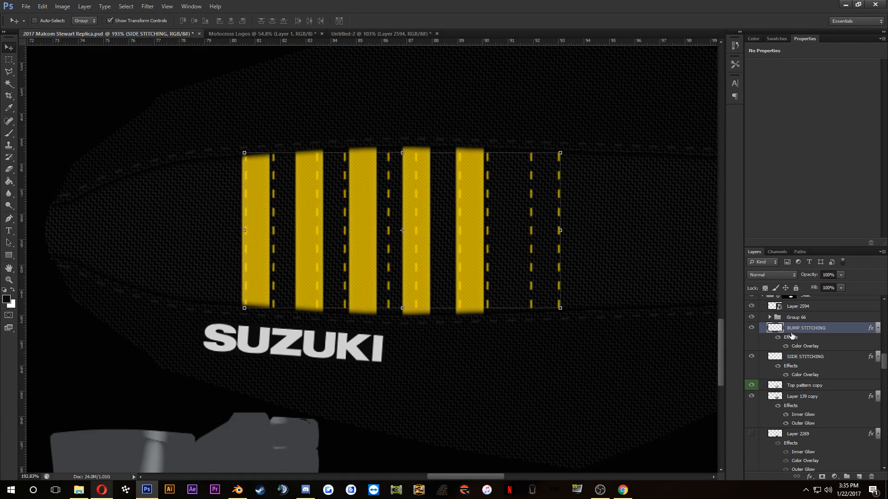
{"action": "scroll", "coordinate": [296, 217], "scroll_direction": "up", "scroll_amount": 3}
{"action": "key", "text": "Left"}
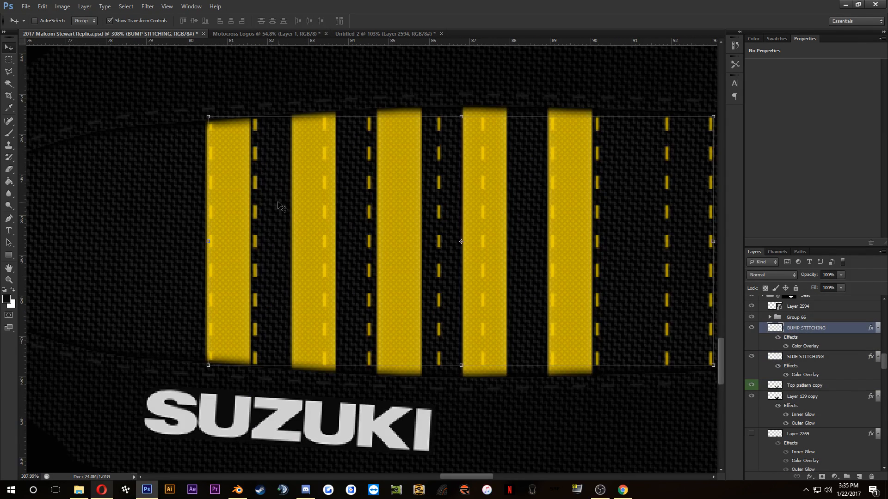
Step: Select the second stitching line and nudge it just inside the first stripe's right edge, then deselect
{"action": "left_click", "coordinate": [9, 59]}
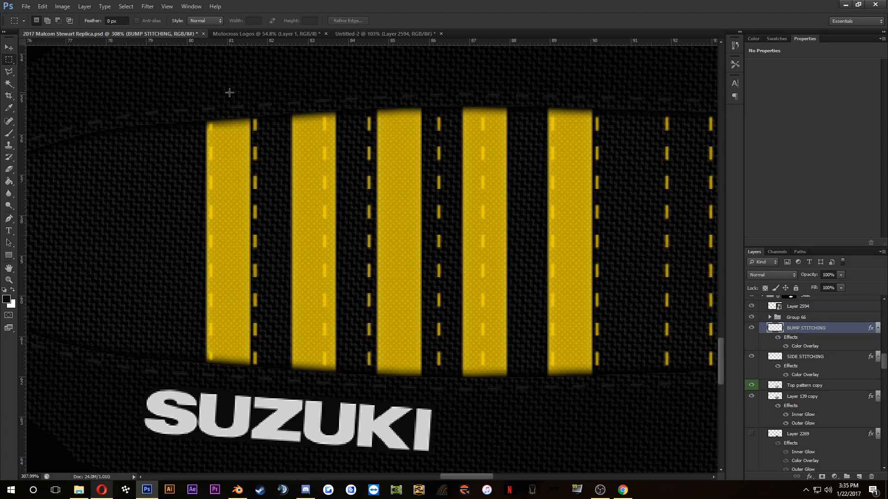
{"action": "left_click_drag", "start_coordinate": [230, 93], "coordinate": [273, 391]}
{"action": "key", "text": "v"}
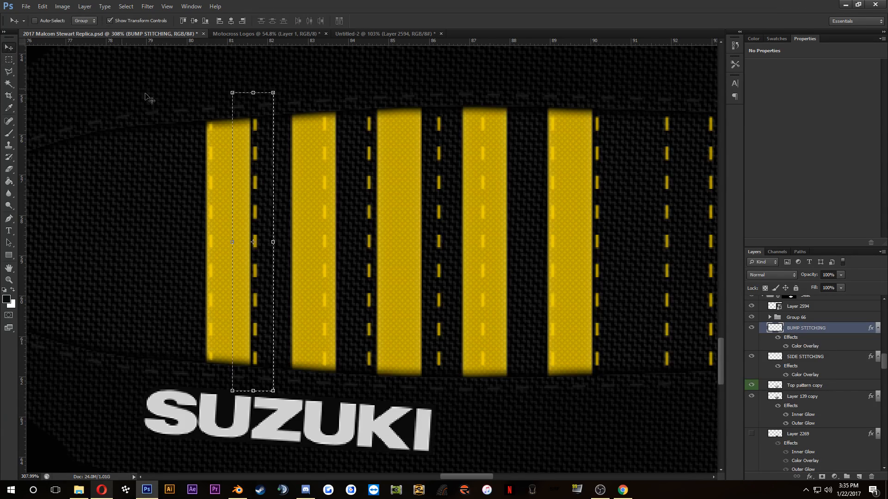
{"action": "key", "text": "shift+Left"}
{"action": "key", "text": "shift+Left"}
{"action": "key", "text": "shift+Left"}
{"action": "key", "text": "shift+Right"}
{"action": "key", "text": "shift+Right"}
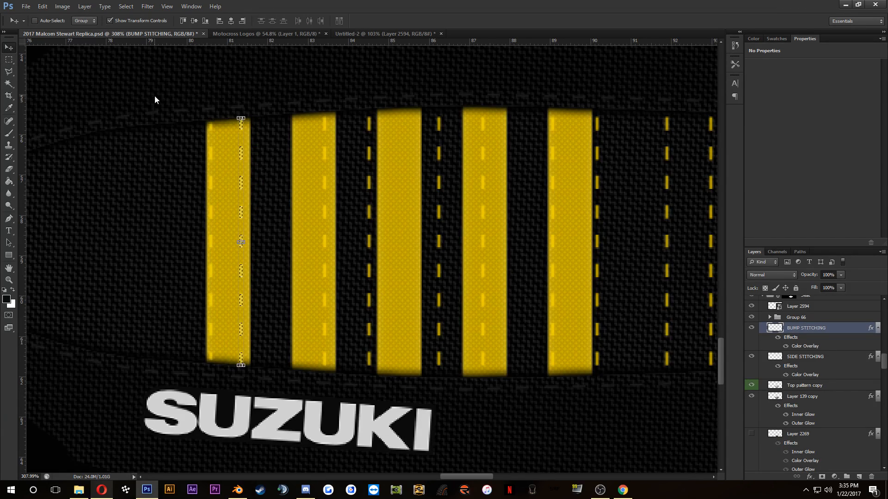
{"action": "key", "text": "Right"}
{"action": "key", "text": "Right"}
{"action": "key", "text": "Right"}
{"action": "key", "text": "Right"}
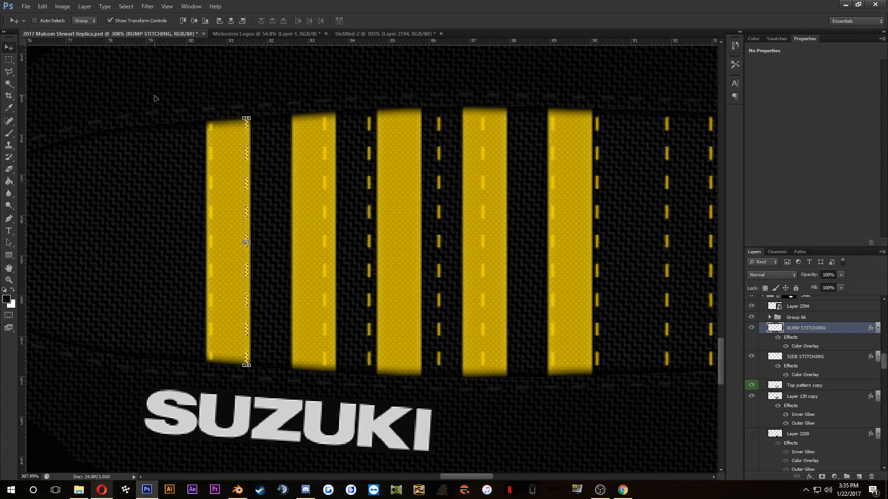
{"action": "key", "text": "ctrl+d"}
Step: Select the next pair of stitching lines and shift them left until the first runs along the second stripe's left edge
{"action": "scroll", "coordinate": [301, 182], "scroll_direction": "up", "scroll_amount": 1}
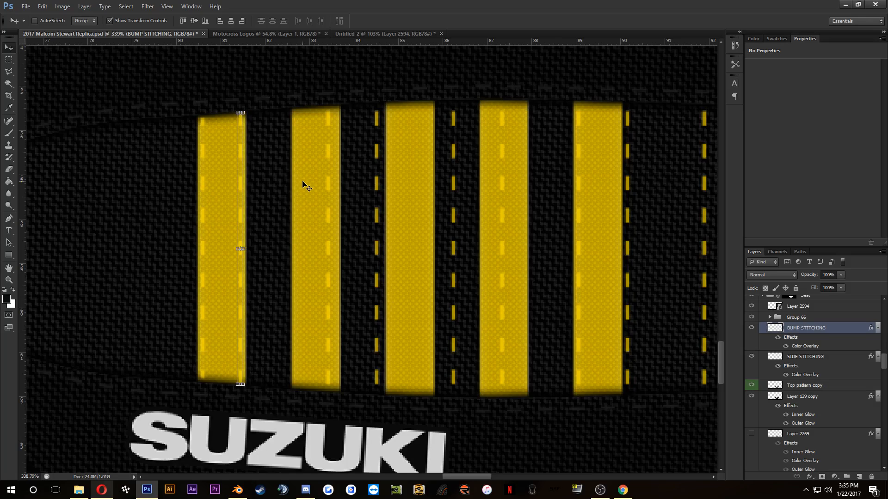
{"action": "scroll", "coordinate": [304, 185], "scroll_direction": "up", "scroll_amount": 1}
{"action": "left_click", "coordinate": [8, 59]}
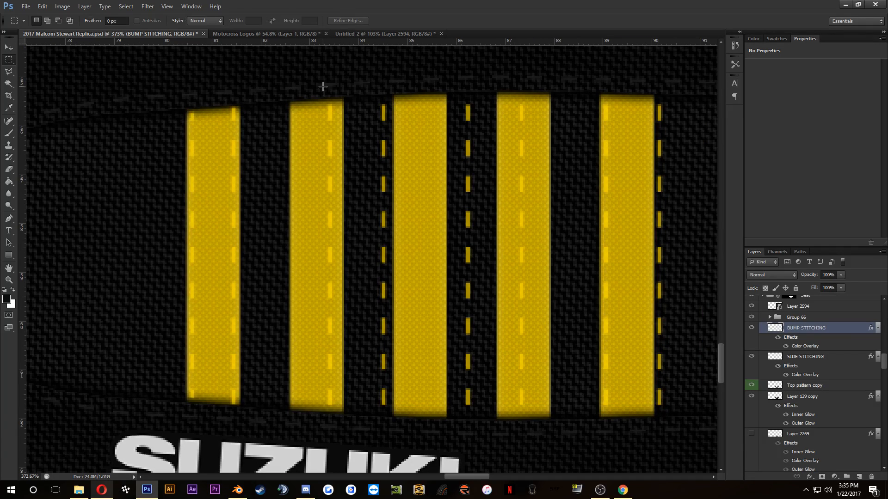
{"action": "left_click_drag", "start_coordinate": [322, 86], "coordinate": [409, 424]}
{"action": "left_click", "coordinate": [9, 48]}
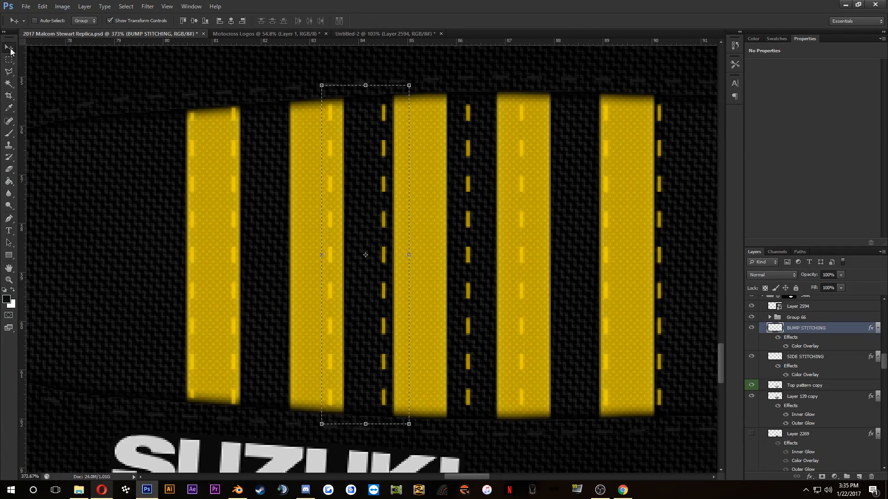
{"action": "key", "text": "shift+Left"}
{"action": "key", "text": "shift+Left"}
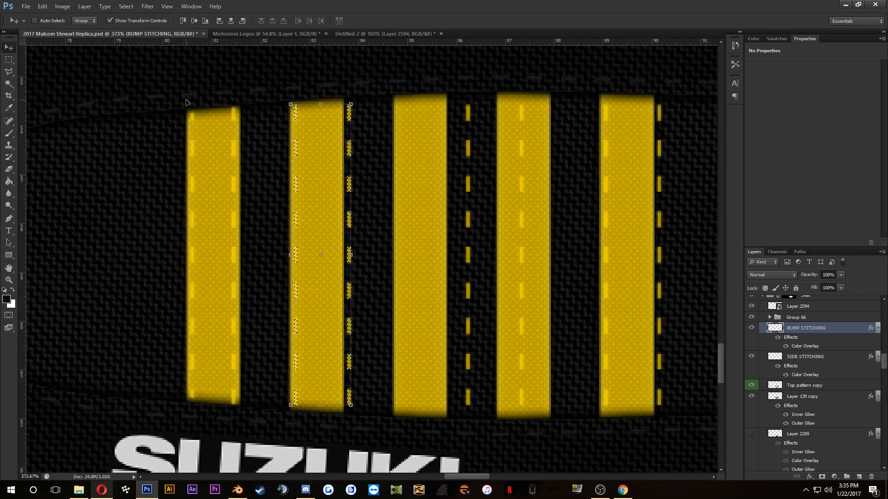
{"action": "key", "text": "ctrl+d"}
Step: Select the stitching line just outside the second stripe and nudge it just inside that stripe's right edge
{"action": "left_click", "coordinate": [9, 59]}
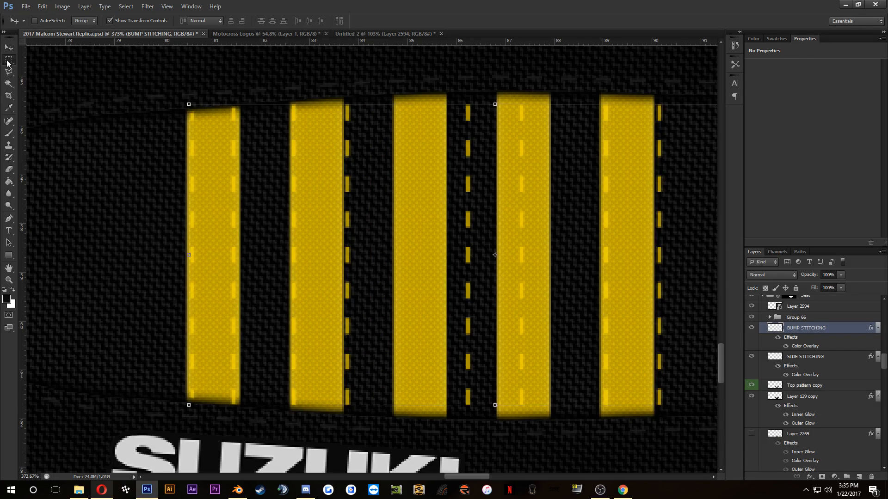
{"action": "left_click_drag", "start_coordinate": [335, 84], "coordinate": [359, 419]}
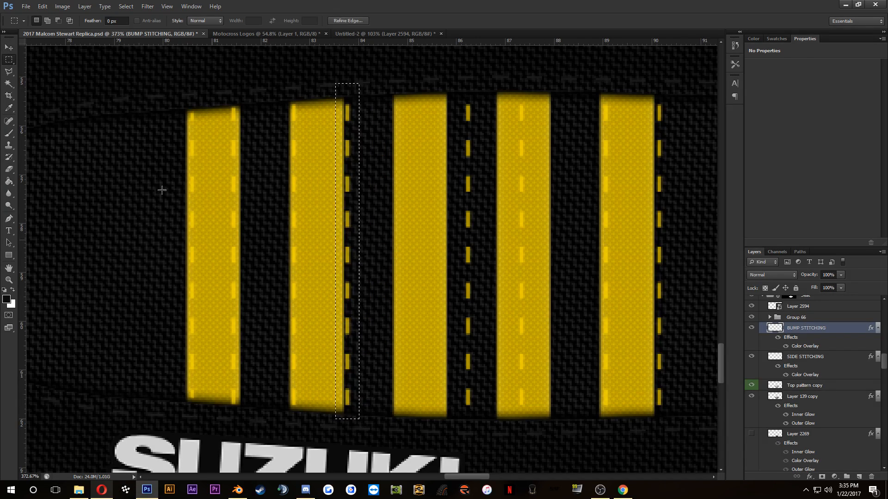
{"action": "left_click", "coordinate": [8, 48]}
{"action": "key", "text": "Left"}
{"action": "key", "text": "Left"}
{"action": "key", "text": "Left"}
{"action": "key", "text": "Left"}
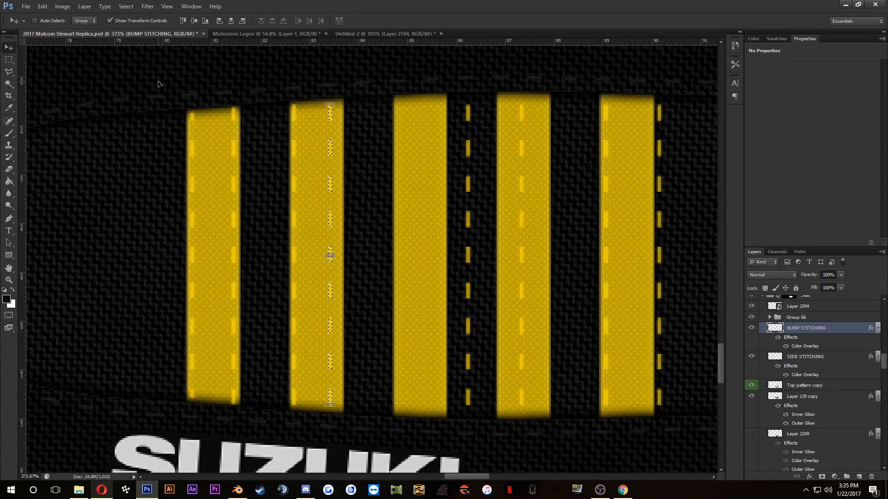
{"action": "key", "text": "Left"}
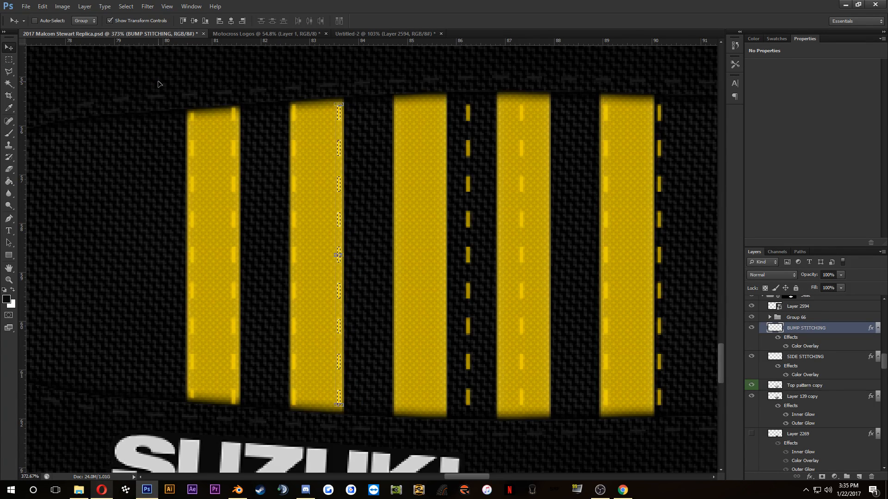
{"action": "key", "text": "ctrl+d"}
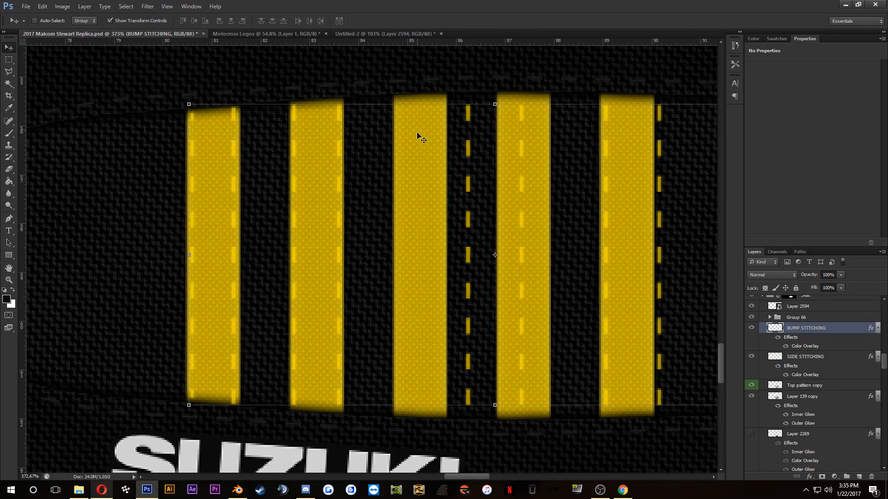
Step: Select the following pair of stitching lines and shift them left until the first runs along the third stripe's left edge
{"action": "left_click", "coordinate": [9, 60]}
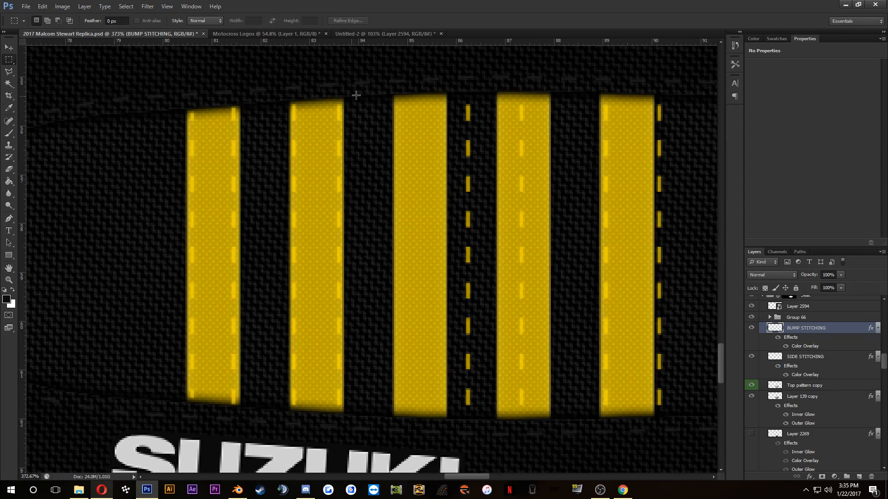
{"action": "left_click_drag", "start_coordinate": [435, 80], "coordinate": [567, 431]}
{"action": "left_click", "coordinate": [9, 48]}
{"action": "key", "text": "shift+Left"}
{"action": "key", "text": "shift+Left"}
{"action": "key", "text": "shift+Left"}
{"action": "key", "text": "shift+Left"}
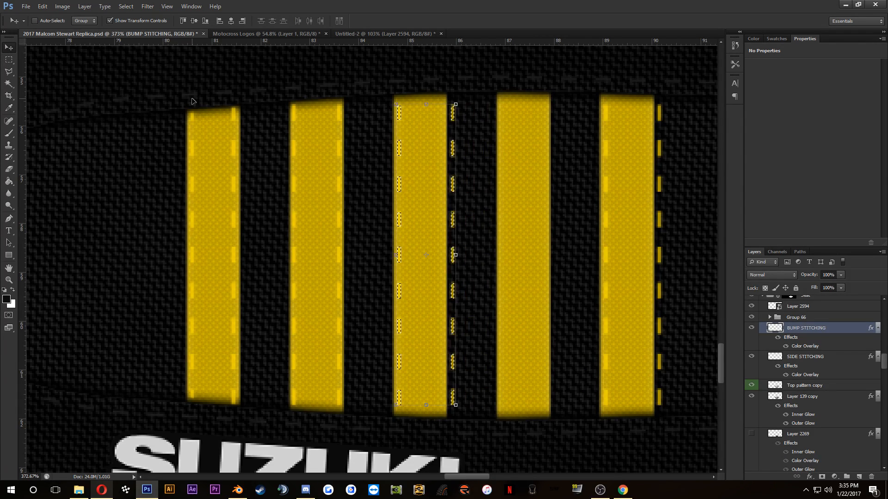
{"action": "key", "text": "Left"}
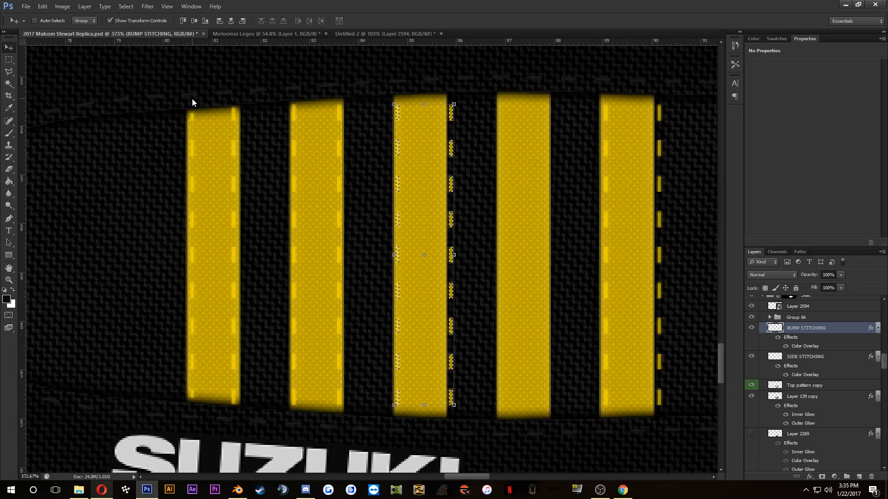
{"action": "key", "text": "ctrl+d"}
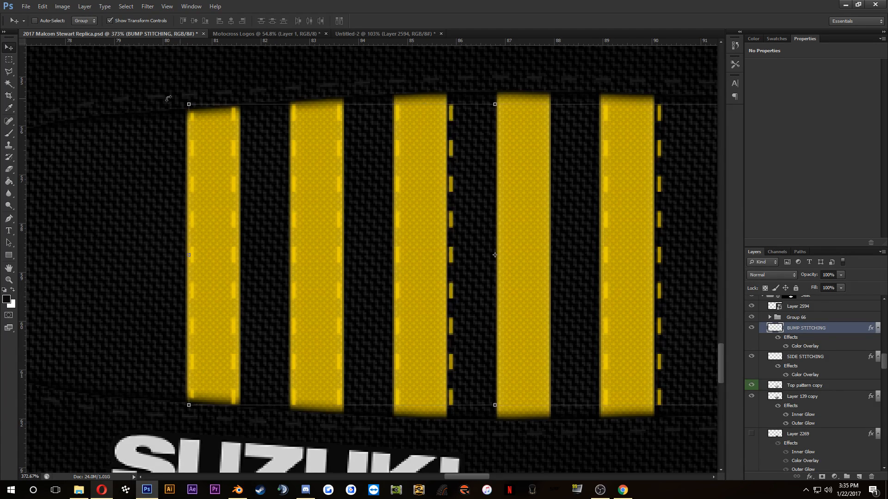
Step: Select the stitching line just outside the third stripe and nudge it just inside that stripe's right edge
{"action": "left_click", "coordinate": [9, 60]}
{"action": "left_click_drag", "start_coordinate": [420, 82], "coordinate": [487, 428]}
{"action": "key", "text": "v"}
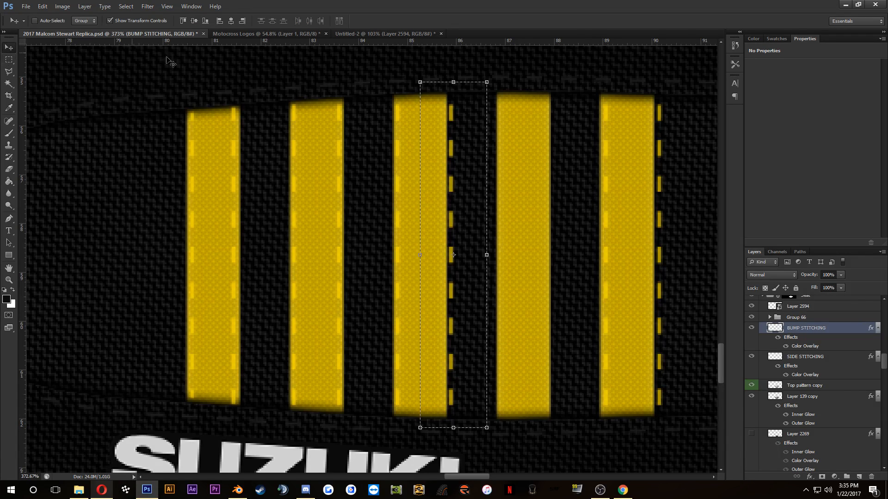
{"action": "key", "text": "Left"}
{"action": "key", "text": "Left"}
{"action": "key", "text": "Left"}
{"action": "key", "text": "Left"}
{"action": "key", "text": "Left"}
{"action": "key", "text": "Left"}
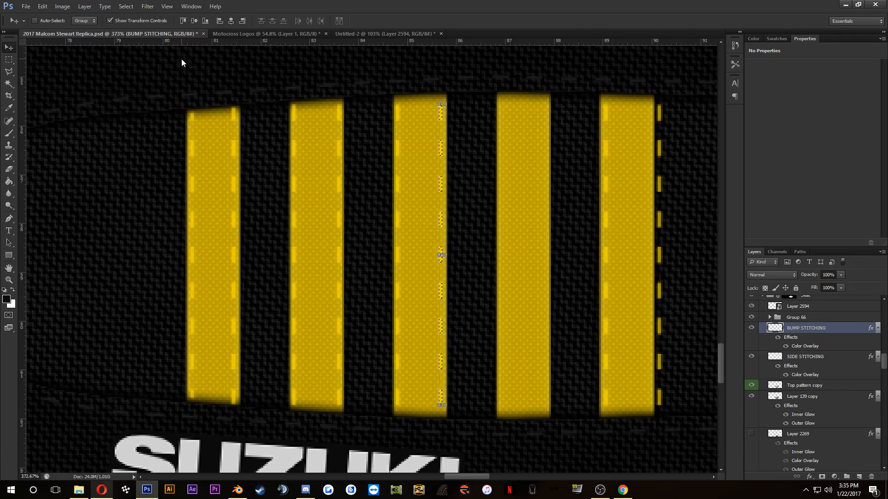
{"action": "key", "text": "ctrl+d"}
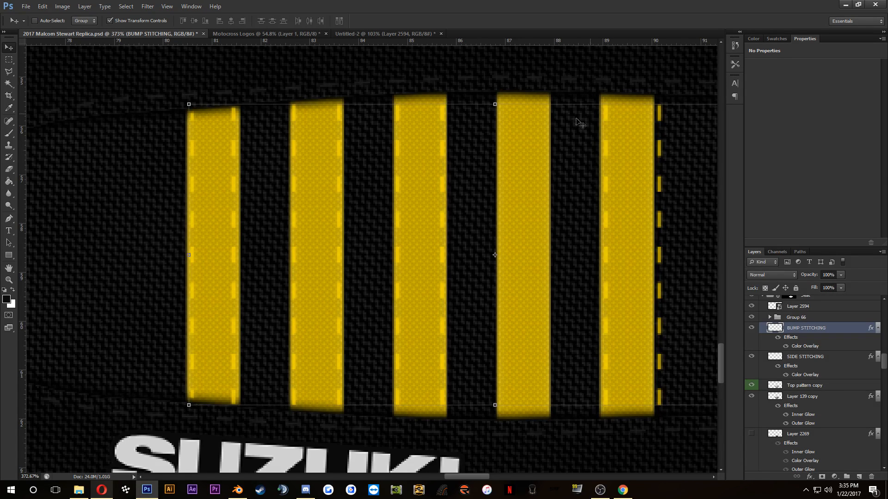
Step: Select the next pair of stitching lines and shift them left until the first runs along the fourth stripe's left edge
{"action": "scroll", "coordinate": [599, 161], "scroll_direction": "down", "scroll_amount": 3}
{"action": "left_click_drag", "start_coordinate": [555, 167], "coordinate": [433, 191]}
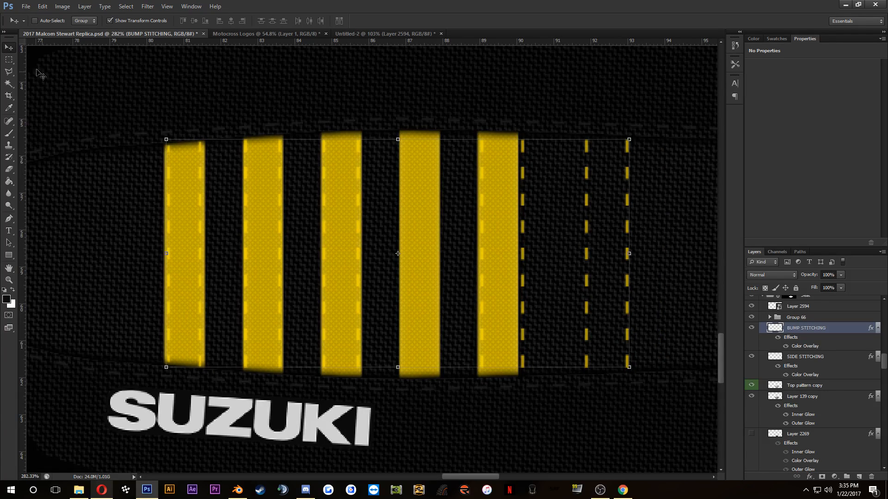
{"action": "left_click", "coordinate": [9, 60]}
{"action": "left_click_drag", "start_coordinate": [457, 115], "coordinate": [559, 390]}
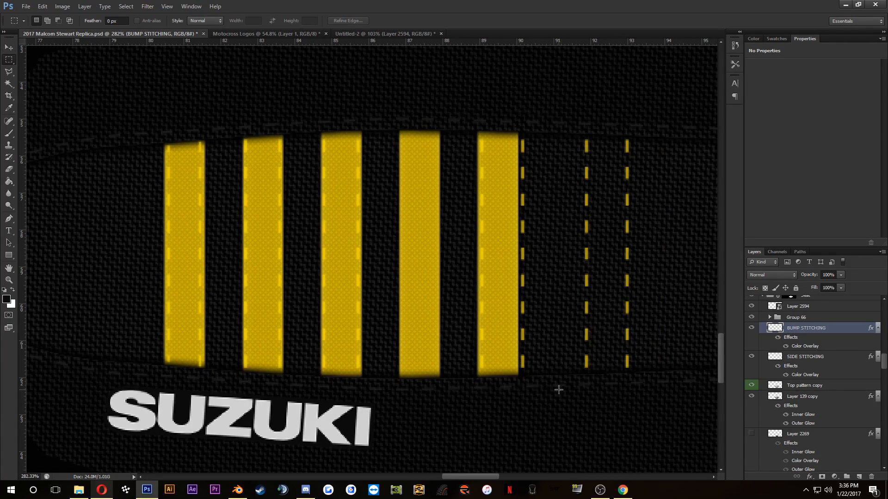
{"action": "left_click", "coordinate": [9, 47]}
{"action": "left_click_drag", "start_coordinate": [450, 138], "coordinate": [438, 137]}
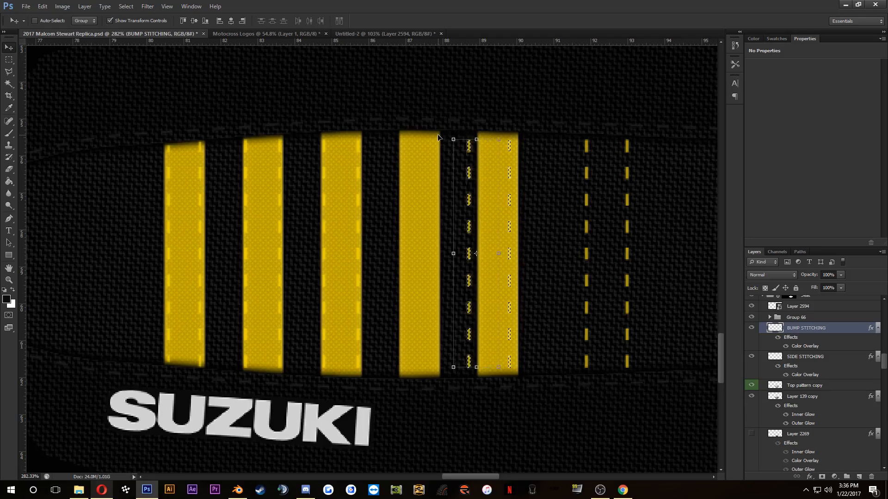
{"action": "key", "text": "shift+Left"}
{"action": "key", "text": "shift+Left"}
{"action": "key", "text": "shift+Left"}
{"action": "key", "text": "shift+Left"}
{"action": "key", "text": "shift+Left"}
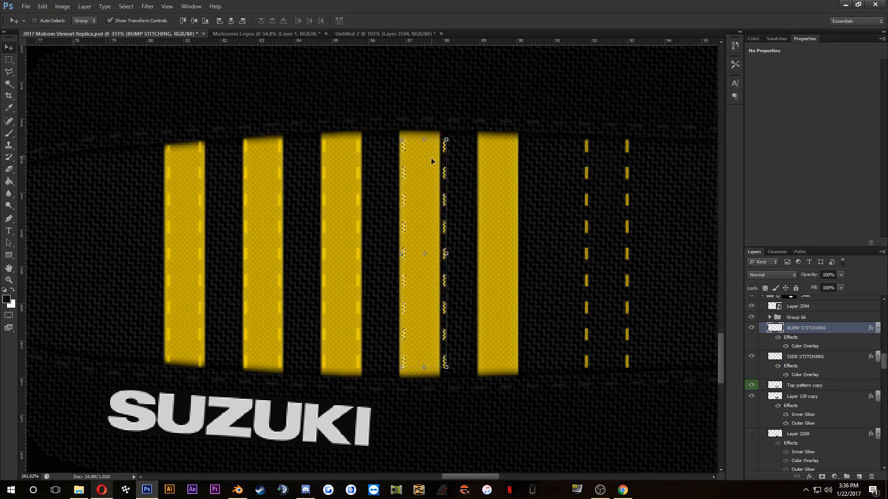
{"action": "scroll", "coordinate": [431, 159], "scroll_direction": "up", "scroll_amount": 5}
{"action": "key", "text": "Left"}
{"action": "scroll", "coordinate": [393, 162], "scroll_direction": "down", "scroll_amount": 4}
{"action": "key", "text": "ctrl+d"}
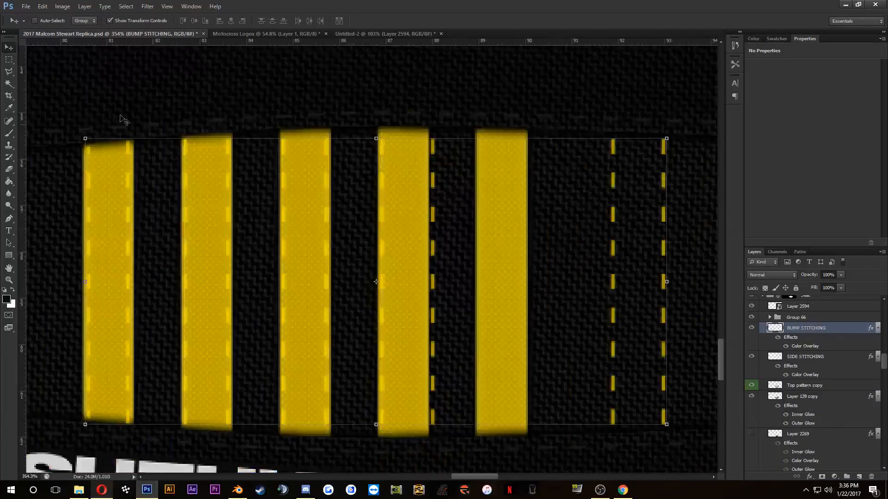
Step: Select the stitching line just outside the fourth stripe and nudge it just inside that stripe's right edge
{"action": "left_click", "coordinate": [9, 60]}
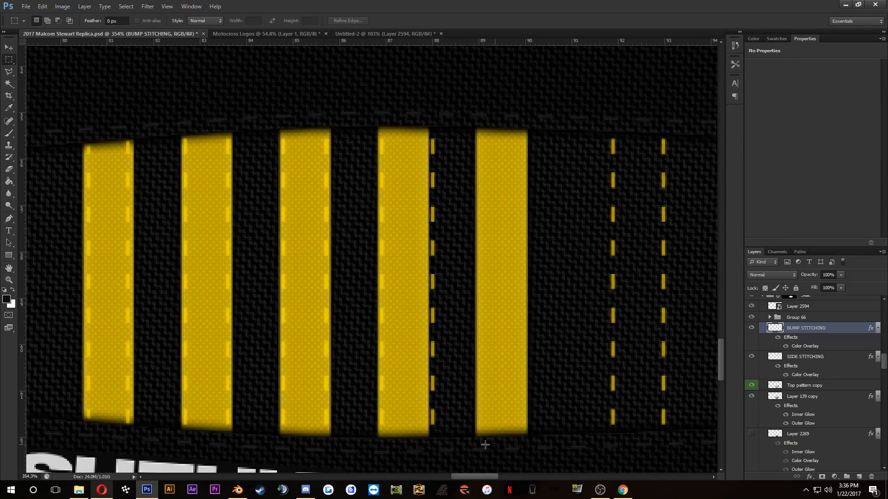
{"action": "left_click_drag", "start_coordinate": [492, 448], "coordinate": [395, 120]}
{"action": "left_click", "coordinate": [9, 47]}
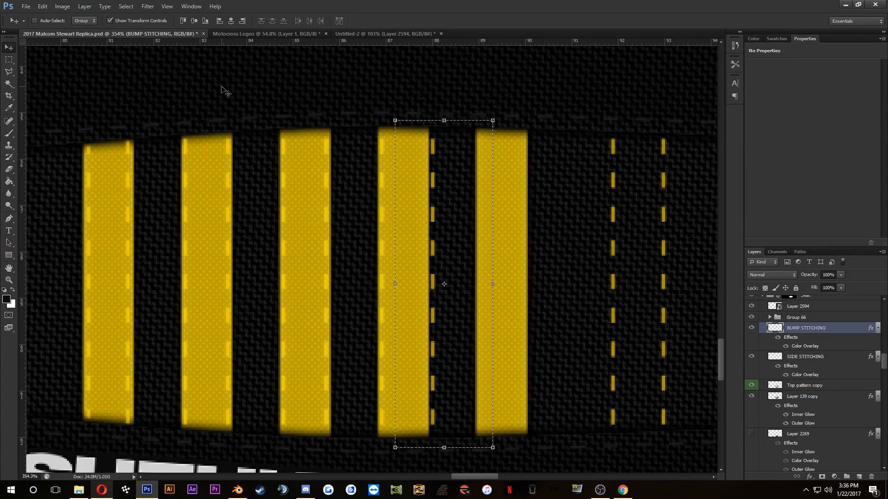
{"action": "key", "text": "Left"}
{"action": "key", "text": "Left"}
{"action": "key", "text": "Left"}
{"action": "key", "text": "Left"}
{"action": "key", "text": "Left"}
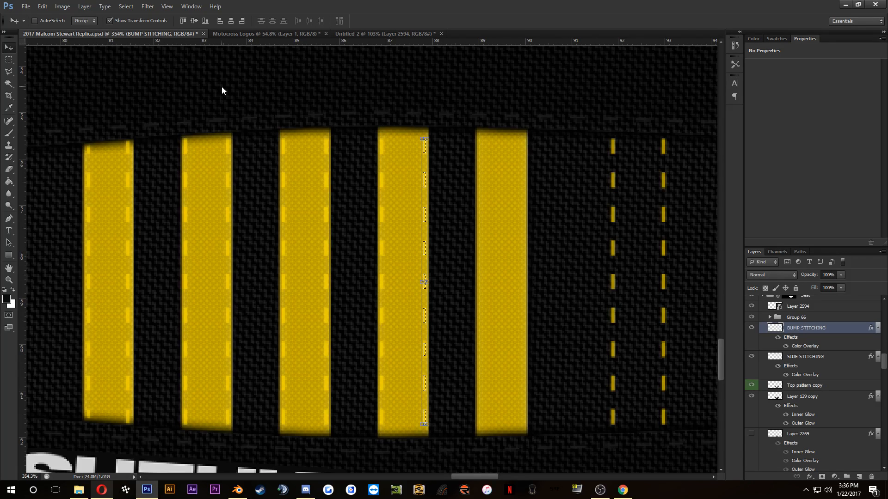
{"action": "key", "text": "ctrl+d"}
{"action": "scroll", "coordinate": [375, 138], "scroll_direction": "down", "scroll_amount": 1}
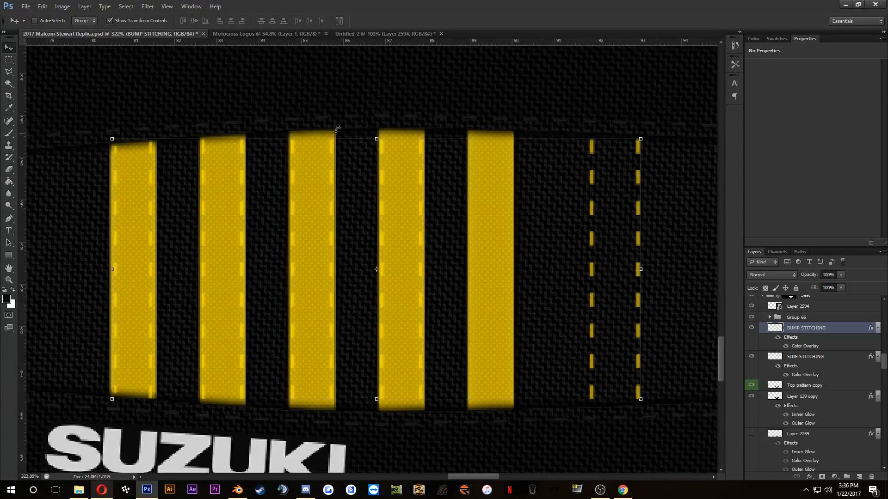
Step: Select the last pair of stitching lines and shift them left until the first runs along the fifth stripe's left edge
{"action": "left_click", "coordinate": [8, 60]}
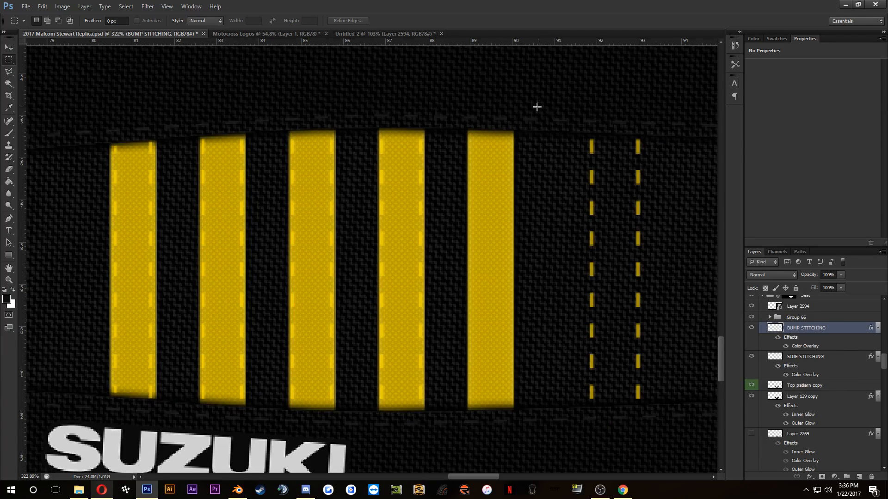
{"action": "scroll", "coordinate": [536, 107], "scroll_direction": "down", "scroll_amount": 1}
{"action": "scroll", "coordinate": [531, 107], "scroll_direction": "down", "scroll_amount": 3}
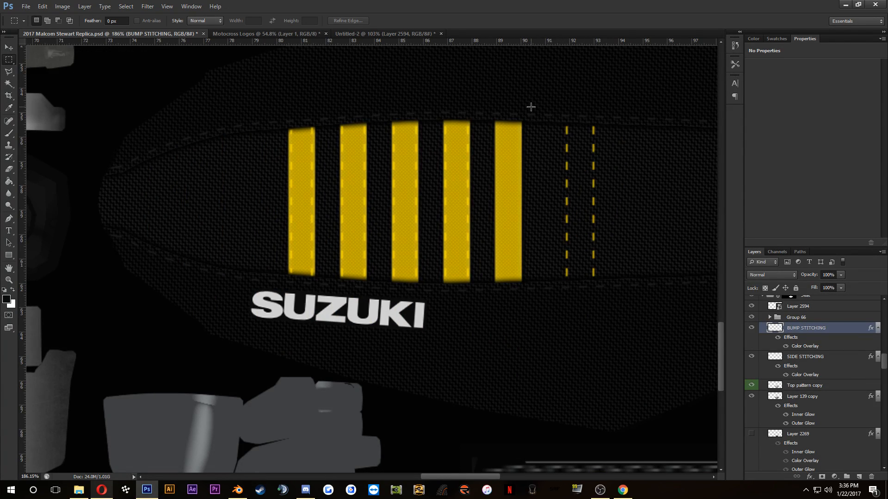
{"action": "left_click_drag", "start_coordinate": [531, 107], "coordinate": [628, 293]}
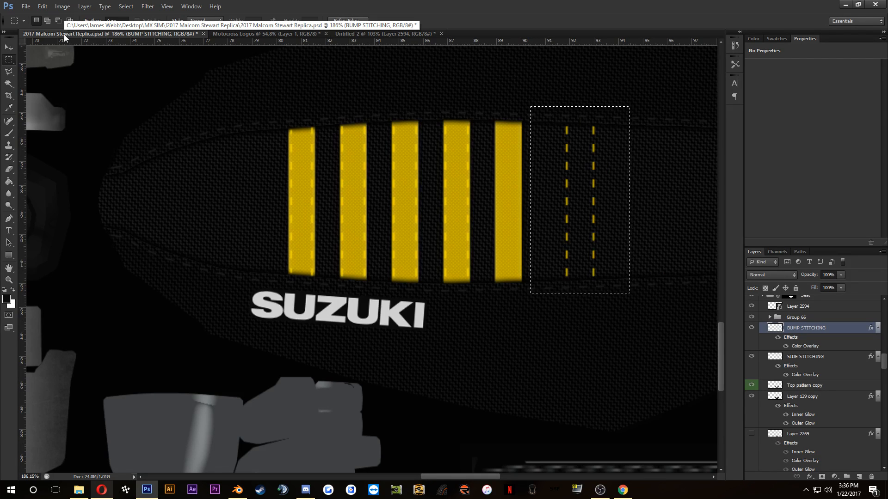
{"action": "scroll", "coordinate": [218, 79], "scroll_direction": "down", "scroll_amount": 3}
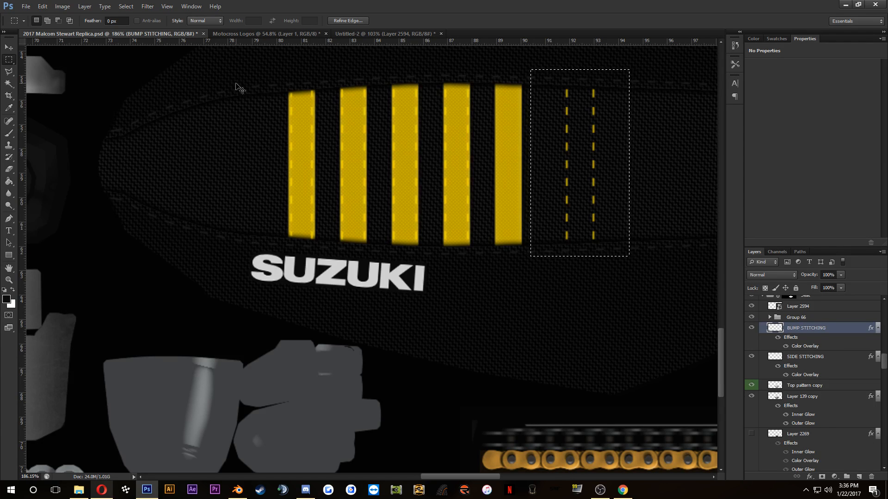
{"action": "key", "text": "v"}
{"action": "scroll", "coordinate": [462, 109], "scroll_direction": "up", "scroll_amount": 2}
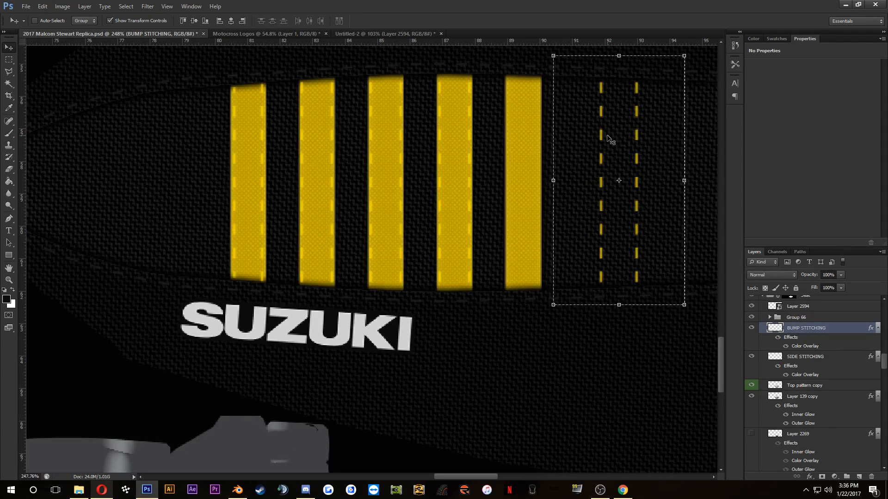
{"action": "key", "text": "shift+Left"}
{"action": "key", "text": "shift+Left"}
{"action": "key", "text": "shift+Left"}
{"action": "key", "text": "shift+Left"}
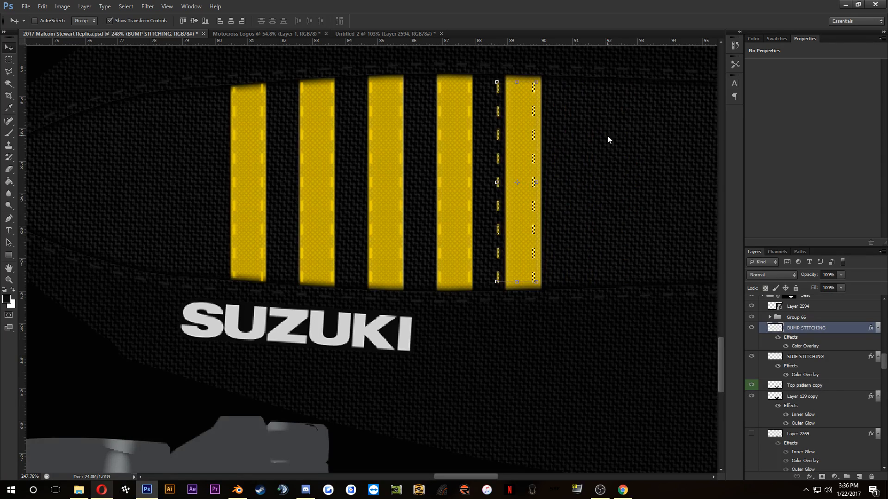
{"action": "key", "text": "Right"}
{"action": "key", "text": "Right"}
{"action": "key", "text": "Right"}
{"action": "key", "text": "Right"}
{"action": "key", "text": "Right"}
{"action": "key", "text": "Right"}
{"action": "key", "text": "Right"}
{"action": "key", "text": "Right"}
{"action": "key", "text": "Right"}
{"action": "key", "text": "Right"}
{"action": "key", "text": "Right"}
{"action": "key", "text": "Right"}
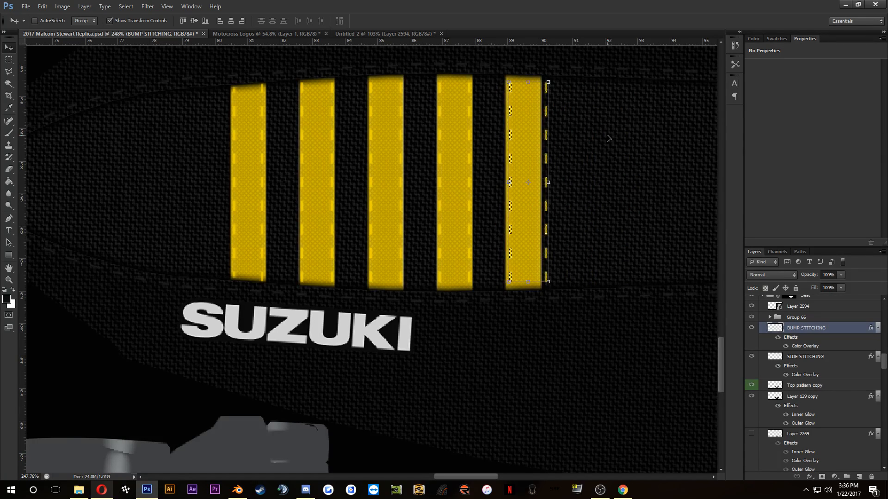
Step: Select the stitching line just outside the fifth stripe and nudge it just inside that stripe's right edge
{"action": "scroll", "coordinate": [607, 136], "scroll_direction": "up", "scroll_amount": 3}
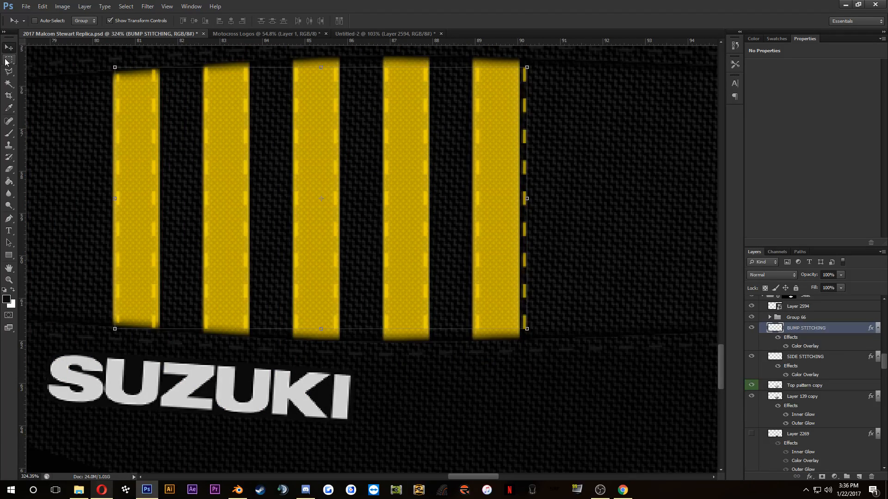
{"action": "left_click", "coordinate": [8, 61]}
{"action": "left_click_drag", "start_coordinate": [498, 55], "coordinate": [587, 339]}
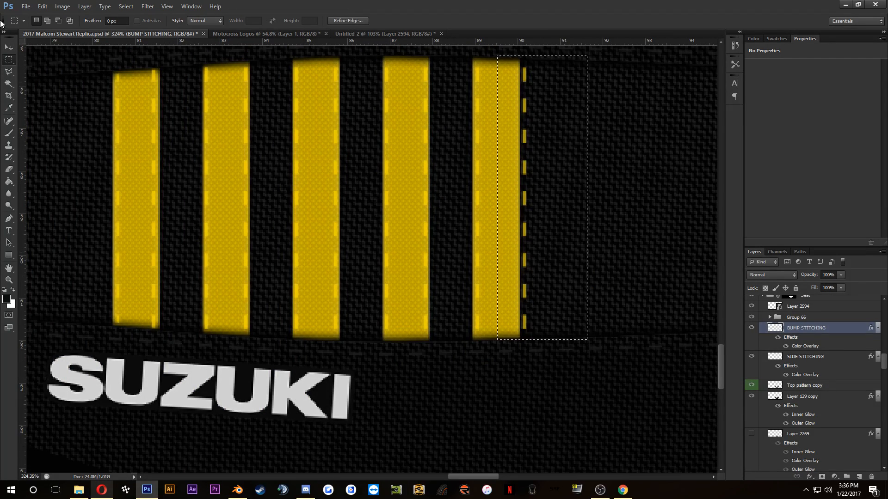
{"action": "left_click", "coordinate": [8, 48]}
{"action": "key", "text": "shift+Left"}
{"action": "key", "text": "shift+Left"}
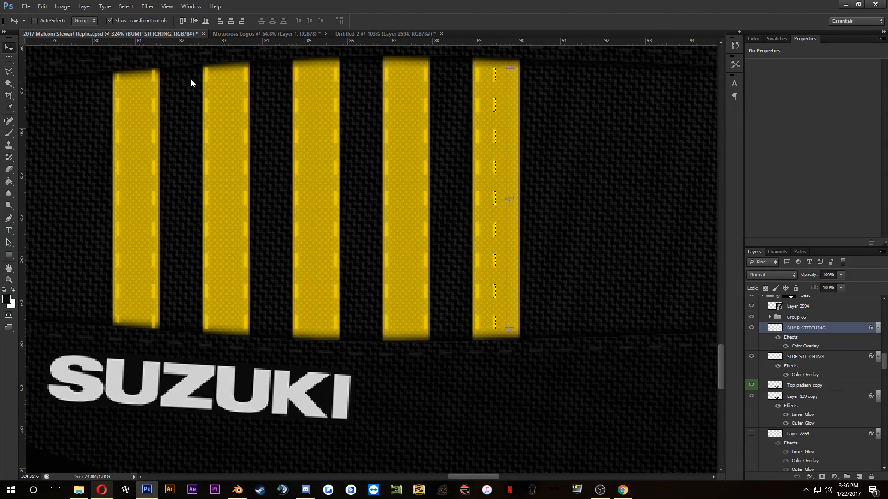
{"action": "key", "text": "shift+Right"}
{"action": "key", "text": "Right"}
{"action": "key", "text": "Right"}
{"action": "key", "text": "Right"}
{"action": "key", "text": "Right"}
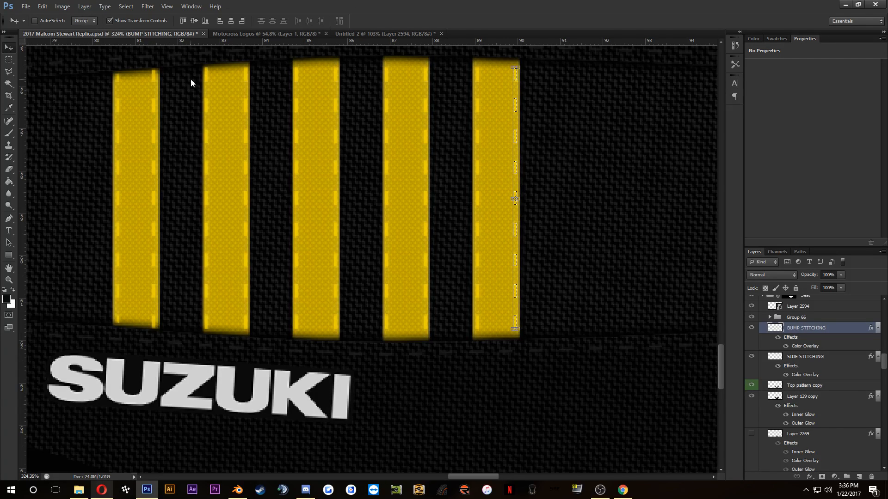
{"action": "key", "text": "ctrl+d"}
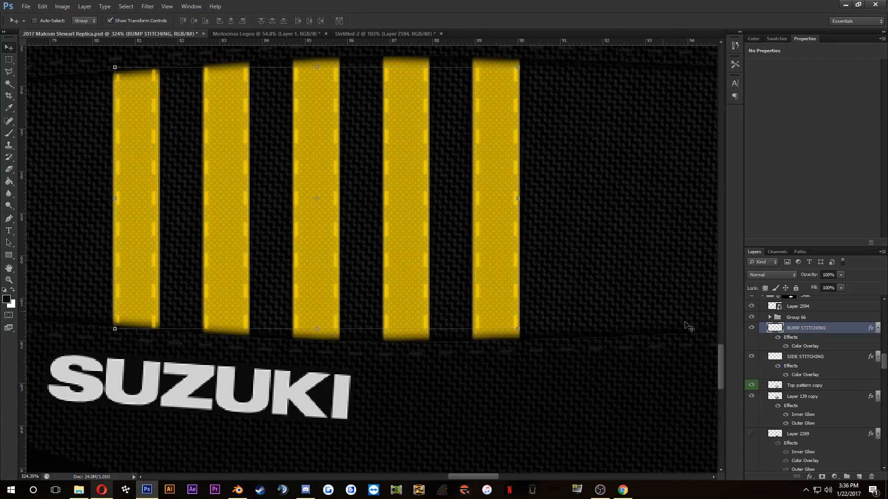
Step: Duplicate the fifth stripe's layer, Shape 1 copy 10, and shift the copy right to form an evenly spaced sixth stripe
{"action": "scroll", "coordinate": [814, 381], "scroll_direction": "down", "scroll_amount": 3}
{"action": "left_click", "coordinate": [810, 413]}
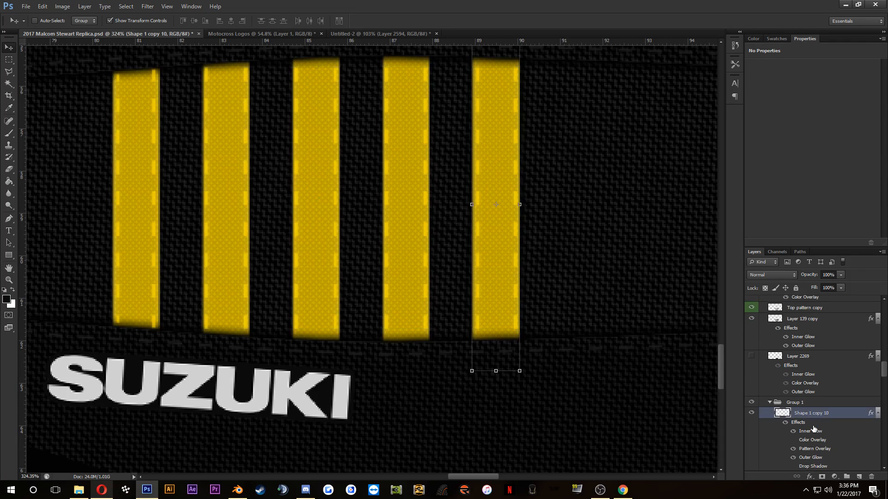
{"action": "scroll", "coordinate": [553, 241], "scroll_direction": "down", "scroll_amount": 3}
{"action": "scroll", "coordinate": [567, 247], "scroll_direction": "down", "scroll_amount": 1}
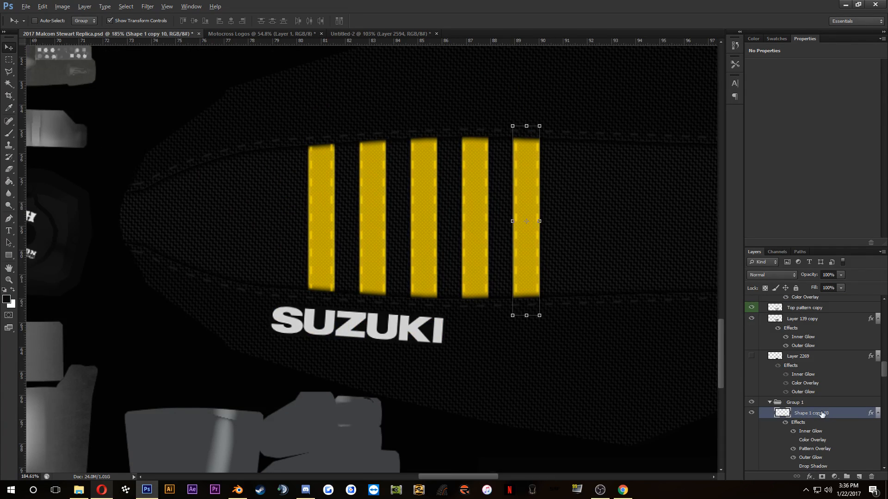
{"action": "left_click_drag", "start_coordinate": [822, 413], "coordinate": [819, 407]}
{"action": "key", "text": "shift+Right"}
{"action": "key", "text": "shift+Right"}
{"action": "key", "text": "shift+Right"}
{"action": "key", "text": "shift+Right"}
{"action": "key", "text": "shift+Right"}
{"action": "key", "text": "shift+Right"}
{"action": "key", "text": "shift+Right"}
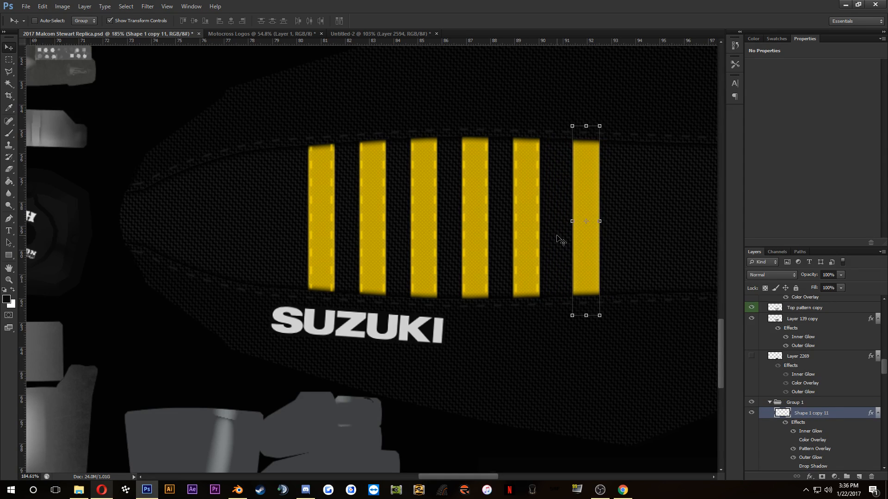
{"action": "key", "text": "shift+Left"}
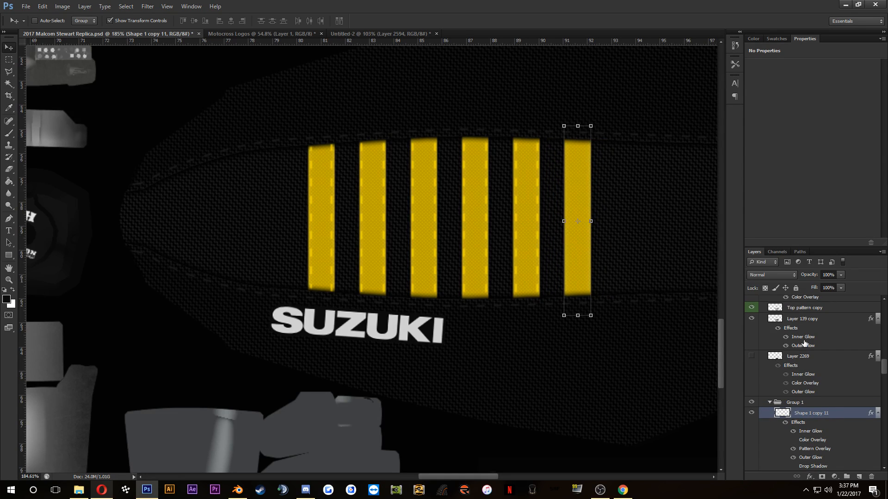
Step: Duplicate the BUMP STITCHING layer and shift the copy right so its last pair of stitching lines follows the sixth stripe's edges
{"action": "scroll", "coordinate": [803, 342], "scroll_direction": "up", "scroll_amount": 5}
{"action": "left_click", "coordinate": [802, 346]}
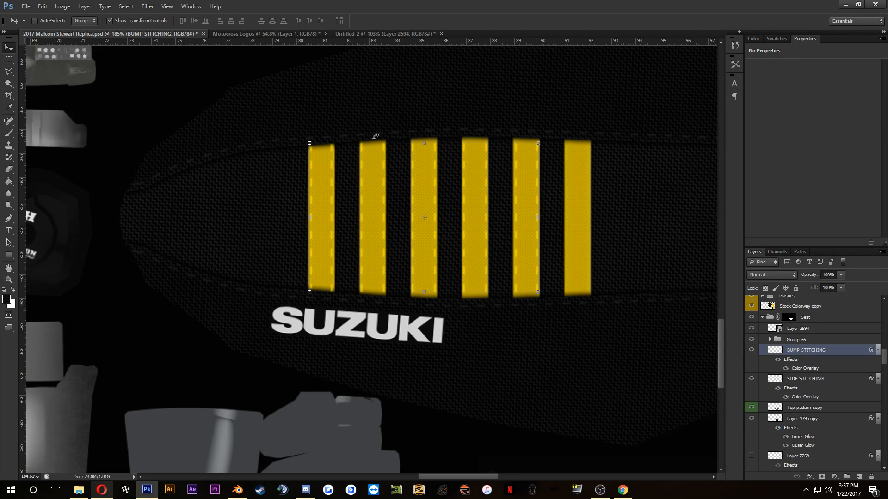
{"action": "left_click_drag", "start_coordinate": [522, 180], "coordinate": [552, 174]}
{"action": "scroll", "coordinate": [581, 174], "scroll_direction": "up", "scroll_amount": 5}
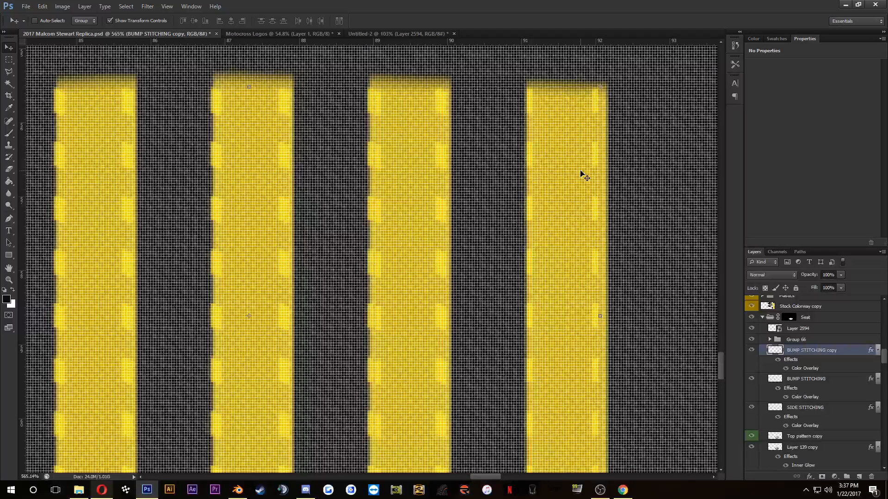
{"action": "key", "text": "Down"}
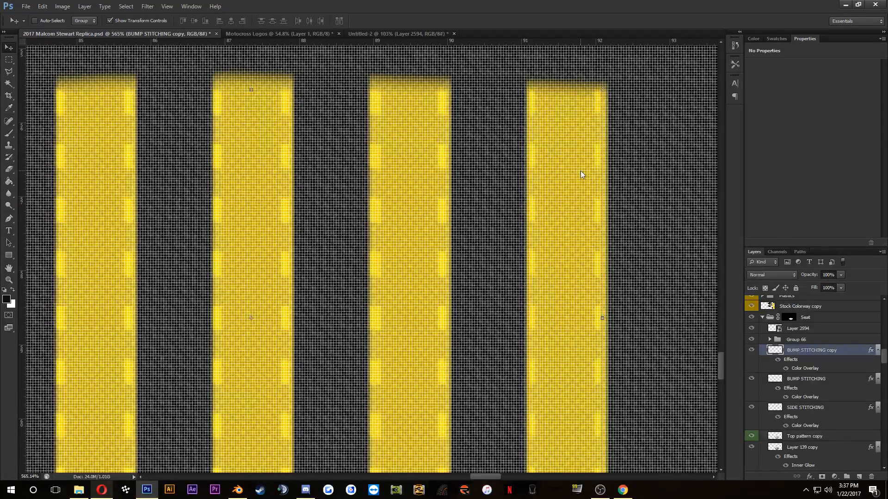
{"action": "scroll", "coordinate": [561, 168], "scroll_direction": "down", "scroll_amount": 3}
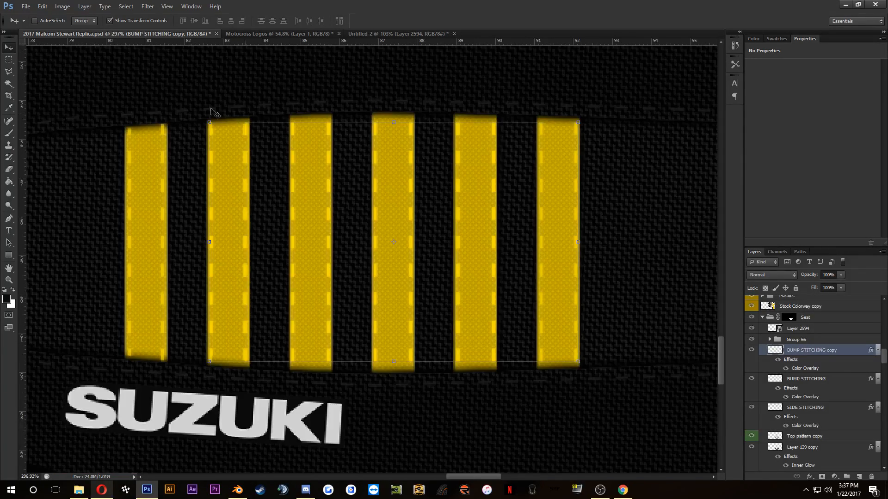
{"action": "left_click", "coordinate": [7, 60]}
{"action": "left_click_drag", "start_coordinate": [516, 104], "coordinate": [687, 391]}
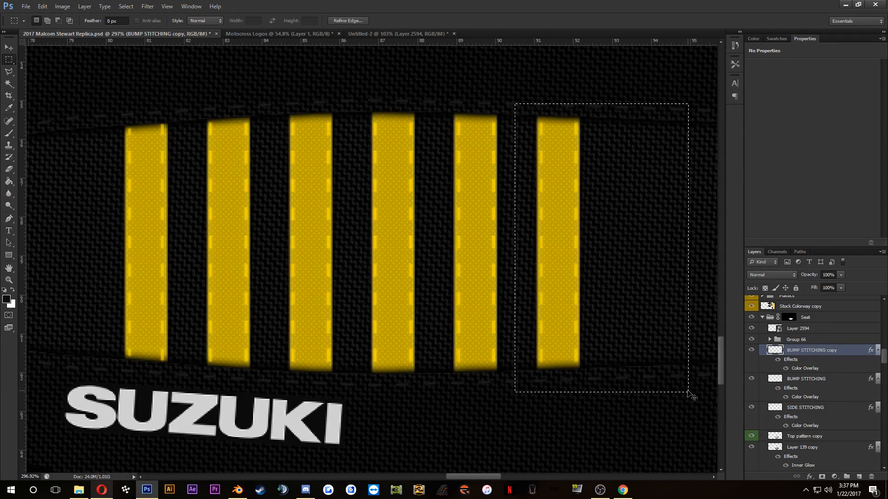
{"action": "key", "text": "ctrl+d"}
Step: Merge the copied stitching layer with the original BUMP STITCHING layer
{"action": "left_click", "coordinate": [801, 380], "text": "ctrl"}
{"action": "right_click", "coordinate": [802, 381]}
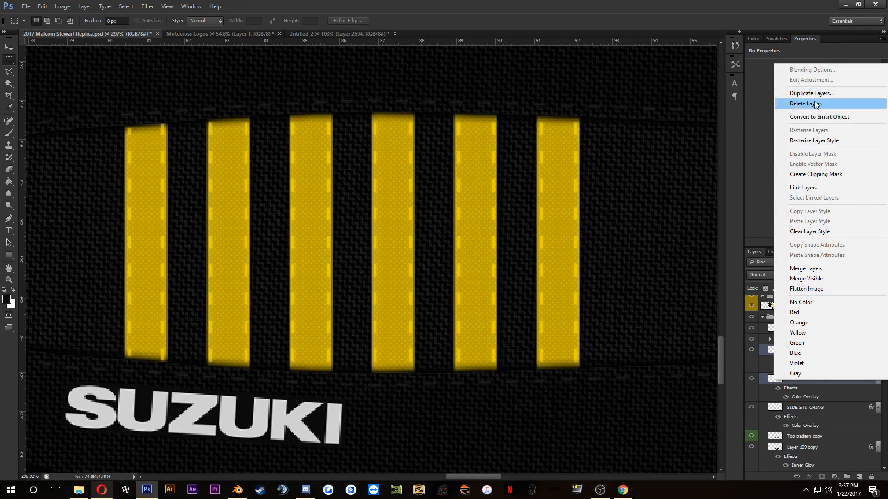
{"action": "left_click", "coordinate": [806, 269]}
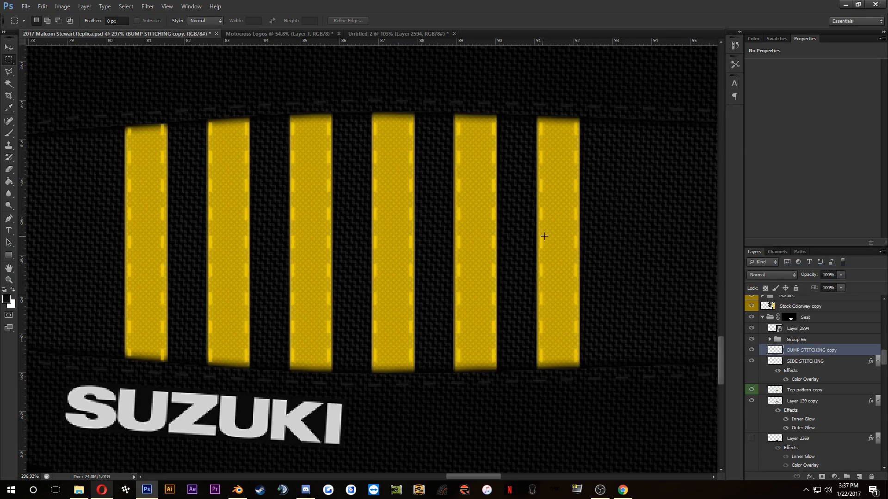
Step: Place a copy of the SUZUKI logo layer, Layer 2594, above the yellow stripes on the seat's opposite side
{"action": "scroll", "coordinate": [552, 252], "scroll_direction": "down", "scroll_amount": 5}
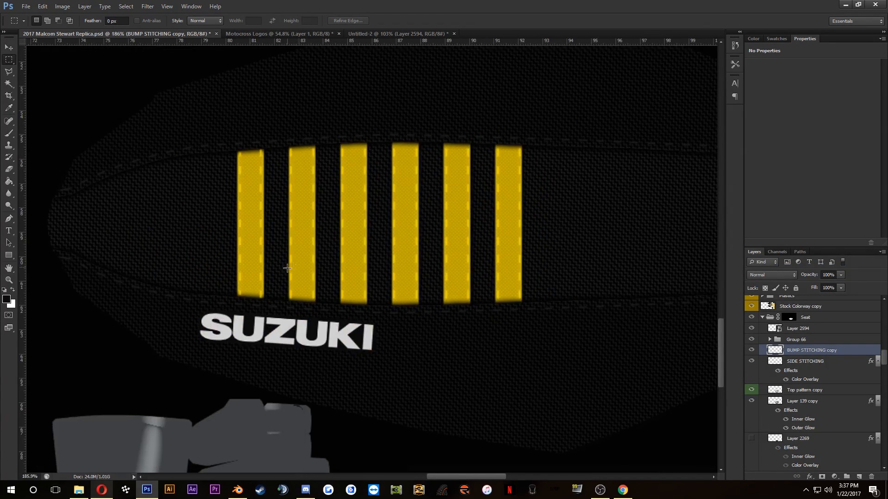
{"action": "scroll", "coordinate": [287, 269], "scroll_direction": "up", "scroll_amount": 2}
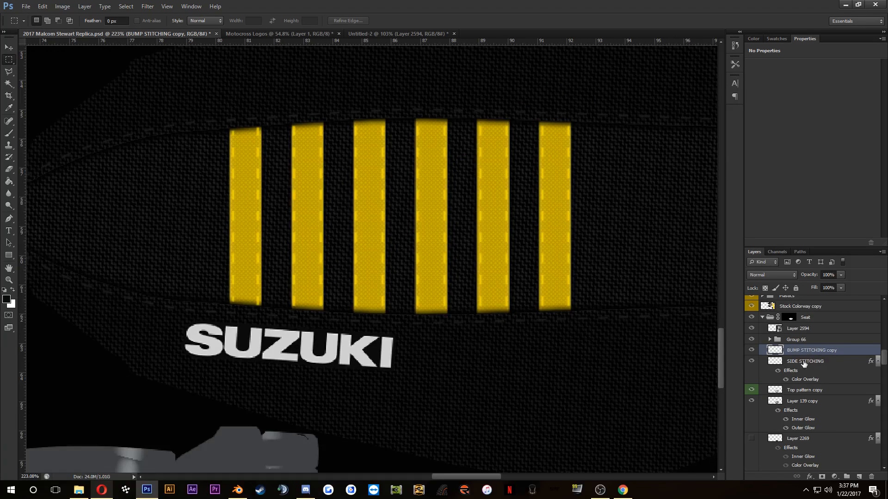
{"action": "left_click", "coordinate": [792, 369]}
{"action": "scroll", "coordinate": [790, 366], "scroll_direction": "down", "scroll_amount": 2}
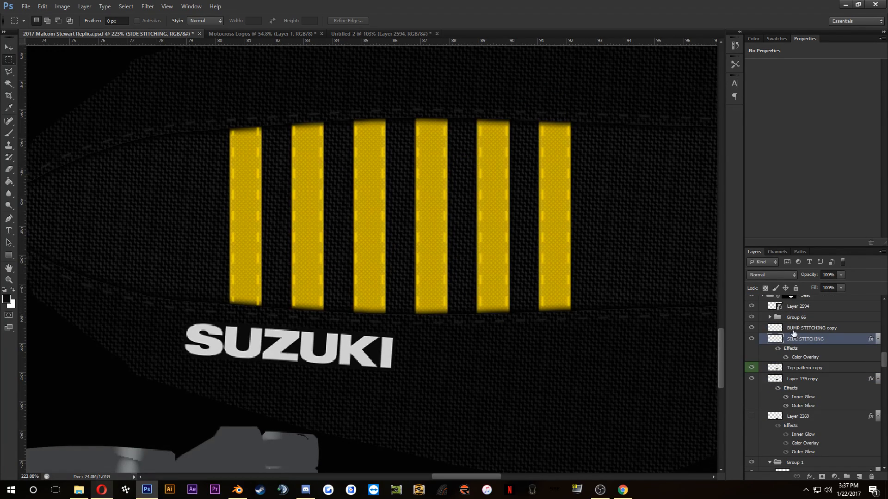
{"action": "left_click", "coordinate": [796, 308]}
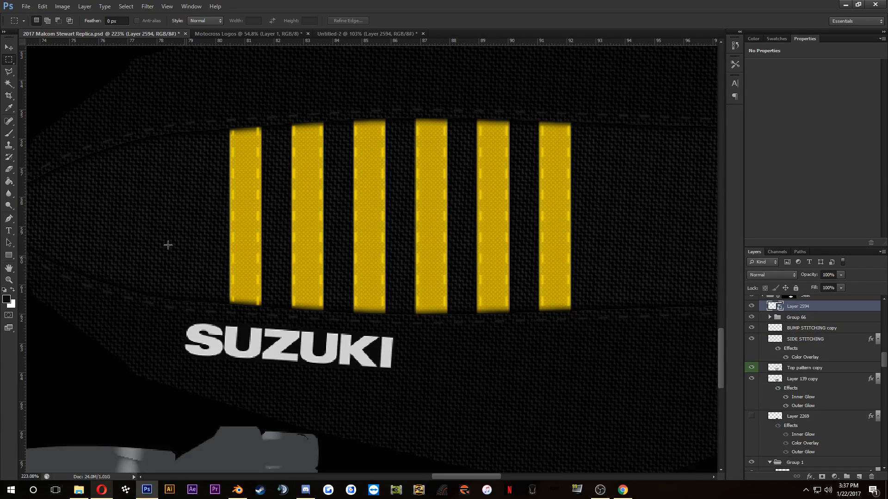
{"action": "left_click", "coordinate": [10, 45]}
{"action": "left_click_drag", "start_coordinate": [316, 353], "coordinate": [316, 99]}
Step: Try to rotate the copied SUZUKI logo to 175.46° and nudge it upward, and discard both the transform and the copy
{"action": "key", "text": "ctrl+t"}
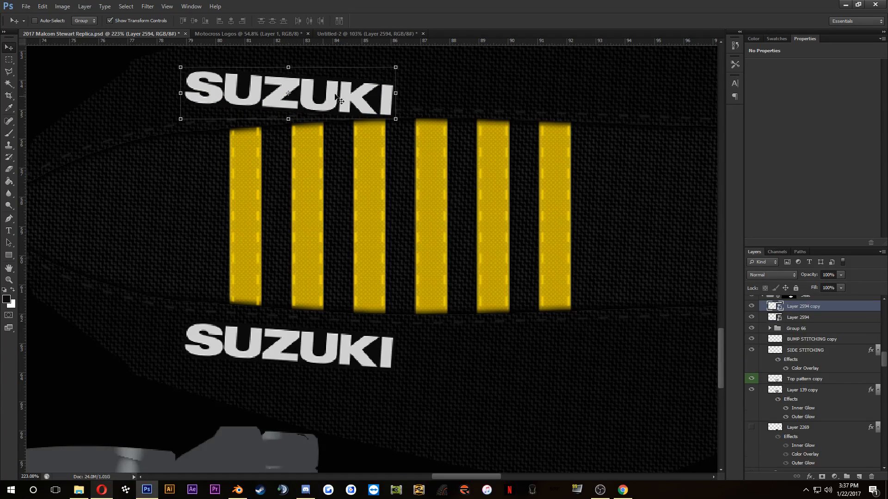
{"action": "left_click_drag", "start_coordinate": [444, 143], "coordinate": [189, 198]}
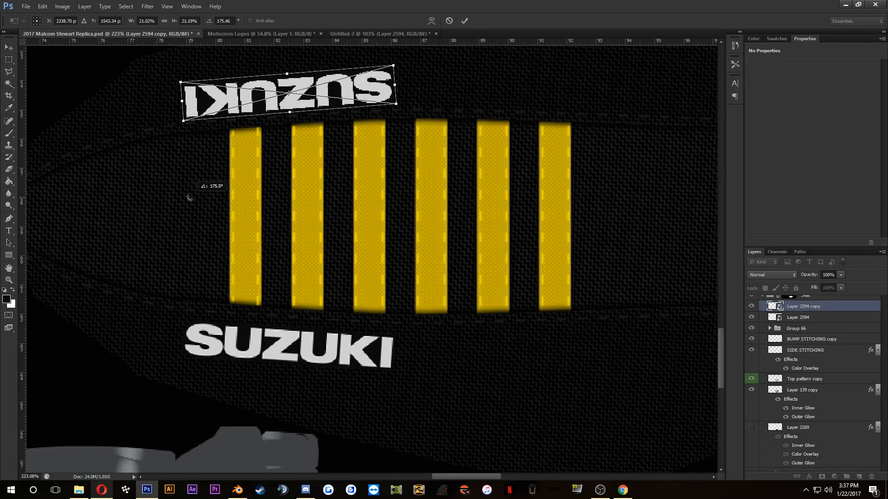
{"action": "left_click_drag", "start_coordinate": [189, 198], "coordinate": [189, 197]}
{"action": "scroll", "coordinate": [277, 209], "scroll_direction": "down", "scroll_amount": 3}
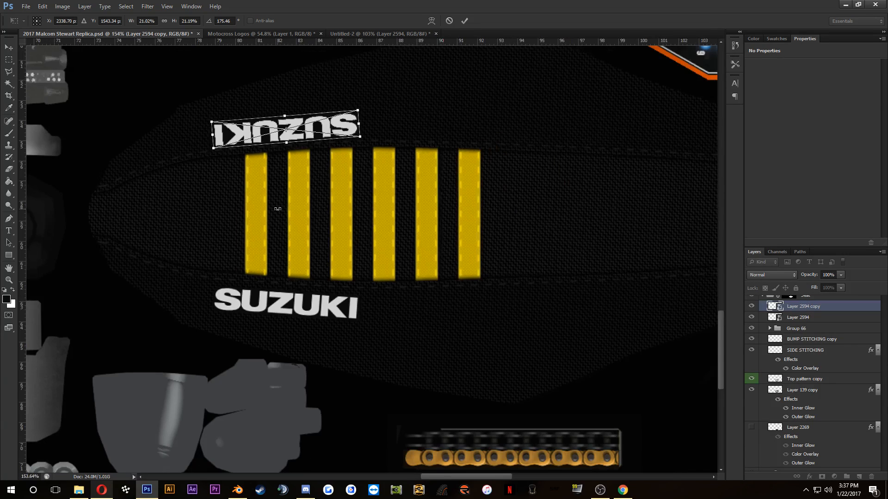
{"action": "key", "text": "Up"}
{"action": "key", "text": "Up"}
{"action": "key", "text": "Up"}
{"action": "key", "text": "Up"}
{"action": "key", "text": "Up"}
{"action": "key", "text": "Up"}
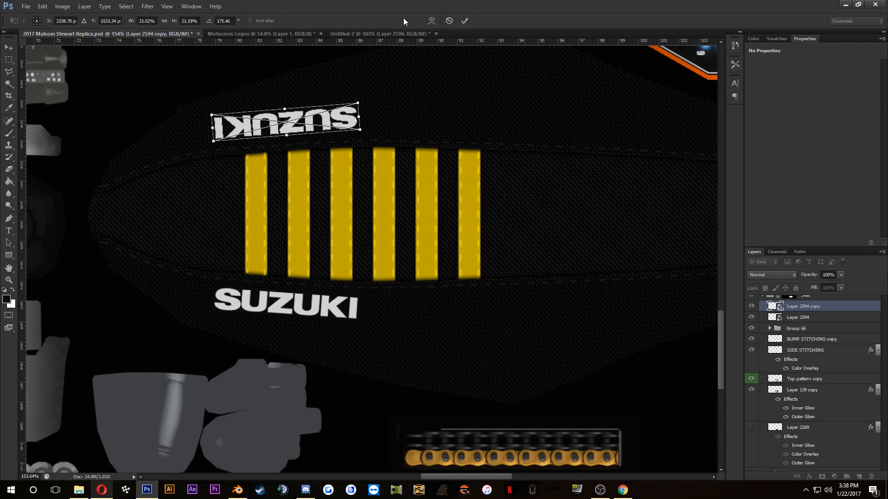
{"action": "left_click", "coordinate": [450, 19]}
{"action": "key", "text": "Delete"}
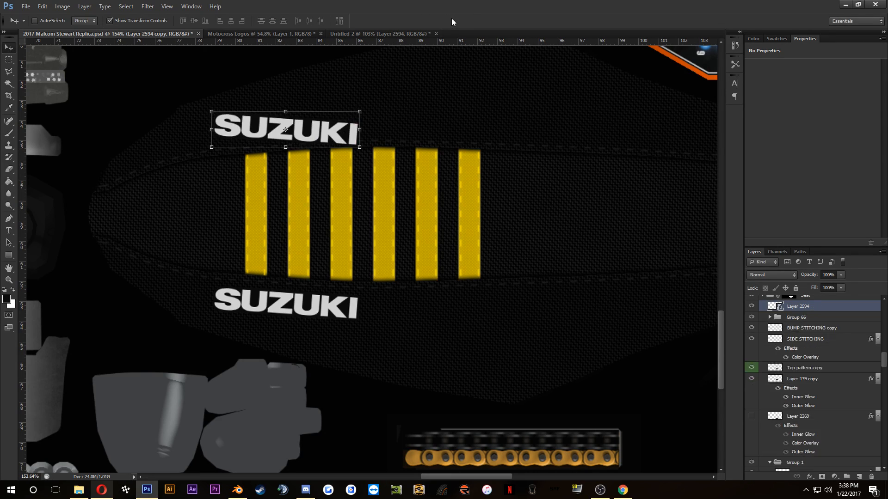
Step: Duplicate the SUZUKI logo layer, Layer 2594, in place and put the copy into a new group
{"action": "left_click_drag", "start_coordinate": [803, 306], "coordinate": [810, 300]}
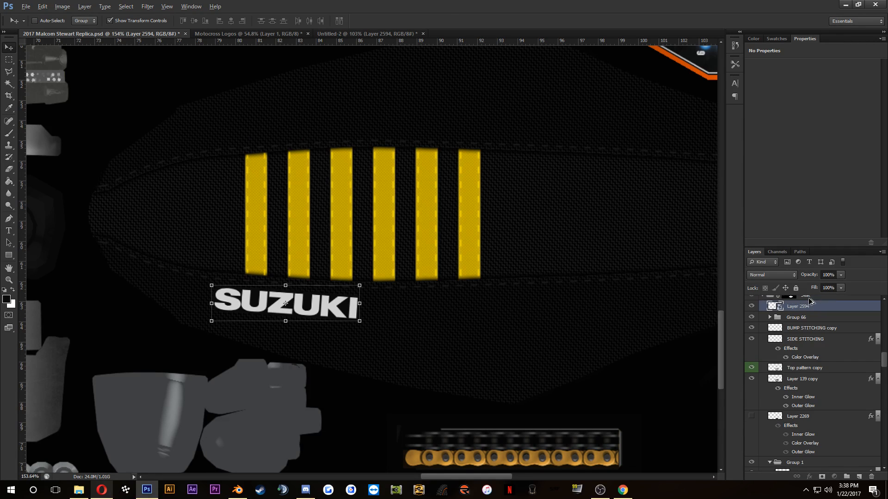
{"action": "right_click", "coordinate": [808, 305]}
{"action": "left_click", "coordinate": [831, 309]}
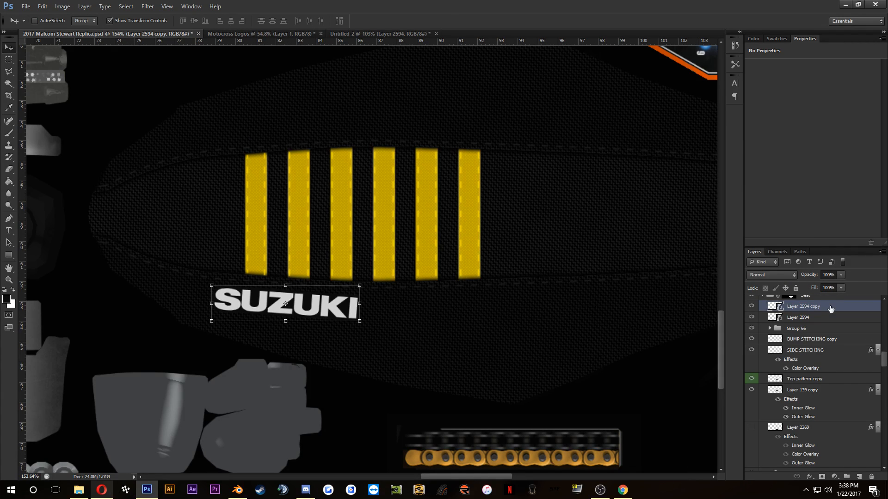
{"action": "key", "text": "ctrl+g"}
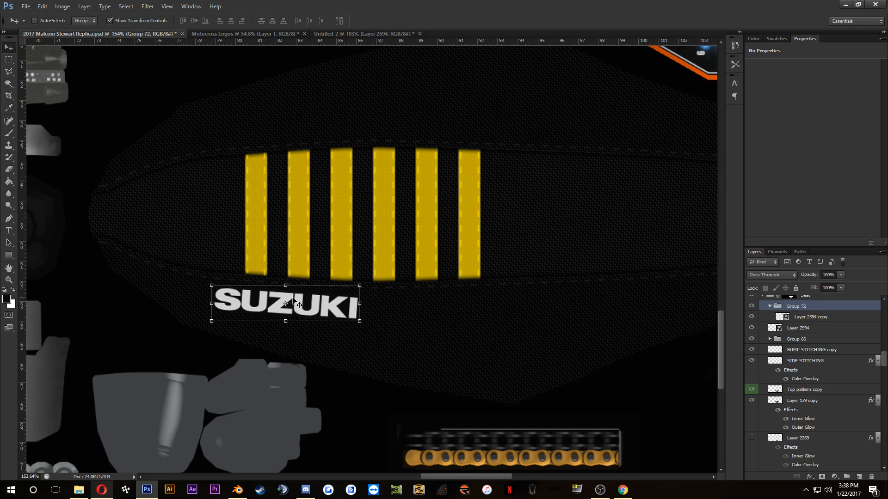
Step: Move the grouped SUZUKI logo copy straight up until it sits just above the yellow stripes
{"action": "key", "text": "shift+Up"}
{"action": "key", "text": "shift+Up"}
{"action": "key", "text": "shift+Up"}
{"action": "key", "text": "shift+Up"}
{"action": "key", "text": "shift+Up"}
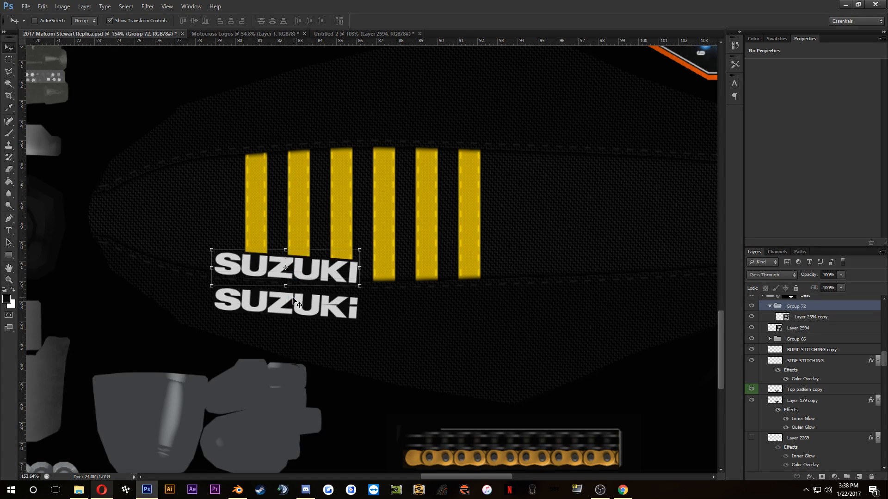
{"action": "key", "text": "shift+Up"}
{"action": "key", "text": "shift+Up"}
{"action": "key", "text": "shift+Up"}
{"action": "key", "text": "shift+Up"}
{"action": "key", "text": "shift+Up"}
{"action": "key", "text": "shift+Up"}
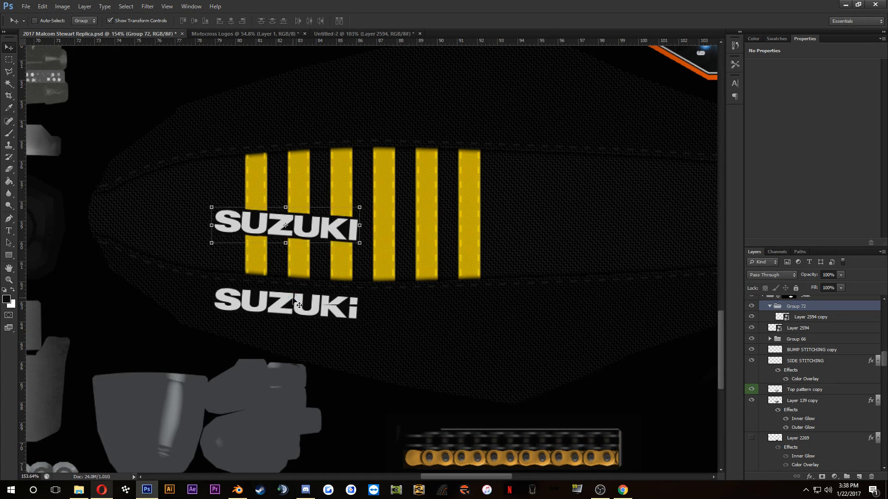
{"action": "key", "text": "shift+Up"}
{"action": "key", "text": "shift+Up"}
{"action": "key", "text": "shift+Up"}
{"action": "key", "text": "shift+Up"}
{"action": "key", "text": "shift+Up"}
{"action": "key", "text": "shift+Up"}
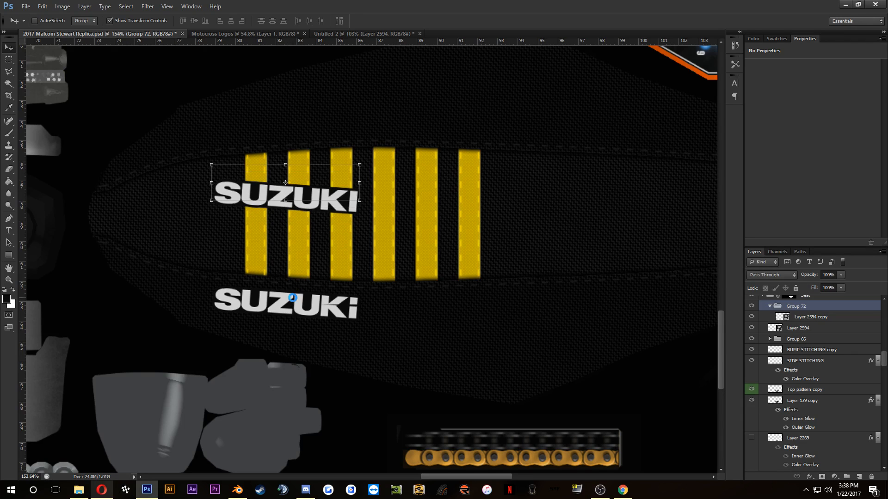
{"action": "key", "text": "shift+Up"}
{"action": "key", "text": "shift+Up"}
{"action": "key", "text": "shift+Up"}
{"action": "key", "text": "shift+Up"}
{"action": "key", "text": "shift+Up"}
{"action": "key", "text": "shift+Up"}
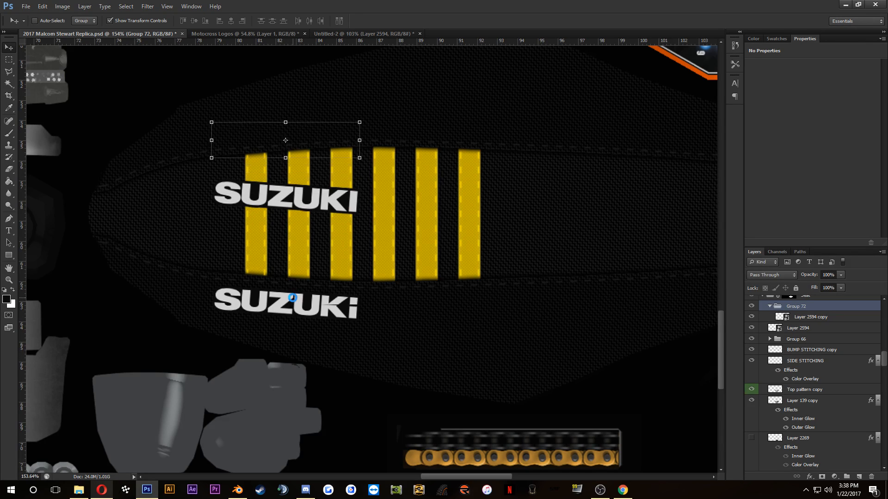
{"action": "key", "text": "shift+Up"}
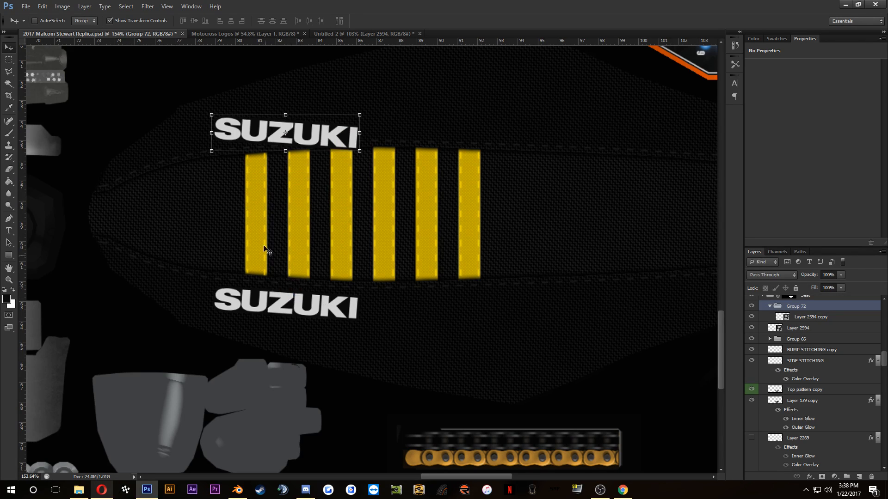
Step: Flip the logo group vertically by setting its transform height to -100%
{"action": "key", "text": "ctrl+t"}
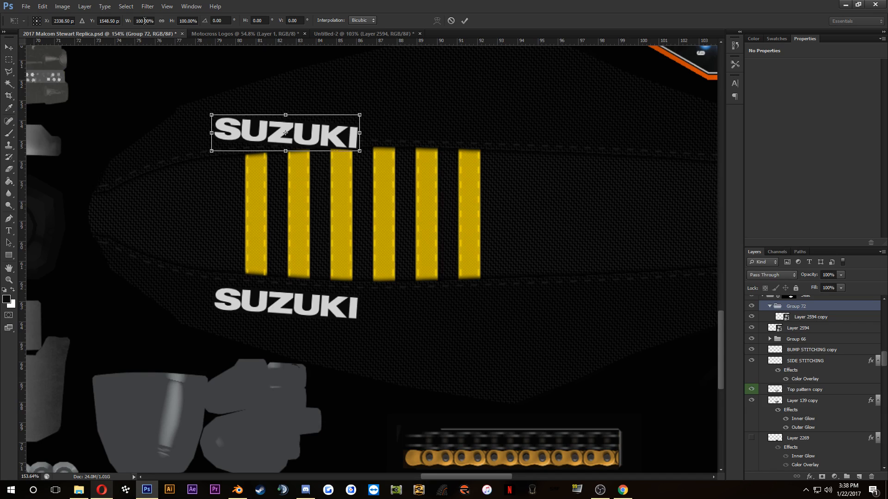
{"action": "left_click", "coordinate": [178, 20]}
{"action": "type", "text": "-100"}
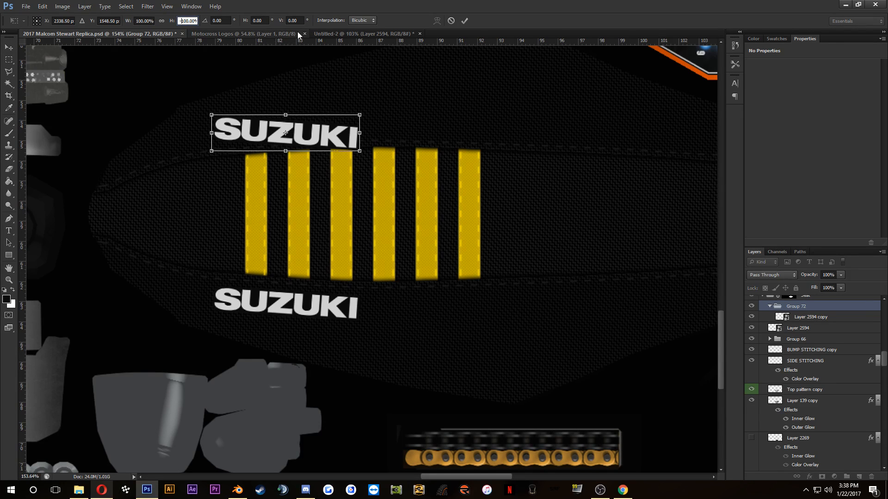
{"action": "key", "text": "Return"}
{"action": "left_click", "coordinate": [464, 21]}
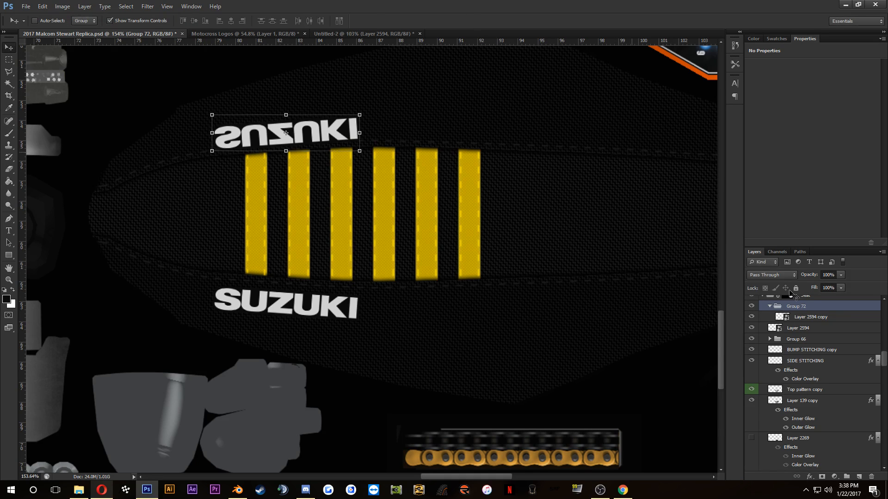
Step: Mirror the copied logo's letters back to readable by setting the Layer 2594 copy's height scale to 21.19%
{"action": "left_click", "coordinate": [825, 319]}
{"action": "left_click", "coordinate": [360, 115]}
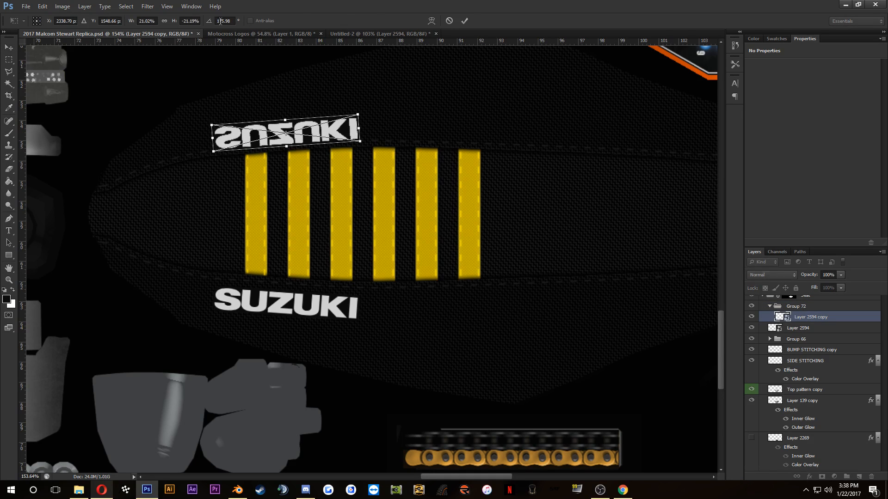
{"action": "left_click", "coordinate": [231, 21]}
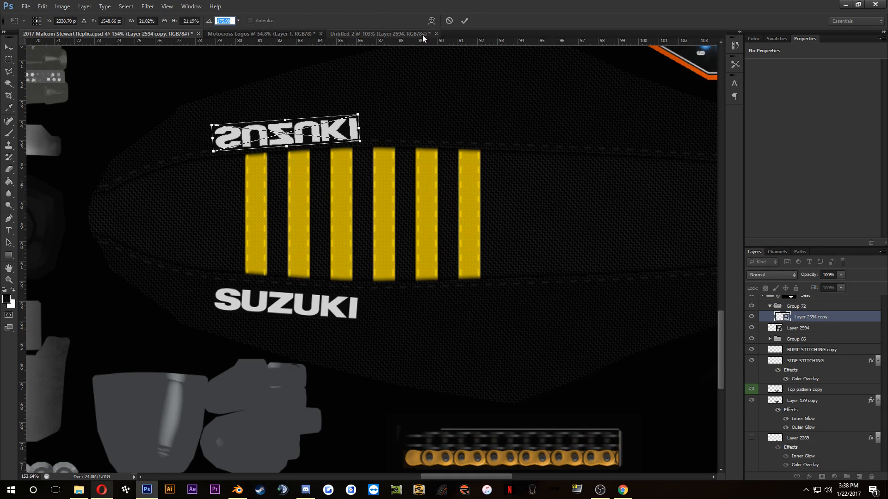
{"action": "left_click", "coordinate": [183, 20]}
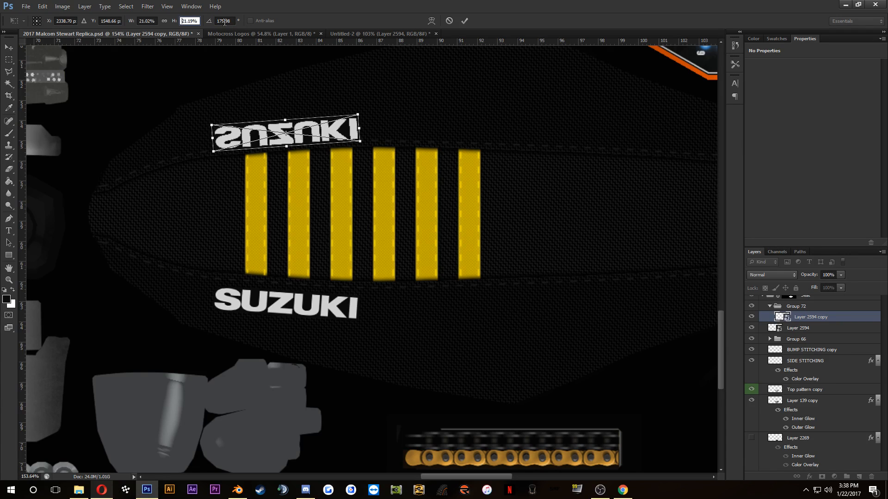
{"action": "type", "text": "-"}
{"action": "left_click", "coordinate": [465, 21]}
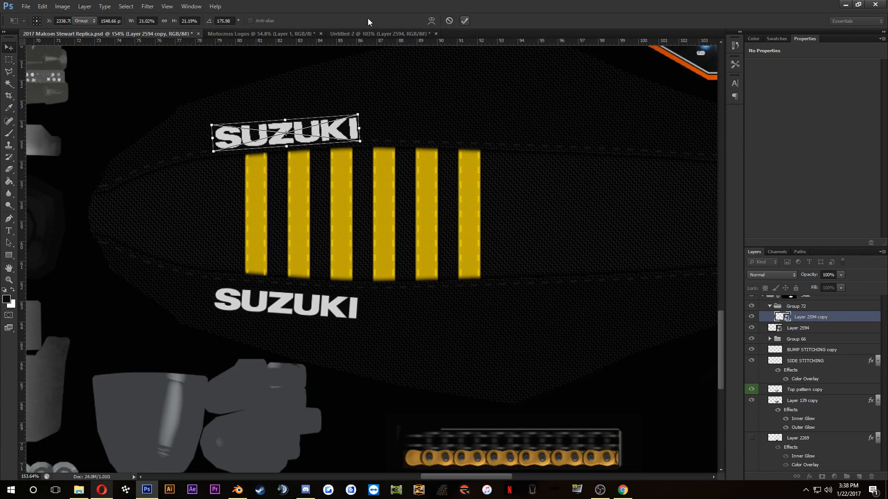
Step: Turn the copied SUZUKI logo upside down at a rotation of 175.98° and nudge it slightly upward, clear of the stripes
{"action": "left_click", "coordinate": [285, 115]}
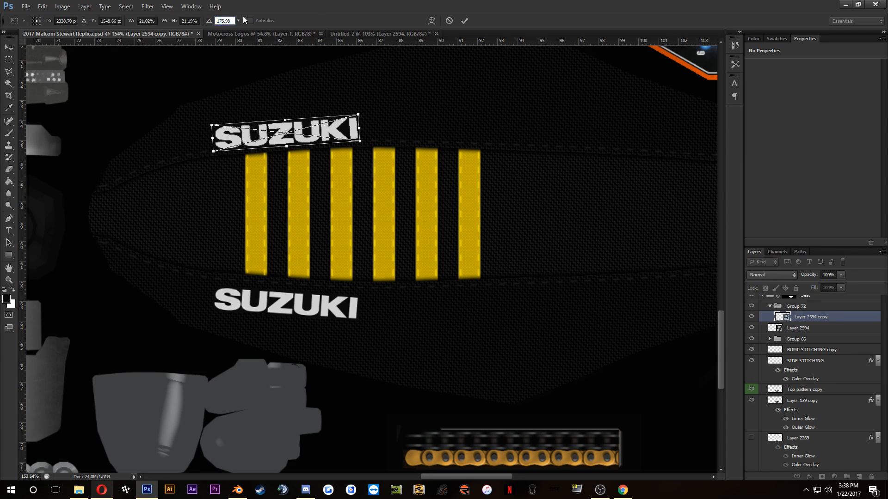
{"action": "left_click", "coordinate": [466, 23]}
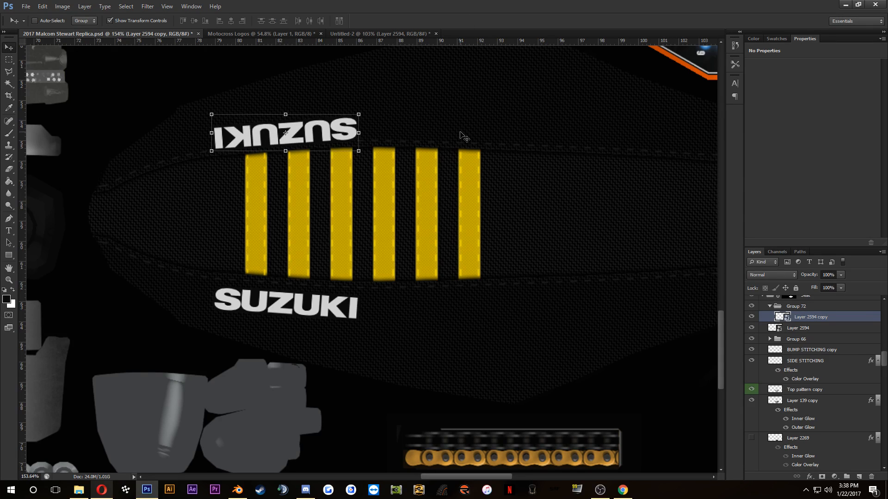
{"action": "key", "text": "Up"}
{"action": "key", "text": "Up"}
{"action": "key", "text": "Up"}
{"action": "key", "text": "Up"}
{"action": "key", "text": "Up"}
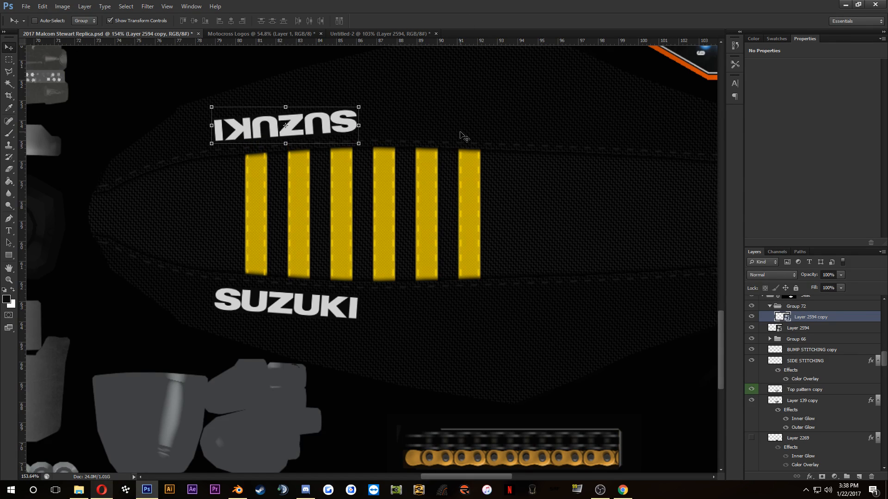
{"action": "key", "text": "Down"}
Step: Take the logo copy out of Group 72, remove the group, and save the document
{"action": "left_click", "coordinate": [795, 307]}
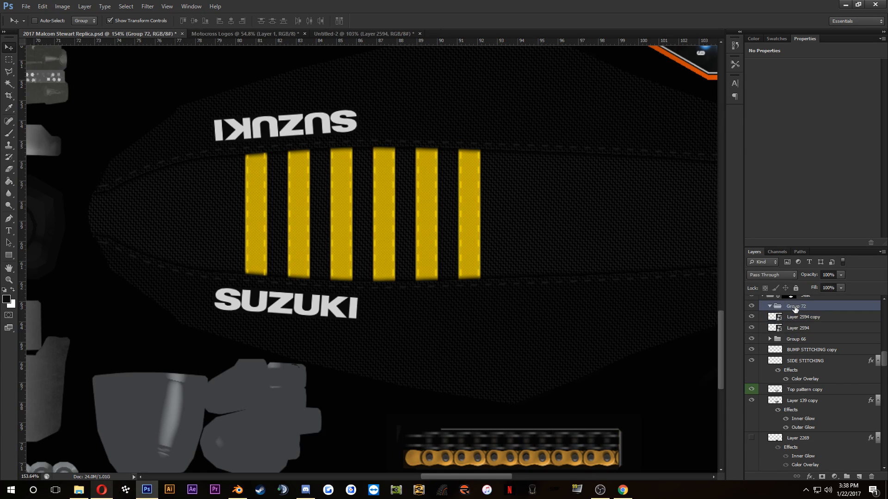
{"action": "key", "text": "ctrl+shift+g"}
{"action": "key", "text": "ctrl+s"}
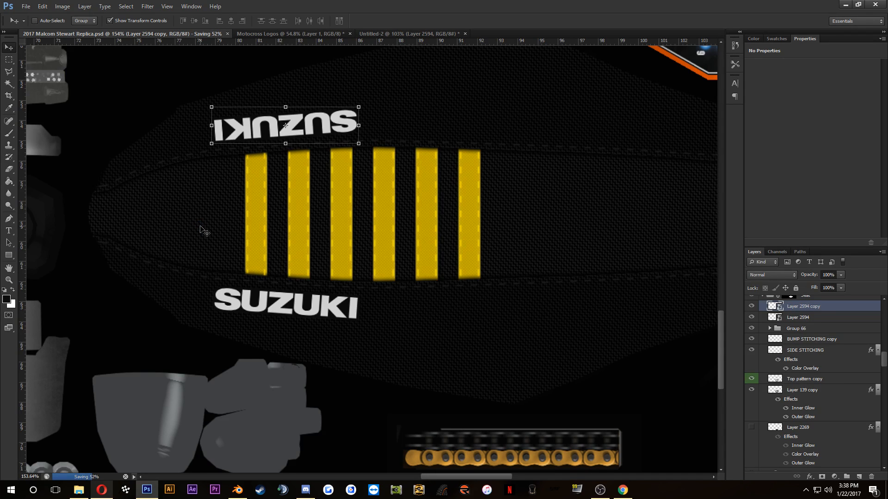
{"action": "scroll", "coordinate": [338, 278], "scroll_direction": "down", "scroll_amount": 1}
{"action": "scroll", "coordinate": [354, 211], "scroll_direction": "up", "scroll_amount": 1}
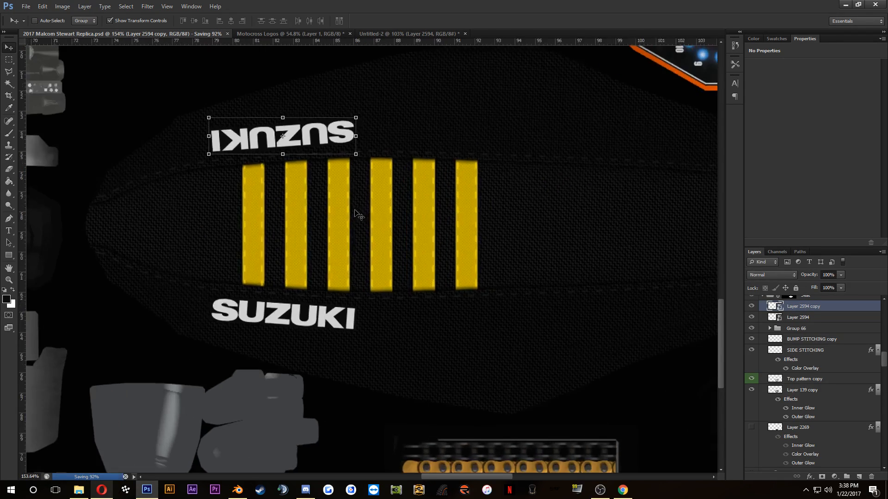
Step: Switch to Blender and reload the bike texture from 2017 Malcom Stewart Replica.psd
{"action": "left_click", "coordinate": [237, 489]}
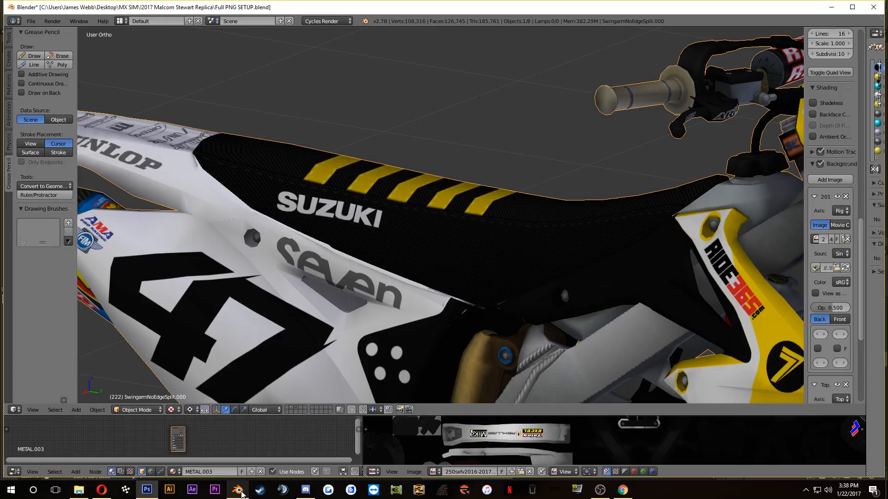
{"action": "scroll", "coordinate": [180, 437], "scroll_direction": "up", "scroll_amount": 3}
{"action": "left_click", "coordinate": [186, 434]}
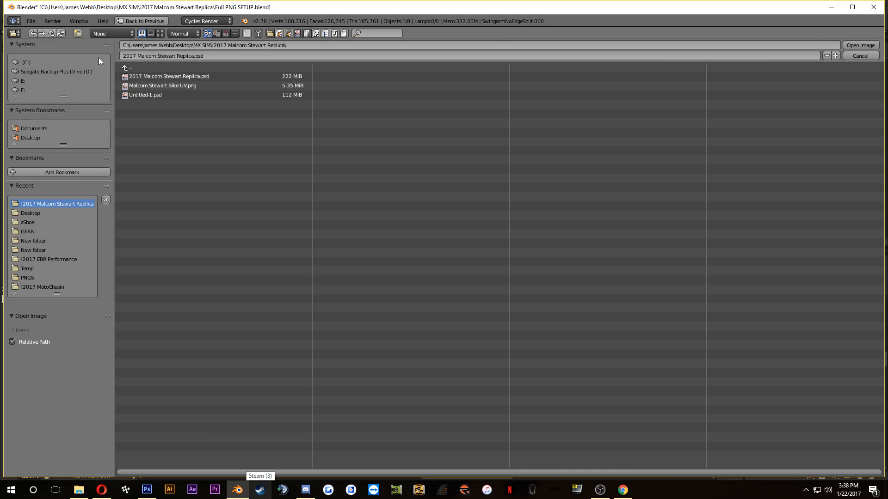
{"action": "left_click", "coordinate": [152, 76]}
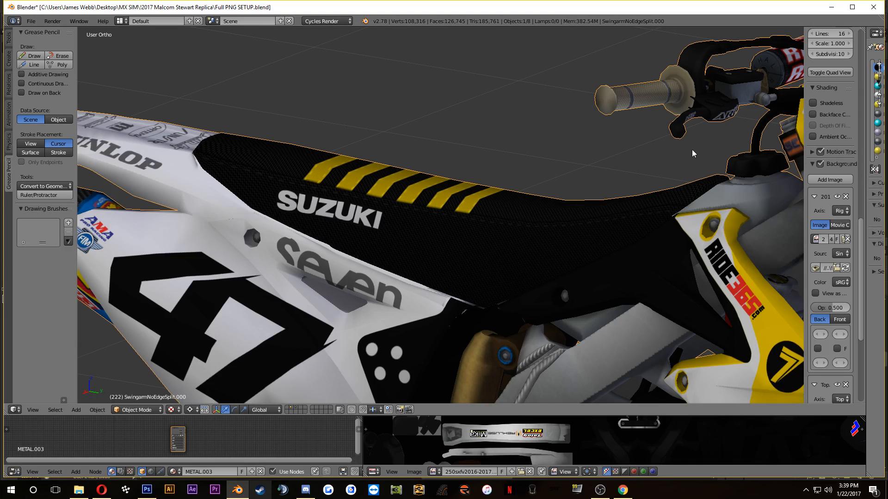
Step: Inspect the opposite side of the bike's seat, switch to Opera, and open the gallery photo showing the rear fender and seat back
{"action": "left_click_drag", "start_coordinate": [476, 211], "coordinate": [550, 252]}
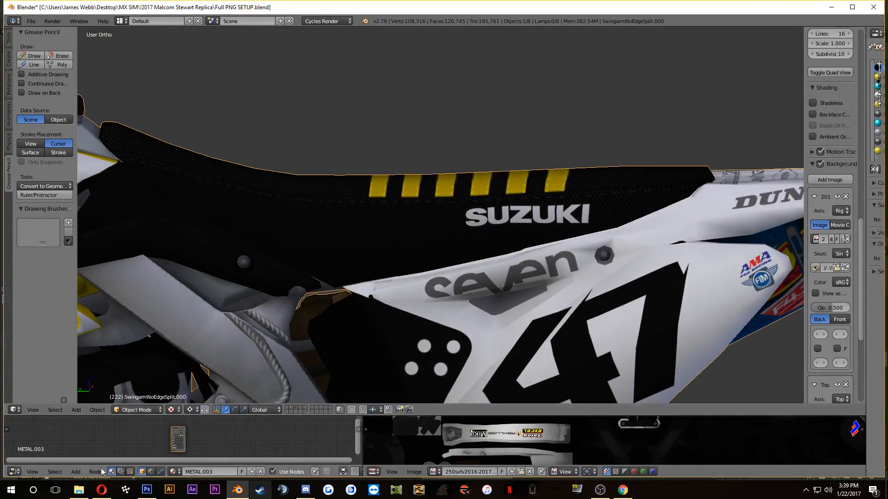
{"action": "left_click", "coordinate": [101, 489]}
{"action": "left_click", "coordinate": [102, 489]}
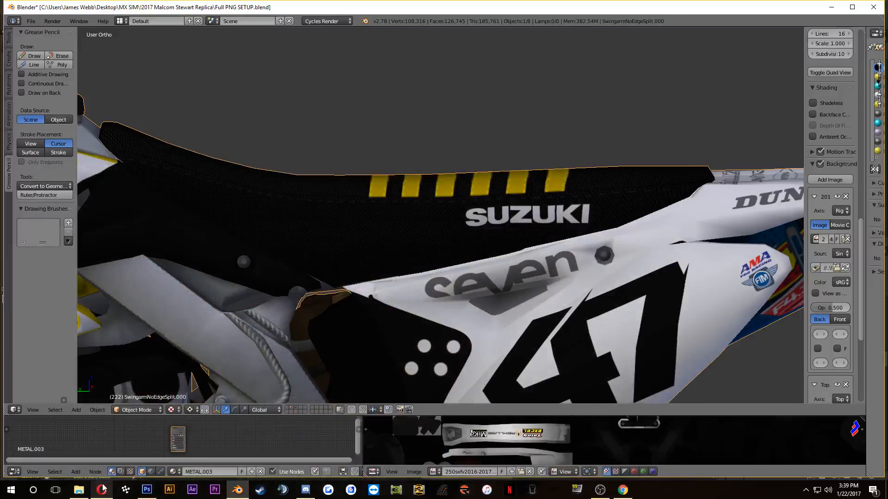
{"action": "left_click", "coordinate": [102, 489]}
{"action": "left_click", "coordinate": [101, 489]}
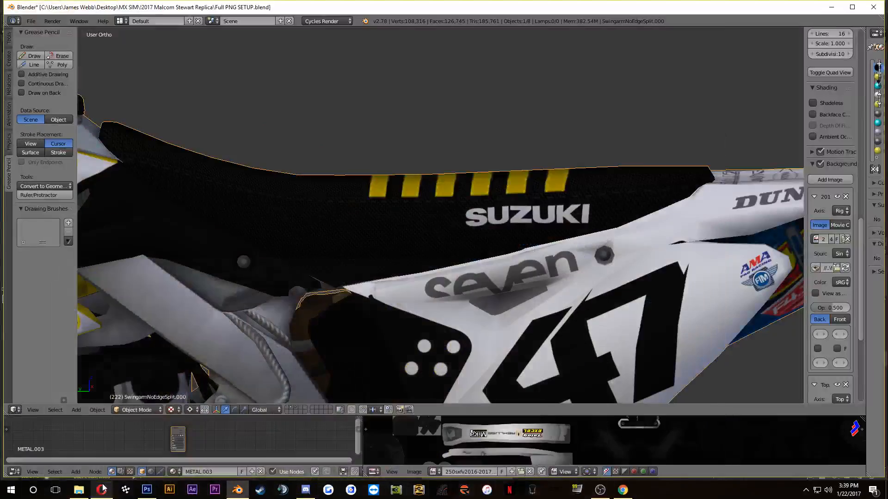
{"action": "left_click", "coordinate": [103, 488]}
{"action": "left_click", "coordinate": [103, 488]}
{"action": "left_click_drag", "start_coordinate": [329, 259], "coordinate": [193, 257]}
{"action": "left_click", "coordinate": [94, 491]}
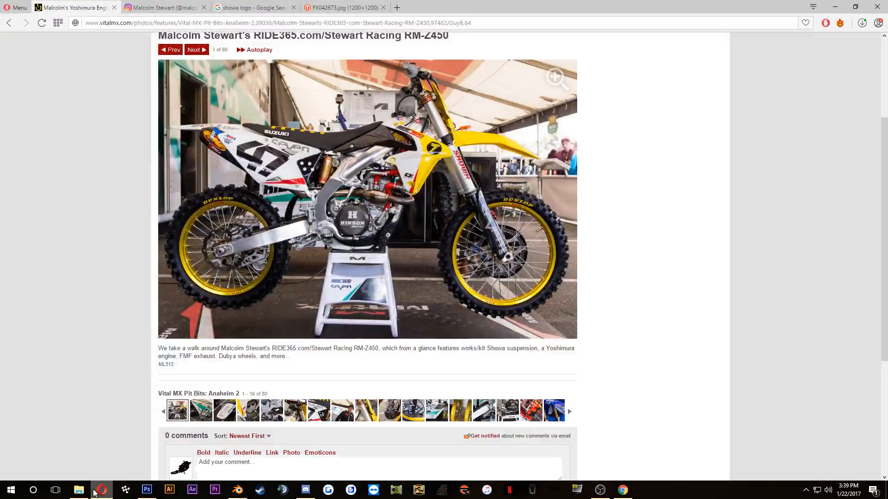
{"action": "left_click", "coordinate": [234, 416]}
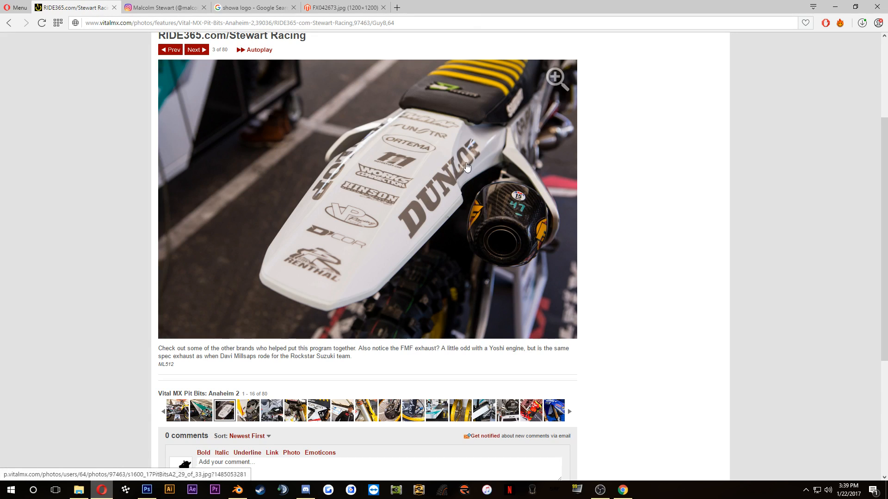
Step: Search Google Images for "dcor visuals seat cover" and open the close-up of the green seat with the D'COR patch
{"action": "left_click", "coordinate": [342, 8]}
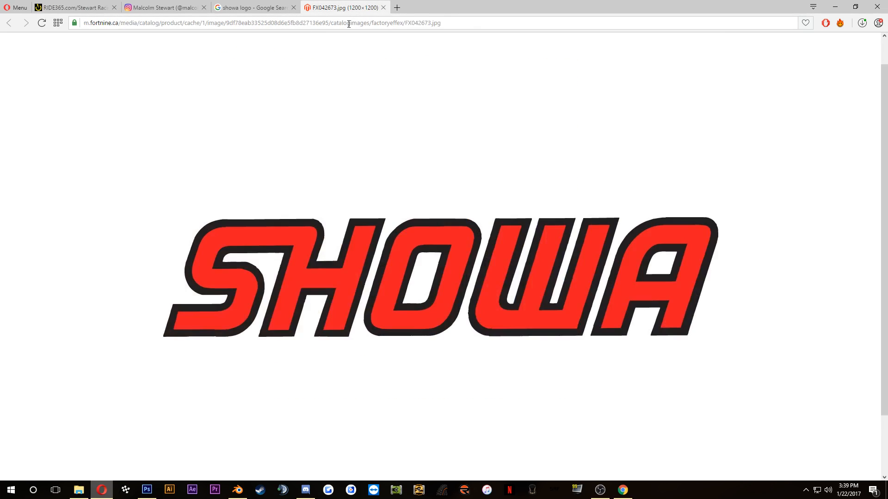
{"action": "left_click", "coordinate": [348, 23]}
{"action": "type", "text": "dcor vi"}
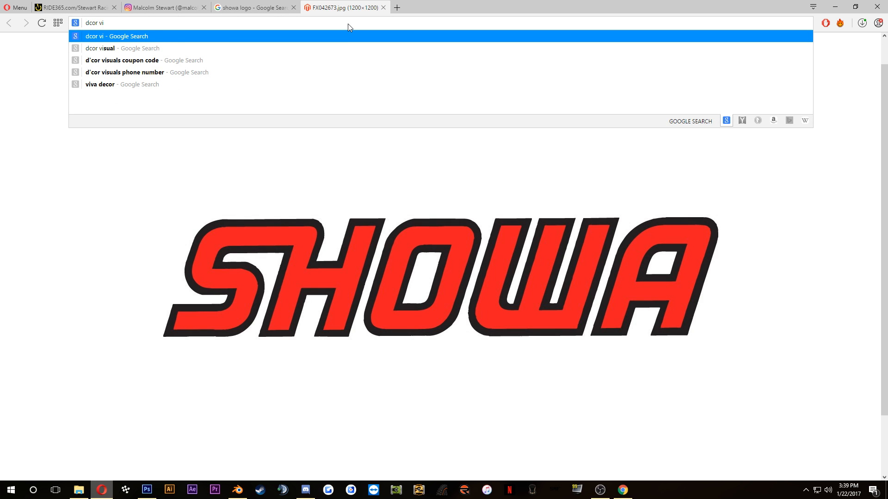
{"action": "type", "text": "sul"}
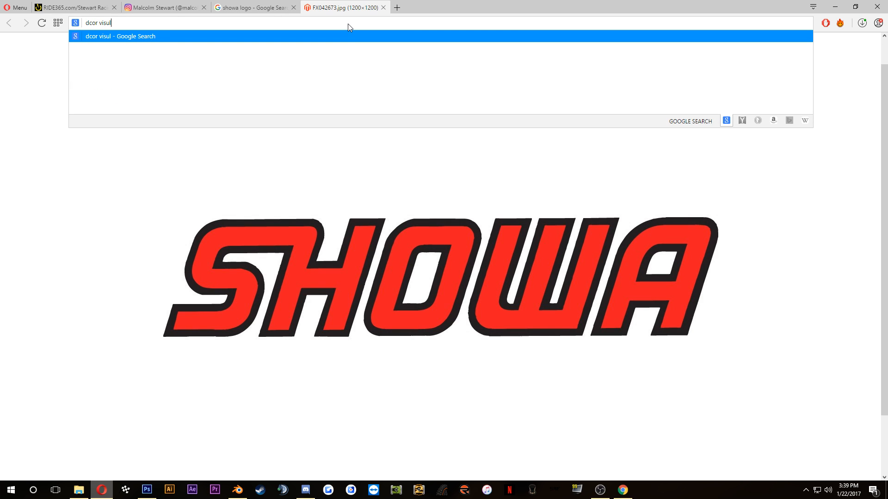
{"action": "key", "text": "BackSpace"}
{"action": "type", "text": "als se"}
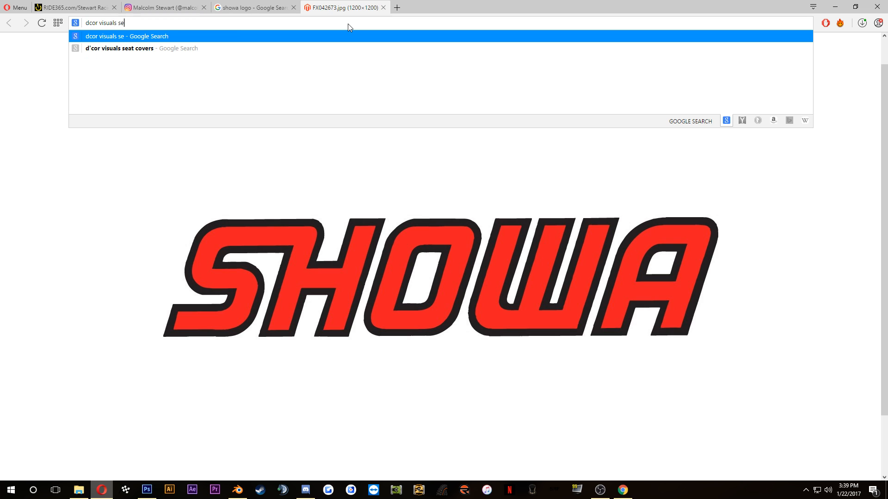
{"action": "type", "text": "at cov"}
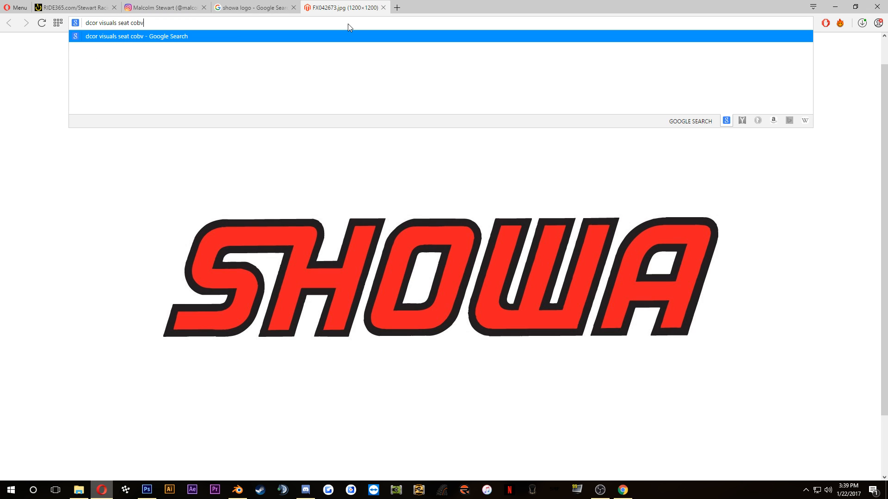
{"action": "type", "text": "er"}
{"action": "key", "text": "Return"}
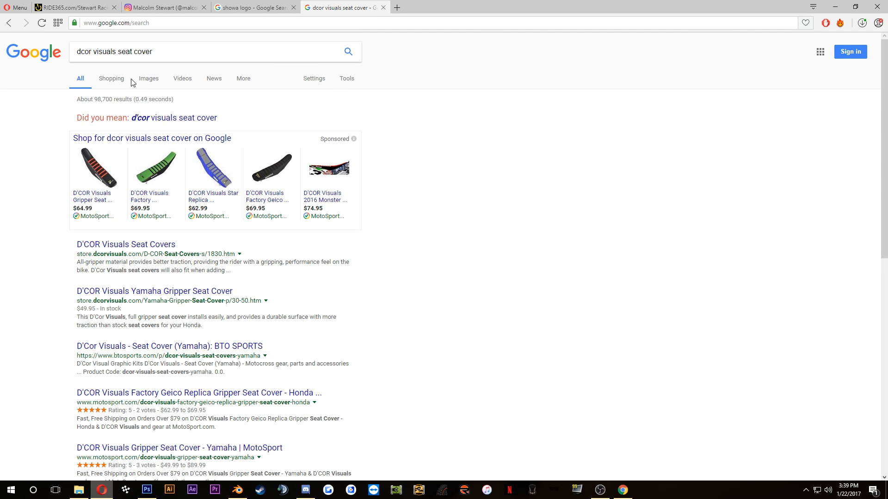
{"action": "left_click", "coordinate": [148, 79]}
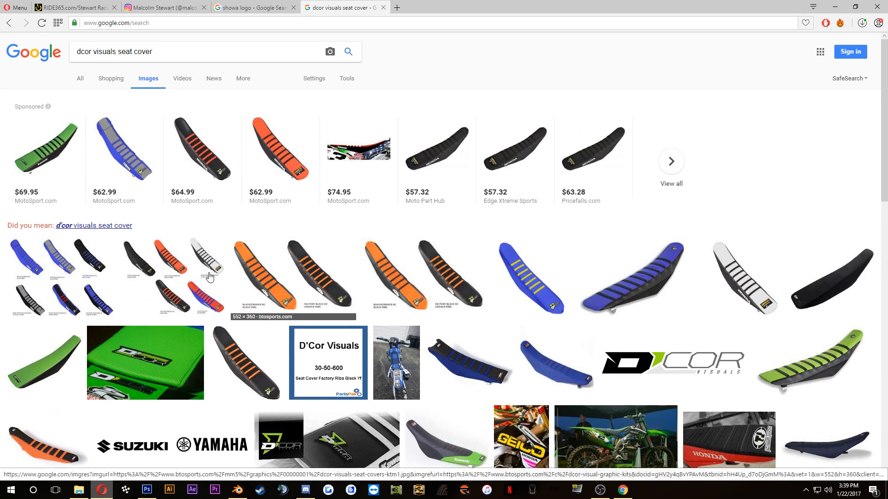
{"action": "left_click", "coordinate": [134, 363]}
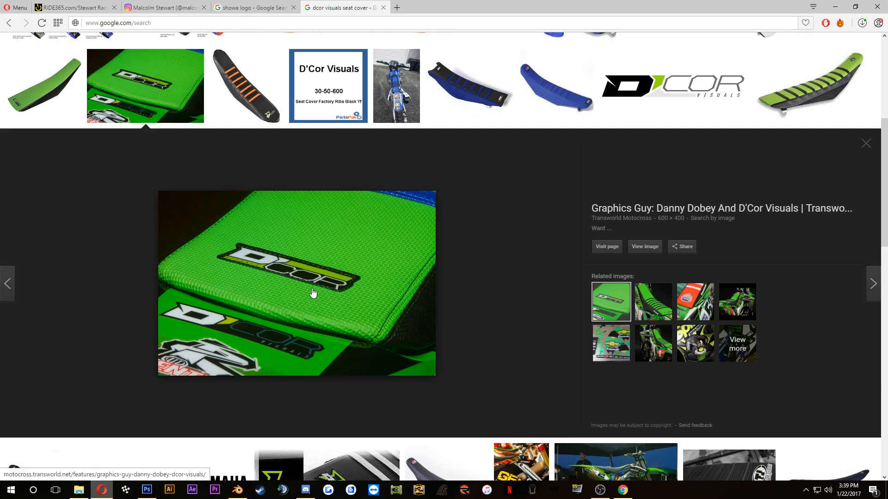
Step: Search Google Images for "d'cor visuals logo" in a new tab and preview the wide D'COR VISUALS logo from Lusty Industries
{"action": "left_click", "coordinate": [396, 7]}
{"action": "type", "text": "d"}
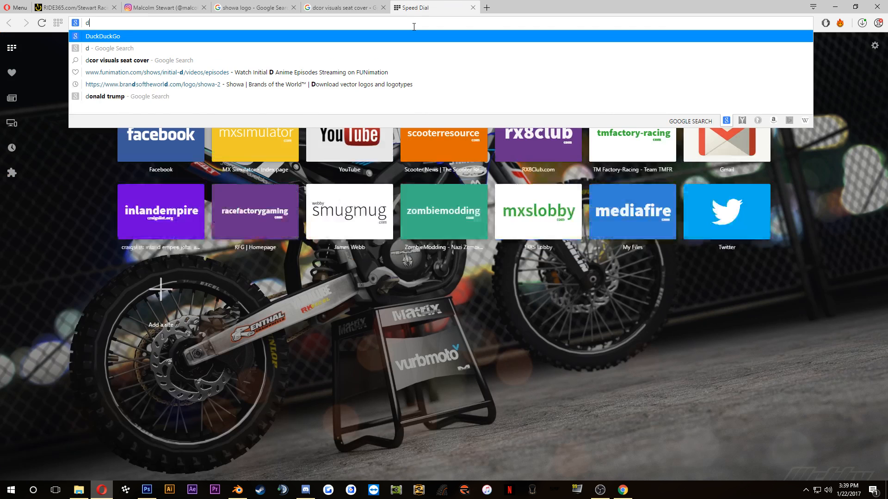
{"action": "type", "text": "'cor visuals logo"}
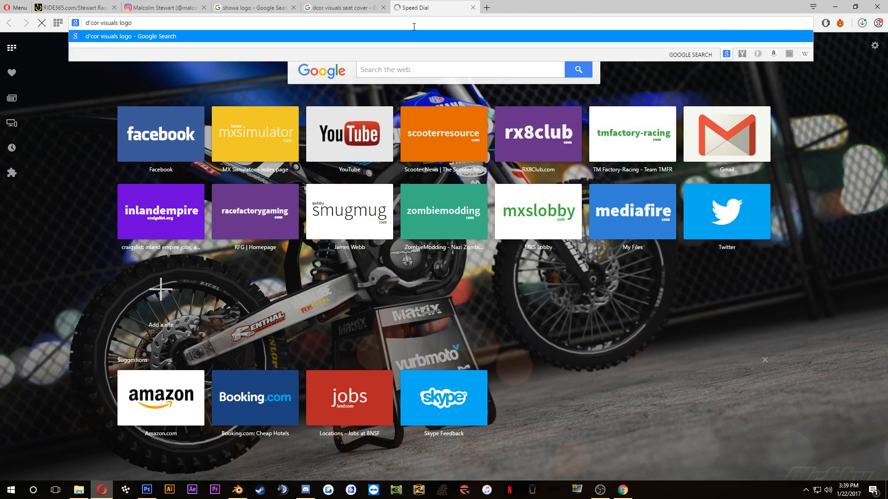
{"action": "key", "text": "Return"}
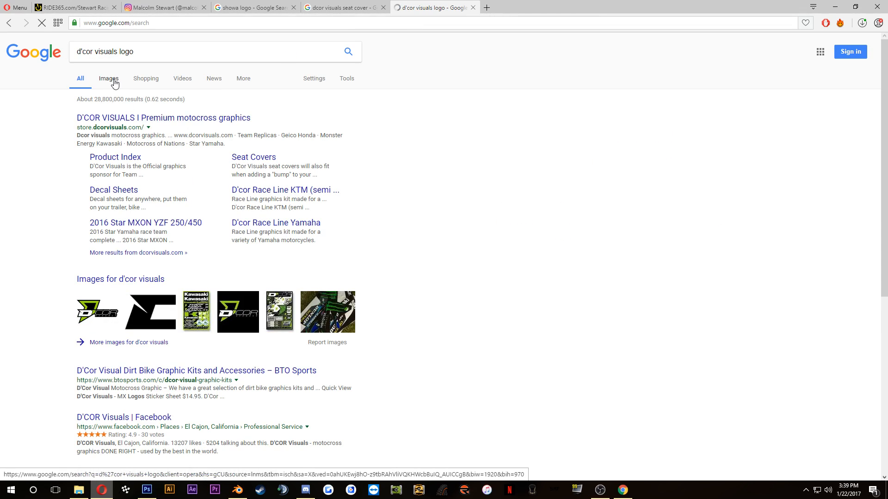
{"action": "left_click", "coordinate": [109, 79]}
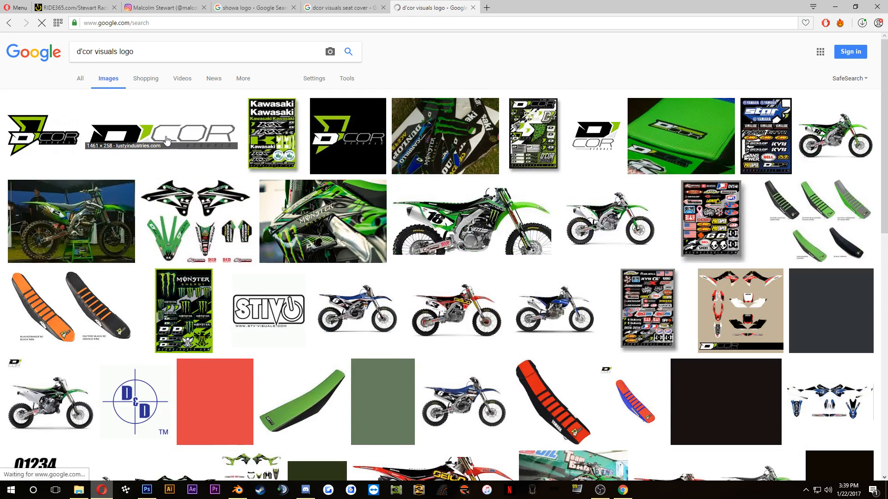
{"action": "left_click", "coordinate": [344, 8]}
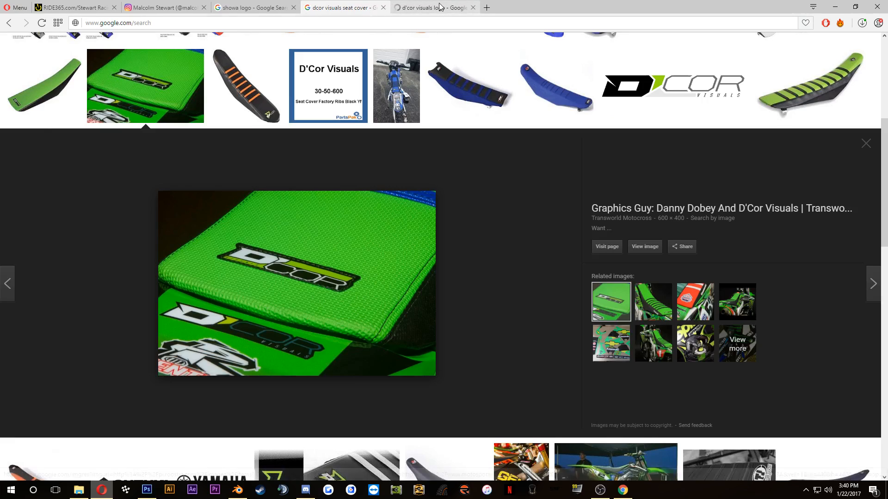
{"action": "left_click", "coordinate": [439, 6]}
{"action": "left_click", "coordinate": [148, 121]}
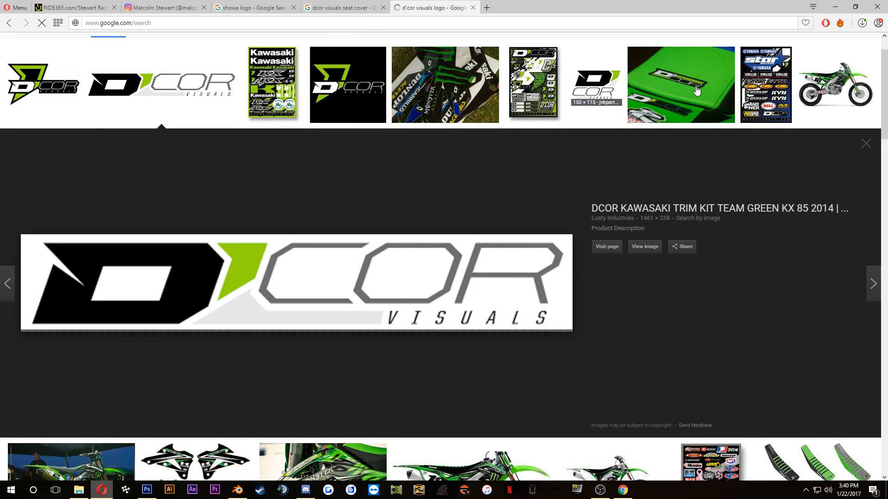
Step: Compare the wide D'COR VISUALS logo with the patch on the green seat photo
{"action": "scroll", "coordinate": [553, 221], "scroll_direction": "down", "scroll_amount": 1}
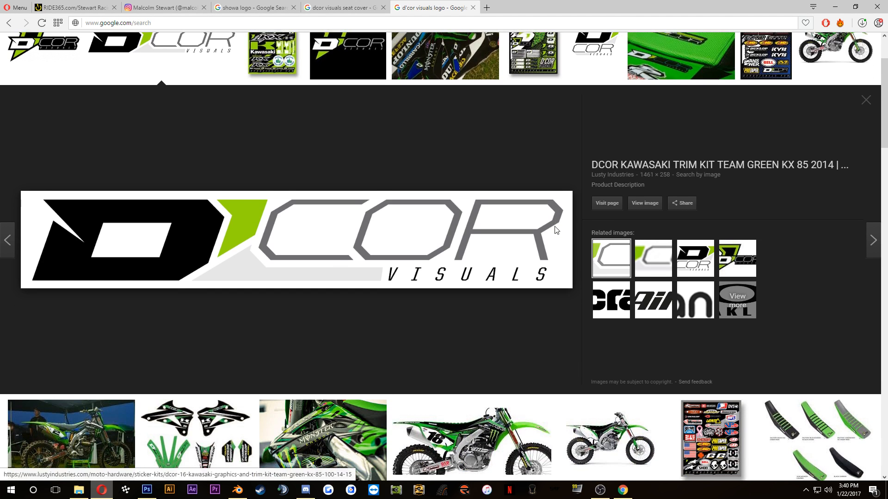
{"action": "scroll", "coordinate": [392, 165], "scroll_direction": "up", "scroll_amount": 2}
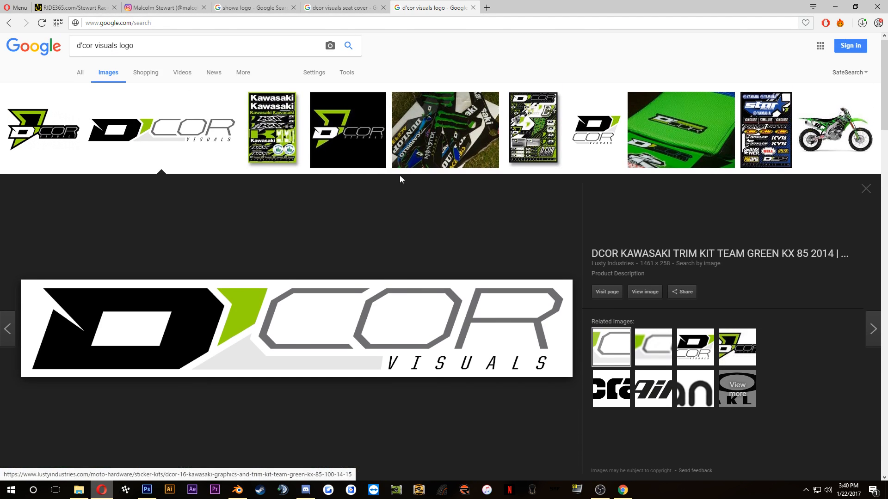
{"action": "left_click", "coordinate": [355, 5]}
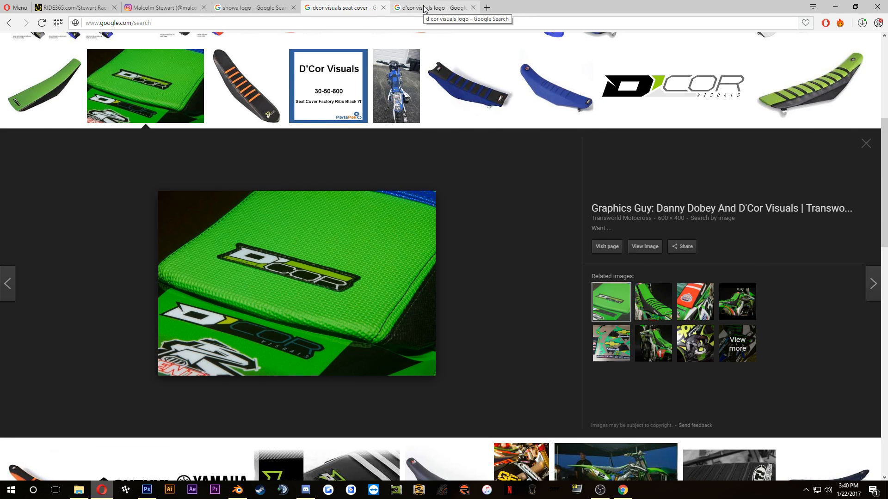
{"action": "left_click", "coordinate": [424, 8]}
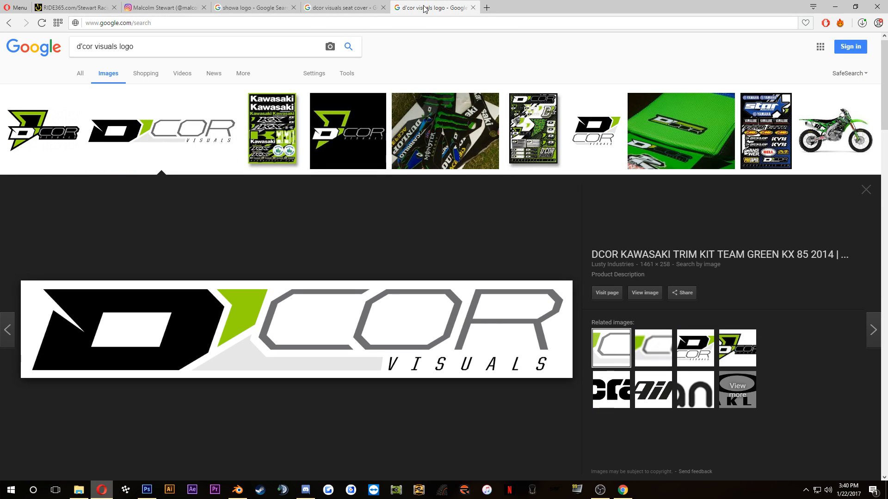
{"action": "left_click", "coordinate": [371, 6]}
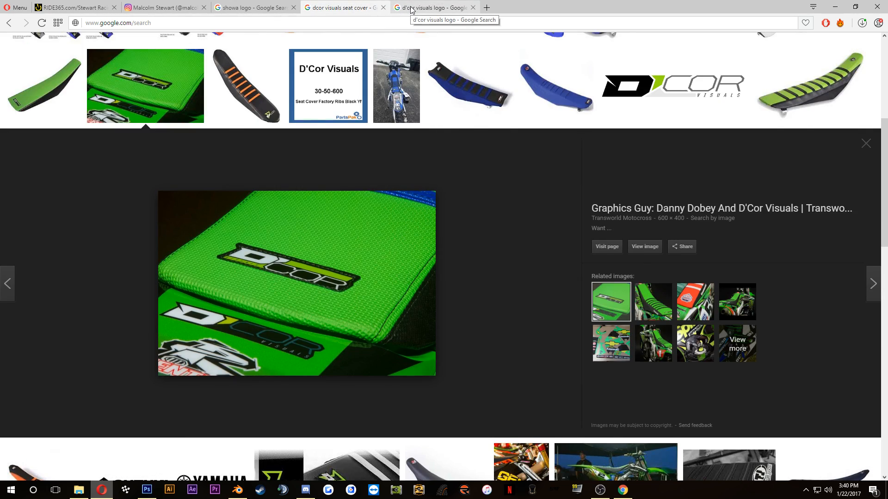
{"action": "left_click", "coordinate": [412, 9]}
Step: Browse further through the D'COR logo image results and compare them with the seat logo in the rear fender reference photo
{"action": "scroll", "coordinate": [482, 244], "scroll_direction": "down", "scroll_amount": 9}
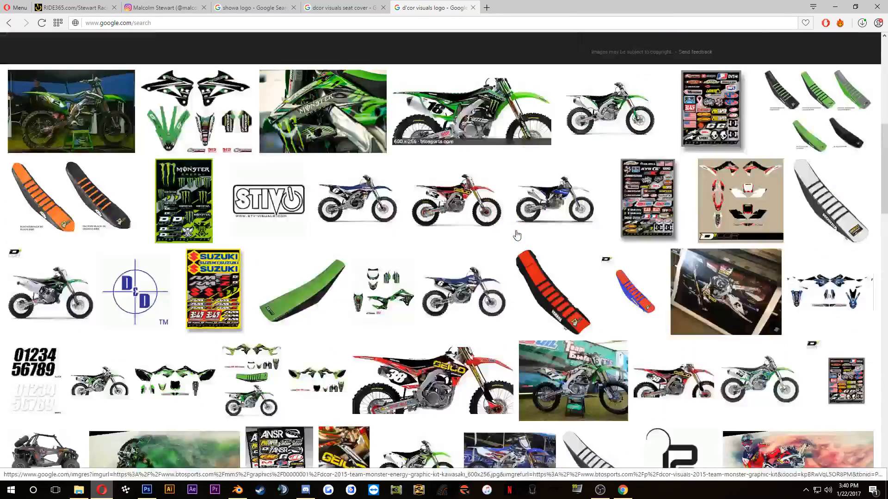
{"action": "scroll", "coordinate": [517, 236], "scroll_direction": "down", "scroll_amount": 3}
{"action": "scroll", "coordinate": [517, 233], "scroll_direction": "down", "scroll_amount": 4}
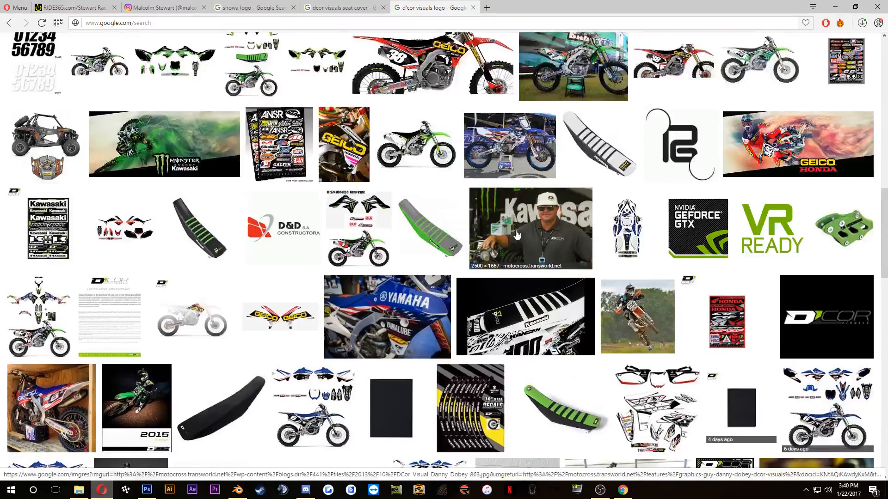
{"action": "scroll", "coordinate": [514, 235], "scroll_direction": "down", "scroll_amount": 5}
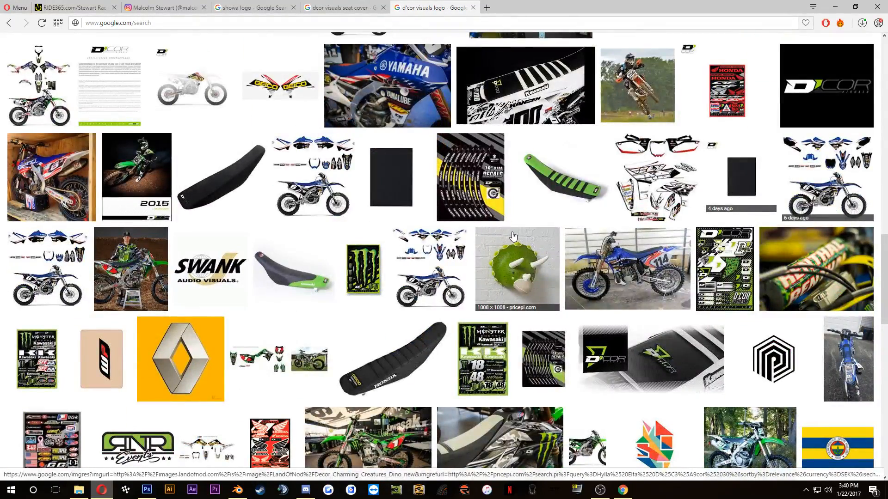
{"action": "scroll", "coordinate": [511, 234], "scroll_direction": "up", "scroll_amount": 1}
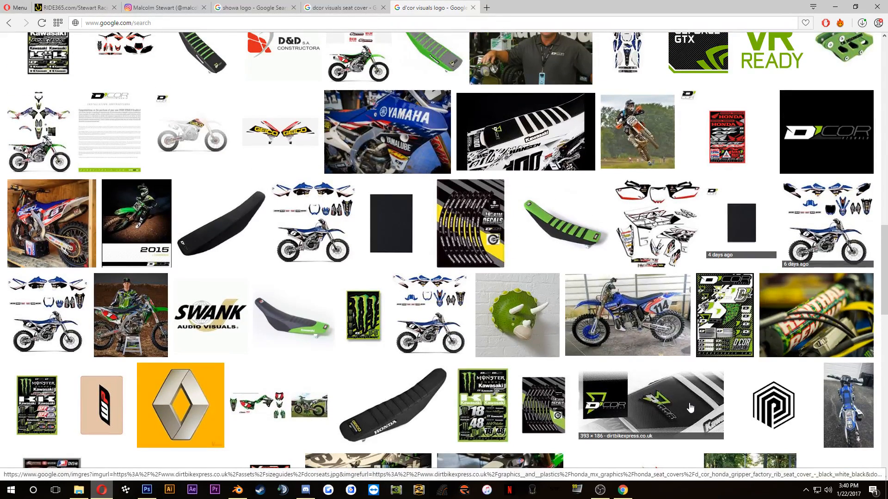
{"action": "left_click", "coordinate": [93, 8]}
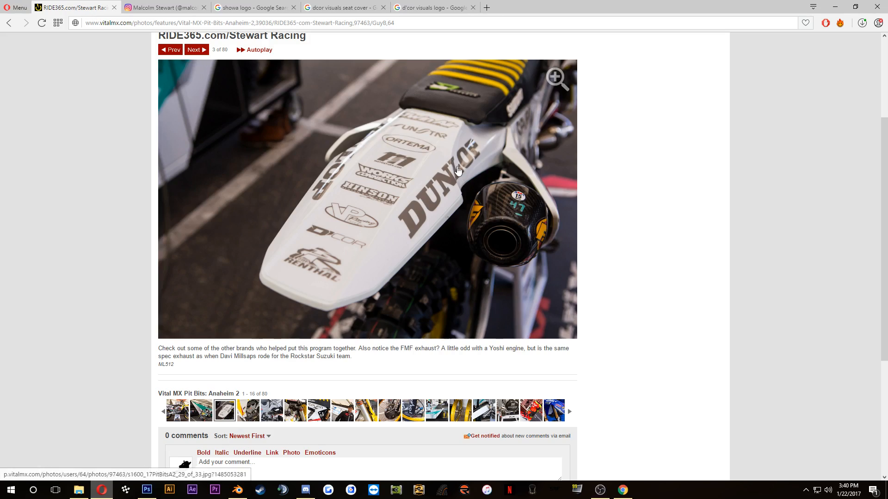
{"action": "left_click", "coordinate": [411, 6]}
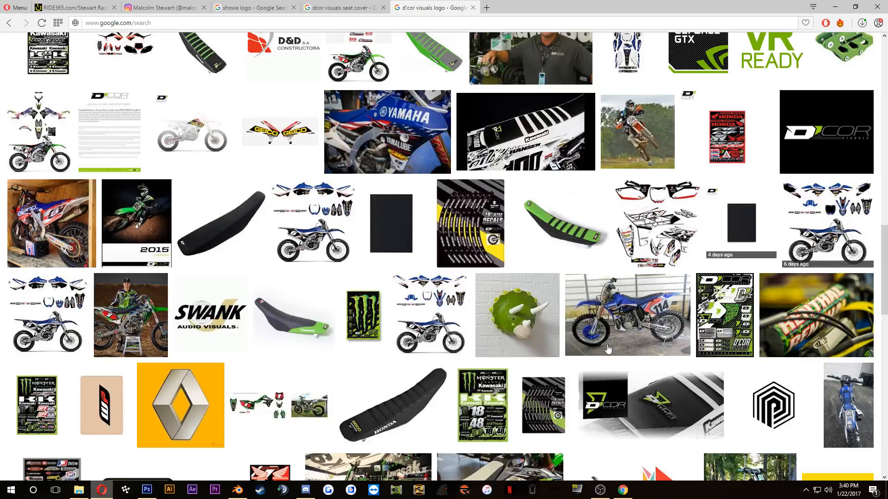
{"action": "scroll", "coordinate": [424, 213], "scroll_direction": "up", "scroll_amount": 15}
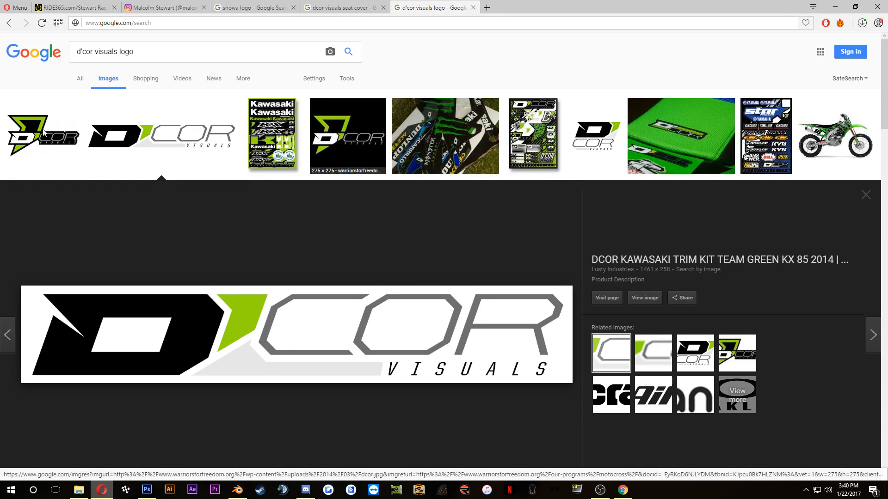
Step: Open the Brands of the World D'COR logo with the green triangle at full size, copy the image, and switch to Photoshop
{"action": "left_click", "coordinate": [66, 145]}
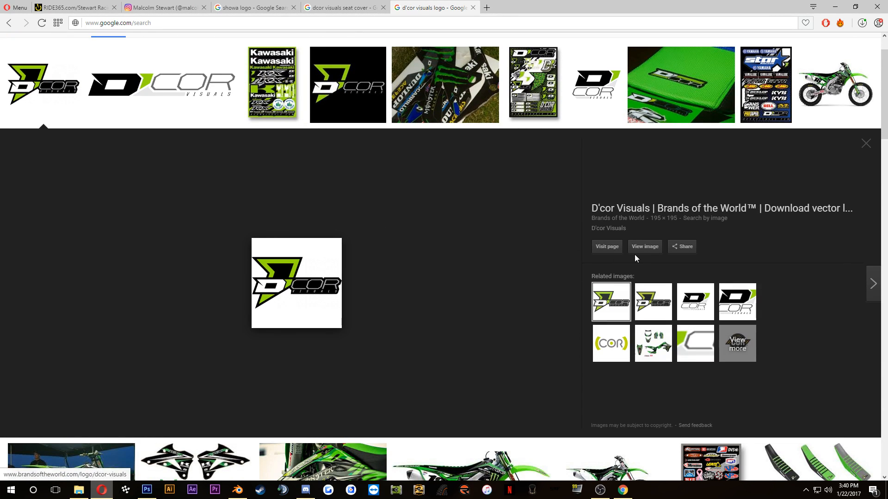
{"action": "left_click", "coordinate": [644, 243]}
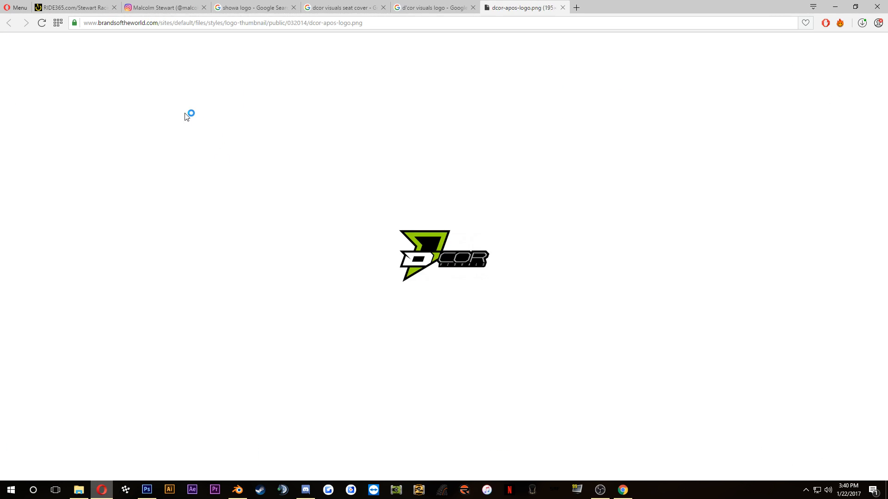
{"action": "right_click", "coordinate": [439, 235]}
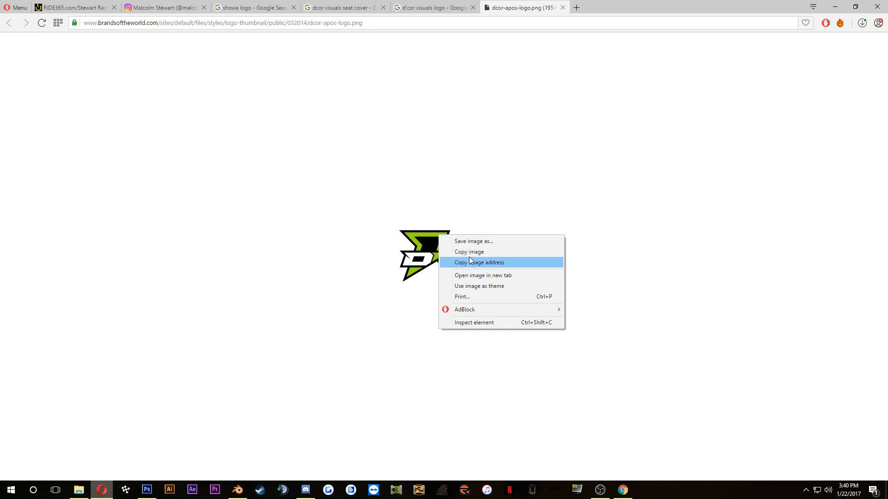
{"action": "left_click", "coordinate": [468, 252]}
{"action": "left_click", "coordinate": [147, 490]}
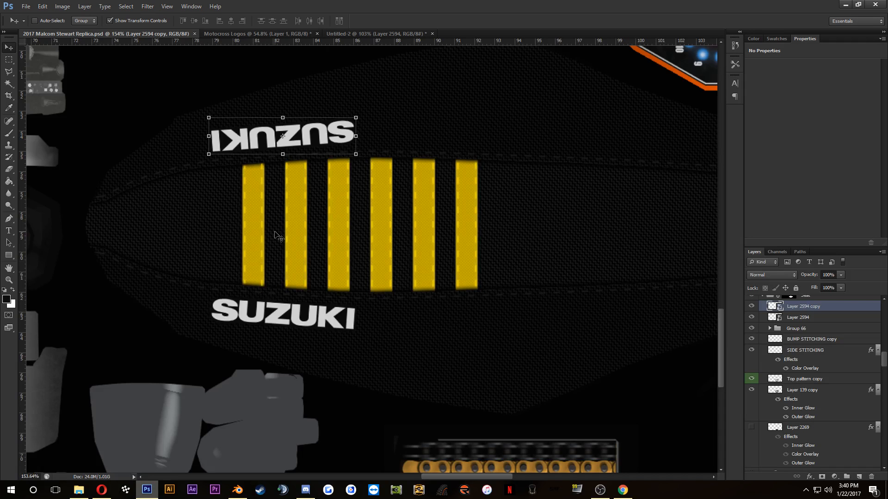
Step: Paste the copied D'COR logo onto the seat texture and delete its white background
{"action": "key", "text": "ctrl+v"}
{"action": "left_click", "coordinate": [6, 88]}
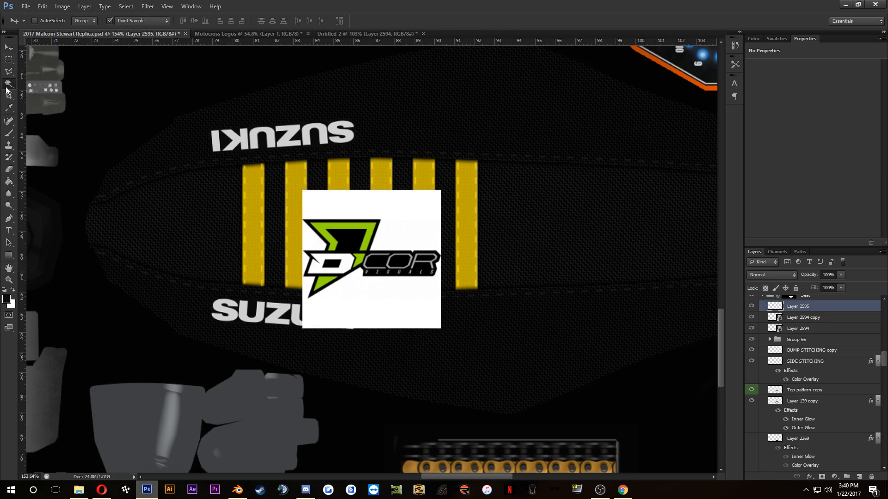
{"action": "left_click", "coordinate": [407, 310]}
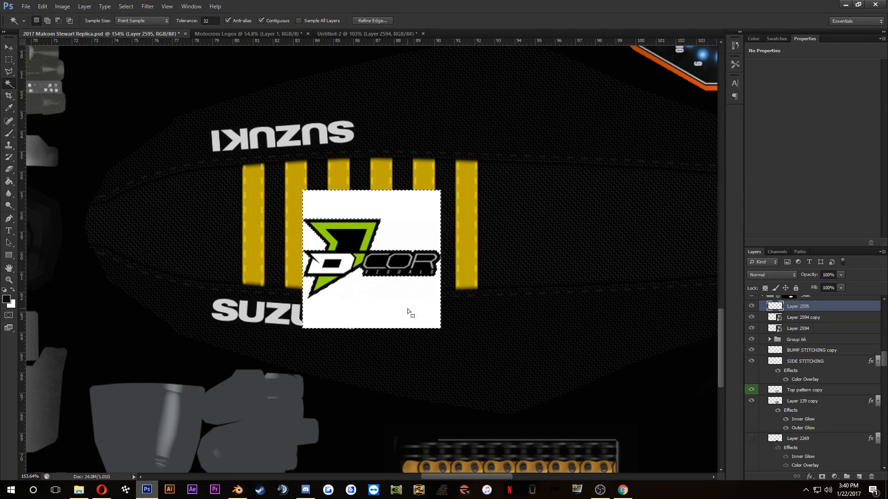
{"action": "key", "text": "Delete"}
{"action": "key", "text": "ctrl+d"}
Step: Add a 3 px inside stroke in black (000000) to the D'COR logo layer
{"action": "scroll", "coordinate": [409, 296], "scroll_direction": "up", "scroll_amount": 5}
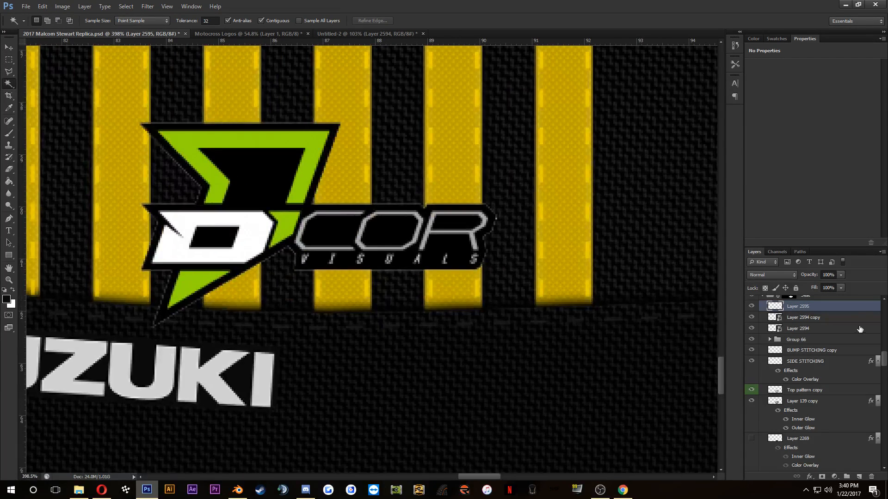
{"action": "double_click", "coordinate": [848, 309]}
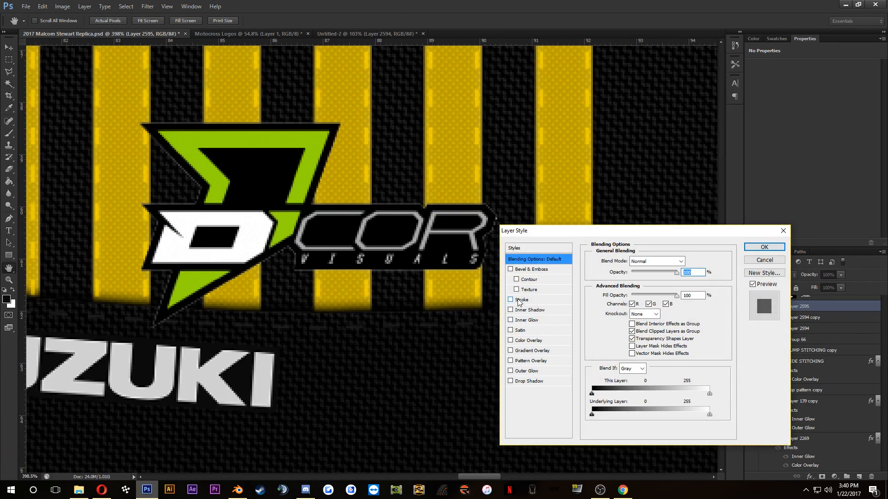
{"action": "left_click", "coordinate": [519, 299]}
{"action": "left_click", "coordinate": [638, 271]}
{"action": "left_click", "coordinate": [634, 283]}
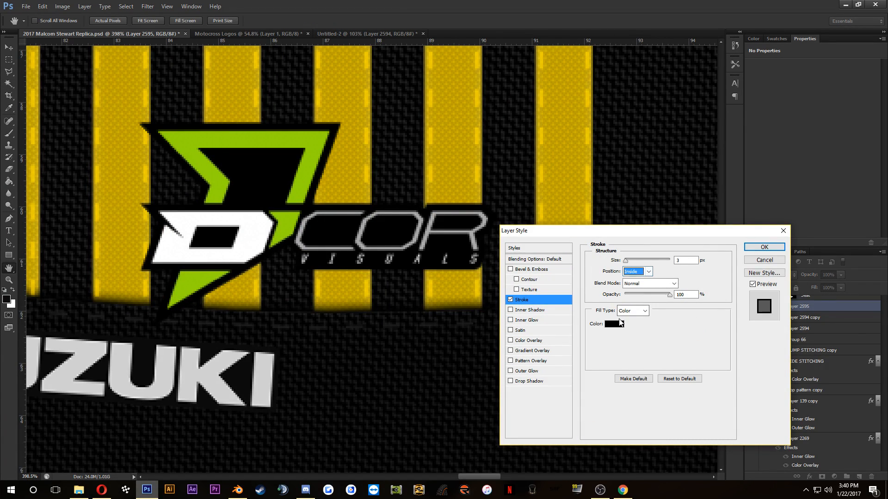
{"action": "left_click", "coordinate": [620, 323]}
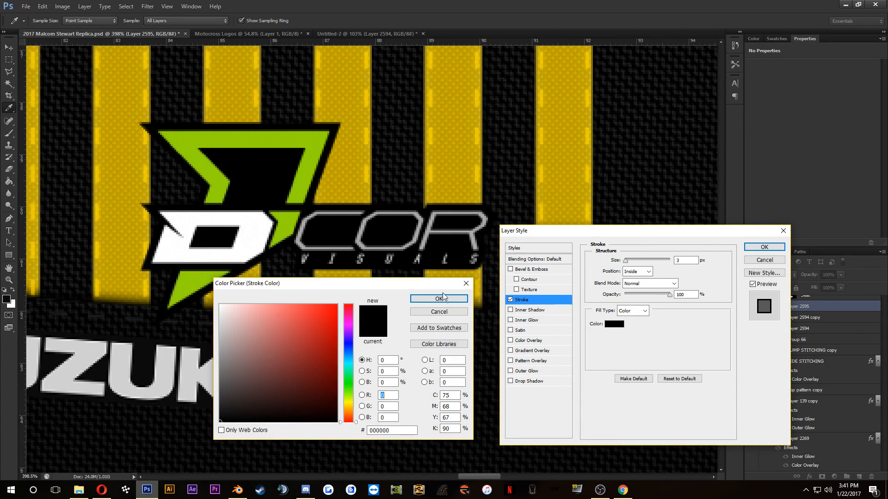
{"action": "left_click", "coordinate": [442, 298]}
{"action": "left_click", "coordinate": [764, 247]}
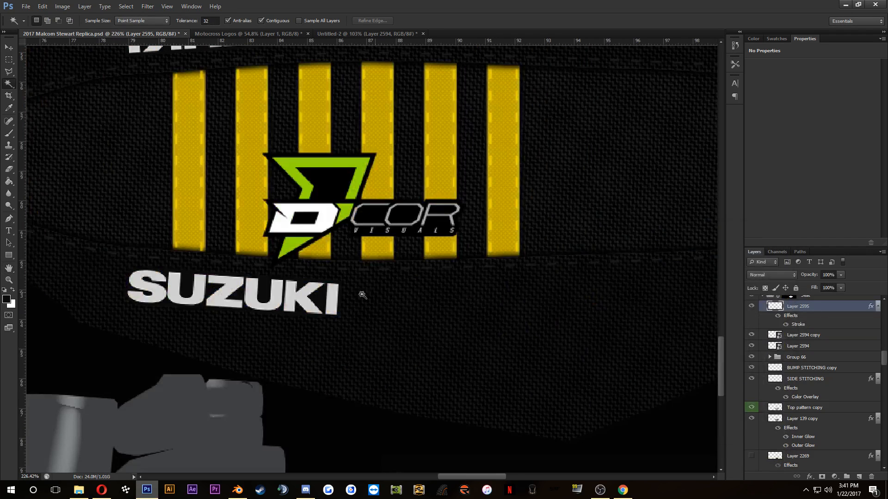
Step: Check the D'COR patch in the rear fender reference photo, and convert the D'COR logo layer to a smart object in Photoshop
{"action": "left_click", "coordinate": [103, 489]}
{"action": "left_click", "coordinate": [120, 7]}
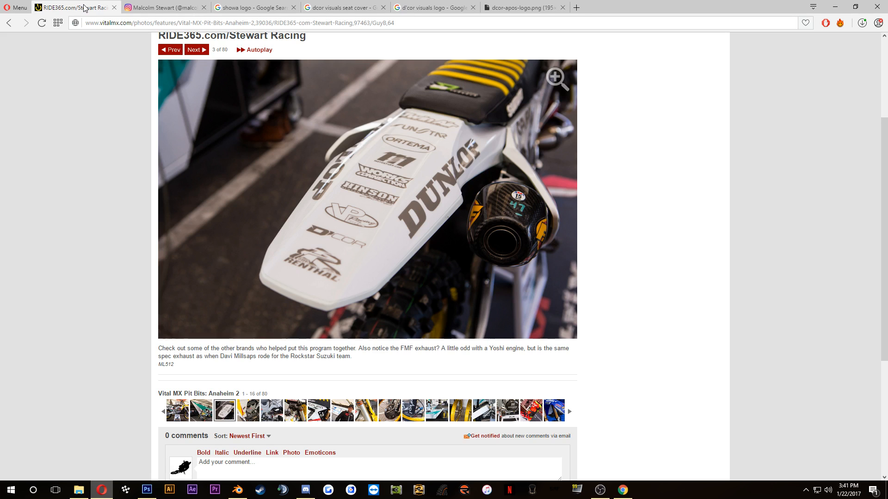
{"action": "left_click", "coordinate": [147, 489]}
{"action": "scroll", "coordinate": [361, 305], "scroll_direction": "down", "scroll_amount": 2}
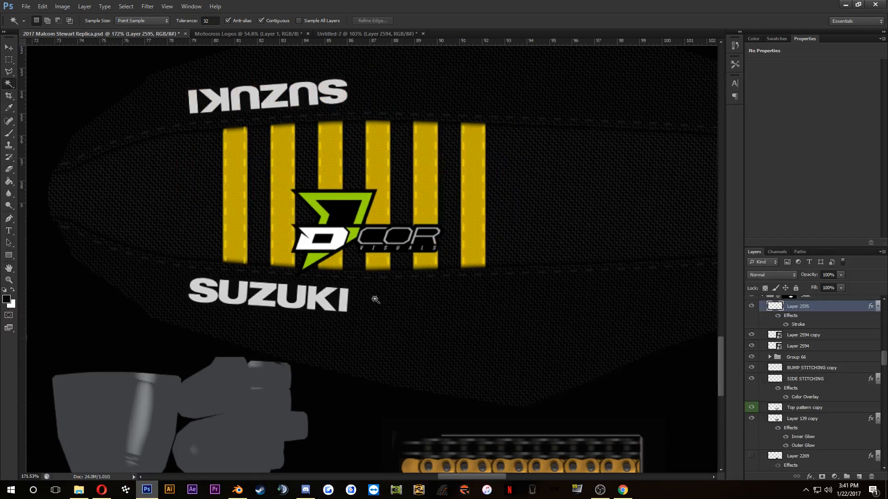
{"action": "right_click", "coordinate": [790, 312]}
{"action": "left_click", "coordinate": [703, 217]}
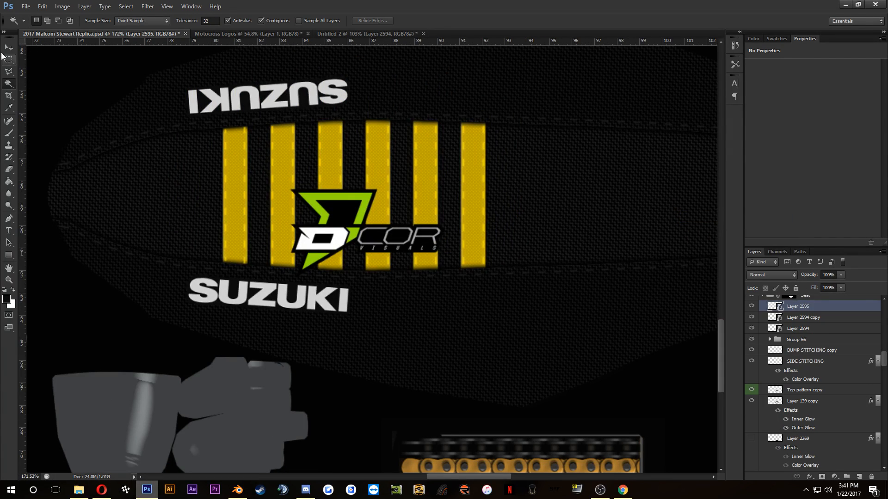
Step: Rotate the D'COR logo 90 degrees so that it runs parallel to the yellow stripes
{"action": "key", "text": "ctrl+t"}
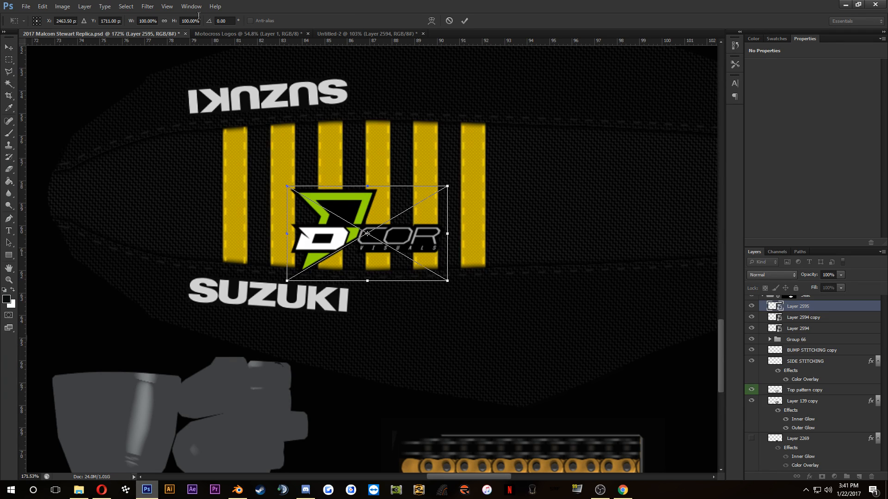
{"action": "left_click", "coordinate": [215, 22]}
{"action": "type", "text": "-990"}
{"action": "left_click_drag", "start_coordinate": [229, 21], "coordinate": [206, 23]}
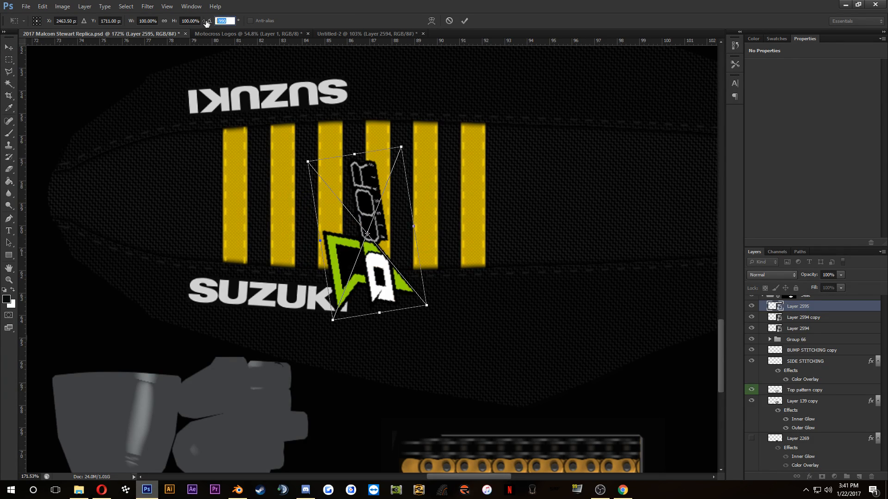
{"action": "type", "text": "-90"}
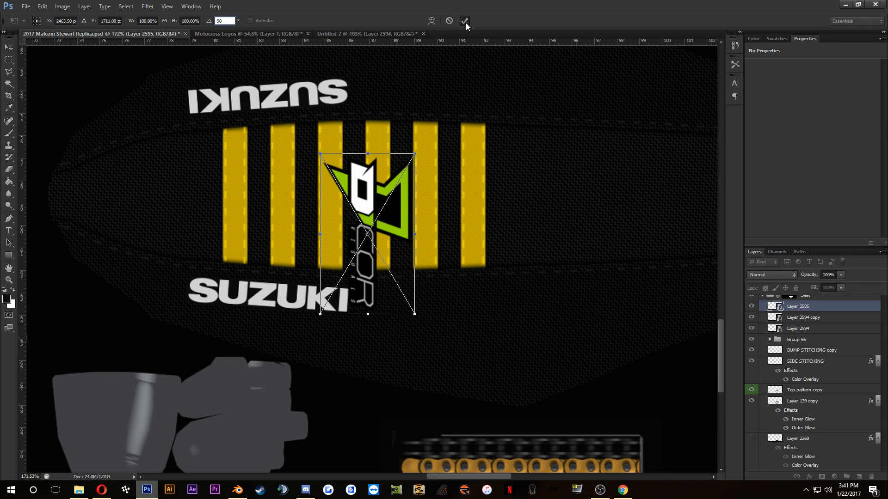
{"action": "left_click", "coordinate": [465, 20]}
Step: Scale the D'COR logo down and centre it between the seat's narrow end and the first yellow stripe
{"action": "left_click_drag", "start_coordinate": [322, 154], "coordinate": [161, 176]}
{"action": "left_click_drag", "start_coordinate": [179, 233], "coordinate": [180, 230]}
{"action": "left_click", "coordinate": [465, 22]}
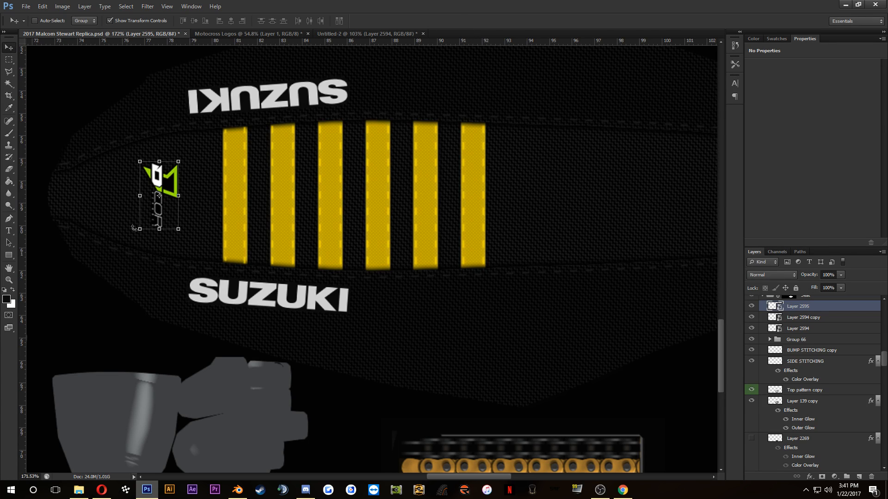
Step: Save the texture document, switch to Blender and choose 2017 Malcom Stewart Replica.psd as the bike's texture image
{"action": "key", "text": "ctrl+s"}
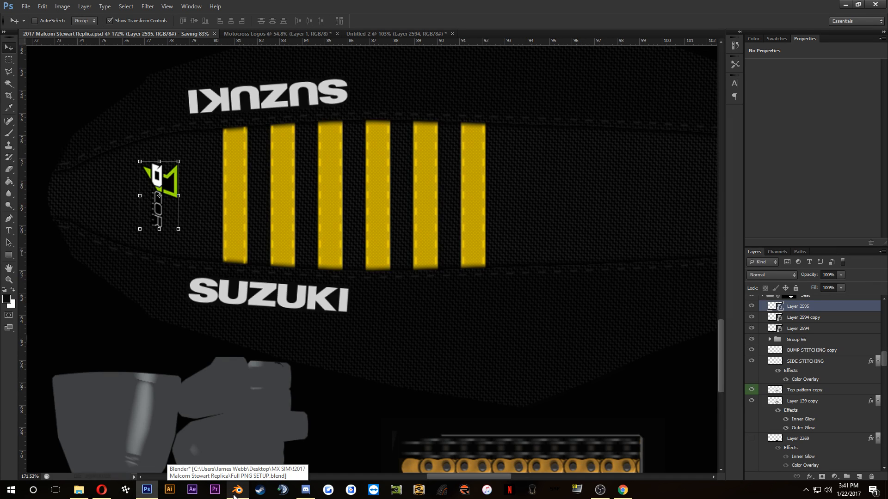
{"action": "left_click", "coordinate": [235, 493]}
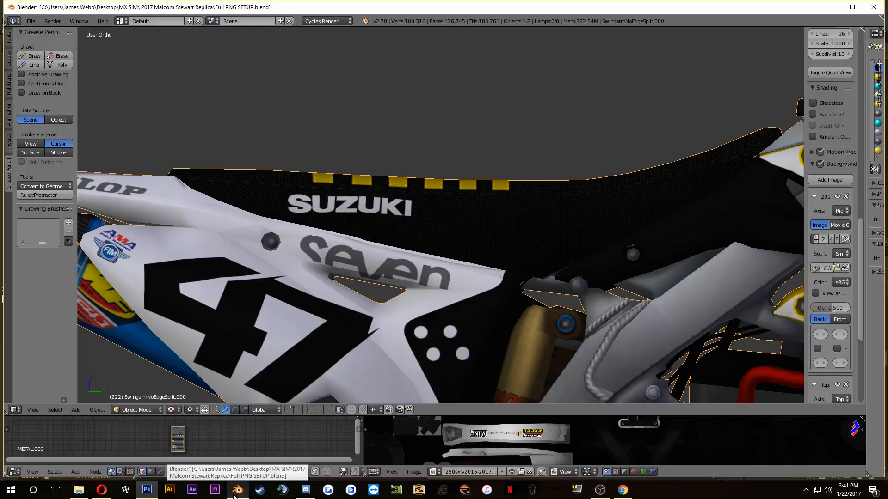
{"action": "left_click", "coordinate": [182, 438]}
{"action": "left_click", "coordinate": [164, 76]}
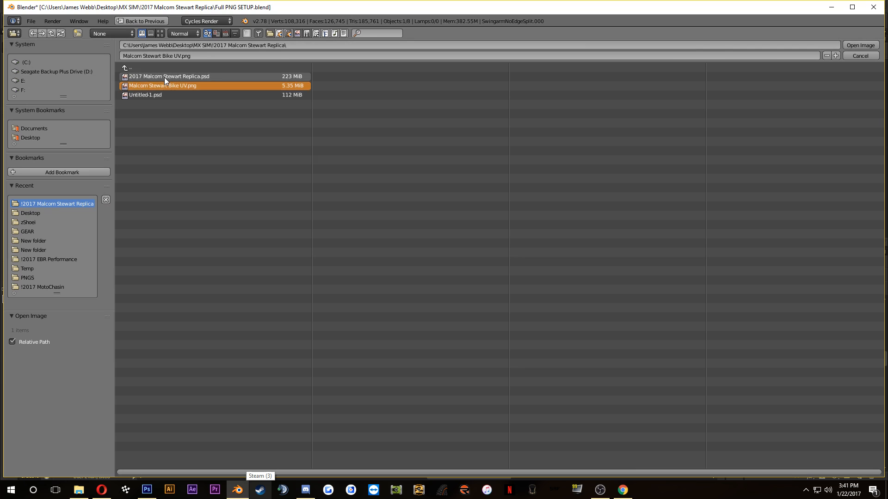
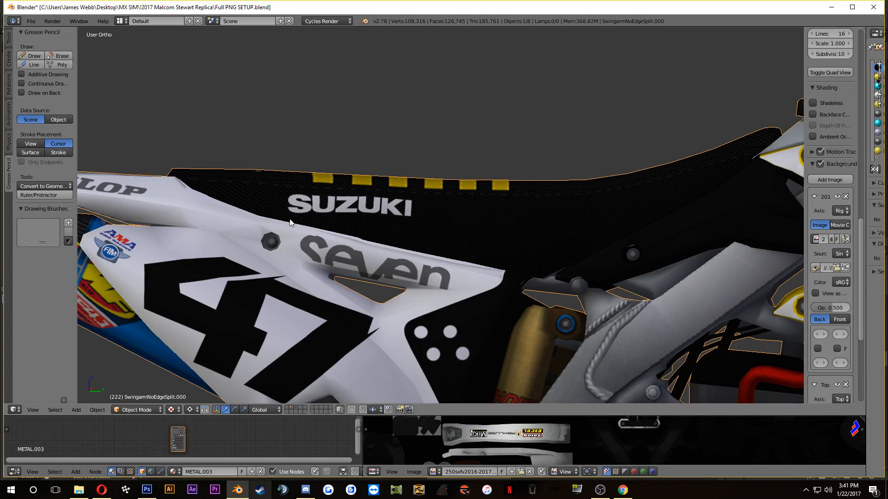
Step: Inspect the updated stripes and logos on the bike's seat from several angles and compare them with the rear fender reference photo
{"action": "left_click_drag", "start_coordinate": [290, 220], "coordinate": [262, 309]}
{"action": "scroll", "coordinate": [316, 190], "scroll_direction": "up", "scroll_amount": 3}
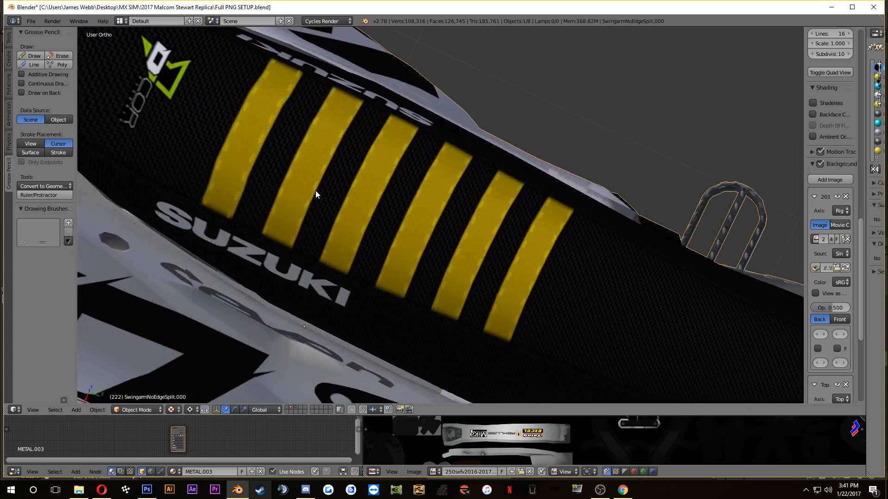
{"action": "left_click_drag", "start_coordinate": [315, 190], "coordinate": [492, 336]}
{"action": "left_click_drag", "start_coordinate": [492, 336], "coordinate": [496, 272]}
{"action": "left_click_drag", "start_coordinate": [484, 312], "coordinate": [436, 291]}
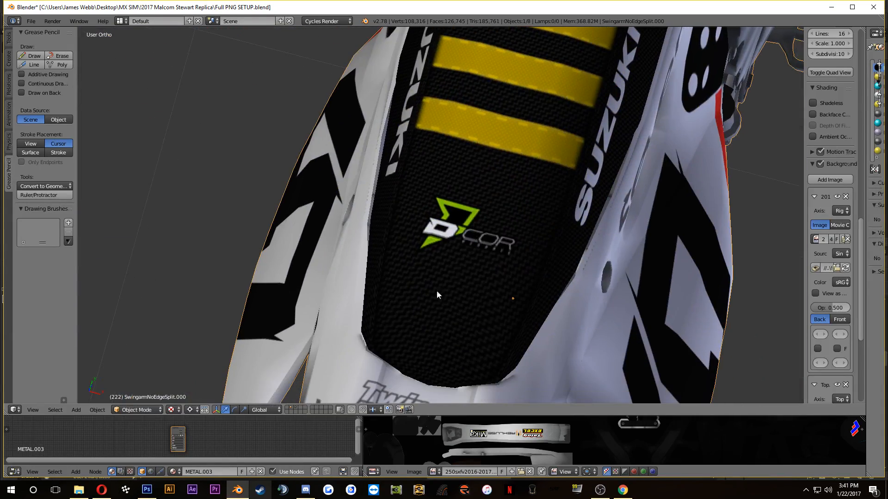
{"action": "left_click", "coordinate": [102, 493]}
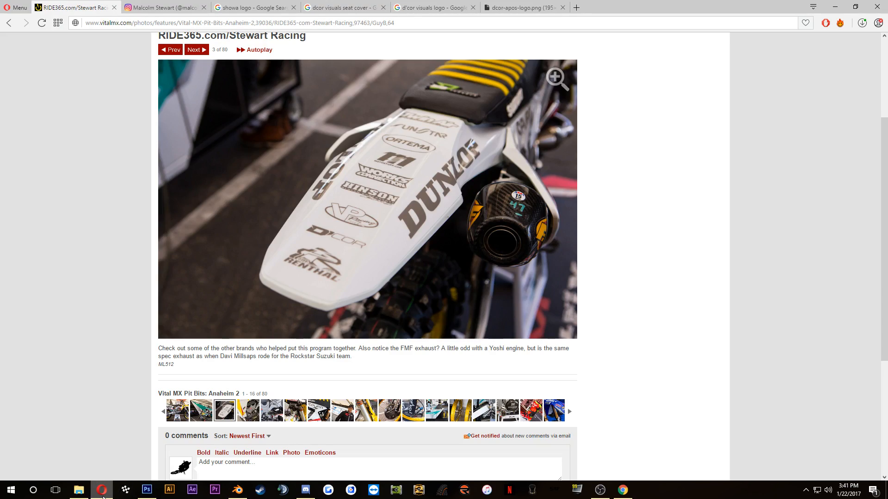
{"action": "left_click", "coordinate": [102, 493]}
{"action": "left_click", "coordinate": [102, 493]}
{"action": "left_click", "coordinate": [102, 493]}
{"action": "left_click_drag", "start_coordinate": [319, 181], "coordinate": [342, 235]}
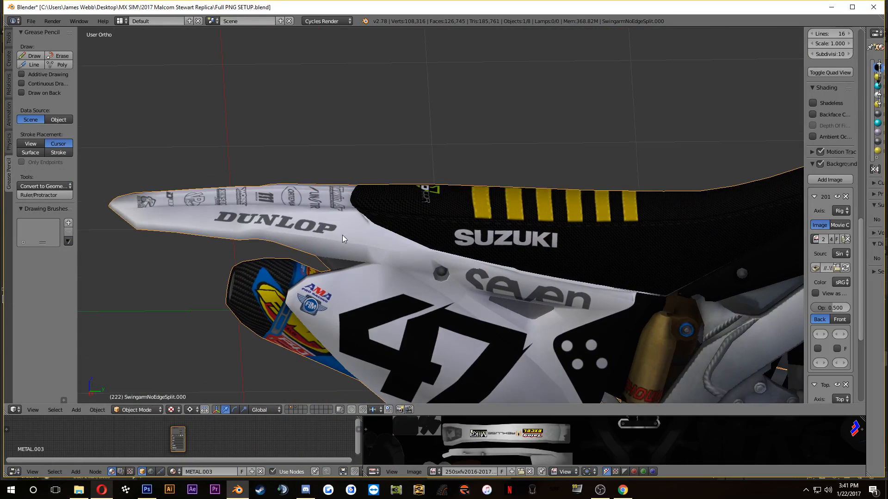
Step: Switch to Photoshop and move the yellow stripes, their stitching and both SUZUKI logos about 30 pixels toward the seat's narrow end
{"action": "left_click", "coordinate": [147, 489]}
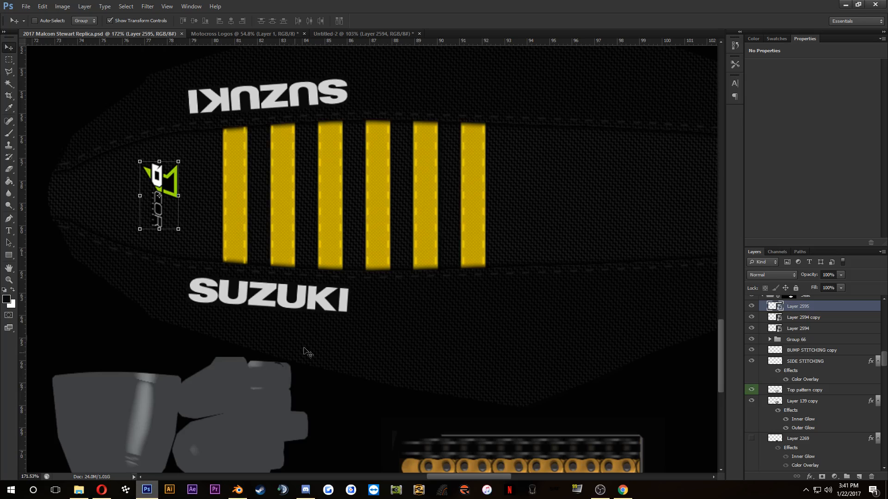
{"action": "left_click", "coordinate": [799, 318]}
{"action": "left_click", "coordinate": [800, 328], "text": "shift"}
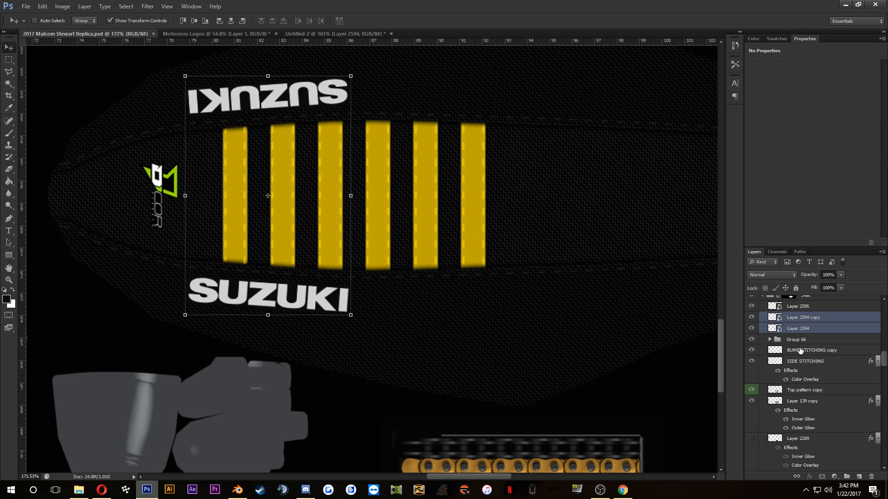
{"action": "left_click", "coordinate": [800, 350], "text": "shift"}
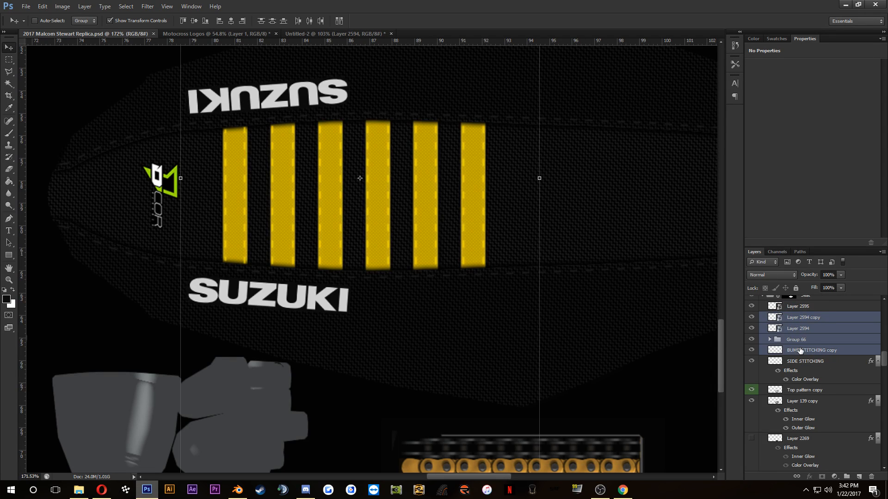
{"action": "scroll", "coordinate": [800, 400], "scroll_direction": "down", "scroll_amount": 3}
{"action": "left_click", "coordinate": [802, 389]}
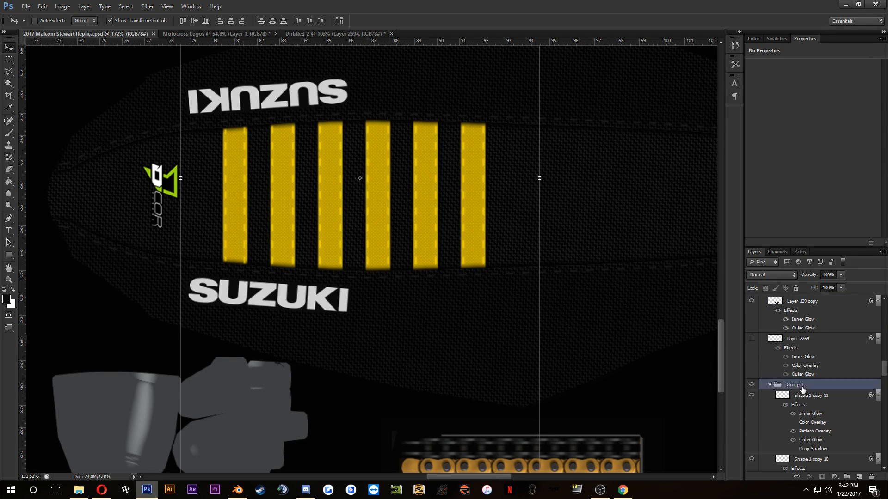
{"action": "key", "text": "shift+Left"}
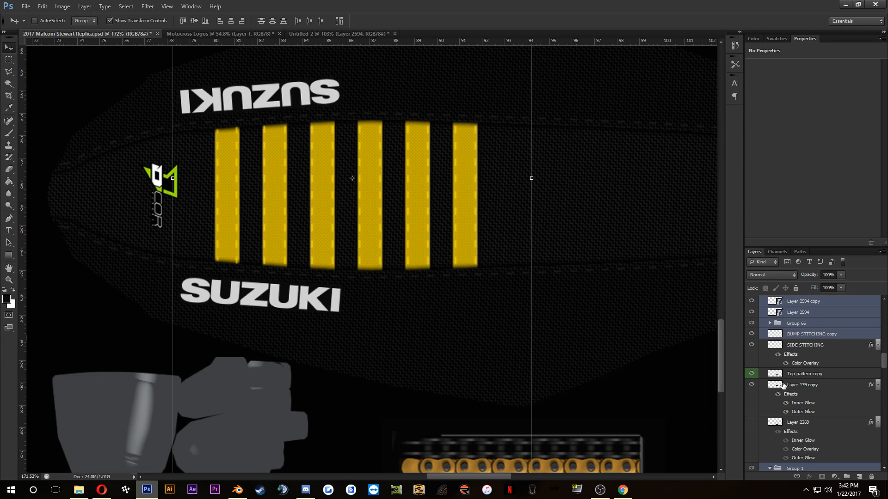
{"action": "key", "text": "shift+Left"}
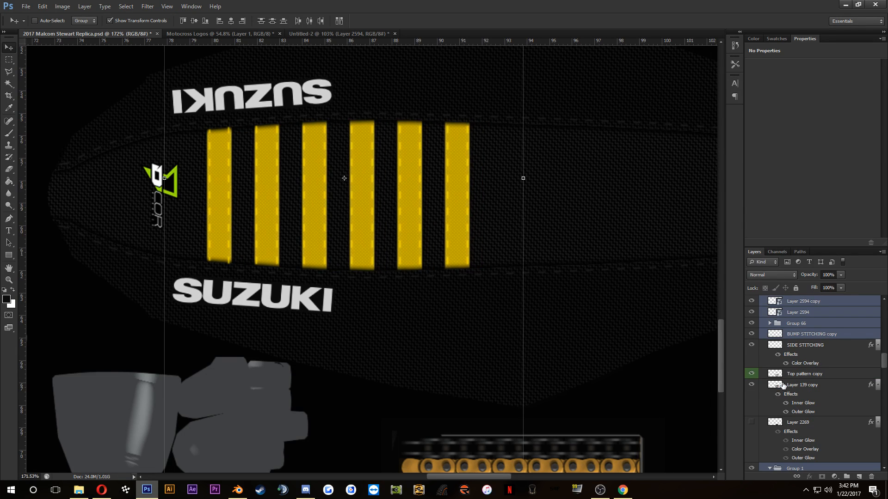
{"action": "key", "text": "shift+Left"}
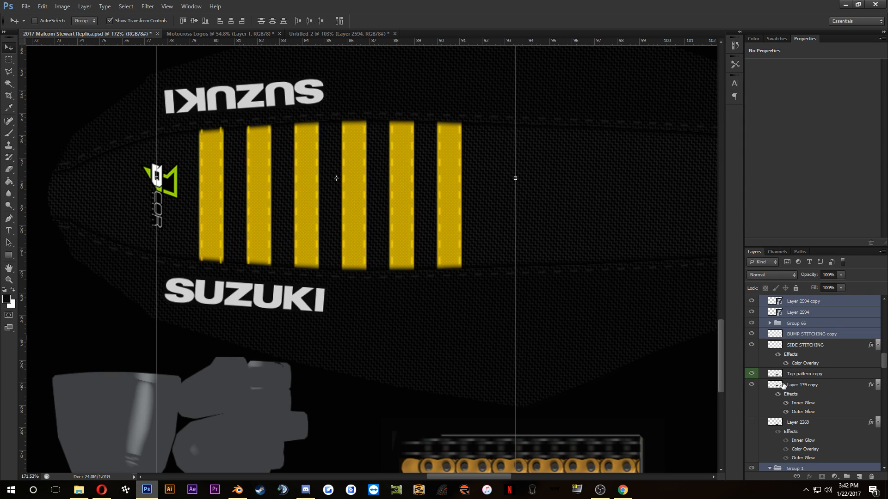
{"action": "key", "text": "shift+Left"}
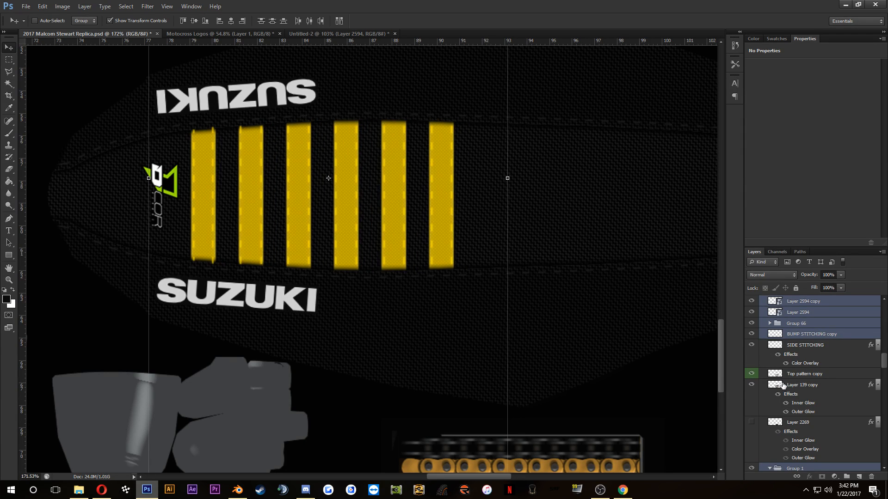
{"action": "key", "text": "shift+Right"}
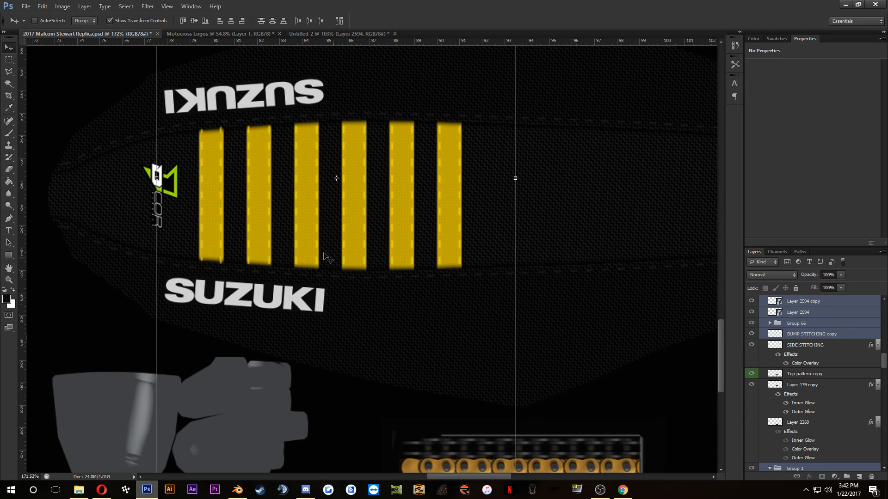
Step: Move the D'COR logo 10 pixels toward the seat's narrow end and save the texture document
{"action": "scroll", "coordinate": [807, 342], "scroll_direction": "up", "scroll_amount": 2}
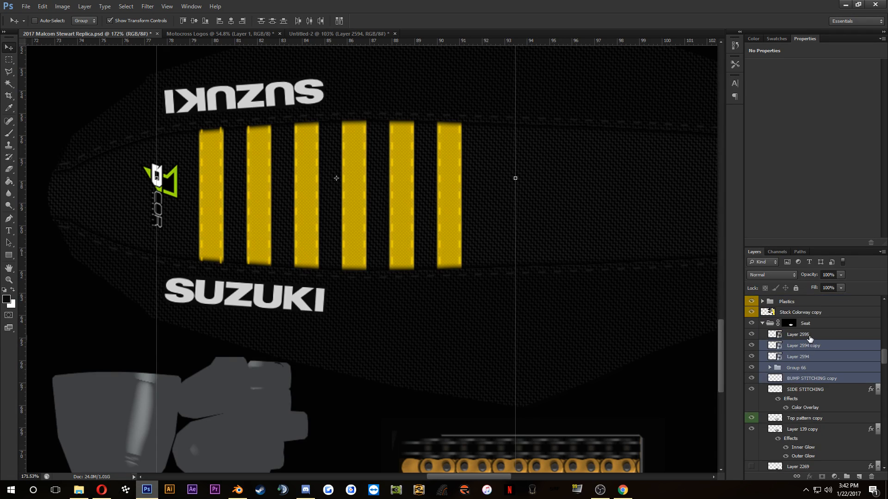
{"action": "left_click", "coordinate": [810, 339]}
{"action": "key", "text": "shift+Left"}
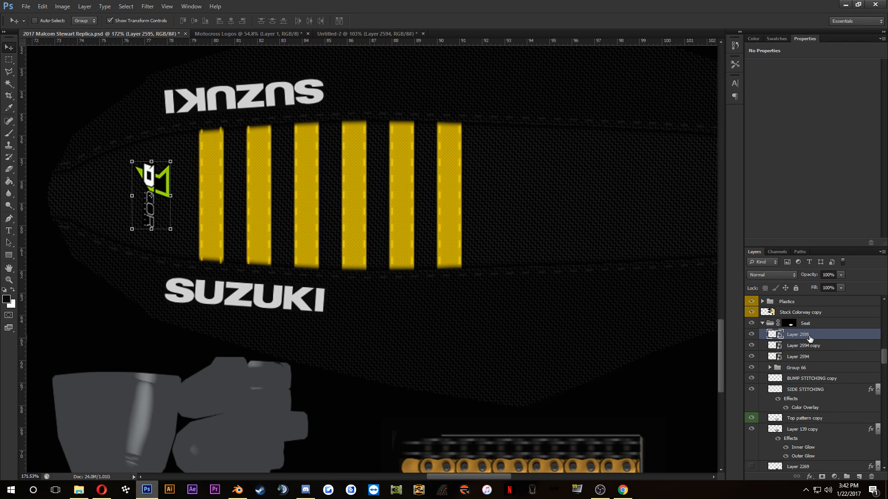
{"action": "key", "text": "ctrl+s"}
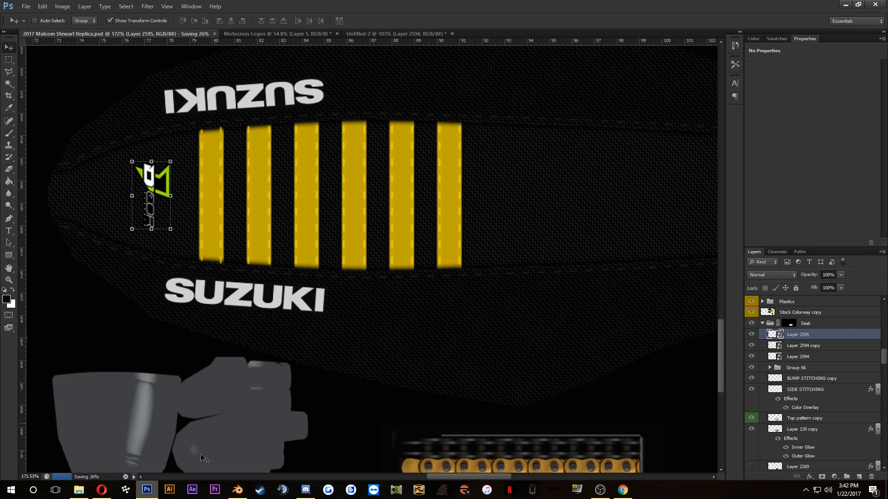
Step: Check the full side-view reference photo, and load 2017 Malcom Stewart Replica.psd as the bike's texture image in Blender again
{"action": "left_click", "coordinate": [104, 491]}
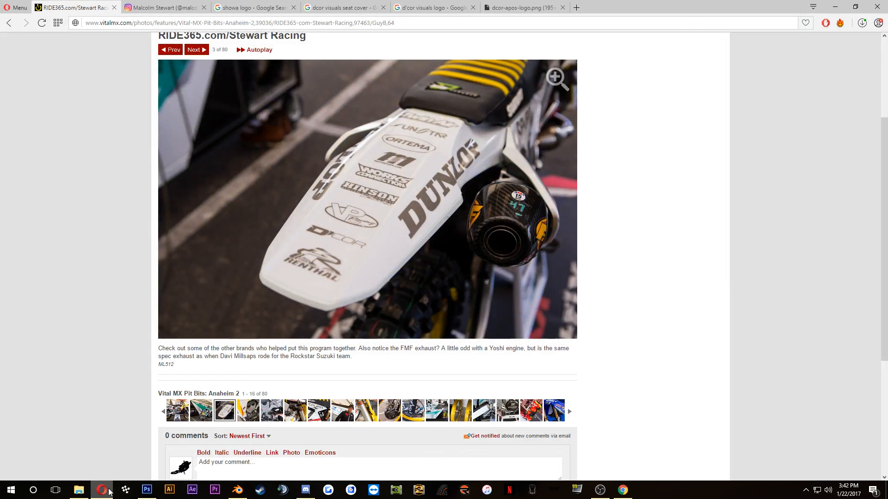
{"action": "left_click", "coordinate": [178, 411]}
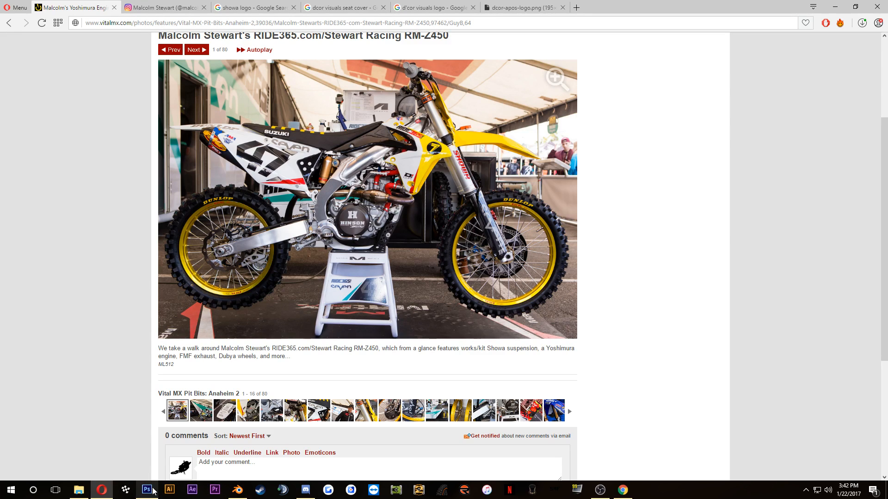
{"action": "left_click", "coordinate": [236, 488]}
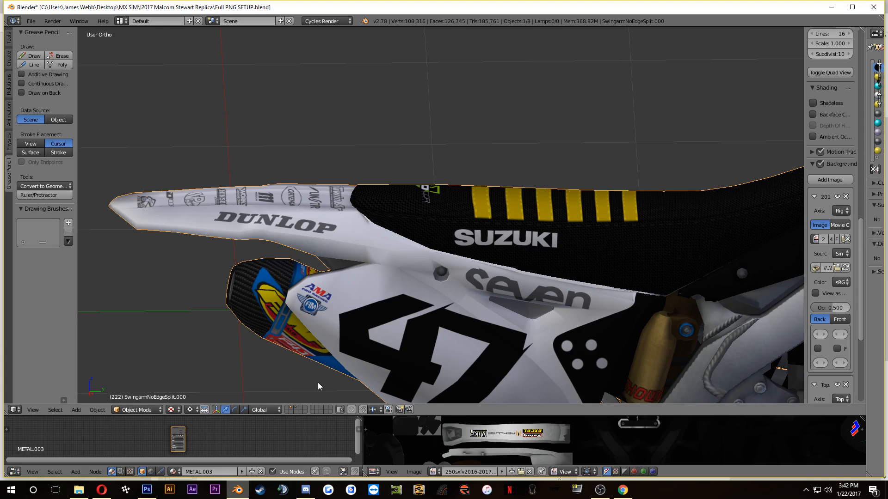
{"action": "left_click", "coordinate": [185, 437]}
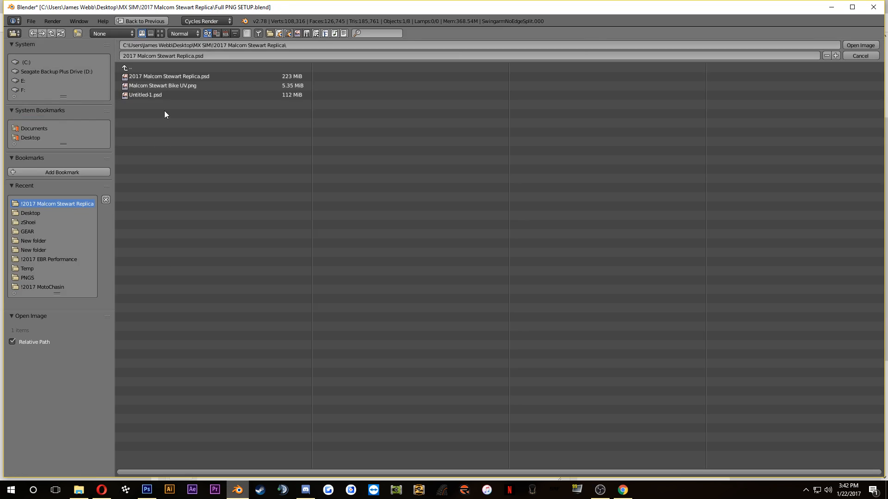
{"action": "left_click", "coordinate": [179, 77]}
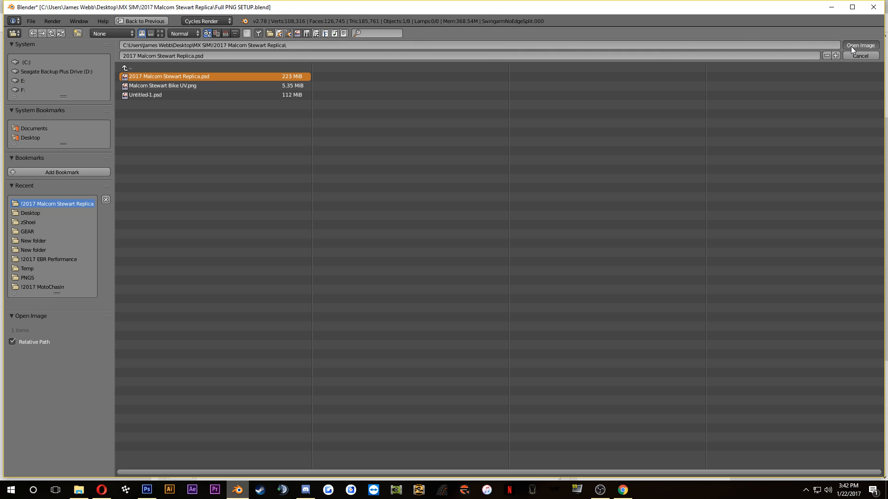
{"action": "left_click", "coordinate": [851, 46]}
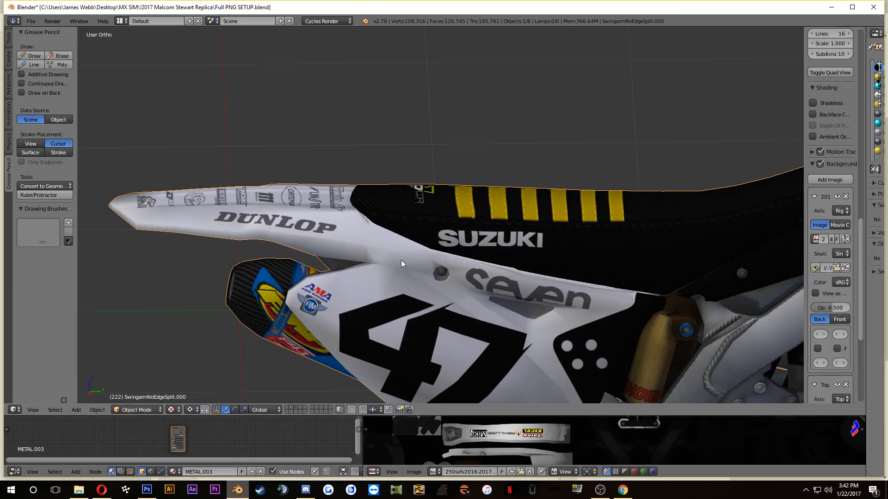
Step: Examine the placement of the stripes, SUZUKI and D'COR logos on the seat from the side, rear and close up
{"action": "scroll", "coordinate": [402, 261], "scroll_direction": "down", "scroll_amount": 3}
{"action": "left_click_drag", "start_coordinate": [401, 260], "coordinate": [181, 194]}
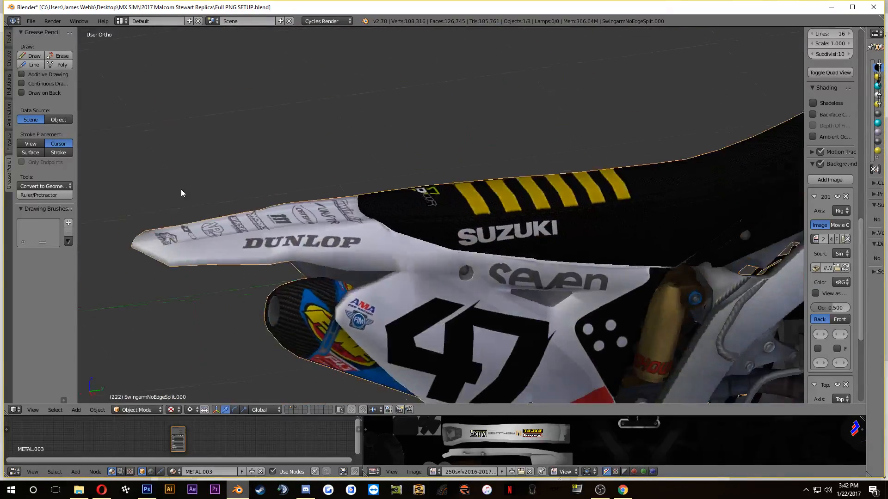
{"action": "scroll", "coordinate": [182, 193], "scroll_direction": "down", "scroll_amount": 5}
{"action": "left_click_drag", "start_coordinate": [391, 253], "coordinate": [272, 219]}
{"action": "scroll", "coordinate": [473, 198], "scroll_direction": "up", "scroll_amount": 6}
{"action": "scroll", "coordinate": [406, 235], "scroll_direction": "up", "scroll_amount": 4}
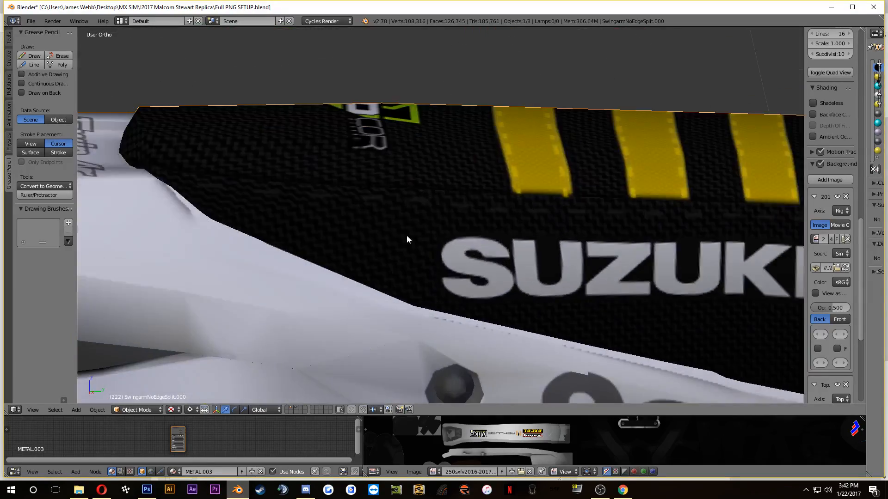
{"action": "scroll", "coordinate": [526, 259], "scroll_direction": "down", "scroll_amount": 5}
{"action": "left_click_drag", "start_coordinate": [523, 273], "coordinate": [630, 327]}
Step: Switch back to Photoshop and duplicate the Seat group into a new document
{"action": "left_click", "coordinate": [147, 490]}
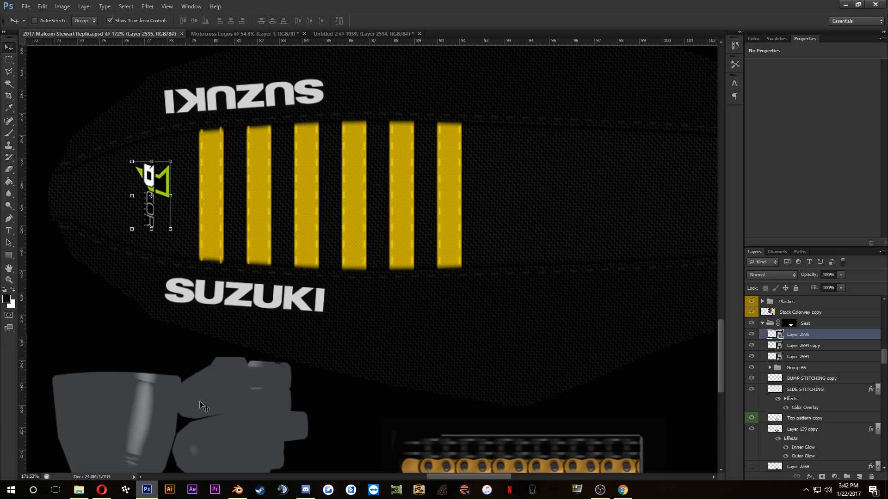
{"action": "scroll", "coordinate": [153, 197], "scroll_direction": "up", "scroll_amount": 3}
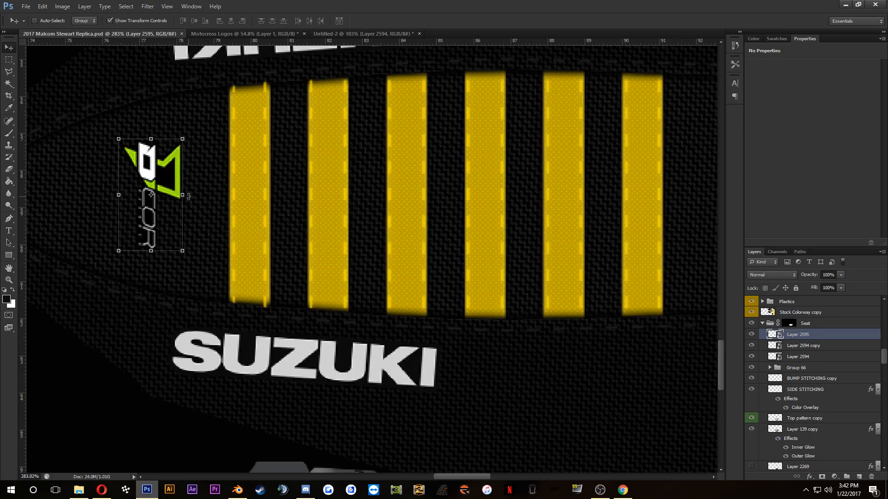
{"action": "scroll", "coordinate": [151, 195], "scroll_direction": "down", "scroll_amount": 4}
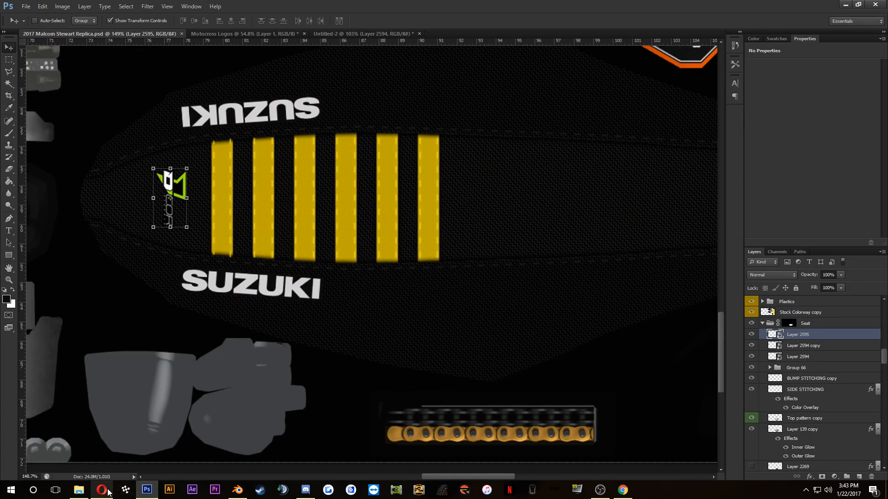
{"action": "left_click", "coordinate": [102, 490]}
{"action": "left_click", "coordinate": [107, 491]}
{"action": "right_click", "coordinate": [809, 325]}
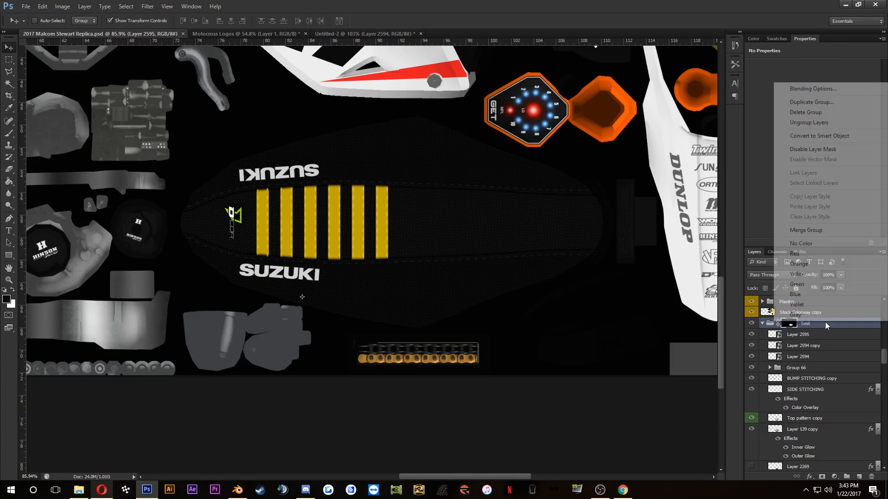
{"action": "left_click", "coordinate": [800, 99]}
{"action": "left_click", "coordinate": [408, 190]}
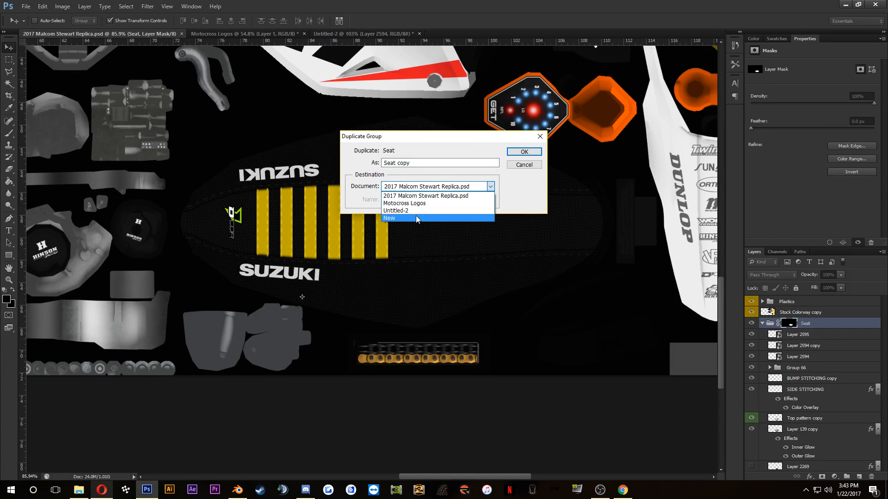
{"action": "left_click", "coordinate": [406, 220]}
{"action": "left_click", "coordinate": [524, 151]}
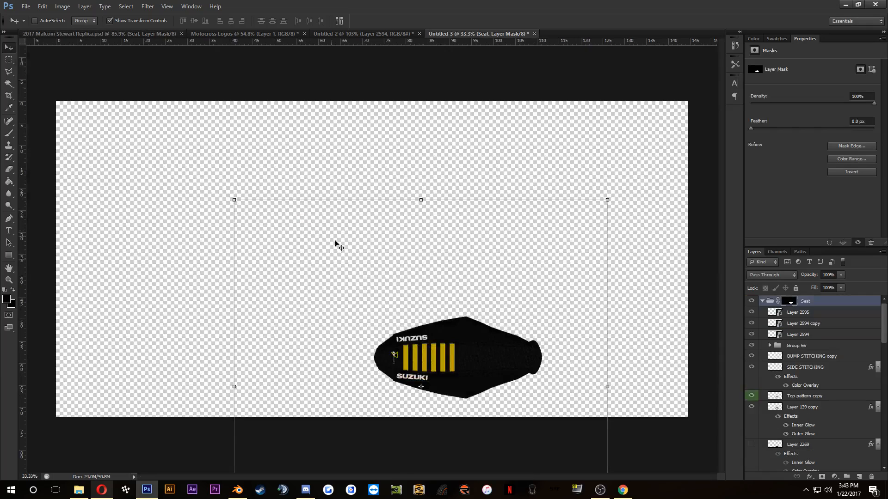
{"action": "scroll", "coordinate": [469, 371], "scroll_direction": "up", "scroll_amount": 5}
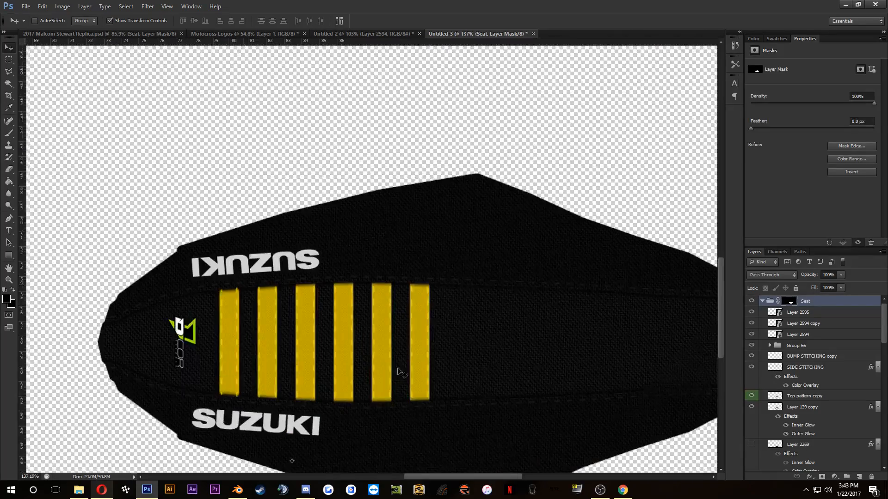
{"action": "left_click_drag", "start_coordinate": [402, 373], "coordinate": [362, 277]}
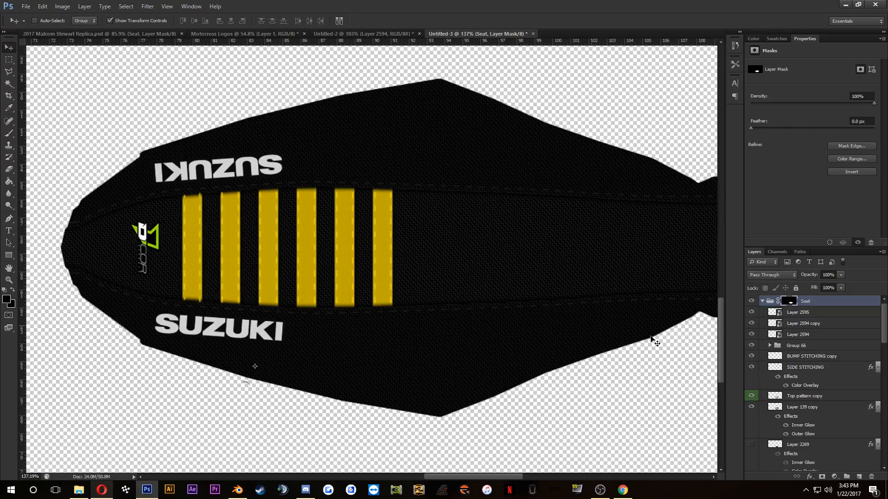
{"action": "left_click", "coordinate": [798, 315]}
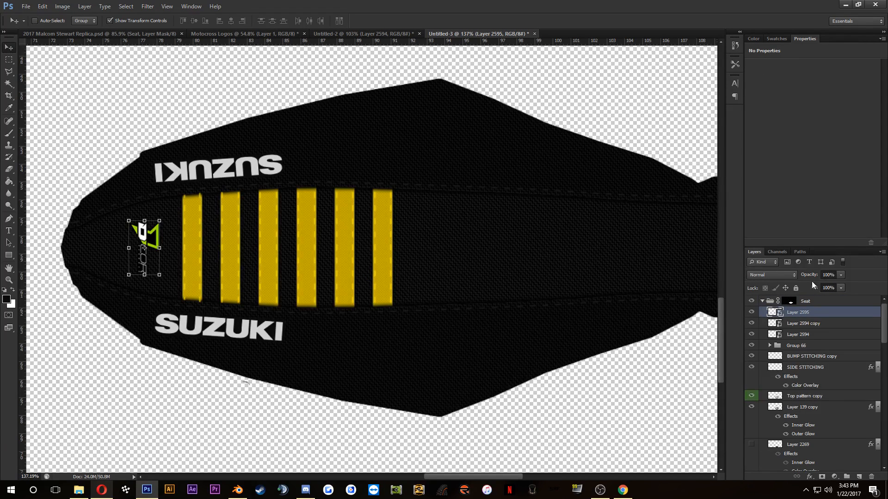
{"action": "left_click", "coordinate": [800, 334], "text": "shift"}
{"action": "right_click", "coordinate": [800, 336]}
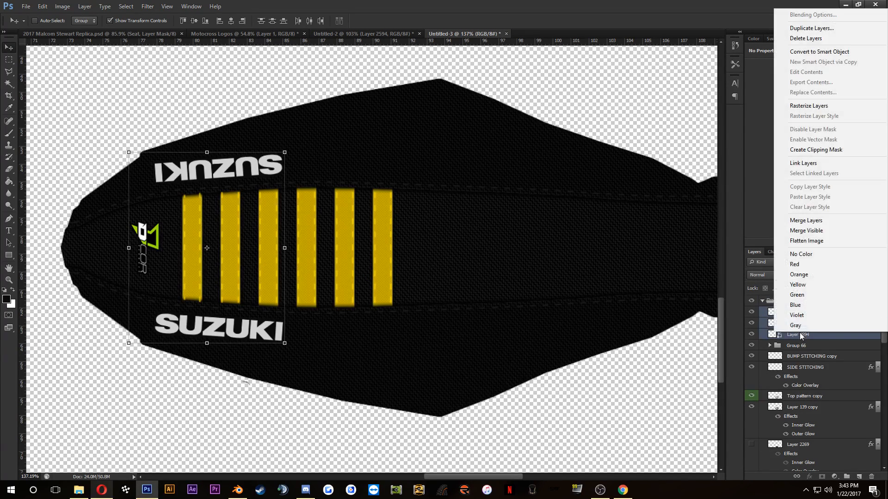
{"action": "left_click", "coordinate": [834, 340]}
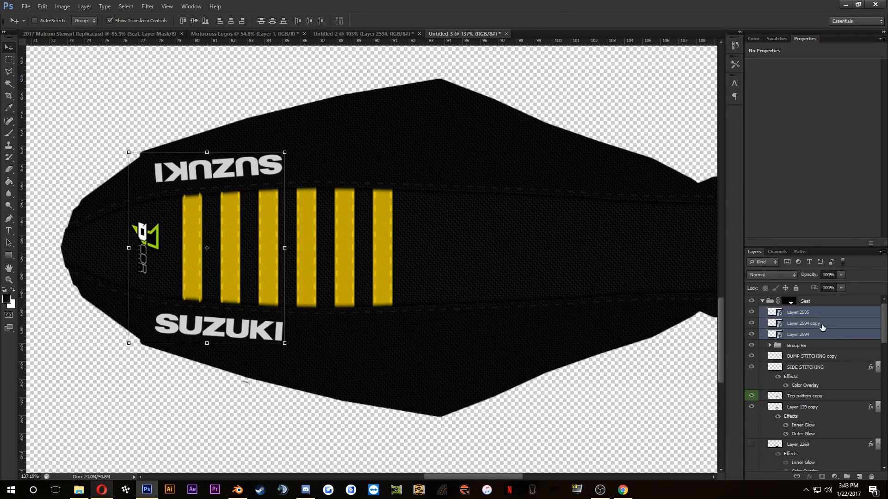
Step: Rasterize the two SUZUKI logo layers and the D'COR logo layer in the Seat group
{"action": "left_click", "coordinate": [821, 324]}
{"action": "left_click", "coordinate": [820, 334], "text": "shift"}
{"action": "right_click", "coordinate": [820, 332]}
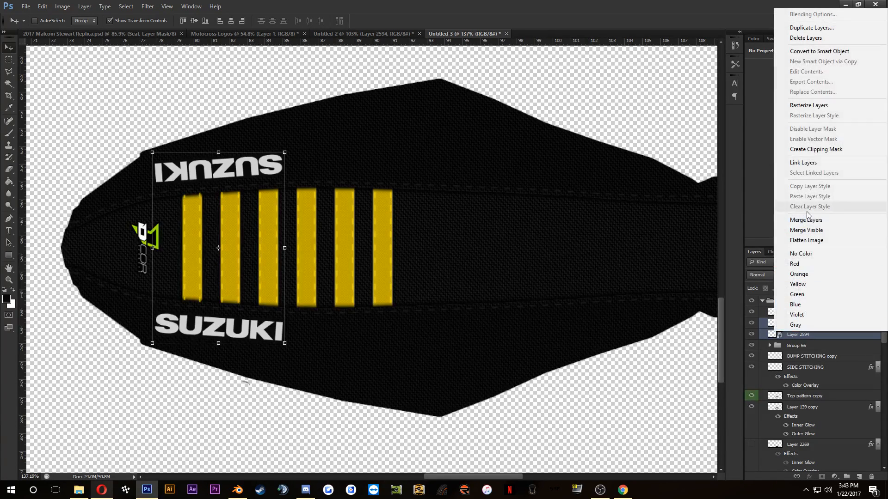
{"action": "left_click", "coordinate": [810, 105]}
{"action": "left_click", "coordinate": [809, 313]}
{"action": "right_click", "coordinate": [809, 314]}
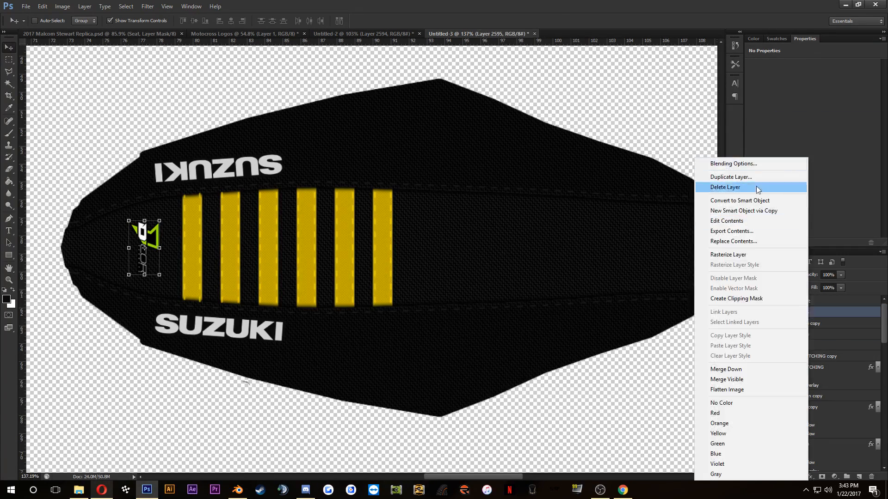
{"action": "left_click", "coordinate": [739, 254]}
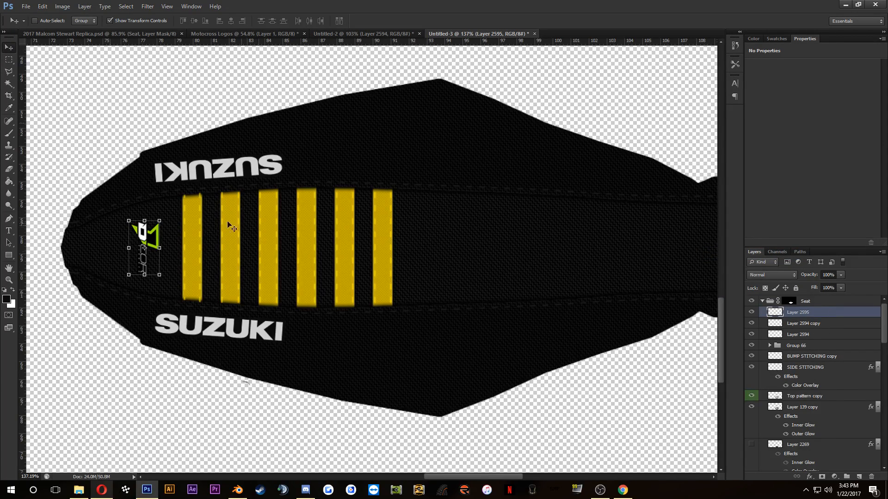
Step: Try a white (ffffff) Color Overlay at 100% opacity on the D'COR logo layer
{"action": "scroll", "coordinate": [227, 222], "scroll_direction": "up", "scroll_amount": 5}
{"action": "left_click_drag", "start_coordinate": [159, 224], "coordinate": [393, 202]}
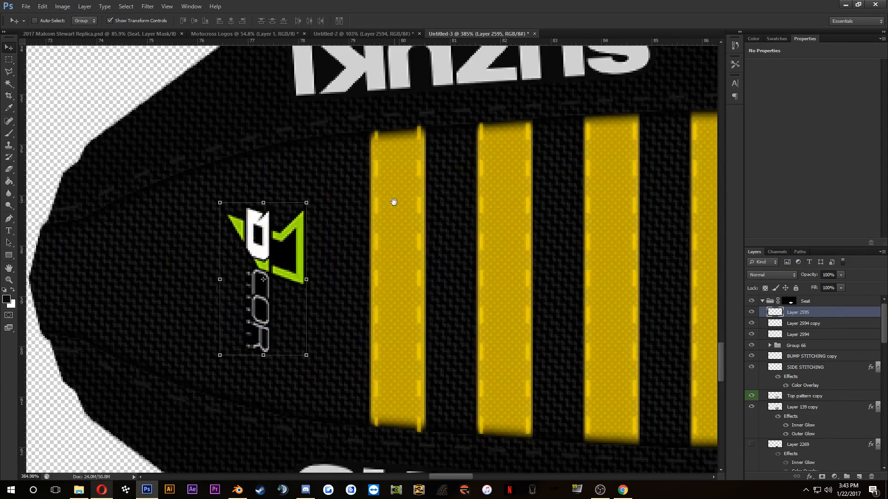
{"action": "double_click", "coordinate": [839, 312]}
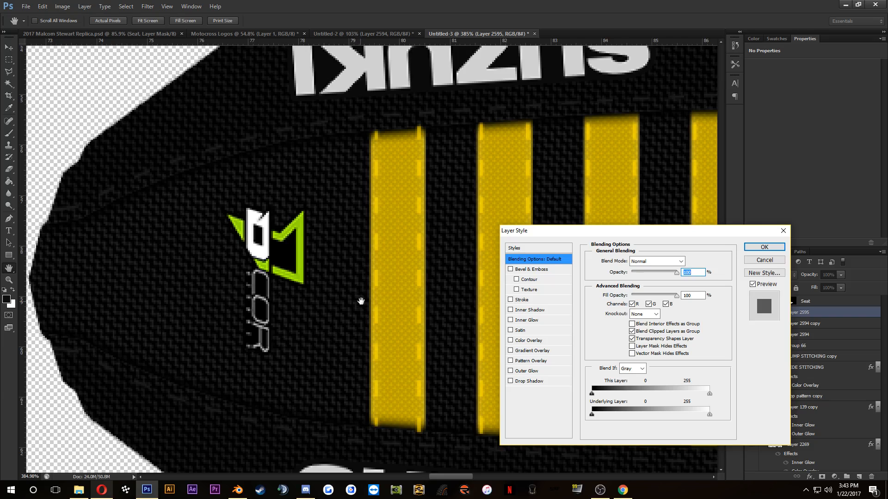
{"action": "left_click", "coordinate": [529, 341]}
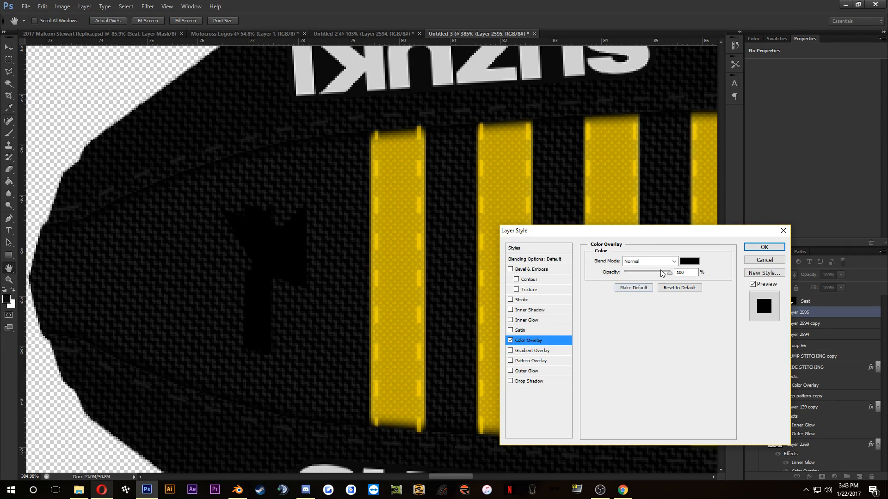
{"action": "left_click", "coordinate": [689, 261]}
{"action": "left_click", "coordinate": [285, 247]}
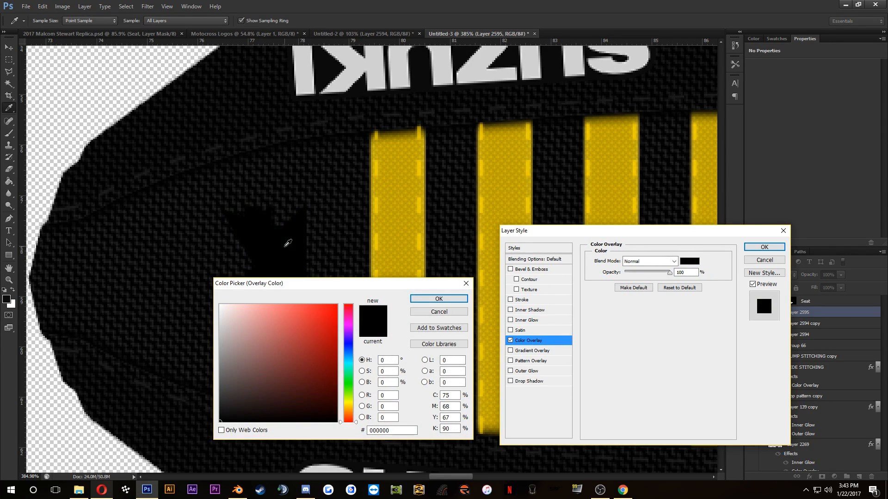
{"action": "left_click", "coordinate": [437, 300]}
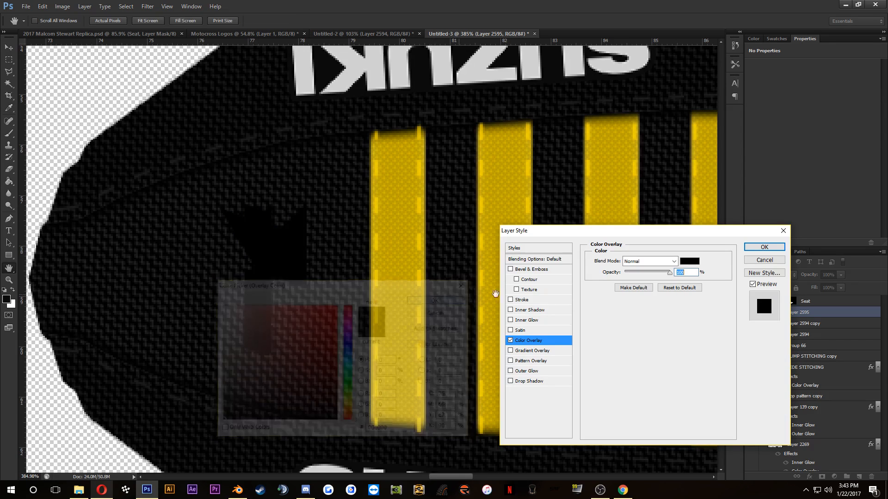
{"action": "left_click", "coordinate": [696, 262]}
{"action": "left_click_drag", "start_coordinate": [322, 353], "coordinate": [109, 238]}
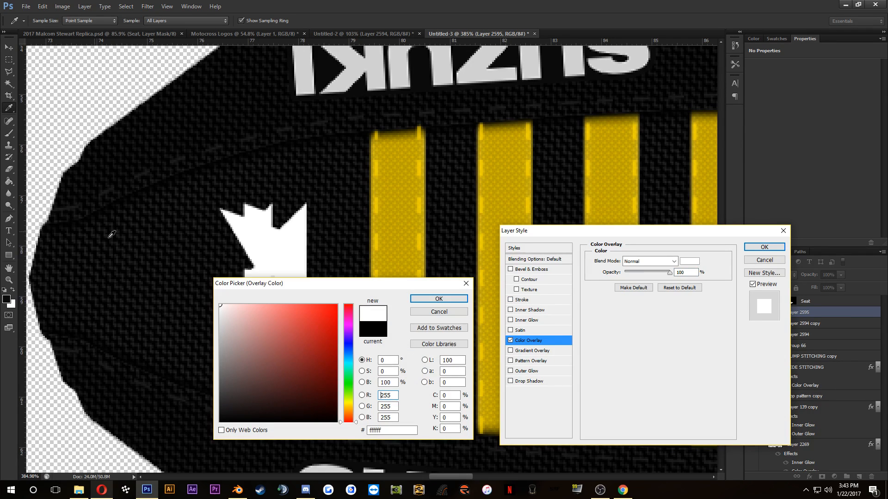
{"action": "left_click", "coordinate": [423, 299]}
Step: Try a 3 px black outside Stroke on the D'COR logo and rasterize its layer style
{"action": "left_click", "coordinate": [521, 300]}
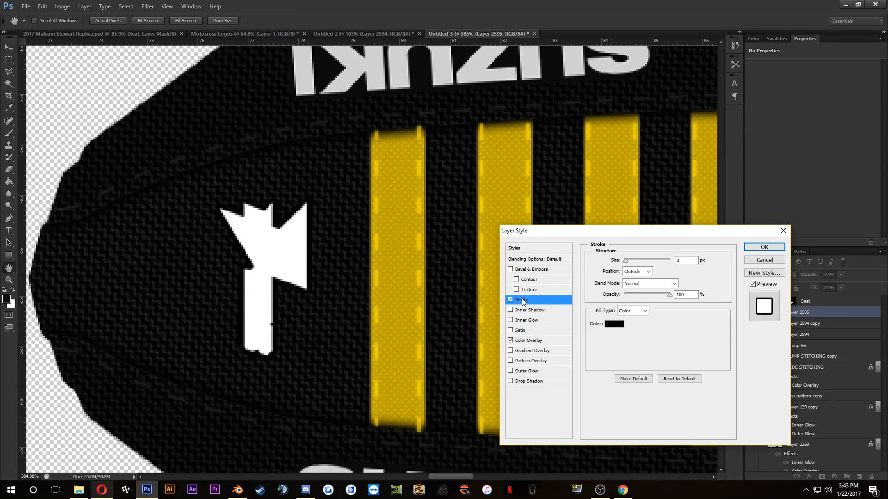
{"action": "left_click", "coordinate": [614, 324]}
{"action": "left_click_drag", "start_coordinate": [226, 344], "coordinate": [123, 232]}
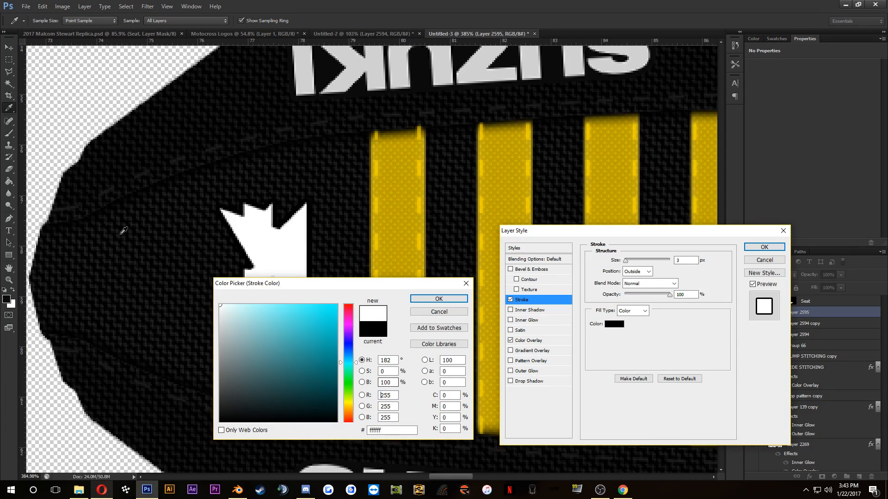
{"action": "left_click_drag", "start_coordinate": [237, 400], "coordinate": [124, 482]}
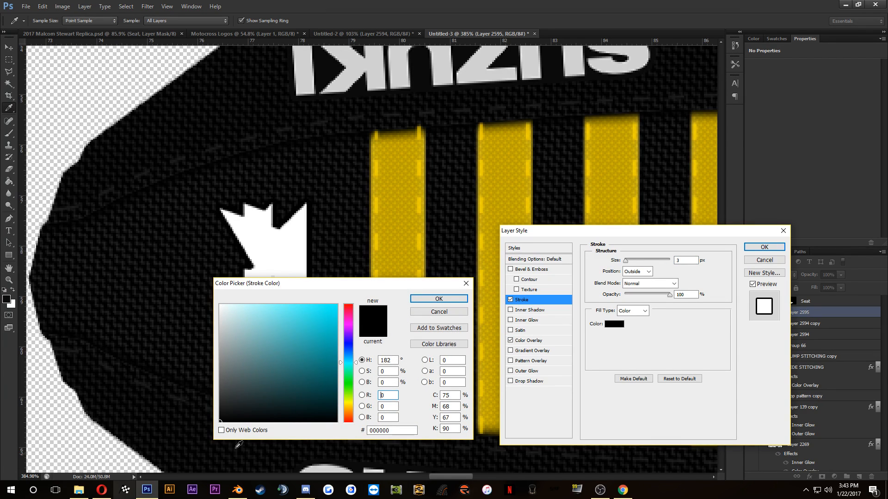
{"action": "left_click", "coordinate": [439, 299]}
{"action": "left_click", "coordinate": [763, 247]}
{"action": "right_click", "coordinate": [810, 315]}
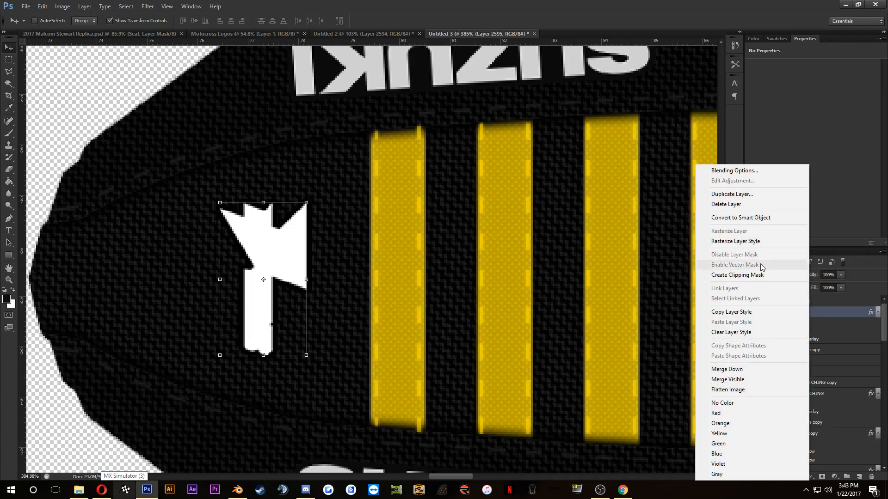
{"action": "left_click", "coordinate": [755, 241]}
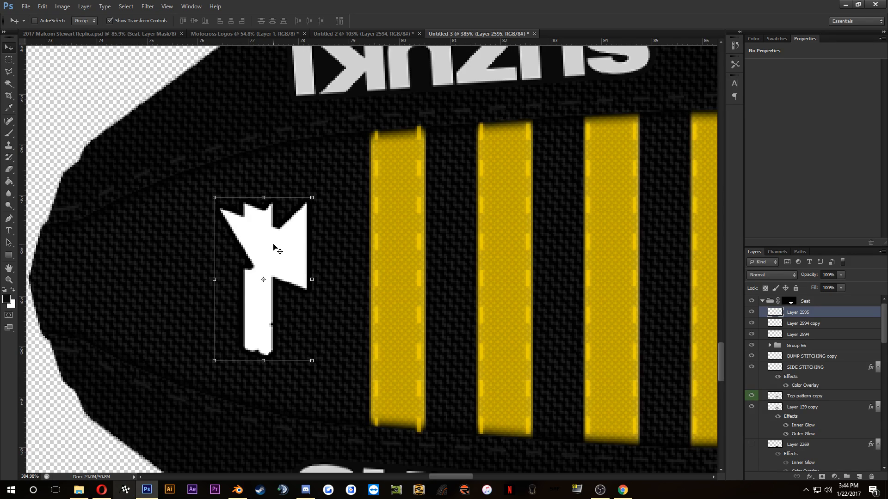
Step: Check the rear fender and seat reference photo, and undo the overlay and stroke on the D'COR logo
{"action": "left_click", "coordinate": [101, 490]}
{"action": "left_click", "coordinate": [225, 418]}
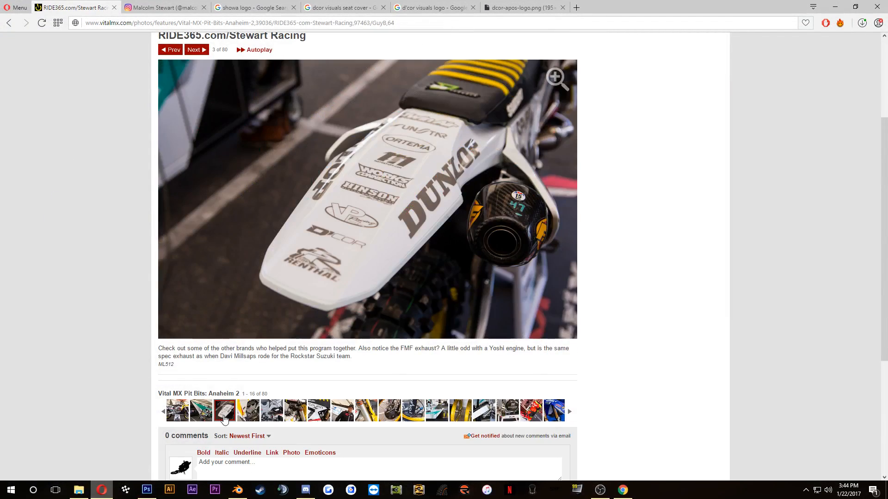
{"action": "left_click", "coordinate": [238, 490]}
{"action": "key", "text": "alt+Tab"}
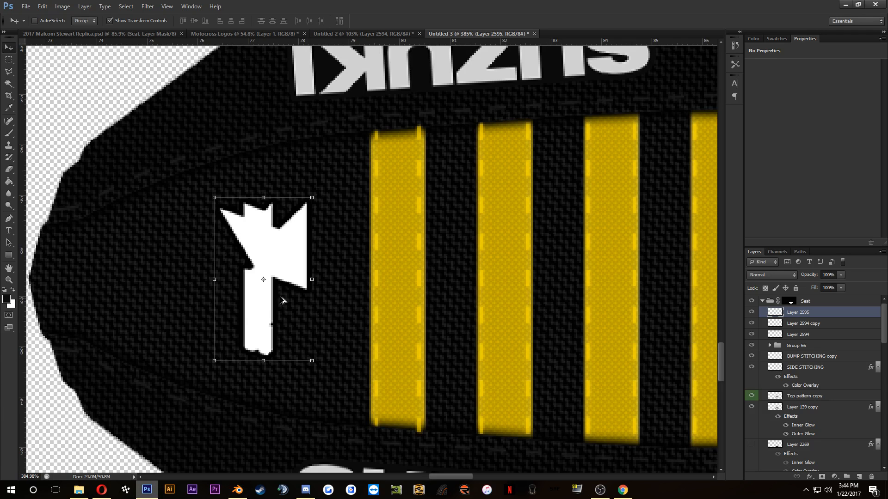
{"action": "key", "text": "ctrl+z"}
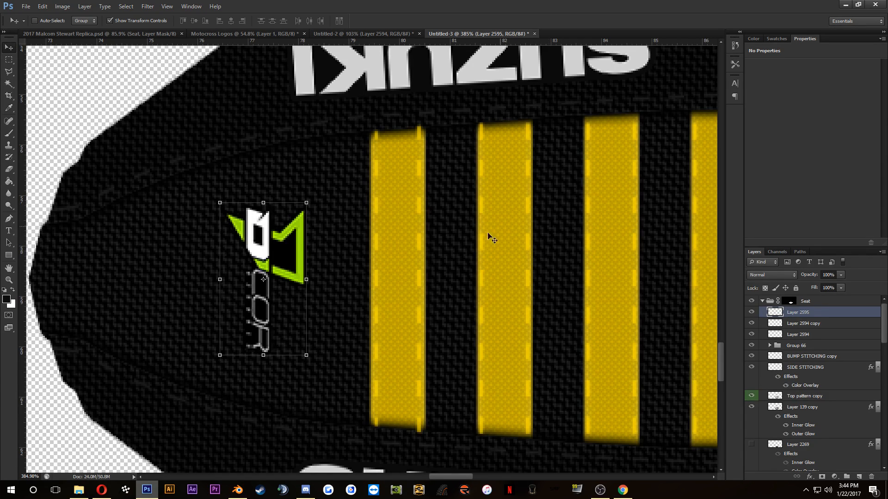
Step: Convert the D'COR logo layer into a normal map with xNormal Height2Normals, using a smooth value of 0.600
{"action": "left_click", "coordinate": [148, 6]}
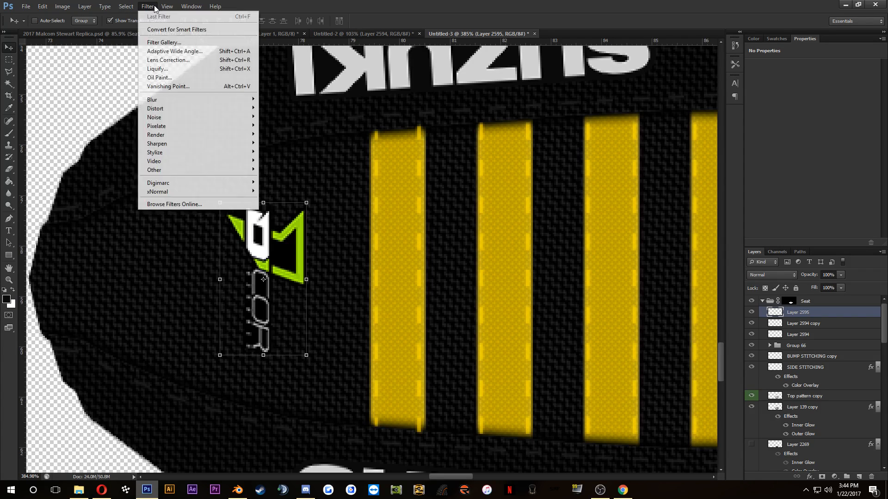
{"action": "mouse_move", "coordinate": [183, 193]}
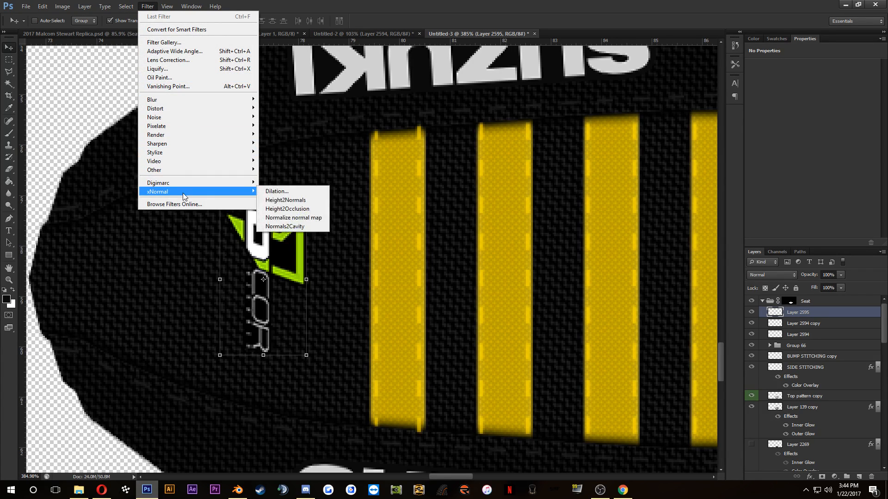
{"action": "left_click", "coordinate": [284, 198]}
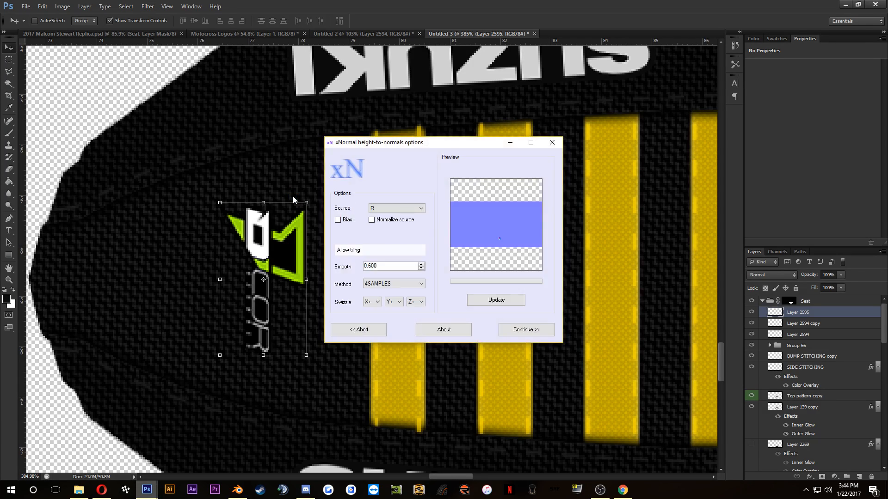
{"action": "left_click", "coordinate": [520, 330]}
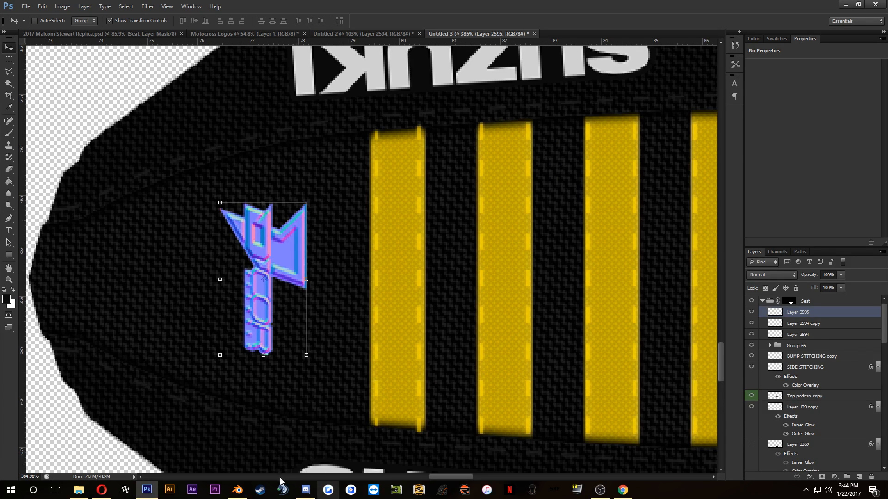
{"action": "left_click", "coordinate": [310, 493]}
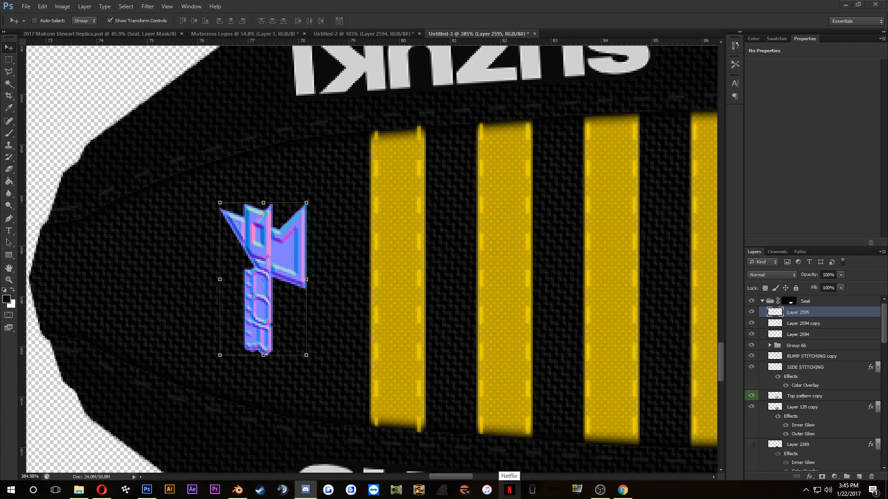
{"action": "left_click", "coordinate": [403, 278]}
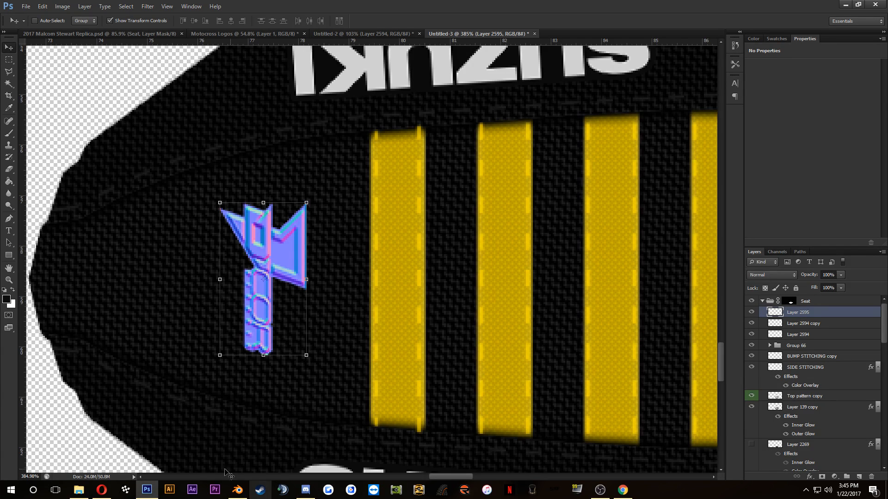
{"action": "left_click", "coordinate": [101, 490]}
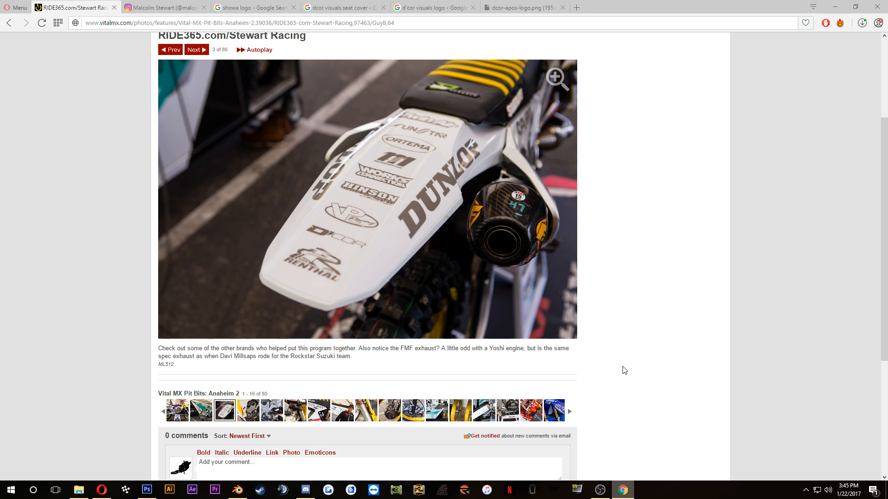
{"action": "left_click", "coordinate": [148, 493]}
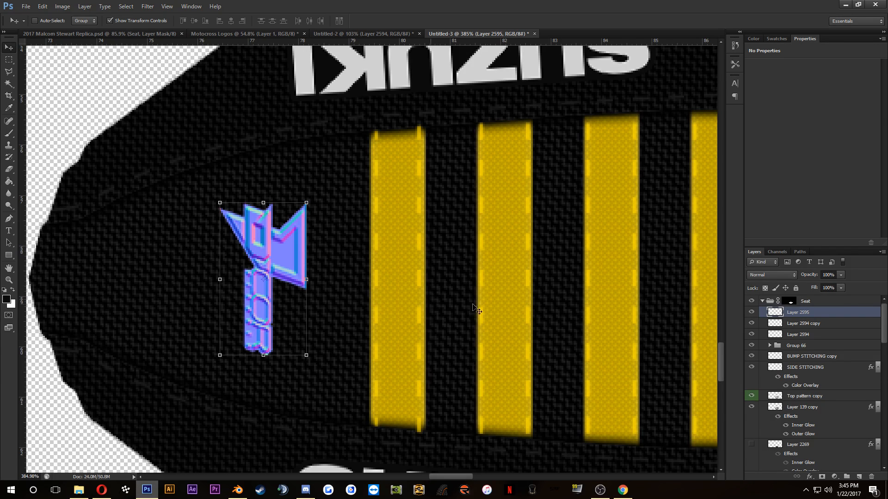
Step: Merge the two SUZUKI logo layers into one layer
{"action": "left_click", "coordinate": [805, 323]}
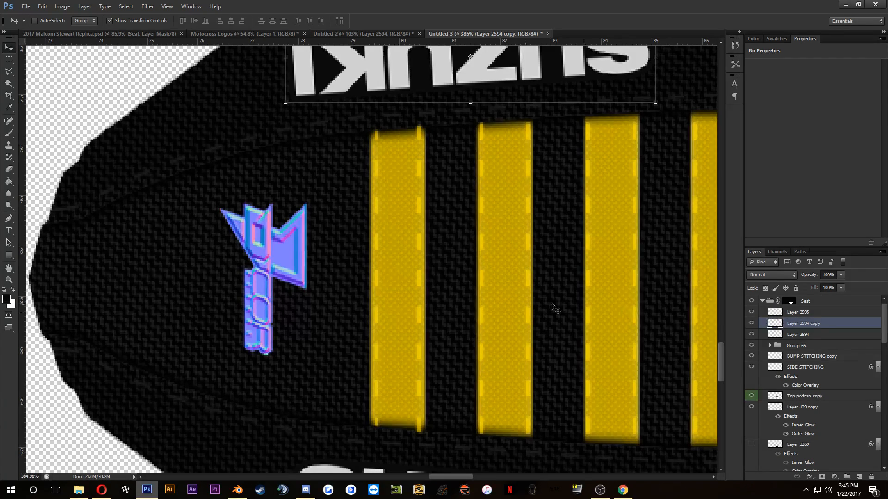
{"action": "key", "text": "ctrl+minus"}
{"action": "left_click", "coordinate": [798, 334], "text": "shift"}
{"action": "right_click", "coordinate": [797, 331]}
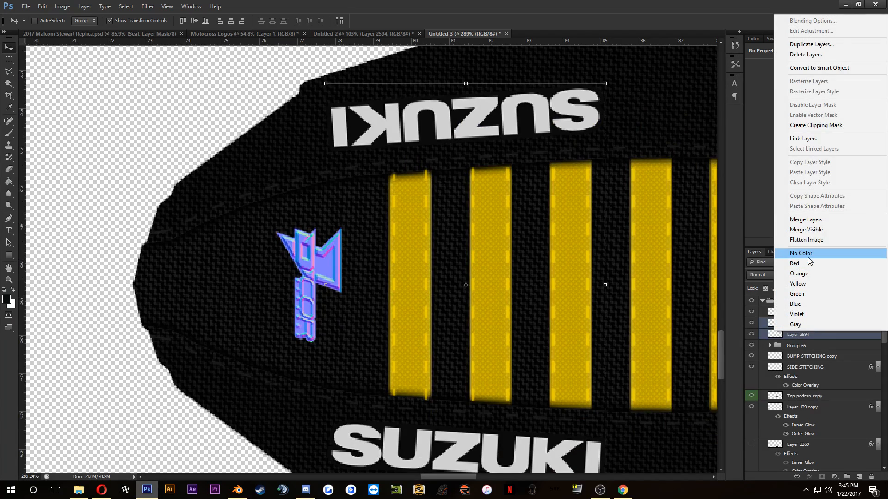
{"action": "left_click", "coordinate": [814, 220]}
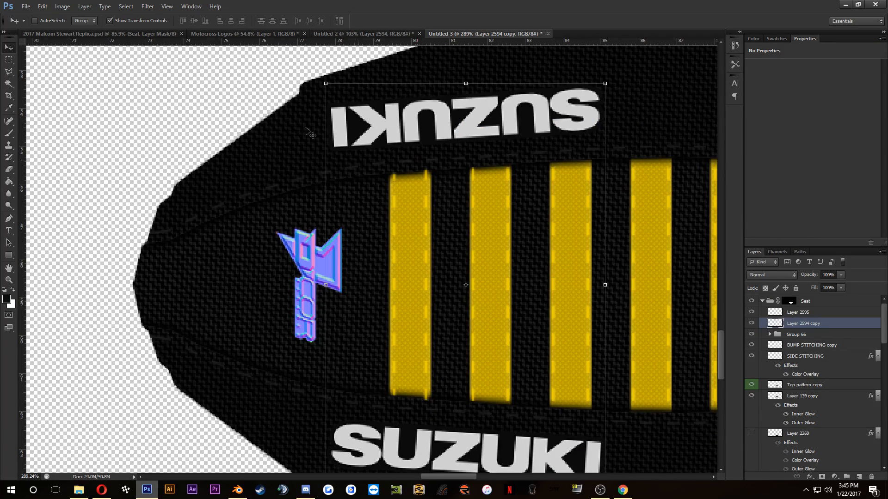
Step: Convert the merged SUZUKI logos into a normal map with xNormal Height2Normals, using a smooth value of 0.450
{"action": "left_click", "coordinate": [148, 6]}
{"action": "mouse_move", "coordinate": [241, 193]}
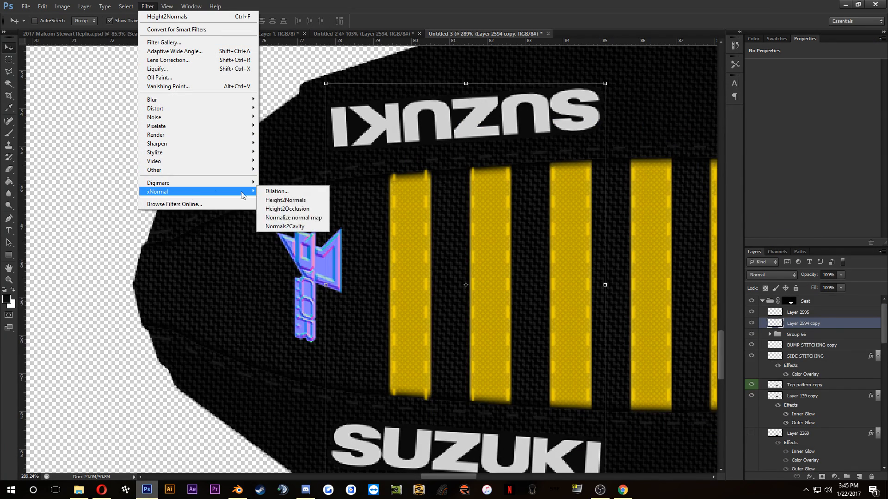
{"action": "left_click", "coordinate": [296, 200]}
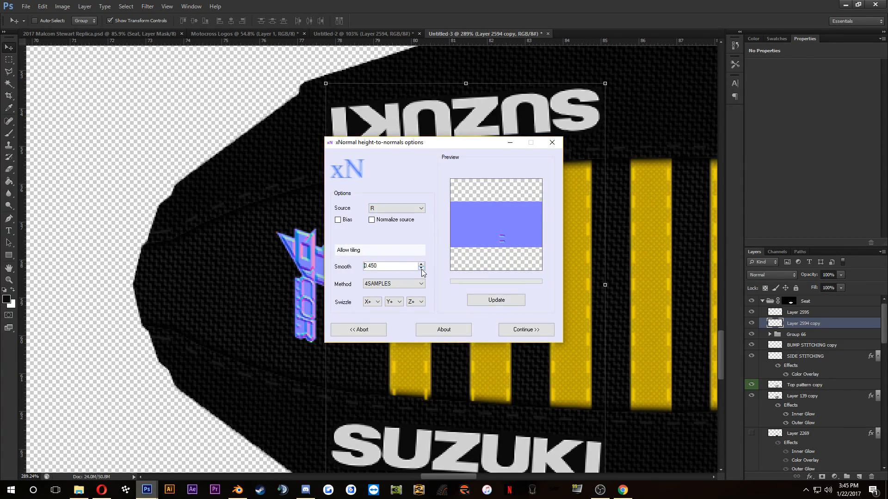
{"action": "left_click", "coordinate": [521, 329]}
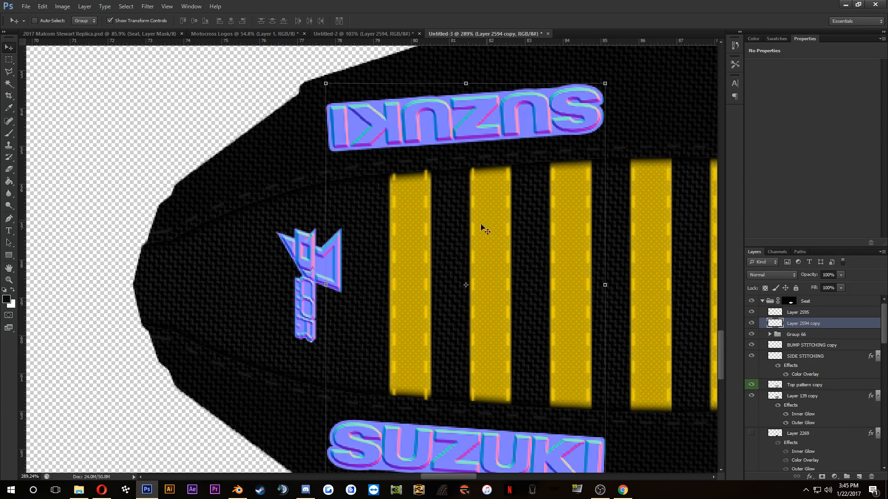
Step: Isolate the green channel with the SUZUKI layer selected and the red channel with the D'COR layer selected to examine the logos' relief
{"action": "scroll", "coordinate": [422, 248], "scroll_direction": "down", "scroll_amount": 1}
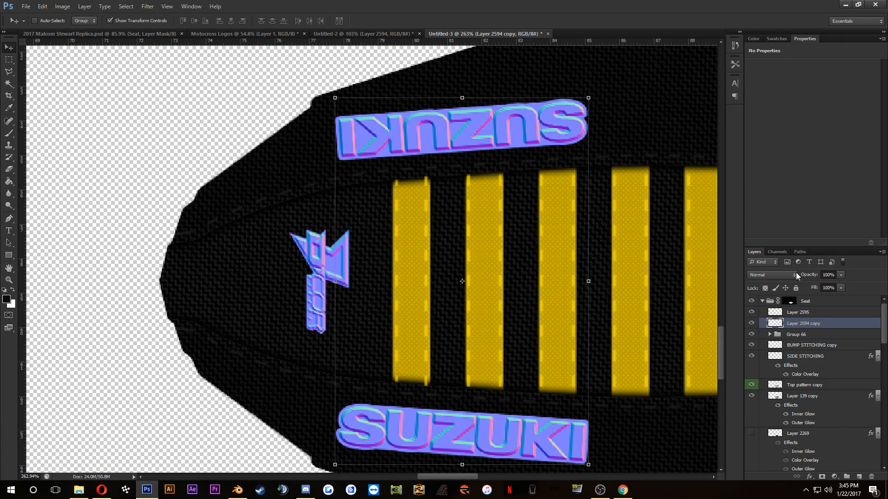
{"action": "left_click", "coordinate": [777, 252]}
{"action": "left_click", "coordinate": [782, 283]}
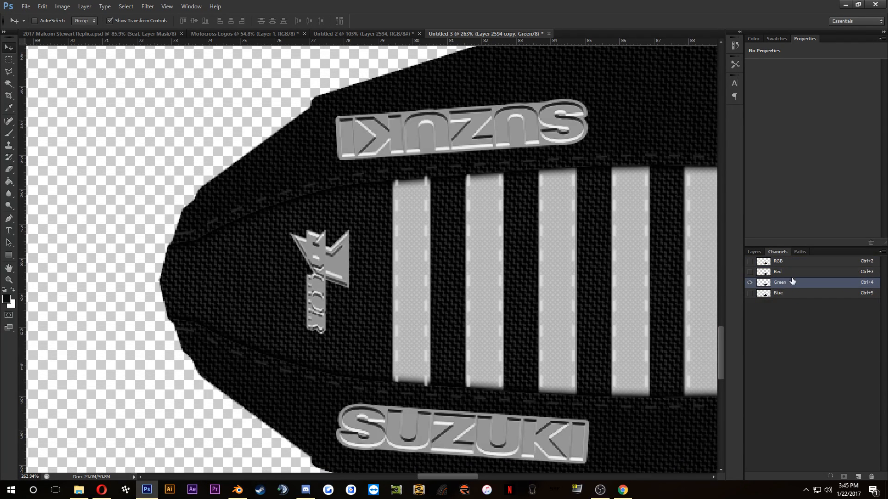
{"action": "left_click", "coordinate": [792, 276]}
{"action": "left_click_drag", "start_coordinate": [793, 276], "coordinate": [791, 307]}
{"action": "left_click", "coordinate": [777, 252]}
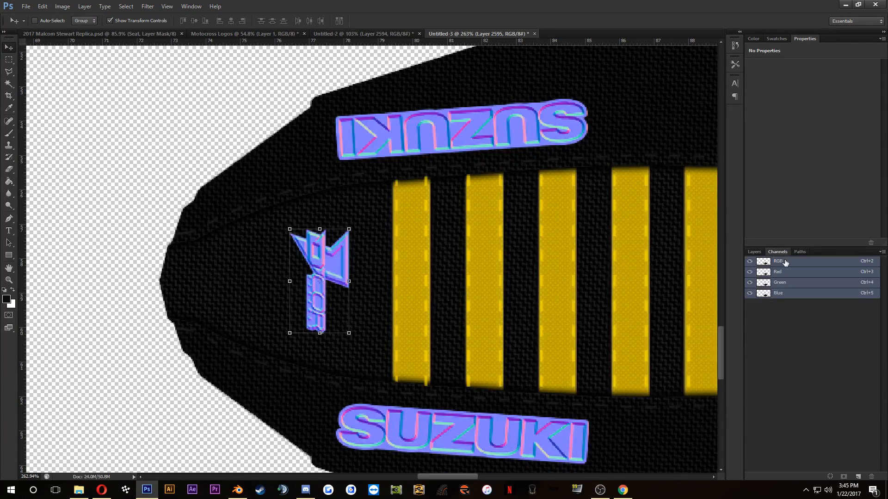
{"action": "left_click", "coordinate": [786, 276]}
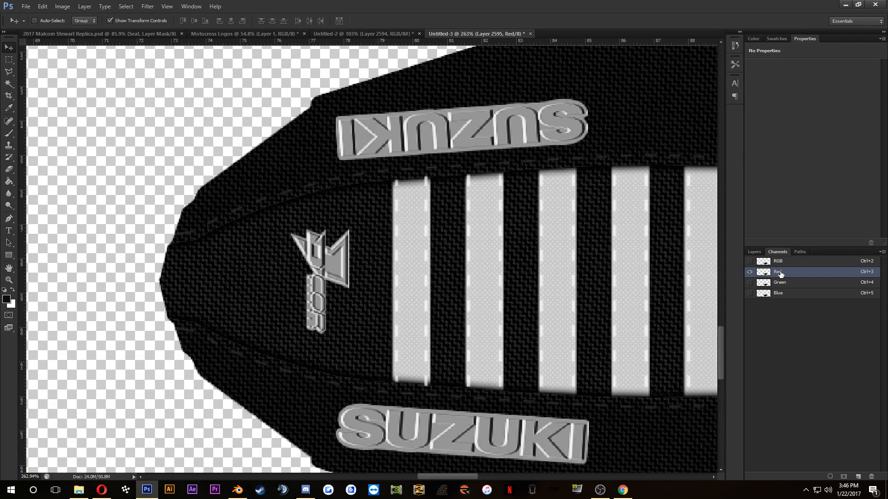
Step: Isolate the green channel with the D'COR layer selected to examine the relief of the seat logos
{"action": "left_click", "coordinate": [785, 282]}
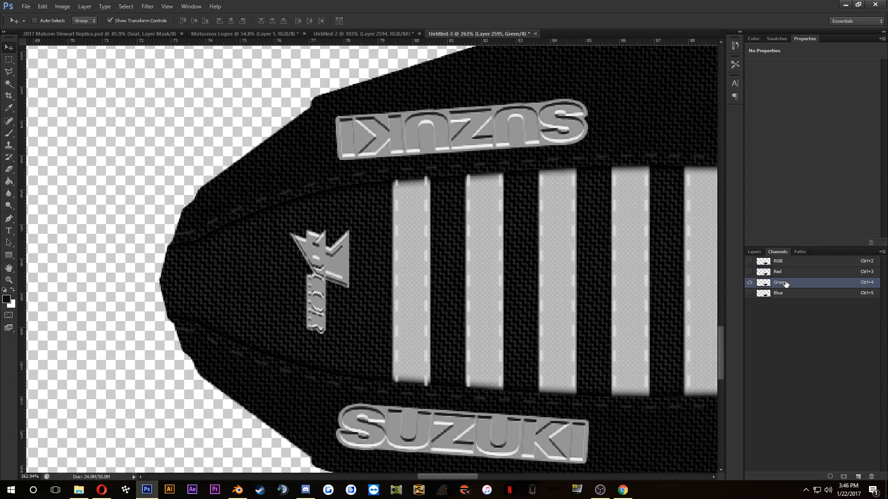
{"action": "left_click", "coordinate": [755, 252]}
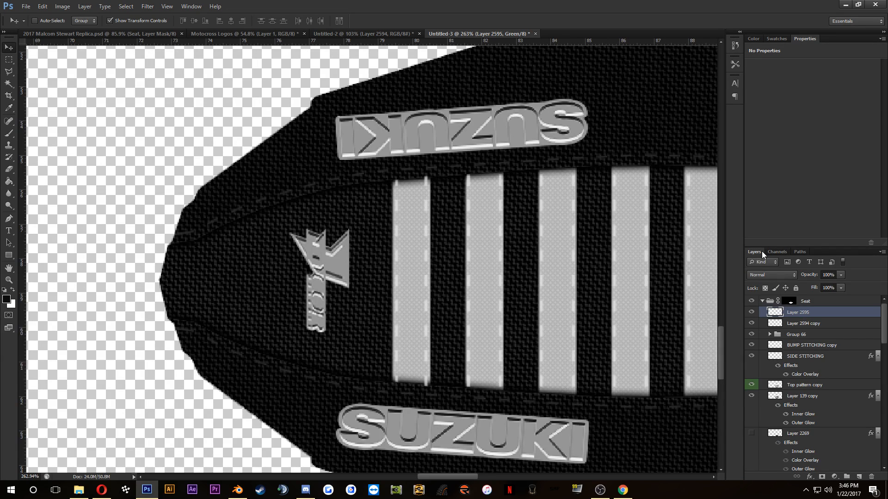
{"action": "scroll", "coordinate": [411, 232], "scroll_direction": "down", "scroll_amount": 3}
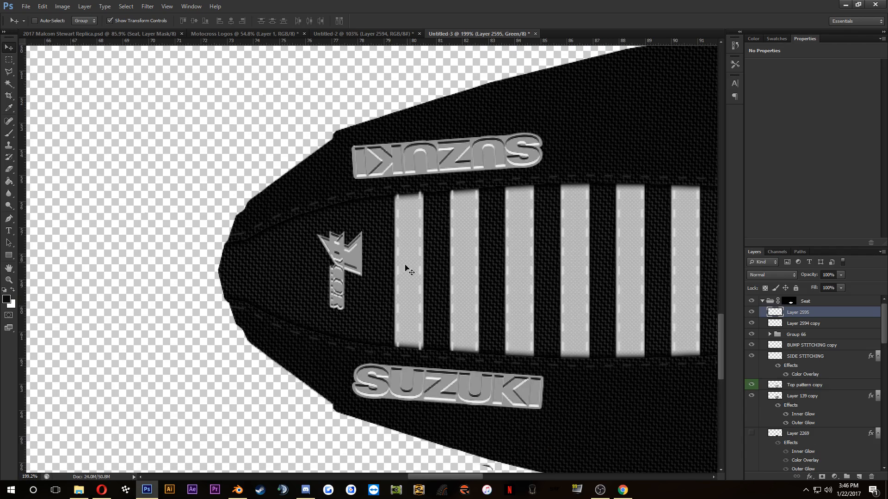
{"action": "left_click", "coordinate": [800, 252]}
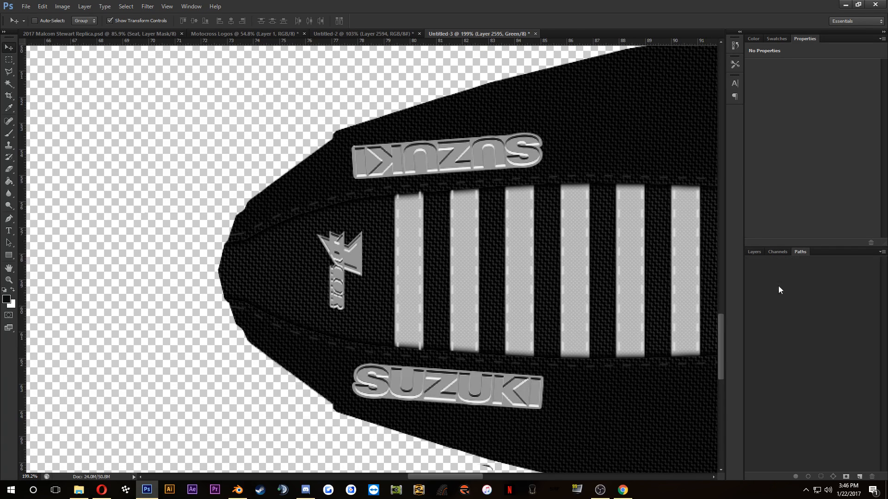
{"action": "left_click", "coordinate": [782, 253]}
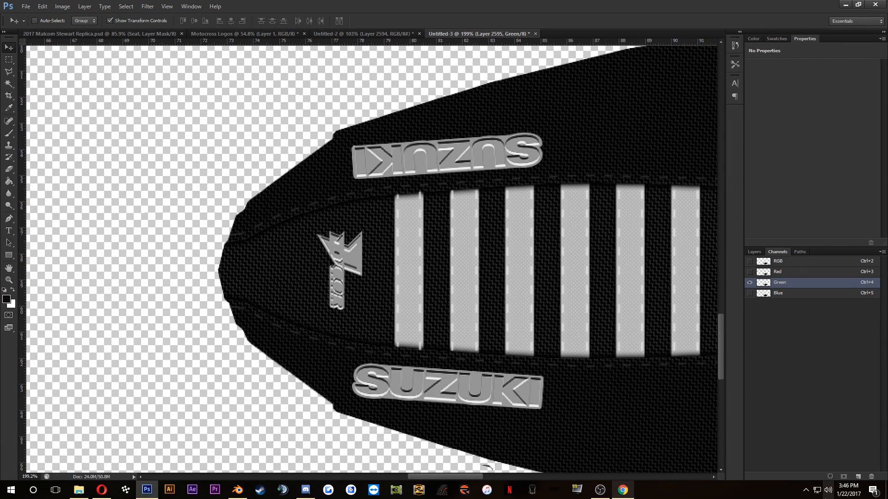
{"action": "left_click", "coordinate": [807, 490]}
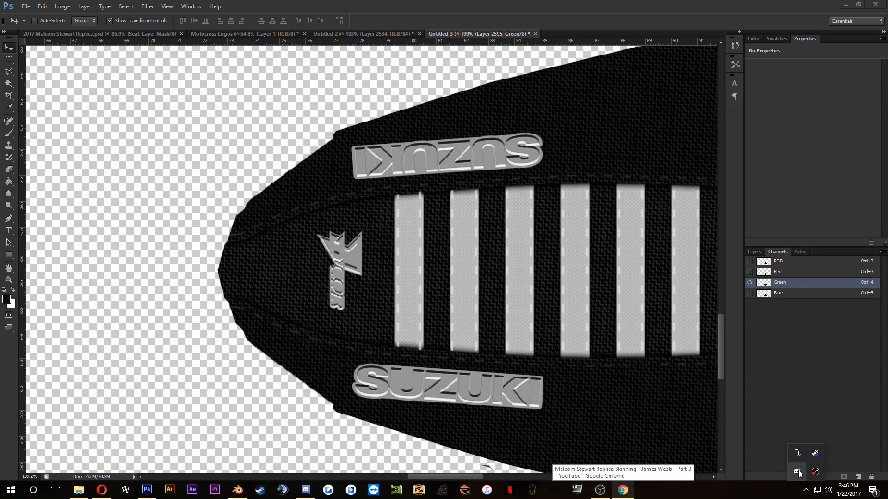
{"action": "right_click", "coordinate": [798, 470]}
{"action": "left_click", "coordinate": [798, 465]}
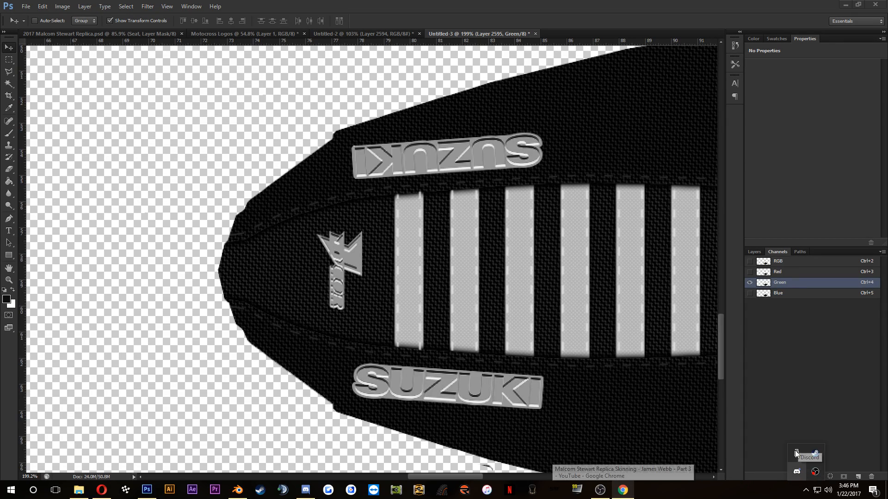
{"action": "left_click", "coordinate": [798, 384]}
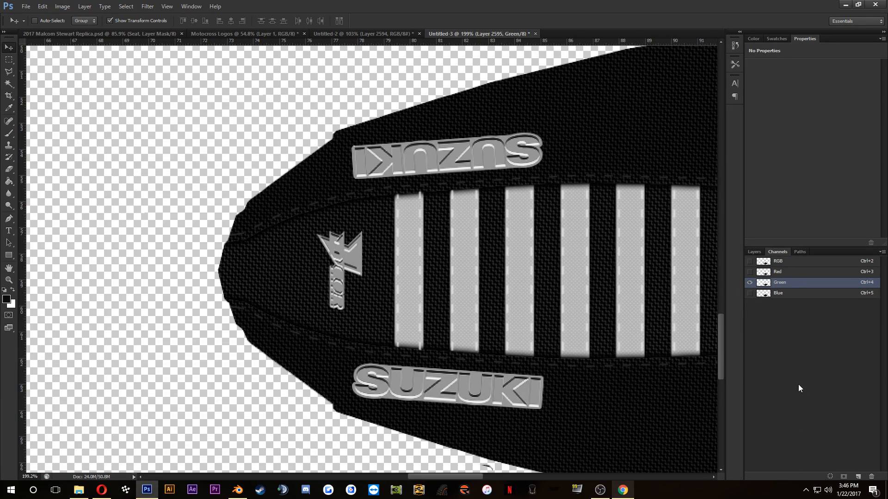
Step: Show all color channels again and return to the layer list
{"action": "left_click", "coordinate": [750, 261]}
{"action": "scroll", "coordinate": [398, 197], "scroll_direction": "down", "scroll_amount": 1}
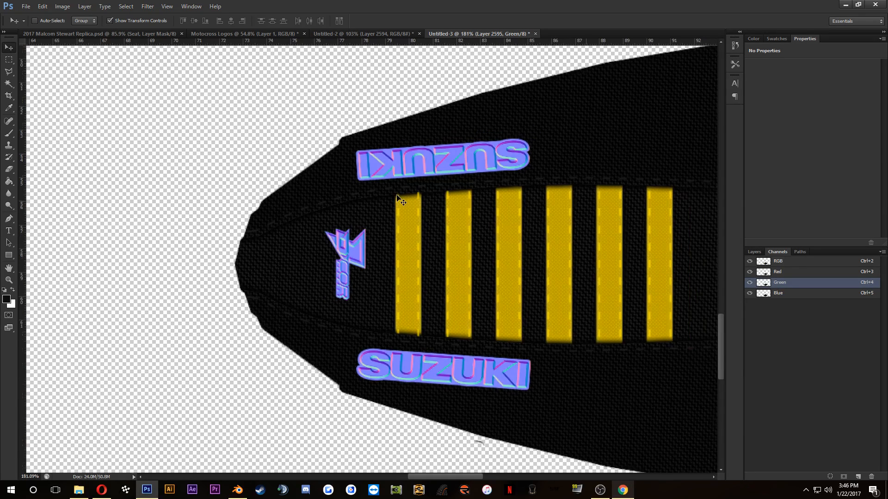
{"action": "left_click", "coordinate": [754, 252]}
{"action": "scroll", "coordinate": [485, 187], "scroll_direction": "up", "scroll_amount": 2}
{"action": "left_click_drag", "start_coordinate": [431, 278], "coordinate": [318, 251]}
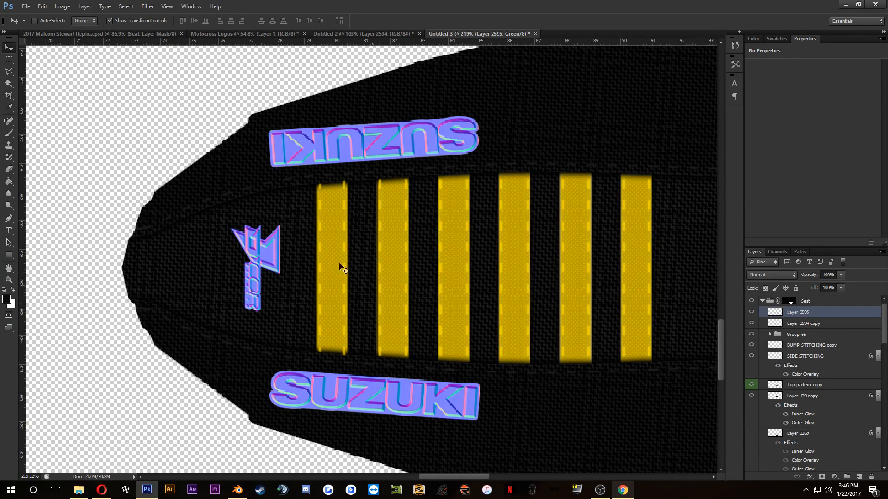
Step: Try inverting the red channel of the merged SUZUKI logo layer, then undo the inversion
{"action": "left_click", "coordinate": [770, 325]}
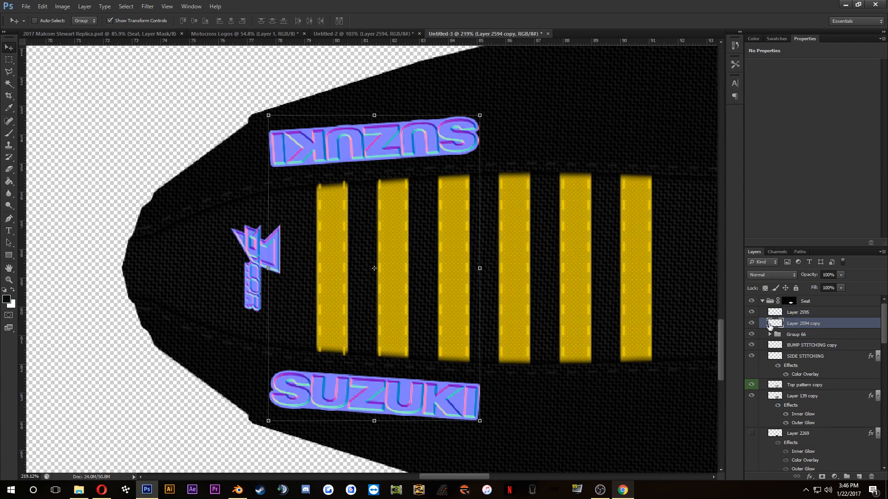
{"action": "left_click", "coordinate": [786, 249]}
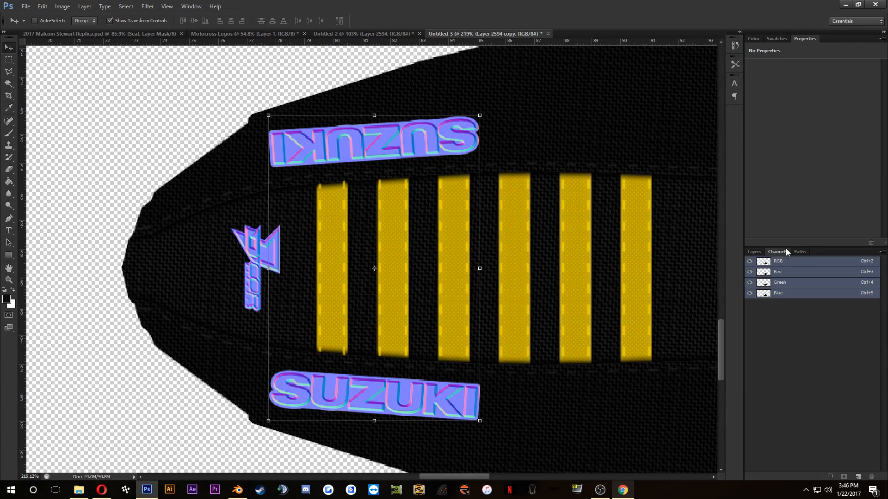
{"action": "left_click", "coordinate": [801, 274]}
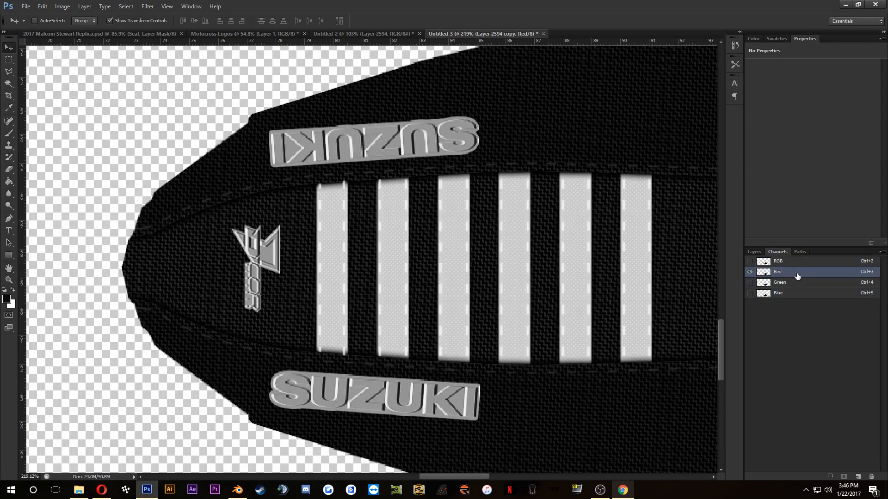
{"action": "key", "text": "ctrl+i"}
{"action": "key", "text": "ctrl+i"}
{"action": "key", "text": "ctrl+i"}
{"action": "key", "text": "ctrl+i"}
{"action": "key", "text": "ctrl+i"}
{"action": "key", "text": "ctrl+i"}
{"action": "key", "text": "ctrl+z"}
{"action": "key", "text": "ctrl+z"}
{"action": "key", "text": "ctrl+z"}
{"action": "key", "text": "ctrl+z"}
{"action": "key", "text": "ctrl+z"}
{"action": "key", "text": "ctrl+z"}
{"action": "key", "text": "ctrl+z"}
{"action": "key", "text": "ctrl+z"}
{"action": "key", "text": "ctrl+z"}
Step: Isolate the green channel and step back through the recent channel edits
{"action": "left_click", "coordinate": [781, 282]}
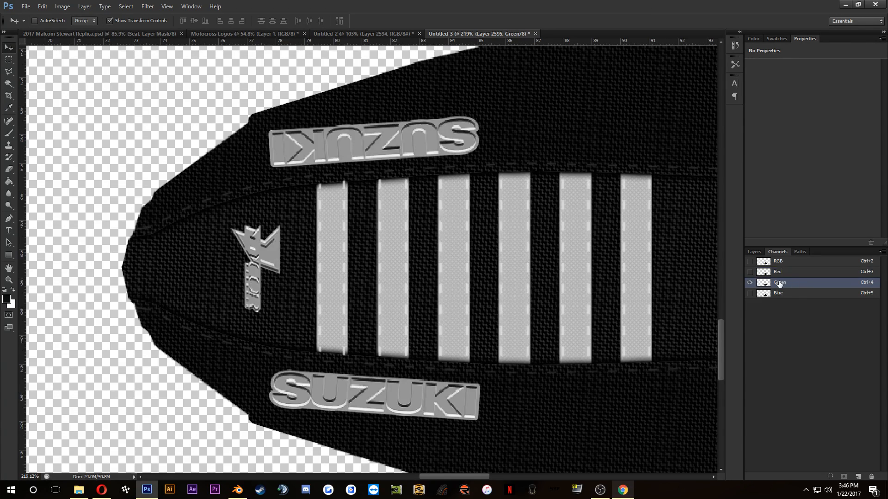
{"action": "key", "text": "ctrl+z"}
{"action": "key", "text": "ctrl+z"}
{"action": "key", "text": "ctrl+z"}
{"action": "key", "text": "ctrl+z"}
{"action": "key", "text": "ctrl+z"}
{"action": "key", "text": "ctrl+z"}
{"action": "key", "text": "ctrl+alt+z"}
Step: Restore the full-color RGB view of the seat and check the bike reference photo in the browser
{"action": "left_click", "coordinate": [759, 250]}
{"action": "left_click", "coordinate": [778, 252]}
{"action": "left_click", "coordinate": [749, 262]}
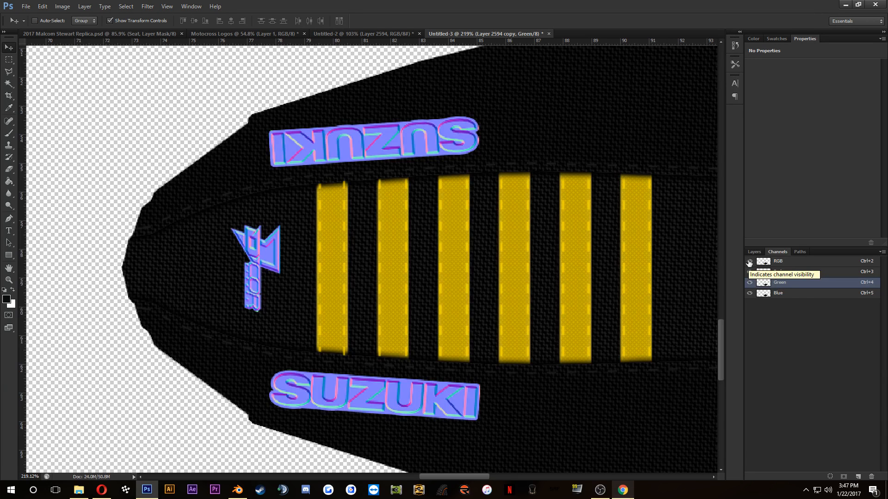
{"action": "left_click", "coordinate": [754, 252]}
{"action": "left_click", "coordinate": [803, 334]}
{"action": "scroll", "coordinate": [472, 260], "scroll_direction": "down", "scroll_amount": 1}
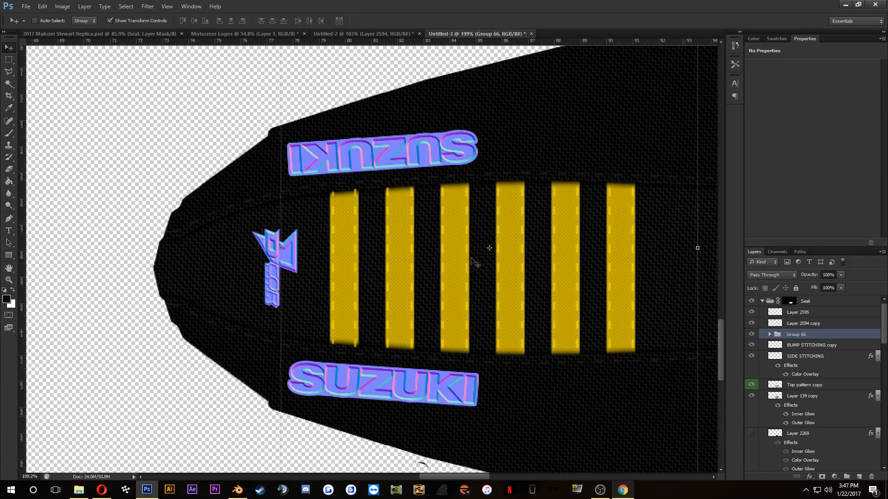
{"action": "scroll", "coordinate": [473, 260], "scroll_direction": "down", "scroll_amount": 3}
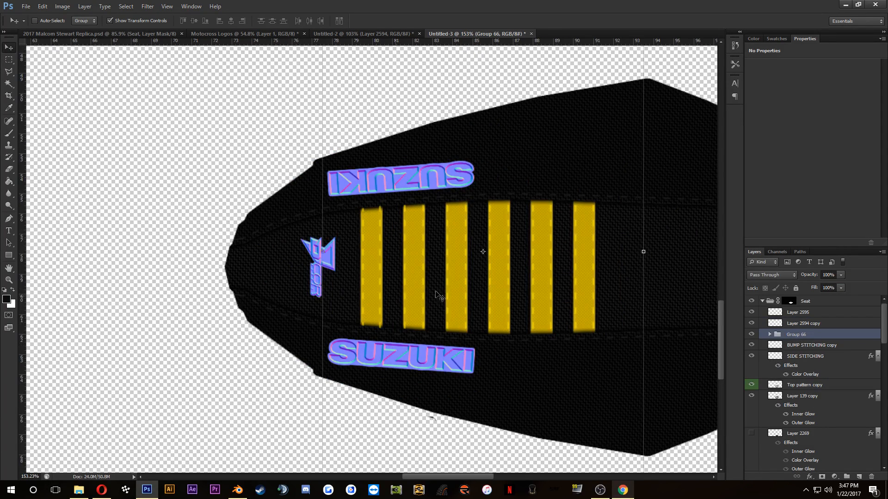
{"action": "left_click", "coordinate": [110, 490]}
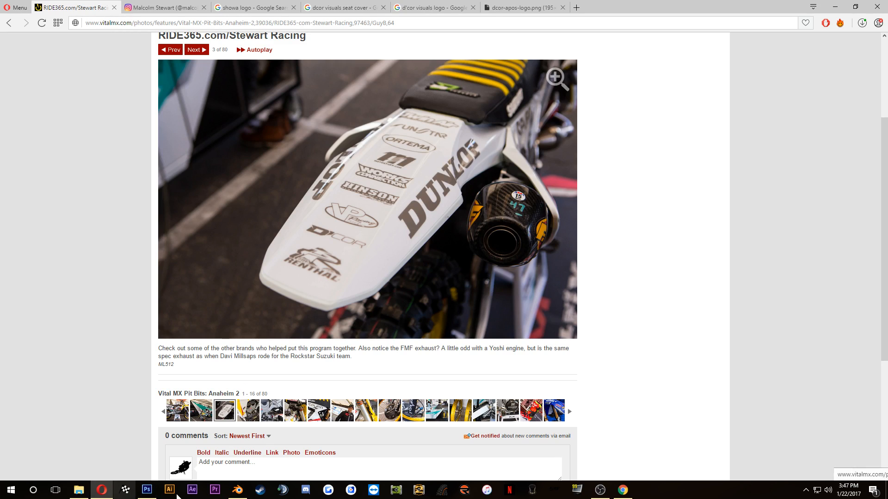
{"action": "left_click", "coordinate": [147, 490]}
Step: Erase the stitch ends protruding past the first yellow stripe on the BUMP STITCHING copy layer with a 57 px eraser
{"action": "left_click", "coordinate": [795, 346]}
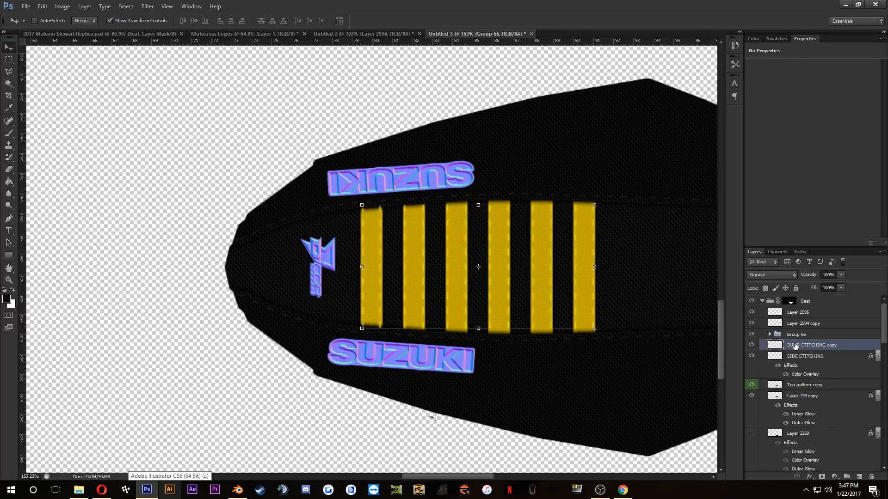
{"action": "scroll", "coordinate": [407, 240], "scroll_direction": "up", "scroll_amount": 5}
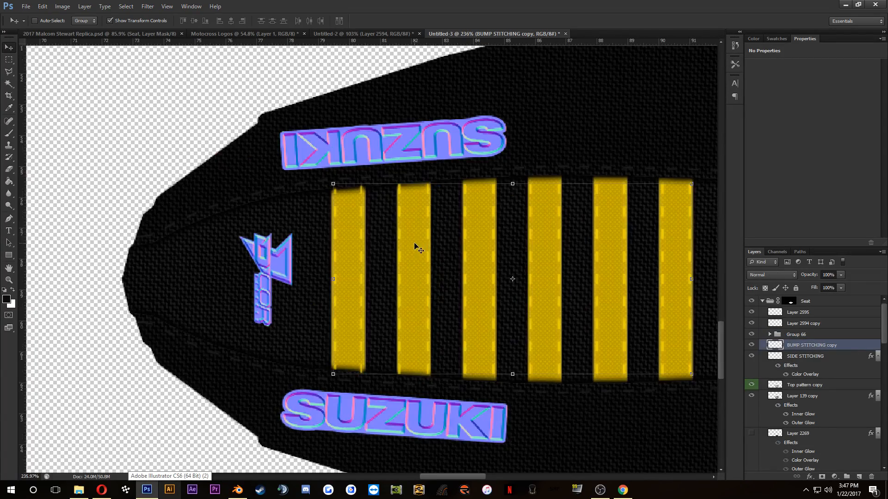
{"action": "scroll", "coordinate": [347, 213], "scroll_direction": "down", "scroll_amount": 2}
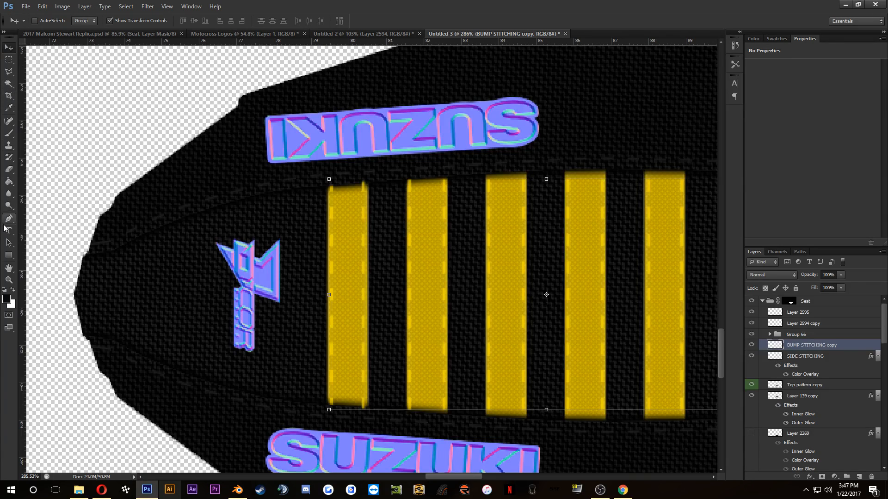
{"action": "left_click", "coordinate": [8, 169]}
{"action": "scroll", "coordinate": [238, 335], "scroll_direction": "up", "scroll_amount": 2}
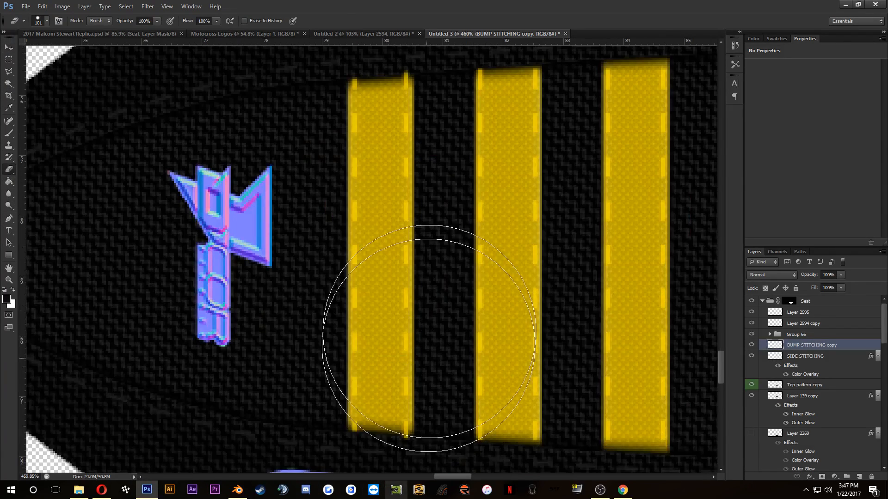
{"action": "left_click_drag", "start_coordinate": [422, 270], "coordinate": [401, 177]}
{"action": "right_click", "coordinate": [402, 293]}
{"action": "left_click", "coordinate": [438, 315]}
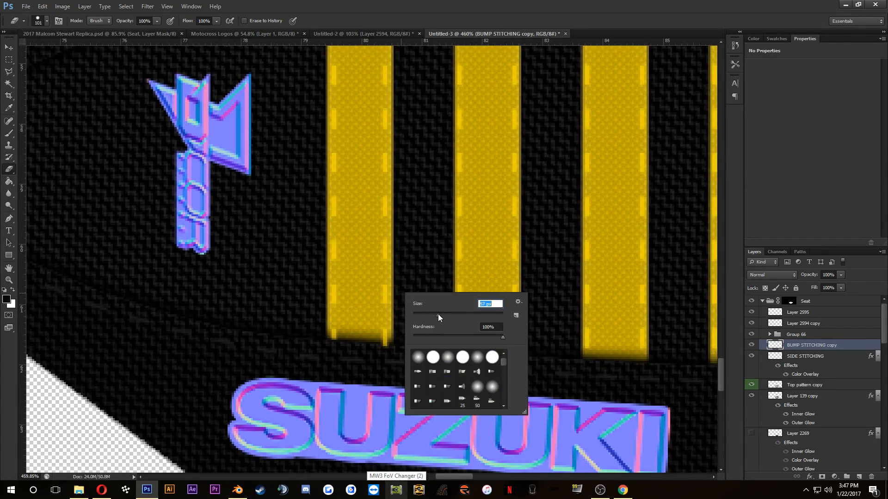
{"action": "left_click", "coordinate": [380, 404]}
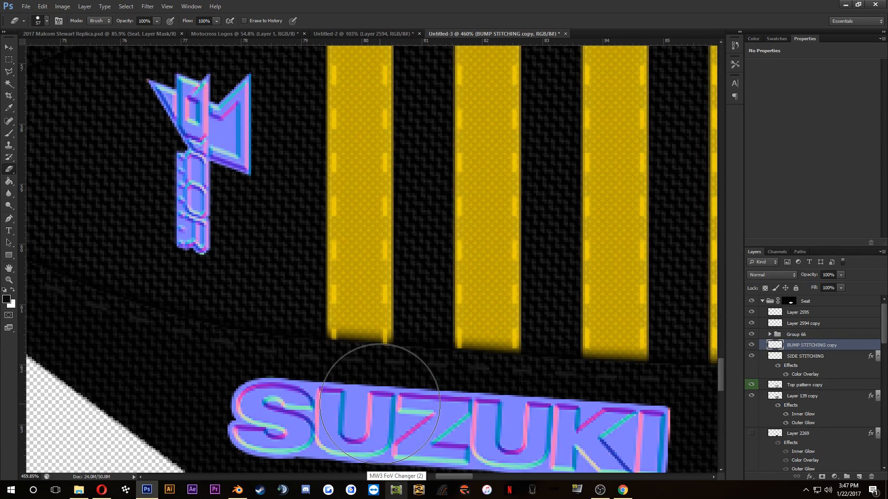
{"action": "scroll", "coordinate": [437, 243], "scroll_direction": "down", "scroll_amount": 3}
{"action": "left_click_drag", "start_coordinate": [437, 243], "coordinate": [428, 383]}
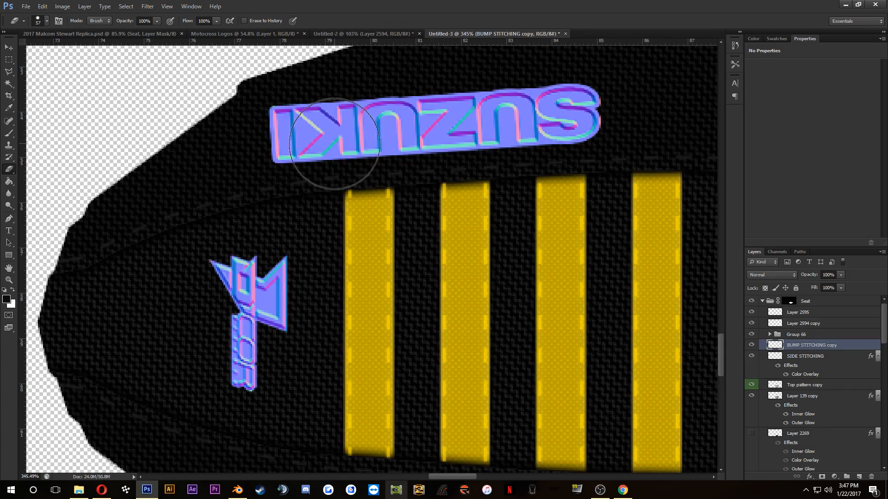
{"action": "scroll", "coordinate": [511, 298], "scroll_direction": "down", "scroll_amount": 3}
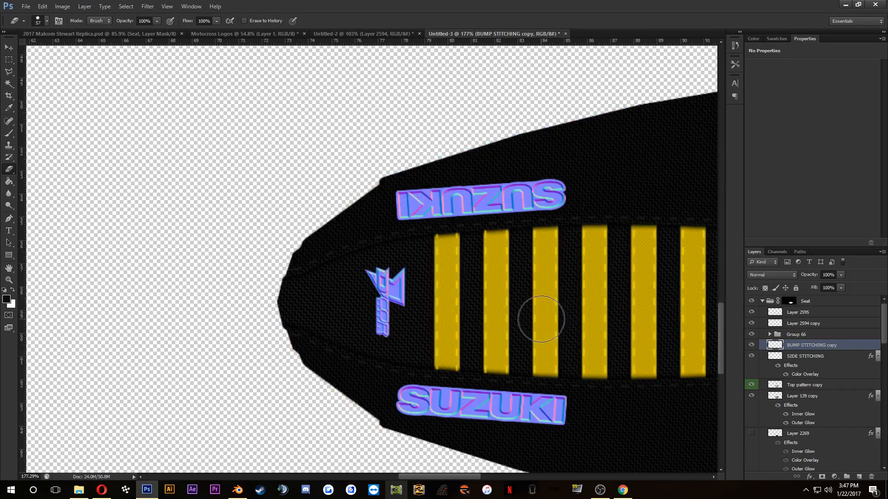
{"action": "scroll", "coordinate": [483, 217], "scroll_direction": "up", "scroll_amount": 1}
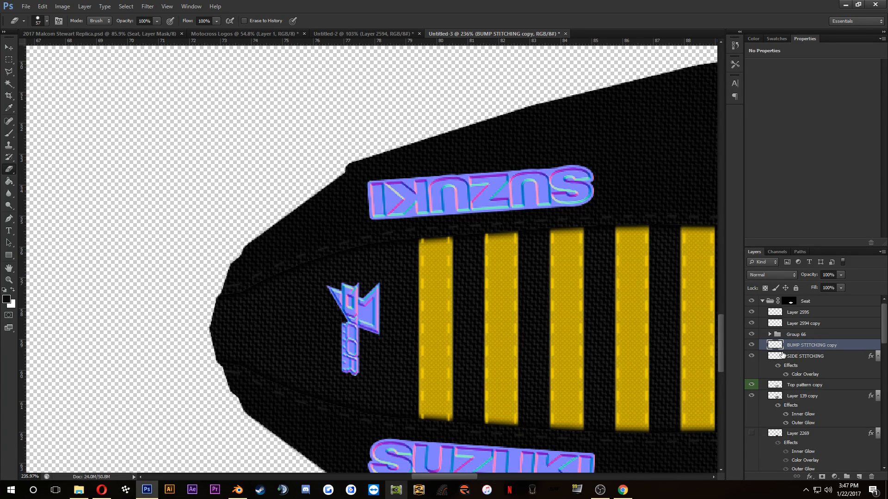
Step: Duplicate the BUMP STITCHING copy layer into the 2017 Malcom Stewart Replica.psd document
{"action": "right_click", "coordinate": [782, 352]}
{"action": "left_click", "coordinate": [809, 60]}
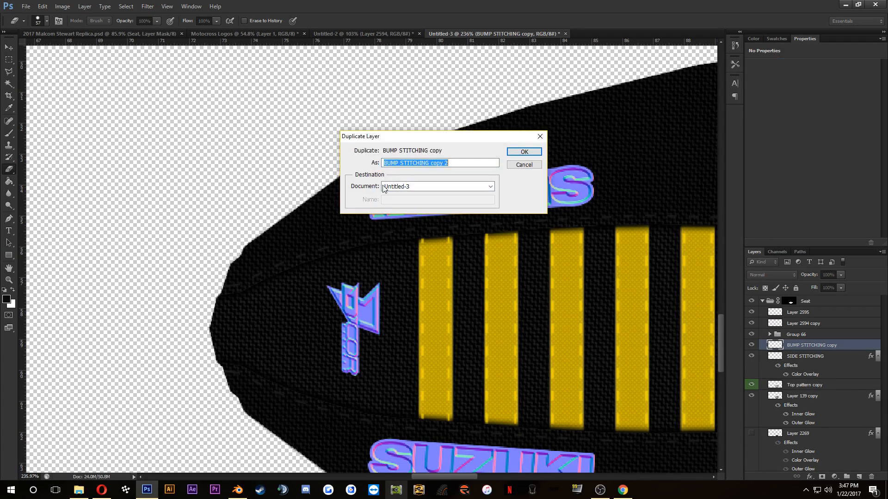
{"action": "left_click", "coordinate": [413, 187]}
{"action": "left_click", "coordinate": [426, 196]}
{"action": "left_click", "coordinate": [518, 152]}
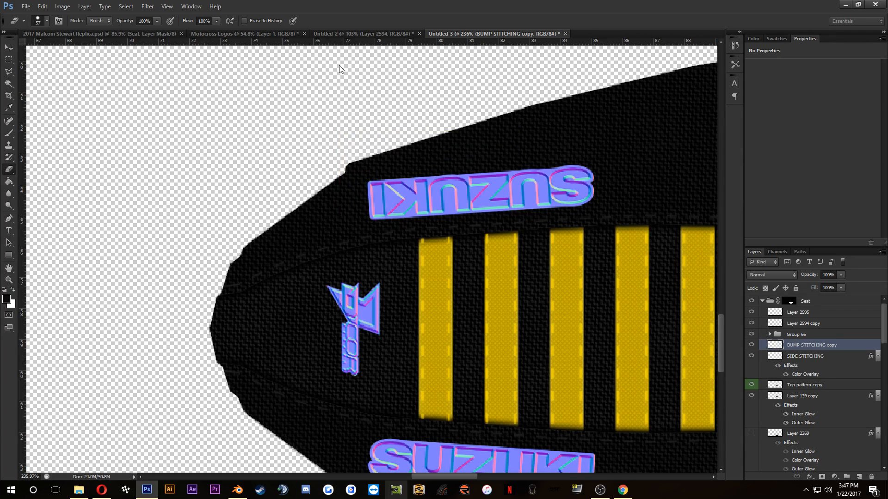
Step: Move the duplicated stitching layer into the Seat group of the replica document and delete the old BUMP STITCHING copy layer
{"action": "left_click", "coordinate": [131, 35]}
{"action": "scroll", "coordinate": [799, 421], "scroll_direction": "down", "scroll_amount": 1}
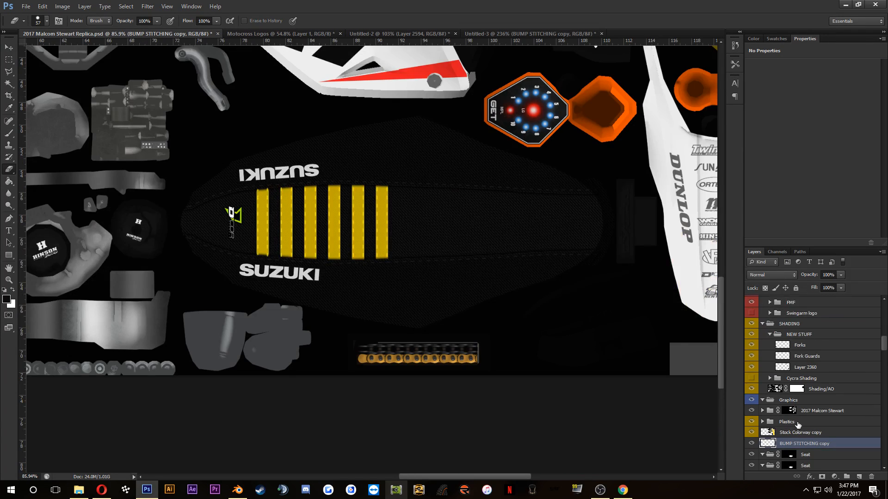
{"action": "scroll", "coordinate": [797, 425], "scroll_direction": "down", "scroll_amount": 2}
{"action": "left_click_drag", "start_coordinate": [804, 401], "coordinate": [810, 466]}
{"action": "left_click", "coordinate": [813, 465]}
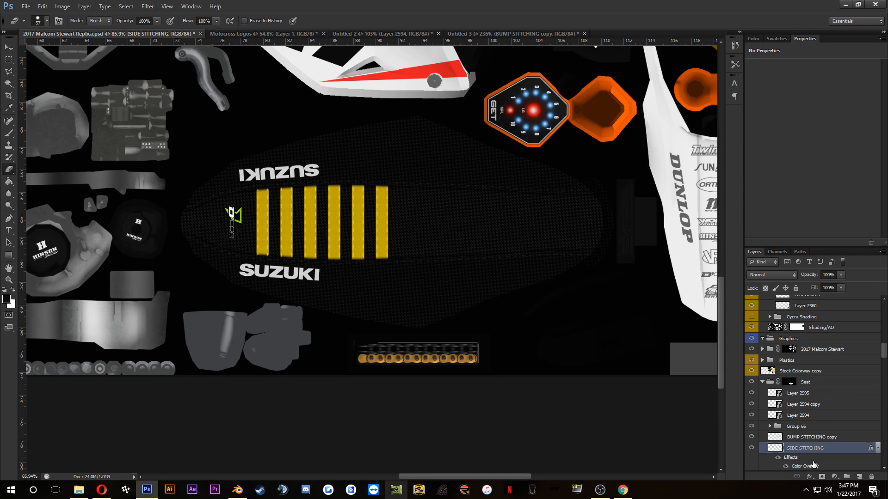
{"action": "scroll", "coordinate": [250, 157], "scroll_direction": "up", "scroll_amount": 4}
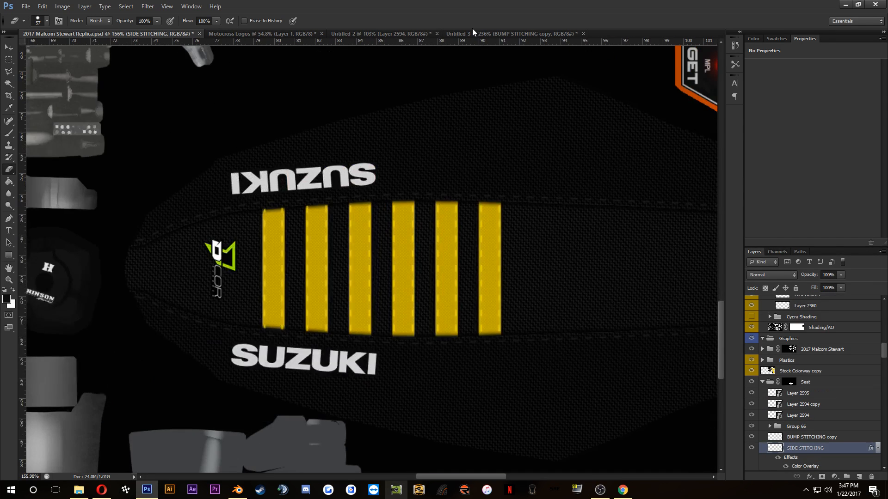
Step: Switch to the Untitled-3 document and give the BUMP STITCHING copy layer a white (ffffff) Color Overlay at 100% opacity
{"action": "left_click", "coordinate": [473, 33]}
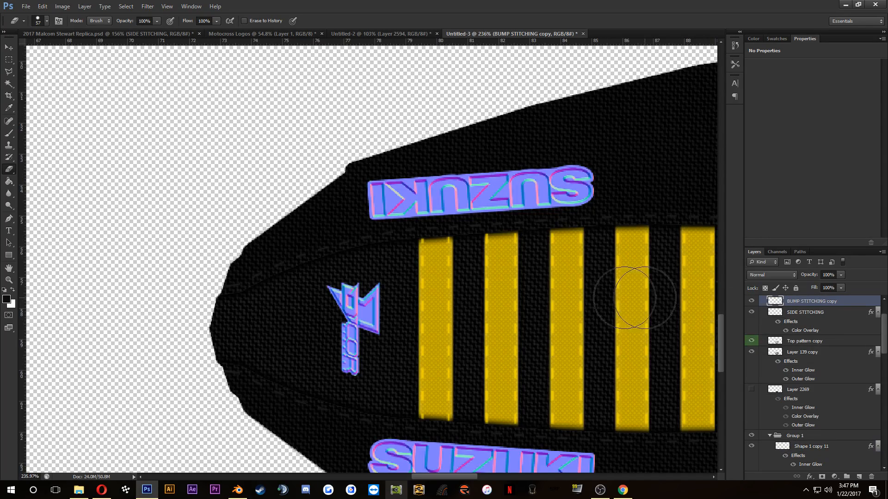
{"action": "scroll", "coordinate": [535, 258], "scroll_direction": "down", "scroll_amount": 3}
{"action": "scroll", "coordinate": [472, 235], "scroll_direction": "up", "scroll_amount": 4}
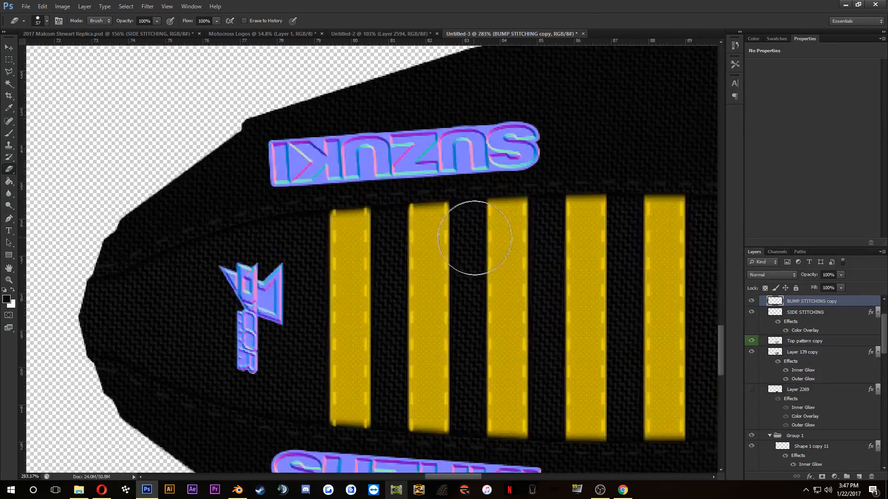
{"action": "double_click", "coordinate": [837, 303]}
{"action": "left_click", "coordinate": [529, 340]}
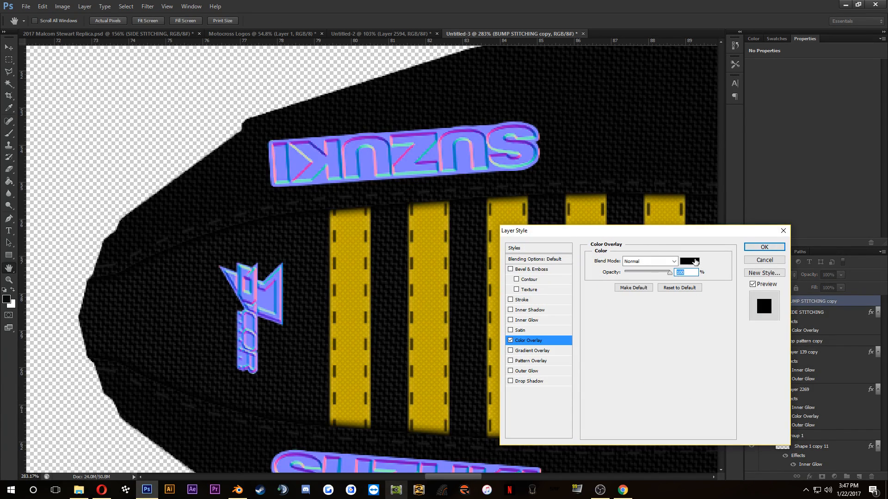
{"action": "left_click", "coordinate": [695, 261]}
{"action": "left_click_drag", "start_coordinate": [270, 362], "coordinate": [141, 238]}
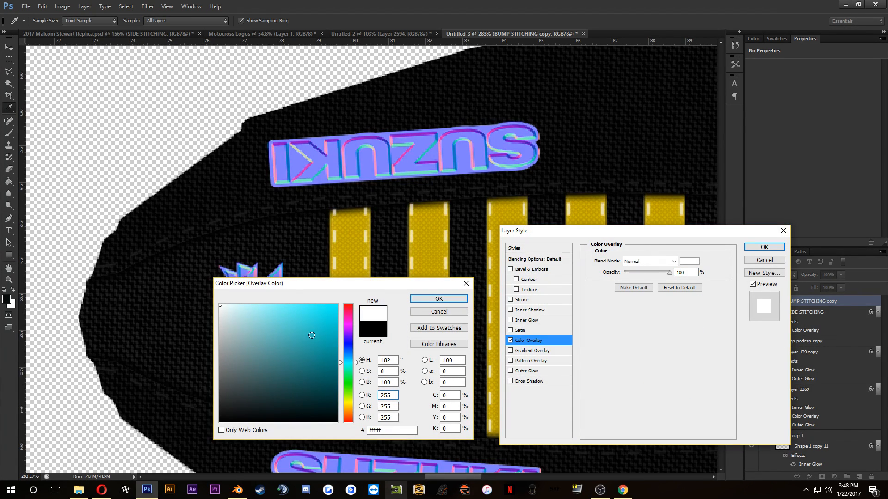
{"action": "left_click", "coordinate": [761, 247]}
{"action": "left_click", "coordinate": [439, 301]}
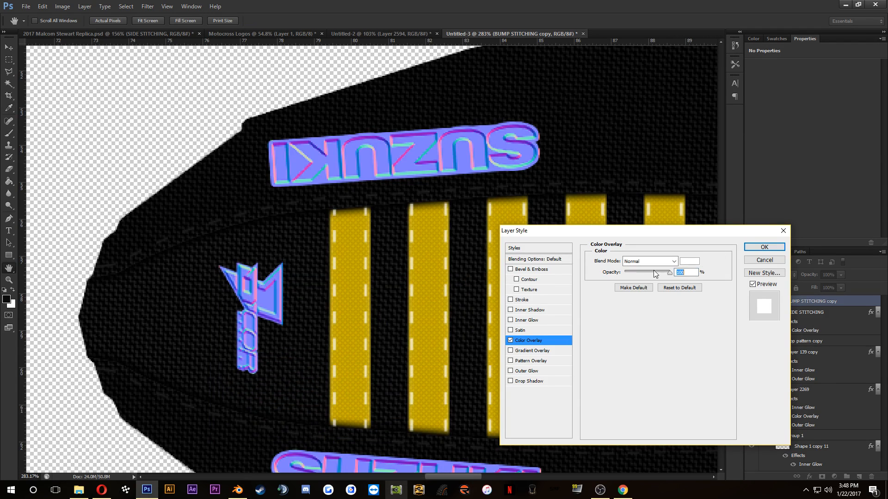
Step: Add a thin black Stroke at minimum size, positioned outside, to the BUMP STITCHING copy layer and apply the layer style
{"action": "left_click", "coordinate": [516, 303]}
{"action": "left_click_drag", "start_coordinate": [626, 261], "coordinate": [604, 262]}
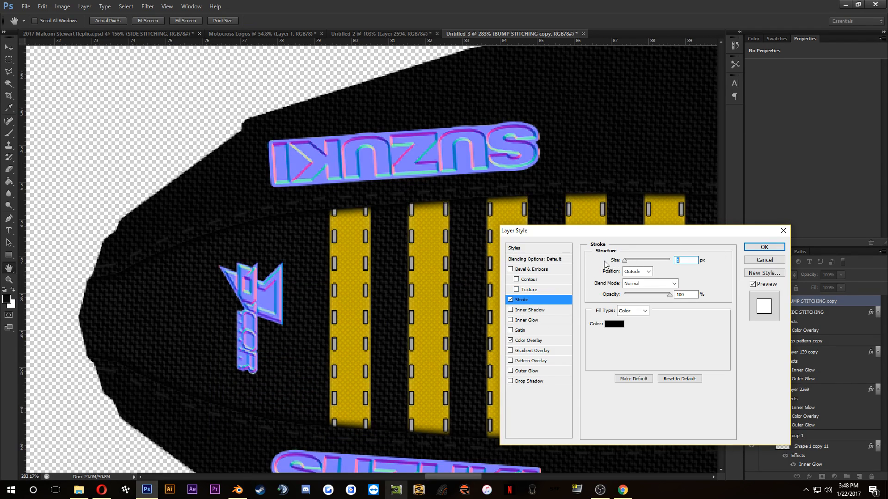
{"action": "left_click", "coordinate": [764, 247]}
Step: Duplicate the SIDE STITCHING layer and place the copy directly above the BUMP STITCHING copy layer
{"action": "right_click", "coordinate": [796, 307]}
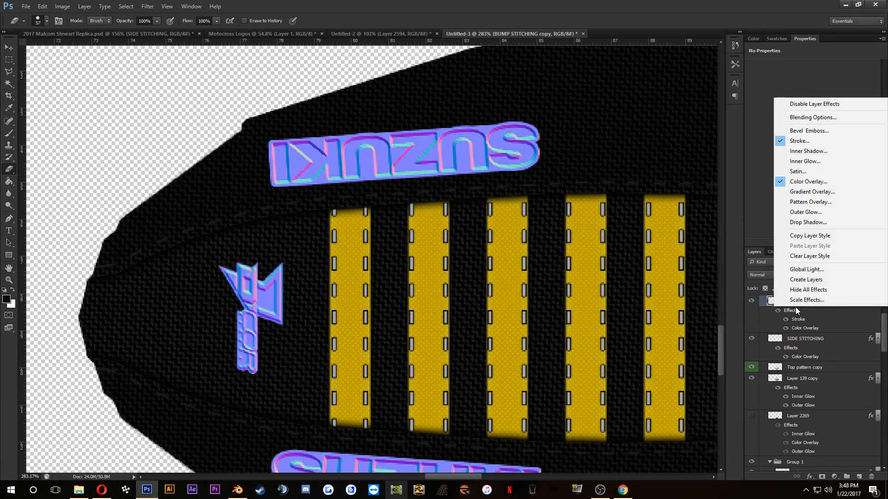
{"action": "left_click", "coordinate": [800, 370]}
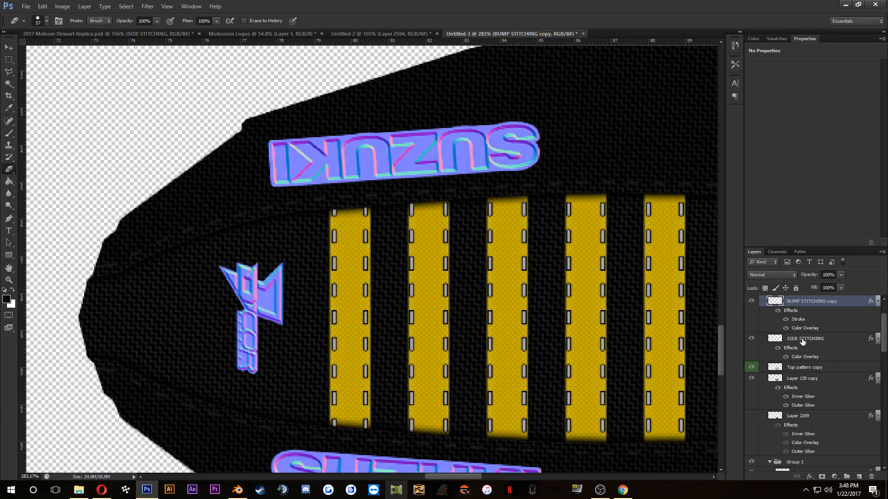
{"action": "left_click", "coordinate": [803, 341]}
{"action": "left_click_drag", "start_coordinate": [794, 344], "coordinate": [814, 302]}
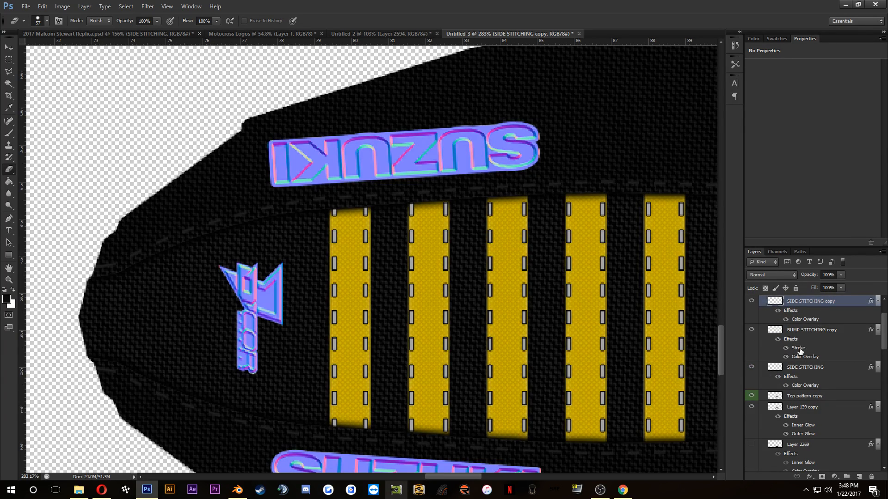
Step: Copy the Stroke and white Color Overlay effects from the BUMP STITCHING copy layer onto the SIDE STITCHING copy layer
{"action": "left_click_drag", "start_coordinate": [545, 293], "coordinate": [421, 269]}
{"action": "scroll", "coordinate": [807, 348], "scroll_direction": "up", "scroll_amount": 2}
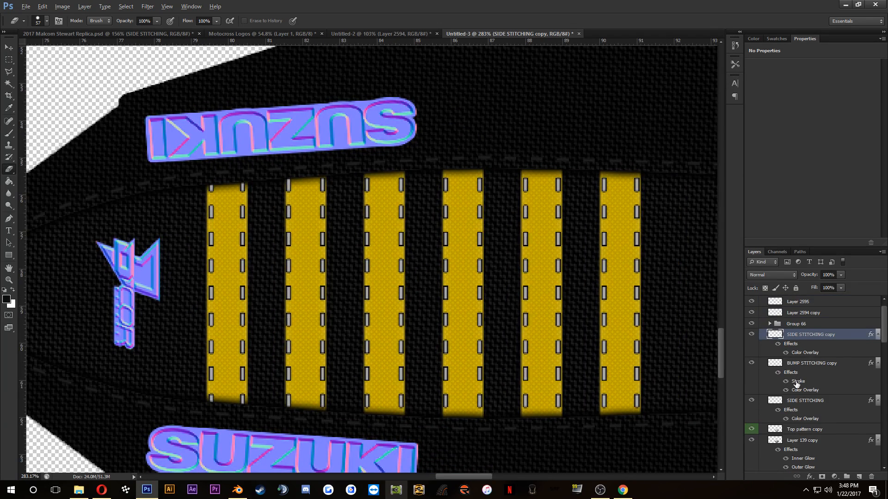
{"action": "left_click_drag", "start_coordinate": [797, 384], "coordinate": [806, 341]}
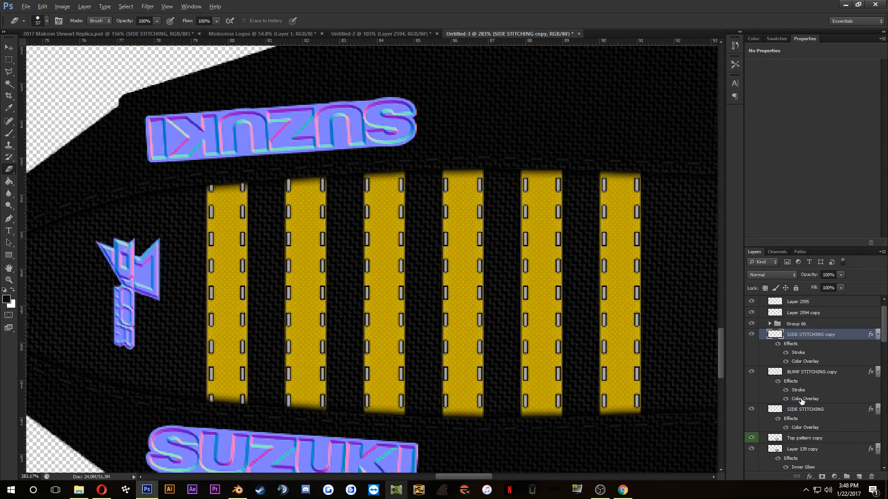
{"action": "left_click_drag", "start_coordinate": [802, 401], "coordinate": [809, 341]}
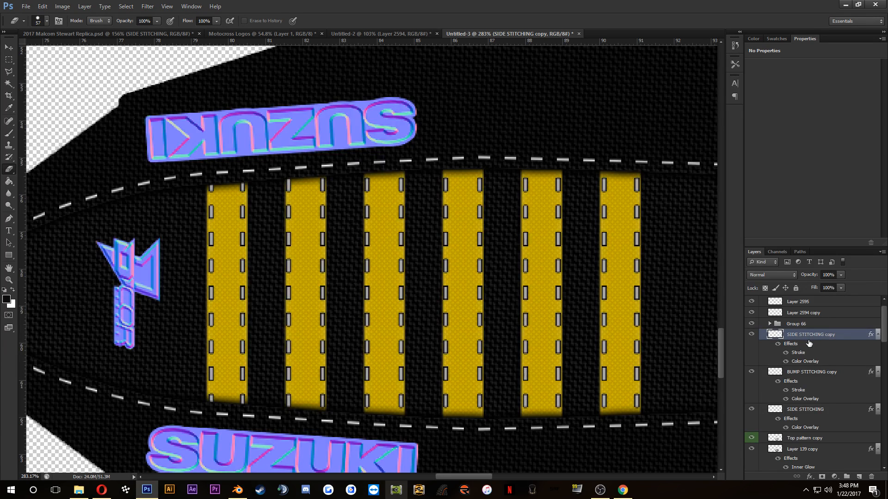
Step: Merge the SIDE STITCHING copy and BUMP STITCHING copy layers into a single layer
{"action": "left_click", "coordinate": [809, 373], "text": "shift"}
{"action": "right_click", "coordinate": [809, 373]}
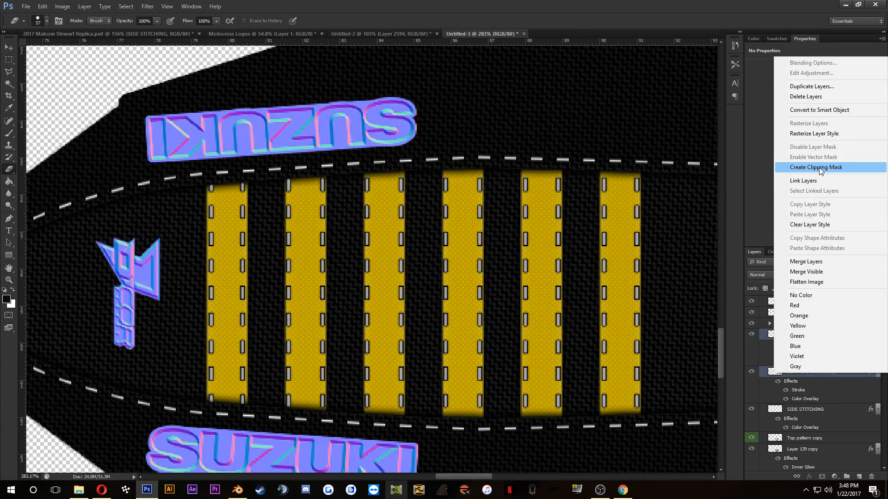
{"action": "left_click", "coordinate": [773, 356]}
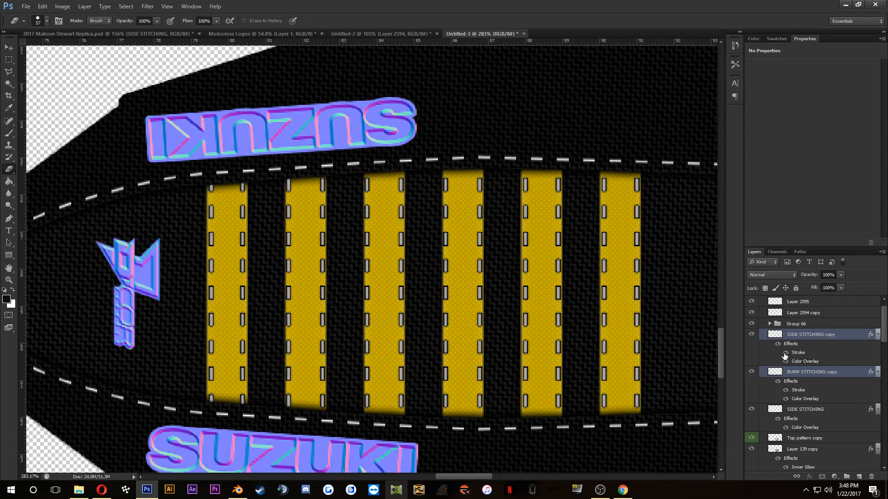
{"action": "left_click", "coordinate": [809, 336]}
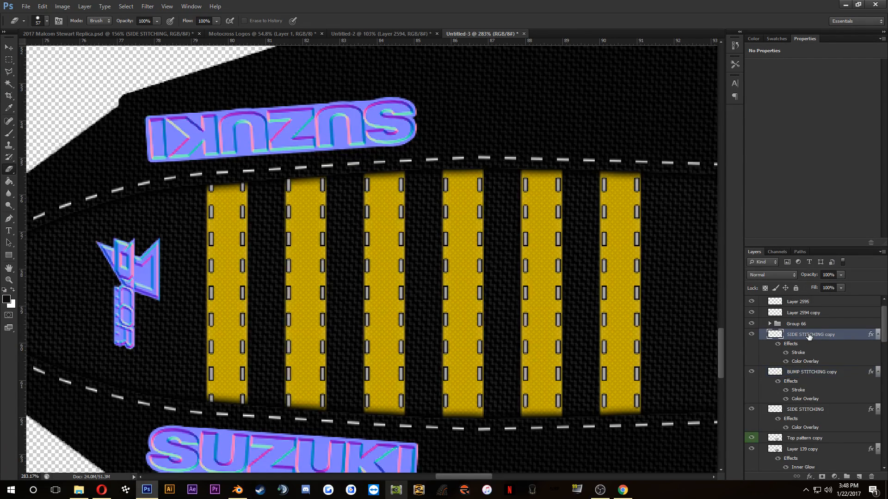
{"action": "left_click", "coordinate": [804, 377], "text": "shift"}
{"action": "right_click", "coordinate": [804, 377]}
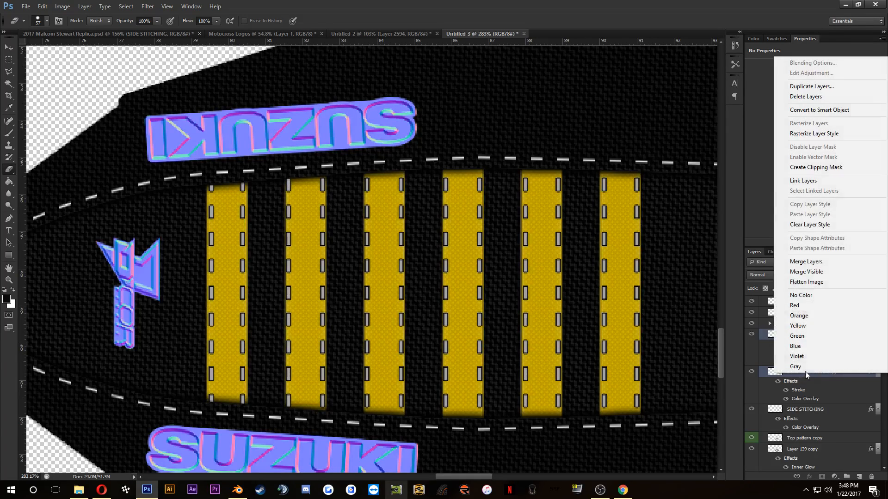
{"action": "left_click", "coordinate": [807, 263]}
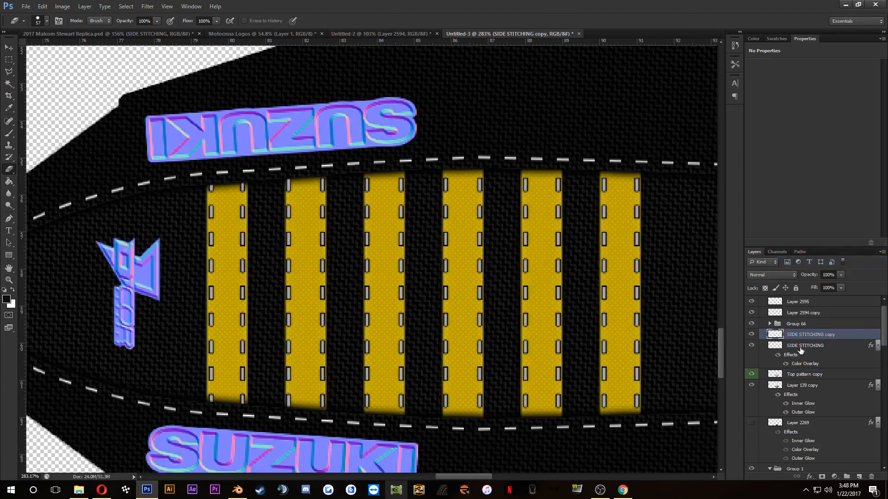
Step: Convert the merged stitching layer into a normal map with the xNormal Height2Normals filter, keeping its current options
{"action": "left_click", "coordinate": [148, 6]}
{"action": "mouse_move", "coordinate": [165, 197]}
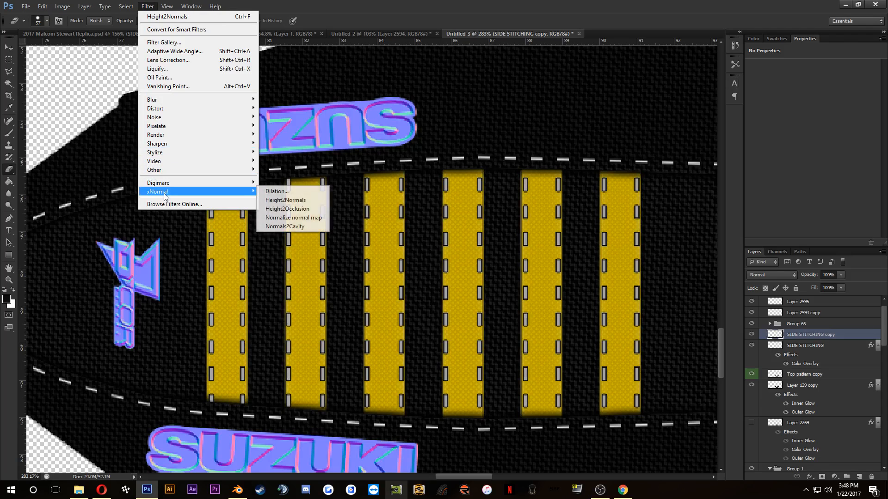
{"action": "left_click", "coordinate": [305, 201]}
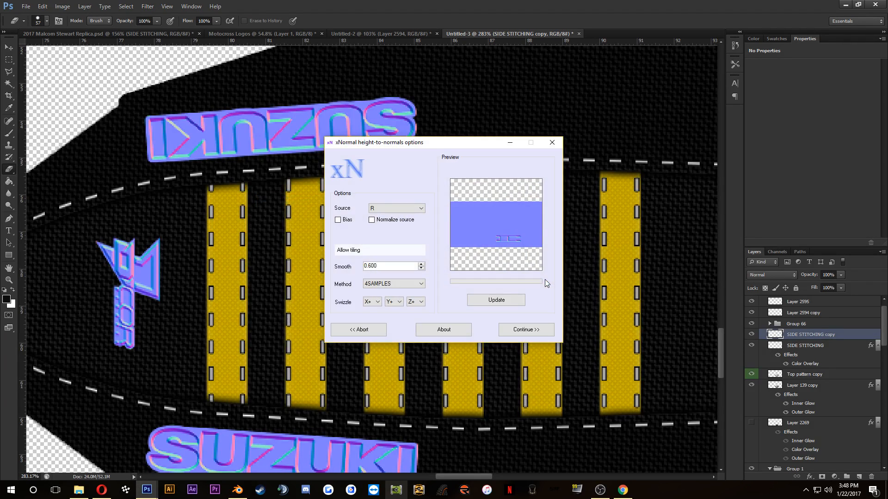
{"action": "left_click", "coordinate": [509, 319]}
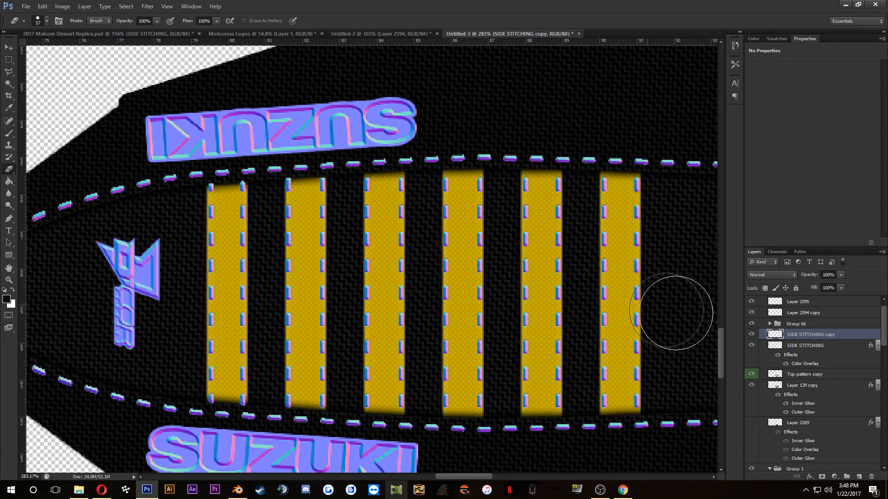
Step: Invert the green channel of the stitching normal map, restore the full RGB view and return to the layers
{"action": "left_click", "coordinate": [779, 252]}
{"action": "left_click", "coordinate": [785, 273]}
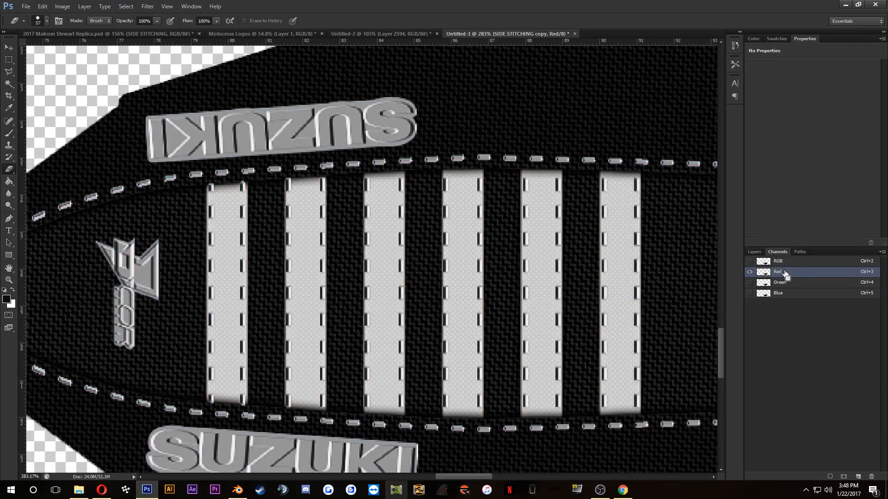
{"action": "left_click", "coordinate": [785, 285]}
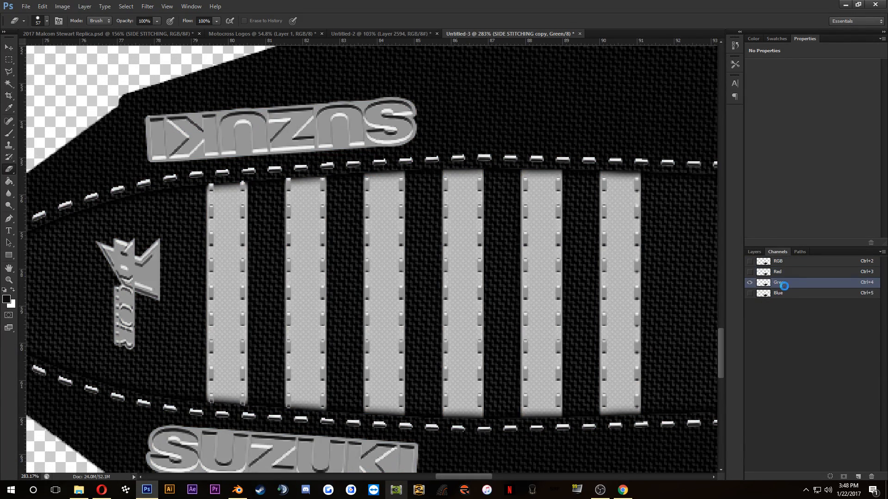
{"action": "key", "text": "ctrl+o"}
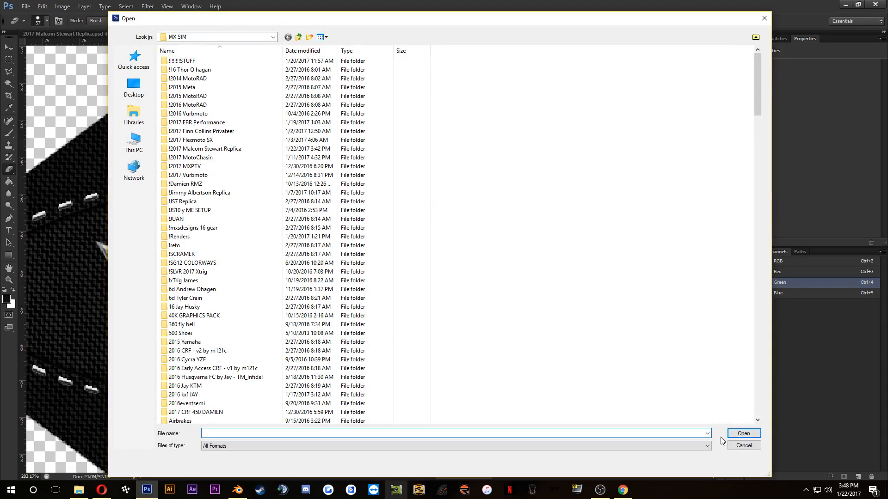
{"action": "left_click", "coordinate": [731, 446]}
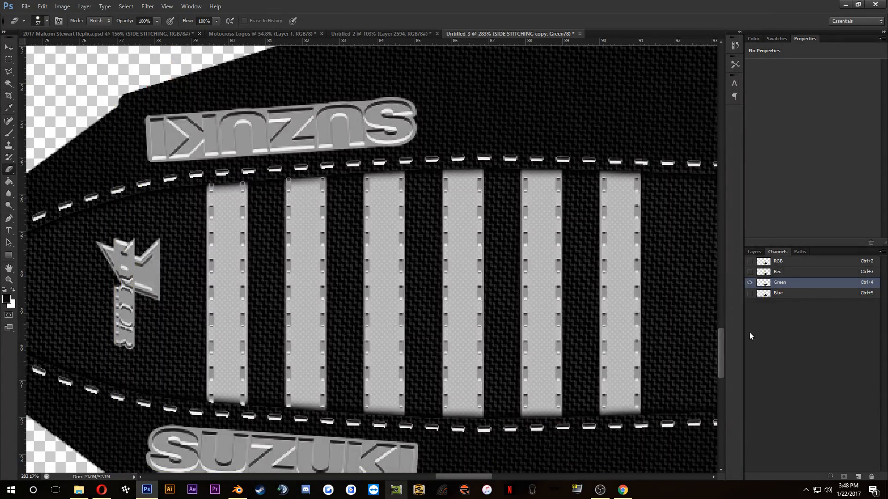
{"action": "left_click", "coordinate": [749, 261]}
{"action": "left_click", "coordinate": [752, 252]}
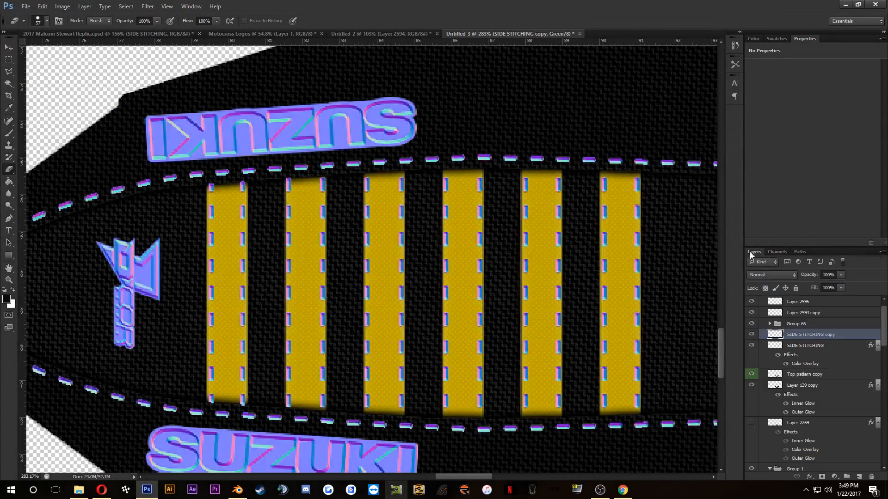
Step: Delete the original SIDE STITCHING layer, keeping the stitching normal map layer
{"action": "left_click", "coordinate": [818, 347]}
{"action": "left_click", "coordinate": [797, 335]}
{"action": "left_click", "coordinate": [750, 335]}
{"action": "left_click", "coordinate": [792, 348]}
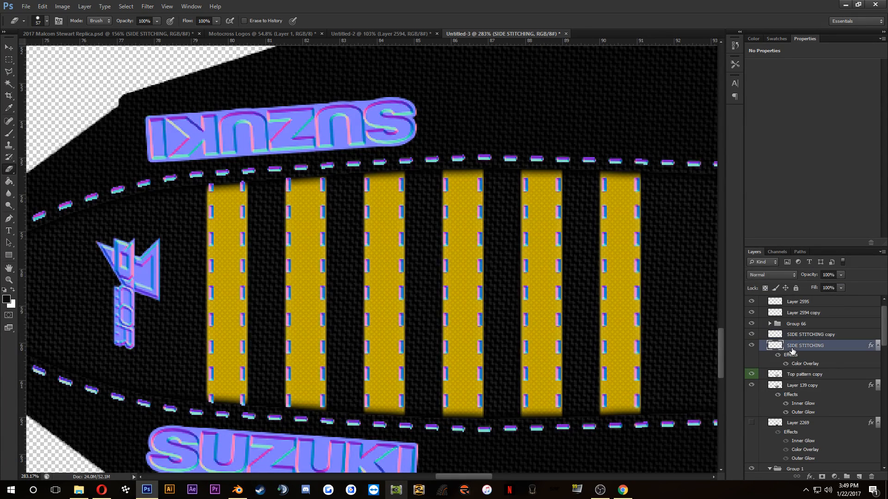
{"action": "key", "text": "Delete"}
Step: Toggle the visibility of Layer 139 copy to examine what it adds to the seat
{"action": "left_click", "coordinate": [804, 358]}
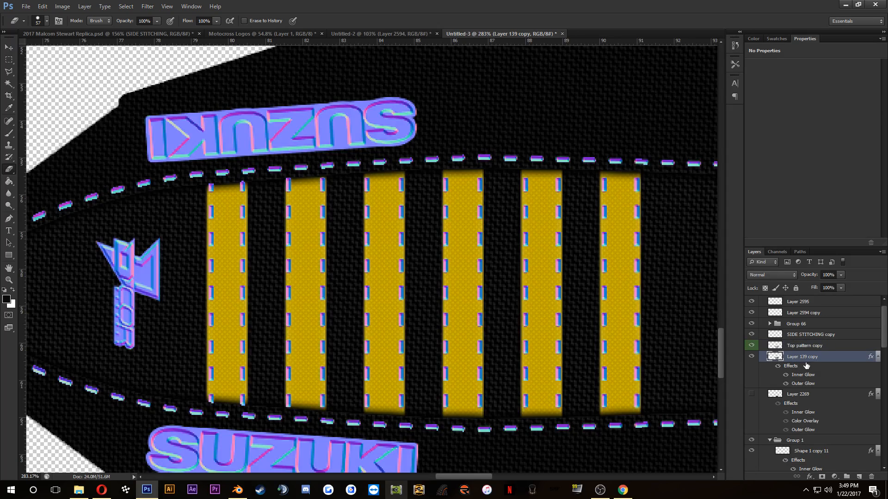
{"action": "left_click", "coordinate": [752, 358]}
{"action": "left_click", "coordinate": [752, 358]}
{"action": "left_click", "coordinate": [751, 358]}
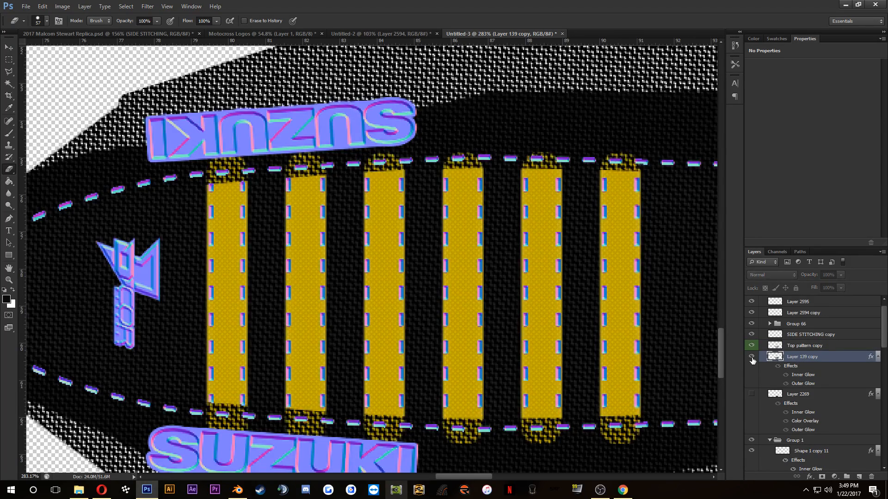
{"action": "left_click", "coordinate": [752, 358]}
{"action": "left_click", "coordinate": [751, 357]}
{"action": "left_click", "coordinate": [751, 357]}
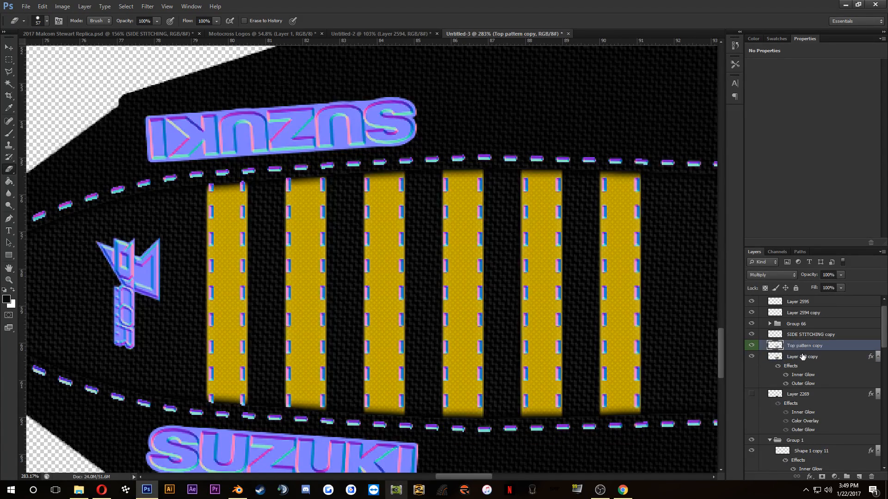
Step: Try the Normal blend mode on the Top pattern copy layer, and undo the change
{"action": "left_click", "coordinate": [802, 348]}
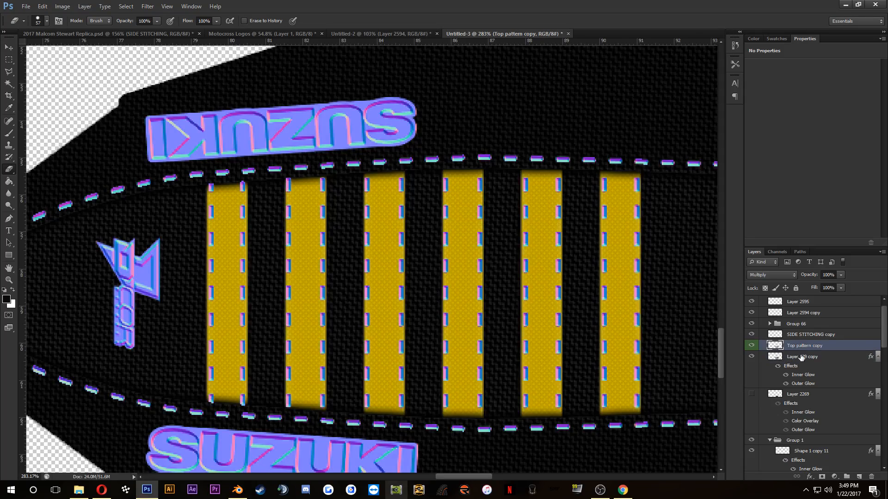
{"action": "left_click", "coordinate": [759, 275]}
{"action": "left_click", "coordinate": [758, 36]}
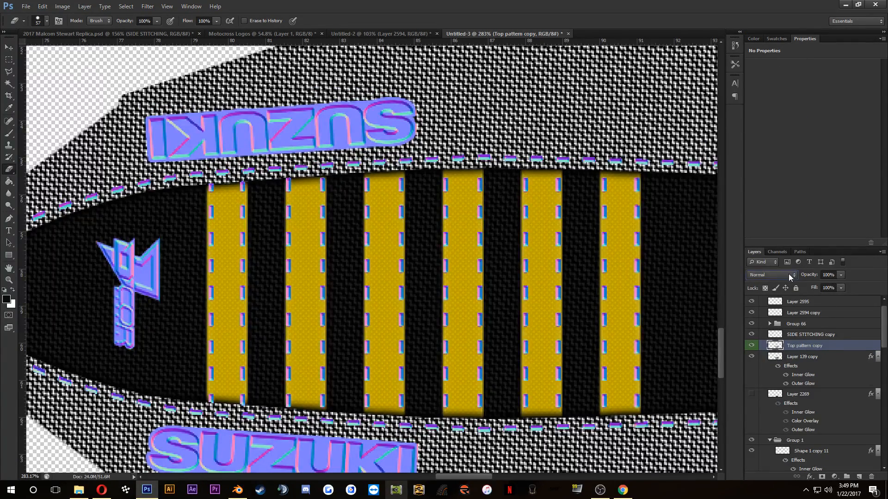
{"action": "key", "text": "ctrl+z"}
Step: Merge the Top pattern copy layer with Layer 139 copy
{"action": "left_click", "coordinate": [803, 357], "text": "ctrl"}
{"action": "right_click", "coordinate": [802, 348]}
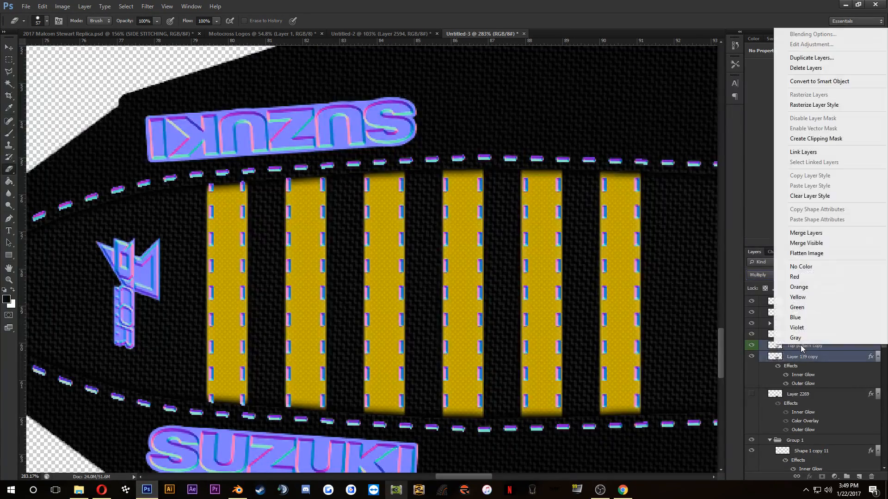
{"action": "left_click", "coordinate": [798, 233]}
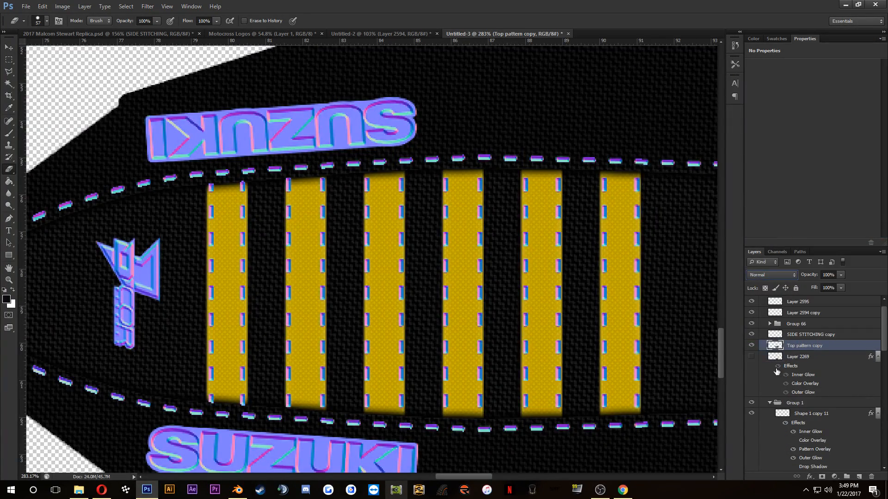
Step: Toggle the merged Top pattern copy and SIDE STITCHING copy layers to compare the seat with and without each
{"action": "left_click", "coordinate": [752, 346]}
{"action": "left_click", "coordinate": [752, 346]}
{"action": "left_click", "coordinate": [752, 346]}
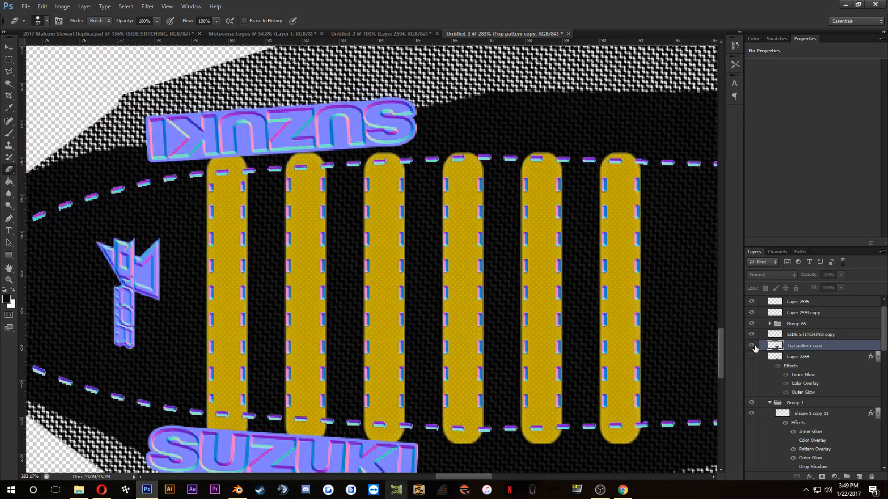
{"action": "left_click", "coordinate": [752, 345]}
{"action": "left_click", "coordinate": [751, 335]}
{"action": "left_click", "coordinate": [752, 335]}
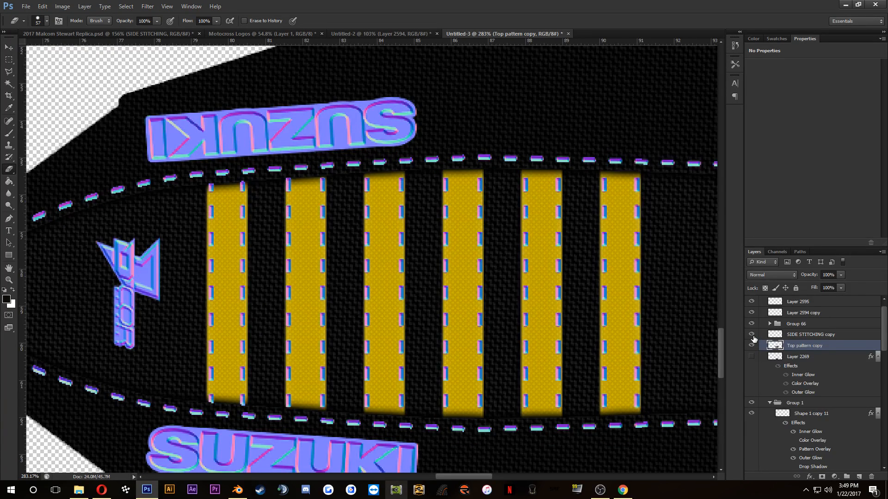
{"action": "left_click", "coordinate": [752, 335]}
{"action": "left_click", "coordinate": [752, 335]}
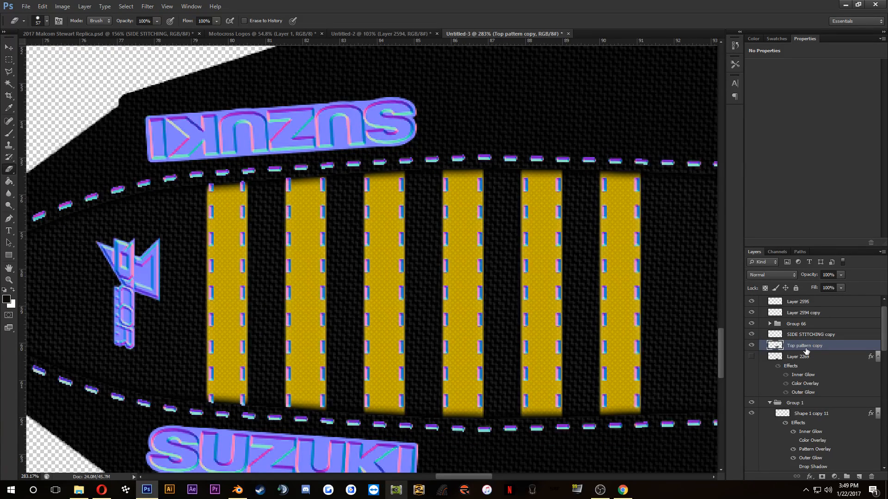
Step: Try the xNormal Height2Normals filter with smooth 0.600 on the Top pattern copy layer, and undo it
{"action": "left_click", "coordinate": [147, 6]}
{"action": "mouse_move", "coordinate": [194, 196]}
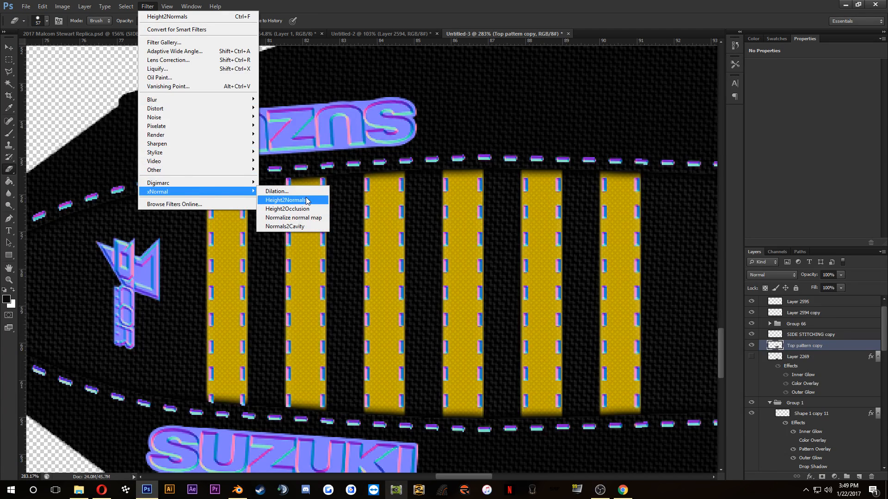
{"action": "left_click", "coordinate": [307, 200]}
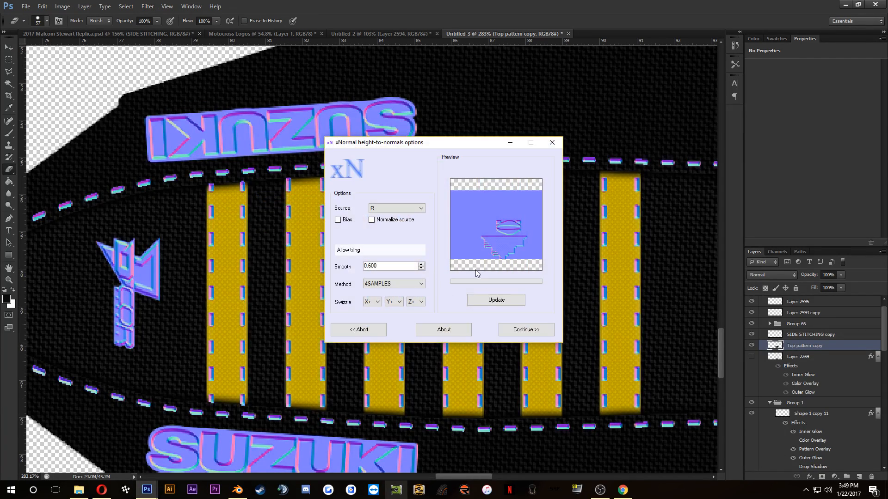
{"action": "left_click", "coordinate": [520, 331]}
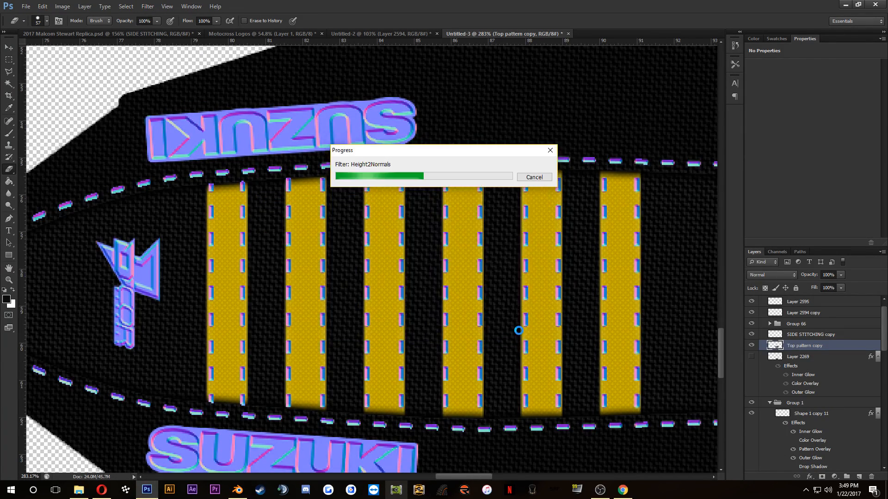
{"action": "scroll", "coordinate": [519, 331], "scroll_direction": "down", "scroll_amount": 4}
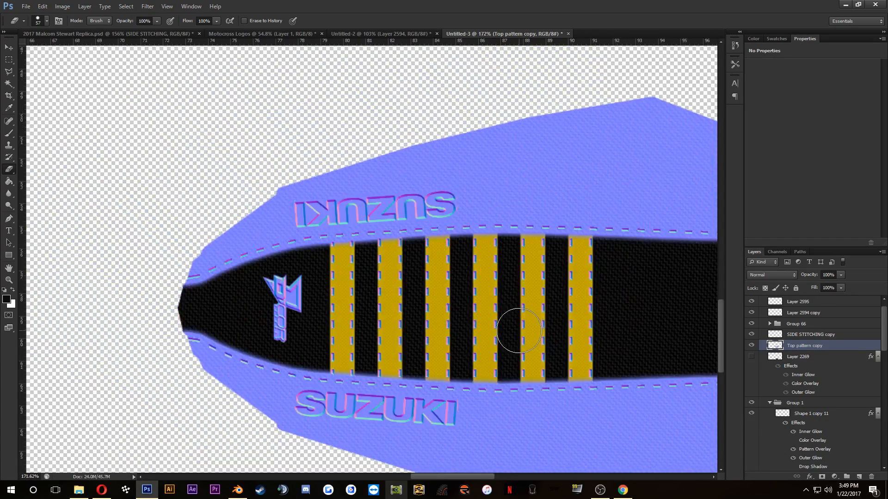
{"action": "scroll", "coordinate": [519, 331], "scroll_direction": "up", "scroll_amount": 3}
{"action": "key", "text": "ctrl+z"}
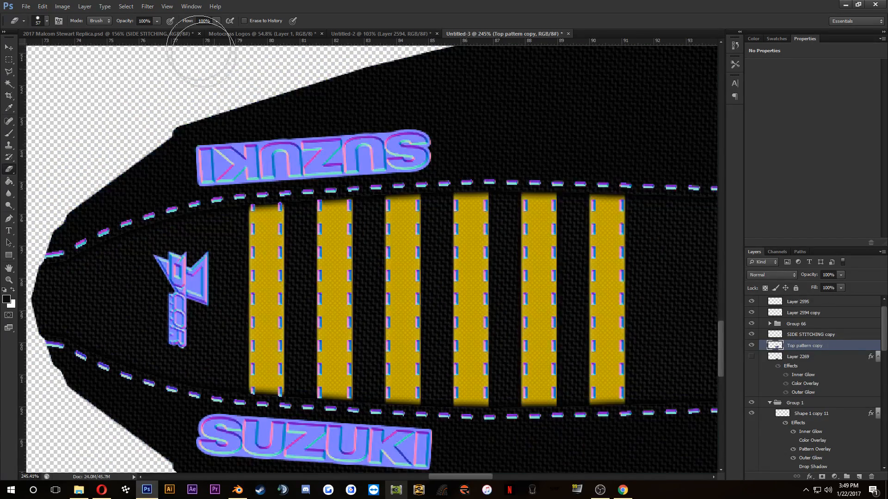
Step: Convert the Top pattern copy layer to a normal map with xNormal Height2Normals at smooth 0.300
{"action": "left_click", "coordinate": [147, 6]}
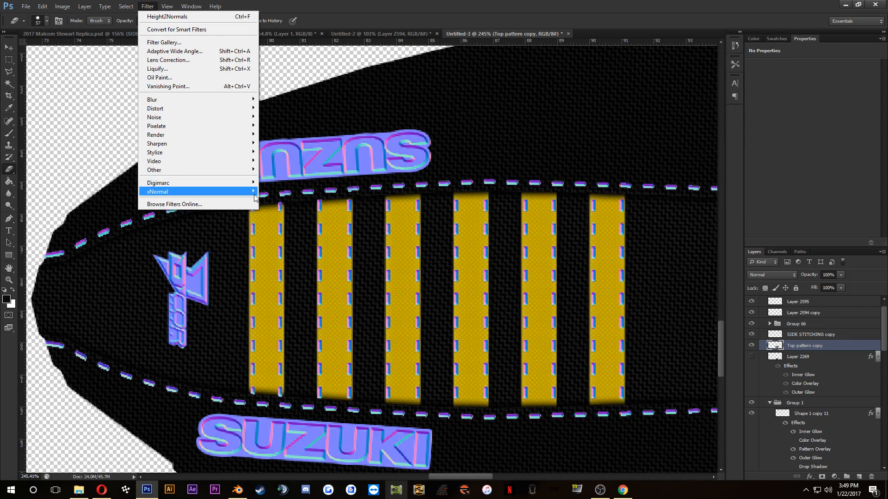
{"action": "mouse_move", "coordinate": [254, 192]}
{"action": "left_click", "coordinate": [284, 201]}
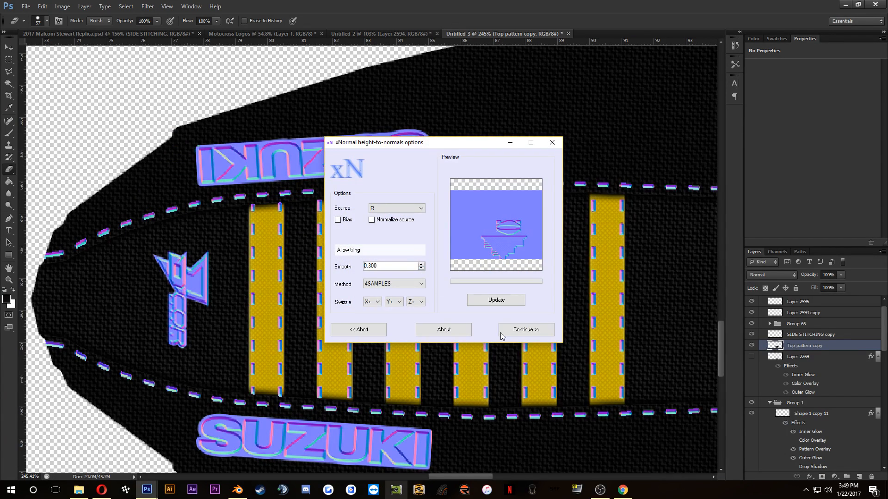
{"action": "left_click", "coordinate": [517, 330]}
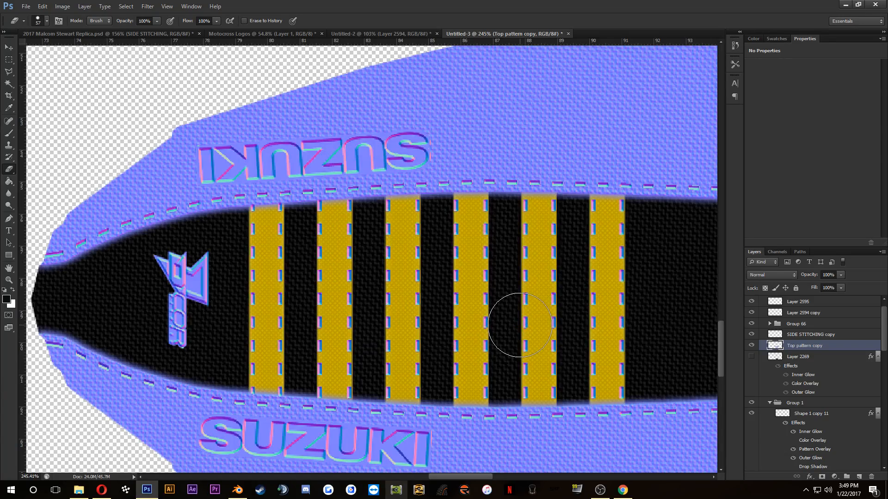
{"action": "scroll", "coordinate": [511, 311], "scroll_direction": "down", "scroll_amount": 4}
{"action": "scroll", "coordinate": [426, 254], "scroll_direction": "up", "scroll_amount": 2}
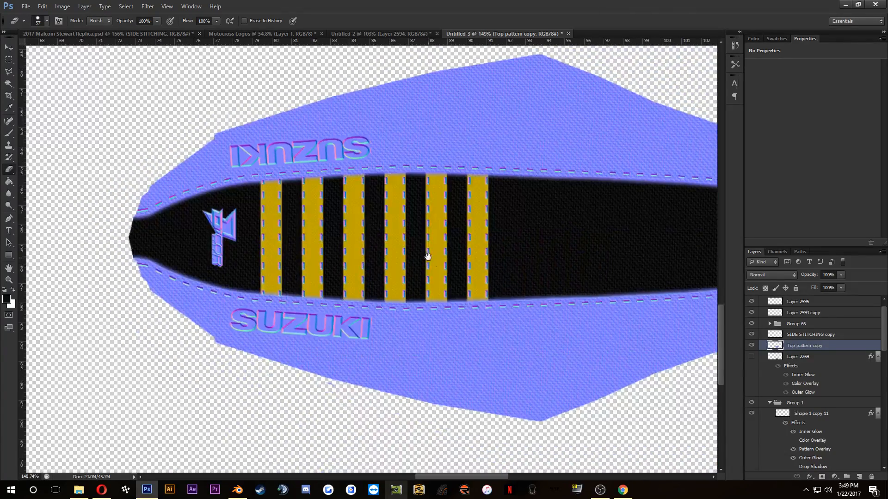
Step: Collapse Group 1, which holds the seat's yellow stripes, and merge it into a single layer
{"action": "left_click", "coordinate": [781, 357]}
{"action": "left_click", "coordinate": [802, 404]}
{"action": "scroll", "coordinate": [781, 388], "scroll_direction": "down", "scroll_amount": 2}
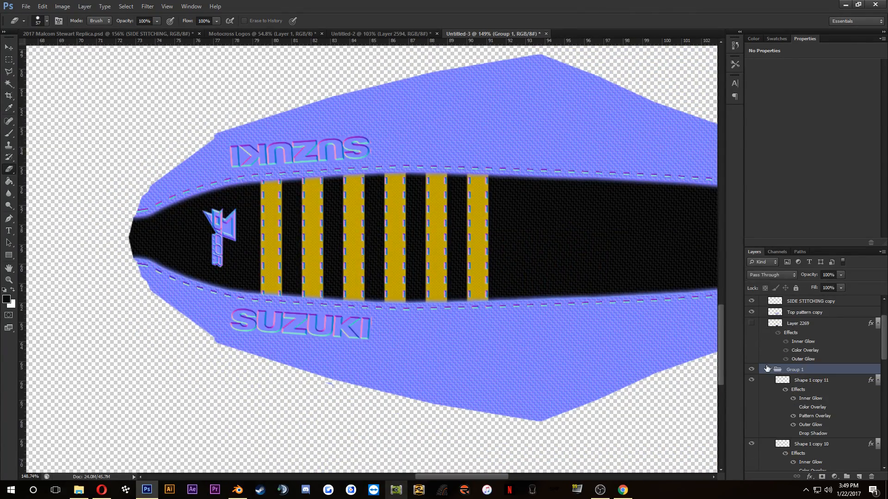
{"action": "left_click", "coordinate": [769, 369]}
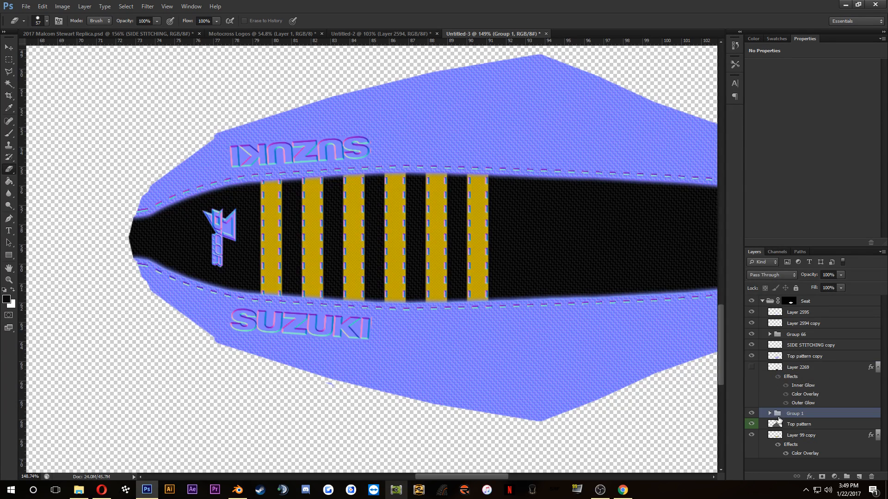
{"action": "right_click", "coordinate": [807, 416]}
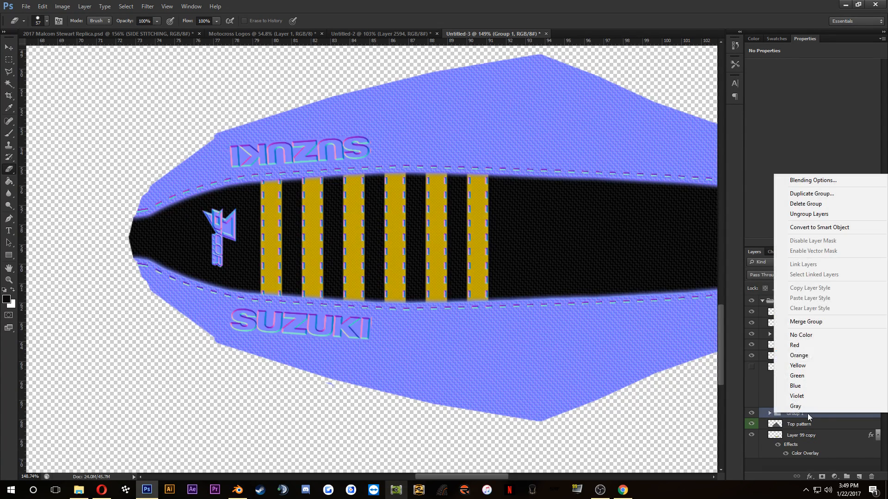
{"action": "left_click", "coordinate": [805, 322]}
Step: Convert the merged Group 1 stripes to a normal map with xNormal Height2Normals at smooth 0.150
{"action": "scroll", "coordinate": [311, 184], "scroll_direction": "up", "scroll_amount": 5}
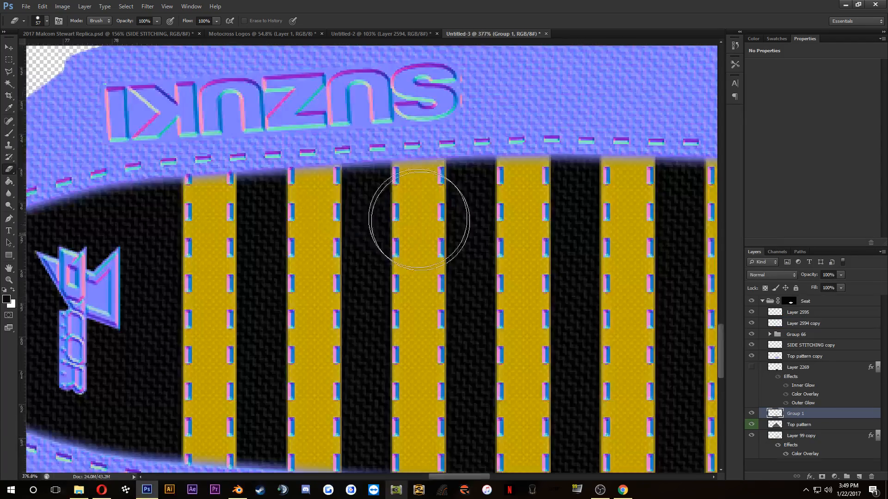
{"action": "left_click", "coordinate": [147, 7]}
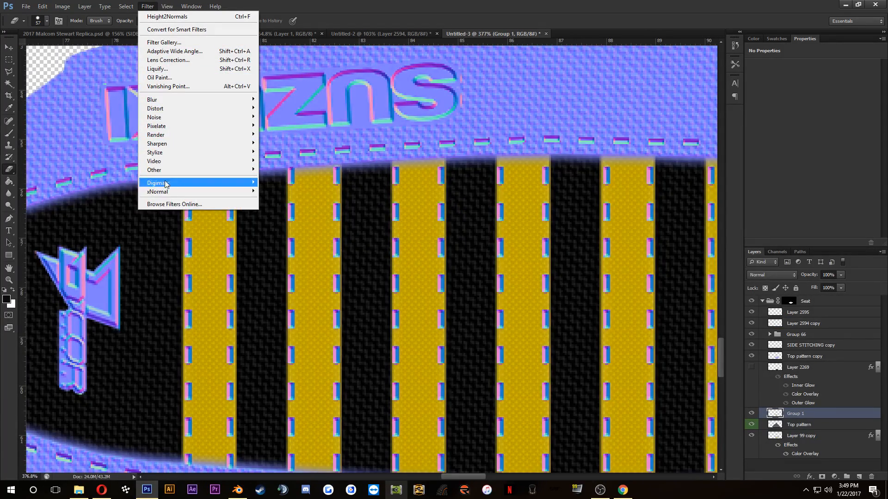
{"action": "mouse_move", "coordinate": [185, 191]}
{"action": "left_click", "coordinate": [277, 200]}
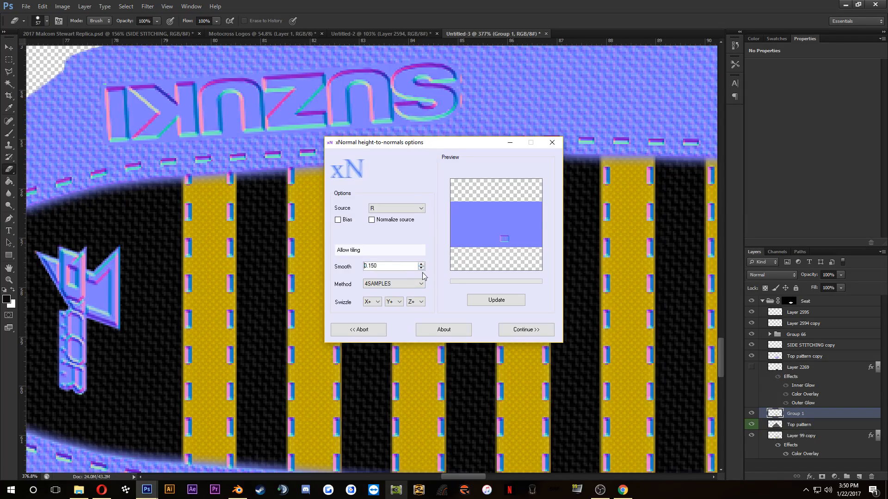
{"action": "left_click", "coordinate": [524, 330]}
{"action": "scroll", "coordinate": [481, 235], "scroll_direction": "down", "scroll_amount": 3}
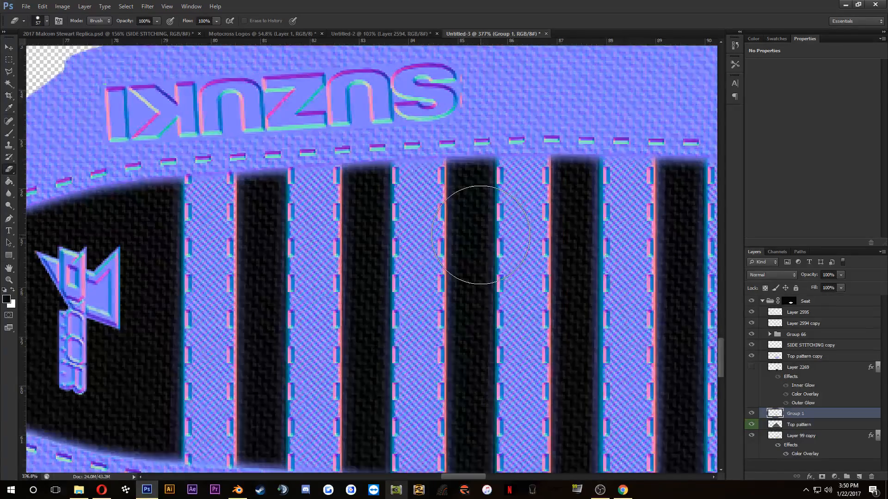
Step: Merge the Top pattern layer with Layer 99 copy
{"action": "left_click", "coordinate": [789, 425]}
{"action": "left_click", "coordinate": [800, 436], "text": "shift"}
{"action": "right_click", "coordinate": [799, 436]}
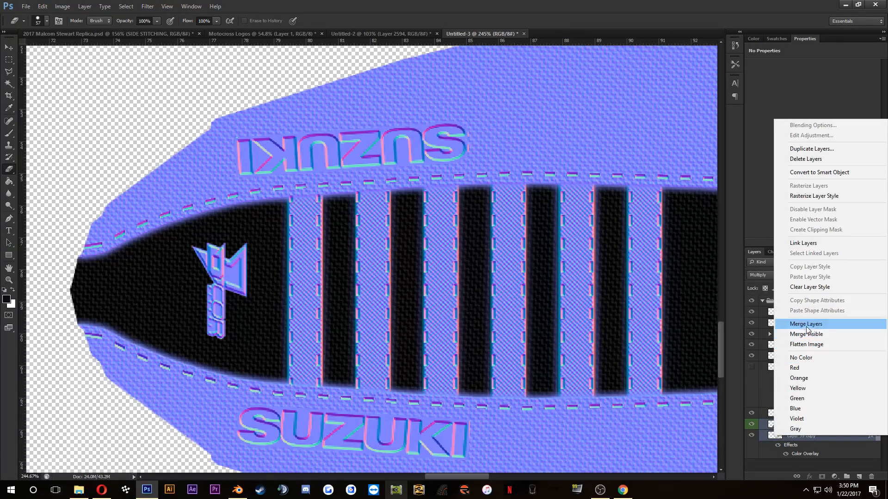
{"action": "left_click", "coordinate": [793, 325]}
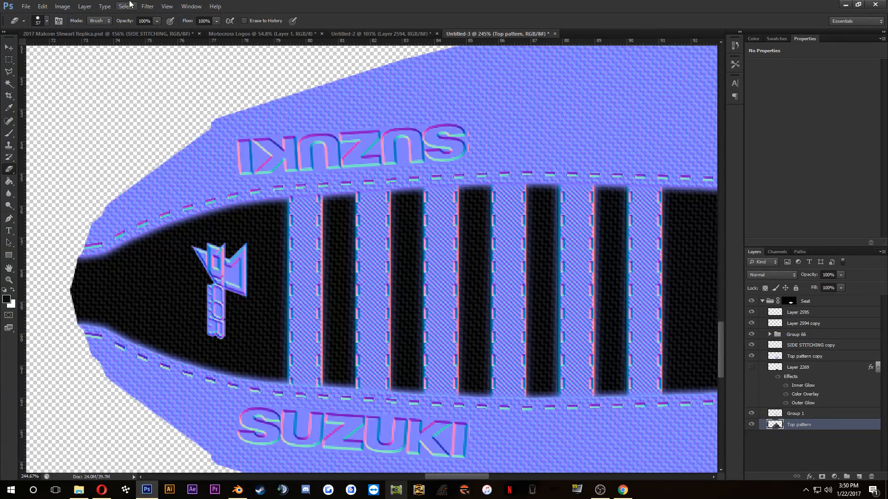
Step: Convert the merged Top pattern layer to a normal map with the xNormal Height2Normals filter
{"action": "left_click", "coordinate": [148, 6]}
{"action": "mouse_move", "coordinate": [170, 194]}
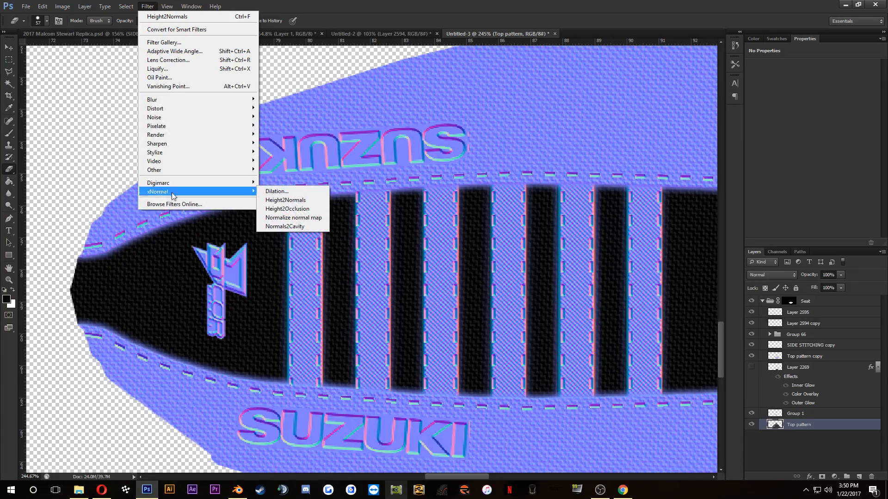
{"action": "left_click", "coordinate": [301, 201]}
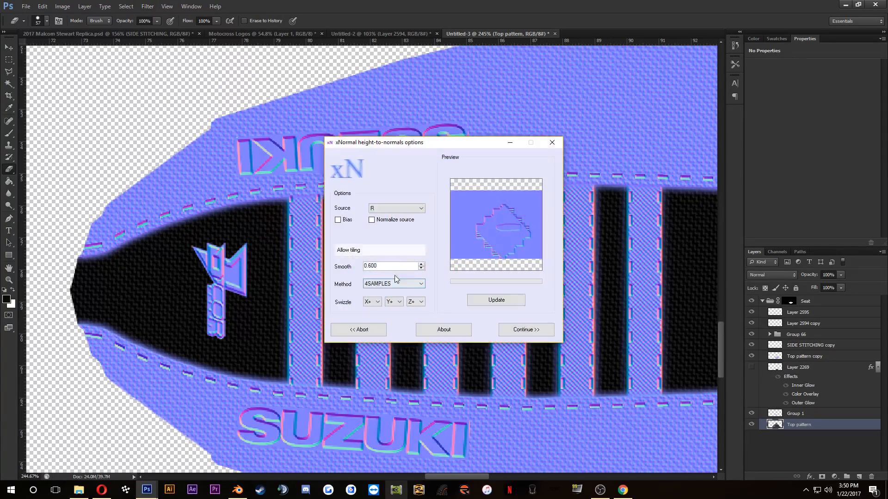
{"action": "left_click", "coordinate": [534, 330]}
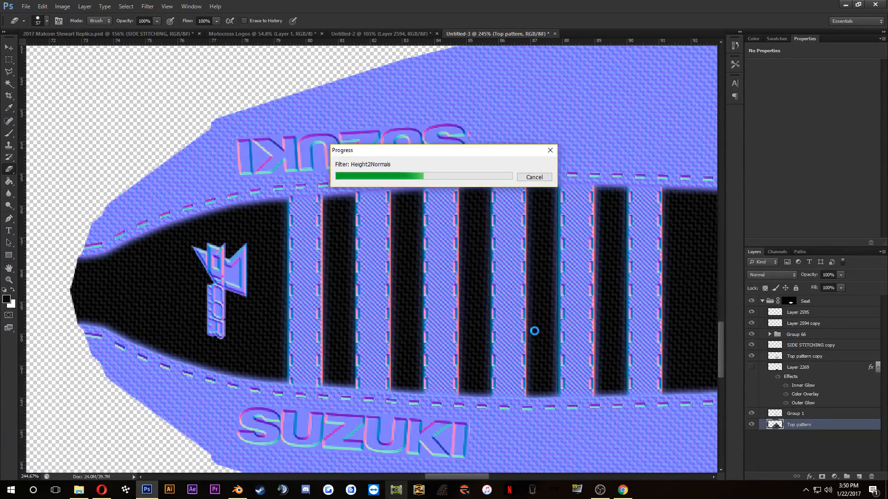
{"action": "scroll", "coordinate": [535, 334], "scroll_direction": "down", "scroll_amount": 3}
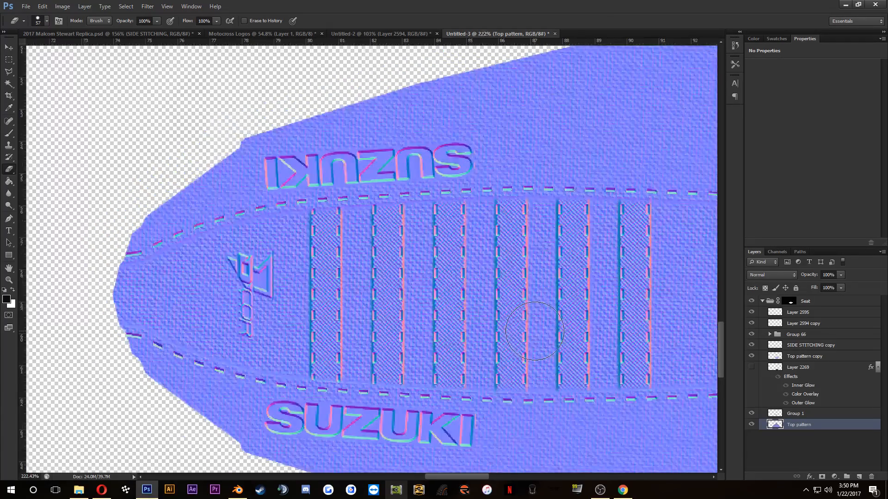
Step: Select Layer 2595 and examine the seat normal map's Red and Green channels individually, then restore the full RGB view
{"action": "left_click_drag", "start_coordinate": [529, 323], "coordinate": [248, 222]}
{"action": "scroll", "coordinate": [392, 223], "scroll_direction": "down", "scroll_amount": 2}
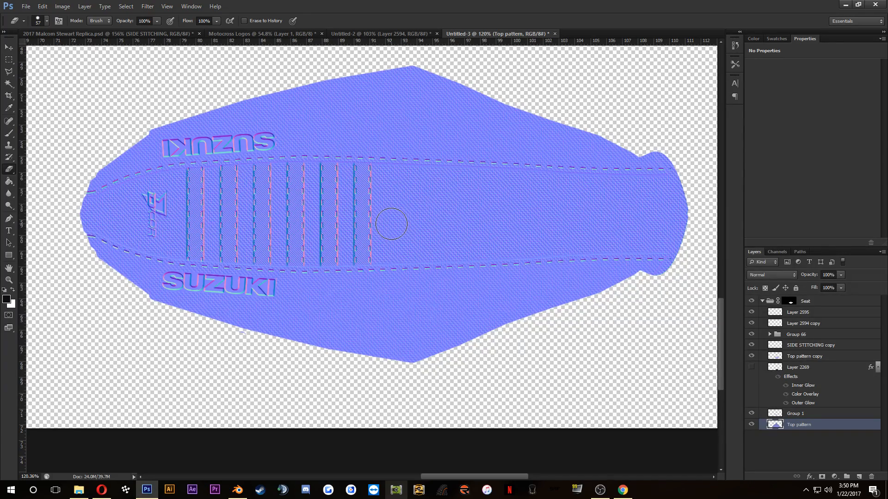
{"action": "scroll", "coordinate": [102, 180], "scroll_direction": "up", "scroll_amount": 4}
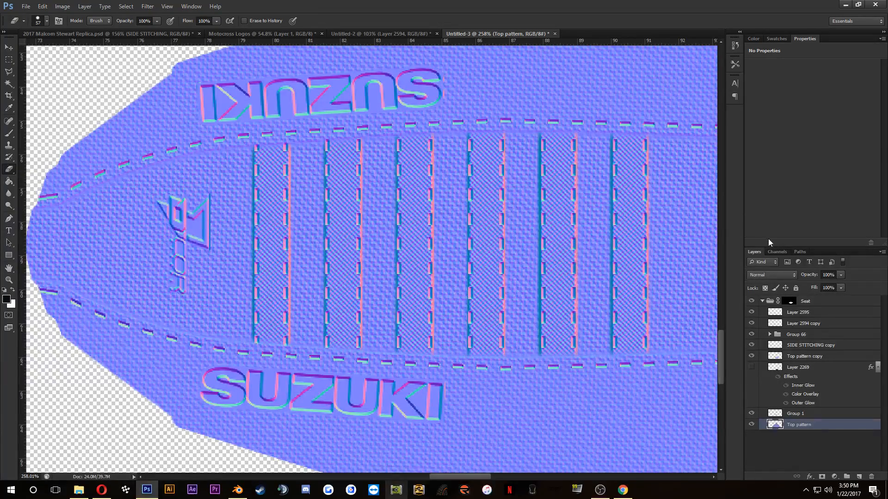
{"action": "left_click", "coordinate": [786, 313]}
{"action": "left_click", "coordinate": [8, 47]}
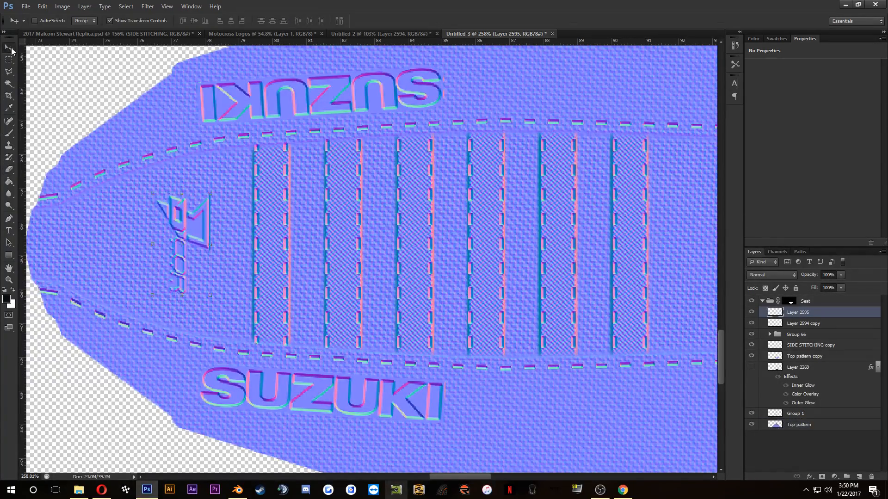
{"action": "left_click", "coordinate": [778, 252]}
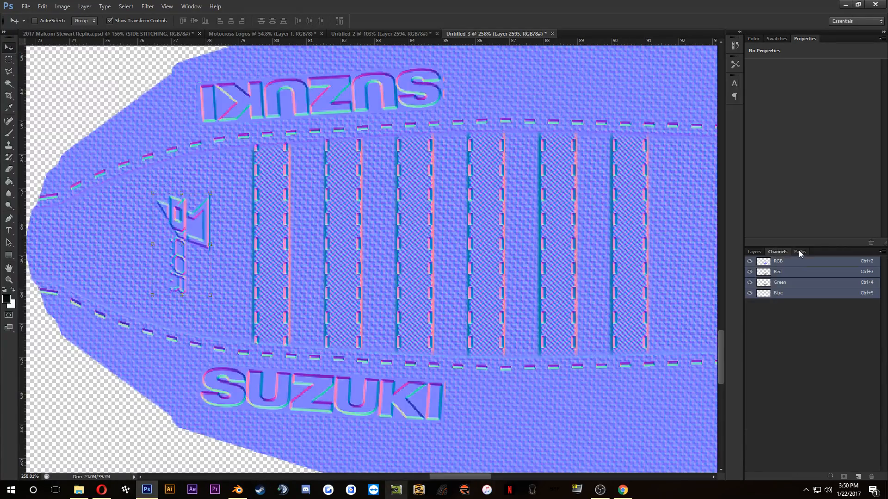
{"action": "left_click", "coordinate": [797, 276]}
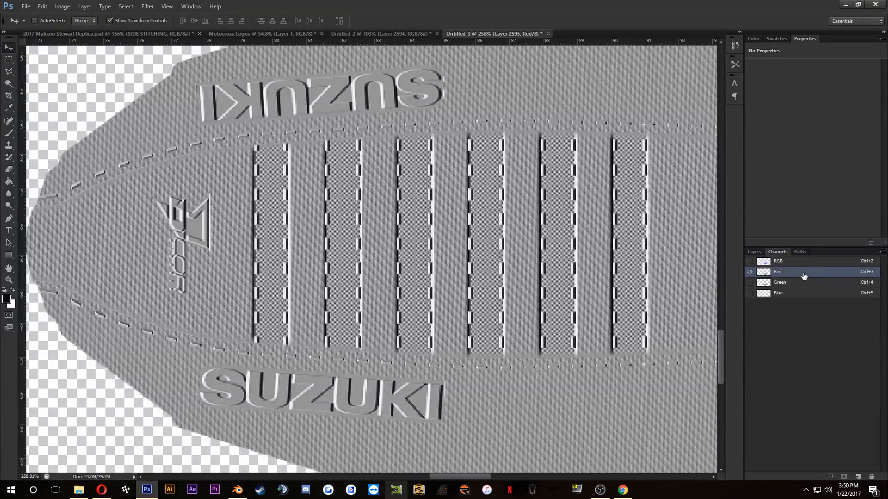
{"action": "left_click", "coordinate": [812, 283]}
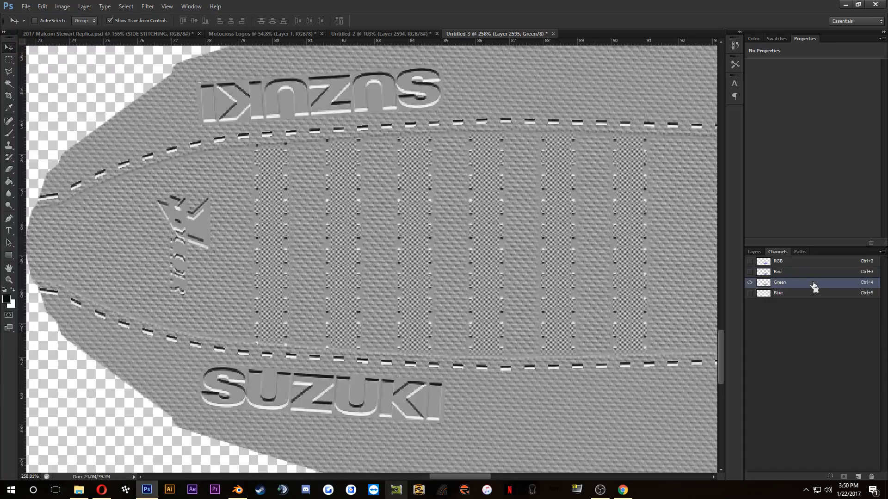
{"action": "left_click", "coordinate": [749, 262]}
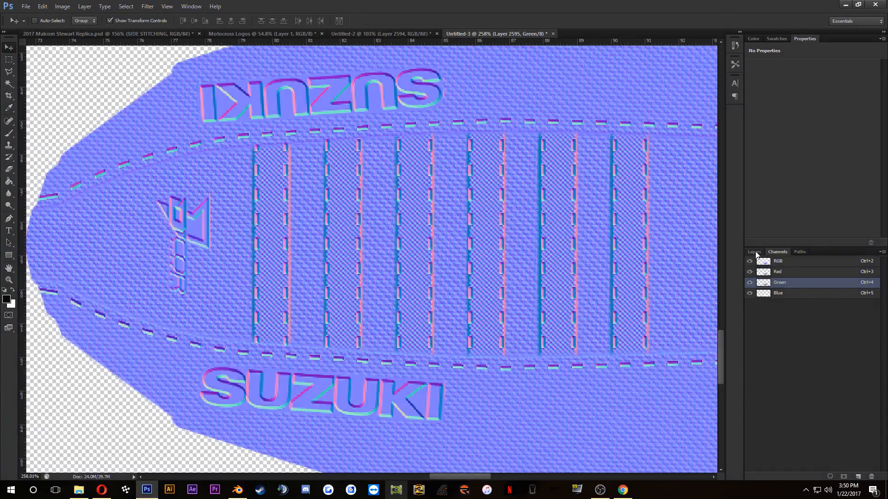
{"action": "left_click", "coordinate": [755, 253]}
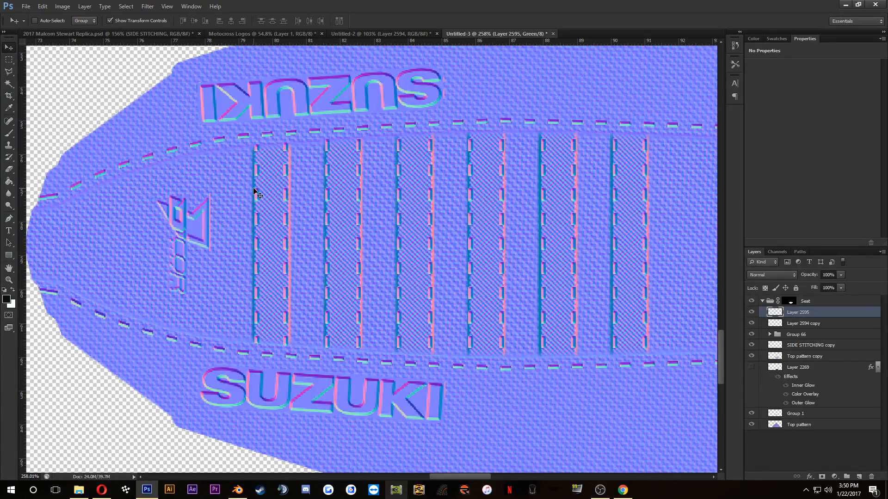
Step: Select the Seat group and collapse it in the layer stack
{"action": "scroll", "coordinate": [204, 227], "scroll_direction": "down", "scroll_amount": 4}
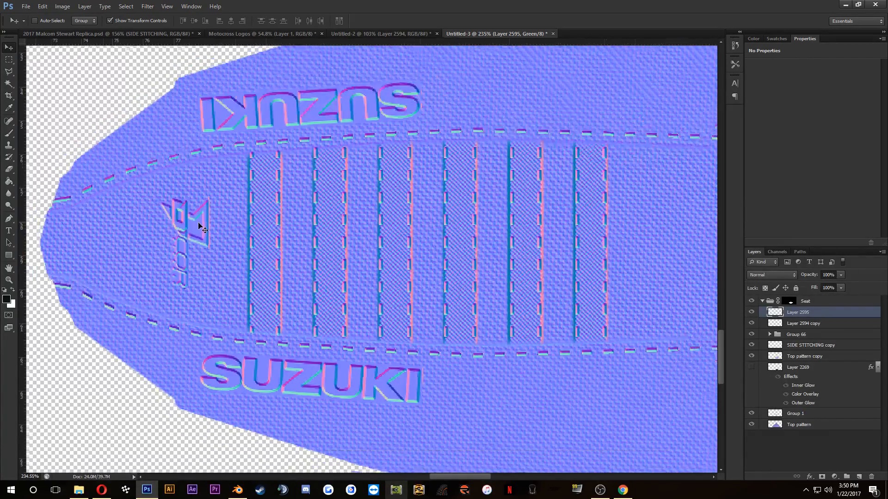
{"action": "scroll", "coordinate": [473, 250], "scroll_direction": "up", "scroll_amount": 1}
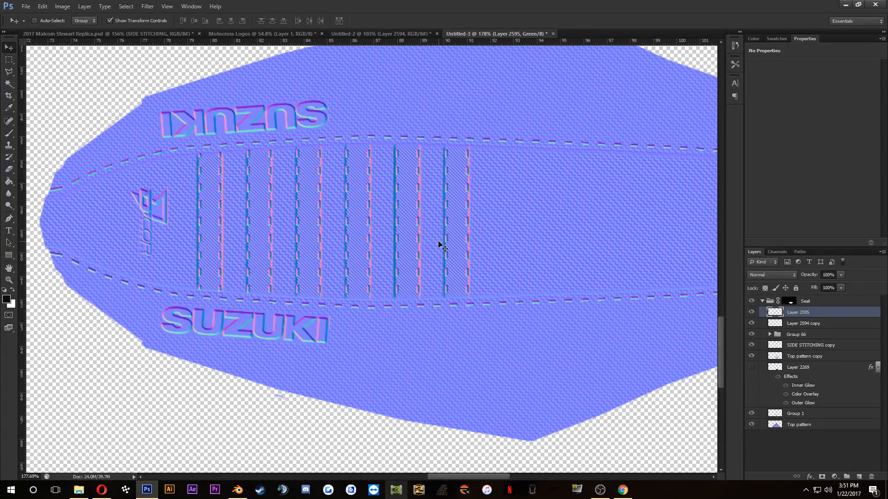
{"action": "scroll", "coordinate": [440, 251], "scroll_direction": "down", "scroll_amount": 3}
{"action": "scroll", "coordinate": [462, 259], "scroll_direction": "up", "scroll_amount": 2}
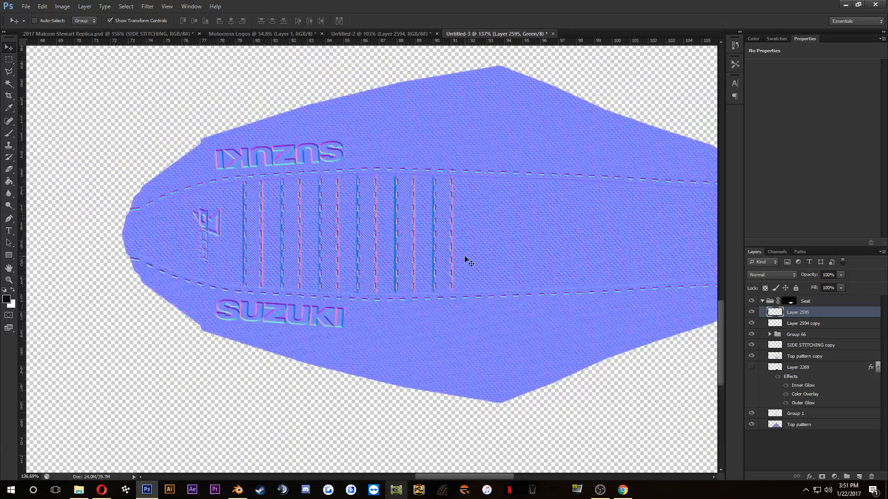
{"action": "left_click", "coordinate": [790, 301]}
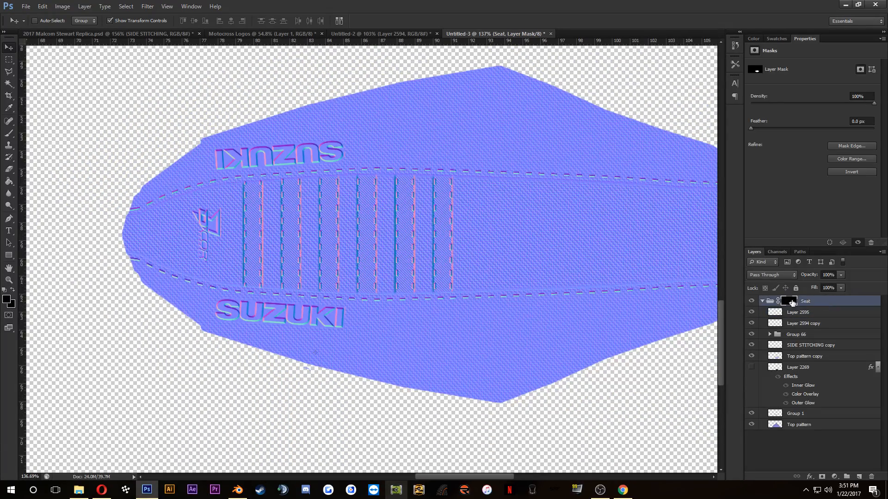
{"action": "left_click", "coordinate": [764, 301]}
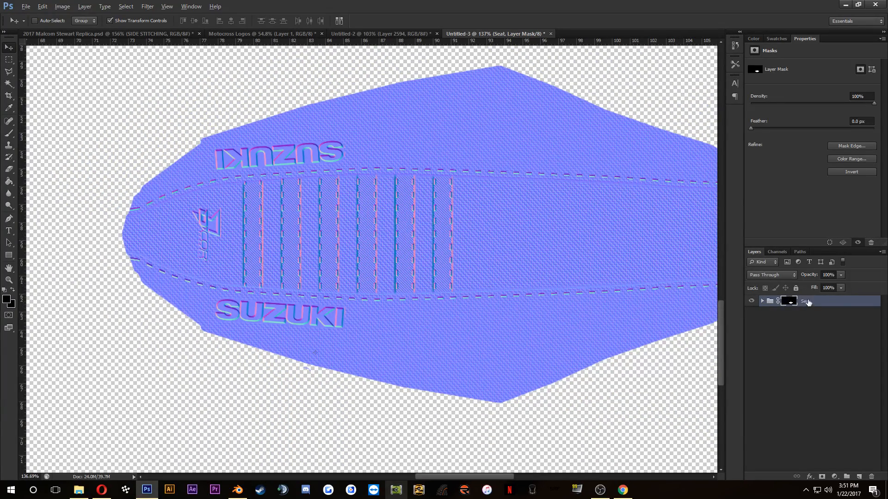
Step: Duplicate the Seat group below the original and merge the copied group into a single layer
{"action": "key", "text": "ctrl+e"}
{"action": "left_click_drag", "start_coordinate": [813, 302], "coordinate": [815, 328]}
{"action": "right_click", "coordinate": [818, 313]}
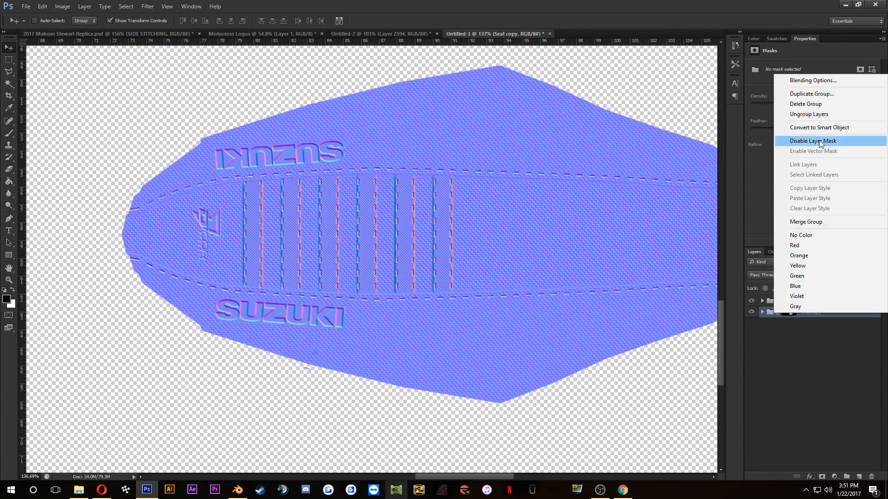
{"action": "left_click", "coordinate": [818, 224]}
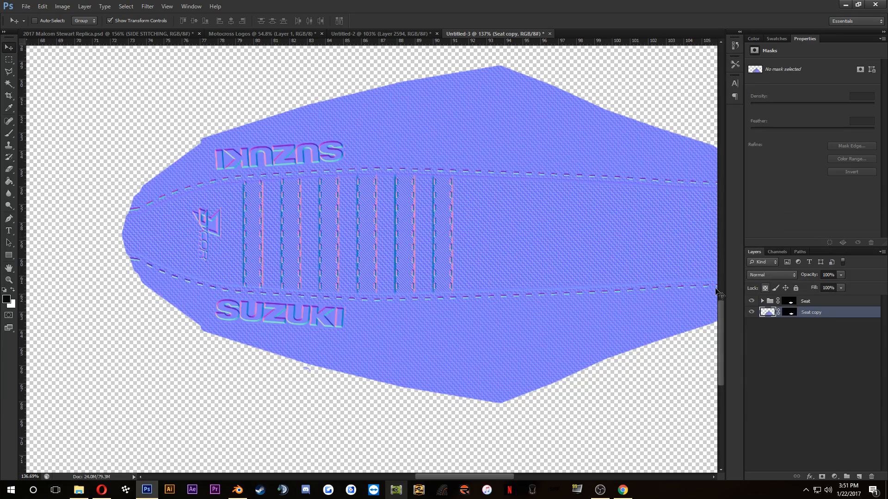
Step: Generate an occlusion map from the merged Seat copy layer with the xNormal filter, checking it with the Seat group hidden and shown
{"action": "left_click", "coordinate": [148, 6]}
{"action": "mouse_move", "coordinate": [205, 193]}
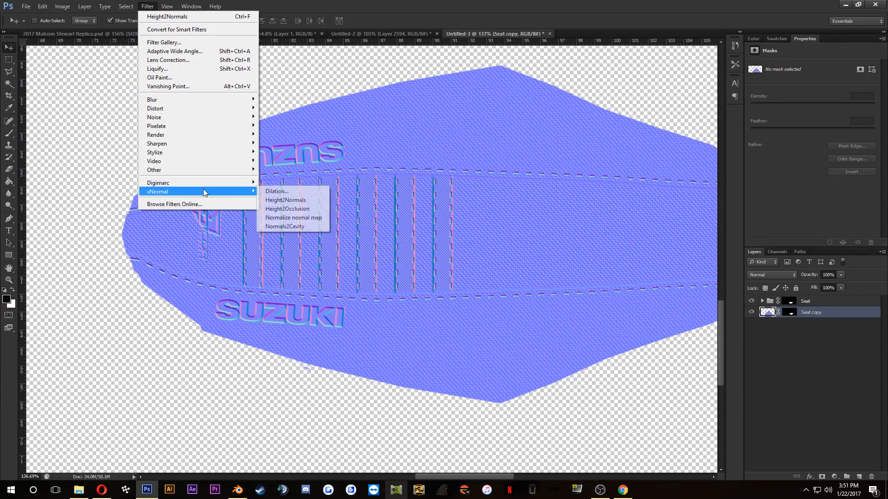
{"action": "left_click", "coordinate": [299, 218]}
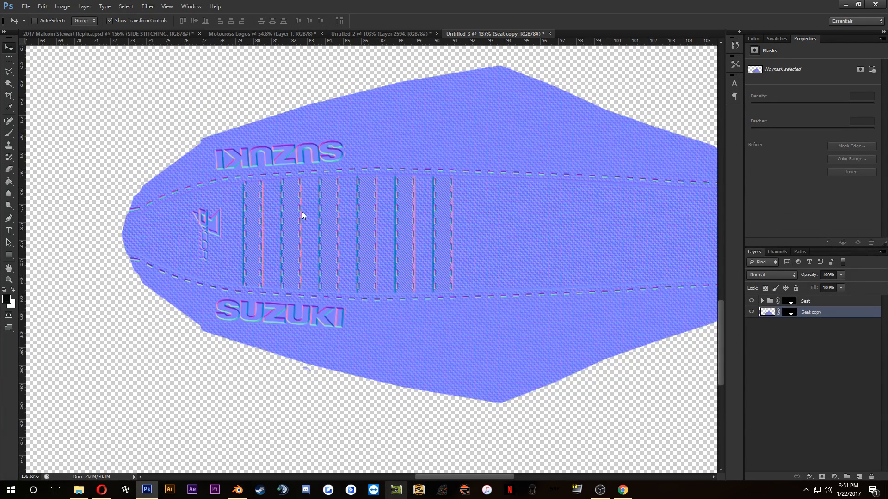
{"action": "left_click", "coordinate": [516, 328]}
{"action": "left_click", "coordinate": [750, 301]}
{"action": "left_click", "coordinate": [751, 301]}
Step: Duplicate the Seat copy layer into the 2017 Malcom Stewart Replica.psd document
{"action": "right_click", "coordinate": [819, 314]}
{"action": "left_click", "coordinate": [730, 194]}
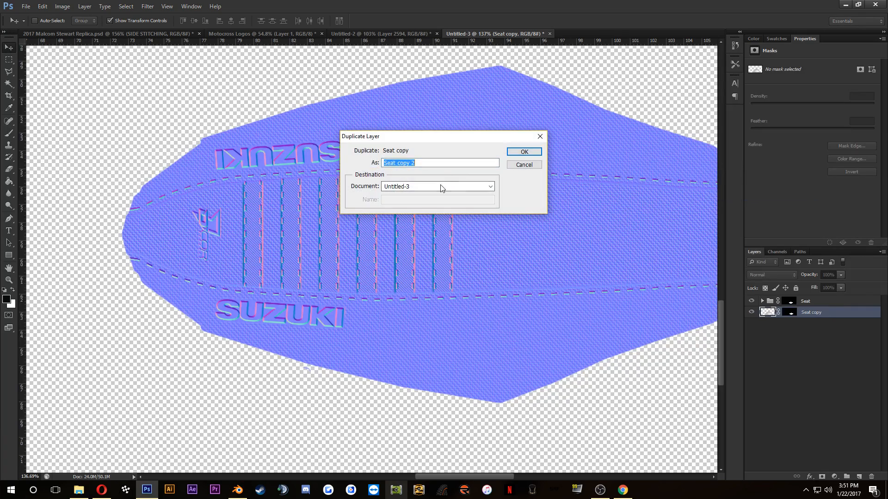
{"action": "left_click", "coordinate": [442, 187]}
{"action": "left_click", "coordinate": [431, 196]}
{"action": "left_click", "coordinate": [521, 152]}
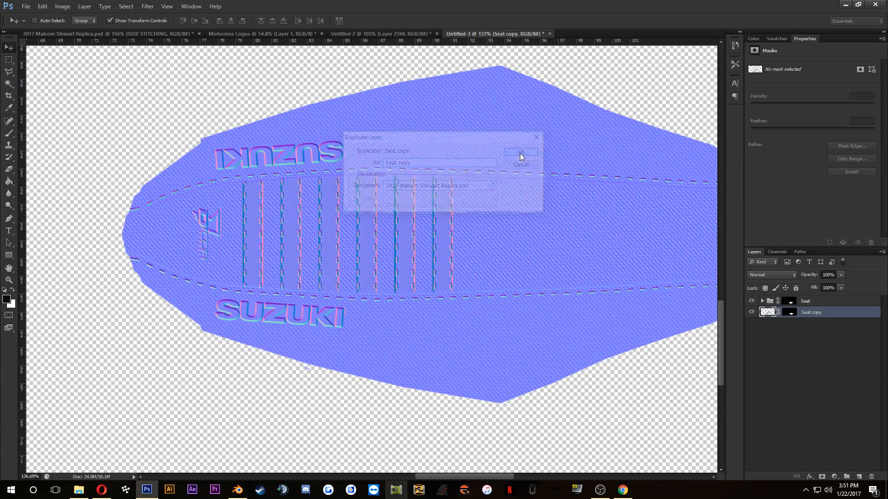
Step: In the 2017 Malcom Stewart Replica document, move the Seat copy layer above Layer 2595 in the Seat group
{"action": "left_click", "coordinate": [132, 31]}
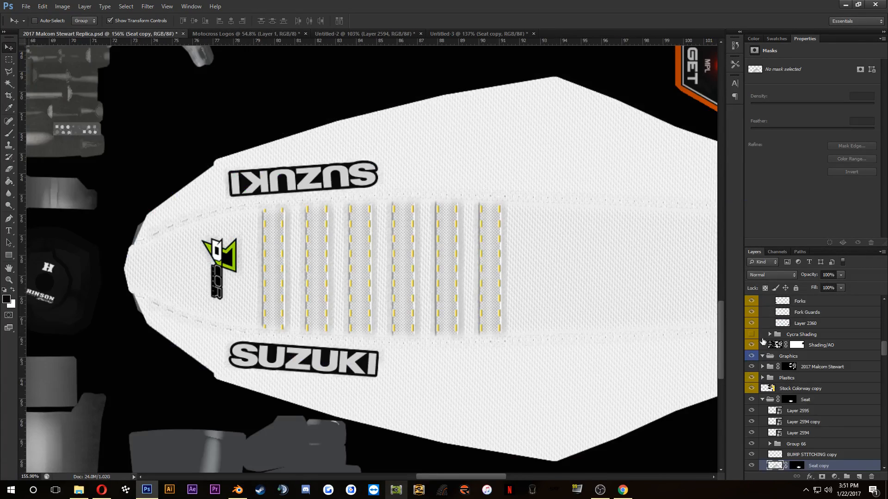
{"action": "scroll", "coordinate": [798, 433], "scroll_direction": "down", "scroll_amount": 3}
{"action": "left_click_drag", "start_coordinate": [826, 455], "coordinate": [819, 399]}
Step: Rename the Seat copy layer as Occlusion and set its blending mode to Multiply
{"action": "double_click", "coordinate": [820, 399]}
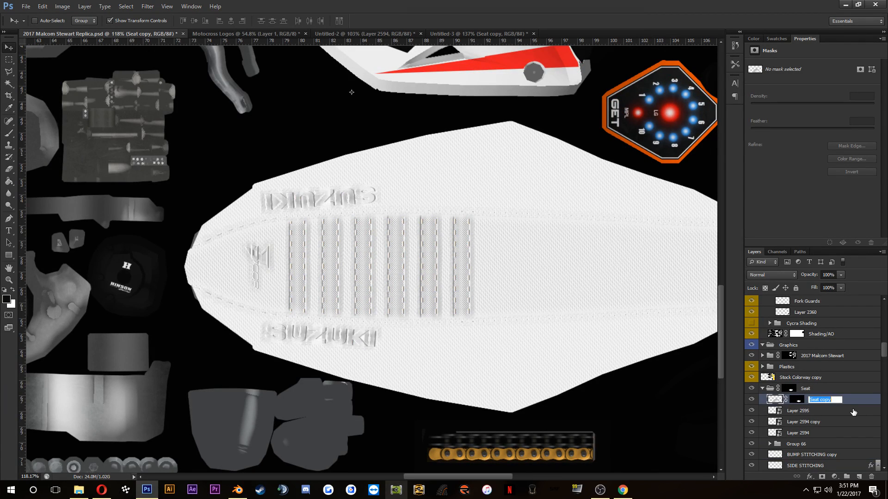
{"action": "type", "text": "Occlusion"}
{"action": "key", "text": "Return"}
{"action": "left_click", "coordinate": [770, 274]}
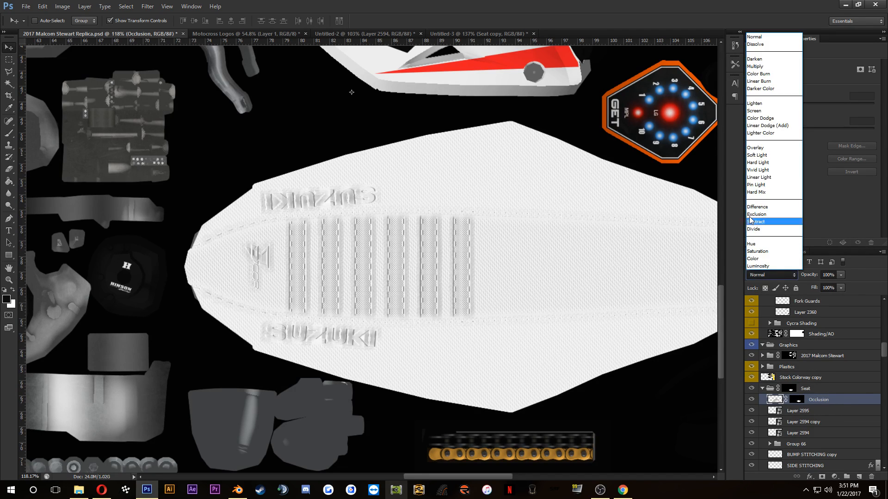
{"action": "left_click", "coordinate": [755, 66]}
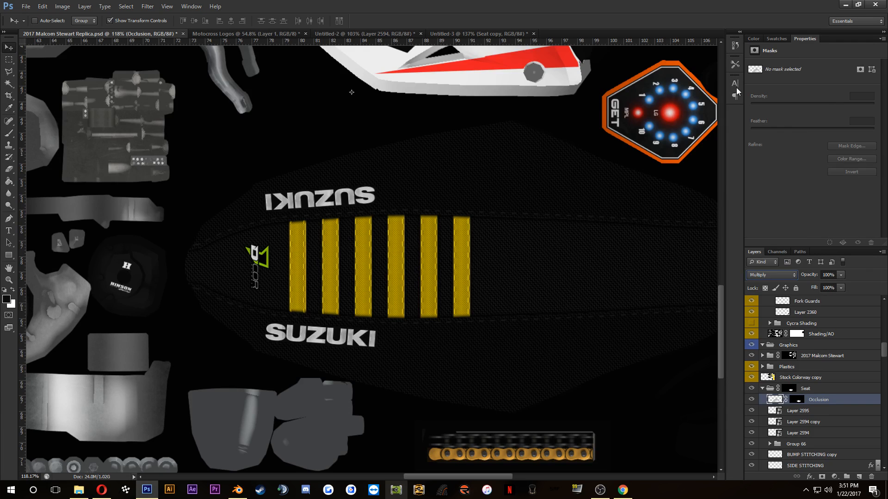
{"action": "scroll", "coordinate": [493, 304], "scroll_direction": "up", "scroll_amount": 2}
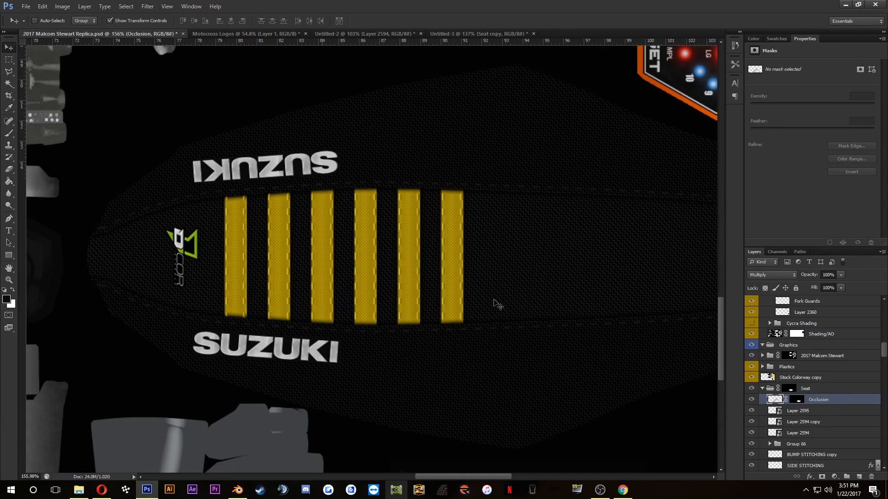
Step: Identify the side fabric pattern by toggling layer visibility, and set the Top pattern copy layer's opacity to 80%
{"action": "scroll", "coordinate": [818, 398], "scroll_direction": "down", "scroll_amount": 5}
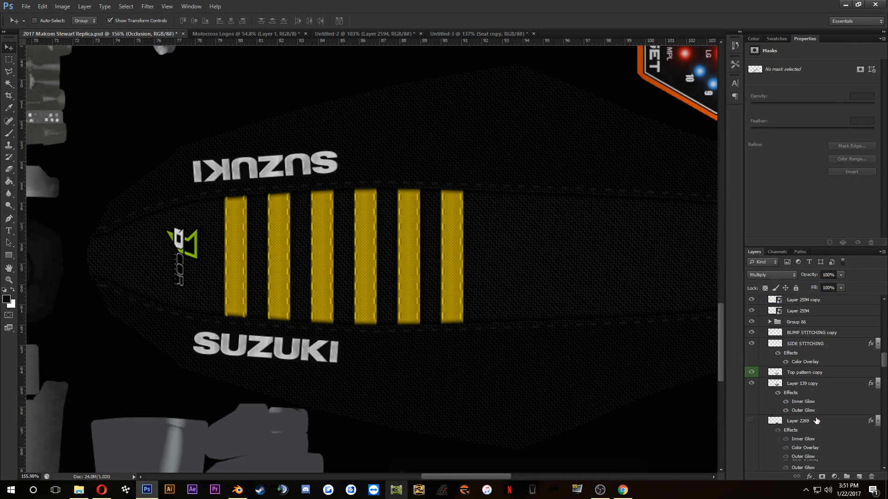
{"action": "scroll", "coordinate": [817, 420], "scroll_direction": "down", "scroll_amount": 1}
{"action": "left_click", "coordinate": [750, 362]}
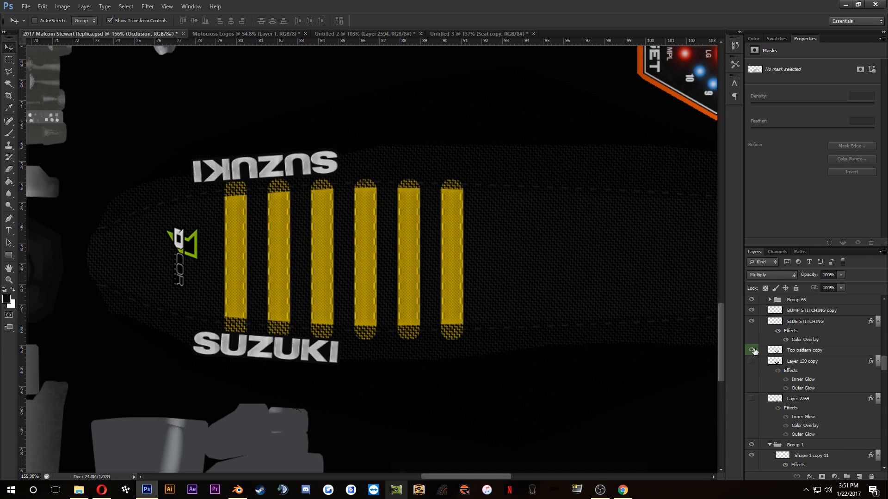
{"action": "left_click", "coordinate": [752, 351]}
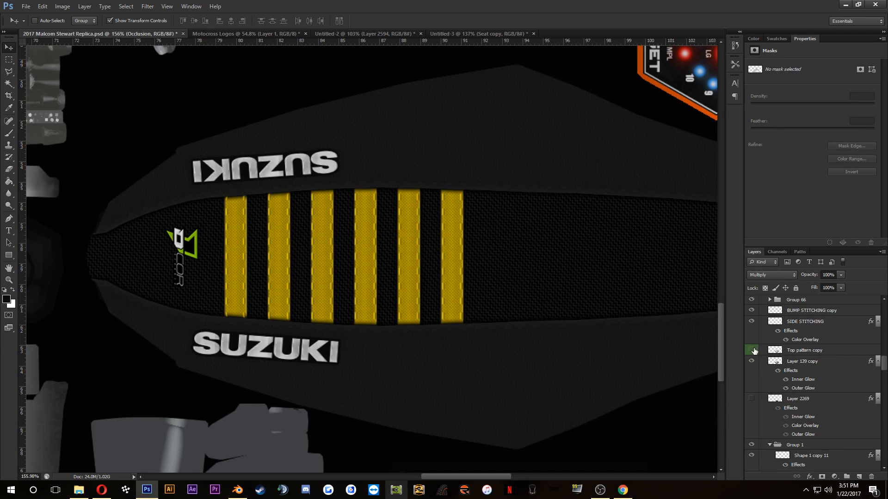
{"action": "left_click", "coordinate": [794, 353]}
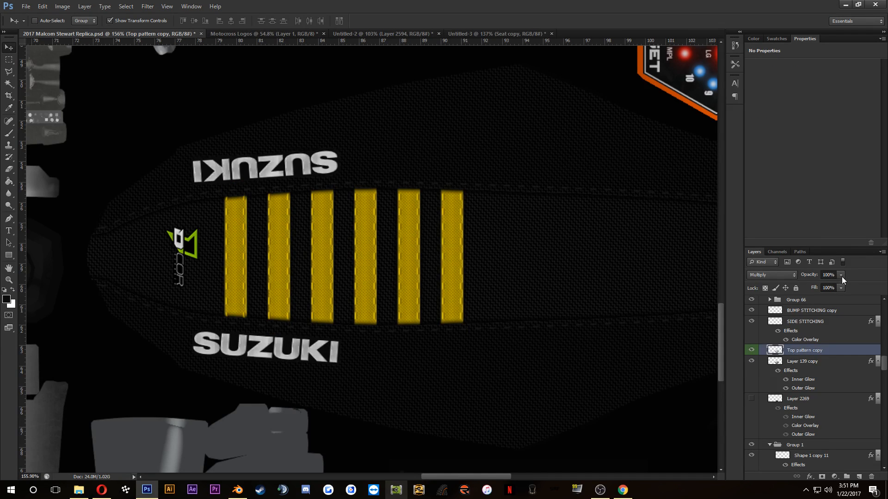
{"action": "left_click", "coordinate": [841, 275]}
{"action": "left_click", "coordinate": [826, 273]}
{"action": "left_click", "coordinate": [858, 285]}
{"action": "type", "text": "80"}
{"action": "key", "text": "Return"}
Step: Set the opacity of the Top pattern layer below Group 1 to 80%
{"action": "scroll", "coordinate": [813, 328], "scroll_direction": "down", "scroll_amount": 10}
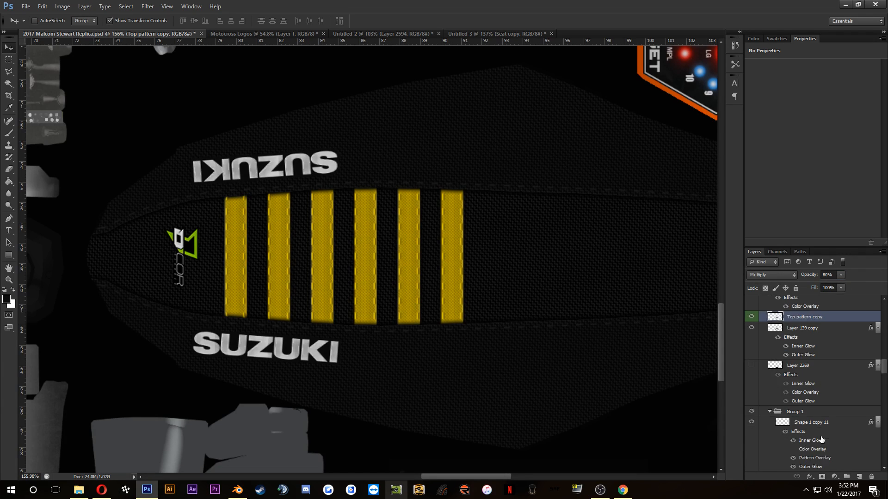
{"action": "scroll", "coordinate": [817, 447], "scroll_direction": "down", "scroll_amount": 7}
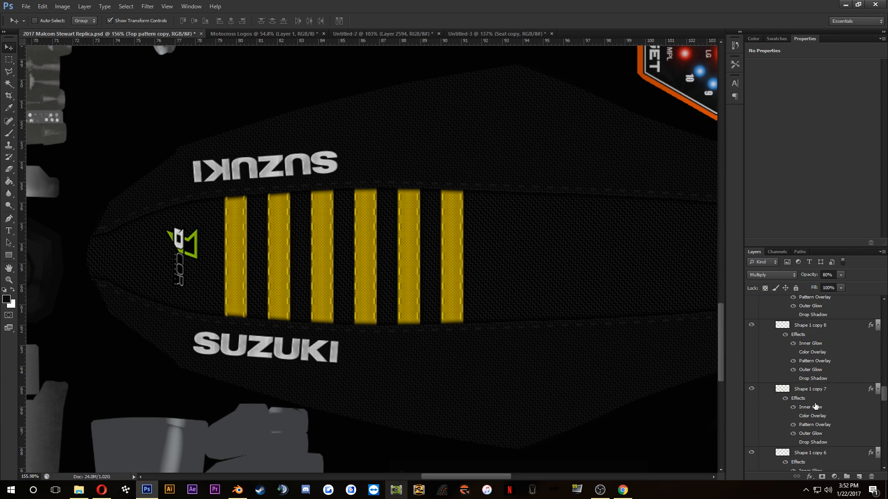
{"action": "left_click", "coordinate": [798, 447]}
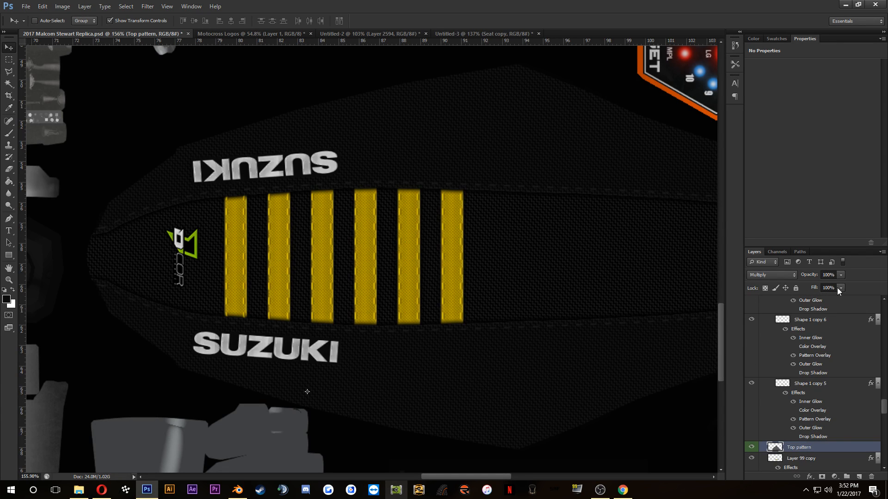
{"action": "left_click", "coordinate": [830, 274]}
{"action": "key", "text": "Return"}
Step: Turn off the Pattern Overlay effect on the six seat stripe layers, Shape 1 copy 5 through Shape 1 copy 11
{"action": "scroll", "coordinate": [814, 382], "scroll_direction": "up", "scroll_amount": 10}
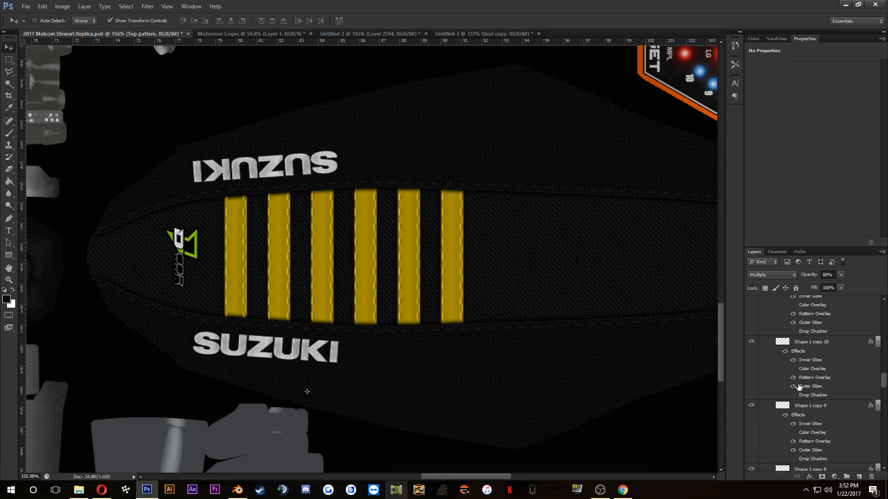
{"action": "left_click", "coordinate": [794, 378]}
{"action": "scroll", "coordinate": [795, 382], "scroll_direction": "up", "scroll_amount": 2}
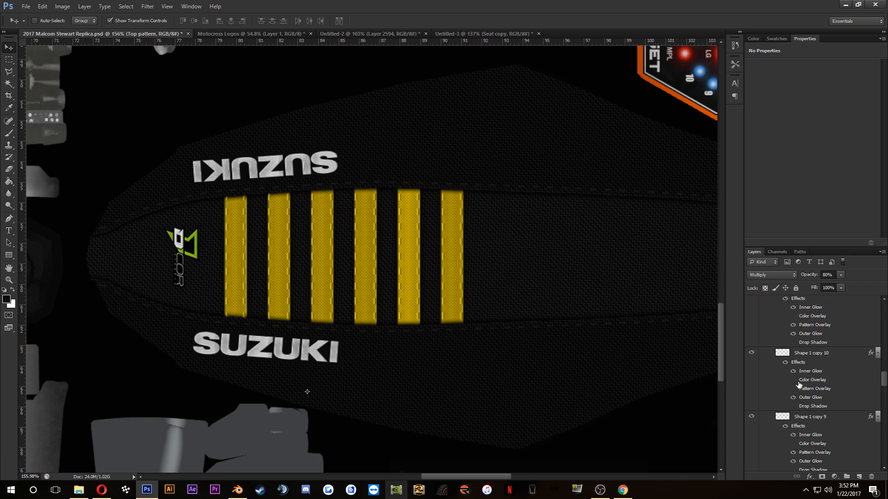
{"action": "left_click", "coordinate": [796, 326]}
{"action": "left_click", "coordinate": [793, 336]}
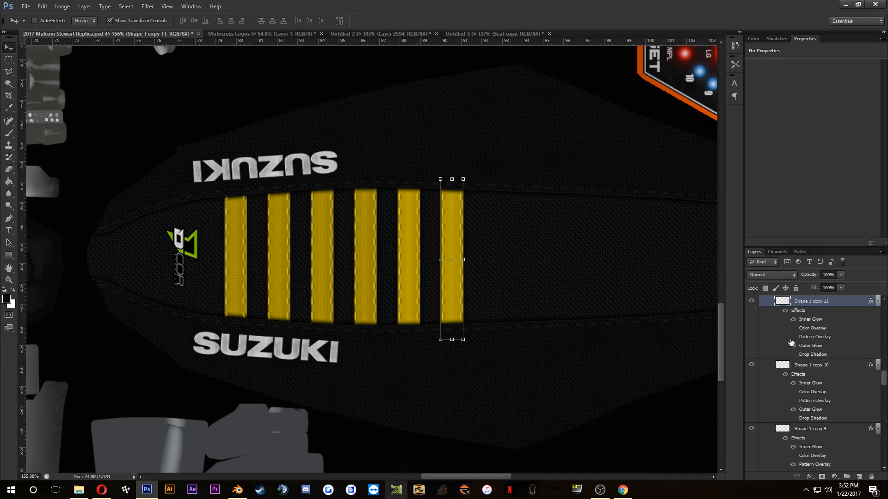
{"action": "scroll", "coordinate": [804, 373], "scroll_direction": "up", "scroll_amount": 3}
{"action": "scroll", "coordinate": [803, 373], "scroll_direction": "up", "scroll_amount": 1}
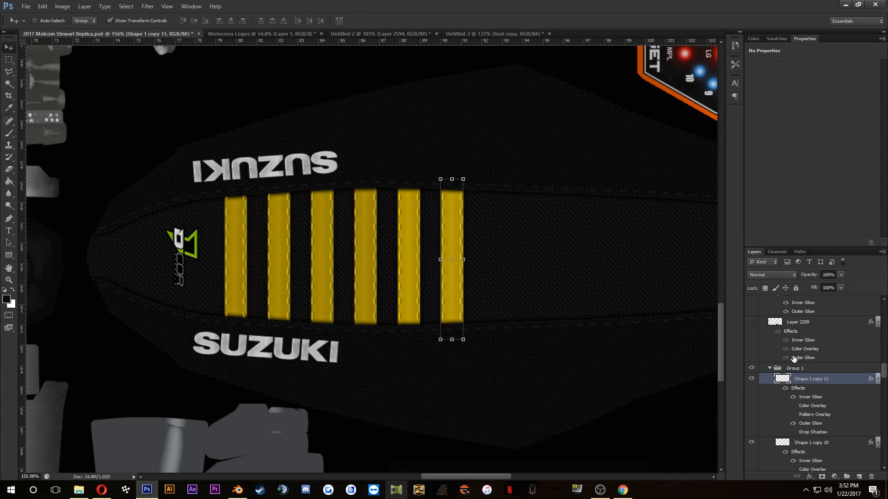
{"action": "scroll", "coordinate": [798, 377], "scroll_direction": "down", "scroll_amount": 5}
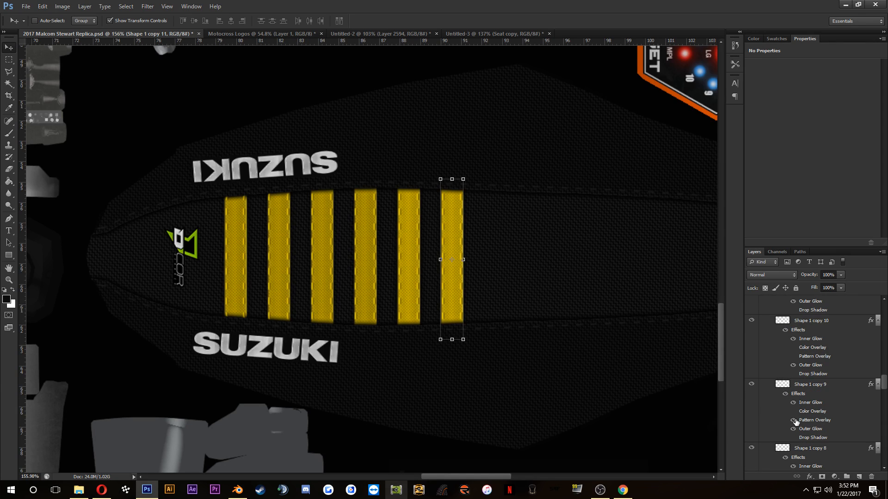
{"action": "scroll", "coordinate": [795, 423], "scroll_direction": "down", "scroll_amount": 4}
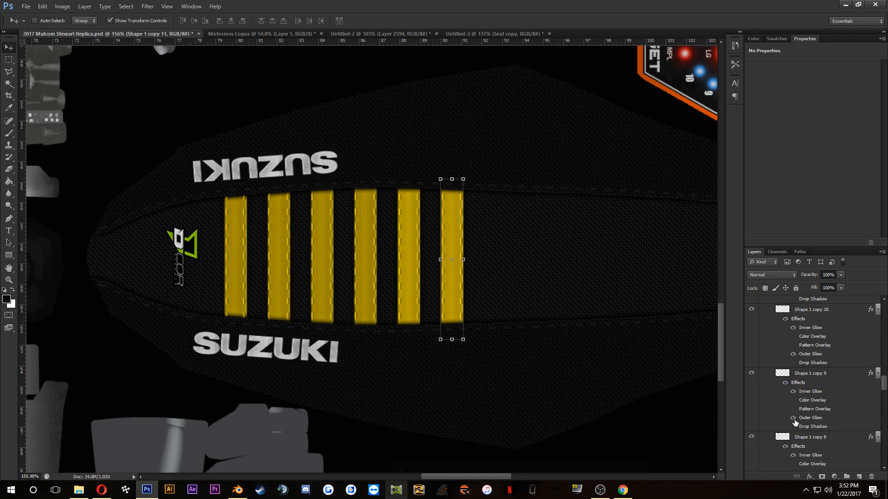
{"action": "left_click", "coordinate": [793, 440]}
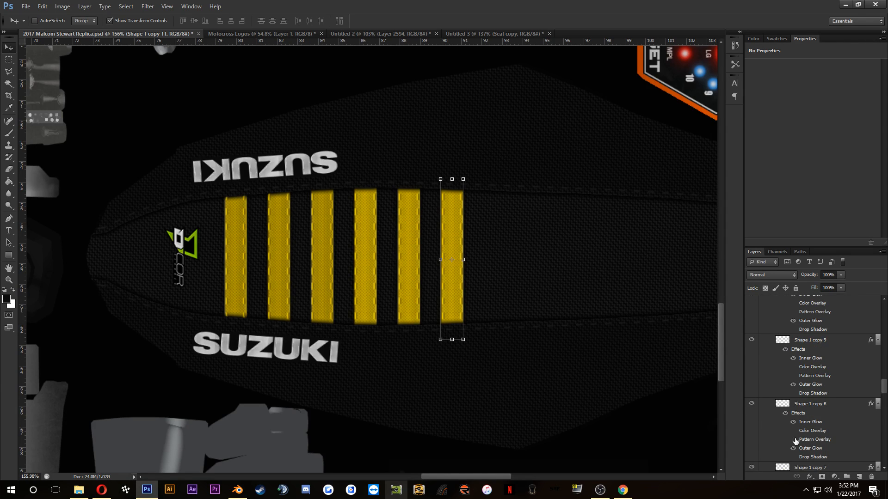
{"action": "scroll", "coordinate": [795, 443], "scroll_direction": "down", "scroll_amount": 5}
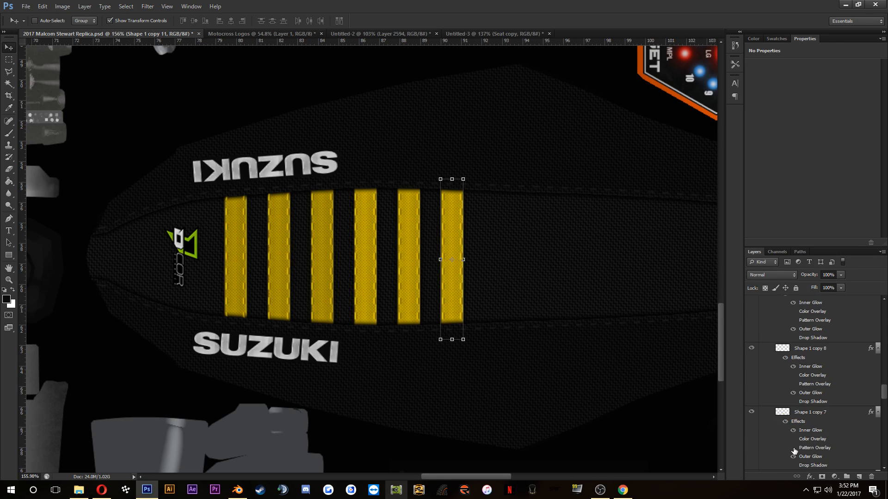
{"action": "scroll", "coordinate": [794, 451], "scroll_direction": "down", "scroll_amount": 7}
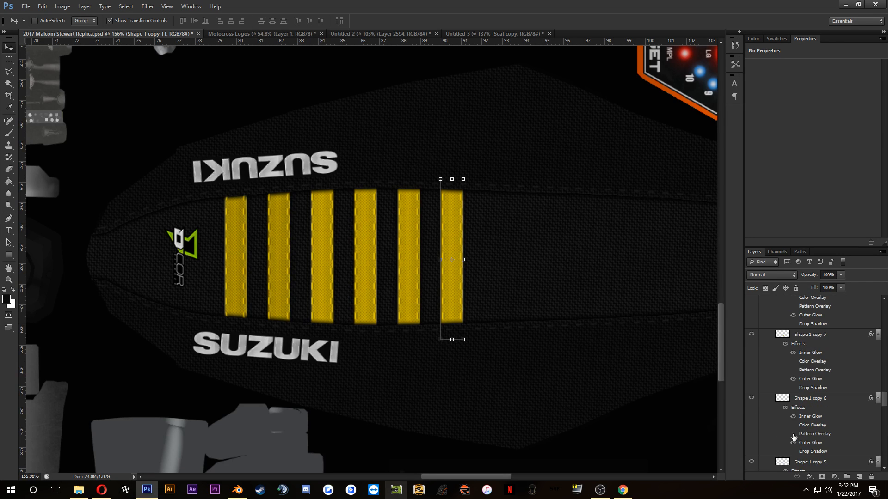
{"action": "left_click", "coordinate": [793, 434]}
{"action": "scroll", "coordinate": [795, 444], "scroll_direction": "down", "scroll_amount": 4}
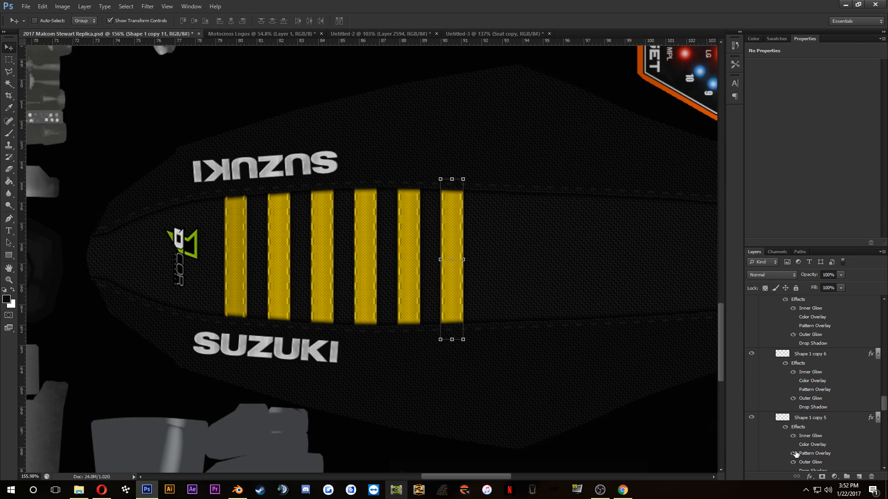
Step: Select Shape 1 copy 5 and examine the seat's stripes, logos and fabric texture up close and as a whole
{"action": "scroll", "coordinate": [327, 252], "scroll_direction": "up", "scroll_amount": 7}
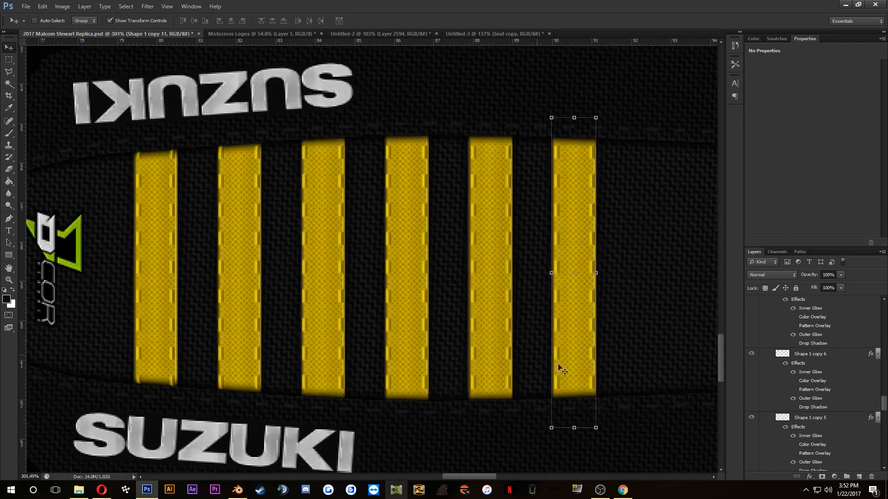
{"action": "scroll", "coordinate": [823, 460], "scroll_direction": "down", "scroll_amount": 4}
{"action": "left_click", "coordinate": [810, 375]}
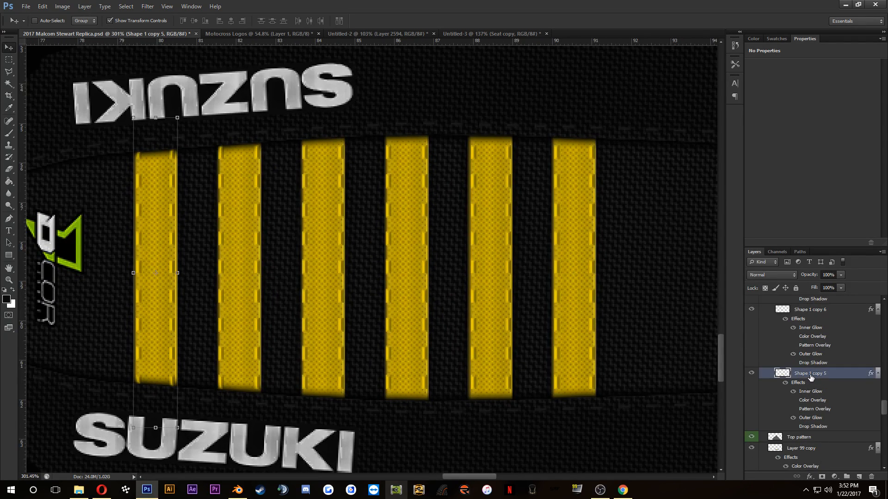
{"action": "scroll", "coordinate": [563, 317], "scroll_direction": "down", "scroll_amount": 3}
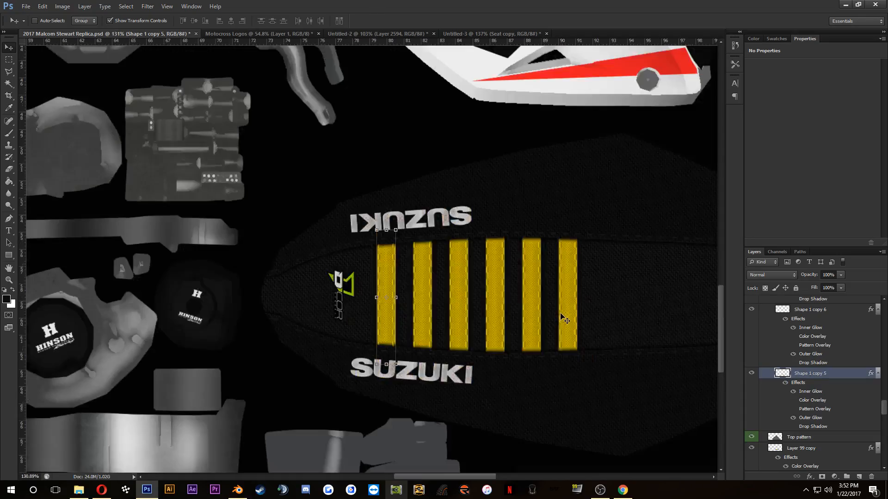
{"action": "scroll", "coordinate": [522, 273], "scroll_direction": "up", "scroll_amount": 1}
{"action": "scroll", "coordinate": [329, 316], "scroll_direction": "up", "scroll_amount": 6}
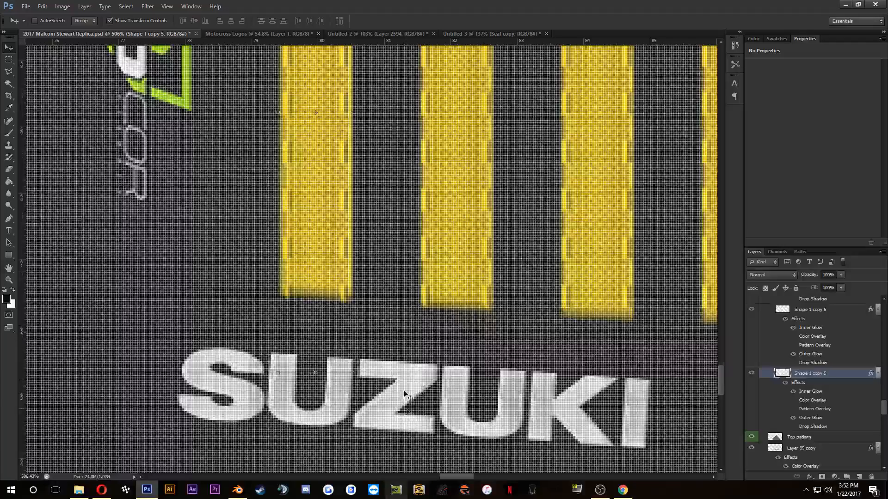
{"action": "scroll", "coordinate": [408, 398], "scroll_direction": "down", "scroll_amount": 1}
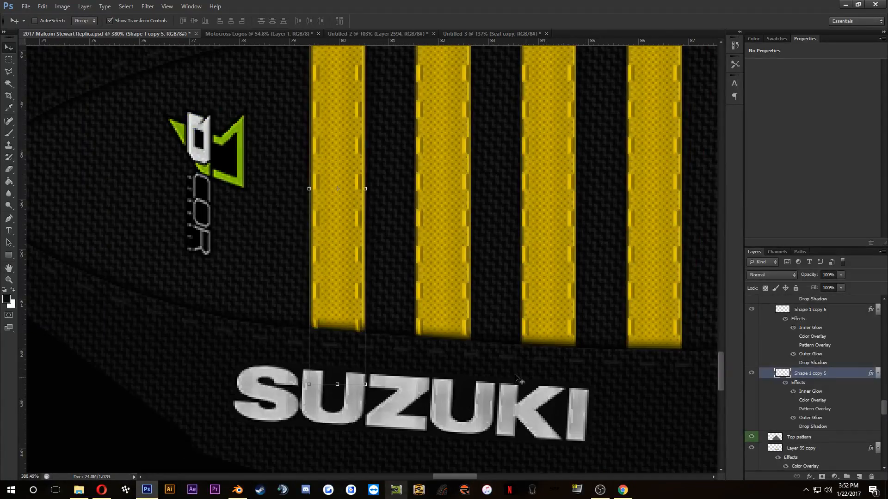
{"action": "scroll", "coordinate": [226, 287], "scroll_direction": "down", "scroll_amount": 2}
{"action": "scroll", "coordinate": [236, 315], "scroll_direction": "down", "scroll_amount": 1}
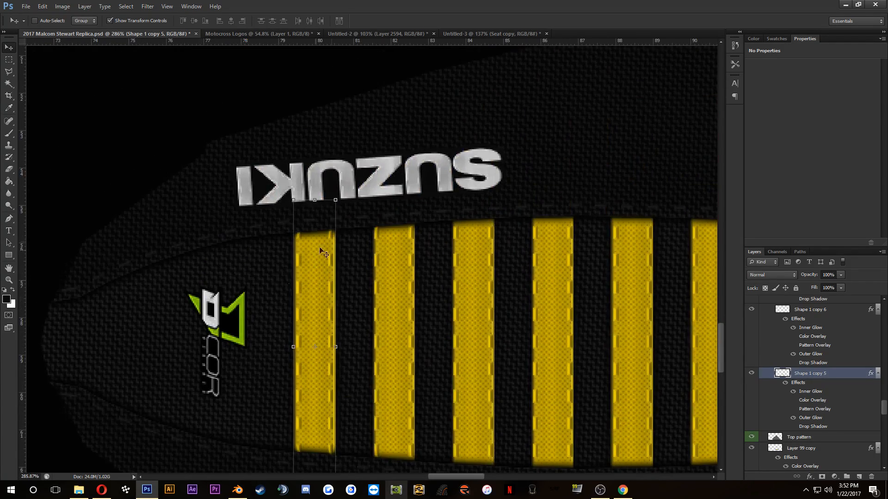
{"action": "scroll", "coordinate": [323, 248], "scroll_direction": "down", "scroll_amount": 3}
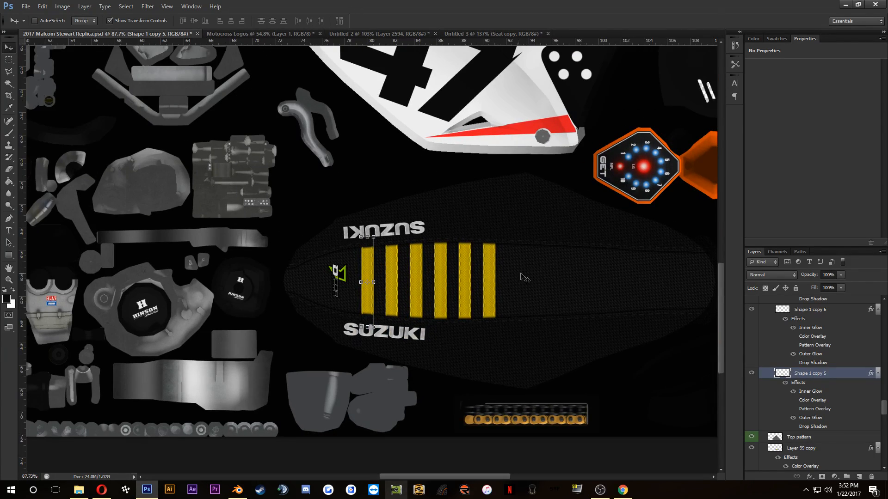
Step: Collapse Group 1 and the Seat group in the layer stack, and save the 2017 Malcom Stewart Replica document
{"action": "scroll", "coordinate": [530, 261], "scroll_direction": "up", "scroll_amount": 1}
{"action": "scroll", "coordinate": [799, 360], "scroll_direction": "down", "scroll_amount": 10}
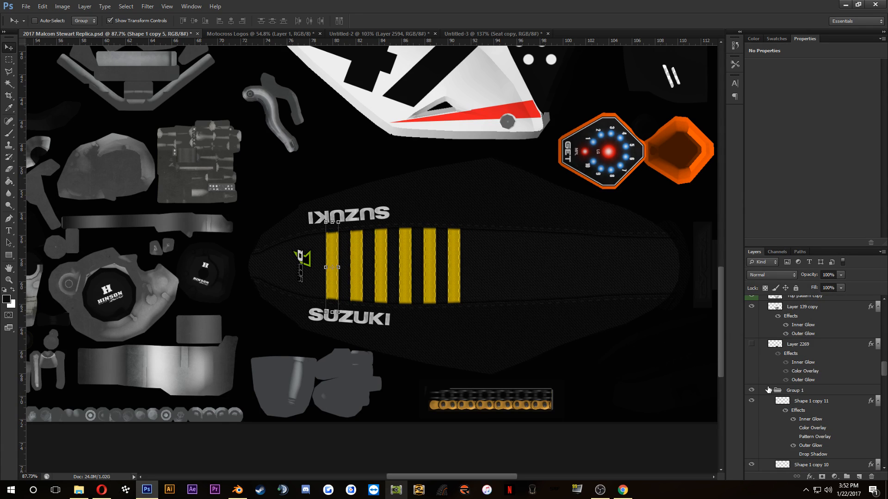
{"action": "left_click", "coordinate": [769, 390]}
{"action": "scroll", "coordinate": [771, 370], "scroll_direction": "up", "scroll_amount": 5}
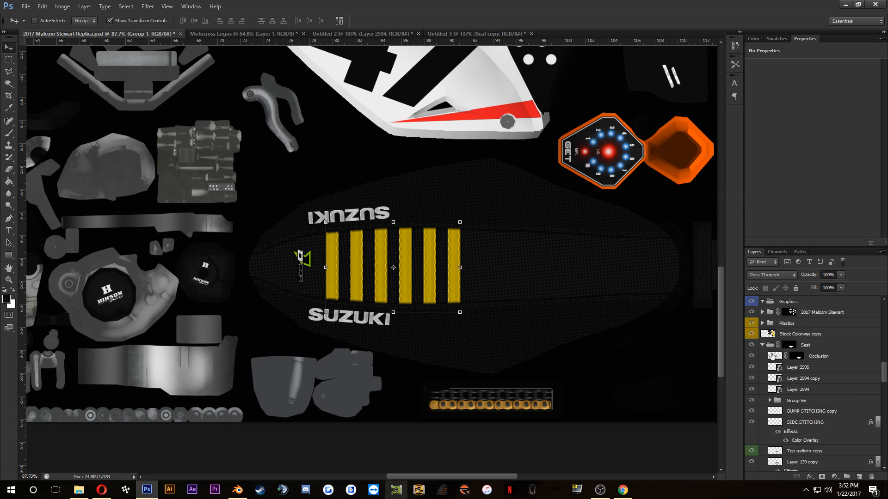
{"action": "left_click", "coordinate": [761, 344]}
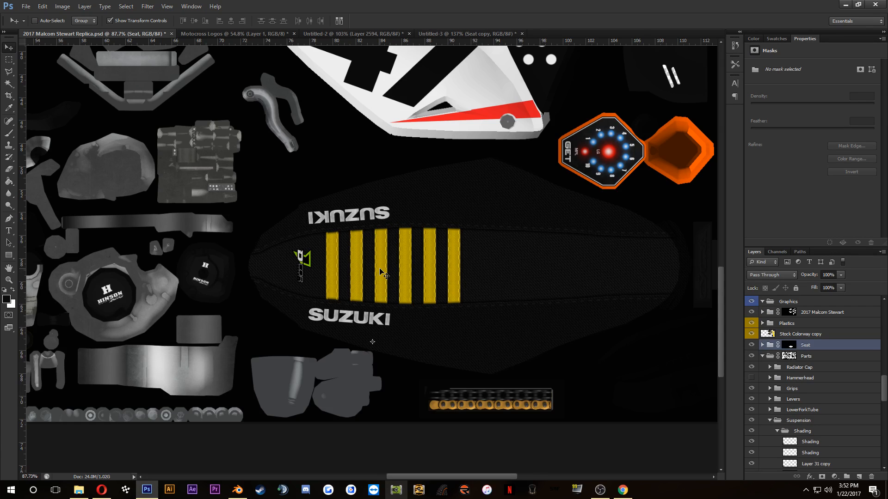
{"action": "key", "text": "ctrl+s"}
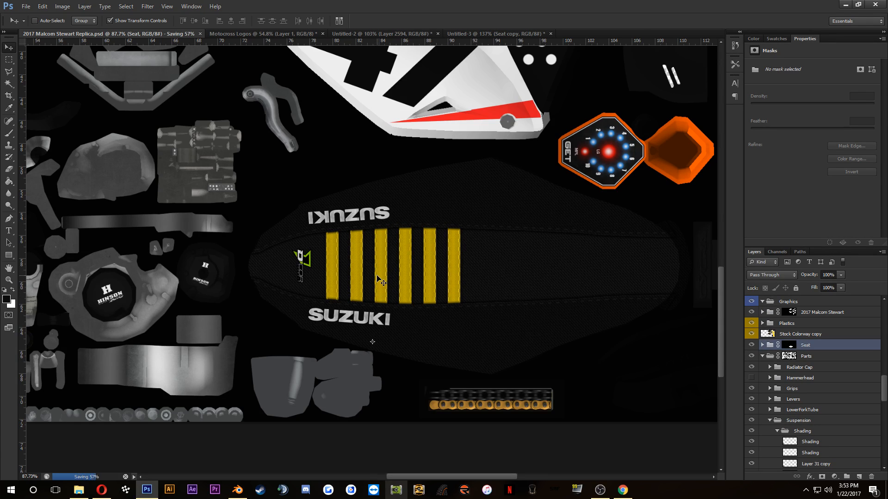
{"action": "scroll", "coordinate": [416, 261], "scroll_direction": "down", "scroll_amount": 3}
{"action": "scroll", "coordinate": [420, 265], "scroll_direction": "down", "scroll_amount": 3}
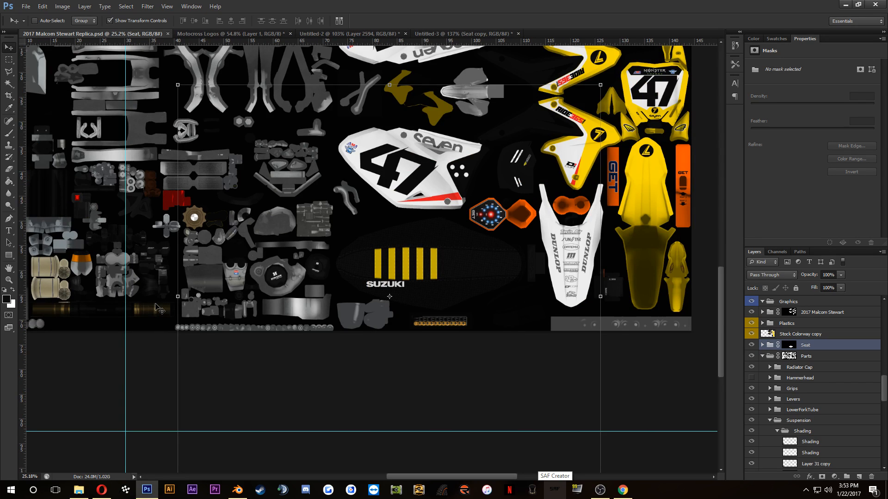
{"action": "scroll", "coordinate": [309, 300], "scroll_direction": "down", "scroll_amount": 3}
{"action": "scroll", "coordinate": [309, 301], "scroll_direction": "up", "scroll_amount": 4}
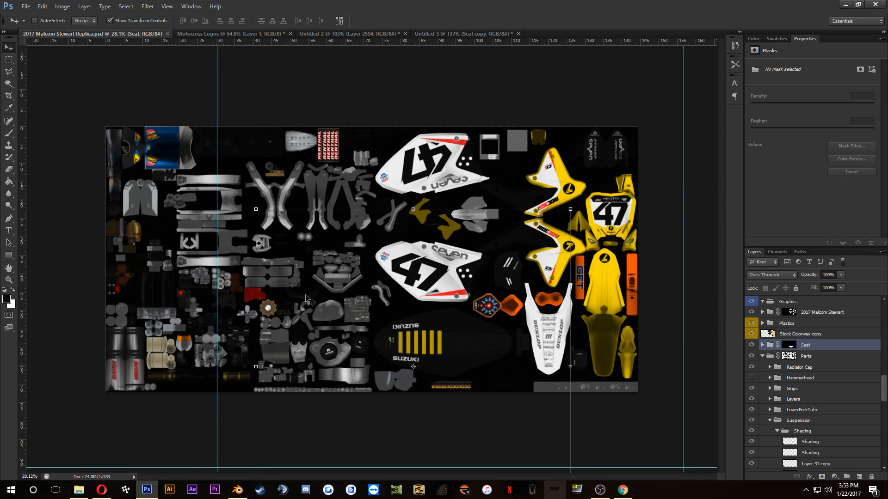
{"action": "scroll", "coordinate": [309, 301], "scroll_direction": "up", "scroll_amount": 1}
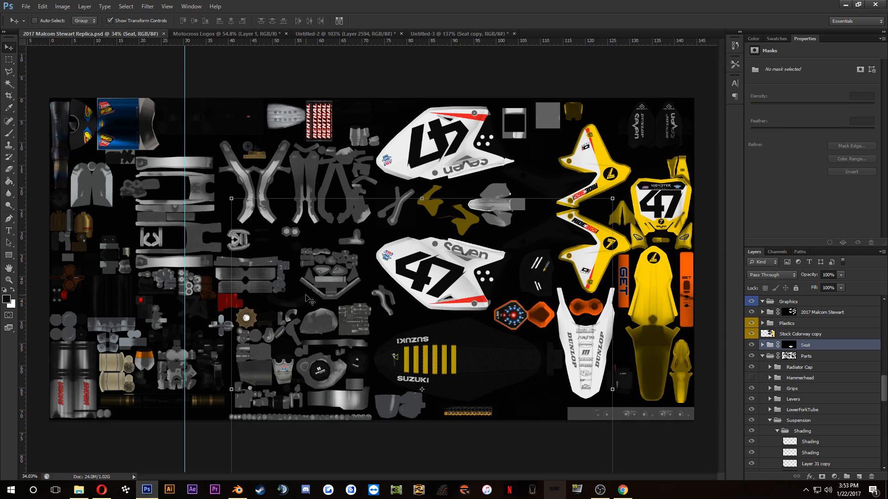
Step: Switch to Blender and reload 2017 Malcom Stewart Replica.psd as the image of the METAL.003 material's texture node
{"action": "left_click", "coordinate": [237, 489]}
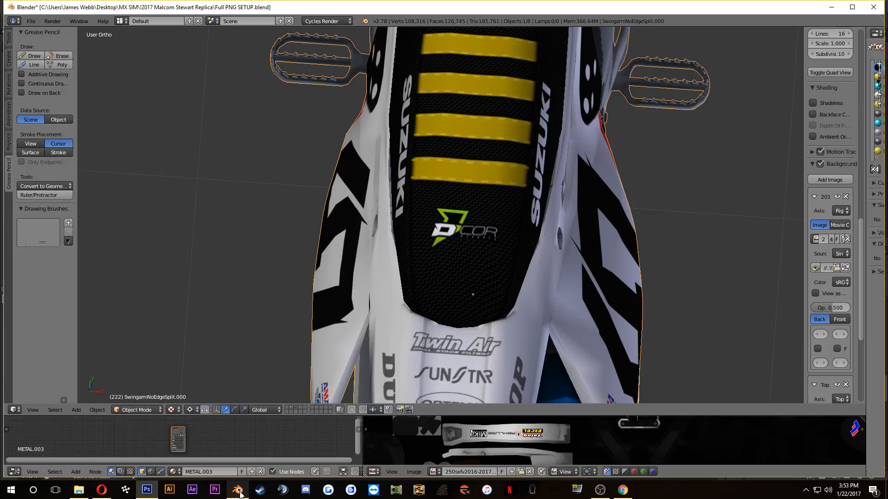
{"action": "scroll", "coordinate": [204, 441], "scroll_direction": "up", "scroll_amount": 5}
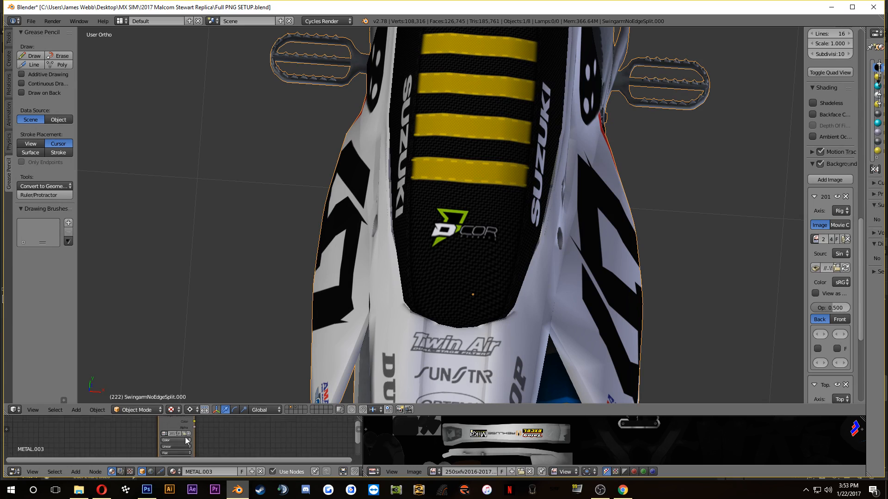
{"action": "left_click", "coordinate": [188, 432]}
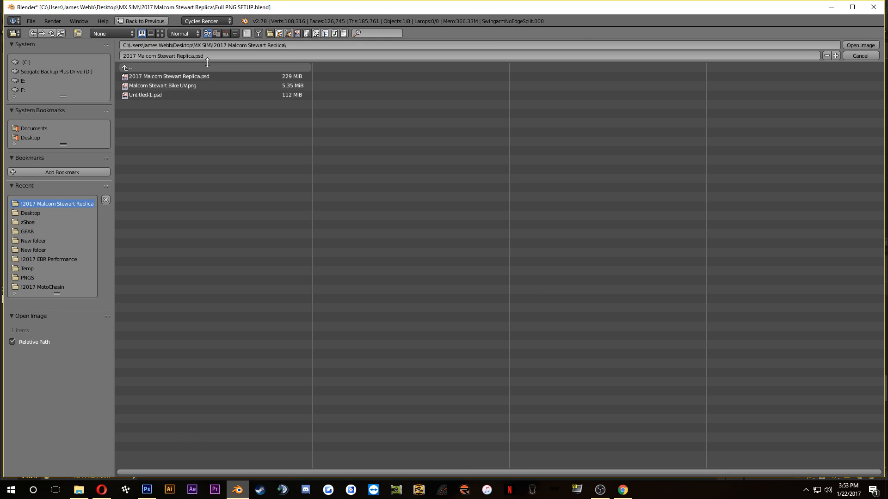
{"action": "left_click", "coordinate": [206, 78]}
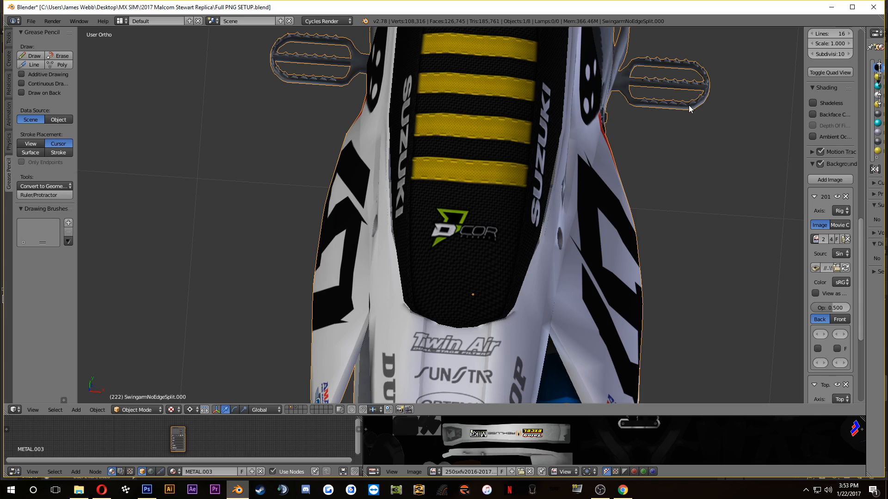
Step: Inspect the updated texture on the bike's seat, radiator shroud, engine and fork from both sides
{"action": "left_click_drag", "start_coordinate": [689, 104], "coordinate": [504, 161]}
{"action": "scroll", "coordinate": [503, 161], "scroll_direction": "down", "scroll_amount": 3}
{"action": "left_click_drag", "start_coordinate": [556, 226], "coordinate": [479, 226]}
{"action": "scroll", "coordinate": [512, 241], "scroll_direction": "up", "scroll_amount": 6}
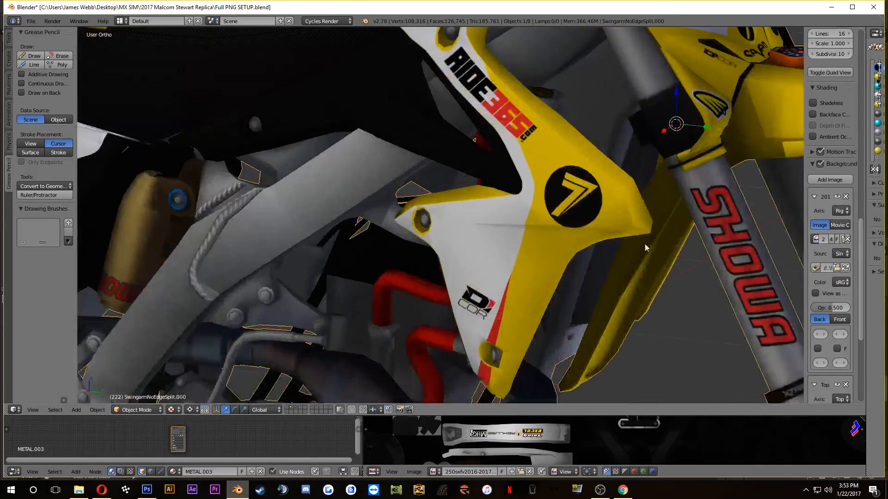
{"action": "left_click_drag", "start_coordinate": [646, 244], "coordinate": [399, 311]}
{"action": "left_click_drag", "start_coordinate": [316, 57], "coordinate": [355, 63]}
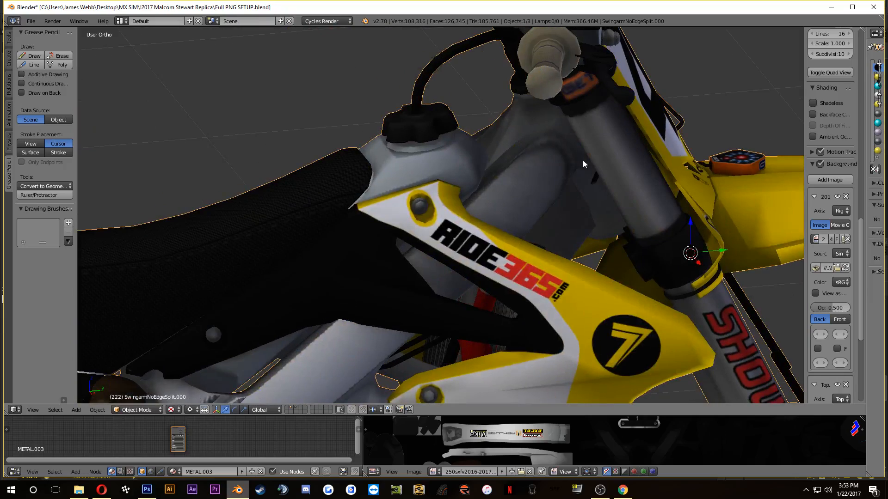
{"action": "scroll", "coordinate": [657, 240], "scroll_direction": "down", "scroll_amount": 6}
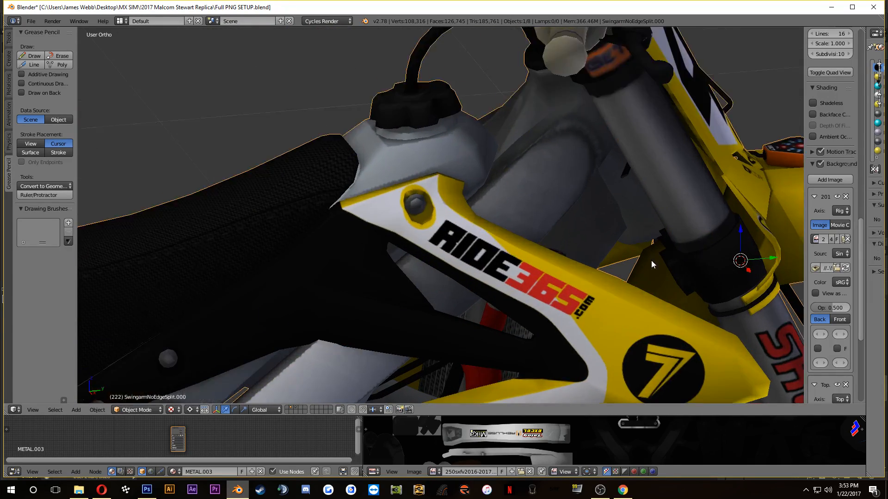
{"action": "left_click_drag", "start_coordinate": [543, 193], "coordinate": [546, 192]}
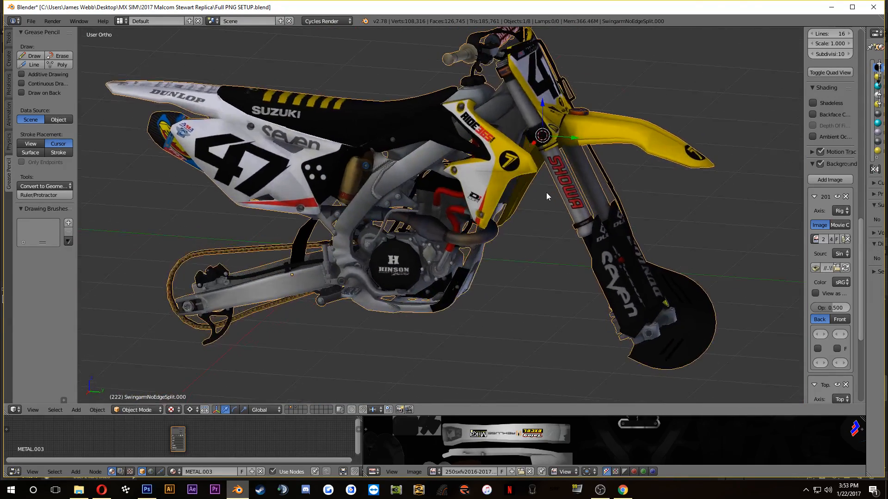
{"action": "left_click_drag", "start_coordinate": [407, 212], "coordinate": [421, 207]}
{"action": "scroll", "coordinate": [551, 231], "scroll_direction": "up", "scroll_amount": 4}
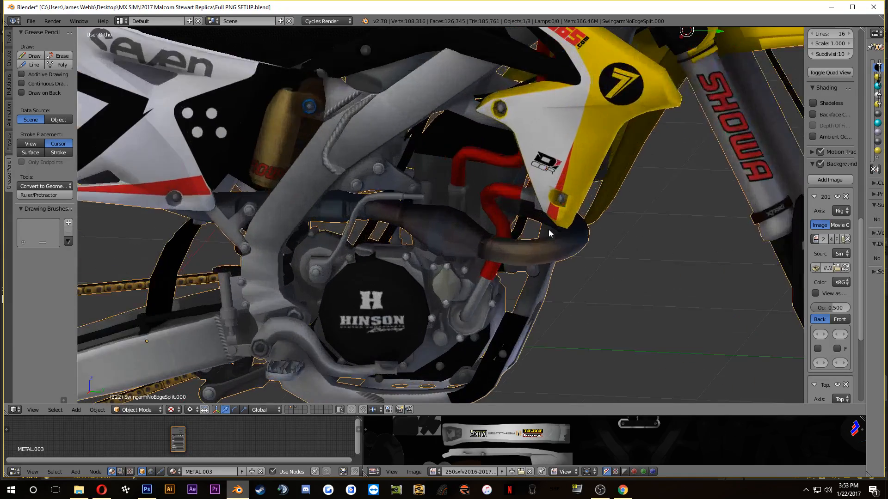
{"action": "scroll", "coordinate": [552, 238], "scroll_direction": "down", "scroll_amount": 4}
{"action": "left_click_drag", "start_coordinate": [553, 245], "coordinate": [452, 271]}
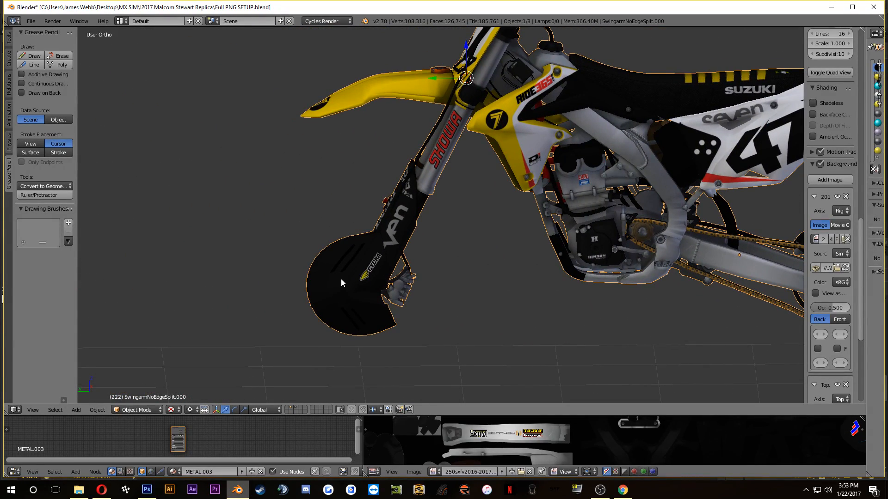
Step: Check the bike's mesh briefly in Edit Mode, return to Object Mode and deselect all objects
{"action": "key", "text": "Tab"}
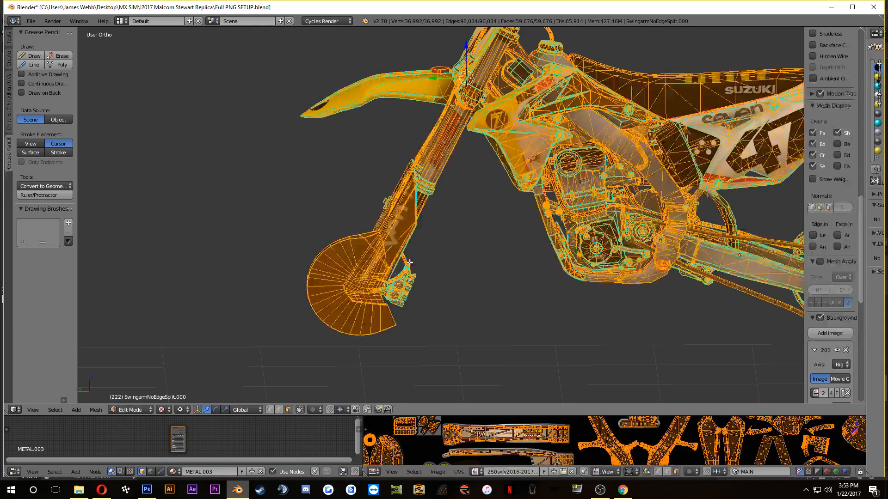
{"action": "key", "text": "Tab"}
{"action": "left_click_drag", "start_coordinate": [374, 272], "coordinate": [415, 297]}
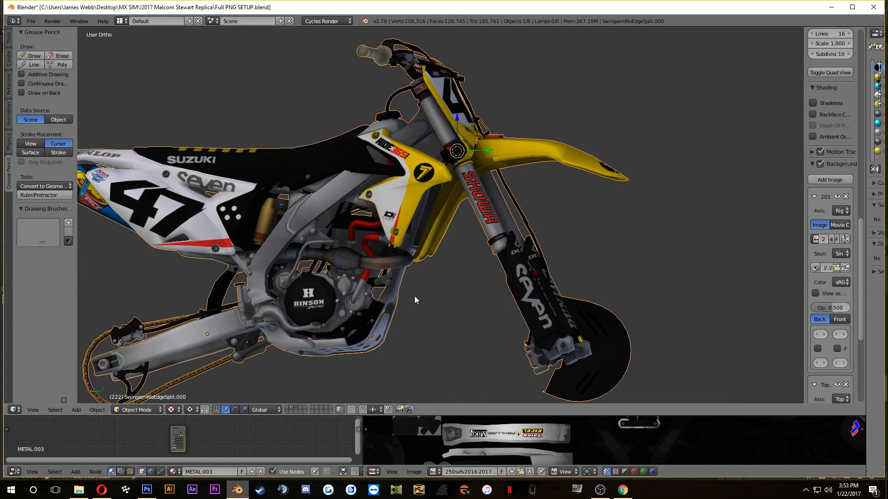
{"action": "scroll", "coordinate": [470, 257], "scroll_direction": "down", "scroll_amount": 2}
{"action": "left_click_drag", "start_coordinate": [449, 246], "coordinate": [489, 213]}
{"action": "key", "text": "a"}
Step: Examine the whole textured bike from both sides, and its front number plate, fender, handlebars and seat up close
{"action": "scroll", "coordinate": [535, 212], "scroll_direction": "up", "scroll_amount": 5}
{"action": "scroll", "coordinate": [535, 212], "scroll_direction": "down", "scroll_amount": 4}
{"action": "scroll", "coordinate": [555, 235], "scroll_direction": "down", "scroll_amount": 3}
{"action": "left_click_drag", "start_coordinate": [569, 238], "coordinate": [548, 198]}
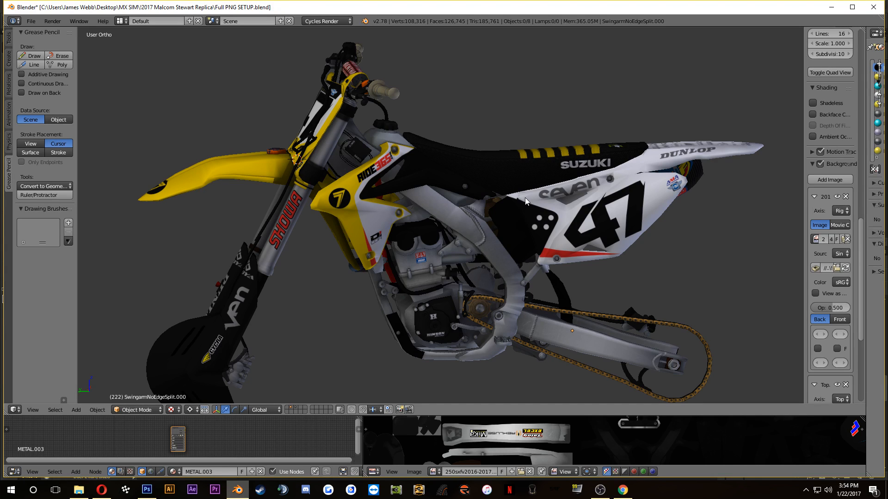
{"action": "left_click_drag", "start_coordinate": [566, 213], "coordinate": [492, 216]}
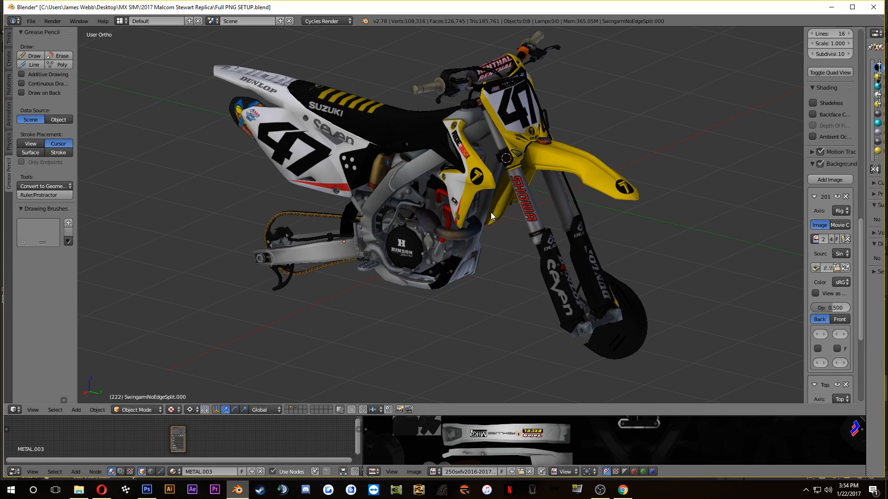
{"action": "left_click_drag", "start_coordinate": [491, 216], "coordinate": [642, 237]}
{"action": "scroll", "coordinate": [461, 178], "scroll_direction": "up", "scroll_amount": 4}
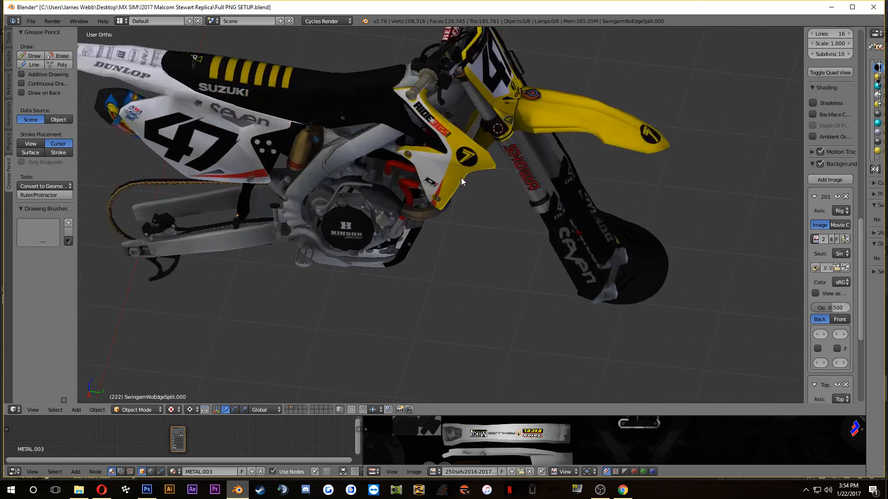
{"action": "left_click_drag", "start_coordinate": [401, 210], "coordinate": [489, 312]}
{"action": "scroll", "coordinate": [493, 261], "scroll_direction": "down", "scroll_amount": 5}
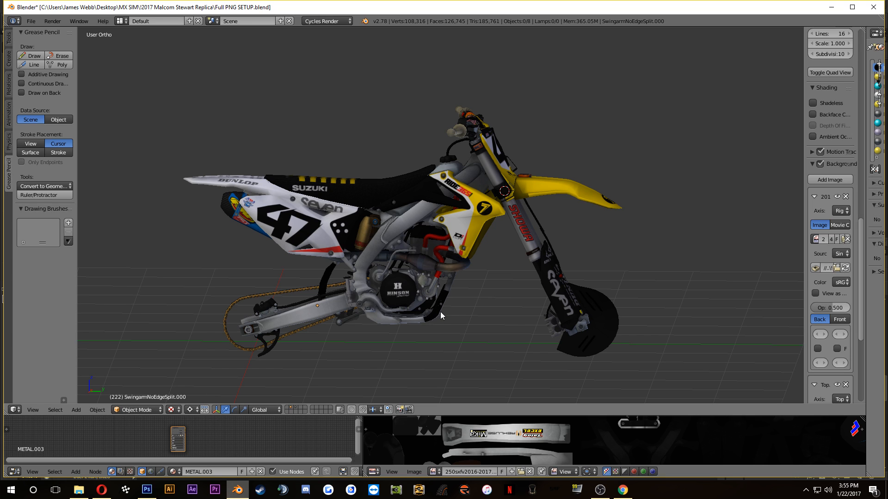
{"action": "left_click_drag", "start_coordinate": [316, 210], "coordinate": [250, 241]}
{"action": "scroll", "coordinate": [401, 208], "scroll_direction": "up", "scroll_amount": 4}
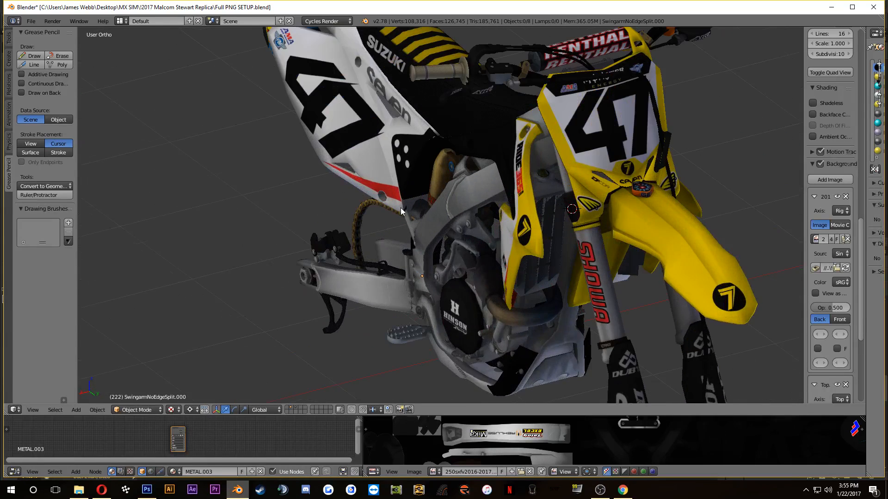
{"action": "left_click_drag", "start_coordinate": [400, 207], "coordinate": [231, 246]}
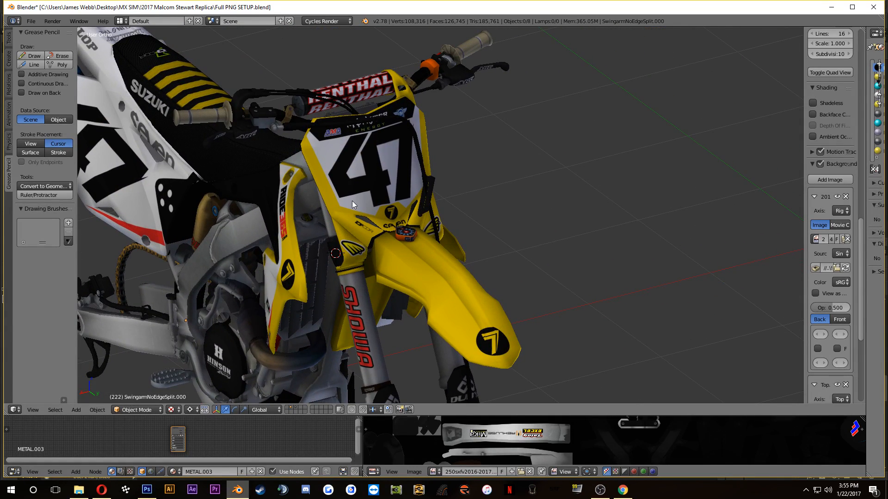
{"action": "left_click_drag", "start_coordinate": [353, 201], "coordinate": [471, 186]}
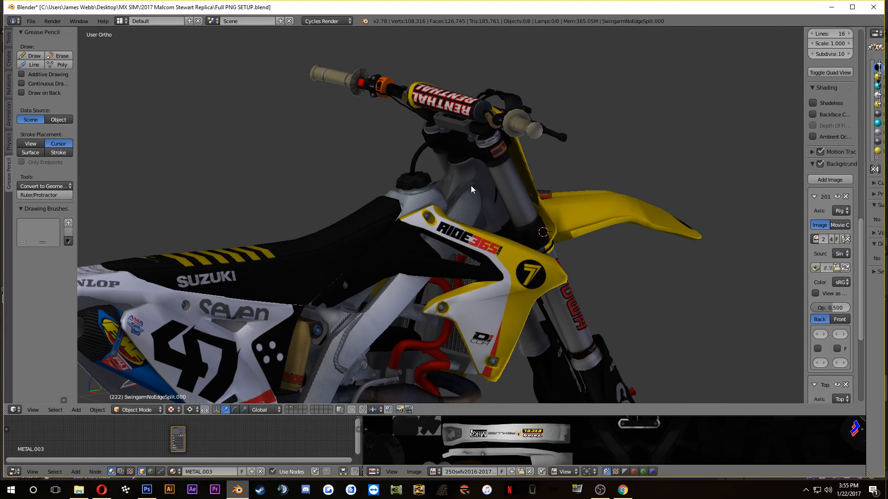